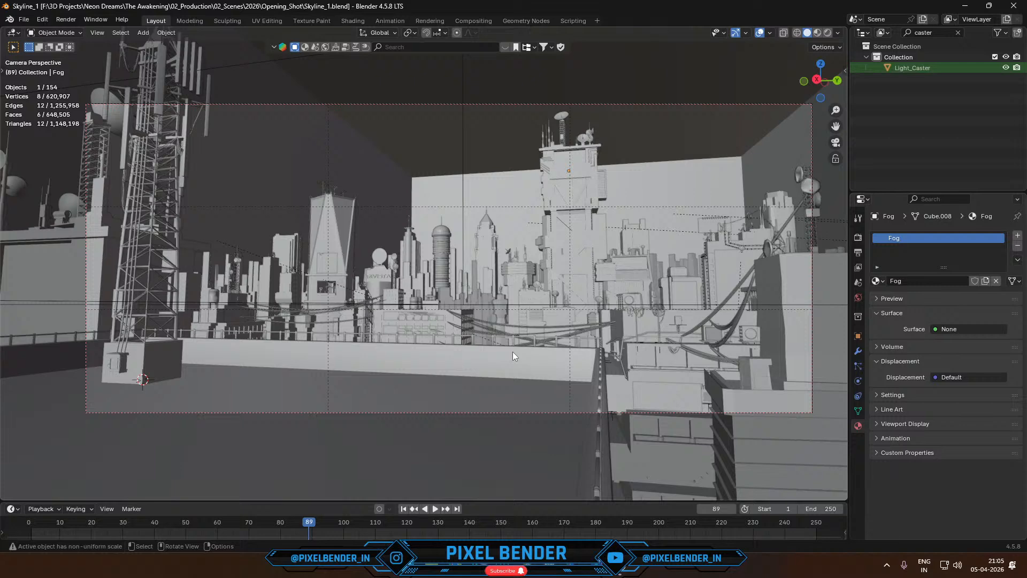
- Compare the Test_1.png image with the rendered skyline in Blender's Image Editor and with the Skyline_1 scene
{"action": "left_click", "coordinate": [624, 568]}
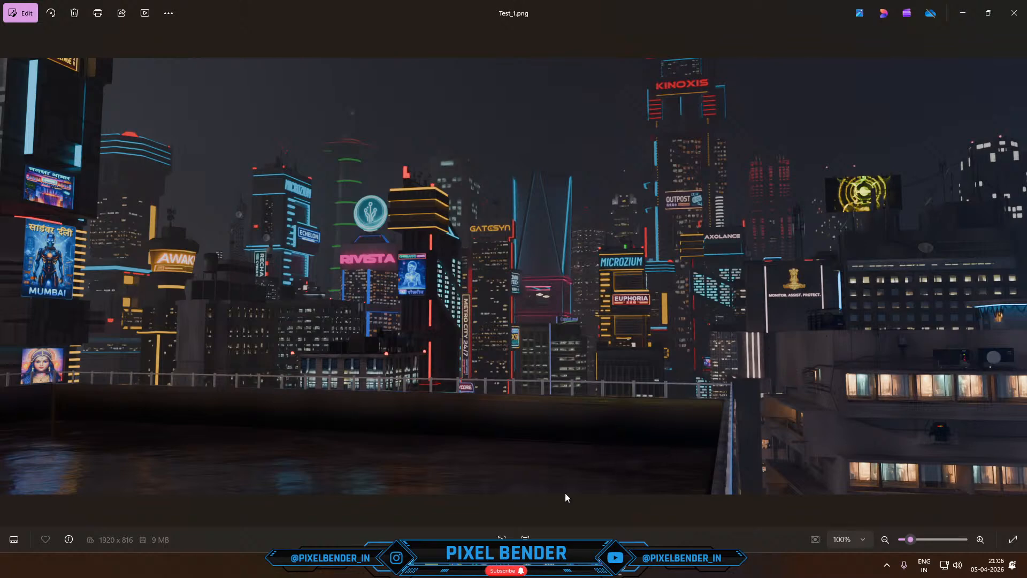
{"action": "mouse_move", "coordinate": [534, 575]}
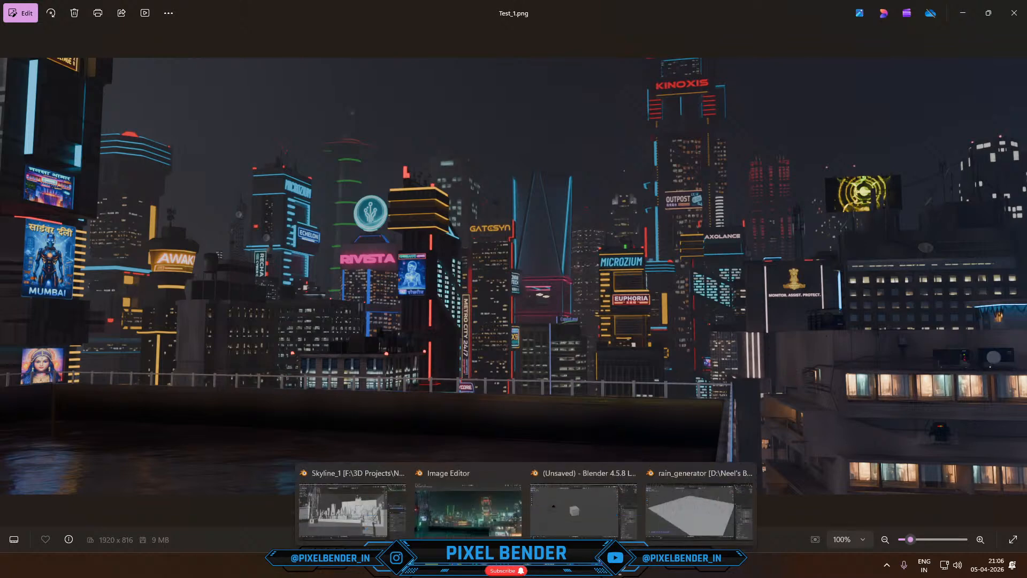
{"action": "left_click", "coordinate": [496, 522]}
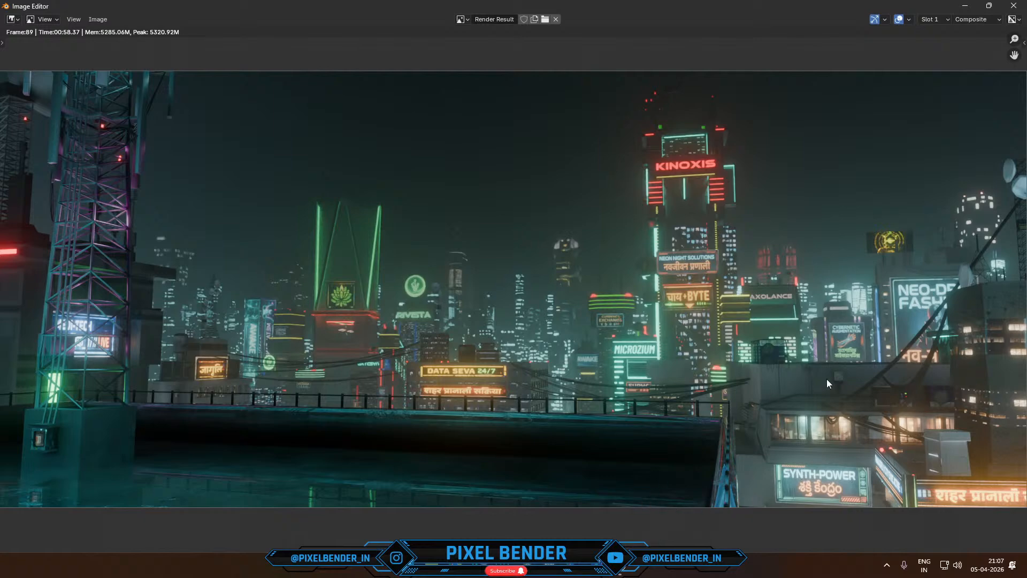
{"action": "left_click", "coordinate": [596, 574]}
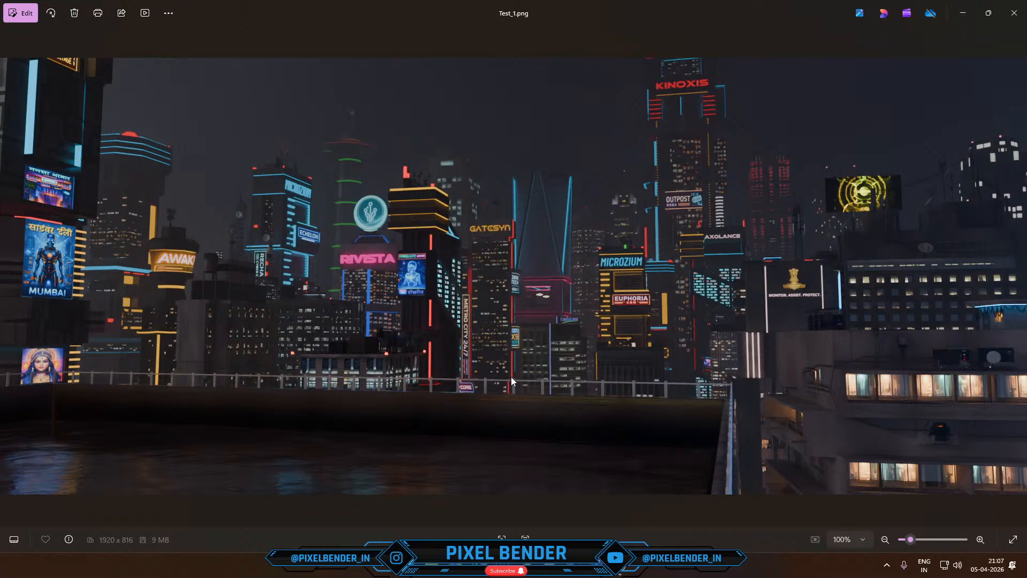
{"action": "key", "text": "alt+Tab"}
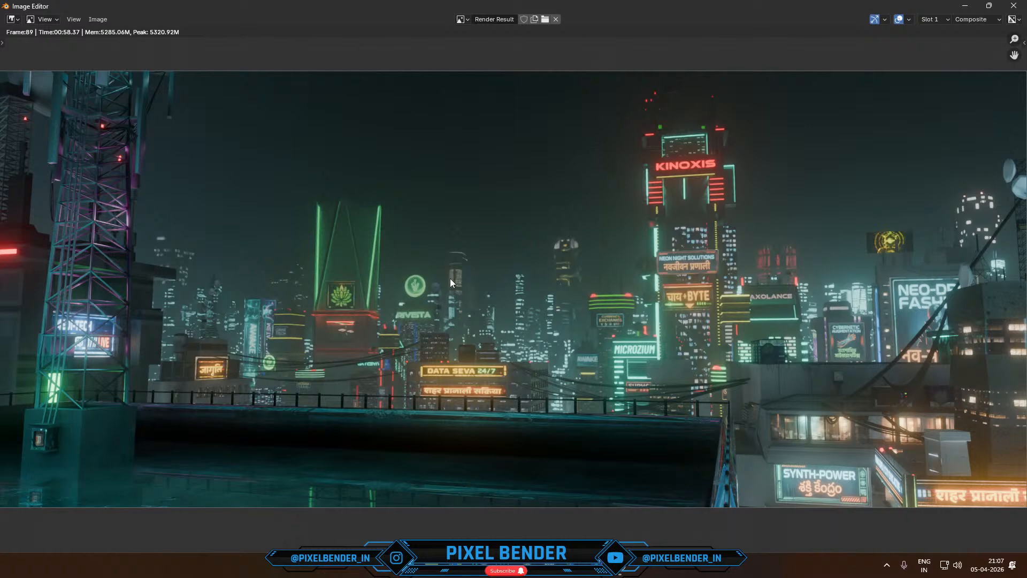
{"action": "mouse_move", "coordinate": [490, 526]}
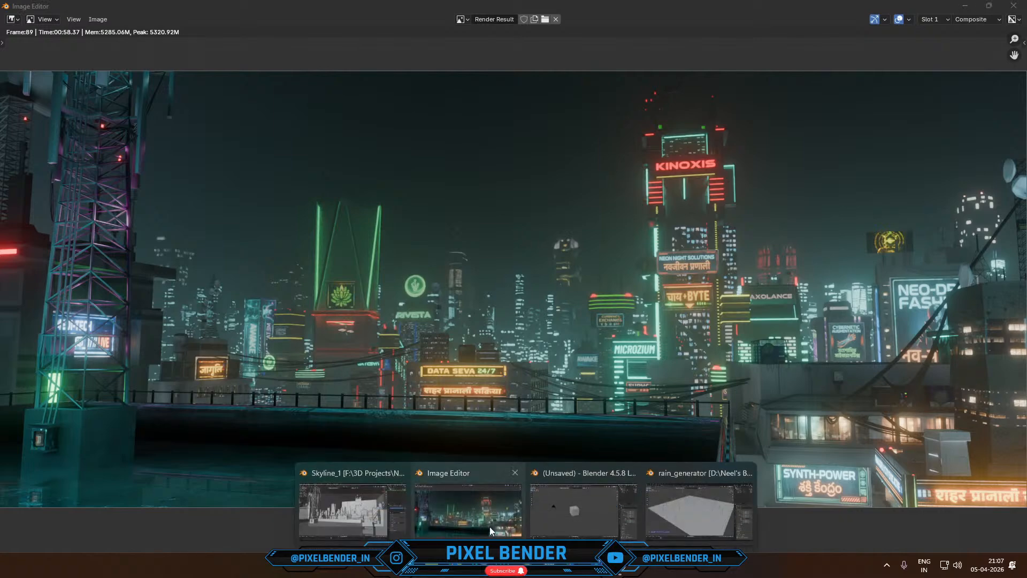
{"action": "left_click", "coordinate": [354, 503]}
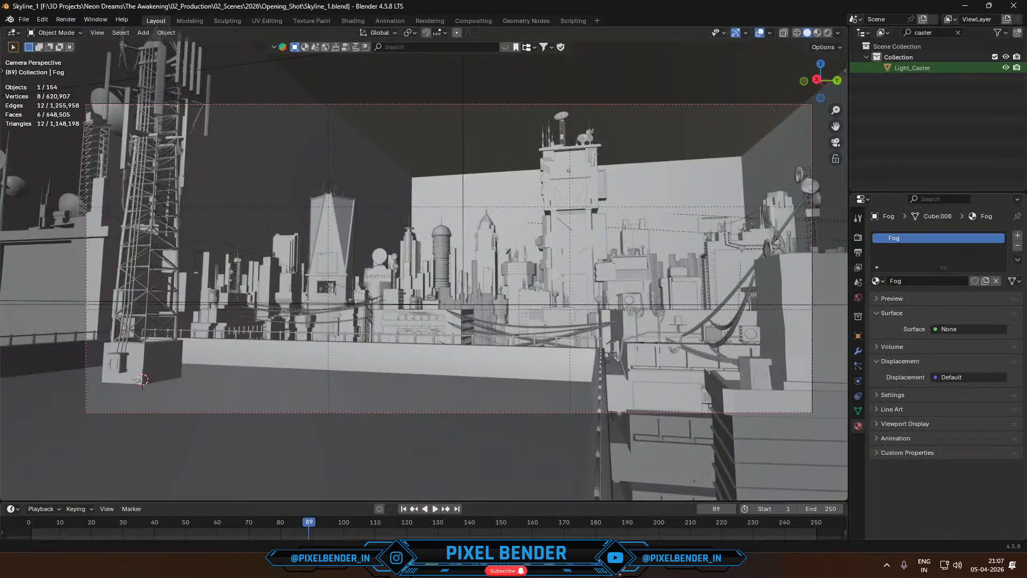
{"action": "left_click", "coordinate": [596, 565]}
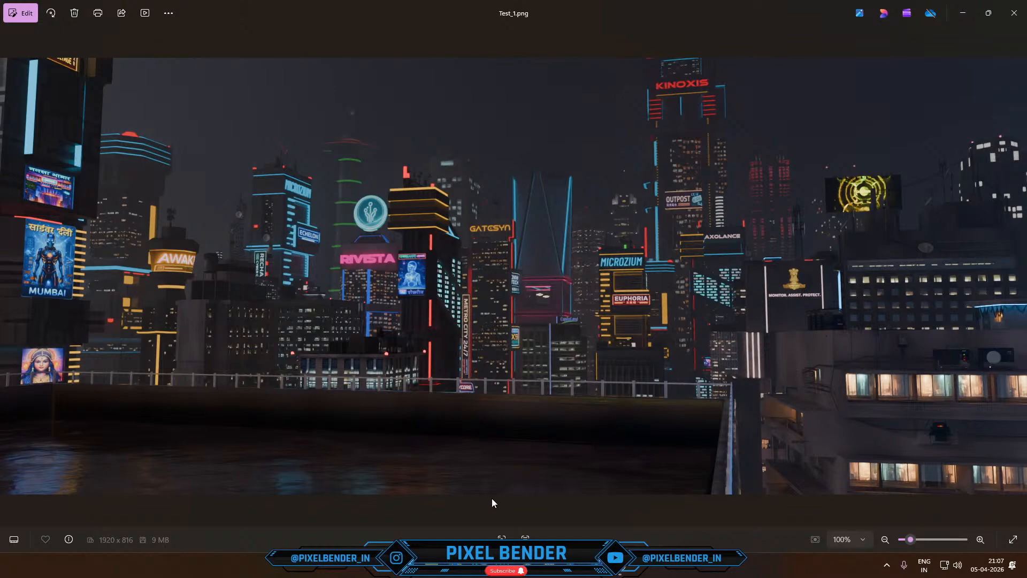
{"action": "mouse_move", "coordinate": [526, 565]}
{"action": "left_click", "coordinate": [358, 514]}
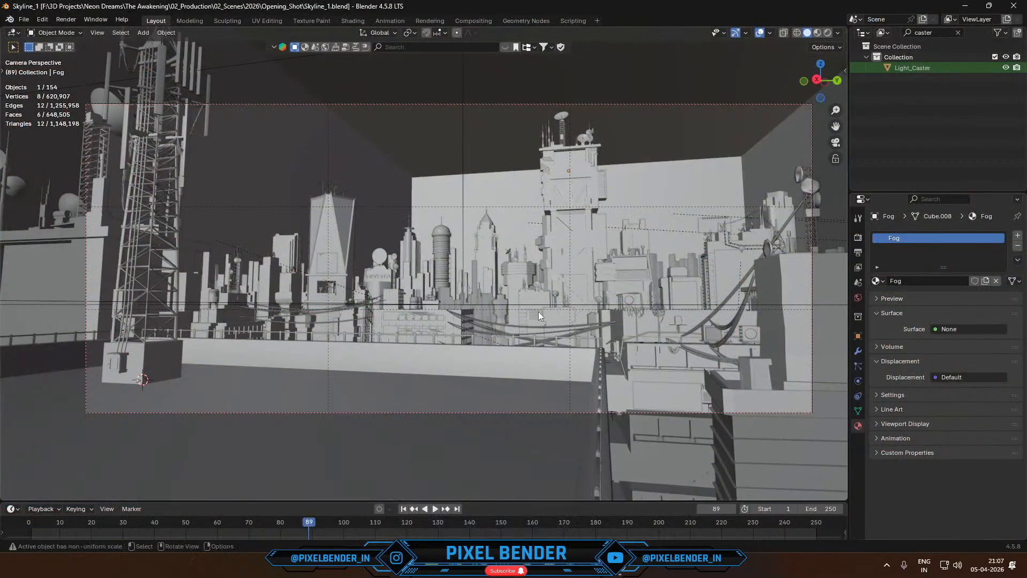
- Open the top-view layout image Screenshot 2026-03-30 004204.png from the Screenshots folder in Pictures and examine the building placement
{"action": "middle_click_drag", "start_coordinate": [539, 312], "coordinate": [480, 389]}
{"action": "scroll", "coordinate": [480, 389], "scroll_direction": "down", "scroll_amount": 8}
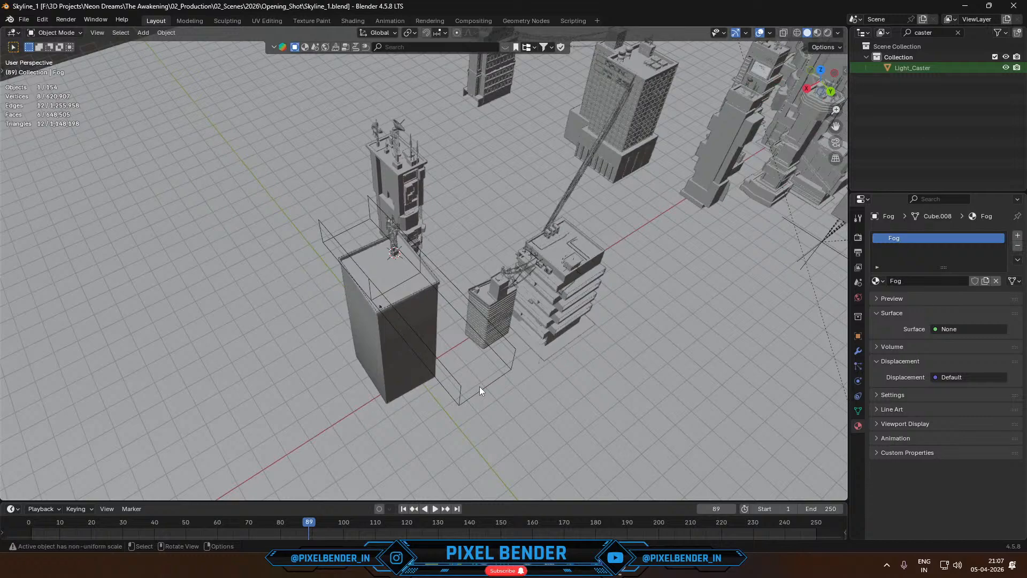
{"action": "scroll", "coordinate": [481, 388], "scroll_direction": "down", "scroll_amount": 4}
{"action": "left_click", "coordinate": [435, 566]}
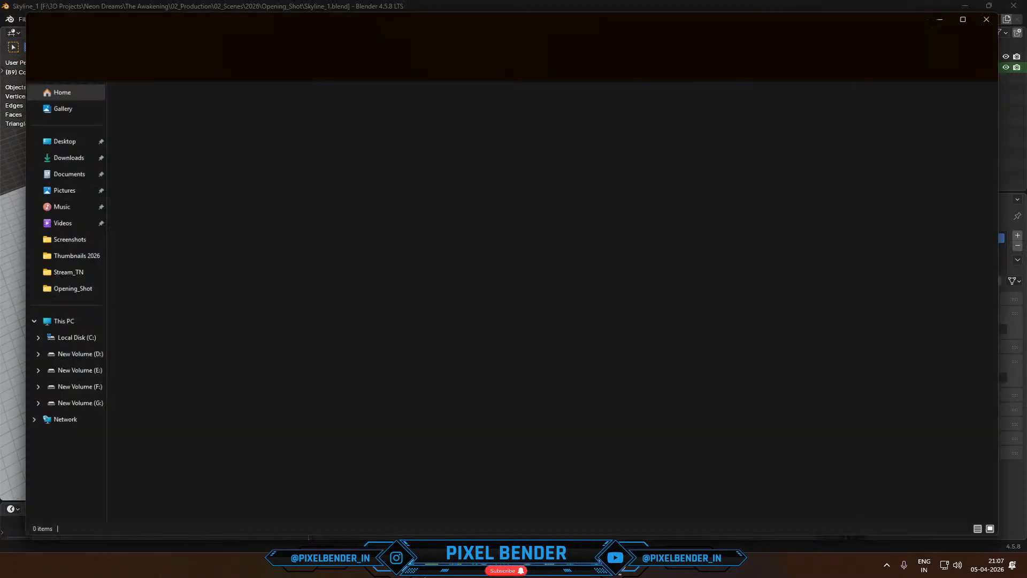
{"action": "left_click", "coordinate": [44, 243]}
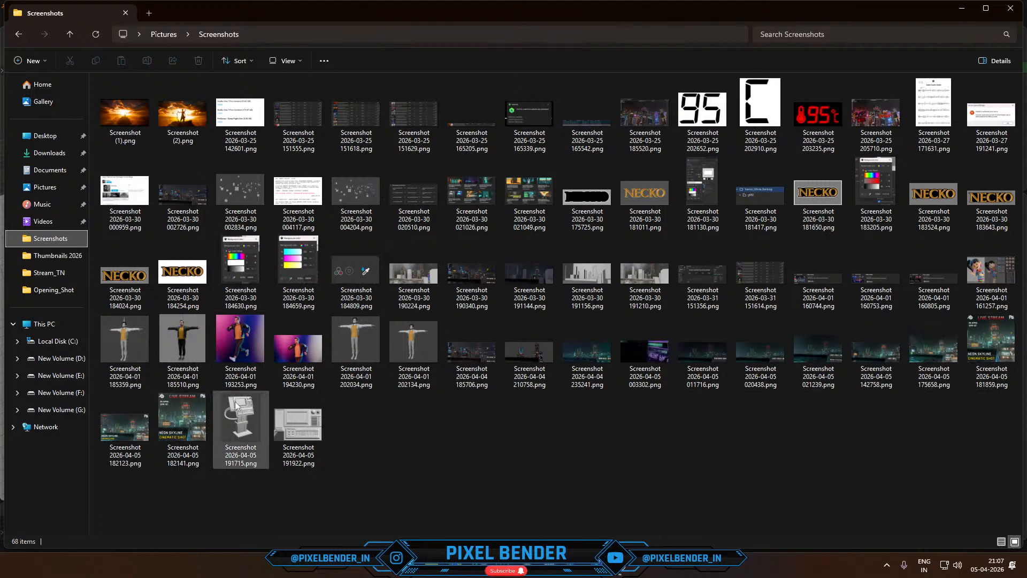
{"action": "left_click", "coordinate": [355, 197]}
{"action": "double_click", "coordinate": [354, 197]}
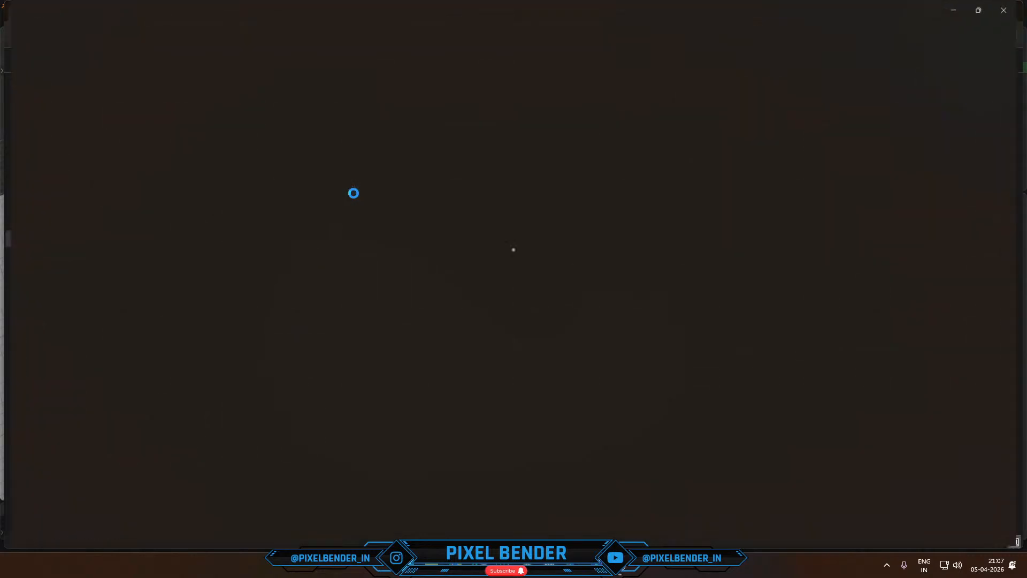
{"action": "scroll", "coordinate": [490, 247], "scroll_direction": "up", "scroll_amount": 2}
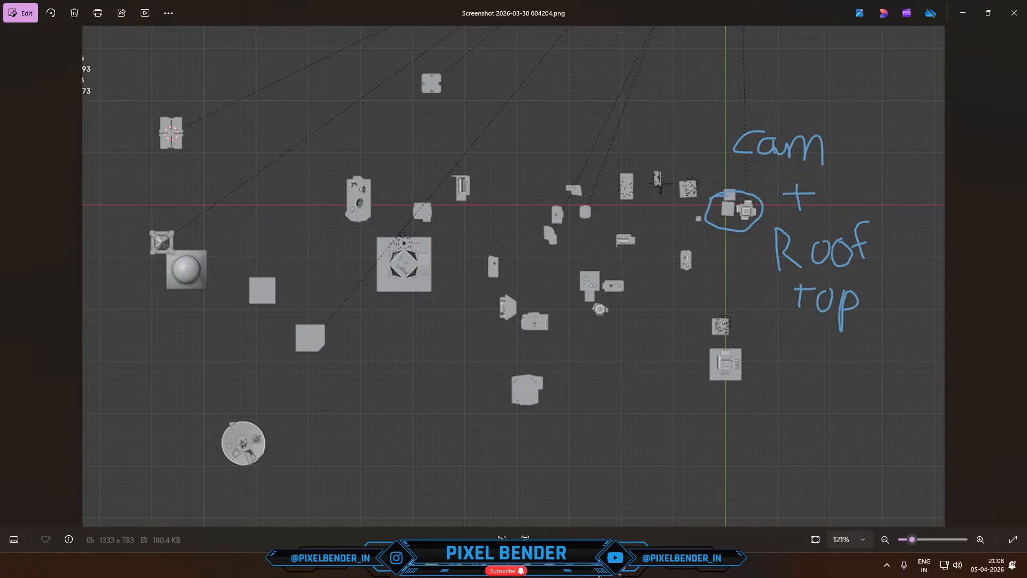
- Review Test_1.png again in the image viewer and switch back to the Skyline_1 scene in Blender
{"action": "mouse_move", "coordinate": [639, 505]}
{"action": "left_click", "coordinate": [550, 514]}
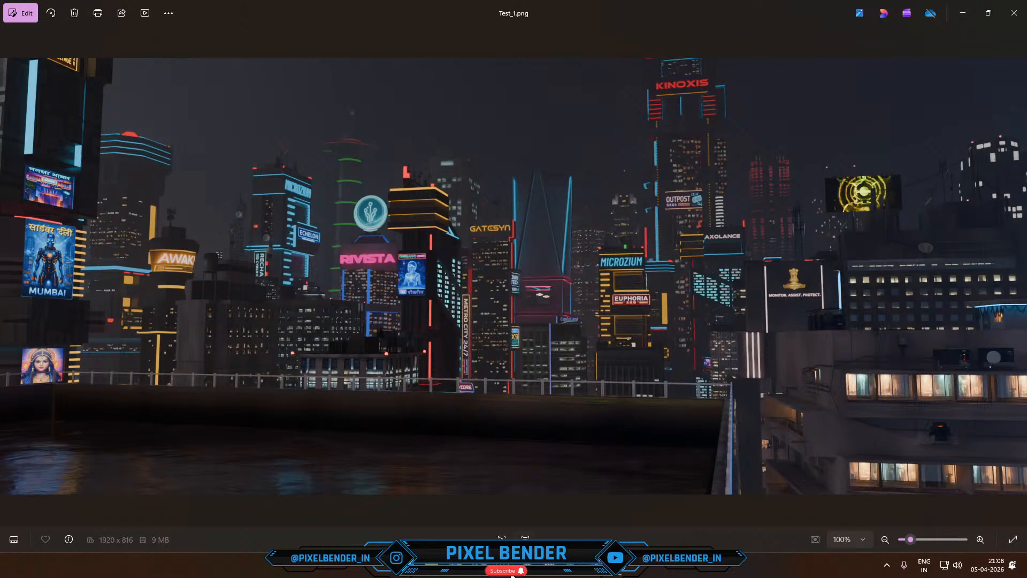
{"action": "mouse_move", "coordinate": [518, 575]}
{"action": "left_click", "coordinate": [363, 494]}
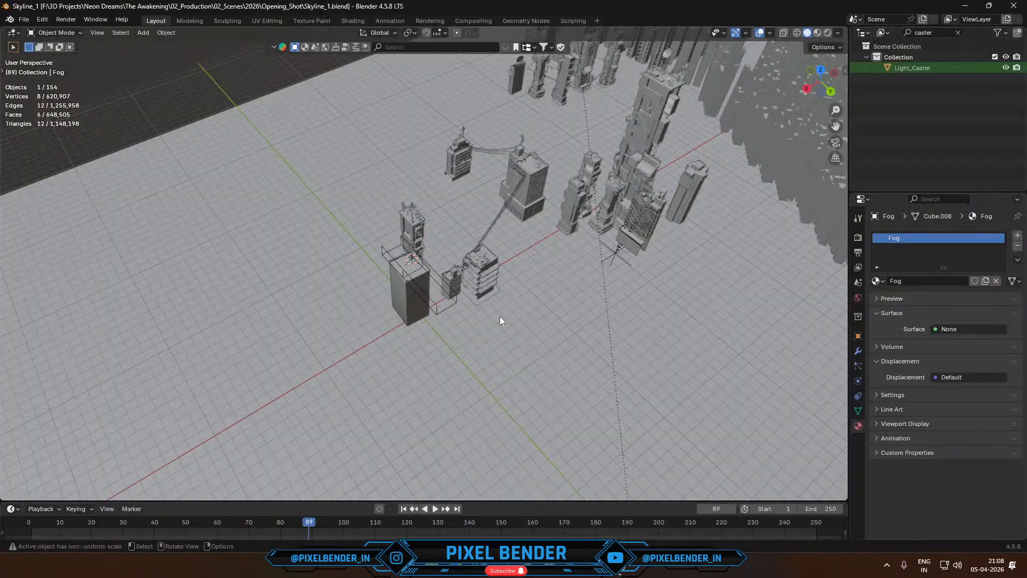
- Delete the fog volume and the two large background building clusters from the skyline scene
{"action": "scroll", "coordinate": [499, 316], "scroll_direction": "down", "scroll_amount": 2}
{"action": "left_click", "coordinate": [417, 263]}
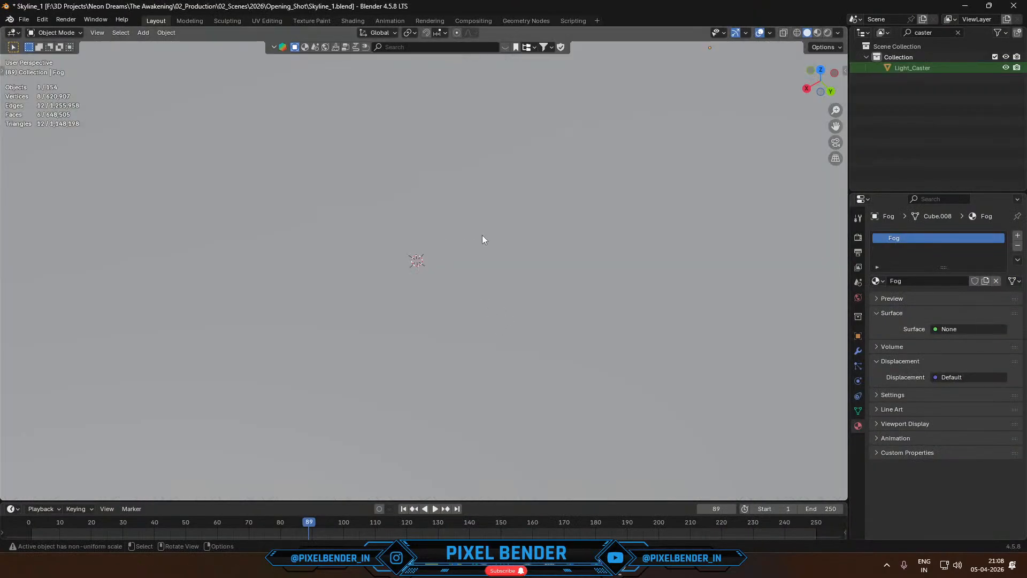
{"action": "key", "text": "Delete"}
{"action": "left_click", "coordinate": [662, 330]}
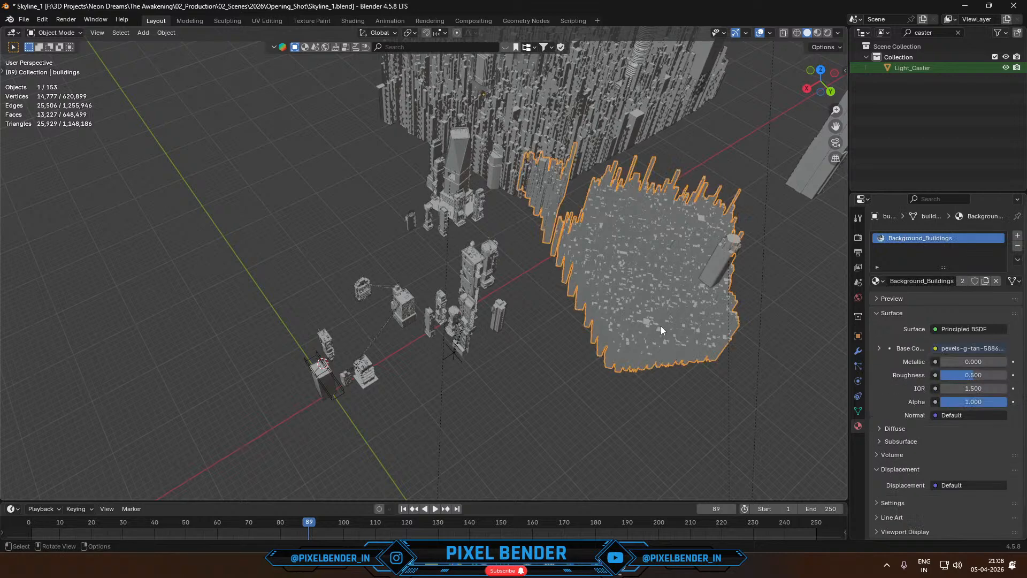
{"action": "key", "text": "Delete"}
{"action": "left_click", "coordinate": [554, 148]}
{"action": "key", "text": "Delete"}
- Examine the layout of the remaining buildings and the objects on the rooftop nearest the camera
{"action": "middle_click_drag", "start_coordinate": [553, 147], "coordinate": [372, 305]}
{"action": "scroll", "coordinate": [345, 309], "scroll_direction": "up", "scroll_amount": 4}
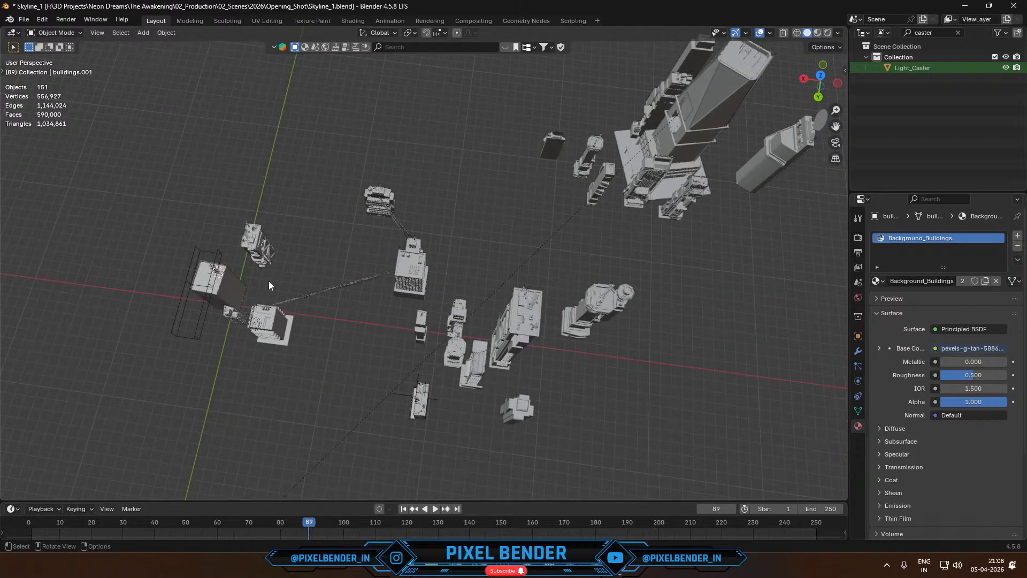
{"action": "middle_click_drag", "start_coordinate": [269, 281], "coordinate": [470, 285], "text": "shift"}
{"action": "scroll", "coordinate": [390, 293], "scroll_direction": "up", "scroll_amount": 4}
{"action": "middle_click_drag", "start_coordinate": [391, 292], "coordinate": [538, 291], "text": "shift"}
{"action": "left_click_drag", "start_coordinate": [407, 231], "coordinate": [453, 330]}
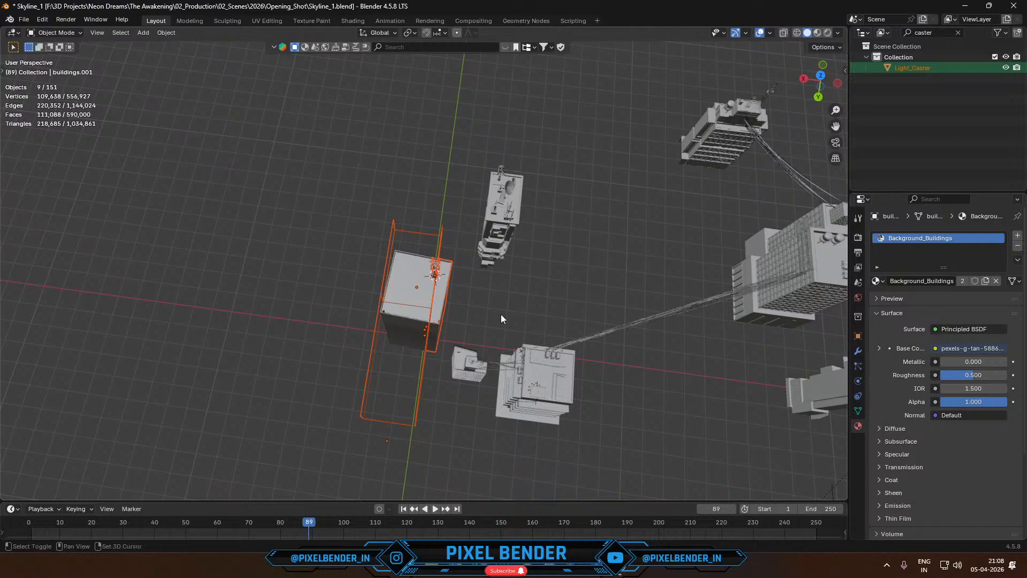
{"action": "middle_click_drag", "start_coordinate": [501, 315], "coordinate": [419, 288], "text": "shift"}
{"action": "left_click", "coordinate": [429, 385]}
{"action": "middle_click_drag", "start_coordinate": [429, 385], "coordinate": [508, 351]}
{"action": "scroll", "coordinate": [563, 312], "scroll_direction": "down", "scroll_amount": 1}
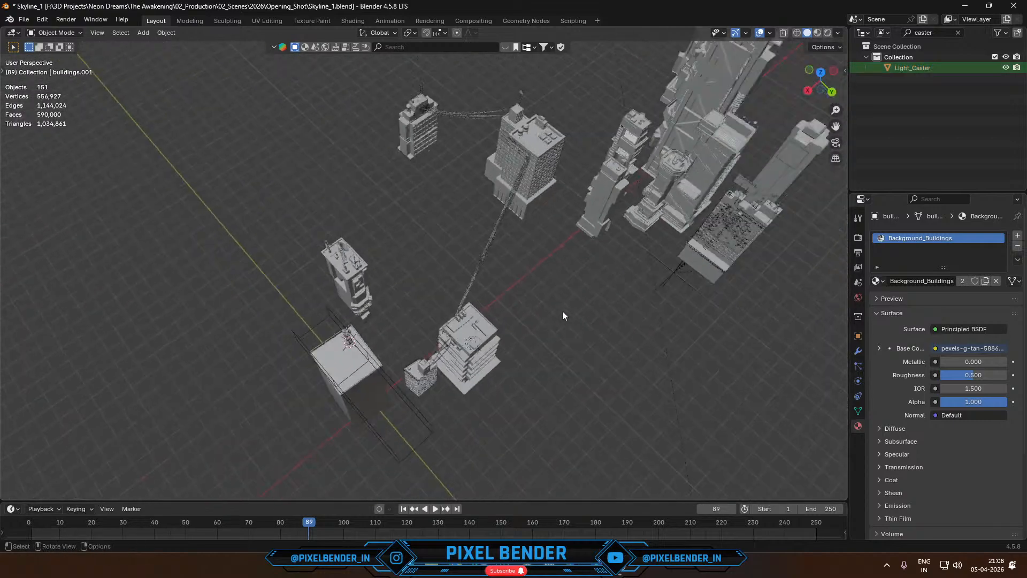
{"action": "middle_click_drag", "start_coordinate": [563, 316], "coordinate": [538, 262]}
- Check Test_1.png in the image viewer and compare it with the camera view of the Skyline_1 scene in Blender
{"action": "left_click", "coordinate": [597, 565]}
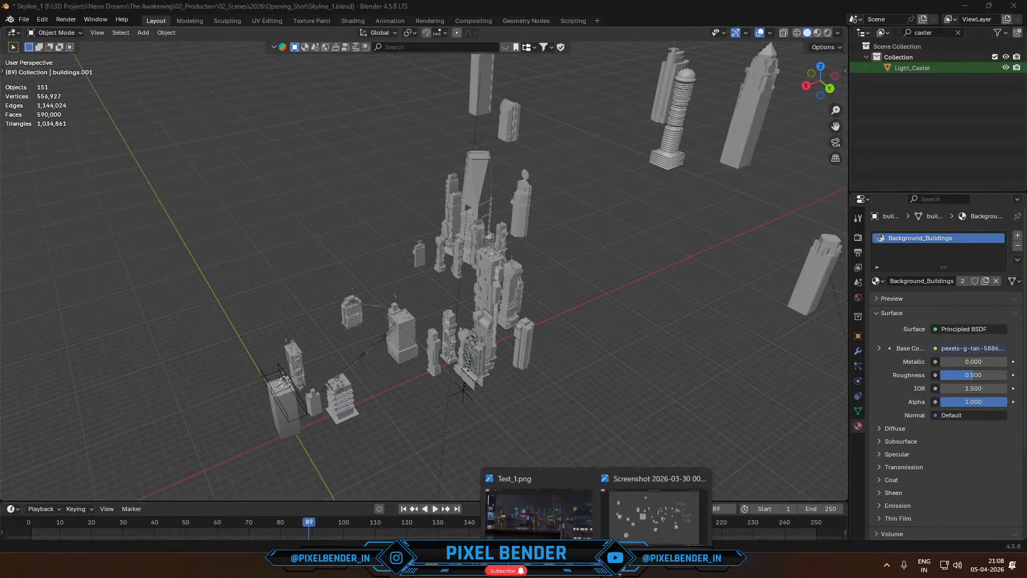
{"action": "left_click", "coordinate": [539, 512]}
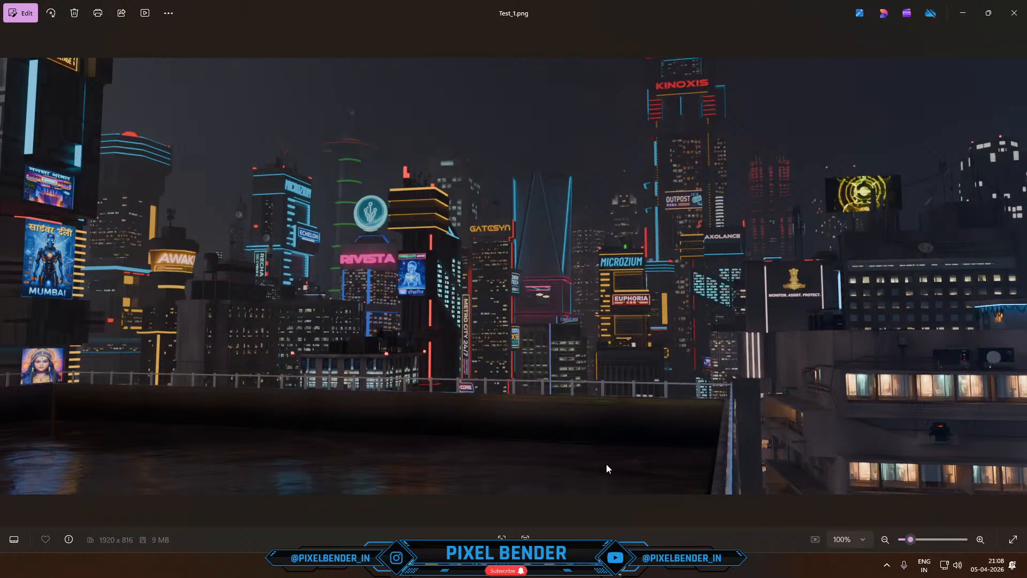
{"action": "mouse_move", "coordinate": [526, 567]}
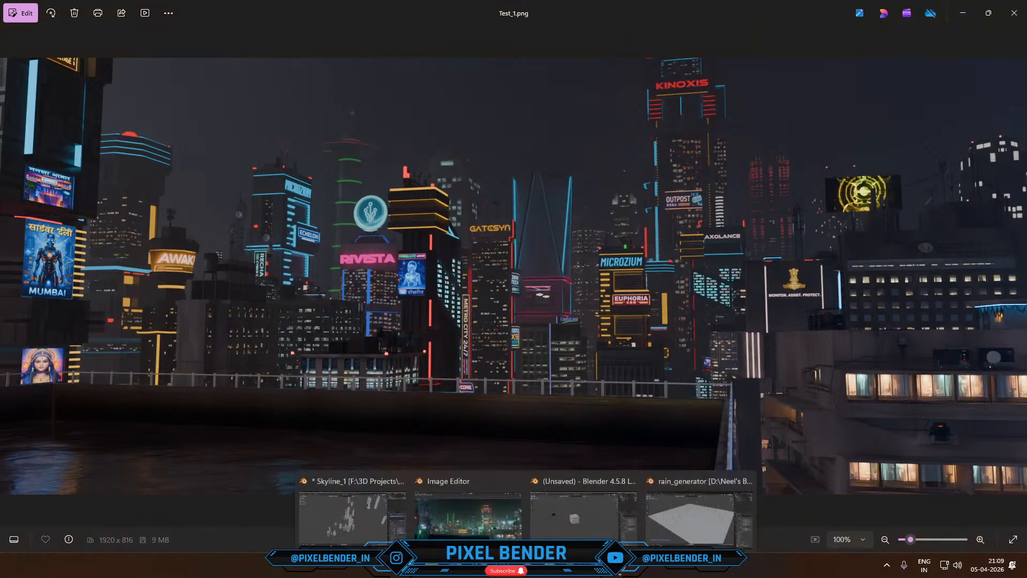
{"action": "left_click", "coordinate": [373, 513]}
{"action": "middle_click_drag", "start_coordinate": [538, 336], "coordinate": [640, 368]}
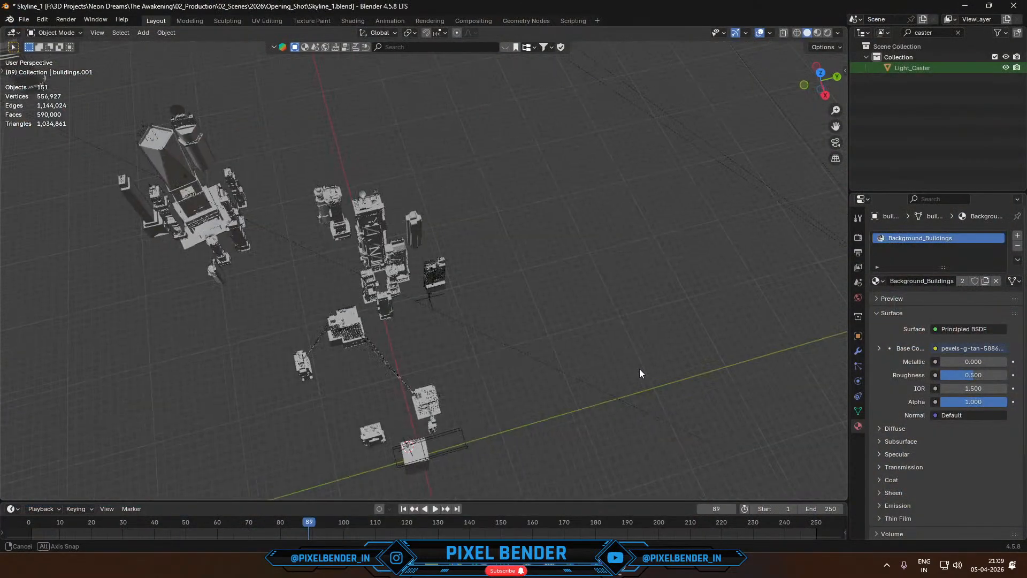
{"action": "key", "text": "KP_0"}
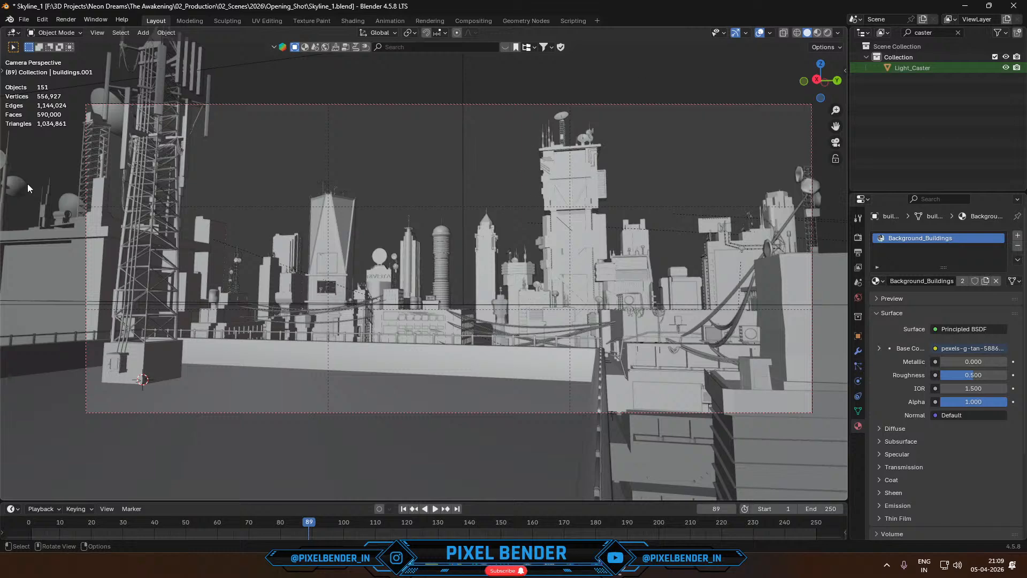
- Draw a freehand annotation loop around the tall antenna tower in the camera view and return to the selection tool
{"action": "key", "text": "t"}
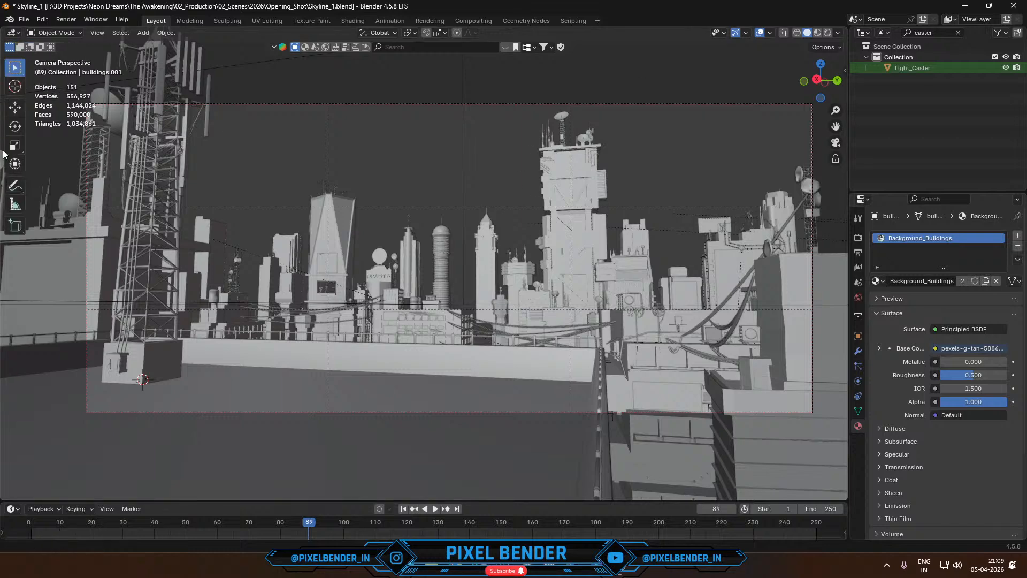
{"action": "left_click", "coordinate": [15, 185]}
{"action": "mouse_move", "coordinate": [544, 105]}
{"action": "left_mouse_down"}
{"action": "mouse_move", "coordinate": [509, 132]}
{"action": "mouse_move", "coordinate": [639, 375]}
{"action": "mouse_move", "coordinate": [601, 96]}
{"action": "mouse_move", "coordinate": [535, 113]}
{"action": "left_mouse_up"}
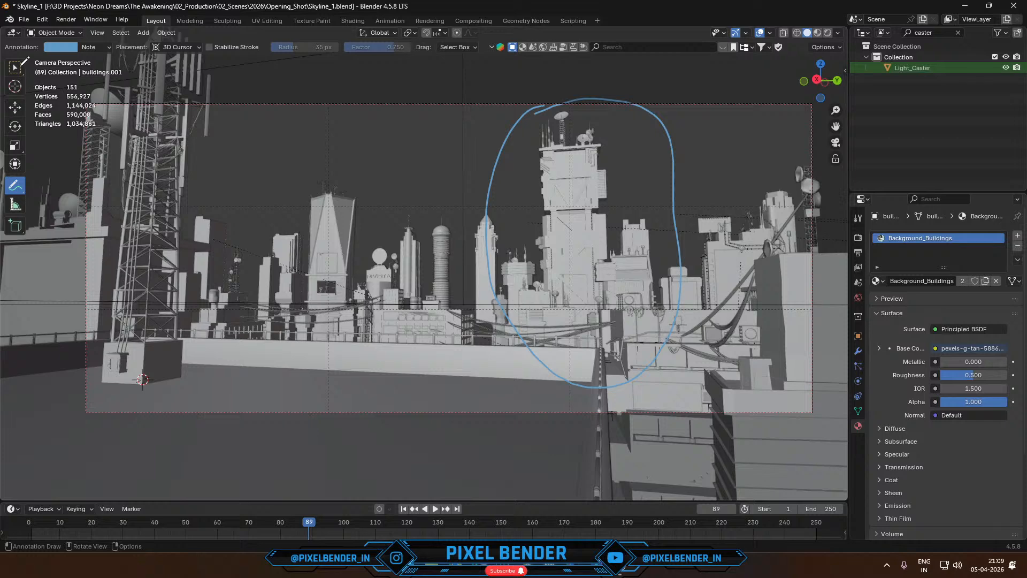
{"action": "key", "text": "w"}
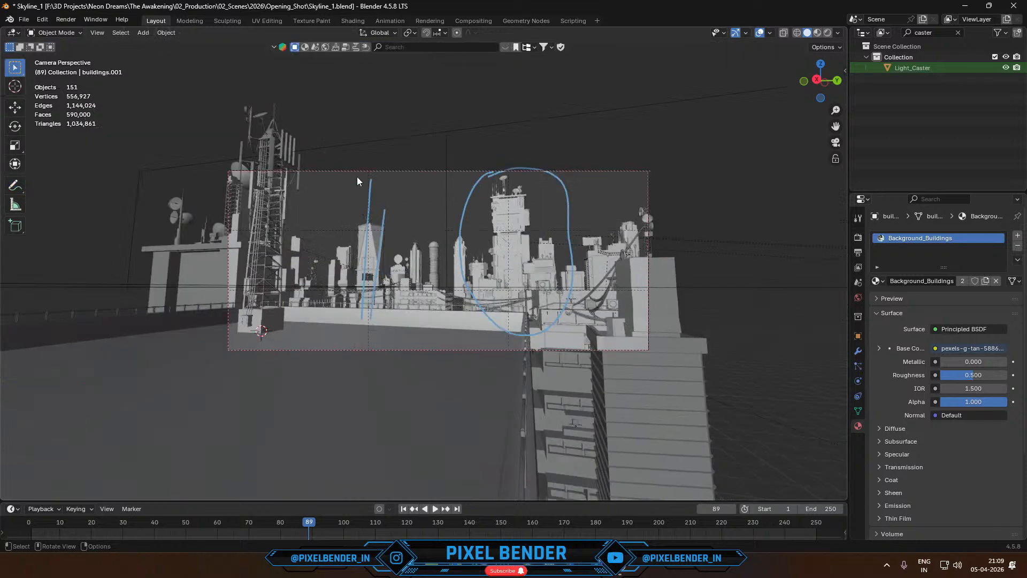
- Undo the annotation strokes drawn over the skyline
{"action": "key", "text": "ctrl+z"}
{"action": "key", "text": "ctrl+z"}
{"action": "key", "text": "ctrl+z"}
- Examine the building clusters from camera and free views, and select the small building beside the camera's rooftop building
{"action": "mouse_move", "coordinate": [411, 200]}
{"action": "middle_mouse_down"}
{"action": "mouse_move", "coordinate": [457, 242]}
{"action": "mouse_move", "coordinate": [419, 252]}
{"action": "mouse_move", "coordinate": [459, 264]}
{"action": "mouse_move", "coordinate": [423, 248]}
{"action": "mouse_move", "coordinate": [380, 277]}
{"action": "mouse_move", "coordinate": [425, 205]}
{"action": "mouse_move", "coordinate": [402, 162]}
{"action": "mouse_move", "coordinate": [460, 133]}
{"action": "mouse_move", "coordinate": [484, 98]}
{"action": "mouse_move", "coordinate": [514, 113]}
{"action": "mouse_move", "coordinate": [496, 133]}
{"action": "mouse_move", "coordinate": [457, 148]}
{"action": "mouse_move", "coordinate": [466, 238]}
{"action": "mouse_move", "coordinate": [451, 292]}
{"action": "mouse_move", "coordinate": [424, 322]}
{"action": "mouse_move", "coordinate": [424, 252]}
{"action": "mouse_move", "coordinate": [482, 156]}
{"action": "mouse_move", "coordinate": [575, 127]}
{"action": "mouse_move", "coordinate": [572, 177]}
{"action": "mouse_move", "coordinate": [522, 218]}
{"action": "mouse_move", "coordinate": [479, 218]}
{"action": "mouse_move", "coordinate": [537, 234]}
{"action": "mouse_move", "coordinate": [547, 223]}
{"action": "mouse_move", "coordinate": [512, 183]}
{"action": "mouse_move", "coordinate": [599, 237]}
{"action": "mouse_move", "coordinate": [537, 214]}
{"action": "mouse_move", "coordinate": [490, 219]}
{"action": "mouse_move", "coordinate": [561, 234]}
{"action": "mouse_move", "coordinate": [645, 230]}
{"action": "mouse_move", "coordinate": [611, 238]}
{"action": "middle_mouse_up"}
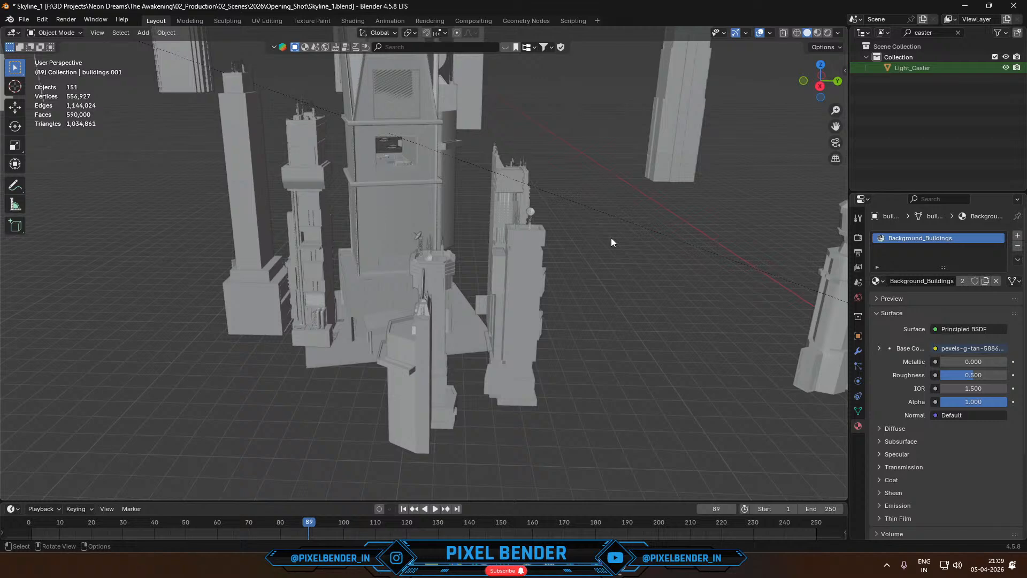
{"action": "key", "text": "KP_0"}
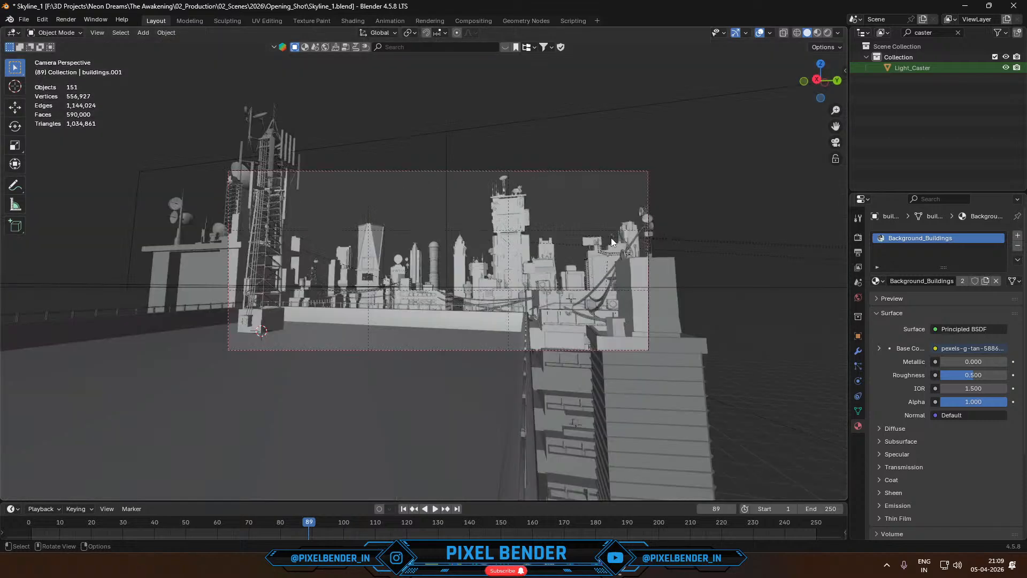
{"action": "key", "text": "KP_0"}
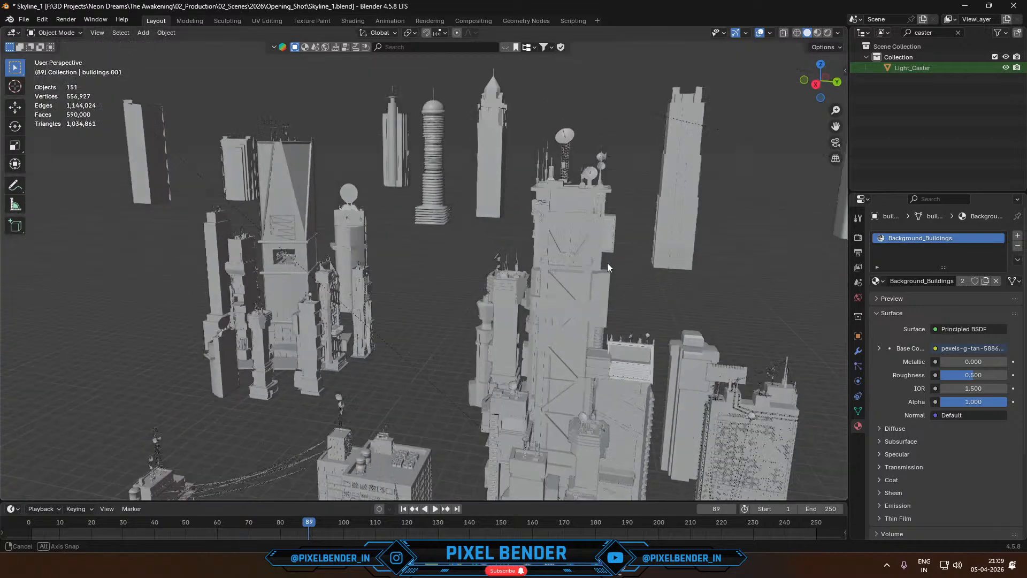
{"action": "middle_click_drag", "start_coordinate": [605, 272], "coordinate": [504, 336]}
{"action": "scroll", "coordinate": [250, 339], "scroll_direction": "up", "scroll_amount": 4}
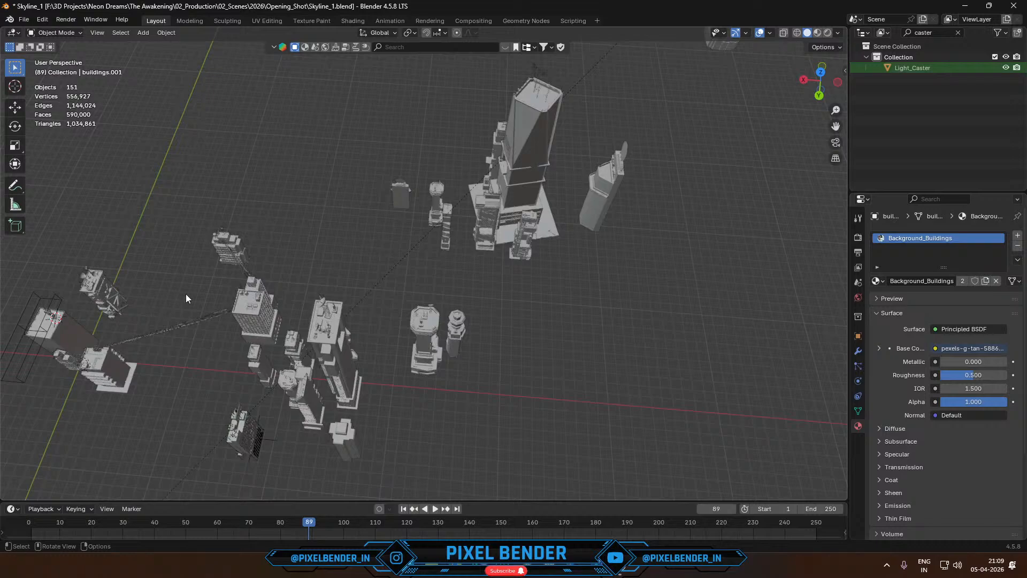
{"action": "middle_click_drag", "start_coordinate": [186, 298], "coordinate": [450, 224]}
{"action": "scroll", "coordinate": [291, 314], "scroll_direction": "up", "scroll_amount": 5}
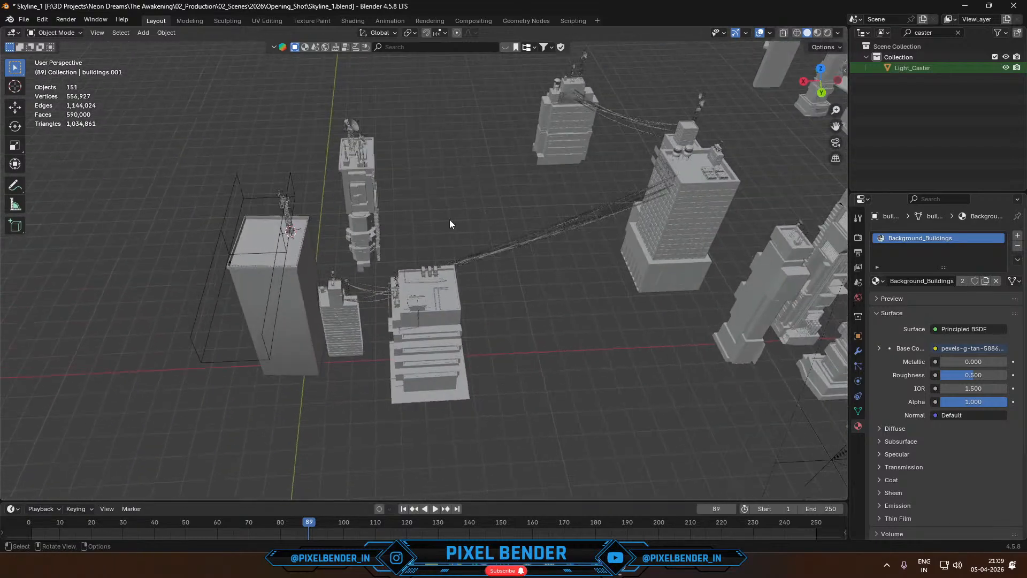
{"action": "left_click", "coordinate": [366, 185]}
{"action": "left_click", "coordinate": [353, 307]}
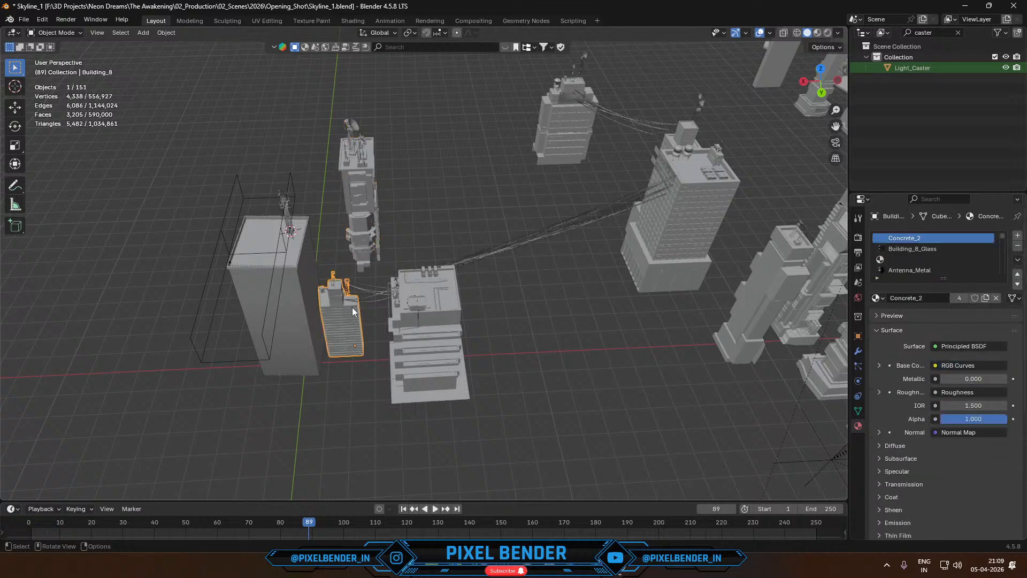
- Examine how the buildings near the camera are placed by selecting them one by one in free and camera views, ending on the building beside the smallest tower
{"action": "left_click", "coordinate": [430, 284], "text": "shift"}
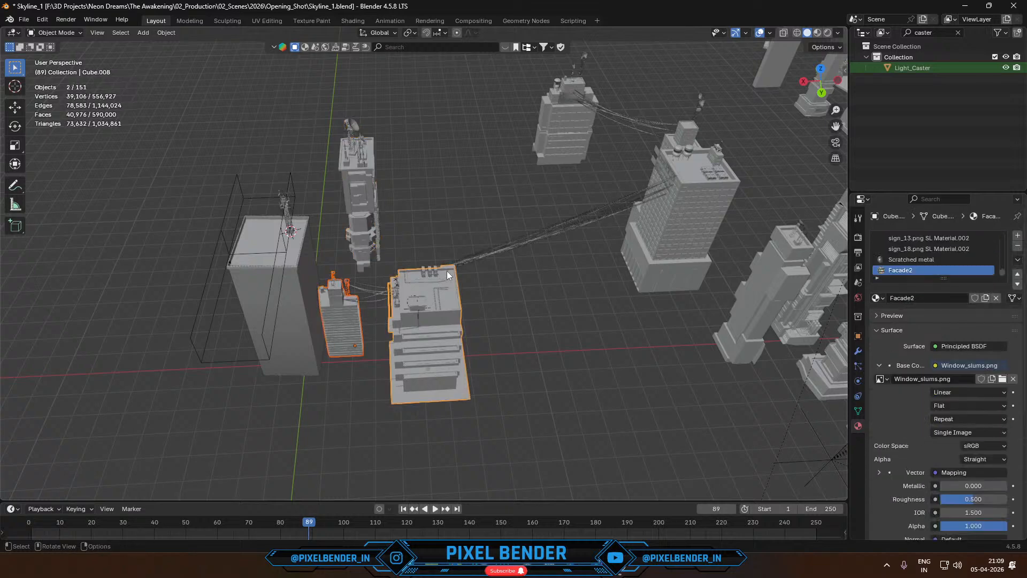
{"action": "key", "text": "KP_0"}
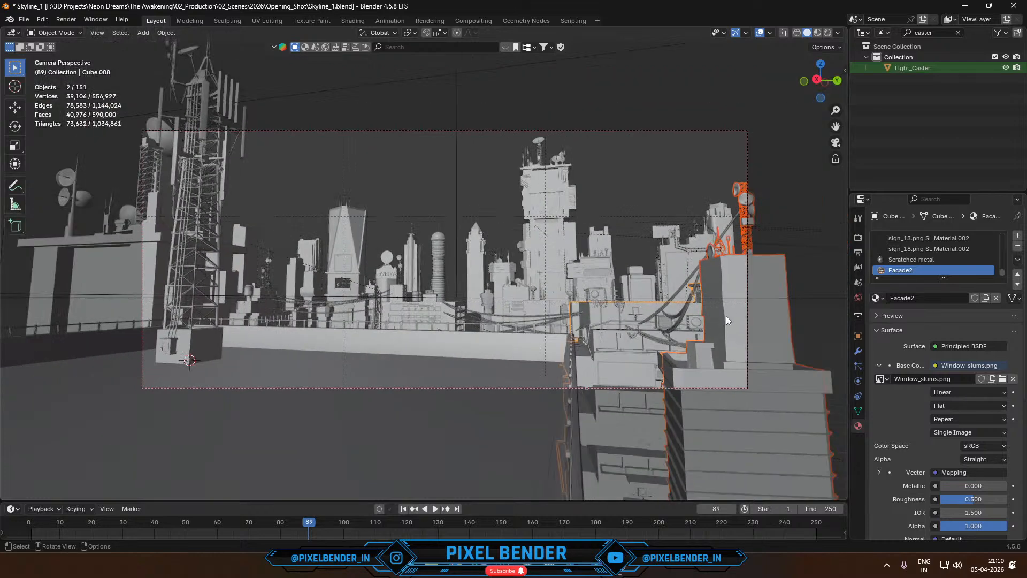
{"action": "left_click", "coordinate": [727, 316], "text": "shift"}
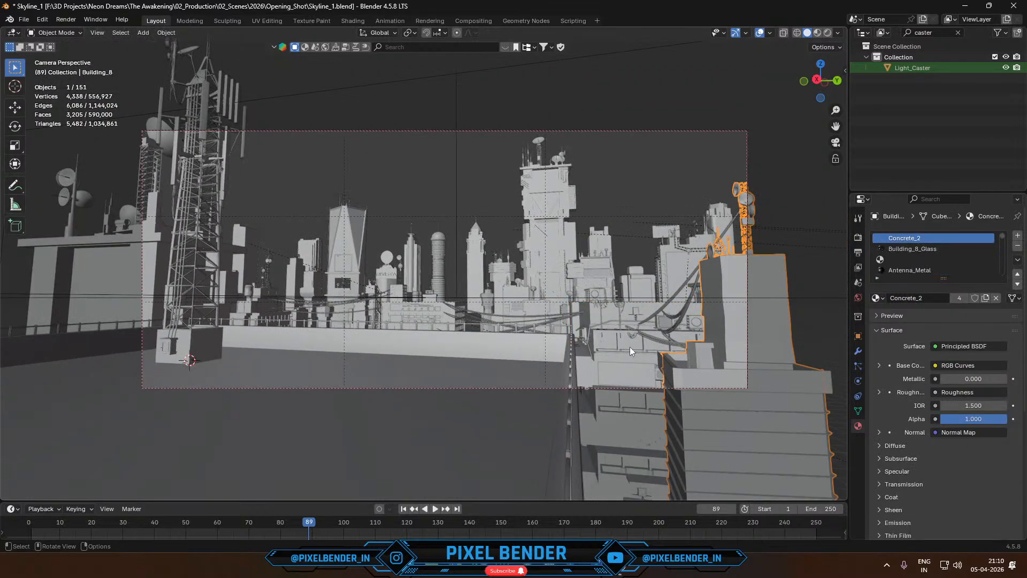
{"action": "left_click", "coordinate": [611, 344]}
{"action": "left_click", "coordinate": [107, 272]}
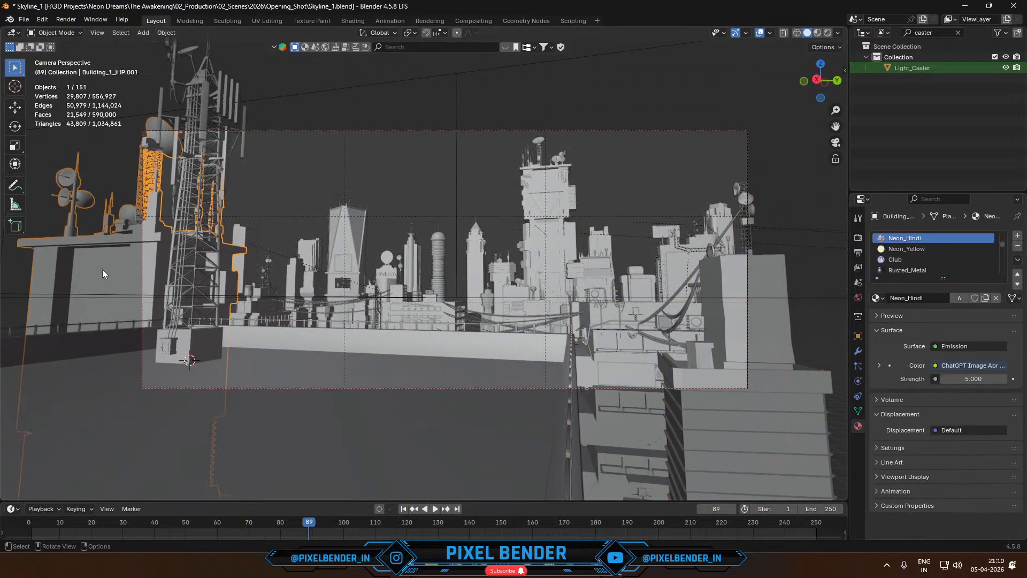
{"action": "left_click", "coordinate": [258, 303]}
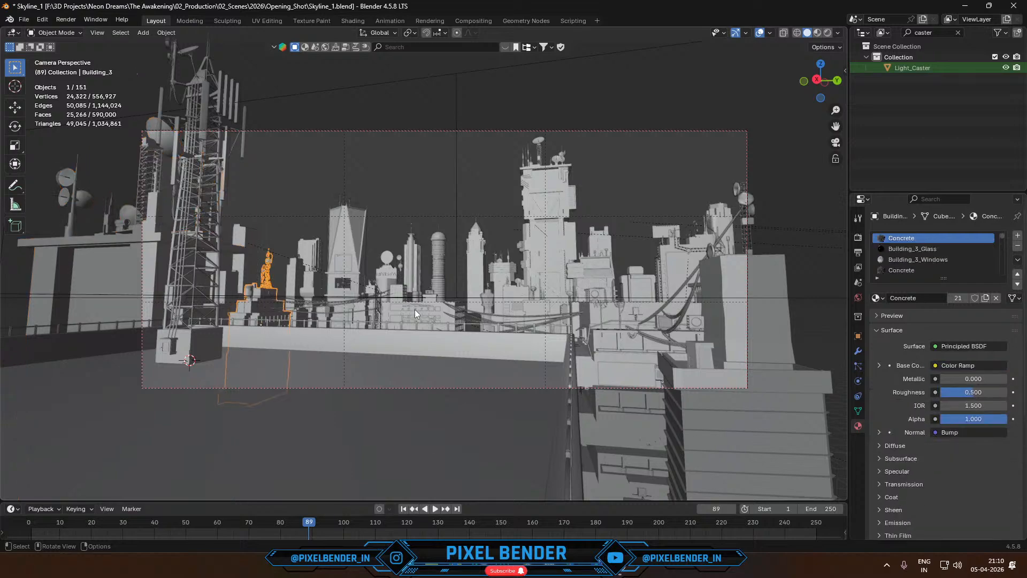
{"action": "left_click", "coordinate": [415, 309]}
{"action": "left_click", "coordinate": [597, 315]}
{"action": "middle_click_drag", "start_coordinate": [598, 316], "coordinate": [464, 393]}
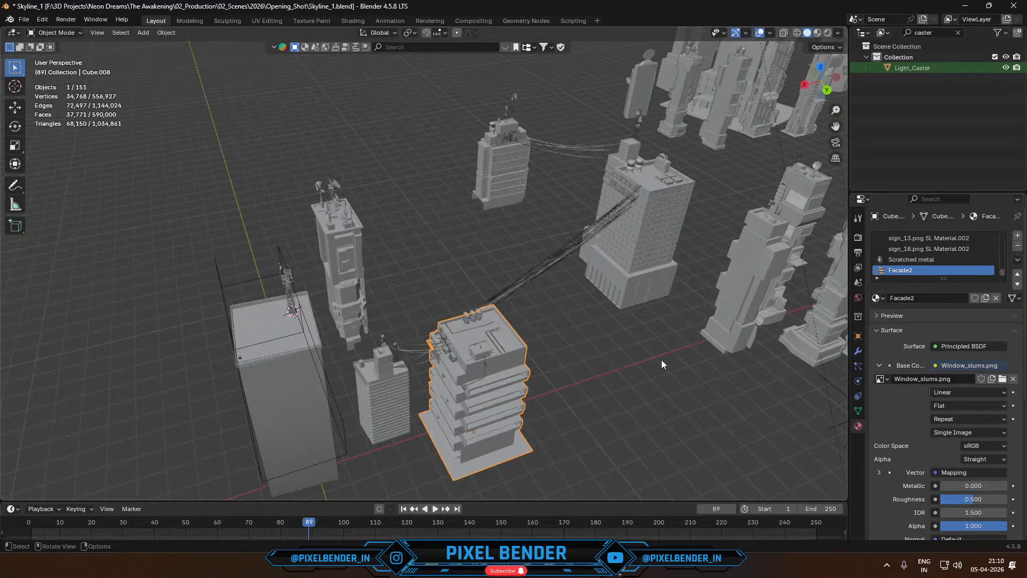
- Trace a freehand annotation curve across the skyline in camera view, from the dish-topped rooftop to the foreground tower opposite, and undo it
{"action": "key", "text": "KP_0"}
{"action": "left_click", "coordinate": [15, 185]}
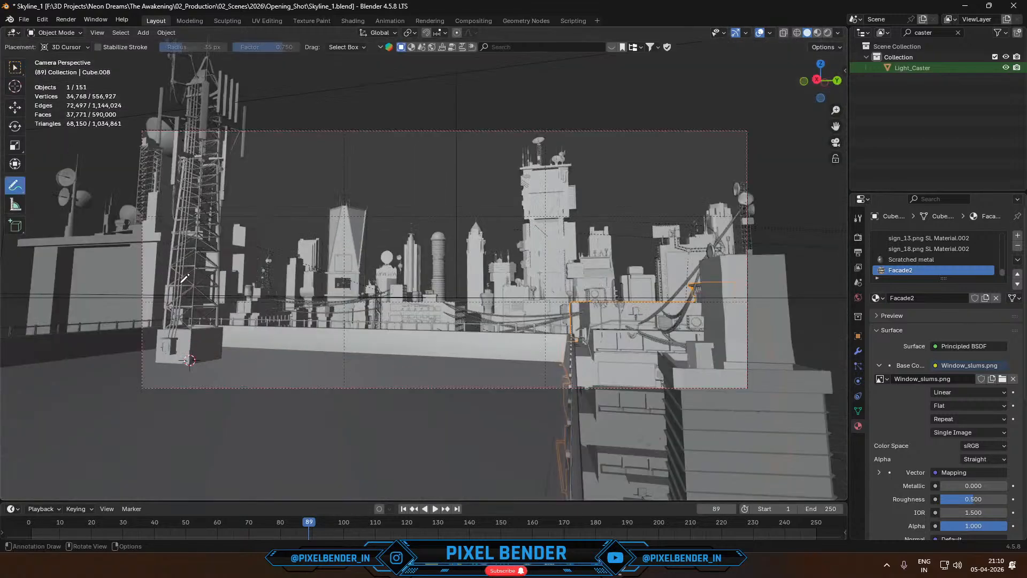
{"action": "mouse_move", "coordinate": [109, 216]}
{"action": "left_mouse_down"}
{"action": "mouse_move", "coordinate": [267, 206]}
{"action": "mouse_move", "coordinate": [292, 279]}
{"action": "mouse_move", "coordinate": [565, 306]}
{"action": "mouse_move", "coordinate": [749, 240]}
{"action": "mouse_move", "coordinate": [777, 246]}
{"action": "left_mouse_up"}
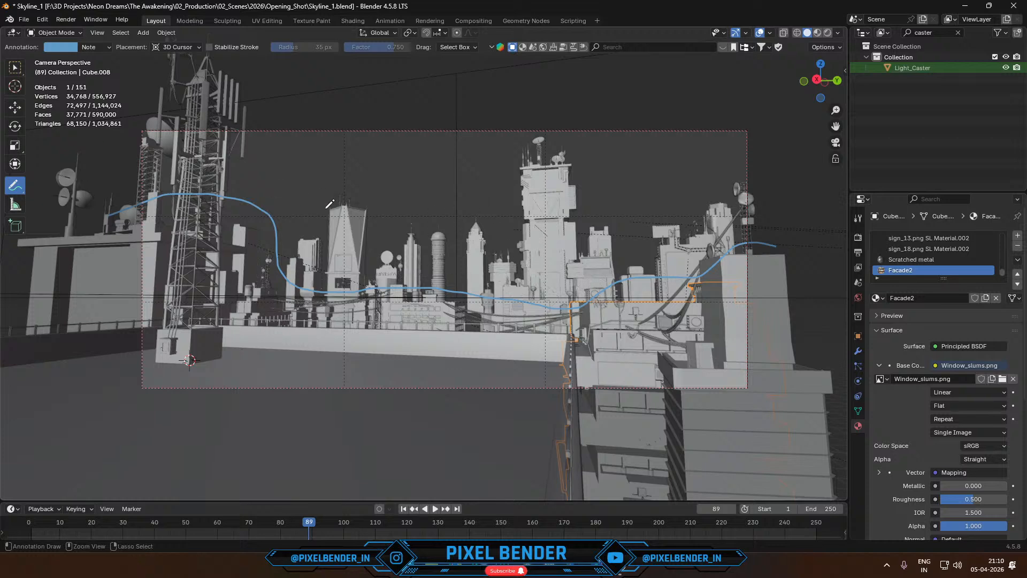
{"action": "key", "text": "ctrl+z"}
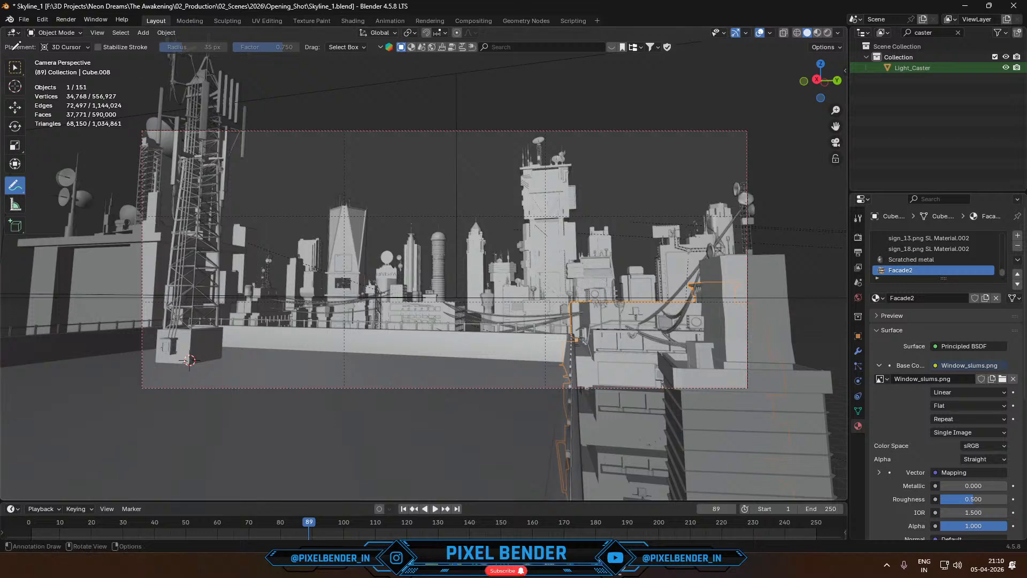
{"action": "left_click", "coordinate": [13, 70]}
- Inspect the whole building layout from a distant free view and compare it with Test_1.png in the image viewer
{"action": "middle_click_drag", "start_coordinate": [328, 207], "coordinate": [294, 271]}
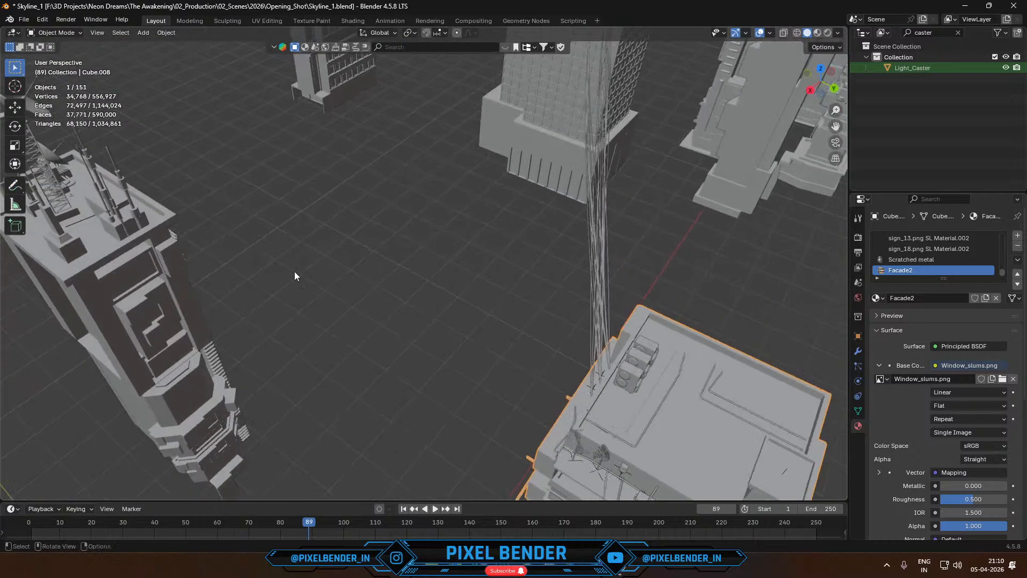
{"action": "scroll", "coordinate": [355, 213], "scroll_direction": "down", "scroll_amount": 6}
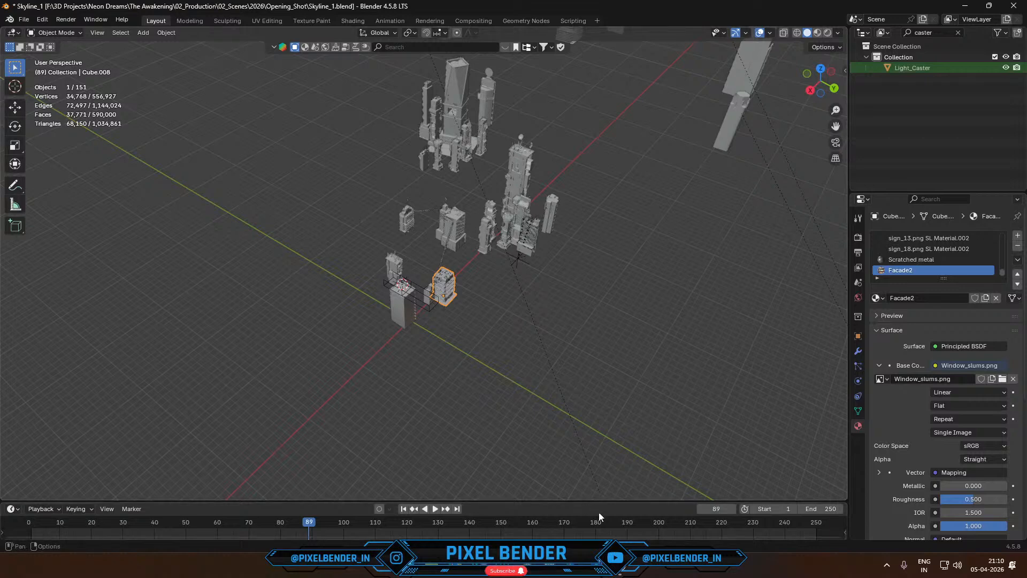
{"action": "mouse_move", "coordinate": [623, 521]}
{"action": "left_click", "coordinate": [568, 503]}
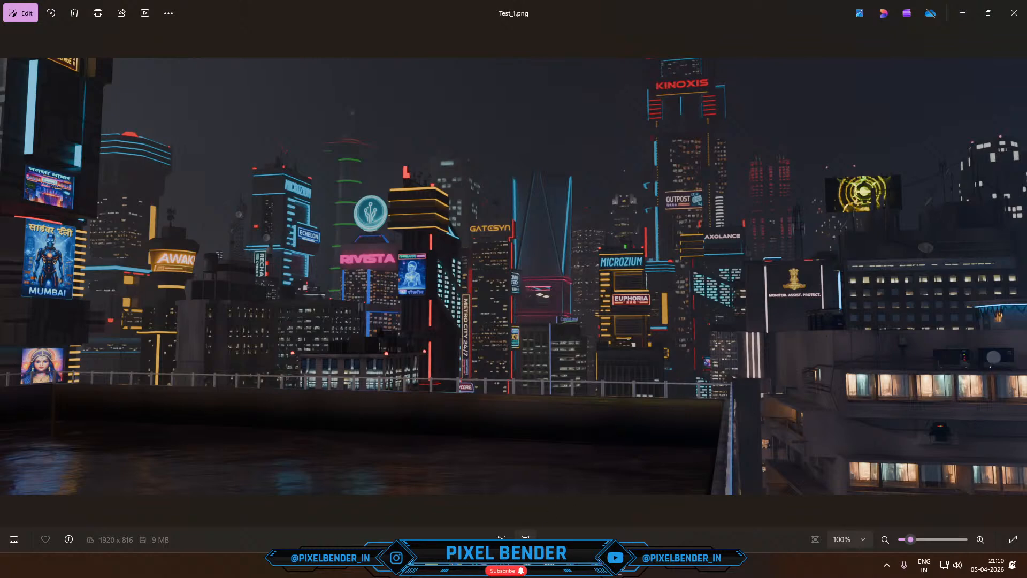
- Switch to the browser and copy the web address of the Procedural City Generator page
{"action": "left_click", "coordinate": [573, 565]}
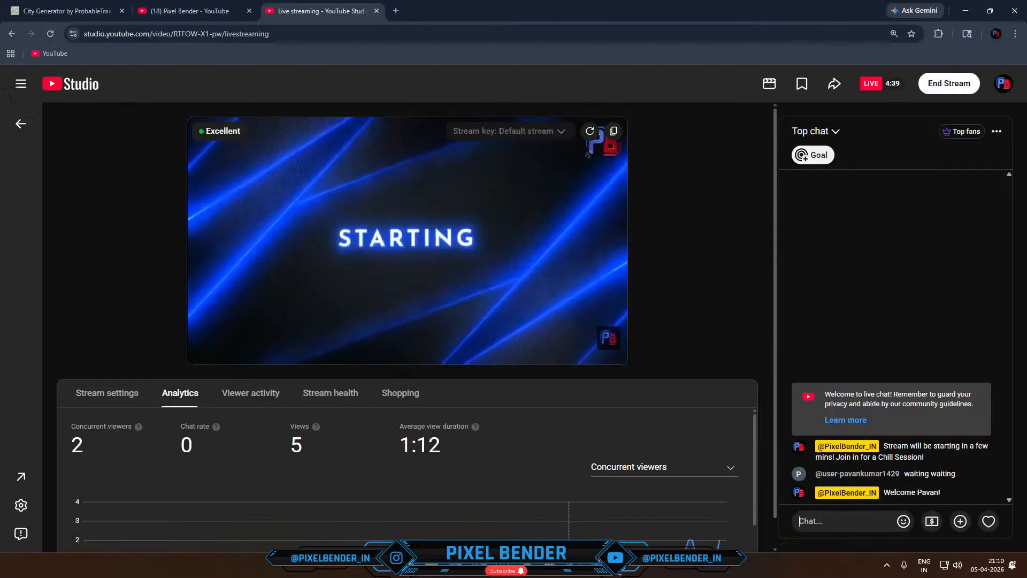
{"action": "left_click", "coordinate": [37, 5]}
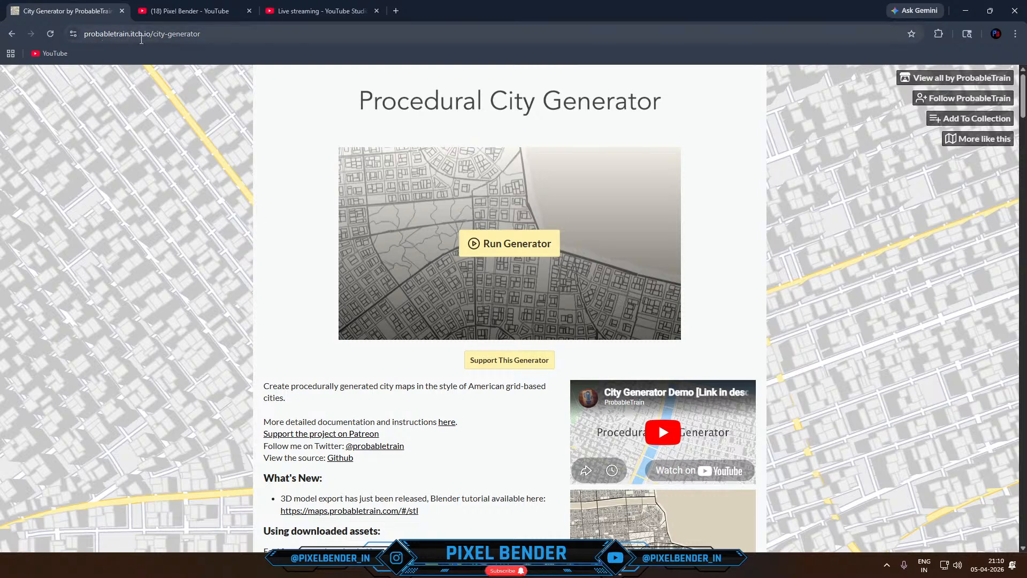
{"action": "left_click", "coordinate": [196, 34]}
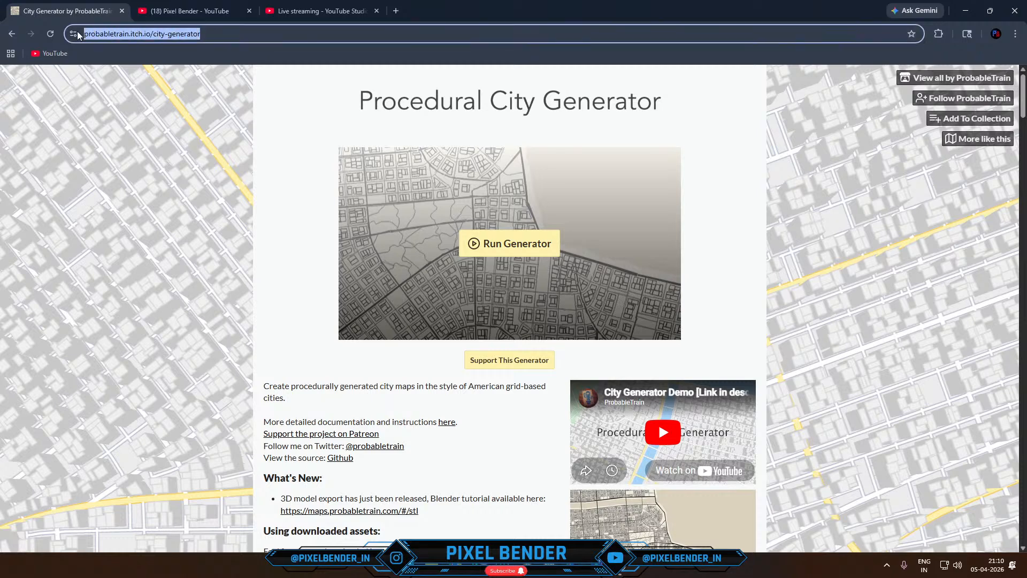
{"action": "right_click", "coordinate": [102, 35]}
{"action": "left_click", "coordinate": [136, 140]}
- Post "City Generator - " followed by the copied link in the YouTube Studio live chat
{"action": "left_click", "coordinate": [291, 5]}
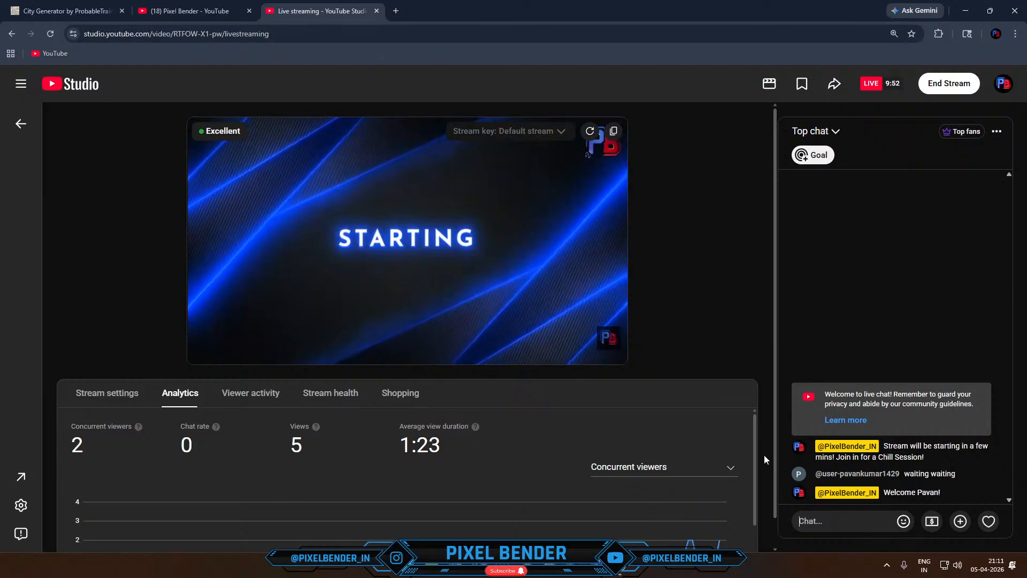
{"action": "type", "text": "Ci"}
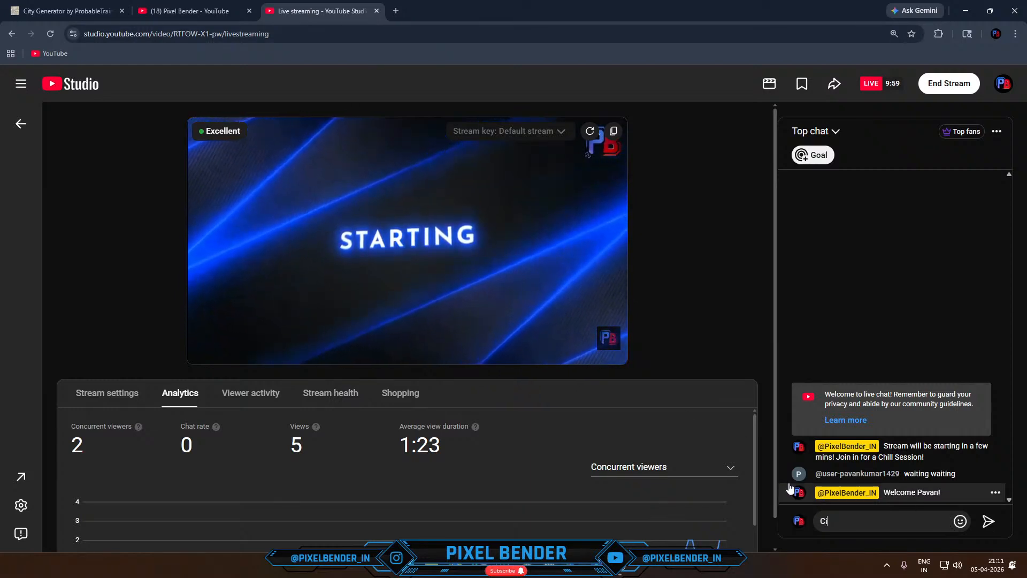
{"action": "type", "text": "ty Generator -"}
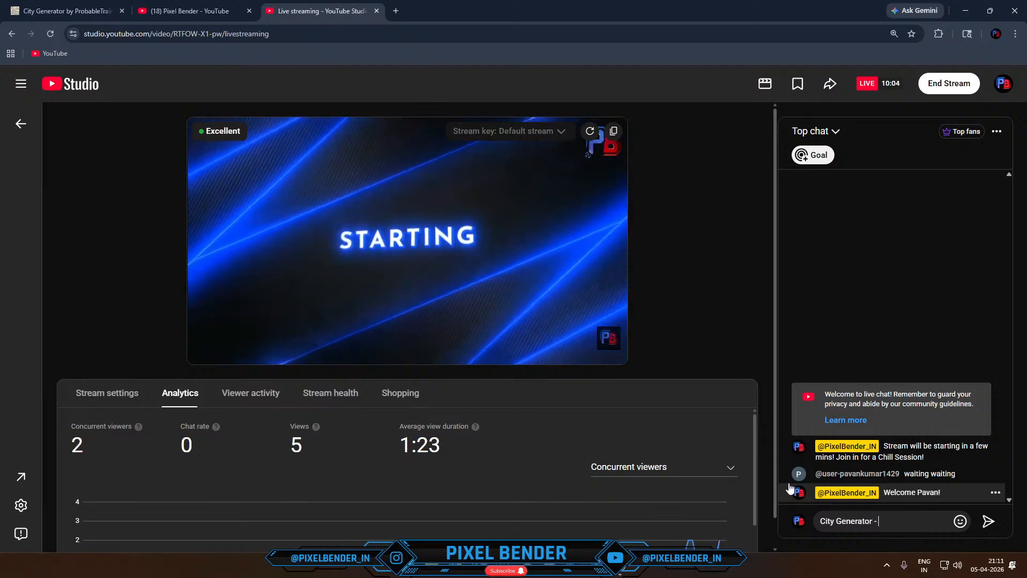
{"action": "key", "text": "ctrl+v"}
{"action": "key", "text": "Return"}
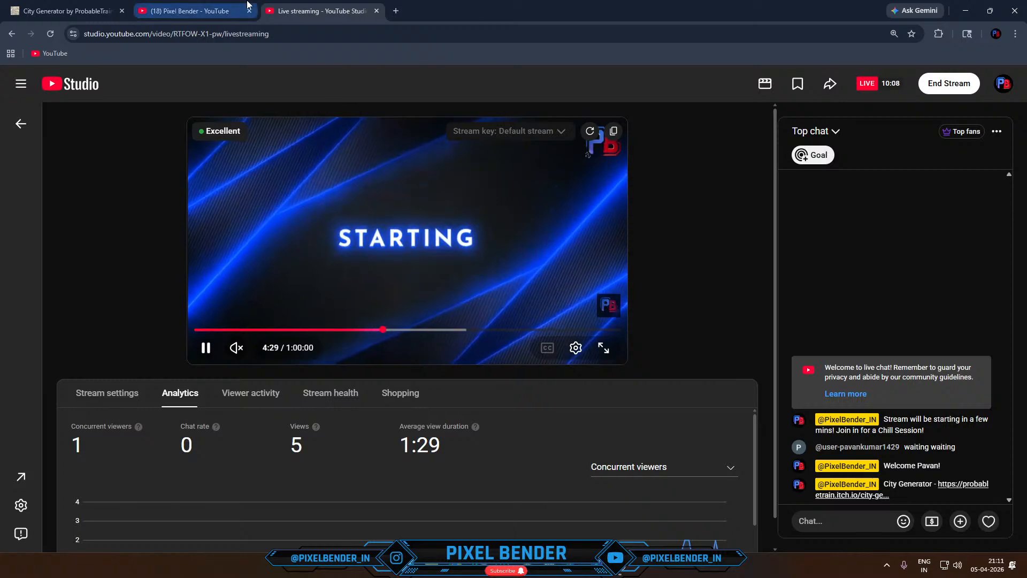
- Open Vigo Map.jpg from the VirgoMap folder on drive F:, examine its street layout up close, and close the image
{"action": "left_click", "coordinate": [190, 11]}
{"action": "left_click", "coordinate": [86, 15]}
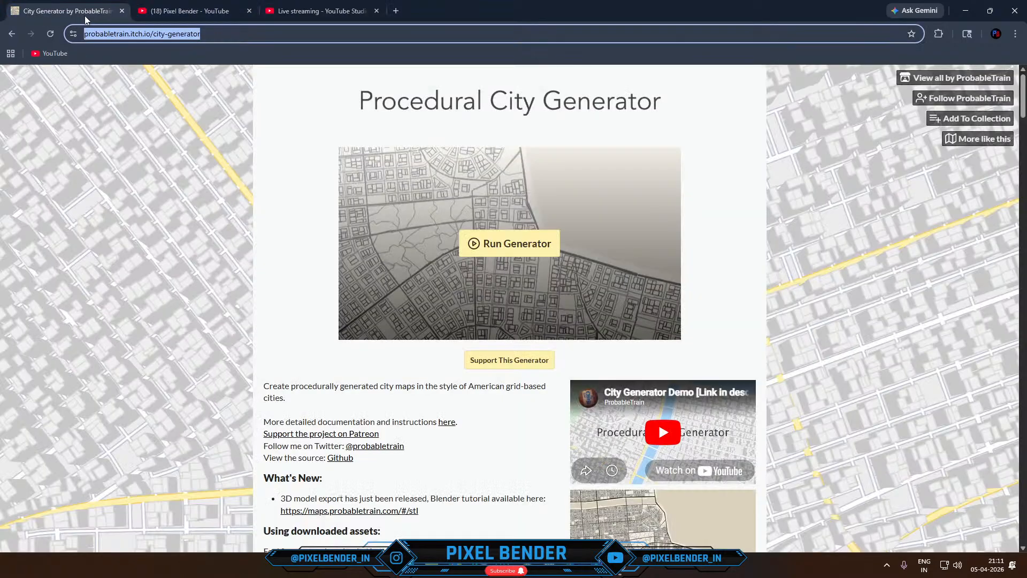
{"action": "key", "text": "alt+Tab"}
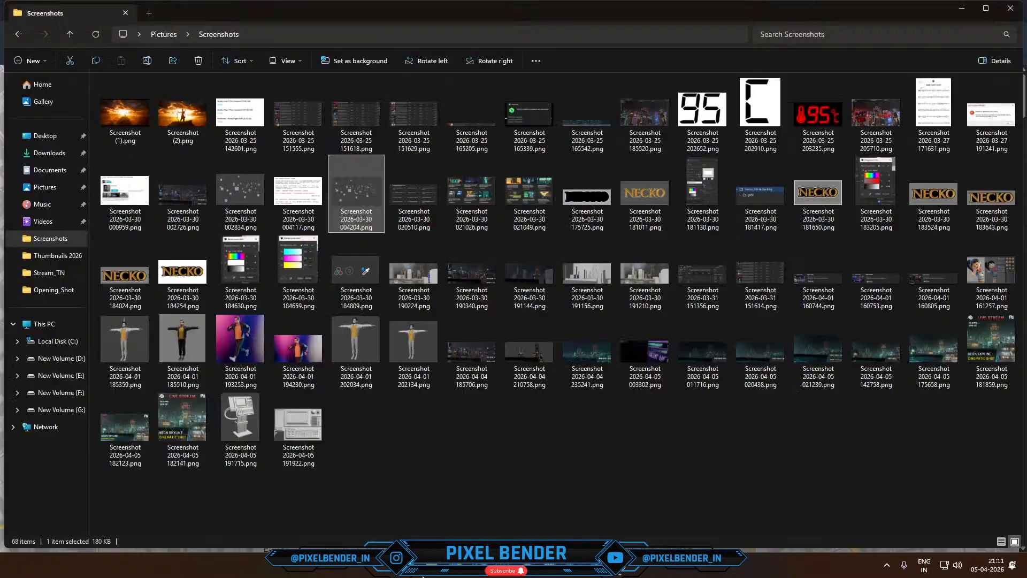
{"action": "left_click", "coordinate": [63, 395]}
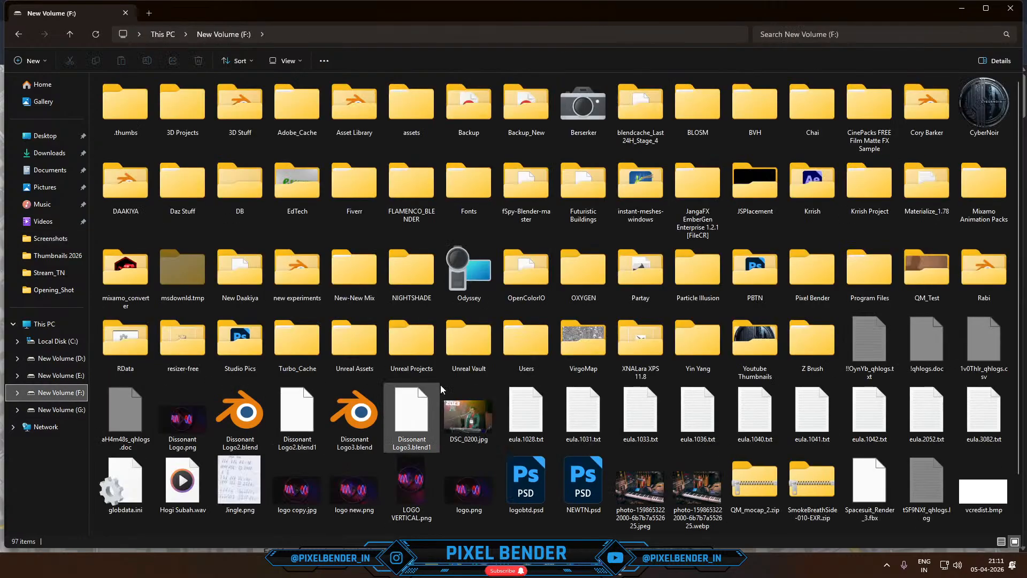
{"action": "double_click", "coordinate": [582, 336]}
{"action": "double_click", "coordinate": [145, 131]}
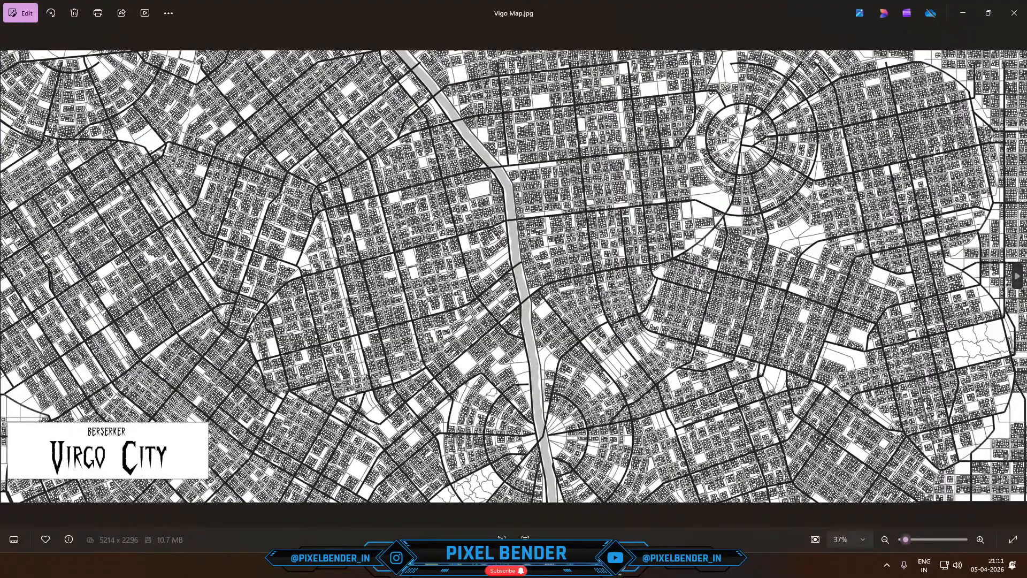
{"action": "scroll", "coordinate": [684, 373], "scroll_direction": "up", "scroll_amount": 5}
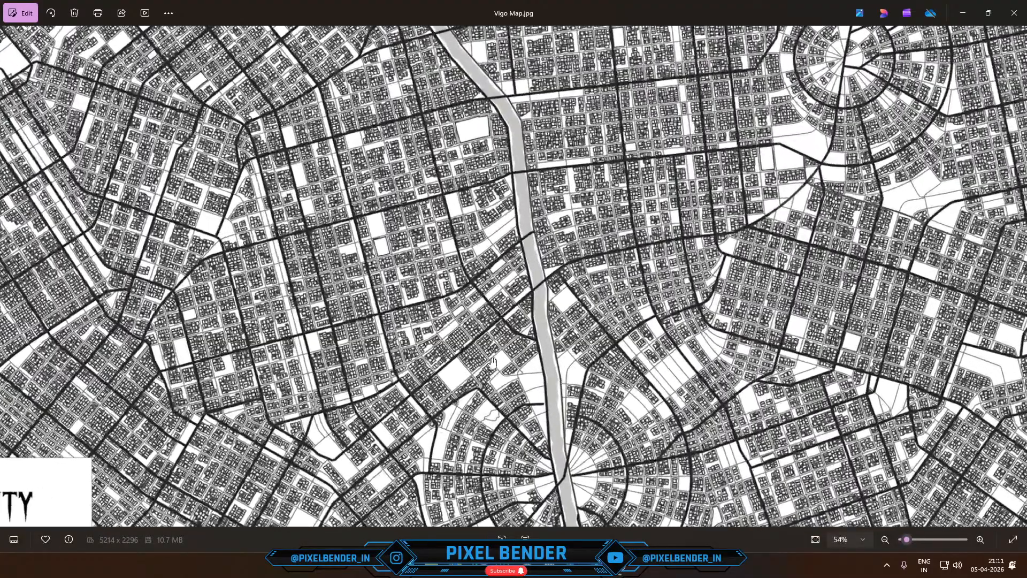
{"action": "scroll", "coordinate": [684, 373], "scroll_direction": "down", "scroll_amount": 3}
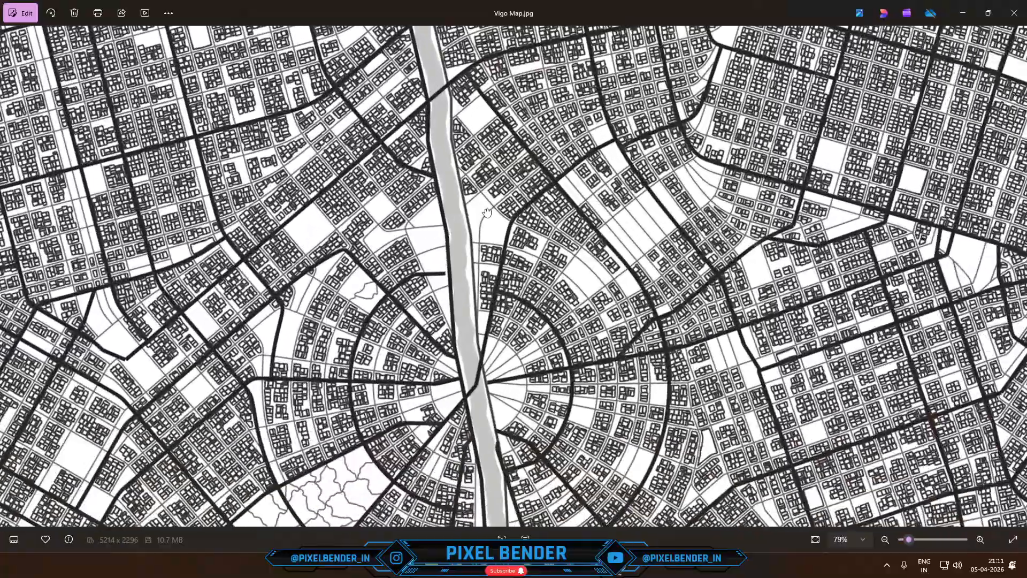
{"action": "scroll", "coordinate": [518, 287], "scroll_direction": "down", "scroll_amount": 3}
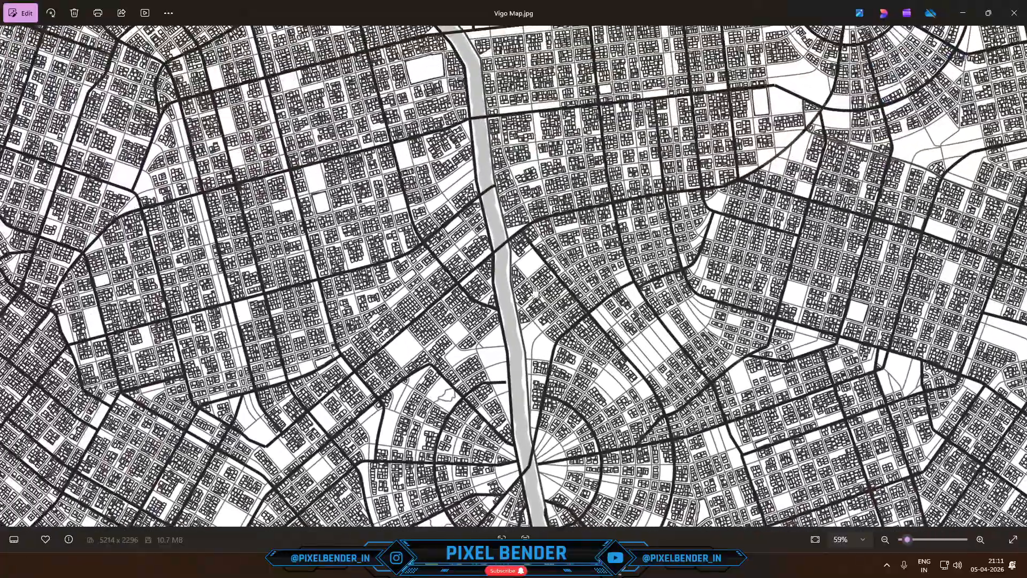
{"action": "scroll", "coordinate": [528, 265], "scroll_direction": "down", "scroll_amount": 2}
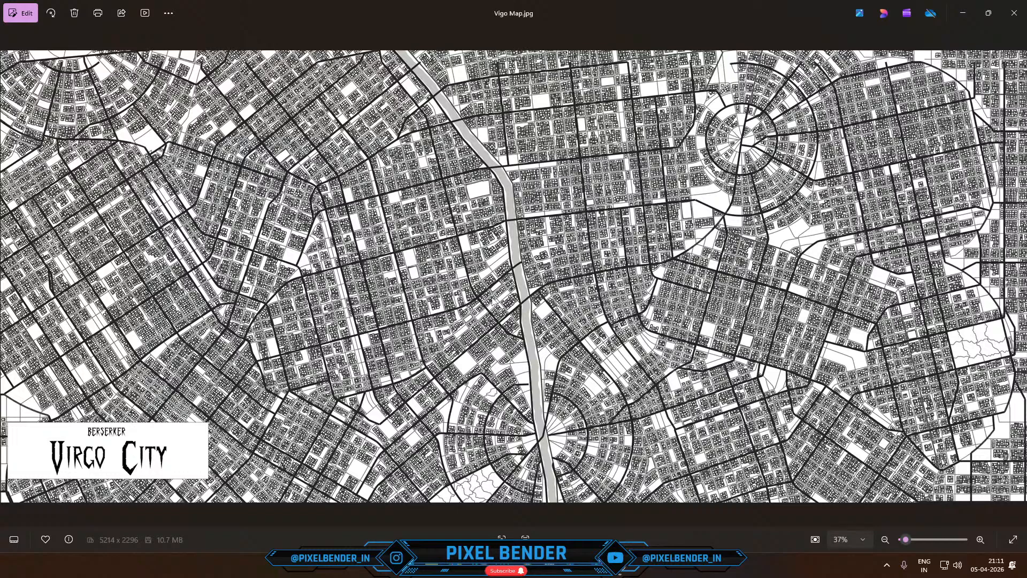
{"action": "left_click", "coordinate": [1014, 13]}
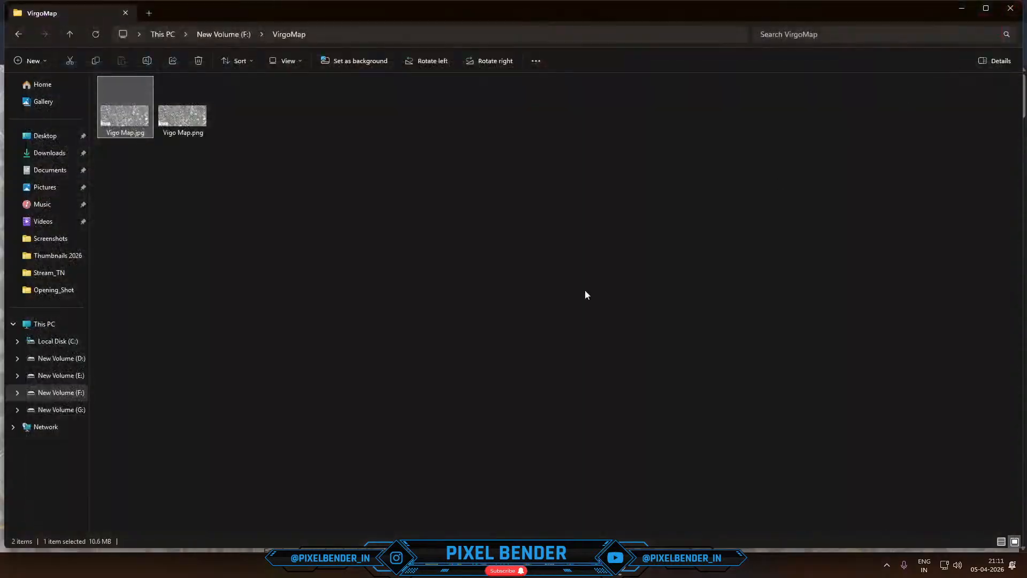
- Return to the Procedural City Generator page in the browser and run the generator
{"action": "mouse_move", "coordinate": [525, 574]}
{"action": "left_click", "coordinate": [555, 508]}
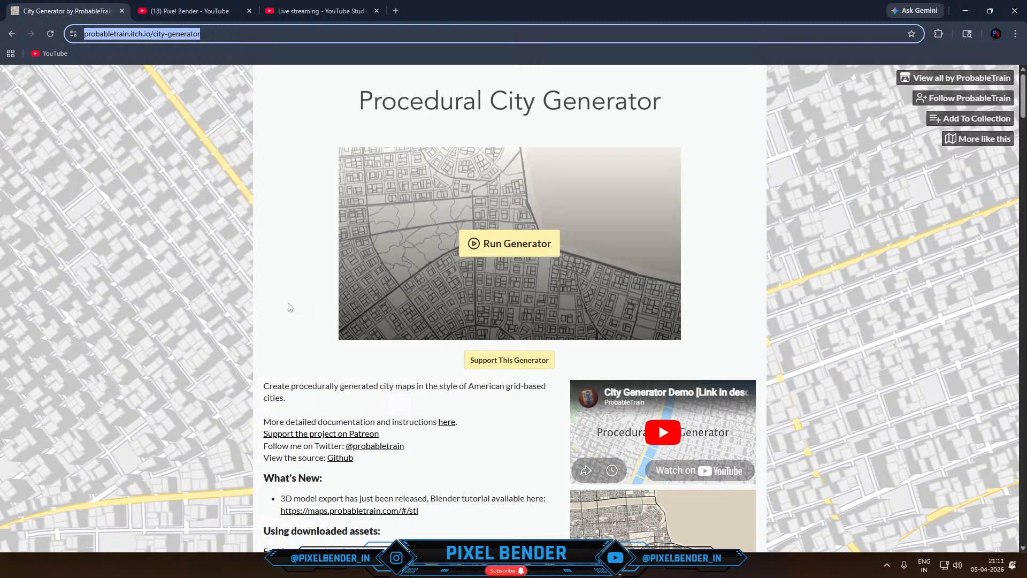
{"action": "left_click", "coordinate": [495, 247]}
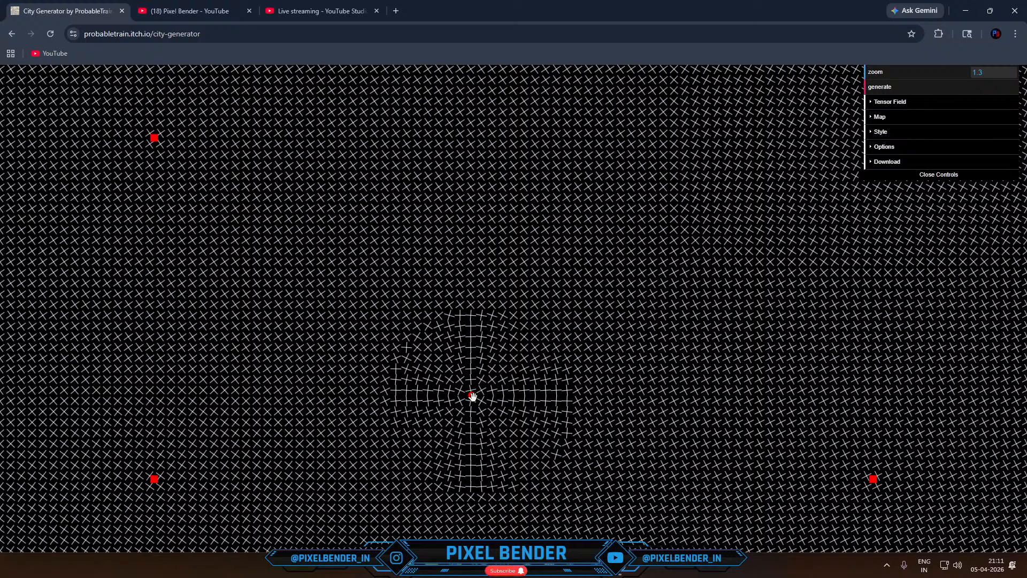
- Move Grid 0 to about x 435, y 243 and the radial field to about x 926, y 559, with the Tensor Field settings expanded
{"action": "mouse_move", "coordinate": [472, 395]}
{"action": "left_mouse_down"}
{"action": "mouse_move", "coordinate": [446, 378]}
{"action": "mouse_move", "coordinate": [481, 397]}
{"action": "mouse_move", "coordinate": [500, 384]}
{"action": "mouse_move", "coordinate": [482, 402]}
{"action": "left_mouse_up"}
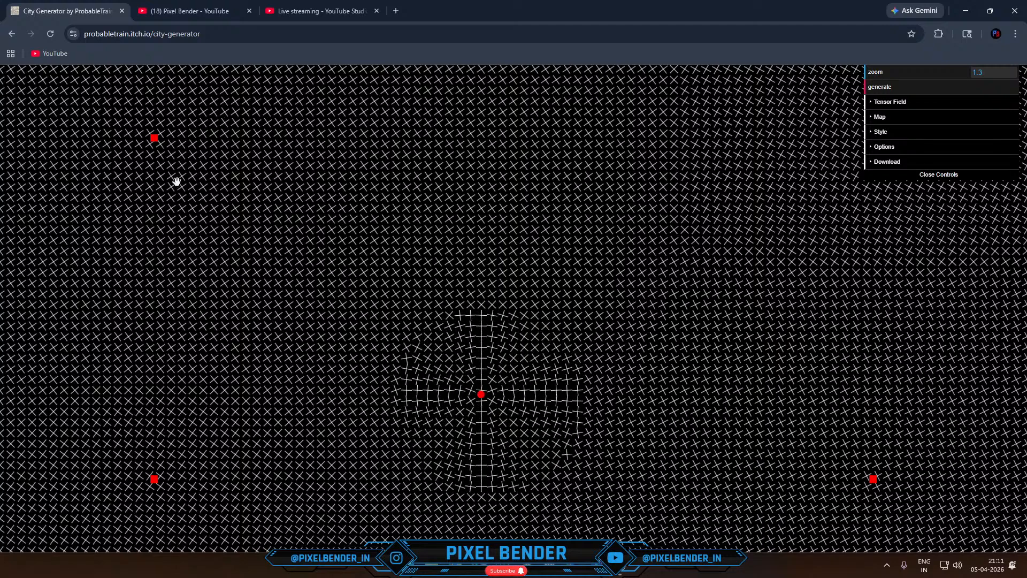
{"action": "left_click_drag", "start_coordinate": [155, 140], "coordinate": [125, 165]}
{"action": "left_click", "coordinate": [908, 102]}
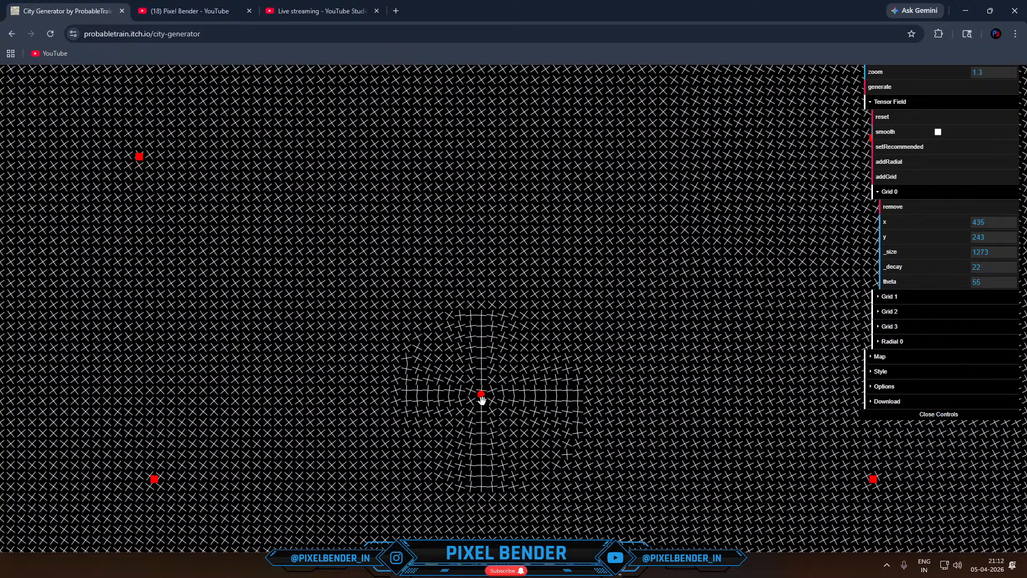
{"action": "mouse_move", "coordinate": [482, 396]}
{"action": "left_mouse_down"}
{"action": "mouse_move", "coordinate": [455, 394]}
{"action": "mouse_move", "coordinate": [490, 383]}
{"action": "left_mouse_up"}
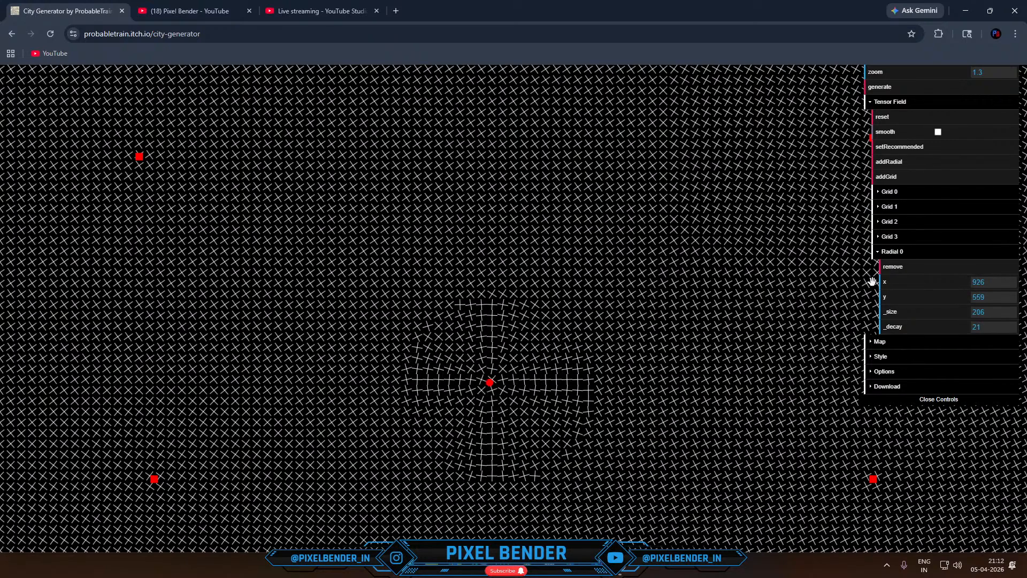
- Move Grid 0 to about x 448, y 253 and set its theta to 90
{"action": "left_click_drag", "start_coordinate": [137, 158], "coordinate": [145, 166]}
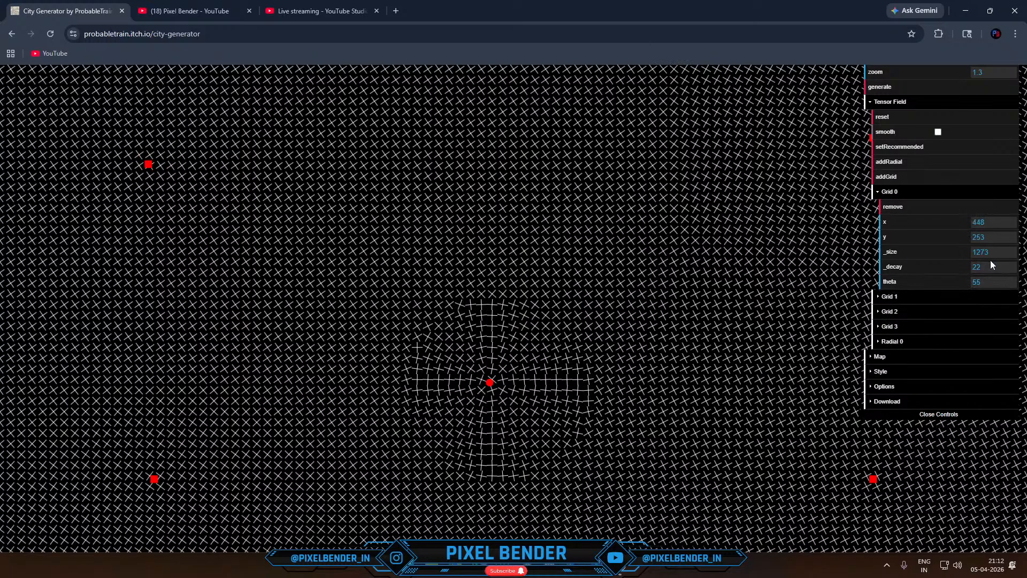
{"action": "left_click", "coordinate": [992, 282]}
{"action": "key", "text": "BackSpace"}
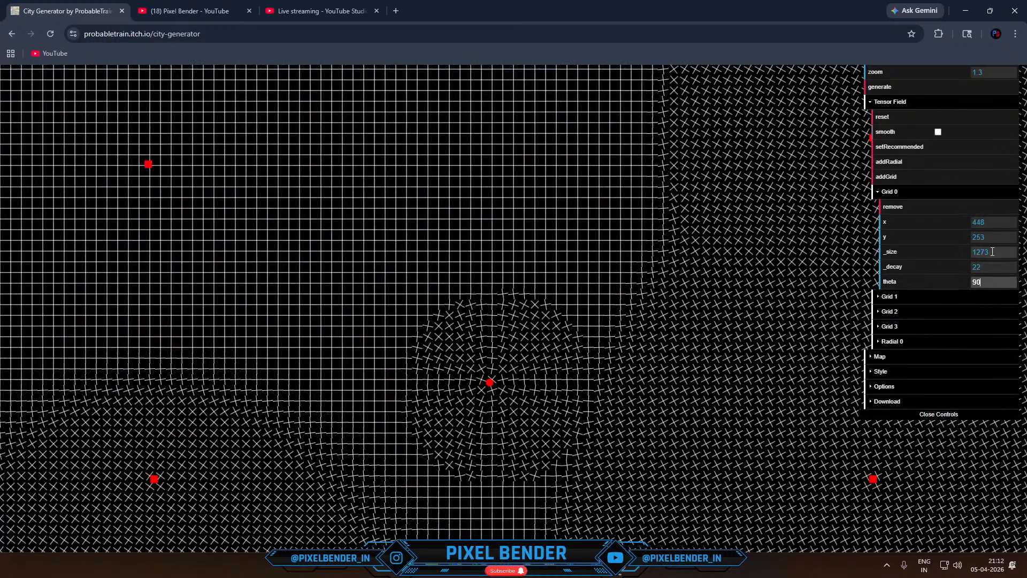
- Try other theta angles for Grid 0 and set its theta to 42
{"action": "type", "text": "2"}
{"action": "key", "text": "BackSpace"}
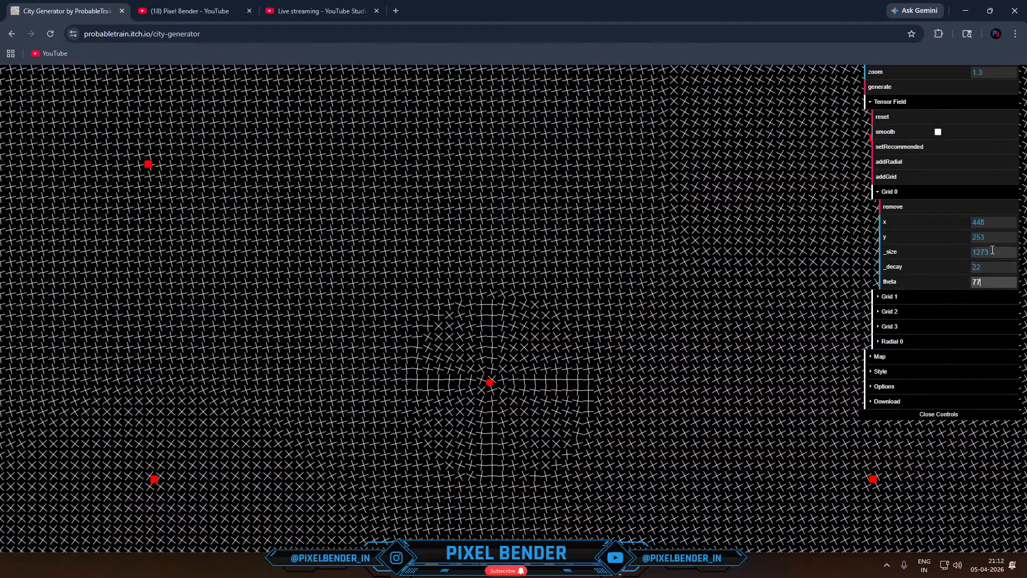
{"action": "type", "text": "4"}
{"action": "key", "text": "BackSpace"}
{"action": "key", "text": "BackSpace"}
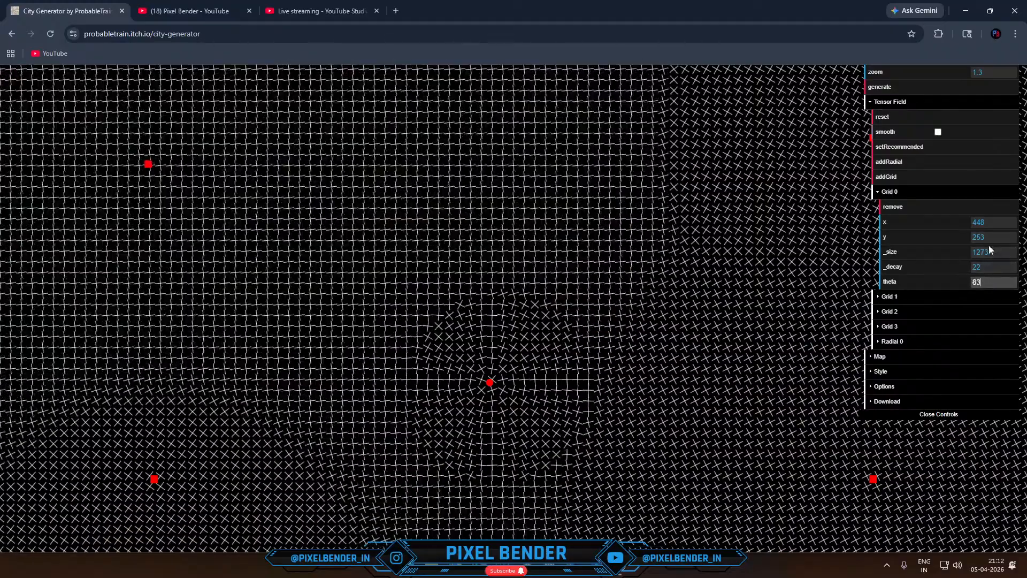
{"action": "type", "text": "62"}
{"action": "key", "text": "BackSpace"}
{"action": "key", "text": "BackSpace"}
{"action": "type", "text": "42"}
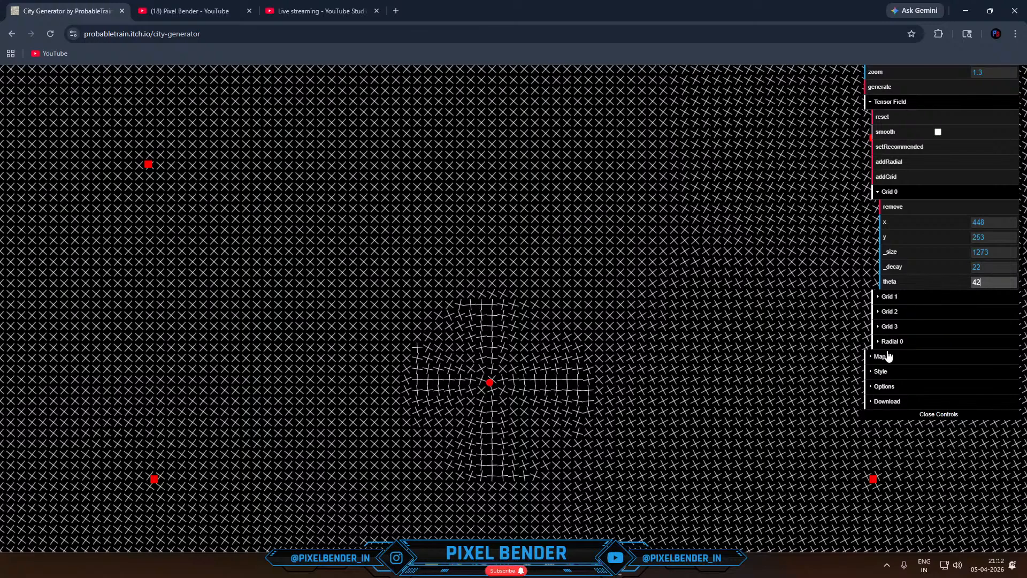
- Set Grid 1's theta to 38, trying 90 and 3 first, and collapse the Grid 0 settings
{"action": "left_click", "coordinate": [913, 298]}
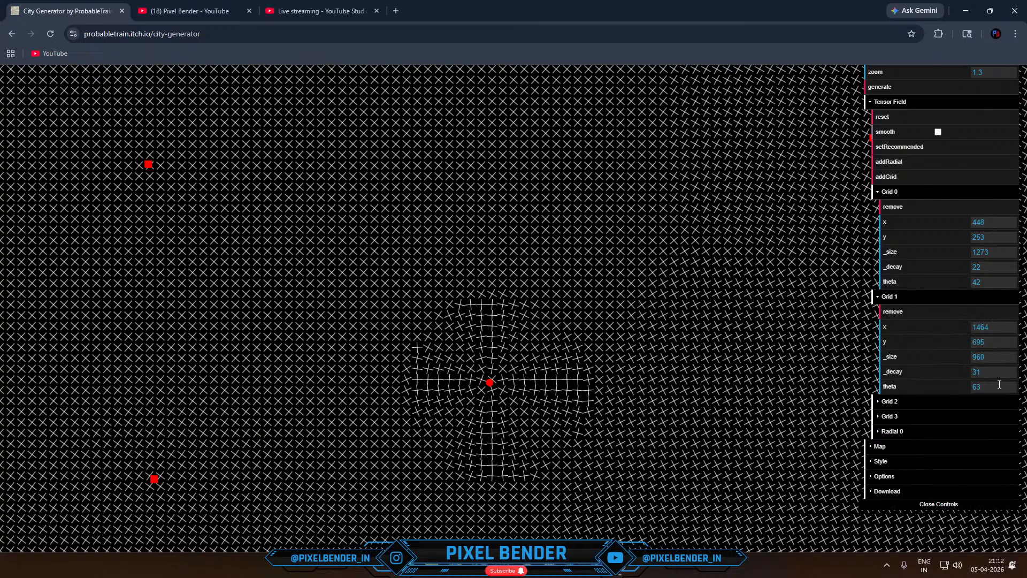
{"action": "left_click_drag", "start_coordinate": [990, 387], "coordinate": [987, 368]}
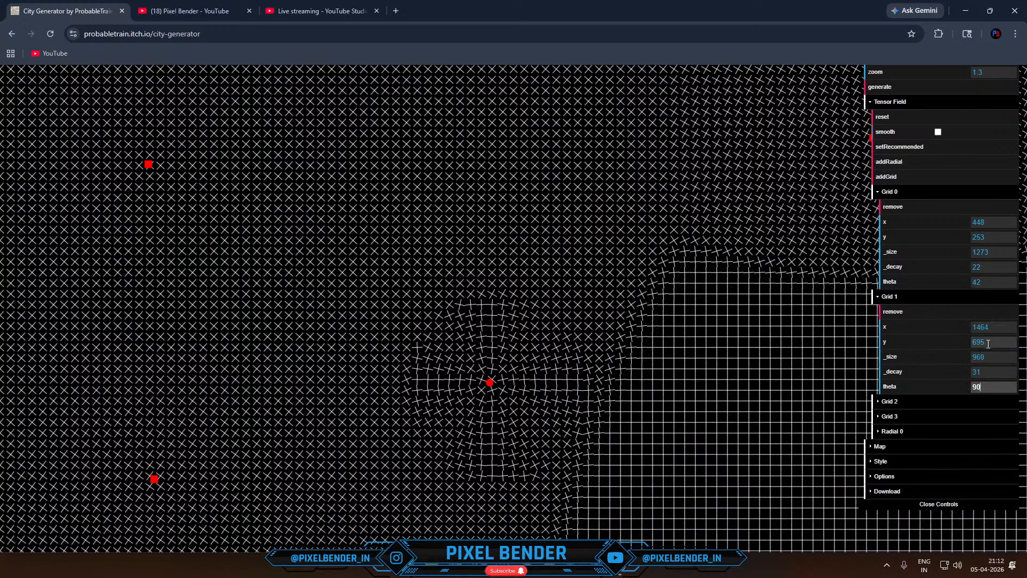
{"action": "key", "text": "BackSpace"}
{"action": "key", "text": "BackSpace"}
{"action": "type", "text": "3"}
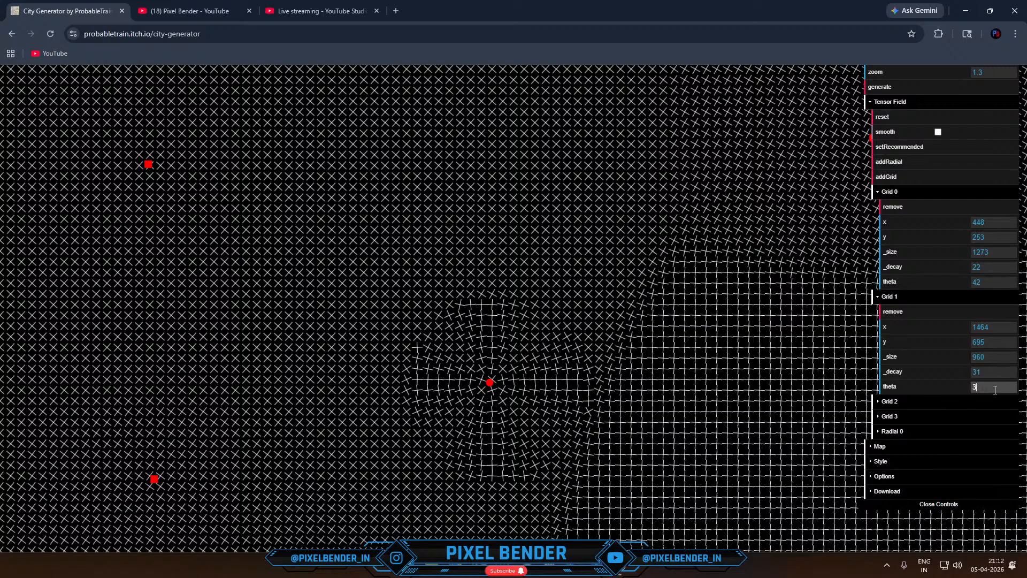
{"action": "left_click_drag", "start_coordinate": [995, 390], "coordinate": [1012, 371]}
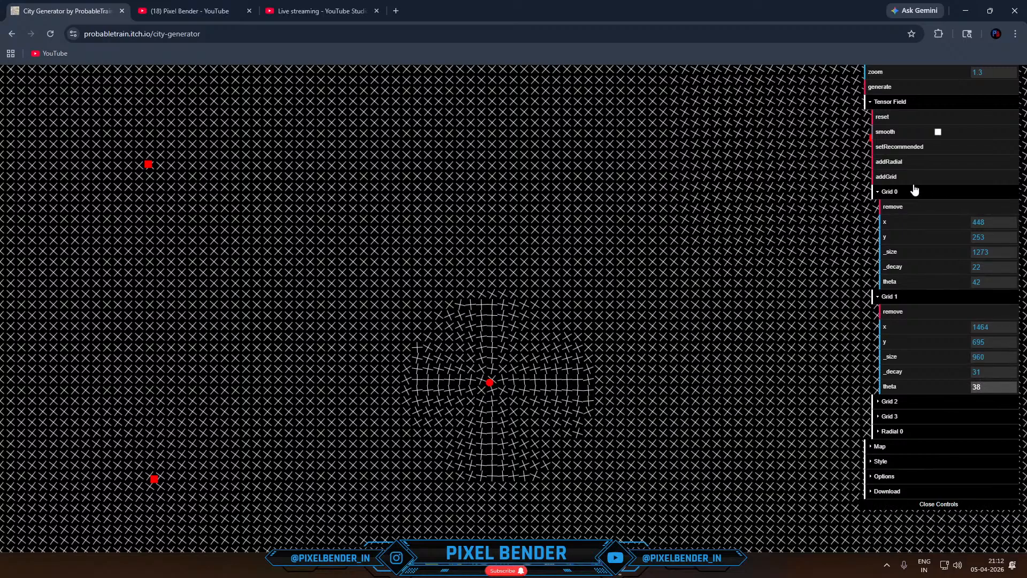
{"action": "left_click", "coordinate": [895, 192]}
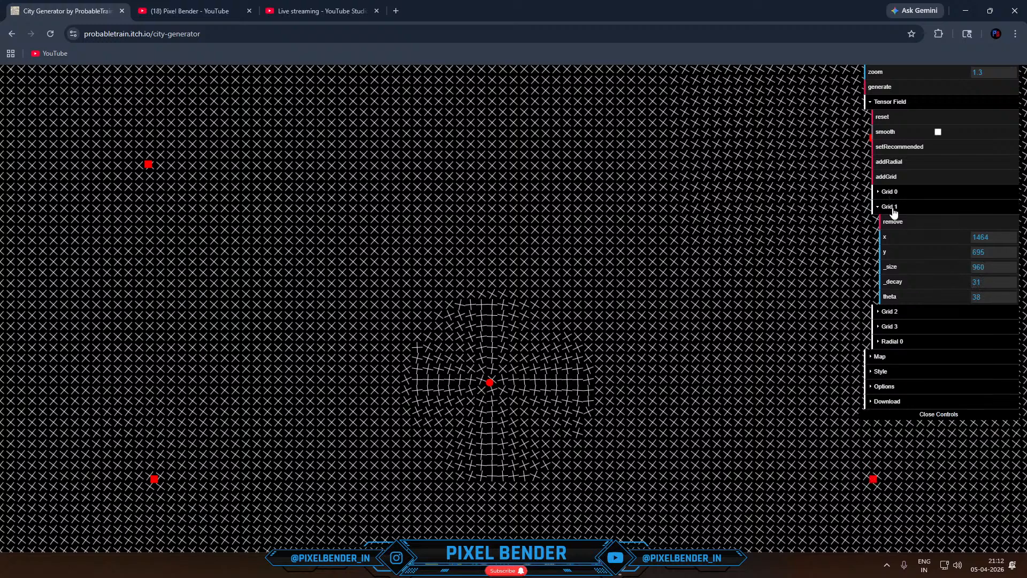
- Expand the map's Water settings and generate the coastline and river several times
{"action": "left_click", "coordinate": [888, 358]}
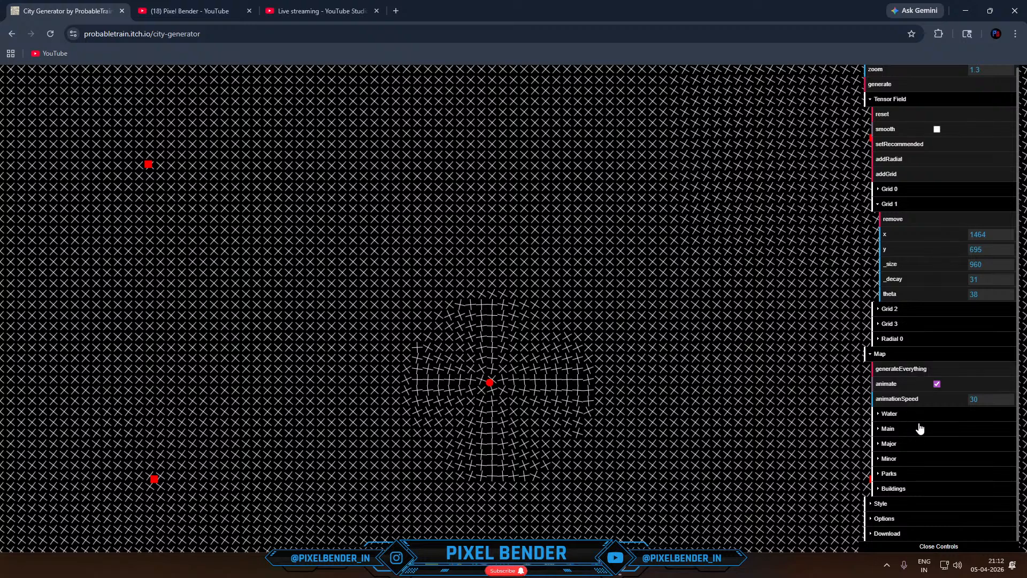
{"action": "left_click", "coordinate": [899, 416]}
{"action": "scroll", "coordinate": [910, 420], "scroll_direction": "down", "scroll_amount": 2}
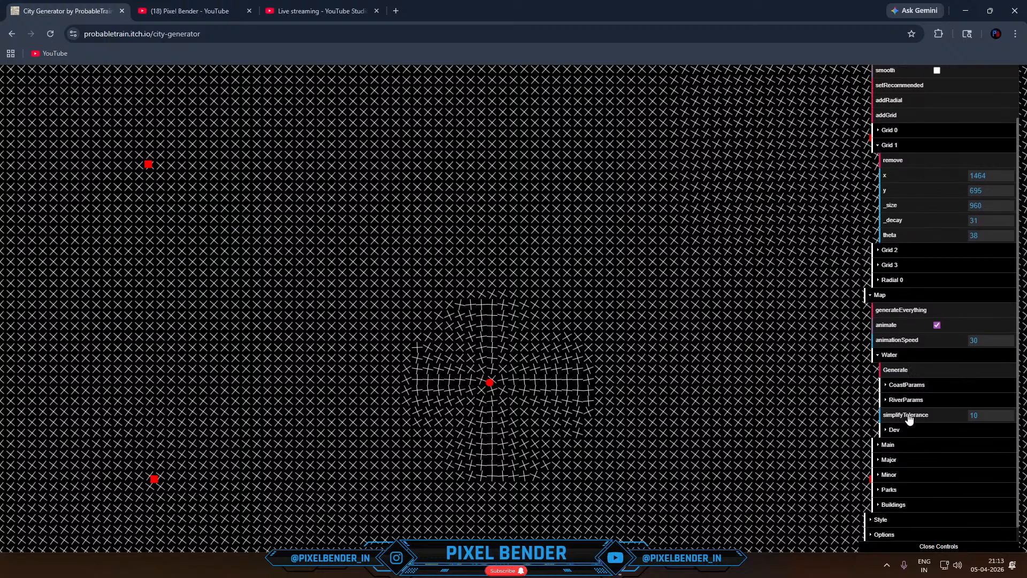
{"action": "left_click", "coordinate": [903, 356]}
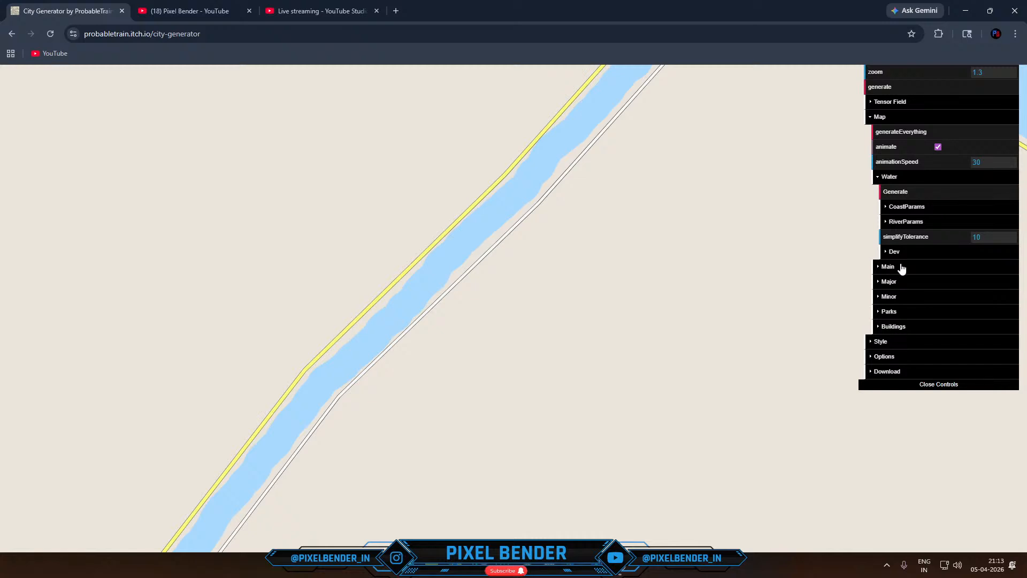
{"action": "left_click", "coordinate": [917, 194]}
{"action": "left_click", "coordinate": [917, 193]}
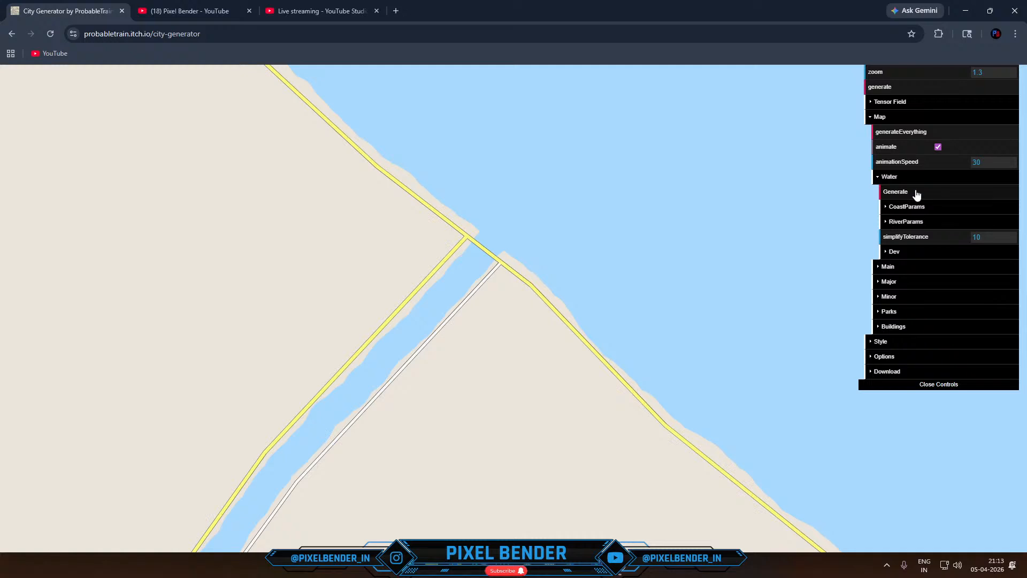
{"action": "left_click", "coordinate": [917, 194]}
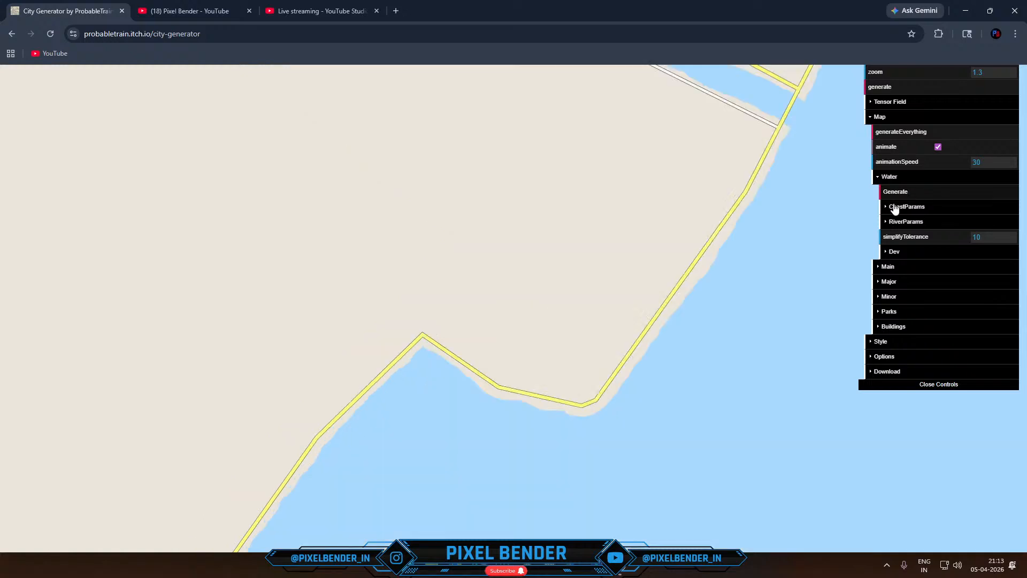
{"action": "scroll", "coordinate": [632, 333], "scroll_direction": "down", "scroll_amount": 6}
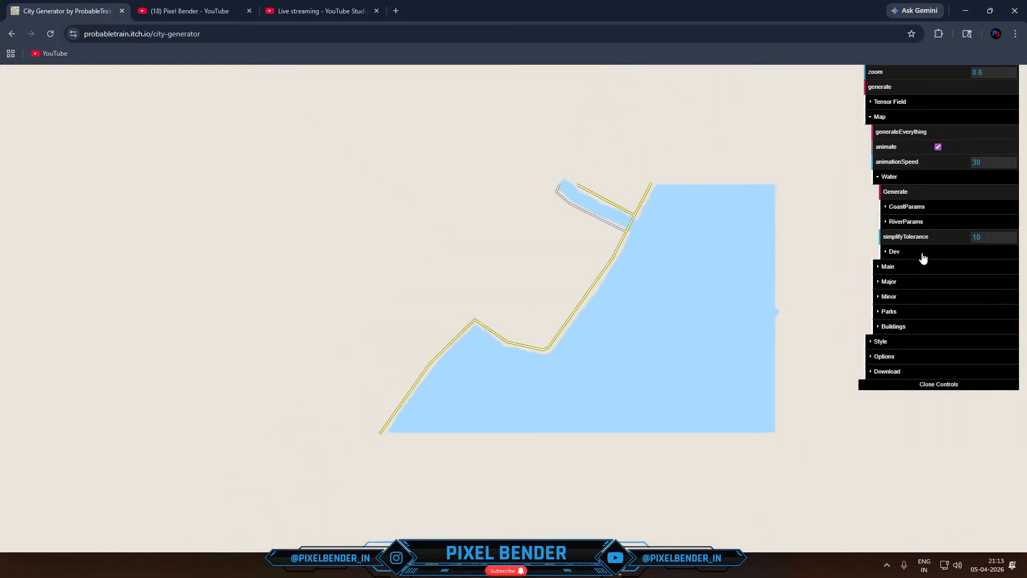
- Regenerate only the water repeatedly to compare alternative coast and river placements
{"action": "left_click", "coordinate": [923, 199]}
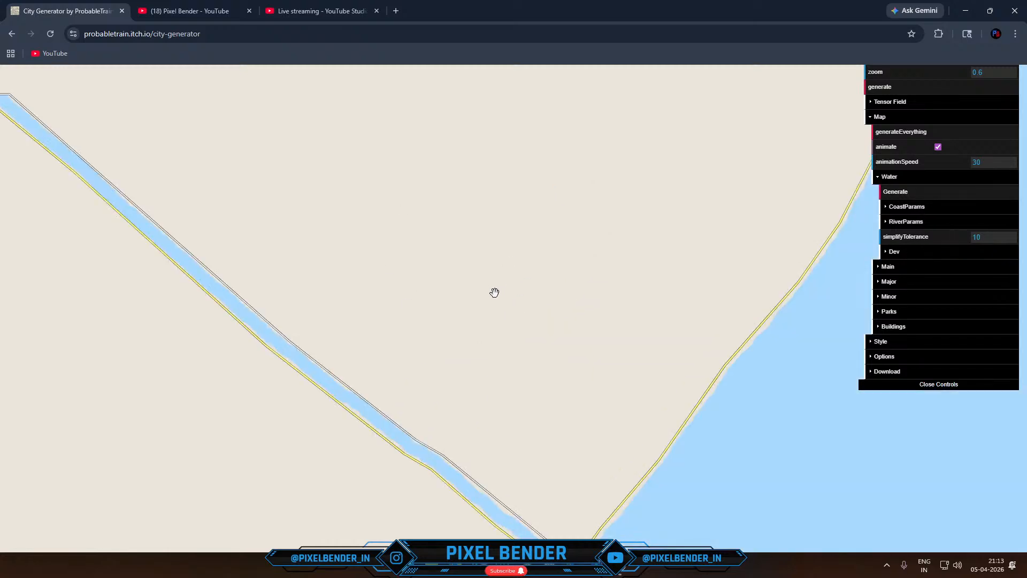
{"action": "scroll", "coordinate": [466, 353], "scroll_direction": "up", "scroll_amount": 3}
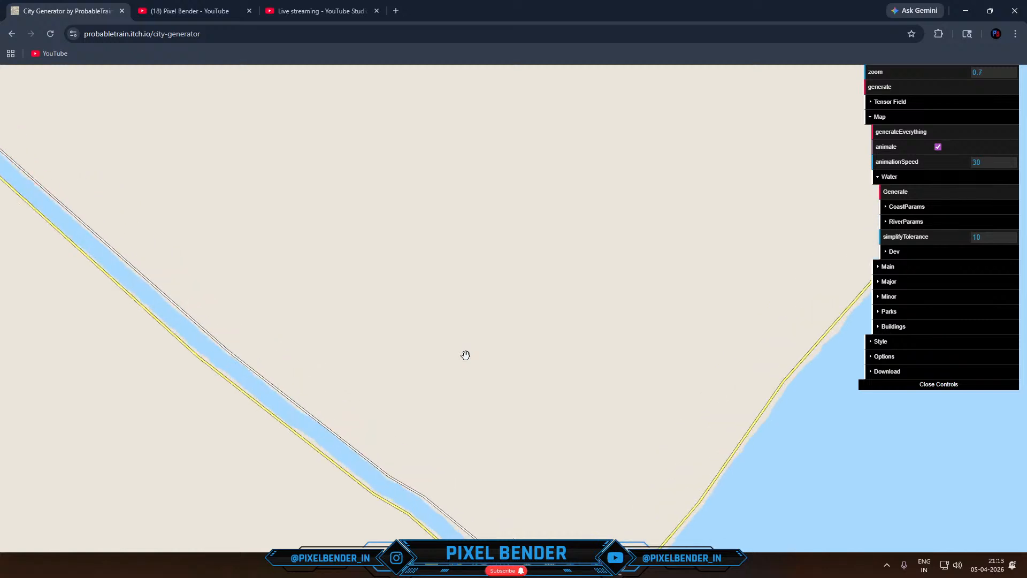
{"action": "scroll", "coordinate": [389, 397], "scroll_direction": "up", "scroll_amount": 1}
{"action": "left_click_drag", "start_coordinate": [389, 397], "coordinate": [440, 289]}
{"action": "left_click", "coordinate": [906, 198]}
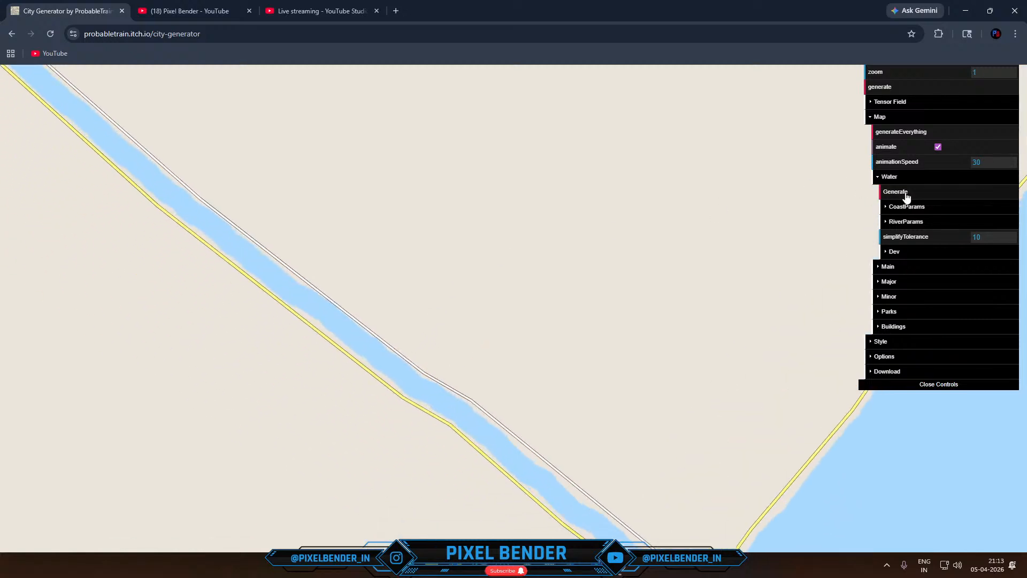
{"action": "left_click", "coordinate": [907, 198]}
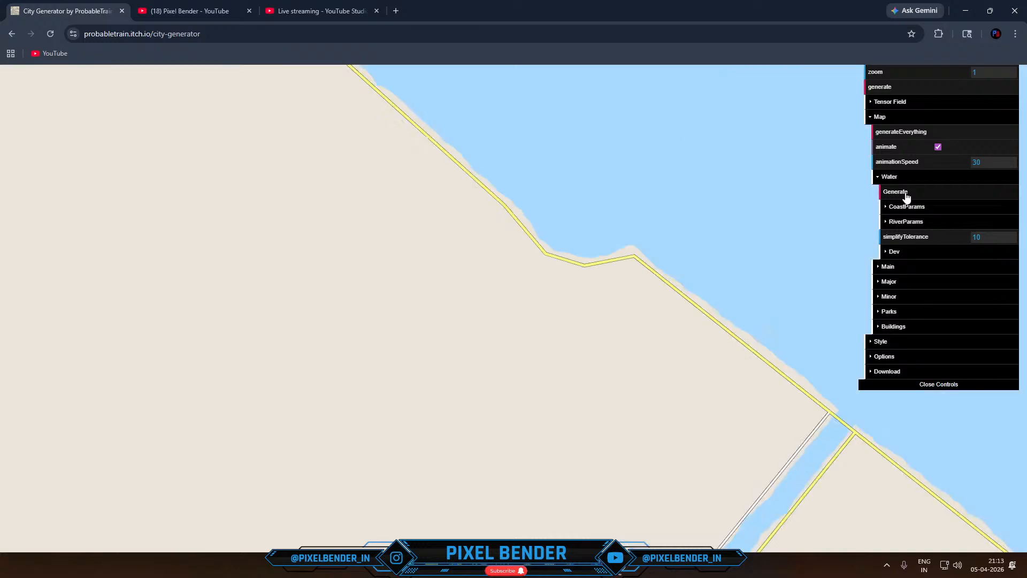
{"action": "left_click", "coordinate": [907, 198]}
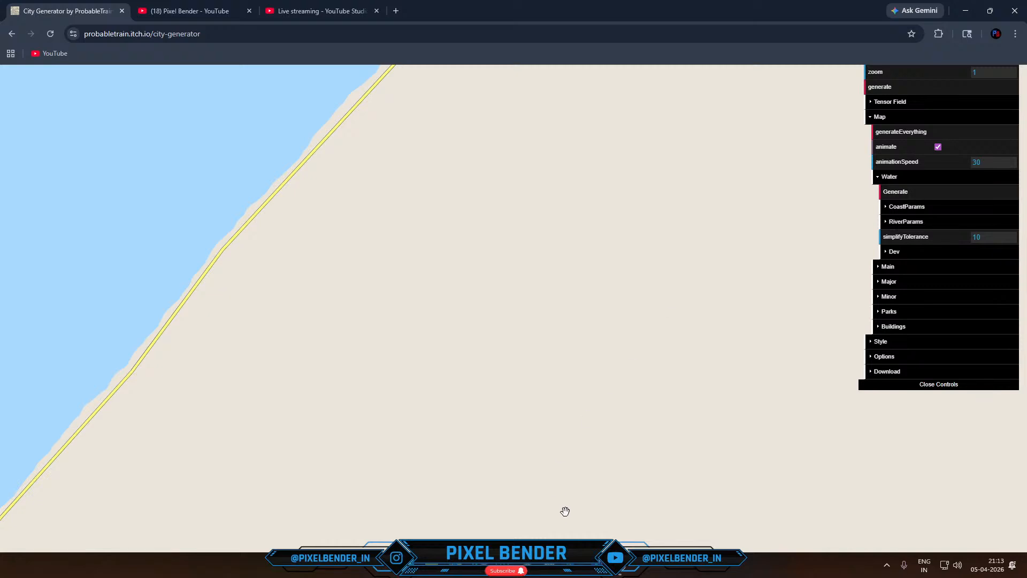
- Check the live chat in YouTube Studio, return to the City Generator and regenerate the water until a river meets the southwestern coast
{"action": "left_click", "coordinate": [293, 11]}
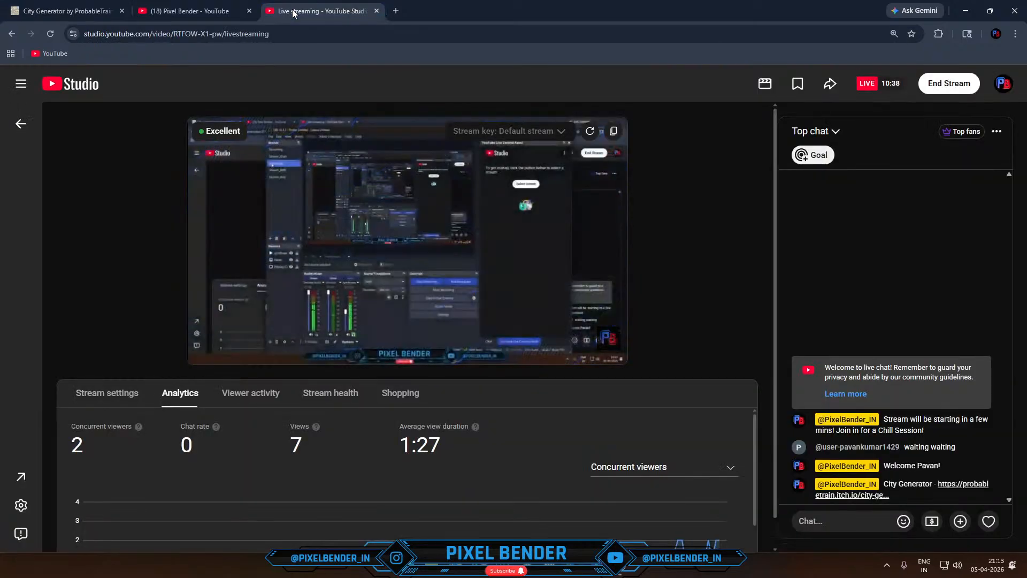
{"action": "left_click", "coordinate": [91, 7]}
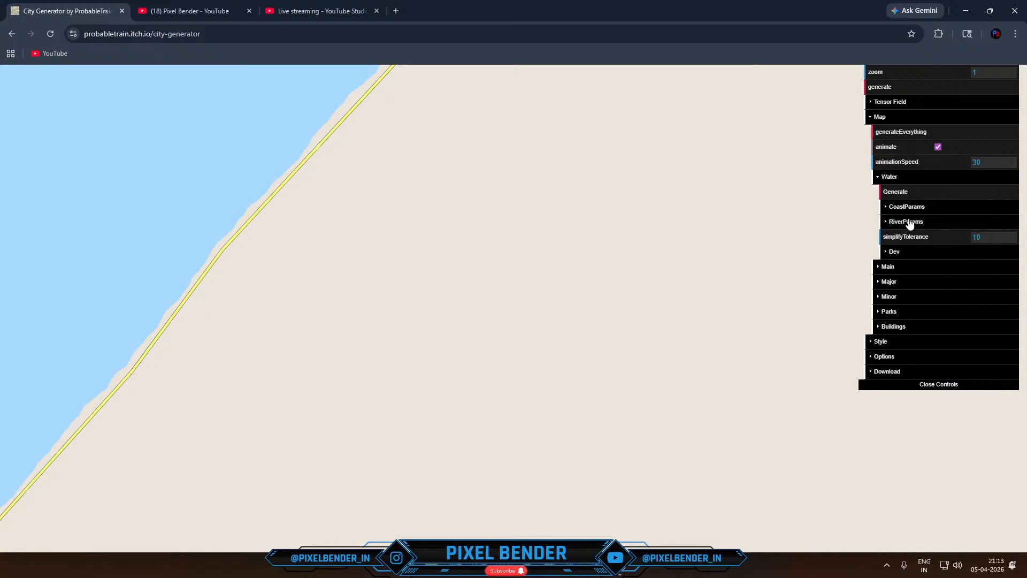
{"action": "left_click", "coordinate": [917, 196]}
{"action": "left_click", "coordinate": [917, 196]}
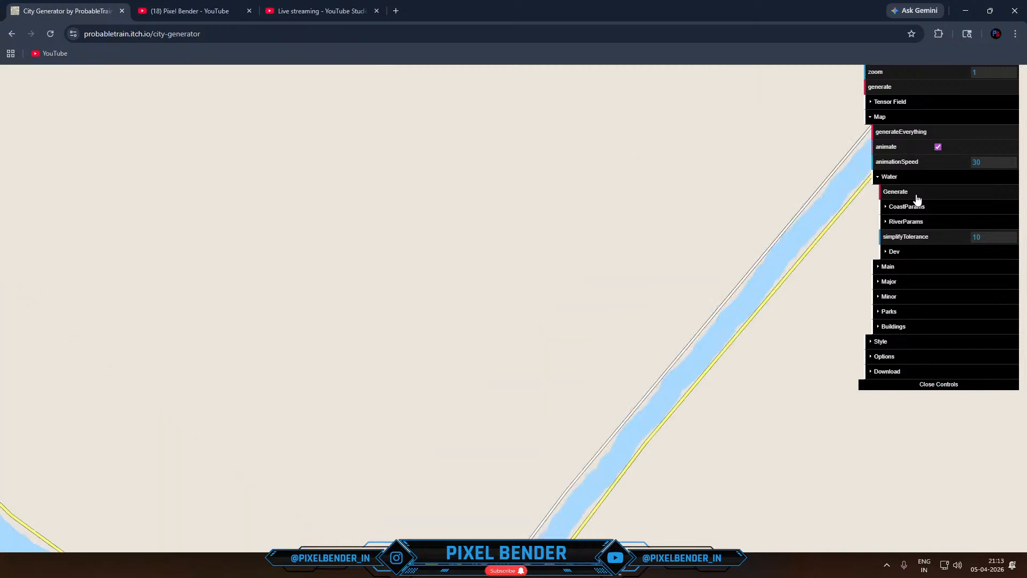
{"action": "left_click", "coordinate": [917, 196]}
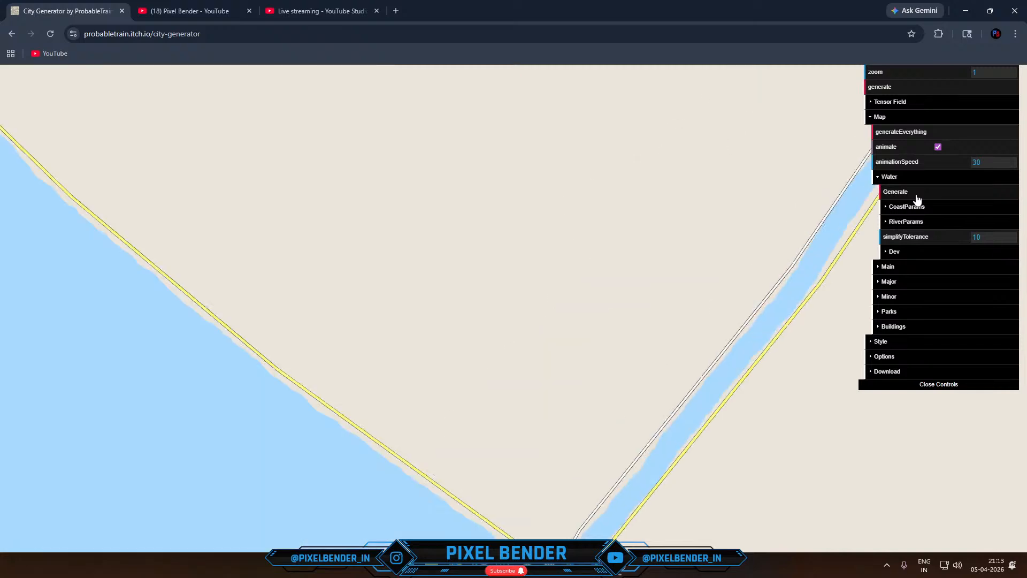
- Expand the Main road settings and generate the main roads repeatedly until a road circles the radial field
{"action": "left_click", "coordinate": [894, 268]}
{"action": "left_click", "coordinate": [901, 287]}
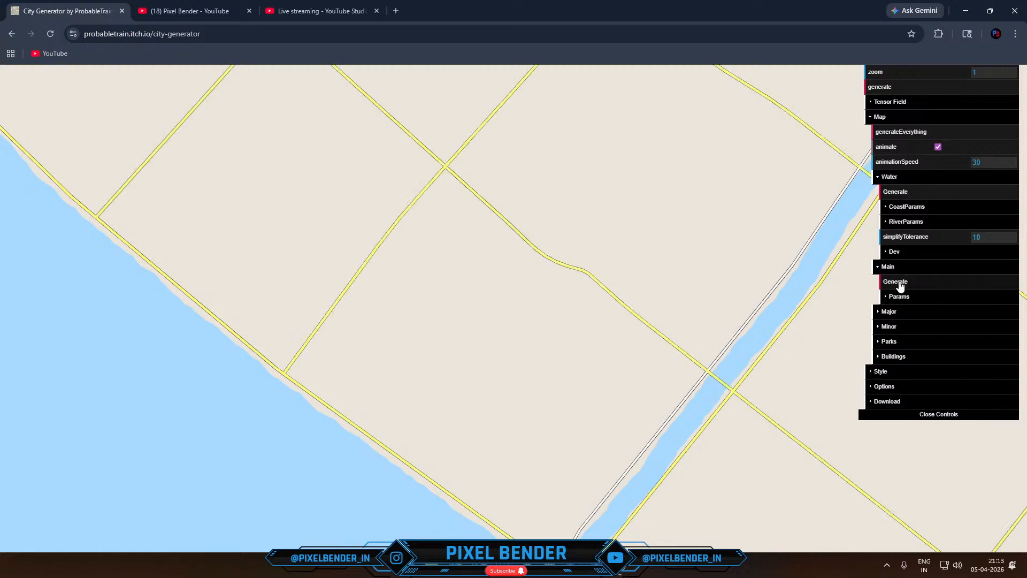
{"action": "left_click", "coordinate": [901, 287]}
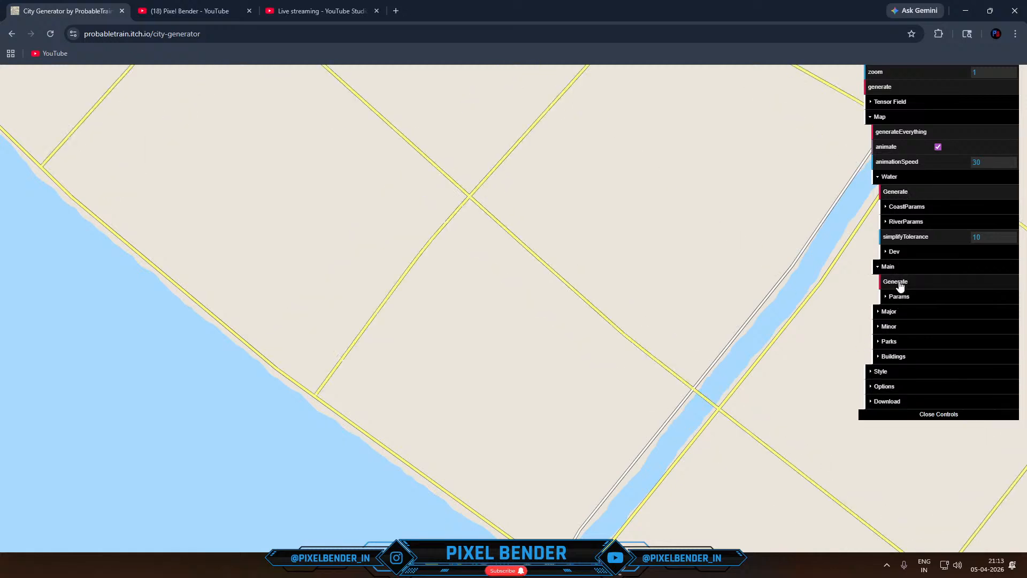
{"action": "left_click", "coordinate": [900, 286]}
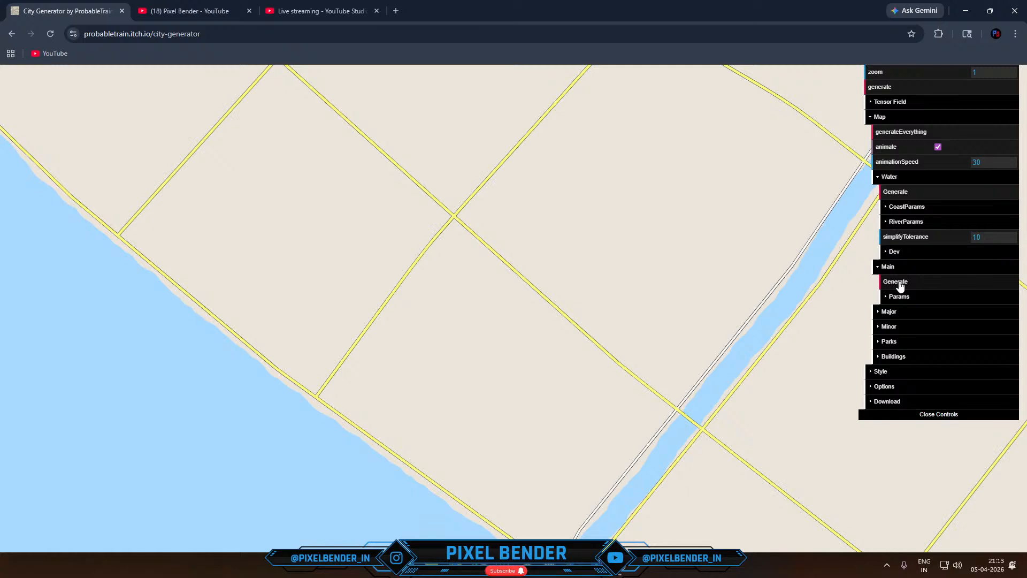
{"action": "left_click", "coordinate": [900, 286]}
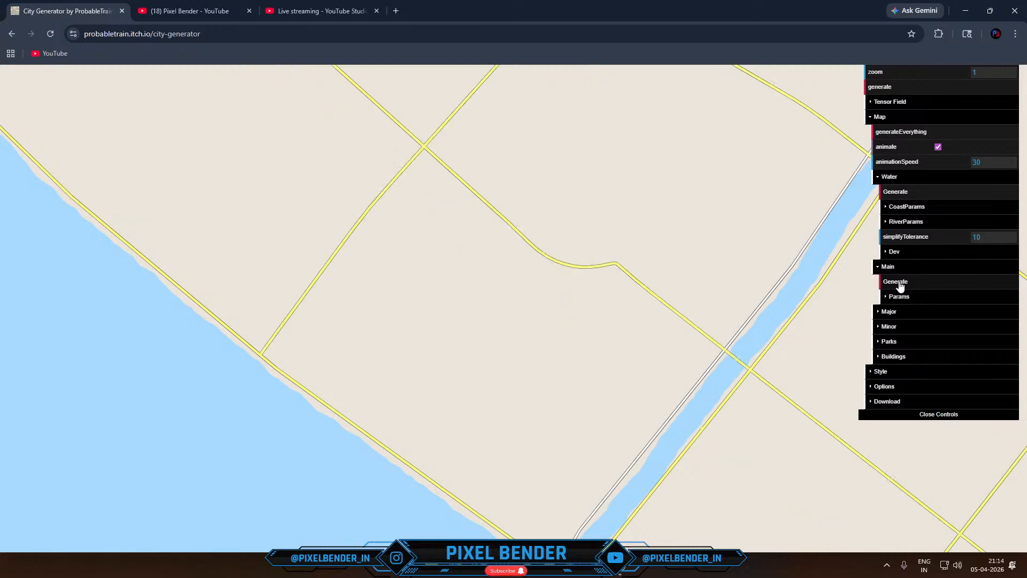
{"action": "left_click", "coordinate": [901, 286]}
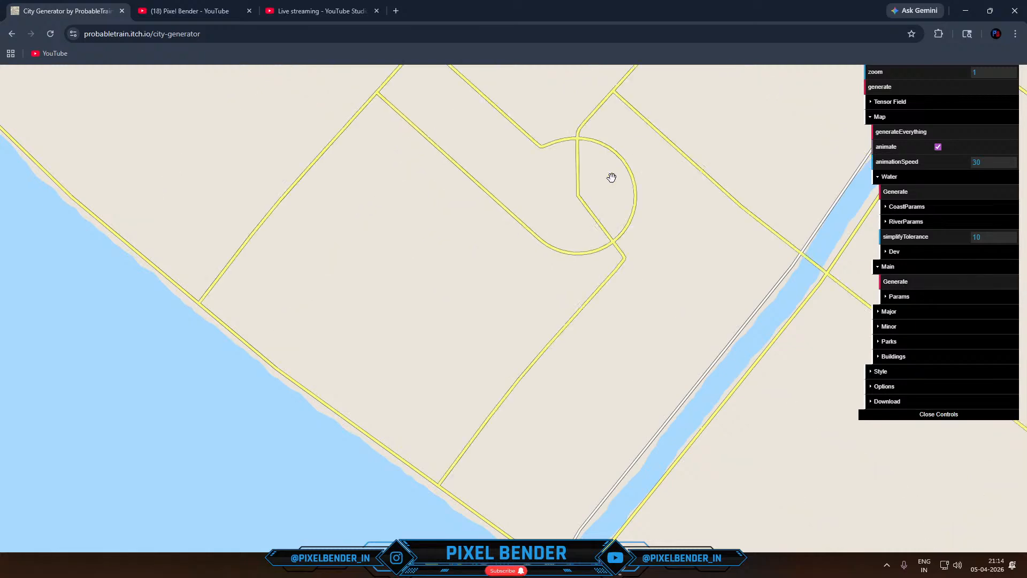
- Move the radial field to x 790, y 791 and regenerate the main roads until they curve around it
{"action": "left_click", "coordinate": [891, 102]}
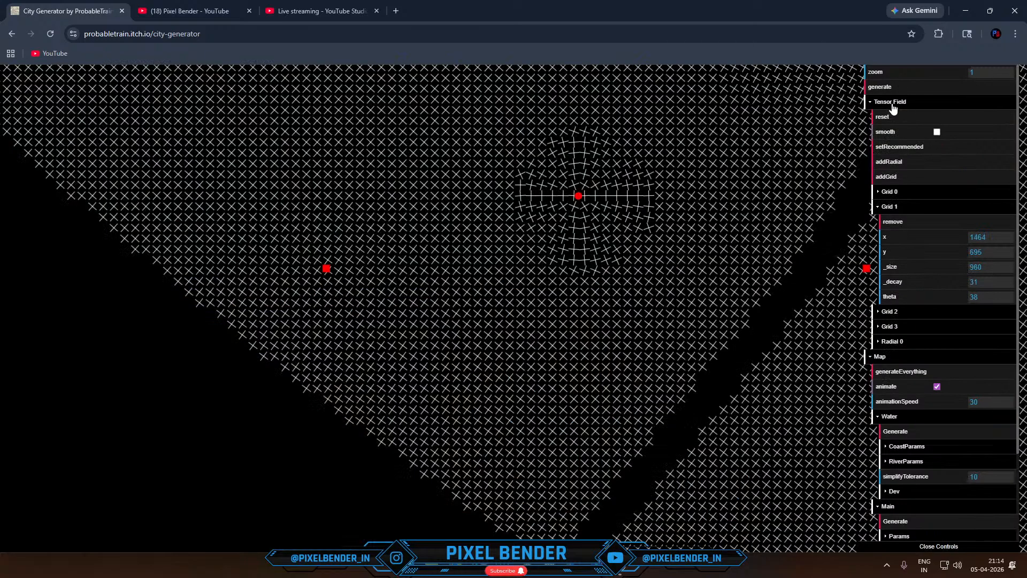
{"action": "left_click_drag", "start_coordinate": [582, 196], "coordinate": [508, 321]}
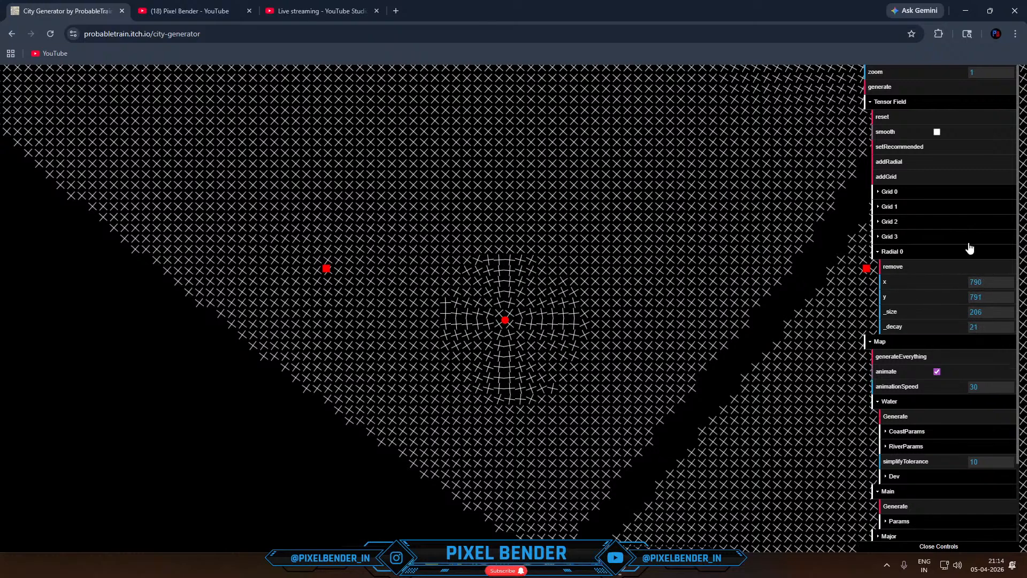
{"action": "left_click", "coordinate": [913, 506]}
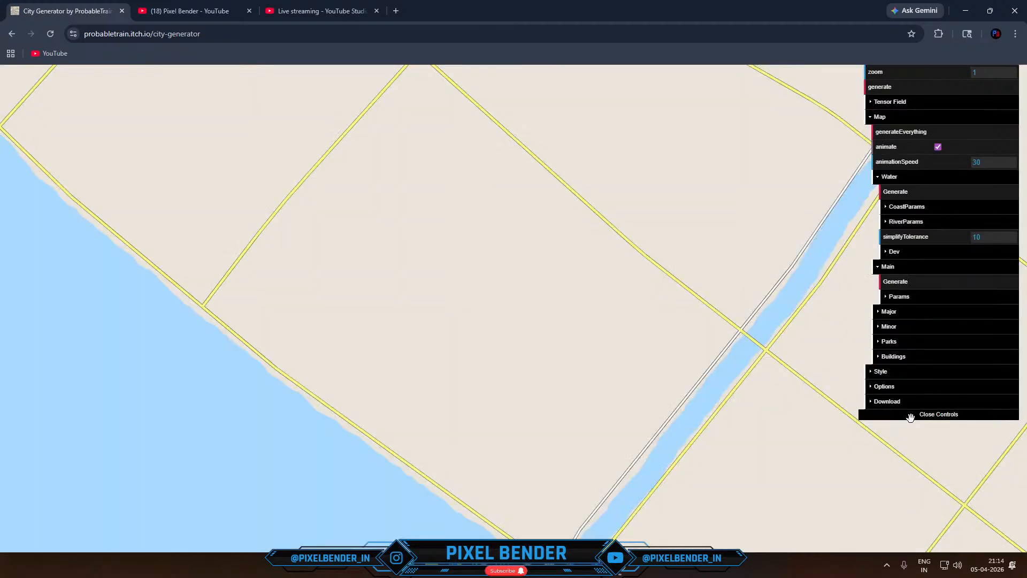
{"action": "left_click", "coordinate": [900, 289]}
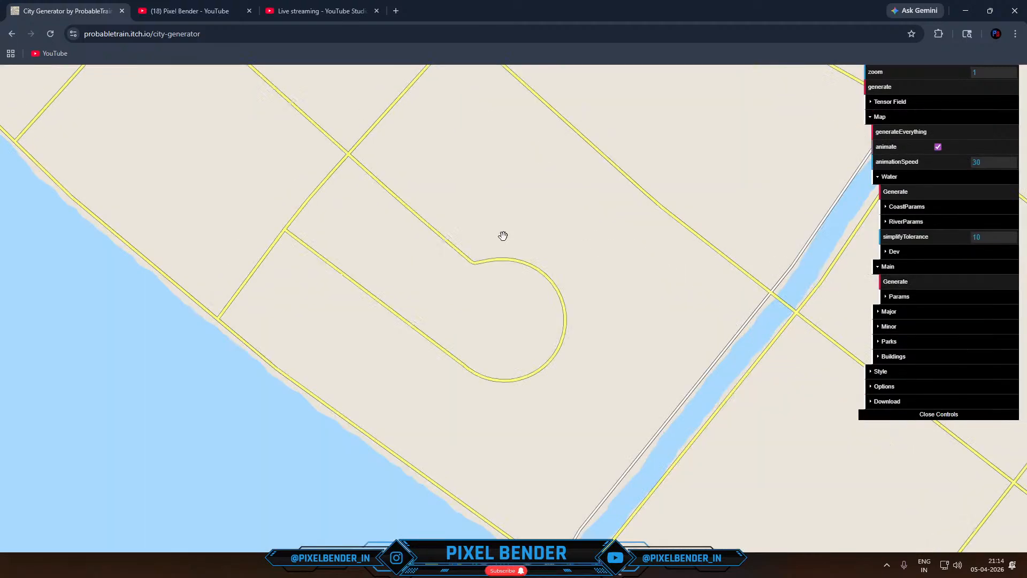
{"action": "left_click", "coordinate": [942, 291]}
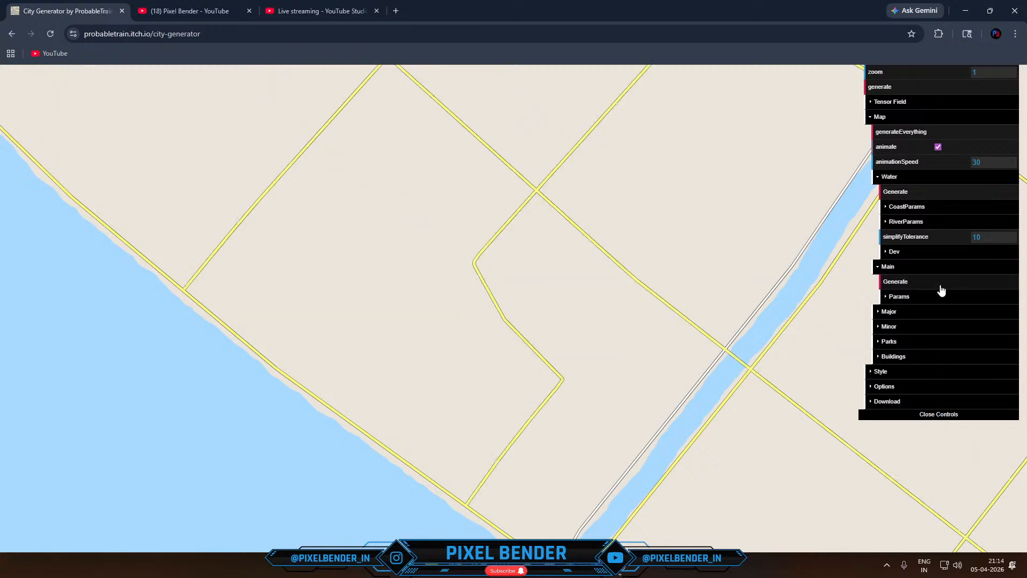
{"action": "left_click", "coordinate": [941, 290]}
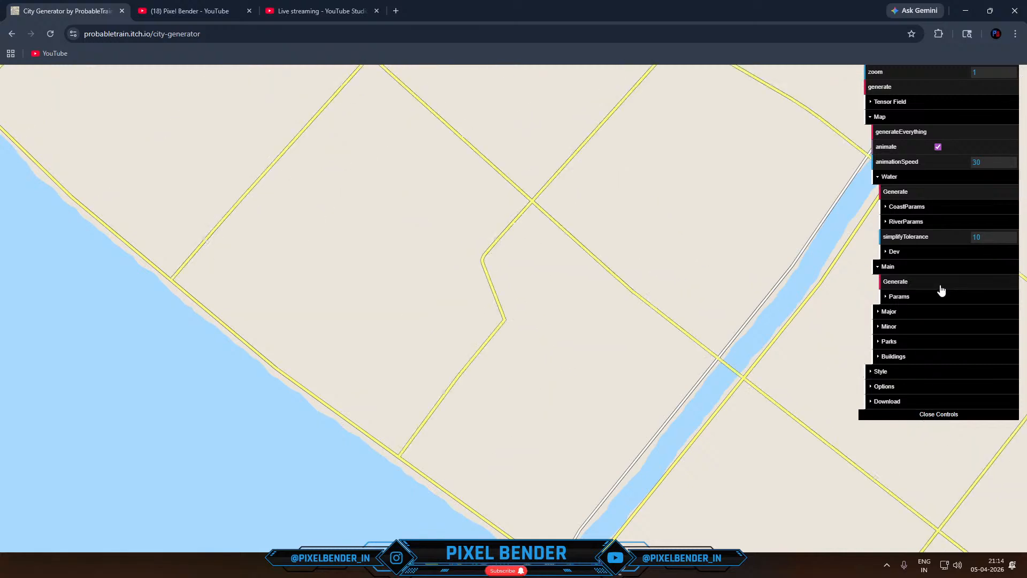
{"action": "left_click", "coordinate": [942, 291]}
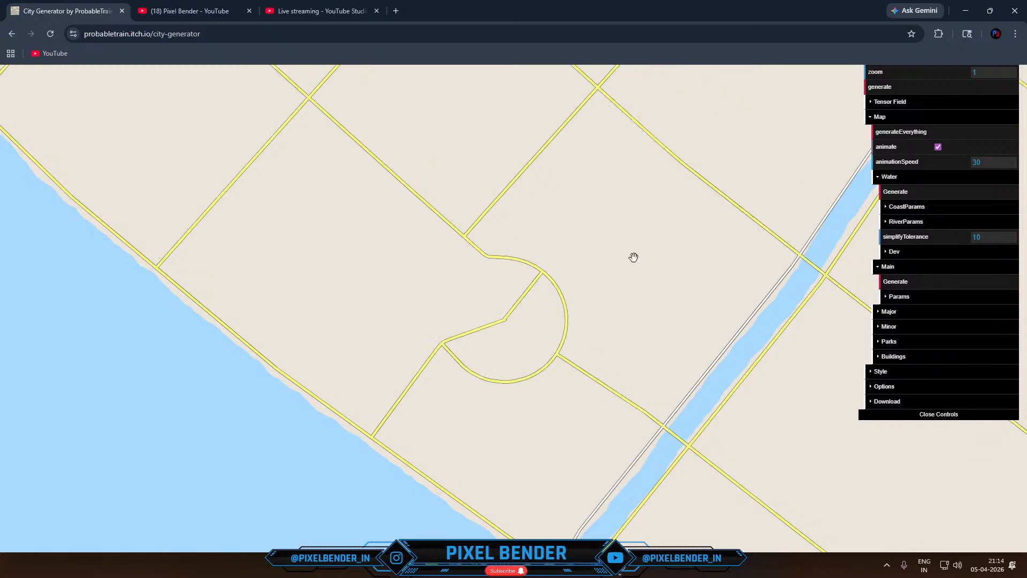
- Move the radial field to x 1058, y 545 and the fourth grid field to x 340, y 475
{"action": "left_click", "coordinate": [903, 104]}
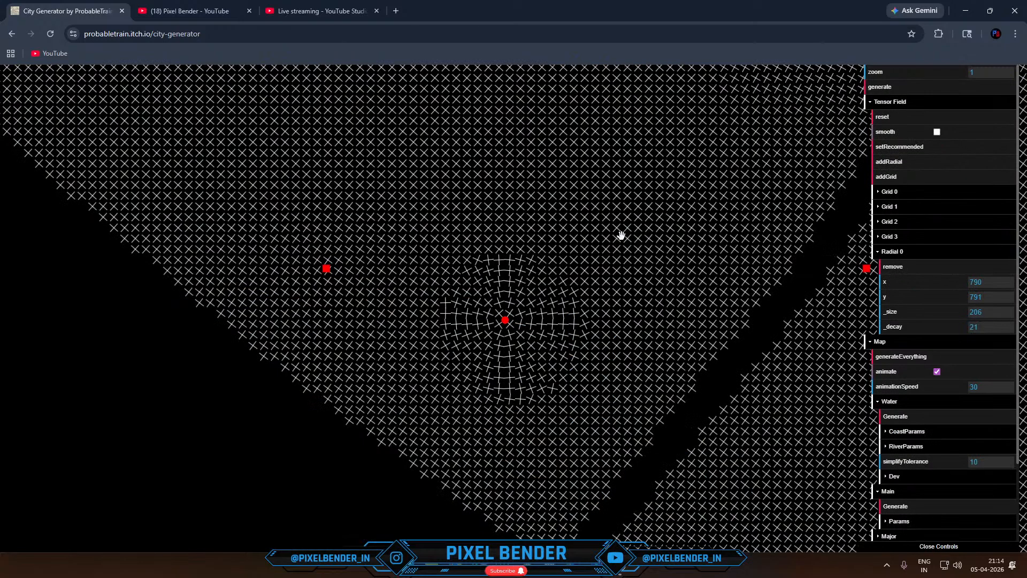
{"action": "left_click_drag", "start_coordinate": [505, 321], "coordinate": [654, 192]}
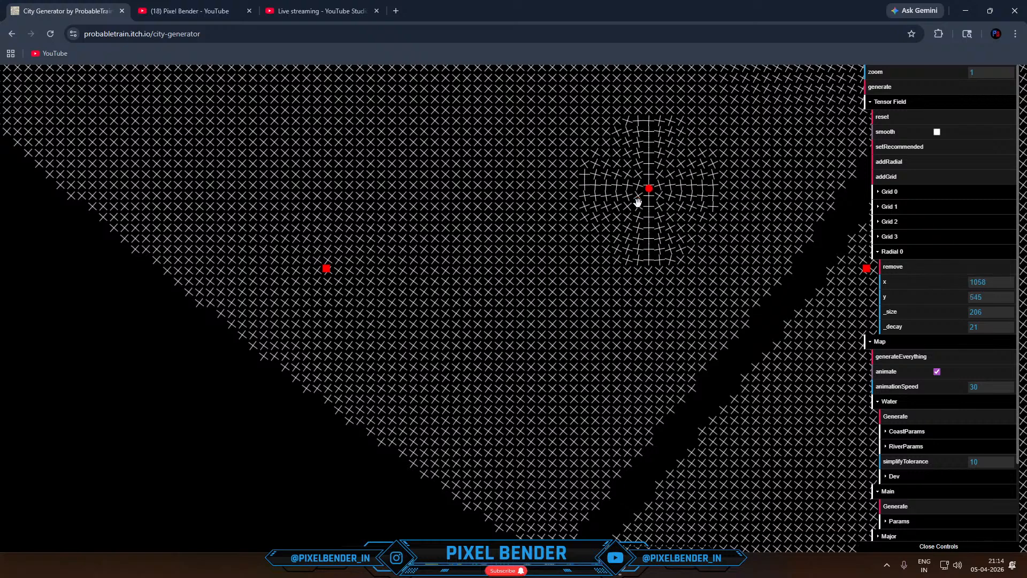
{"action": "left_click_drag", "start_coordinate": [326, 269], "coordinate": [264, 149]}
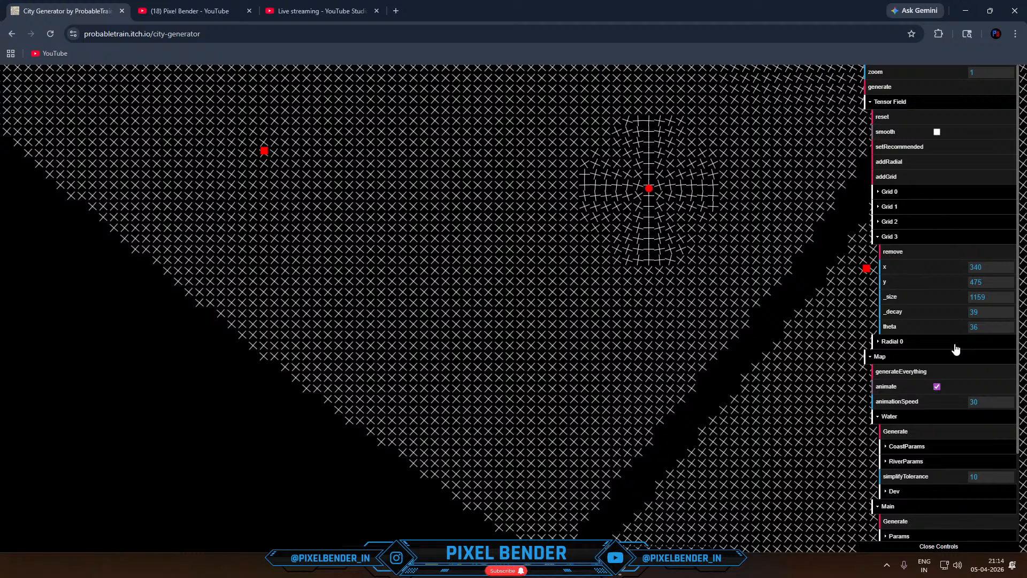
- Regenerate the water, then generate the main roads repeatedly until a small closed ring surrounds the radial field's centre
{"action": "left_click", "coordinate": [904, 432]}
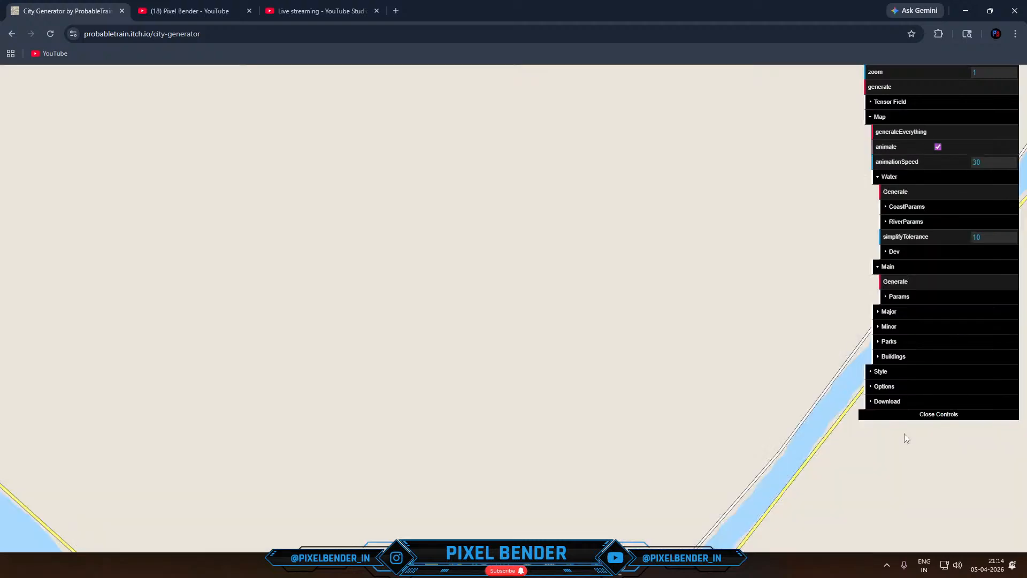
{"action": "left_click", "coordinate": [908, 284]}
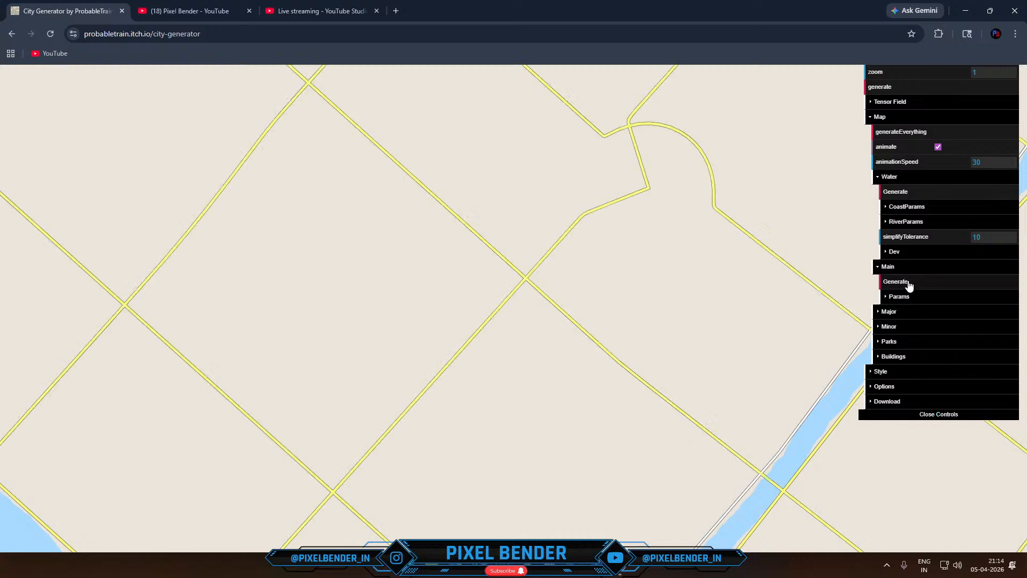
{"action": "left_click", "coordinate": [908, 282]}
{"action": "left_click", "coordinate": [909, 282]}
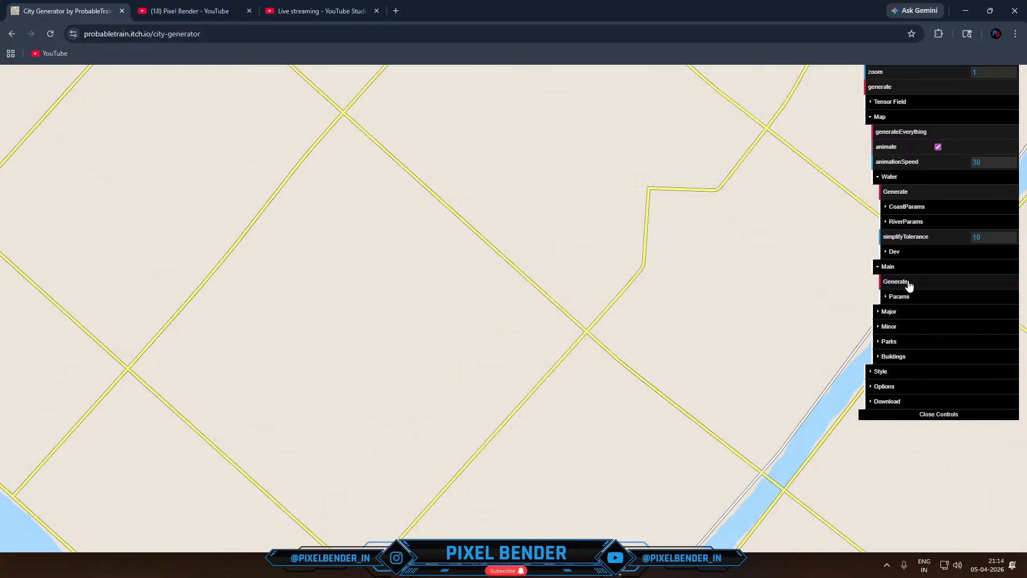
{"action": "left_click", "coordinate": [909, 284]}
{"action": "left_click", "coordinate": [910, 283]}
{"action": "left_click", "coordinate": [909, 283]}
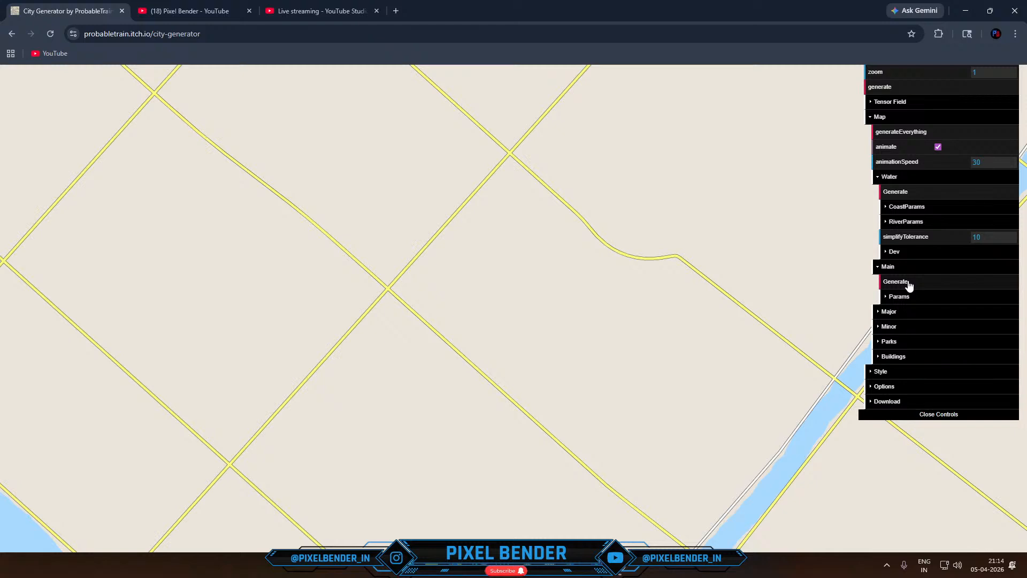
{"action": "left_click", "coordinate": [909, 283]}
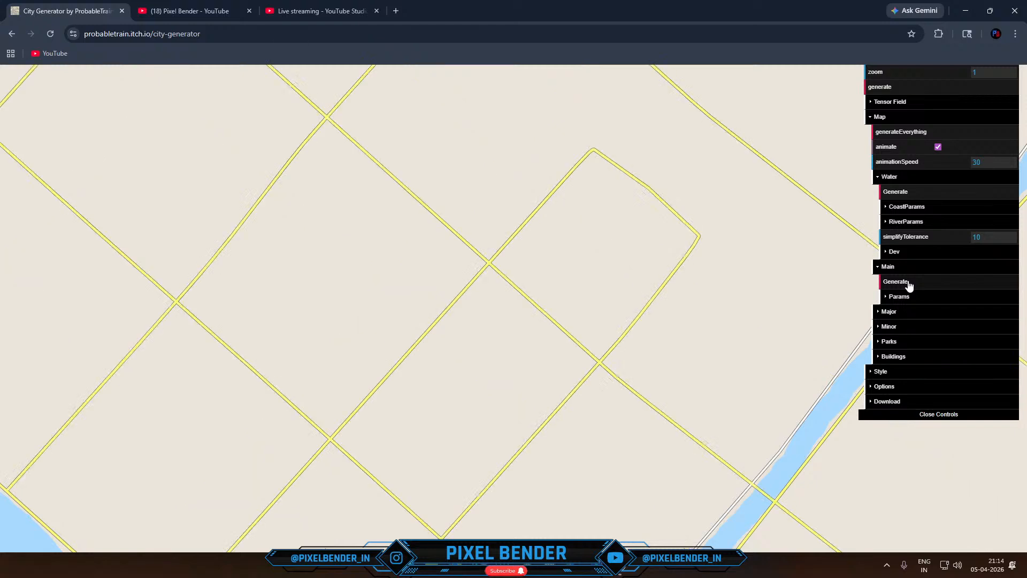
{"action": "left_click", "coordinate": [909, 283]}
{"action": "left_click", "coordinate": [909, 284]}
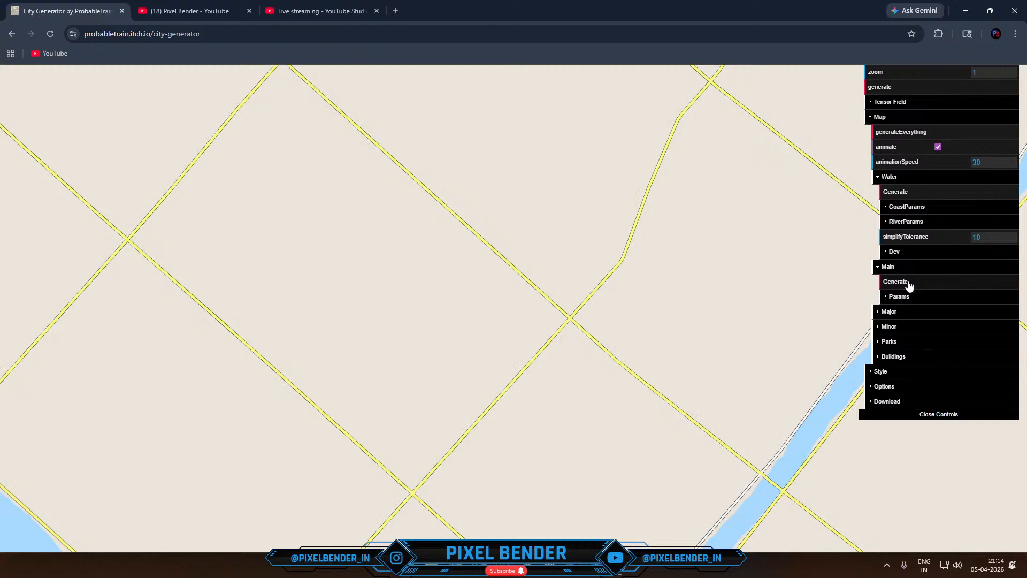
{"action": "left_click", "coordinate": [909, 284]}
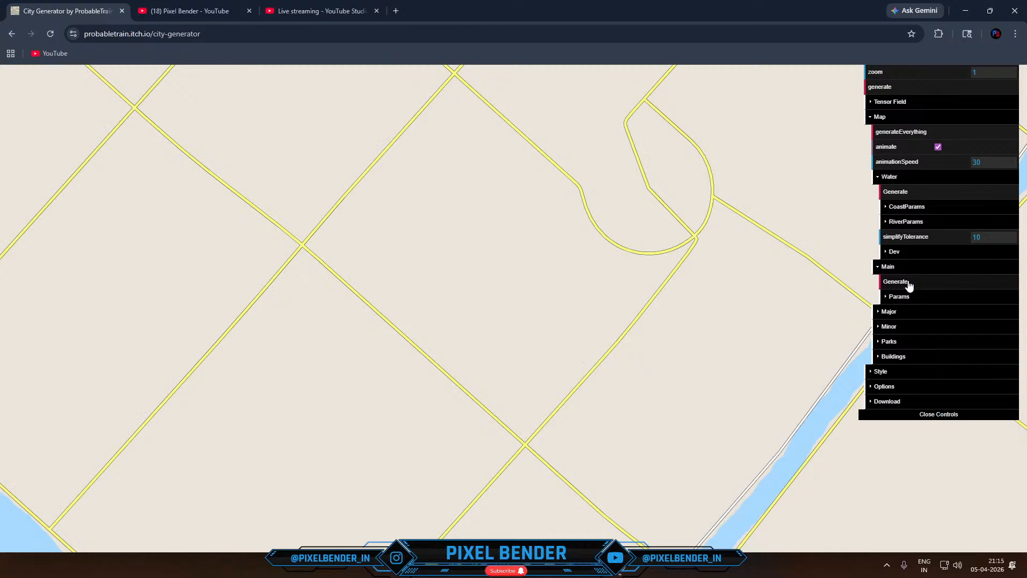
{"action": "left_click", "coordinate": [909, 283]}
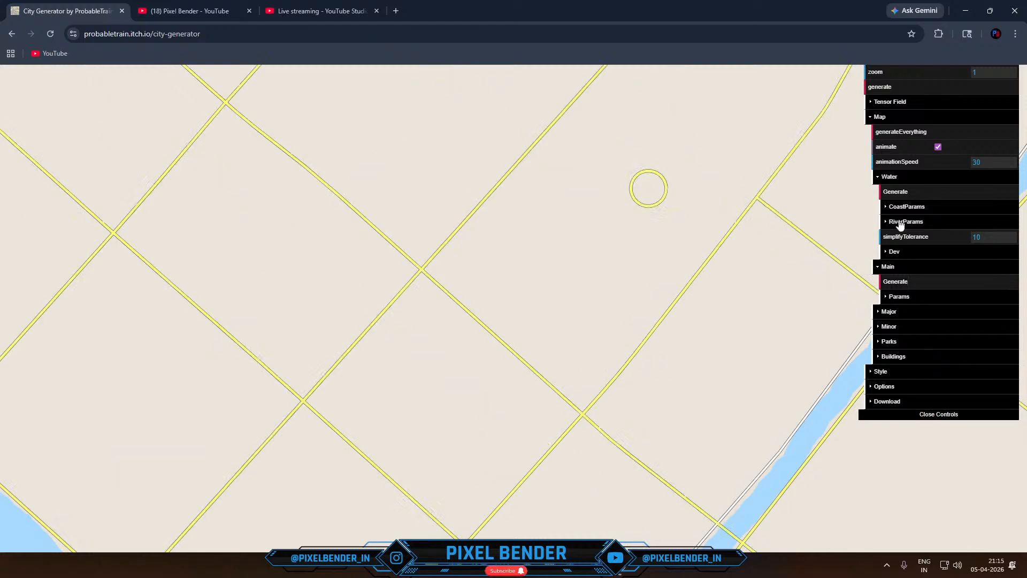
- Regenerate the water until a river meets a southeastern coast, and generate several main road alternatives for it
{"action": "left_click", "coordinate": [899, 196]}
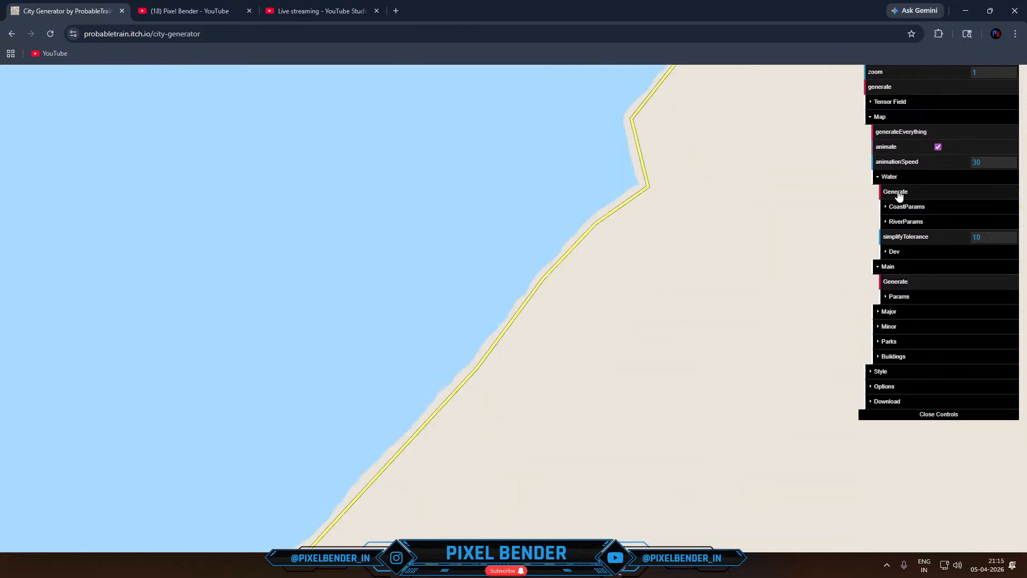
{"action": "left_click", "coordinate": [899, 195]}
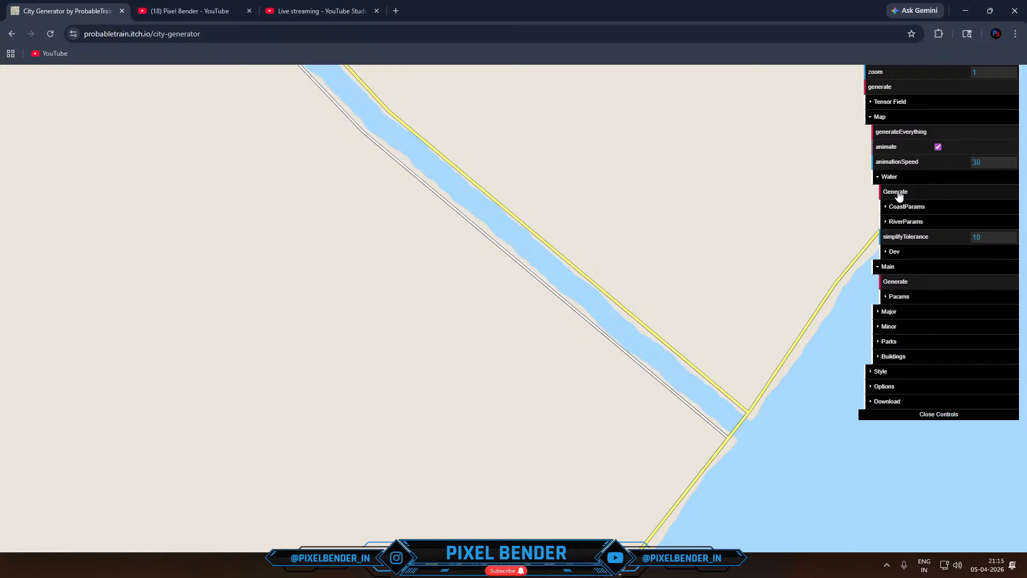
{"action": "left_click", "coordinate": [896, 284]}
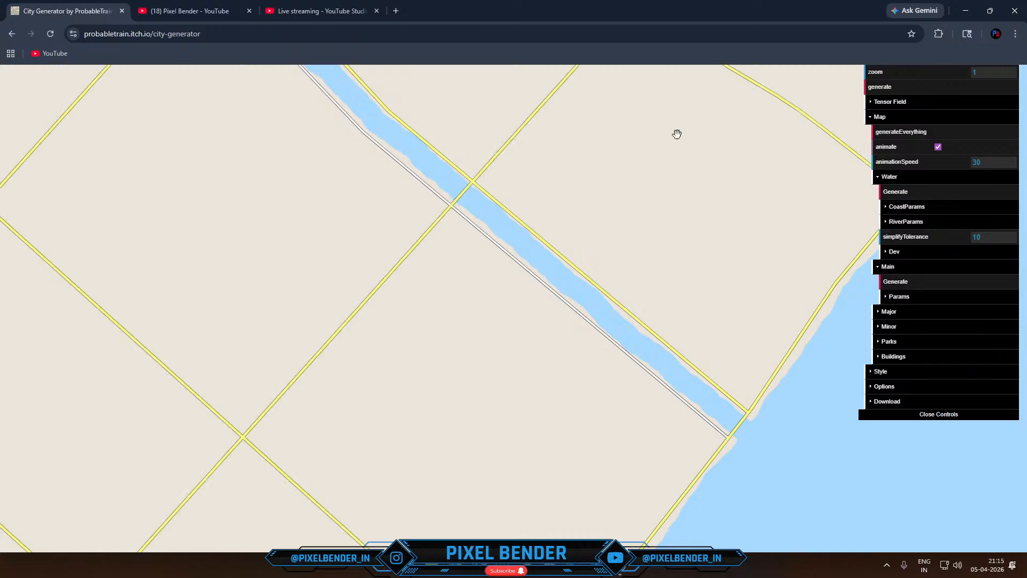
{"action": "left_click", "coordinate": [912, 283]}
{"action": "left_click", "coordinate": [913, 283]}
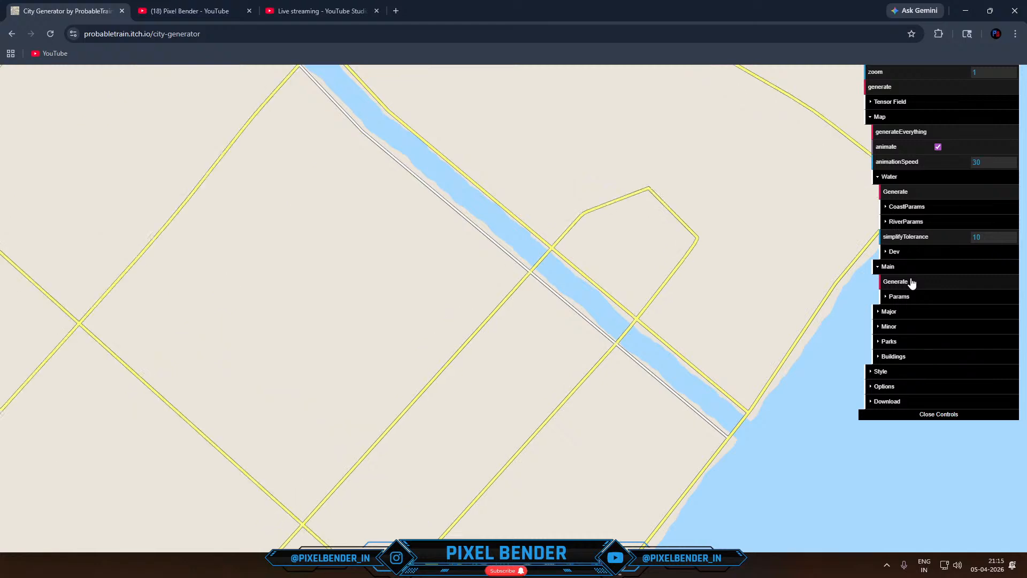
{"action": "left_click", "coordinate": [913, 283]}
{"action": "left_click", "coordinate": [913, 283]}
{"action": "left_click", "coordinate": [913, 283]}
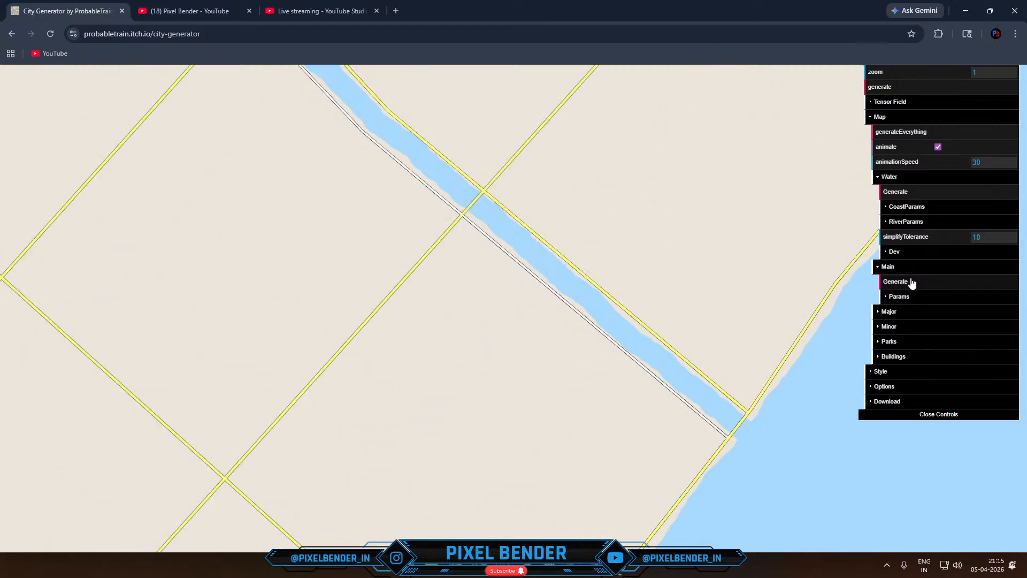
{"action": "left_click", "coordinate": [913, 283]}
{"action": "left_click", "coordinate": [912, 283]}
{"action": "left_click", "coordinate": [912, 283]}
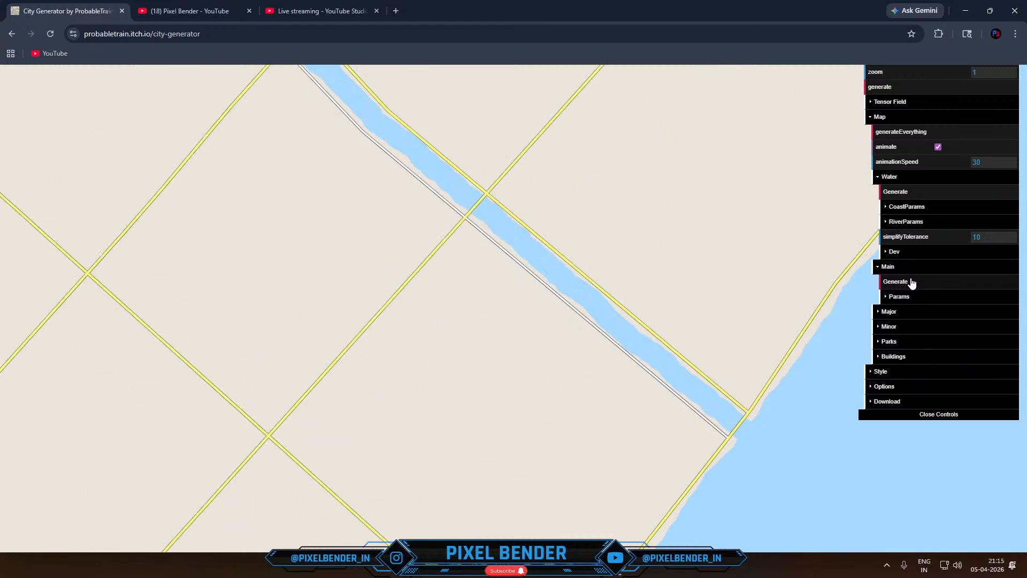
{"action": "left_click", "coordinate": [912, 283]}
- Move the radial field to x 1131, y 487 and regenerate the water
{"action": "left_click", "coordinate": [904, 102]}
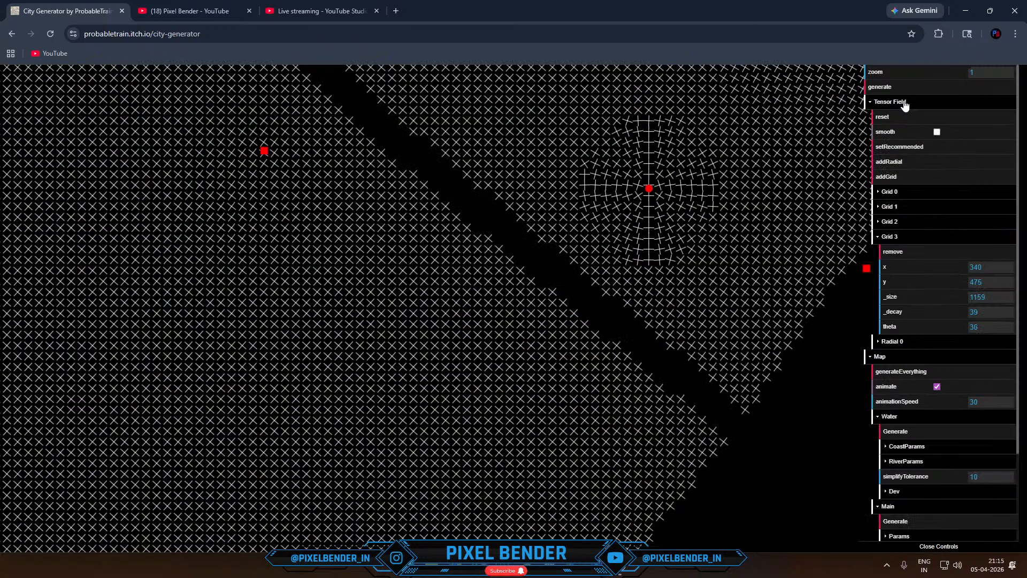
{"action": "left_click_drag", "start_coordinate": [651, 190], "coordinate": [689, 158]}
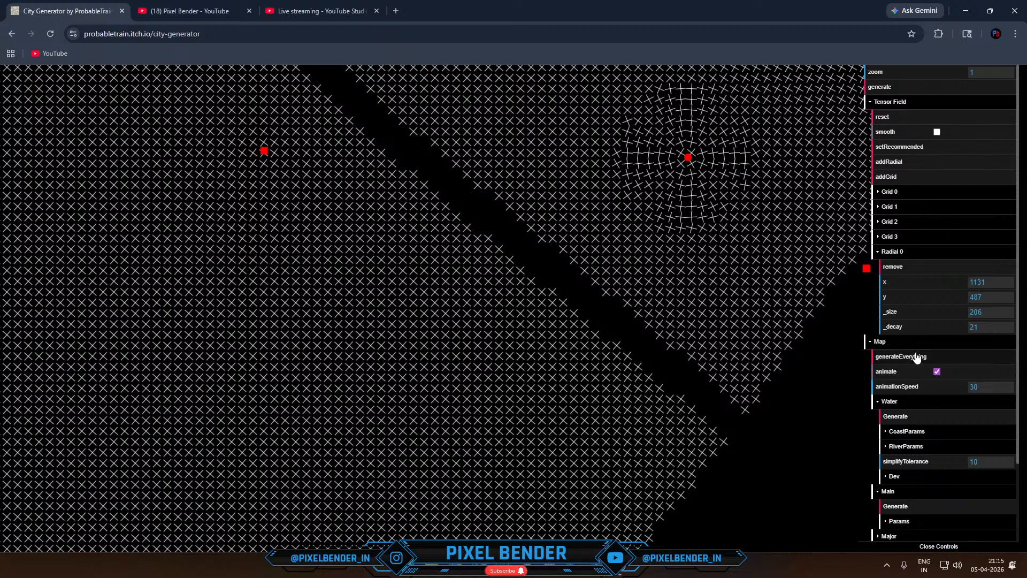
{"action": "left_click", "coordinate": [902, 418]}
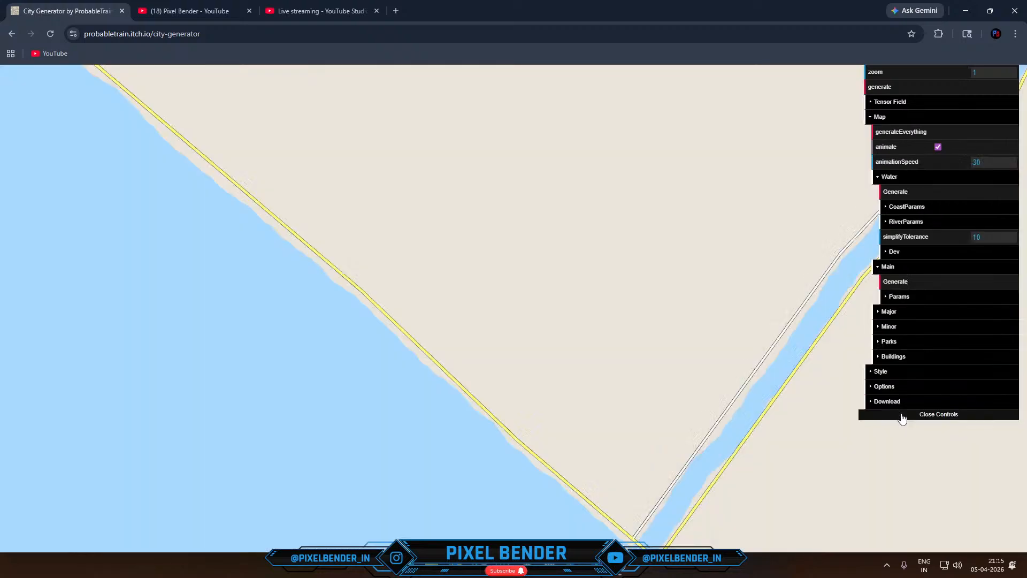
{"action": "left_click", "coordinate": [903, 416]}
{"action": "left_click", "coordinate": [934, 69]}
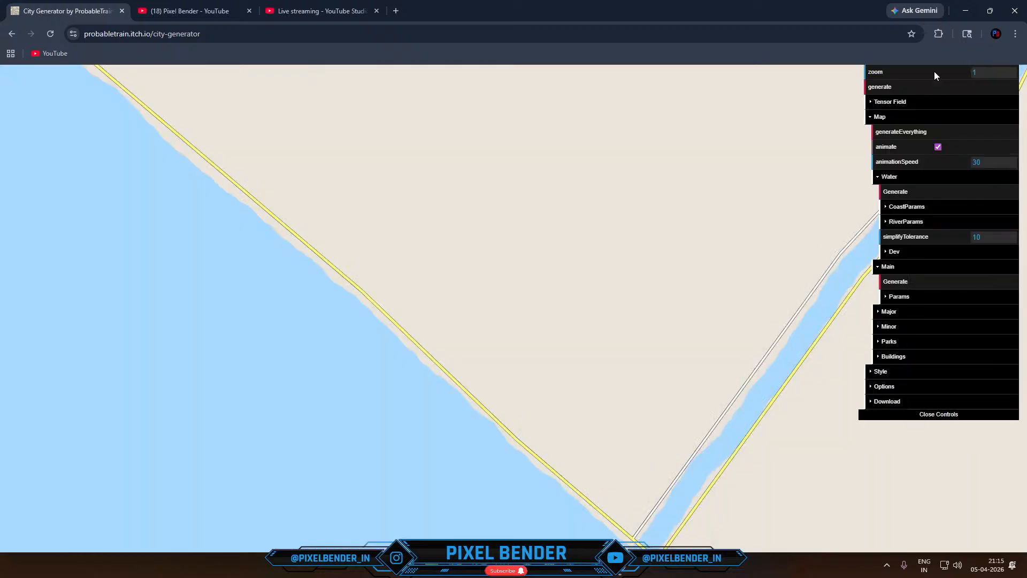
- Generate the main roads around the radial field and regenerate the major roads repeatedly to compare their layouts
{"action": "left_click", "coordinate": [896, 314]}
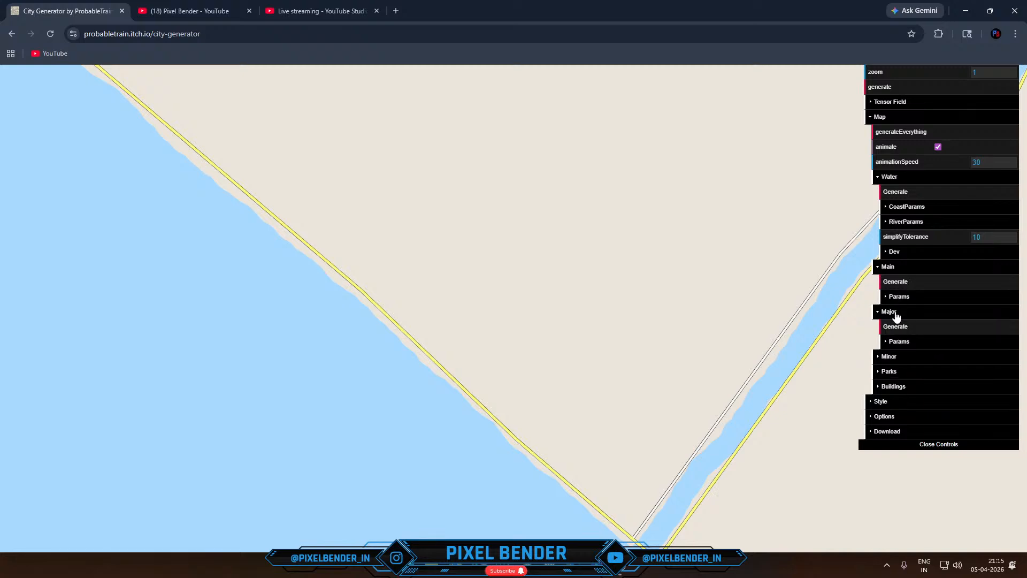
{"action": "left_click", "coordinate": [896, 282]}
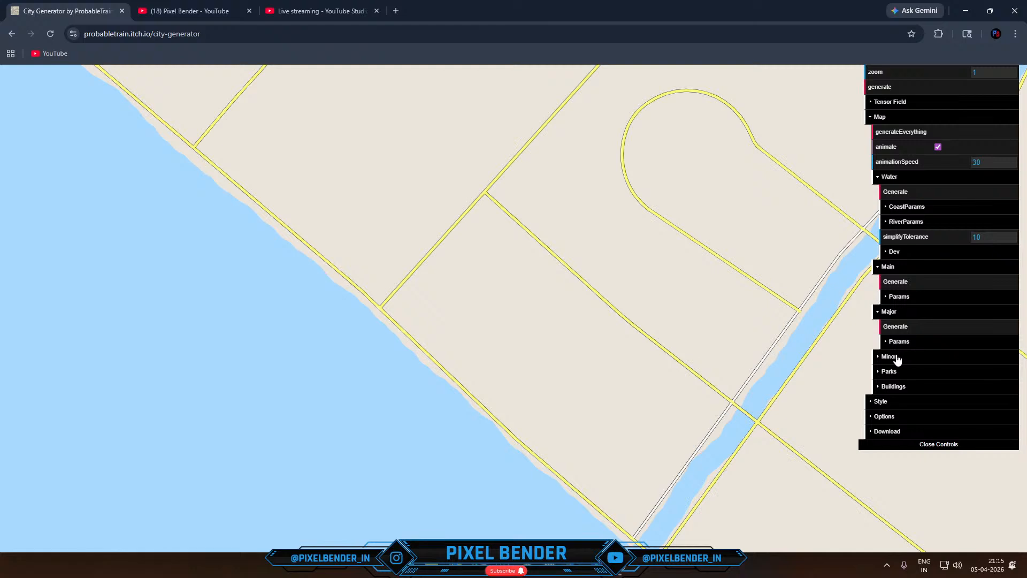
{"action": "left_click", "coordinate": [896, 327]}
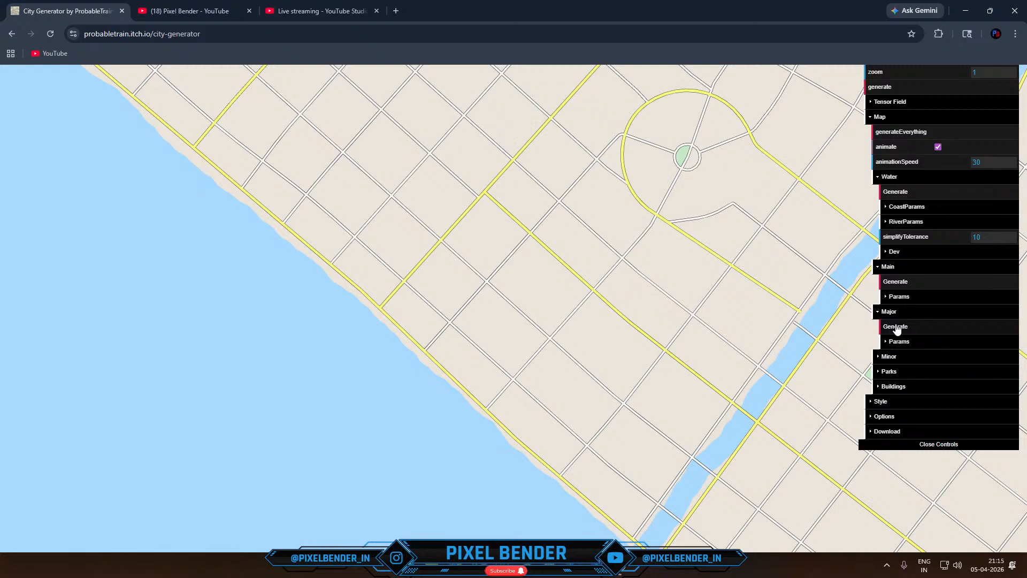
{"action": "left_click", "coordinate": [897, 327]}
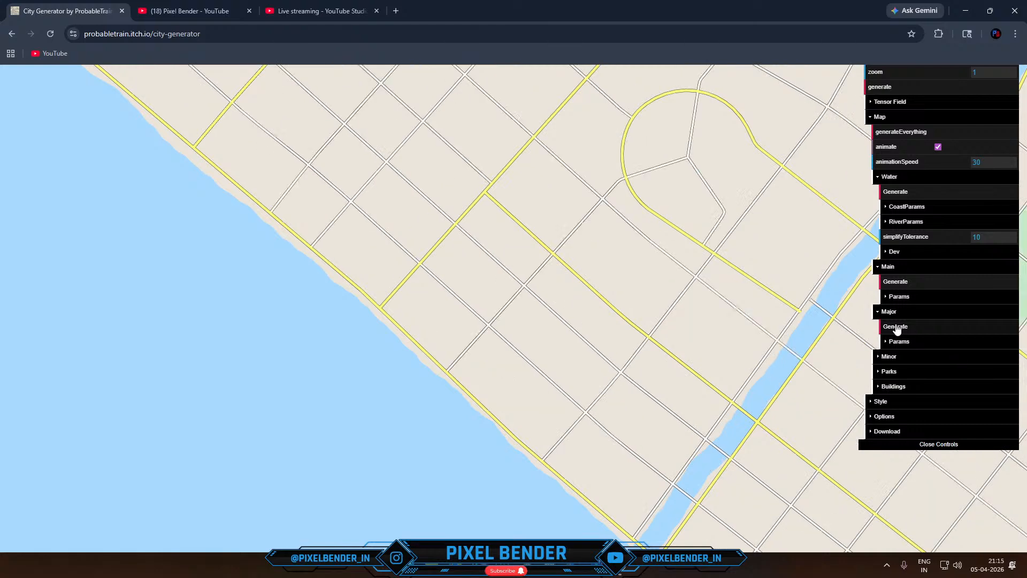
{"action": "left_click", "coordinate": [896, 327]}
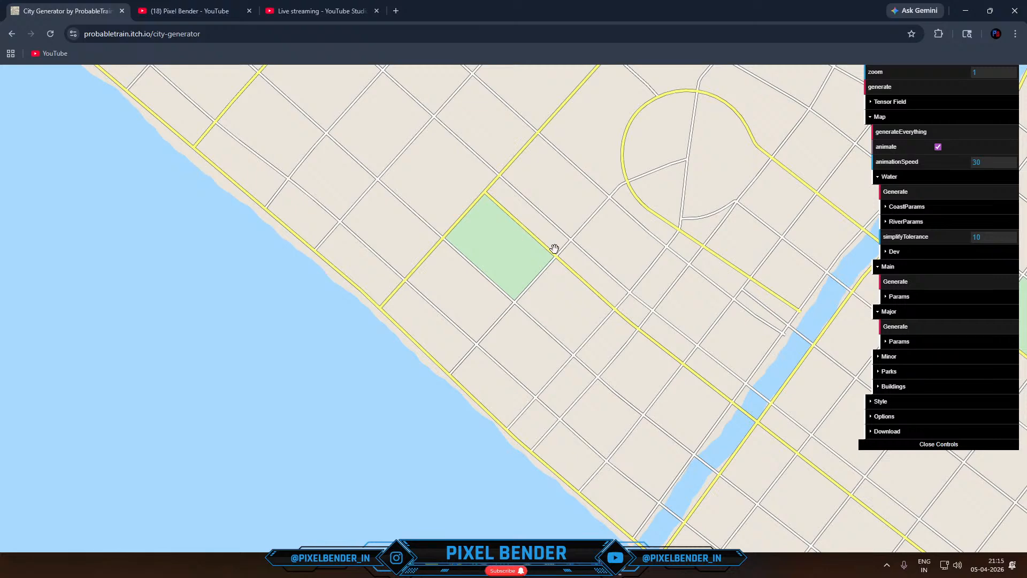
- Generate the minor roads repeatedly and expand their parameters
{"action": "left_click", "coordinate": [887, 358]}
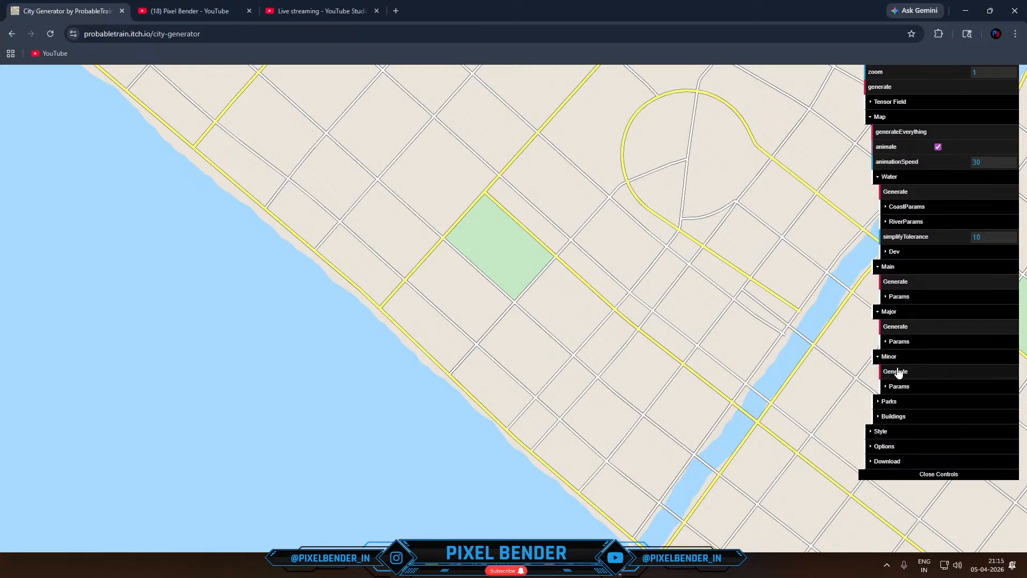
{"action": "left_click", "coordinate": [898, 372]}
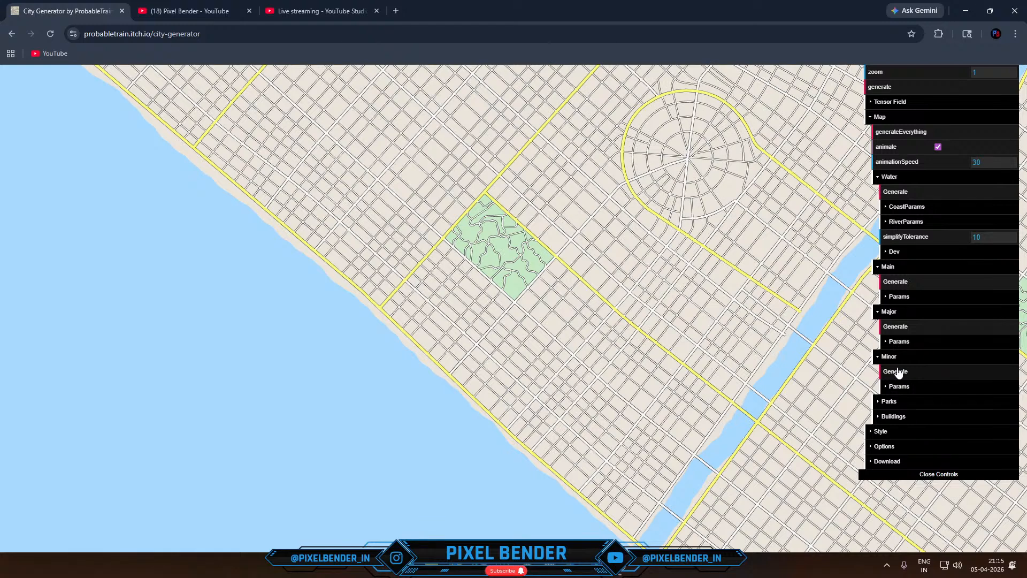
{"action": "left_click", "coordinate": [898, 371]}
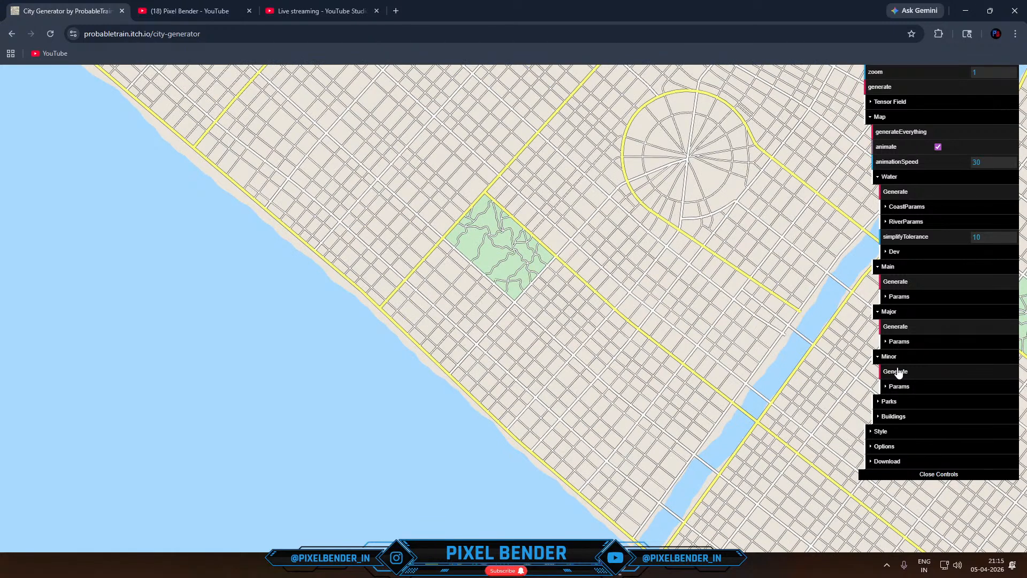
{"action": "left_click", "coordinate": [899, 386]}
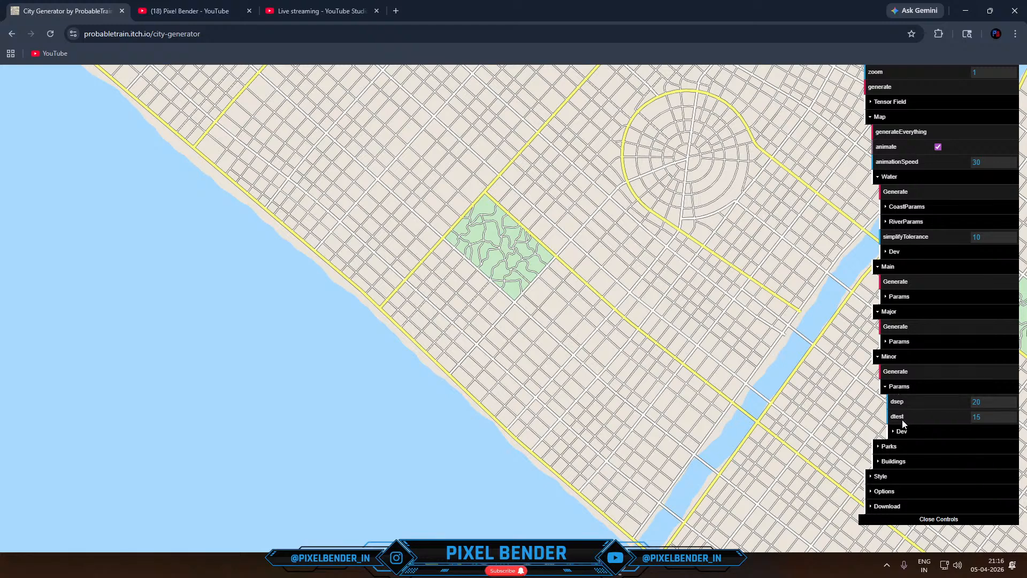
{"action": "left_click", "coordinate": [913, 373]}
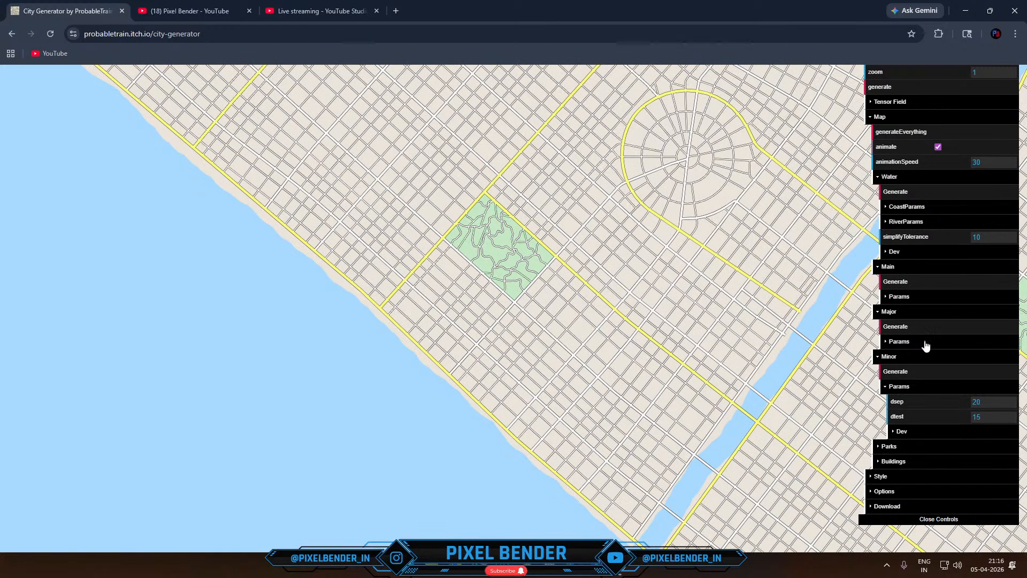
- Set the parks to 8 big and 4 small ones and generate them
{"action": "left_click", "coordinate": [915, 451]}
{"action": "scroll", "coordinate": [945, 450], "scroll_direction": "down", "scroll_amount": 1}
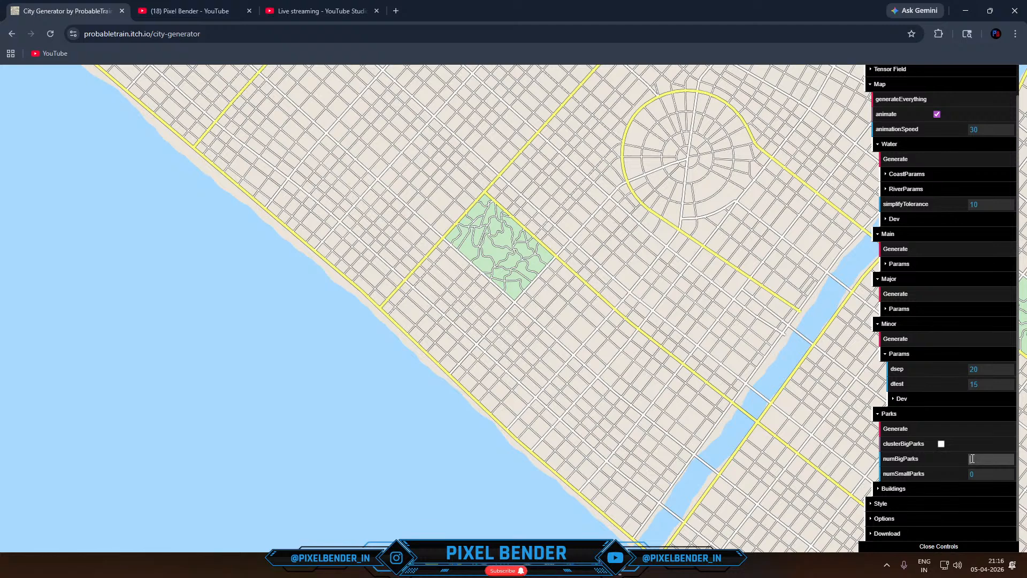
{"action": "type", "text": "8"}
{"action": "left_click", "coordinate": [985, 475]}
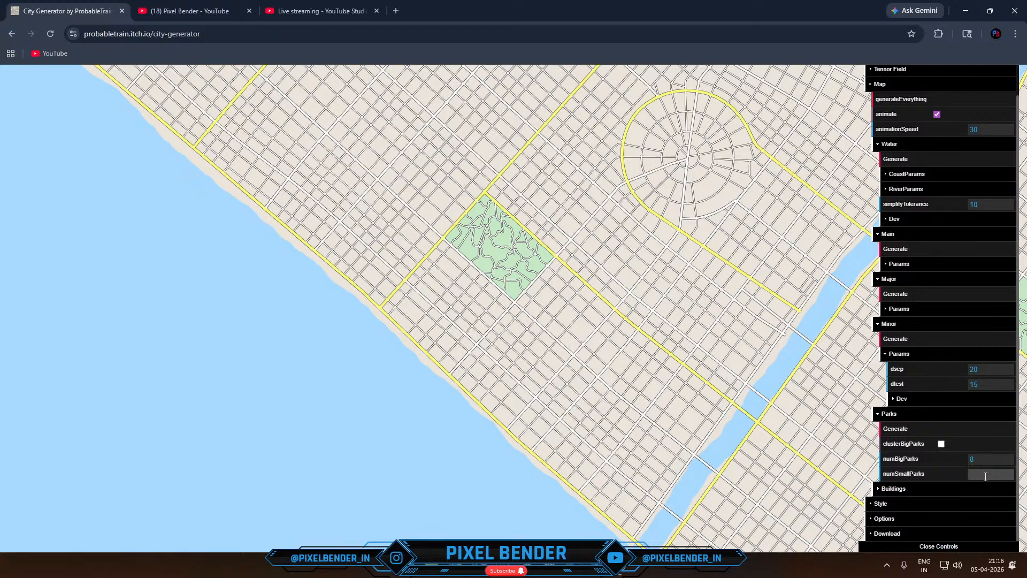
{"action": "type", "text": "4"}
{"action": "left_click", "coordinate": [934, 429]}
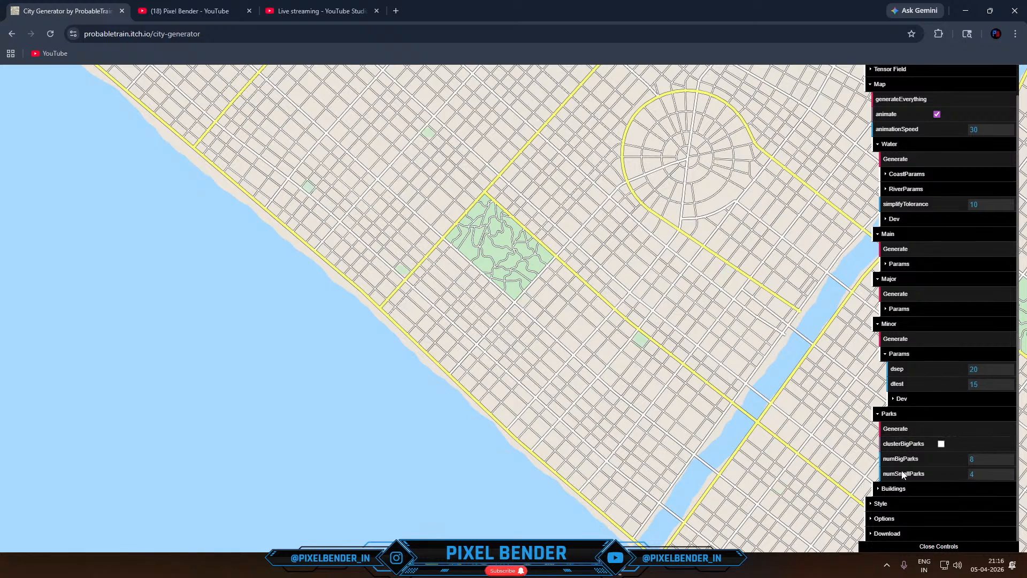
- Expand the building settings and add buildings to the city map
{"action": "left_click", "coordinate": [892, 488]}
{"action": "scroll", "coordinate": [913, 469], "scroll_direction": "down", "scroll_amount": 1}
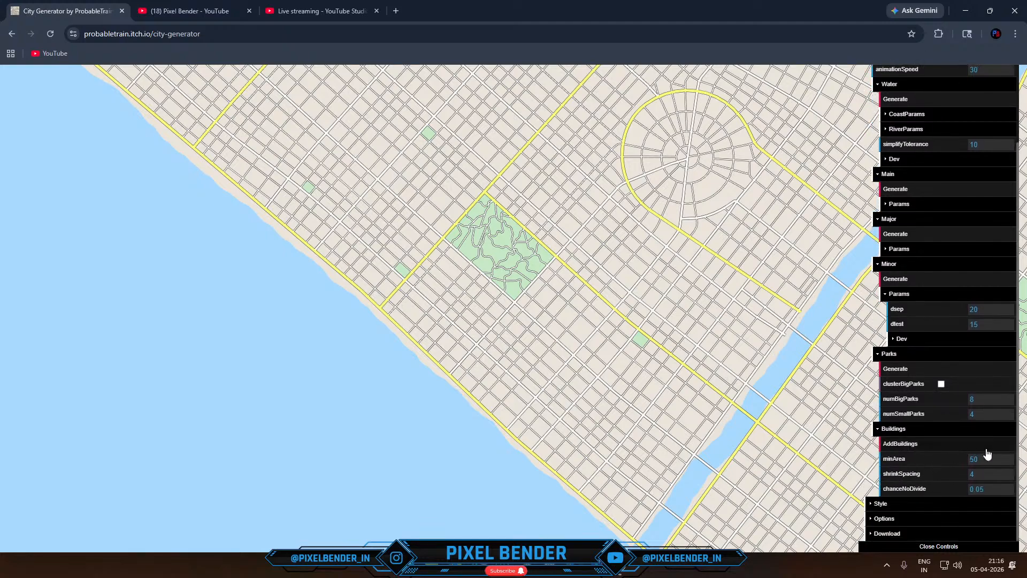
{"action": "left_click", "coordinate": [936, 444]}
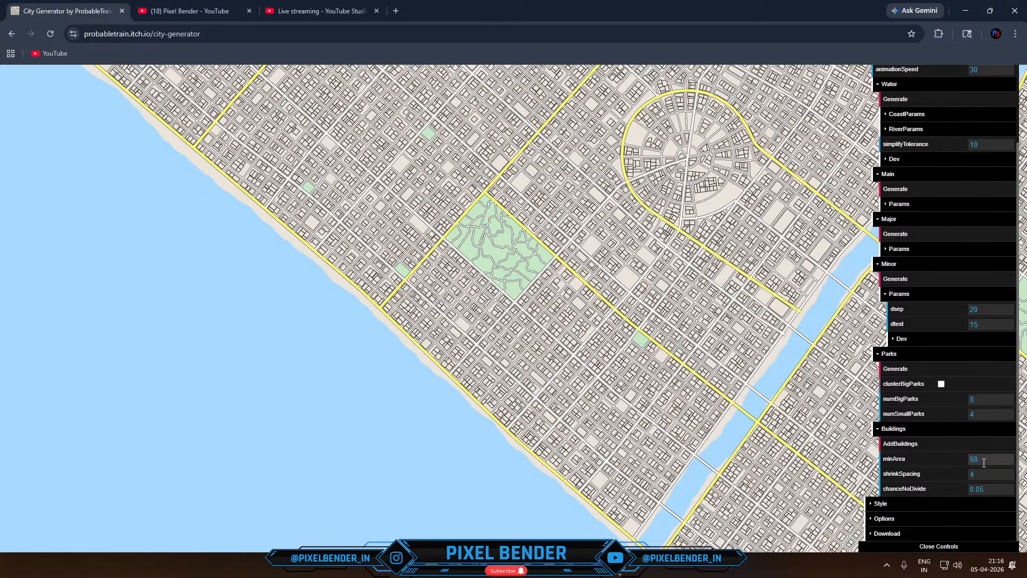
- Try a minimum building area of 25 and regenerate the buildings
{"action": "left_click_drag", "start_coordinate": [984, 462], "coordinate": [958, 458]}
{"action": "type", "text": "25"}
{"action": "left_click", "coordinate": [929, 453]}
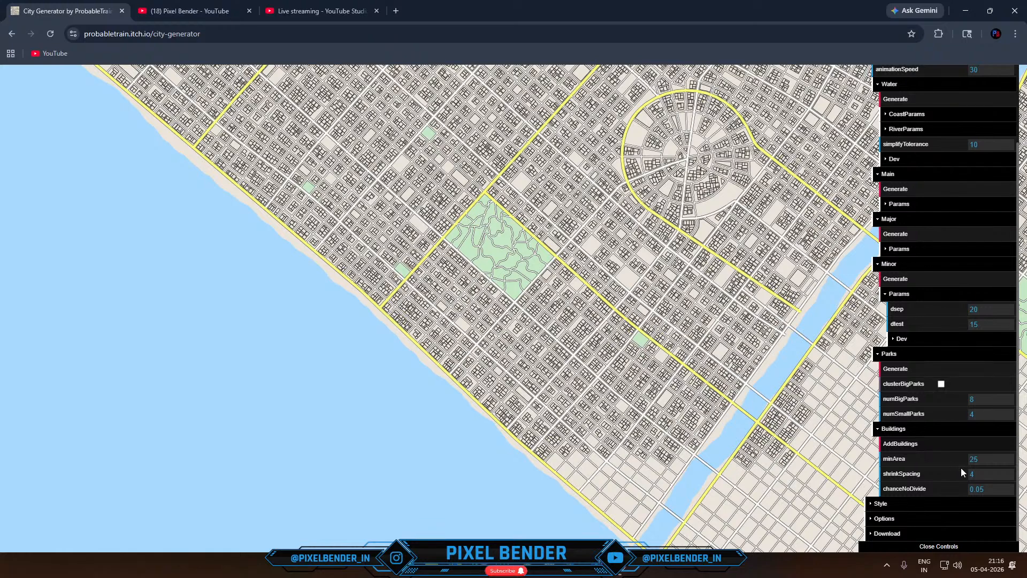
- Set the minimum building area to 100 and add the buildings again
{"action": "left_click", "coordinate": [973, 459]}
{"action": "type", "text": "1"}
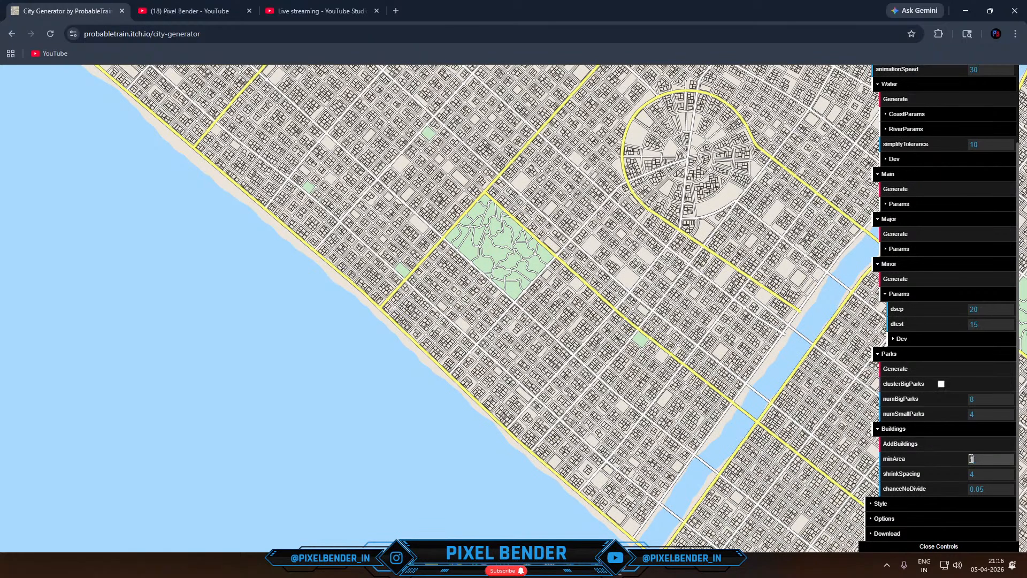
{"action": "type", "text": "00"}
{"action": "key", "text": "Return"}
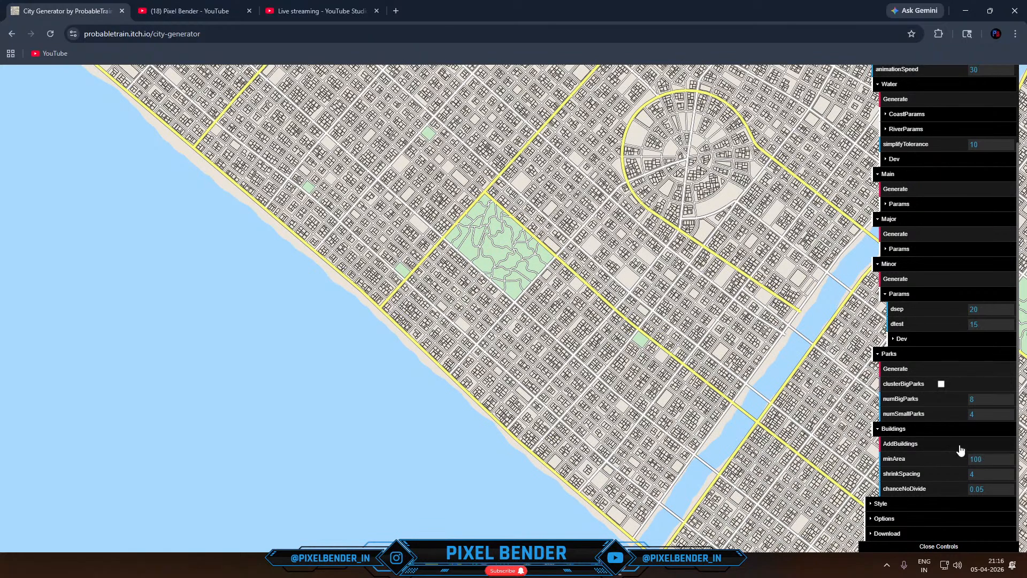
{"action": "left_click", "coordinate": [960, 451]}
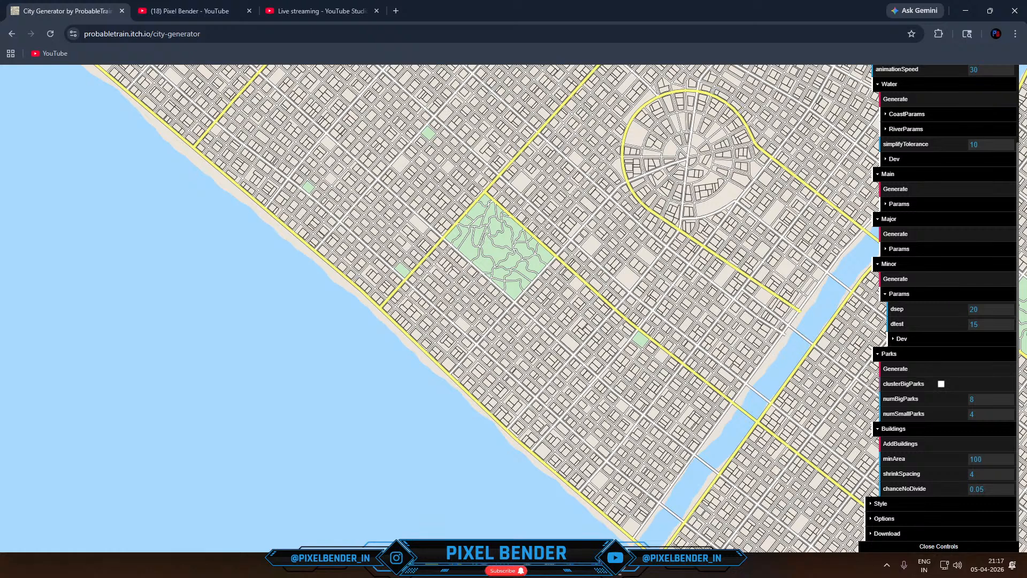
- Try the Apple and Google colour schemes on the city map, returning to the Default scheme
{"action": "left_click", "coordinate": [912, 503]}
{"action": "scroll", "coordinate": [945, 446], "scroll_direction": "down", "scroll_amount": 2}
{"action": "left_click", "coordinate": [964, 415]}
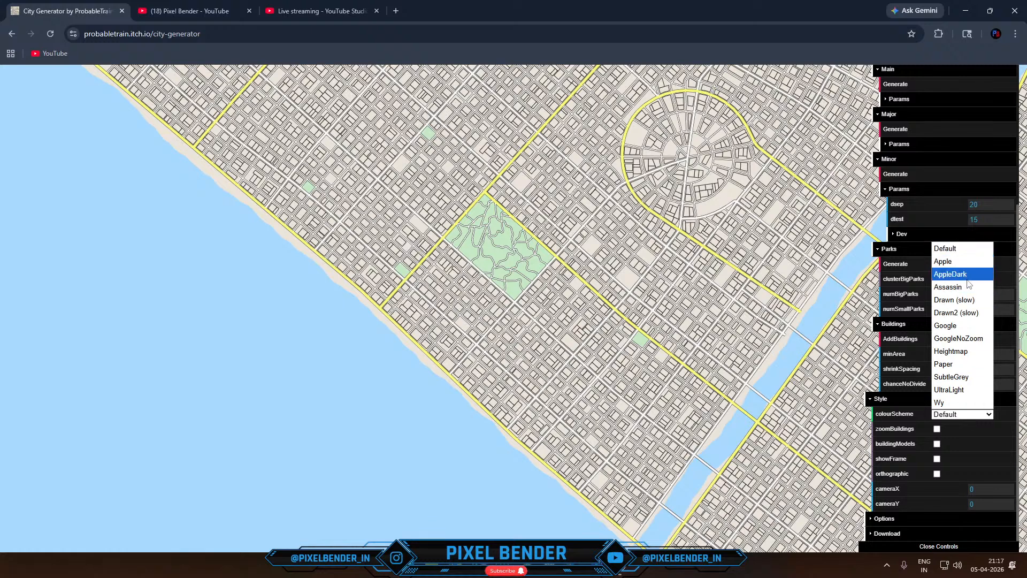
{"action": "left_click", "coordinate": [944, 262]}
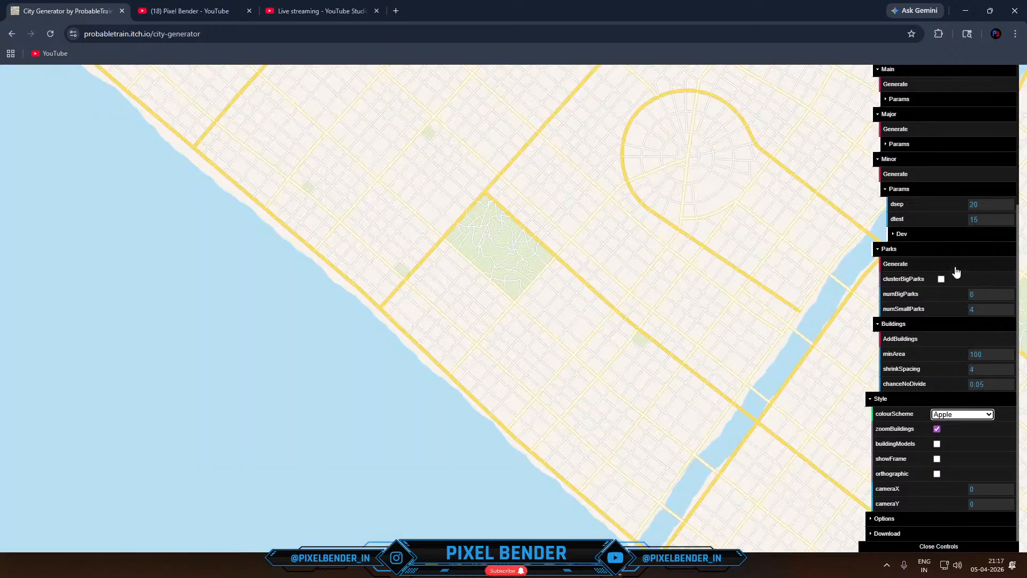
{"action": "left_click", "coordinate": [963, 418]}
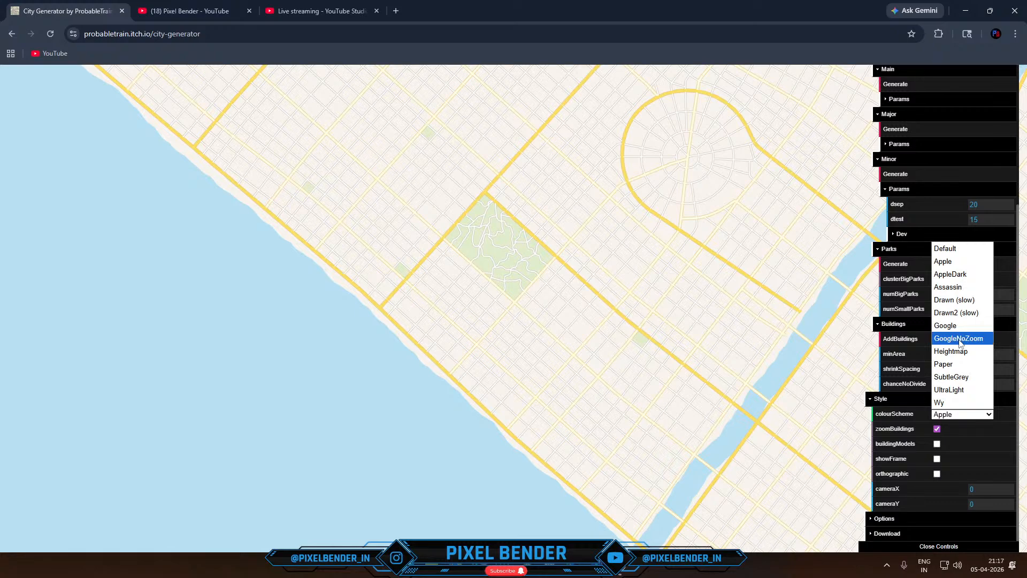
{"action": "left_click", "coordinate": [958, 327]}
{"action": "left_click", "coordinate": [967, 419]}
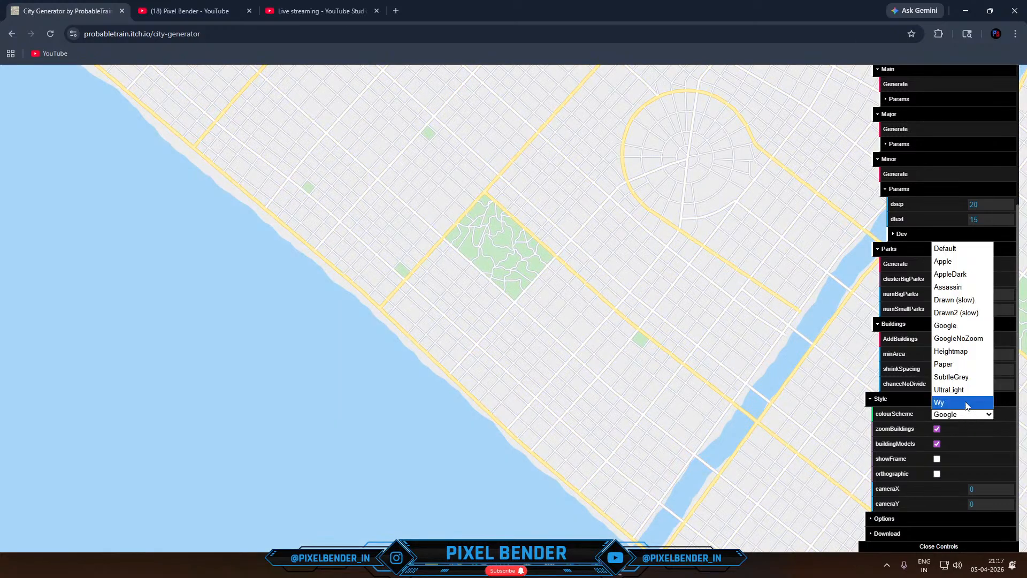
{"action": "left_click", "coordinate": [961, 247]}
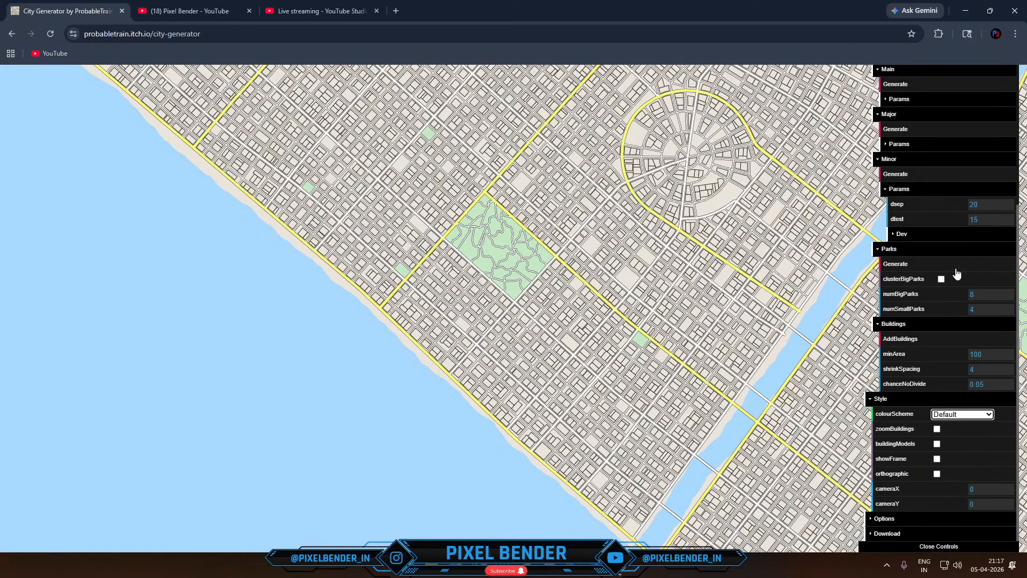
- Toggle the building models on the map, leaving them turned on
{"action": "left_click", "coordinate": [937, 445]}
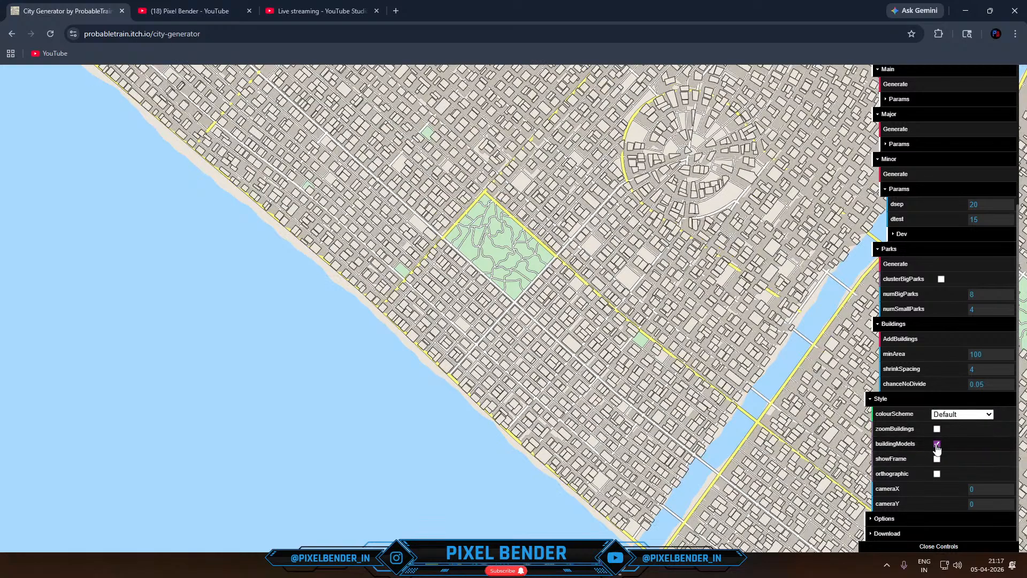
{"action": "left_click", "coordinate": [937, 445]}
{"action": "left_click", "coordinate": [937, 445]}
- Look briefly into the general options and expand the download formats for the city
{"action": "left_click", "coordinate": [894, 520]}
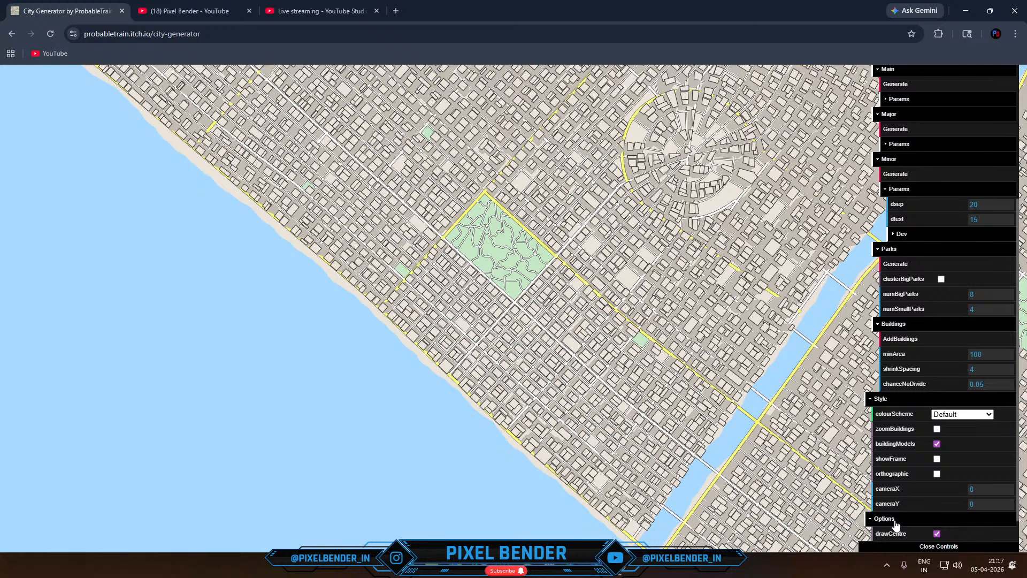
{"action": "left_click", "coordinate": [897, 520]}
{"action": "left_click", "coordinate": [894, 534]}
{"action": "scroll", "coordinate": [936, 467], "scroll_direction": "down", "scroll_amount": 2}
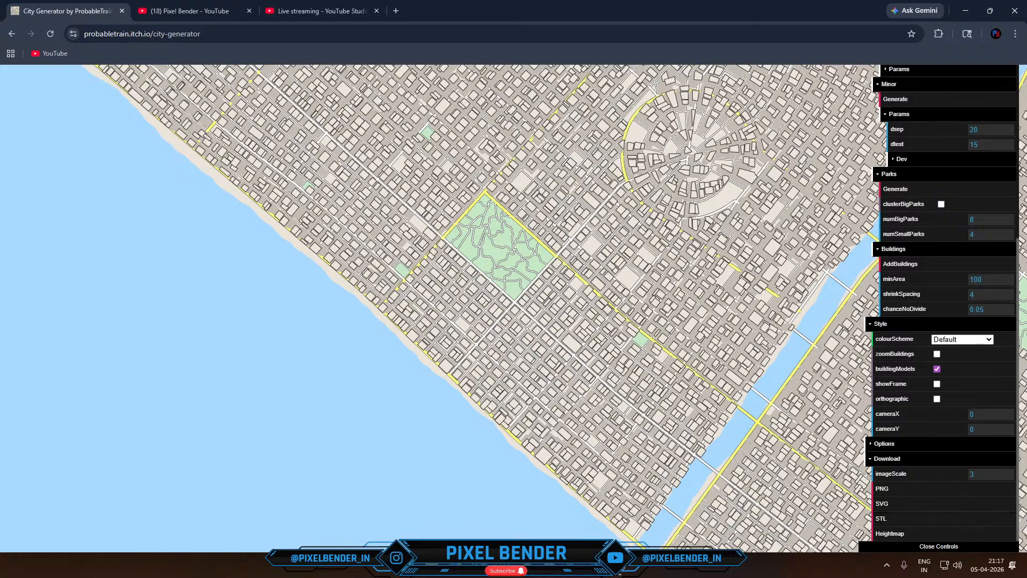
- Switch to File Explorer and open the model folder inside the 2026 scenes folder
{"action": "mouse_move", "coordinate": [431, 568]}
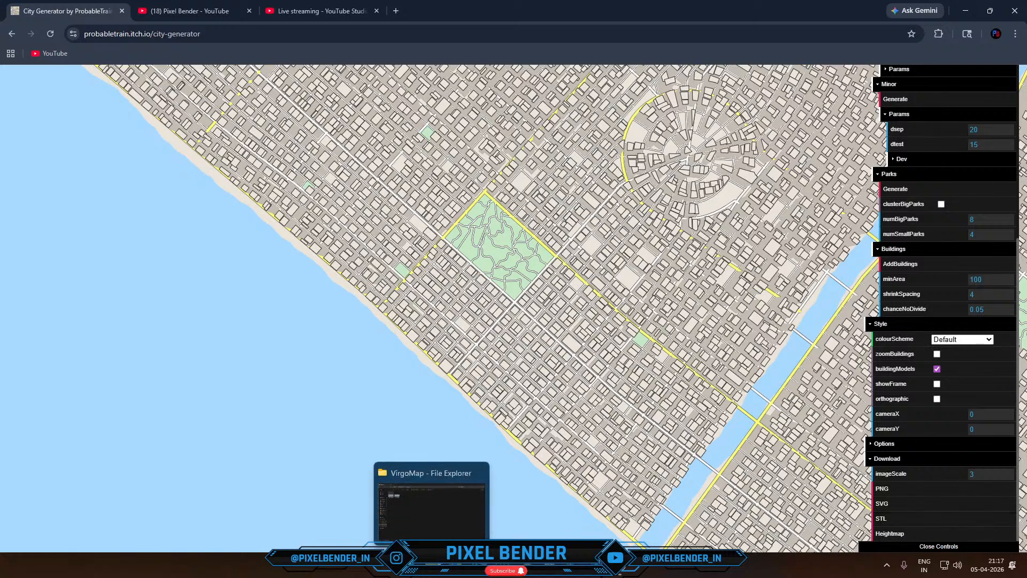
{"action": "left_click", "coordinate": [420, 517]}
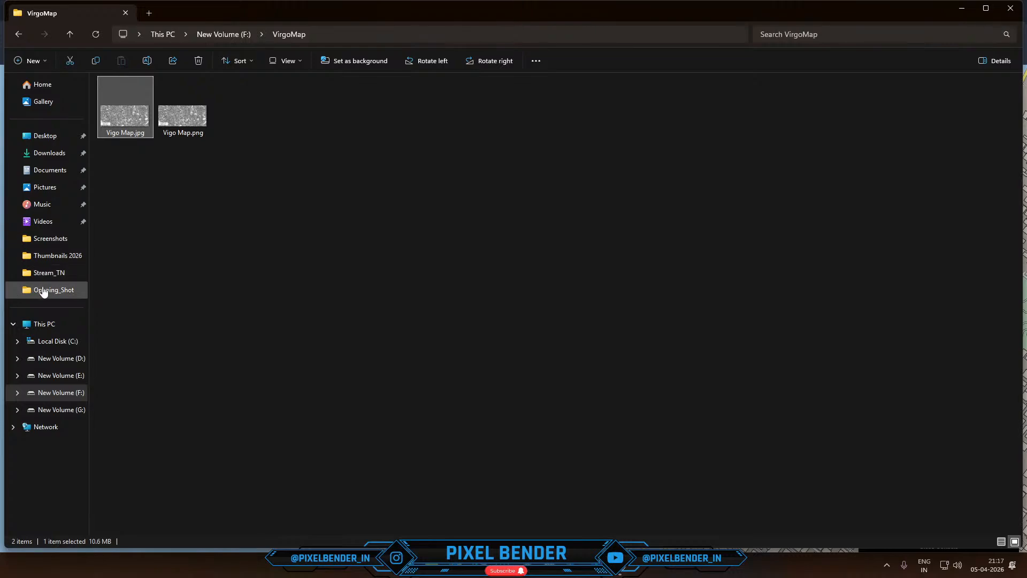
{"action": "left_click", "coordinate": [38, 289]}
{"action": "left_click", "coordinate": [18, 34]}
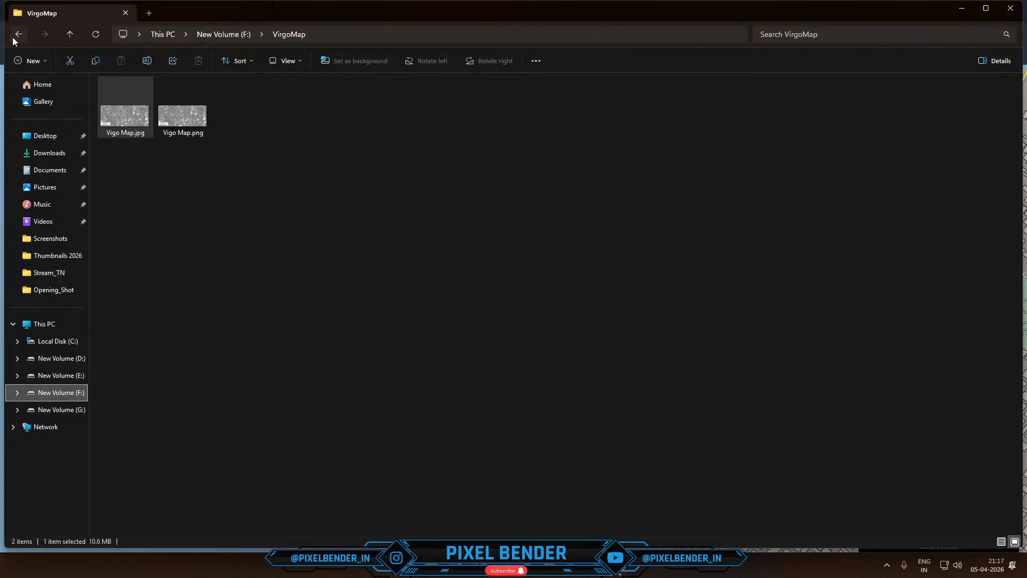
{"action": "left_click", "coordinate": [18, 34]}
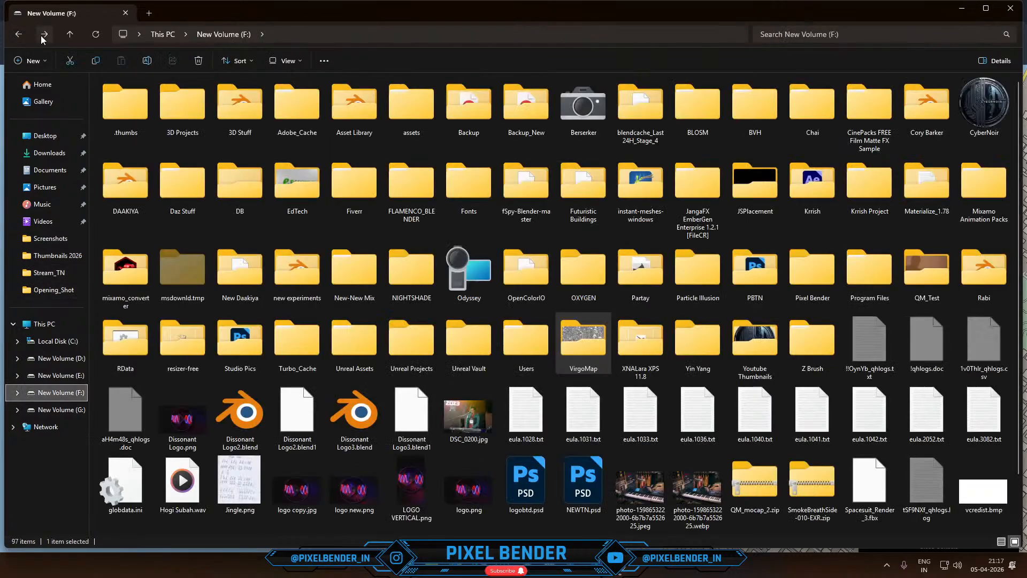
{"action": "left_click", "coordinate": [46, 34]}
{"action": "left_click", "coordinate": [46, 34]}
{"action": "left_click", "coordinate": [70, 35]}
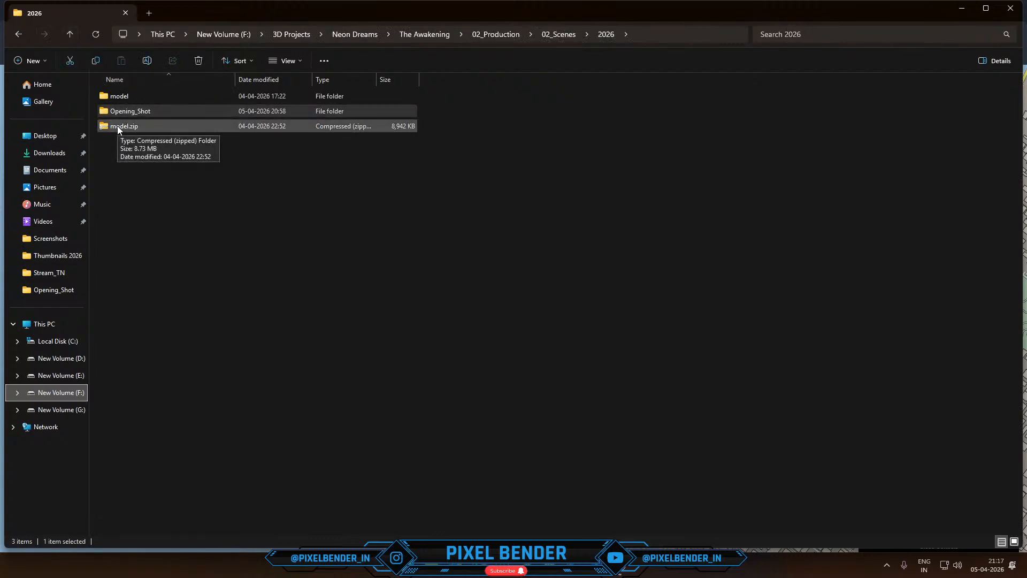
{"action": "double_click", "coordinate": [115, 94]}
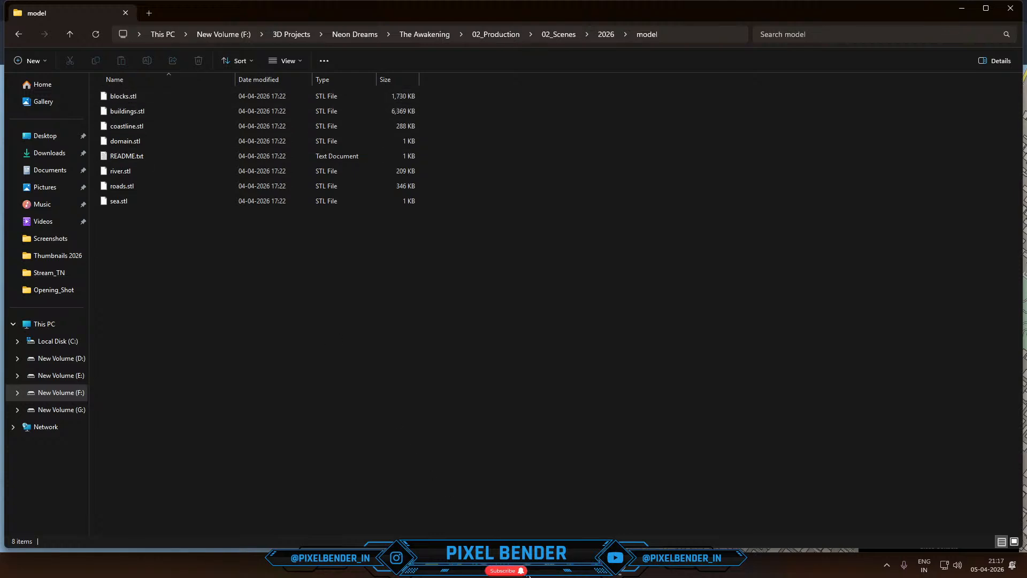
- Switch to Blender and delete the default camera, cube and light
{"action": "mouse_move", "coordinate": [529, 575]}
{"action": "left_click", "coordinate": [607, 514]}
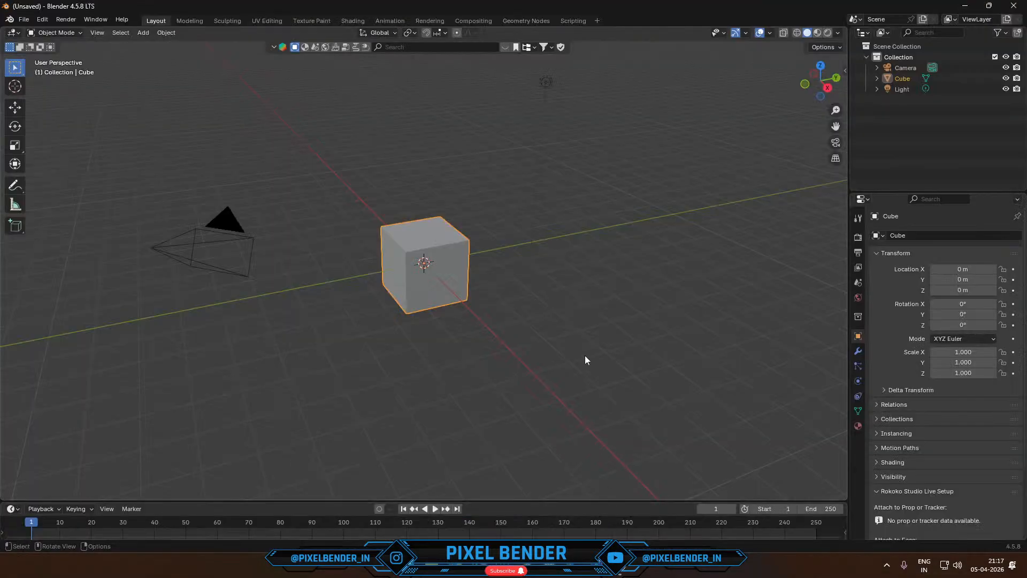
{"action": "key", "text": "a"}
{"action": "key", "text": "x"}
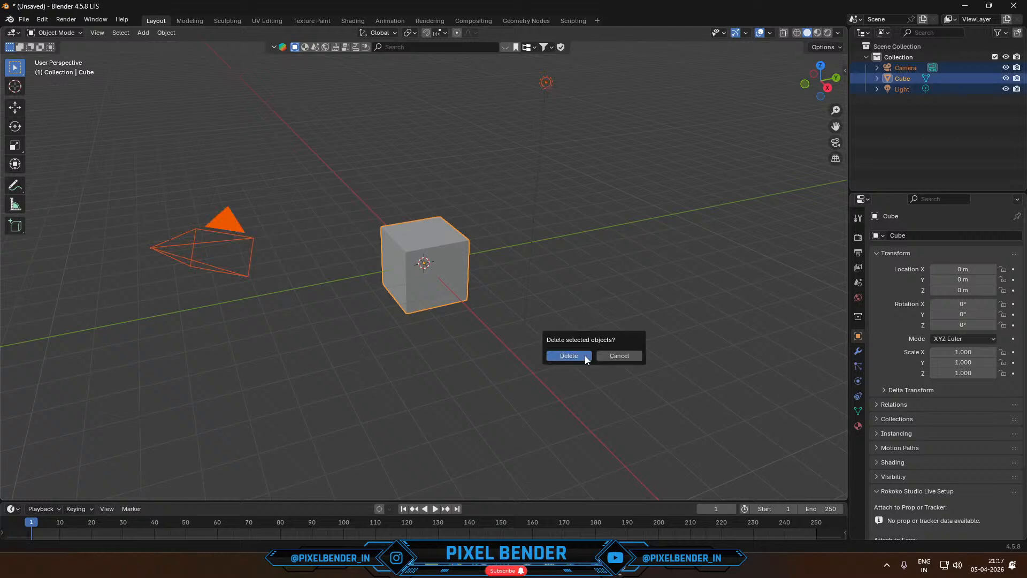
{"action": "left_click", "coordinate": [585, 355]}
- Return to the model folder in File Explorer and read README.txt for assembly instructions, closing it again
{"action": "key", "text": "alt+Tab"}
{"action": "left_click_drag", "start_coordinate": [169, 244], "coordinate": [111, 91]}
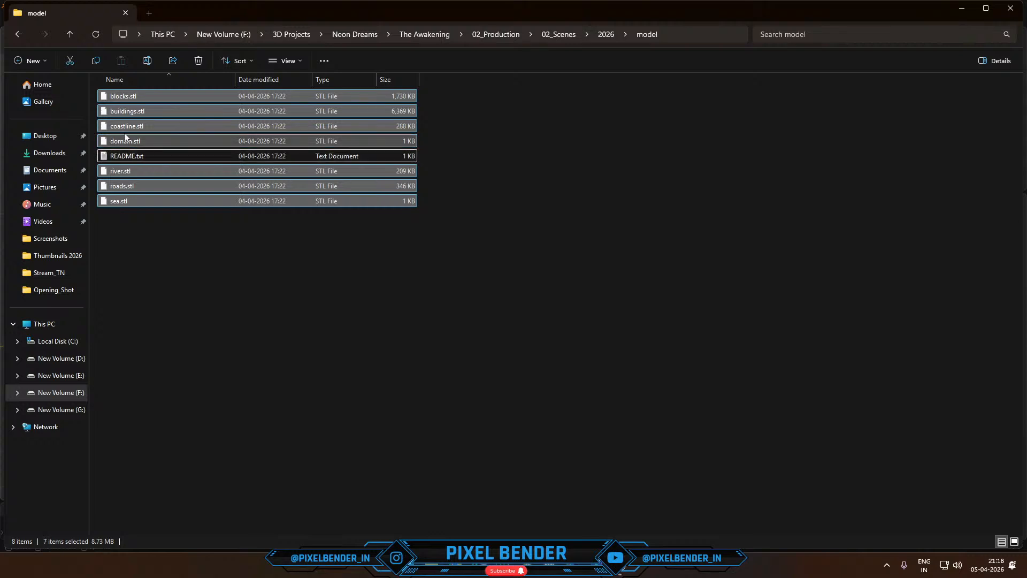
{"action": "left_click_drag", "start_coordinate": [123, 133], "coordinate": [172, 170]}
{"action": "double_click", "coordinate": [146, 155]}
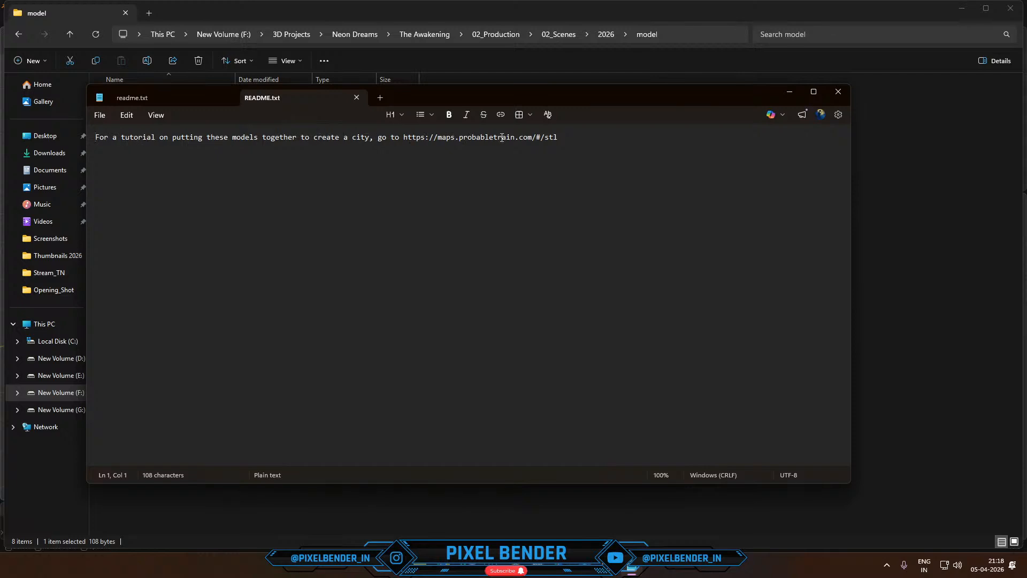
{"action": "left_click", "coordinate": [838, 92]}
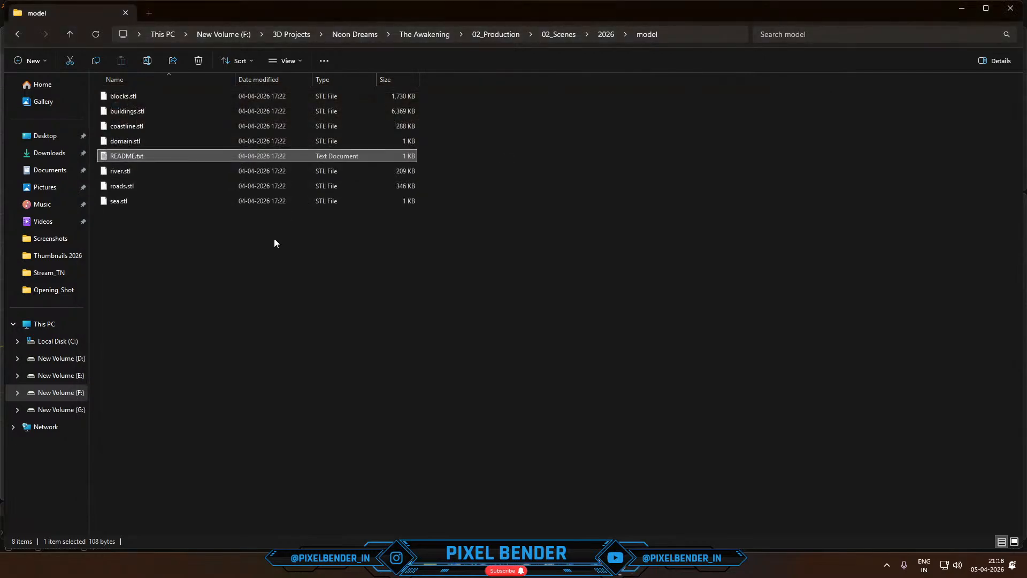
- Import the blocks, buildings, coastline, domain, river, roads and sea STL files into the Blender scene
{"action": "left_click_drag", "start_coordinate": [260, 271], "coordinate": [343, 215]}
{"action": "key", "text": "alt+Tab"}
{"action": "left_click", "coordinate": [323, 339]}
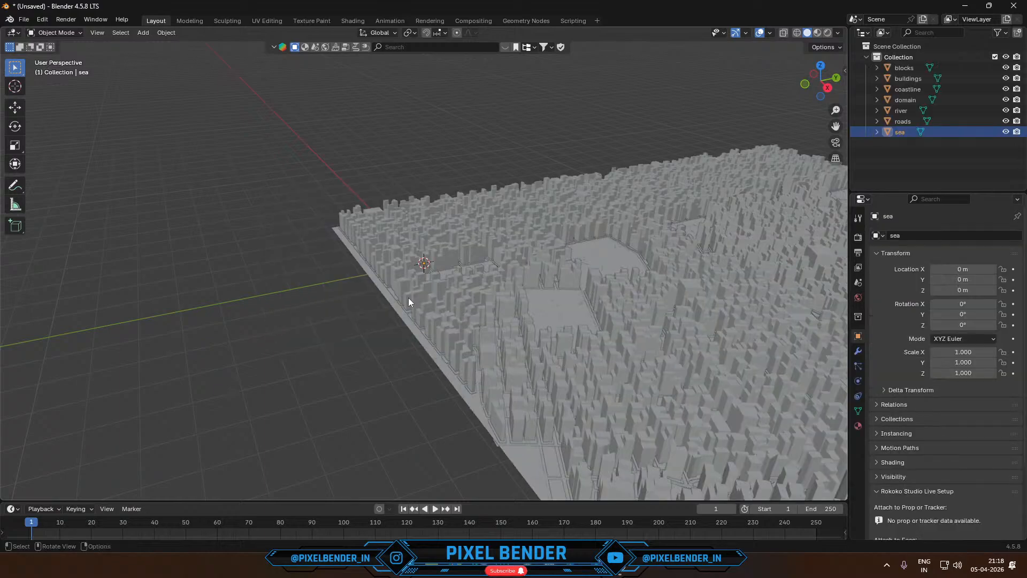
- Inspect the imported city by toggling the domain object's visibility and selecting the river
{"action": "middle_click_drag", "start_coordinate": [501, 203], "coordinate": [342, 215]}
{"action": "middle_click_drag", "start_coordinate": [283, 261], "coordinate": [160, 178]}
{"action": "left_click", "coordinate": [148, 178]}
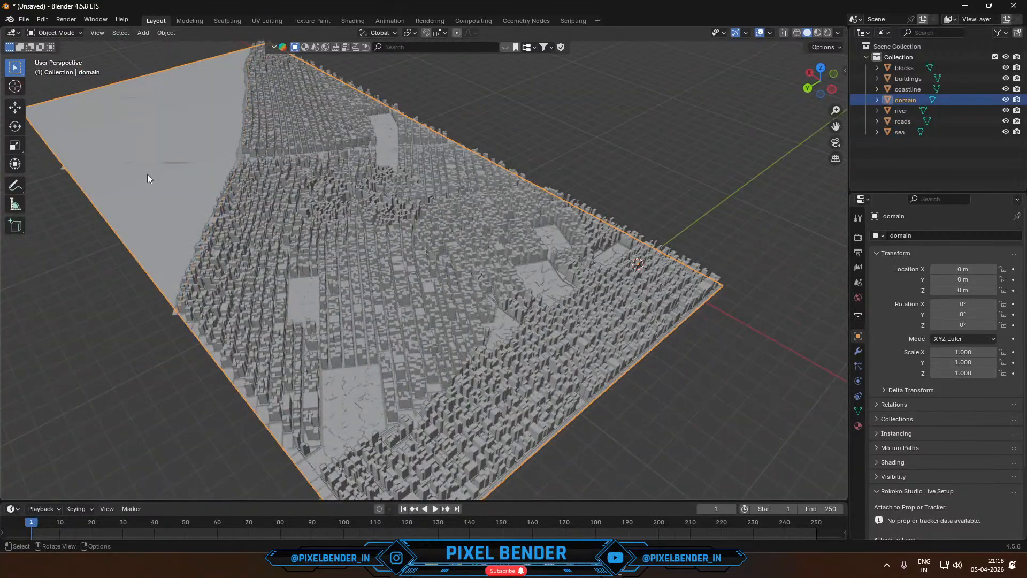
{"action": "left_click", "coordinate": [1006, 100]}
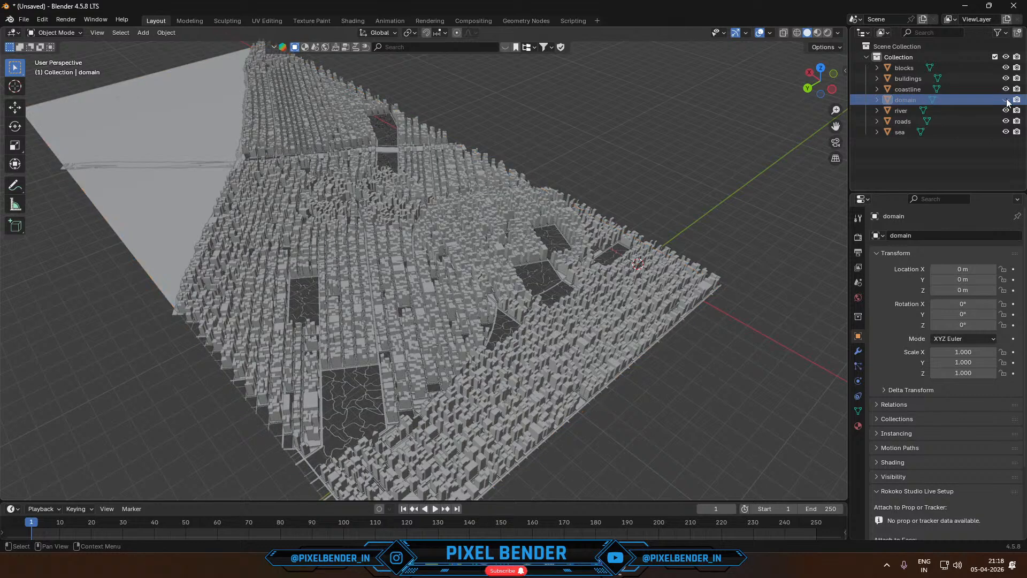
{"action": "left_click", "coordinate": [1006, 100]}
{"action": "left_click", "coordinate": [1006, 100]}
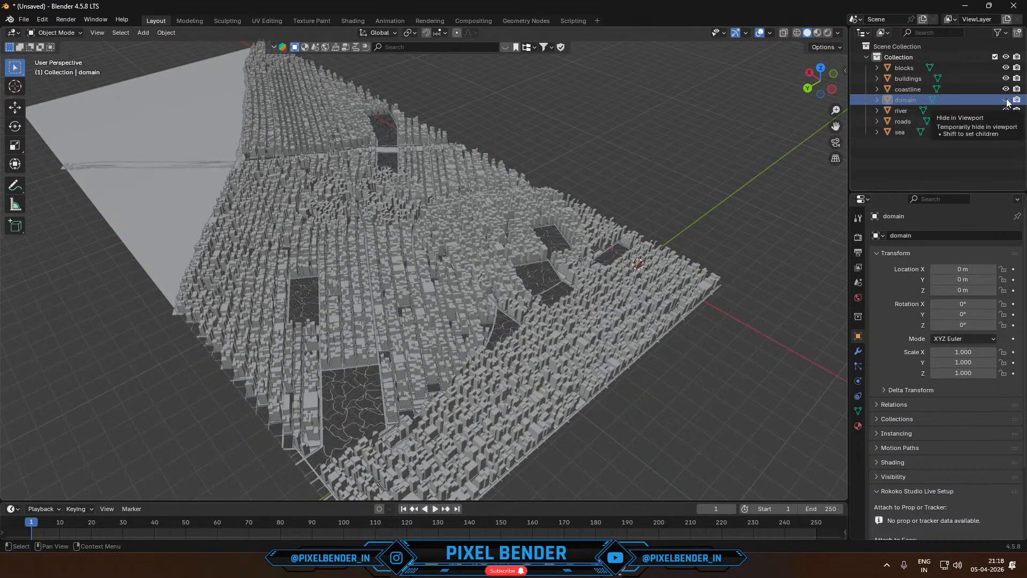
{"action": "left_click", "coordinate": [1006, 101]}
{"action": "left_click", "coordinate": [1007, 100]}
{"action": "left_click", "coordinate": [1006, 100]}
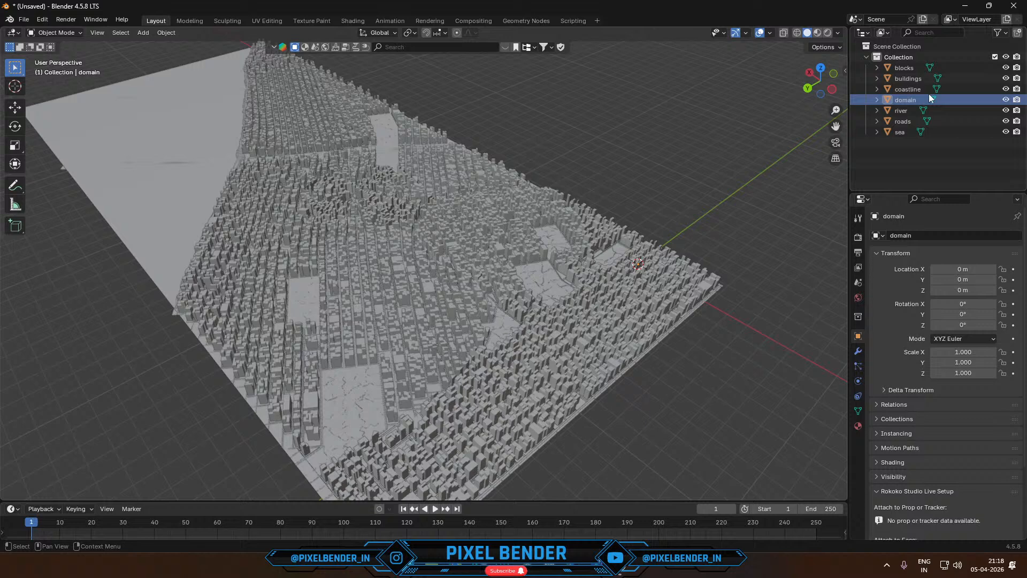
{"action": "left_click", "coordinate": [904, 111]}
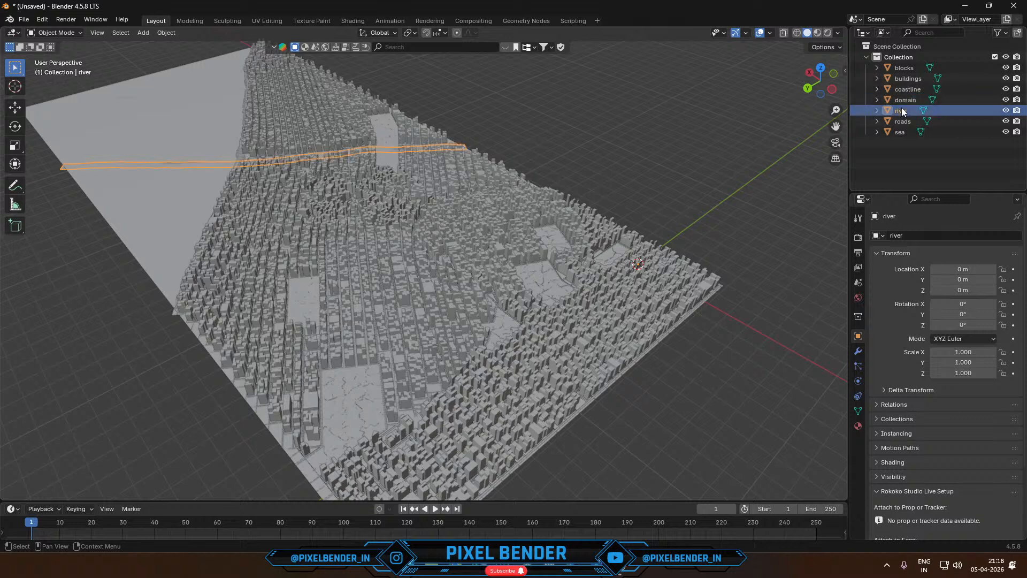
- Show the scene in Material Preview and add a new material to the sea object
{"action": "left_click", "coordinate": [905, 134]}
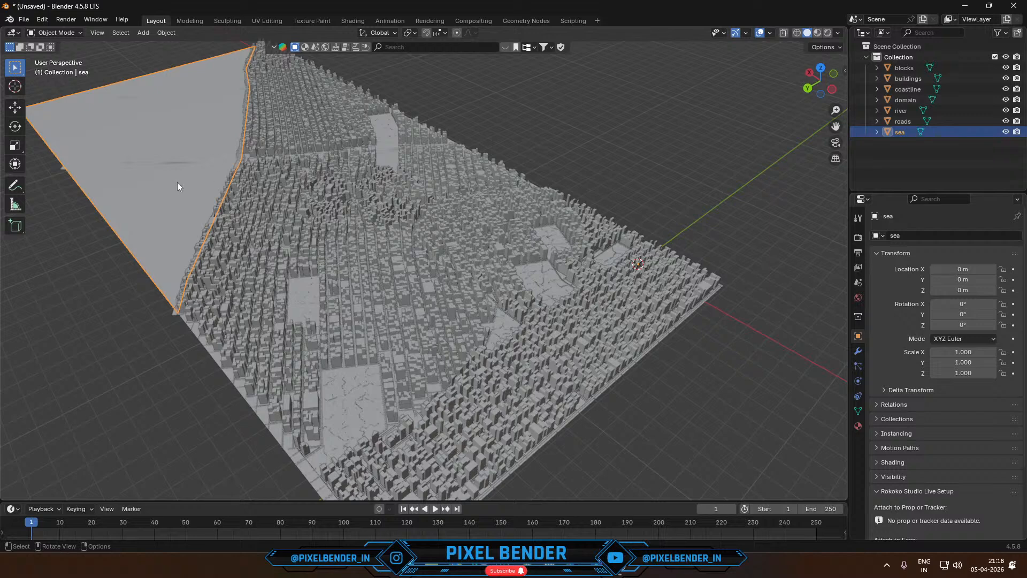
{"action": "left_click", "coordinate": [818, 32]}
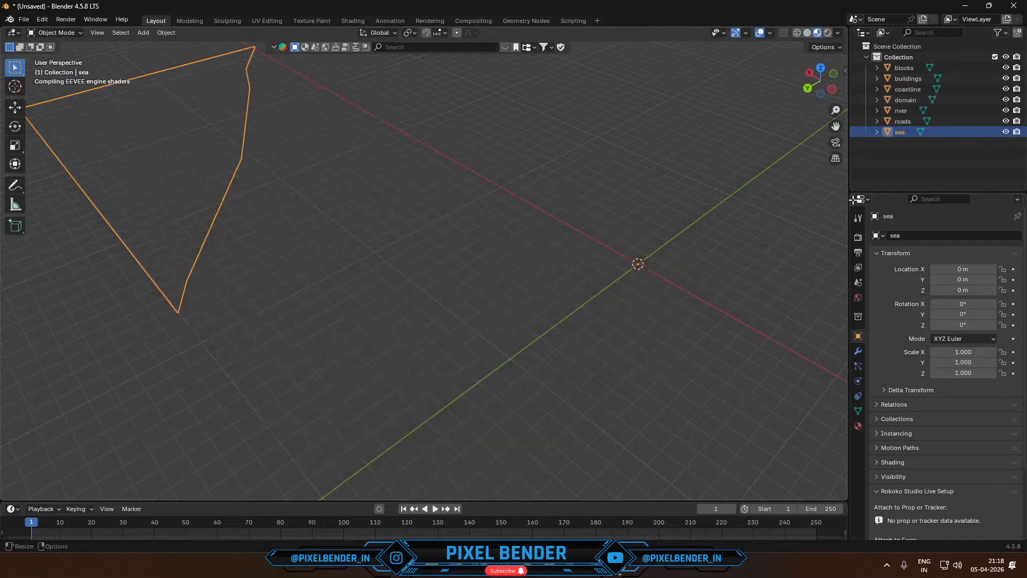
{"action": "left_click", "coordinate": [858, 426]}
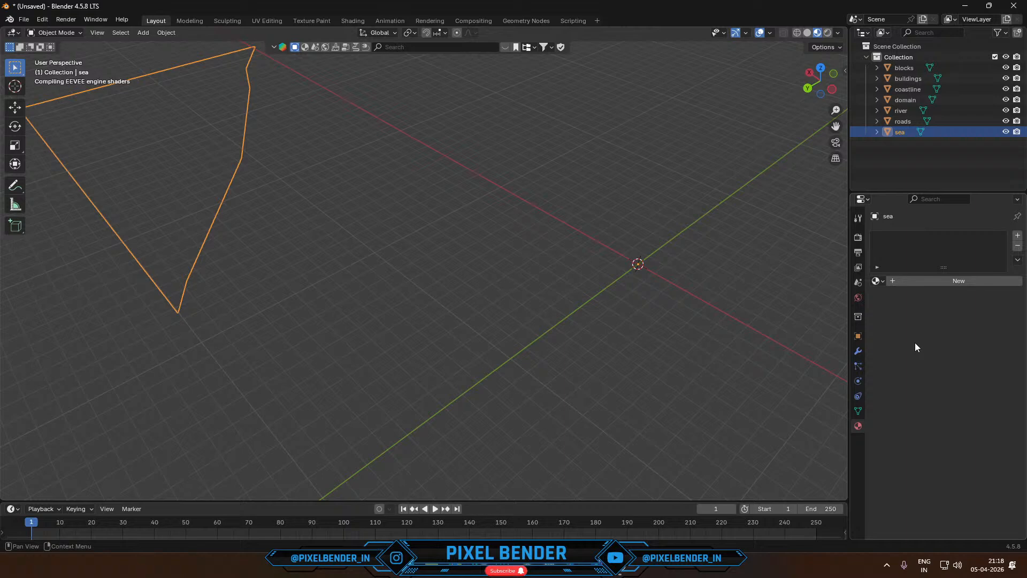
{"action": "left_click", "coordinate": [911, 280]}
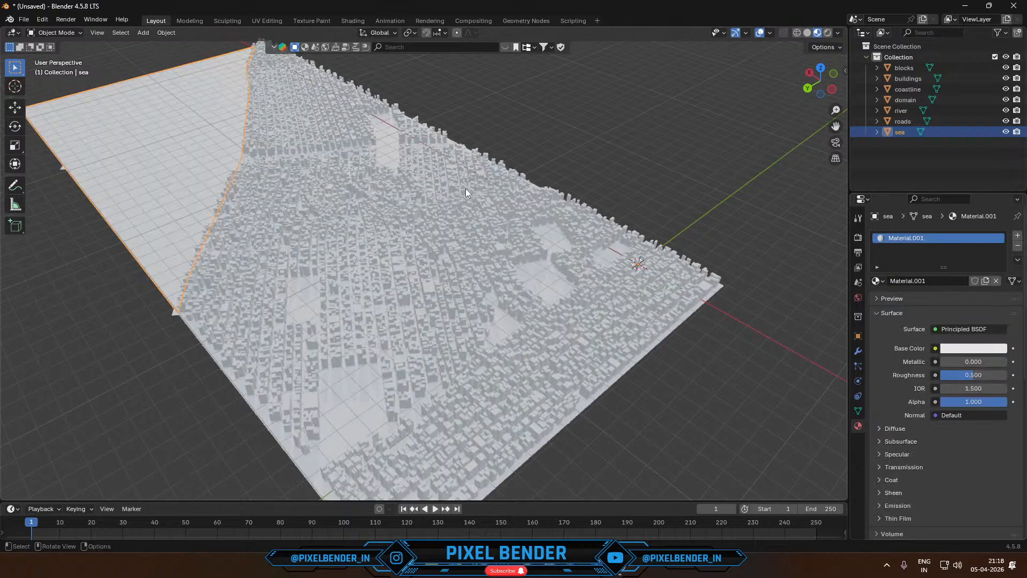
- Give the sea's material a bright blue base color and rename the material Water
{"action": "left_click", "coordinate": [972, 348]}
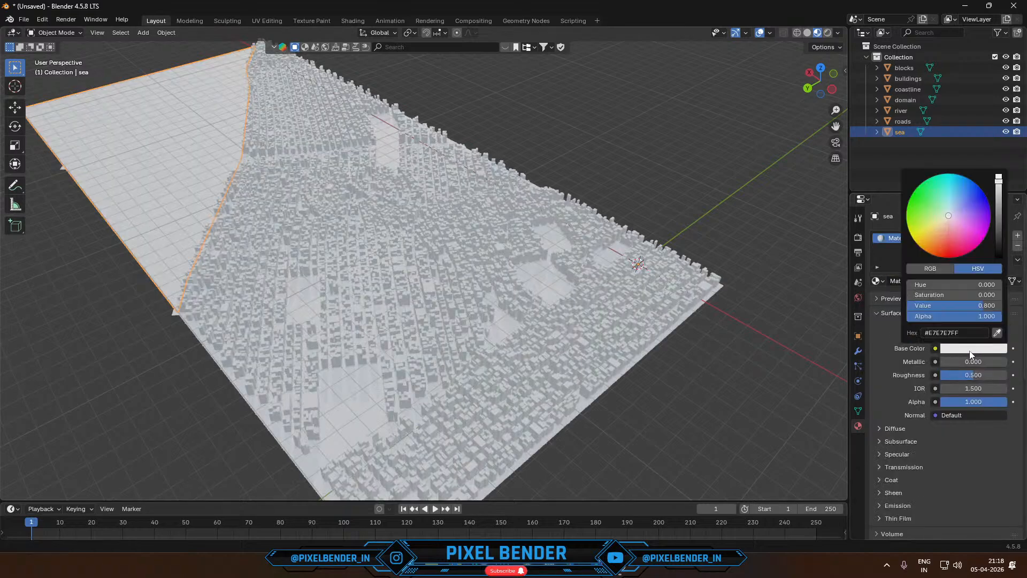
{"action": "left_click_drag", "start_coordinate": [944, 205], "coordinate": [954, 204]}
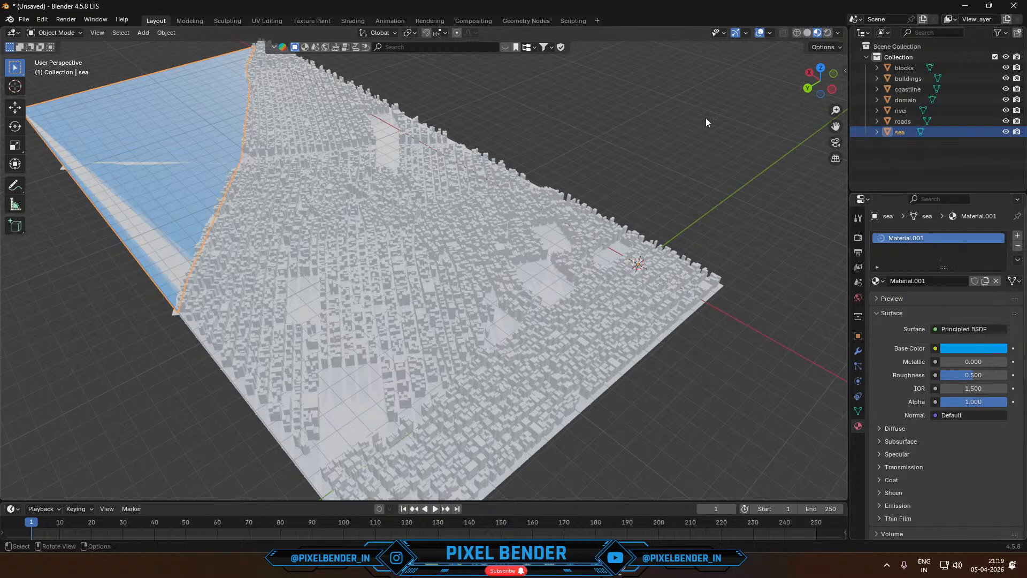
{"action": "left_click", "coordinate": [907, 282]}
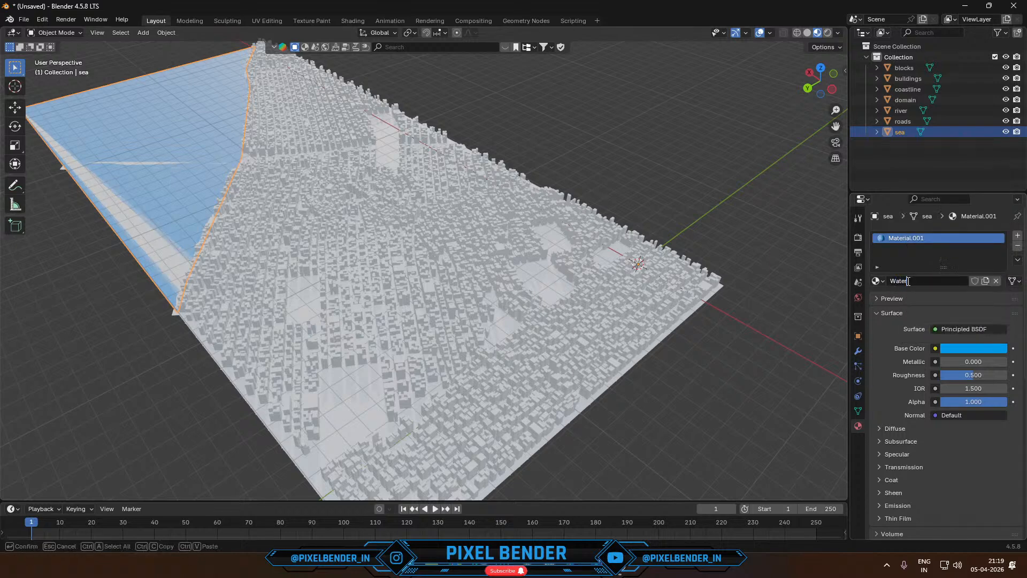
{"action": "key", "text": "Return"}
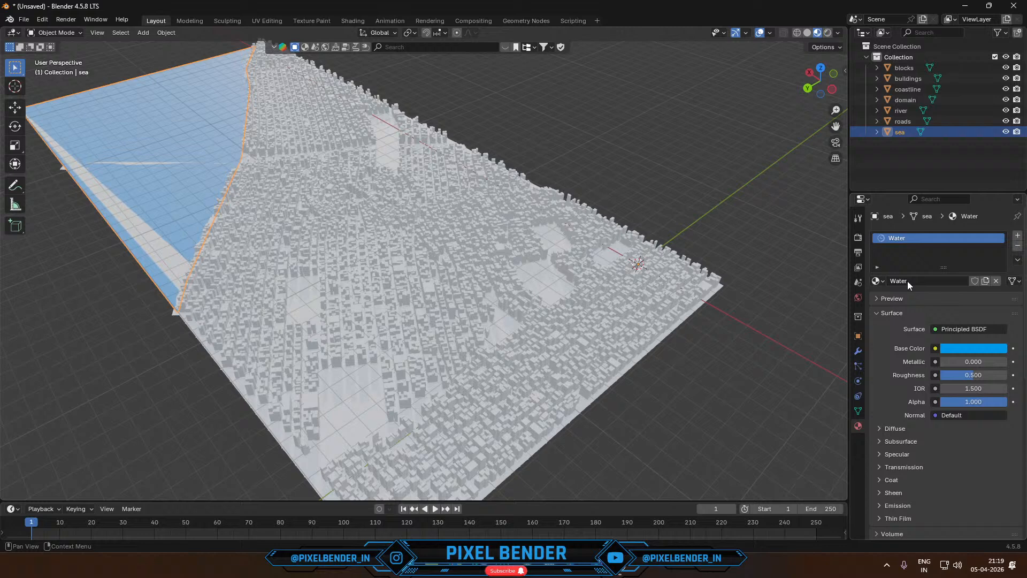
- Assign the existing Water material to the river object
{"action": "left_click", "coordinate": [908, 111]}
{"action": "left_click", "coordinate": [879, 281]}
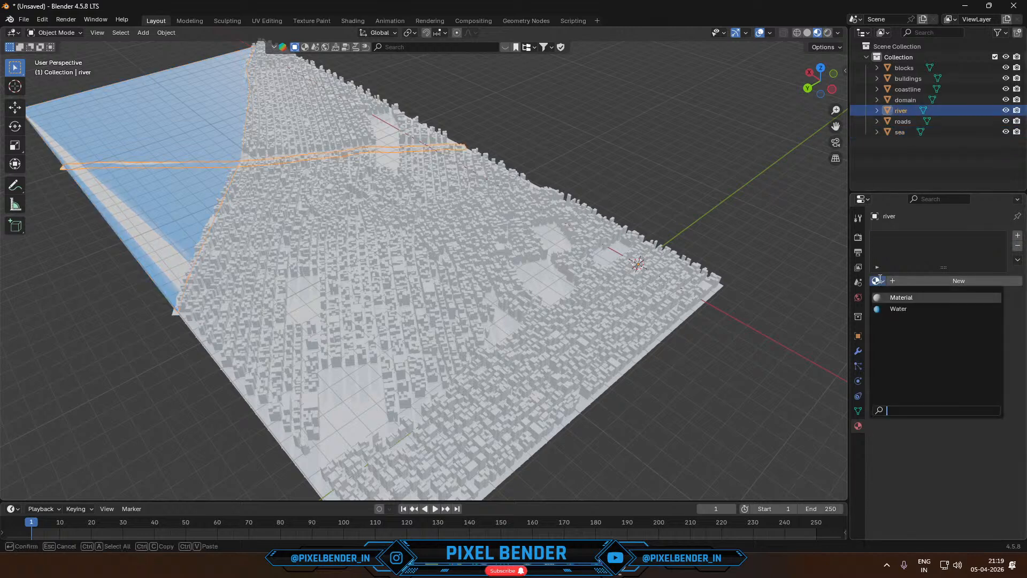
{"action": "left_click", "coordinate": [891, 297]}
{"action": "middle_click_drag", "start_coordinate": [687, 275], "coordinate": [520, 251]}
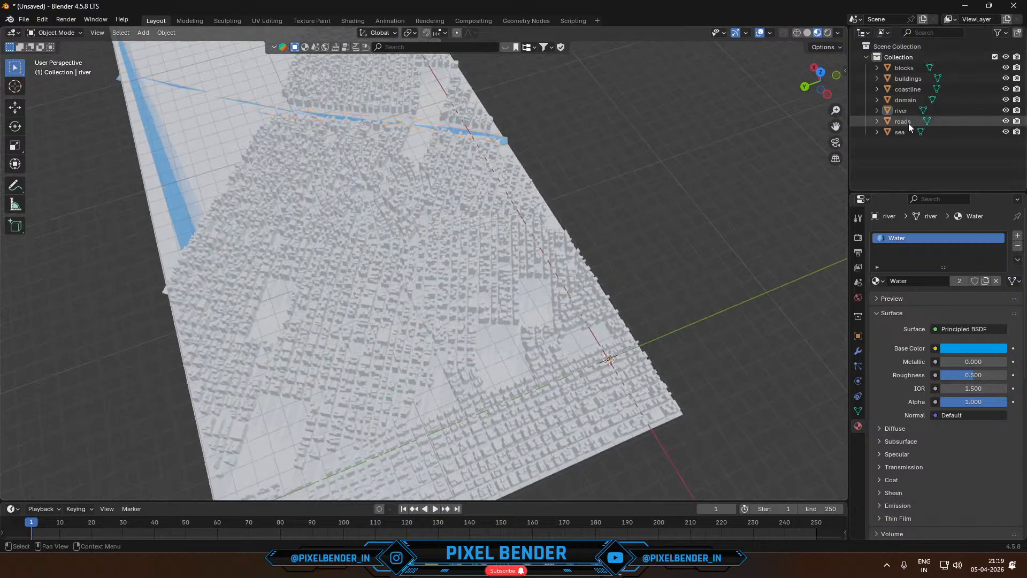
- Hide the buildings object and select the blocks to examine the street layout underneath
{"action": "left_click", "coordinate": [907, 66]}
{"action": "left_click", "coordinate": [907, 79]}
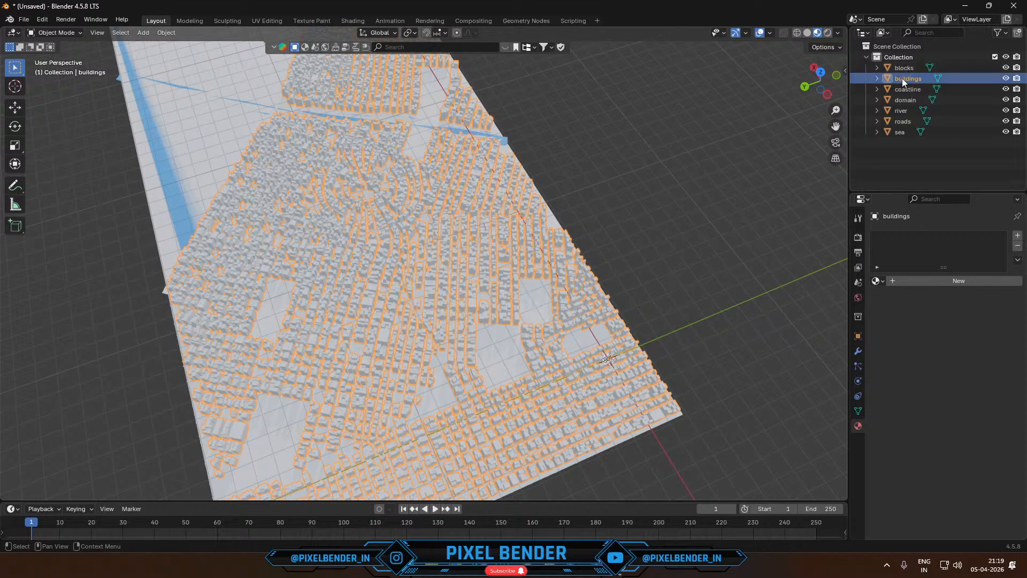
{"action": "left_click", "coordinate": [1006, 78]}
{"action": "scroll", "coordinate": [740, 122], "scroll_direction": "up", "scroll_amount": 3}
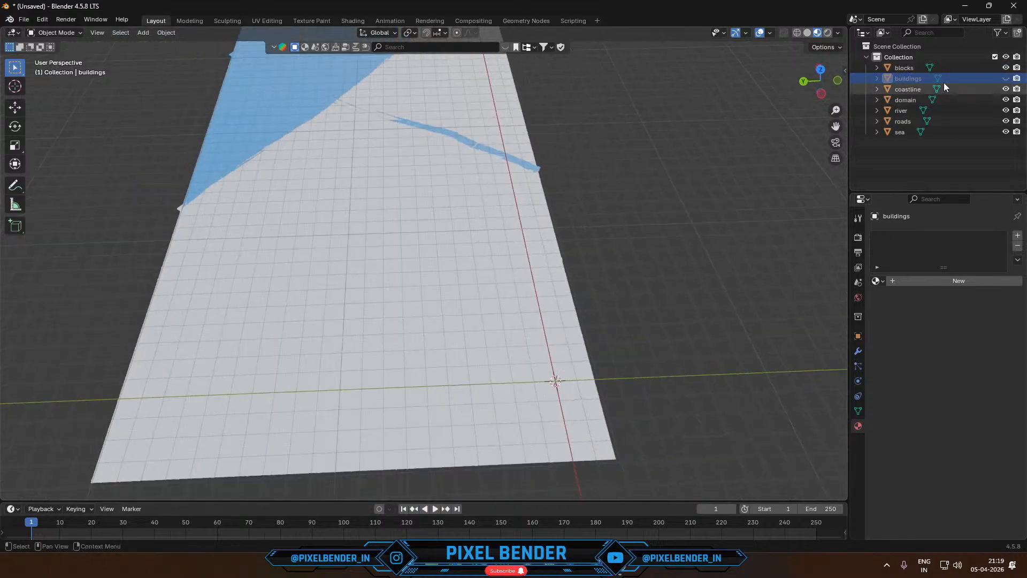
{"action": "left_click", "coordinate": [908, 70]}
{"action": "middle_click_drag", "start_coordinate": [676, 137], "coordinate": [434, 181]}
{"action": "scroll", "coordinate": [486, 214], "scroll_direction": "up", "scroll_amount": 5}
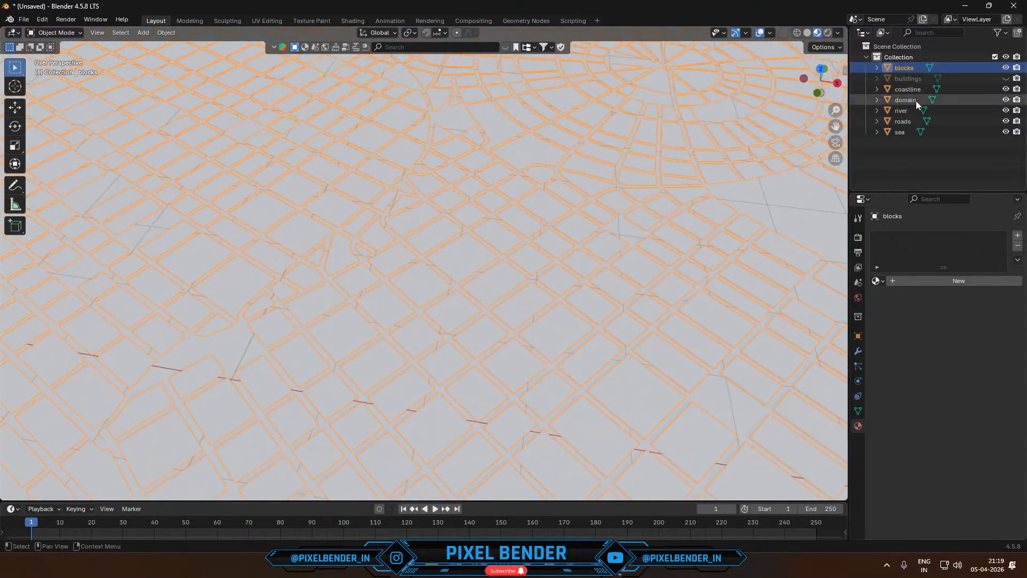
- Extrude the entire roads mesh slightly upward along its normals to give the streets thickness
{"action": "left_click", "coordinate": [903, 122]}
{"action": "middle_click_drag", "start_coordinate": [808, 136], "coordinate": [370, 199]}
{"action": "key", "text": "Tab"}
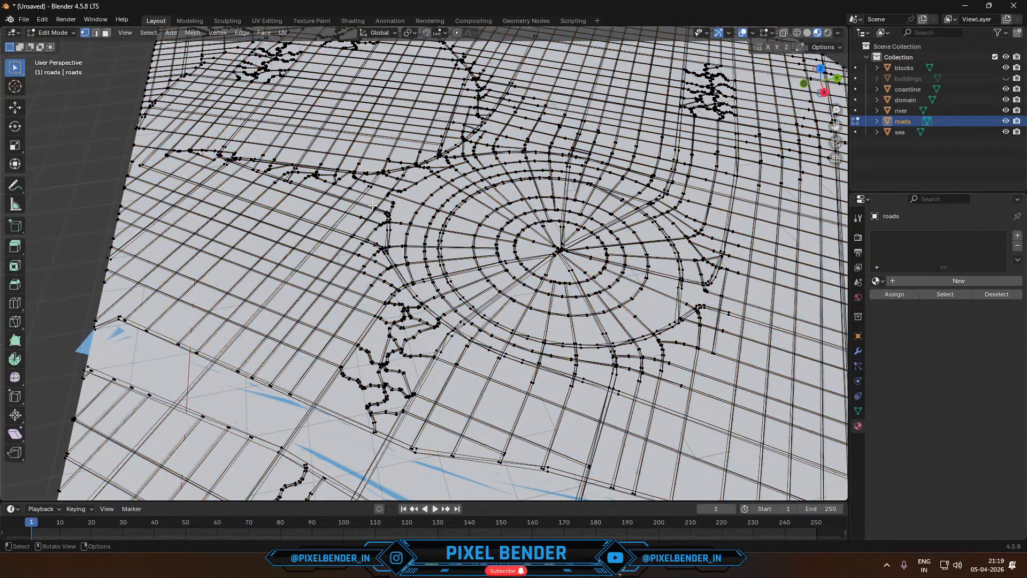
{"action": "key", "text": "a"}
{"action": "key", "text": "e"}
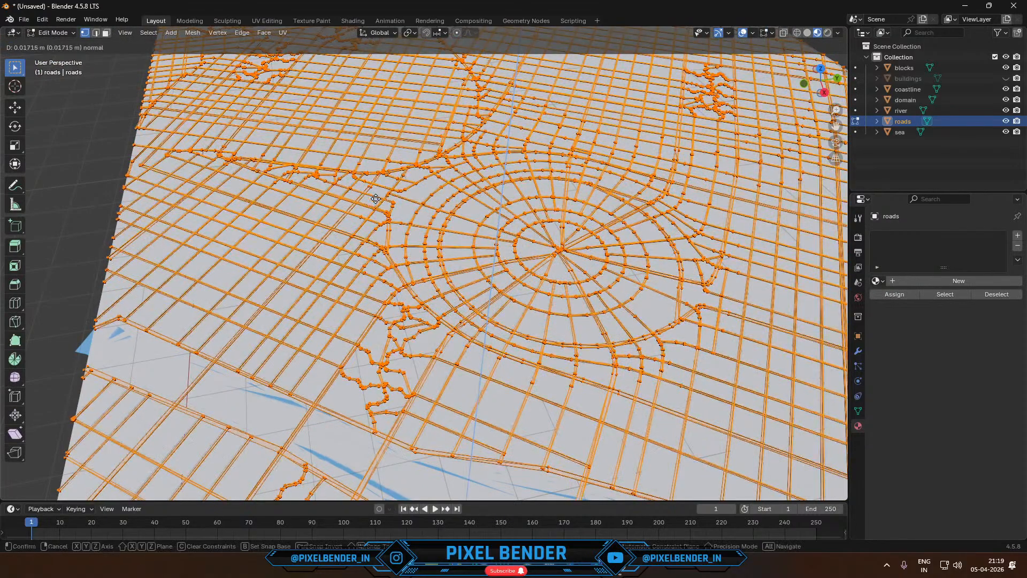
{"action": "left_click", "coordinate": [386, 182]}
{"action": "key", "text": "Tab"}
{"action": "middle_click_drag", "start_coordinate": [387, 182], "coordinate": [297, 150]}
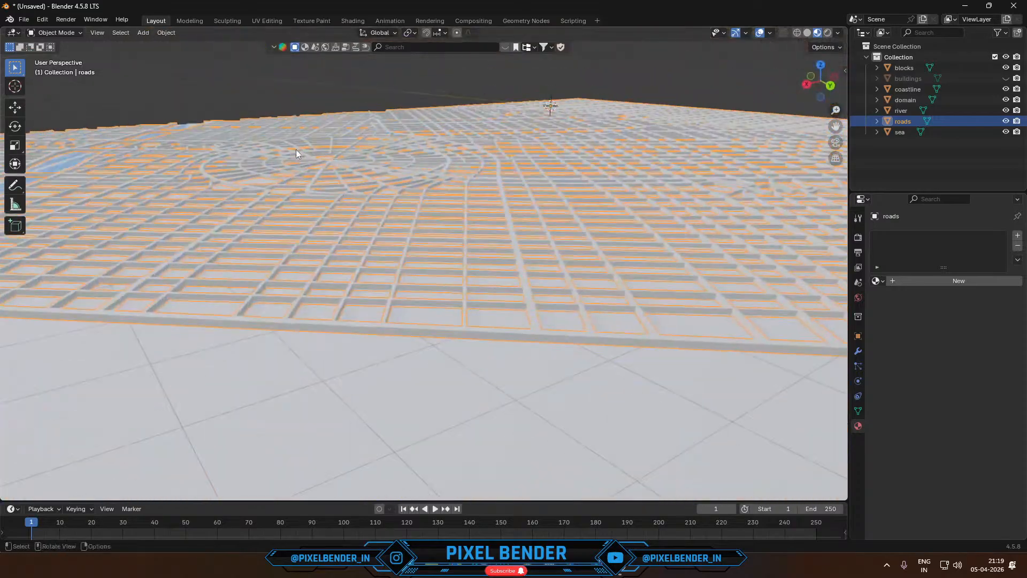
- Display the scene in Solid shading, unhide the buildings and deselect the roads to view the whole city
{"action": "left_click", "coordinate": [808, 33]}
{"action": "mouse_move", "coordinate": [669, 107]}
{"action": "middle_mouse_down"}
{"action": "mouse_move", "coordinate": [567, 152]}
{"action": "mouse_move", "coordinate": [431, 188]}
{"action": "mouse_move", "coordinate": [331, 172]}
{"action": "mouse_move", "coordinate": [330, 154]}
{"action": "middle_mouse_up"}
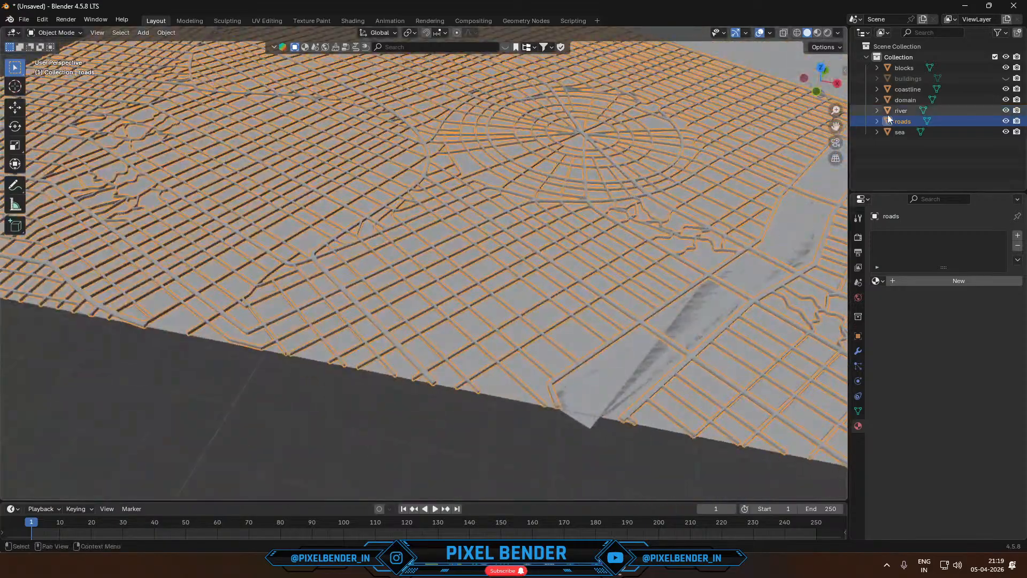
{"action": "left_click", "coordinate": [1008, 79]}
{"action": "scroll", "coordinate": [688, 151], "scroll_direction": "down", "scroll_amount": 4}
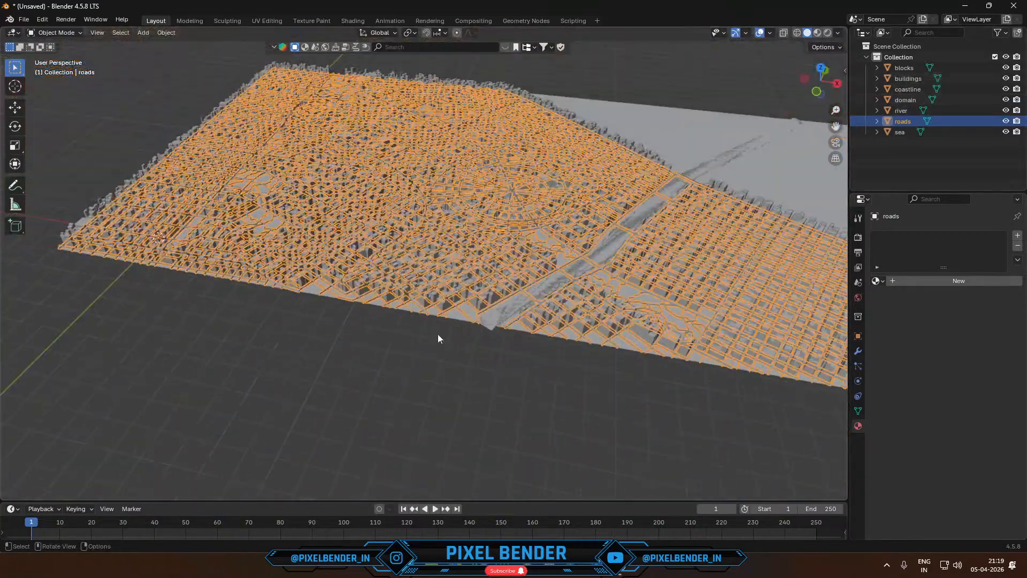
{"action": "left_click", "coordinate": [438, 335]}
{"action": "middle_click_drag", "start_coordinate": [666, 185], "coordinate": [341, 255]}
{"action": "scroll", "coordinate": [499, 188], "scroll_direction": "up", "scroll_amount": 3}
- Switch to the Skyline_1 Blender file, reveal all hidden objects and hide the large Fog volume again
{"action": "mouse_move", "coordinate": [526, 565]}
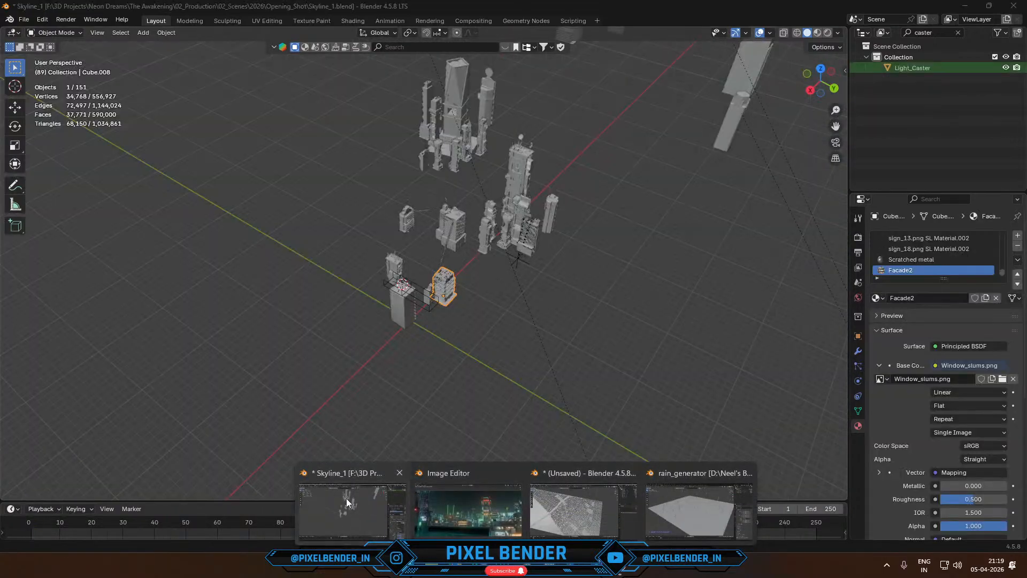
{"action": "left_click", "coordinate": [347, 502]}
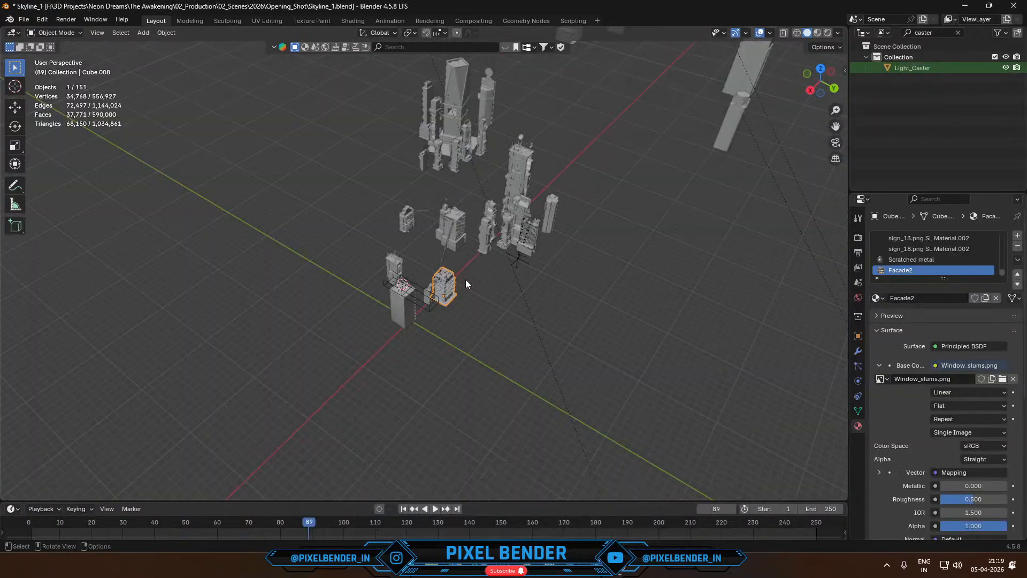
{"action": "key", "text": "alt+h"}
{"action": "scroll", "coordinate": [465, 280], "scroll_direction": "down", "scroll_amount": 6}
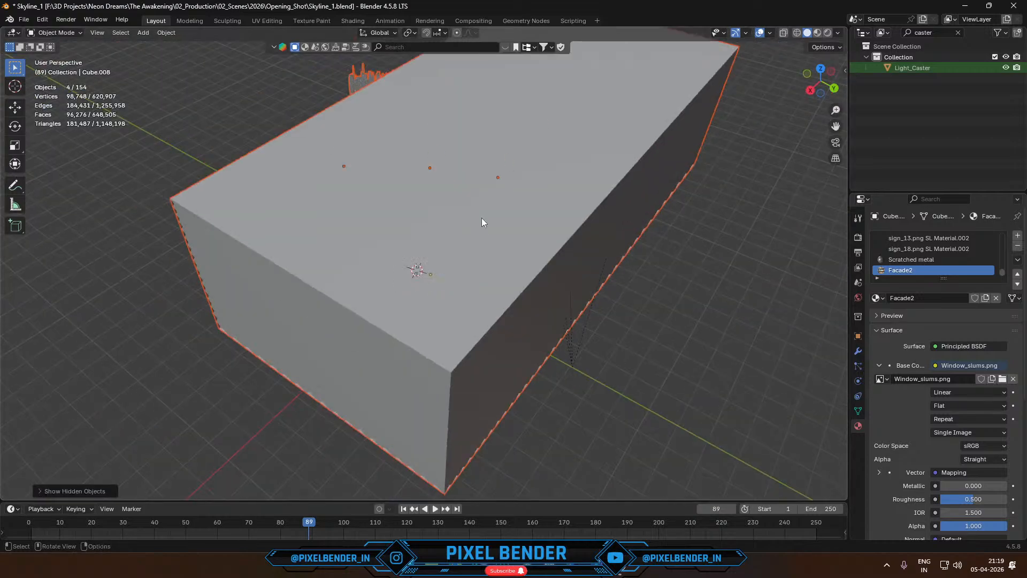
{"action": "left_click", "coordinate": [482, 218]}
{"action": "key", "text": "h"}
- Examine the two background building meshes in the skyline from above and through the camera
{"action": "middle_click_drag", "start_coordinate": [482, 217], "coordinate": [426, 249]}
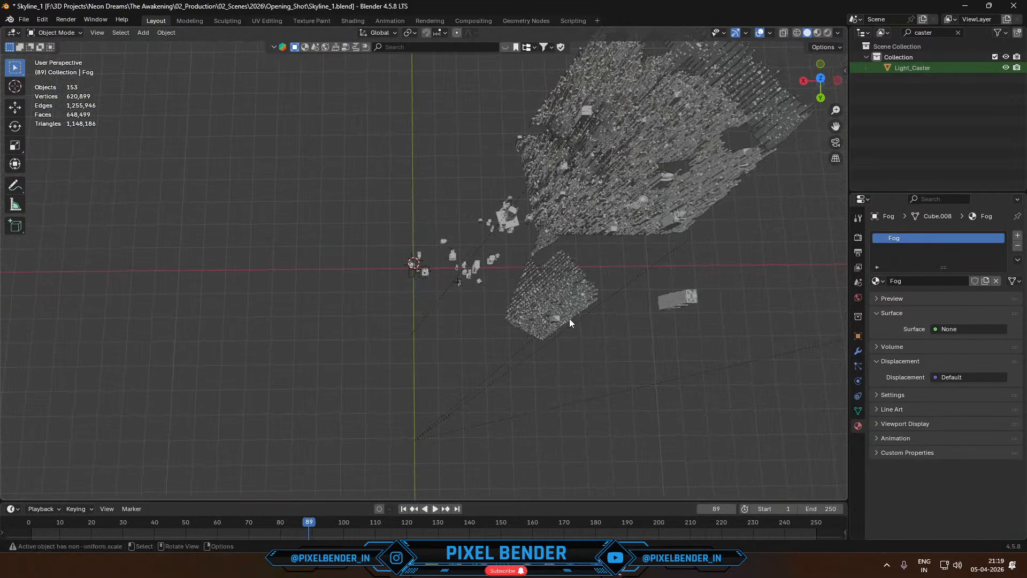
{"action": "left_click", "coordinate": [576, 248]}
{"action": "left_click", "coordinate": [599, 209]}
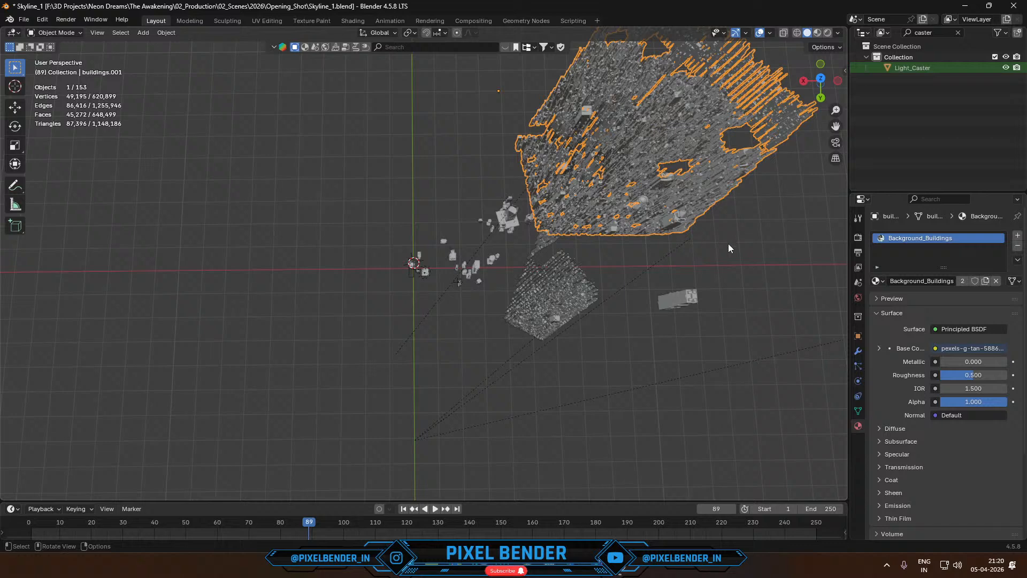
{"action": "middle_click_drag", "start_coordinate": [729, 247], "coordinate": [729, 197]}
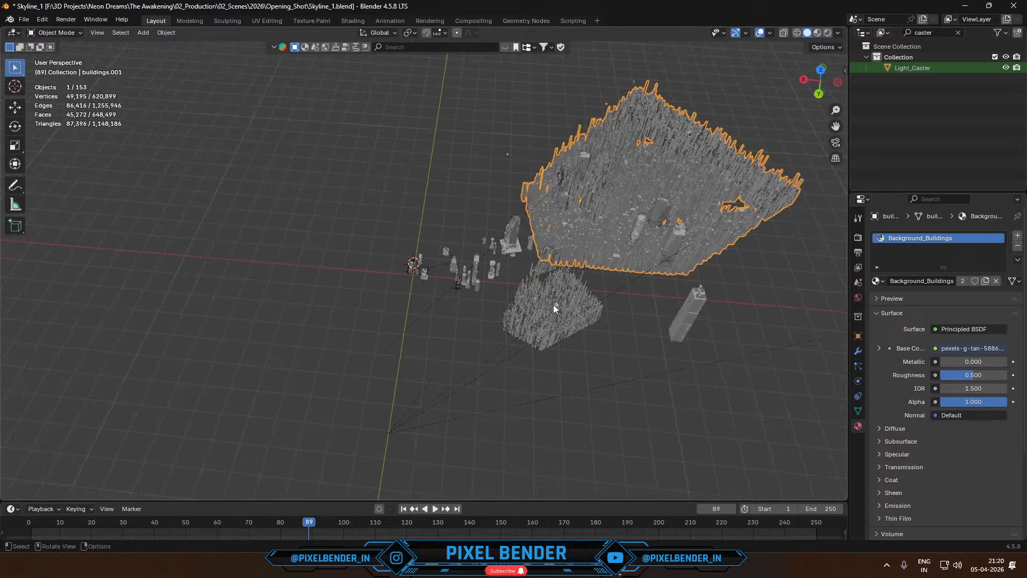
{"action": "key", "text": "KP_0"}
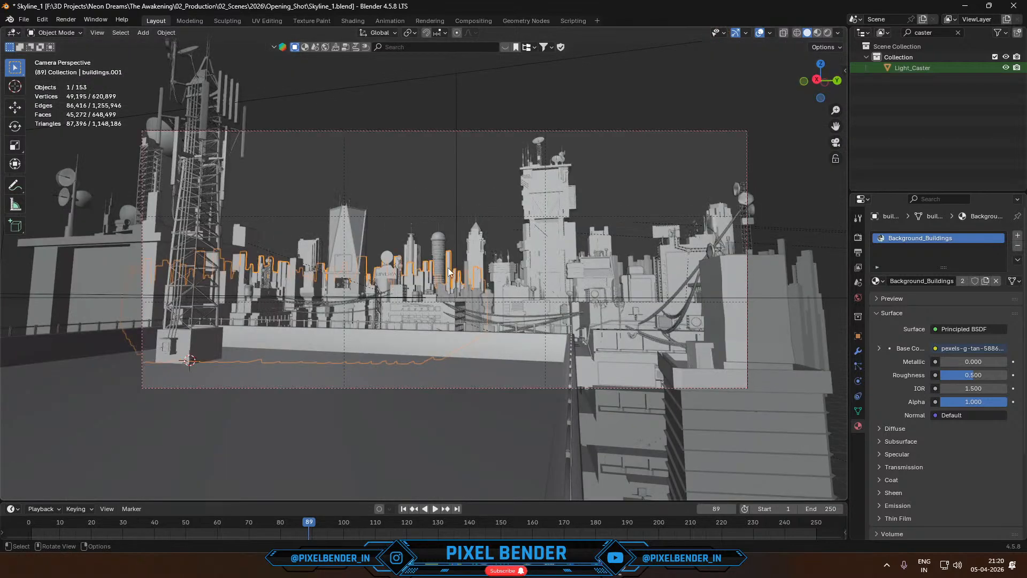
{"action": "left_click", "coordinate": [640, 258]}
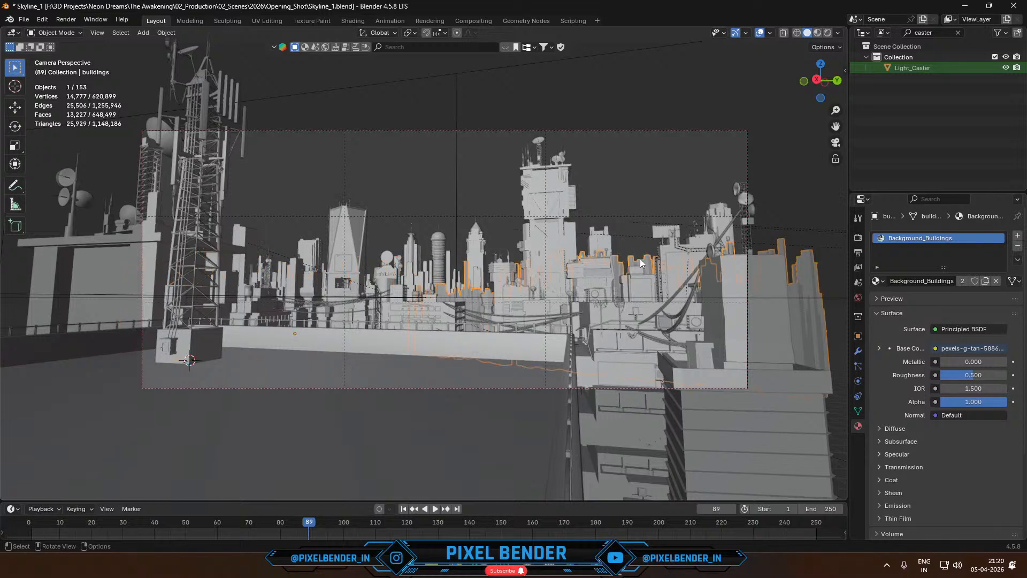
{"action": "left_click", "coordinate": [656, 199]}
- Return to the unsaved city scene and edit the buildings mesh in top view with face selection
{"action": "key", "text": "alt+Tab"}
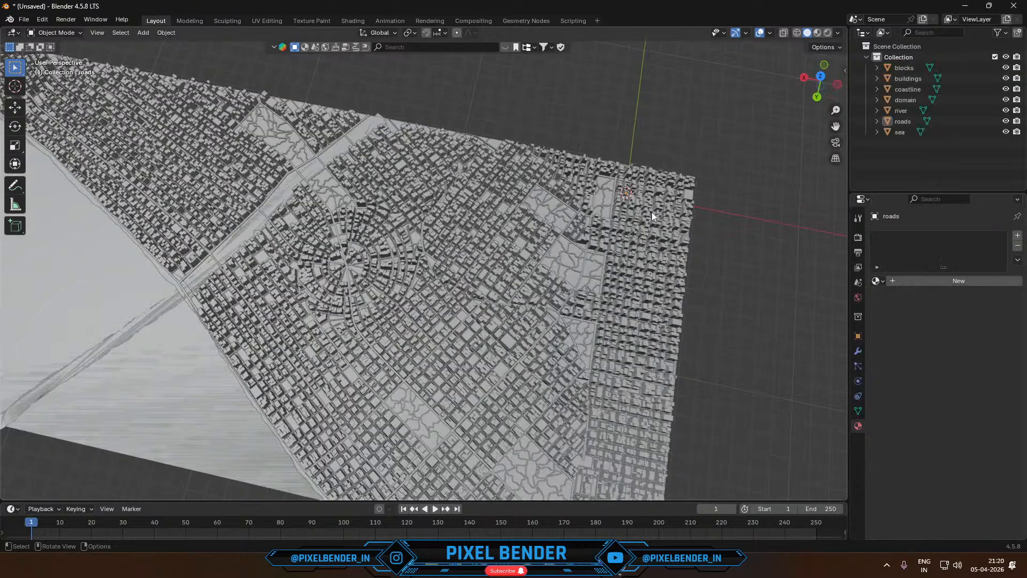
{"action": "middle_click_drag", "start_coordinate": [652, 212], "coordinate": [431, 233]}
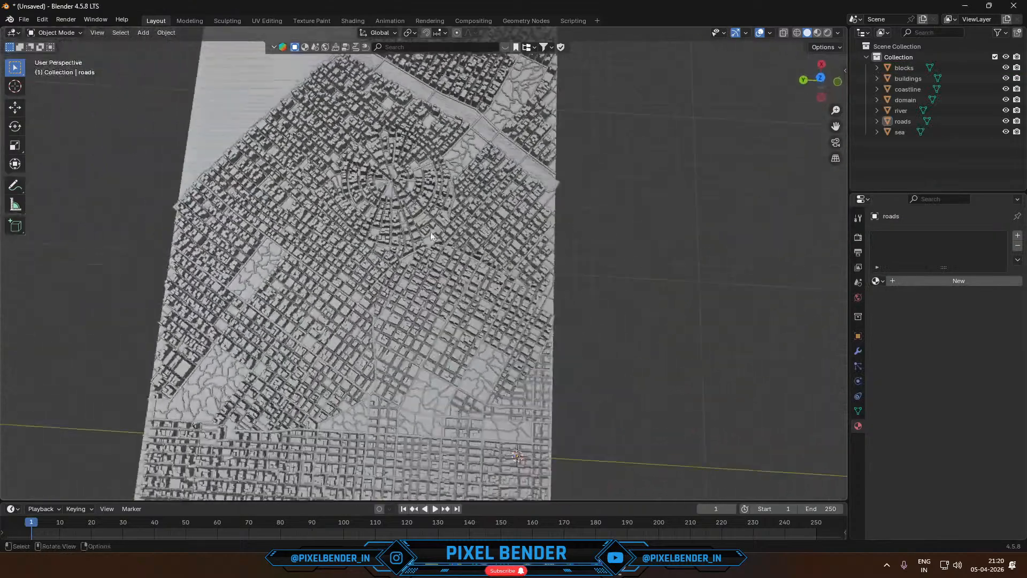
{"action": "left_click", "coordinate": [332, 249]}
{"action": "key", "text": "Tab"}
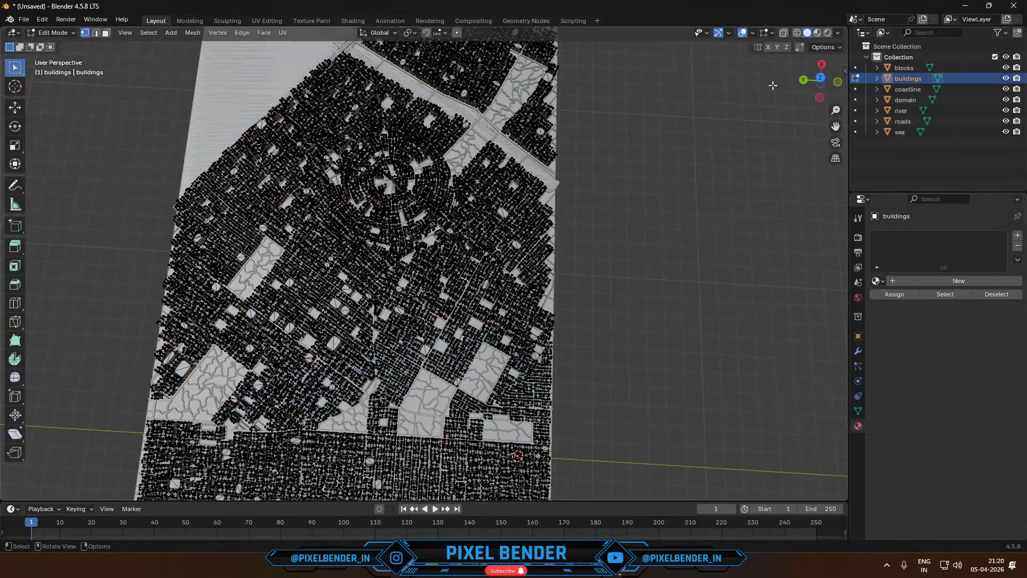
{"action": "left_click", "coordinate": [822, 79]}
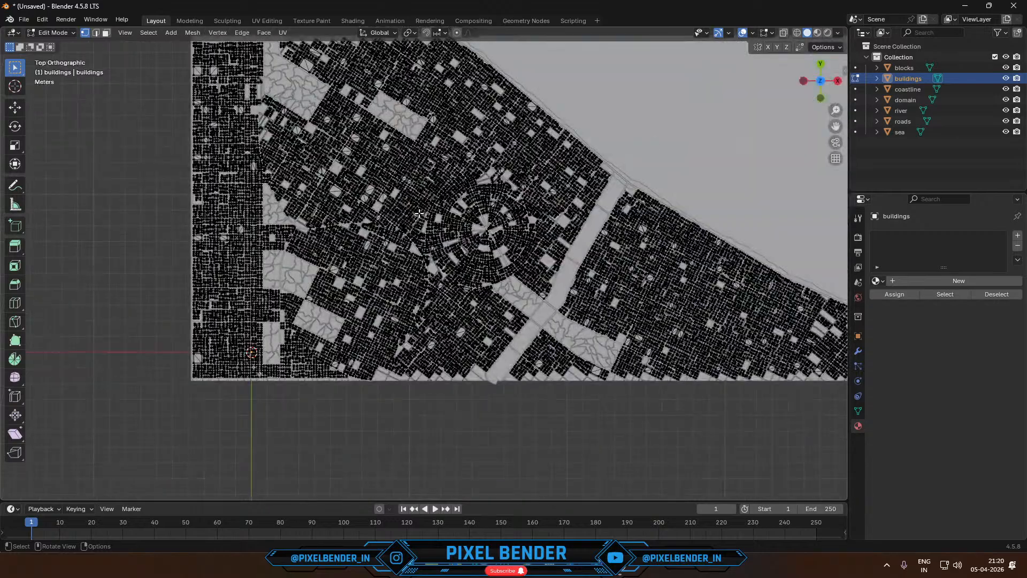
{"action": "key", "text": "3"}
- Select all faces of the buildings mesh and convert the triangles to quads
{"action": "scroll", "coordinate": [312, 241], "scroll_direction": "up", "scroll_amount": 8}
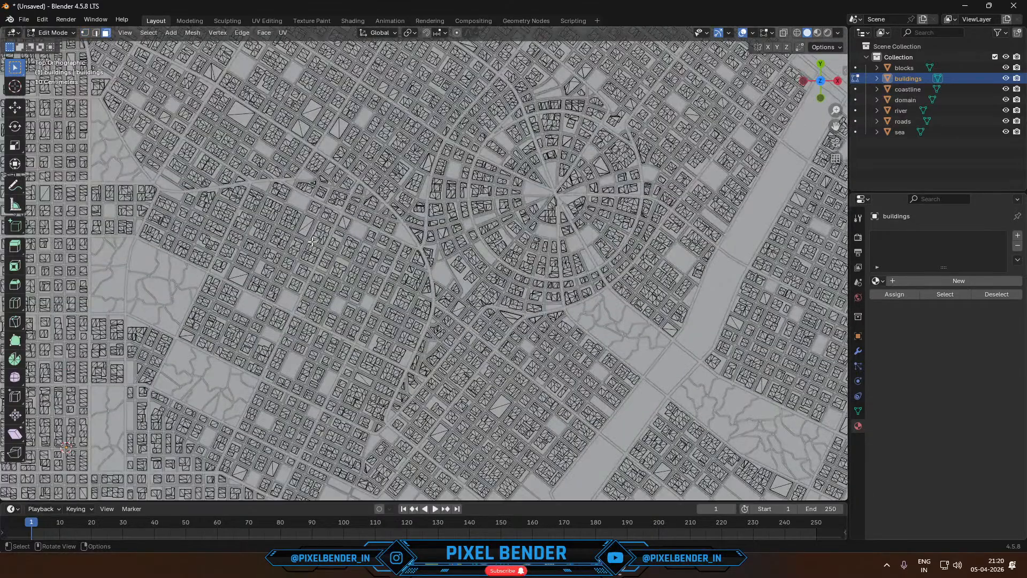
{"action": "key", "text": "a"}
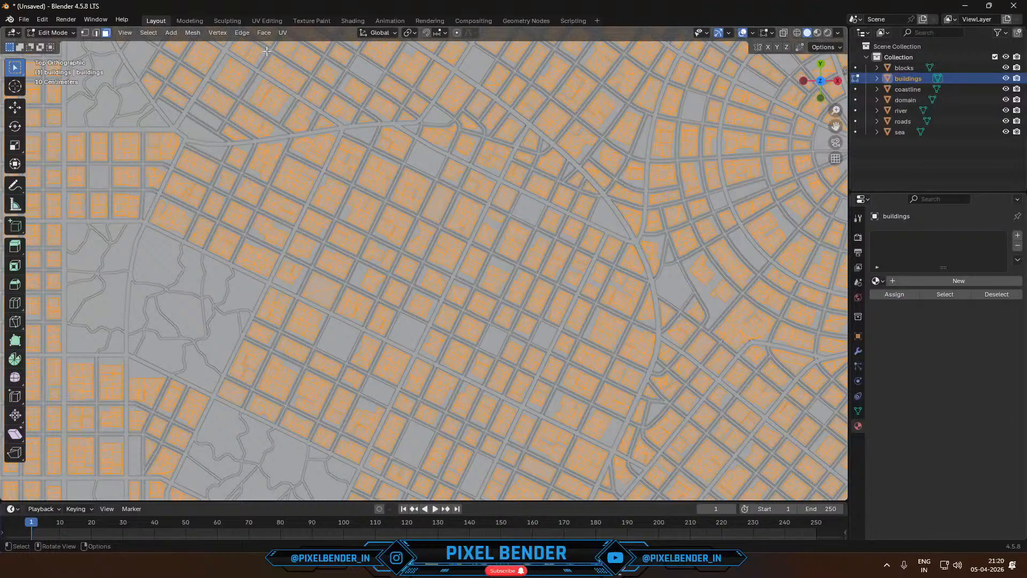
{"action": "left_click", "coordinate": [264, 32]}
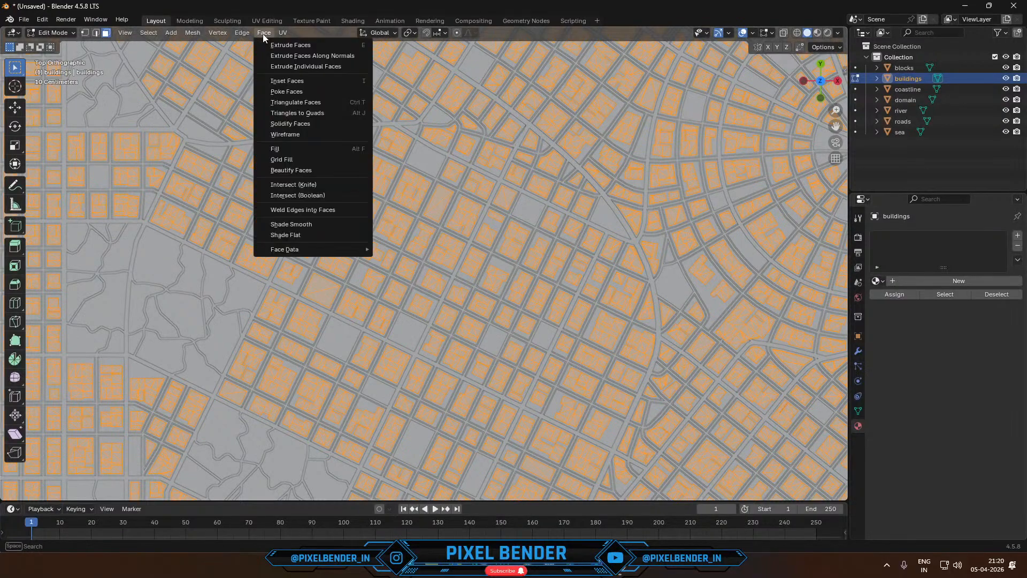
{"action": "left_click", "coordinate": [282, 113]}
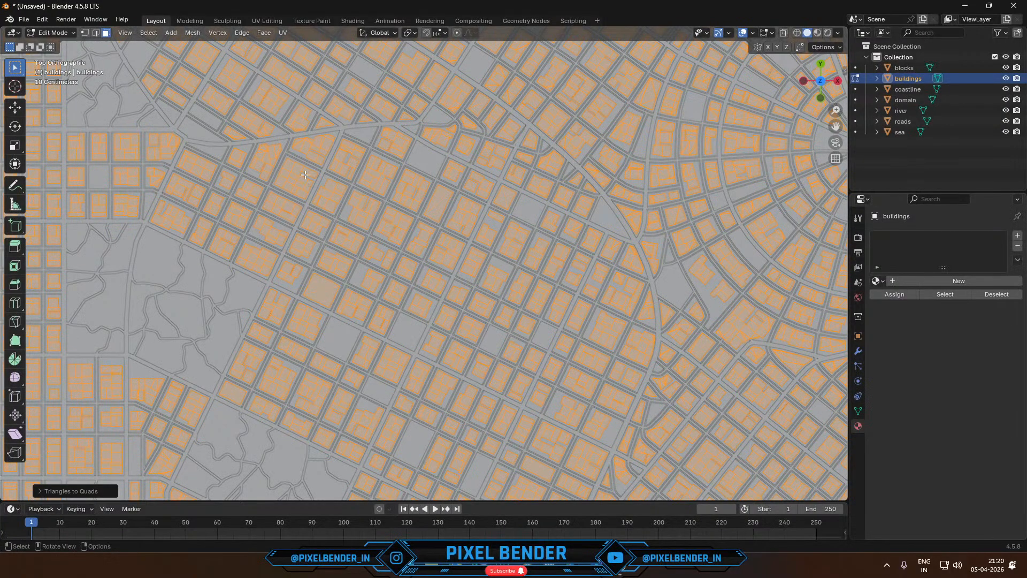
{"action": "scroll", "coordinate": [305, 174], "scroll_direction": "up", "scroll_amount": 3}
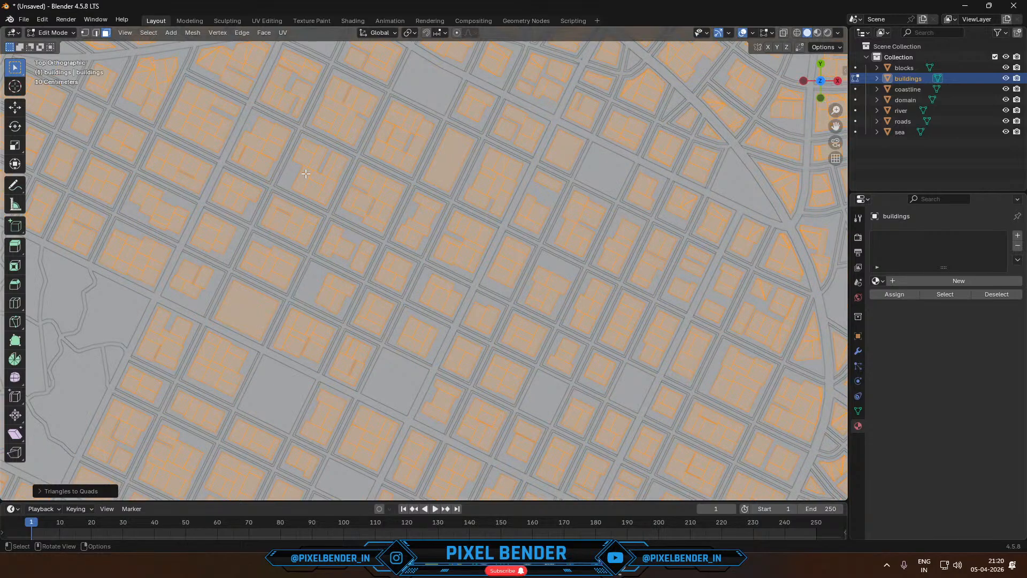
- Select a single large roof face in the buildings mesh and try to grow the selection from it
{"action": "left_click", "coordinate": [262, 321]}
{"action": "scroll", "coordinate": [274, 284], "scroll_direction": "down", "scroll_amount": 5}
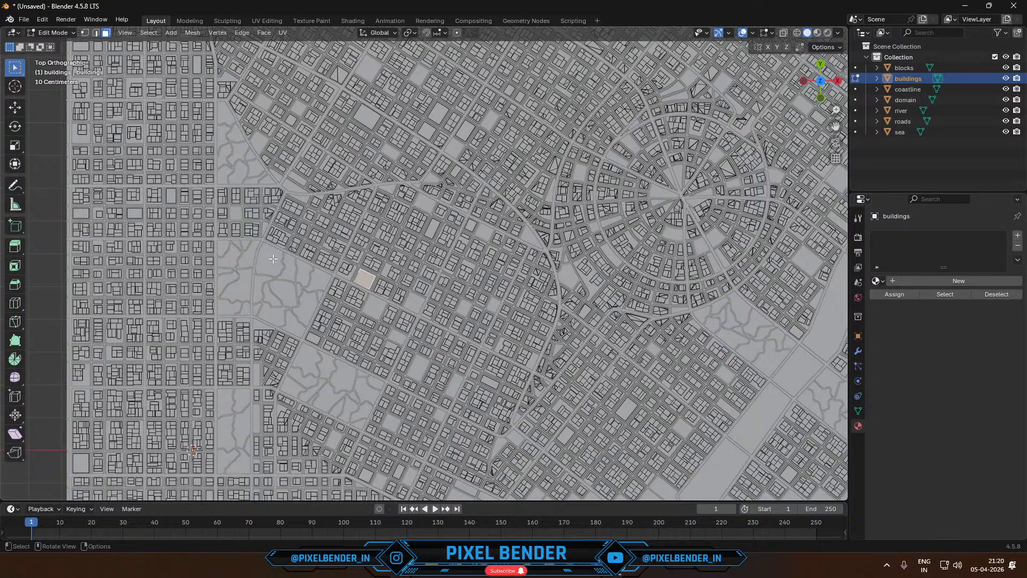
{"action": "scroll", "coordinate": [273, 259], "scroll_direction": "up", "scroll_amount": 1}
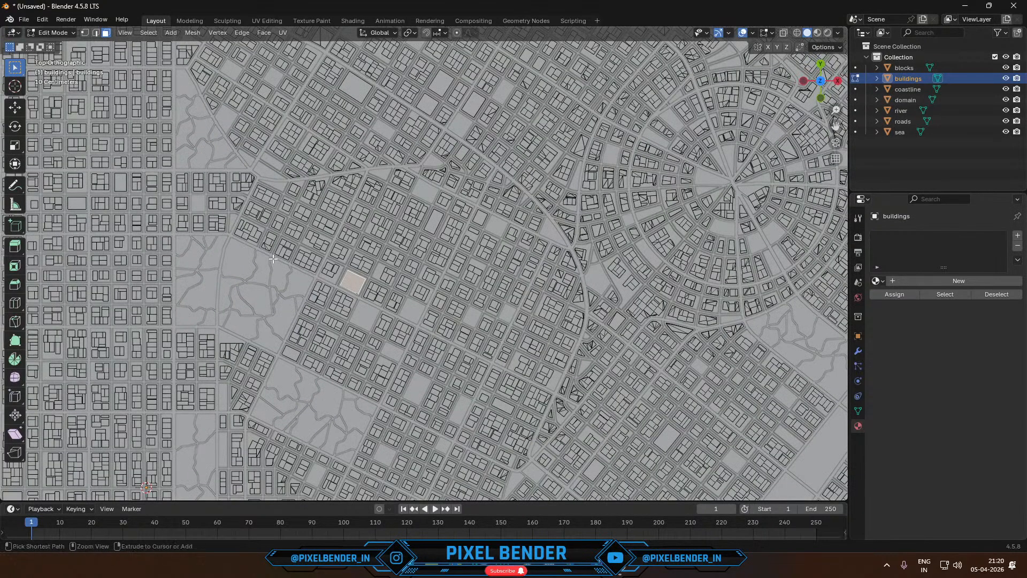
{"action": "key", "text": "ctrl+KP_Add"}
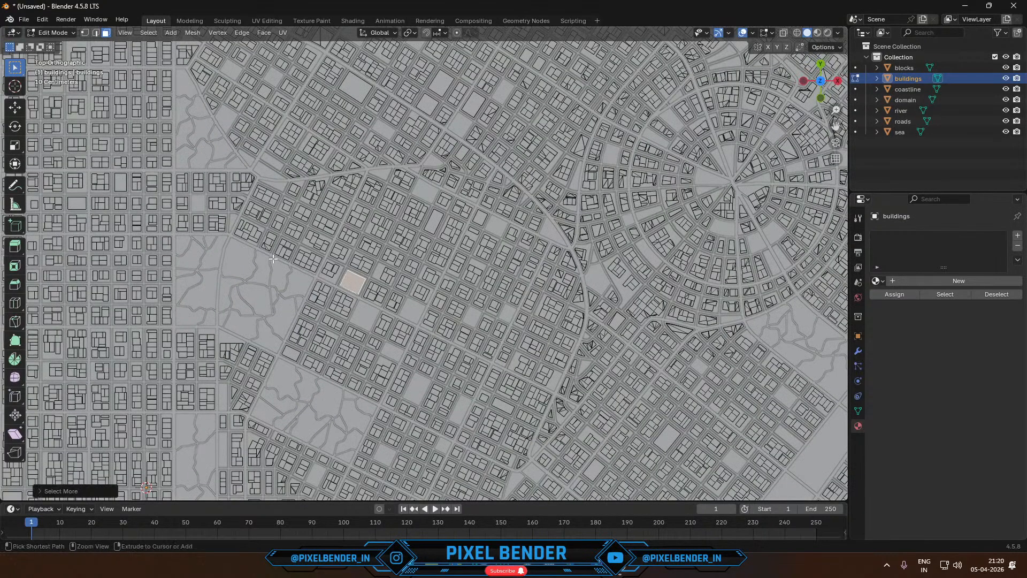
{"action": "left_click", "coordinate": [351, 282]}
- Randomly select faces of the buildings mesh and, in front view with X-ray, deselect the lower ones so only rooftops remain selected
{"action": "left_click", "coordinate": [148, 33]}
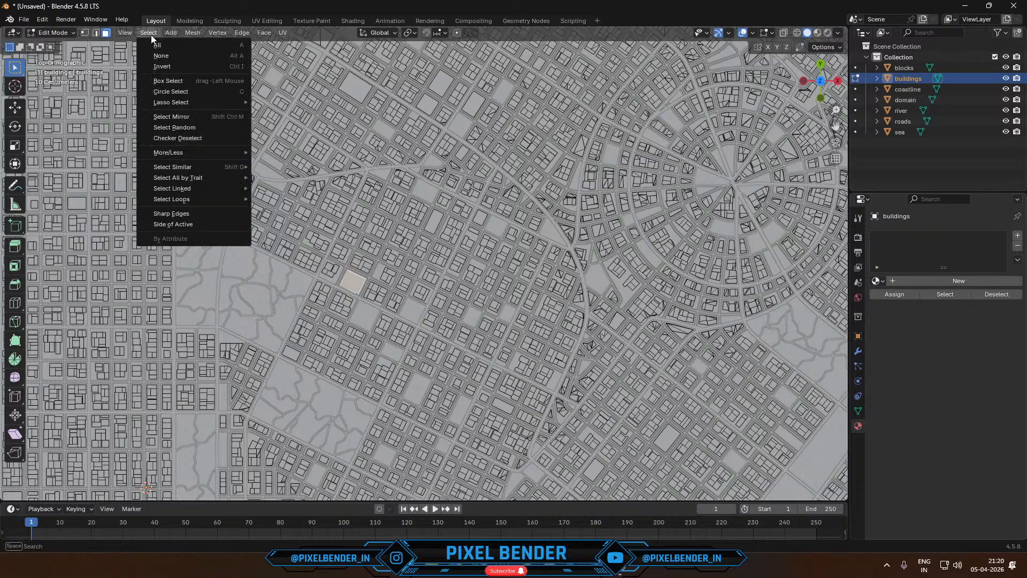
{"action": "left_click", "coordinate": [170, 128]}
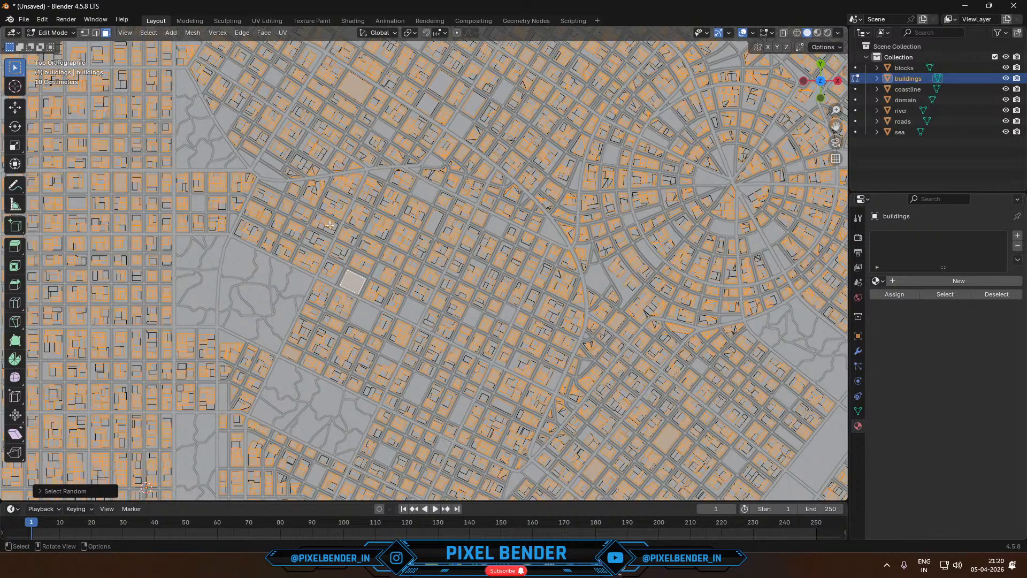
{"action": "scroll", "coordinate": [342, 232], "scroll_direction": "down", "scroll_amount": 5}
{"action": "left_click", "coordinate": [821, 98]}
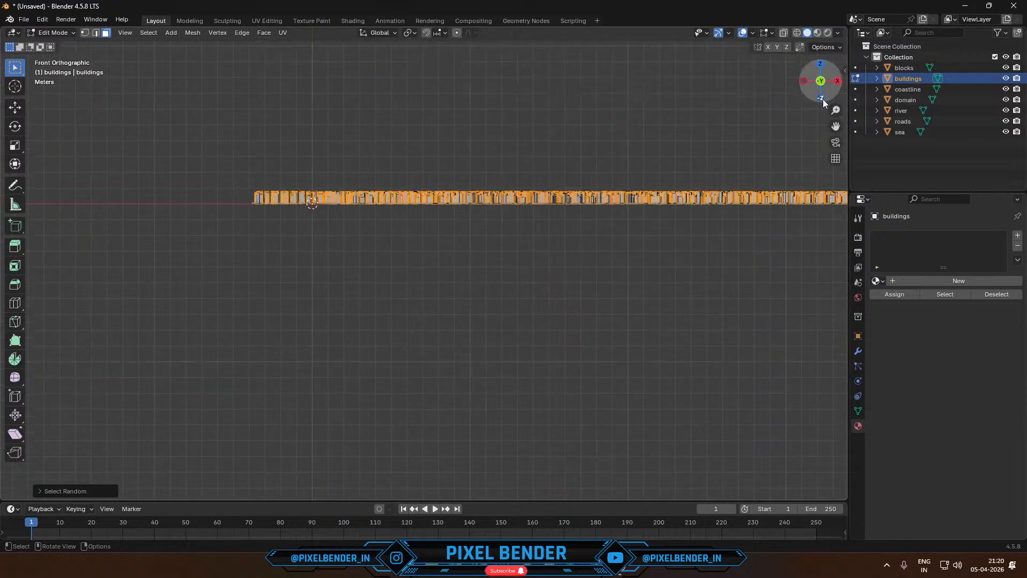
{"action": "middle_click_drag", "start_coordinate": [715, 217], "coordinate": [591, 293], "text": "shift"}
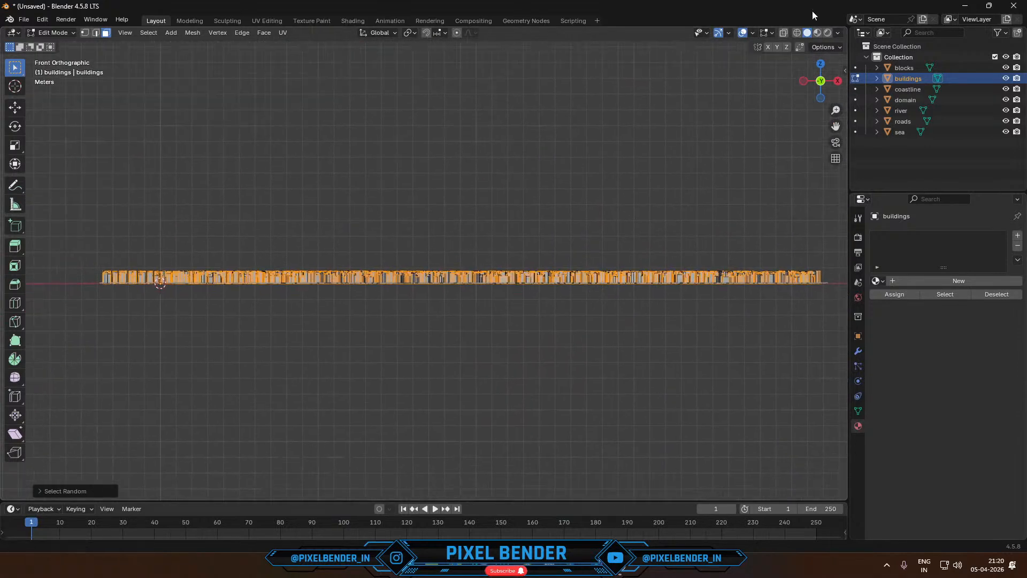
{"action": "left_click", "coordinate": [783, 34]}
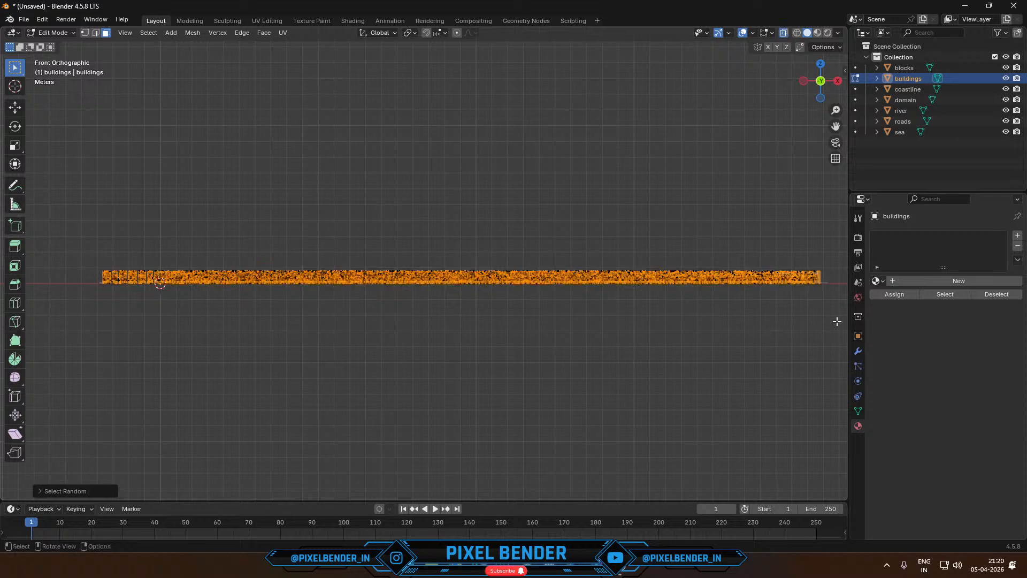
{"action": "left_click_drag", "start_coordinate": [839, 321], "coordinate": [16, 277]}
{"action": "middle_click_drag", "start_coordinate": [87, 277], "coordinate": [345, 177]}
{"action": "left_click", "coordinate": [786, 35]}
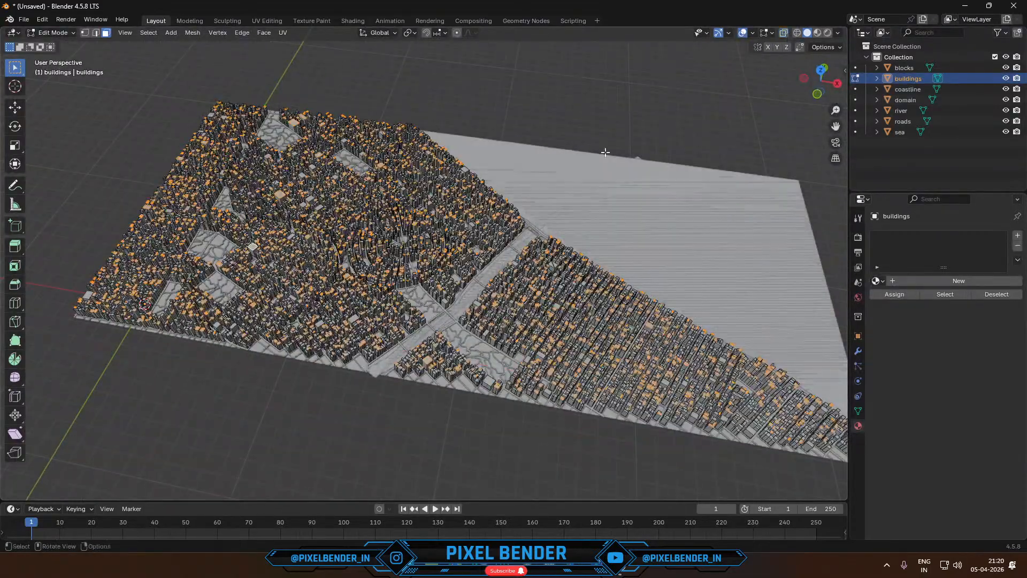
- Try stretching the selected rooftops strongly along the global Z axis, inspect the towers and undo the scaling
{"action": "scroll", "coordinate": [562, 300], "scroll_direction": "up", "scroll_amount": 4}
{"action": "middle_click_drag", "start_coordinate": [562, 302], "coordinate": [444, 257]}
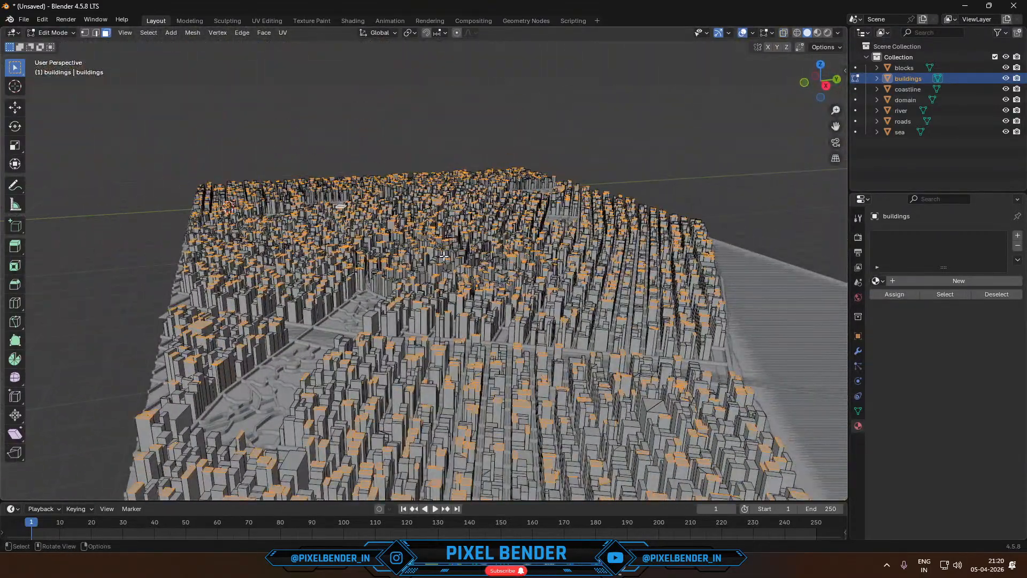
{"action": "key", "text": "s"}
{"action": "key", "text": "z"}
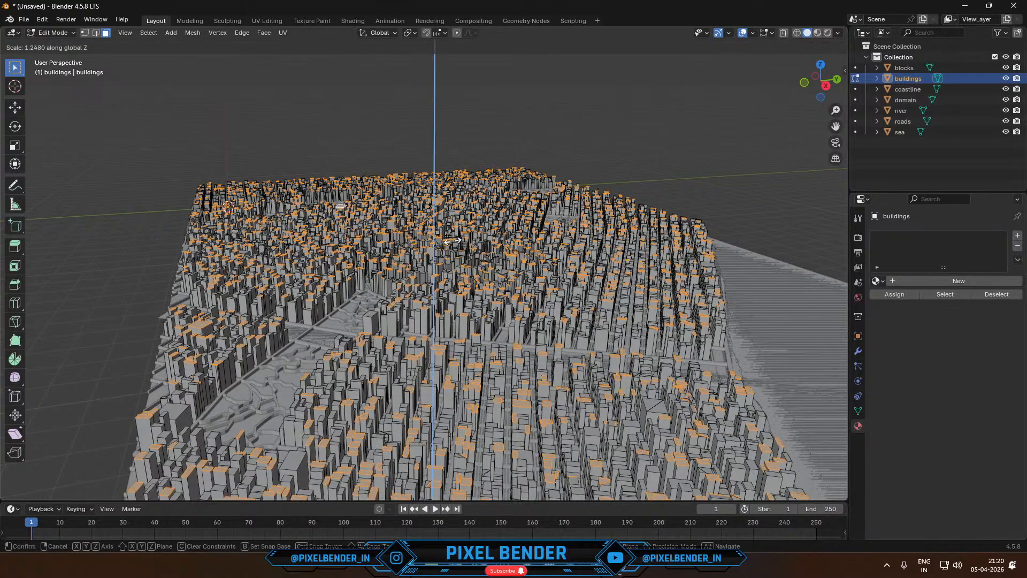
{"action": "left_click", "coordinate": [750, 69]}
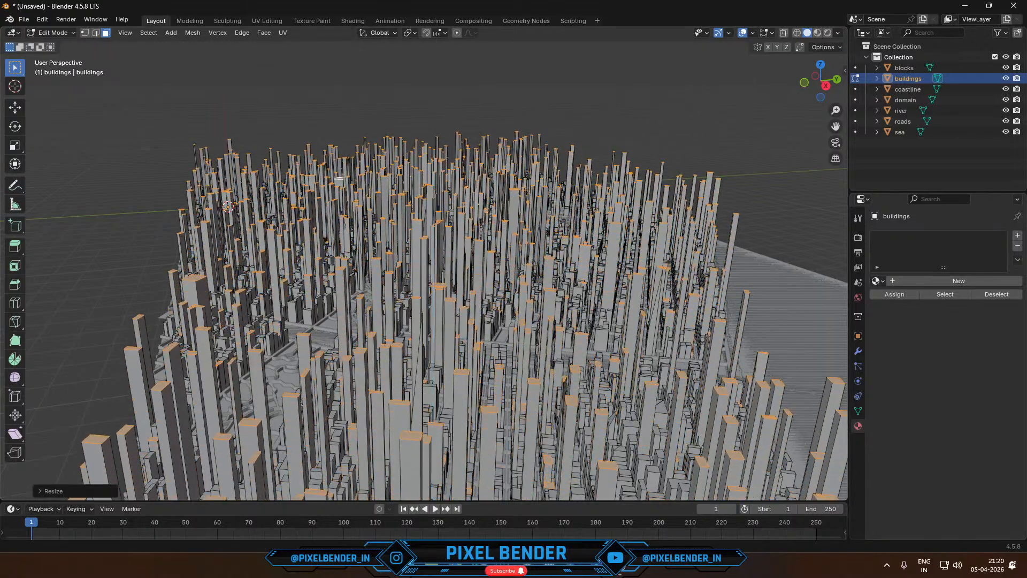
{"action": "middle_click_drag", "start_coordinate": [583, 384], "coordinate": [369, 374]}
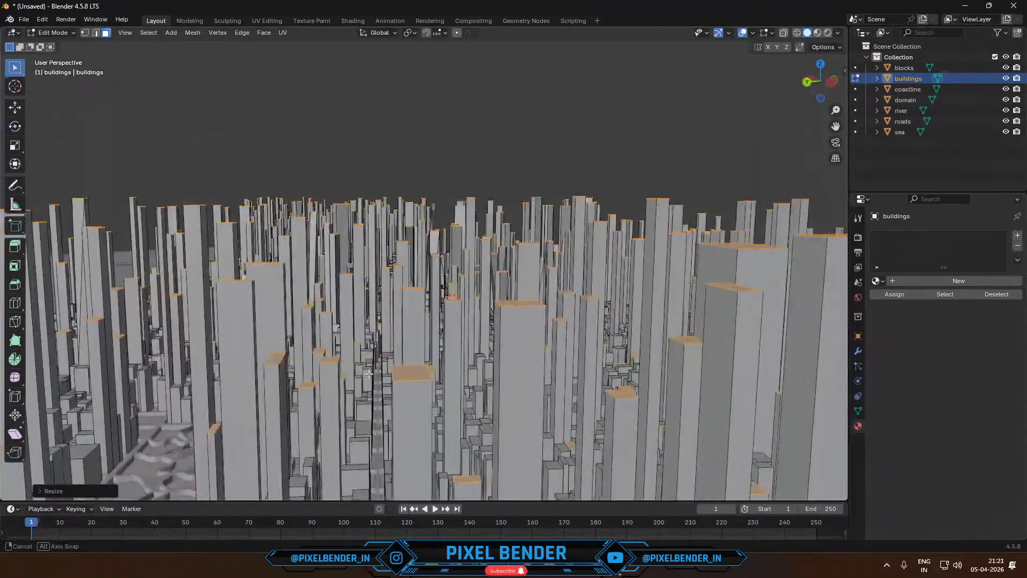
{"action": "left_click", "coordinate": [514, 163]}
{"action": "key", "text": "ctrl+z"}
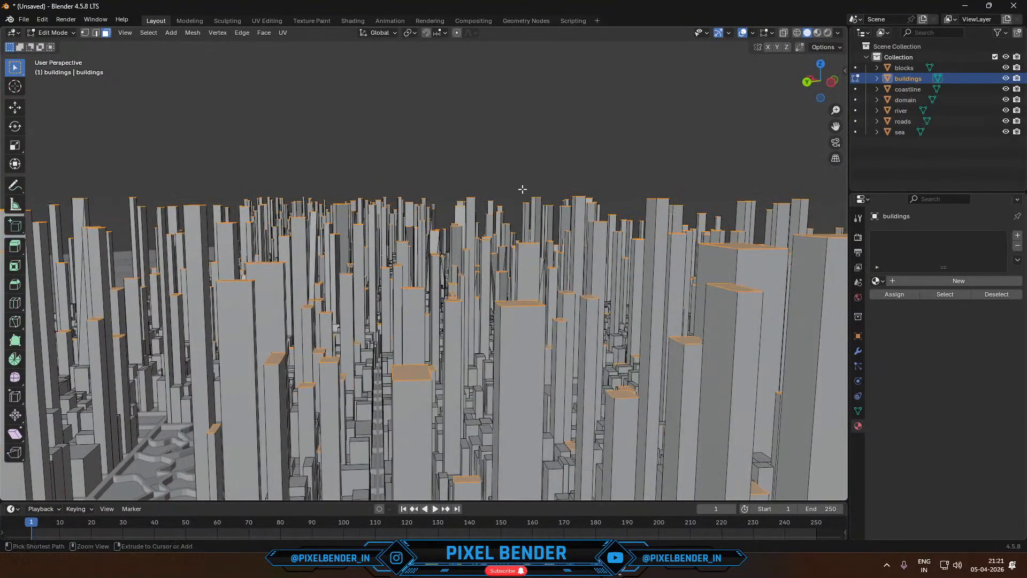
- Scale the selected rooftop faces moderately along the global Z axis to vary the building heights, and return to Object Mode
{"action": "scroll", "coordinate": [520, 184], "scroll_direction": "down", "scroll_amount": 5}
{"action": "key", "text": "s"}
{"action": "key", "text": "z"}
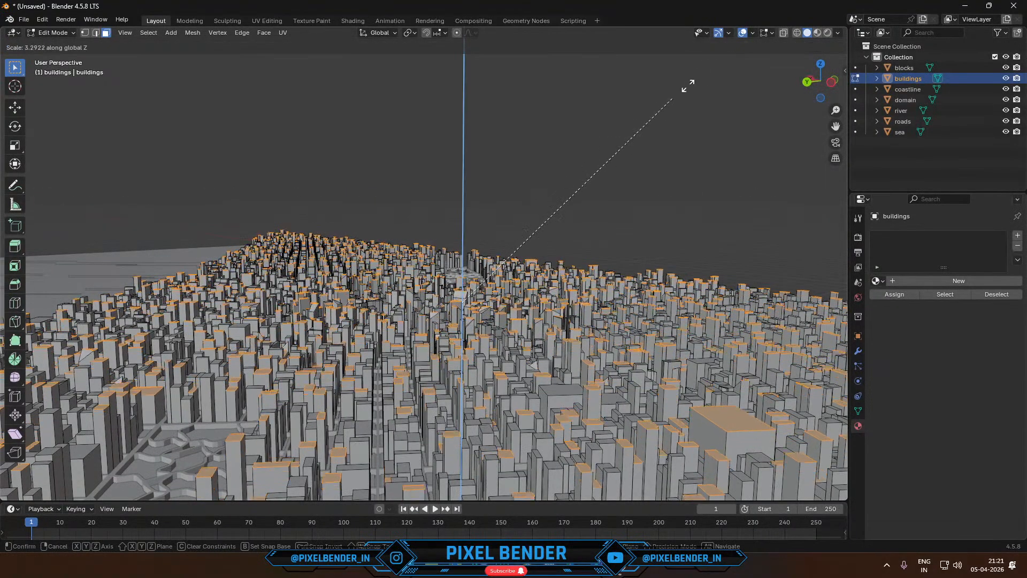
{"action": "left_click", "coordinate": [259, 229]}
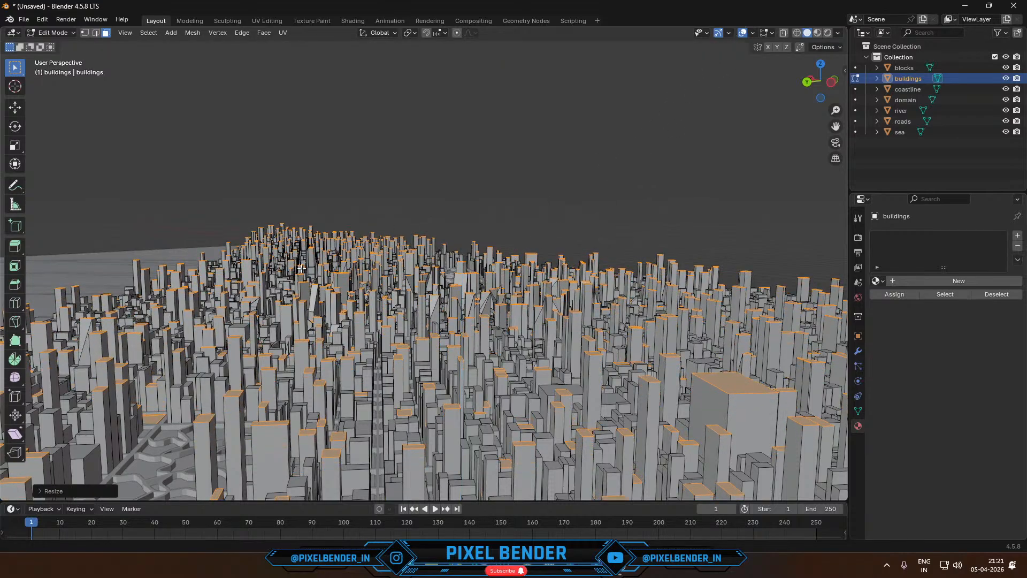
{"action": "middle_click_drag", "start_coordinate": [302, 269], "coordinate": [313, 191]}
{"action": "key", "text": "Tab"}
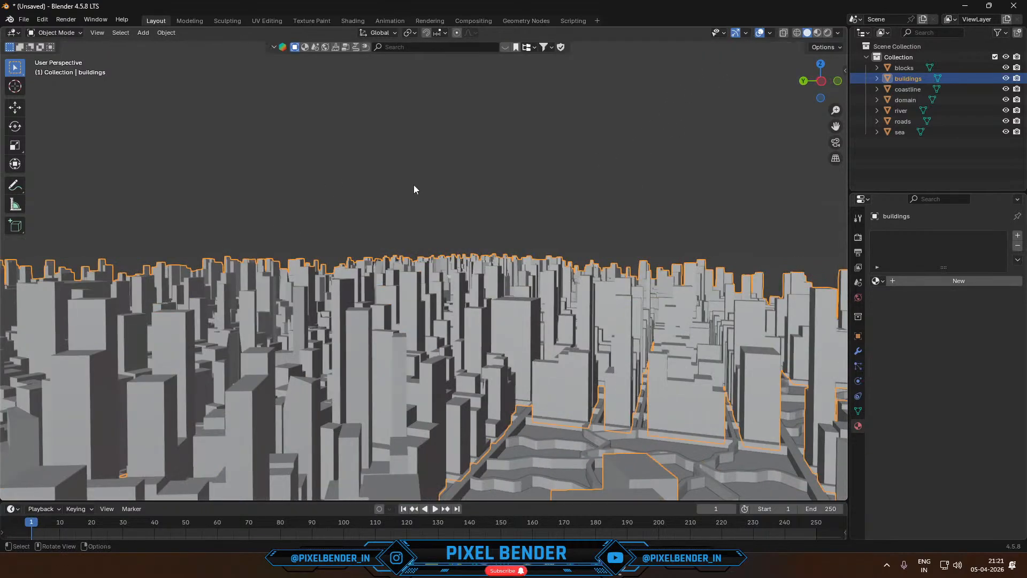
- Examine the edited city's skyline and building heights from low side angles, both close up and from a distance
{"action": "mouse_move", "coordinate": [414, 184]}
{"action": "middle_mouse_down", "text": "shift"}
{"action": "mouse_move", "coordinate": [435, 191]}
{"action": "mouse_move", "coordinate": [411, 204]}
{"action": "middle_mouse_up", "text": "shift"}
{"action": "scroll", "coordinate": [435, 190], "scroll_direction": "down", "scroll_amount": 1}
{"action": "scroll", "coordinate": [435, 191], "scroll_direction": "up", "scroll_amount": 1}
{"action": "scroll", "coordinate": [426, 199], "scroll_direction": "down", "scroll_amount": 6}
{"action": "scroll", "coordinate": [345, 222], "scroll_direction": "up", "scroll_amount": 2}
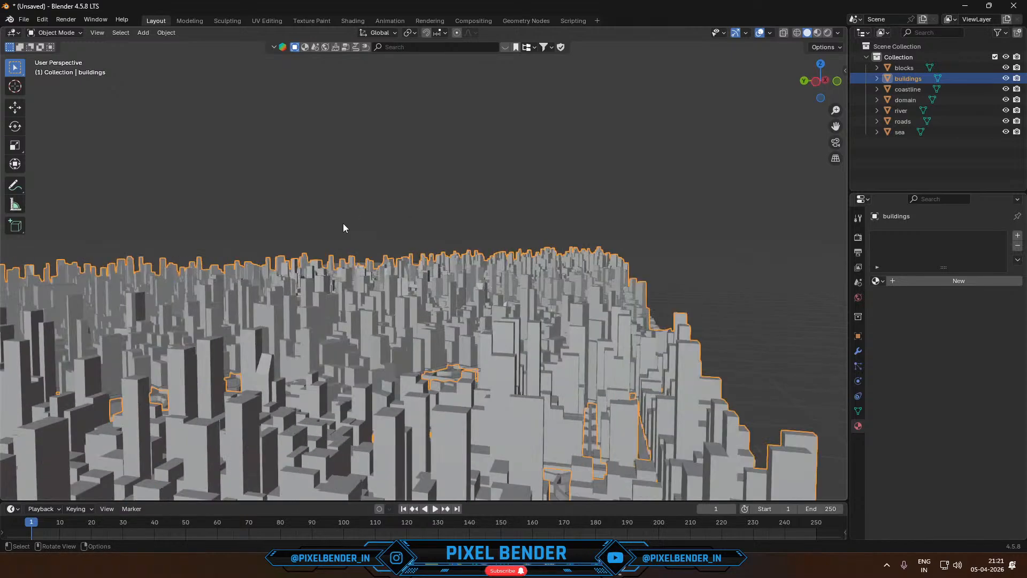
{"action": "mouse_move", "coordinate": [343, 223]}
{"action": "middle_mouse_down"}
{"action": "mouse_move", "coordinate": [322, 217]}
{"action": "mouse_move", "coordinate": [351, 227]}
{"action": "middle_mouse_up"}
{"action": "scroll", "coordinate": [344, 219], "scroll_direction": "down", "scroll_amount": 8}
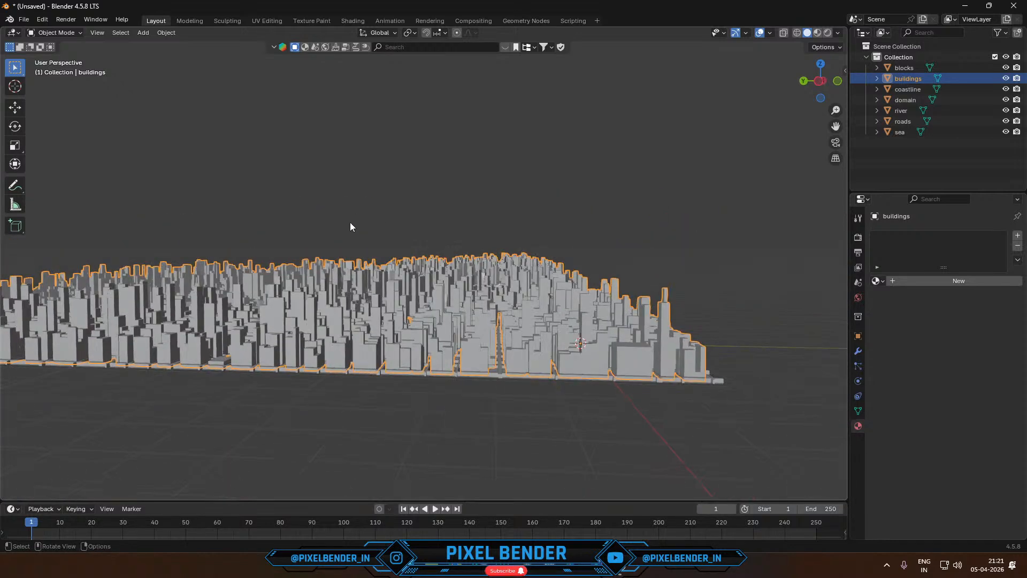
- Add a new material to the buildings object and open its name for editing
{"action": "left_click", "coordinate": [901, 281]}
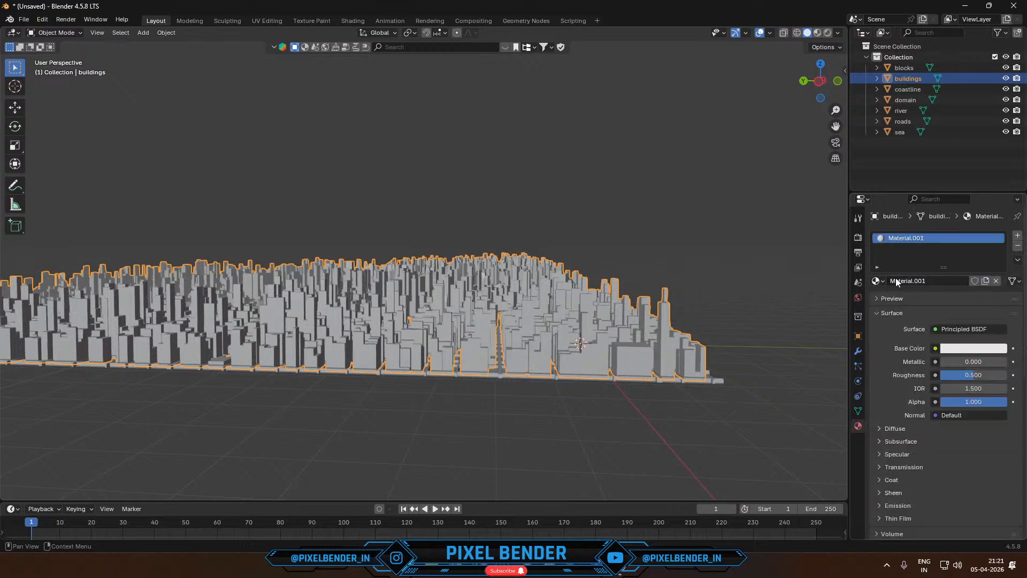
{"action": "left_click", "coordinate": [897, 282]}
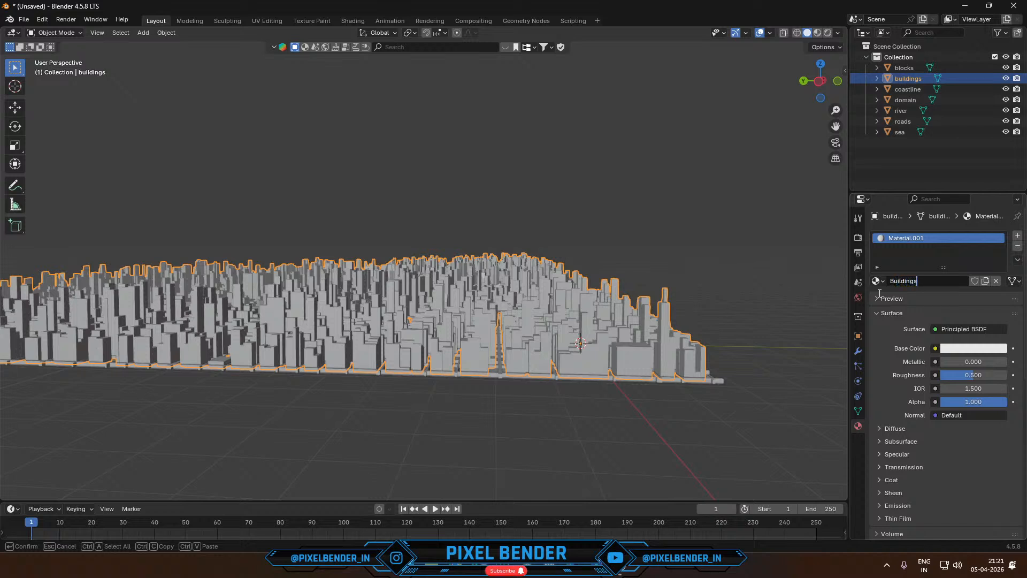
- Name the buildings object's new material Buildings and switch to the Shading workspace
{"action": "key", "text": "Return"}
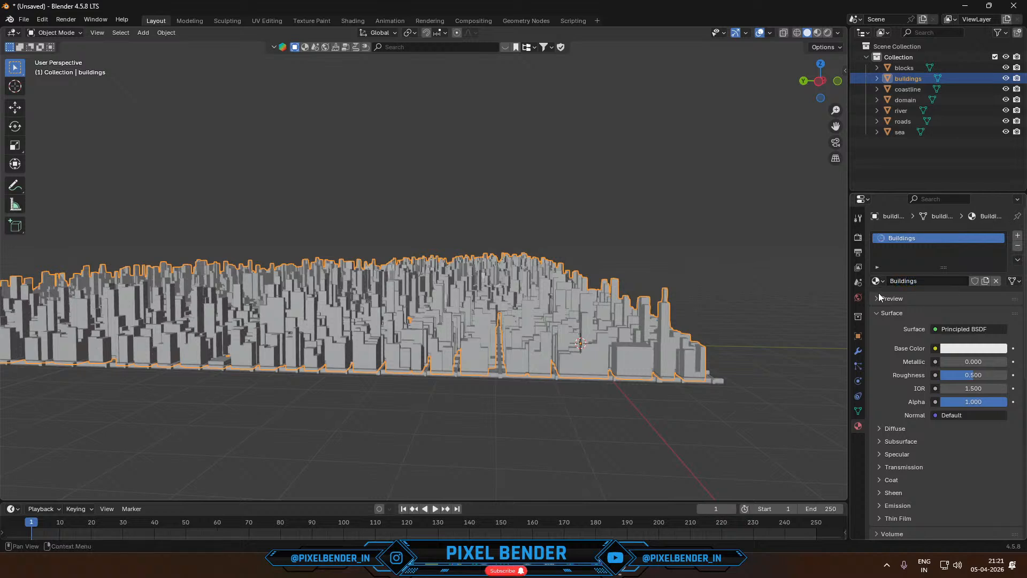
{"action": "left_click", "coordinate": [353, 21]}
- Project the UVs of all the buildings' faces from a low perspective side view, and return to Object Mode
{"action": "left_click", "coordinate": [829, 86]}
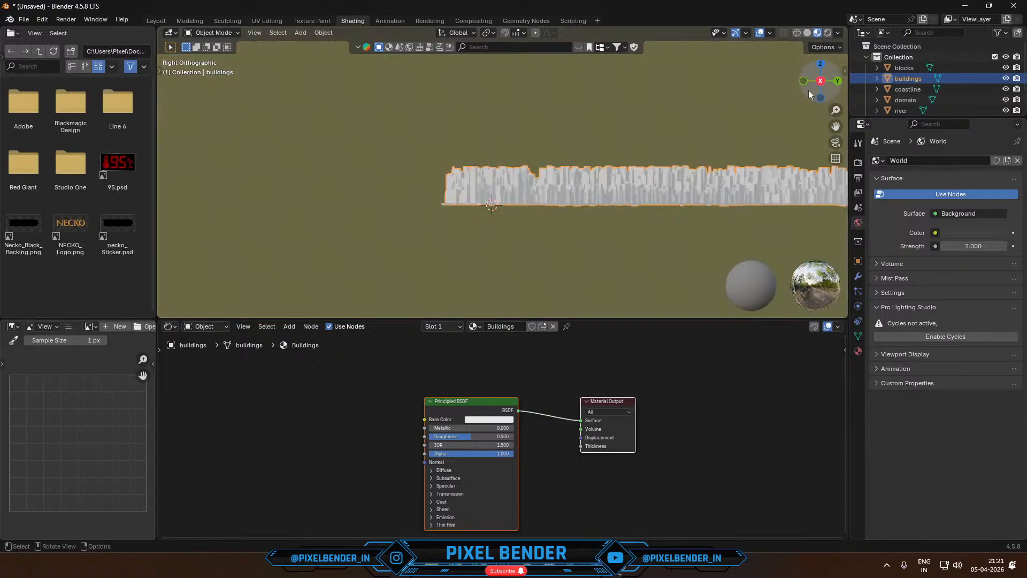
{"action": "middle_click_drag", "start_coordinate": [644, 176], "coordinate": [428, 158]}
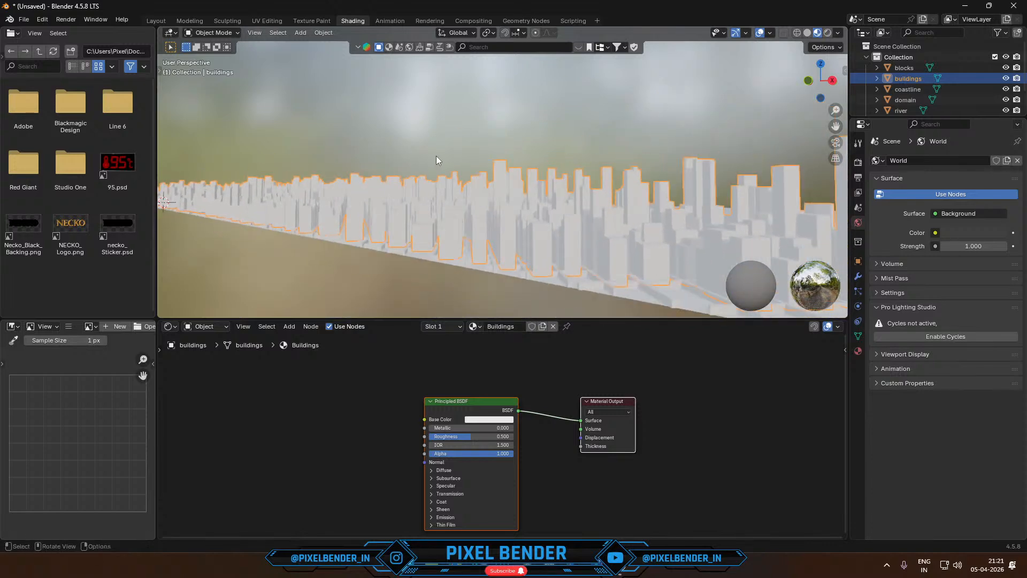
{"action": "middle_click_drag", "start_coordinate": [443, 195], "coordinate": [401, 195]}
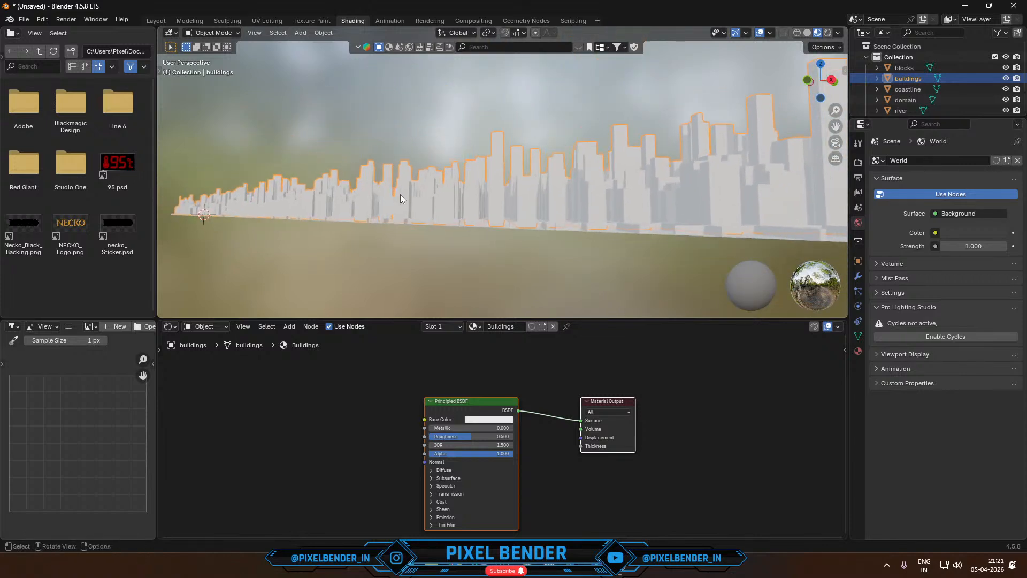
{"action": "key", "text": "Tab"}
{"action": "key", "text": "a"}
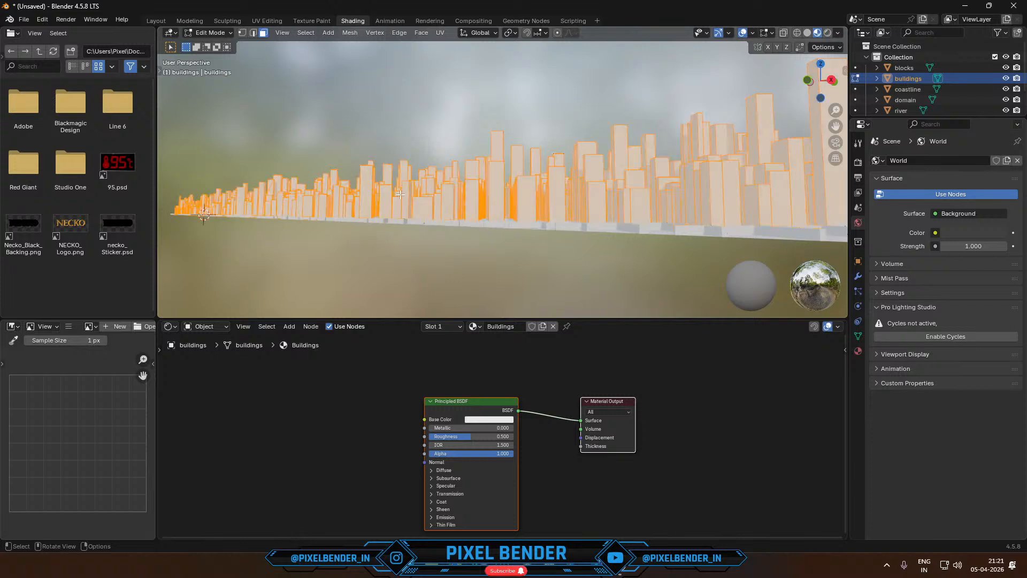
{"action": "key", "text": "u"}
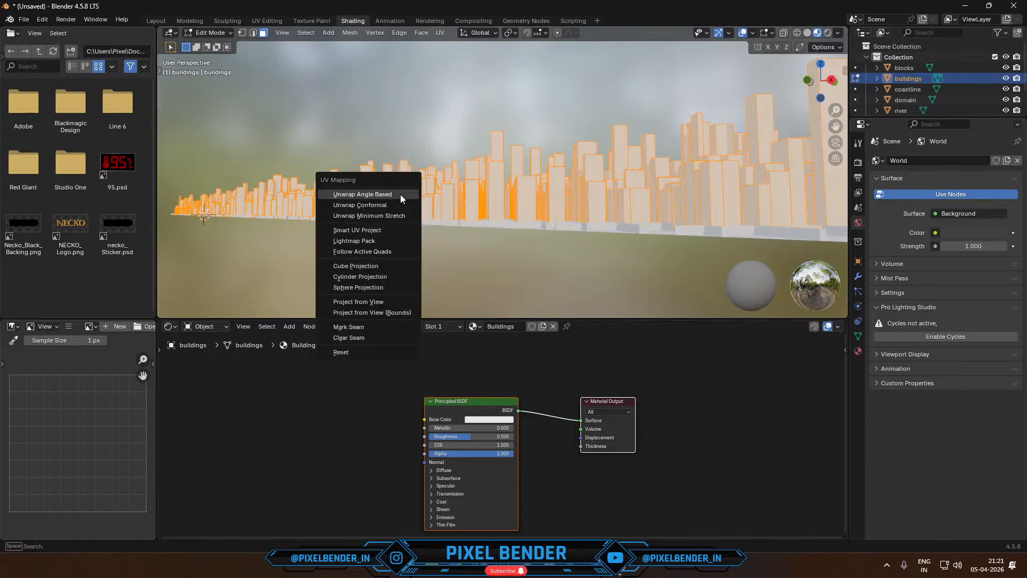
{"action": "left_click", "coordinate": [369, 303]}
{"action": "key", "text": "Tab"}
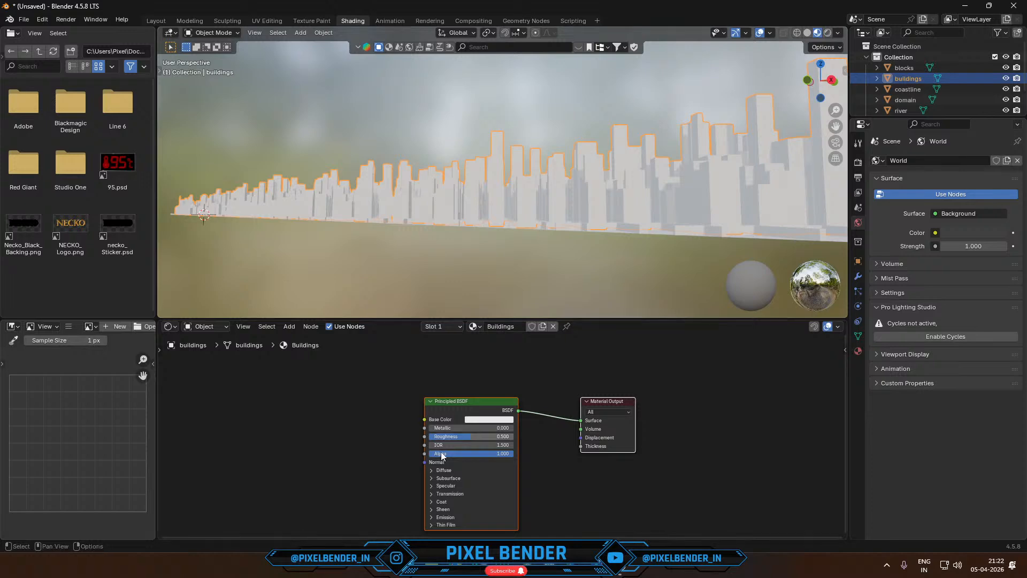
- Switch to the Chrome browser and search Google Images for "city buildings at night" in a new tab
{"action": "left_click", "coordinate": [456, 565]}
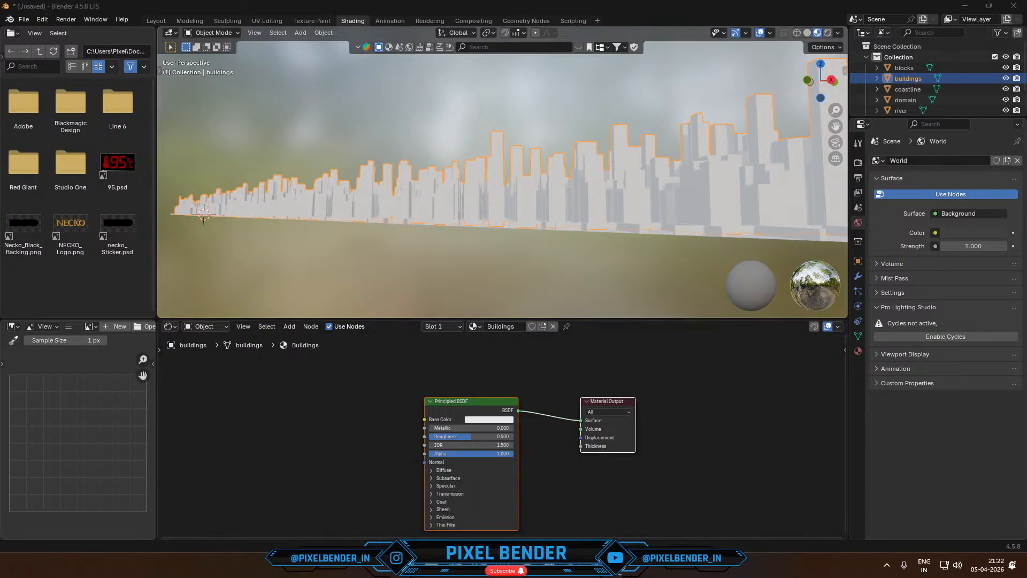
{"action": "key", "text": "ctrl+t"}
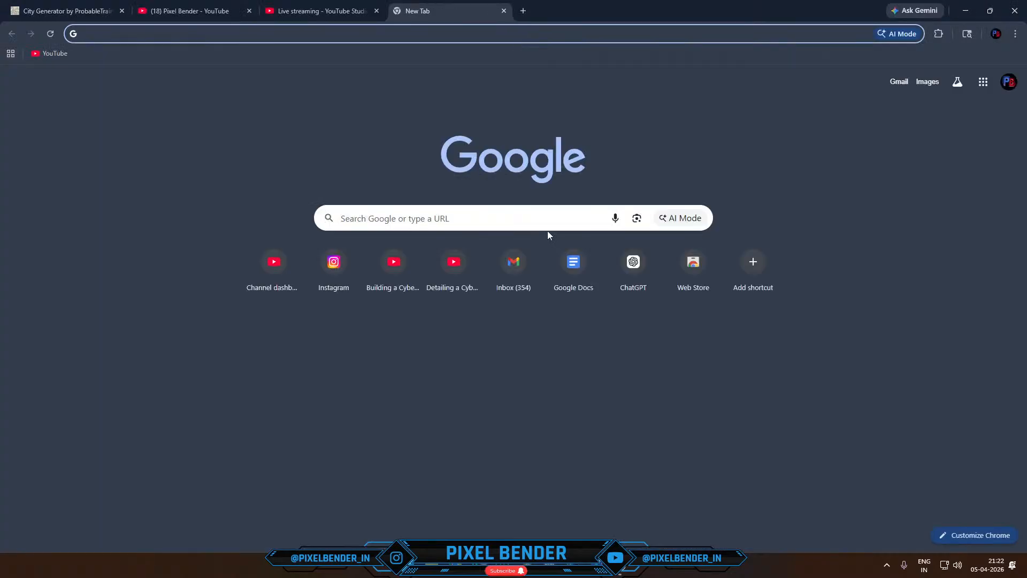
{"action": "type", "text": "city build"}
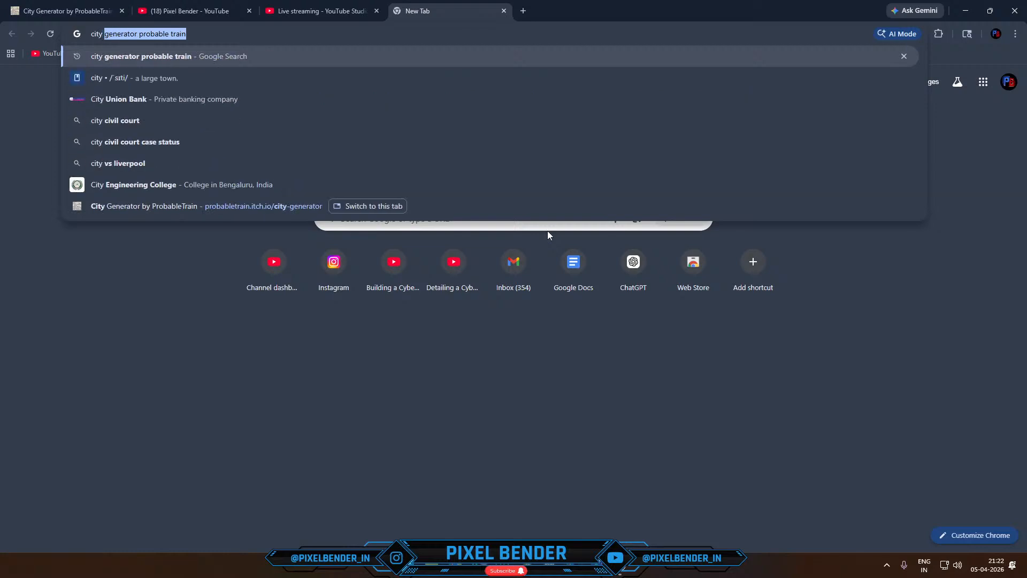
{"action": "type", "text": "ings "}
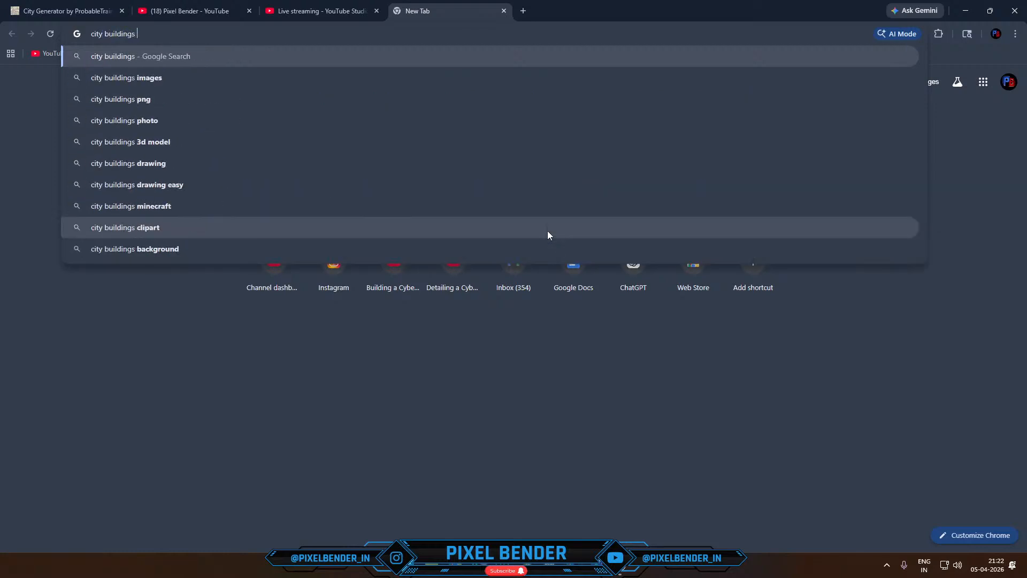
{"action": "type", "text": "at night"}
{"action": "key", "text": "Return"}
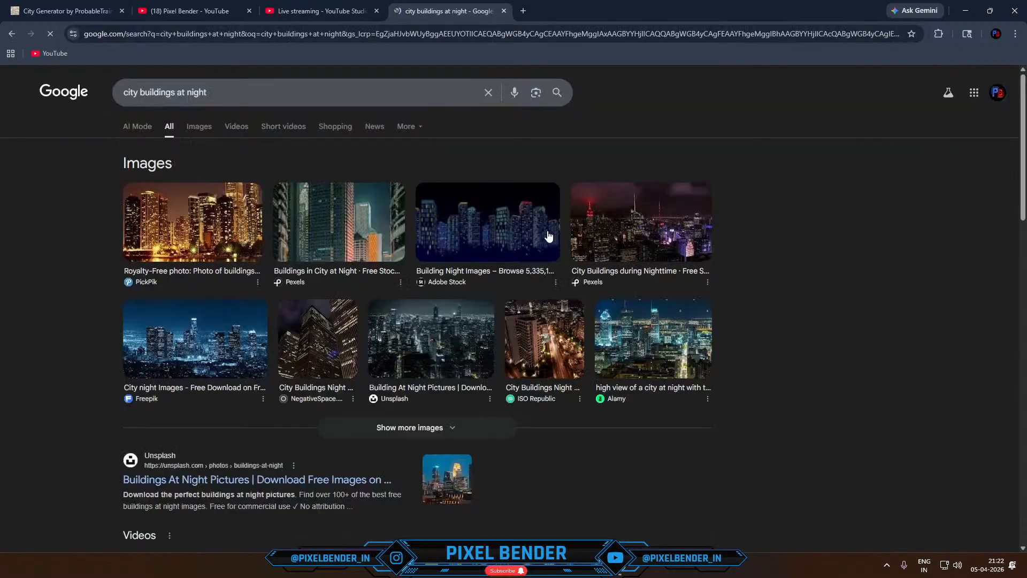
{"action": "left_click", "coordinate": [211, 127]}
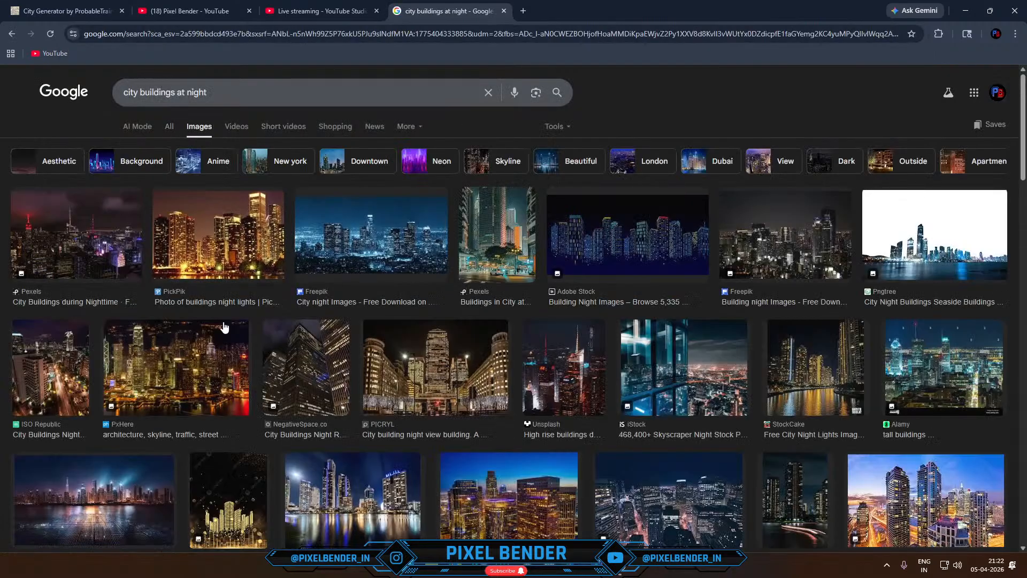
- Preview some night skyline results, then open the blue Los Angeles downtown buildings photo on its Freepik page
{"action": "left_click", "coordinate": [221, 239]}
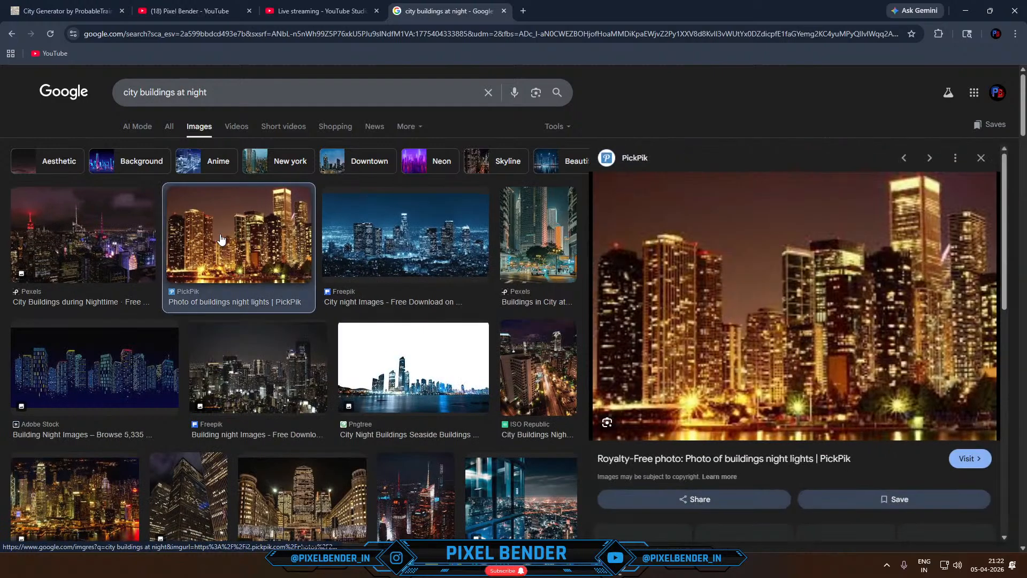
{"action": "left_click", "coordinate": [406, 245]}
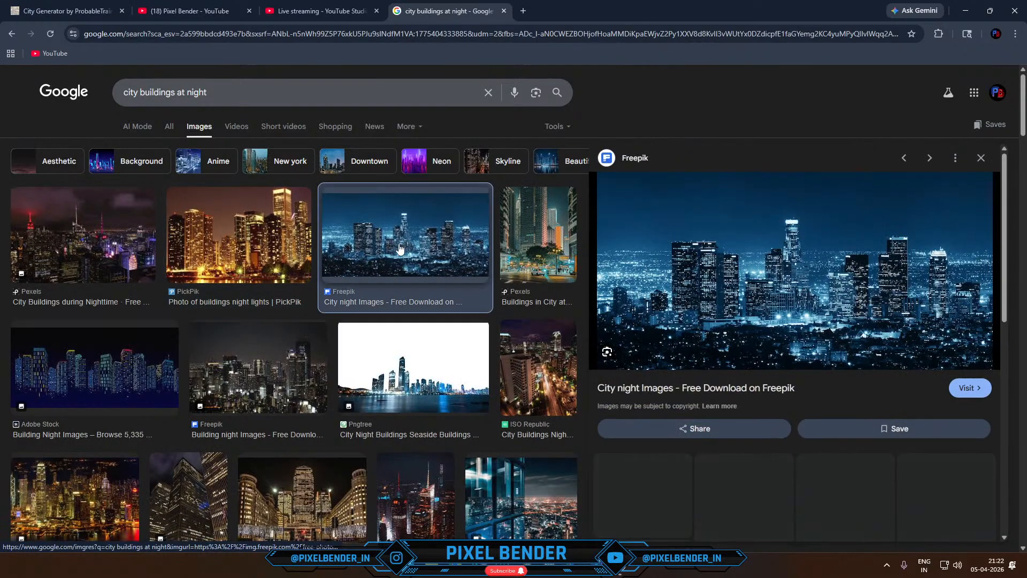
{"action": "left_click", "coordinate": [711, 303]}
{"action": "key", "text": "ctrl+shift+Tab"}
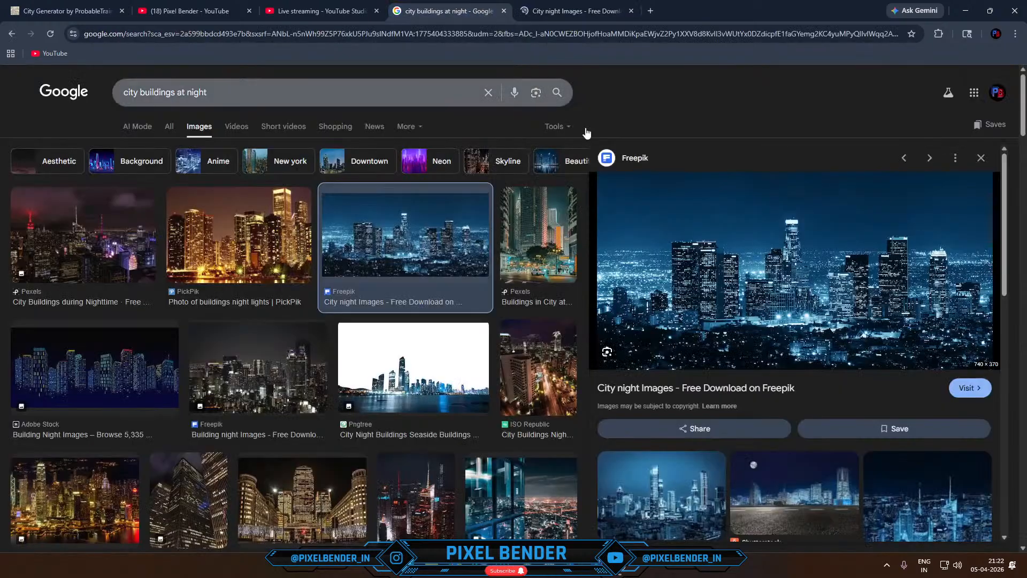
{"action": "right_click", "coordinate": [699, 247]}
{"action": "key", "text": "ctrl+Tab"}
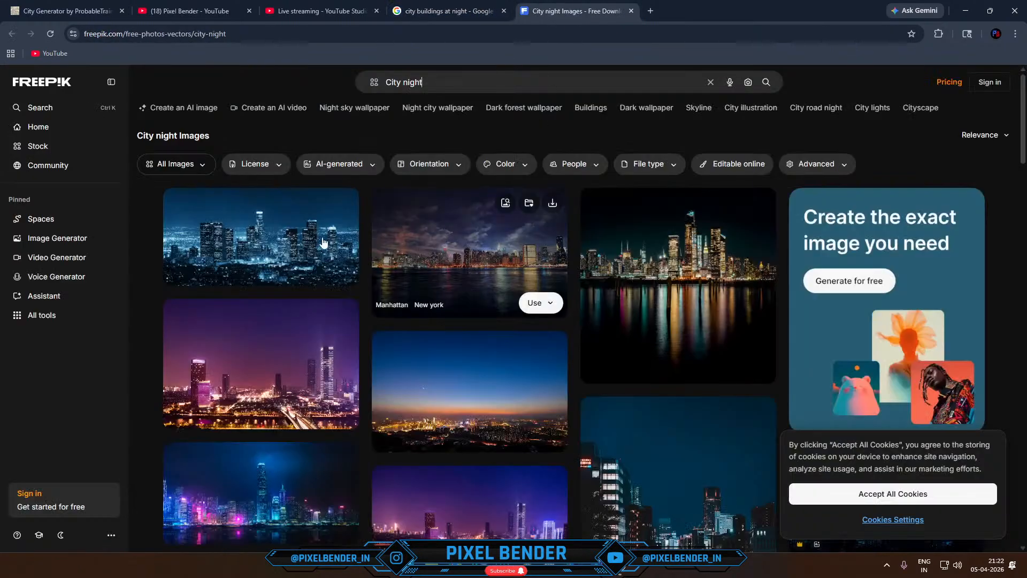
{"action": "left_click", "coordinate": [323, 242]}
- Download the Los Angeles downtown buildings photo from Freepik
{"action": "right_click", "coordinate": [463, 207]}
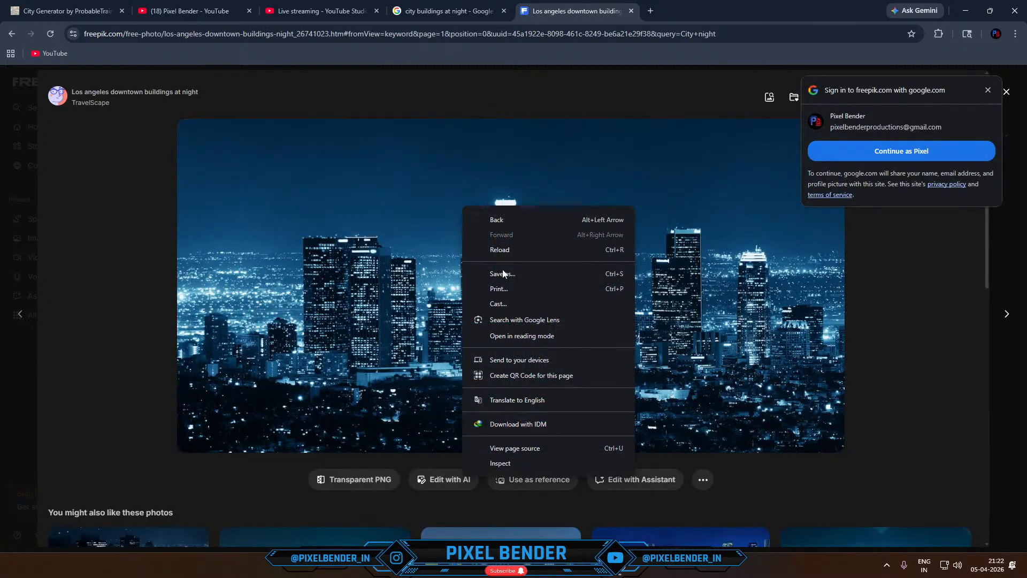
{"action": "left_click", "coordinate": [827, 238]}
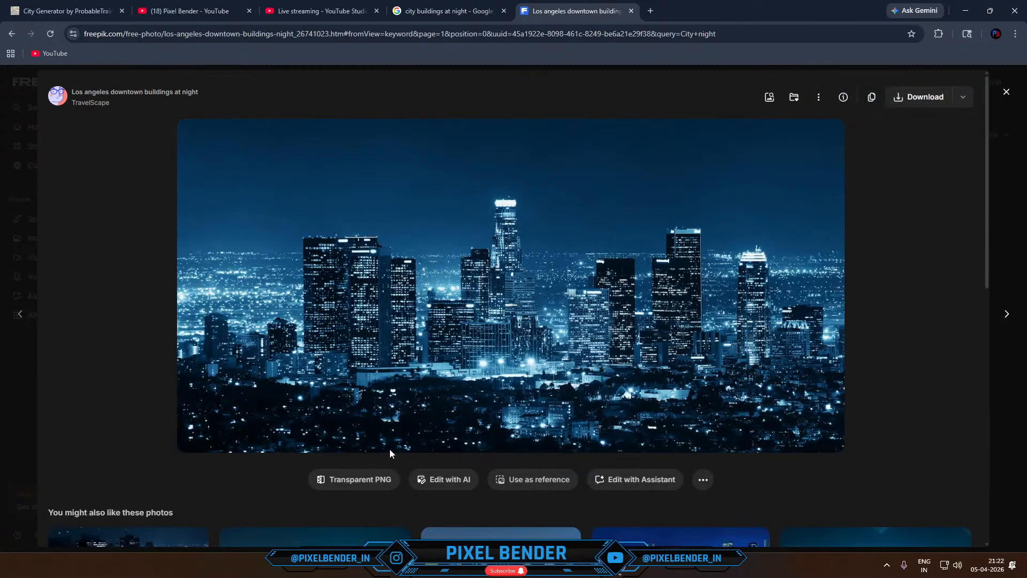
{"action": "left_click", "coordinate": [926, 99]}
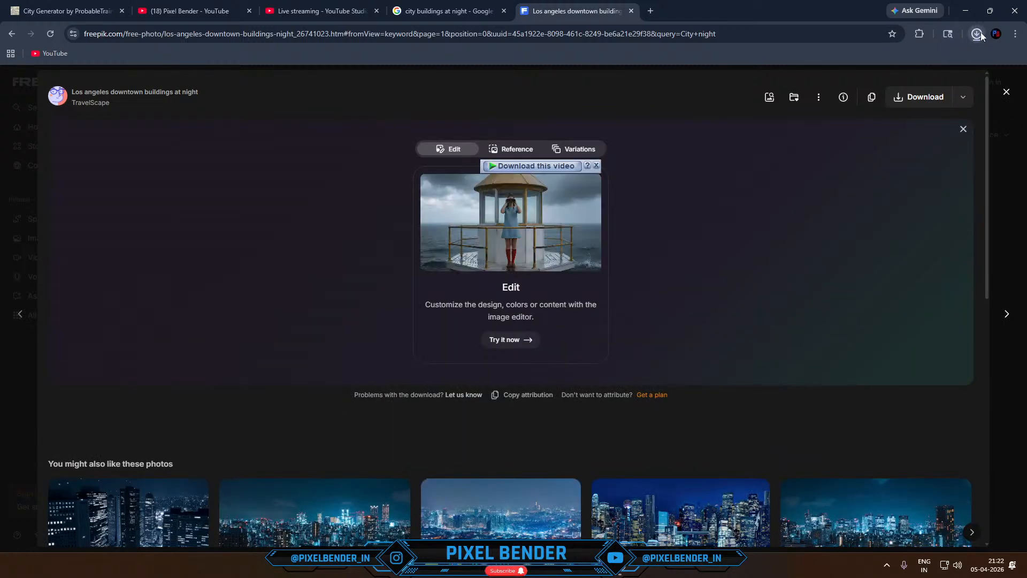
- Bring the downloaded night skyline image into Blender's shader editor as an image texture node beside the Principled BSDF
{"action": "left_click", "coordinate": [981, 35]}
{"action": "left_click_drag", "start_coordinate": [482, 154], "coordinate": [484, 267]}
{"action": "key", "text": "alt+Tab"}
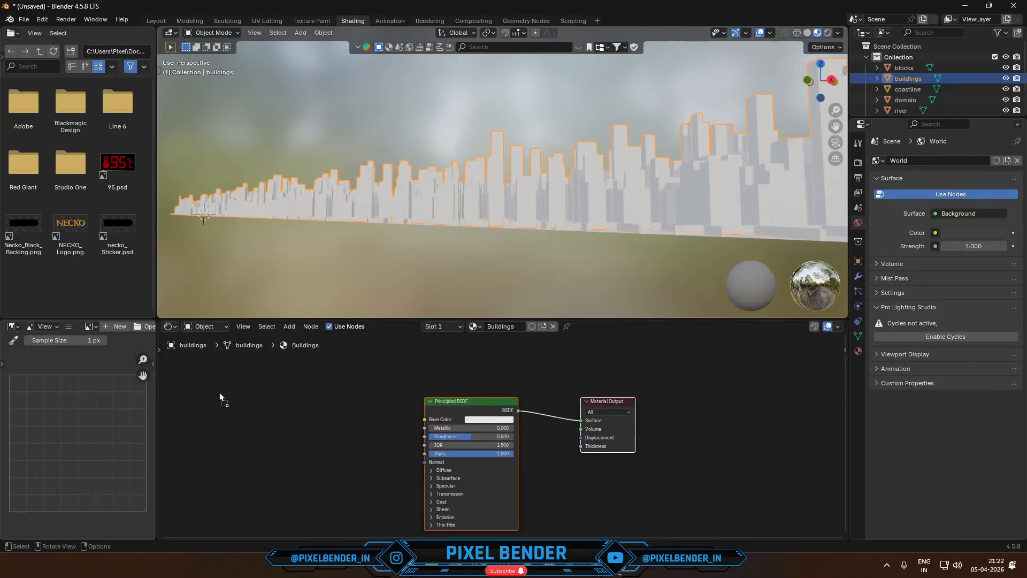
{"action": "left_click_drag", "start_coordinate": [214, 405], "coordinate": [216, 405]}
{"action": "key", "text": "Home"}
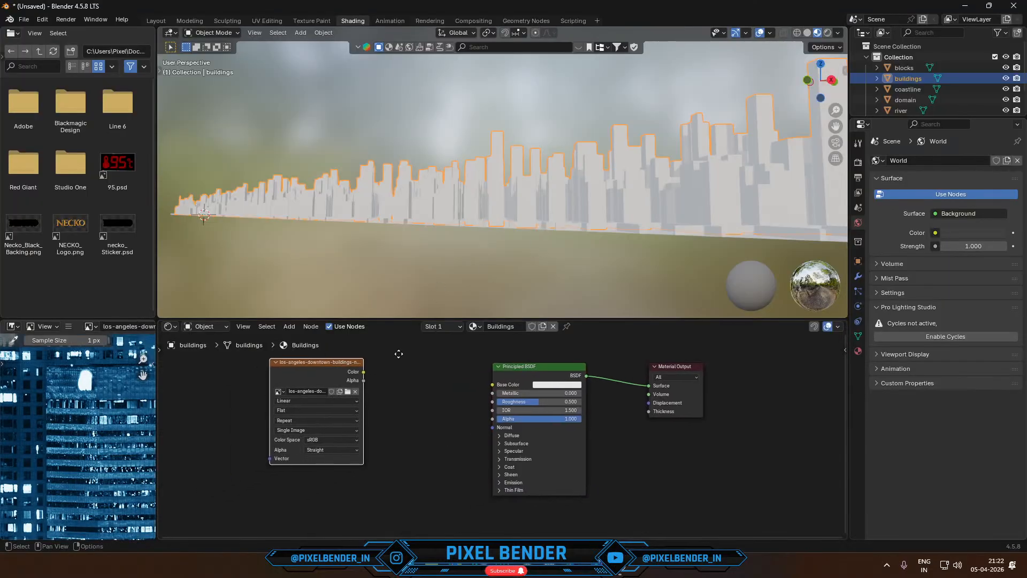
- Link the image texture's Color through a reroute to the Principled BSDF's Base Color and Emission Color, and set the emission Strength to 5
{"action": "left_click", "coordinate": [529, 484]}
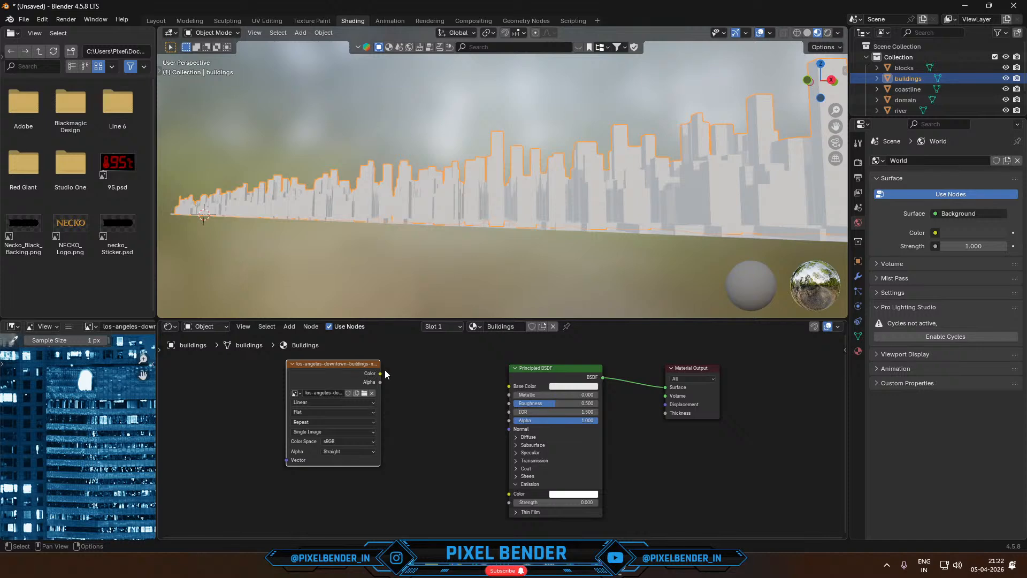
{"action": "left_click_drag", "start_coordinate": [380, 373], "coordinate": [508, 386]}
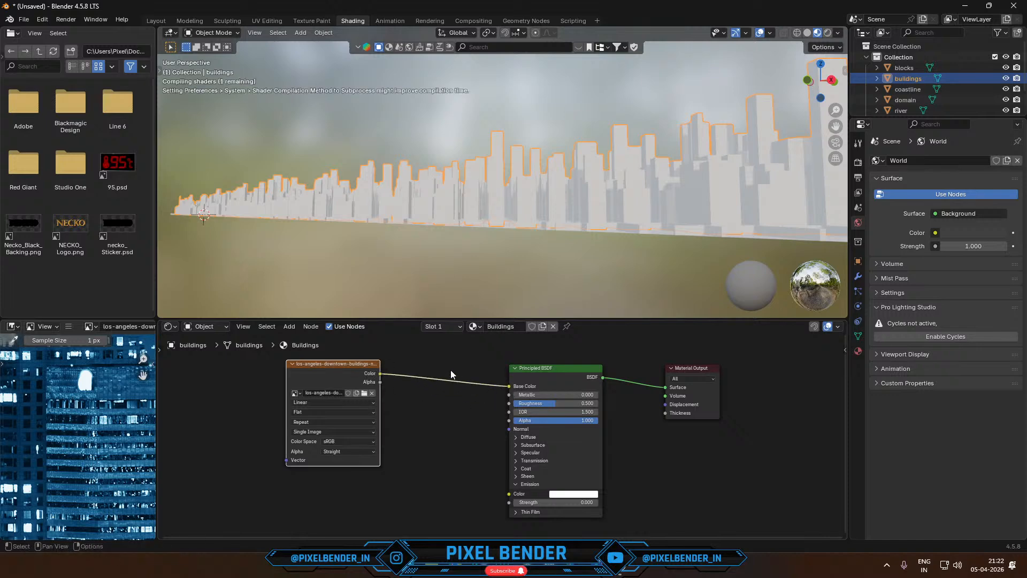
{"action": "right_click_drag", "start_coordinate": [416, 426], "coordinate": [416, 428], "text": "shift"}
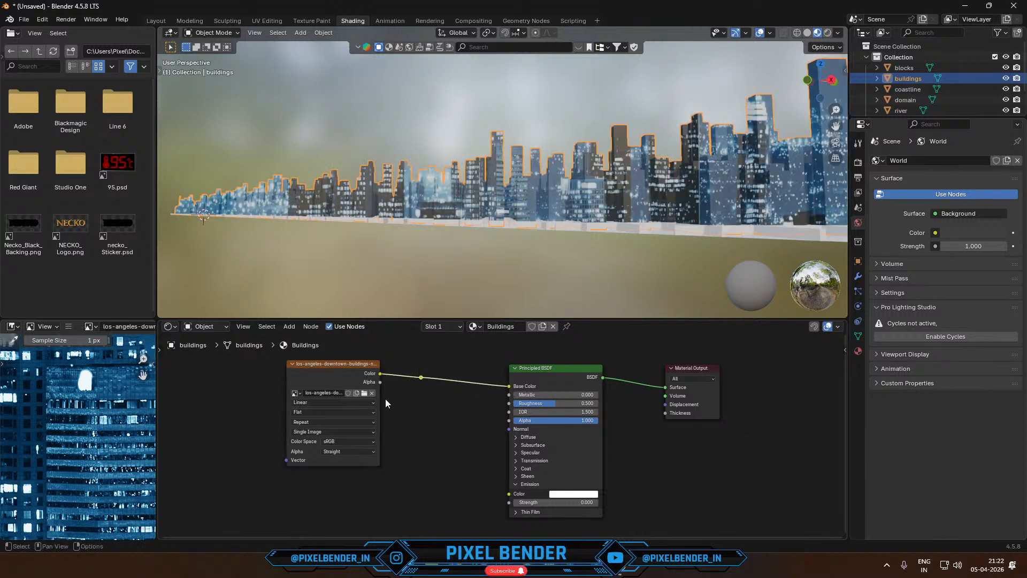
{"action": "left_click_drag", "start_coordinate": [423, 380], "coordinate": [509, 493]}
{"action": "left_click", "coordinate": [541, 500]}
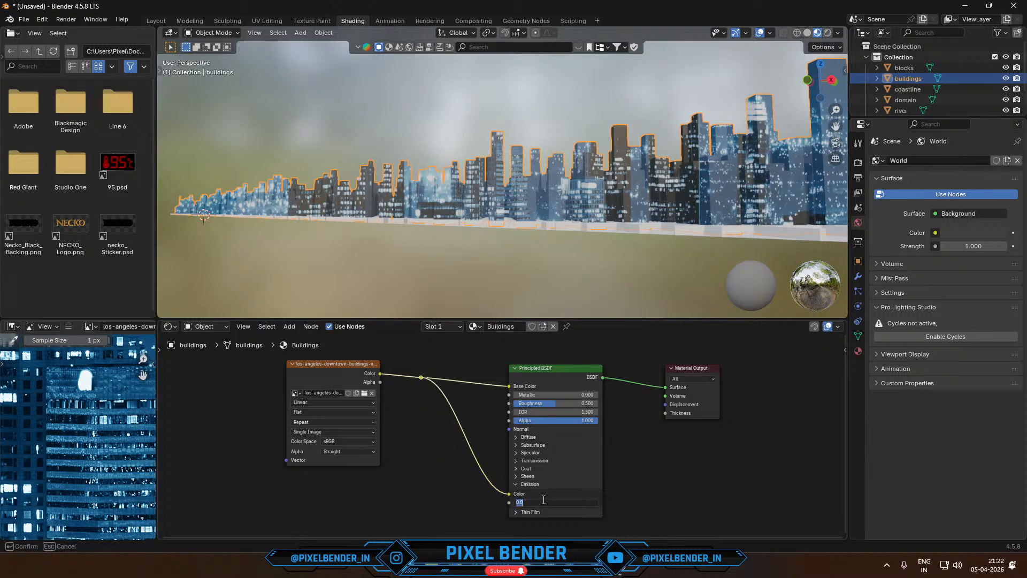
{"action": "type", "text": "5"}
{"action": "key", "text": "Return"}
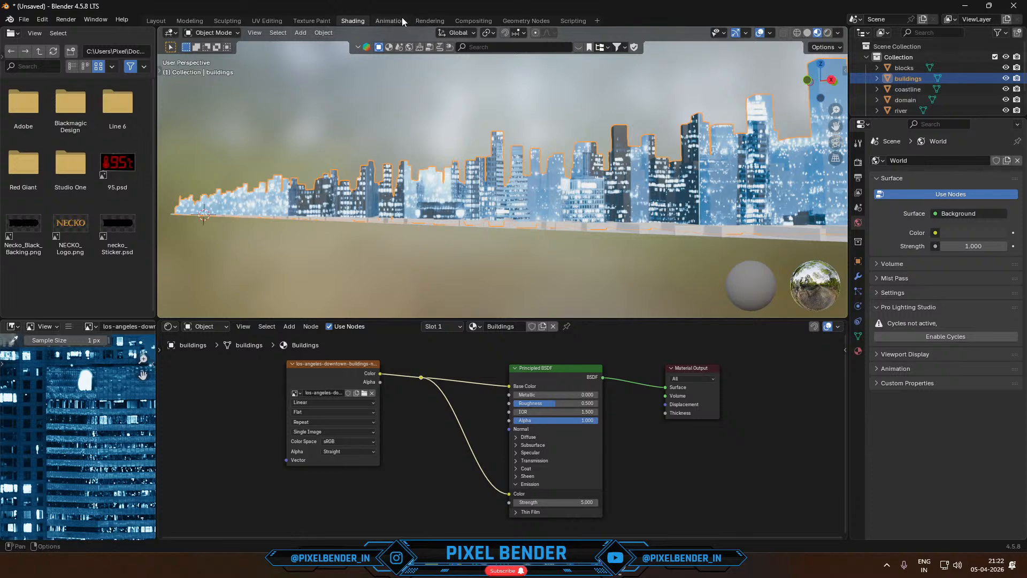
- Switch to the UV Editing workspace and show the buildings in Material Preview shading from the right orthographic view
{"action": "left_click", "coordinate": [267, 21]}
{"action": "scroll", "coordinate": [361, 196], "scroll_direction": "down", "scroll_amount": 8}
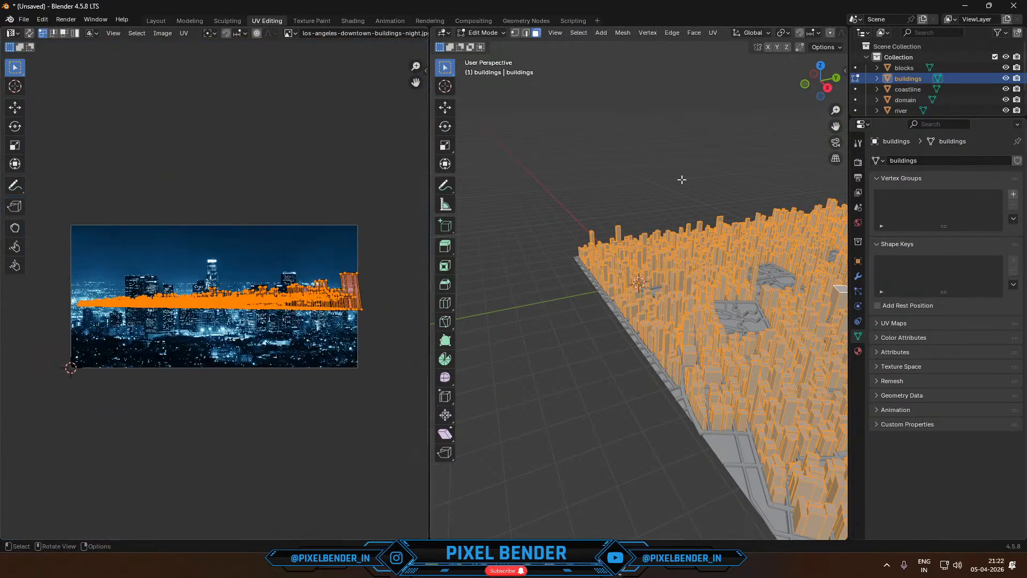
{"action": "left_click", "coordinate": [828, 87]}
{"action": "scroll", "coordinate": [672, 162], "scroll_direction": "down", "scroll_amount": 2}
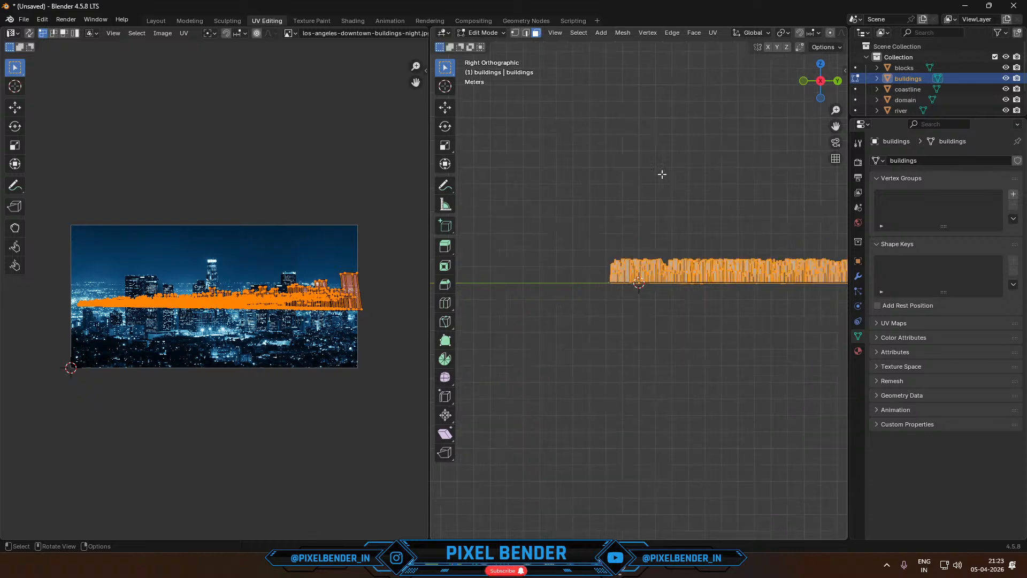
{"action": "middle_click_drag", "start_coordinate": [714, 246], "coordinate": [546, 215], "text": "shift"}
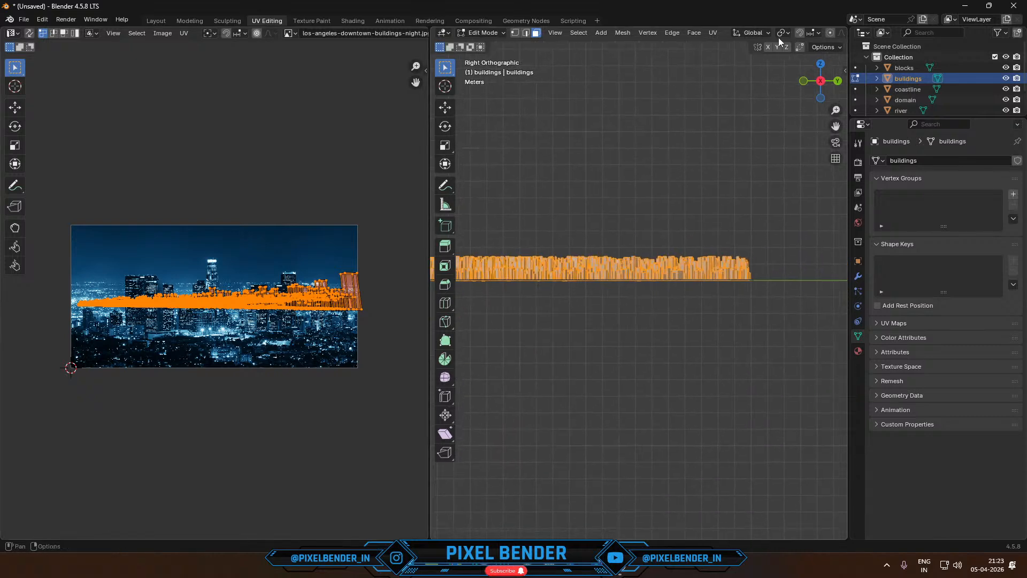
{"action": "scroll", "coordinate": [786, 33], "scroll_direction": "down", "scroll_amount": 5}
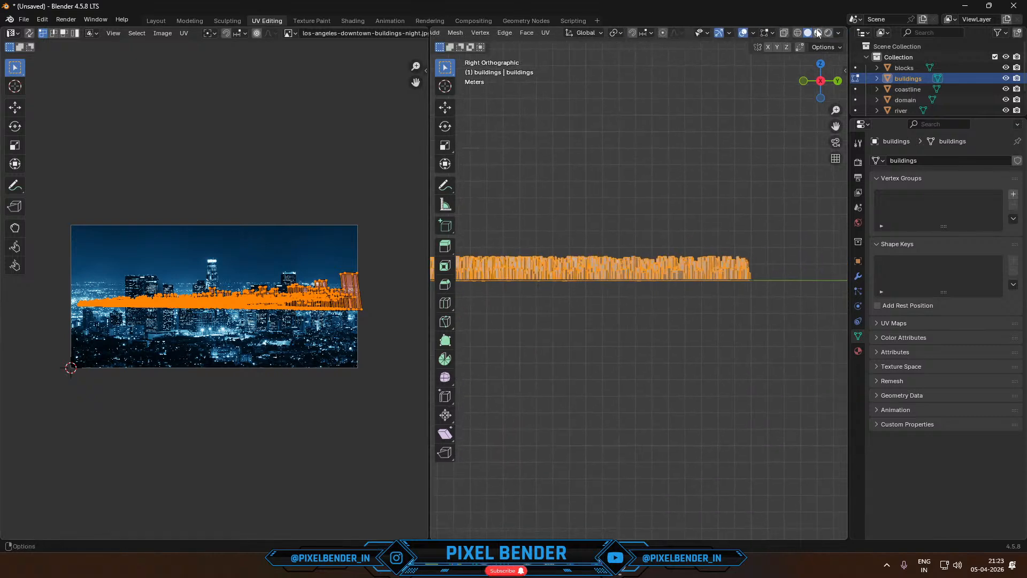
{"action": "left_click", "coordinate": [818, 33]}
{"action": "scroll", "coordinate": [691, 214], "scroll_direction": "up", "scroll_amount": 6}
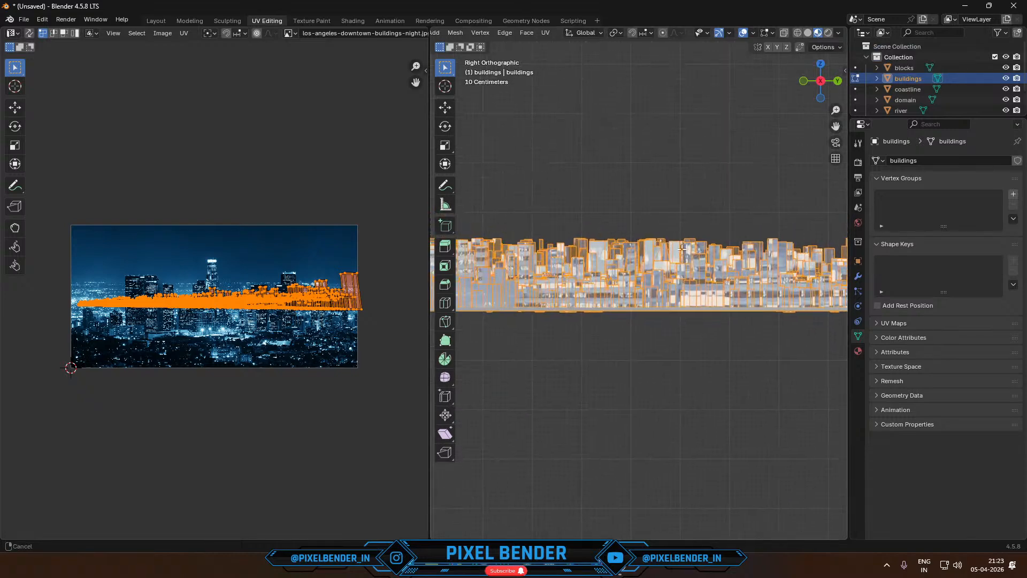
- With X-ray on, select the buildings at the negative Y end of the row and move their UVs down over the skyline image's city lights
{"action": "left_click", "coordinate": [684, 177]}
{"action": "scroll", "coordinate": [526, 224], "scroll_direction": "down", "scroll_amount": 4}
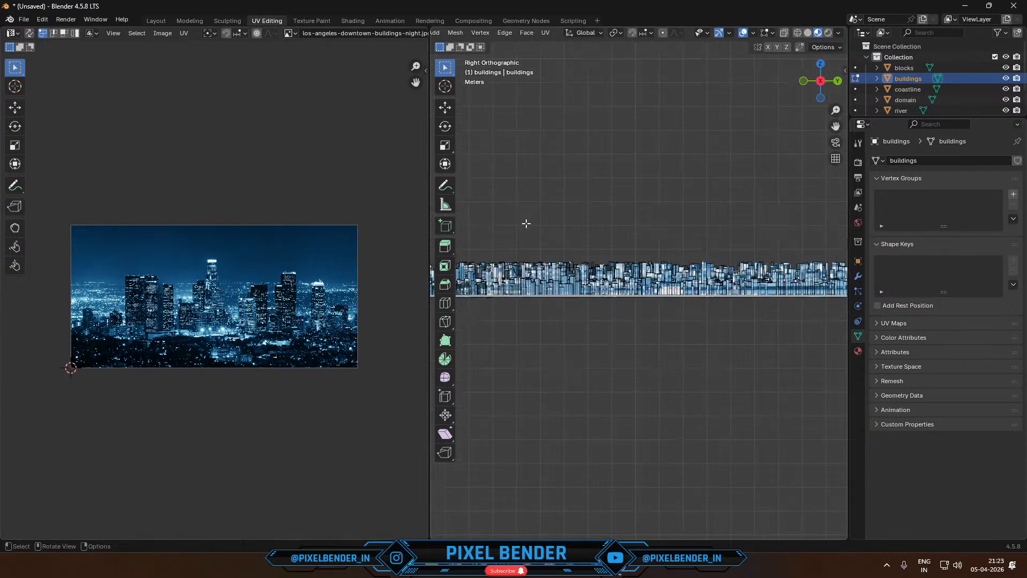
{"action": "scroll", "coordinate": [669, 239], "scroll_direction": "down", "scroll_amount": 3}
{"action": "left_click_drag", "start_coordinate": [498, 251], "coordinate": [736, 354]}
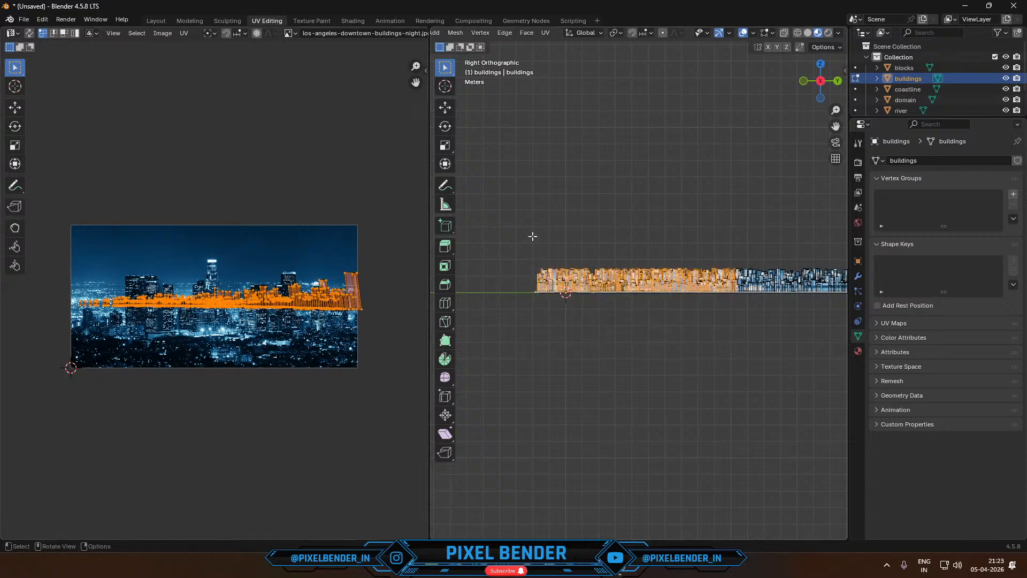
{"action": "left_click_drag", "start_coordinate": [509, 222], "coordinate": [694, 348]}
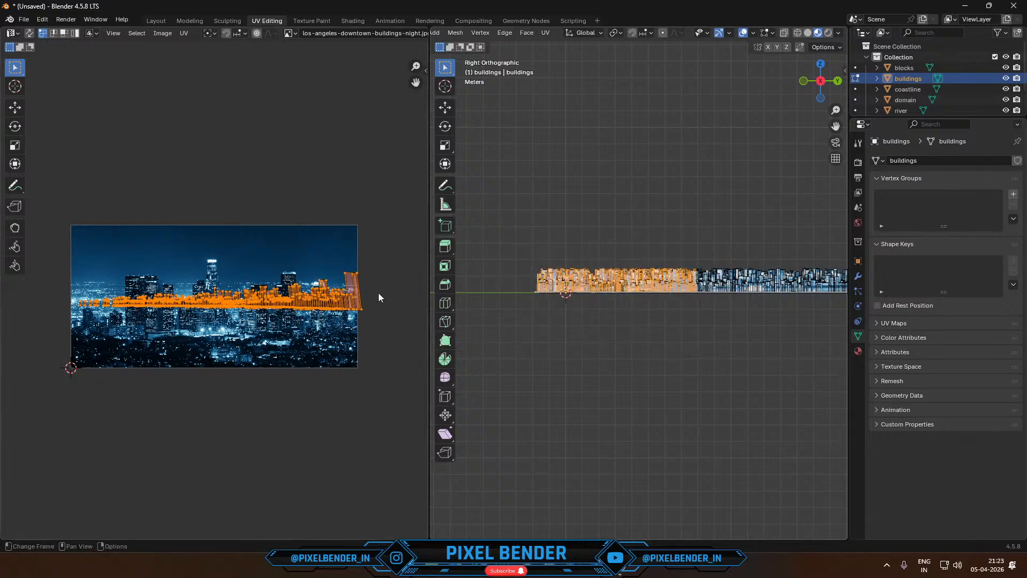
{"action": "left_click", "coordinate": [786, 35]}
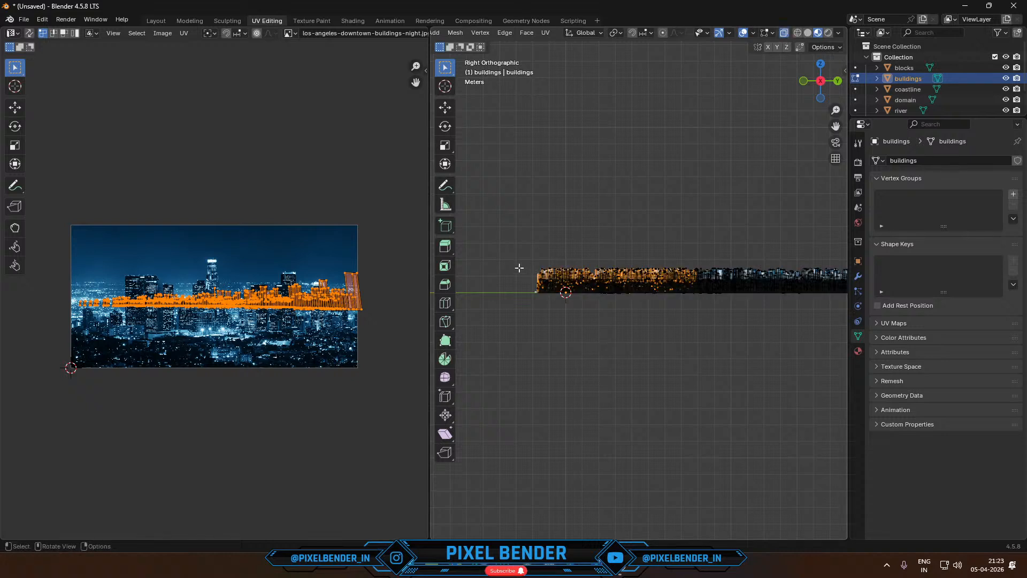
{"action": "left_click_drag", "start_coordinate": [492, 224], "coordinate": [696, 344]}
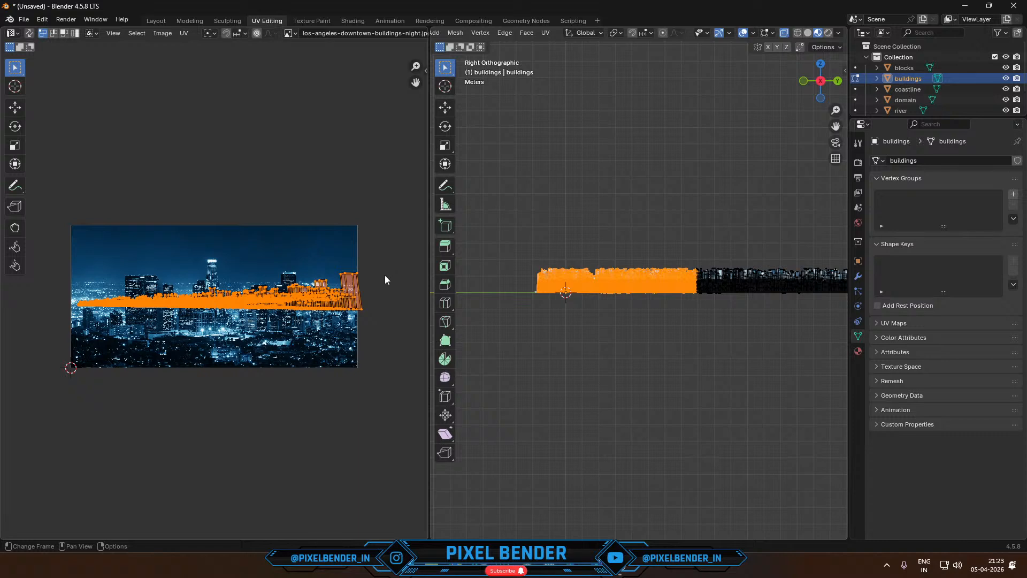
{"action": "key", "text": "g"}
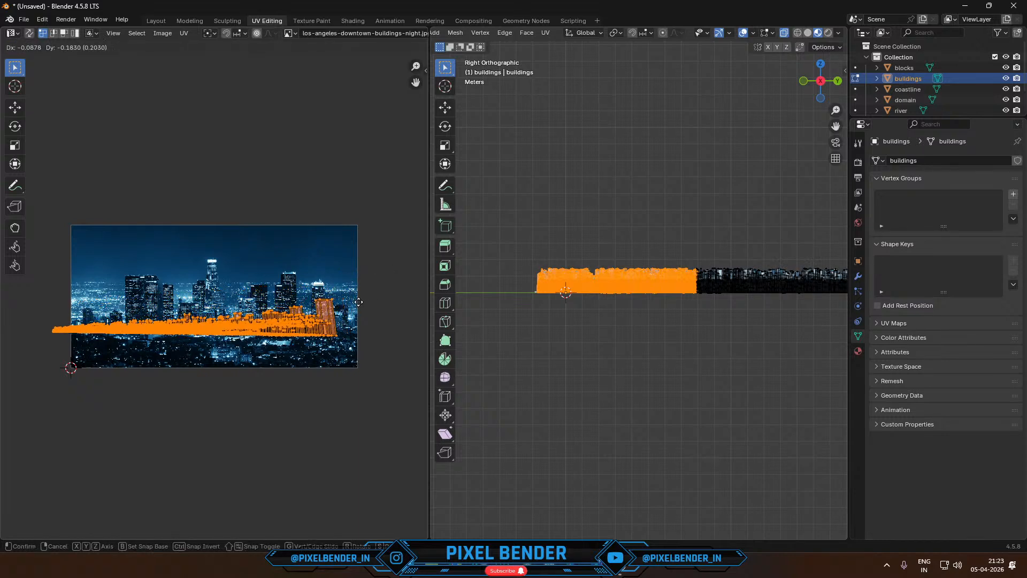
{"action": "left_click", "coordinate": [347, 295]}
- Select the neighbouring middle section of buildings and shift their UVs down to the bright street lights in the skyline image
{"action": "scroll", "coordinate": [628, 286], "scroll_direction": "up", "scroll_amount": 3}
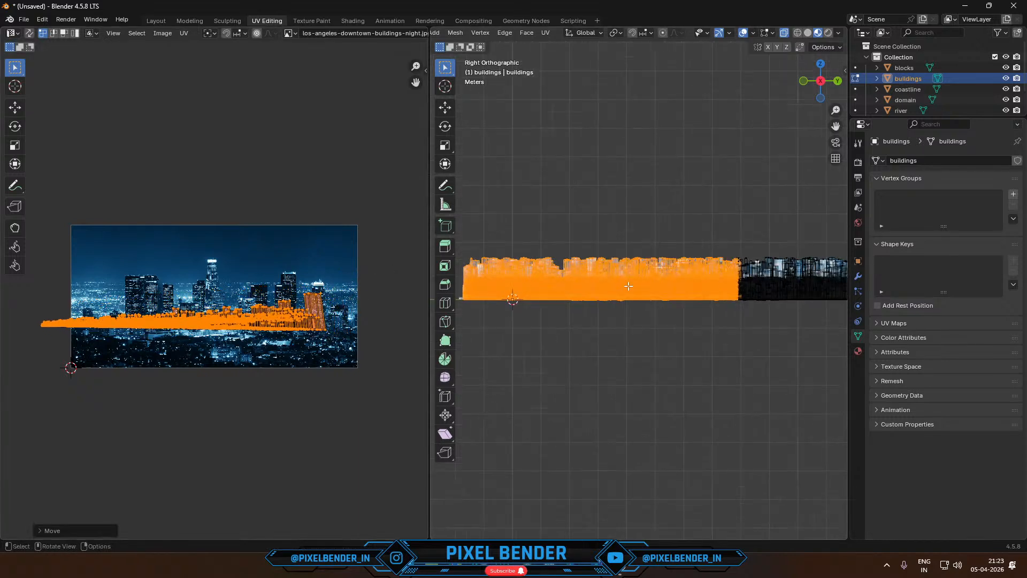
{"action": "middle_click_drag", "start_coordinate": [629, 287], "coordinate": [426, 276], "text": "shift"}
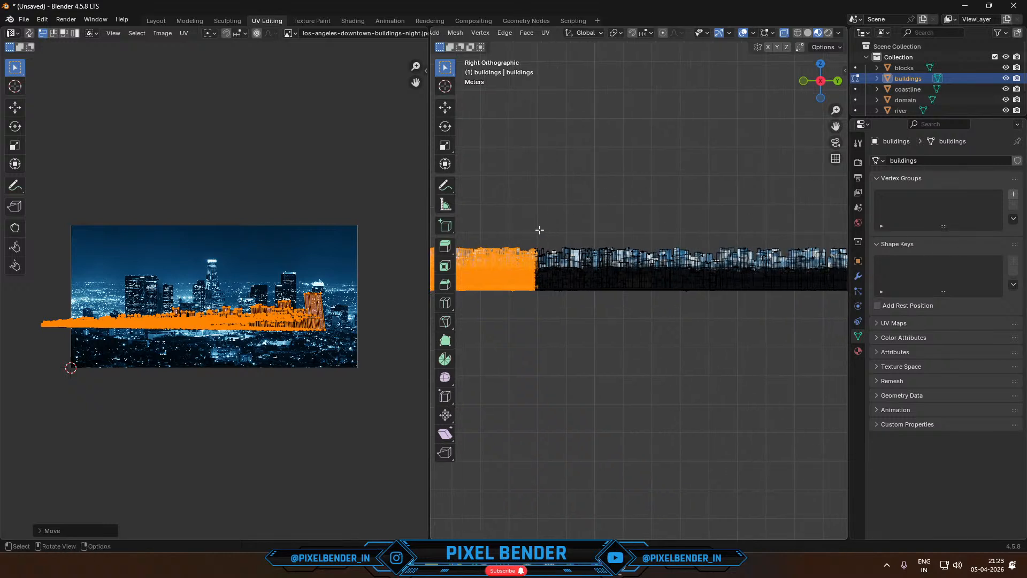
{"action": "left_click_drag", "start_coordinate": [538, 230], "coordinate": [776, 335]}
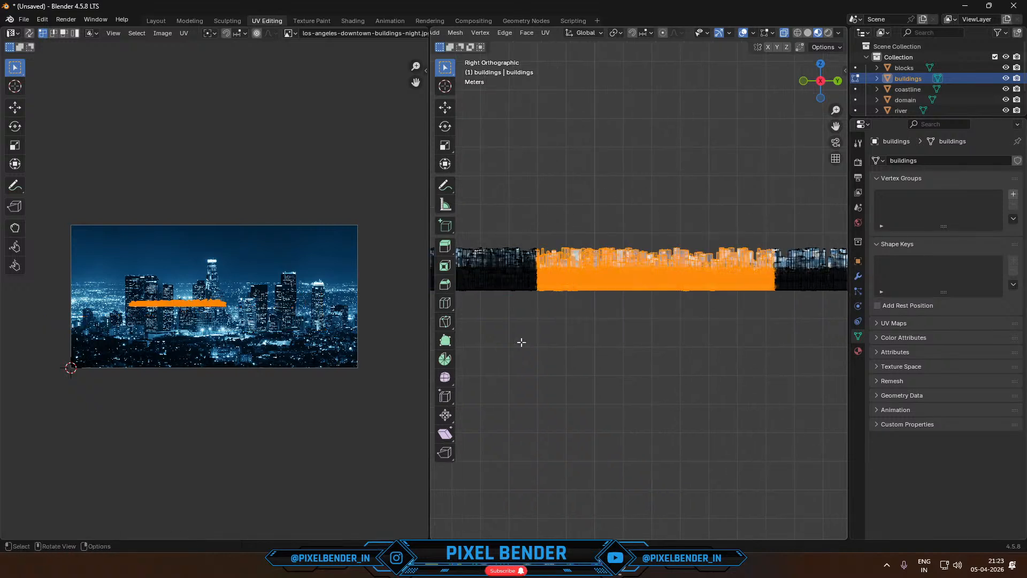
{"action": "key", "text": "g"}
{"action": "left_click", "coordinate": [316, 309]}
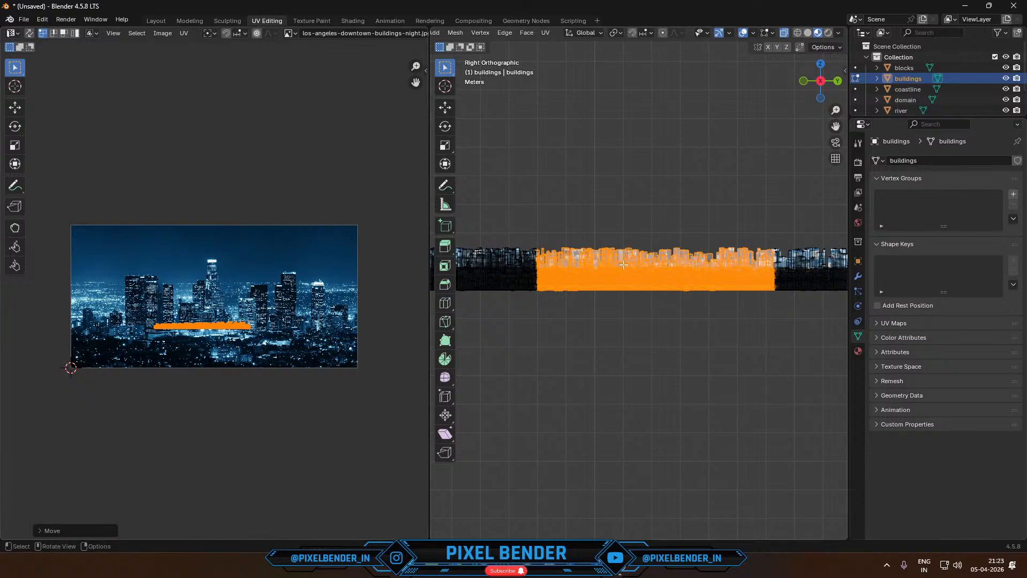
- Move the UVs of the buildings at the positive Y end lower on the image and review the row in Object Mode
{"action": "middle_click_drag", "start_coordinate": [760, 231], "coordinate": [547, 239], "text": "shift"}
{"action": "left_click_drag", "start_coordinate": [567, 251], "coordinate": [715, 348]}
{"action": "key", "text": "g"}
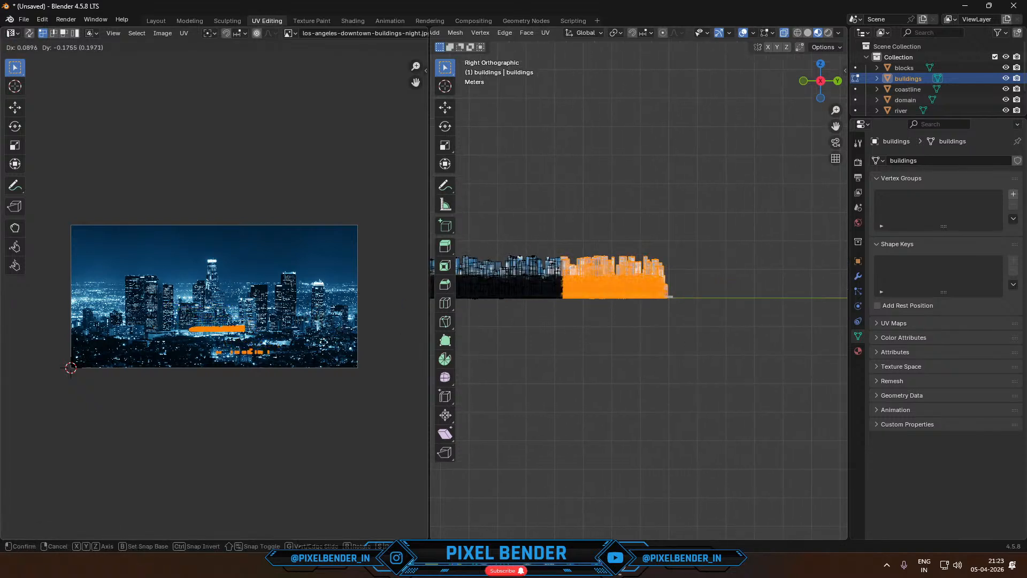
{"action": "left_click", "coordinate": [277, 332]}
{"action": "key", "text": "Tab"}
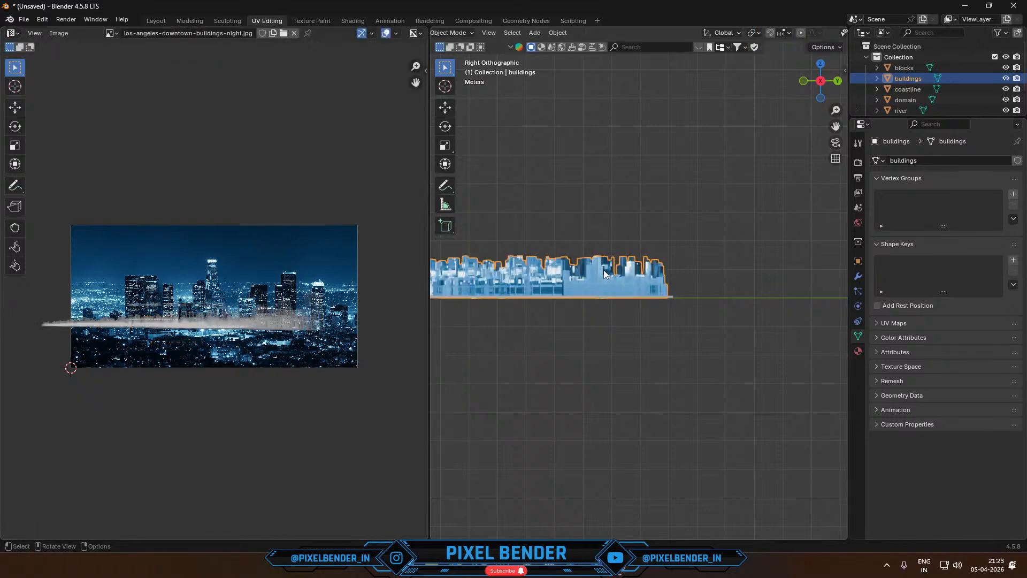
{"action": "middle_click_drag", "start_coordinate": [527, 263], "coordinate": [720, 308], "text": "shift"}
{"action": "scroll", "coordinate": [695, 314], "scroll_direction": "down", "scroll_amount": 2}
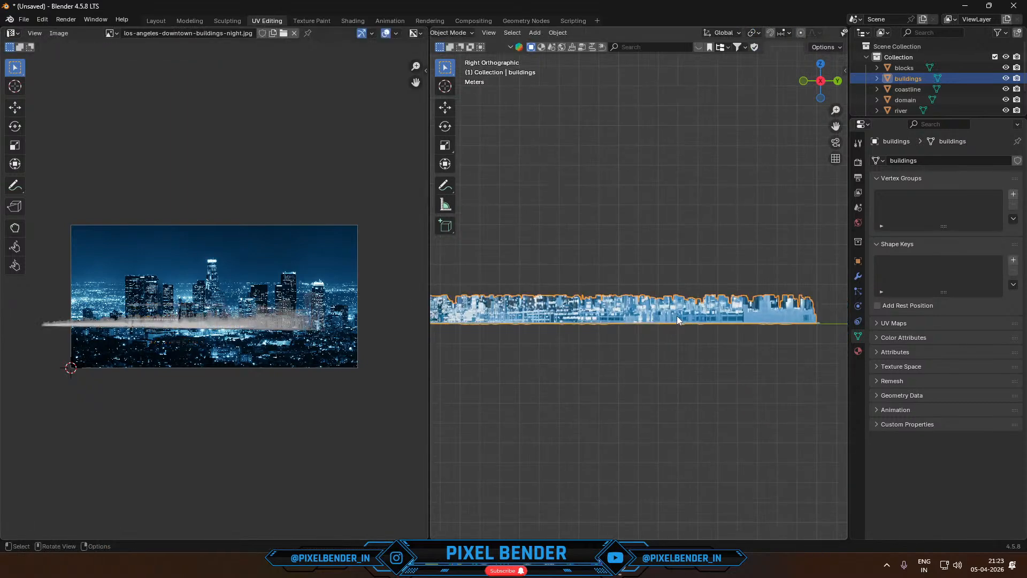
- Select all building faces and enlarge their UVs twice around the skyline image, then check the texture in Object Mode
{"action": "key", "text": "Tab"}
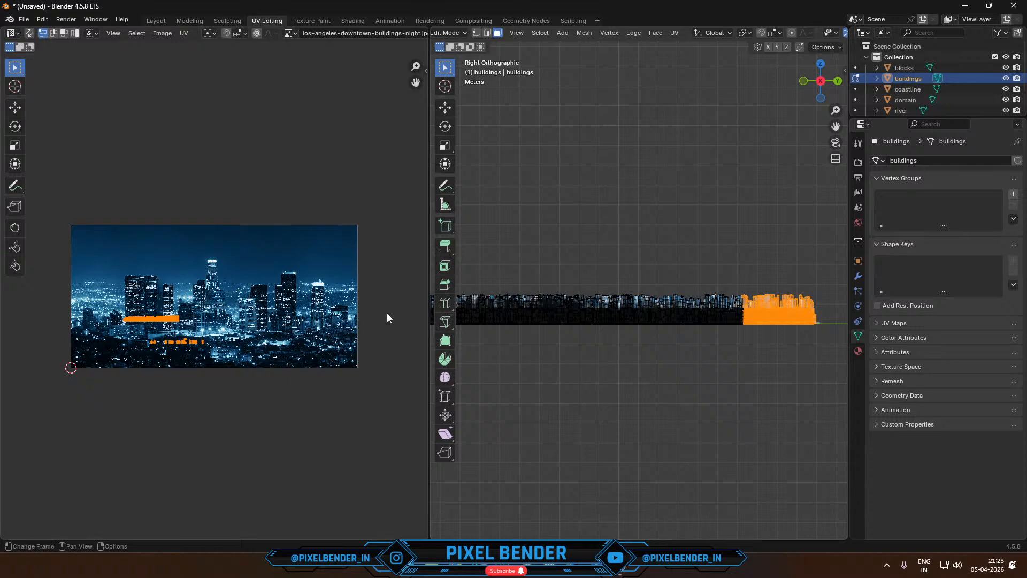
{"action": "key", "text": "a"}
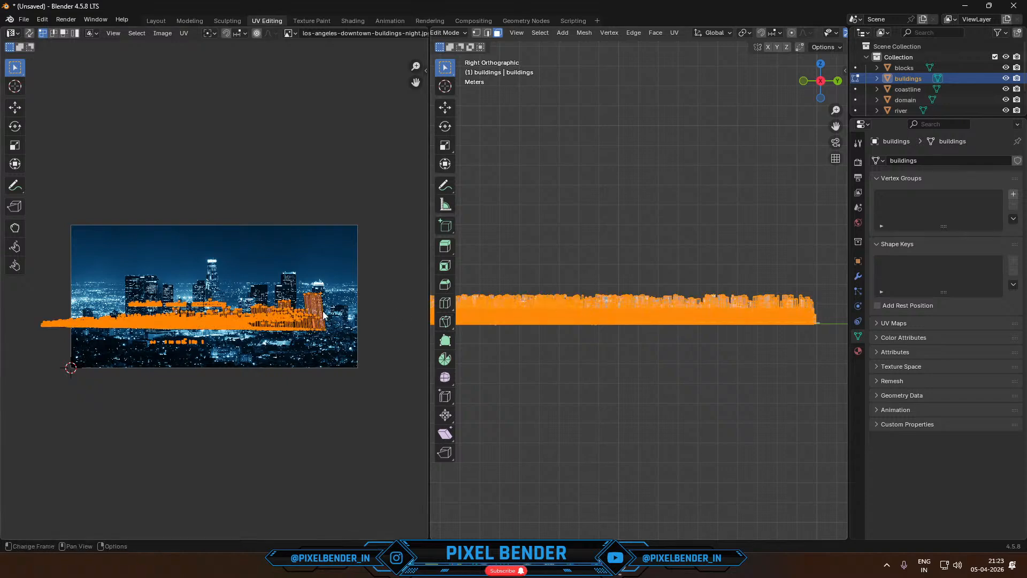
{"action": "key", "text": "s"}
{"action": "left_click", "coordinate": [396, 304]}
{"action": "scroll", "coordinate": [499, 284], "scroll_direction": "up", "scroll_amount": 4}
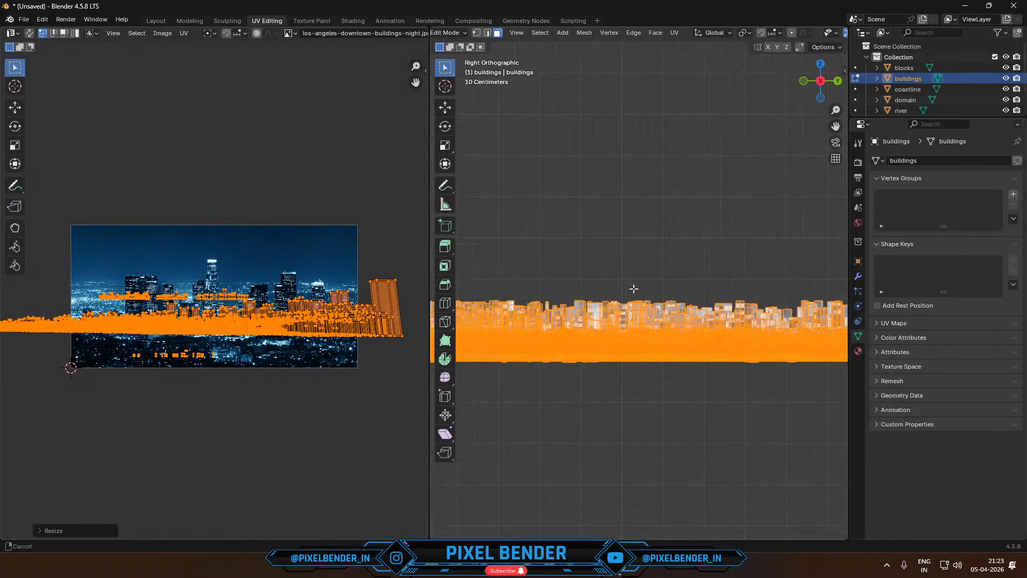
{"action": "key", "text": "s"}
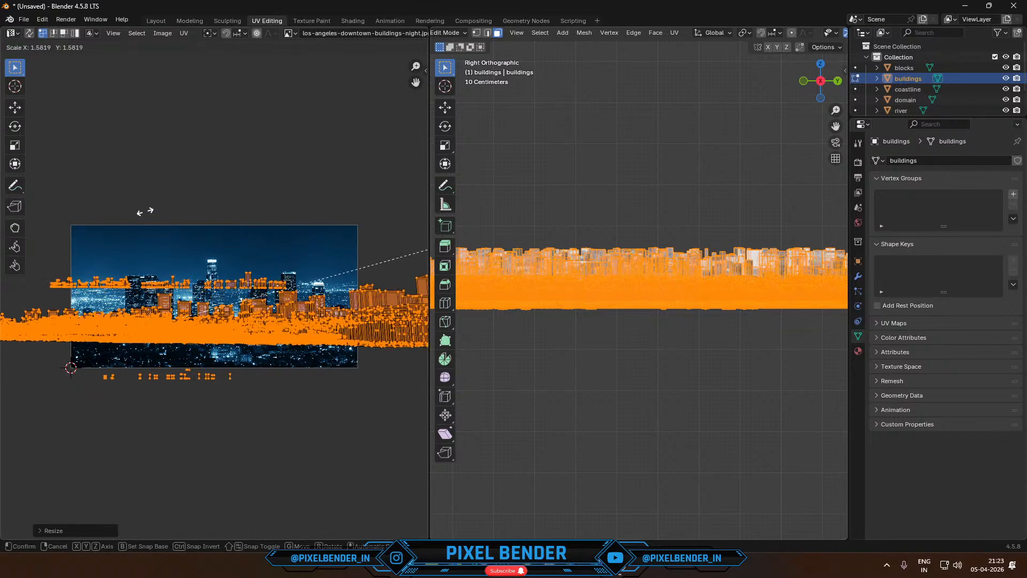
{"action": "left_click", "coordinate": [284, 198]}
{"action": "key", "text": "Tab"}
{"action": "scroll", "coordinate": [644, 263], "scroll_direction": "down", "scroll_amount": 3}
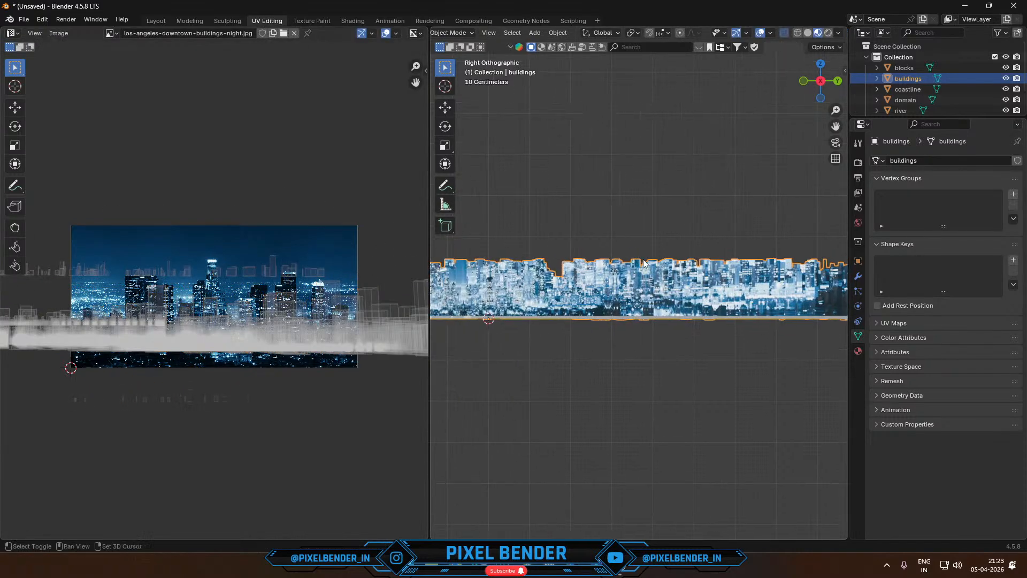
- In the Shading workspace, frame the skyline in perspective and add a camera aligned to the current view
{"action": "left_click", "coordinate": [352, 21]}
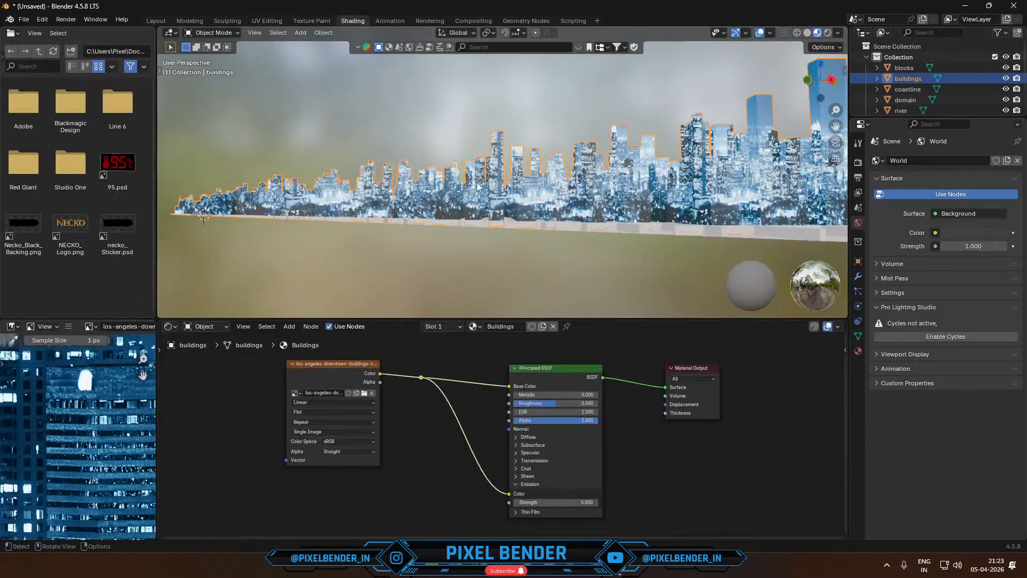
{"action": "middle_click_drag", "start_coordinate": [560, 198], "coordinate": [520, 194]}
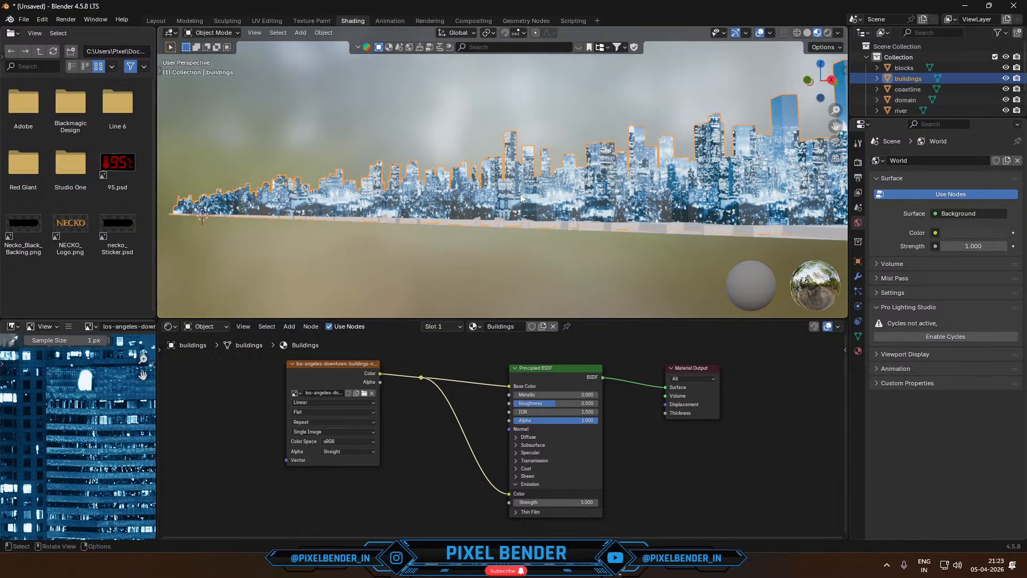
{"action": "key", "text": "shift+a"}
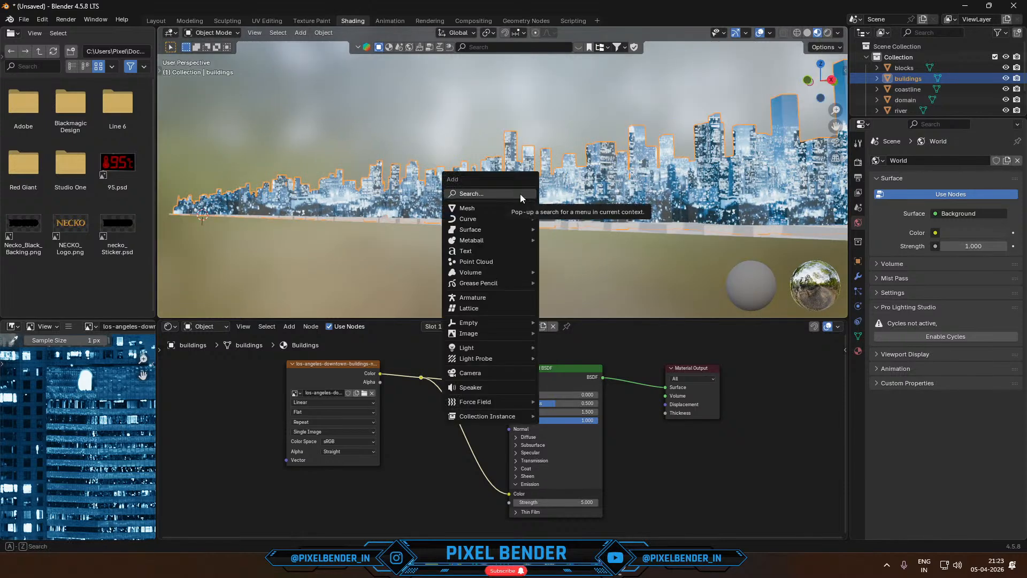
{"action": "left_click", "coordinate": [484, 372]}
{"action": "key", "text": "ctrl+alt+KP_0"}
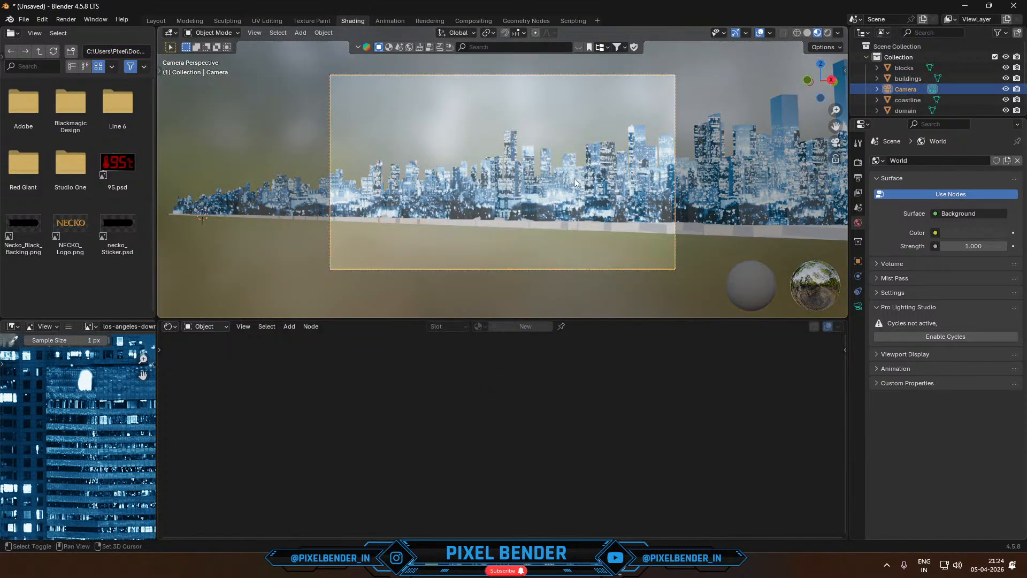
- Show the scene in Rendered shading and fly the camera to frame the row's end with the two tallest towers
{"action": "middle_click_drag", "start_coordinate": [574, 178], "coordinate": [526, 214], "text": "shift"}
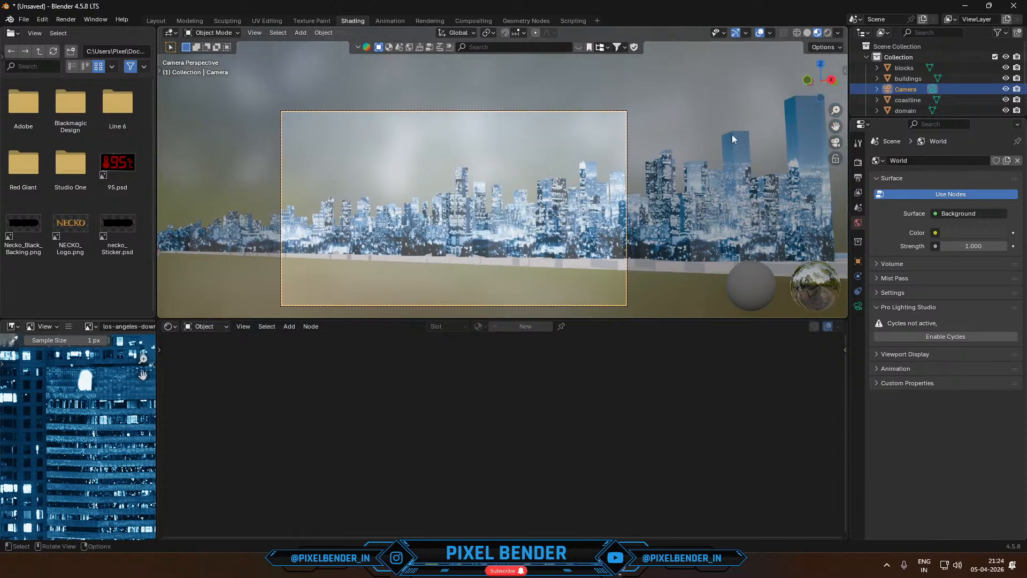
{"action": "left_click", "coordinate": [828, 35]}
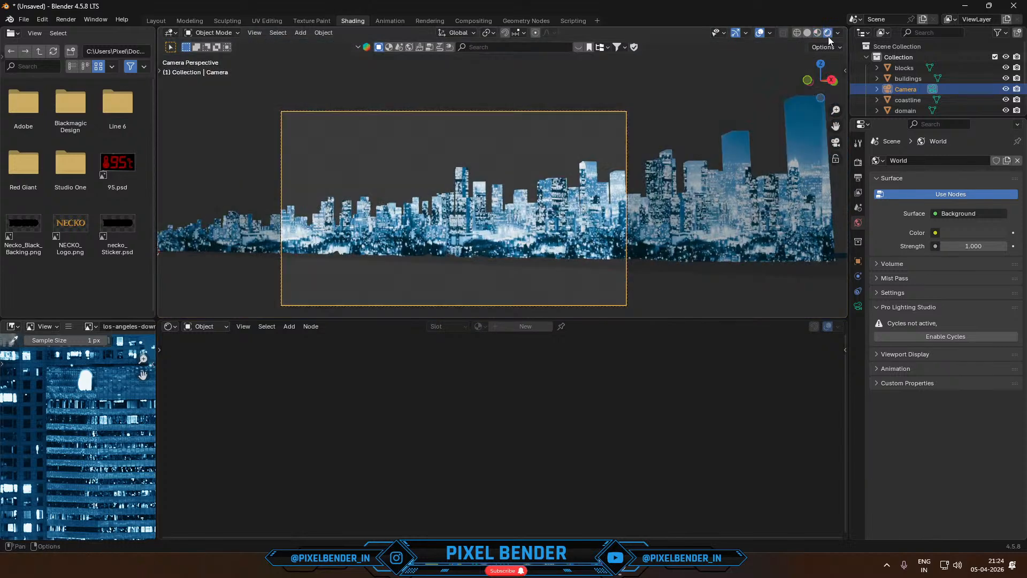
{"action": "middle_click_drag", "start_coordinate": [572, 193], "coordinate": [409, 186], "text": "shift"}
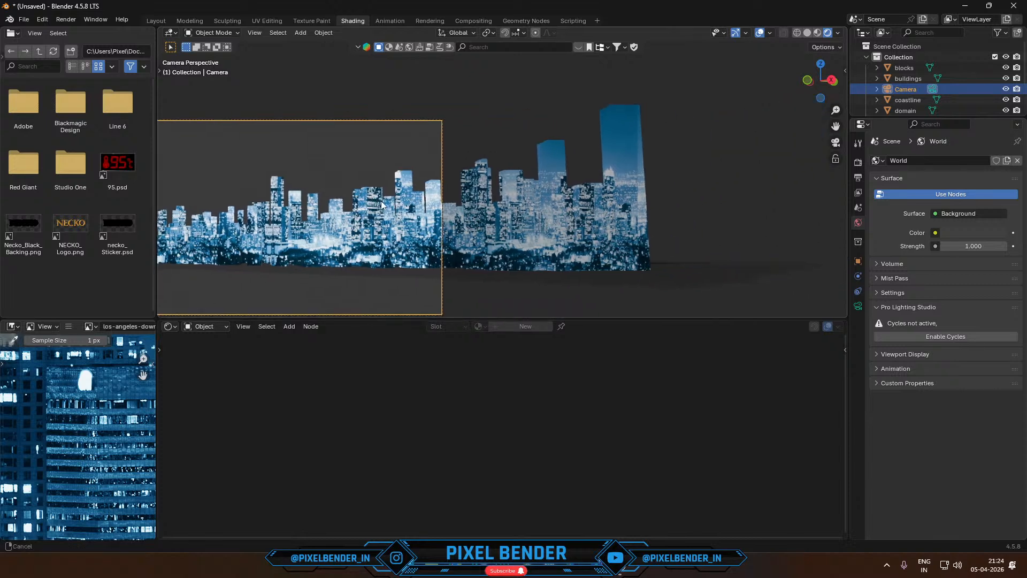
{"action": "key", "text": "shift+grave"}
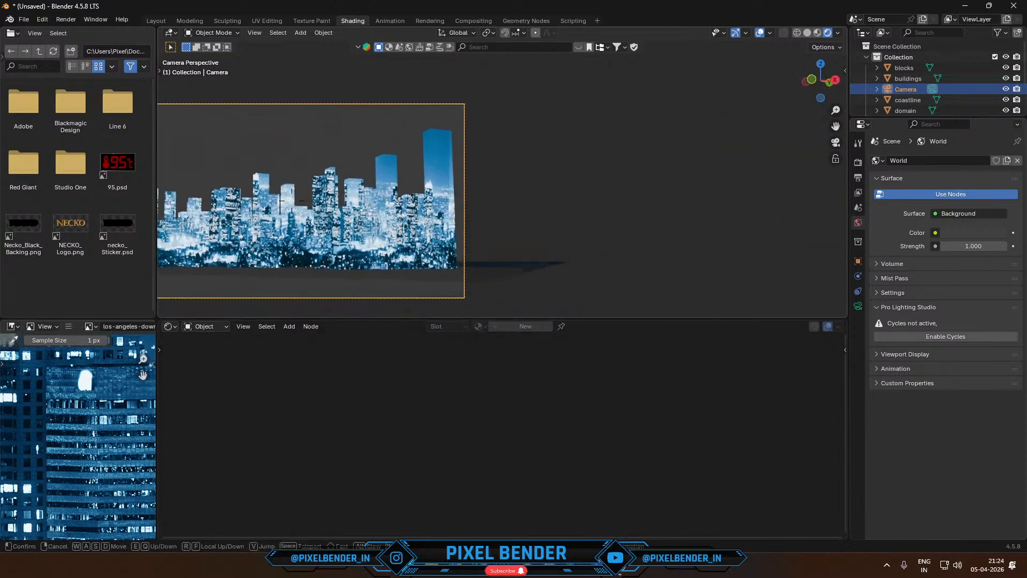
{"action": "left_click", "coordinate": [452, 144]}
{"action": "middle_click_drag", "start_coordinate": [452, 145], "coordinate": [570, 142], "text": "shift"}
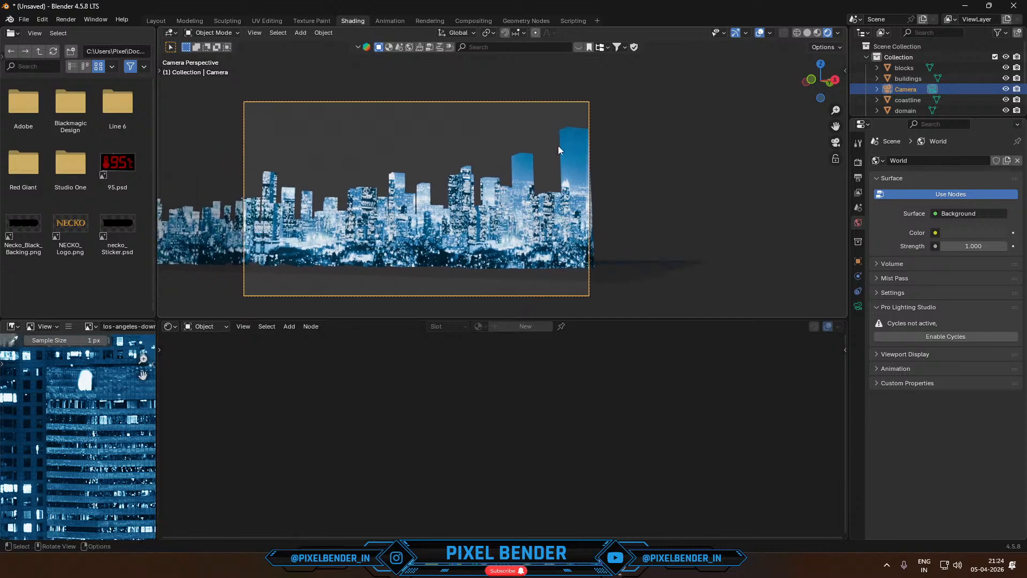
- Select the two tallest towers of the buildings mesh in Edit Mode and show them through the camera in the UV Editing workspace
{"action": "left_click", "coordinate": [518, 173]}
{"action": "key", "text": "Tab"}
{"action": "key", "text": "b"}
{"action": "left_click_drag", "start_coordinate": [493, 131], "coordinate": [610, 173]}
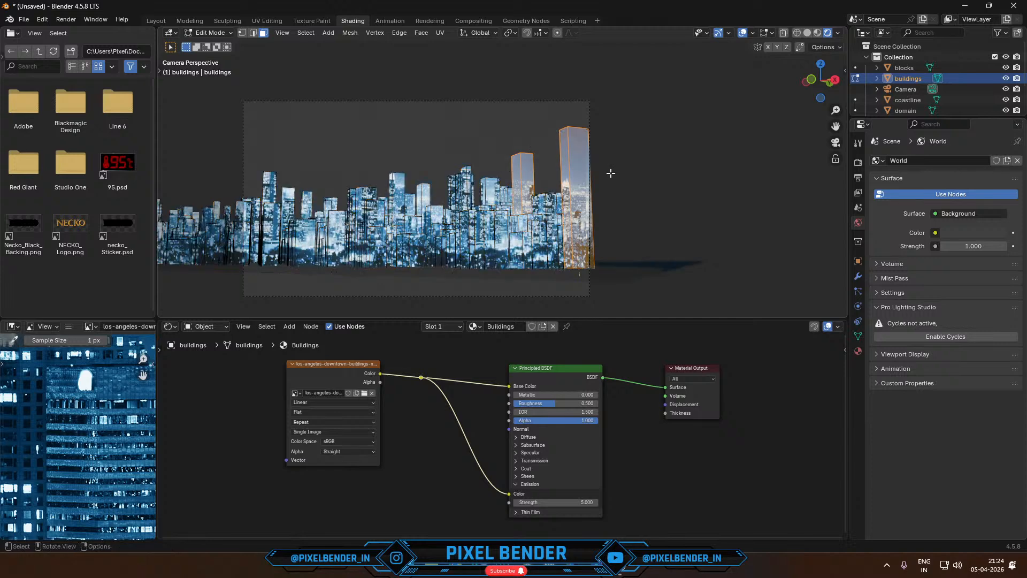
{"action": "left_click", "coordinate": [261, 21]}
{"action": "key", "text": "KP_0"}
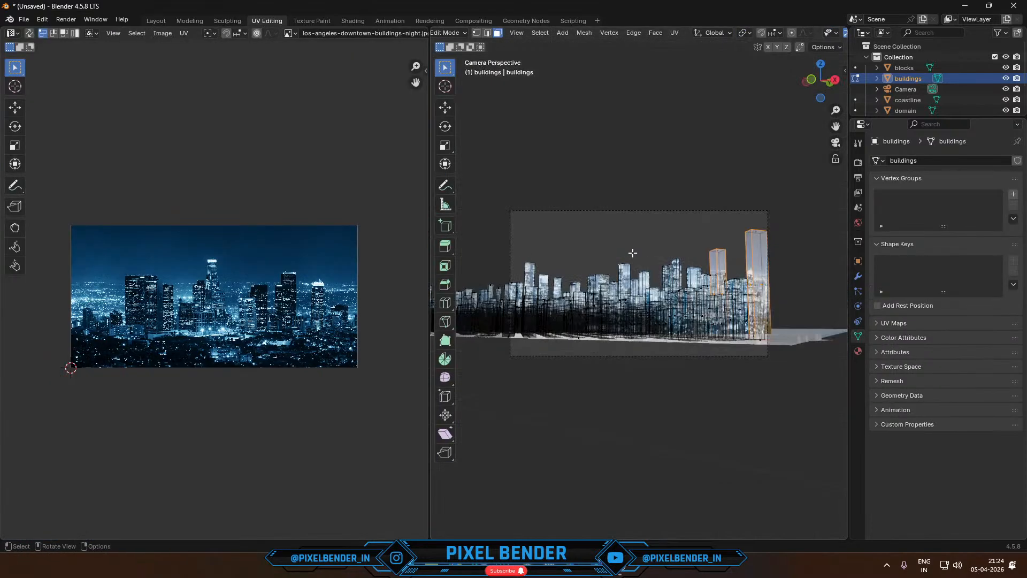
{"action": "scroll", "coordinate": [634, 257], "scroll_direction": "up", "scroll_amount": 2}
{"action": "middle_click_drag", "start_coordinate": [692, 247], "coordinate": [573, 228], "text": "shift"}
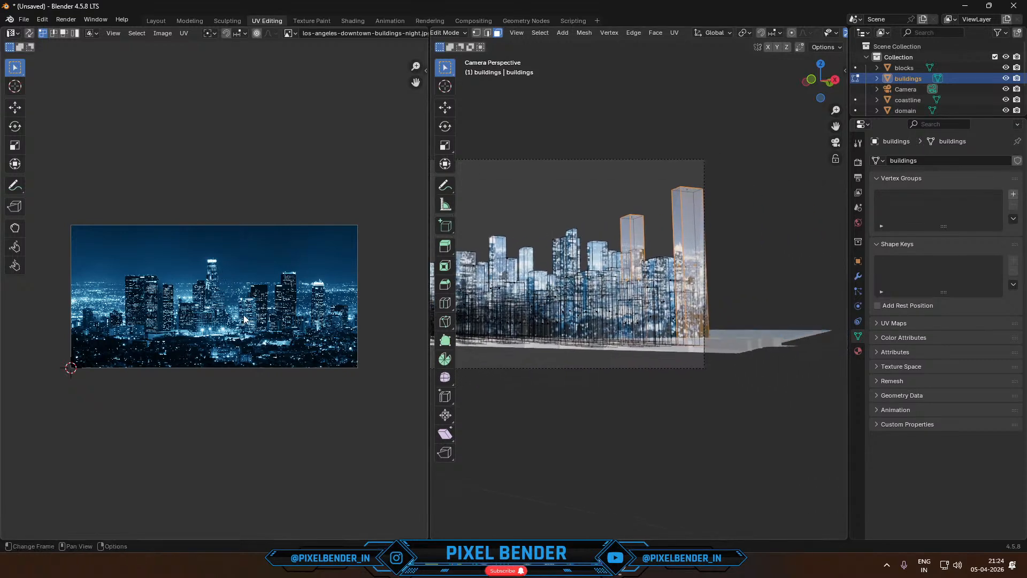
{"action": "scroll", "coordinate": [567, 240], "scroll_direction": "up", "scroll_amount": 3}
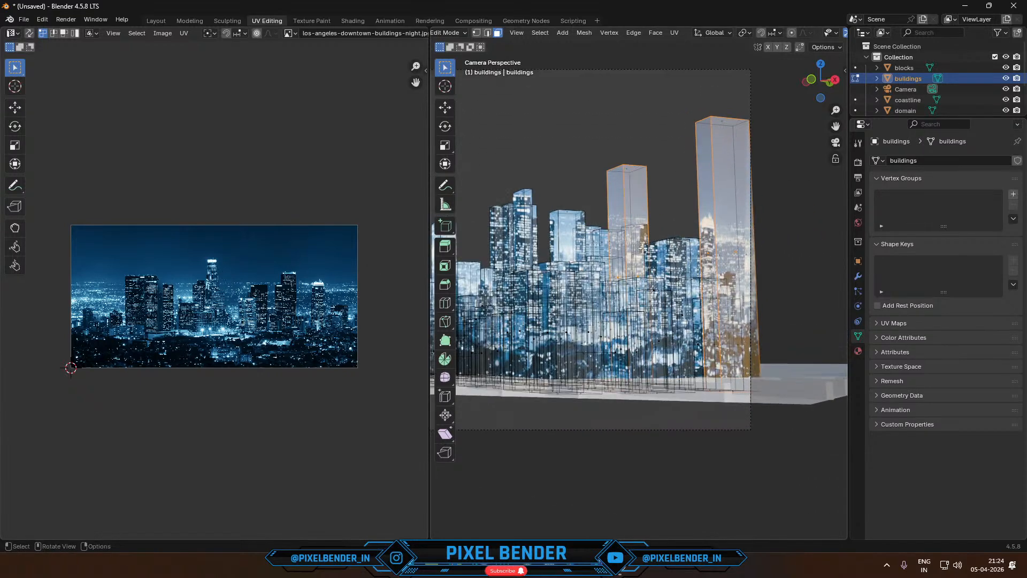
- Turn off X-ray in Edit Mode and box-select the visible faces of the tall towers at the row's end
{"action": "key", "text": "Tab"}
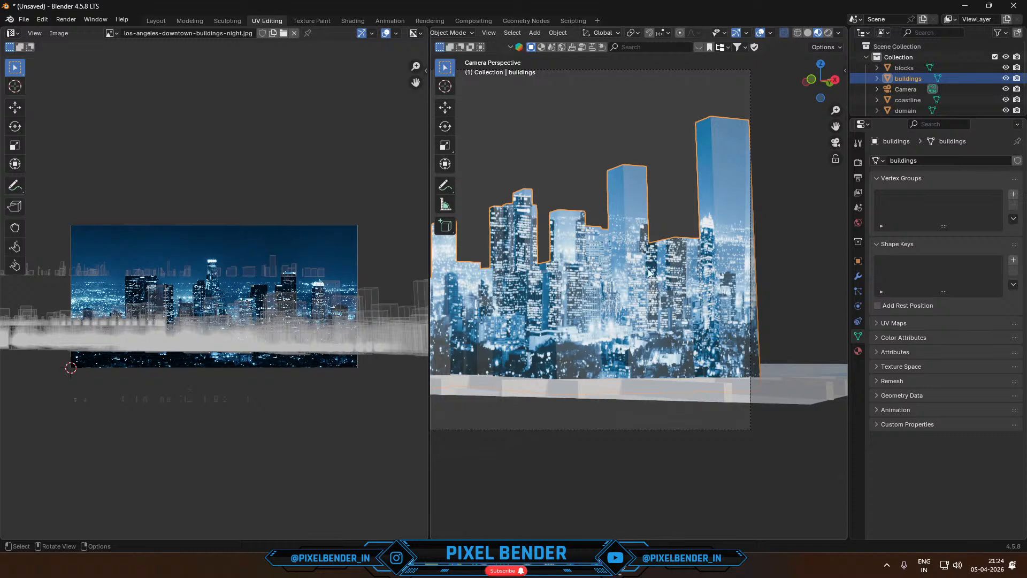
{"action": "key", "text": "Tab"}
{"action": "left_click_drag", "start_coordinate": [597, 95], "coordinate": [777, 231]}
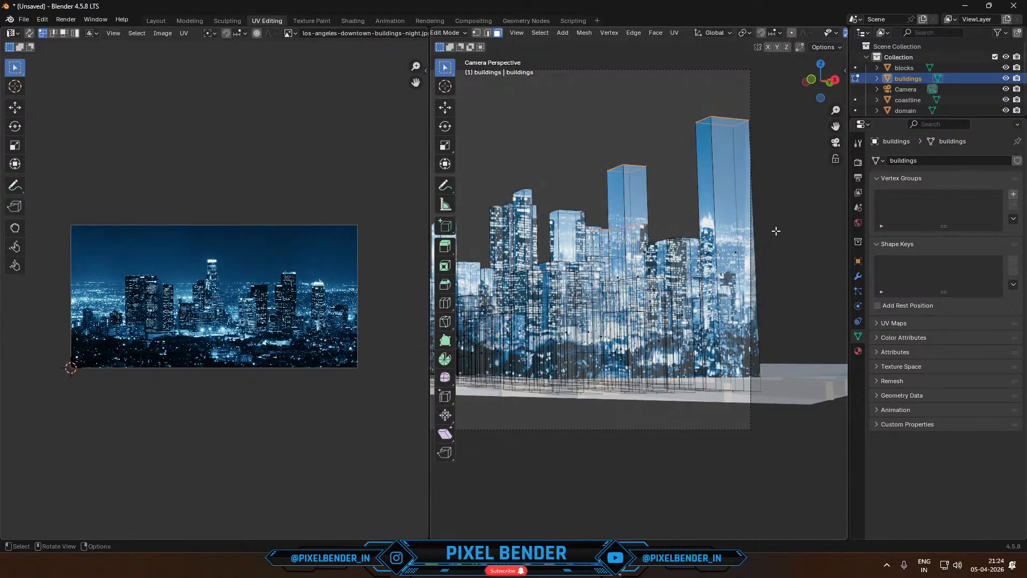
{"action": "left_click_drag", "start_coordinate": [575, 107], "coordinate": [756, 219]}
{"action": "left_click", "coordinate": [621, 184]}
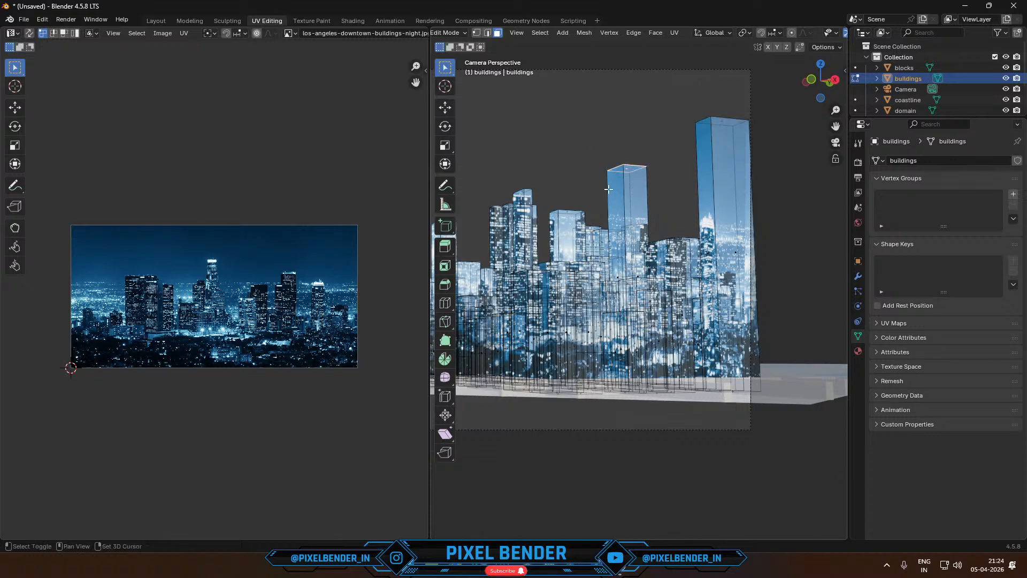
{"action": "scroll", "coordinate": [810, 36], "scroll_direction": "down", "scroll_amount": 3}
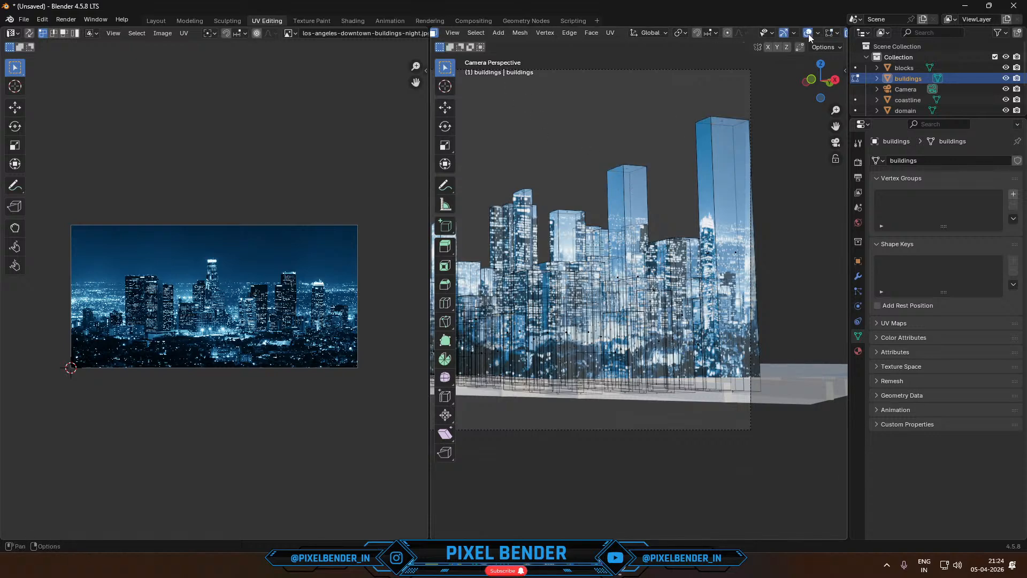
{"action": "scroll", "coordinate": [810, 33], "scroll_direction": "down", "scroll_amount": 3}
{"action": "left_click", "coordinate": [785, 33]}
{"action": "left_click_drag", "start_coordinate": [574, 127], "coordinate": [784, 223]}
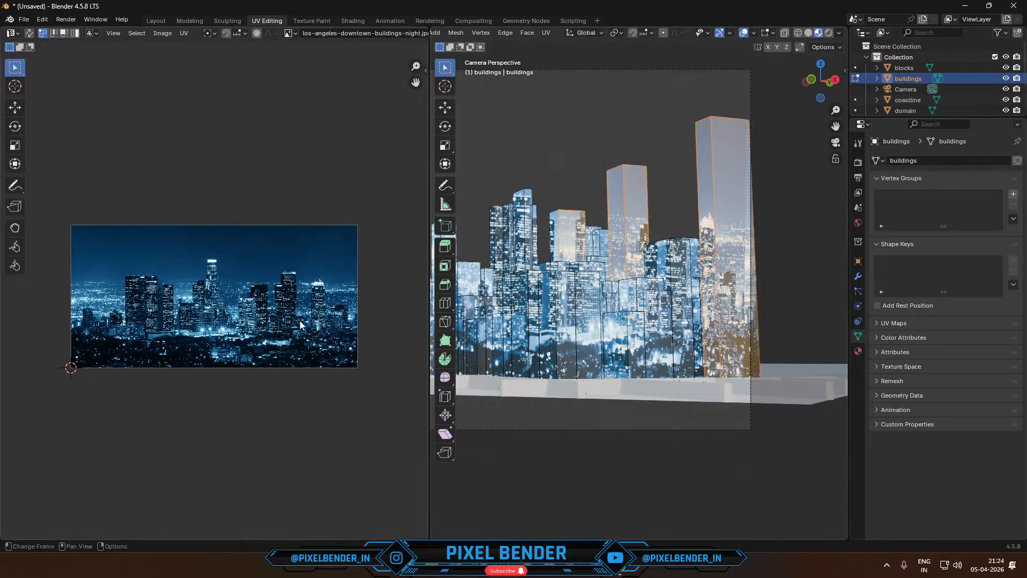
- Move the selected towers' UVs onto the left half of the skyline image and scale them down
{"action": "key", "text": "g"}
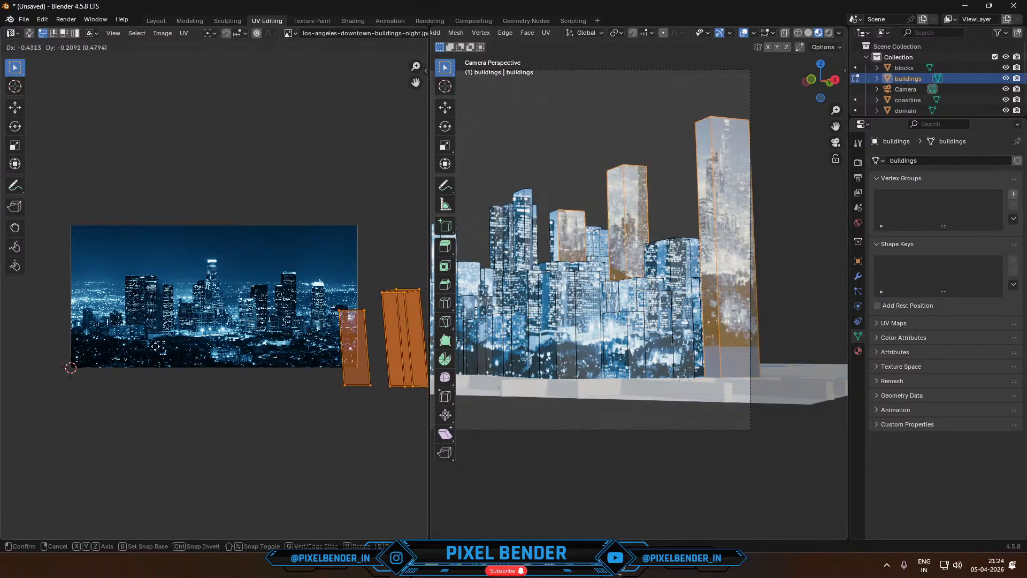
{"action": "left_click", "coordinate": [353, 358]}
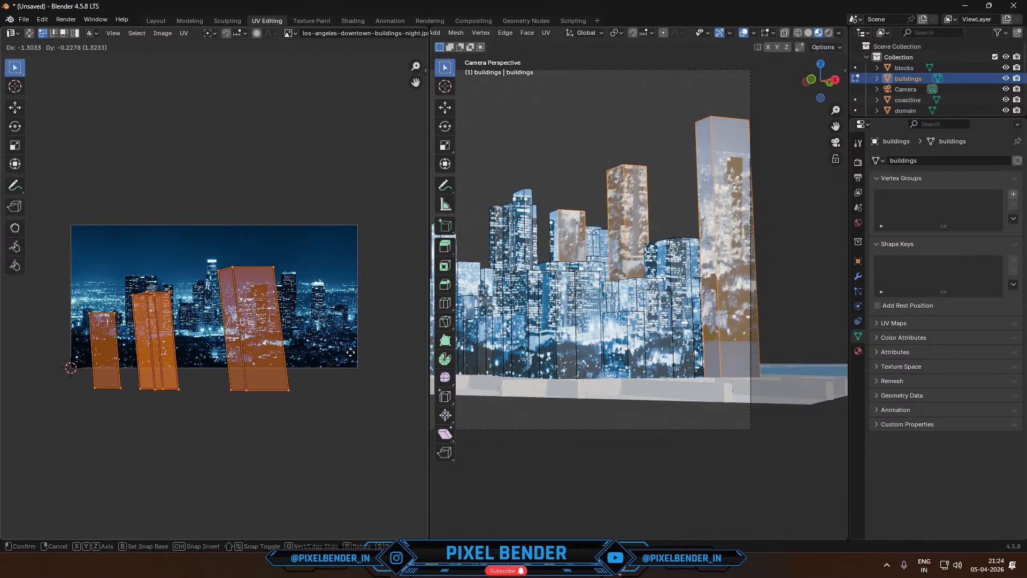
{"action": "key", "text": "c"}
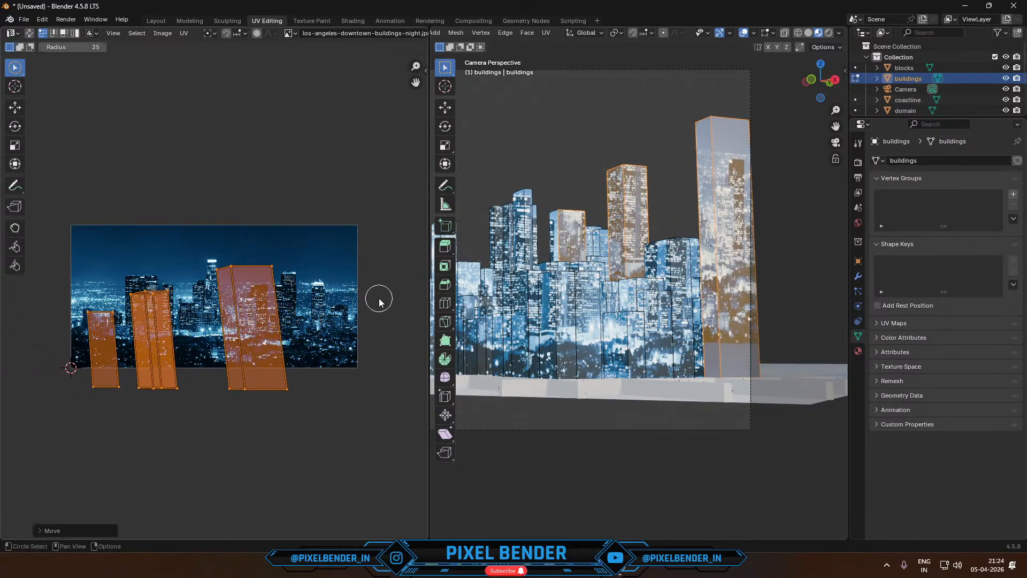
{"action": "key", "text": "Escape"}
{"action": "key", "text": "s"}
{"action": "left_click", "coordinate": [302, 302]}
- Shrink the tall towers' UVs further and reposition them over the lit downtown buildings in the image
{"action": "key", "text": "g"}
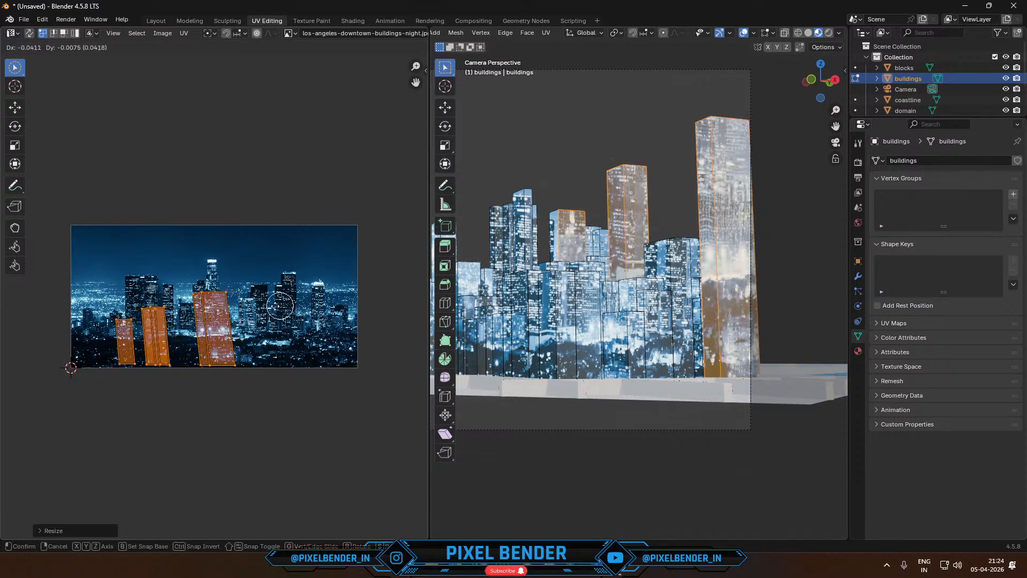
{"action": "left_click", "coordinate": [337, 278]}
{"action": "key", "text": "s"}
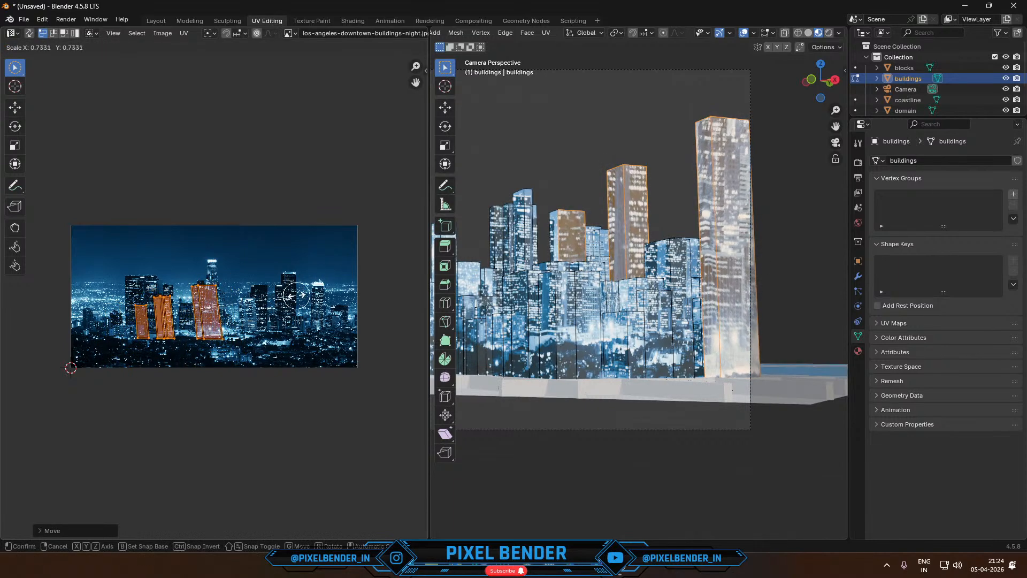
{"action": "left_click", "coordinate": [294, 296]}
{"action": "key", "text": "g"}
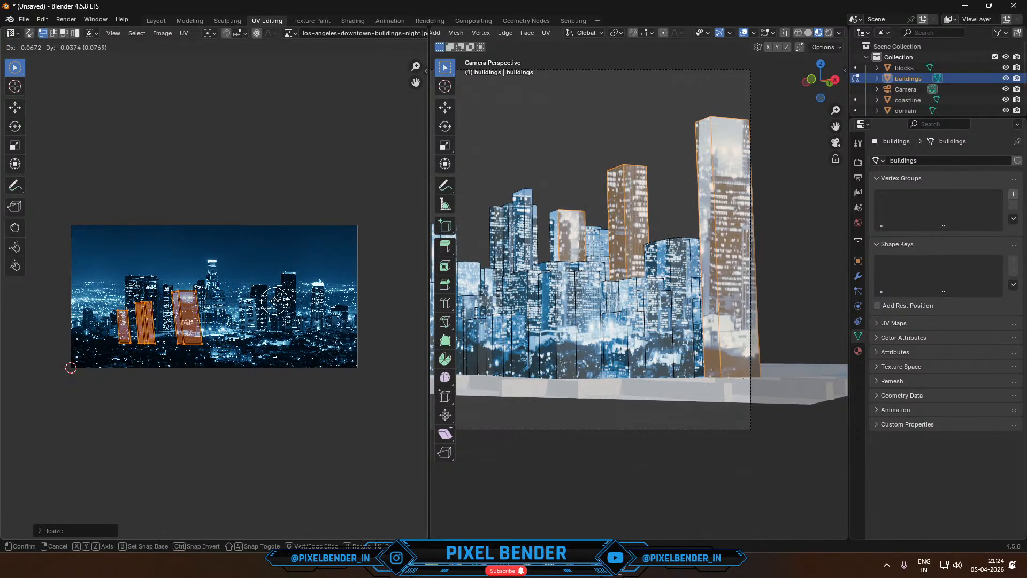
{"action": "left_click", "coordinate": [279, 302]}
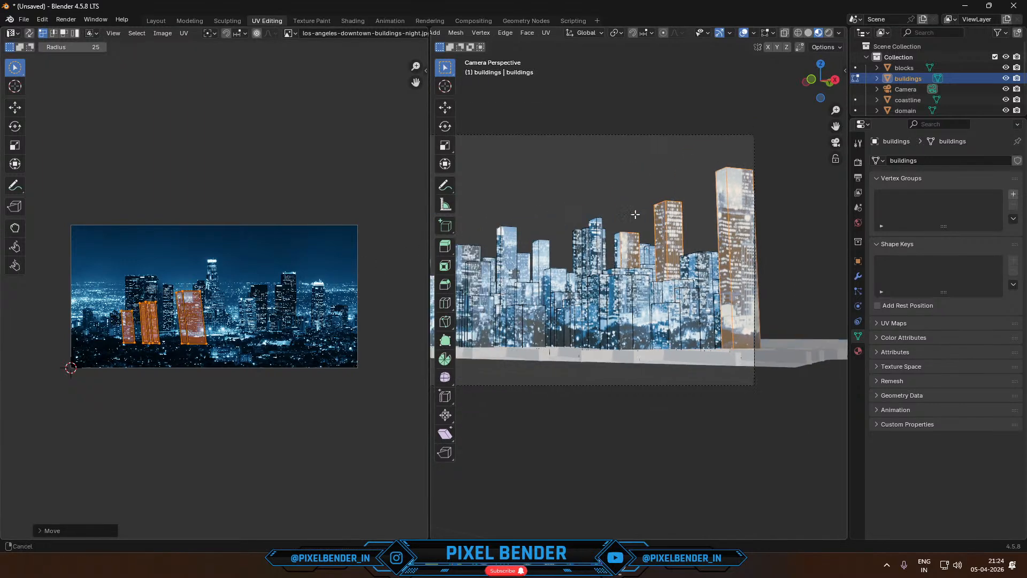
- Select the upper faces of the mid-row tower group and move and shrink their UVs onto the image's lit left buildings
{"action": "left_click_drag", "start_coordinate": [619, 207], "coordinate": [680, 257]}
{"action": "key", "text": "g"}
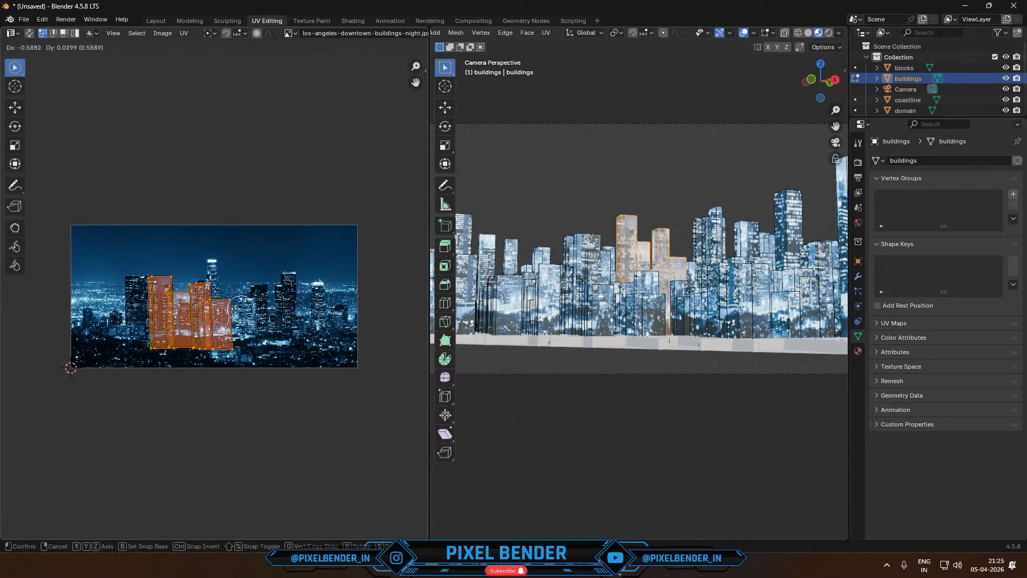
{"action": "left_click", "coordinate": [223, 315]}
{"action": "key", "text": "s"}
{"action": "left_click", "coordinate": [249, 301]}
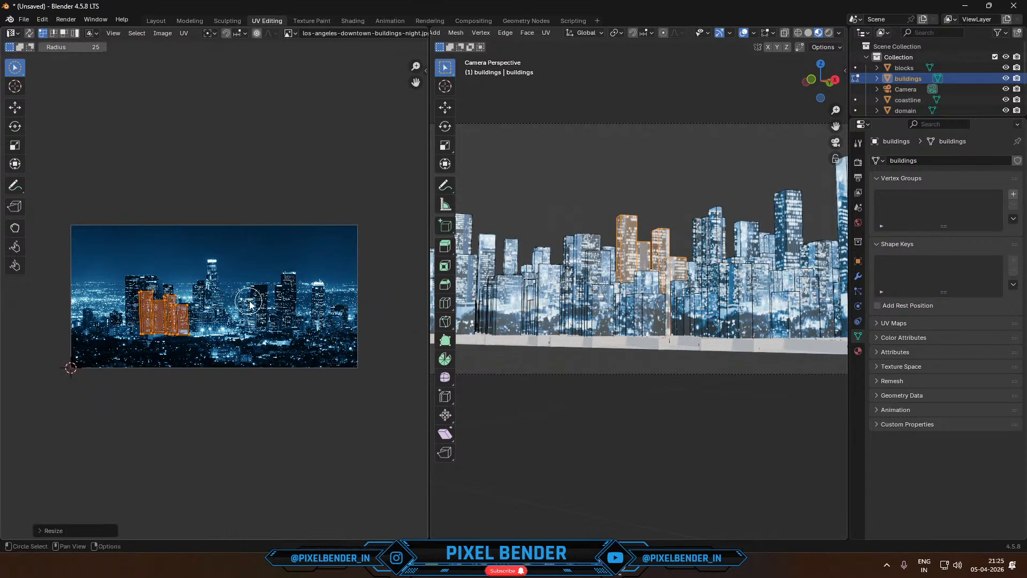
- Select the tall buildings near the camera frame's left edge, move their UVs over the lit buildings, and return to Object Mode
{"action": "middle_click_drag", "start_coordinate": [561, 224], "coordinate": [682, 222], "text": "shift"}
{"action": "left_click_drag", "start_coordinate": [561, 190], "coordinate": [683, 269]}
{"action": "key", "text": "g"}
{"action": "left_click", "coordinate": [301, 313]}
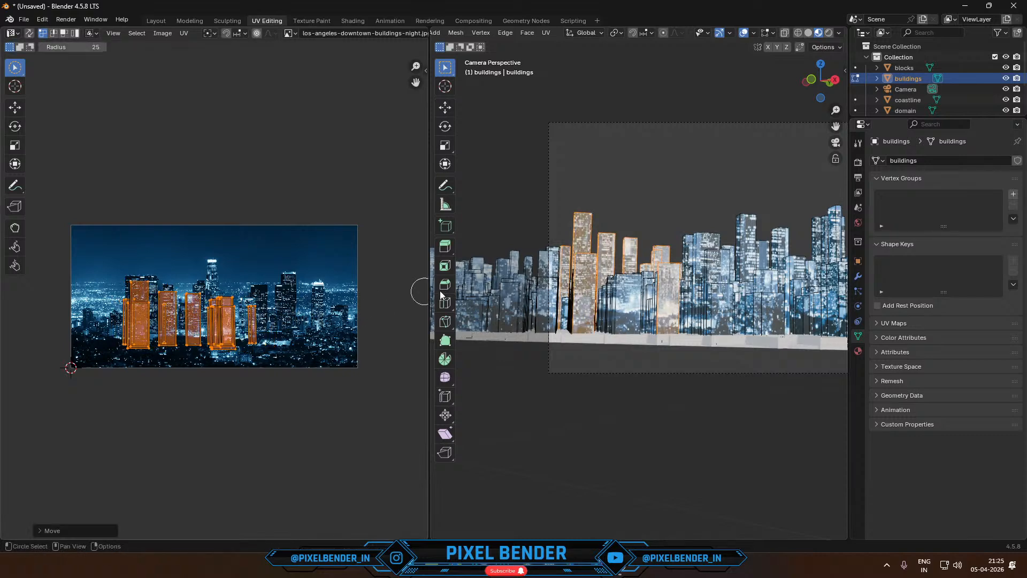
{"action": "scroll", "coordinate": [581, 247], "scroll_direction": "down", "scroll_amount": 1}
{"action": "key", "text": "Tab"}
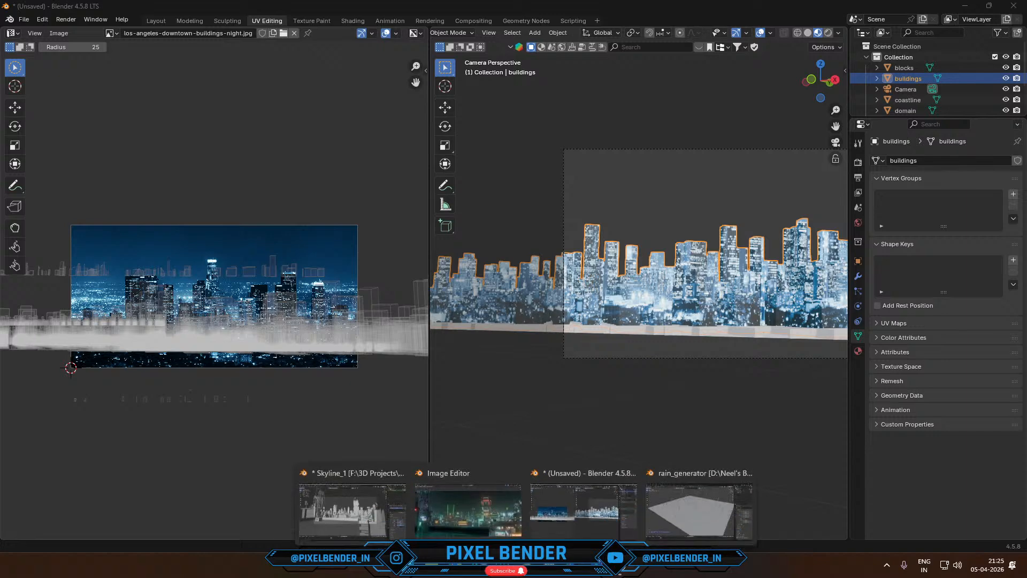
- View the finished neon city render, switch to the Skyline_1 project and examine its background building blocks from above
{"action": "left_click", "coordinate": [435, 506]}
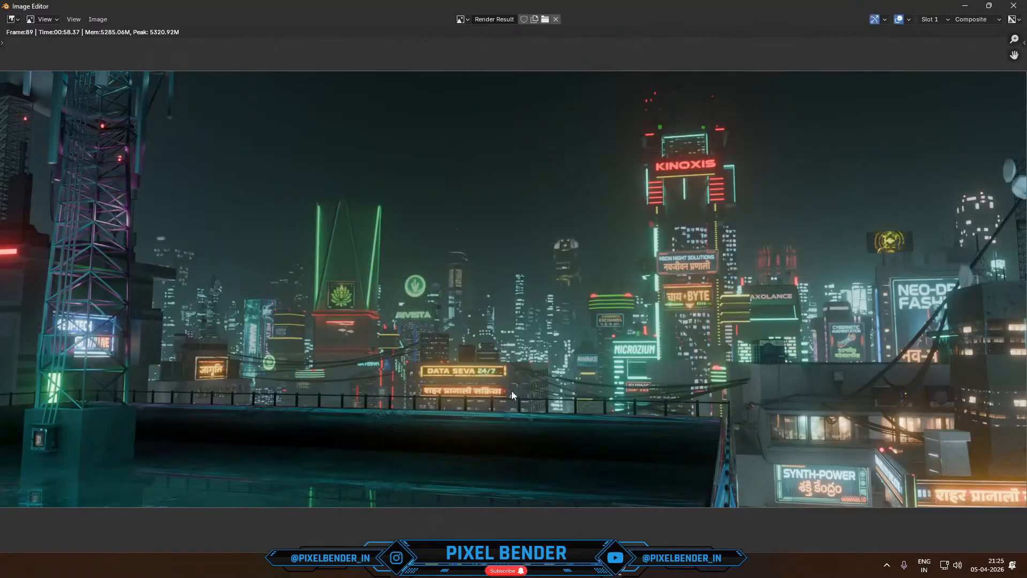
{"action": "mouse_move", "coordinate": [525, 574]}
{"action": "left_click", "coordinate": [390, 502]}
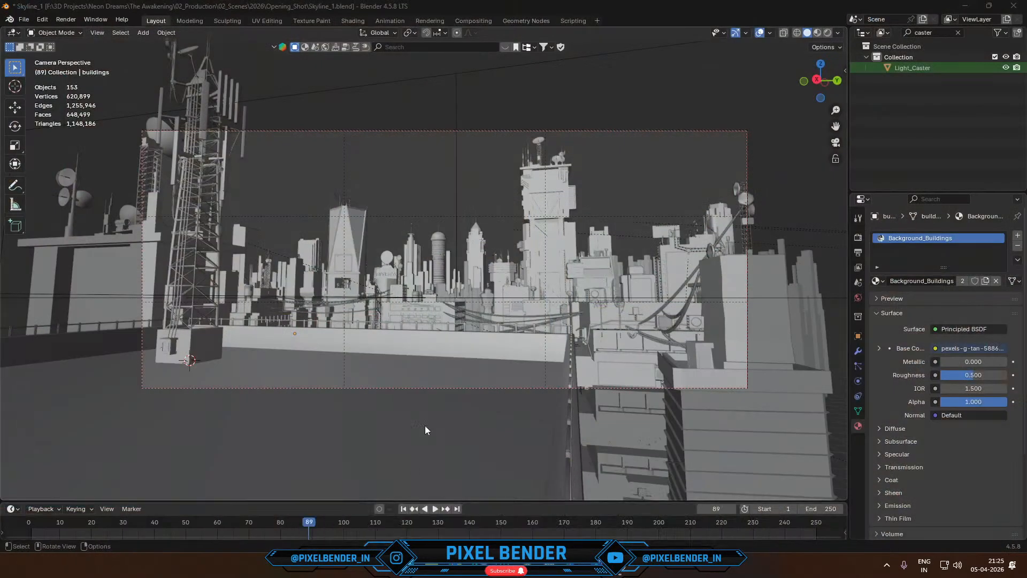
{"action": "middle_click_drag", "start_coordinate": [424, 426], "coordinate": [410, 365]}
{"action": "scroll", "coordinate": [410, 365], "scroll_direction": "down", "scroll_amount": 3}
{"action": "scroll", "coordinate": [410, 365], "scroll_direction": "down", "scroll_amount": 5}
{"action": "middle_click_drag", "start_coordinate": [531, 265], "coordinate": [406, 402], "text": "shift"}
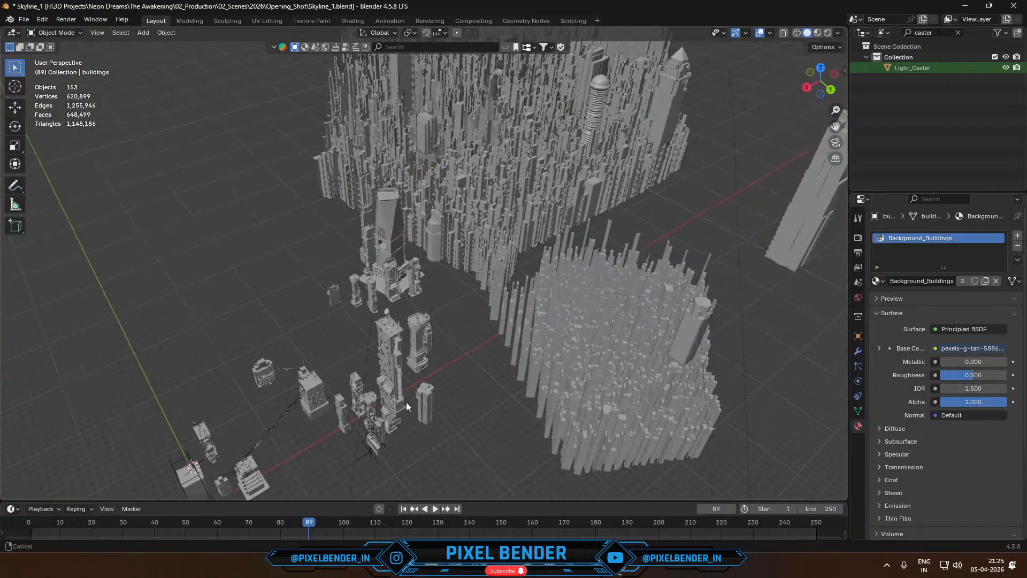
{"action": "left_click", "coordinate": [534, 168]}
{"action": "left_click", "coordinate": [565, 298]}
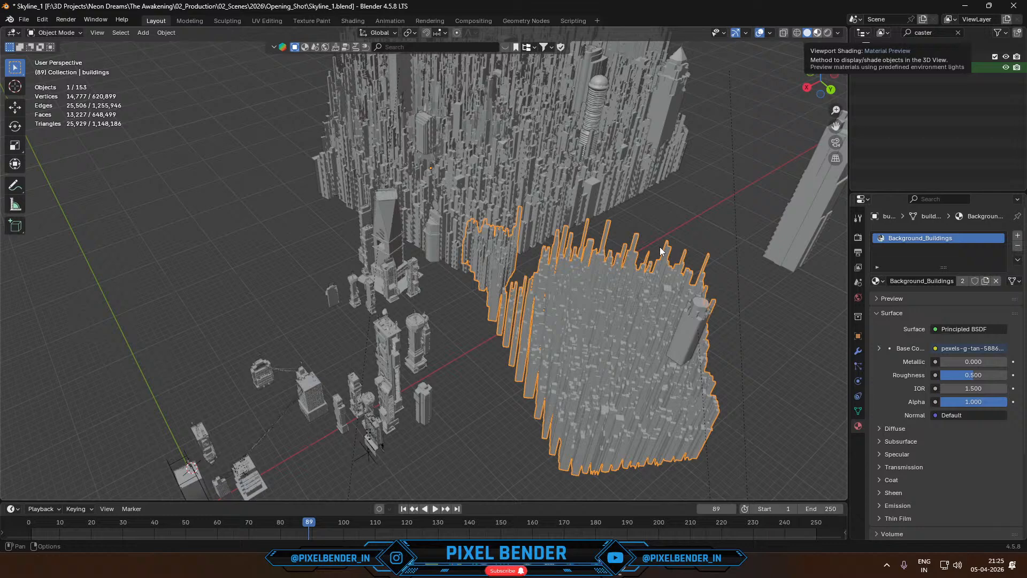
- Switch to YouTube Studio in Chrome and post "Thanks bud" and "Welcome!" in the live stream chat
{"action": "key", "text": "alt+Tab"}
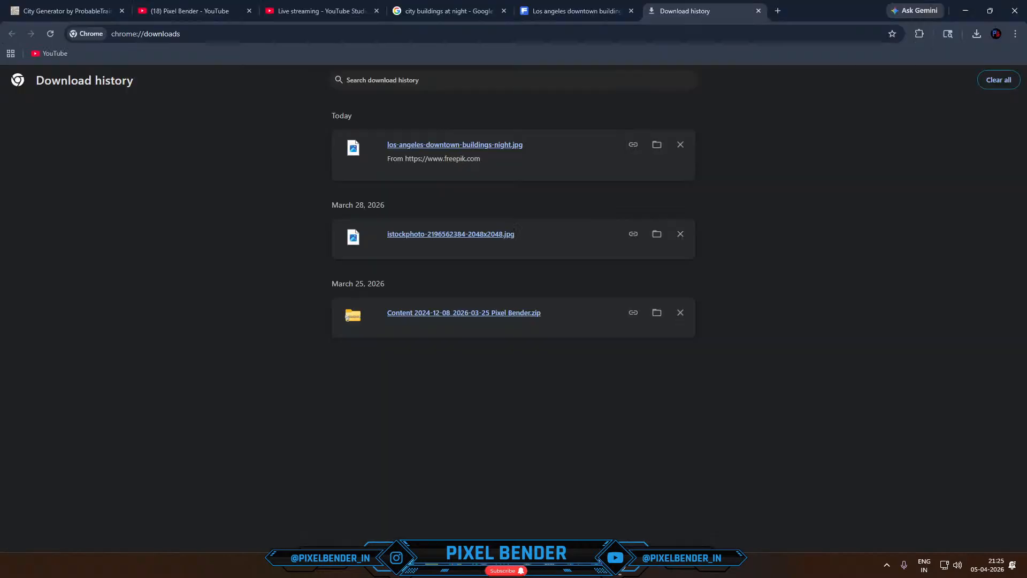
{"action": "left_click", "coordinate": [323, 5]}
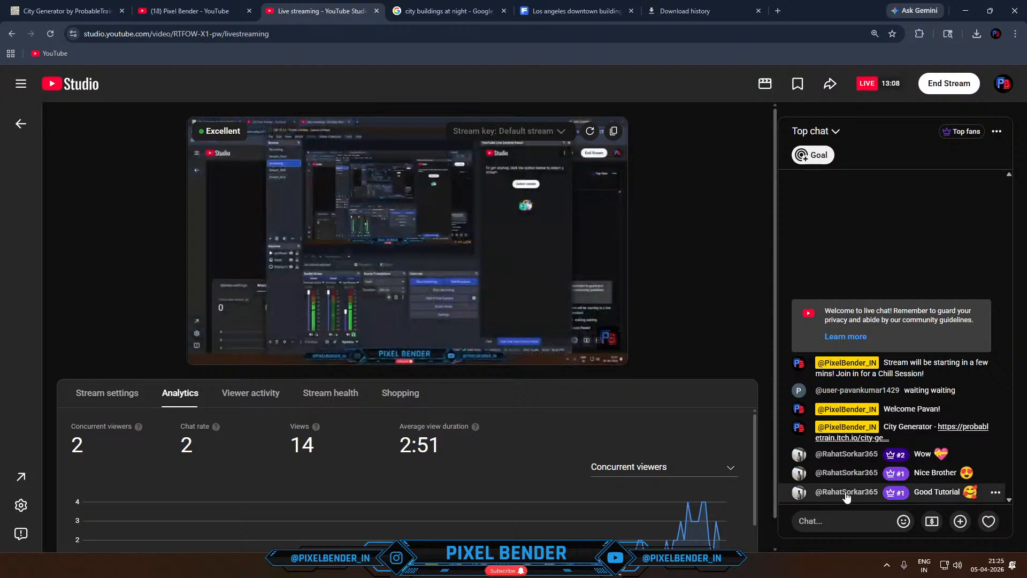
{"action": "left_click", "coordinate": [841, 526]}
{"action": "type", "text": "Thanks bud"}
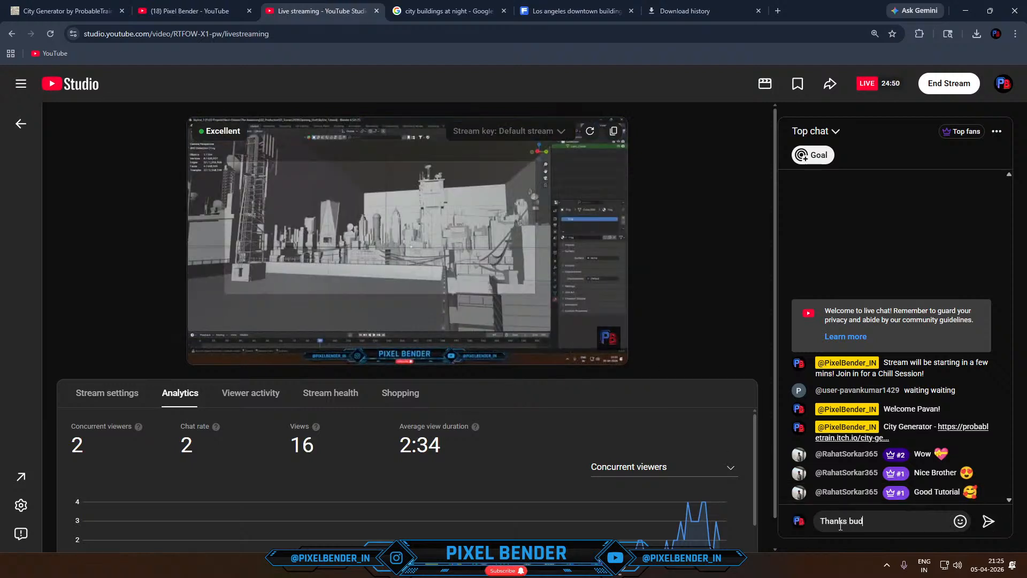
{"action": "key", "text": "Return"}
{"action": "type", "text": "Welcome!"}
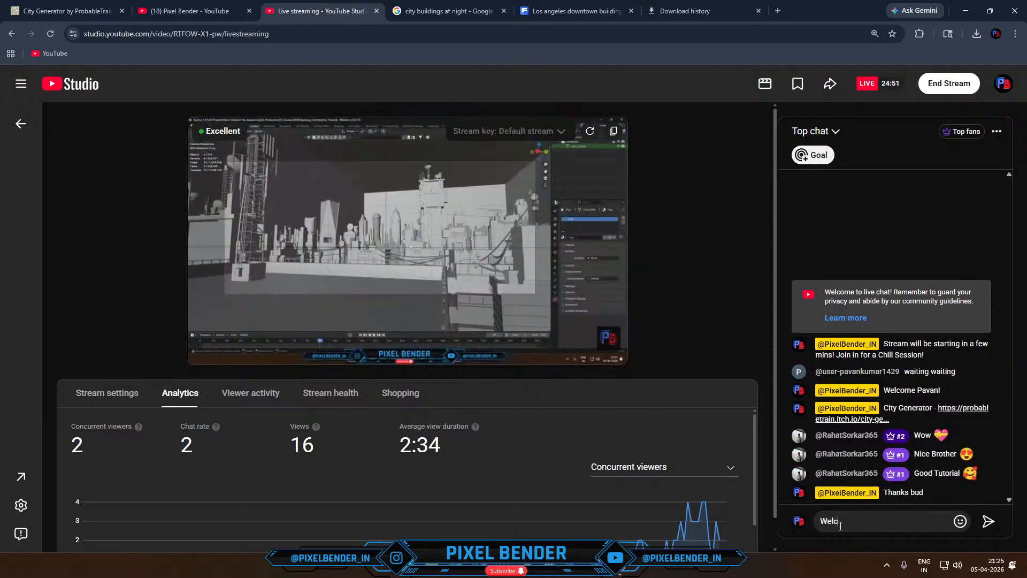
{"action": "key", "text": "Return"}
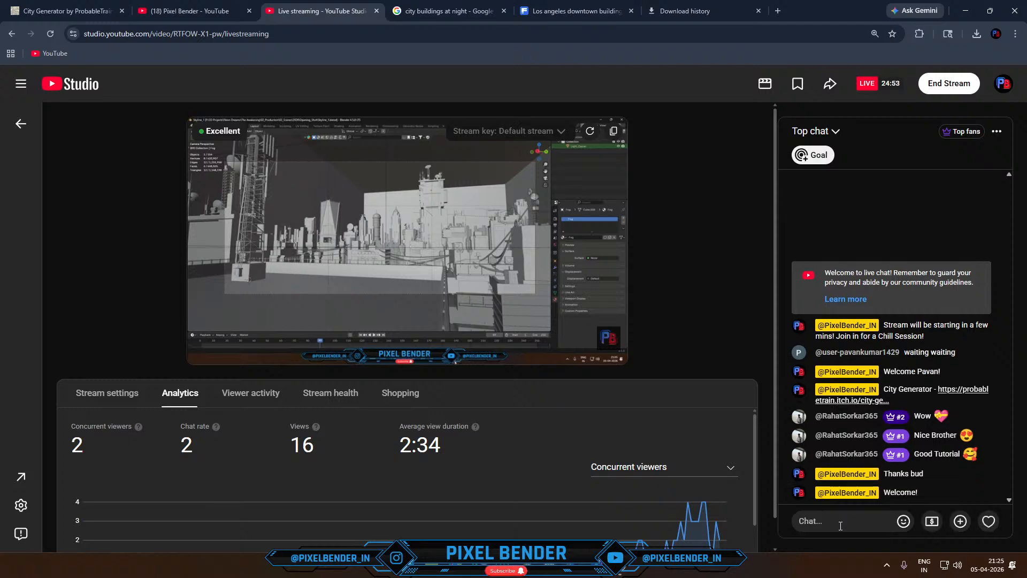
- Return to the Skyline_1 project in Blender and examine the textured background building meshes from outside and through the camera
{"action": "key", "text": "alt+Tab"}
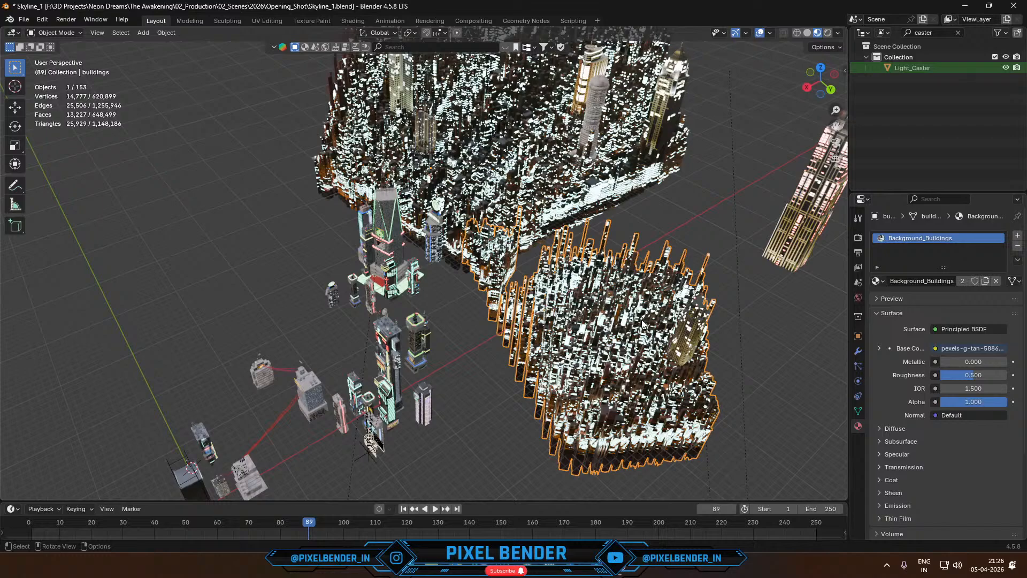
{"action": "middle_click_drag", "start_coordinate": [628, 281], "coordinate": [650, 300]}
{"action": "middle_click_drag", "start_coordinate": [626, 412], "coordinate": [628, 308], "text": "shift"}
{"action": "key", "text": "KP_0"}
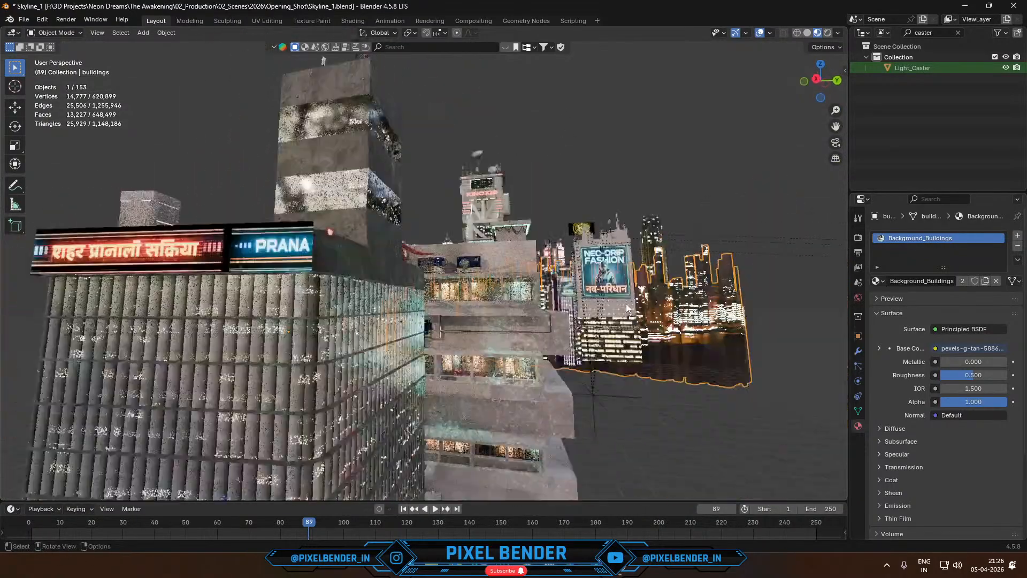
{"action": "scroll", "coordinate": [89, 281], "scroll_direction": "up", "scroll_amount": 2}
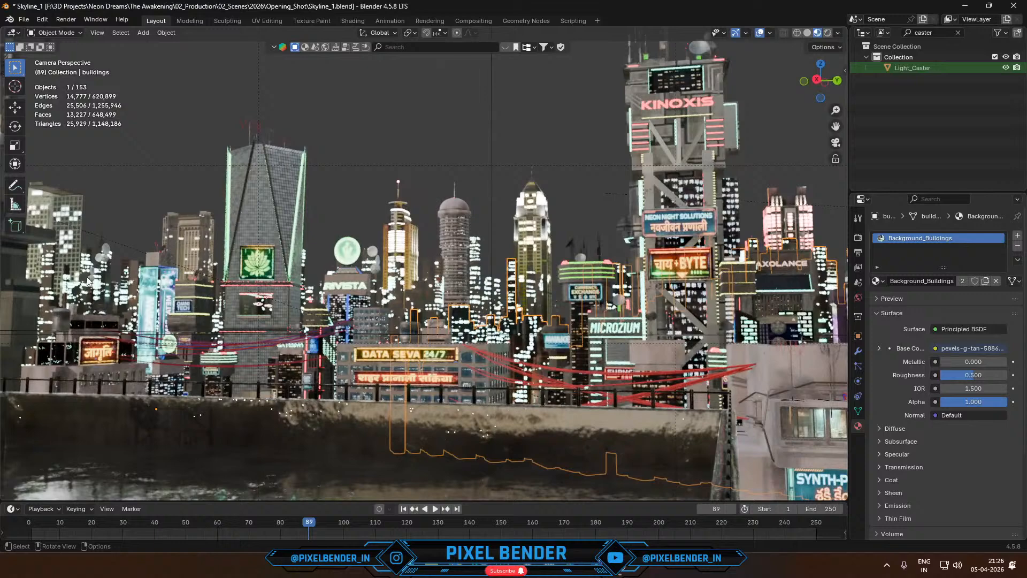
{"action": "left_click", "coordinate": [113, 299]}
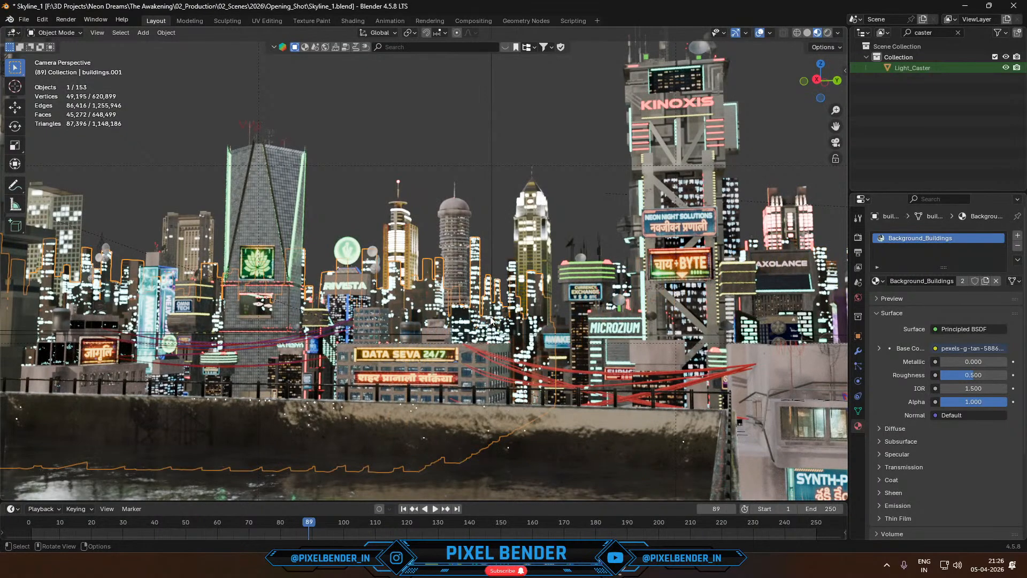
{"action": "middle_click_drag", "start_coordinate": [652, 293], "coordinate": [543, 411], "text": "shift"}
{"action": "left_click", "coordinate": [716, 320]}
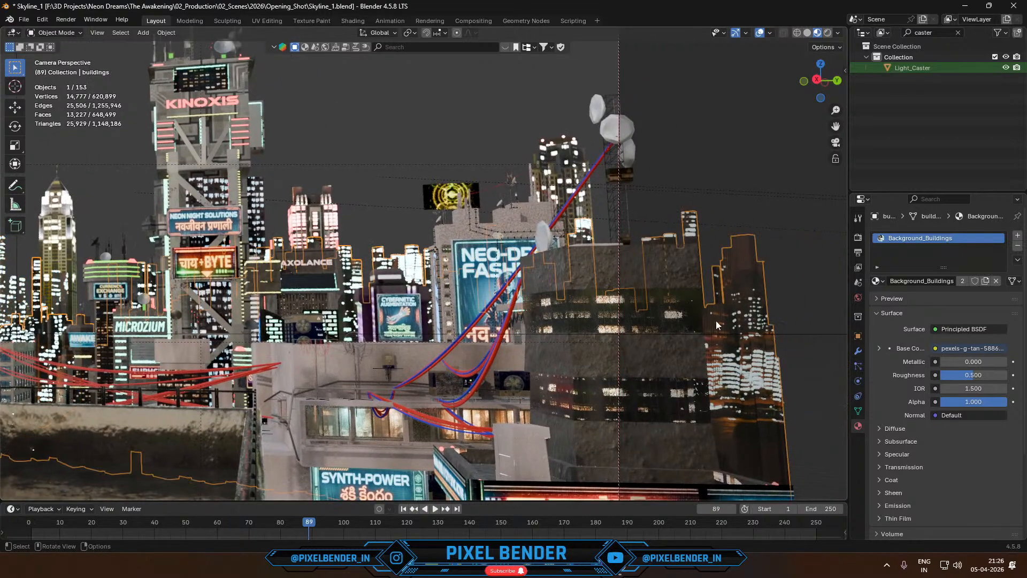
- Review the whole camera shot with nothing selected and compare it with the finished render result
{"action": "scroll", "coordinate": [716, 320], "scroll_direction": "down", "scroll_amount": 4}
{"action": "middle_click_drag", "start_coordinate": [322, 292], "coordinate": [618, 301], "text": "shift"}
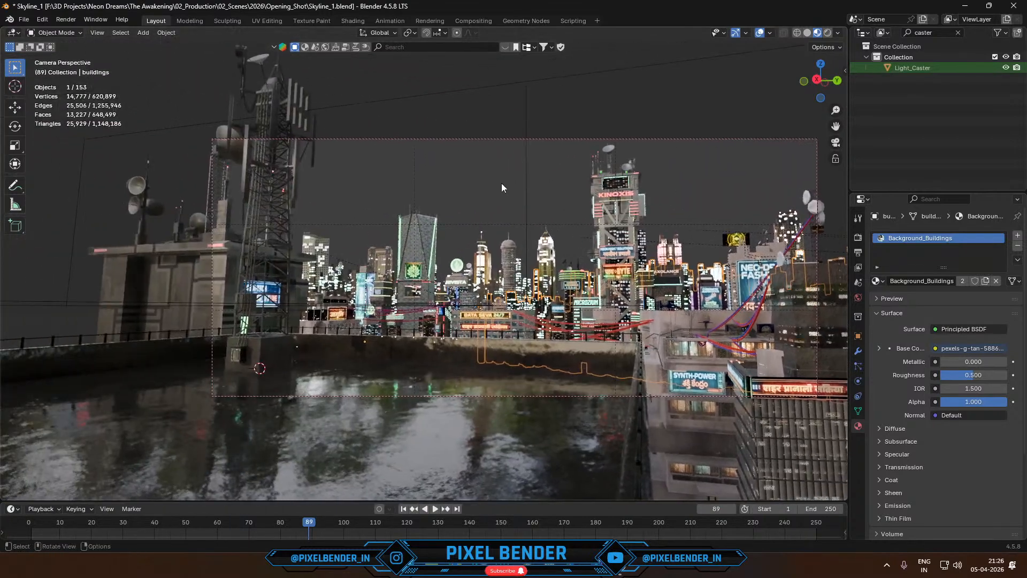
{"action": "left_click", "coordinate": [502, 185]}
{"action": "key", "text": "F12"}
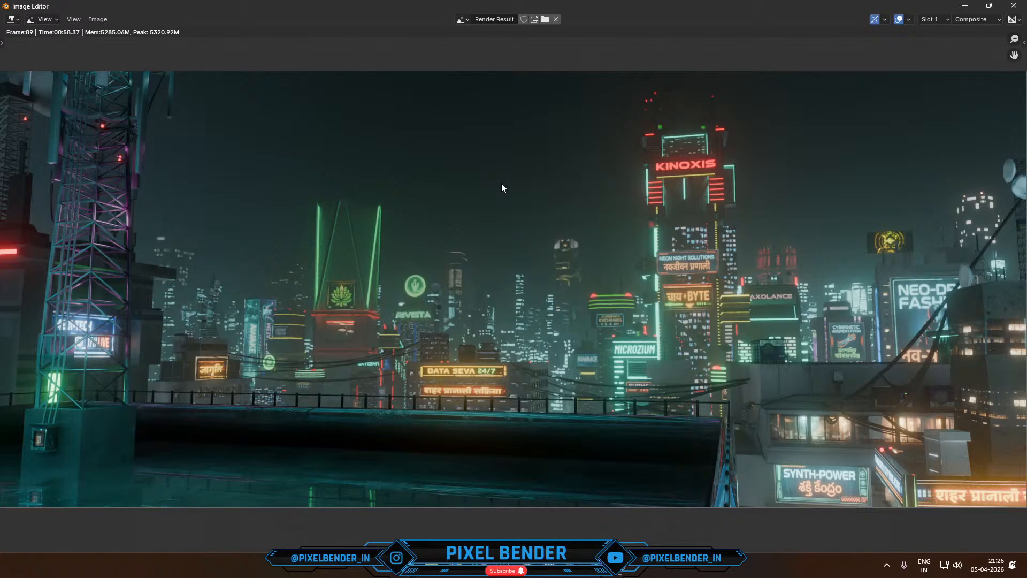
{"action": "scroll", "coordinate": [502, 185], "scroll_direction": "down", "scroll_amount": 1}
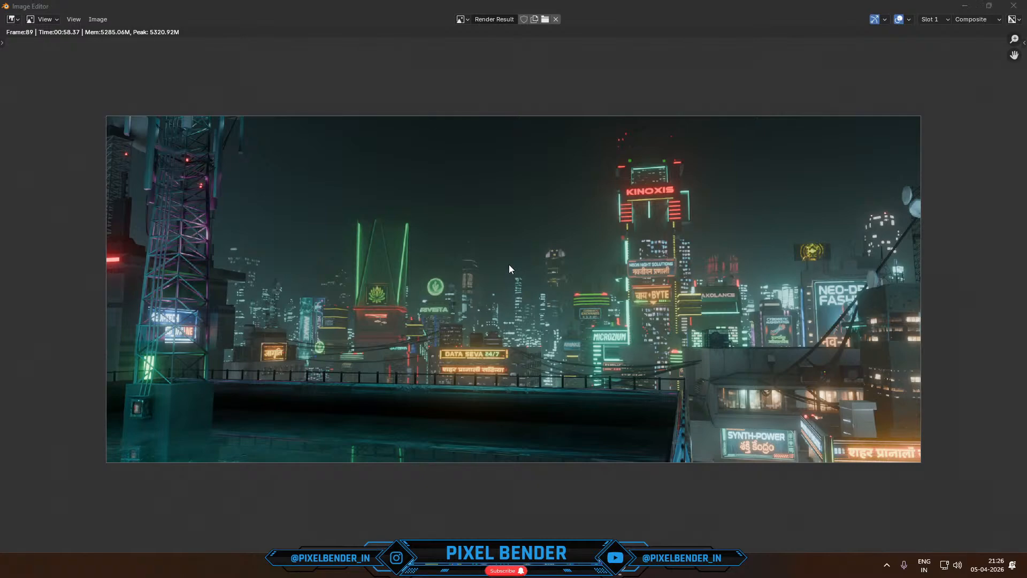
{"action": "key", "text": "Escape"}
- Switch the viewport to Solid shading, reveal all hidden objects and view the large box enclosing the city
{"action": "scroll", "coordinate": [522, 262], "scroll_direction": "down", "scroll_amount": 2}
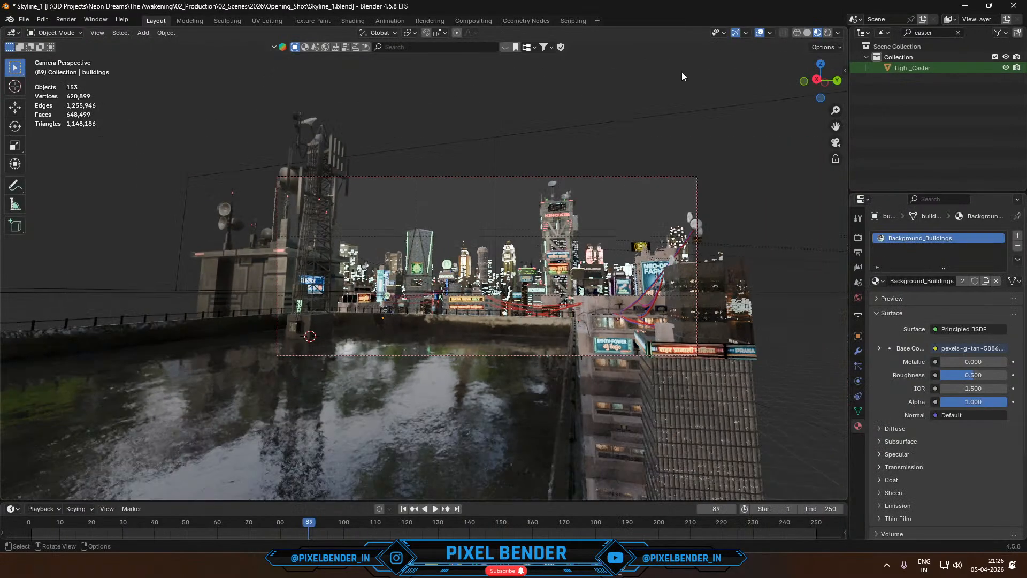
{"action": "left_click", "coordinate": [808, 32]}
{"action": "key", "text": "alt+h"}
{"action": "key", "text": "KP_Decimal"}
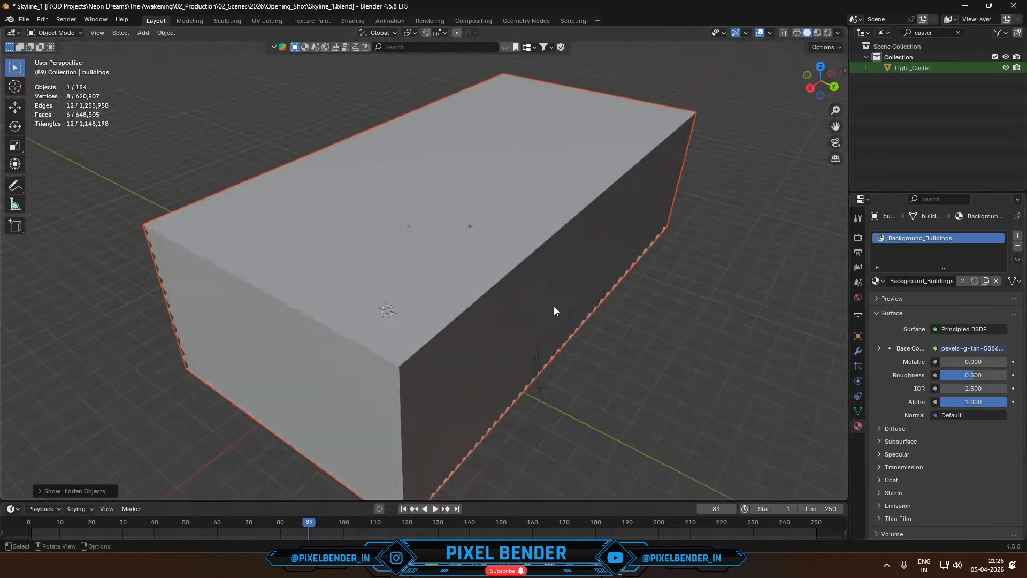
- Examine the box enclosing the city from outside and through the camera, and inspect the finished render result
{"action": "middle_click_drag", "start_coordinate": [554, 306], "coordinate": [301, 280]}
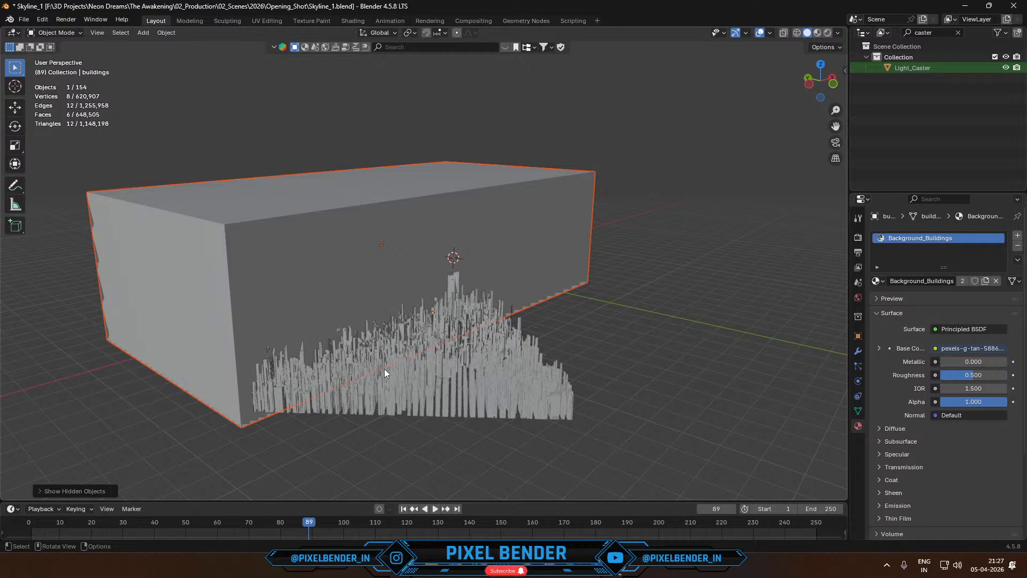
{"action": "key", "text": "KP_0"}
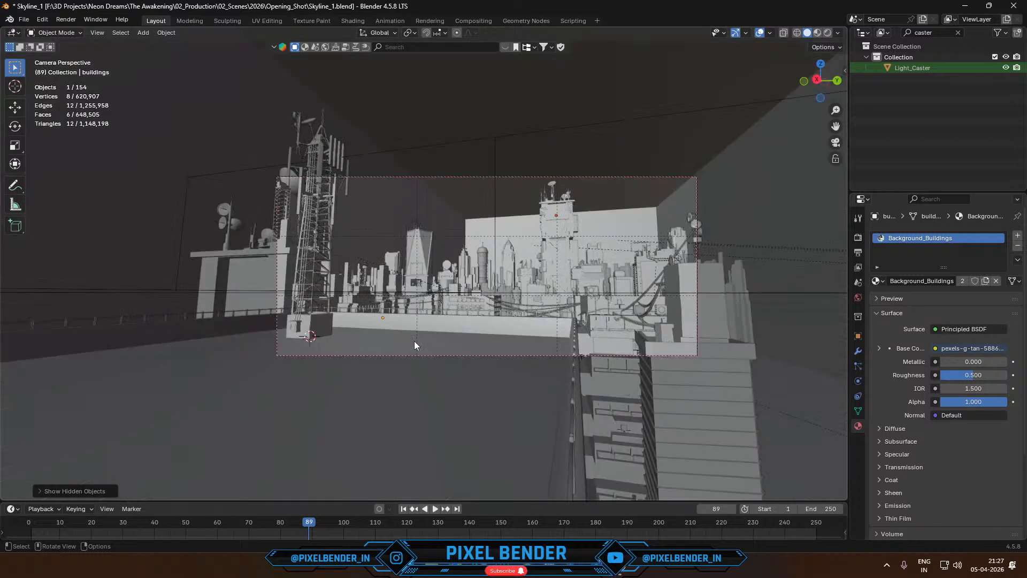
{"action": "key", "text": "F12"}
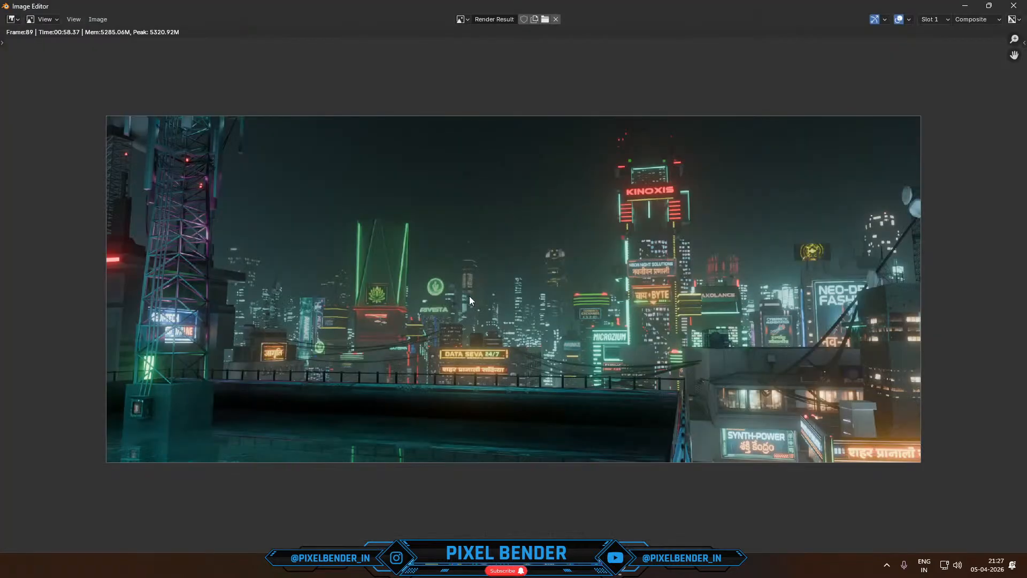
{"action": "key", "text": "Home"}
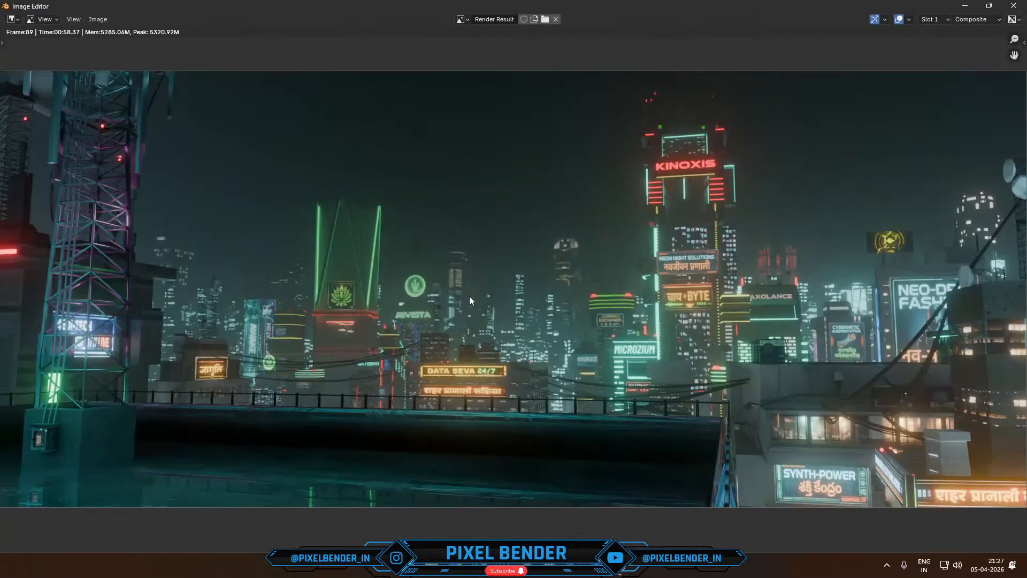
{"action": "middle_click_drag", "start_coordinate": [452, 399], "coordinate": [463, 363]}
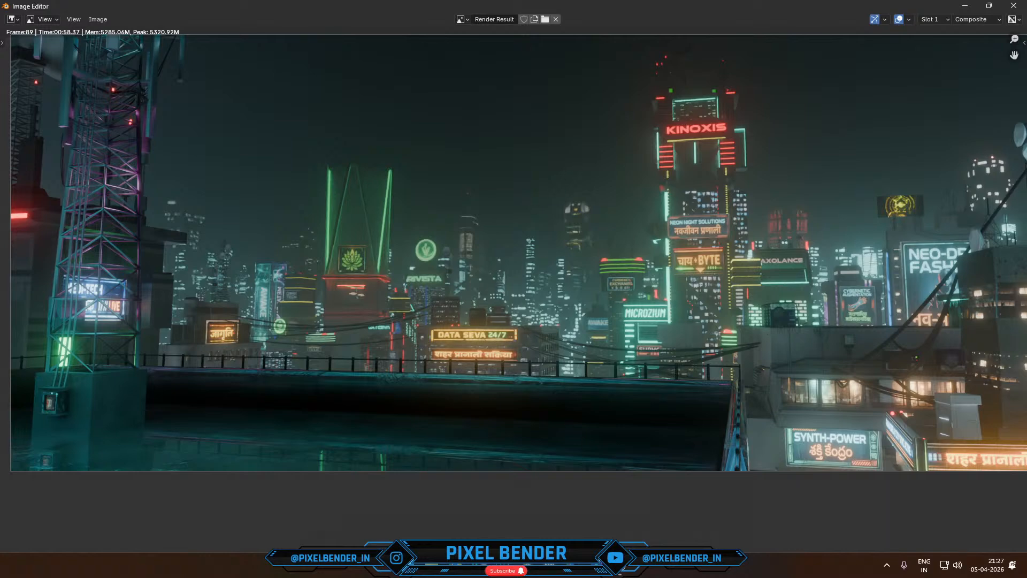
- Switch to the Test_1.png image in the photo viewer and compare it with the finished render result in Blender
{"action": "mouse_move", "coordinate": [598, 565]}
{"action": "left_click", "coordinate": [571, 500]}
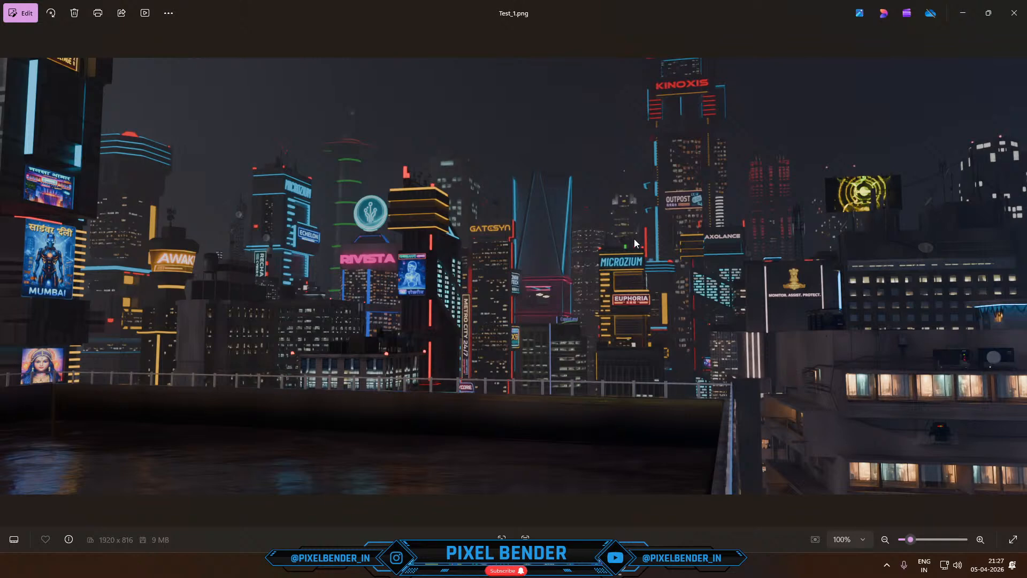
{"action": "mouse_move", "coordinate": [534, 575]}
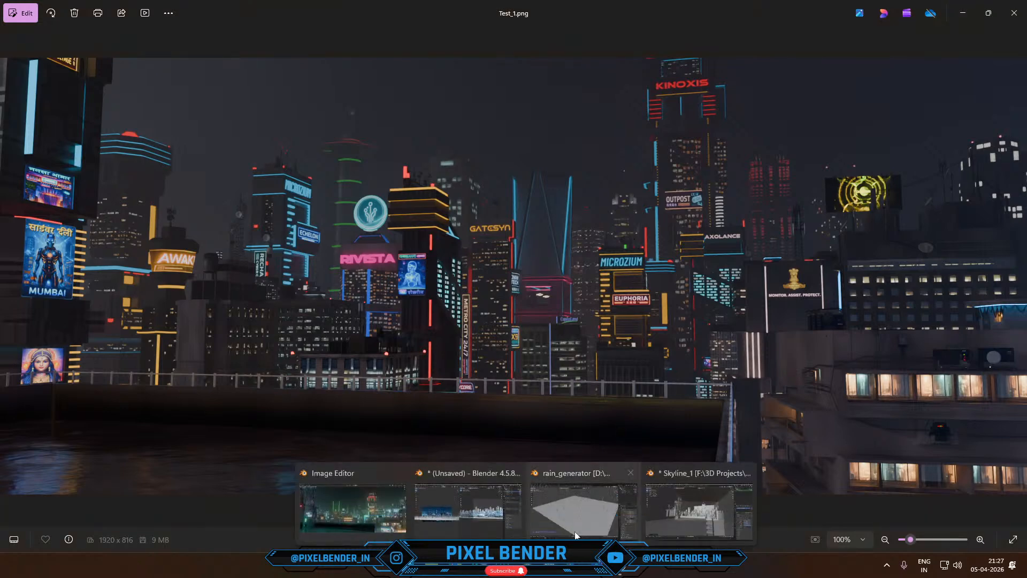
{"action": "left_click", "coordinate": [381, 499]}
{"action": "middle_click_drag", "start_coordinate": [650, 367], "coordinate": [622, 397]}
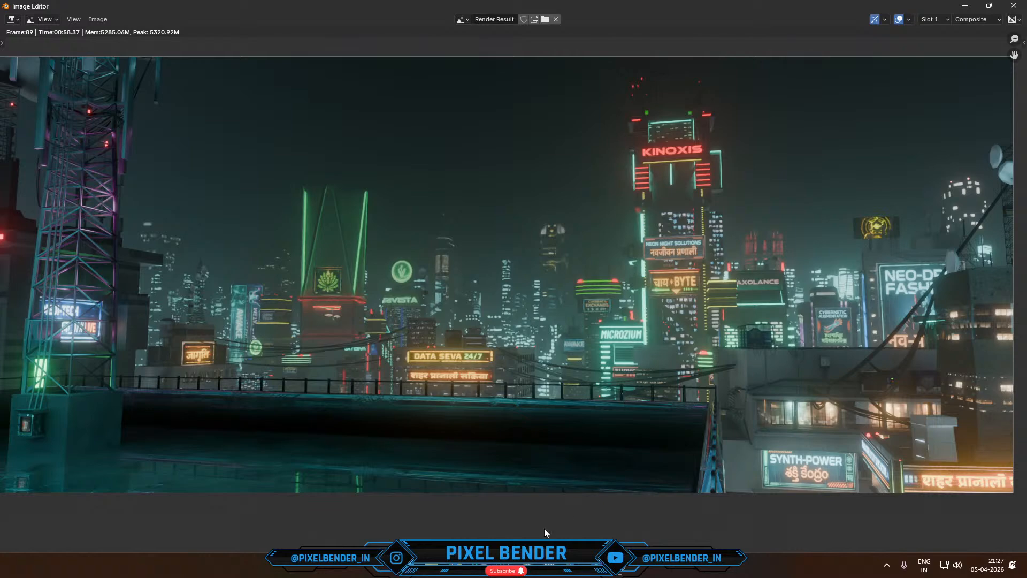
- Close the unsaved Blender project window
{"action": "mouse_move", "coordinate": [527, 568]}
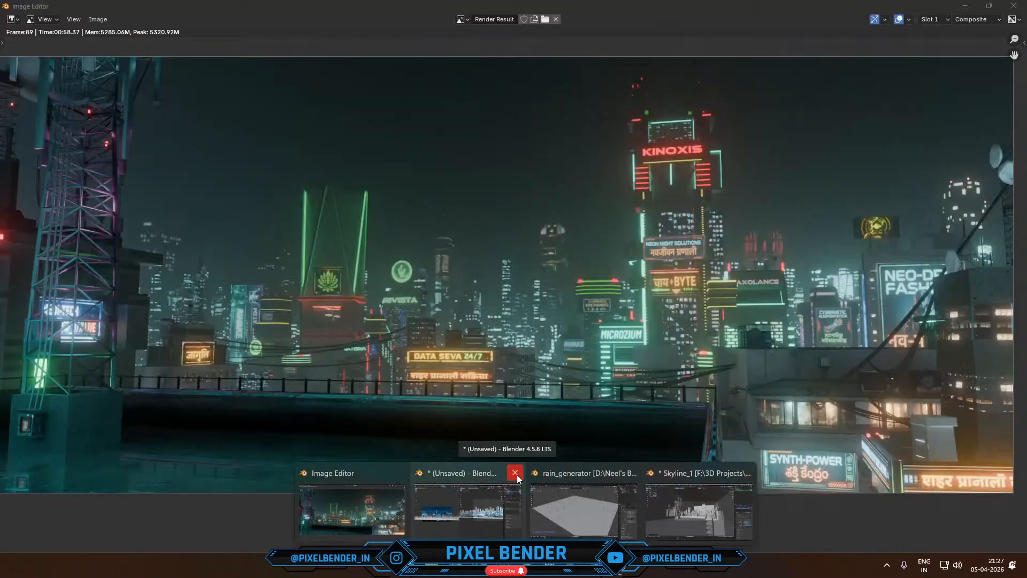
{"action": "left_click", "coordinate": [516, 475]}
{"action": "left_click", "coordinate": [535, 298]}
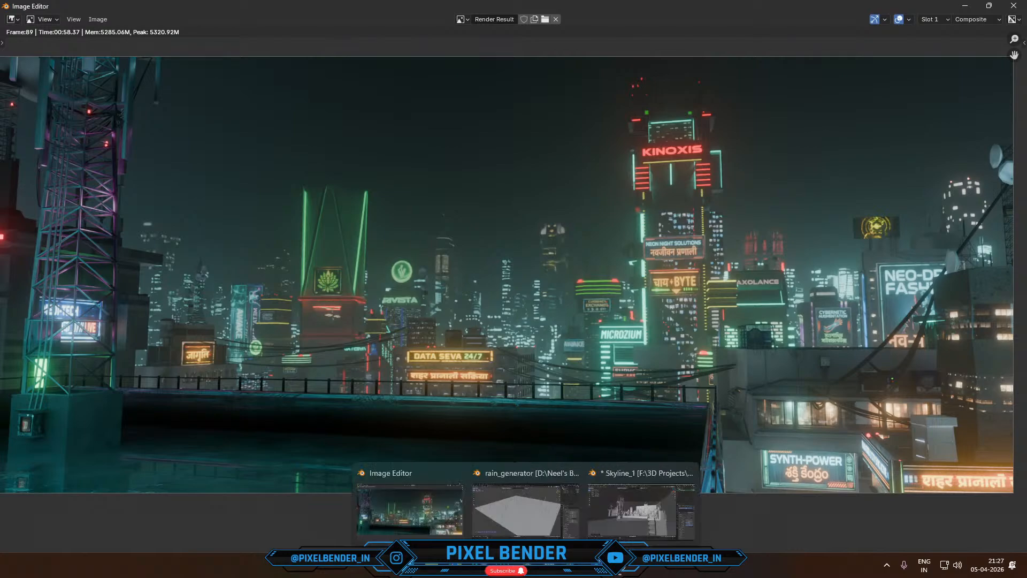
- Switch to the Skyline_1 project's Shading workspace and select the box enclosing the city to show its Fog material
{"action": "mouse_move", "coordinate": [519, 499]}
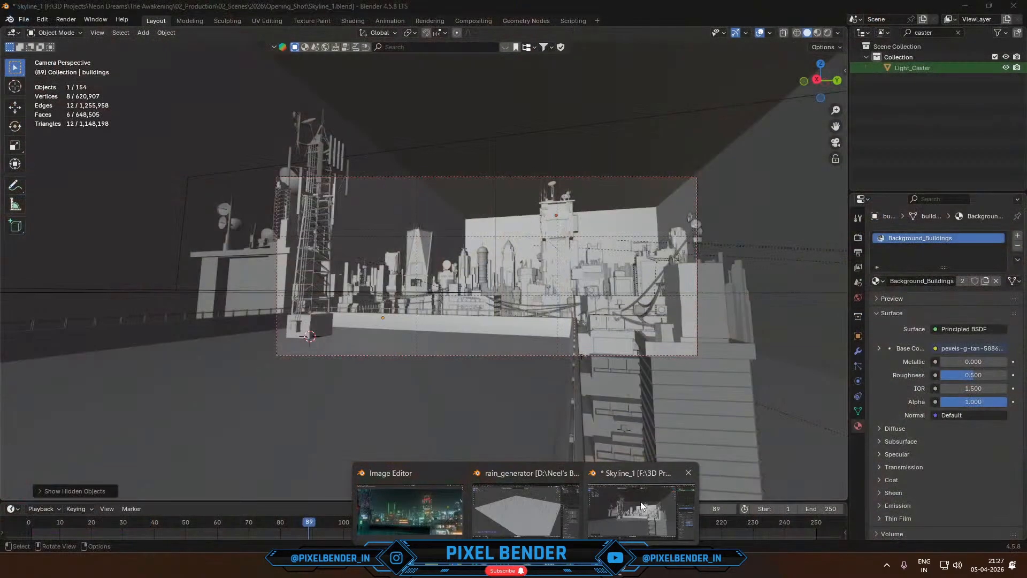
{"action": "left_click", "coordinate": [641, 502]}
{"action": "left_click", "coordinate": [348, 20]}
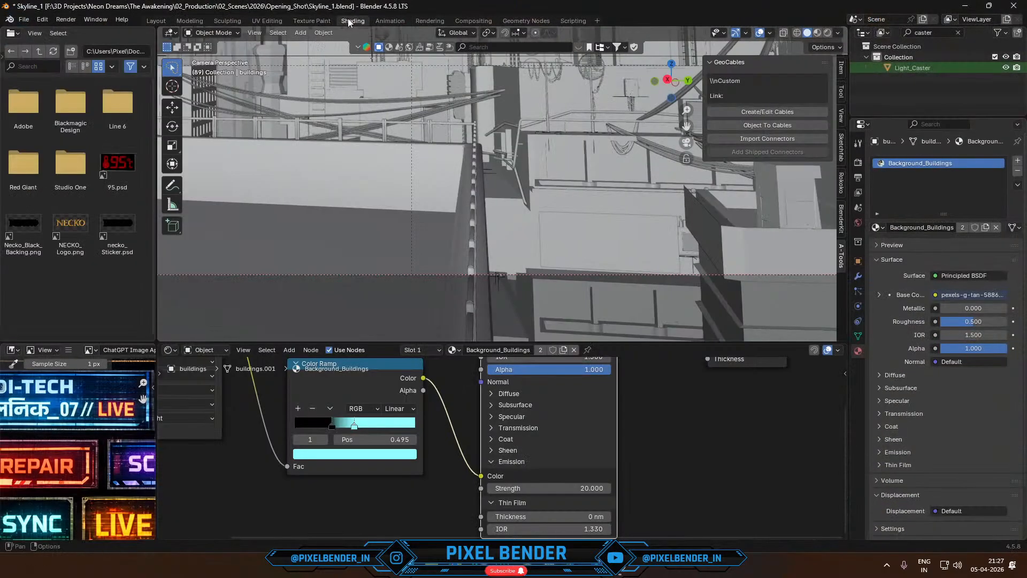
{"action": "scroll", "coordinate": [372, 257], "scroll_direction": "down", "scroll_amount": 3}
{"action": "left_click", "coordinate": [299, 75]}
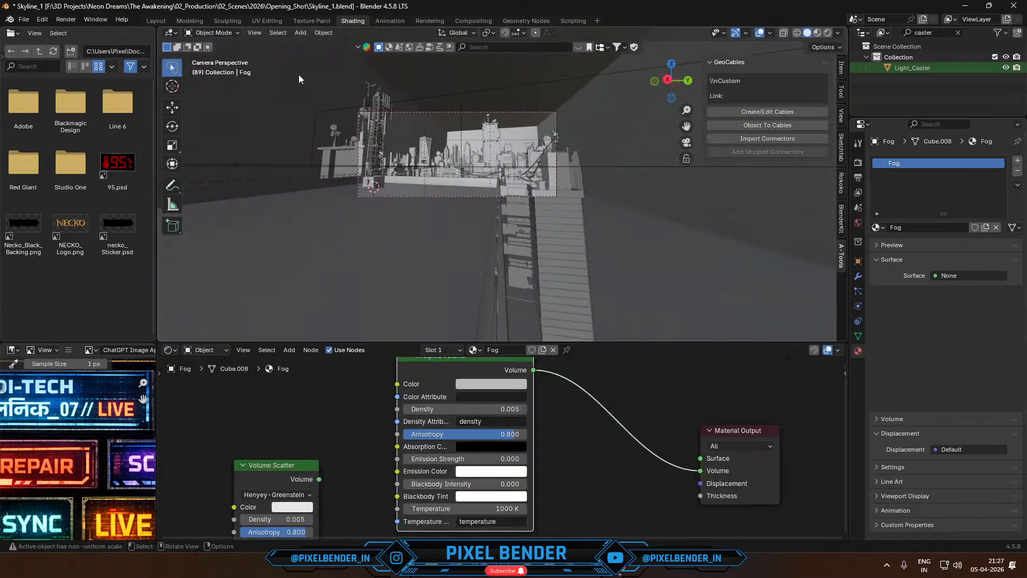
- Examine the Fog material's Principled Volume node, its density setting and its link to the Material Output's volume input
{"action": "middle_click_drag", "start_coordinate": [448, 436], "coordinate": [343, 434]}
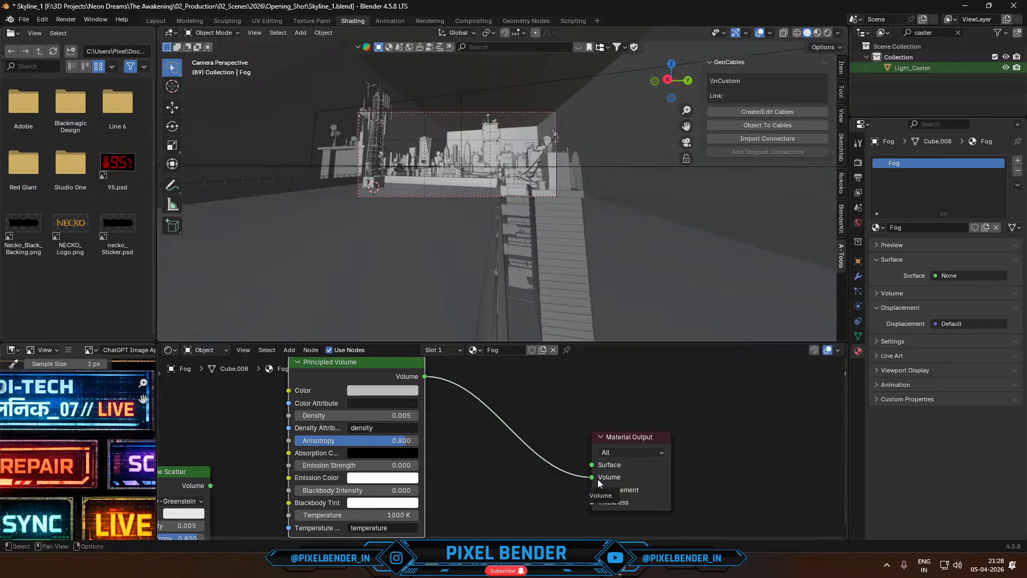
{"action": "middle_click_drag", "start_coordinate": [498, 474], "coordinate": [549, 457]}
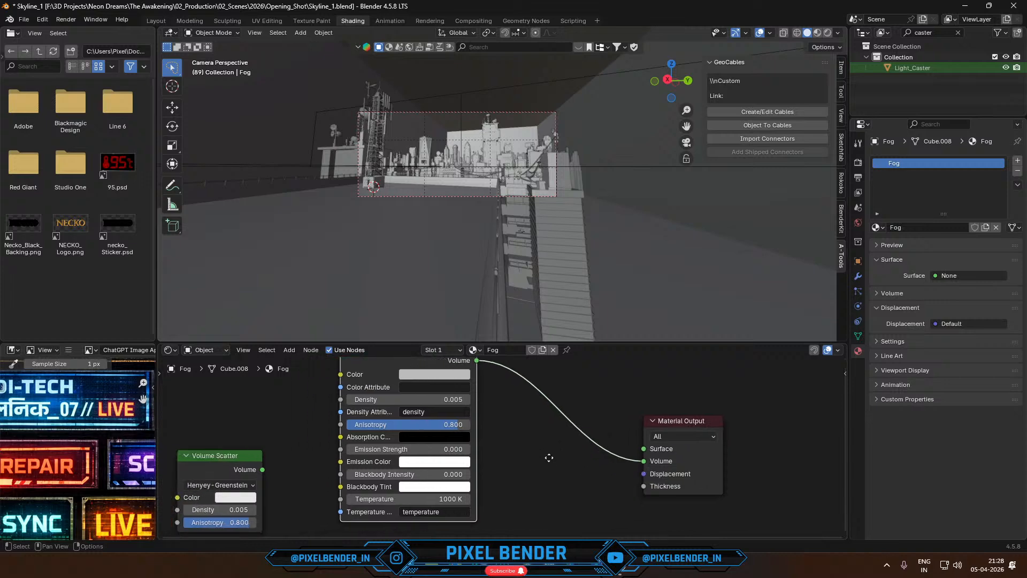
{"action": "scroll", "coordinate": [496, 408], "scroll_direction": "up", "scroll_amount": 1}
{"action": "scroll", "coordinate": [494, 412], "scroll_direction": "up", "scroll_amount": 2}
{"action": "middle_click_drag", "start_coordinate": [495, 426], "coordinate": [494, 472]}
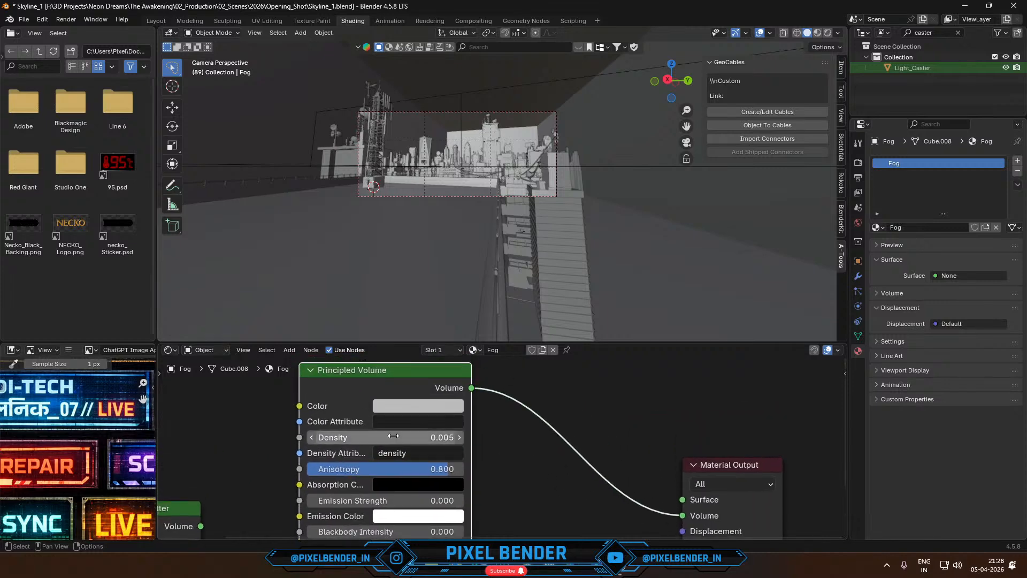
{"action": "type", "text": "density"}
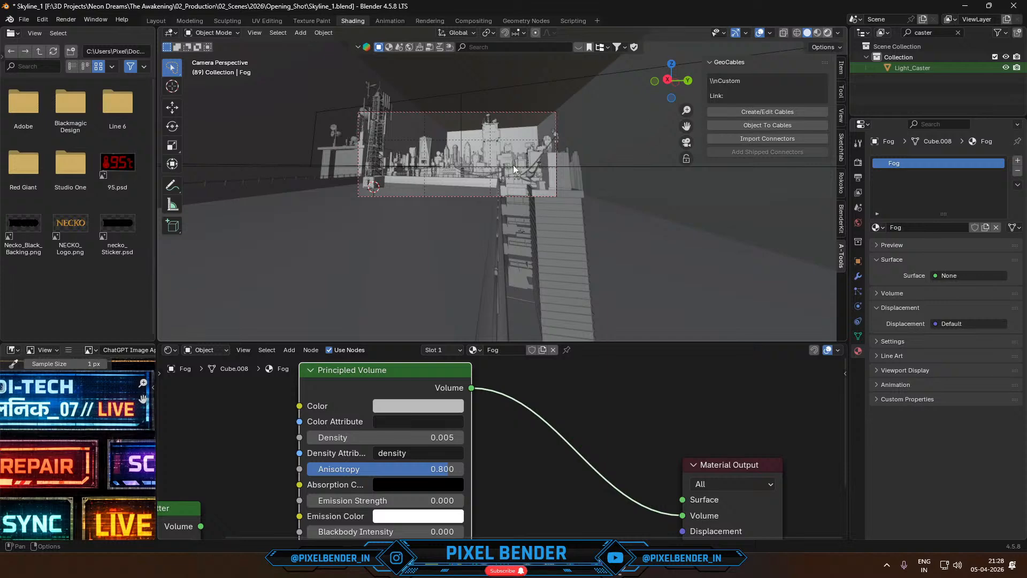
- Preview the camera view in Rendered shading and temporarily hide the fog box to compare the shot with and without it
{"action": "key", "text": "z"}
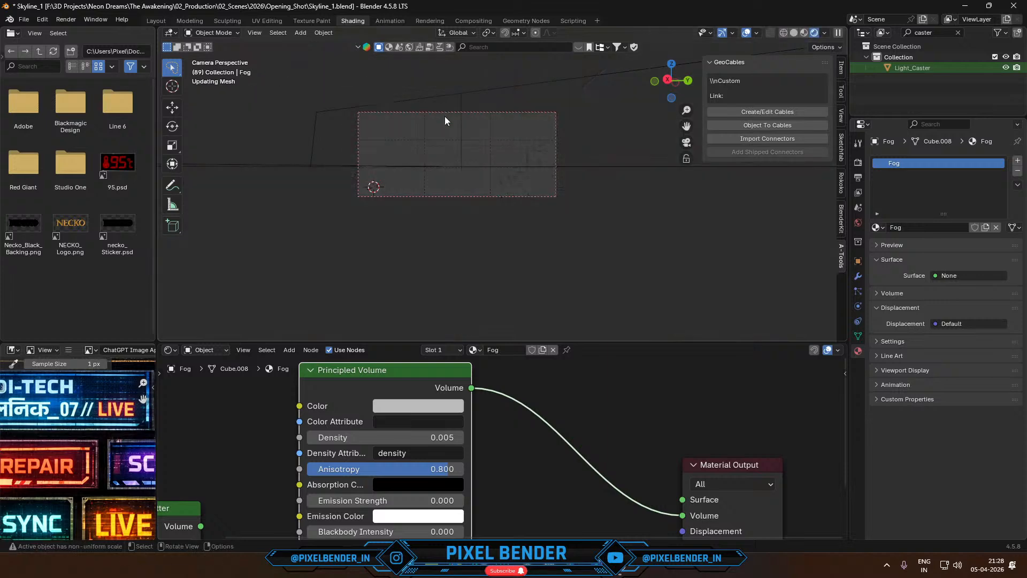
{"action": "scroll", "coordinate": [447, 134], "scroll_direction": "up", "scroll_amount": 2}
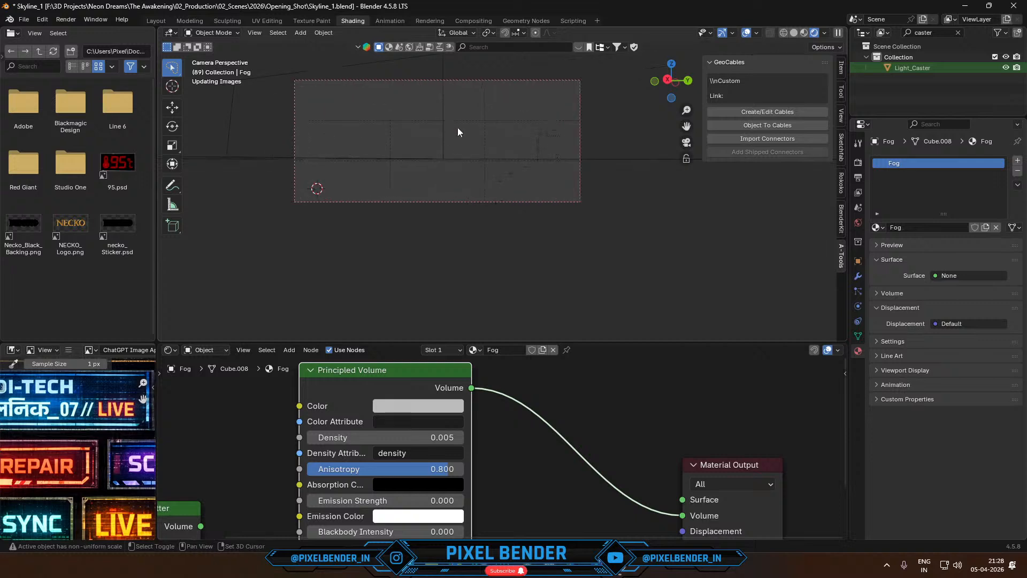
{"action": "middle_click_drag", "start_coordinate": [462, 129], "coordinate": [477, 153], "text": "shift"}
{"action": "scroll", "coordinate": [492, 217], "scroll_direction": "up", "scroll_amount": 1}
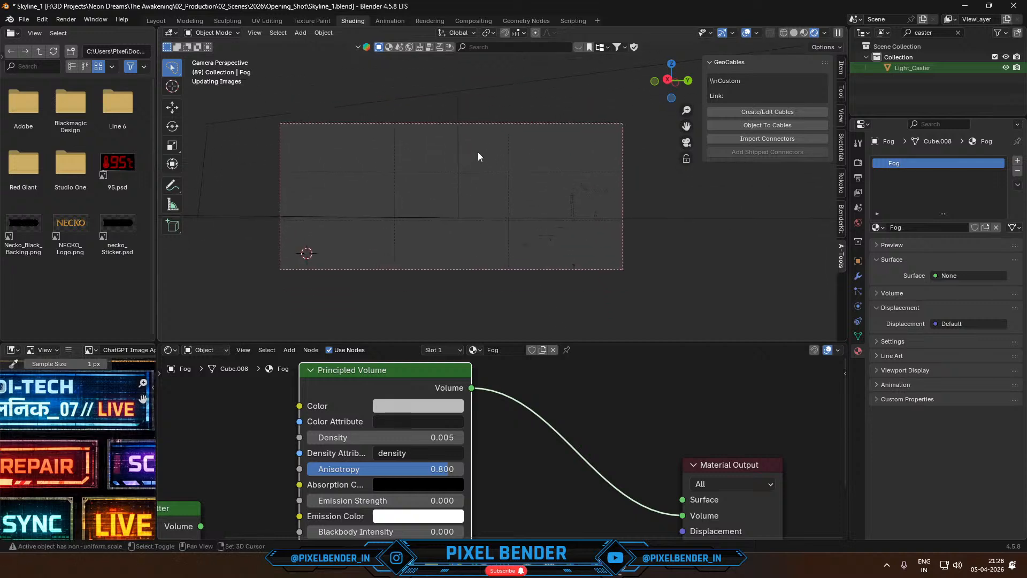
{"action": "scroll", "coordinate": [477, 150], "scroll_direction": "up", "scroll_amount": 1}
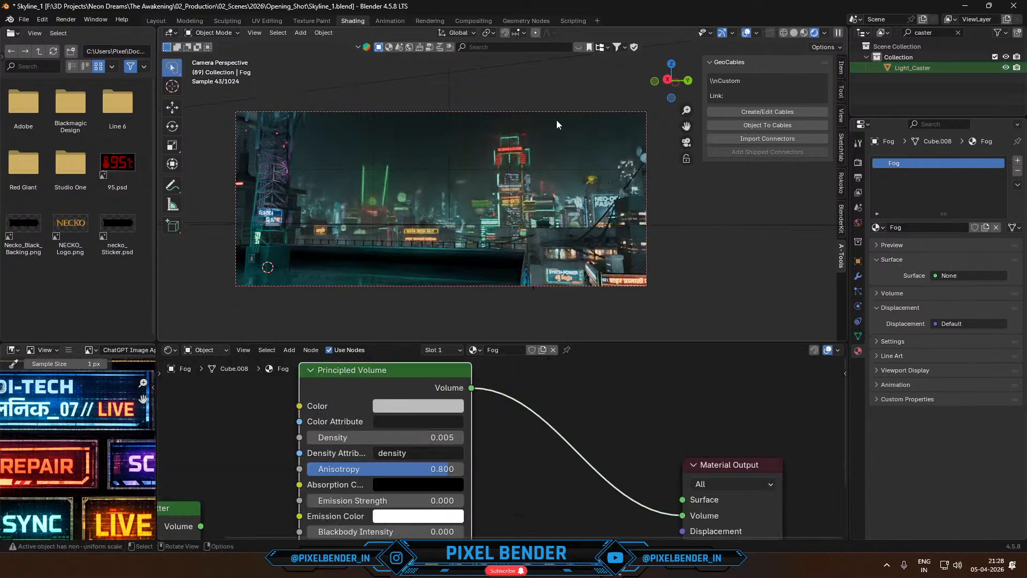
{"action": "key", "text": "h"}
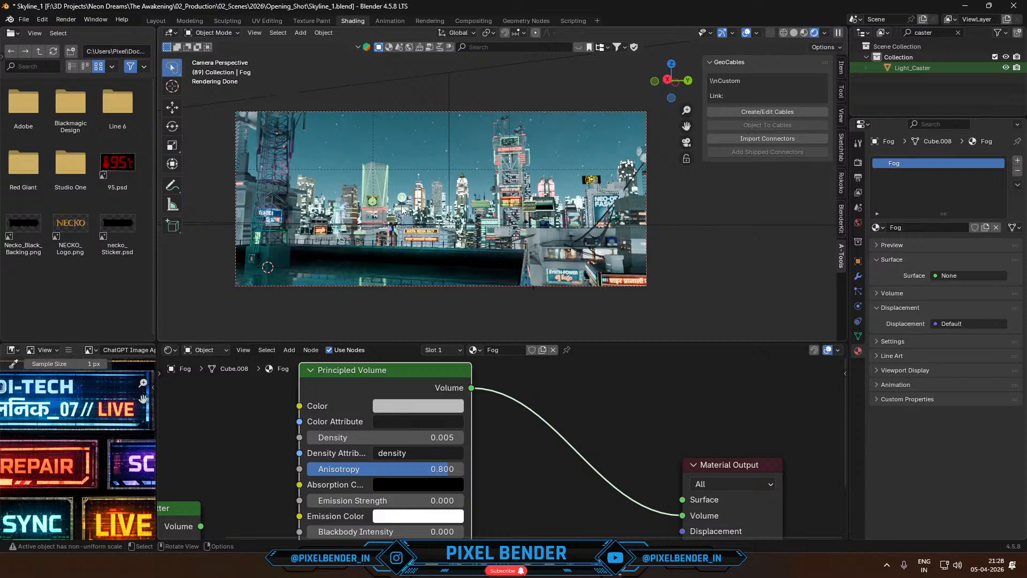
{"action": "key", "text": "alt+h"}
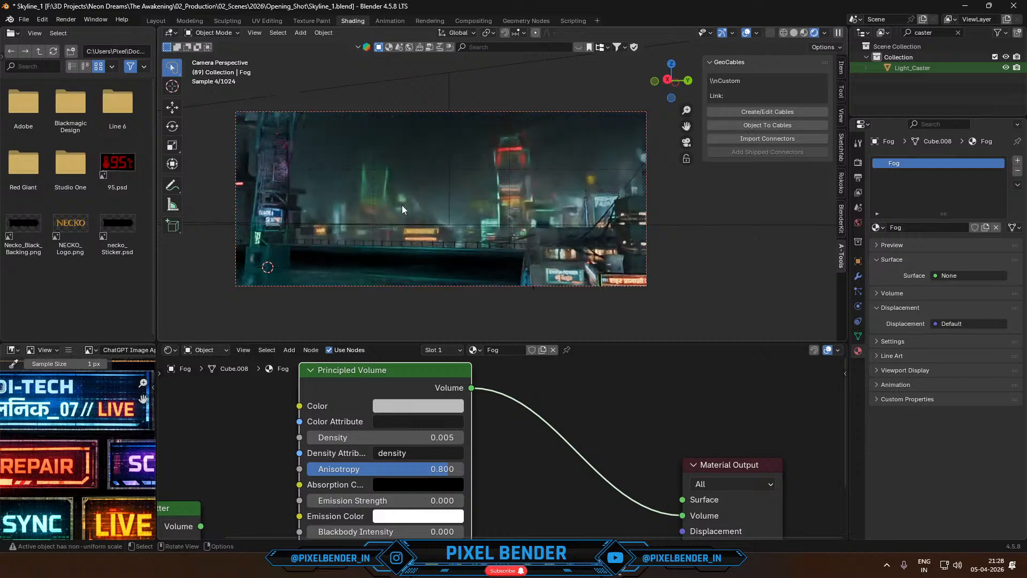
- Maximize the 3D viewport with the camera frame centred and briefly turn the overlays off to check the rendered shot
{"action": "key", "text": "ctrl+space"}
{"action": "key", "text": "Home"}
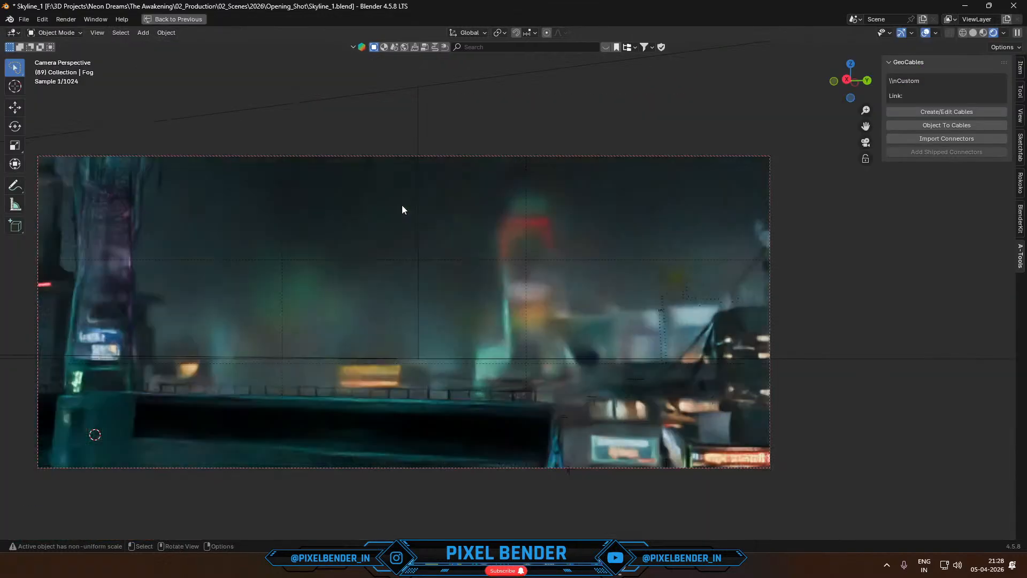
{"action": "middle_click_drag", "start_coordinate": [403, 205], "coordinate": [480, 188], "text": "shift"}
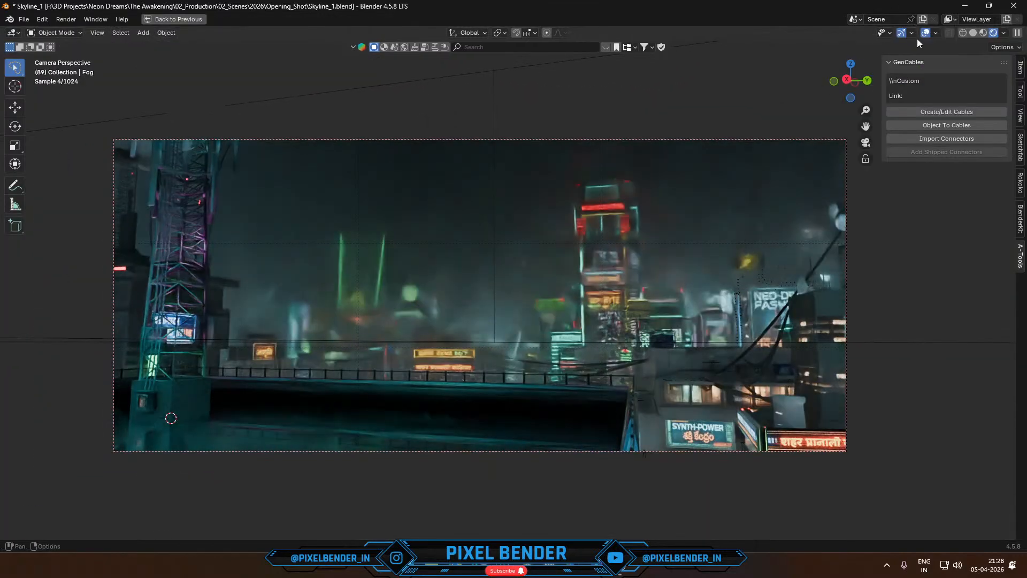
{"action": "left_click", "coordinate": [928, 34]}
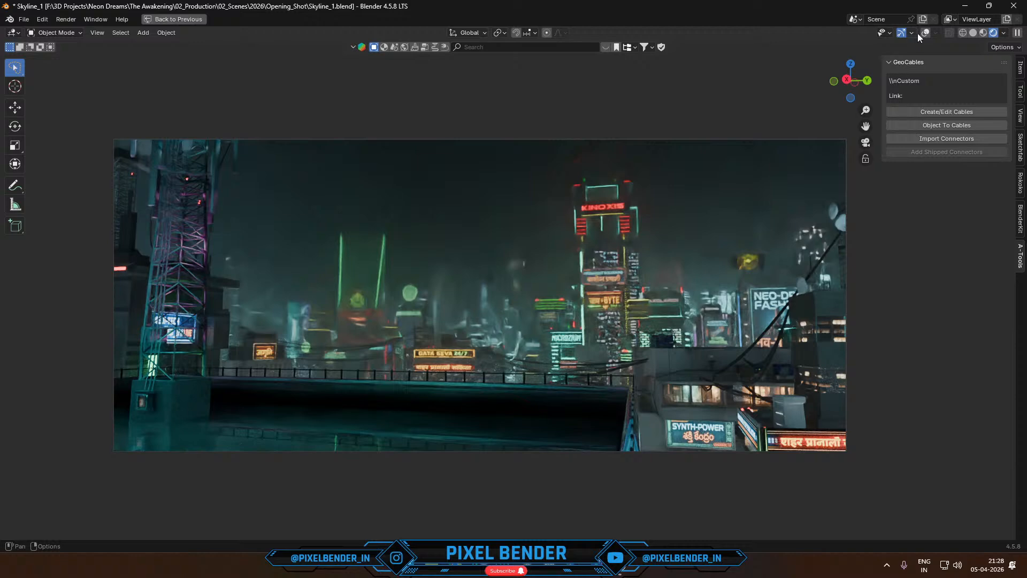
{"action": "left_click", "coordinate": [926, 34]}
- Compare the rendered viewport preview with the finished render result in the image window
{"action": "key", "text": "alt+Tab"}
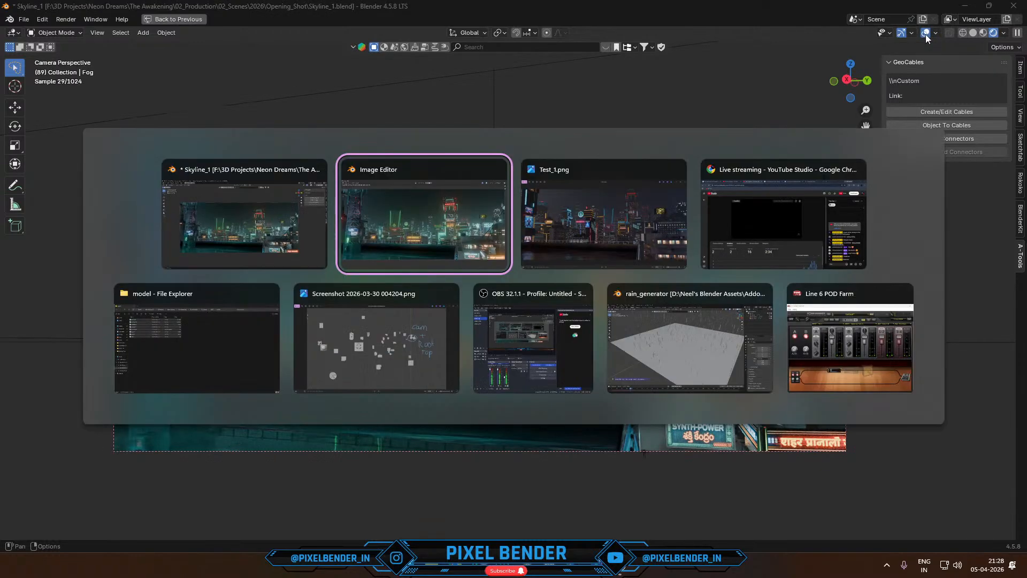
{"action": "key", "text": "alt+Tab"}
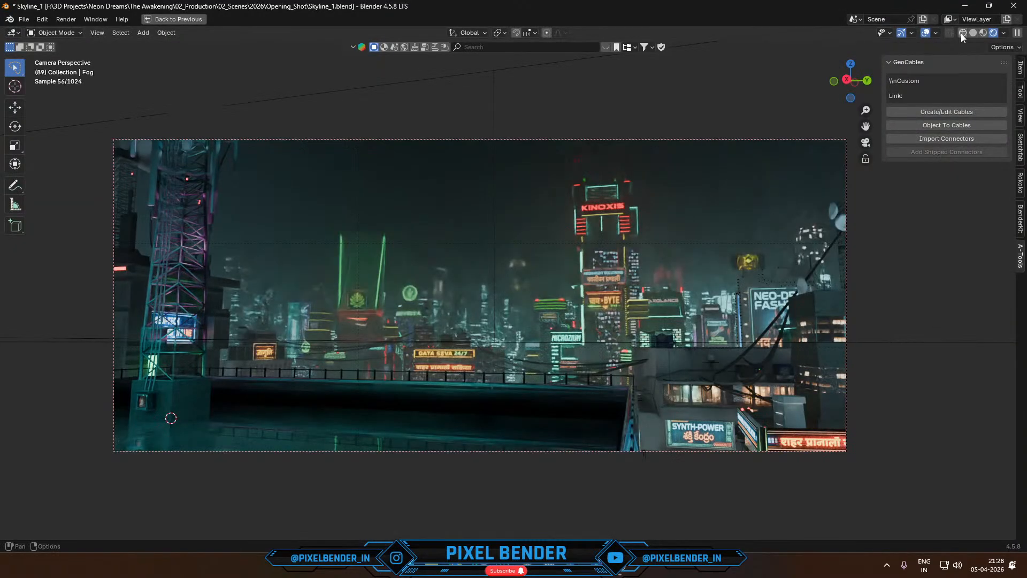
{"action": "key", "text": "alt+Tab"}
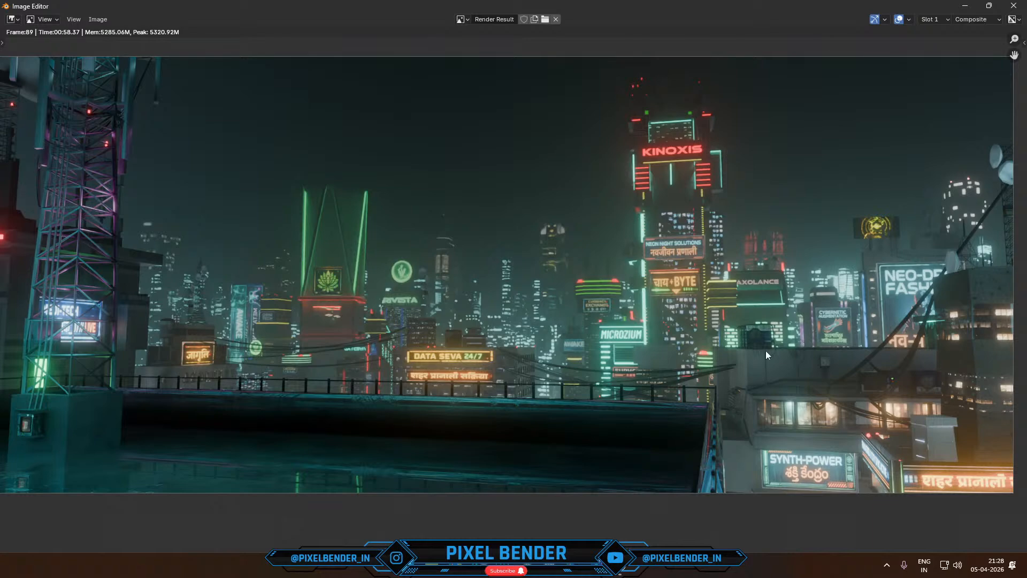
- Switch to OBS, lower the synthwave audio source to -31.6 dB, and adjust the Tone A level in Line 6 POD Farm
{"action": "key", "text": "alt+Tab"}
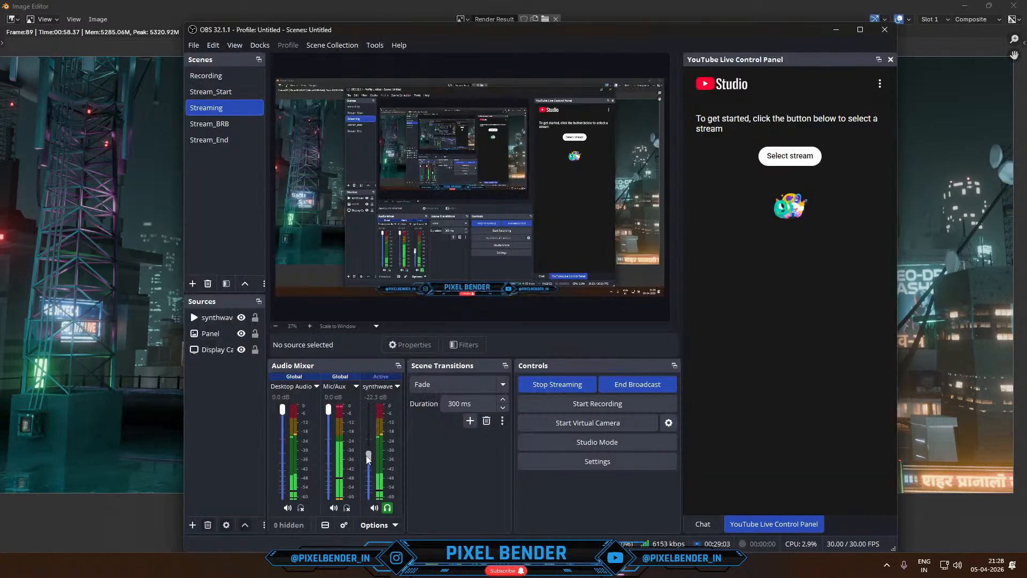
{"action": "left_click_drag", "start_coordinate": [368, 460], "coordinate": [369, 466]}
{"action": "mouse_move", "coordinate": [552, 567]}
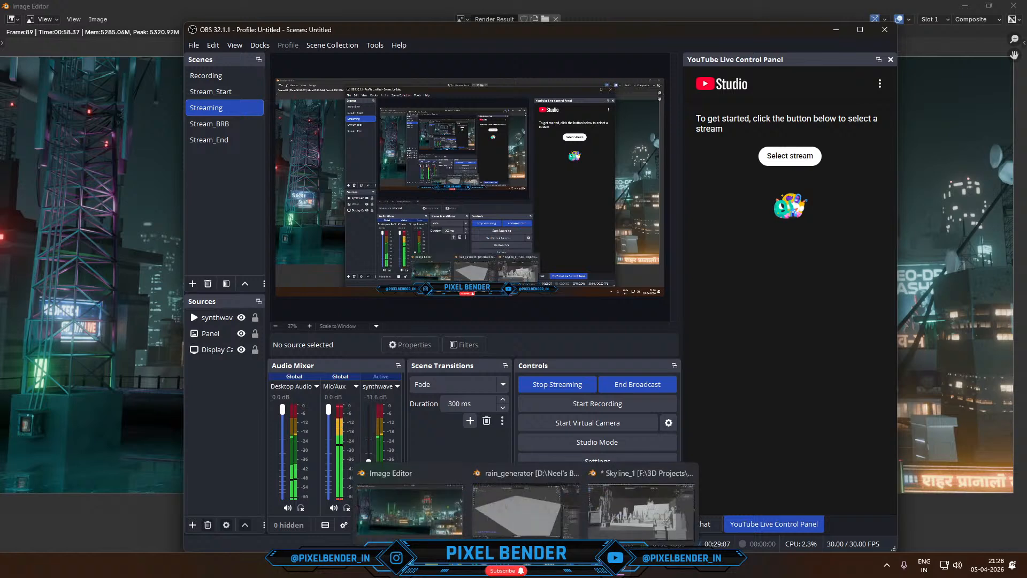
{"action": "left_click", "coordinate": [552, 538]}
{"action": "left_click_drag", "start_coordinate": [393, 262], "coordinate": [393, 259]}
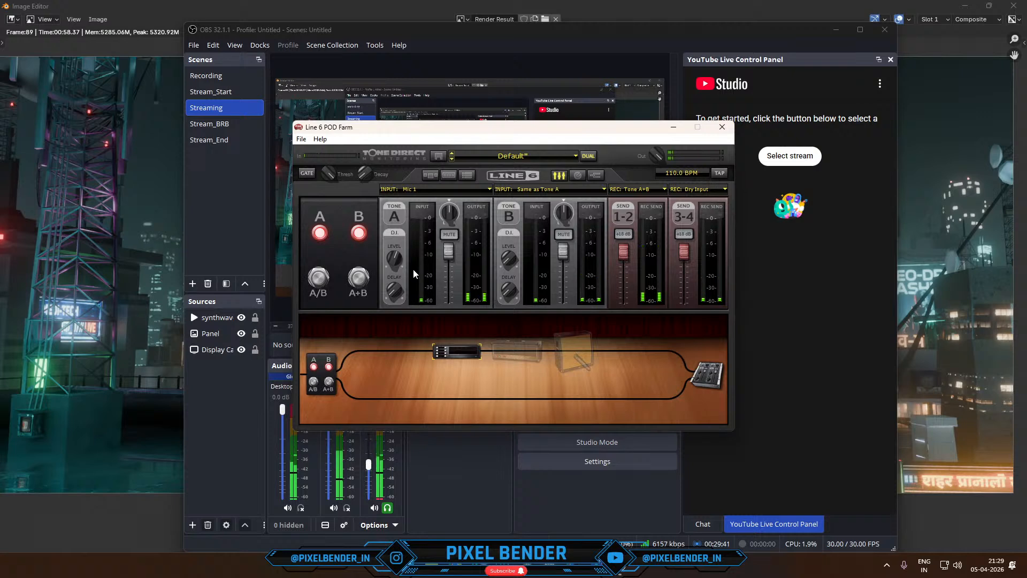
{"action": "left_click", "coordinate": [460, 5]}
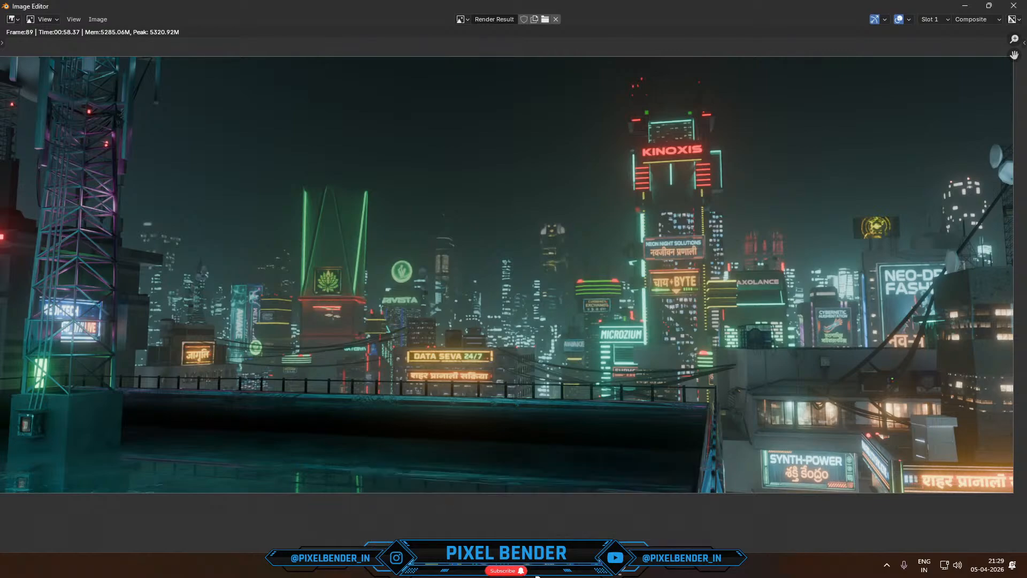
- Return to the Skyline_1 project, hide the fog box in Solid shading and select the tall tower among the foreground buildings
{"action": "mouse_move", "coordinate": [536, 576]}
{"action": "left_click", "coordinate": [615, 504]}
{"action": "middle_click_drag", "start_coordinate": [569, 332], "coordinate": [486, 412]}
{"action": "scroll", "coordinate": [485, 413], "scroll_direction": "down", "scroll_amount": 4}
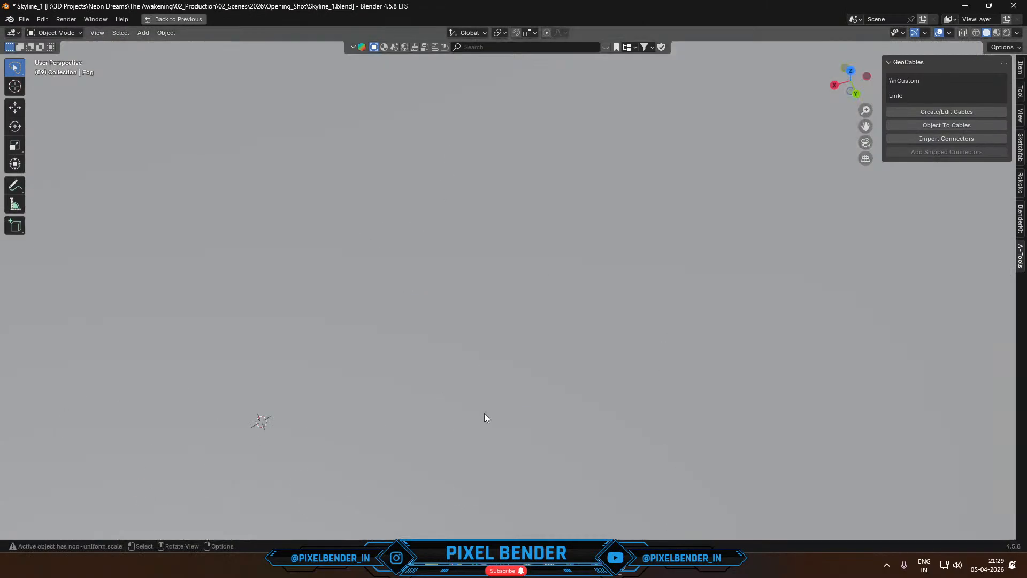
{"action": "scroll", "coordinate": [485, 417], "scroll_direction": "up", "scroll_amount": 3}
{"action": "scroll", "coordinate": [554, 318], "scroll_direction": "down", "scroll_amount": 4}
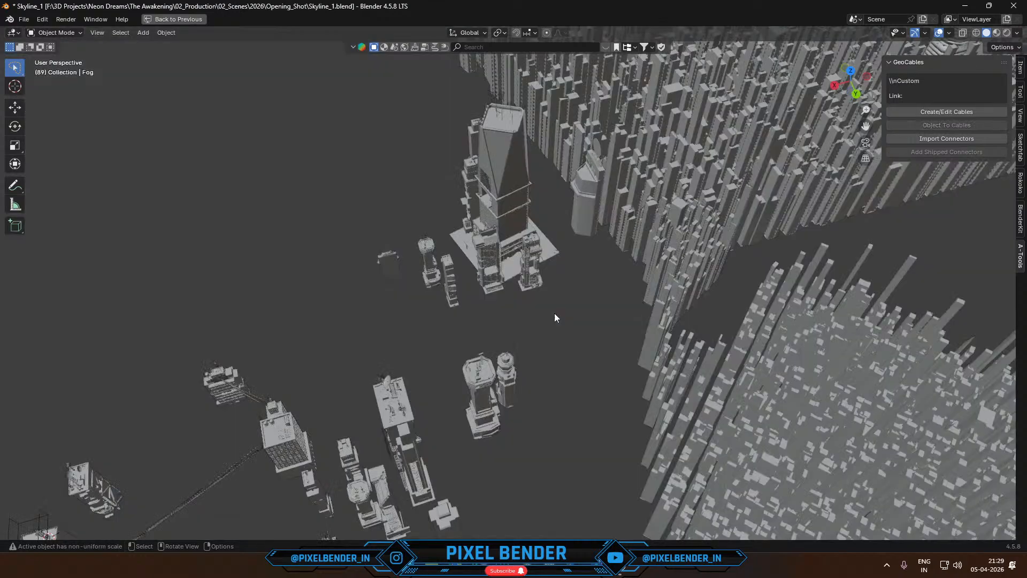
{"action": "middle_click_drag", "start_coordinate": [554, 318], "coordinate": [593, 345]}
{"action": "left_click", "coordinate": [589, 352]}
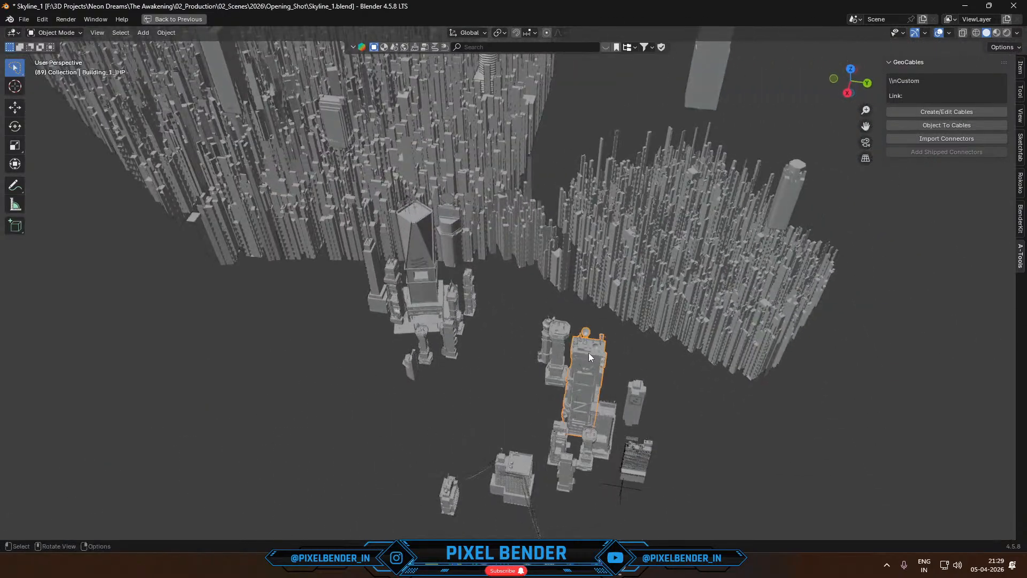
- Examine the city layout from above and from the side, selecting the tapered landmark tower and the dense background building blocks
{"action": "left_click", "coordinate": [419, 239]}
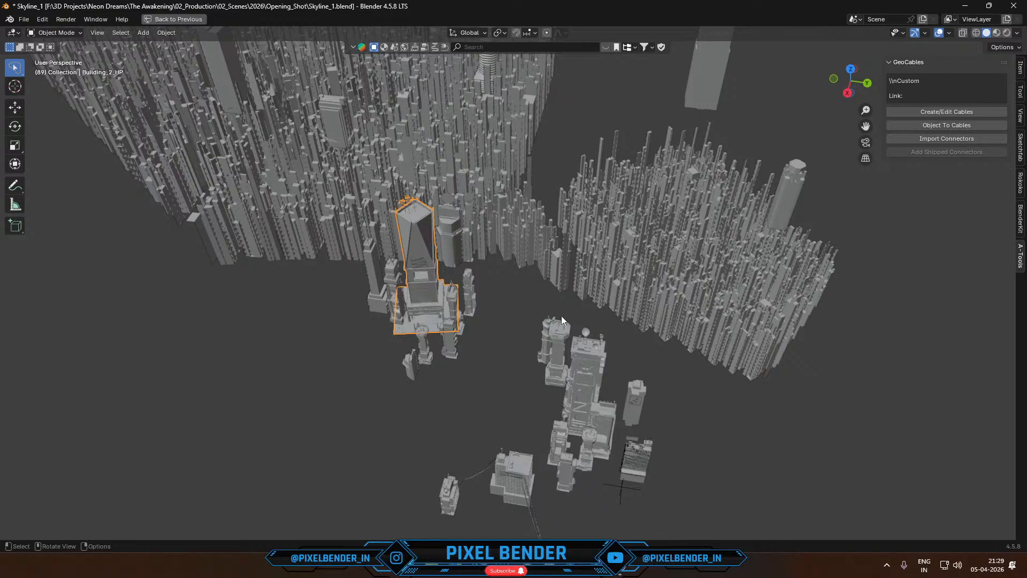
{"action": "middle_click_drag", "start_coordinate": [562, 318], "coordinate": [505, 194]}
{"action": "middle_click_drag", "start_coordinate": [522, 315], "coordinate": [436, 291]}
{"action": "middle_click_drag", "start_coordinate": [503, 190], "coordinate": [525, 215]}
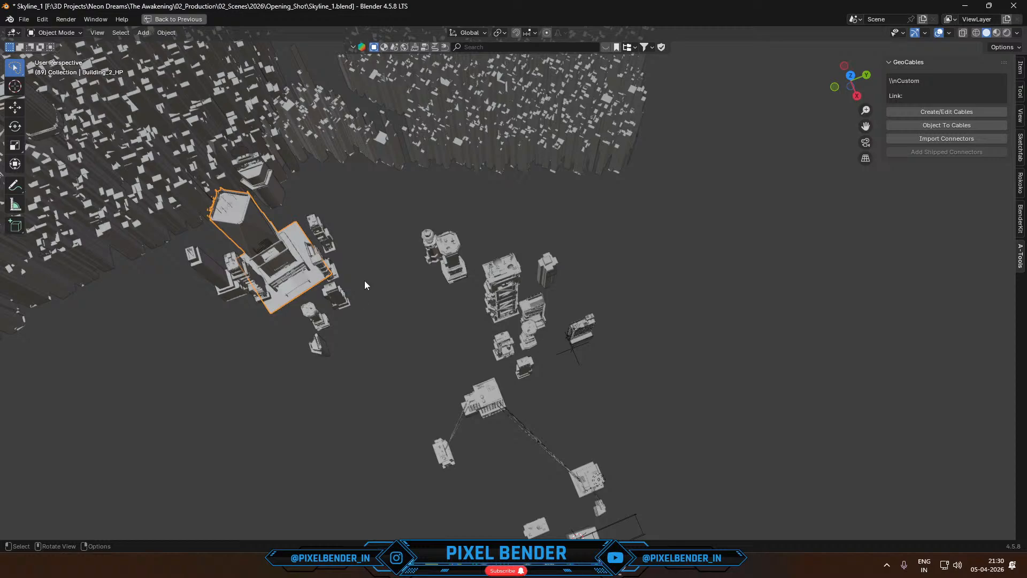
{"action": "middle_click_drag", "start_coordinate": [364, 281], "coordinate": [666, 181]}
{"action": "left_click", "coordinate": [546, 134]}
{"action": "left_click", "coordinate": [497, 92]}
{"action": "scroll", "coordinate": [498, 113], "scroll_direction": "down", "scroll_amount": 6}
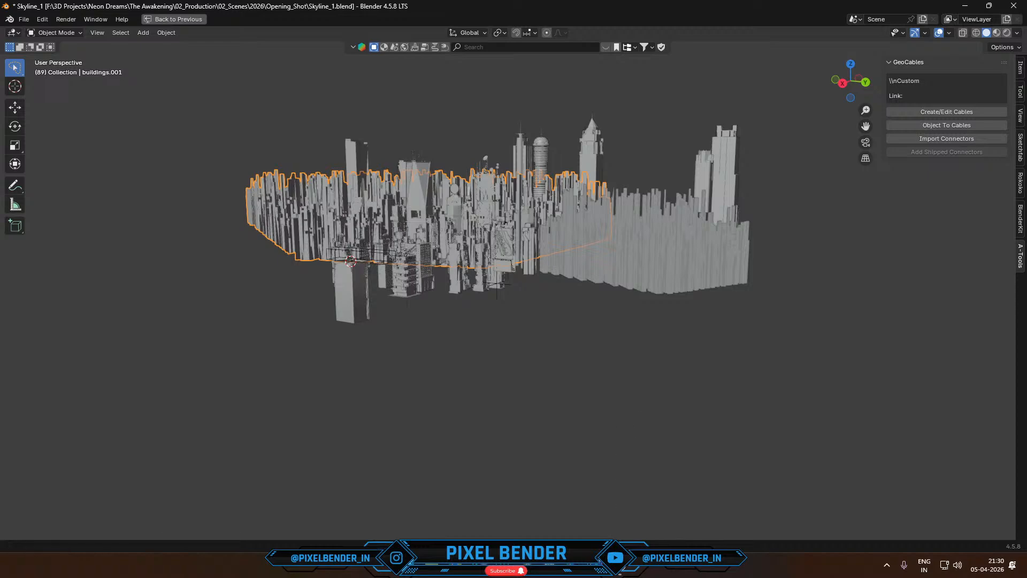
- Switch to the browser to show the Procedural City Generator page, and bring up Blender's finished render window
{"action": "key", "text": "alt+Tab"}
{"action": "left_click", "coordinate": [90, 6]}
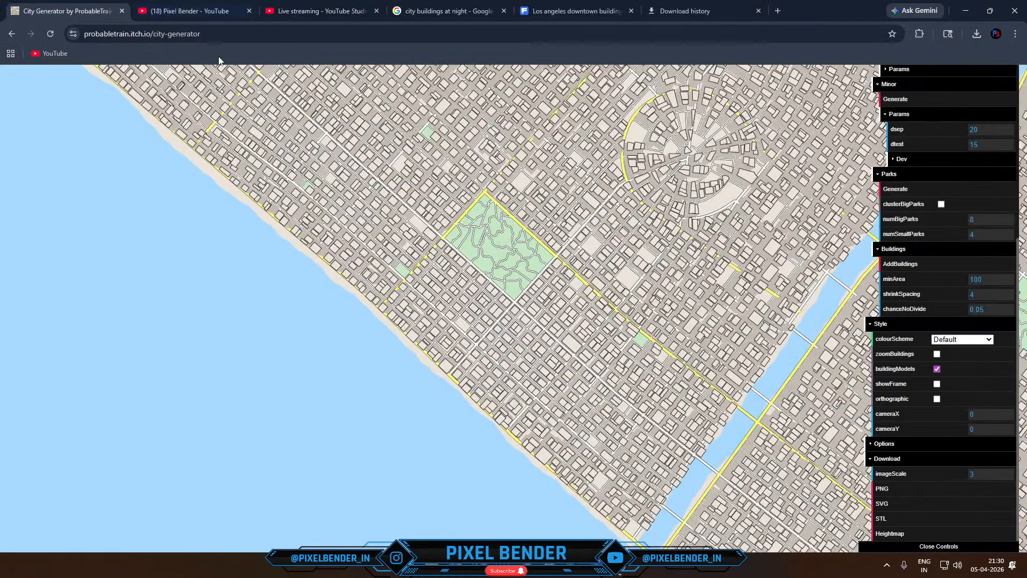
{"action": "left_click", "coordinate": [10, 36]}
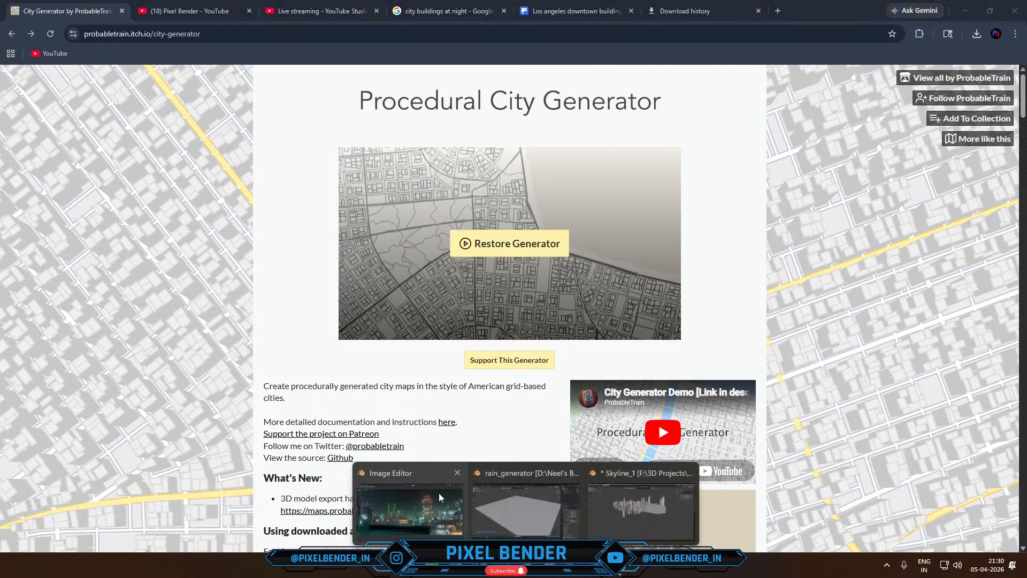
{"action": "left_click", "coordinate": [439, 493]}
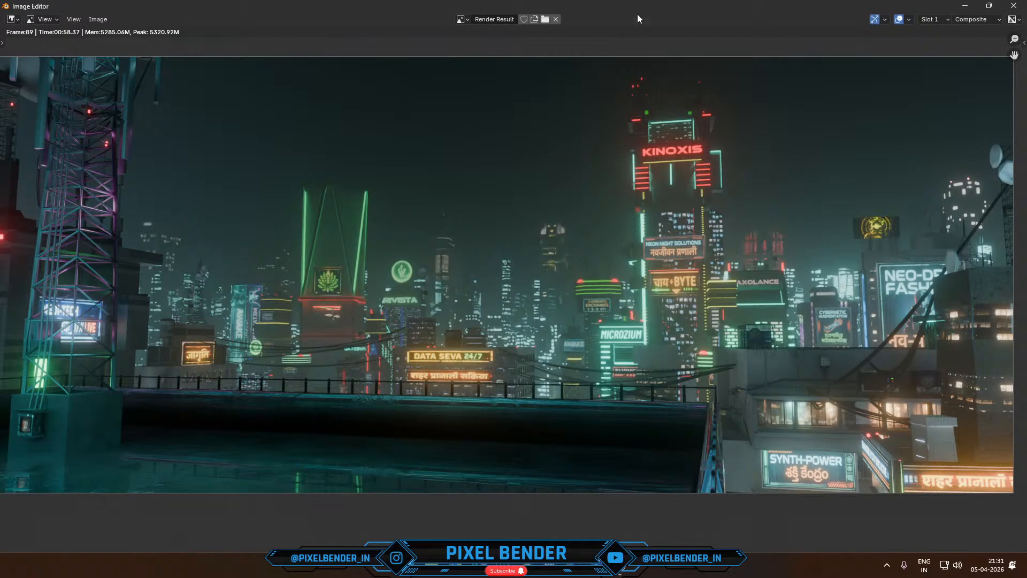
- Switch to OBS, raise the synthwave audio source to -26.0 dB, and return to the render window
{"action": "left_click", "coordinate": [624, 567]}
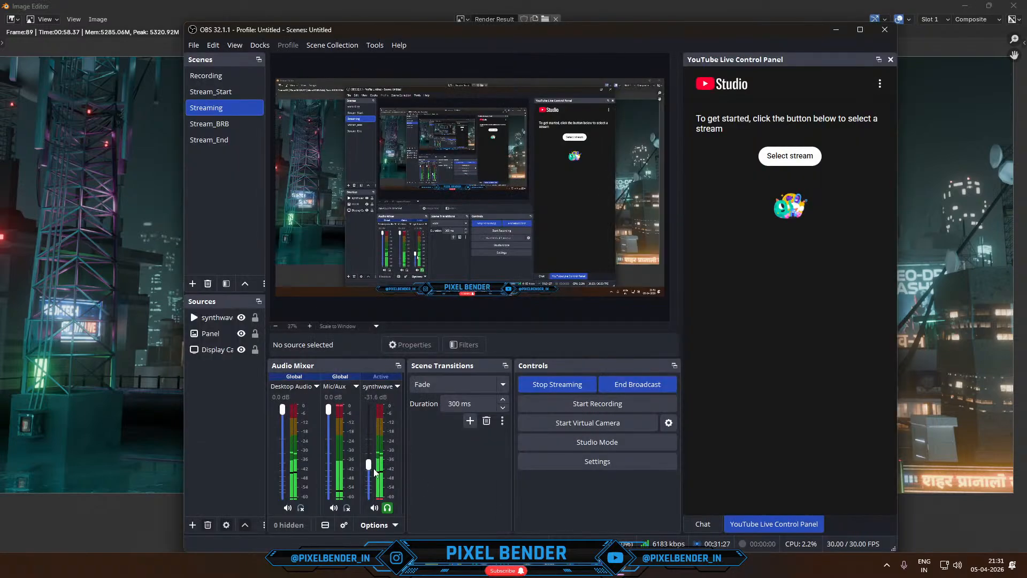
{"action": "left_click", "coordinate": [92, 203]}
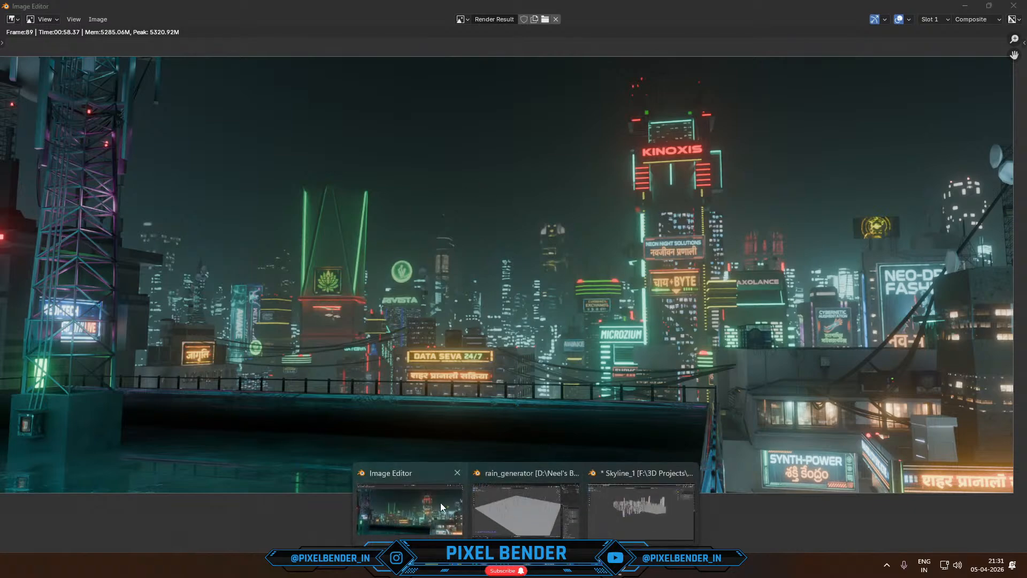
- Close the render result window and show the Skyline_1 scene through the camera in Rendered shading with the background buildings deselected
{"action": "left_click", "coordinate": [1013, 5]}
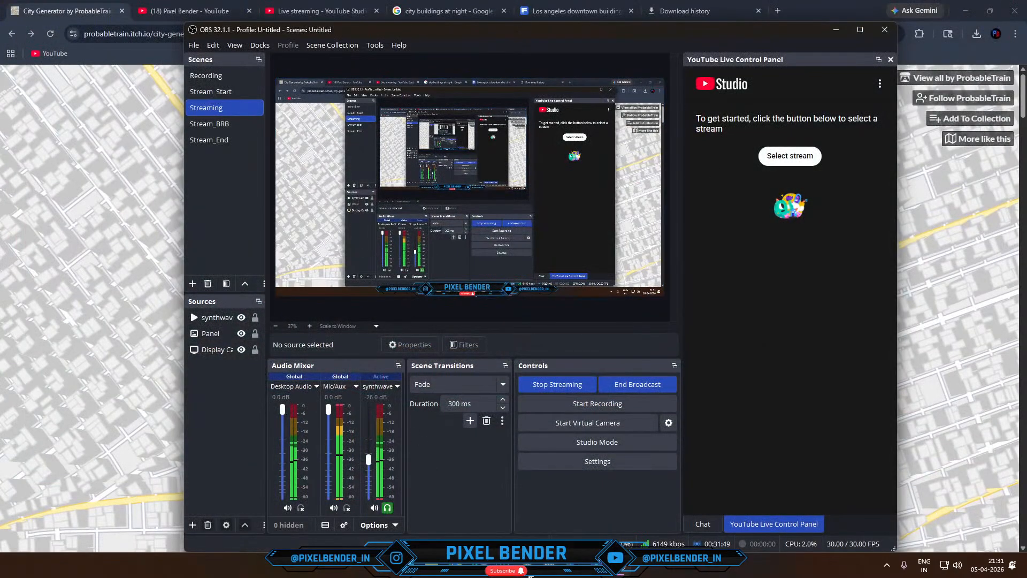
{"action": "left_click", "coordinate": [526, 565]}
{"action": "left_click", "coordinate": [540, 505]}
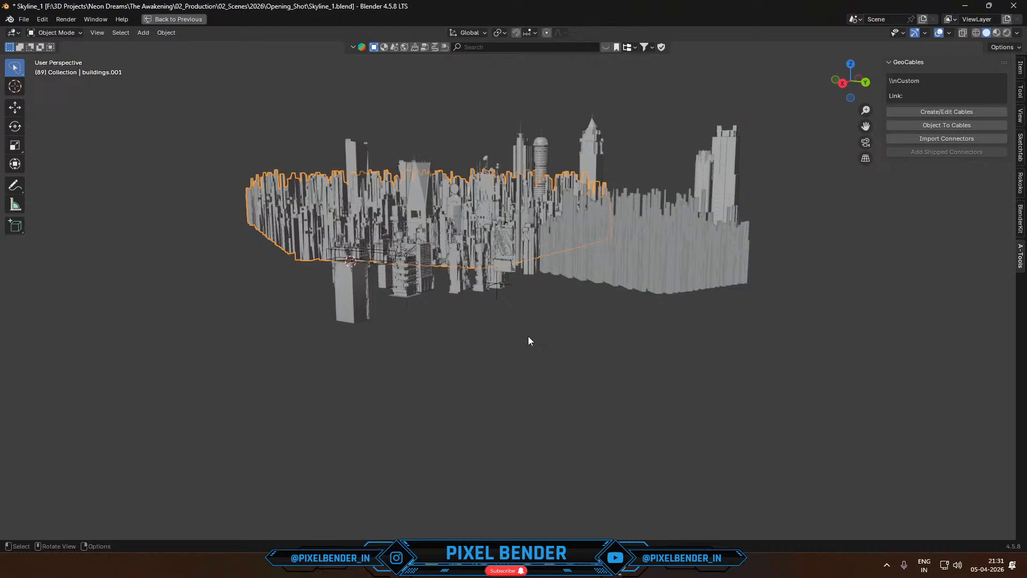
{"action": "key", "text": "KP_0"}
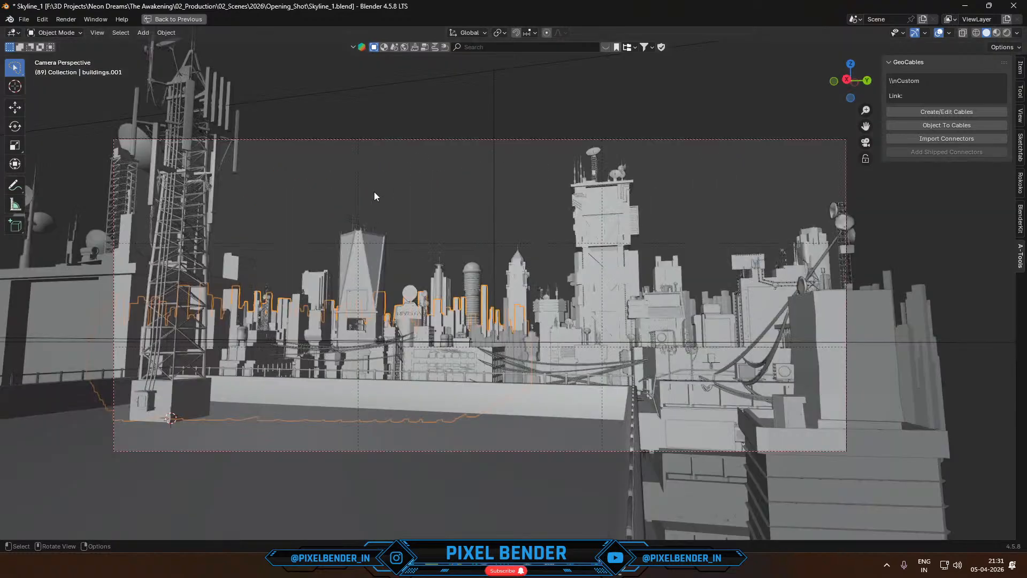
{"action": "left_click", "coordinate": [390, 170]}
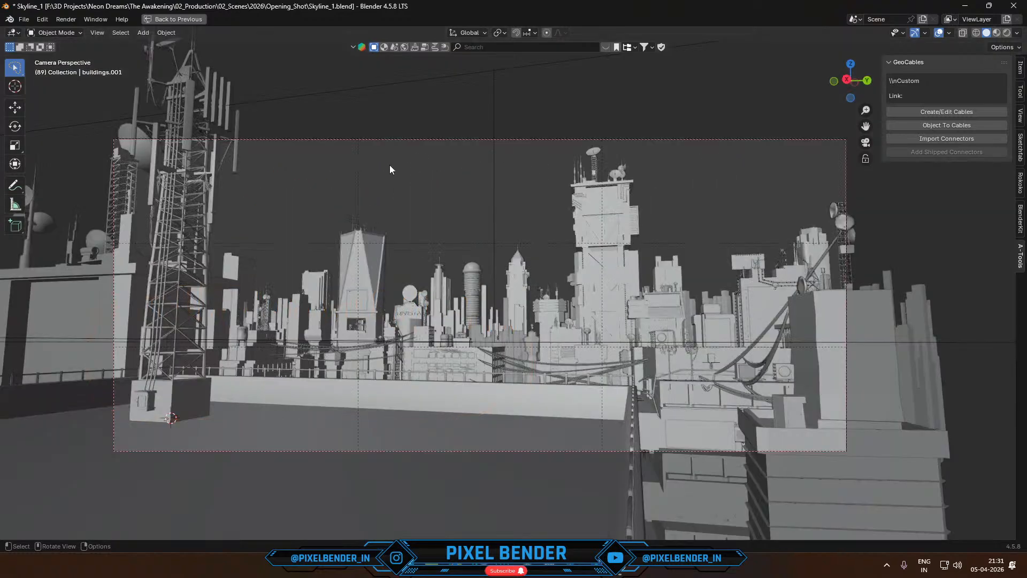
{"action": "left_click", "coordinate": [1006, 33]}
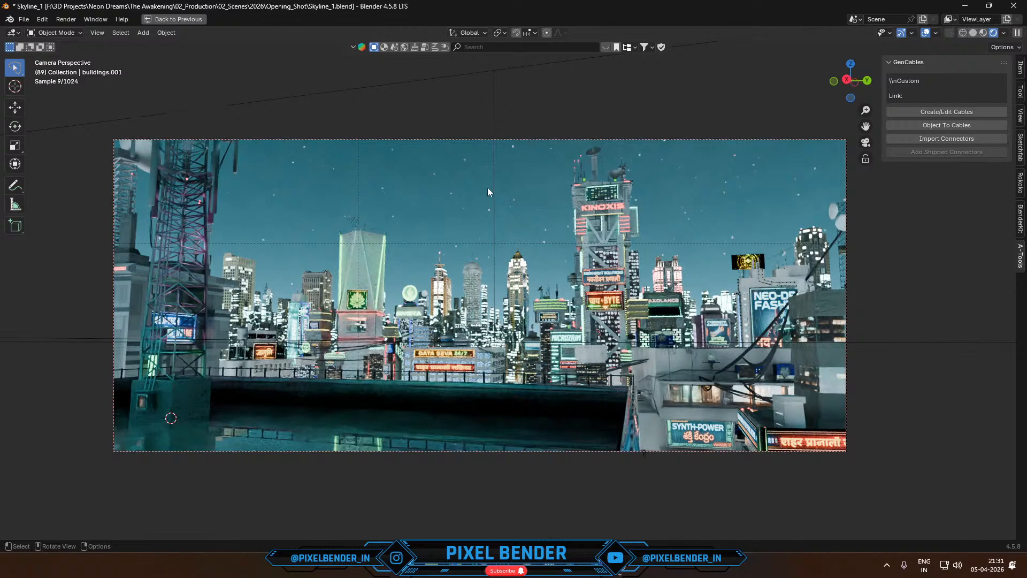
- Unhide the volumetric fog box in the rendered camera view and select it
{"action": "key", "text": "alt+h"}
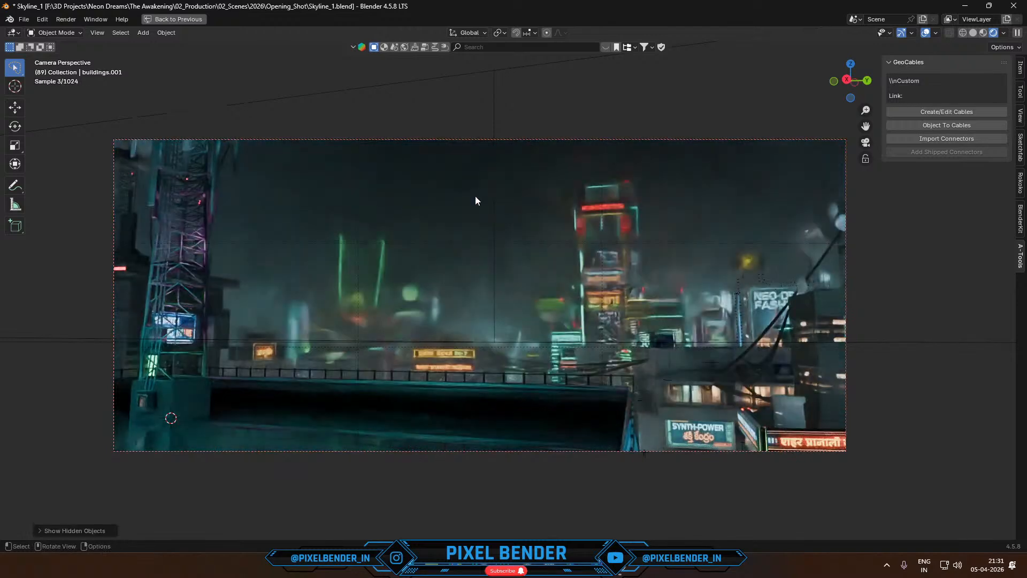
{"action": "left_click", "coordinate": [192, 114]}
{"action": "left_click", "coordinate": [288, 48]}
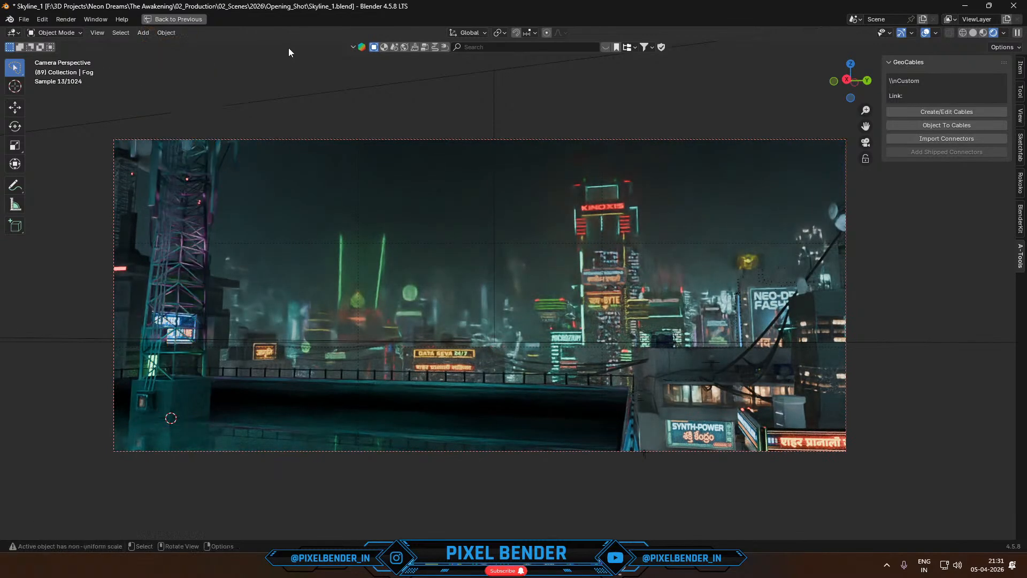
- Circle the DATA SEVA 24/7, चाय+BYTE, SYNTH-POWER, जागृति and शहर प्रानाली signs with the Annotate tool
{"action": "left_click", "coordinate": [17, 186]}
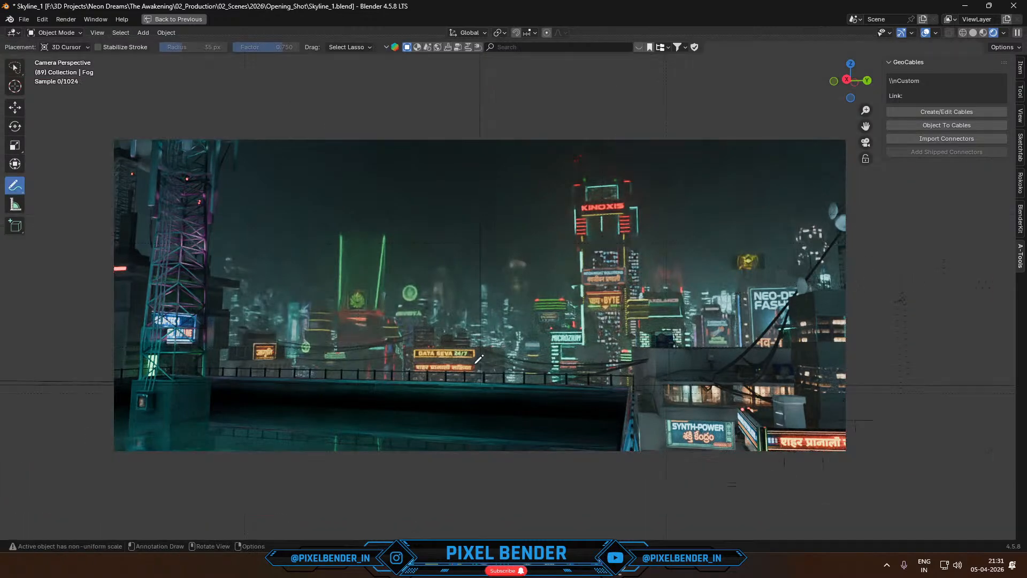
{"action": "scroll", "coordinate": [479, 360], "scroll_direction": "up", "scroll_amount": 3}
{"action": "mouse_move", "coordinate": [407, 381]}
{"action": "left_mouse_down"}
{"action": "mouse_move", "coordinate": [310, 413]}
{"action": "mouse_move", "coordinate": [411, 462]}
{"action": "mouse_move", "coordinate": [488, 399]}
{"action": "mouse_move", "coordinate": [402, 377]}
{"action": "left_mouse_up"}
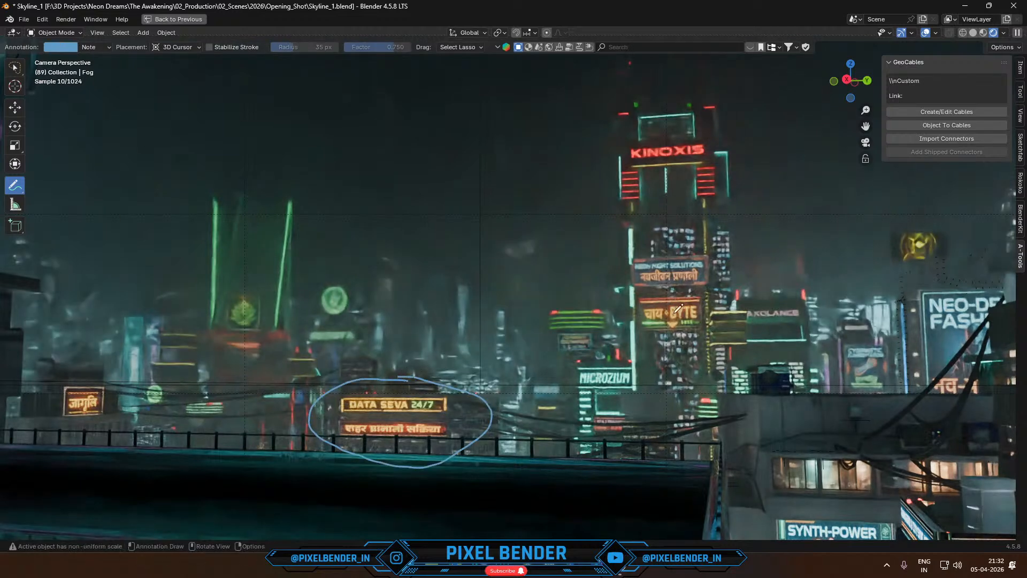
{"action": "mouse_move", "coordinate": [680, 240]}
{"action": "left_mouse_down"}
{"action": "mouse_move", "coordinate": [607, 327]}
{"action": "mouse_move", "coordinate": [728, 270]}
{"action": "mouse_move", "coordinate": [681, 240]}
{"action": "left_mouse_up"}
{"action": "scroll", "coordinate": [760, 451], "scroll_direction": "down", "scroll_amount": 1}
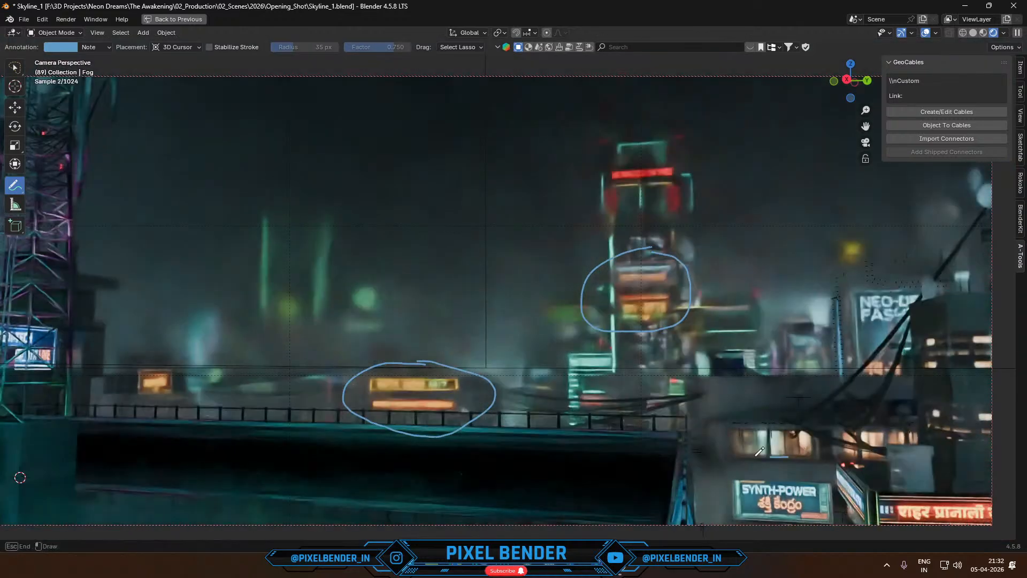
{"action": "mouse_move", "coordinate": [760, 451]}
{"action": "left_mouse_down"}
{"action": "mouse_move", "coordinate": [765, 530]}
{"action": "mouse_move", "coordinate": [827, 443]}
{"action": "mouse_move", "coordinate": [776, 456]}
{"action": "left_mouse_up"}
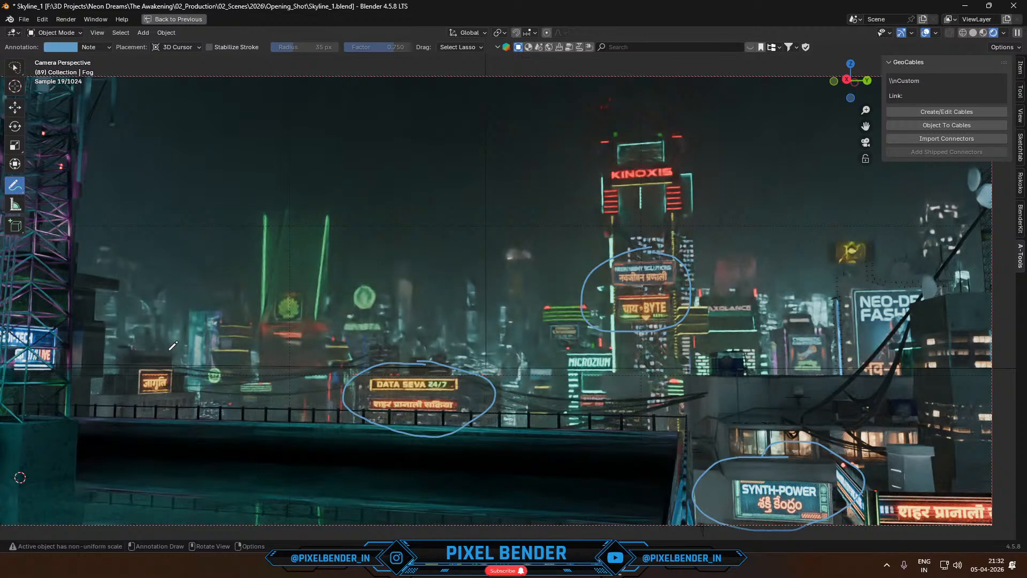
{"action": "mouse_move", "coordinate": [166, 351]}
{"action": "left_mouse_down"}
{"action": "mouse_move", "coordinate": [142, 398]}
{"action": "mouse_move", "coordinate": [194, 374]}
{"action": "mouse_move", "coordinate": [164, 350]}
{"action": "left_mouse_up"}
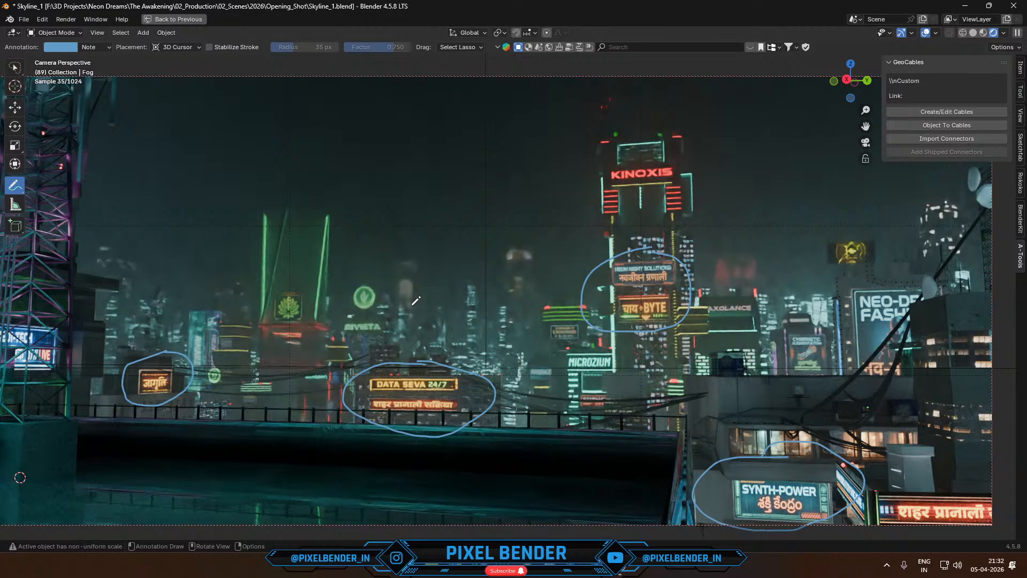
{"action": "scroll", "coordinate": [416, 301], "scroll_direction": "down", "scroll_amount": 1}
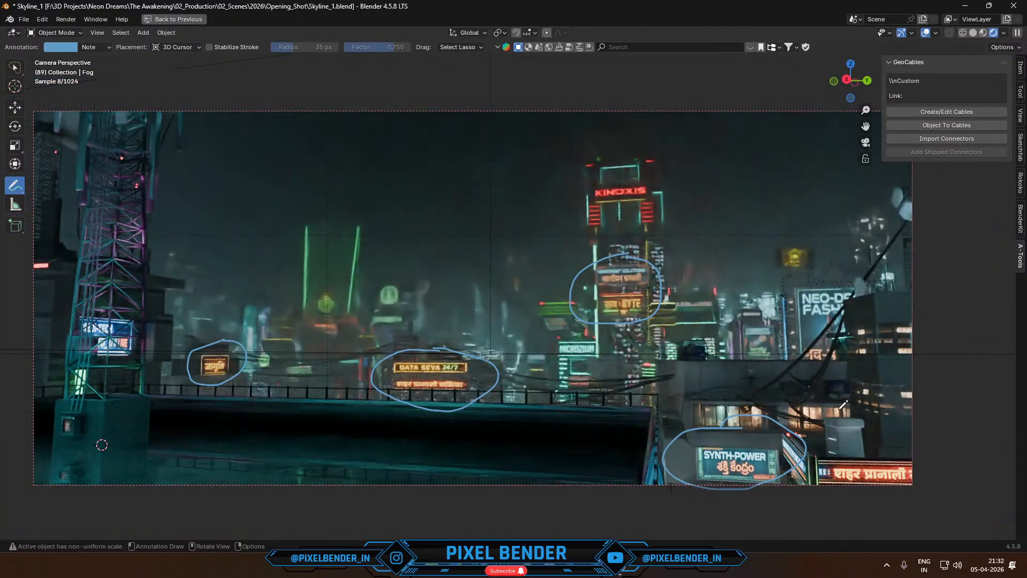
{"action": "left_click_drag", "start_coordinate": [863, 447], "coordinate": [803, 466]}
{"action": "mouse_move", "coordinate": [895, 504]}
{"action": "left_mouse_down"}
{"action": "mouse_move", "coordinate": [904, 446]}
{"action": "mouse_move", "coordinate": [863, 448]}
{"action": "left_mouse_up"}
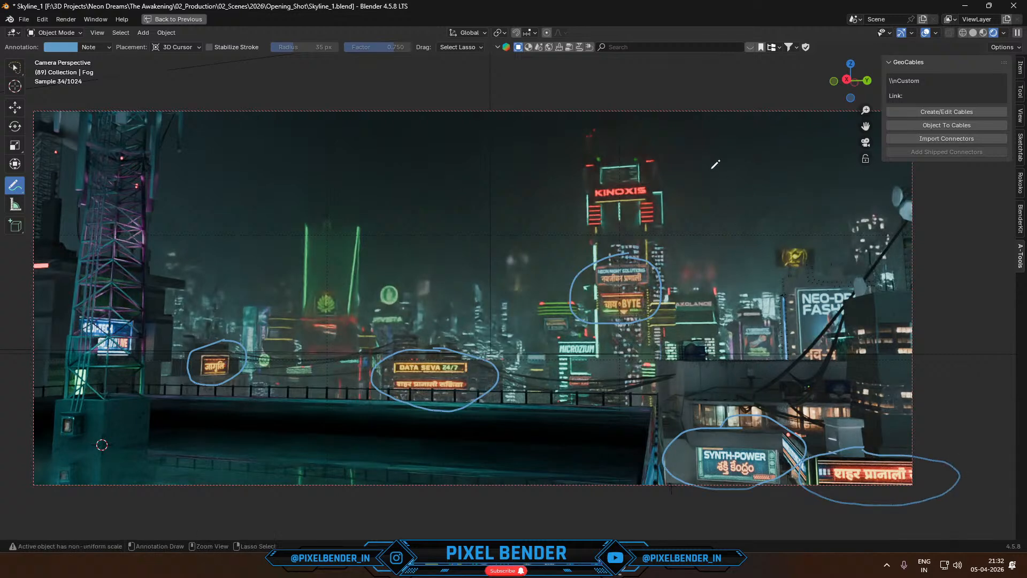
- Undo all the annotation circles drawn around the neon signs
{"action": "key", "text": "ctrl+z"}
{"action": "key", "text": "ctrl+z"}
{"action": "key", "text": "ctrl+z"}
{"action": "key", "text": "ctrl+z"}
{"action": "key", "text": "ctrl+z"}
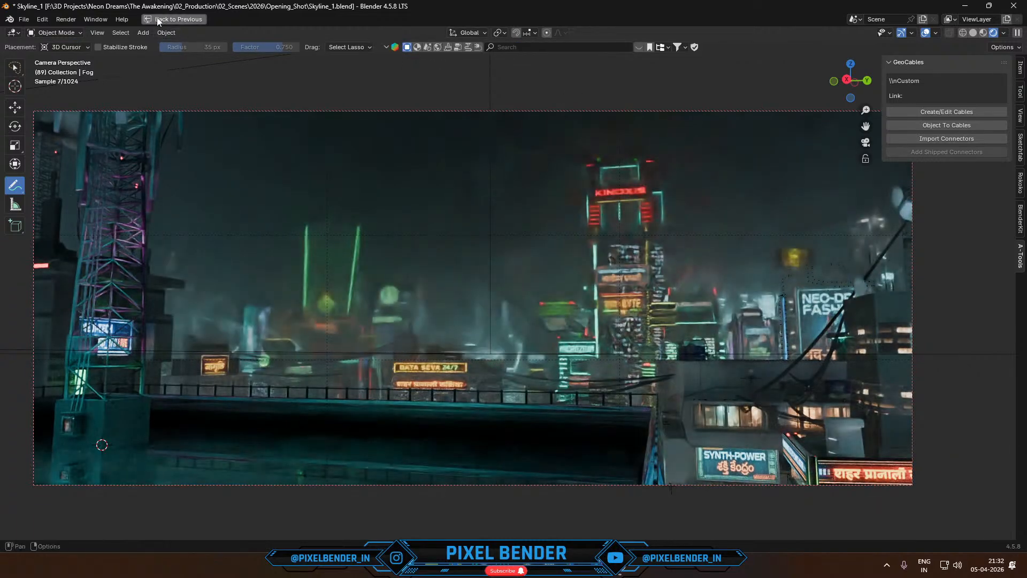
- Leave the maximized viewport, switch to the UV Editing workspace and widen the UV editor to examine the neon sign texture sheet
{"action": "left_click", "coordinate": [174, 19]}
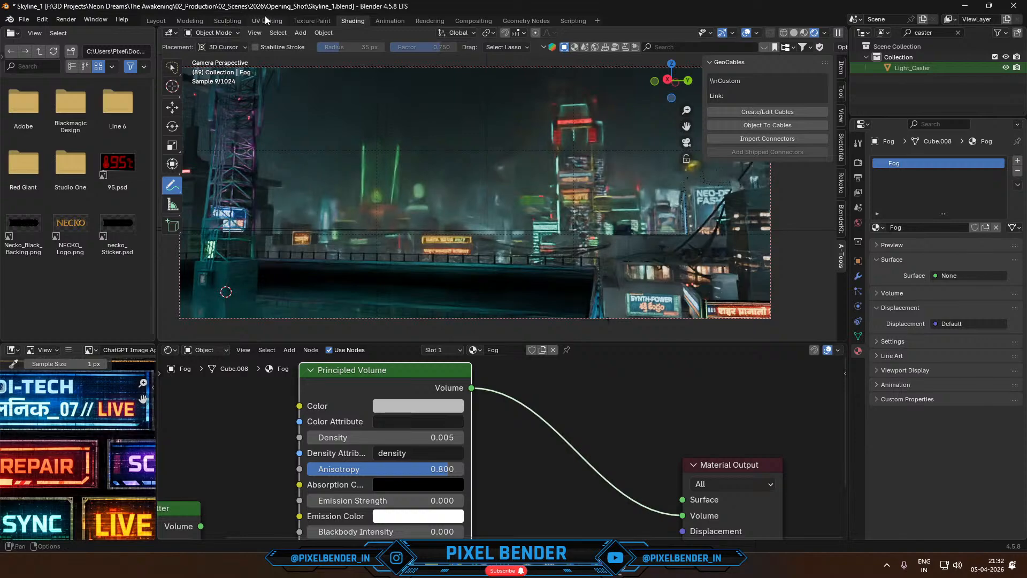
{"action": "left_click", "coordinate": [267, 20]}
{"action": "scroll", "coordinate": [214, 174], "scroll_direction": "down", "scroll_amount": 3}
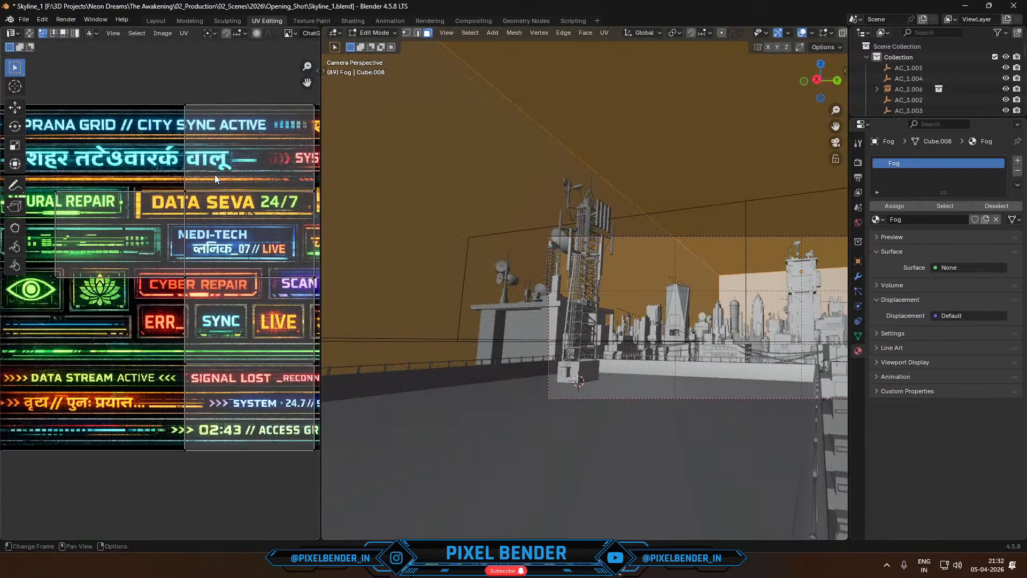
{"action": "middle_click_drag", "start_coordinate": [214, 175], "coordinate": [124, 199]}
{"action": "scroll", "coordinate": [144, 163], "scroll_direction": "down", "scroll_amount": 2}
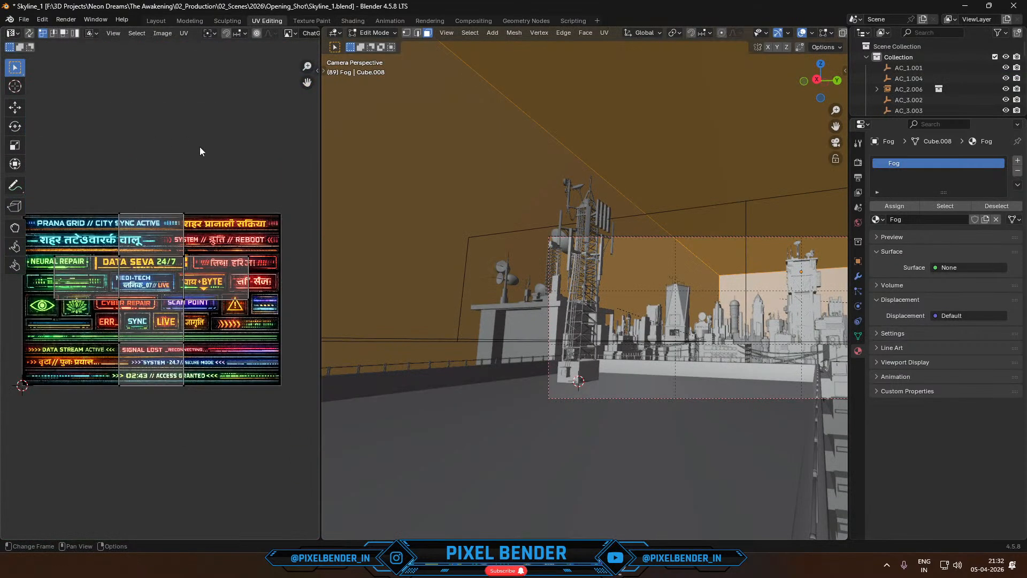
{"action": "scroll", "coordinate": [155, 375], "scroll_direction": "up", "scroll_amount": 4}
{"action": "middle_click_drag", "start_coordinate": [118, 353], "coordinate": [156, 356]}
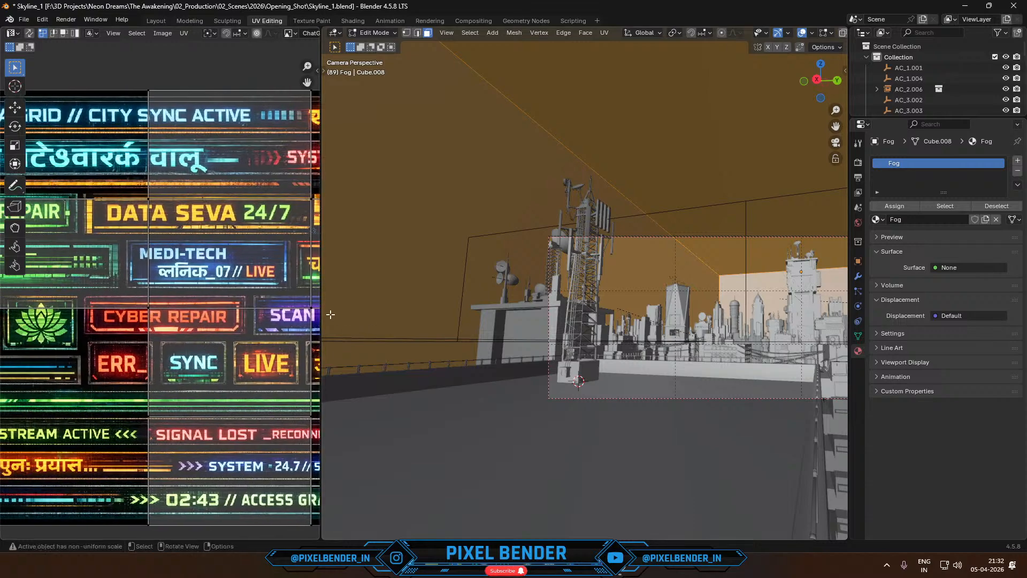
{"action": "left_click_drag", "start_coordinate": [323, 314], "coordinate": [692, 306]}
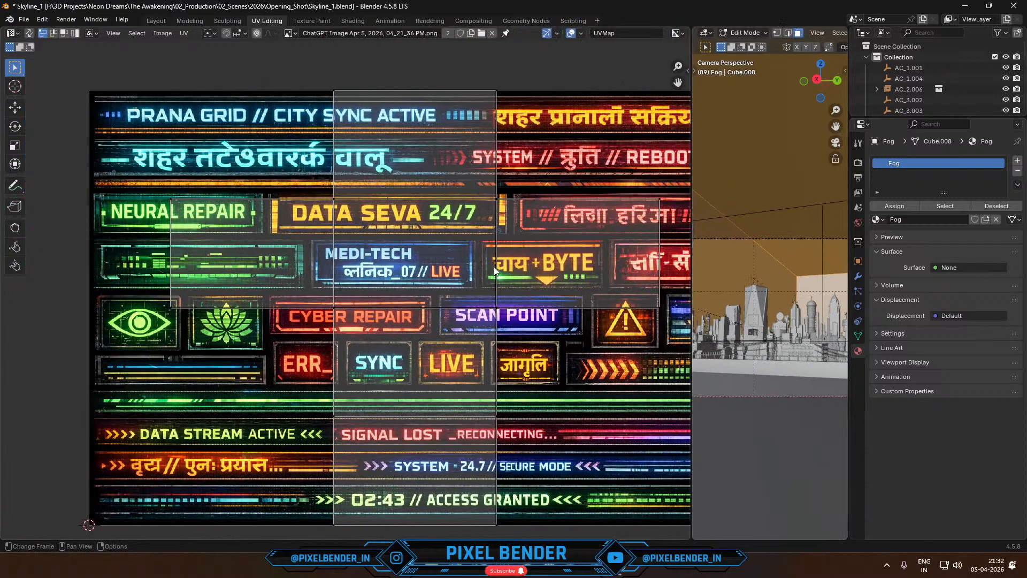
{"action": "scroll", "coordinate": [493, 267], "scroll_direction": "down", "scroll_amount": 1}
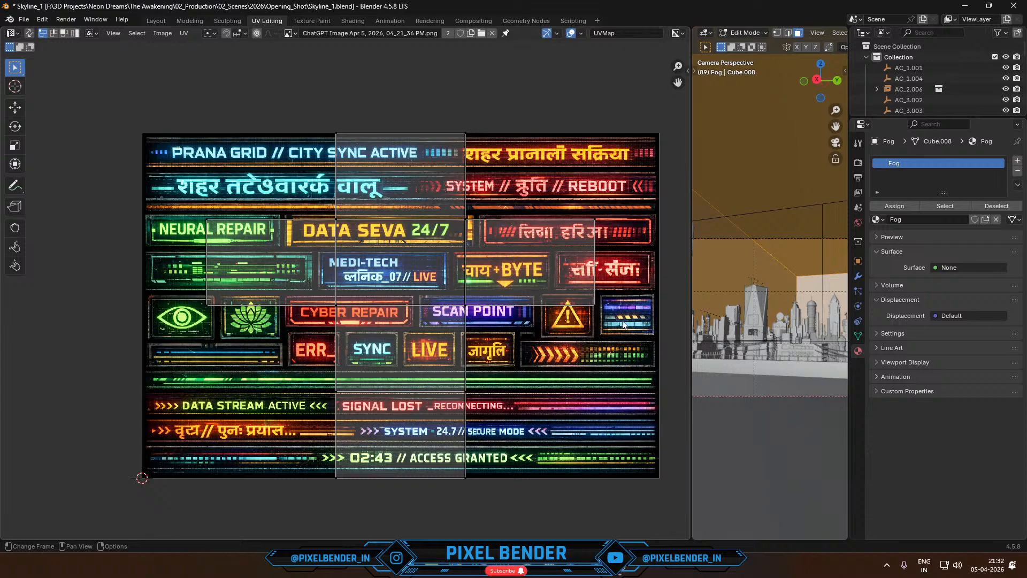
{"action": "scroll", "coordinate": [748, 299], "scroll_direction": "down", "scroll_amount": 2}
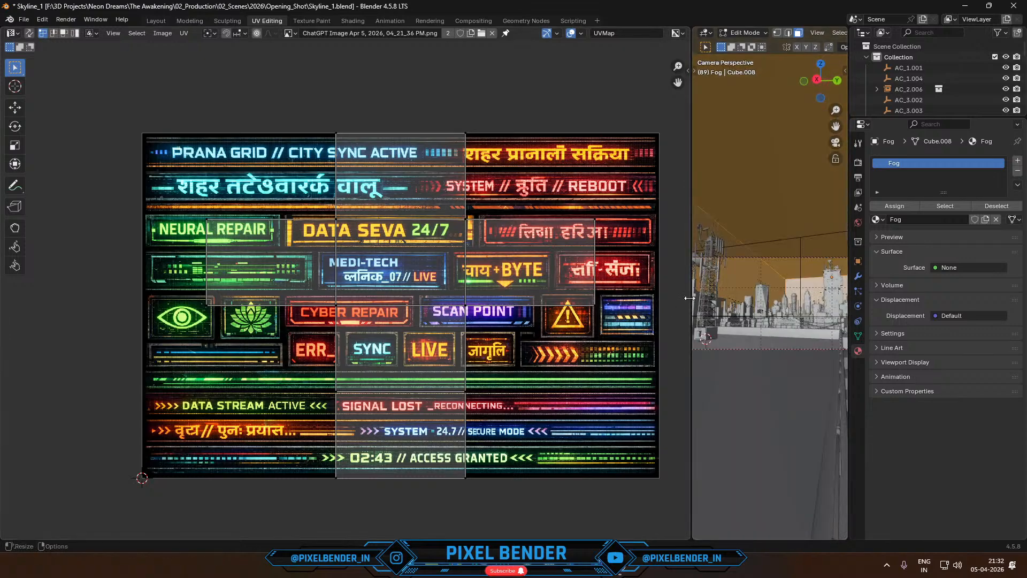
- Widen the 3D viewport, exit Edit Mode on the fog box and select the Neon_Hindi sign plane on the tapered tower
{"action": "left_click_drag", "start_coordinate": [689, 298], "coordinate": [275, 299]}
{"action": "scroll", "coordinate": [623, 303], "scroll_direction": "up", "scroll_amount": 4}
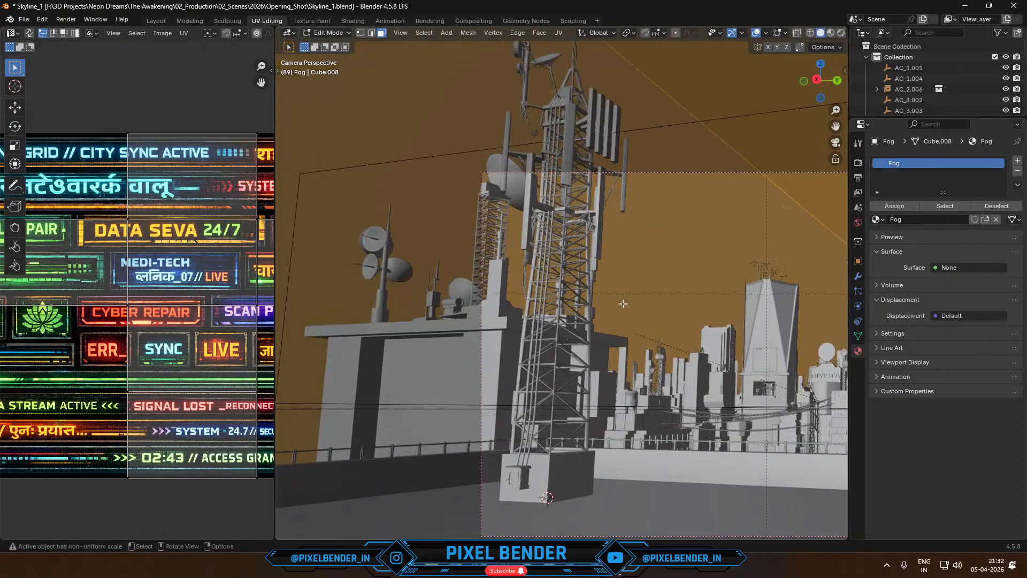
{"action": "middle_click_drag", "start_coordinate": [614, 307], "coordinate": [464, 215], "text": "shift"}
{"action": "scroll", "coordinate": [466, 216], "scroll_direction": "up", "scroll_amount": 4}
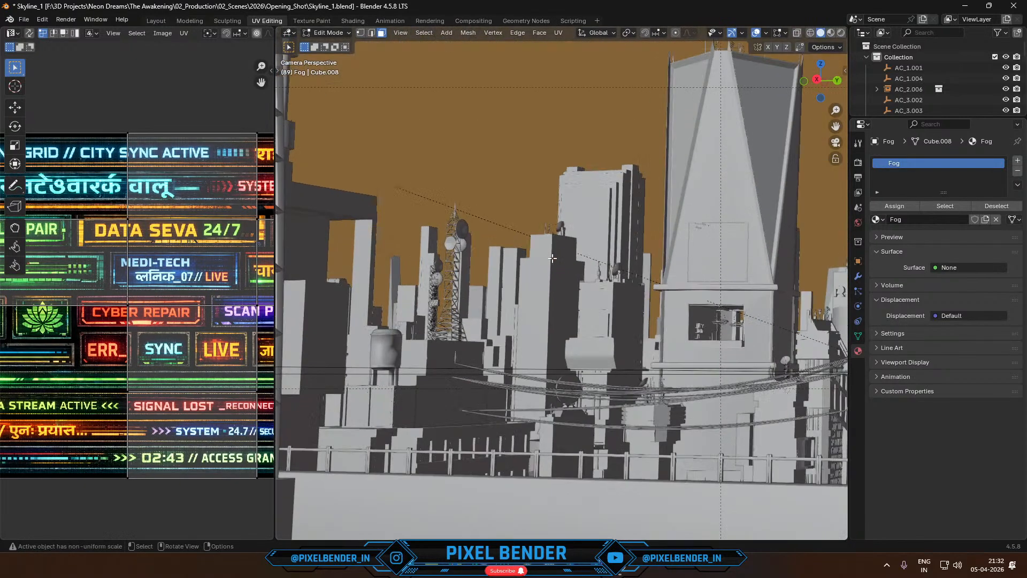
{"action": "middle_click_drag", "start_coordinate": [637, 242], "coordinate": [460, 211], "text": "shift"}
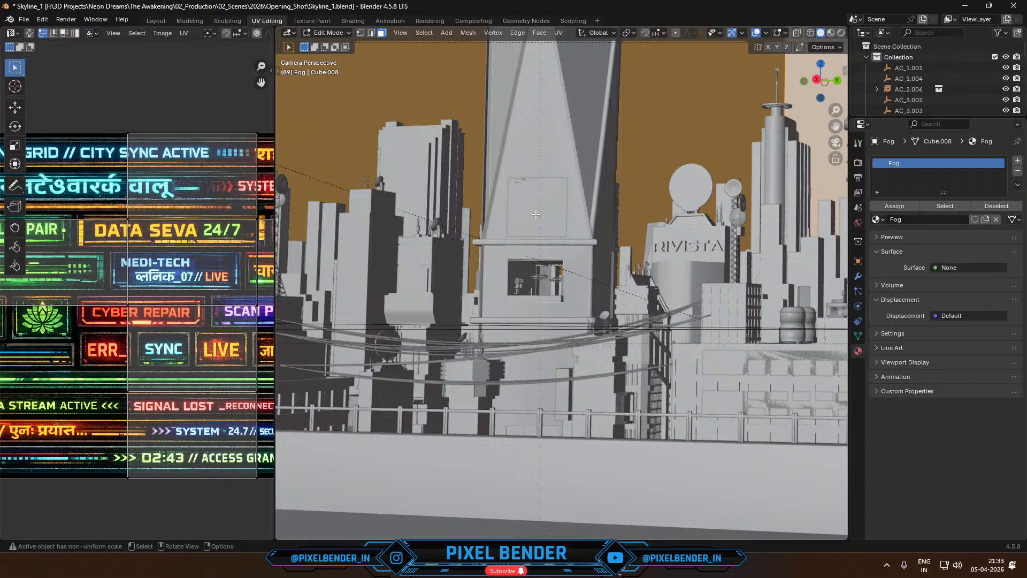
{"action": "key", "text": "Tab"}
{"action": "left_click", "coordinate": [538, 216]}
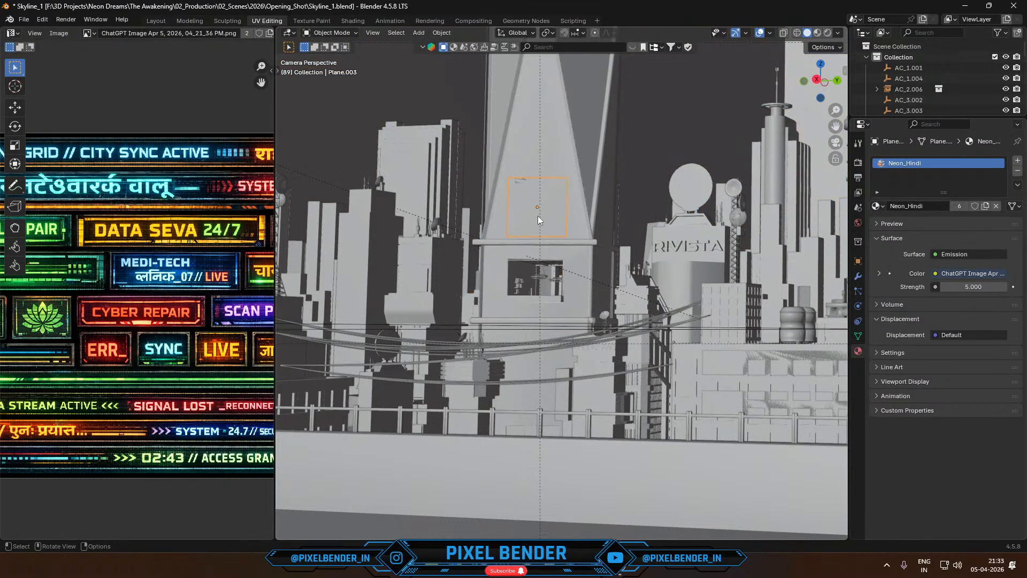
{"action": "middle_click_drag", "start_coordinate": [634, 223], "coordinate": [363, 263], "text": "shift"}
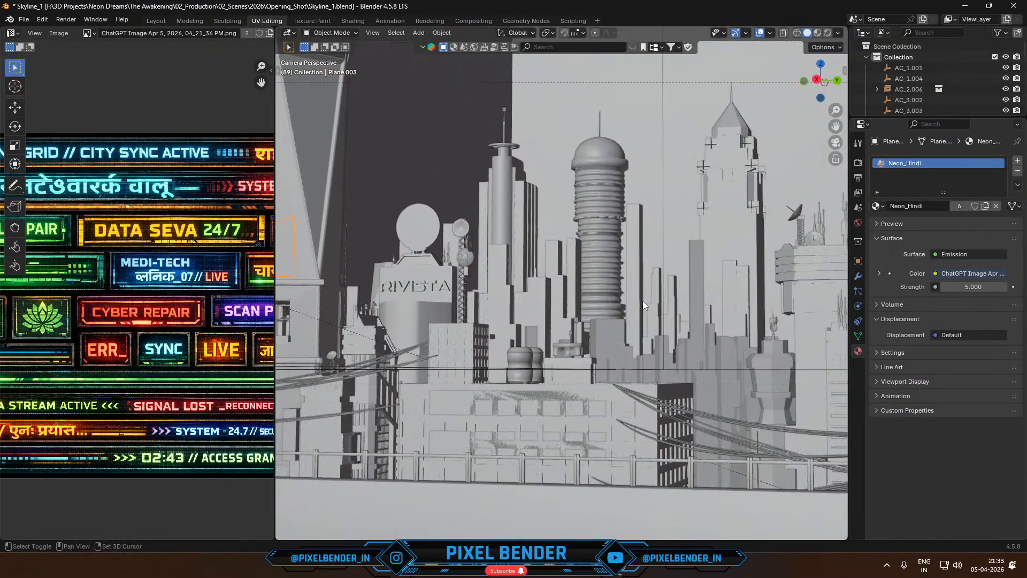
- Enter Edit Mode on the tall Building_1_HP tower and examine the selected billboard face's UVs over the neon sign texture sheet
{"action": "middle_click_drag", "start_coordinate": [644, 301], "coordinate": [709, 317], "text": "shift"}
{"action": "left_click", "coordinate": [526, 214]}
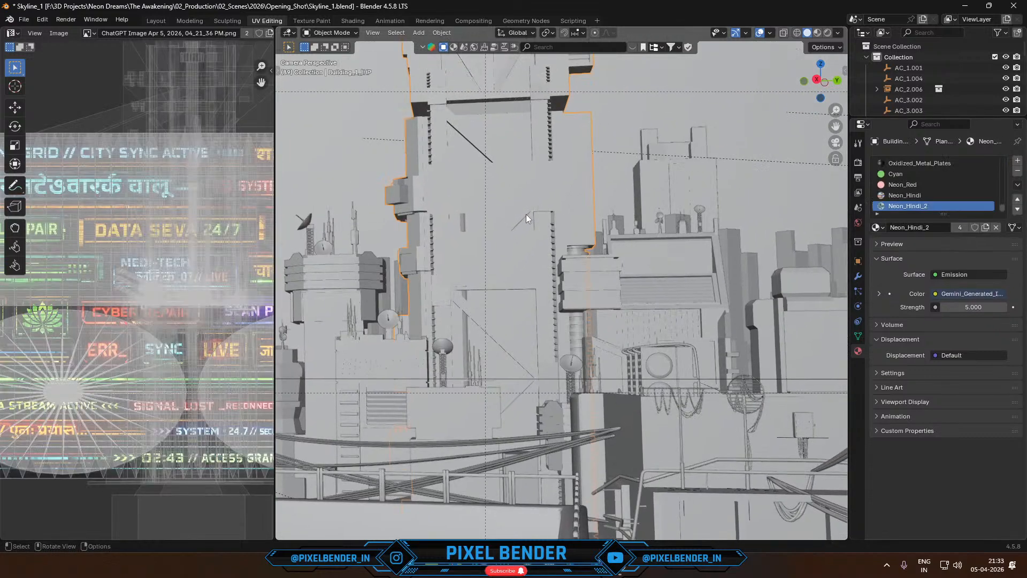
{"action": "key", "text": "Tab"}
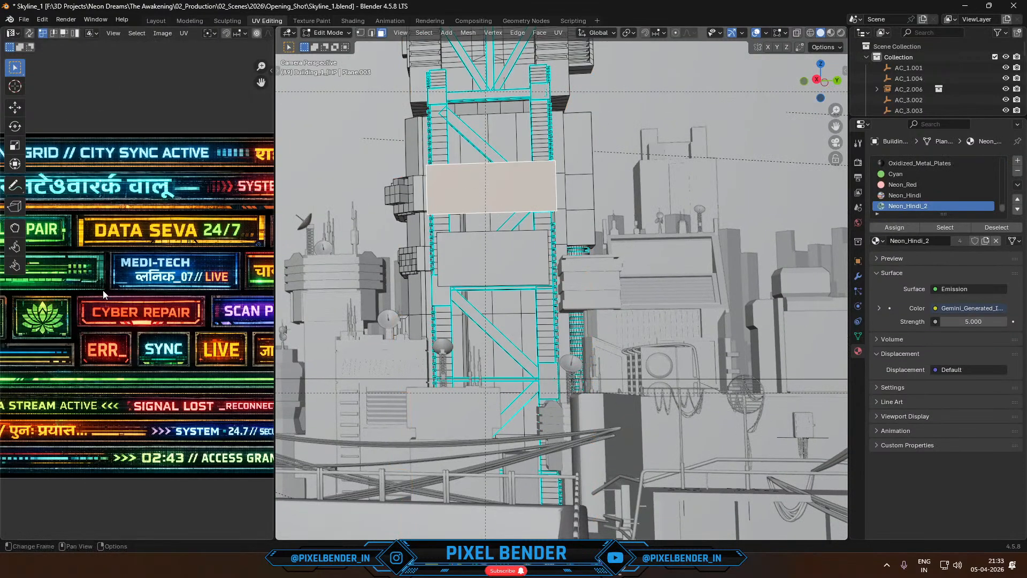
{"action": "scroll", "coordinate": [103, 290], "scroll_direction": "down", "scroll_amount": 5}
{"action": "scroll", "coordinate": [198, 308], "scroll_direction": "up", "scroll_amount": 6}
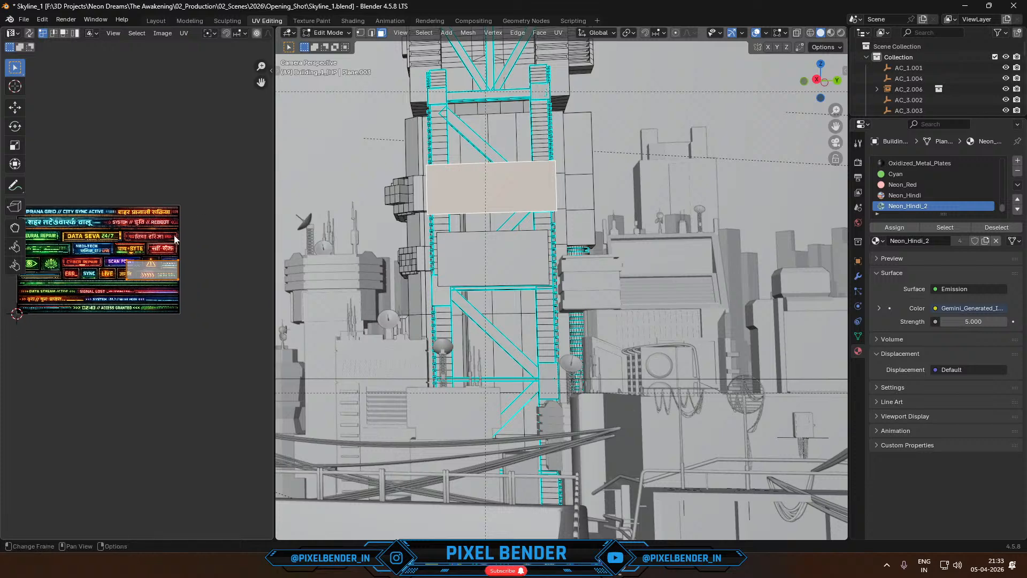
{"action": "scroll", "coordinate": [115, 222], "scroll_direction": "up", "scroll_amount": 3}
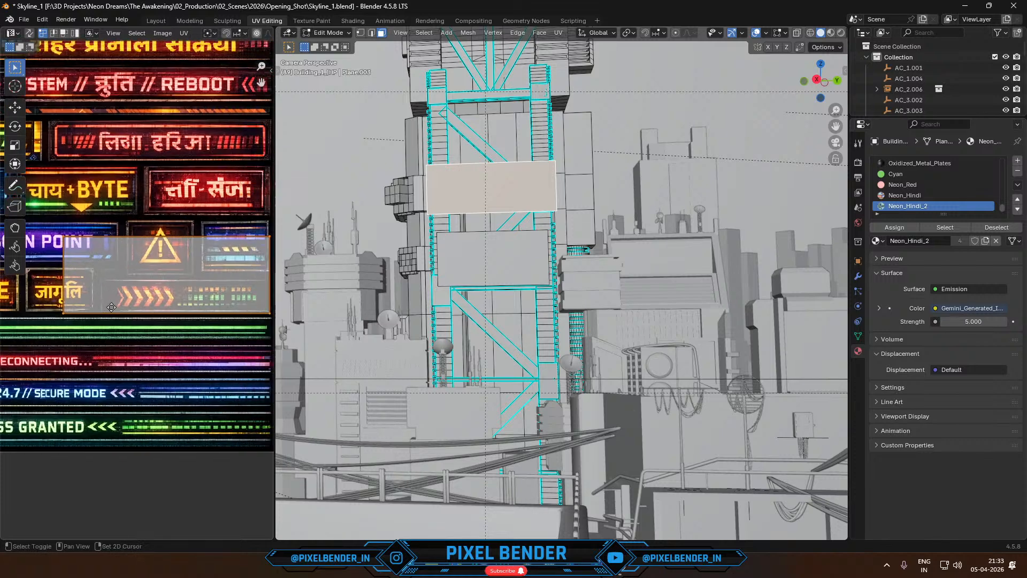
- Move the billboard face's UVs over the red Hindi sign above चाय+BYTE, and undo the edits back to Object Mode
{"action": "key", "text": "g"}
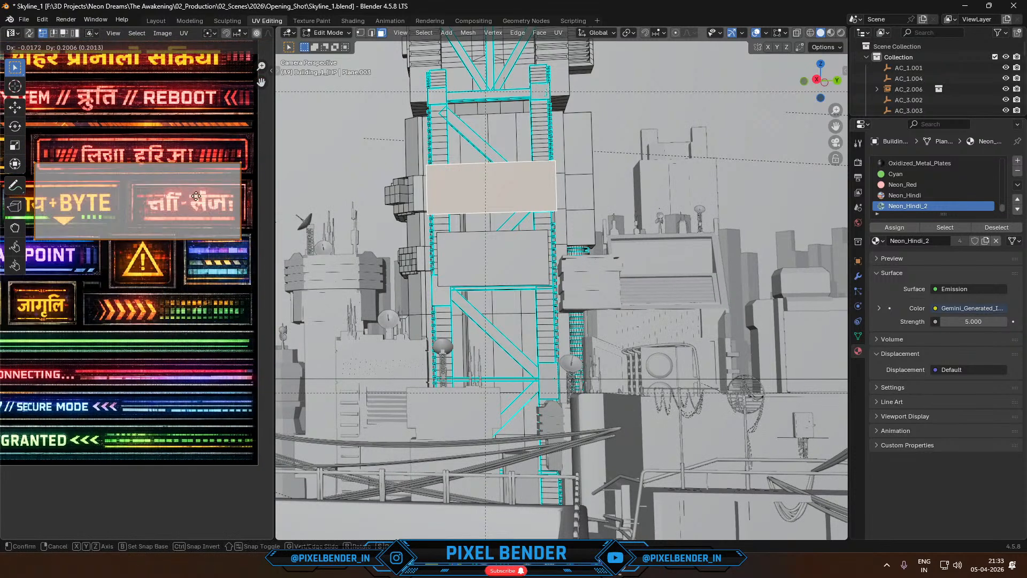
{"action": "left_click", "coordinate": [182, 205]}
{"action": "key", "text": "g"}
{"action": "left_click", "coordinate": [188, 155]}
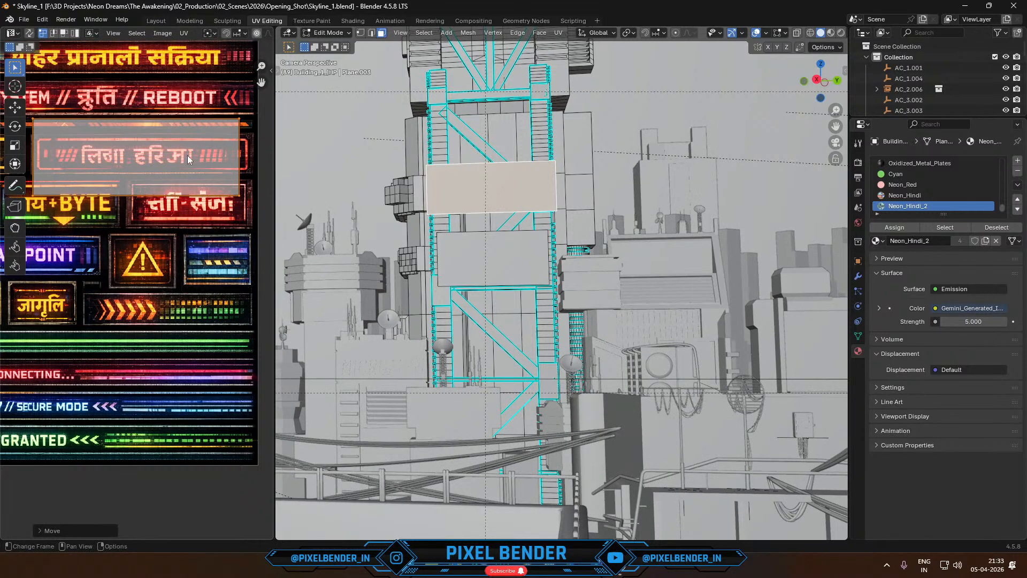
{"action": "key", "text": "ctrl+z"}
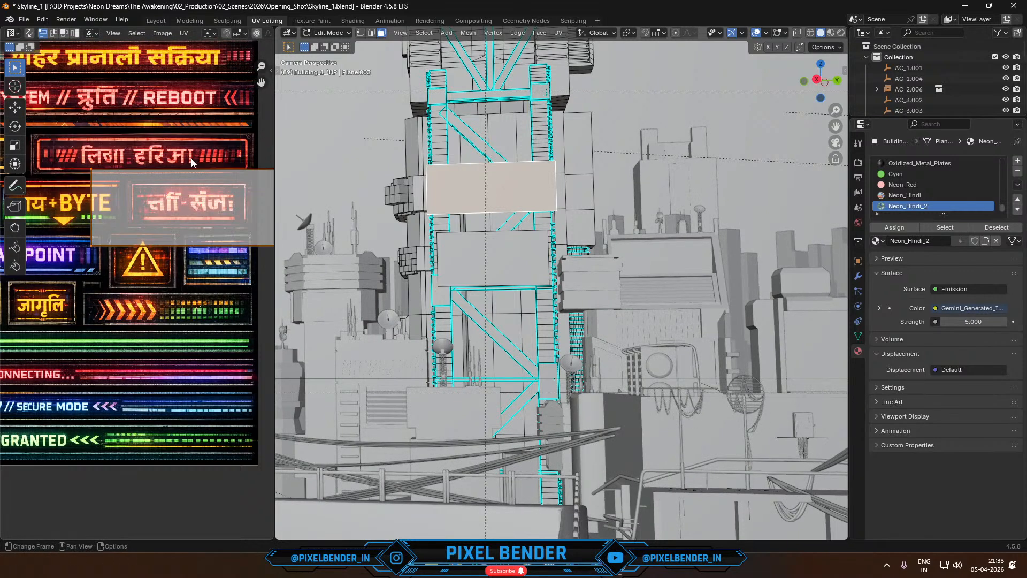
{"action": "key", "text": "ctrl+z"}
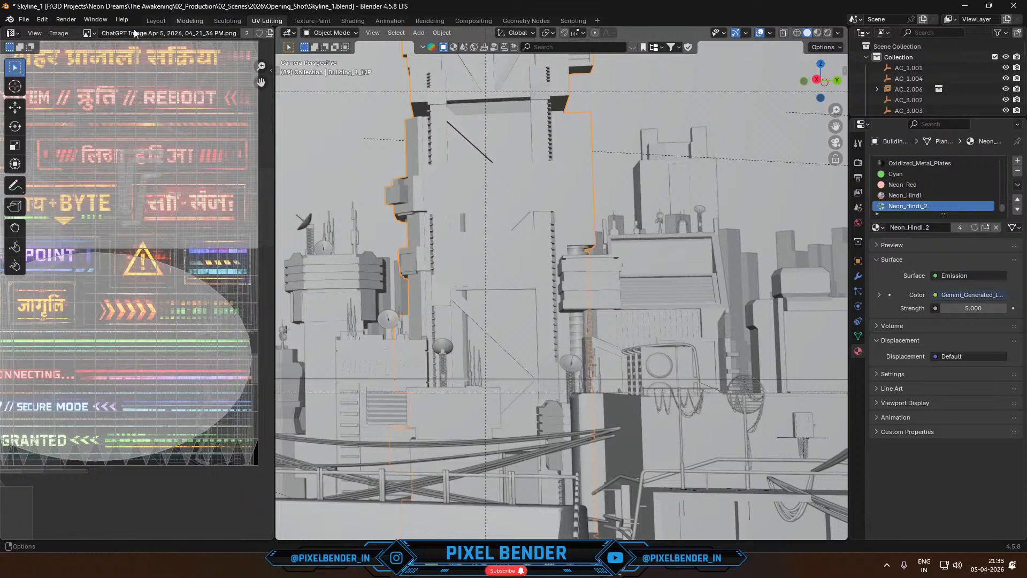
- Switch to the Layout workspace, display the viewport in Rendered shading and select the Fog box
{"action": "left_click", "coordinate": [154, 20]}
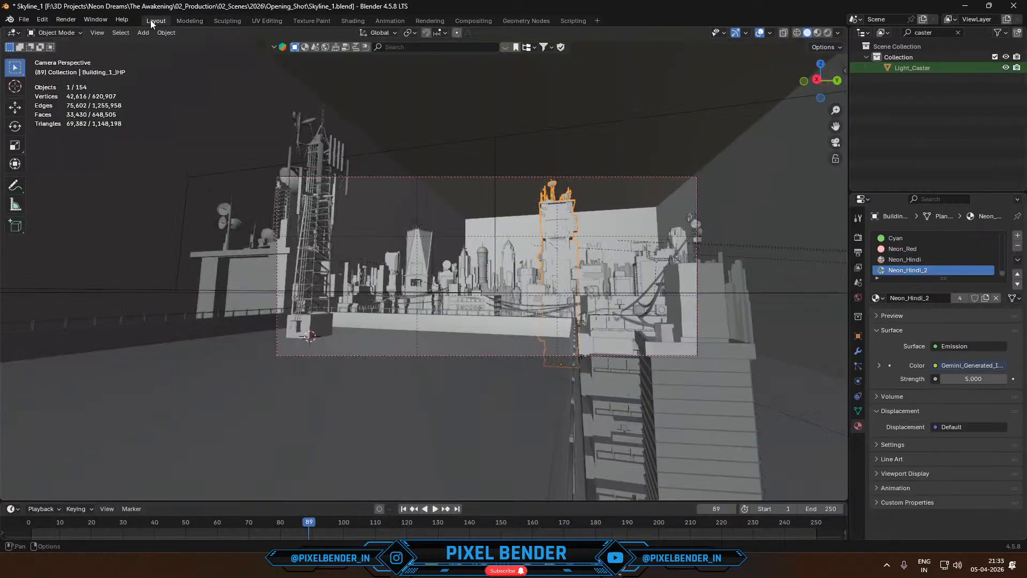
{"action": "left_click", "coordinate": [827, 37]}
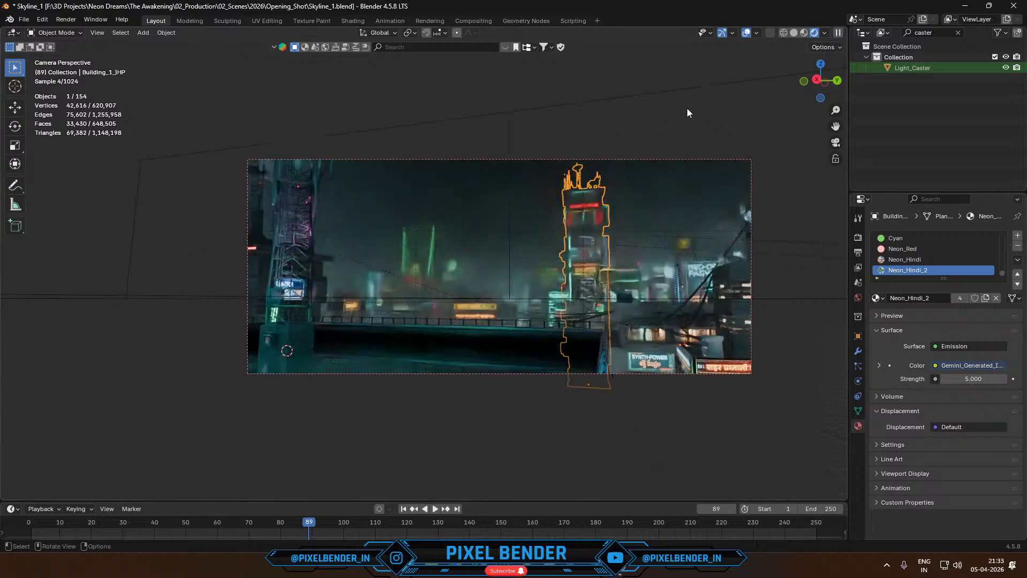
{"action": "left_click", "coordinate": [687, 108]}
{"action": "left_click", "coordinate": [656, 60]}
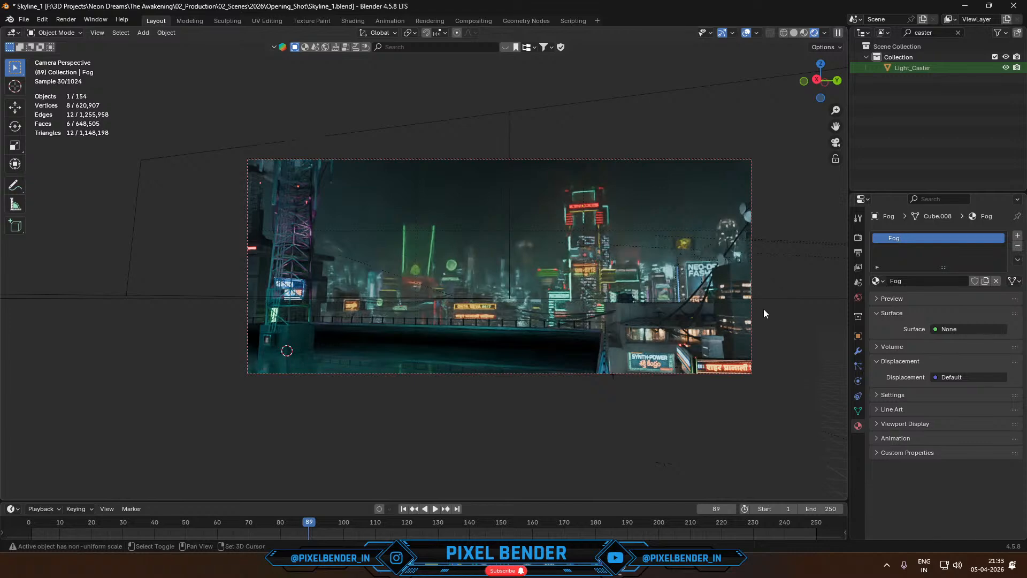
- Leave the camera view and circle the central tower cluster and the green-lit tower group with the Annotate tool
{"action": "middle_click_drag", "start_coordinate": [763, 310], "coordinate": [764, 225], "text": "shift"}
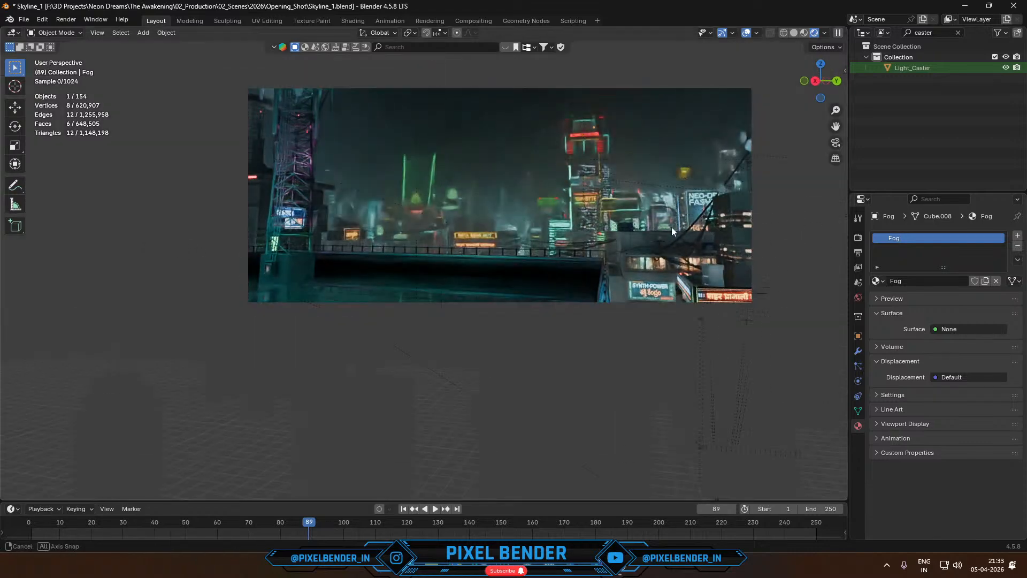
{"action": "middle_click_drag", "start_coordinate": [672, 227], "coordinate": [634, 250]}
{"action": "scroll", "coordinate": [630, 251], "scroll_direction": "down", "scroll_amount": 5}
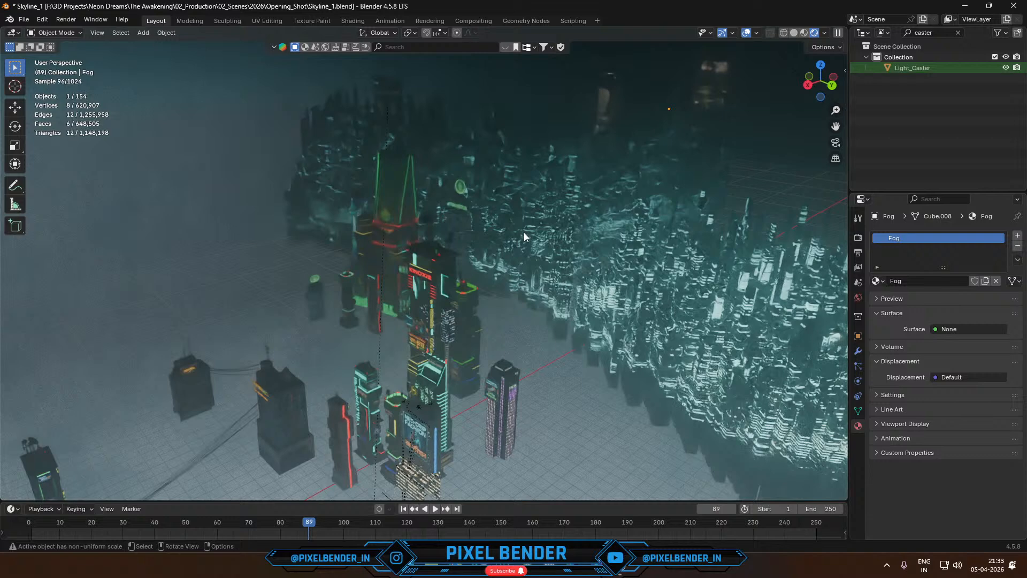
{"action": "middle_click_drag", "start_coordinate": [532, 228], "coordinate": [471, 285]}
{"action": "middle_click_drag", "start_coordinate": [503, 368], "coordinate": [482, 370]}
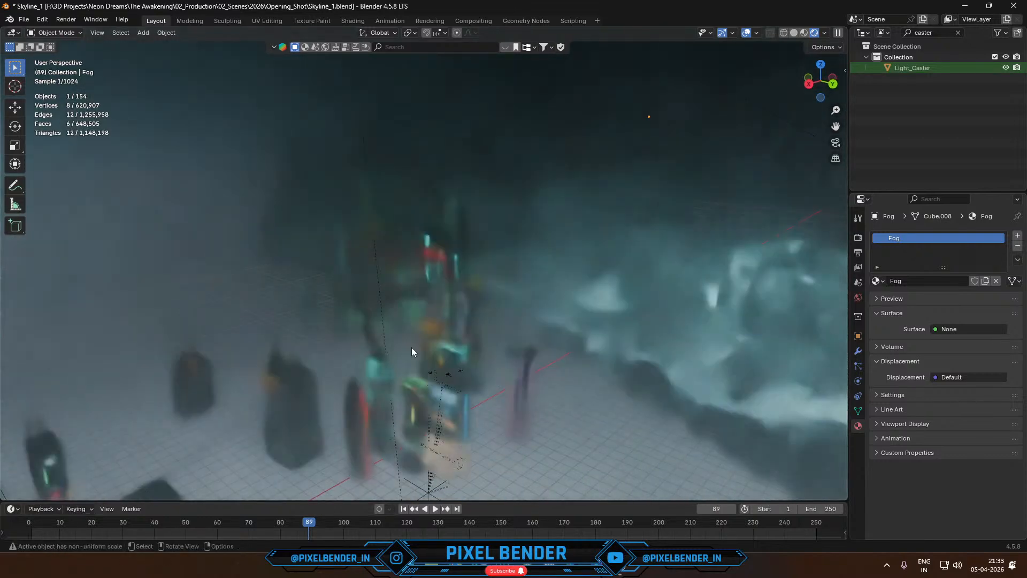
{"action": "left_click", "coordinate": [17, 186]}
{"action": "mouse_move", "coordinate": [409, 313]}
{"action": "left_mouse_down"}
{"action": "mouse_move", "coordinate": [514, 443]}
{"action": "mouse_move", "coordinate": [538, 329]}
{"action": "mouse_move", "coordinate": [426, 290]}
{"action": "left_mouse_up"}
{"action": "mouse_move", "coordinate": [425, 290]}
{"action": "middle_mouse_down"}
{"action": "mouse_move", "coordinate": [458, 298]}
{"action": "mouse_move", "coordinate": [420, 294]}
{"action": "mouse_move", "coordinate": [342, 252]}
{"action": "middle_mouse_up"}
{"action": "mouse_move", "coordinate": [331, 238]}
{"action": "left_mouse_down"}
{"action": "mouse_move", "coordinate": [284, 322]}
{"action": "mouse_move", "coordinate": [287, 241]}
{"action": "left_mouse_up"}
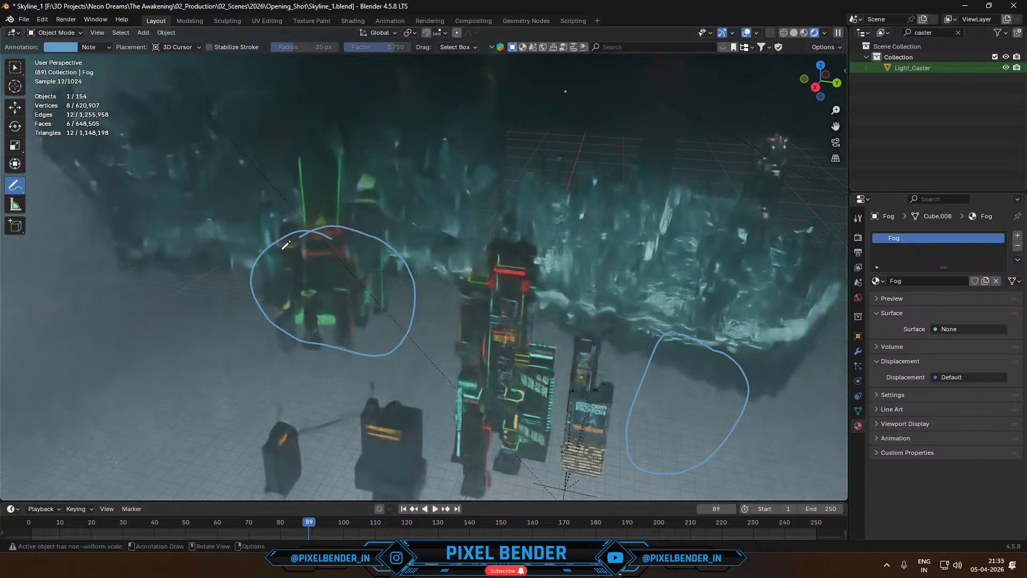
- Circle the four dark standalone buildings in front of the tower cluster with the Annotate tool
{"action": "mouse_move", "coordinate": [287, 241]}
{"action": "middle_mouse_down"}
{"action": "mouse_move", "coordinate": [404, 340]}
{"action": "mouse_move", "coordinate": [348, 367]}
{"action": "mouse_move", "coordinate": [259, 371]}
{"action": "middle_mouse_up"}
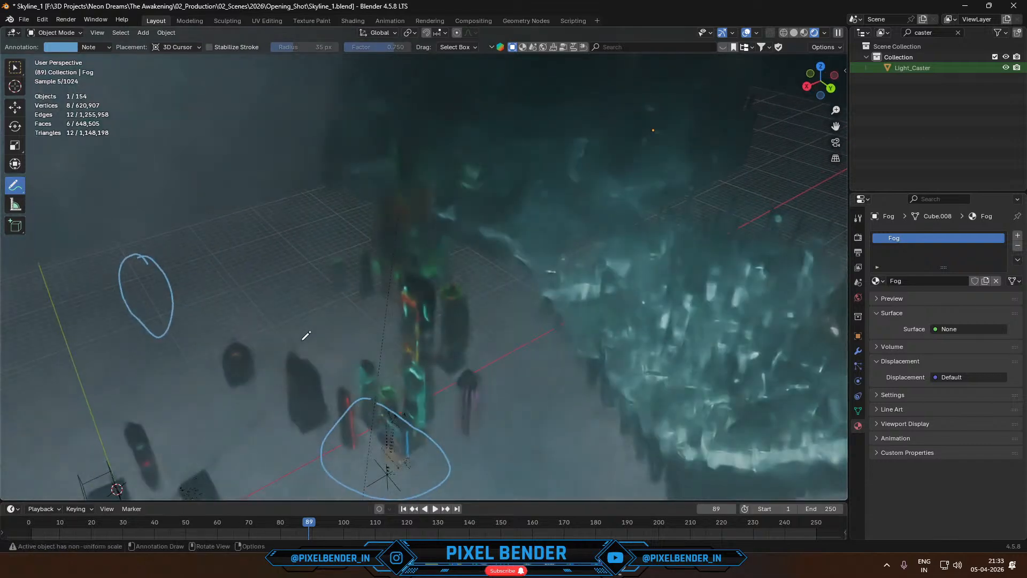
{"action": "middle_click_drag", "start_coordinate": [299, 343], "coordinate": [367, 275], "text": "shift"}
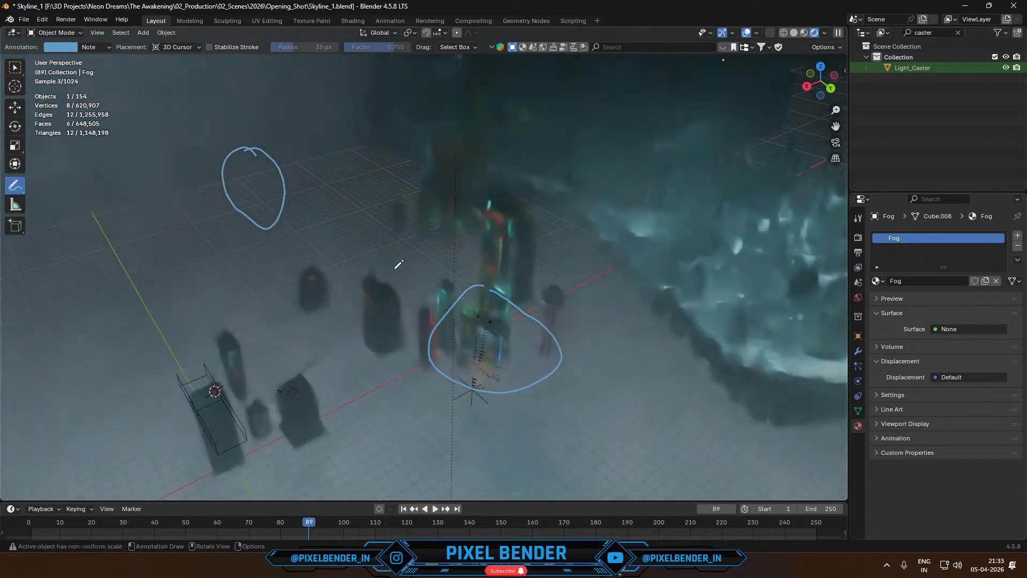
{"action": "mouse_move", "coordinate": [379, 261]}
{"action": "left_mouse_down"}
{"action": "mouse_move", "coordinate": [425, 329]}
{"action": "mouse_move", "coordinate": [389, 268]}
{"action": "left_mouse_up"}
{"action": "mouse_move", "coordinate": [308, 266]}
{"action": "left_mouse_down"}
{"action": "mouse_move", "coordinate": [298, 274]}
{"action": "mouse_move", "coordinate": [328, 263]}
{"action": "left_mouse_up"}
{"action": "mouse_move", "coordinate": [213, 339]}
{"action": "left_mouse_down"}
{"action": "mouse_move", "coordinate": [268, 386]}
{"action": "mouse_move", "coordinate": [251, 326]}
{"action": "left_mouse_up"}
{"action": "left_click_drag", "start_coordinate": [259, 386], "coordinate": [353, 454]}
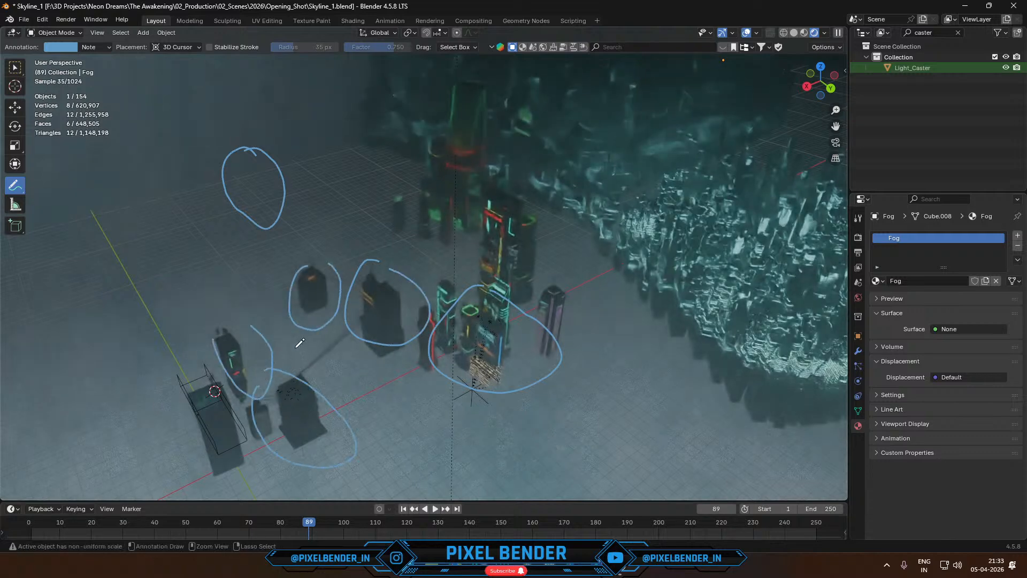
- Undo all the annotation circles drawn around the city's building groups
{"action": "key", "text": "ctrl+z"}
{"action": "key", "text": "ctrl+z"}
{"action": "key", "text": "ctrl+z"}
{"action": "key", "text": "ctrl+z"}
{"action": "key", "text": "ctrl+z"}
{"action": "key", "text": "ctrl+z"}
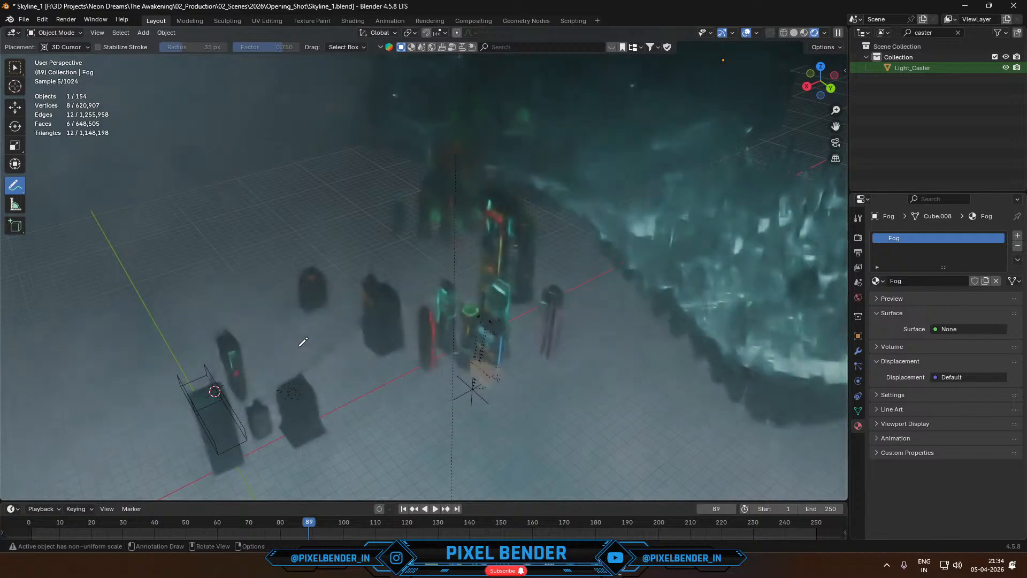
- Return to the camera view, circle the dark foreground rooftop with the Annotate tool, undo the circle and reactivate the selection tool
{"action": "key", "text": "KP_0"}
{"action": "mouse_move", "coordinate": [300, 223]}
{"action": "left_mouse_down"}
{"action": "mouse_move", "coordinate": [271, 321]}
{"action": "mouse_move", "coordinate": [601, 276]}
{"action": "mouse_move", "coordinate": [326, 234]}
{"action": "mouse_move", "coordinate": [274, 241]}
{"action": "left_mouse_up"}
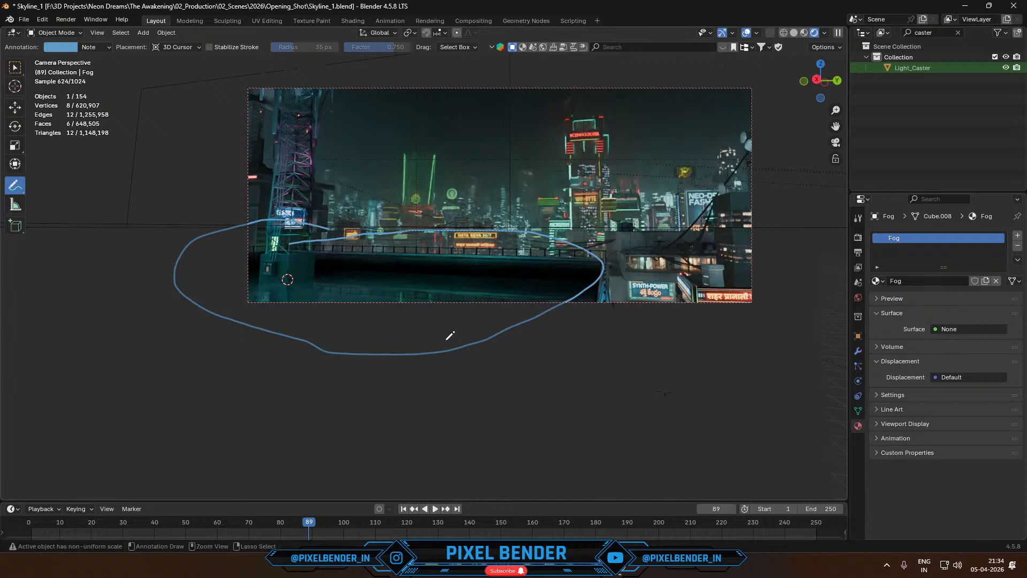
{"action": "key", "text": "ctrl+z"}
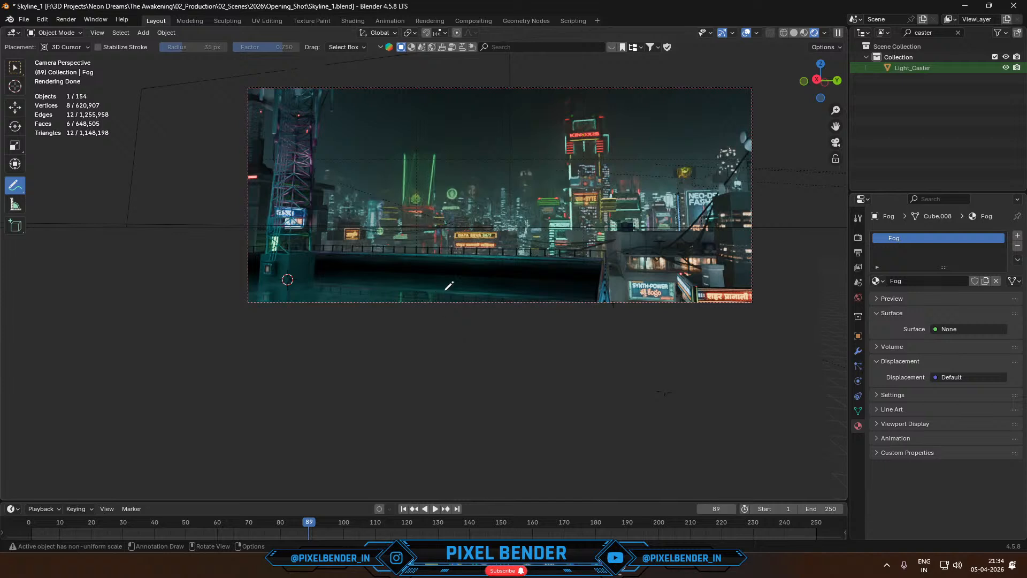
{"action": "left_click", "coordinate": [14, 73]}
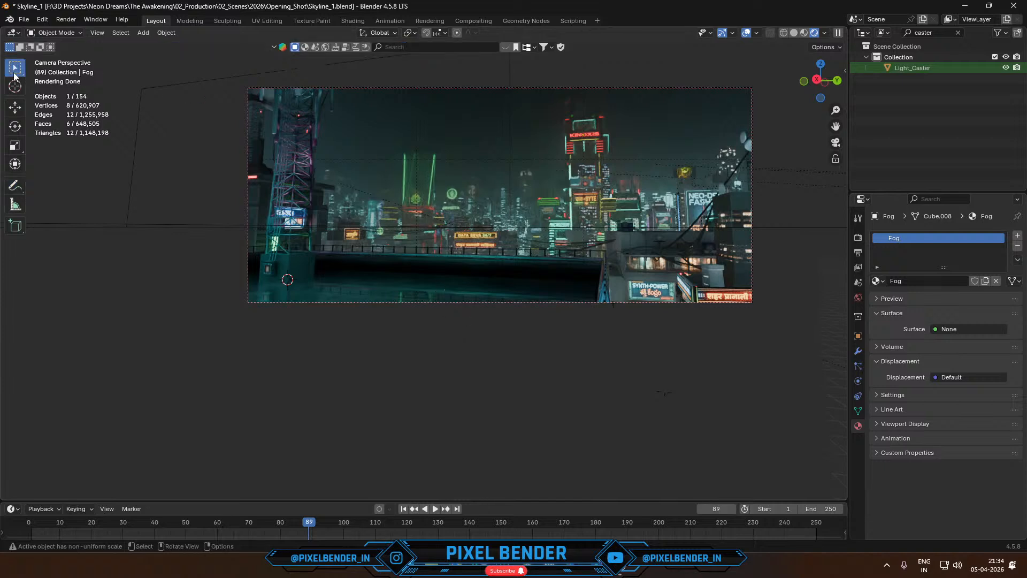
- Switch to the web browser and search Google for "cable link"
{"action": "left_click", "coordinate": [577, 576]}
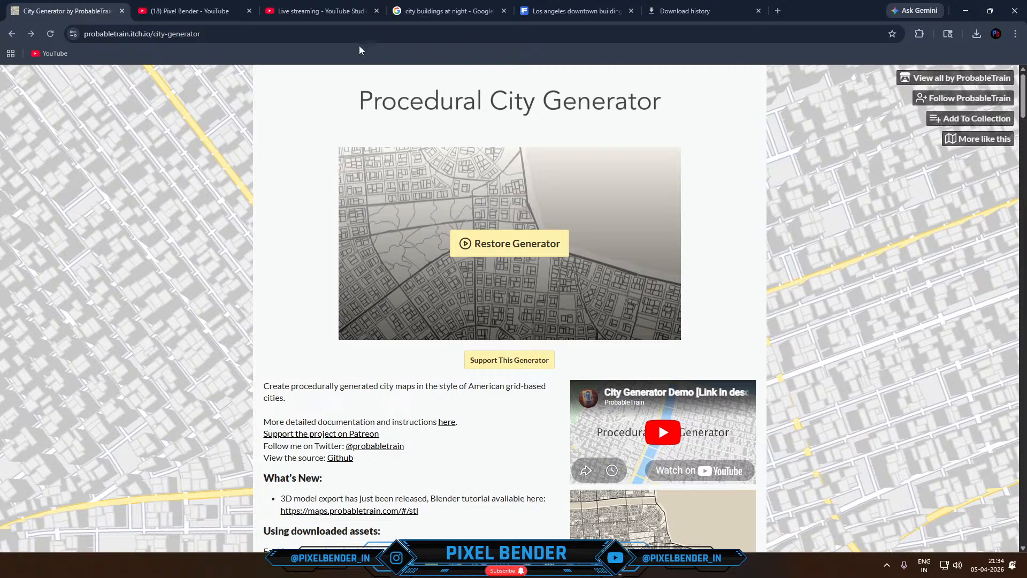
{"action": "left_click", "coordinate": [304, 35]}
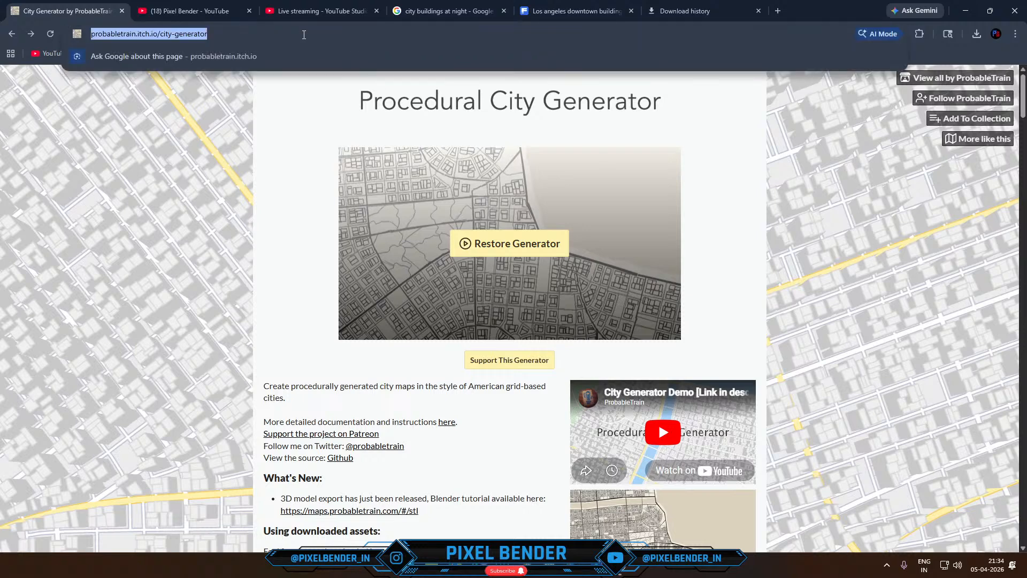
{"action": "type", "text": "cable"}
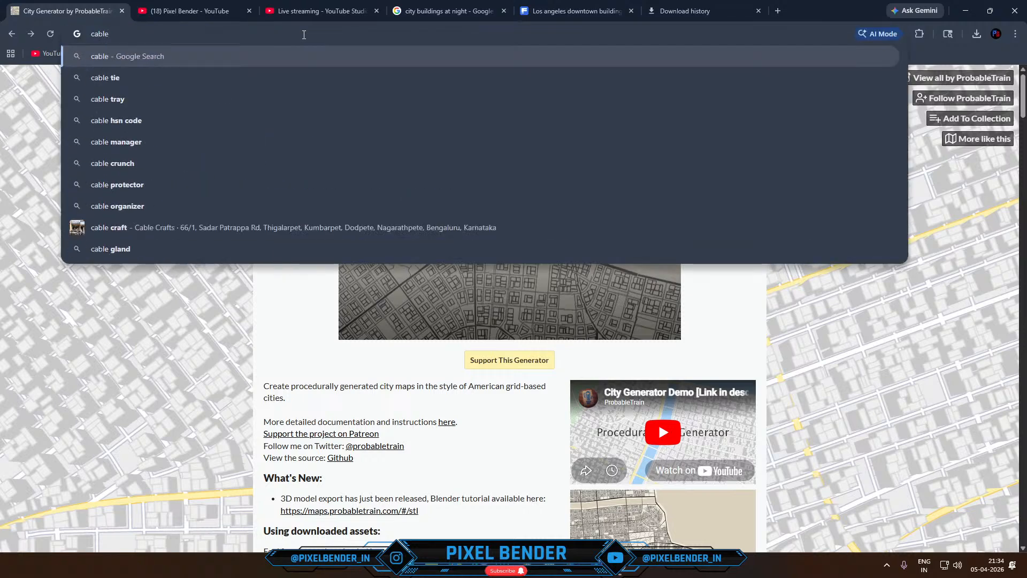
{"action": "type", "text": " link"}
{"action": "key", "text": "Return"}
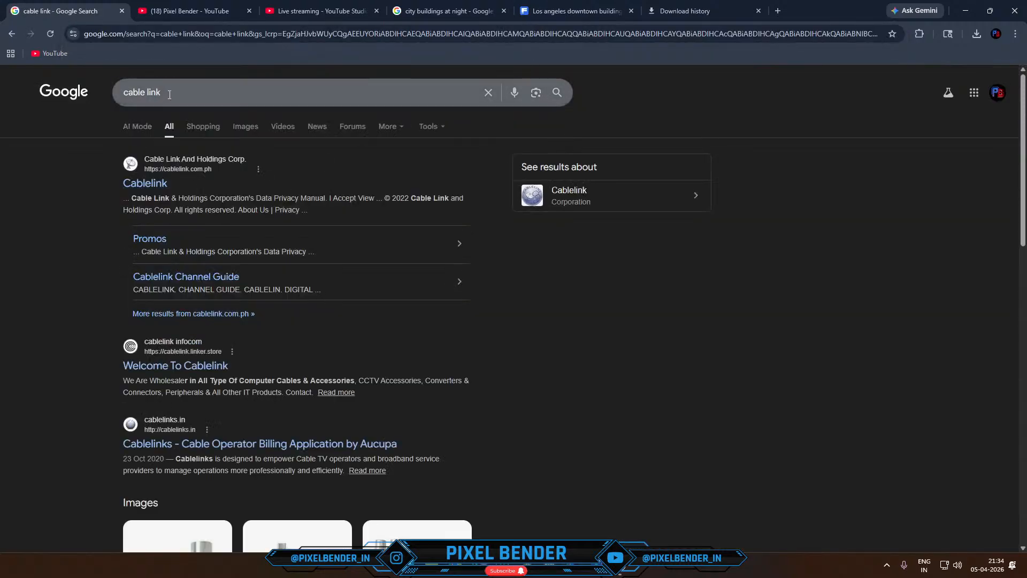
- Change the search to "cable generator blender" and look through the results
{"action": "double_click", "coordinate": [152, 92]}
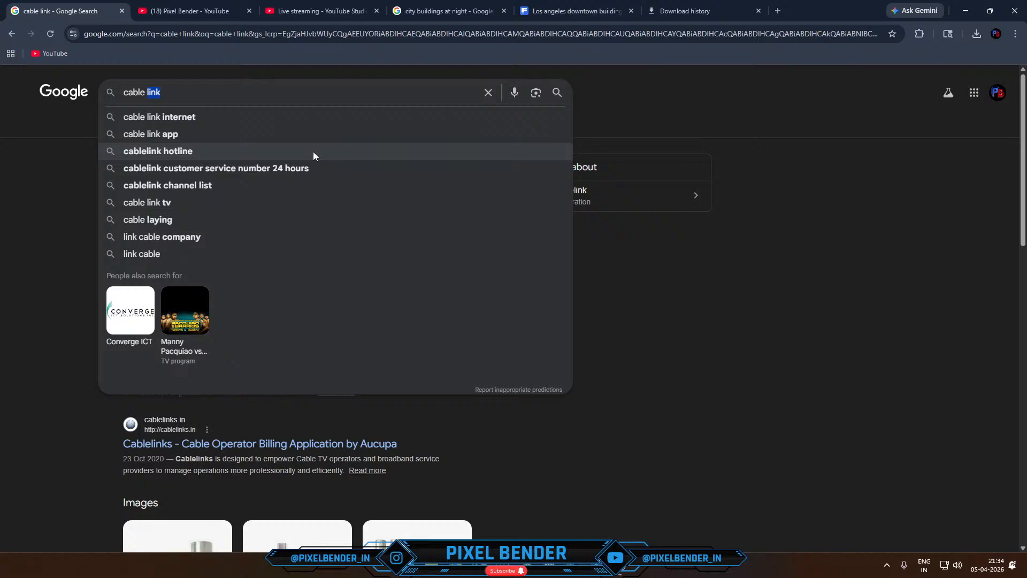
{"action": "type", "text": "genera"}
{"action": "key", "text": "Escape"}
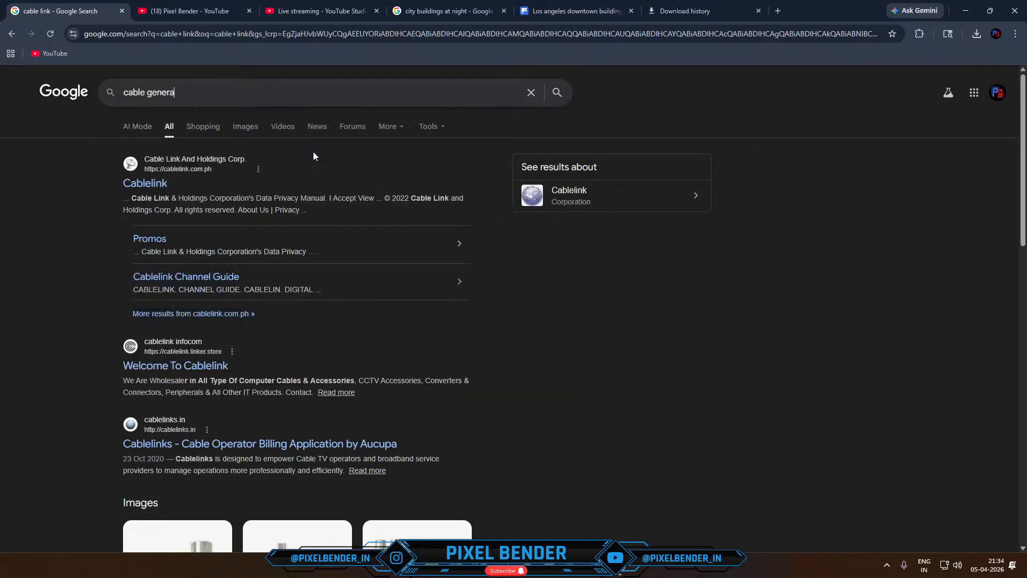
{"action": "type", "text": "tor blender"}
{"action": "key", "text": "Return"}
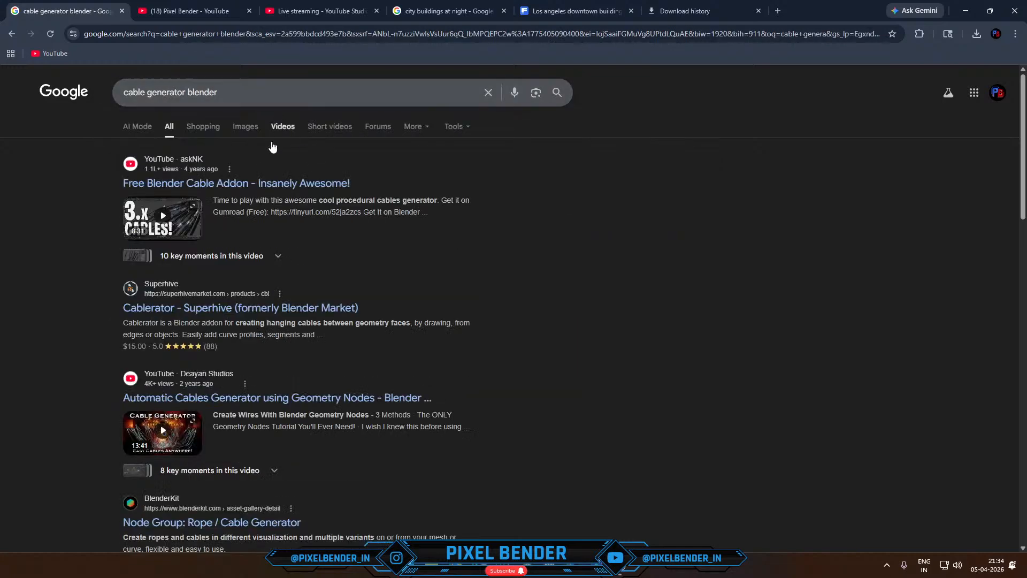
{"action": "scroll", "coordinate": [224, 312], "scroll_direction": "down", "scroll_amount": 3}
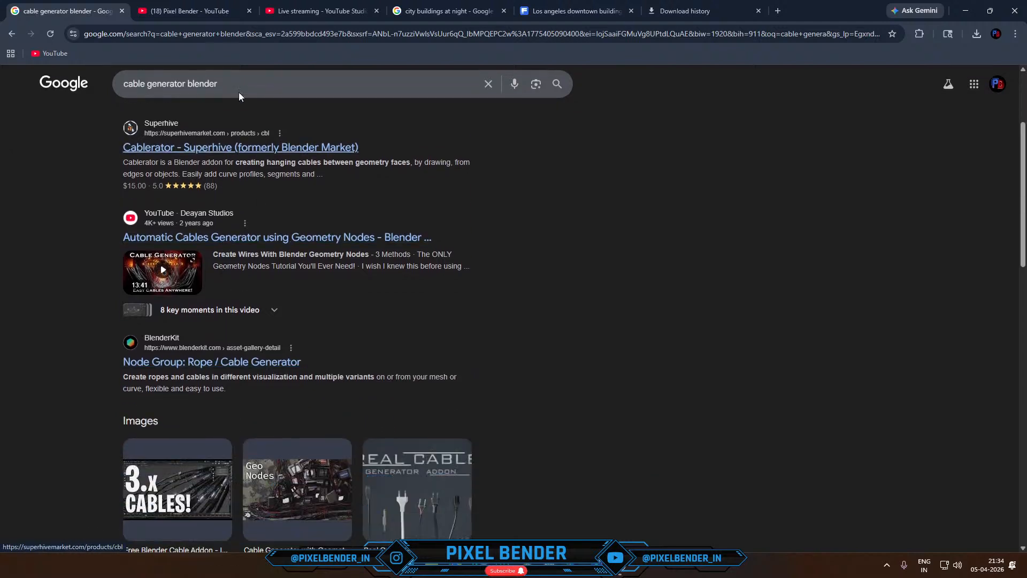
- Search for "geo cables blender" and open the free GeoCables geometry nodes addon page on Gumroad
{"action": "left_click", "coordinate": [229, 75]}
{"action": "type", "text": "a"}
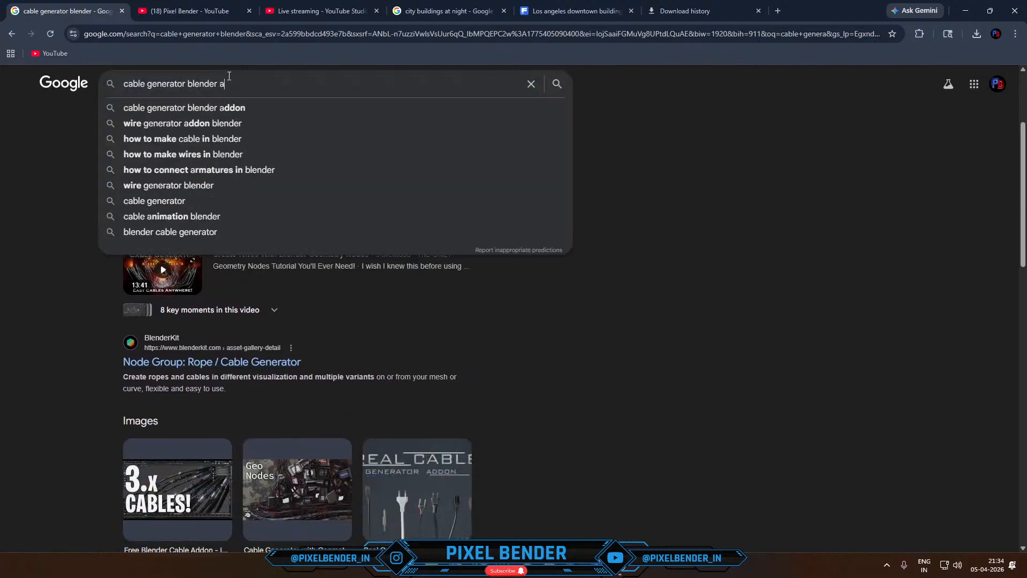
{"action": "key", "text": "ctrl+a"}
{"action": "type", "text": "geo "}
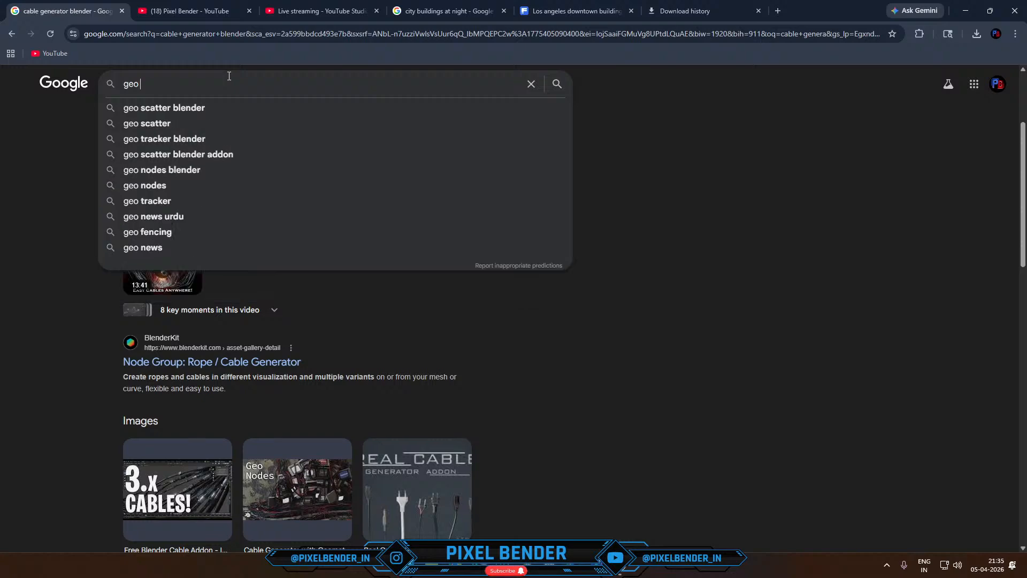
{"action": "type", "text": "cables "}
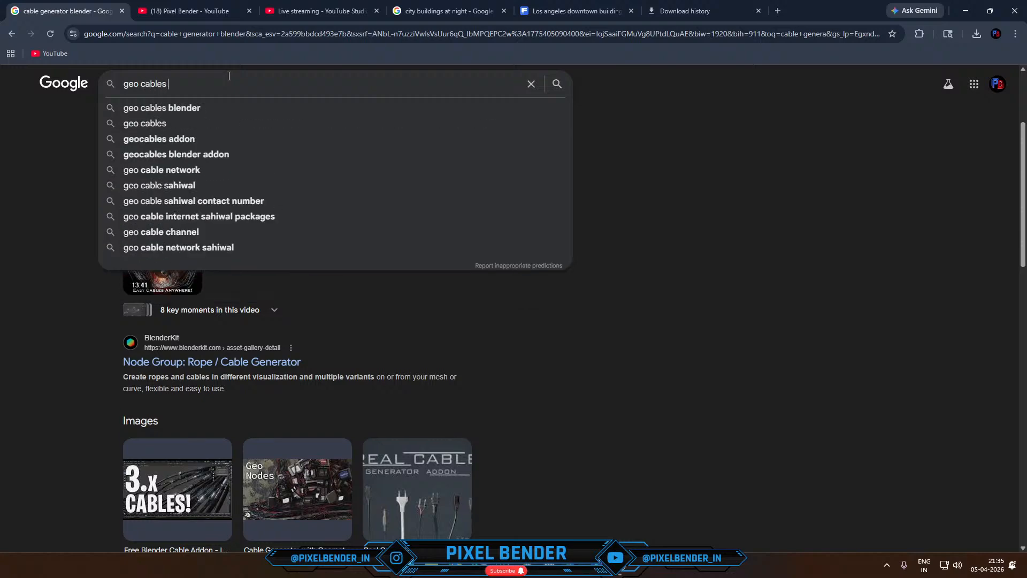
{"action": "type", "text": "blender"}
{"action": "key", "text": "Return"}
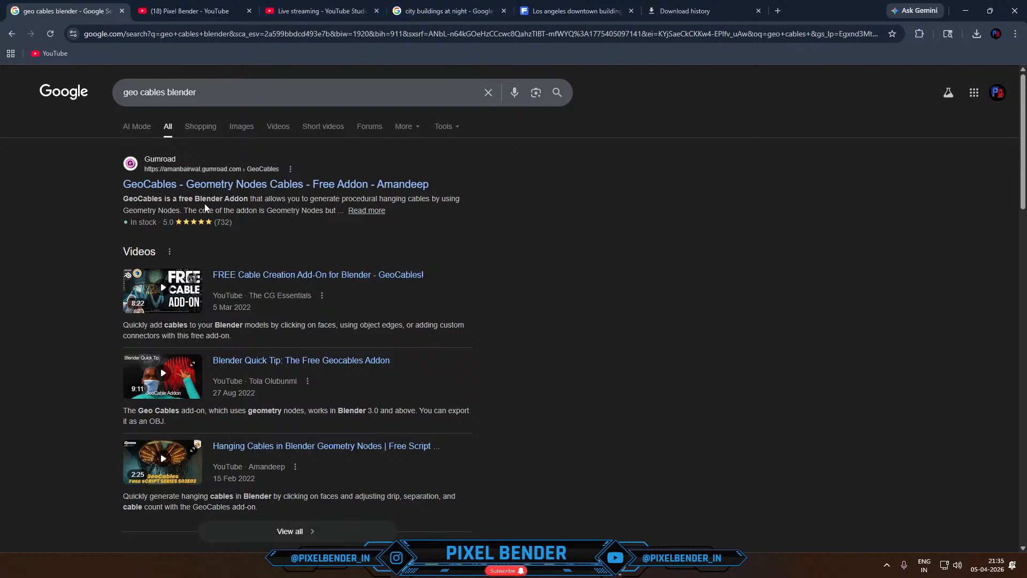
{"action": "left_click", "coordinate": [195, 185]}
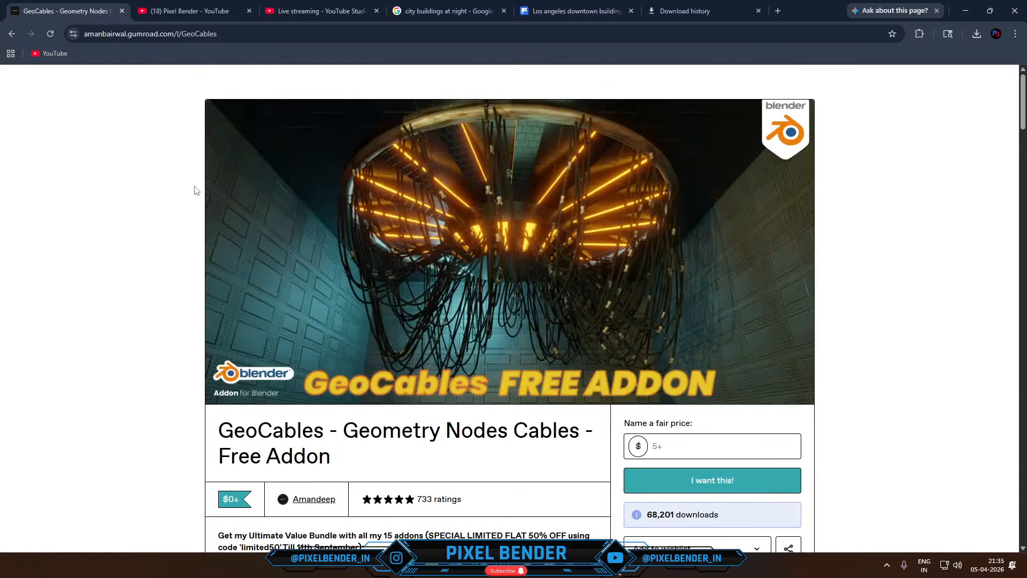
- Look over the GeoCables addon page and copy its web address
{"action": "scroll", "coordinate": [128, 231], "scroll_direction": "down", "scroll_amount": 2}
{"action": "scroll", "coordinate": [127, 232], "scroll_direction": "down", "scroll_amount": 2}
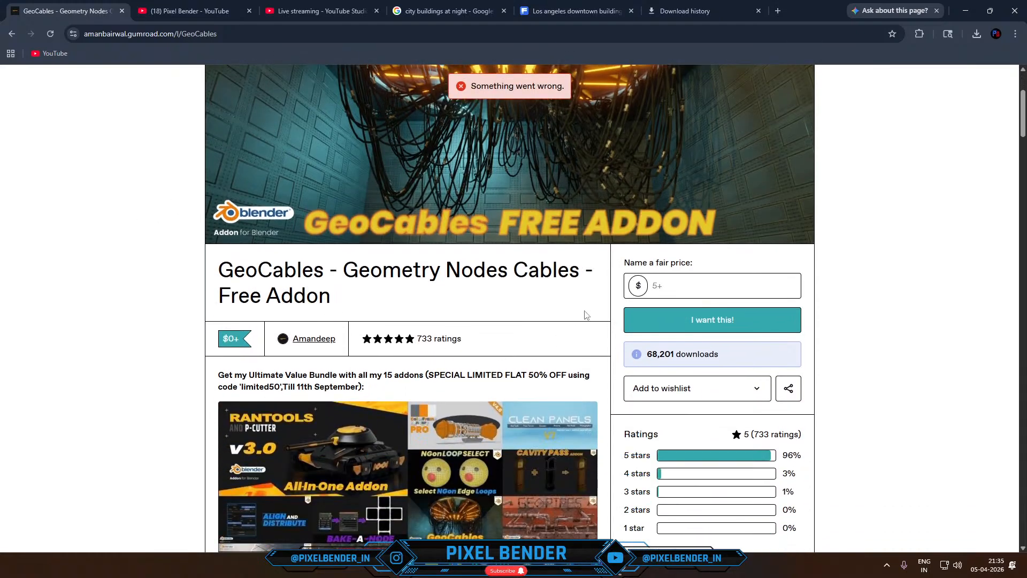
{"action": "scroll", "coordinate": [370, 342], "scroll_direction": "down", "scroll_amount": 1}
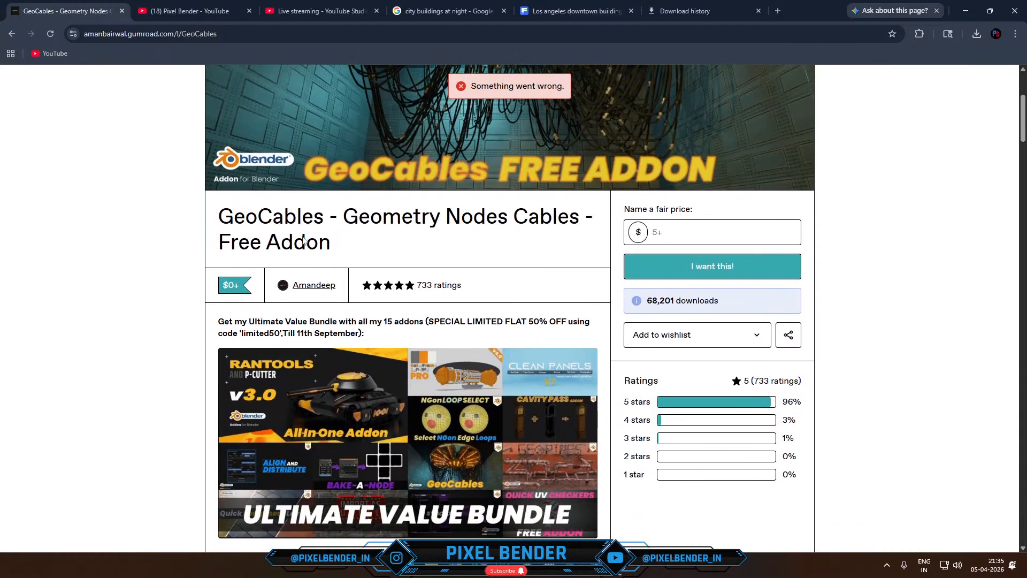
{"action": "left_click", "coordinate": [172, 36]}
{"action": "key", "text": "ctrl+c"}
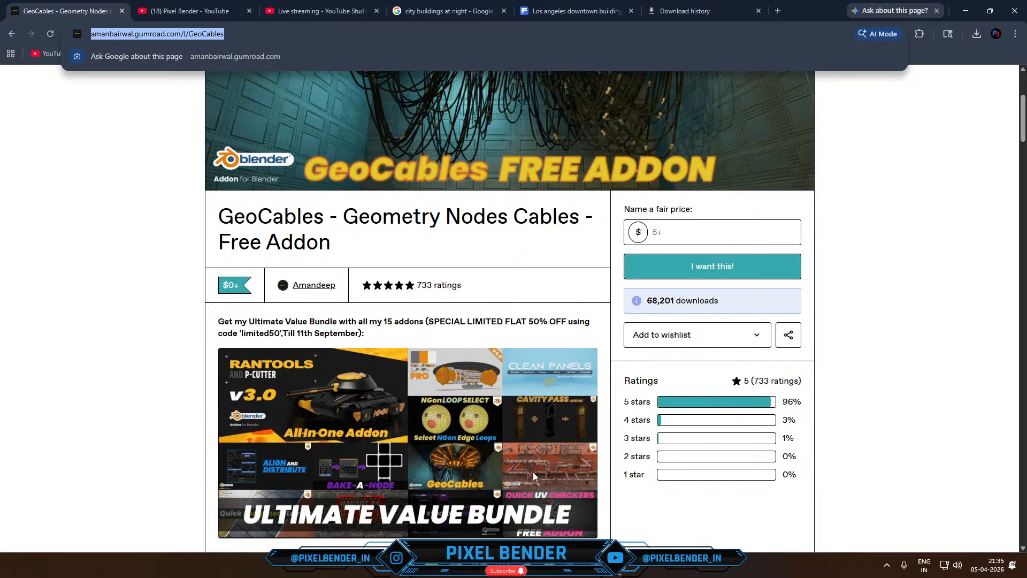
- Switch to the Skyline_1 Blender window, display the scene in solid shading and leave the camera view to examine the buildings
{"action": "mouse_move", "coordinate": [530, 576]}
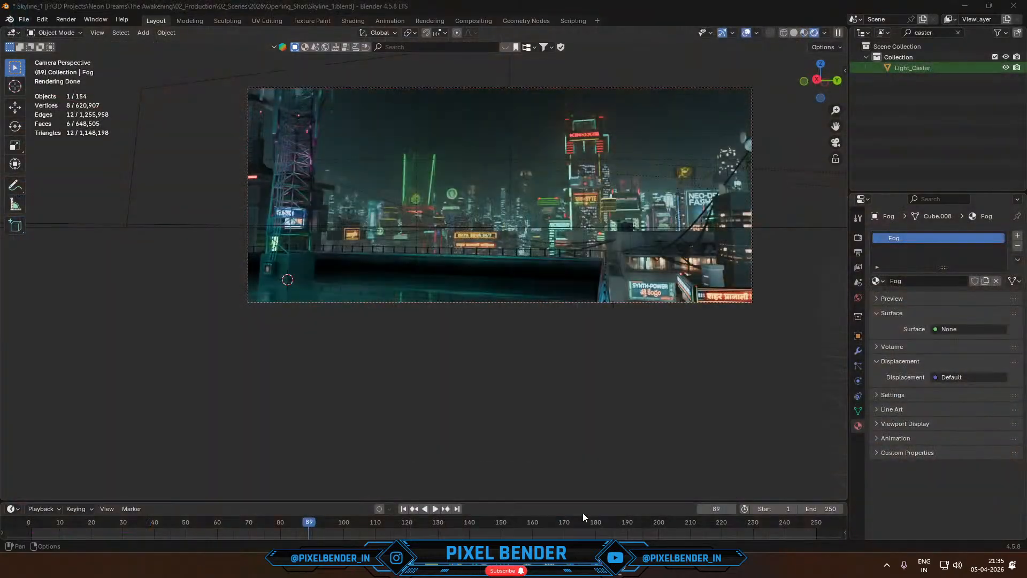
{"action": "left_click", "coordinate": [582, 513]}
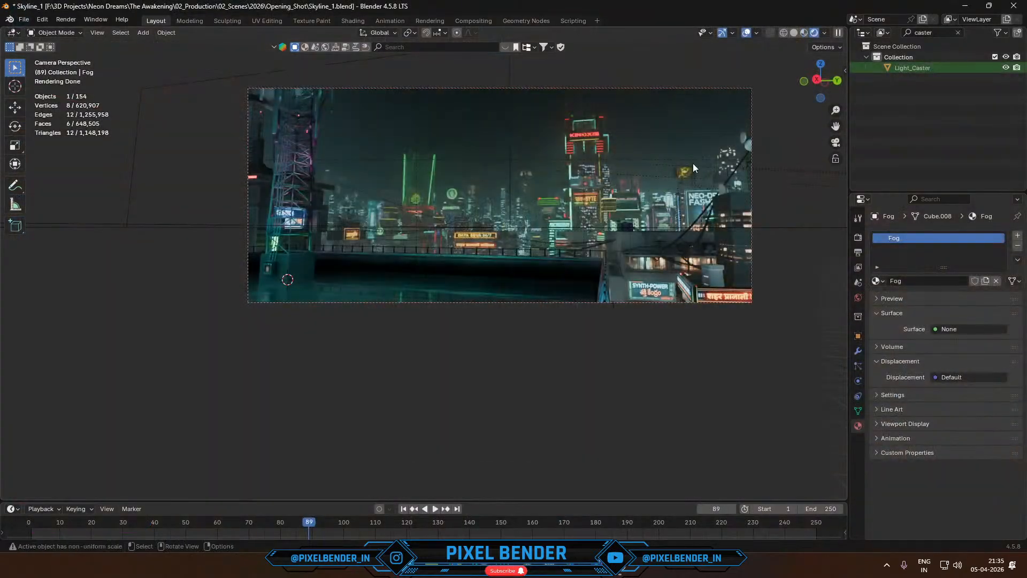
{"action": "left_click", "coordinate": [794, 32]}
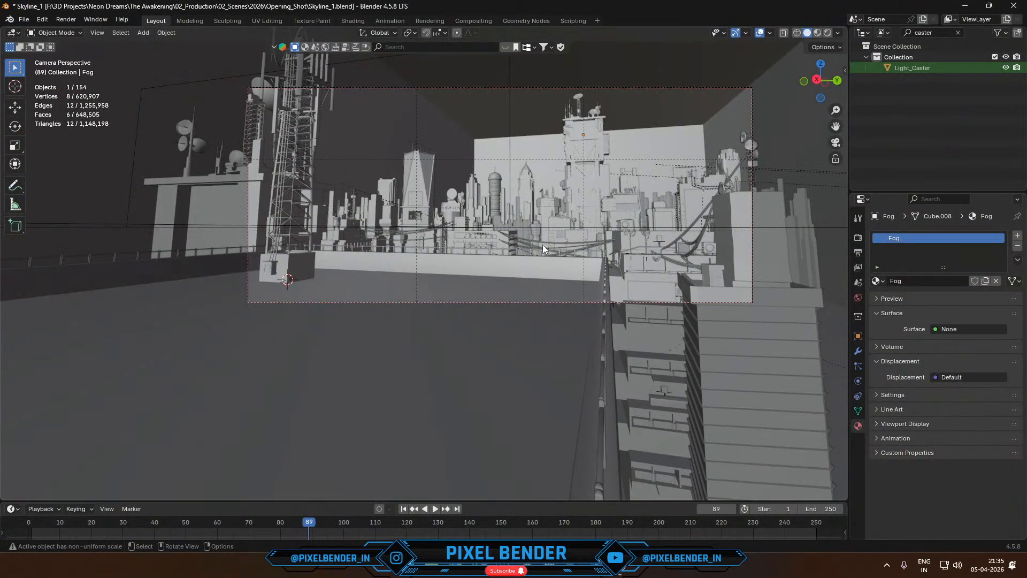
{"action": "scroll", "coordinate": [439, 217], "scroll_direction": "up", "scroll_amount": 5}
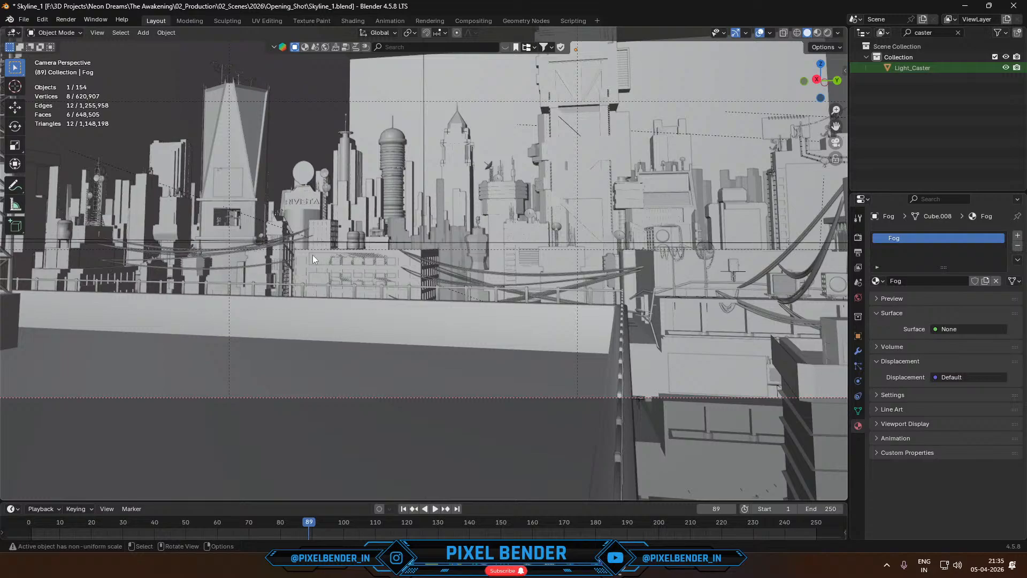
{"action": "middle_click_drag", "start_coordinate": [313, 259], "coordinate": [268, 261]}
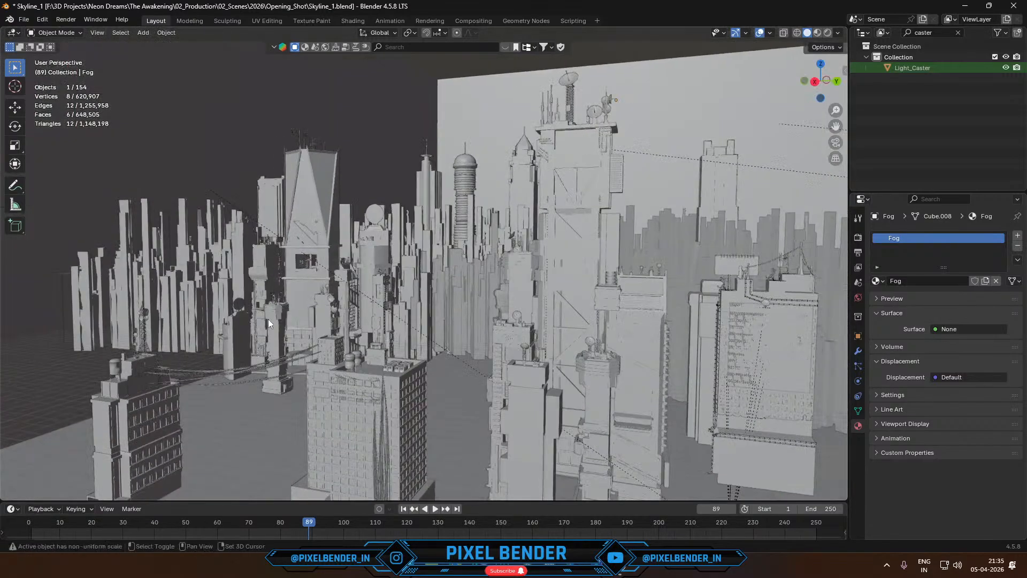
{"action": "middle_click_drag", "start_coordinate": [268, 319], "coordinate": [351, 253]}
- Select the smaller building with the antenna mast and bring up the GeoCables addon tools
{"action": "left_click", "coordinate": [262, 346]}
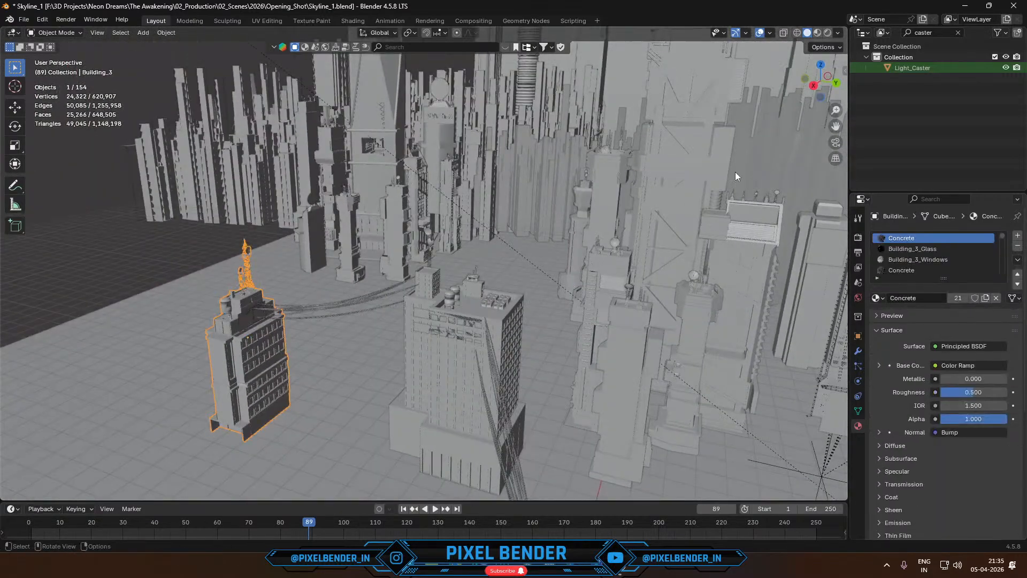
{"action": "left_click", "coordinate": [845, 70]}
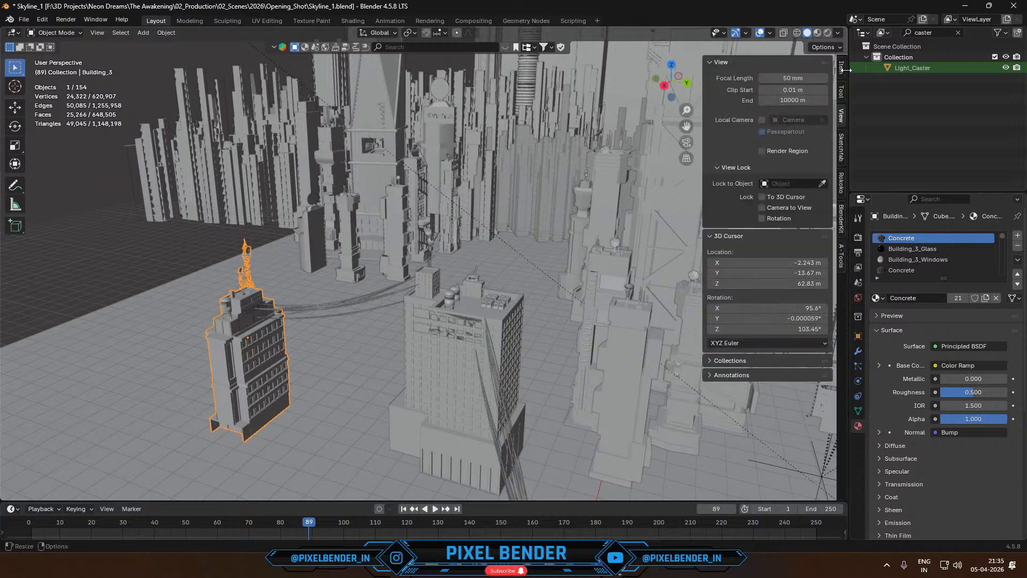
{"action": "left_click", "coordinate": [842, 262]}
- Switch to the YouTube Studio live stream in the browser and post "Geo Cables -" with the copied addon link in the chat
{"action": "key", "text": "alt+Tab"}
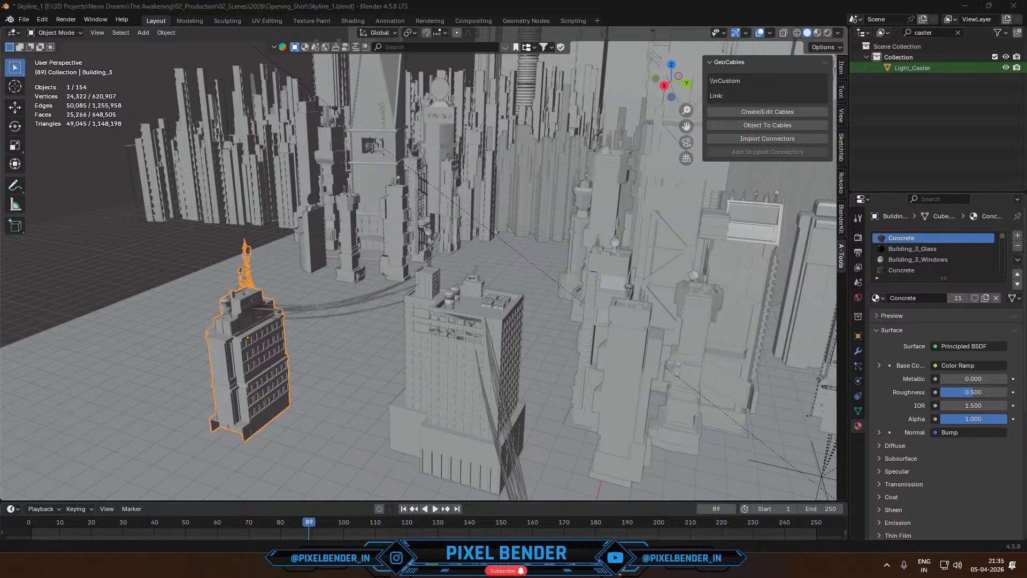
{"action": "left_click", "coordinate": [317, 13]}
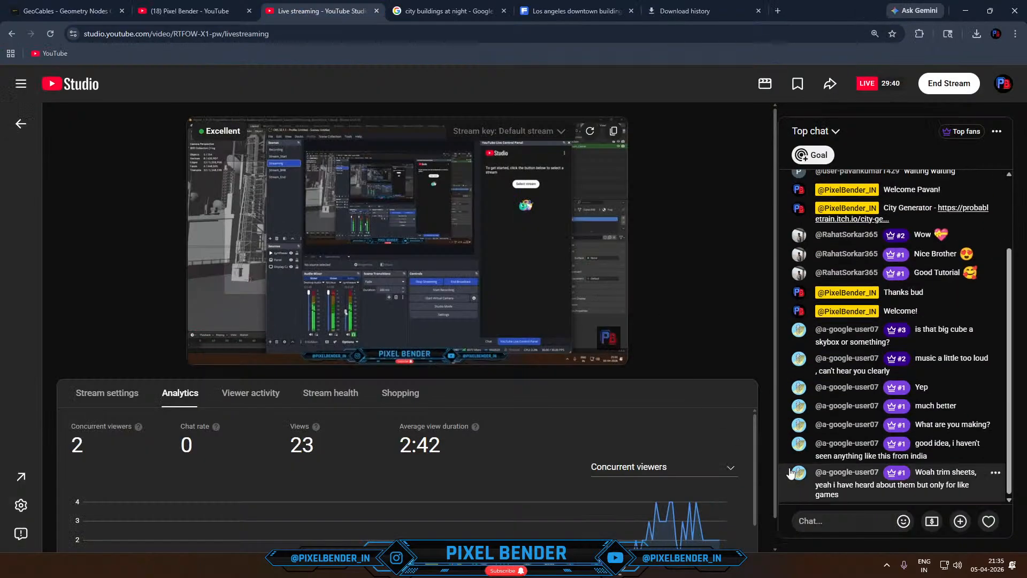
{"action": "left_click", "coordinate": [848, 521]}
{"action": "type", "text": "Ge"}
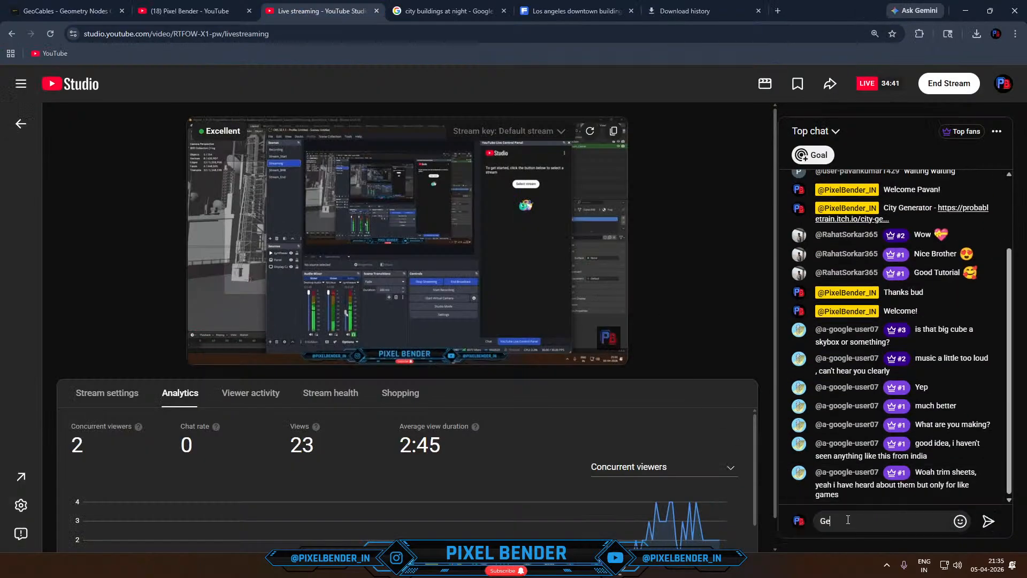
{"action": "type", "text": "o Cables -"}
{"action": "key", "text": "ctrl+v"}
{"action": "key", "text": "Return"}
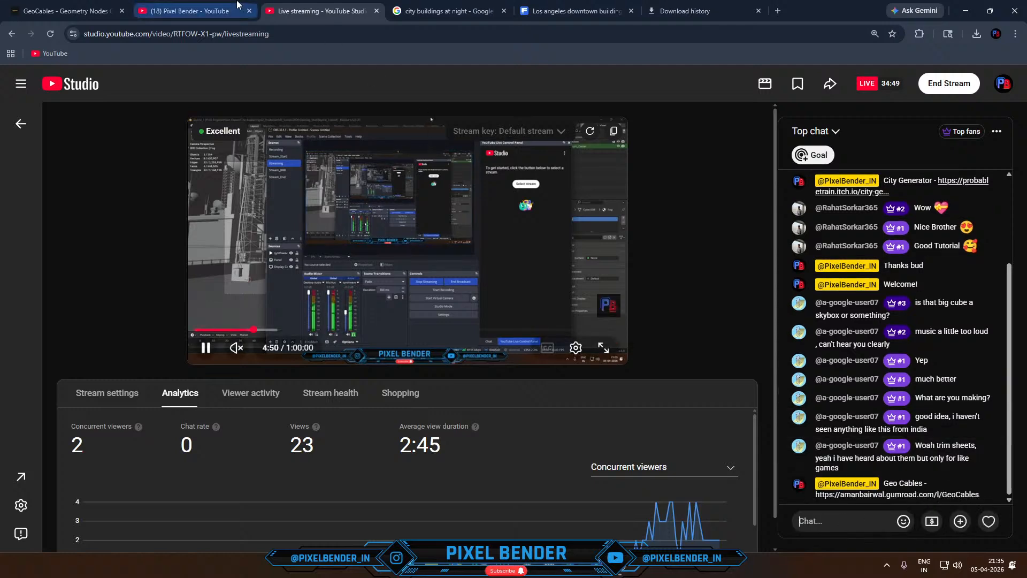
- Return to the GeoCables addon page and switch back to the Skyline_1 Blender window
{"action": "key", "text": "ctrl+1"}
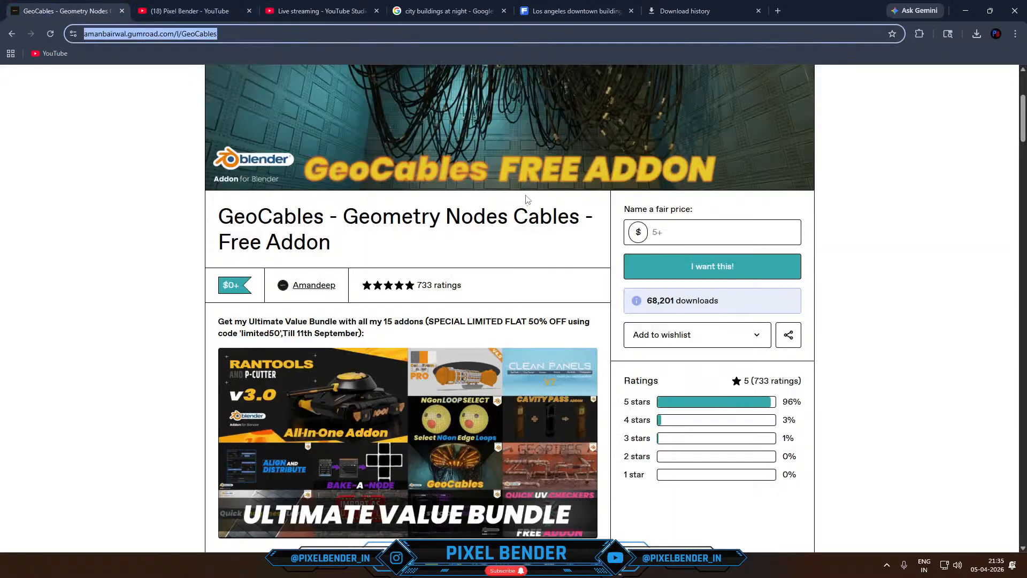
{"action": "left_click", "coordinate": [620, 565]}
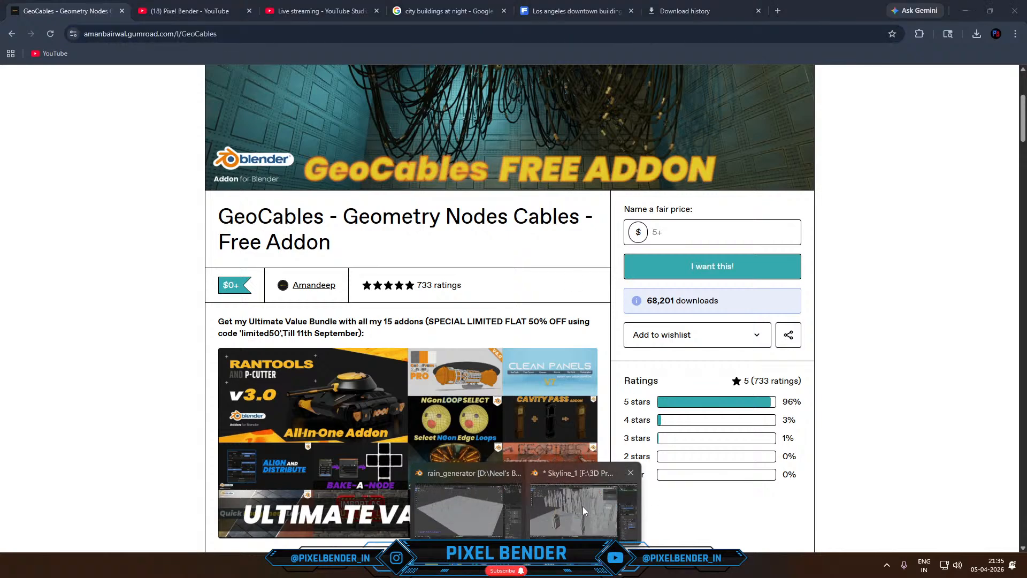
{"action": "left_click", "coordinate": [578, 504]}
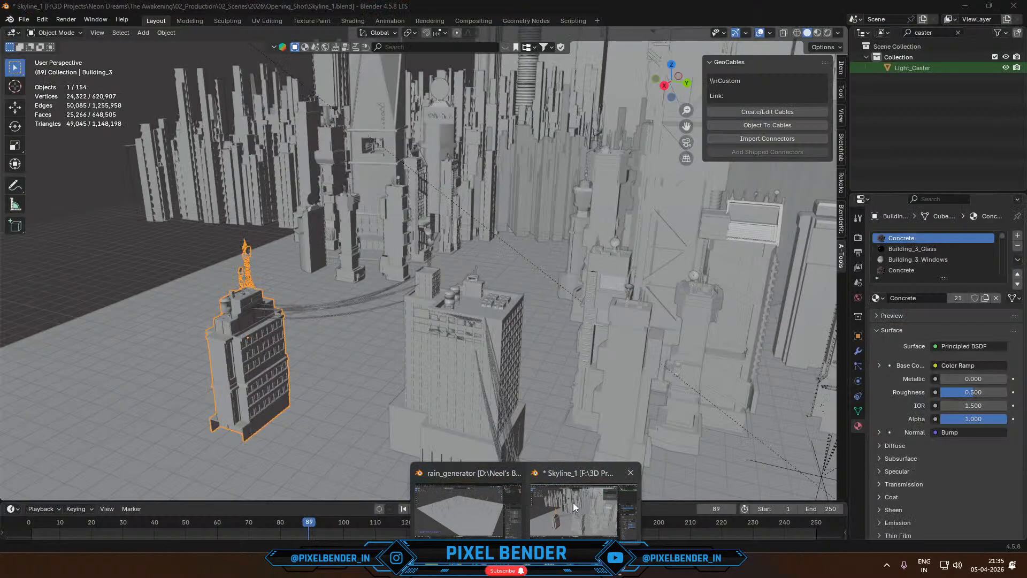
- Create GeoCables back and forth between the antenna building and the facade of the large windowed building, with a count of 7
{"action": "left_click", "coordinate": [771, 111]}
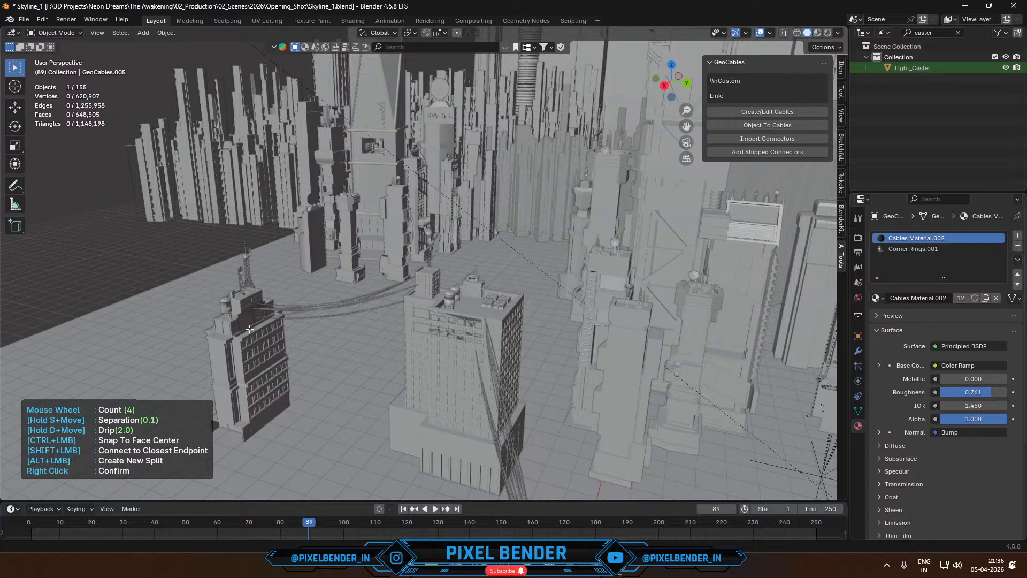
{"action": "left_click", "coordinate": [249, 328]}
{"action": "left_click", "coordinate": [256, 348]}
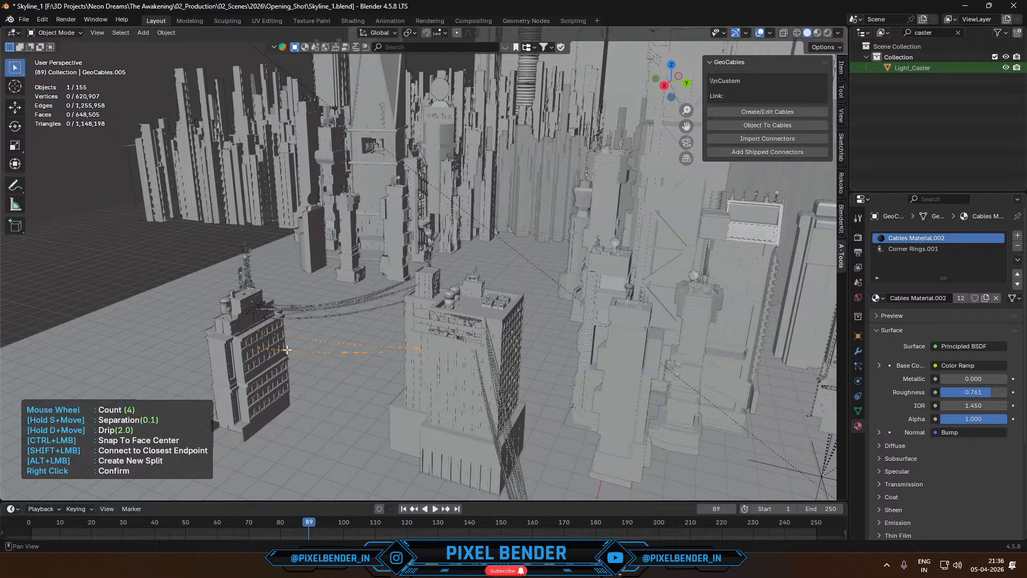
{"action": "left_click", "coordinate": [457, 364]}
{"action": "left_click", "coordinate": [258, 364]}
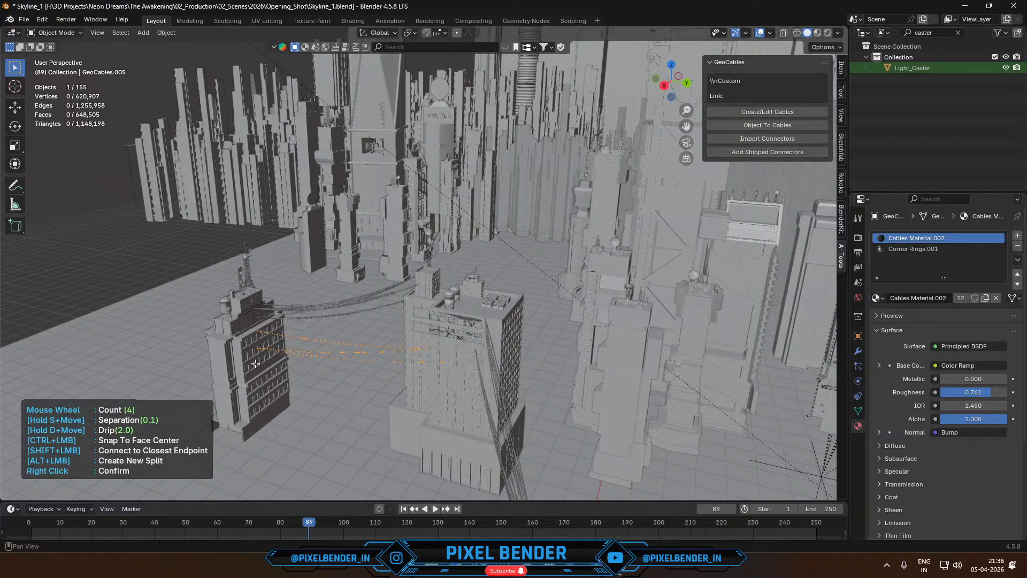
{"action": "left_click", "coordinate": [449, 374]}
{"action": "middle_click_drag", "start_coordinate": [381, 379], "coordinate": [380, 363]}
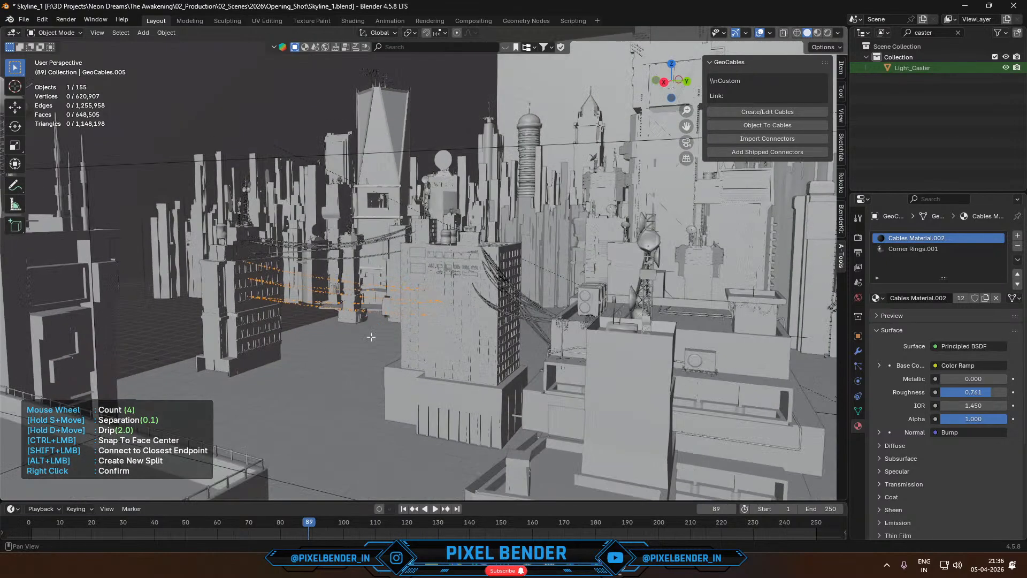
{"action": "scroll", "coordinate": [368, 328], "scroll_direction": "up", "scroll_amount": 1}
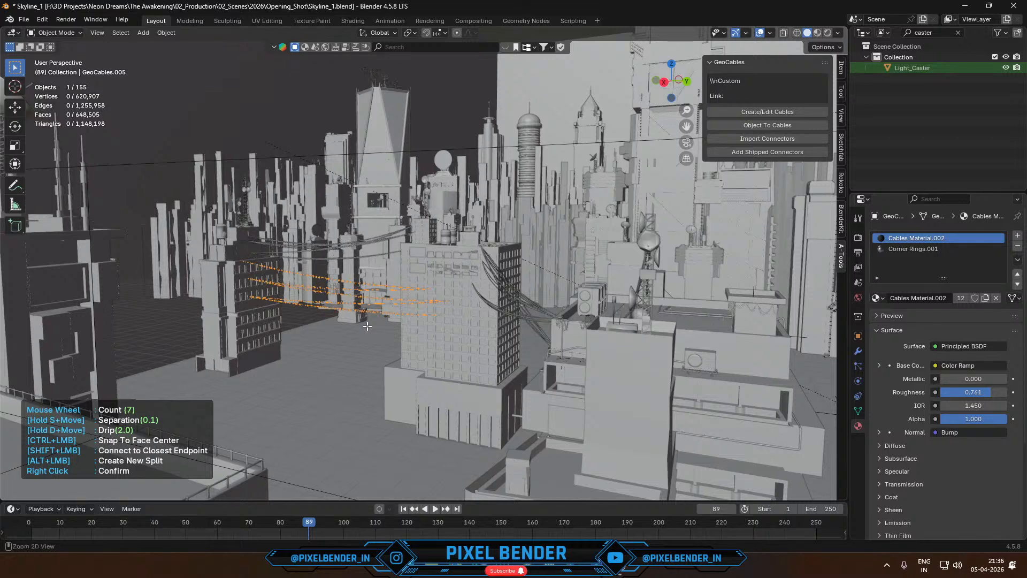
- Maximize the 3D viewport, finish the cable creation and return the cables to Object Mode
{"action": "key", "text": "ctrl+space"}
{"action": "scroll", "coordinate": [467, 318], "scroll_direction": "up", "scroll_amount": 4}
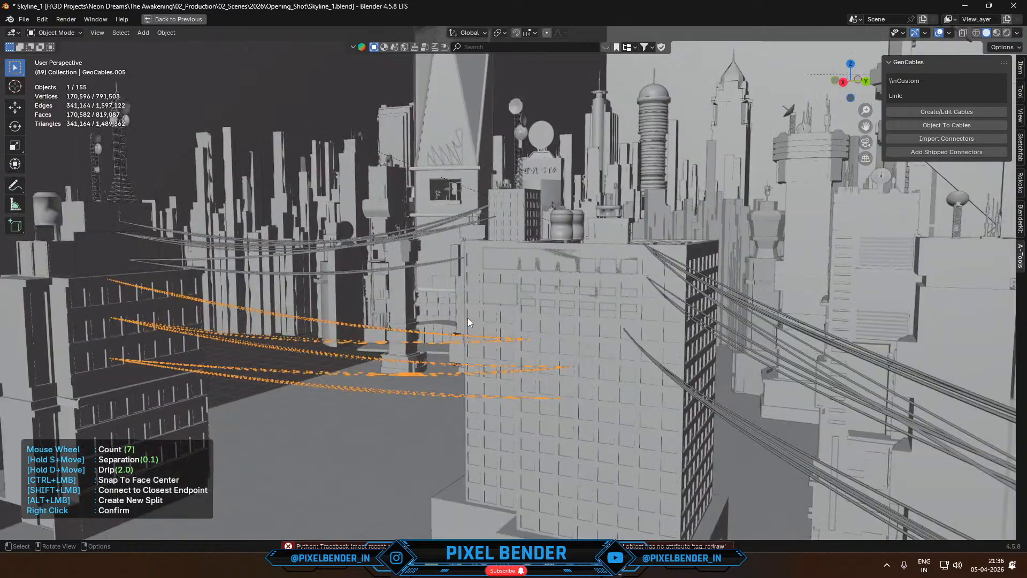
{"action": "scroll", "coordinate": [468, 318], "scroll_direction": "down", "scroll_amount": 2}
{"action": "key", "text": "Tab"}
{"action": "key", "text": "Tab"}
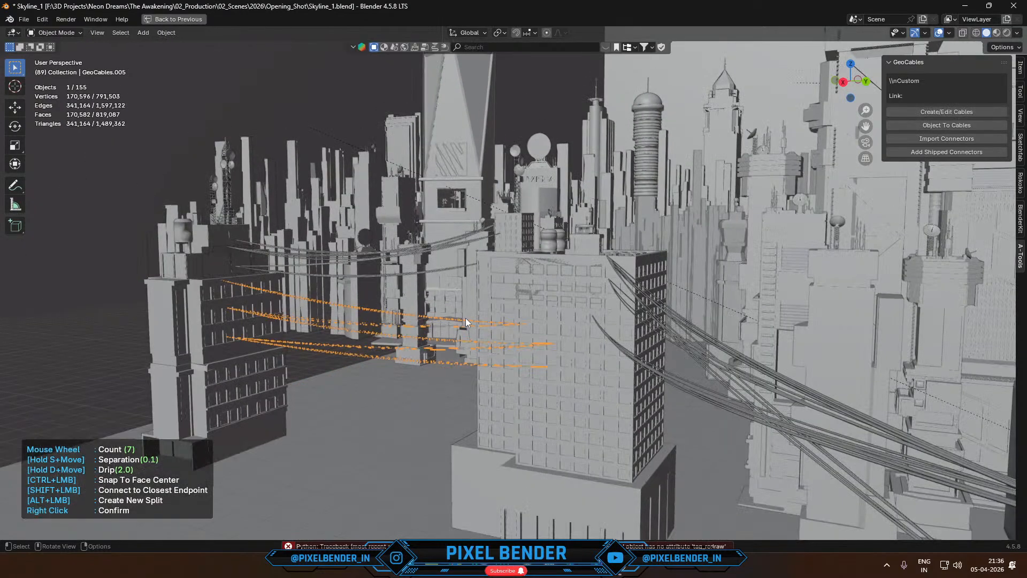
{"action": "scroll", "coordinate": [454, 320], "scroll_direction": "up", "scroll_amount": 4}
{"action": "scroll", "coordinate": [454, 320], "scroll_direction": "down", "scroll_amount": 2}
{"action": "scroll", "coordinate": [454, 320], "scroll_direction": "down", "scroll_amount": 2}
{"action": "right_click", "coordinate": [426, 327]}
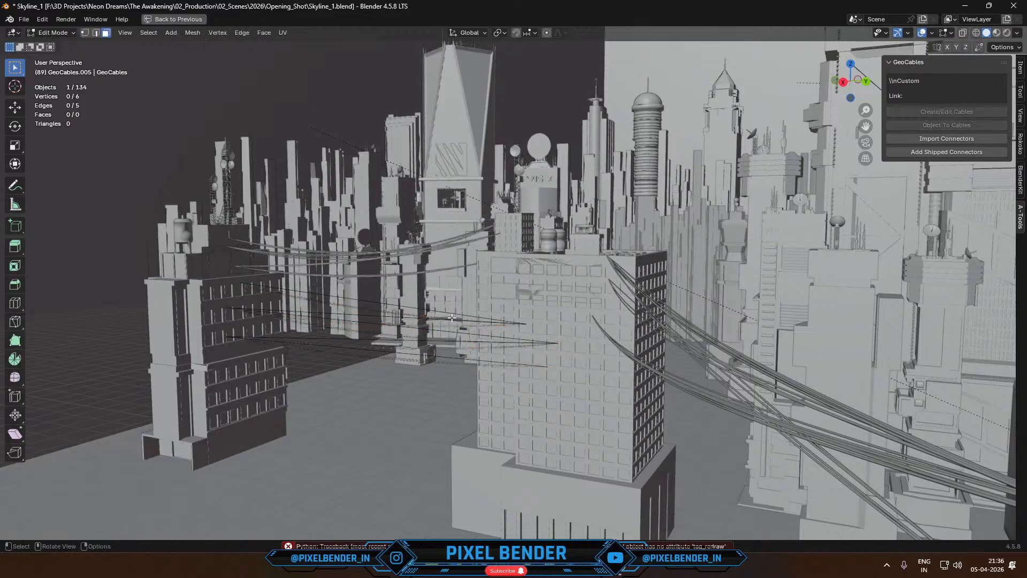
{"action": "key", "text": "grave"}
{"action": "key", "text": "Escape"}
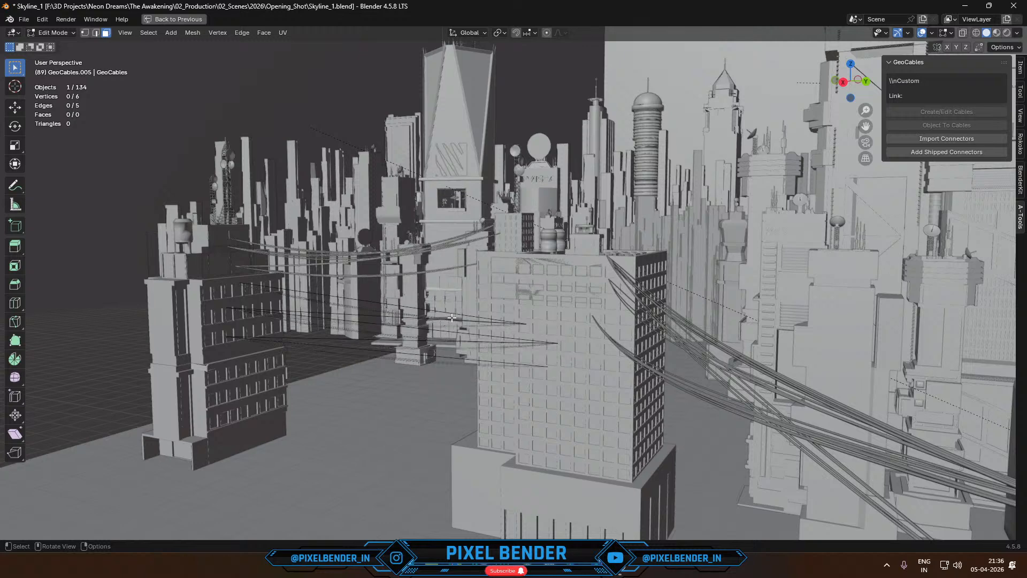
{"action": "key", "text": "Tab"}
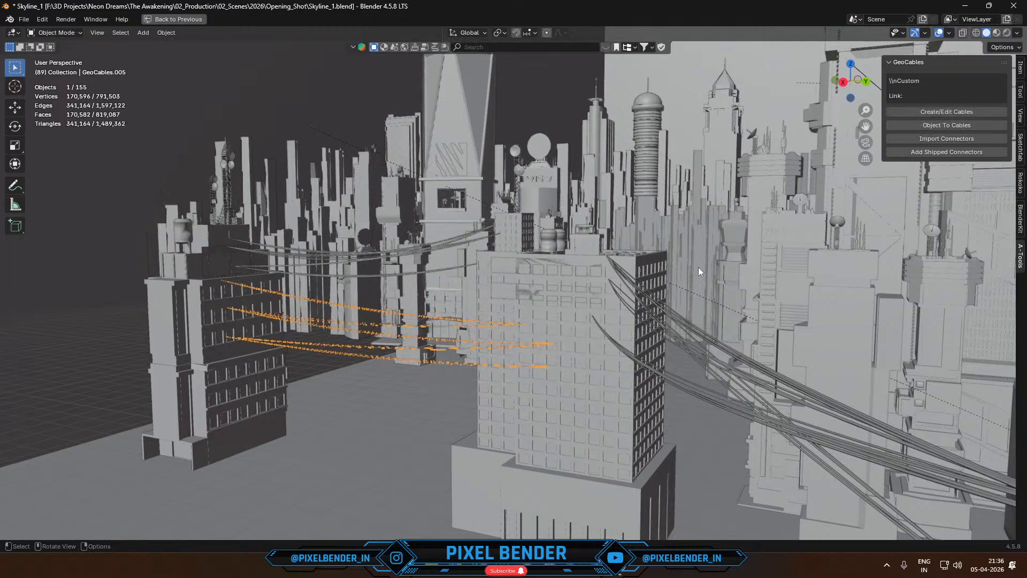
- Edit the new cables with GeoCables, setting their drip to 3.16 and separation to 1.12
{"action": "left_click", "coordinate": [947, 112]}
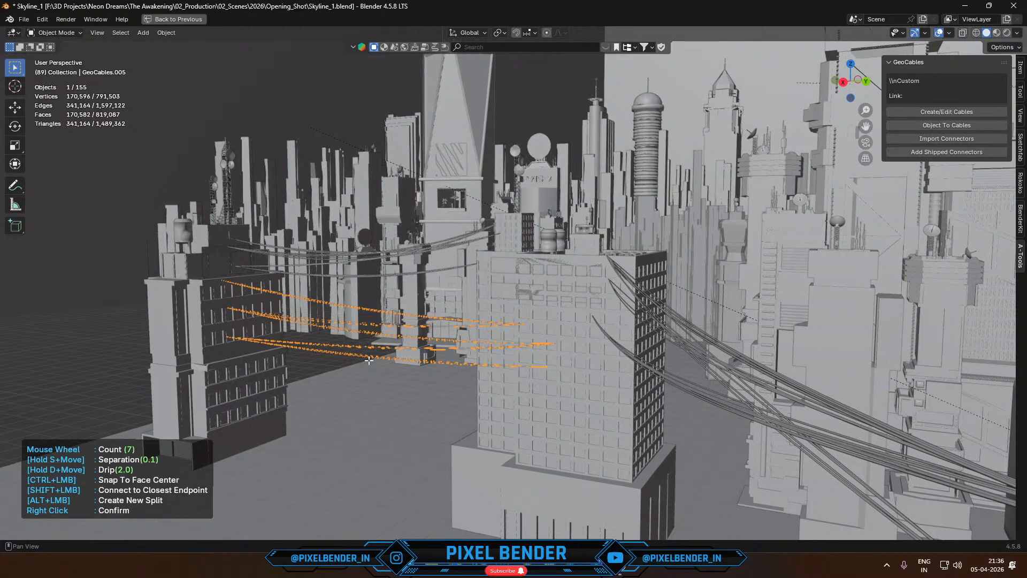
{"action": "key", "text": "d"}
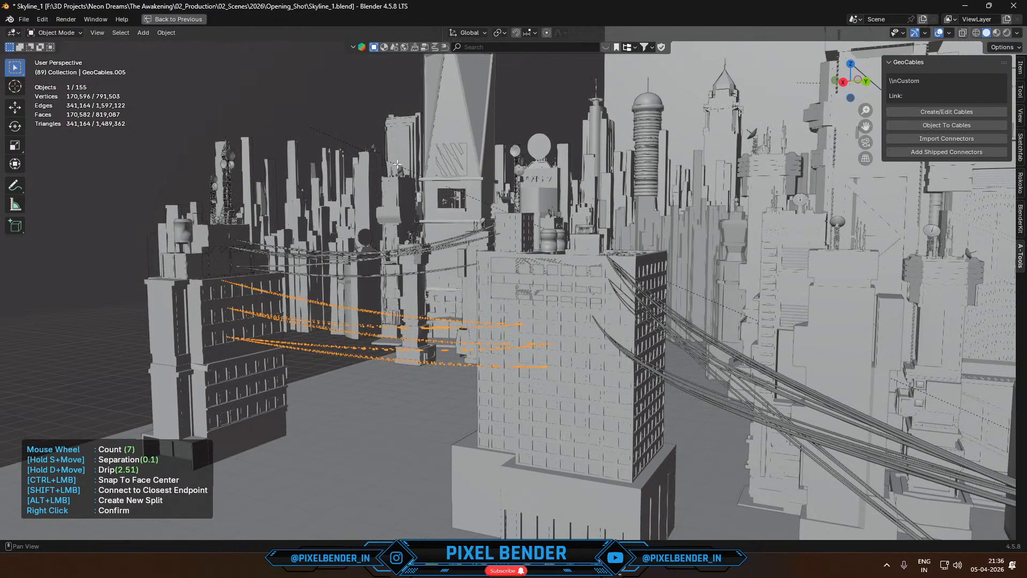
{"action": "key", "text": "d"}
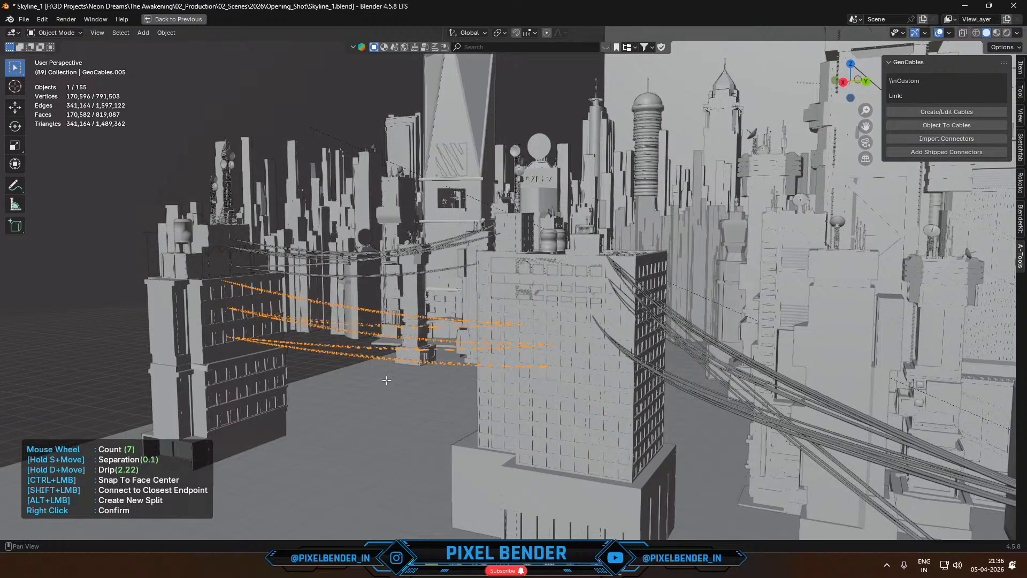
{"action": "key", "text": "d"}
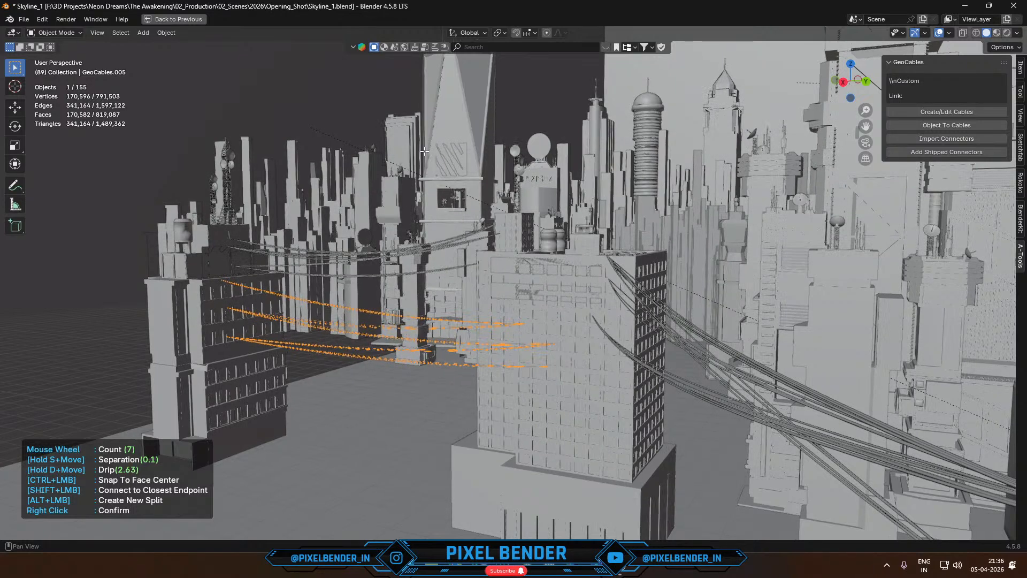
{"action": "key", "text": "d"}
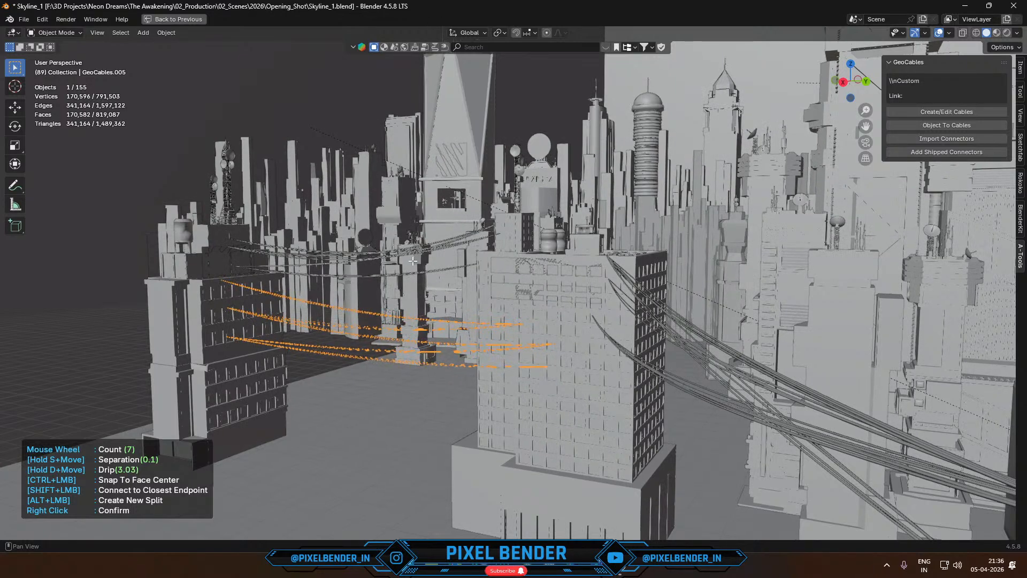
{"action": "key", "text": "d"}
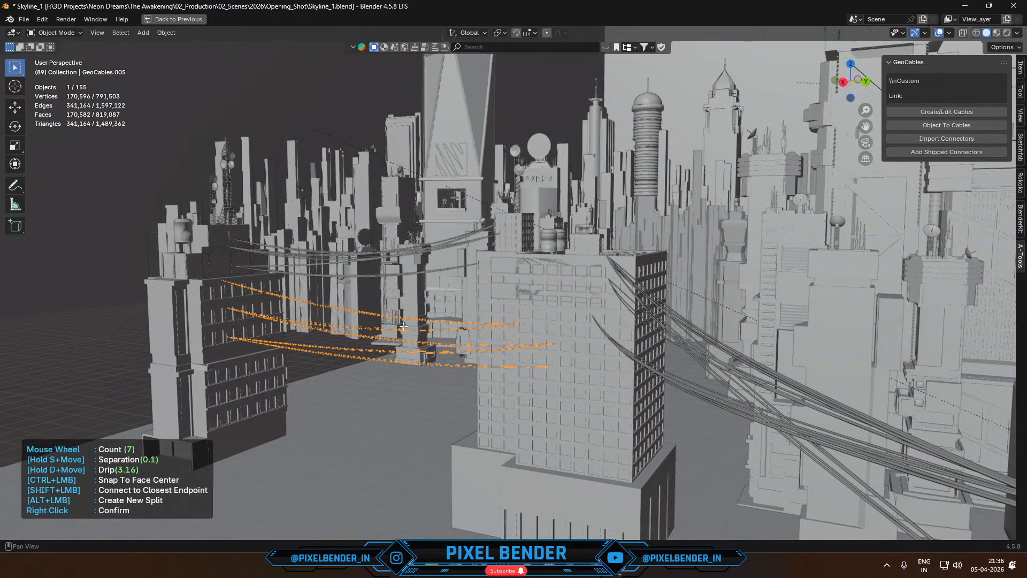
{"action": "key", "text": "s"}
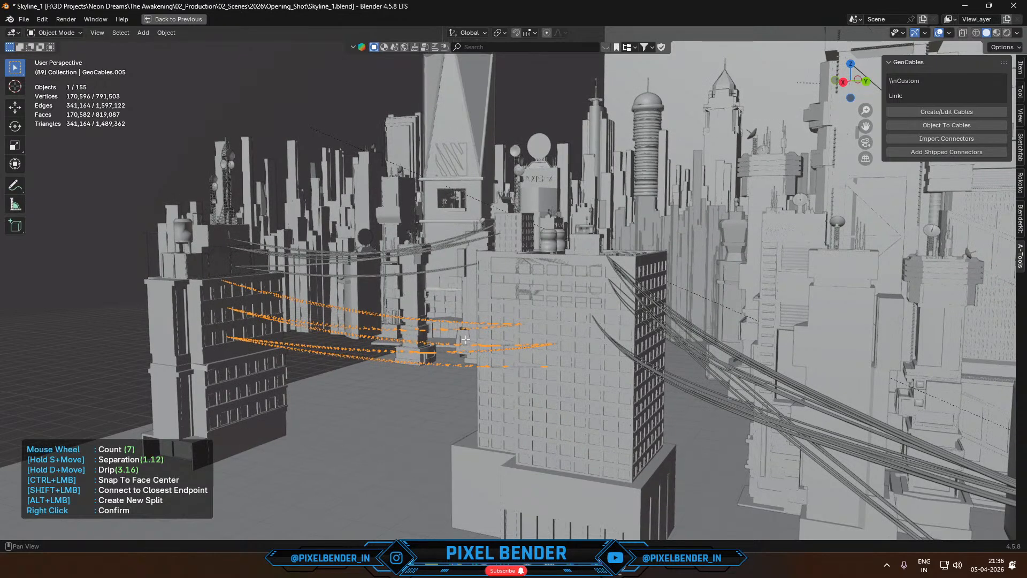
- Put the cables into Edit Mode and restore the full editor layout
{"action": "key", "text": "Tab"}
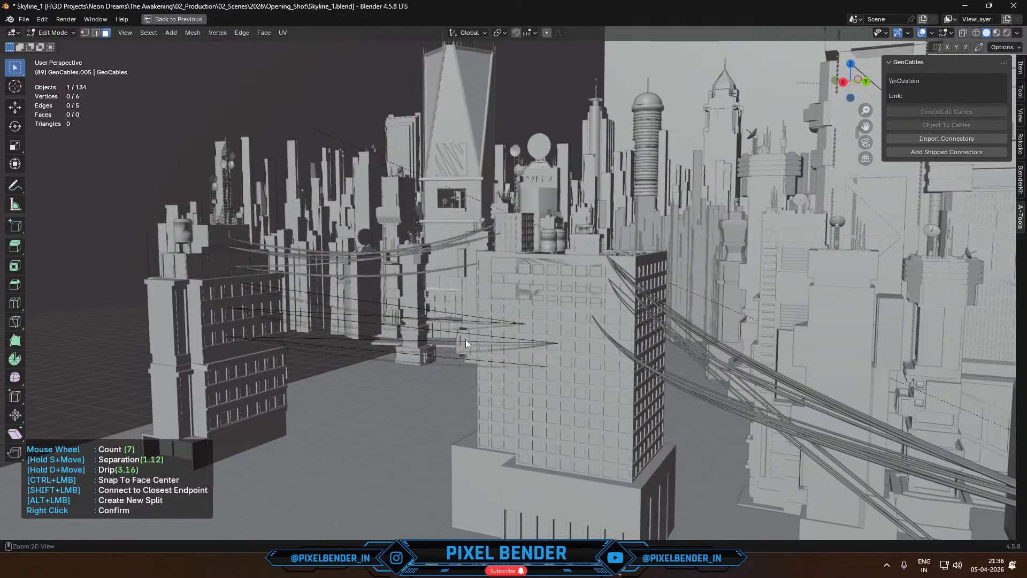
{"action": "key", "text": "ctrl+space"}
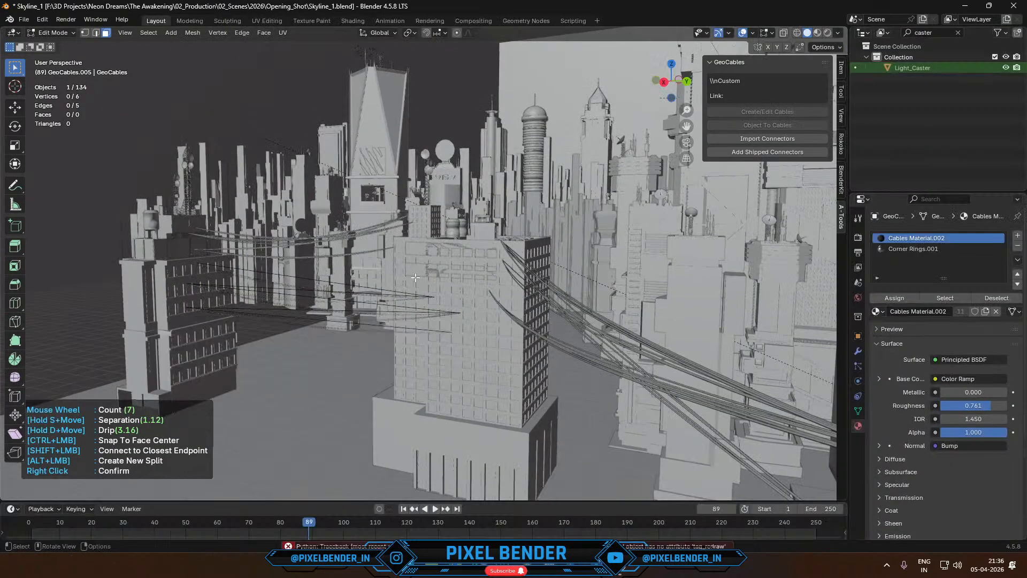
- Finish the GeoCables edit and return the new cables to Object Mode, leaving them selected
{"action": "right_click", "coordinate": [310, 206]}
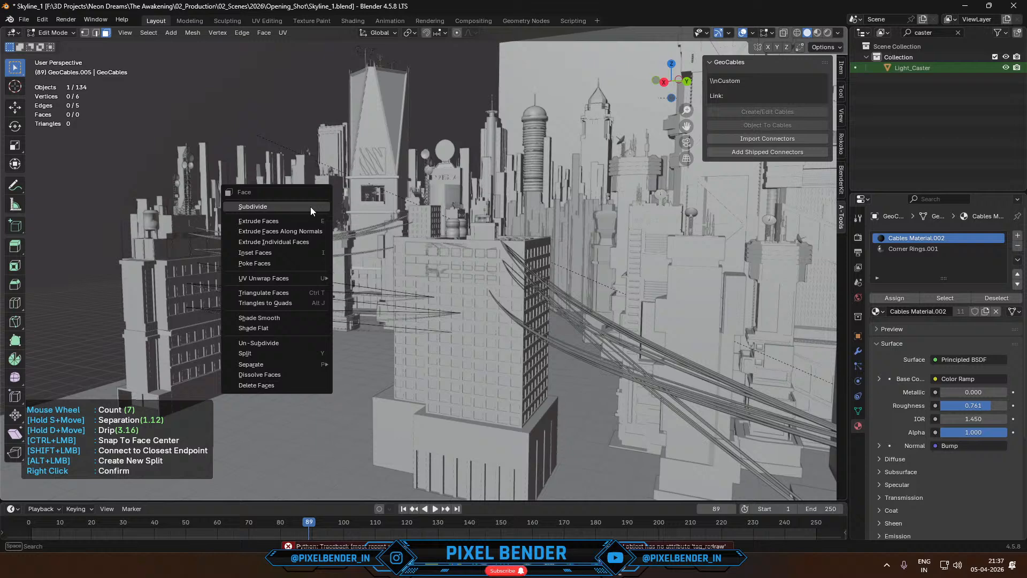
{"action": "key", "text": "Tab"}
{"action": "right_click", "coordinate": [172, 132]}
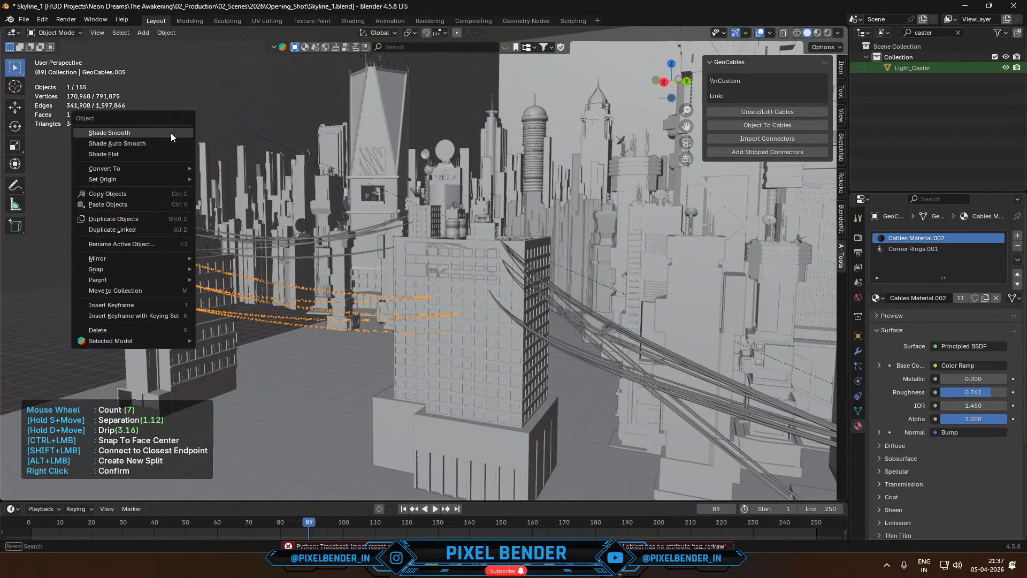
{"action": "right_click", "coordinate": [277, 102]}
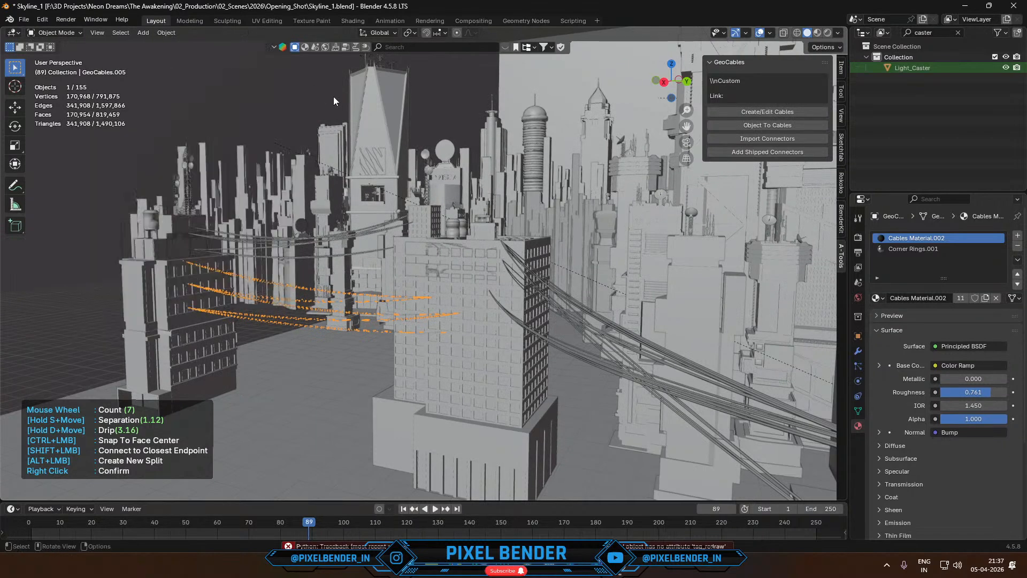
{"action": "left_click", "coordinate": [290, 124]}
{"action": "right_click", "coordinate": [291, 124]}
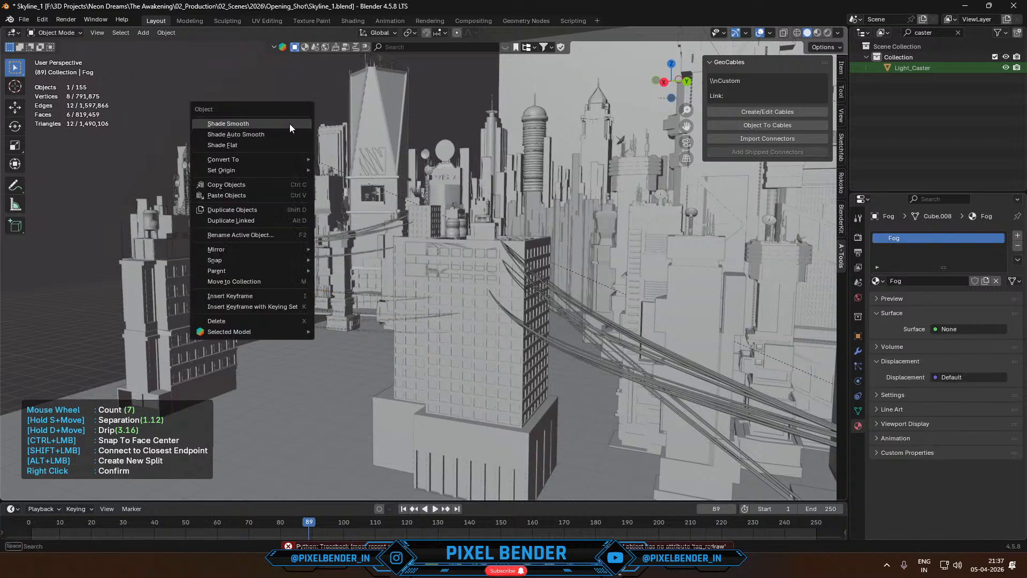
{"action": "left_click", "coordinate": [361, 299]}
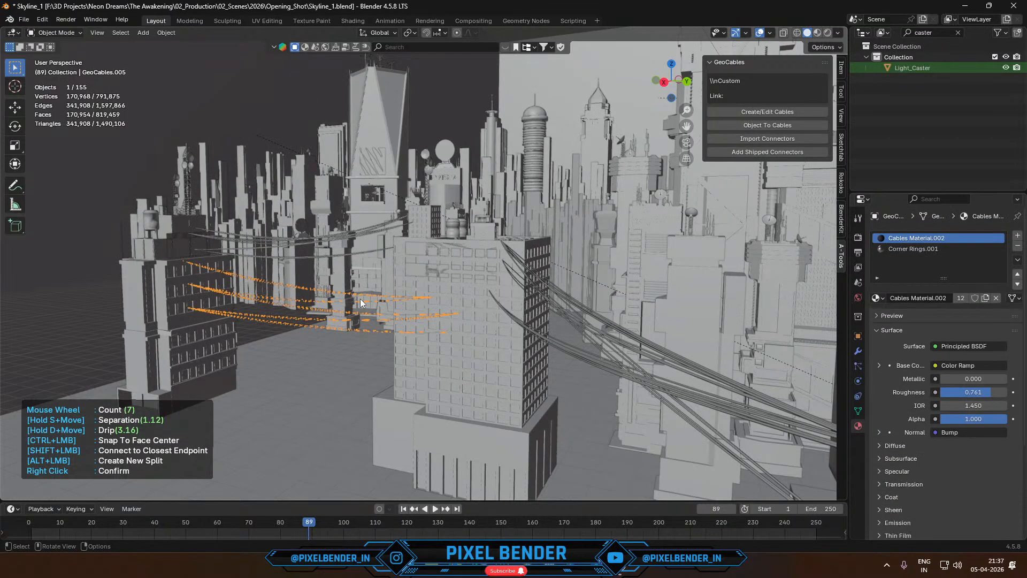
{"action": "key", "text": "ctrl+z"}
{"action": "key", "text": "ctrl+z"}
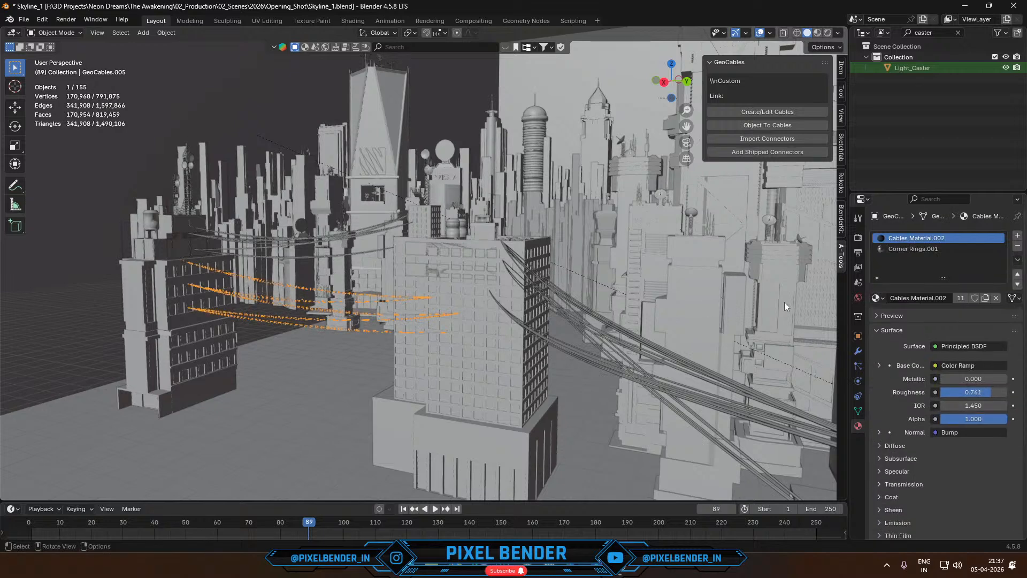
- Set the selected cables' GeoCables modifier to radius 0.087 m, max random drip 3.910, separation 2.840 and seed 414
{"action": "left_click", "coordinate": [859, 351]}
{"action": "left_click_drag", "start_coordinate": [963, 322], "coordinate": [997, 323]}
{"action": "scroll", "coordinate": [441, 305], "scroll_direction": "up", "scroll_amount": 2}
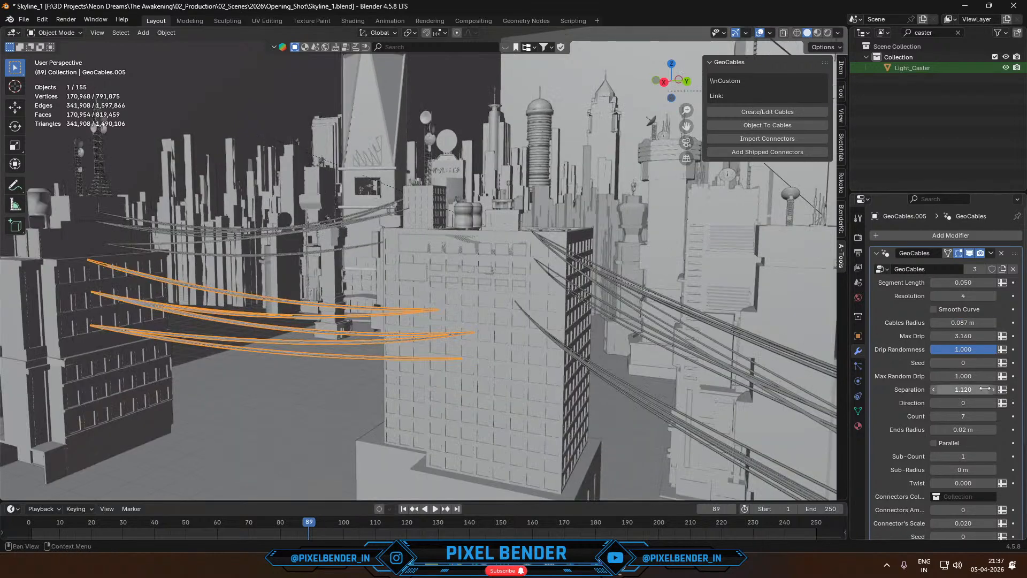
{"action": "left_click_drag", "start_coordinate": [963, 376], "coordinate": [1021, 376]}
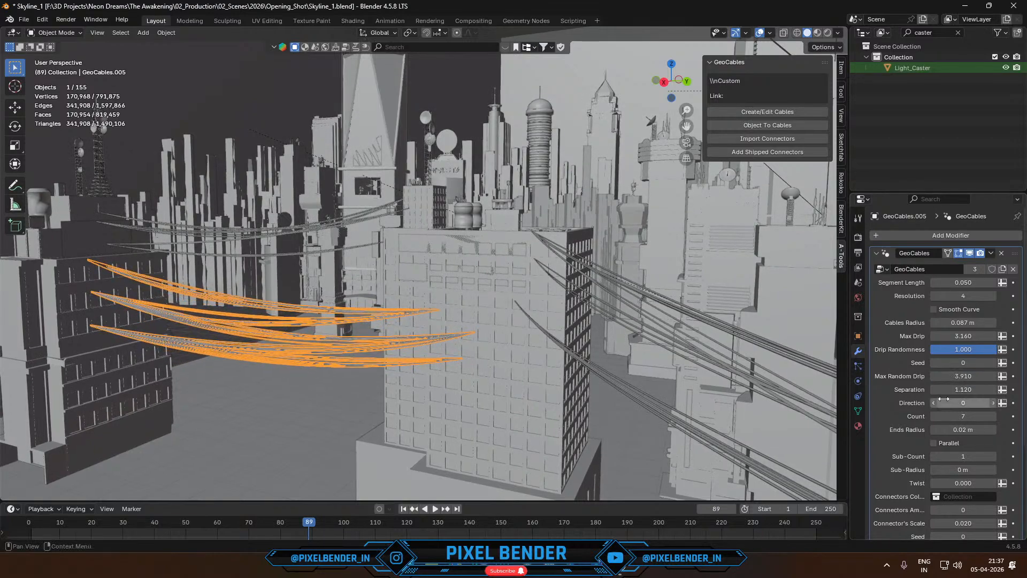
{"action": "left_click_drag", "start_coordinate": [964, 389], "coordinate": [988, 392]}
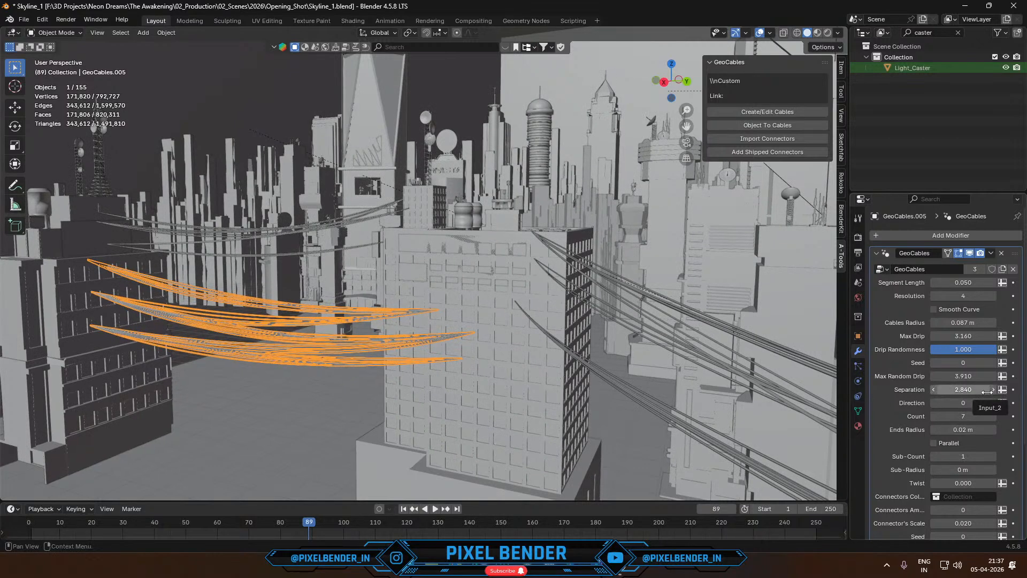
{"action": "left_click_drag", "start_coordinate": [963, 363], "coordinate": [1026, 363]}
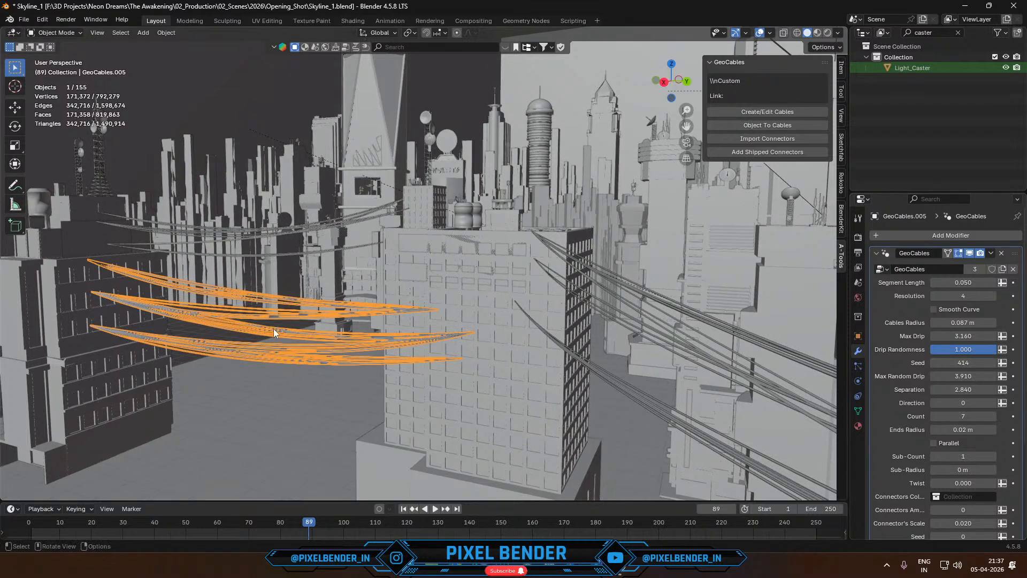
- Delete the selected cables hanging between the antenna building and the large windowed building
{"action": "key", "text": "x"}
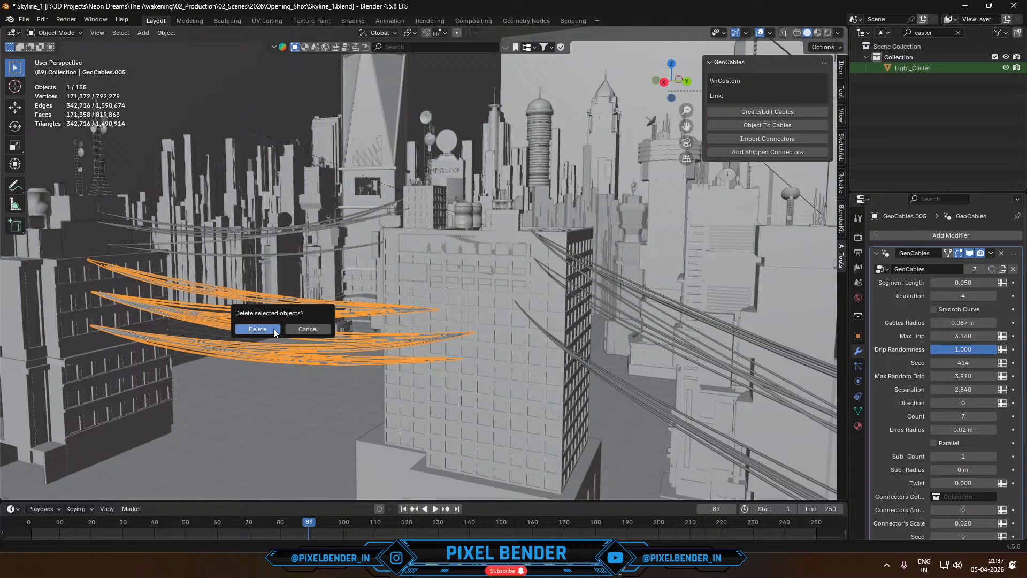
{"action": "left_click", "coordinate": [274, 329]}
- Examine the remaining cable sets around the windowed building and the neighbouring rooftops, selecting each one in turn
{"action": "left_click", "coordinate": [289, 231]}
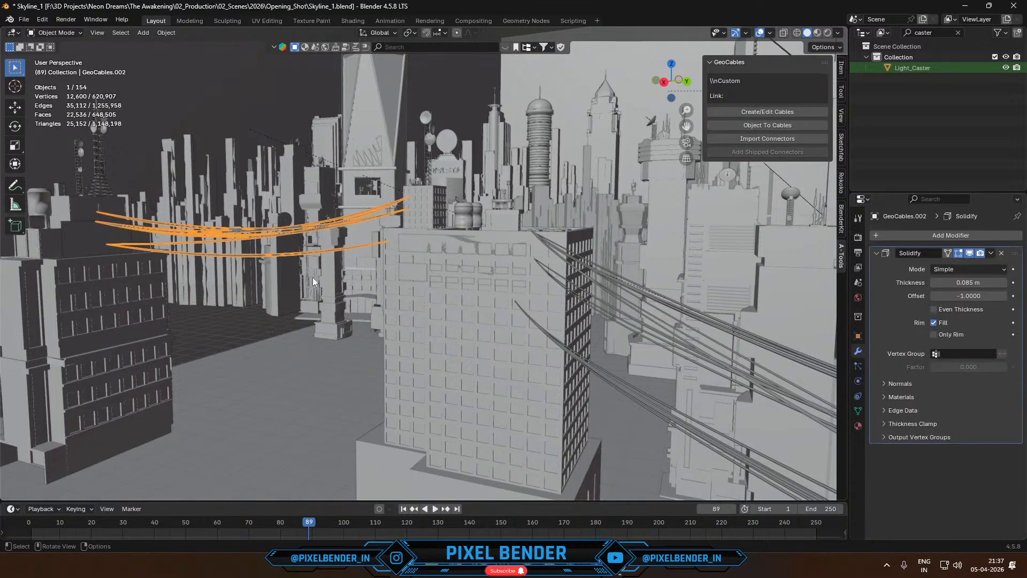
{"action": "middle_click_drag", "start_coordinate": [345, 321], "coordinate": [401, 329]}
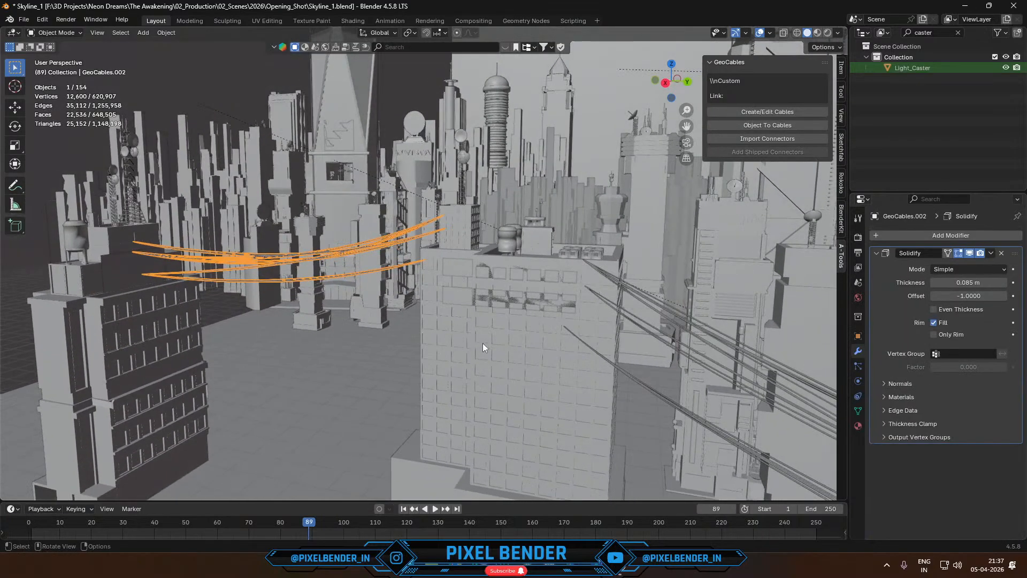
{"action": "middle_click_drag", "start_coordinate": [483, 342], "coordinate": [367, 307]}
{"action": "left_click", "coordinate": [250, 290]}
{"action": "scroll", "coordinate": [313, 339], "scroll_direction": "down", "scroll_amount": 6}
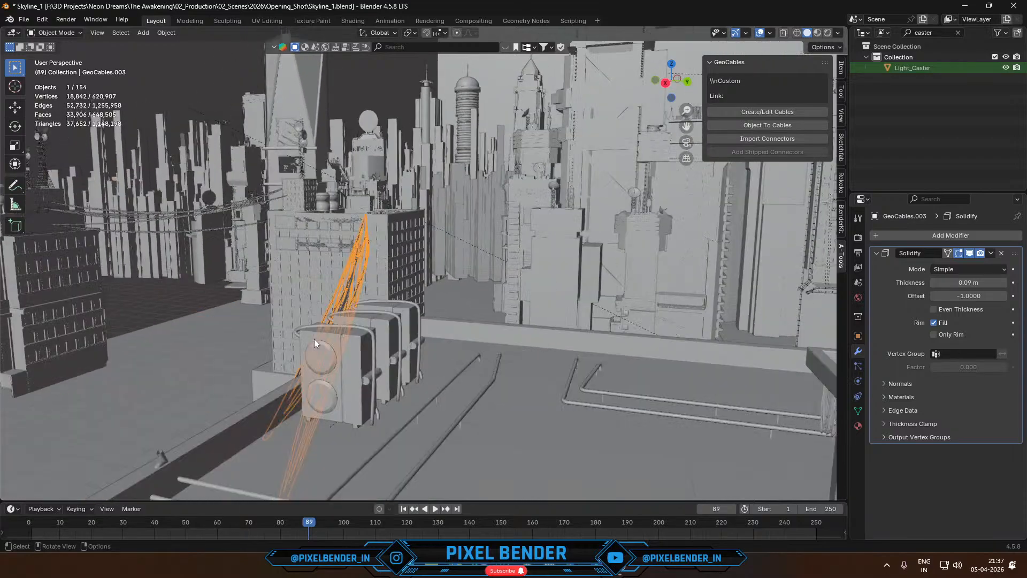
{"action": "left_click", "coordinate": [406, 358]}
- Frame the skyline in camera view with the sidebar hidden and save the file
{"action": "key", "text": "KP_0"}
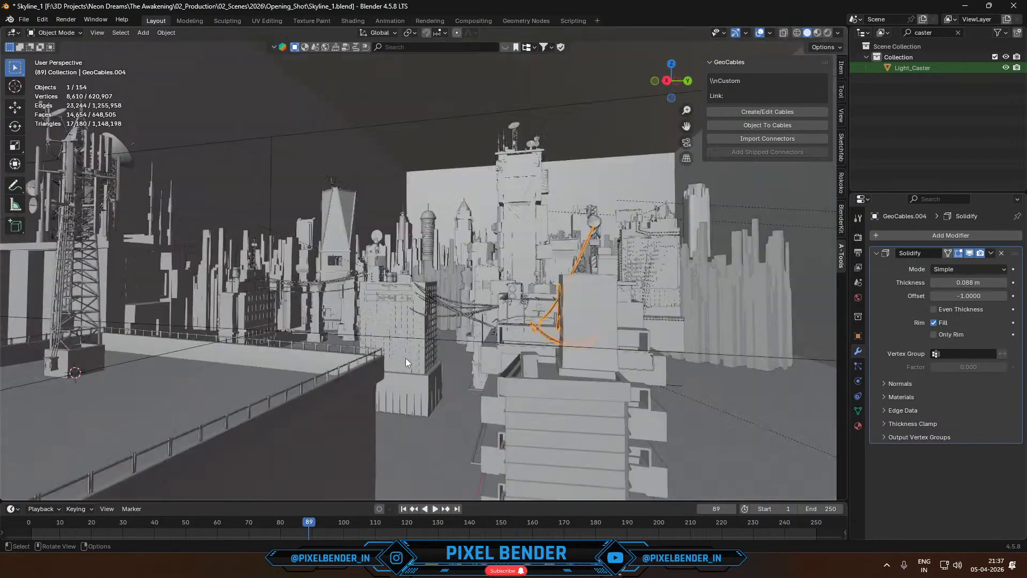
{"action": "scroll", "coordinate": [592, 222], "scroll_direction": "up", "scroll_amount": 5}
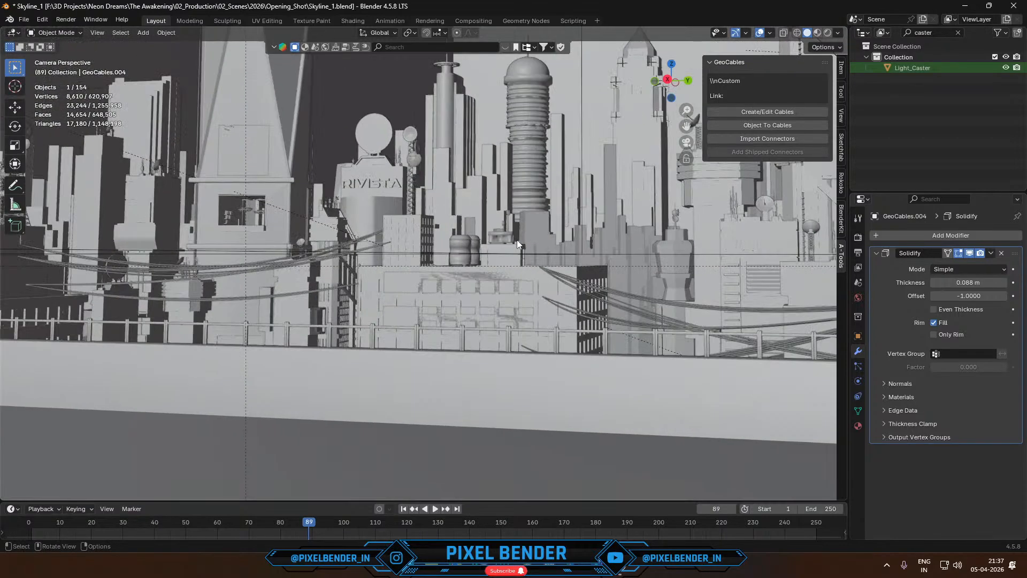
{"action": "scroll", "coordinate": [517, 240], "scroll_direction": "down", "scroll_amount": 5}
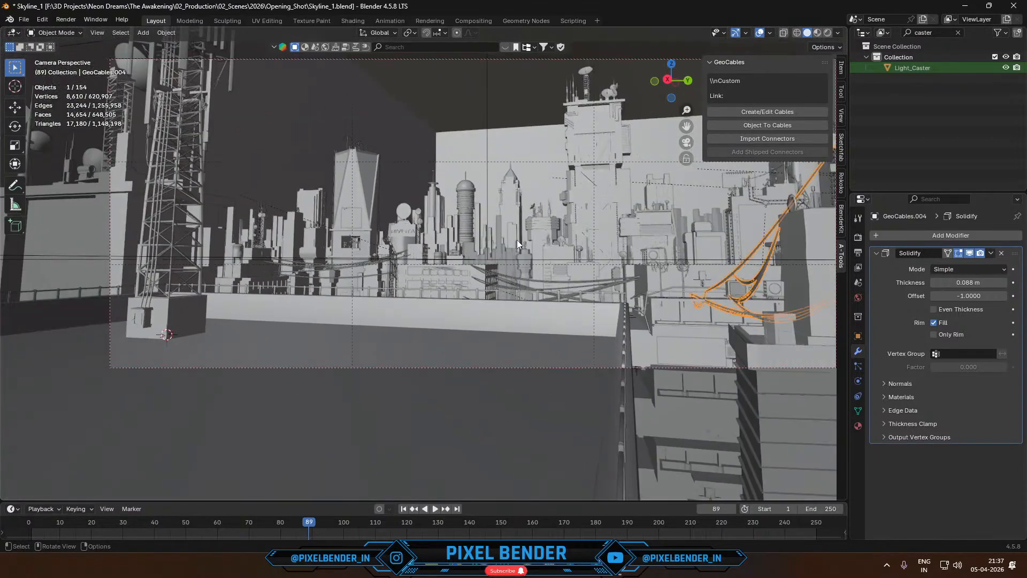
{"action": "key", "text": "n"}
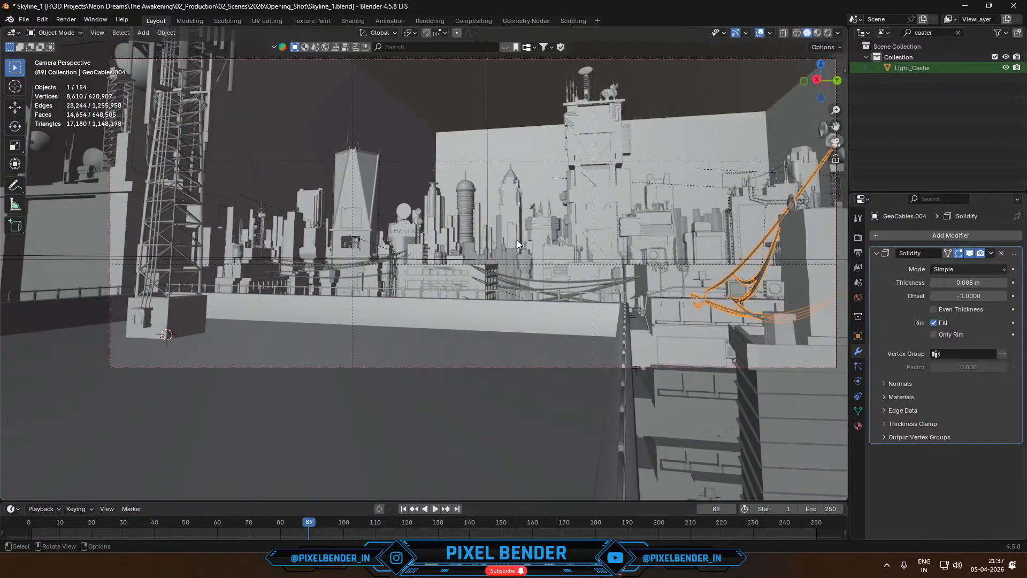
{"action": "middle_click_drag", "start_coordinate": [517, 240], "coordinate": [554, 304], "text": "shift"}
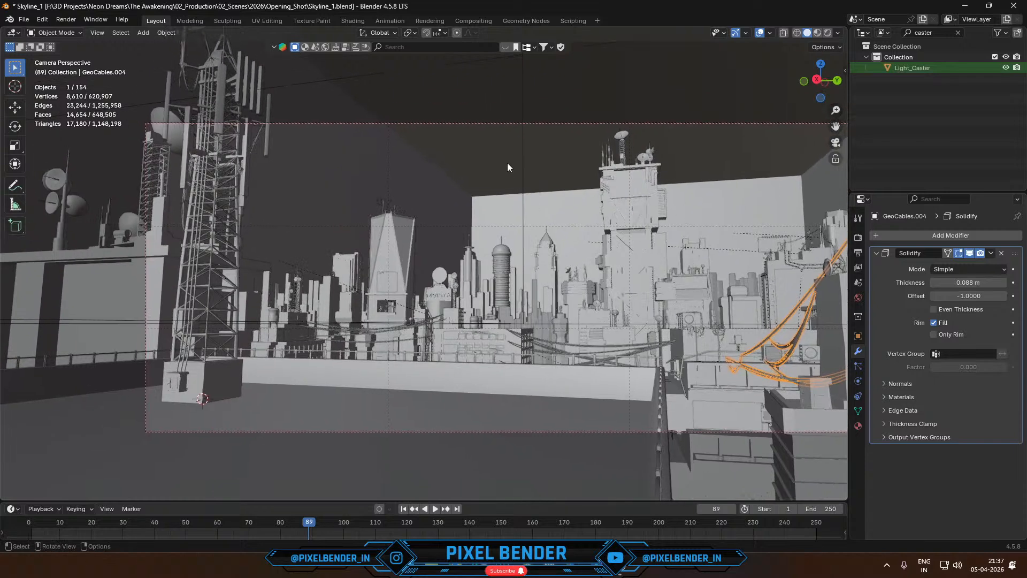
{"action": "key", "text": "ctrl+s"}
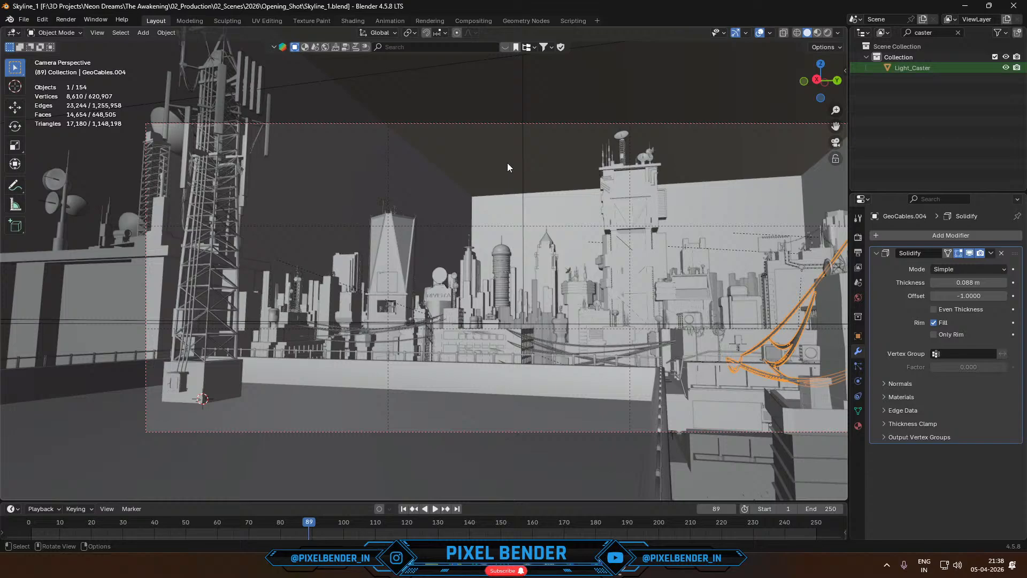
- Examine the lattice antenna tower from outside the camera, select it and return to camera view
{"action": "middle_click_drag", "start_coordinate": [222, 259], "coordinate": [371, 356]}
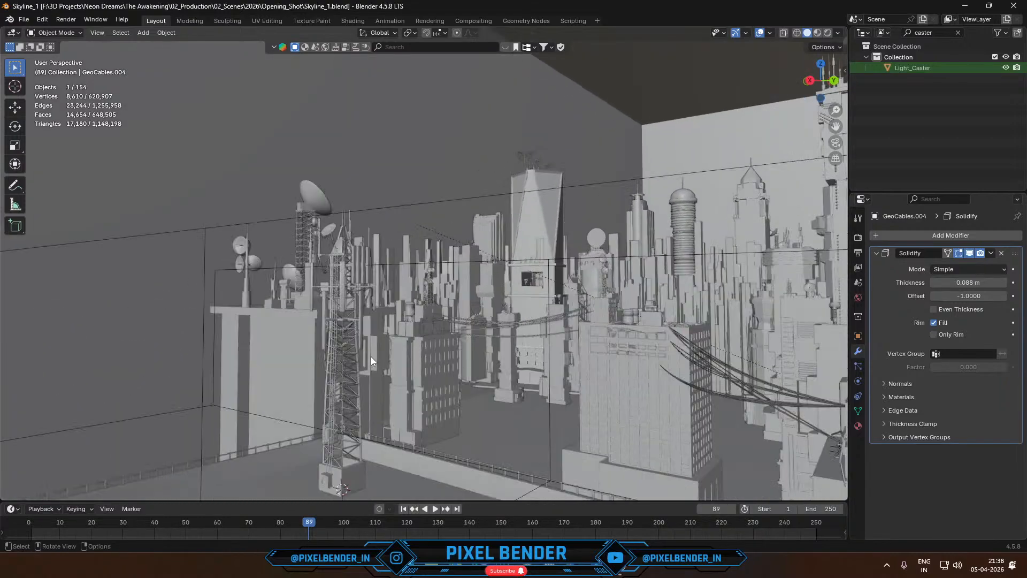
{"action": "left_click", "coordinate": [330, 356]}
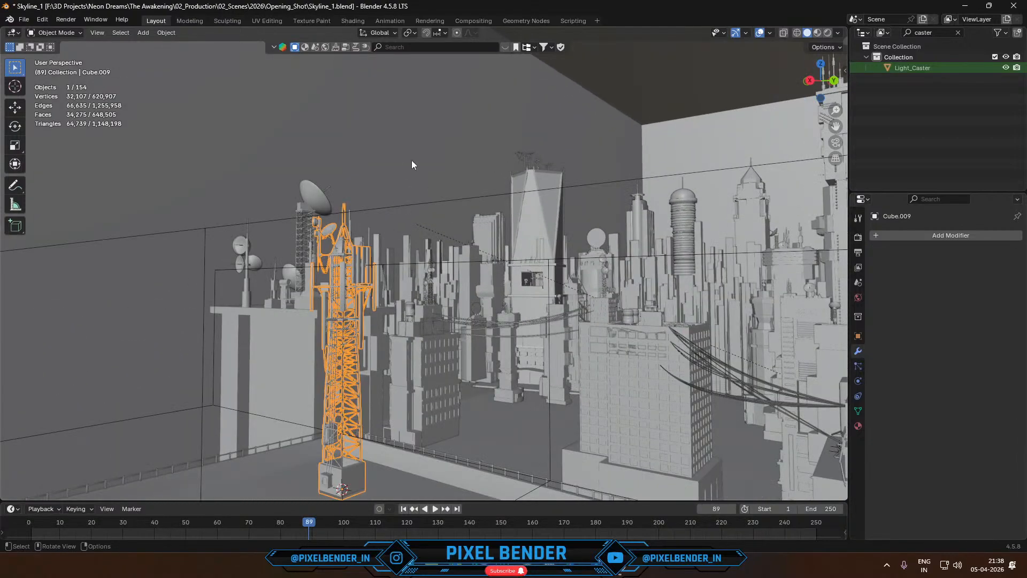
{"action": "key", "text": "KP_0"}
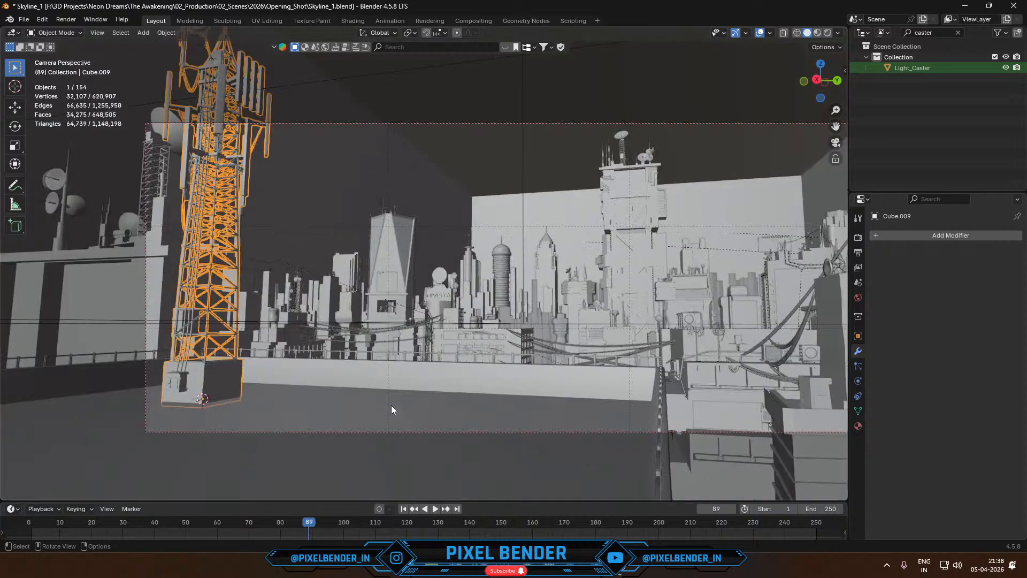
- Select the fog volume and show the camera view in rendered shading
{"action": "left_click", "coordinate": [611, 70]}
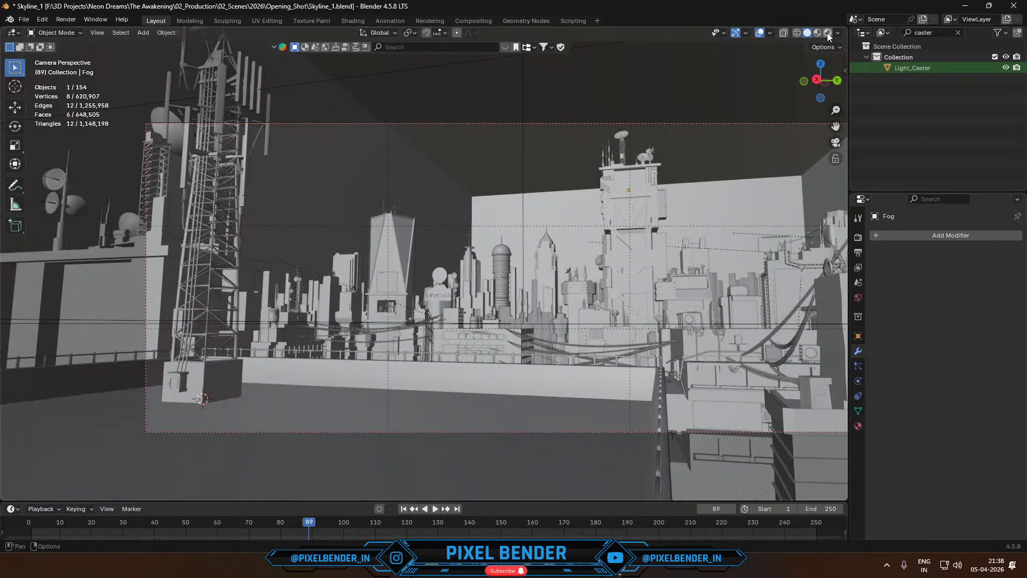
{"action": "key", "text": "z"}
{"action": "key", "text": "8"}
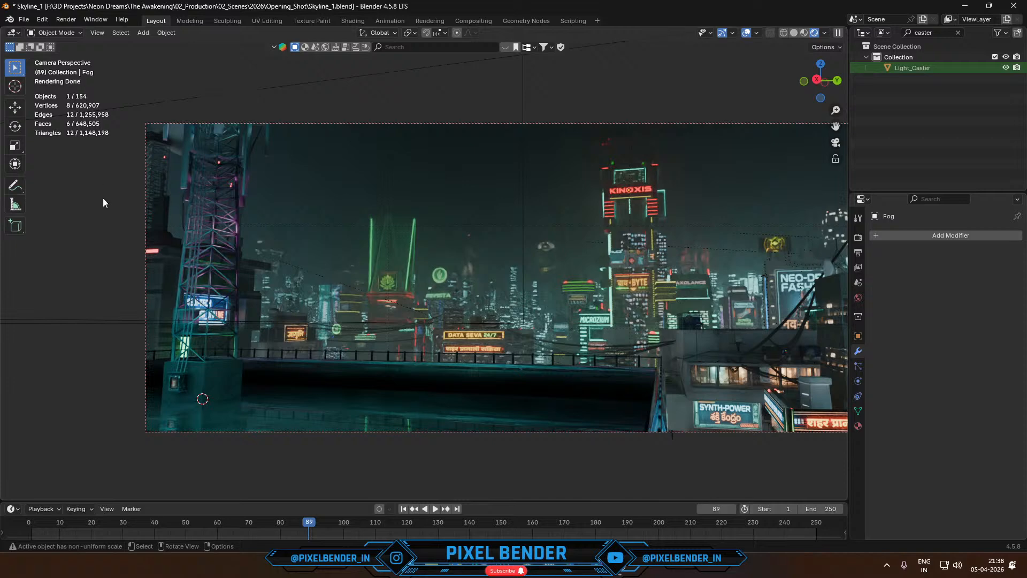
- Circle the antenna tower's base and adjoining rooftop edge with a freehand annotation, and undo the stroke
{"action": "left_click", "coordinate": [15, 187]}
{"action": "mouse_move", "coordinate": [270, 288]}
{"action": "left_mouse_down"}
{"action": "mouse_move", "coordinate": [196, 395]}
{"action": "mouse_move", "coordinate": [330, 391]}
{"action": "mouse_move", "coordinate": [274, 282]}
{"action": "left_mouse_up"}
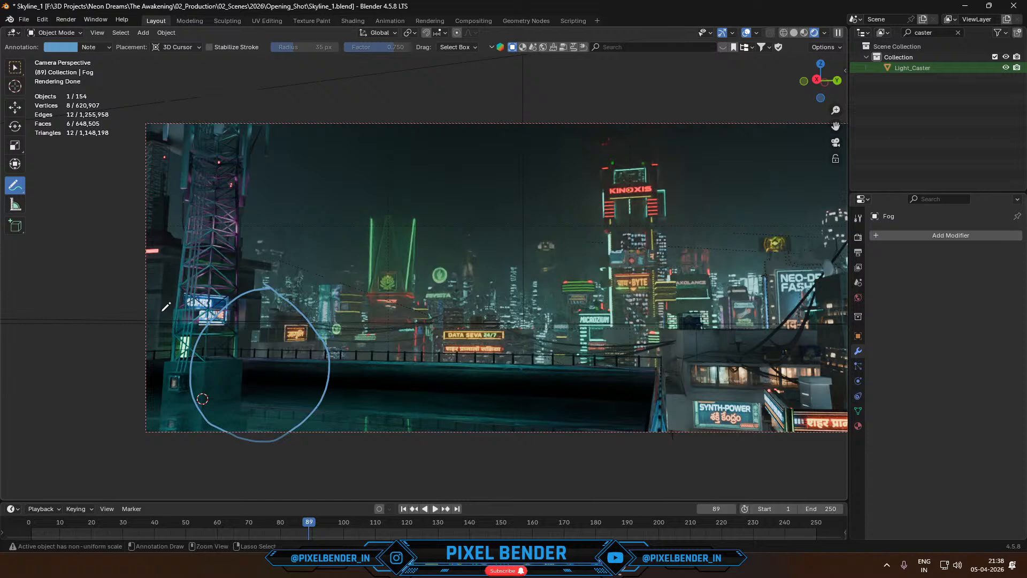
{"action": "key", "text": "ctrl+z"}
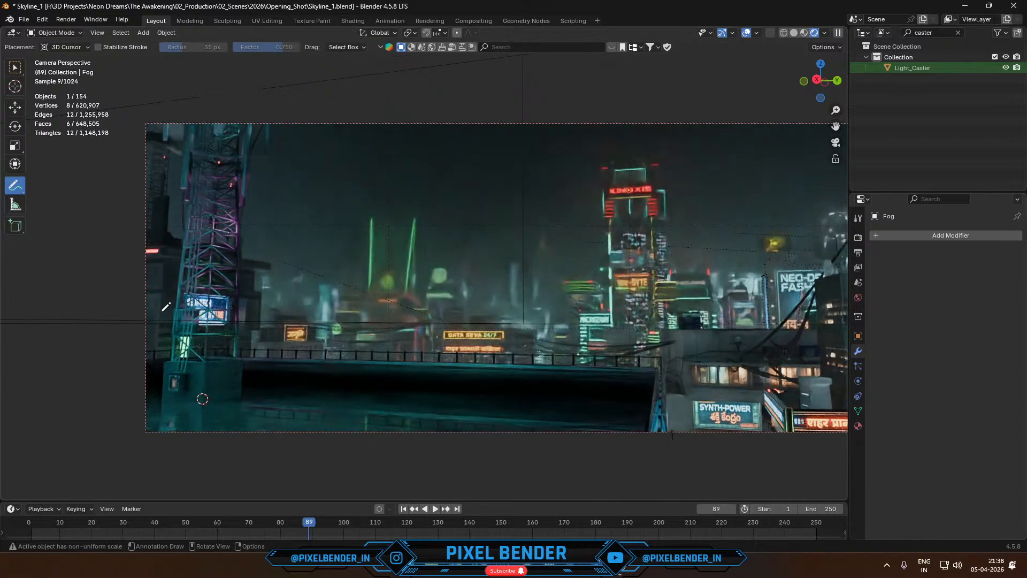
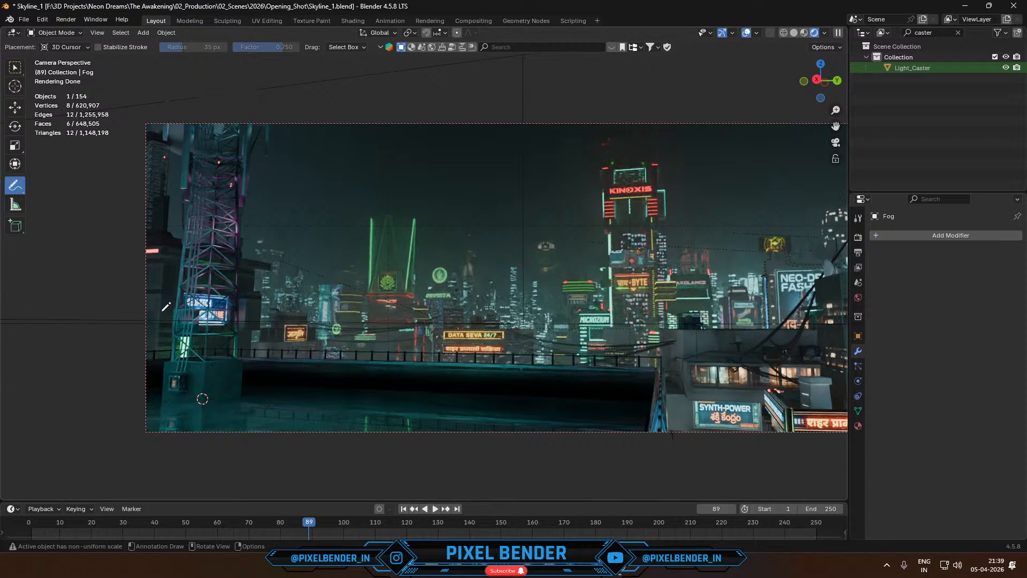
- Switch to the browser, open the "EASY Neon Sign Animation" video from the YouTube channel page, mute it and skip the advert
{"action": "left_click", "coordinate": [569, 573]}
{"action": "left_click", "coordinate": [225, 11]}
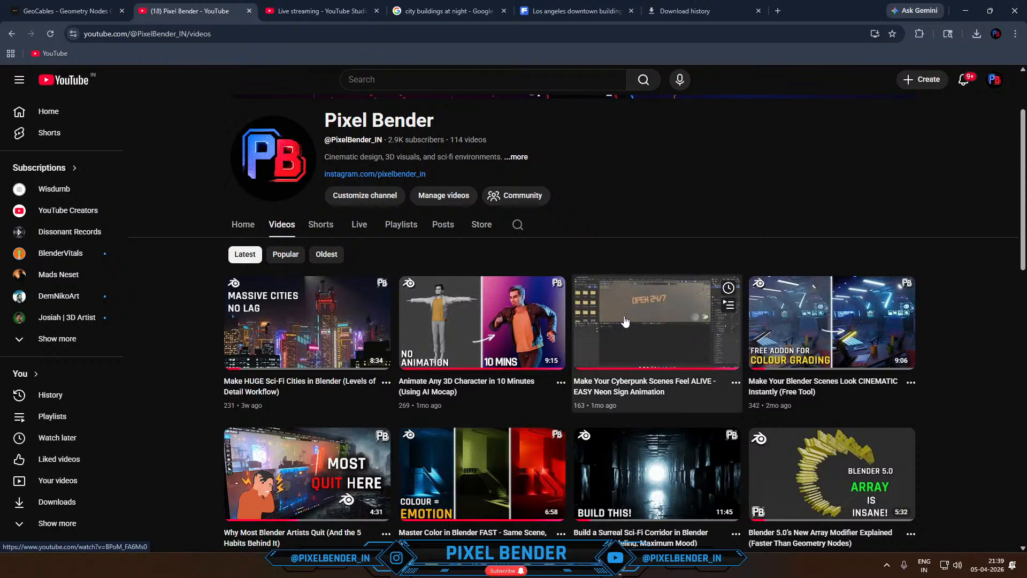
{"action": "left_click", "coordinate": [625, 321]}
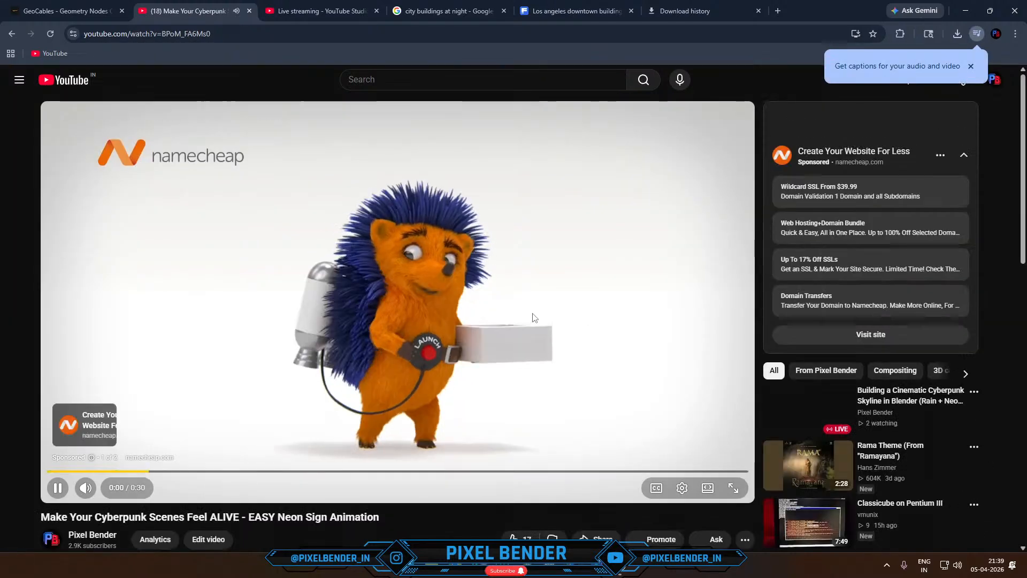
{"action": "left_click", "coordinate": [533, 314]}
{"action": "key", "text": "m"}
{"action": "left_click", "coordinate": [533, 316]}
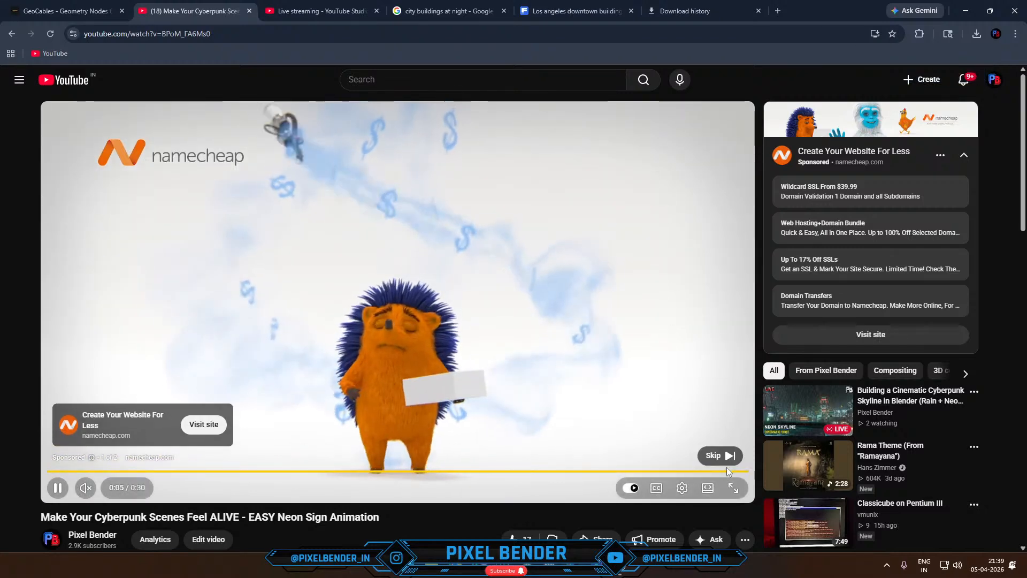
{"action": "left_click", "coordinate": [717, 454]}
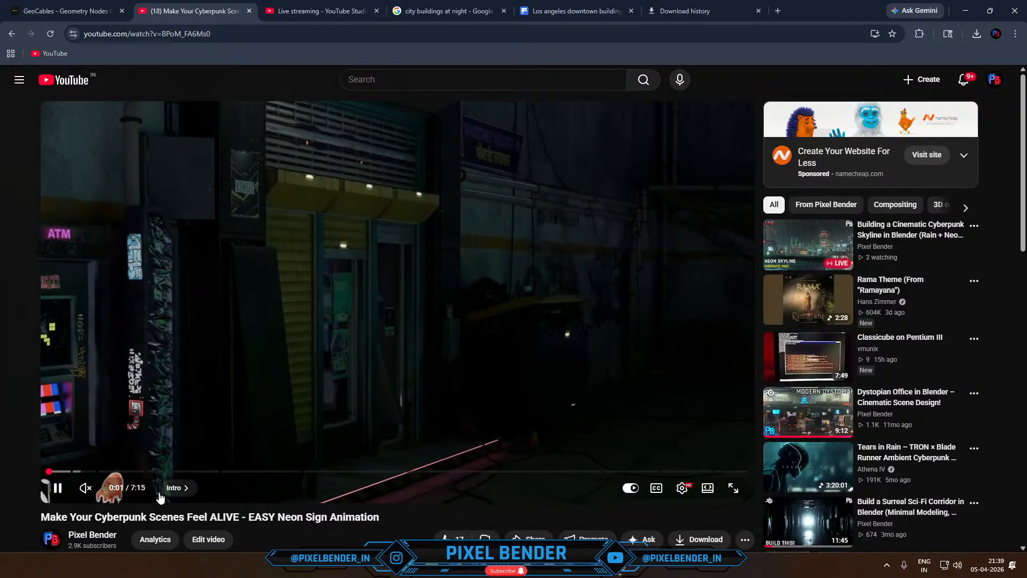
- Show the video's chapter list and preview parts of the Blinking Effect, Flickering Effect and Texture Driven Flicker Control chapters
{"action": "left_click", "coordinate": [175, 488]}
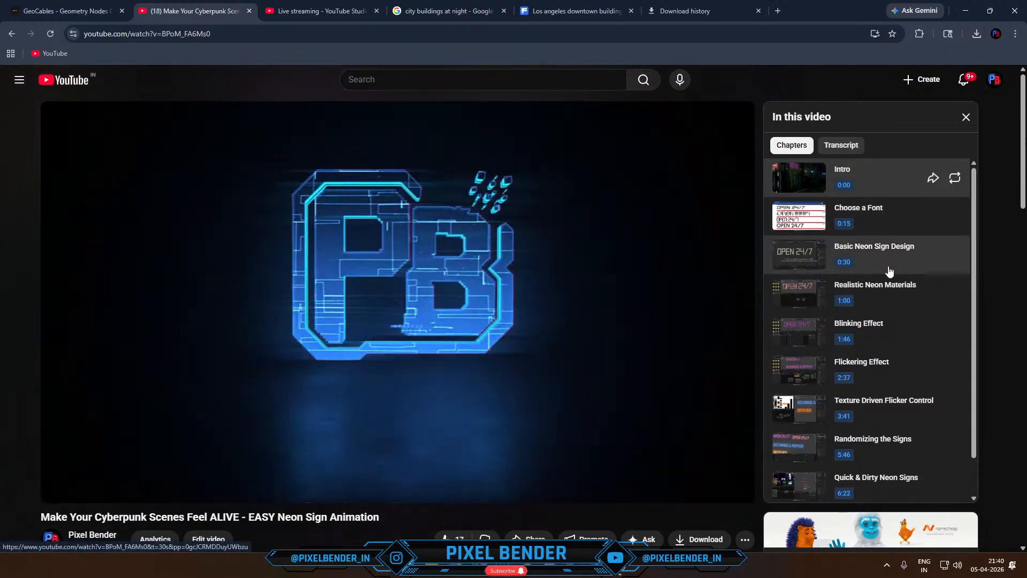
{"action": "left_click", "coordinate": [888, 335]}
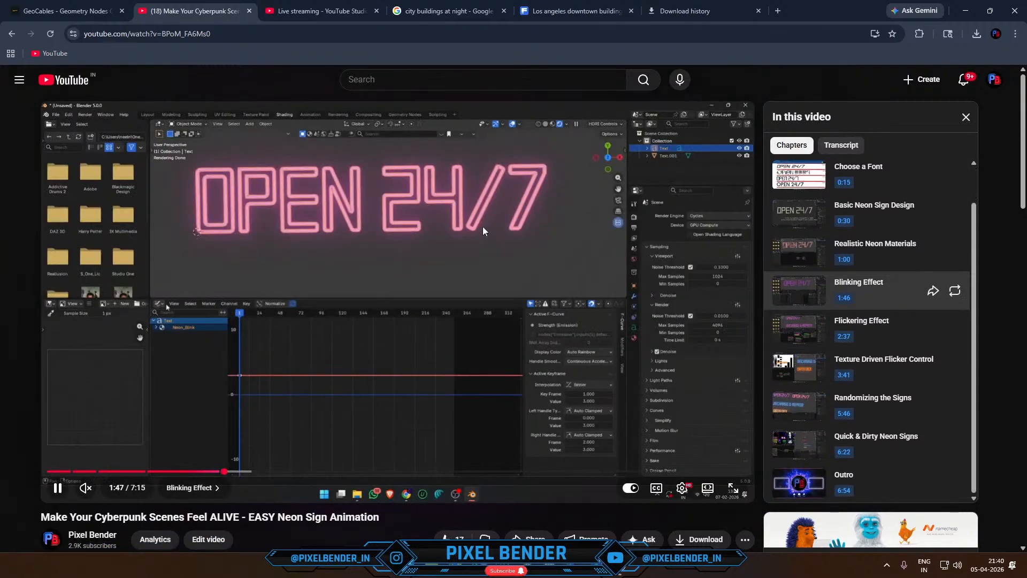
{"action": "left_click", "coordinate": [288, 471]}
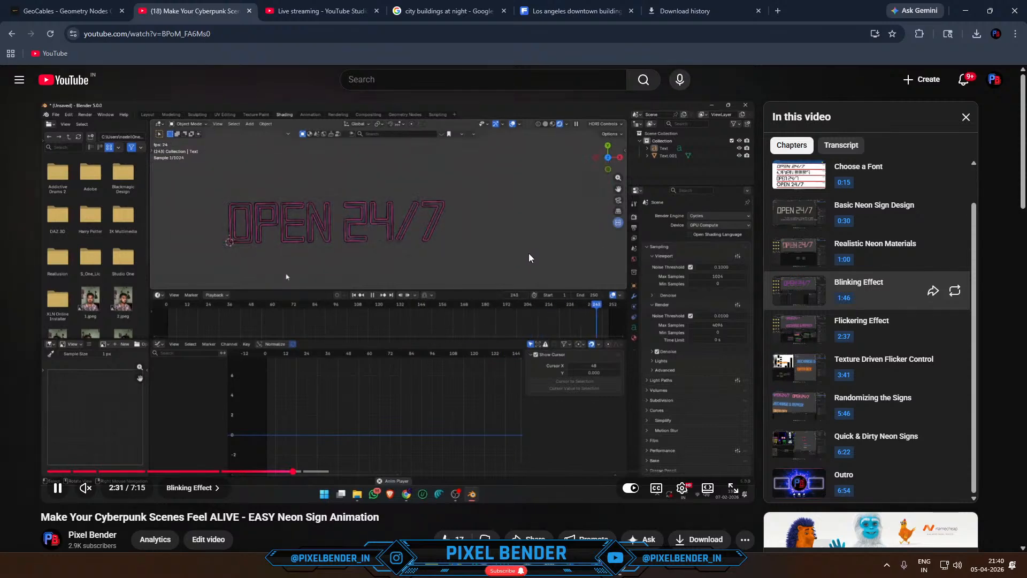
{"action": "left_click", "coordinate": [860, 327]}
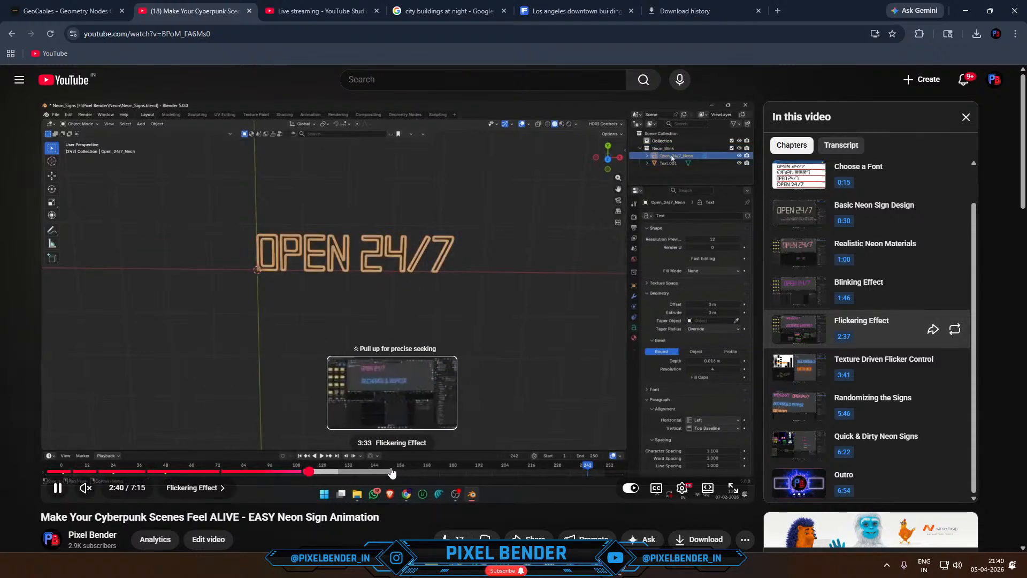
{"action": "left_click", "coordinate": [390, 472]}
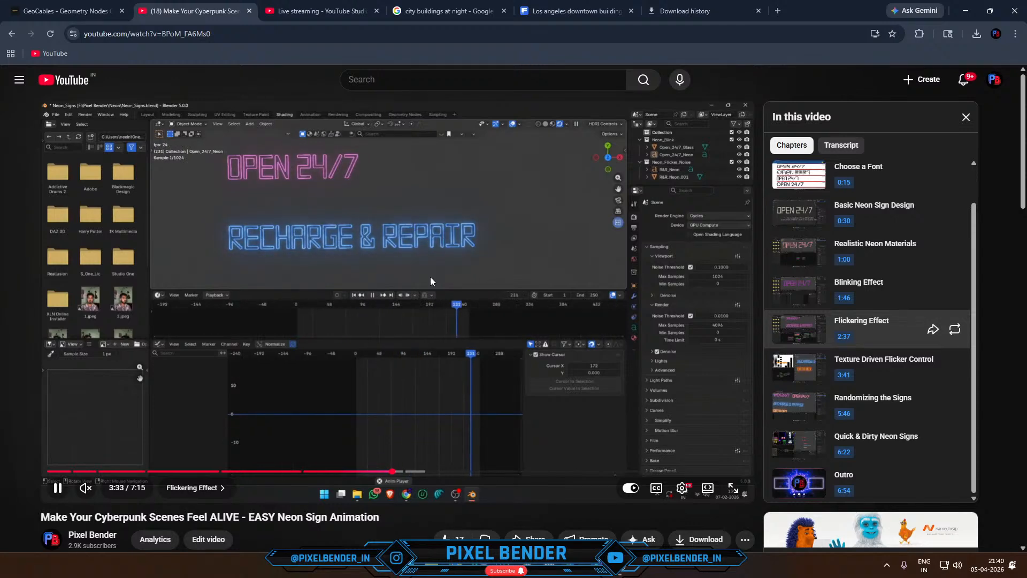
{"action": "left_click", "coordinate": [858, 358]}
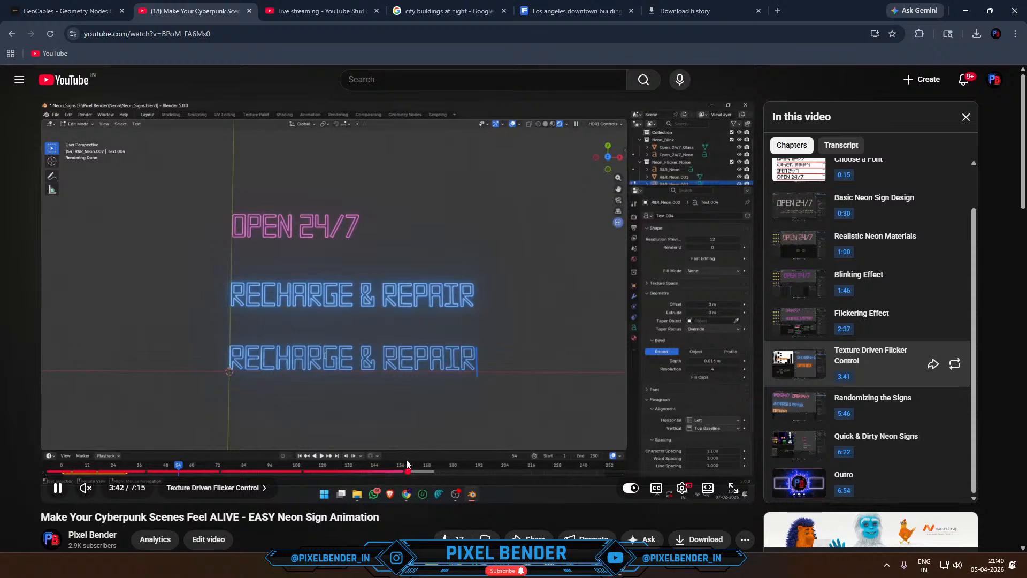
{"action": "left_click", "coordinate": [481, 472]}
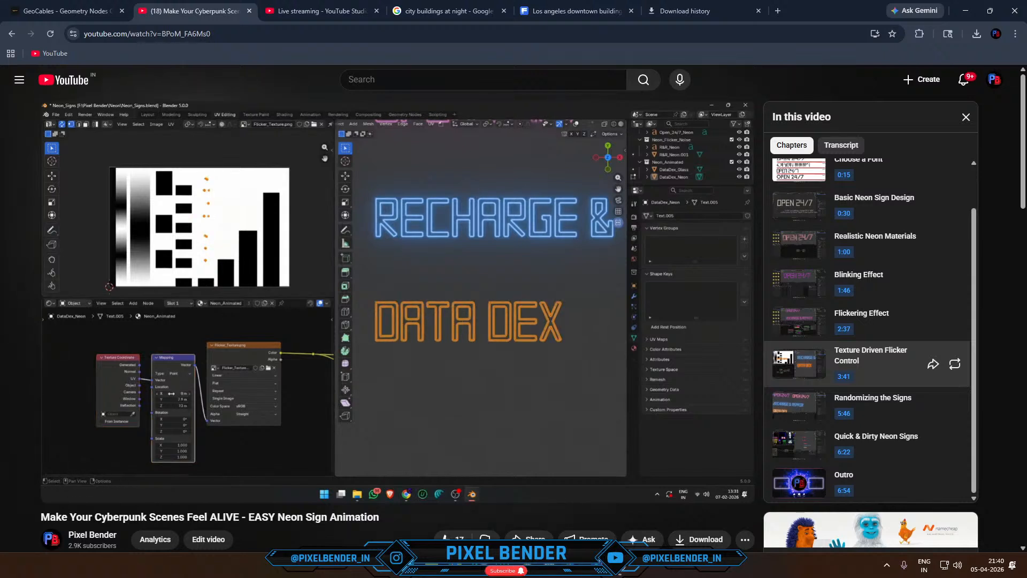
- Check the live stream chat and the GeoCables page, and copy the web address of the neon sign video
{"action": "left_click", "coordinate": [320, 11]}
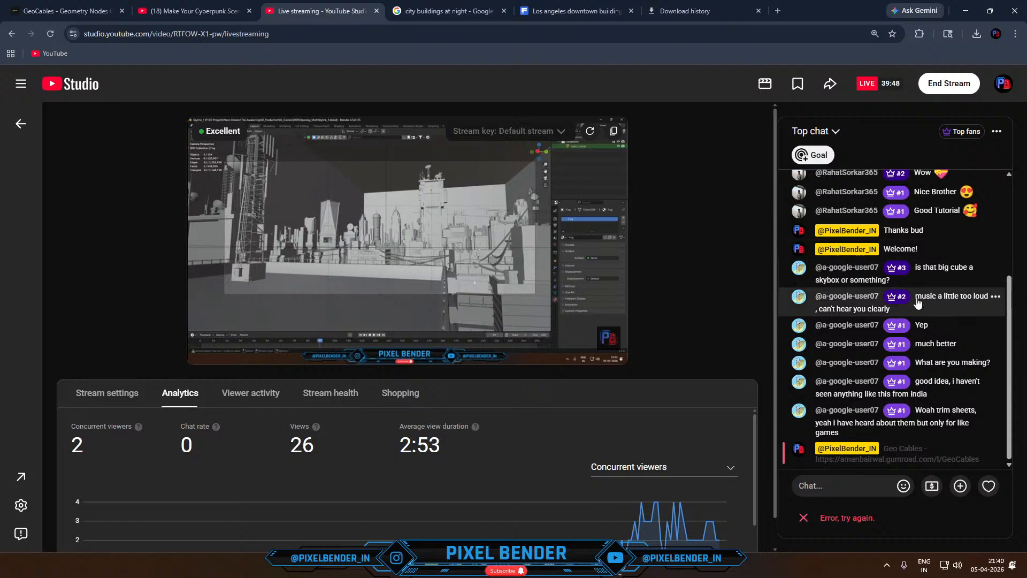
{"action": "left_click", "coordinate": [157, 4]}
{"action": "left_click", "coordinate": [64, 11]}
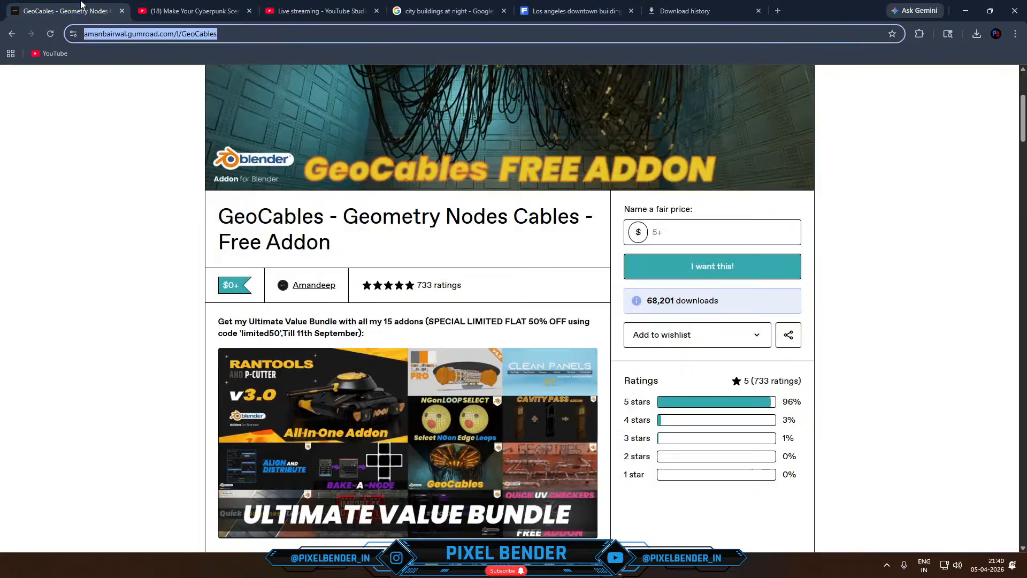
{"action": "left_click", "coordinate": [192, 11]}
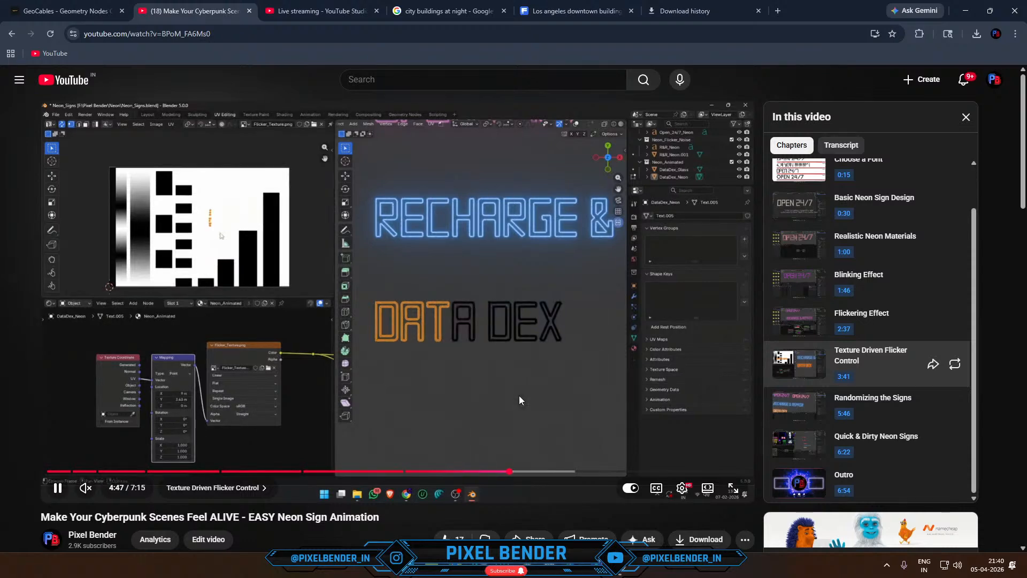
{"action": "left_click", "coordinate": [156, 33]}
{"action": "key", "text": "ctrl+c"}
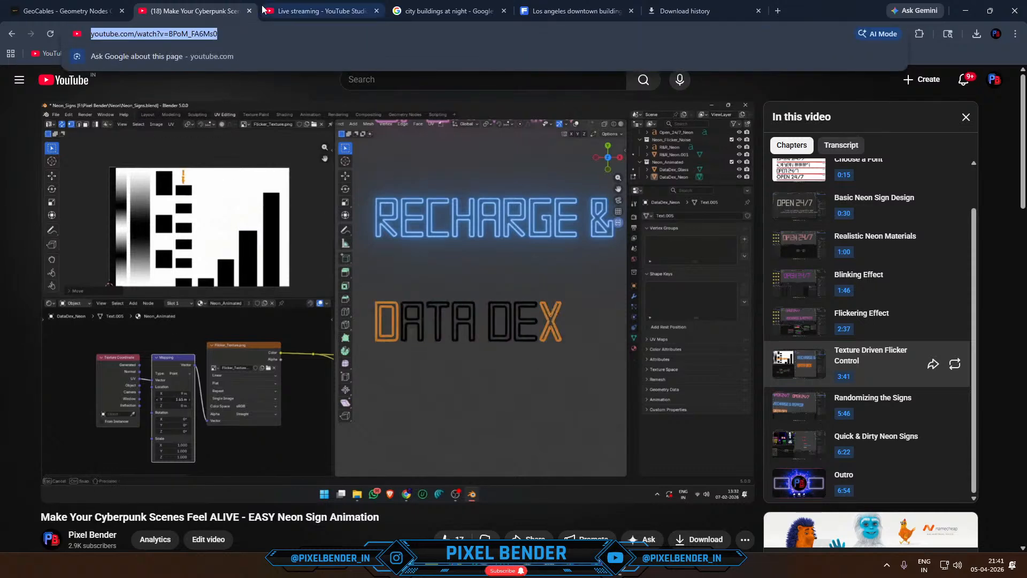
- Reload the live streaming dashboard in YouTube Studio and check the streaming window in OBS before returning to the chat
{"action": "key", "text": "ctrl+Tab"}
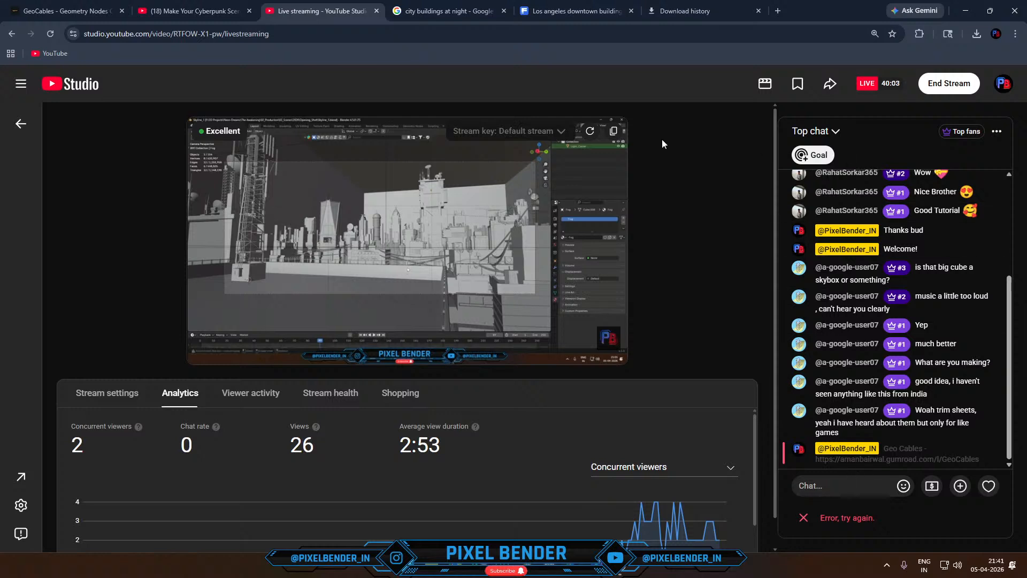
{"action": "left_click", "coordinate": [47, 34]}
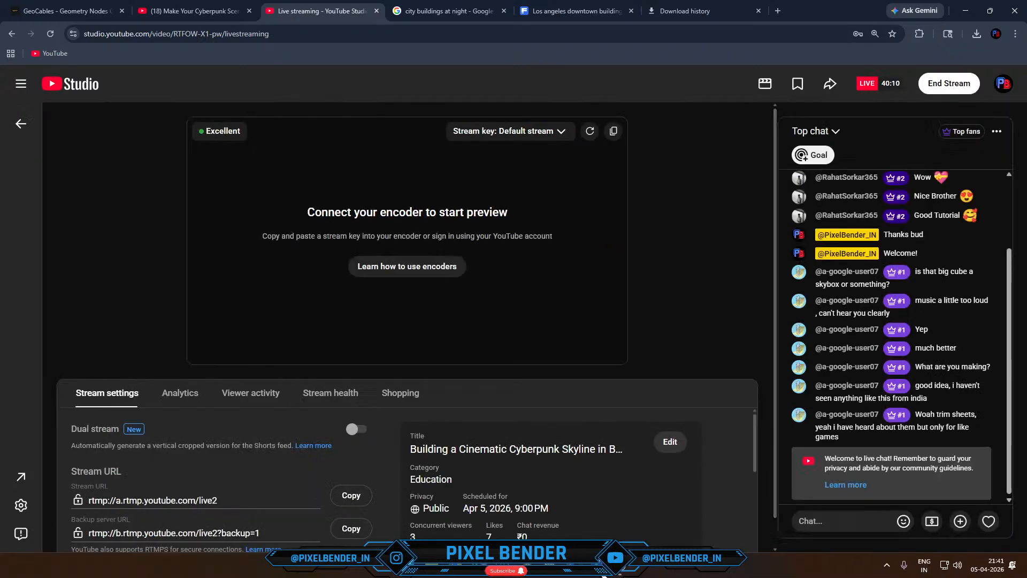
{"action": "left_click", "coordinate": [620, 573]}
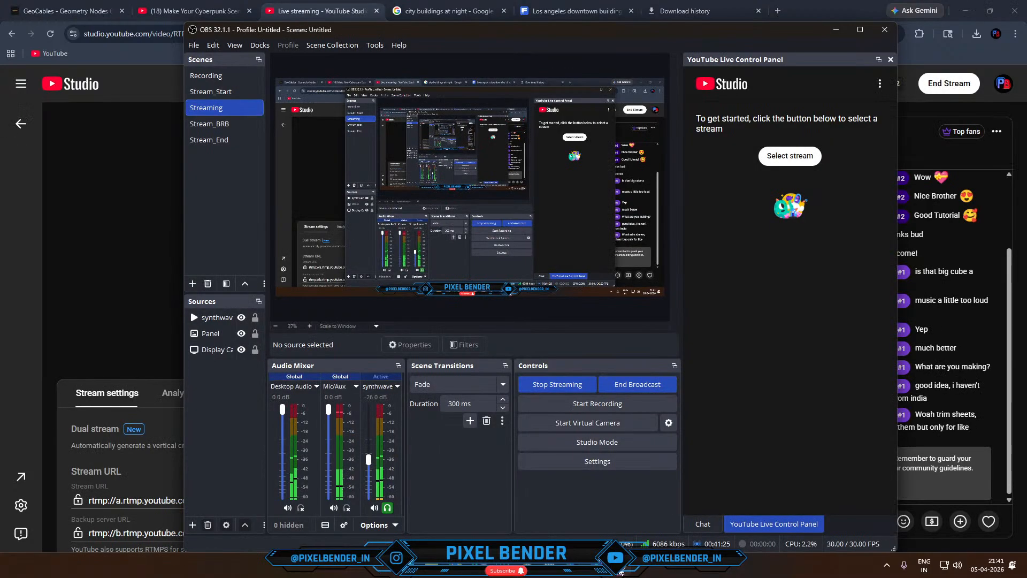
{"action": "left_click", "coordinate": [157, 78]}
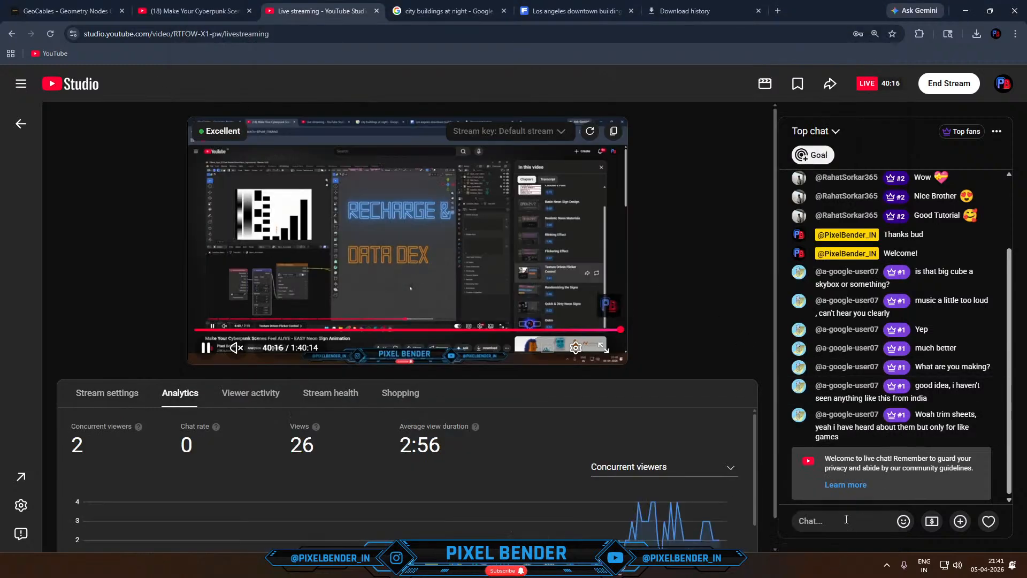
- Start a live chat message with the words "Geo Cables"
{"action": "type", "text": "Geo"}
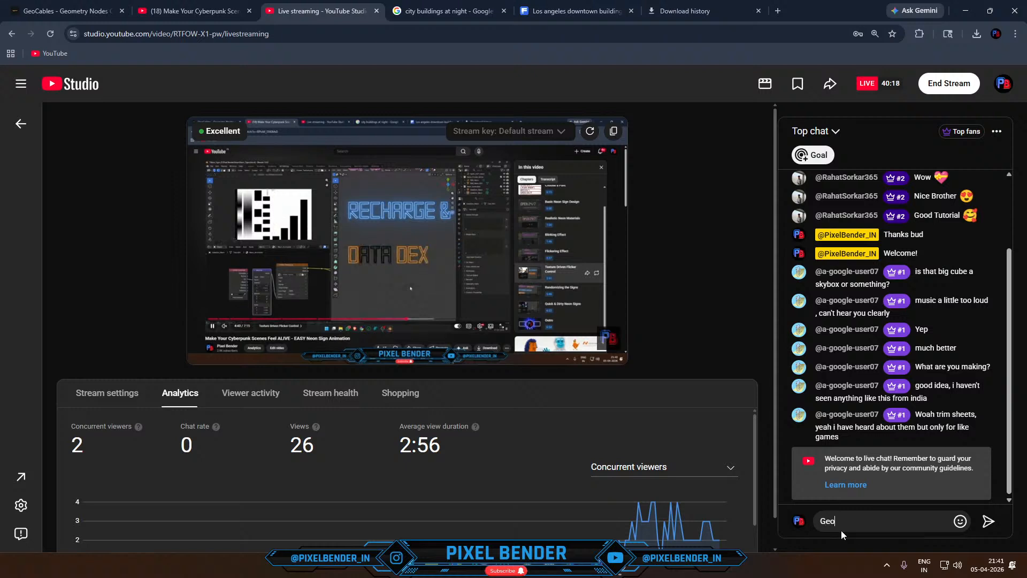
{"action": "type", "text": " Cable"}
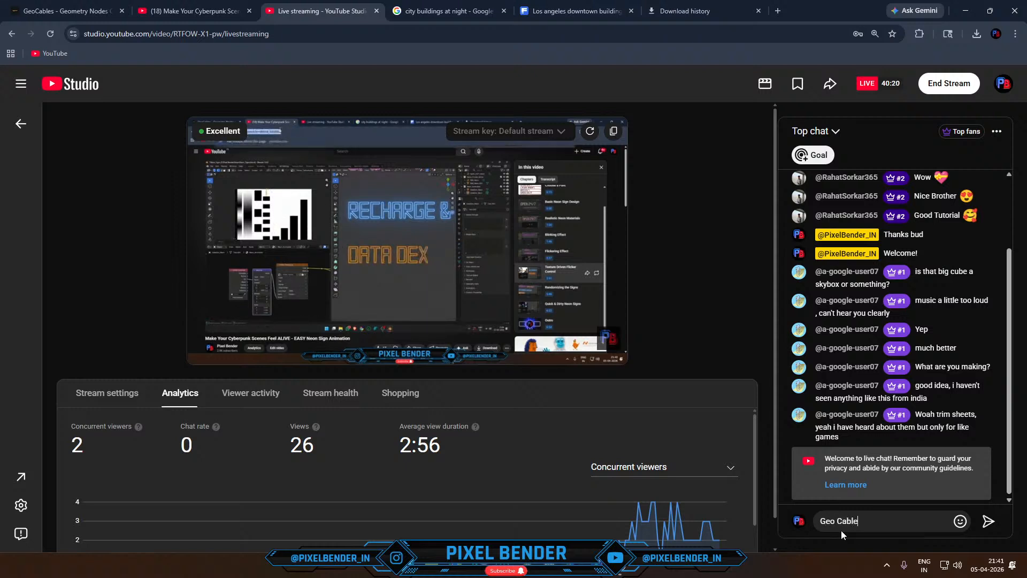
{"action": "type", "text": "s -"}
{"action": "key", "text": "ctrl+v"}
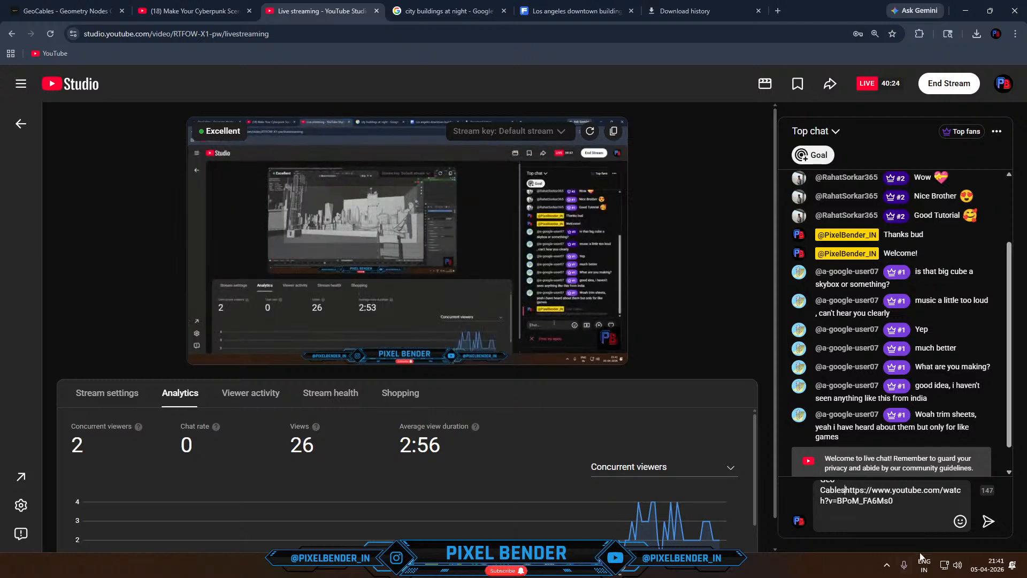
{"action": "key", "text": "super"}
{"action": "key", "text": "super"}
{"action": "key", "text": "BackSpace"}
{"action": "key", "text": "BackSpace"}
{"action": "key", "text": "BackSpace"}
{"action": "key", "text": "BackSpace"}
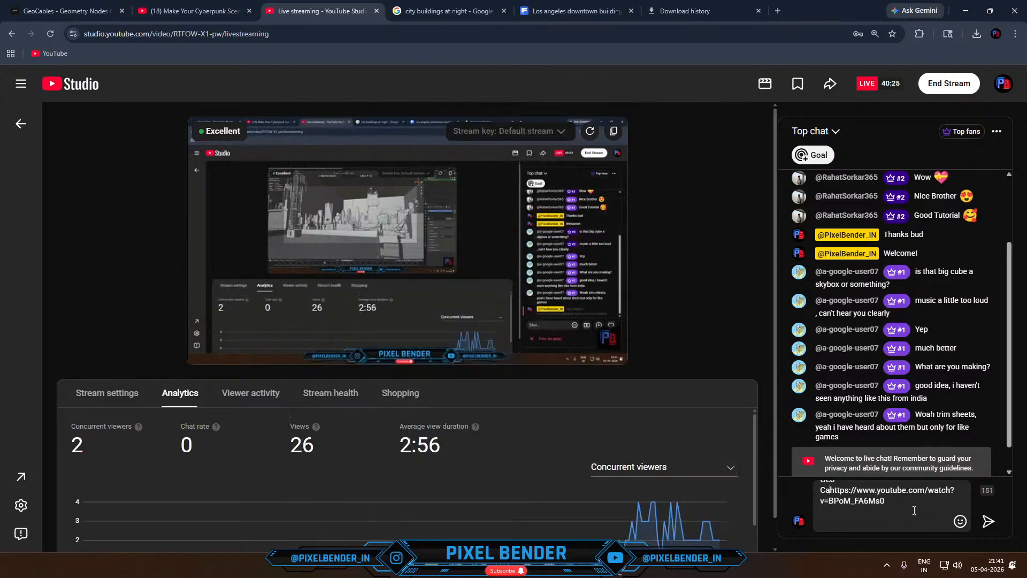
{"action": "left_click_drag", "start_coordinate": [833, 497], "coordinate": [834, 489]}
{"action": "key", "text": "super+c"}
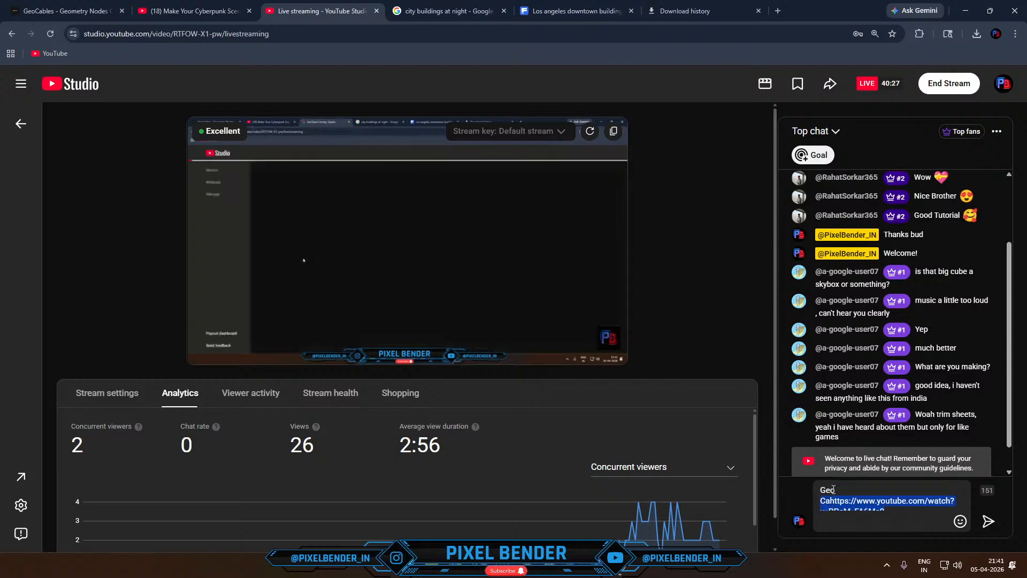
- Complete the live chat message as "Geo Cables -" followed by the GeoCables Gumroad link from the clipboard history, and send it
{"action": "type", "text": "ca"}
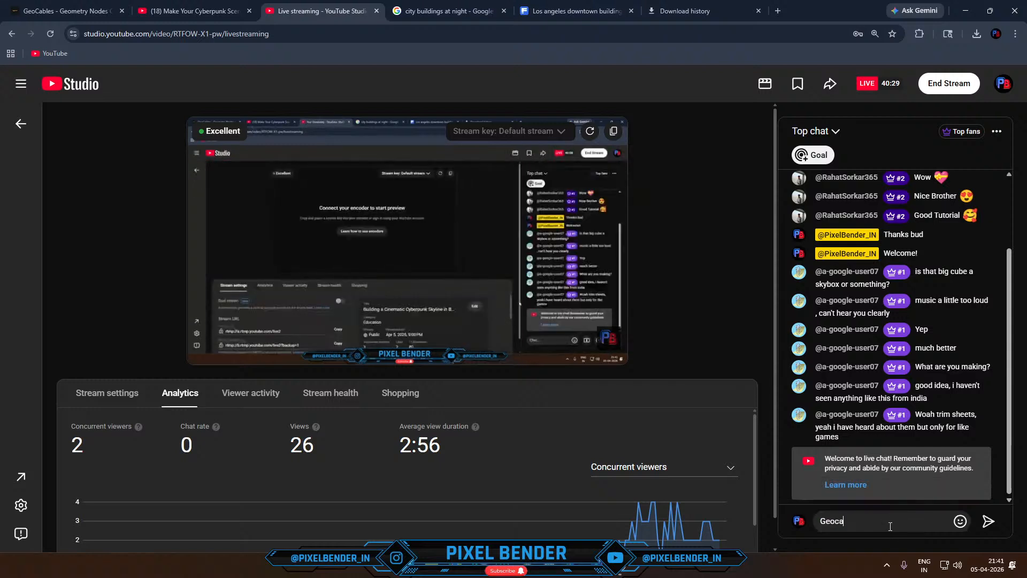
{"action": "key", "text": "BackSpace"}
{"action": "key", "text": "BackSpace"}
{"action": "type", "text": "Cab"}
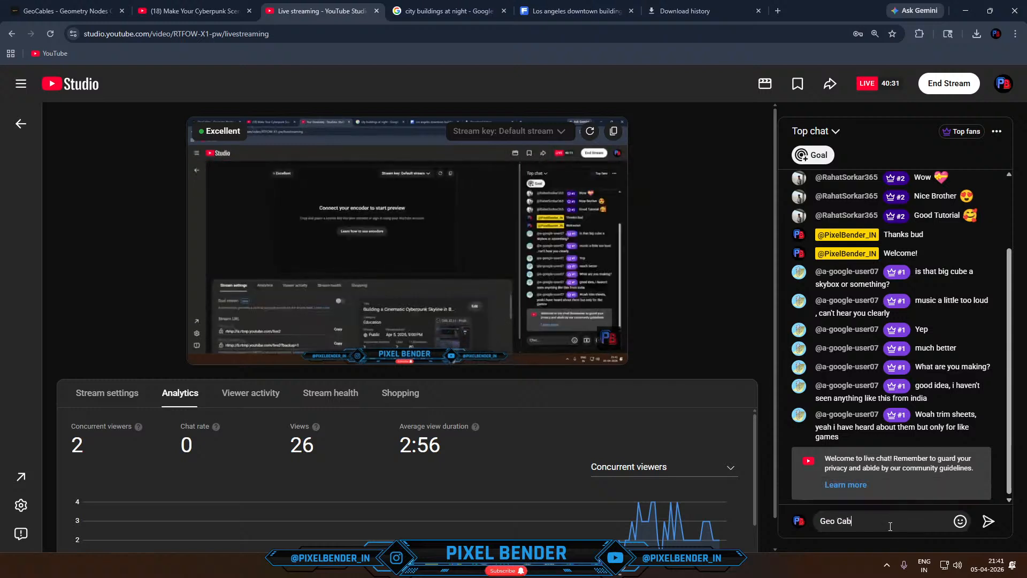
{"action": "key", "text": "BackSpace"}
{"action": "key", "text": "BackSpace"}
{"action": "type", "text": "les -"}
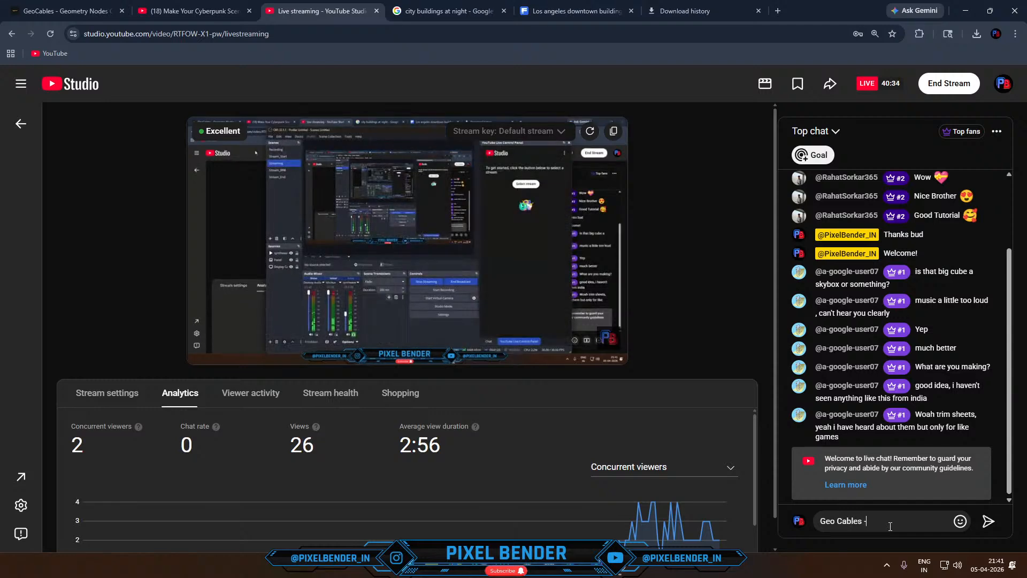
{"action": "key", "text": "super"}
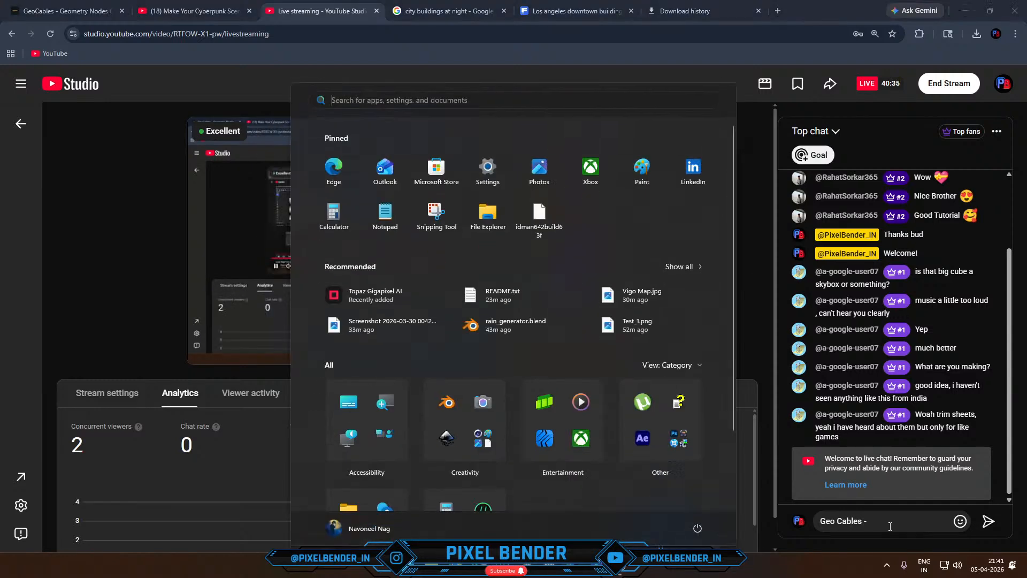
{"action": "key", "text": "Escape"}
{"action": "key", "text": "super+v"}
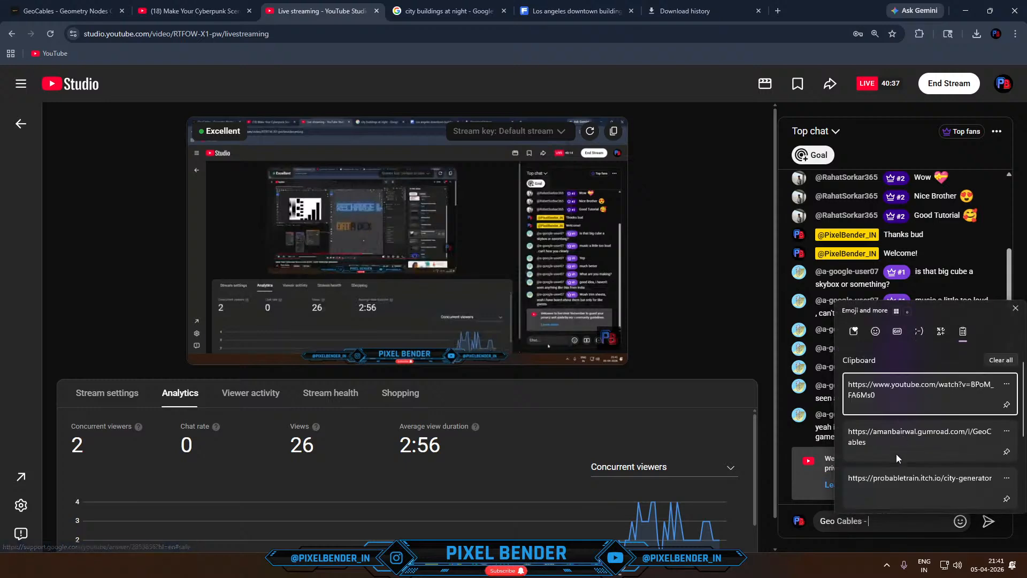
{"action": "left_click", "coordinate": [910, 436]}
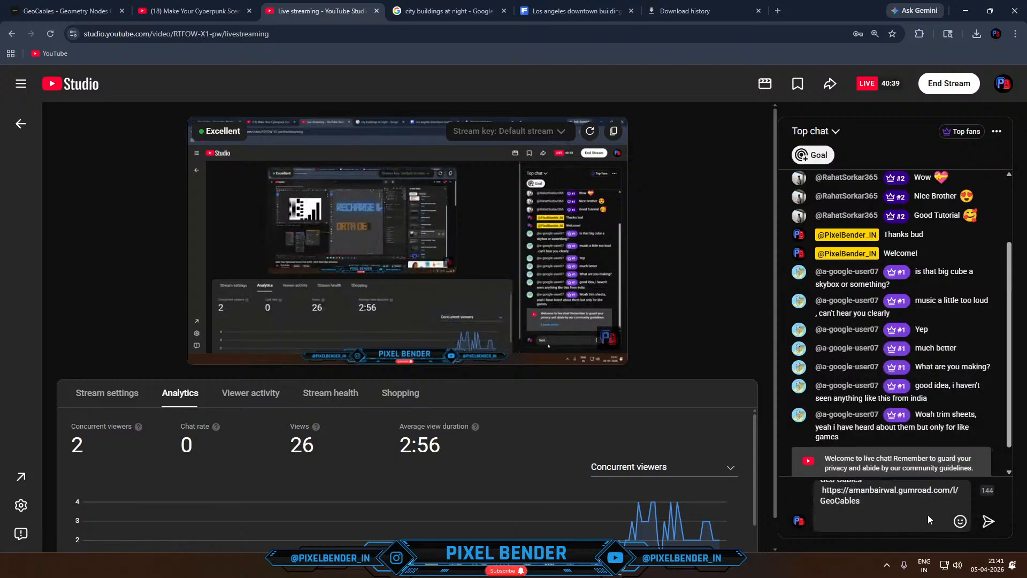
{"action": "key", "text": "Return"}
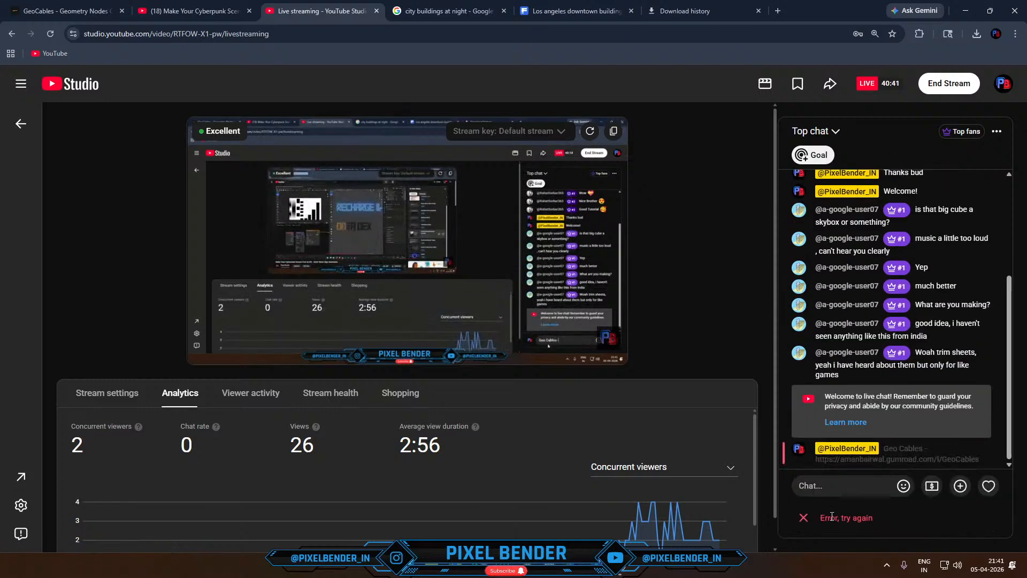
{"action": "left_click", "coordinate": [802, 523]}
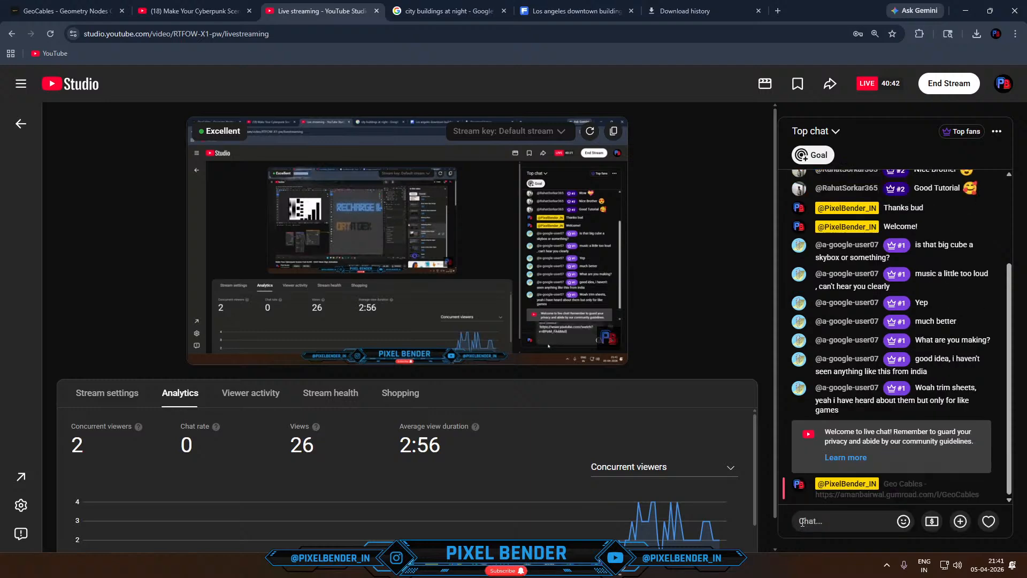
{"action": "right_click", "coordinate": [905, 485]}
{"action": "left_click", "coordinate": [767, 503]}
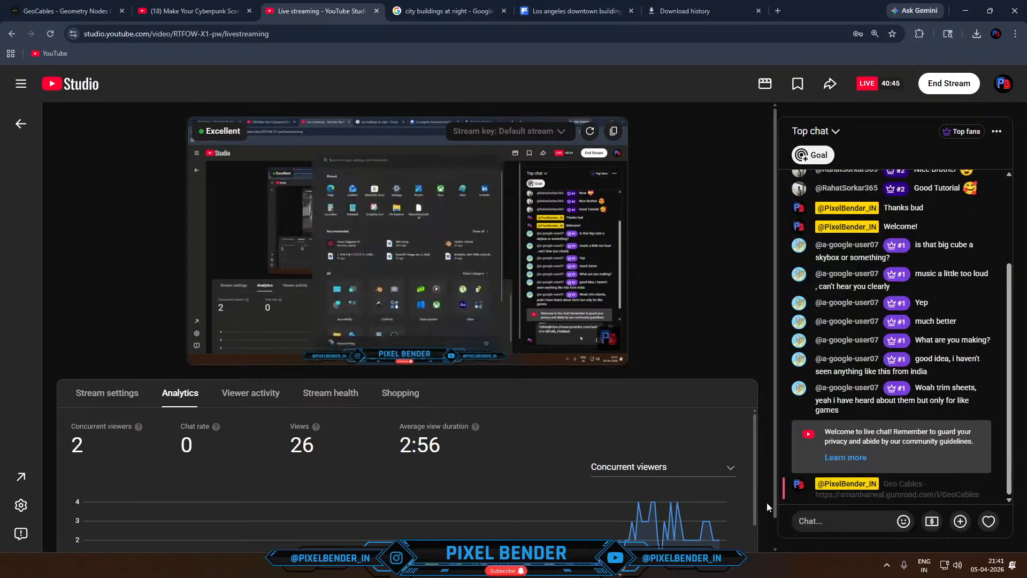
- Switch to OBS, select the upcoming "Building a Cinematic Cyberpunk Skyline" stream for the YouTube Live Control Panel, and show its chat
{"action": "left_click", "coordinate": [619, 563]}
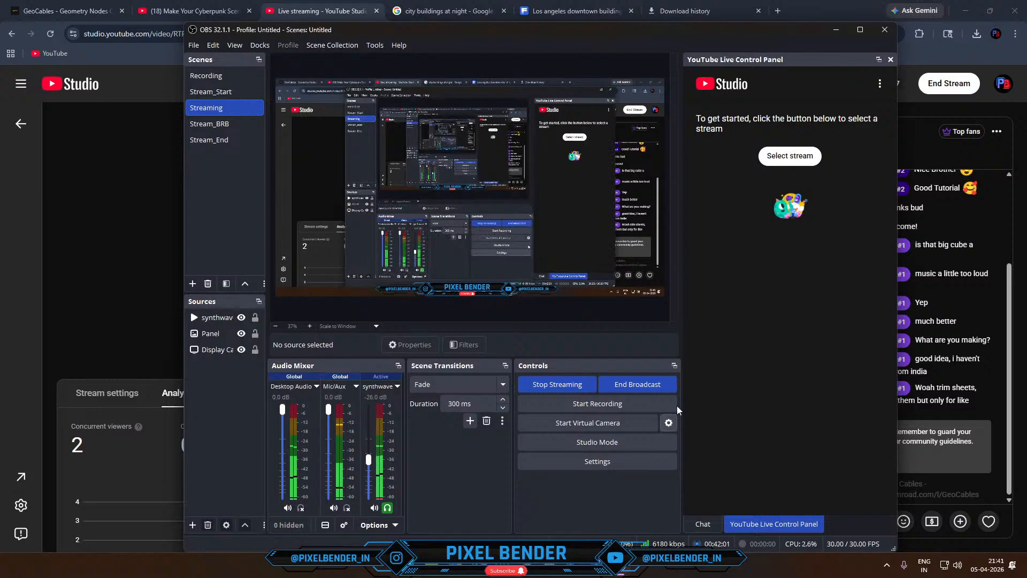
{"action": "left_click", "coordinate": [795, 154]}
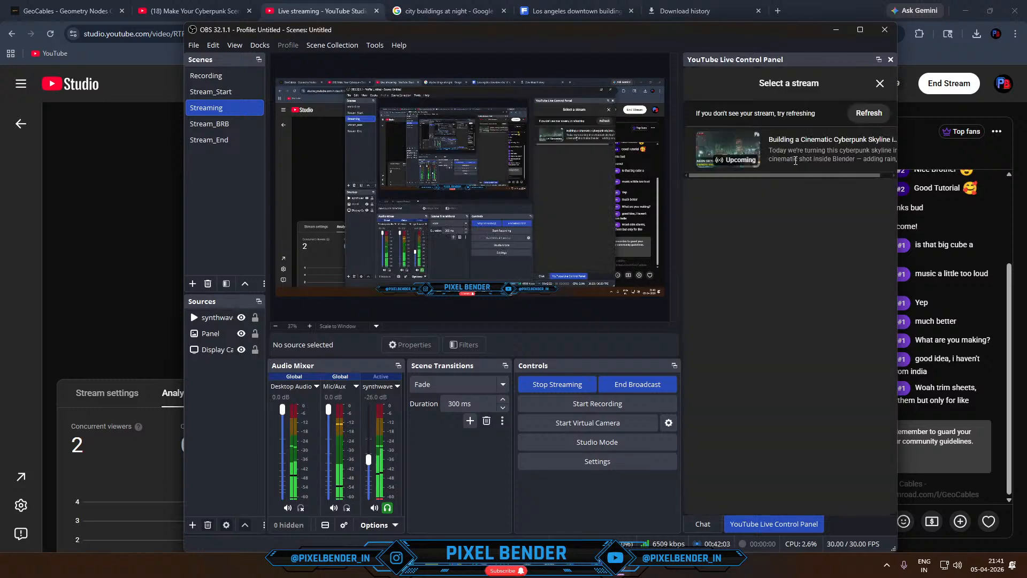
{"action": "left_click", "coordinate": [782, 150]}
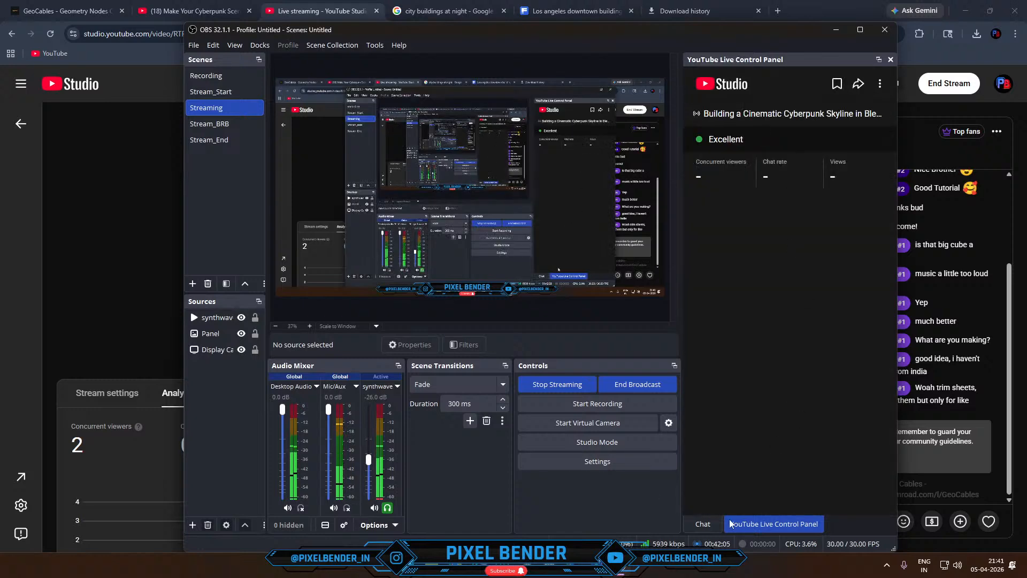
{"action": "left_click", "coordinate": [700, 524]}
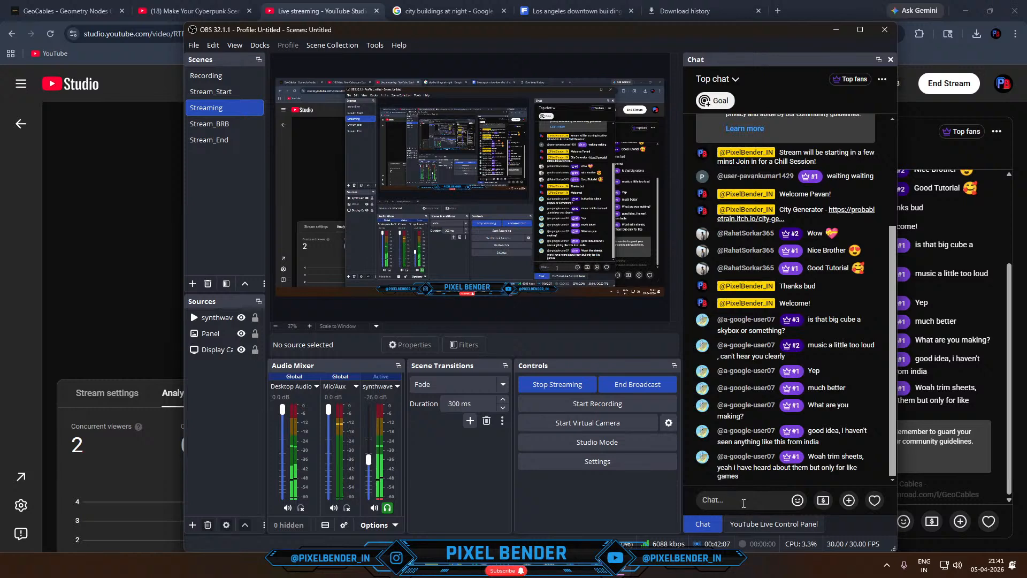
- Send a live chat message reading "Geo Cables -" followed by the GeoCables Gumroad link from the clipboard history
{"action": "left_click", "coordinate": [744, 504]}
{"action": "type", "text": "Geo Cables-"}
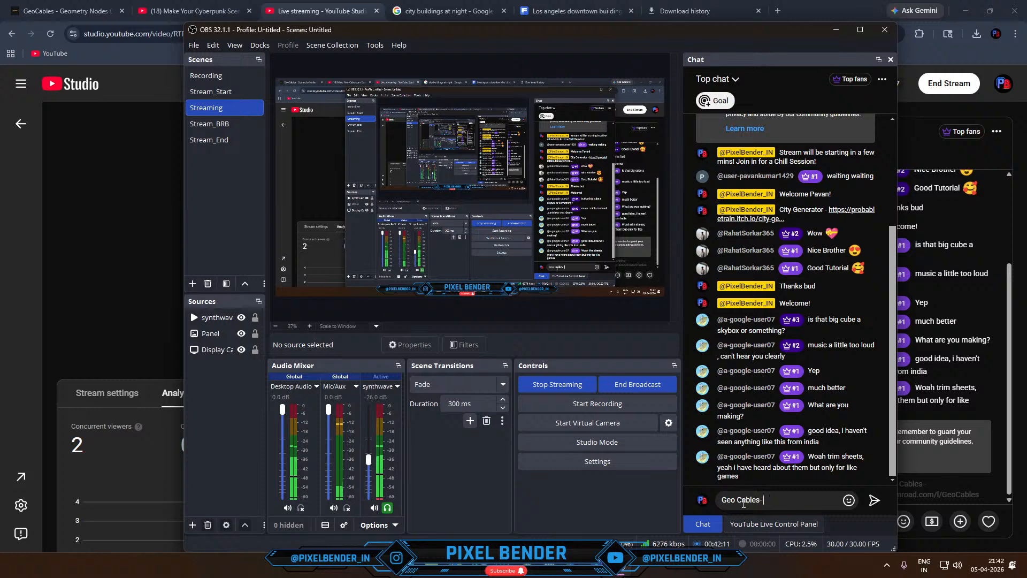
{"action": "key", "text": "super"}
{"action": "key", "text": "super"}
{"action": "key", "text": "super"}
{"action": "key", "text": "super"}
{"action": "key", "text": "super"}
{"action": "key", "text": "super"}
{"action": "key", "text": "super+v"}
{"action": "left_click", "coordinate": [840, 416]}
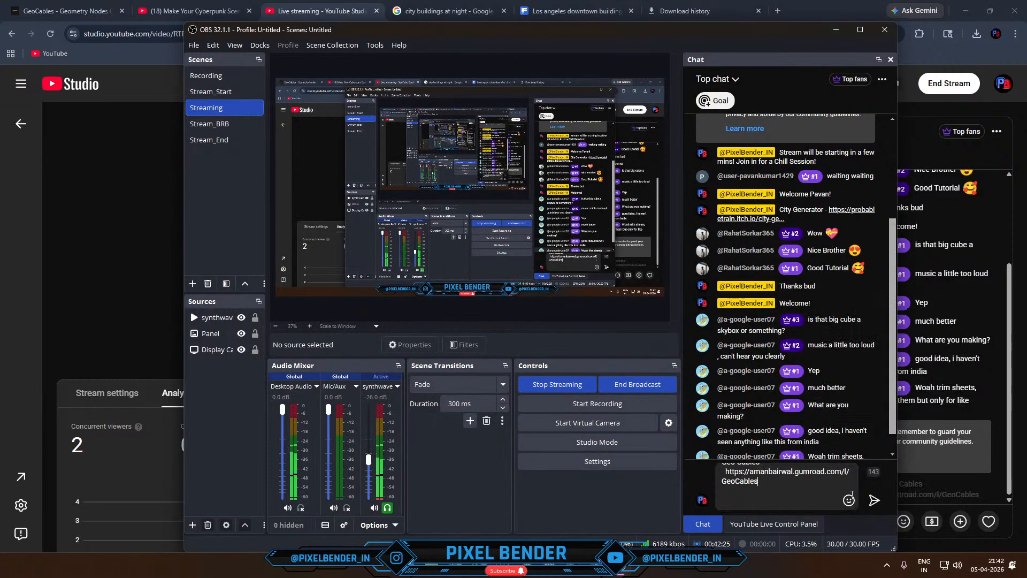
{"action": "left_click", "coordinate": [874, 500]}
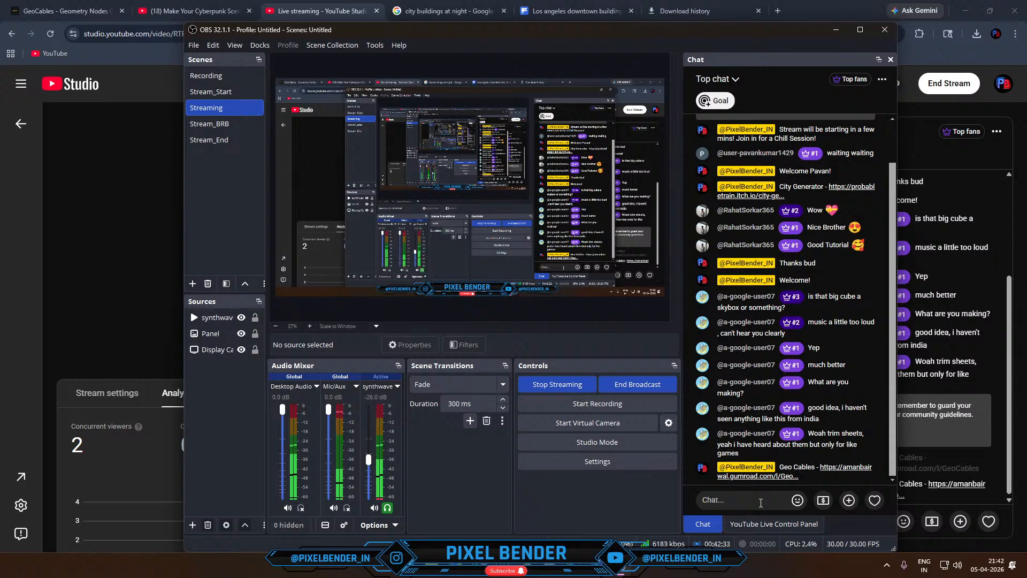
- Compose a chat message reading "Neon SIgns ANimation -" followed by the neon sign video's YouTube link from the clipboard history
{"action": "type", "text": "Neon Signs ANimation -"}
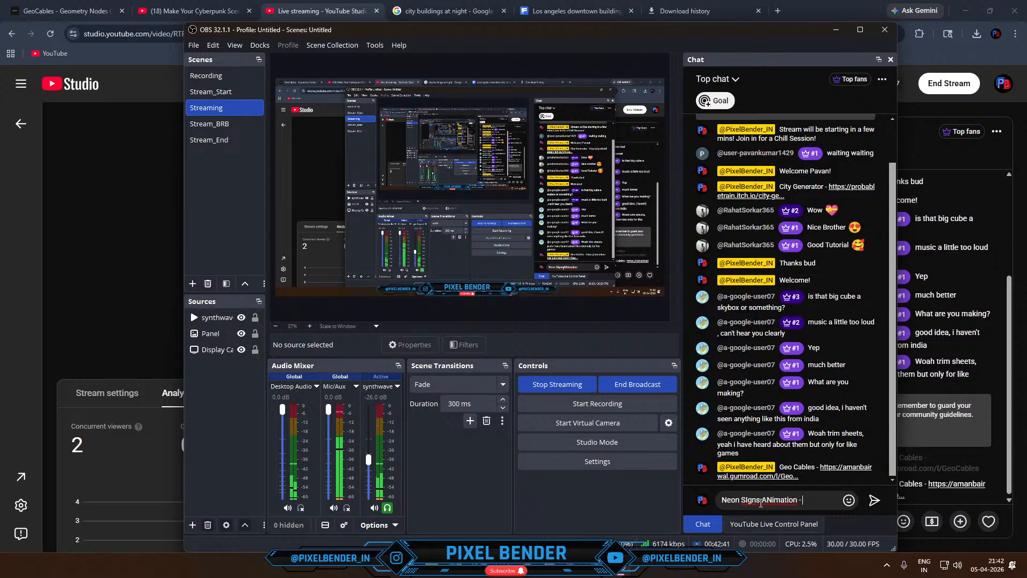
{"action": "key", "text": "super+v"}
{"action": "left_click", "coordinate": [873, 387]}
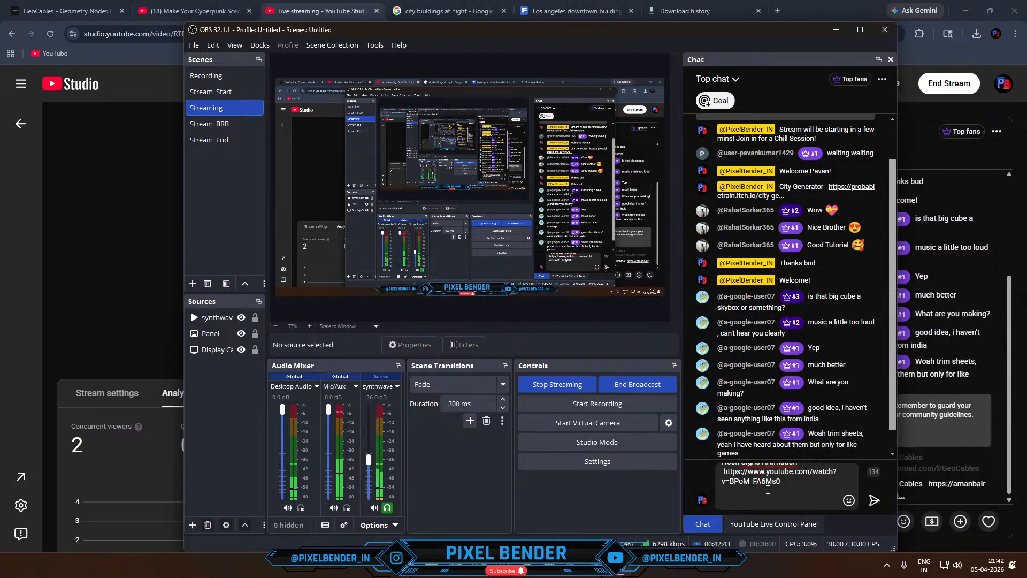
- Correct "SIgns" to "Signs", paste the video link over the word "ANimation", and send the chat message
{"action": "scroll", "coordinate": [760, 487], "scroll_direction": "up", "scroll_amount": 1}
{"action": "right_click", "coordinate": [750, 469]}
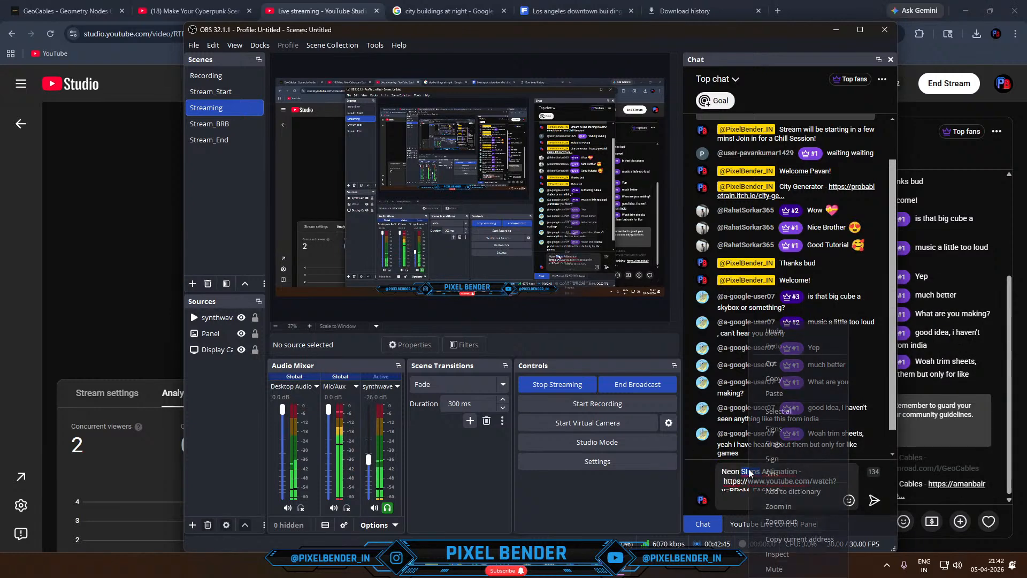
{"action": "left_click", "coordinate": [774, 433]}
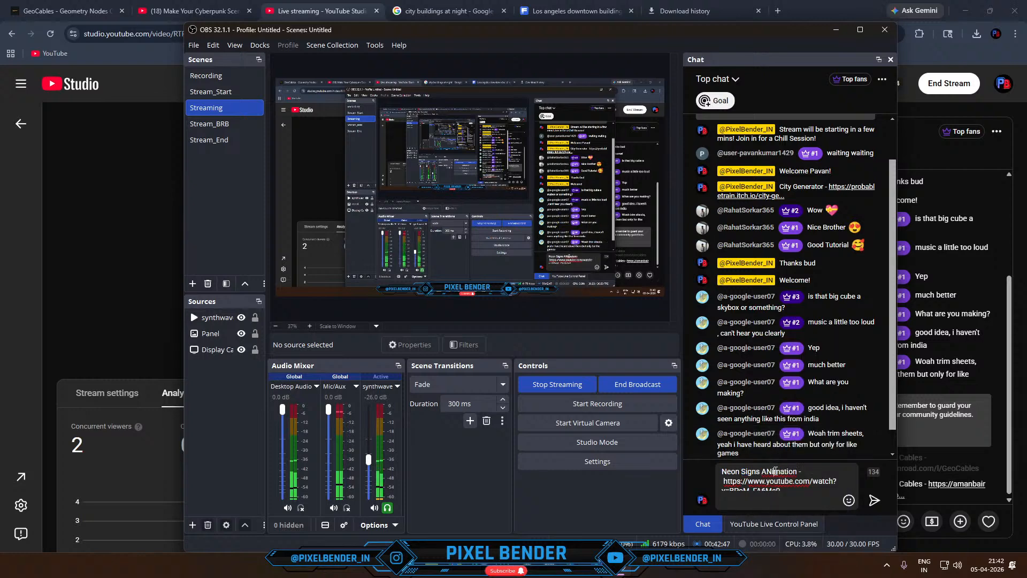
{"action": "right_click", "coordinate": [777, 470]}
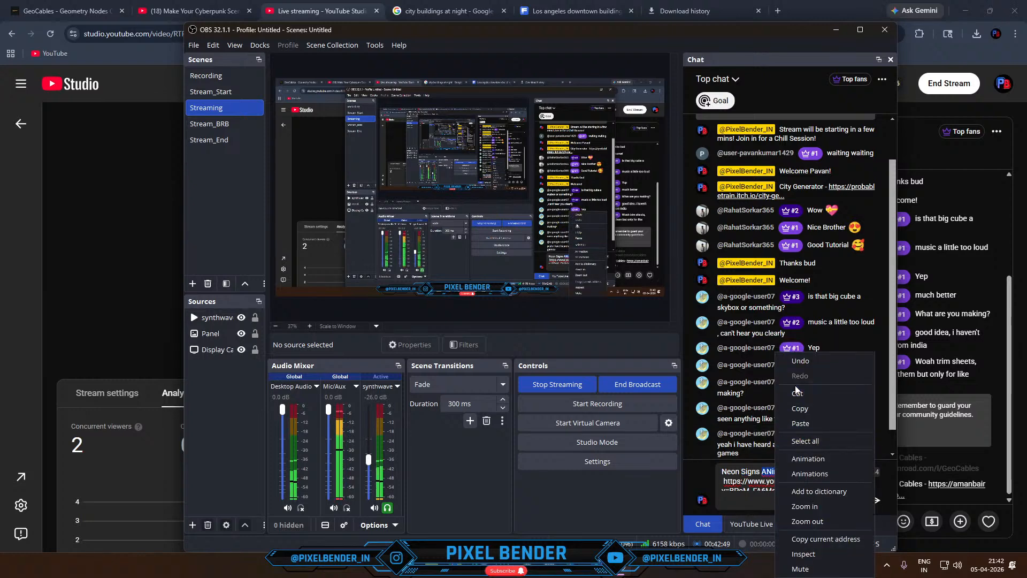
{"action": "left_click", "coordinate": [800, 423]}
{"action": "scroll", "coordinate": [819, 481], "scroll_direction": "down", "scroll_amount": 1}
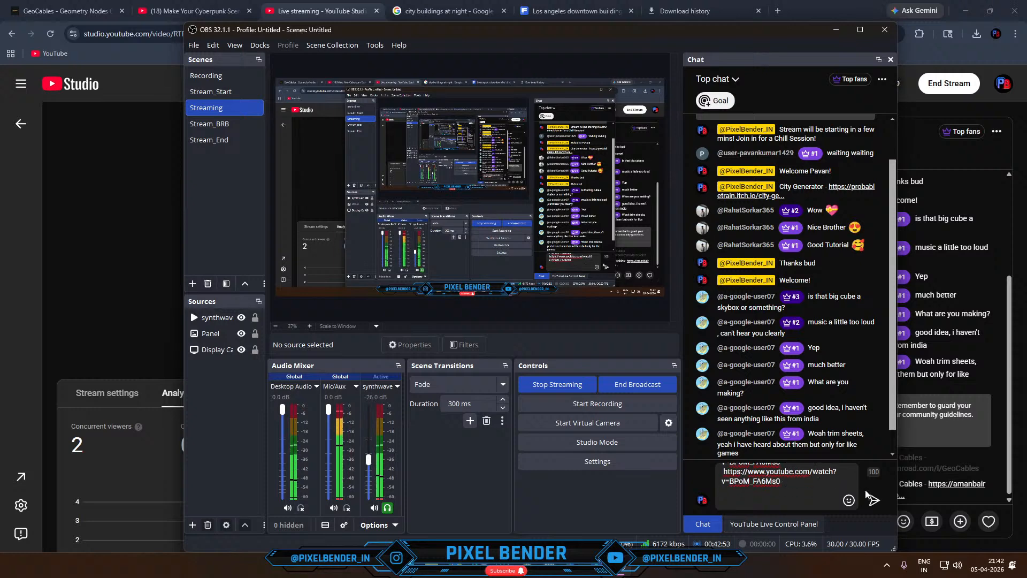
{"action": "left_click", "coordinate": [875, 500]}
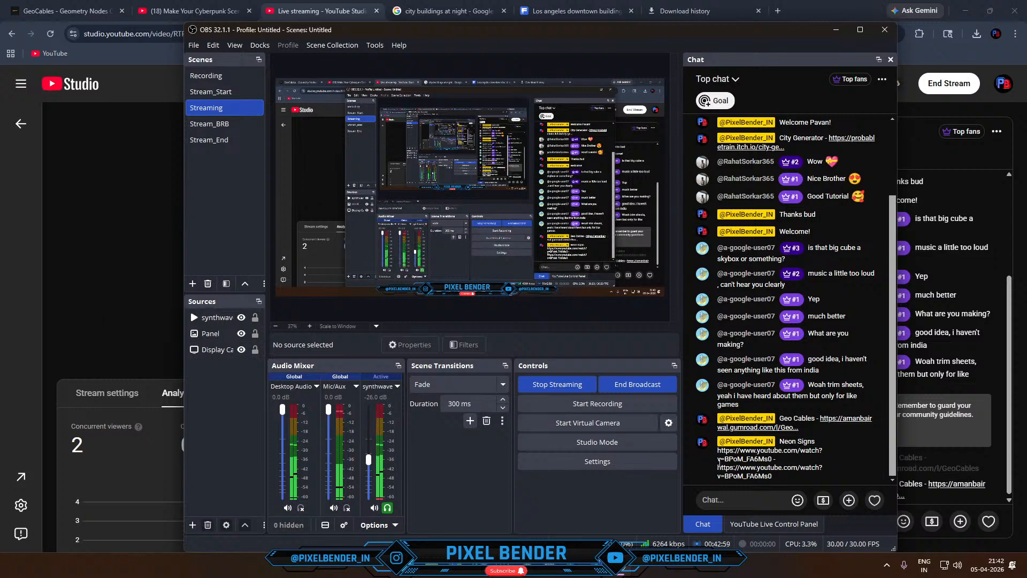
- Switch to the Skyline_1 scene in Blender and display the camera view of the city in solid shading
{"action": "left_click", "coordinate": [1, 362]}
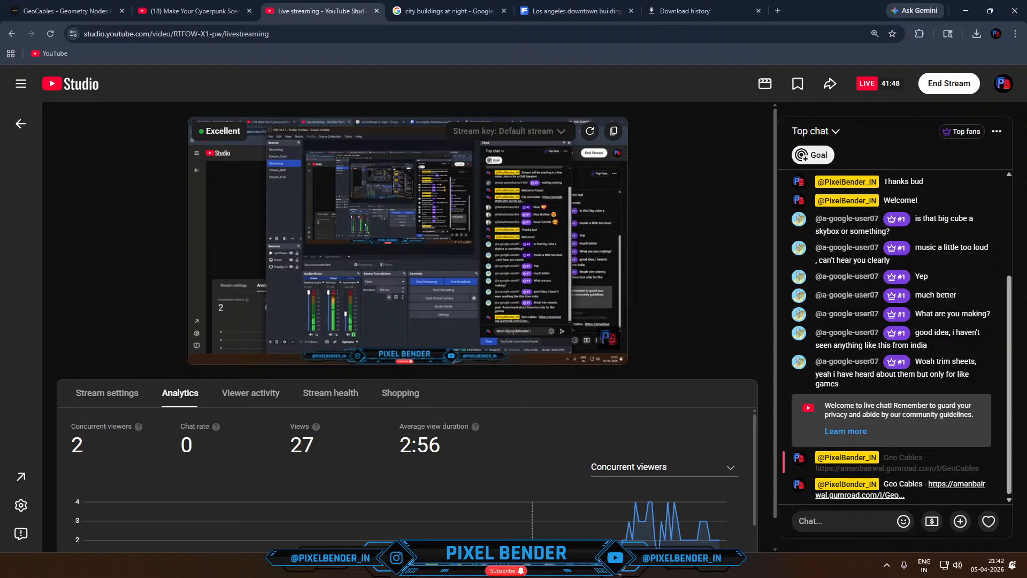
{"action": "left_click", "coordinate": [525, 565]}
{"action": "left_click", "coordinate": [547, 494]}
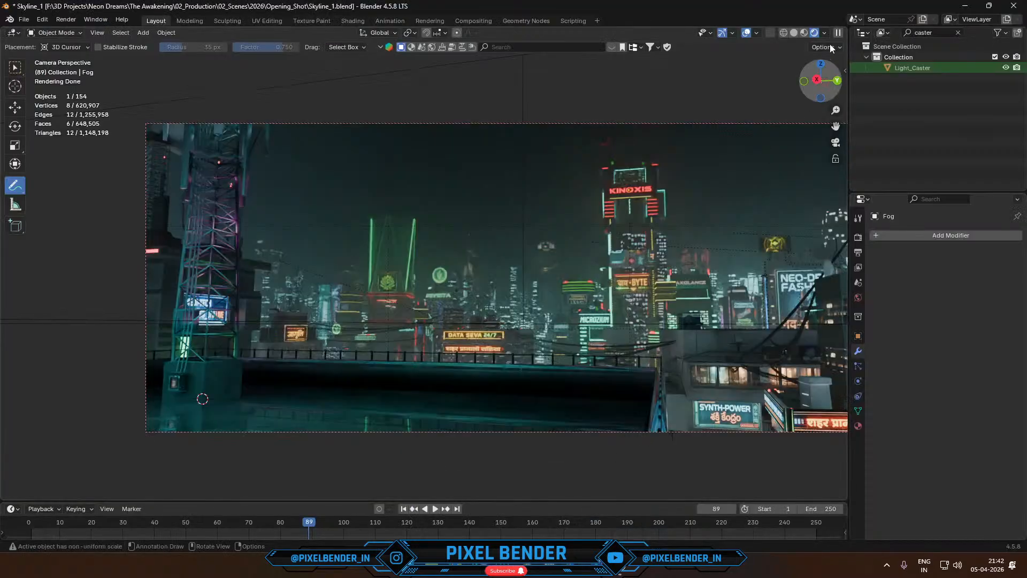
{"action": "left_click", "coordinate": [795, 33]}
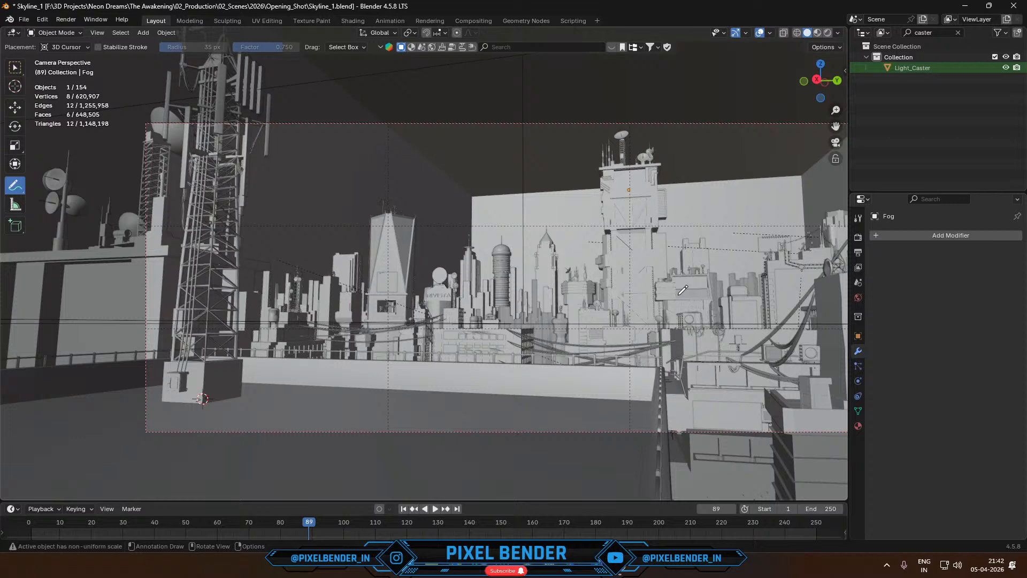
{"action": "middle_click_drag", "start_coordinate": [683, 290], "coordinate": [608, 289], "text": "shift"}
{"action": "scroll", "coordinate": [553, 290], "scroll_direction": "up", "scroll_amount": 1}
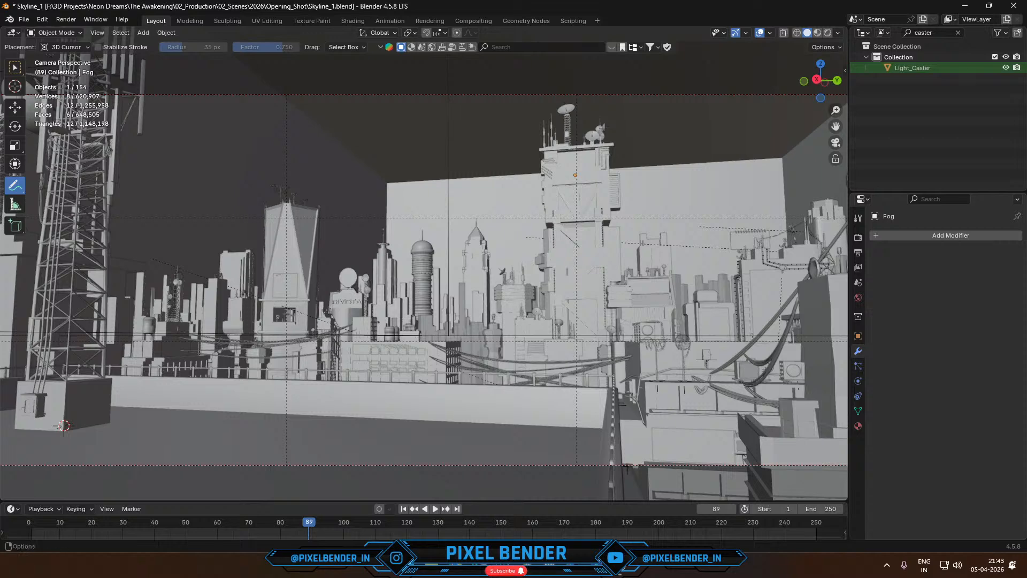
- With the Select Box tool, select the low sign plane on the near right rooftop, isolate it in local view, and use material preview shading
{"action": "mouse_move", "coordinate": [578, 577]}
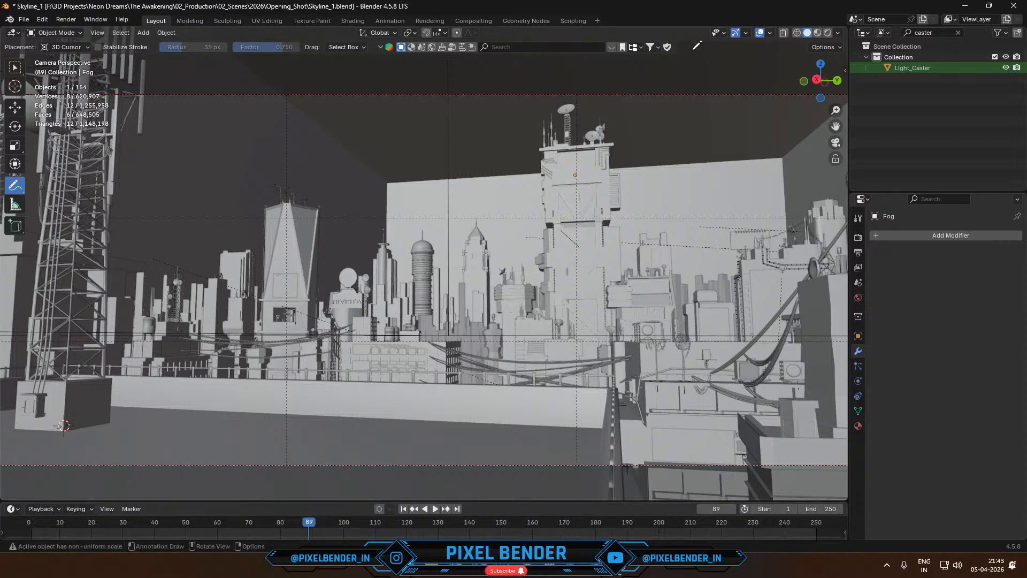
{"action": "left_click", "coordinate": [14, 67]}
{"action": "middle_click_drag", "start_coordinate": [284, 297], "coordinate": [418, 256], "text": "shift"}
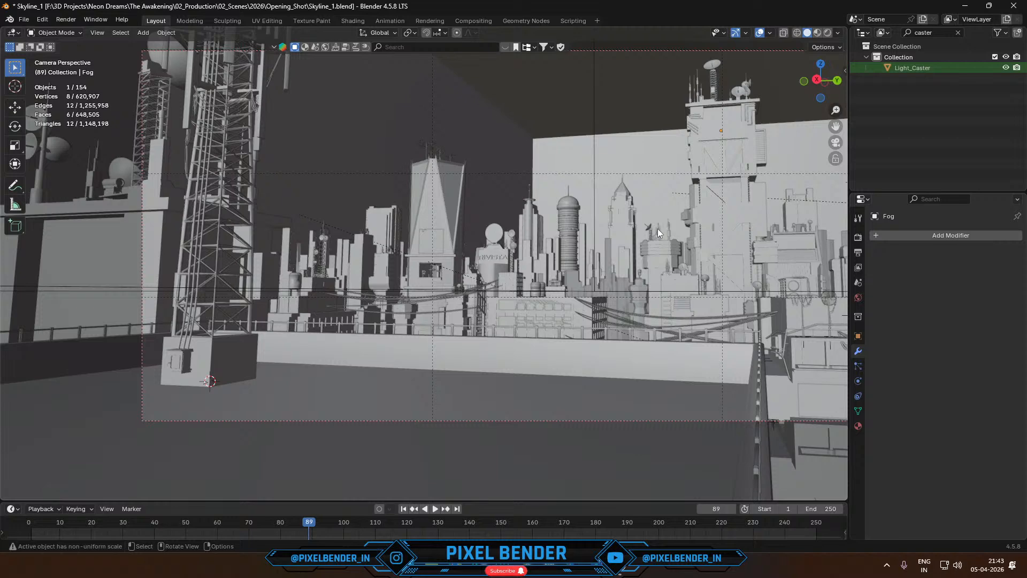
{"action": "middle_click_drag", "start_coordinate": [592, 223], "coordinate": [332, 214], "text": "shift"}
{"action": "scroll", "coordinate": [626, 364], "scroll_direction": "up", "scroll_amount": 1}
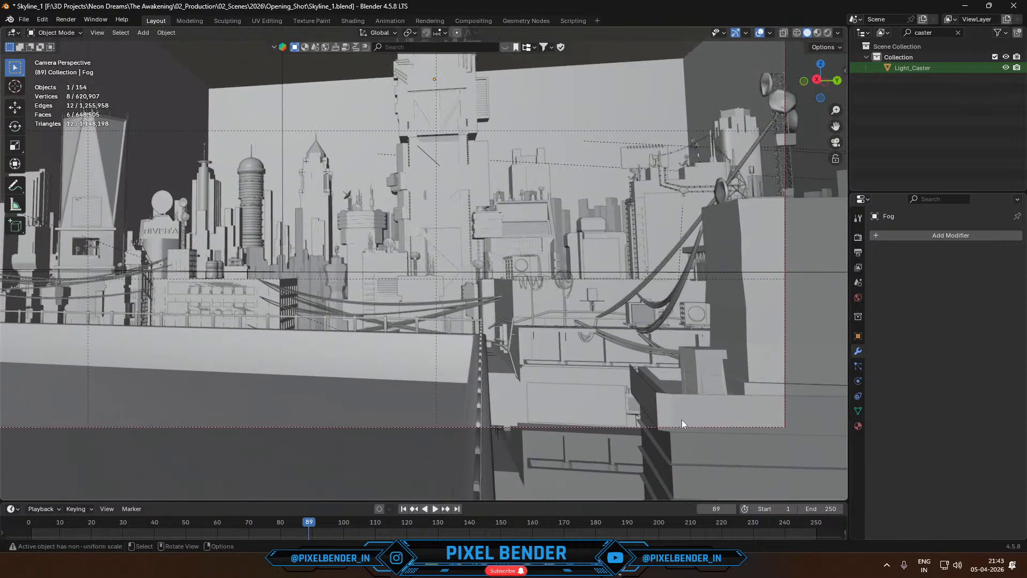
{"action": "left_click", "coordinate": [682, 420]}
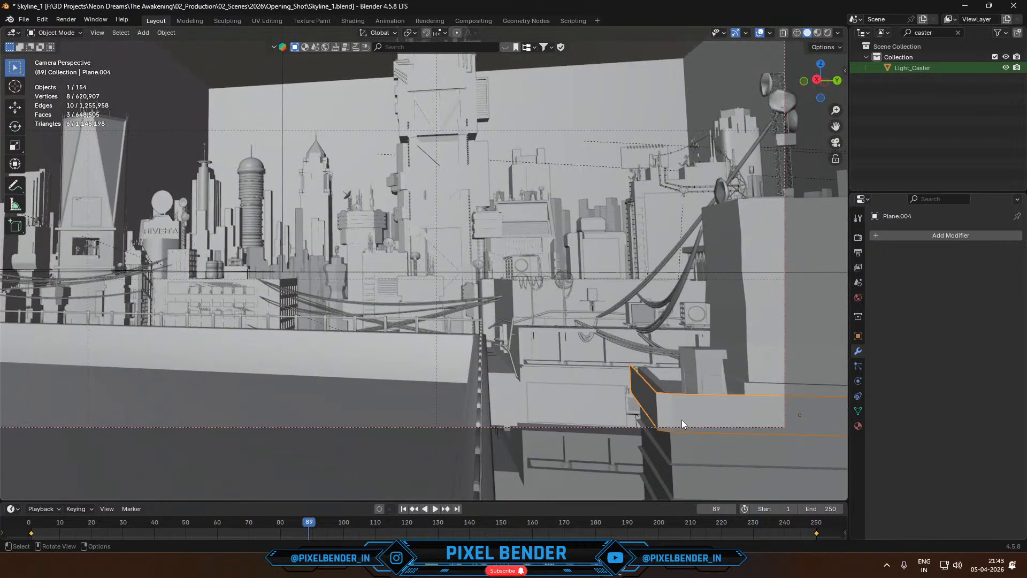
{"action": "key", "text": "KP_Divide"}
{"action": "left_click", "coordinate": [819, 33]}
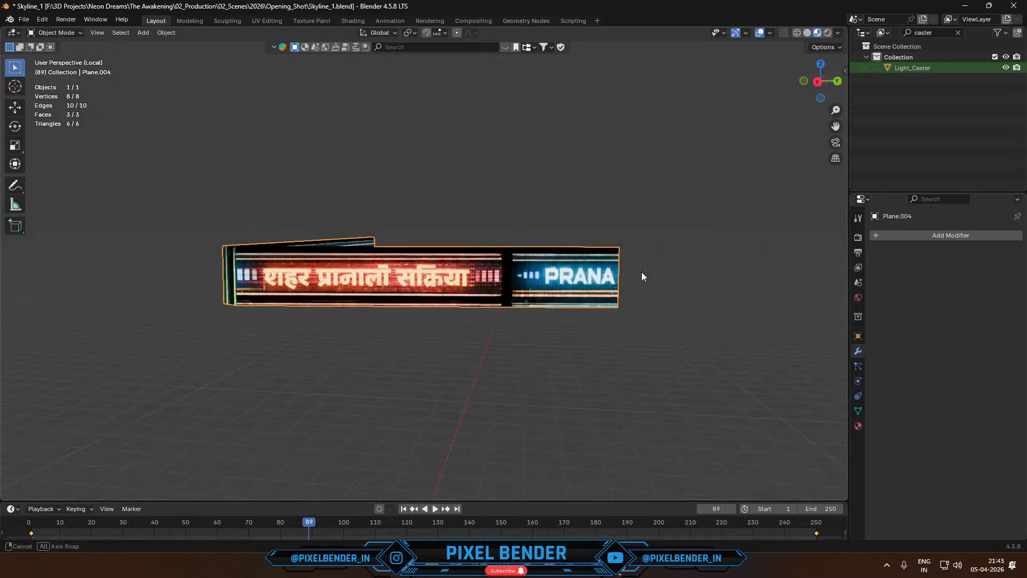
- Play the isolated sign's scrolling text animation, inspect it from an angle and through the camera, and stop playback
{"action": "key", "text": "space"}
{"action": "middle_click_drag", "start_coordinate": [565, 281], "coordinate": [605, 275]}
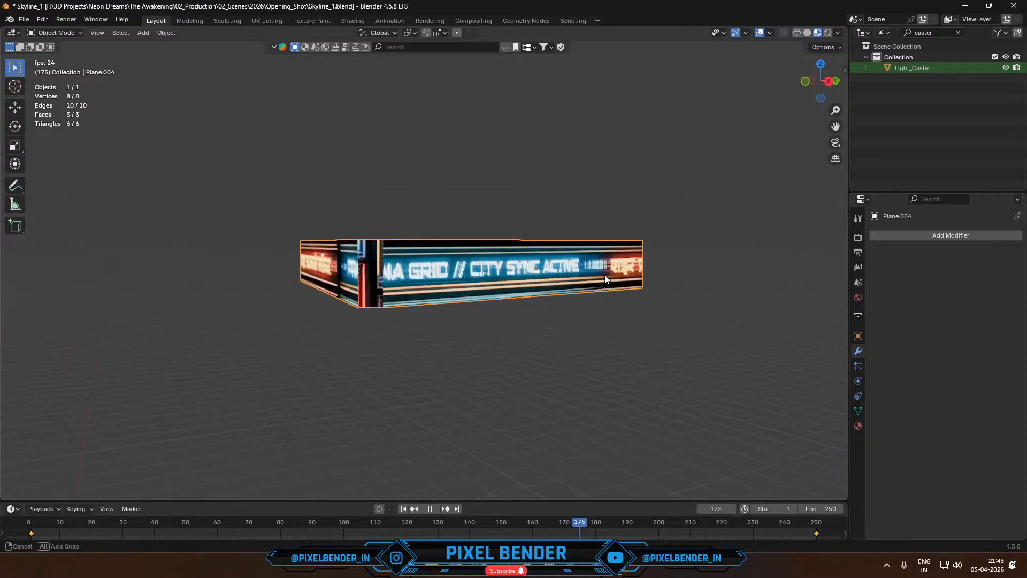
{"action": "key", "text": "KP_0"}
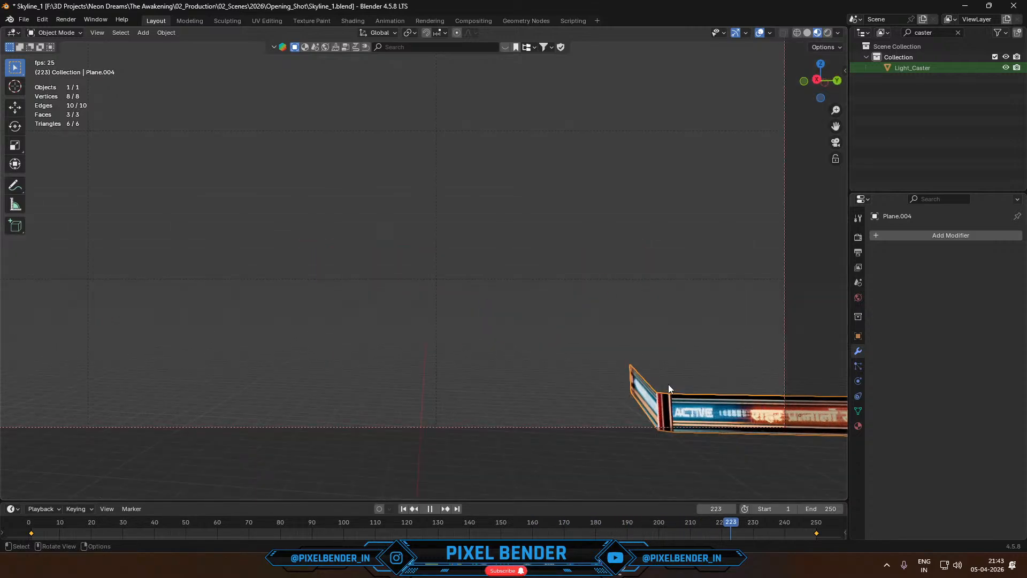
{"action": "scroll", "coordinate": [669, 385], "scroll_direction": "down", "scroll_amount": 1}
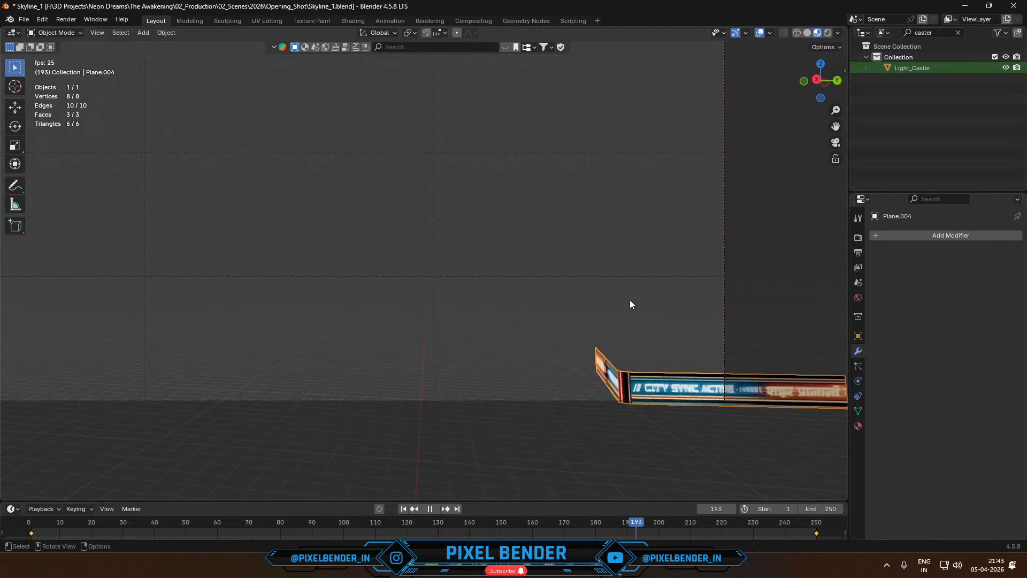
{"action": "key", "text": "space"}
- Check the streaming dashboard in YouTube Studio and the chat in OBS, and switch the live scene to Stream_BRB
{"action": "left_click", "coordinate": [603, 576]}
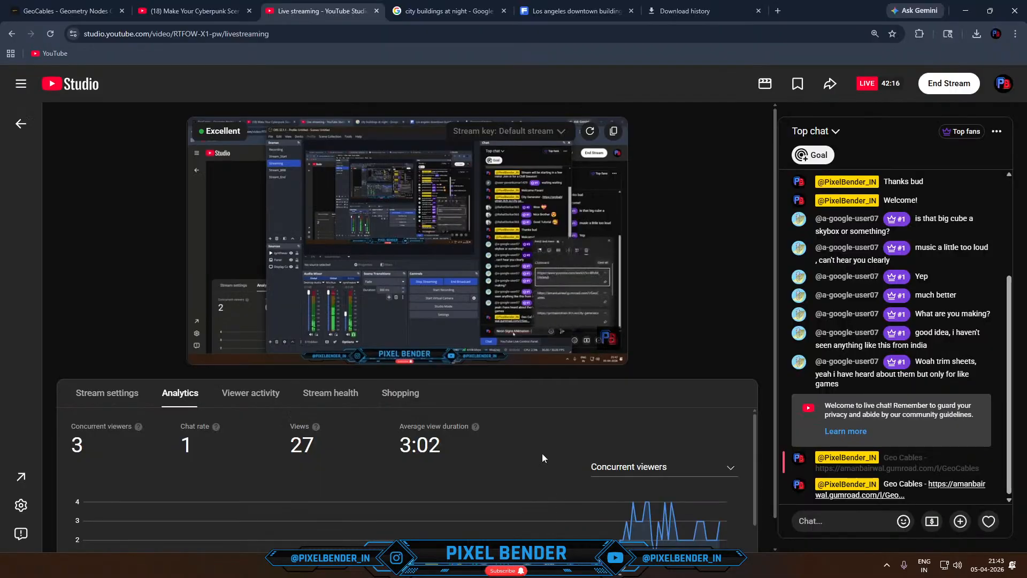
{"action": "scroll", "coordinate": [648, 376], "scroll_direction": "down", "scroll_amount": 1}
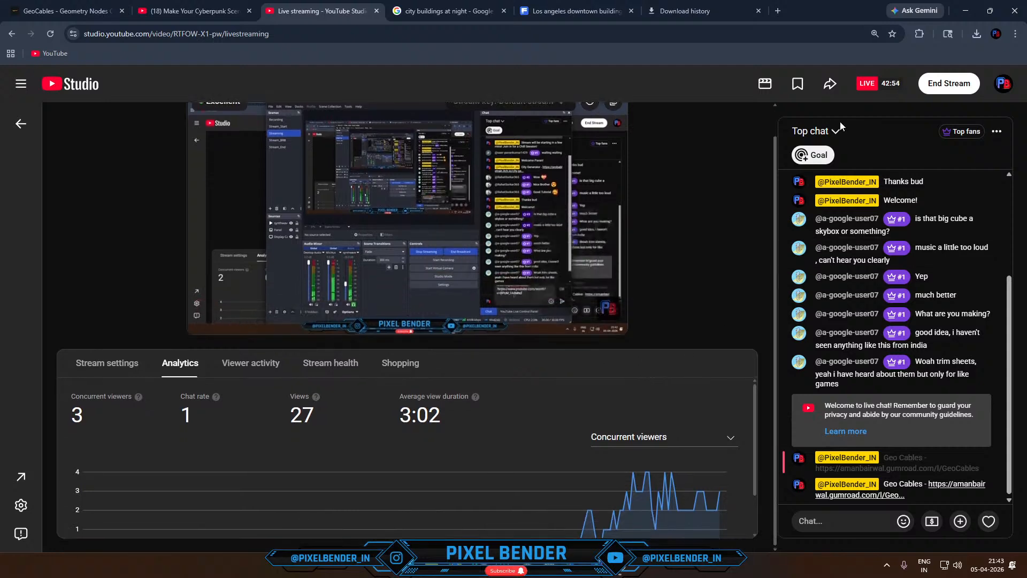
{"action": "left_click", "coordinate": [620, 568]}
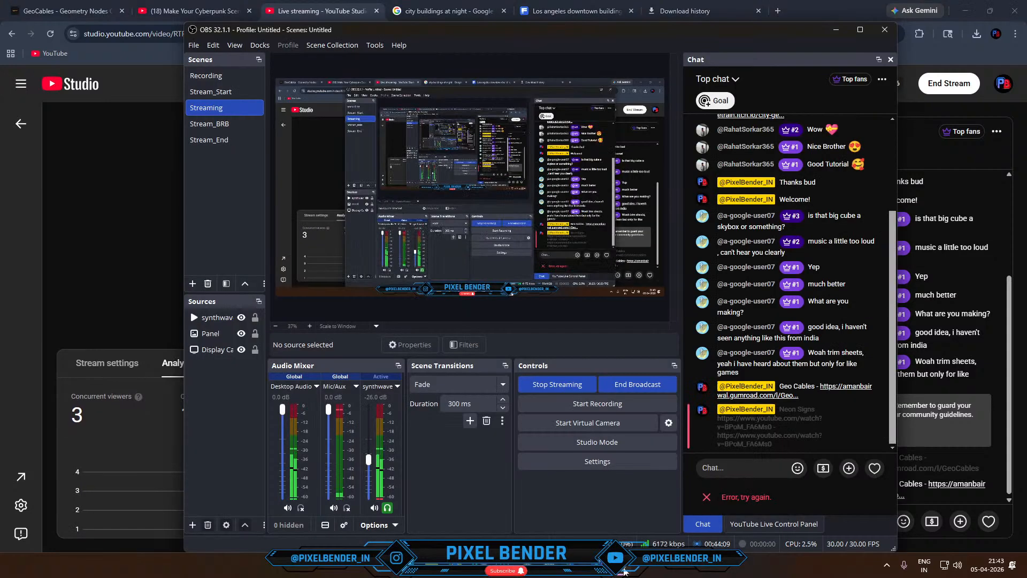
{"action": "left_click", "coordinate": [213, 125]}
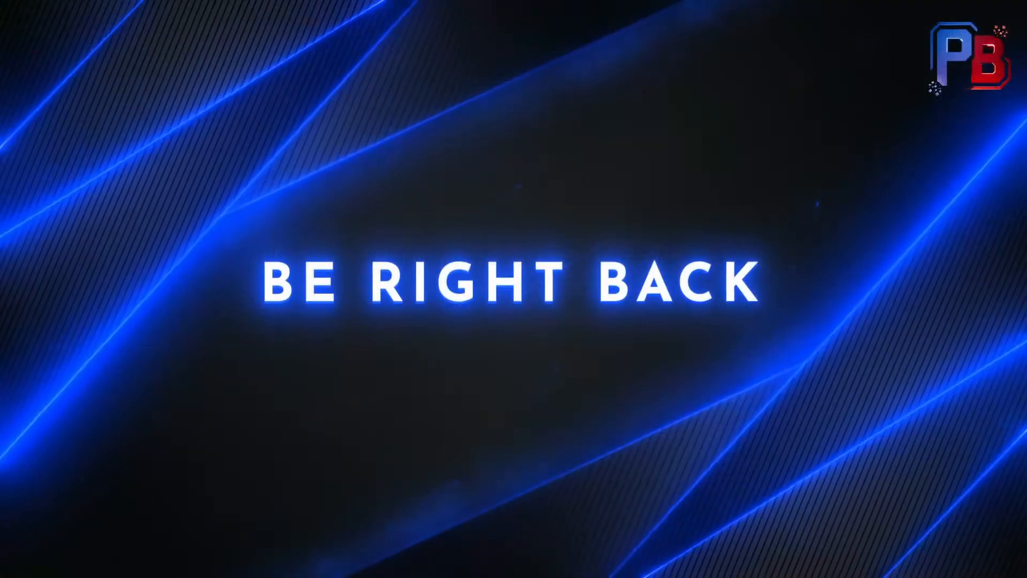
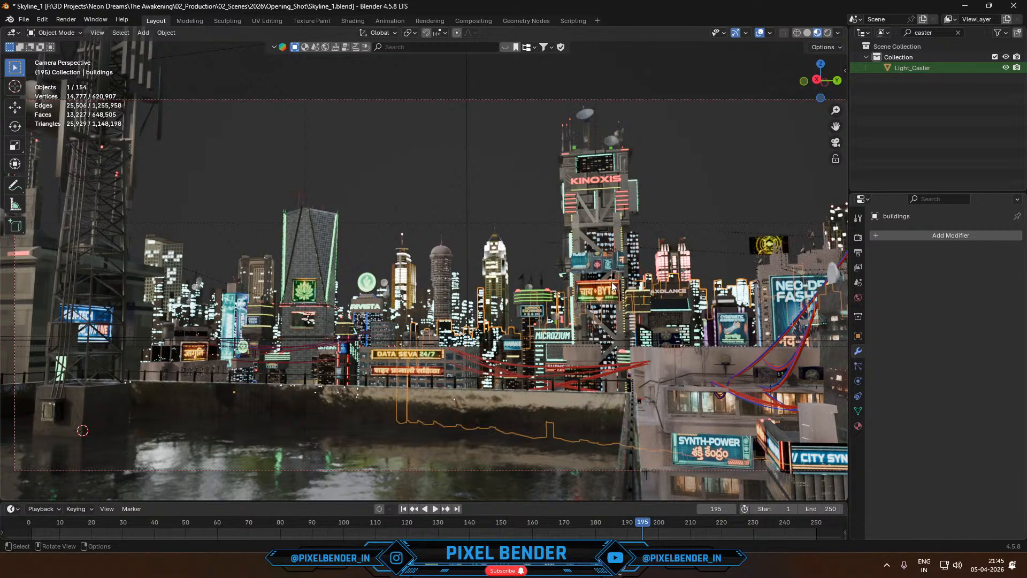
{"action": "left_click", "coordinate": [613, 287]}
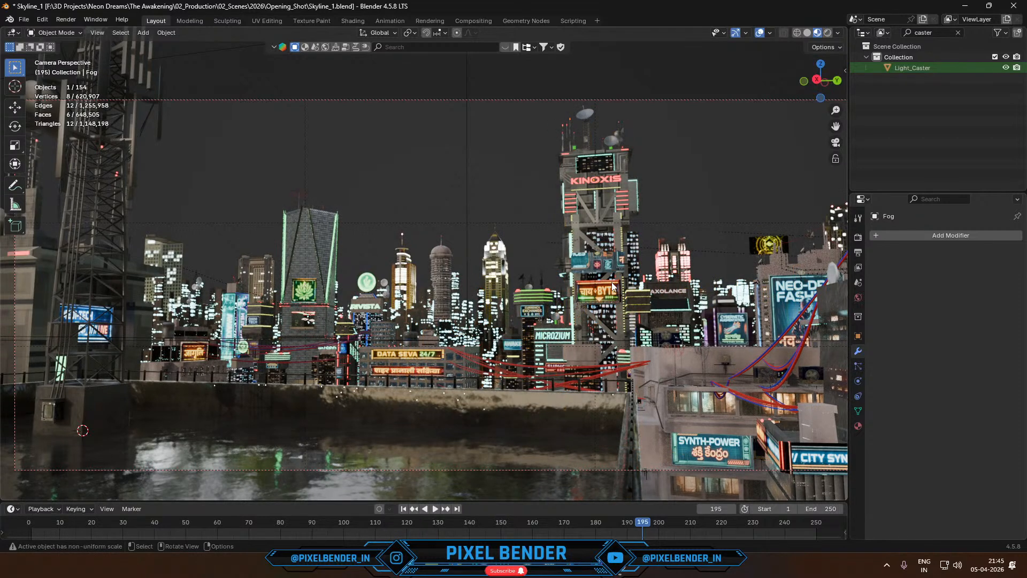
- Select the जागृति sign plane near the left end of the skyline and isolate it in local view
{"action": "left_click", "coordinate": [197, 358]}
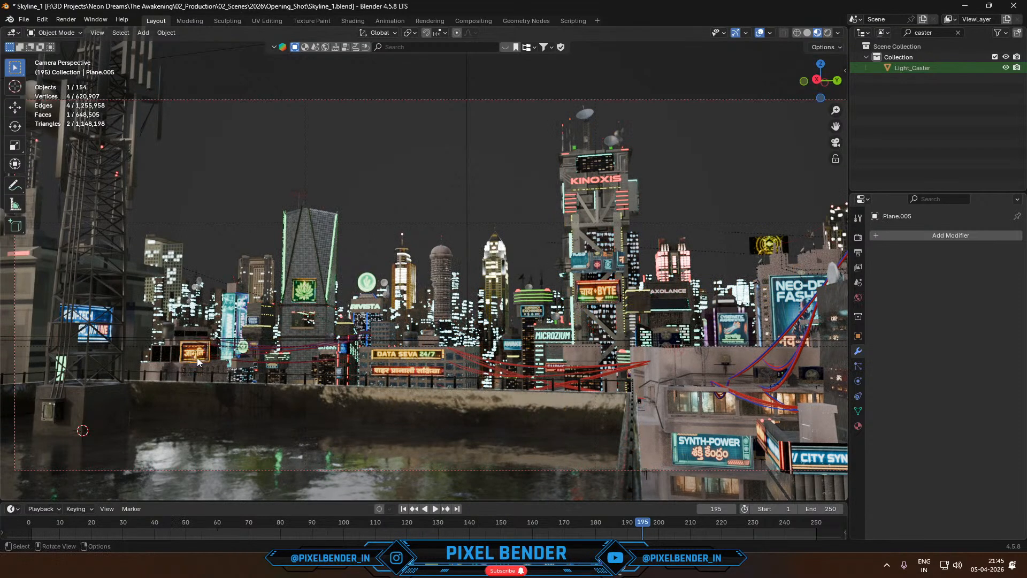
{"action": "key", "text": "KP_Divide"}
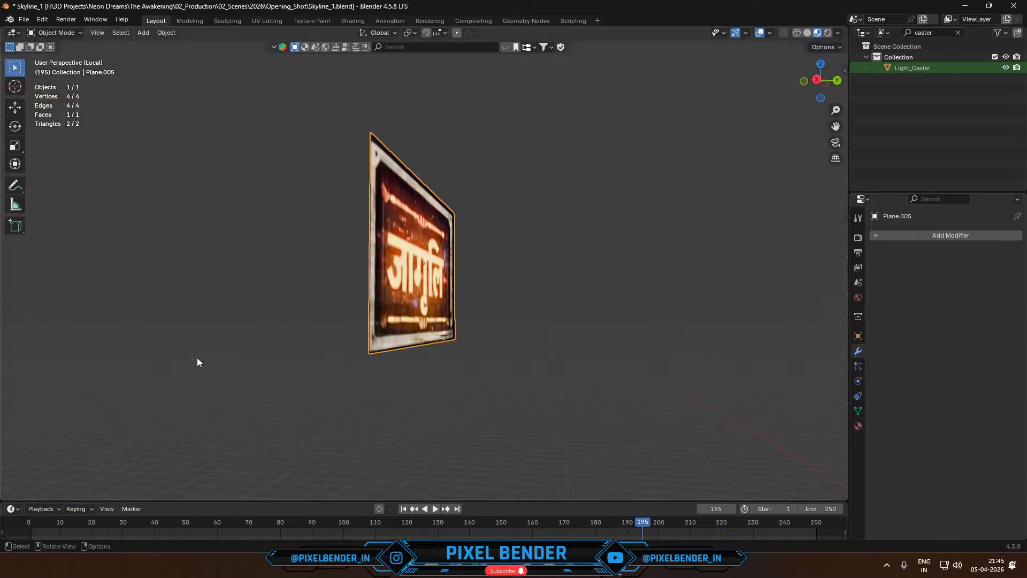
{"action": "middle_click_drag", "start_coordinate": [197, 357], "coordinate": [454, 356]}
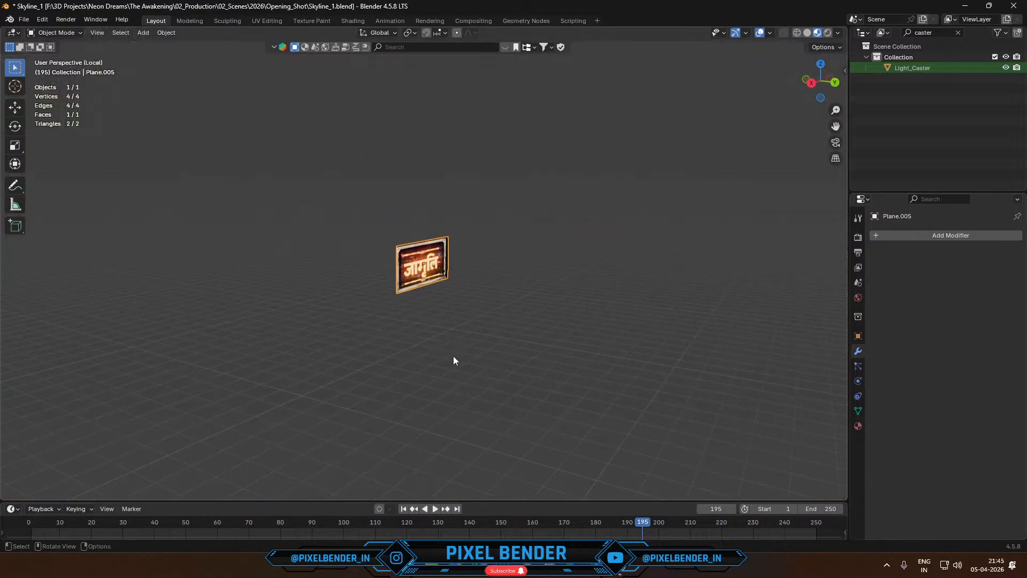
- Switch to the Shading workspace and isolate the जागृति sign in its viewport
{"action": "left_click", "coordinate": [352, 20]}
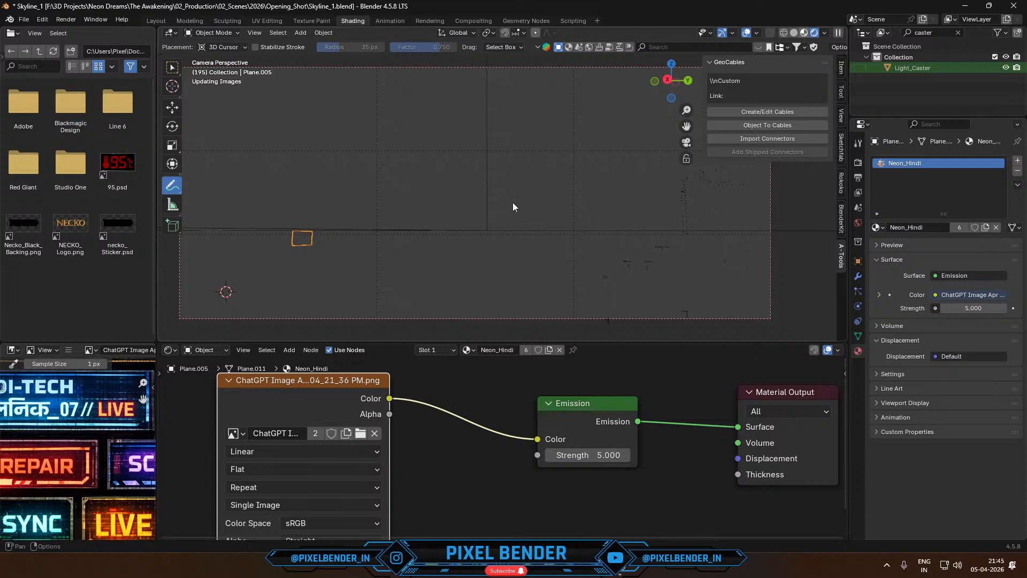
{"action": "key", "text": "KP_Divide"}
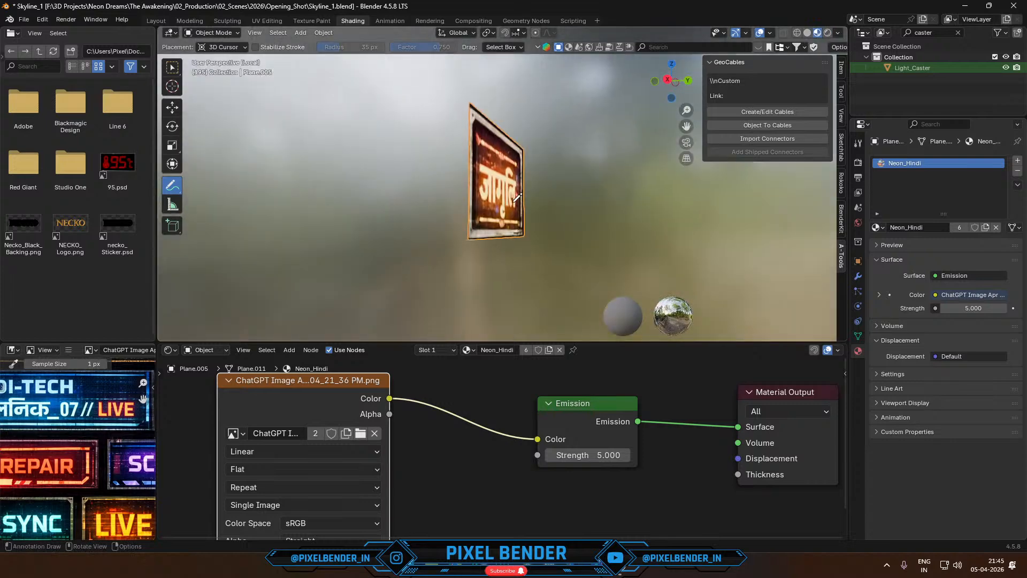
{"action": "middle_click_drag", "start_coordinate": [554, 235], "coordinate": [545, 259]}
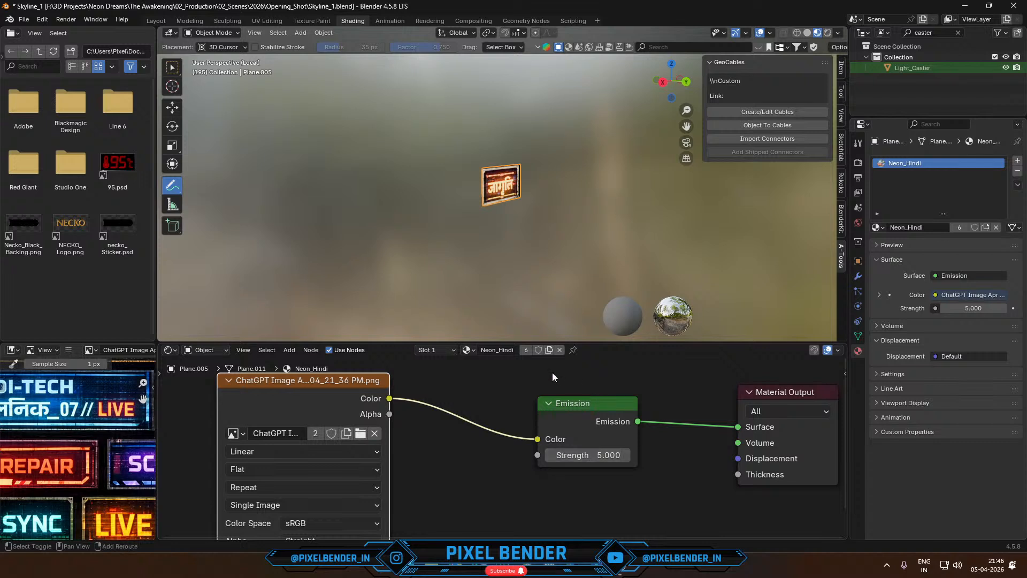
- Keyframe the Emission node's Strength at 5.000 on frames 1 and 250
{"action": "key", "text": "shift+Left"}
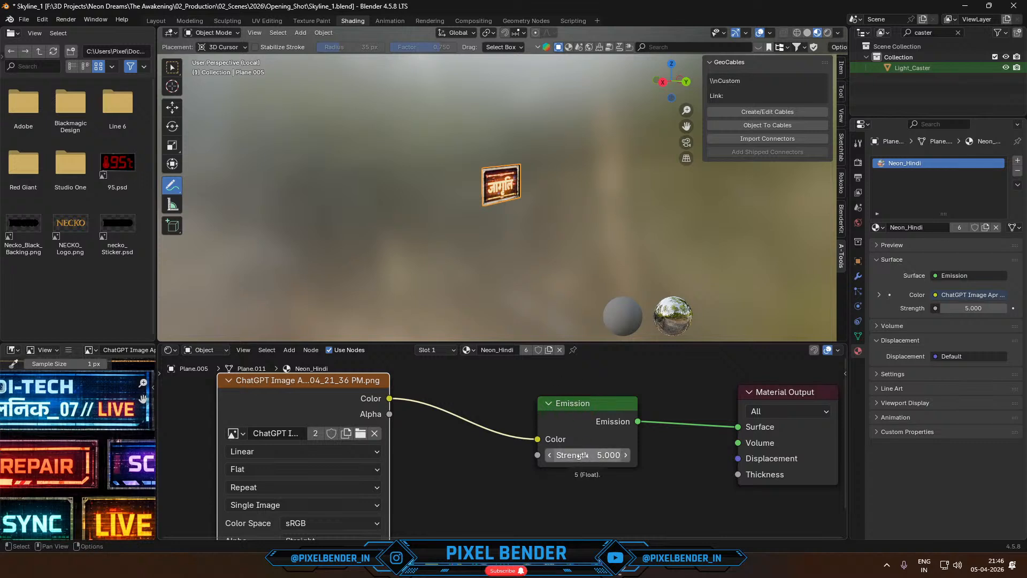
{"action": "key", "text": "i"}
{"action": "key", "text": "shift+Right"}
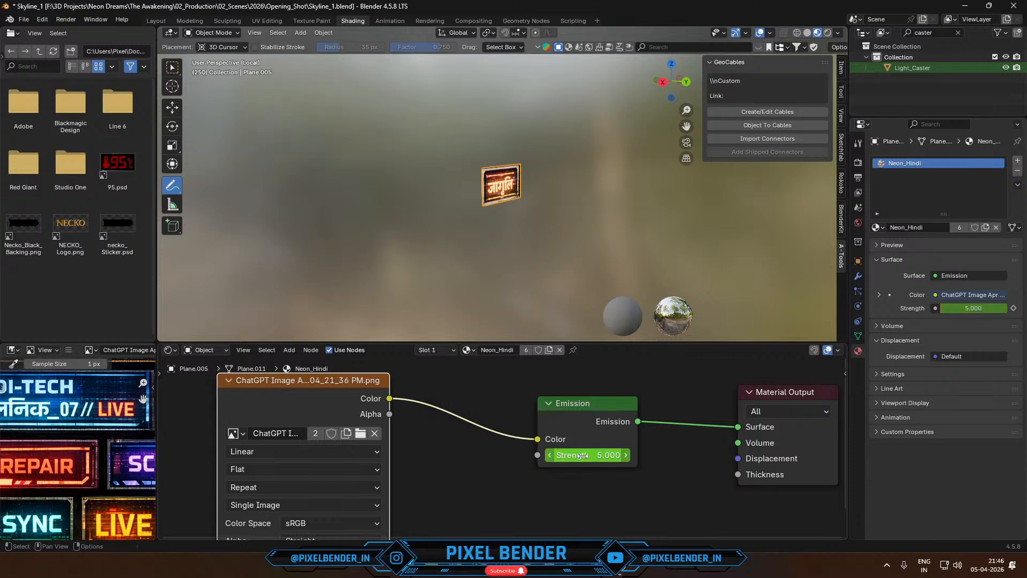
{"action": "key", "text": "i"}
- Change the shader node area to the Graph Editor, activate Select Box in the viewport, and disable Only Show Selected for the curves
{"action": "left_click", "coordinate": [172, 351]}
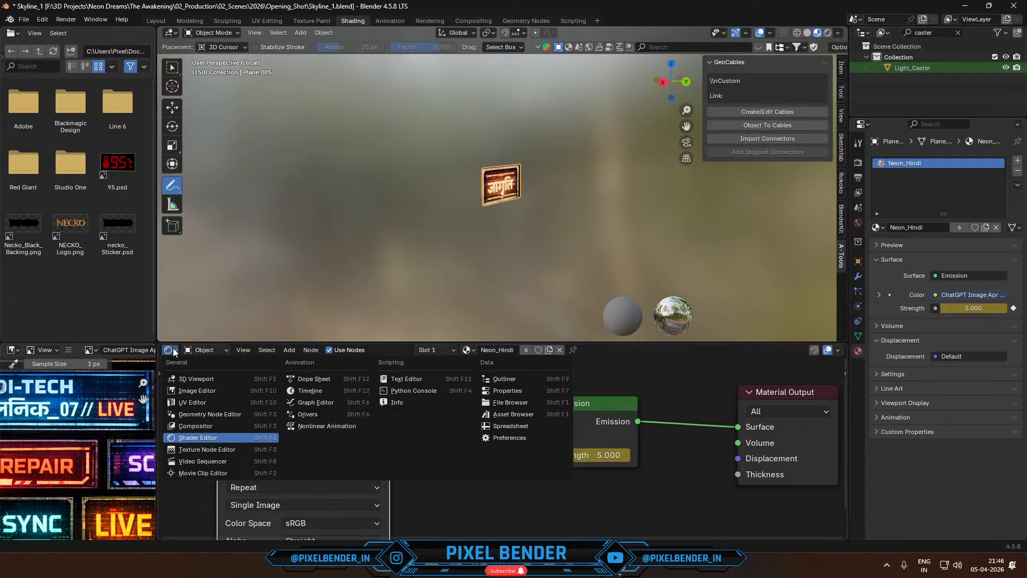
{"action": "left_click", "coordinate": [289, 409]}
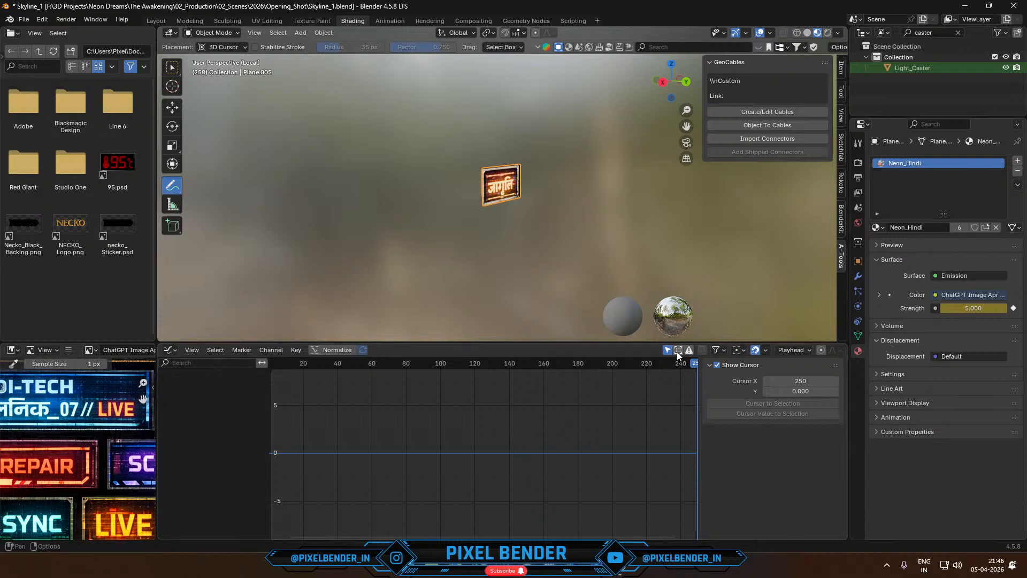
{"action": "left_click", "coordinate": [171, 66]}
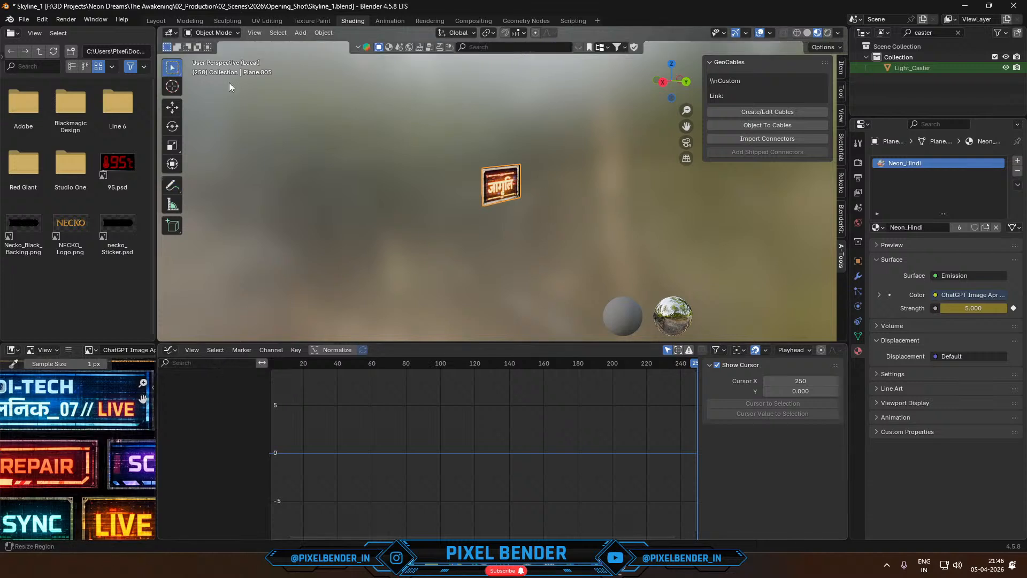
{"action": "left_click", "coordinate": [669, 349]}
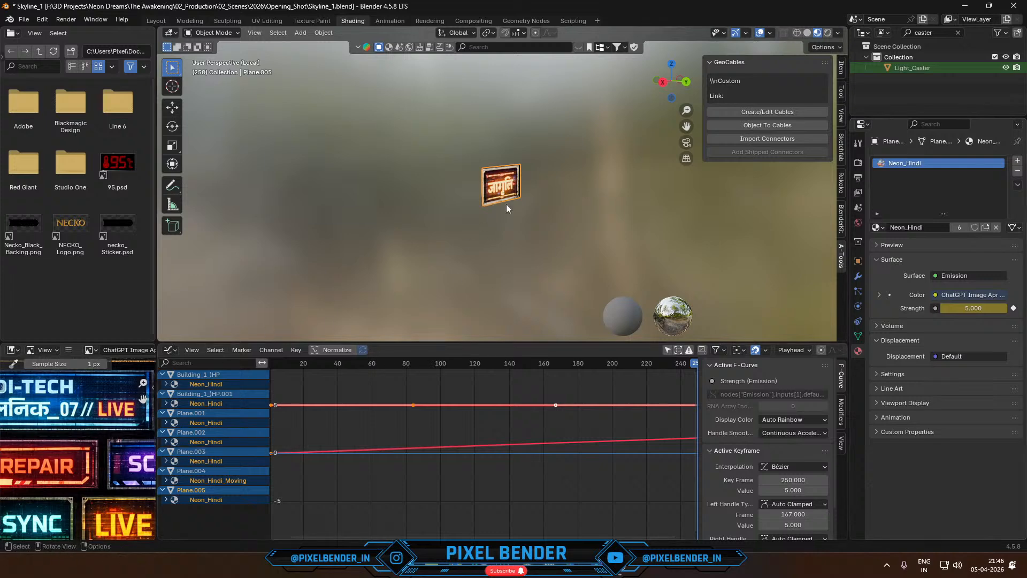
- Expand the Neon_Hindi material and Shader Nodetree channels to reach Plane.005's Emission Strength curve
{"action": "left_click", "coordinate": [165, 499]}
{"action": "scroll", "coordinate": [202, 499], "scroll_direction": "down", "scroll_amount": 2}
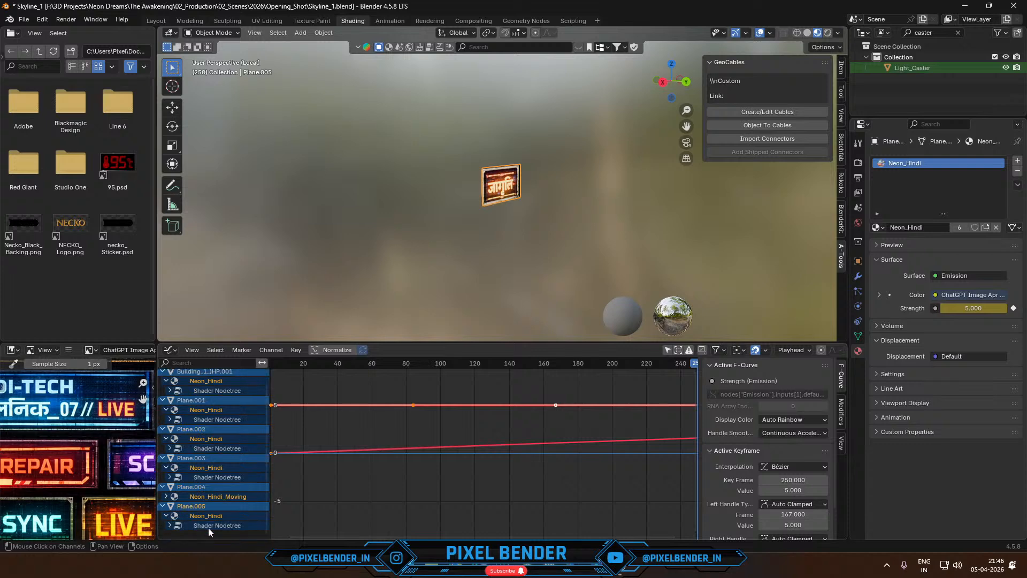
{"action": "left_click", "coordinate": [203, 522]}
{"action": "left_click", "coordinate": [168, 524], "text": "ctrl"}
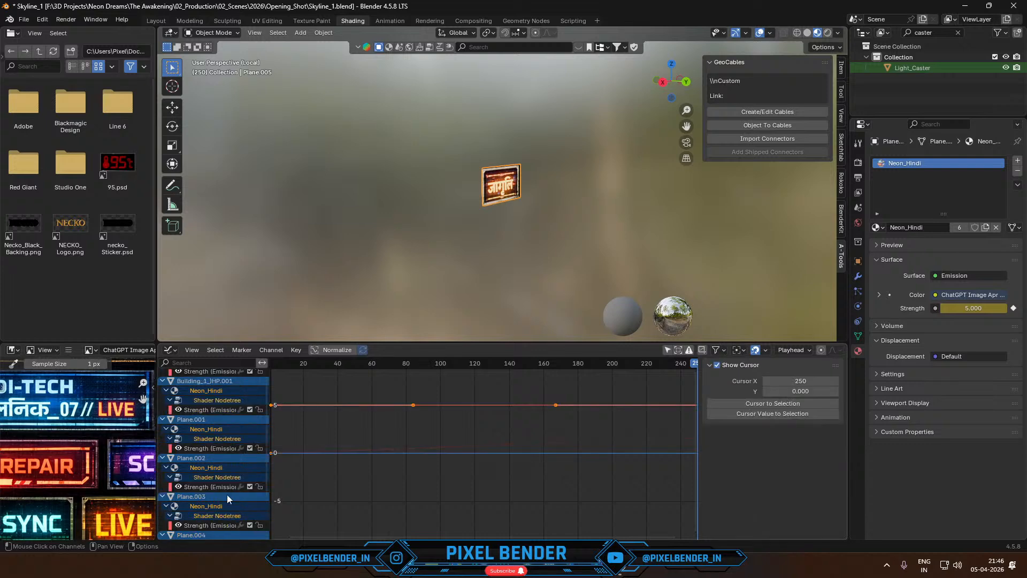
{"action": "scroll", "coordinate": [227, 494], "scroll_direction": "down", "scroll_amount": 3}
- Select all keyframes of the Emission Strength curve and set their interpolation to Linear
{"action": "key", "text": "a"}
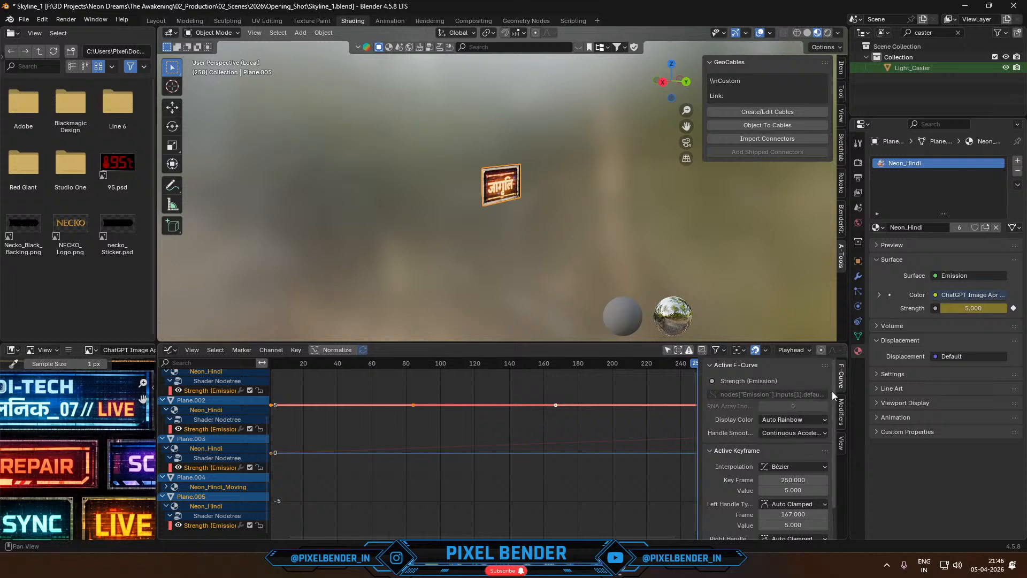
{"action": "right_click", "coordinate": [458, 426]}
{"action": "mouse_move", "coordinate": [432, 467]}
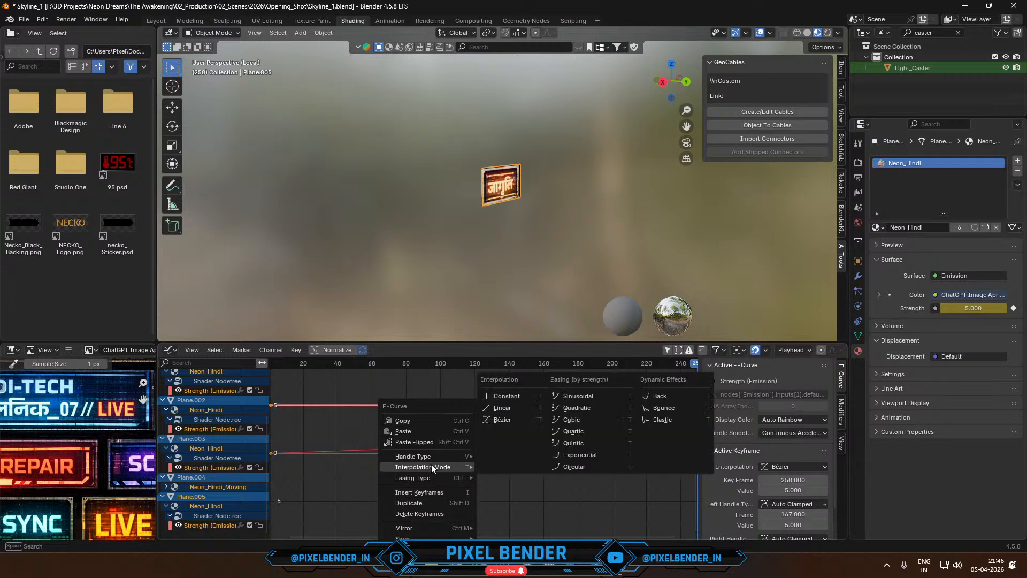
{"action": "left_click", "coordinate": [503, 408]}
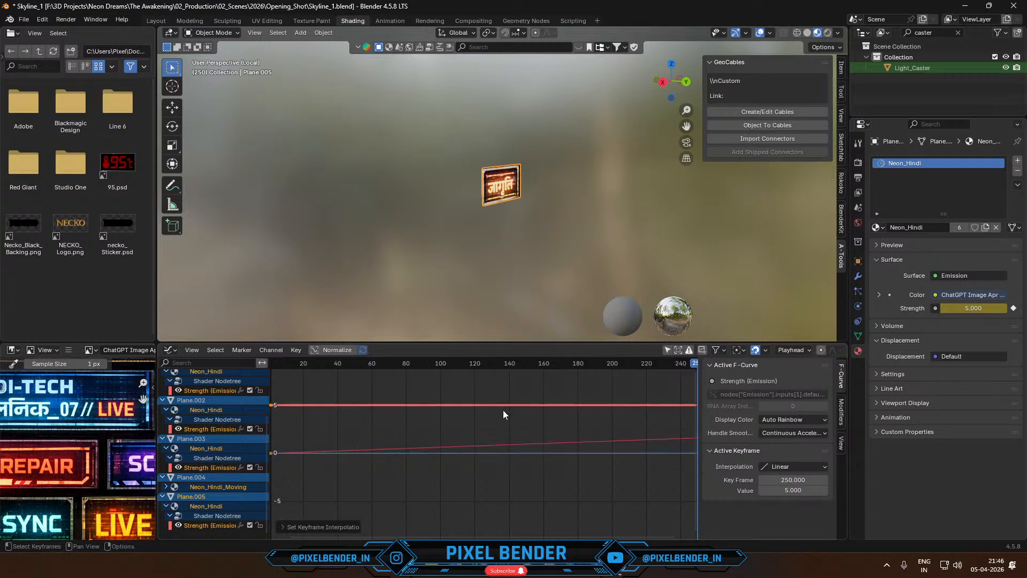
- Try a Noise modifier with a strength of 8.6 on the Emission Strength curve while the animation plays
{"action": "left_click", "coordinate": [842, 411]}
{"action": "left_click", "coordinate": [754, 367]}
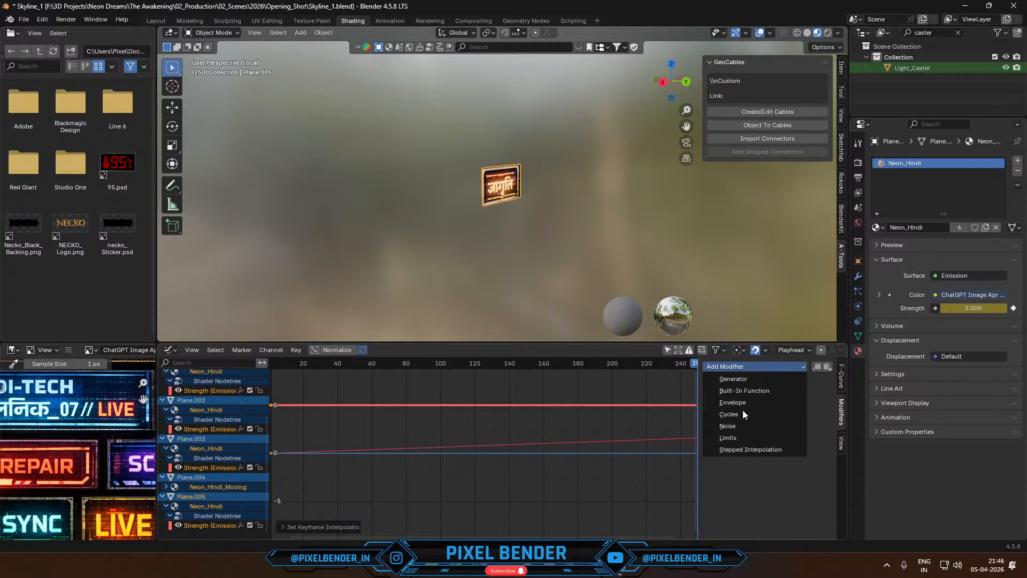
{"action": "left_click", "coordinate": [739, 426]}
{"action": "key", "text": "space"}
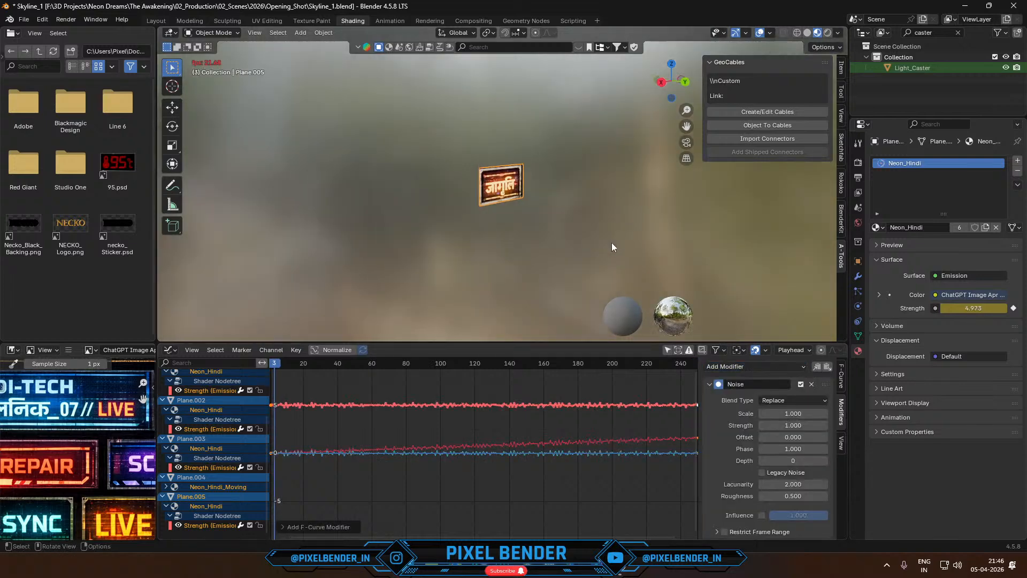
{"action": "mouse_move", "coordinate": [793, 426]}
{"action": "left_mouse_down"}
{"action": "mouse_move", "coordinate": [810, 426]}
{"action": "mouse_move", "coordinate": [793, 426]}
{"action": "left_mouse_up"}
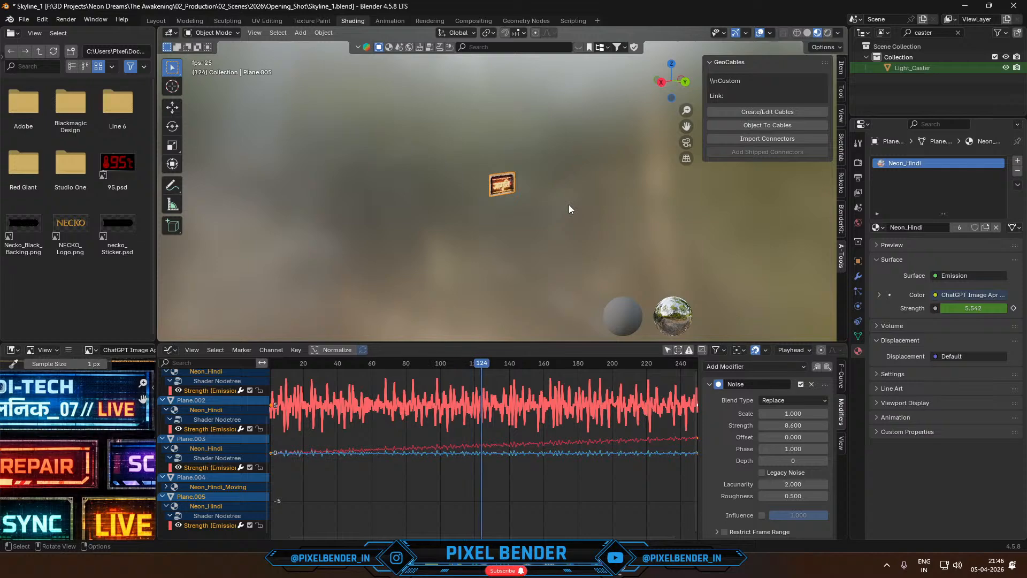
- Examine the flickering signs across the whole skyline through the camera during playback
{"action": "key", "text": "KP_0"}
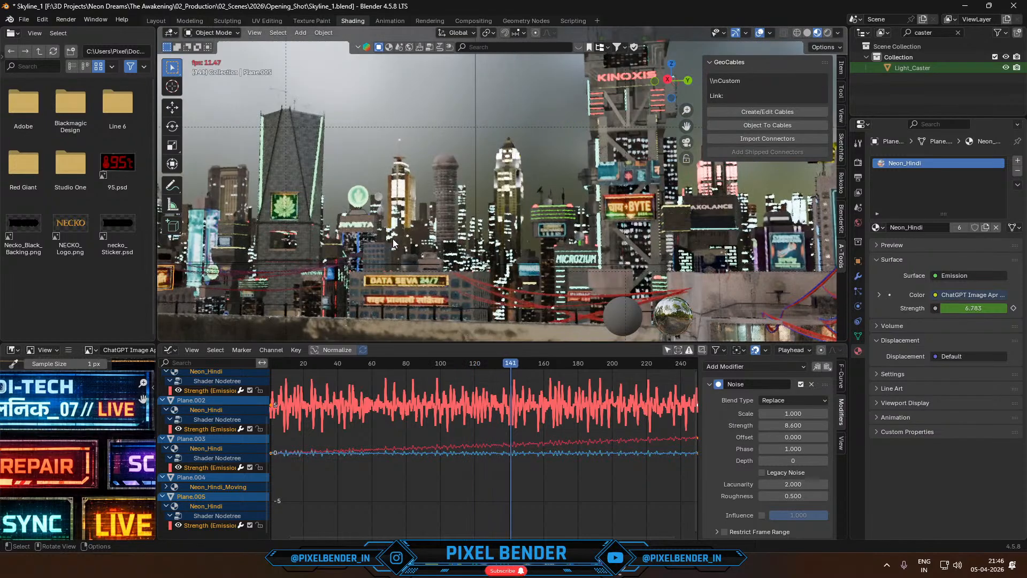
{"action": "scroll", "coordinate": [489, 172], "scroll_direction": "down", "scroll_amount": 3}
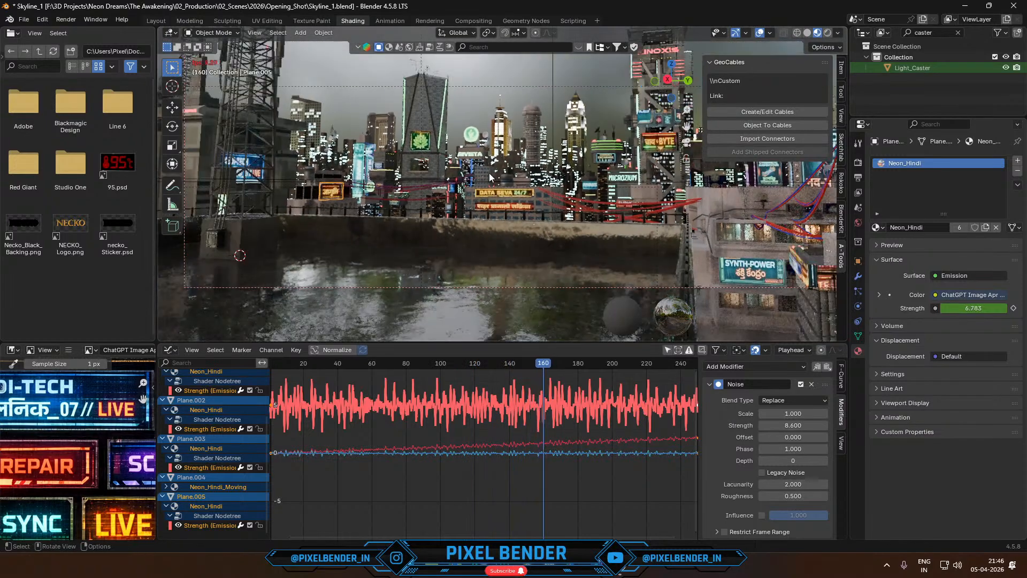
{"action": "scroll", "coordinate": [606, 204], "scroll_direction": "down", "scroll_amount": 1}
{"action": "middle_click_drag", "start_coordinate": [606, 204], "coordinate": [566, 205], "text": "shift"}
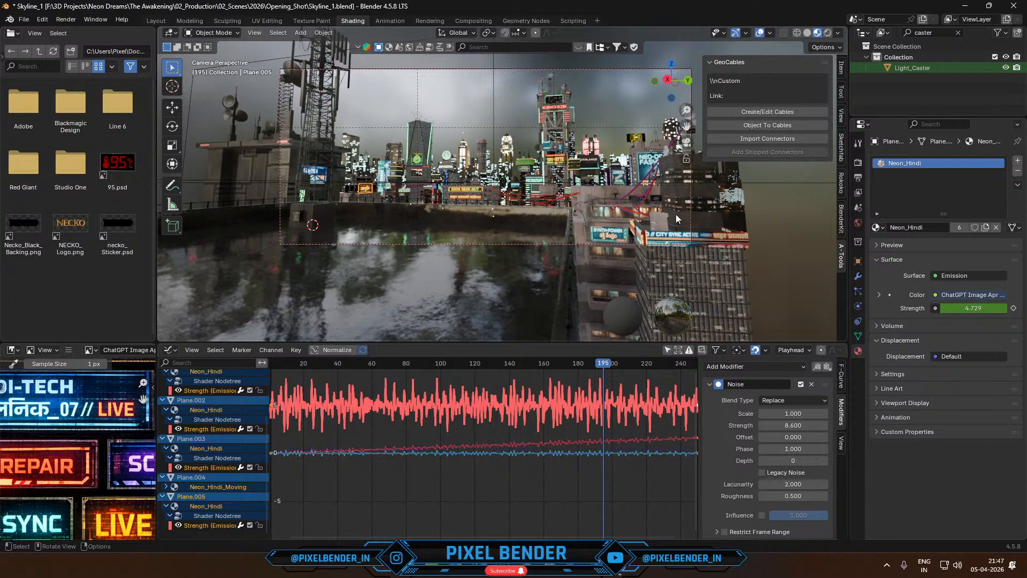
{"action": "key", "text": "space"}
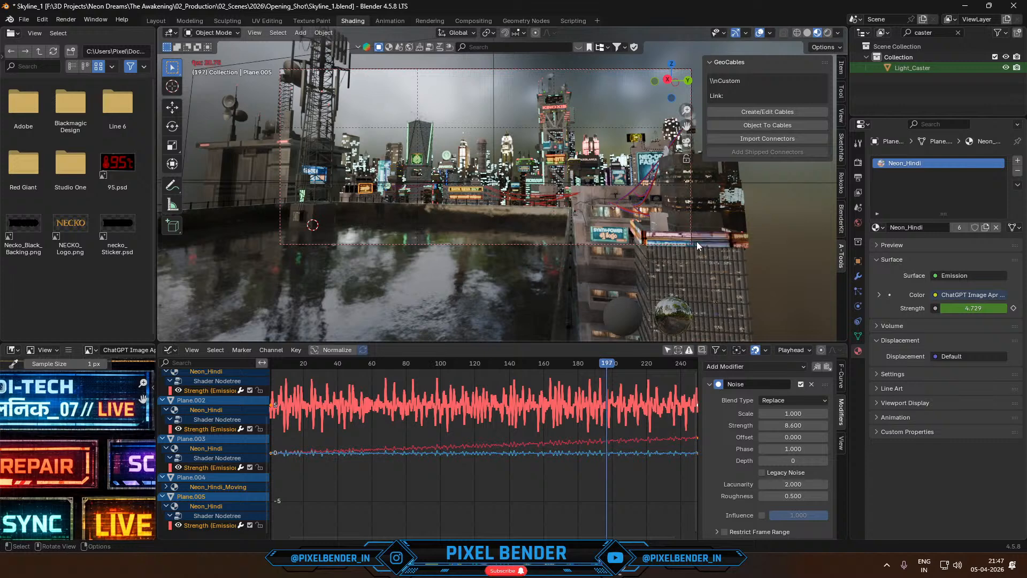
{"action": "key", "text": "space"}
- Undo the Noise modifier on the Emission Strength curve and replay the animation briefly
{"action": "key", "text": "ctrl+z"}
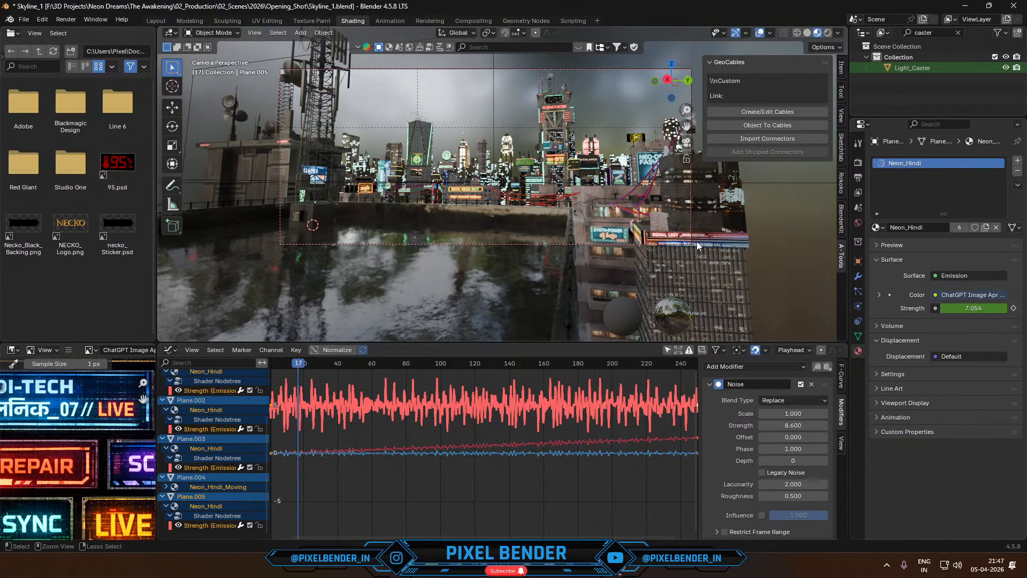
{"action": "key", "text": "ctrl+z"}
{"action": "key", "text": "space"}
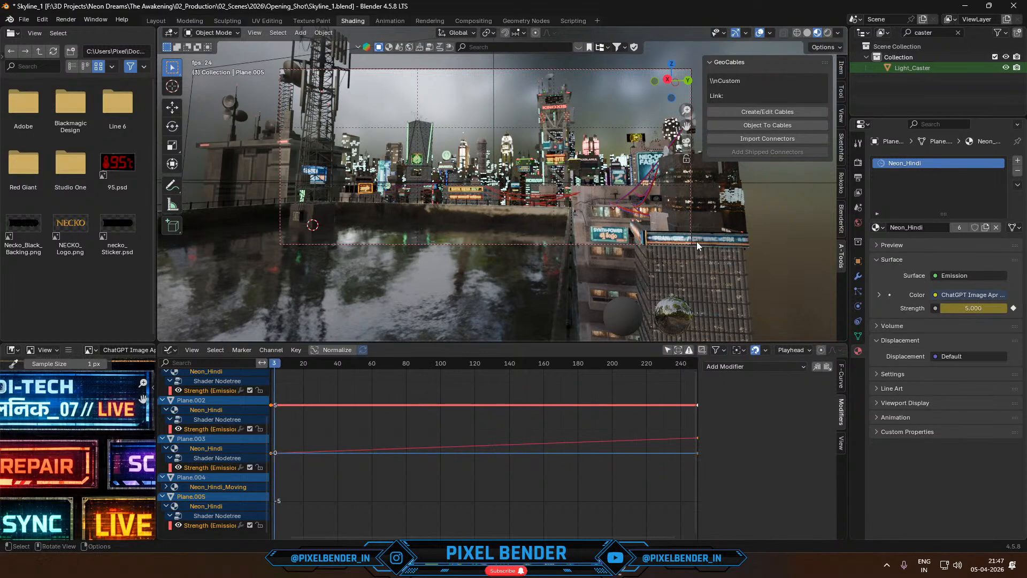
{"action": "key", "text": "space"}
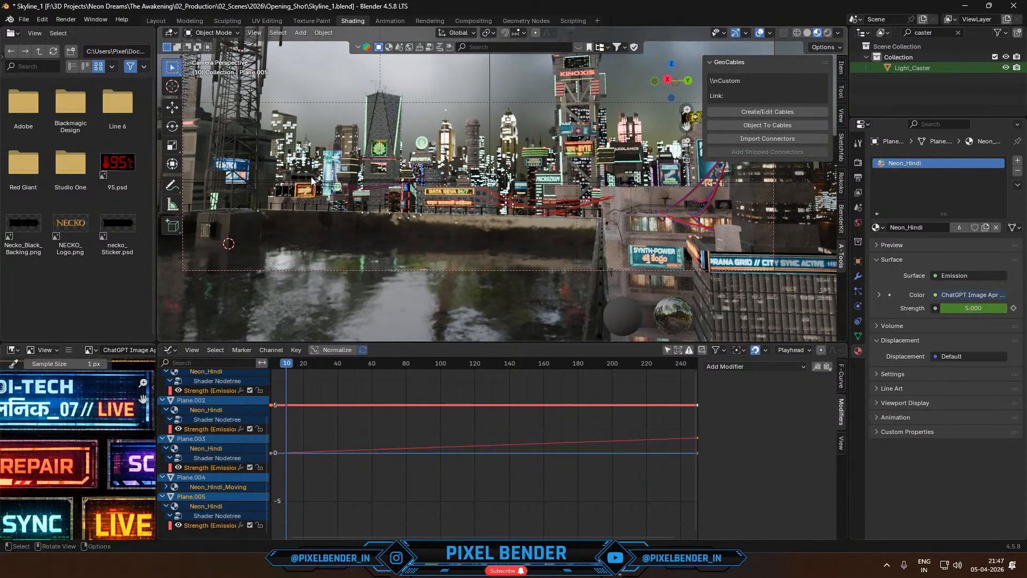
- Duplicate the sign's material as a separate copy and rename it Neon_Hindi_flicker
{"action": "left_click", "coordinate": [984, 227]}
{"action": "double_click", "coordinate": [947, 228]}
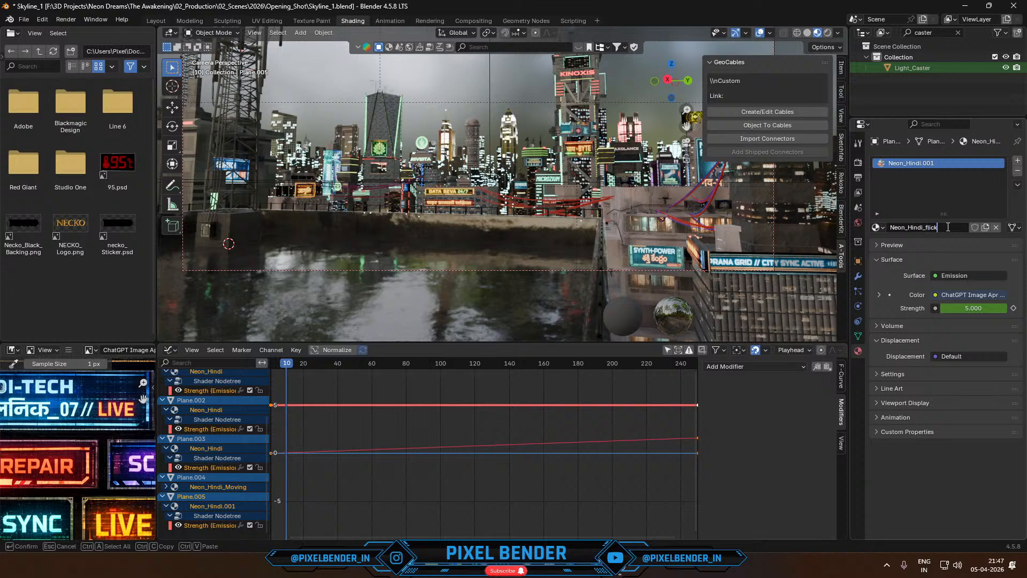
{"action": "key", "text": "Return"}
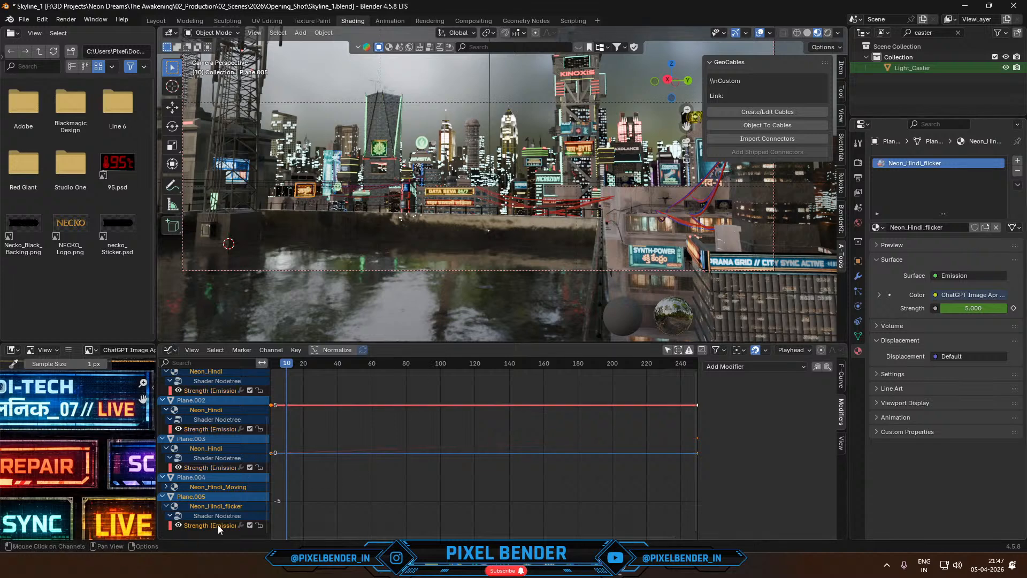
- Return to the Shader Editor, check the Neon_Hindi_flicker Strength keyframes at the last and first frames, and play the animation
{"action": "left_click", "coordinate": [170, 350]}
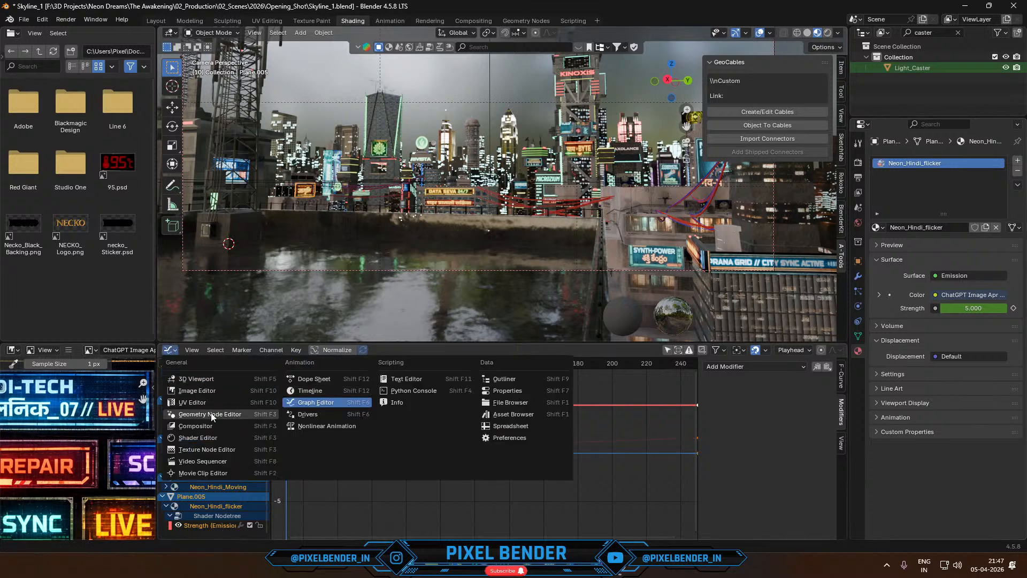
{"action": "left_click", "coordinate": [198, 437]}
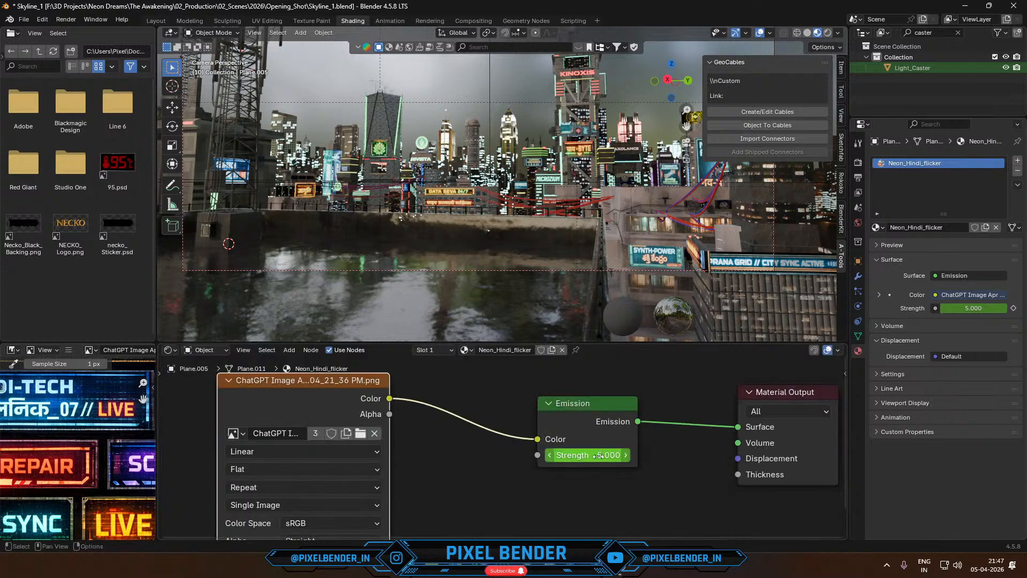
{"action": "key", "text": "Up"}
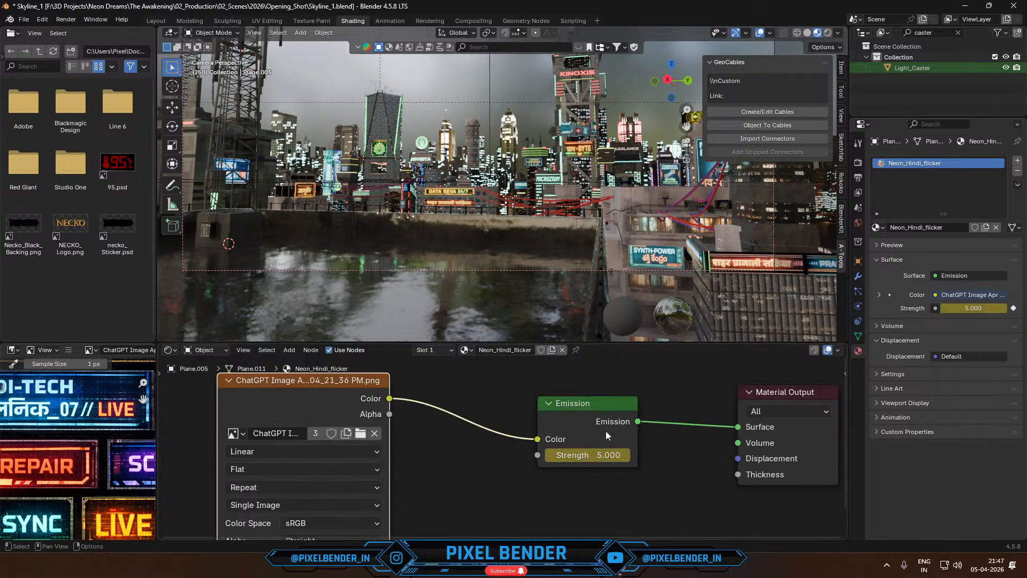
{"action": "key", "text": "shift+Left"}
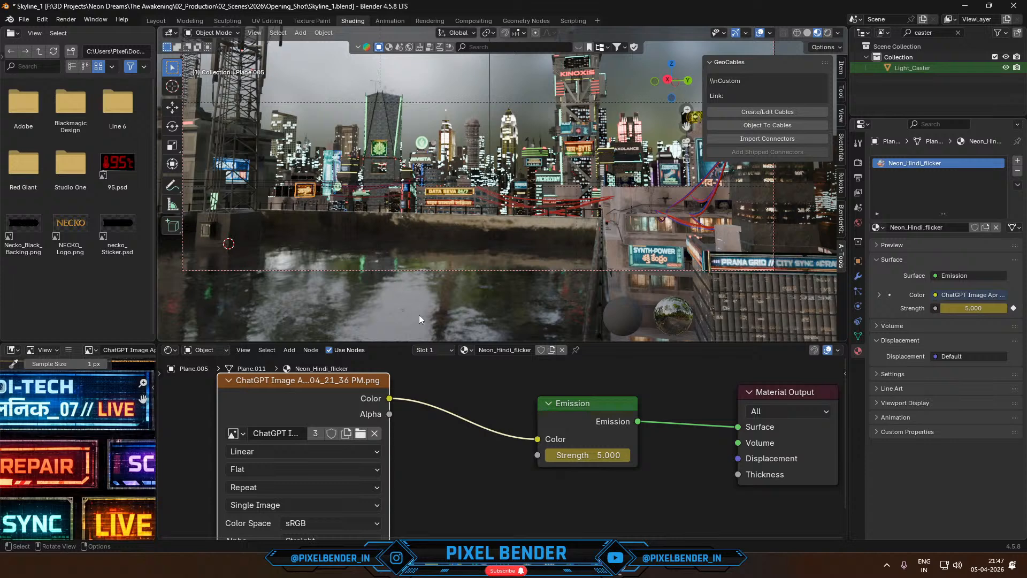
{"action": "key", "text": "space"}
- In the Graph Editor, add a Noise modifier with strength 7.3 to the Neon_Hindi_flicker emission Strength curve and play the animation
{"action": "left_click", "coordinate": [170, 350]}
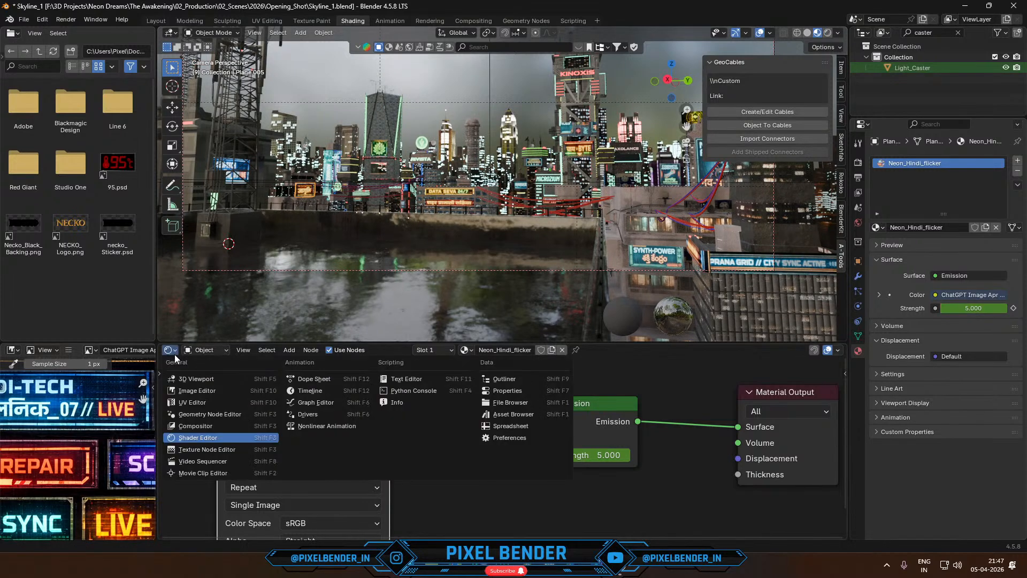
{"action": "left_click", "coordinate": [297, 404]}
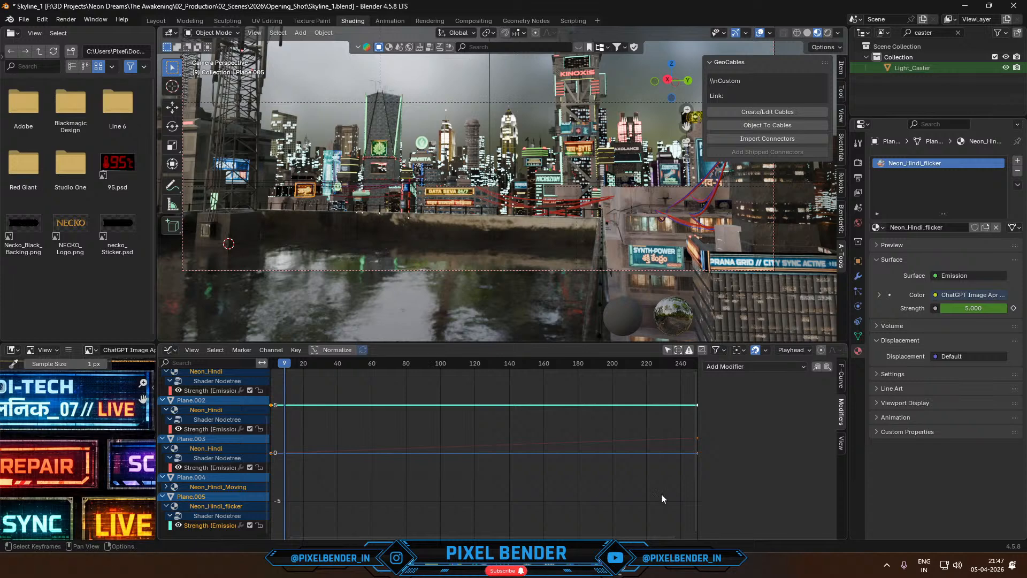
{"action": "left_click", "coordinate": [772, 366]}
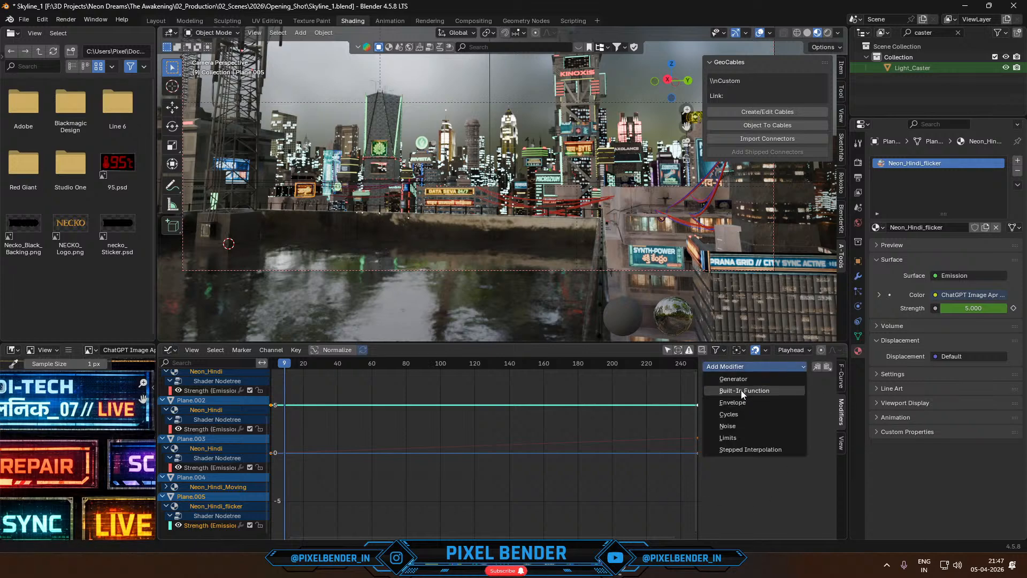
{"action": "left_click", "coordinate": [729, 426]}
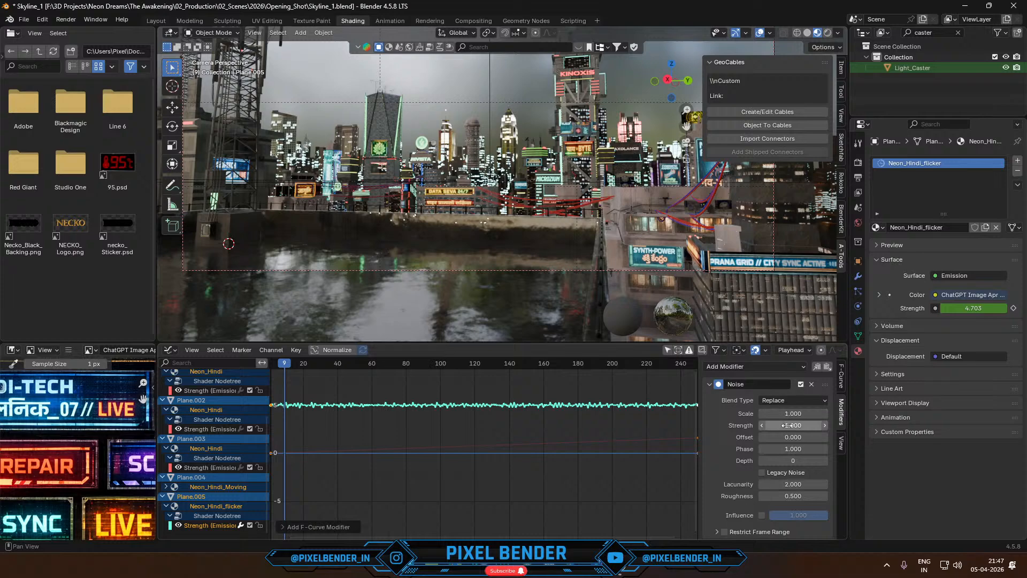
{"action": "left_click_drag", "start_coordinate": [793, 425], "coordinate": [859, 425]}
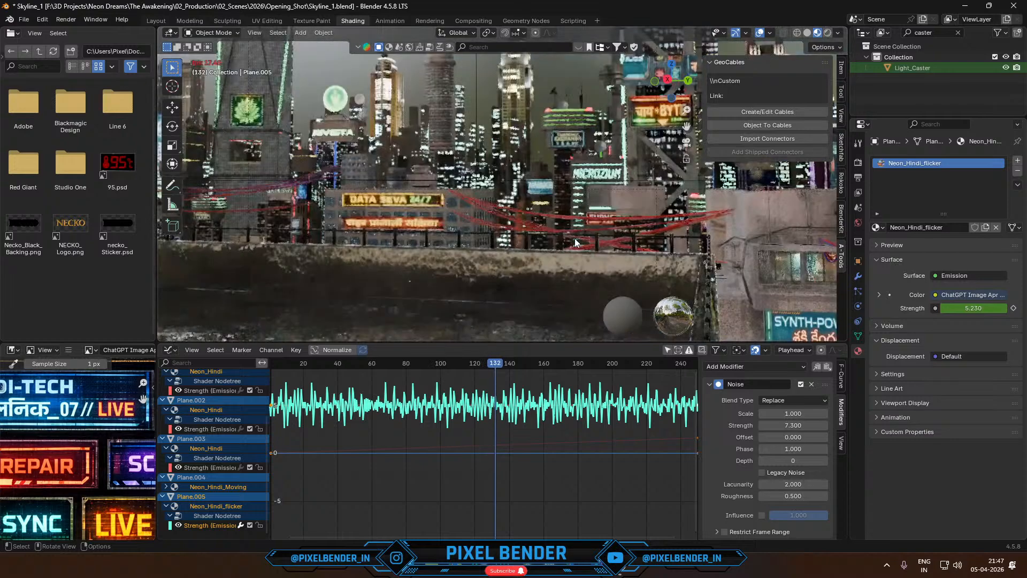
{"action": "key", "text": "space"}
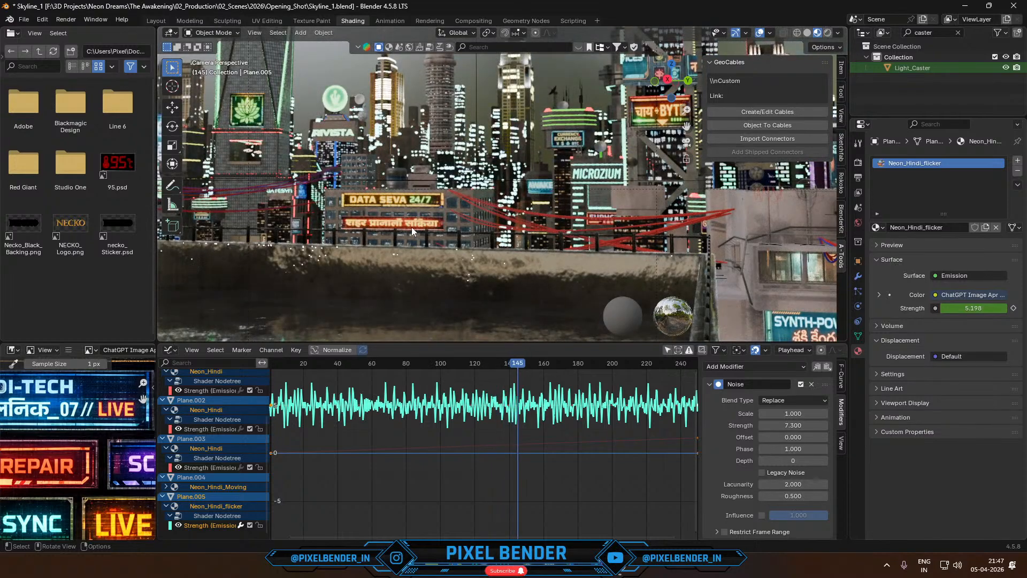
- Assign Neon_Hindi_flicker to the sign below DATA SEVA 24/7, make it a separate copy and rename it Neon_Hindi_flicker_1
{"action": "left_click", "coordinate": [398, 225]}
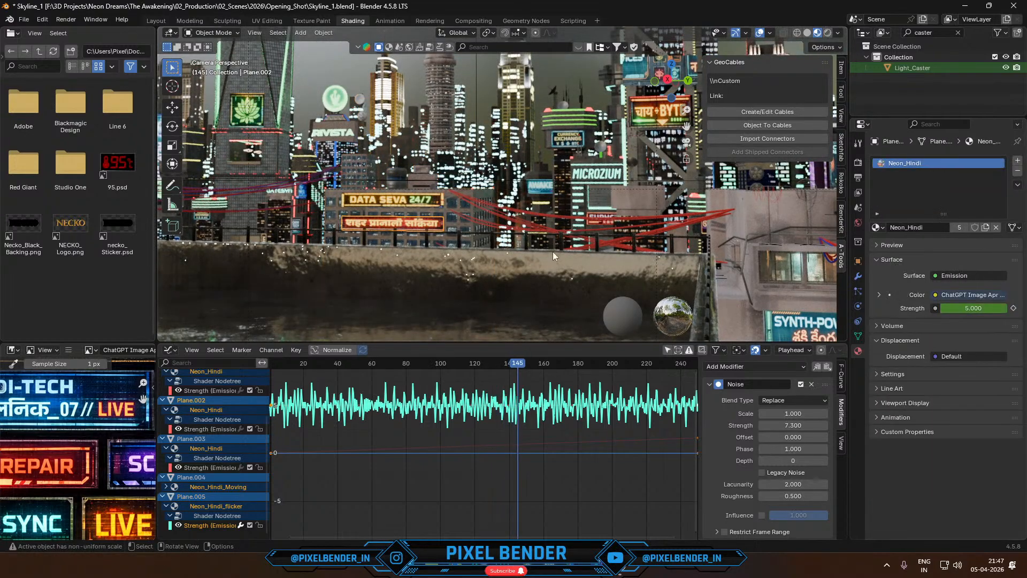
{"action": "left_click", "coordinate": [878, 228]}
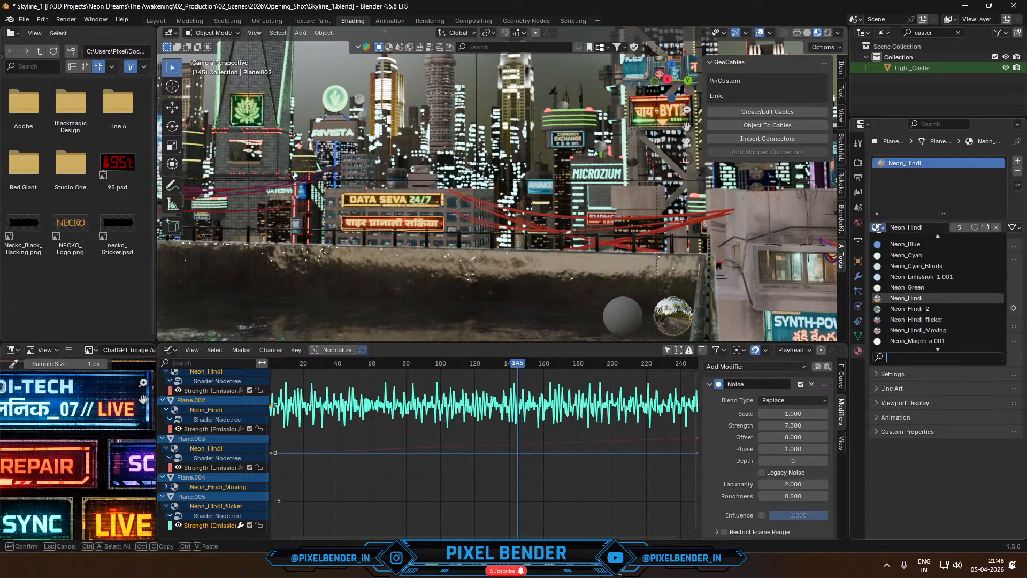
{"action": "left_click", "coordinate": [923, 319]}
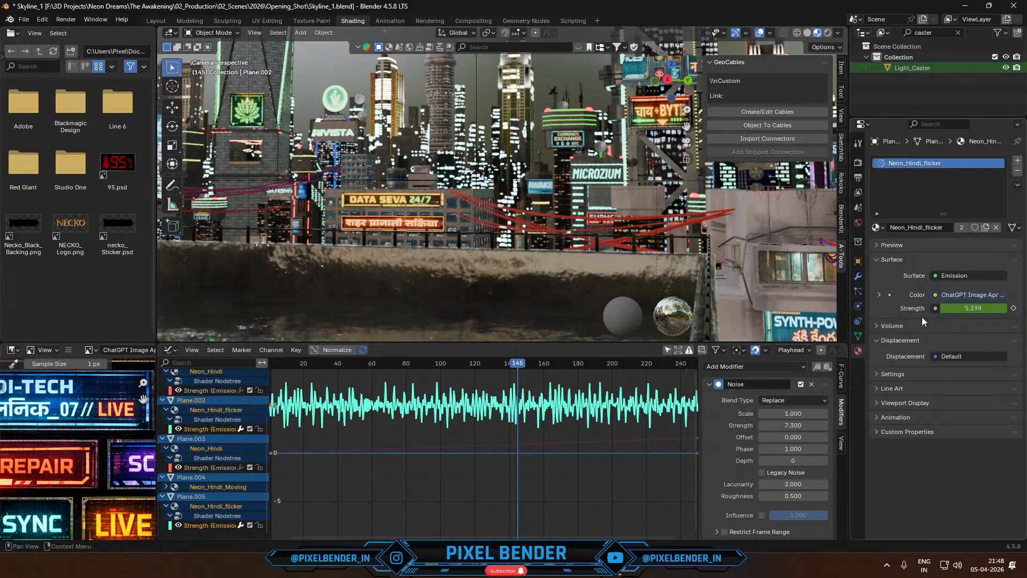
{"action": "left_click", "coordinate": [987, 227]}
{"action": "left_click", "coordinate": [955, 229]}
{"action": "left_click", "coordinate": [957, 229]}
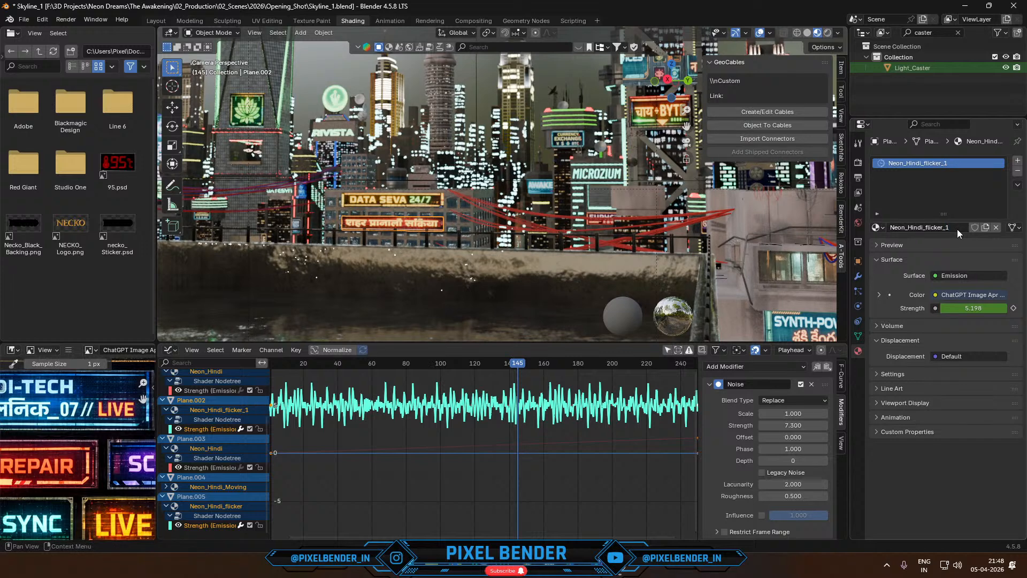
{"action": "key", "text": "Return"}
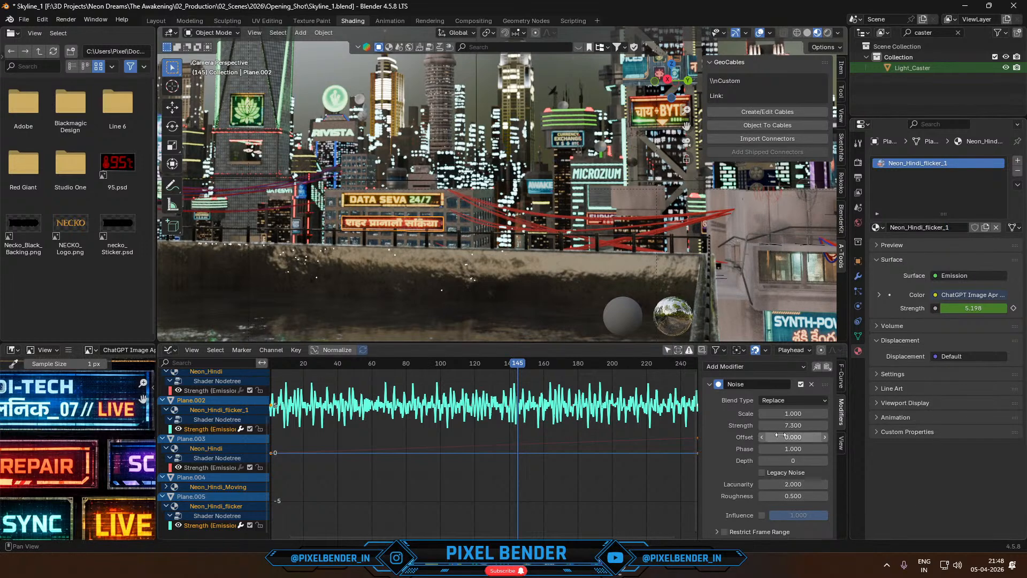
- Set the Noise offset to 41.7 for the Neon_Hindi_flicker_1 curve and isolate the sign to watch its flicker during playback
{"action": "mouse_move", "coordinate": [785, 437]}
{"action": "left_mouse_down"}
{"action": "mouse_move", "coordinate": [814, 437]}
{"action": "mouse_move", "coordinate": [785, 437]}
{"action": "left_mouse_up"}
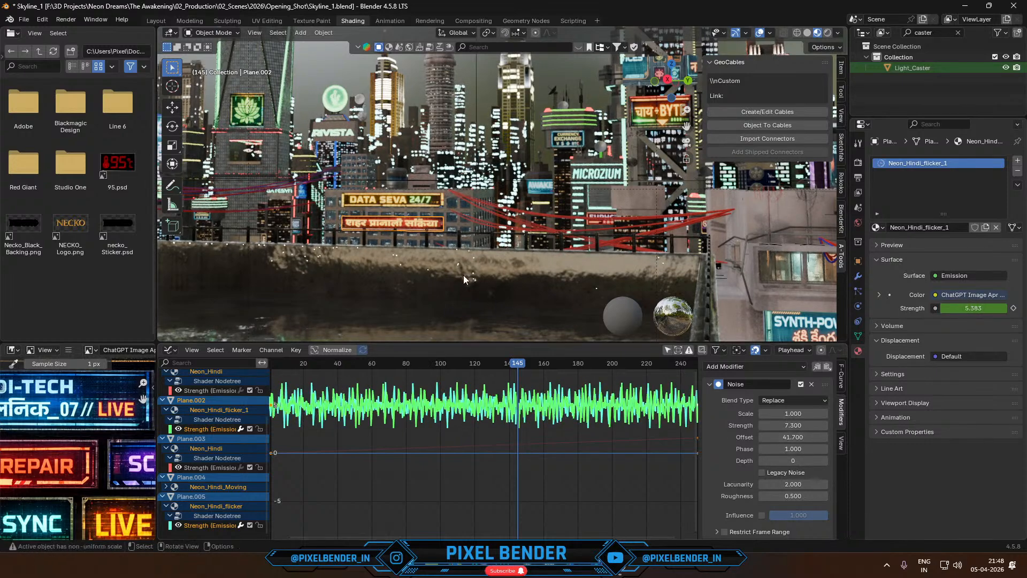
{"action": "key", "text": "space"}
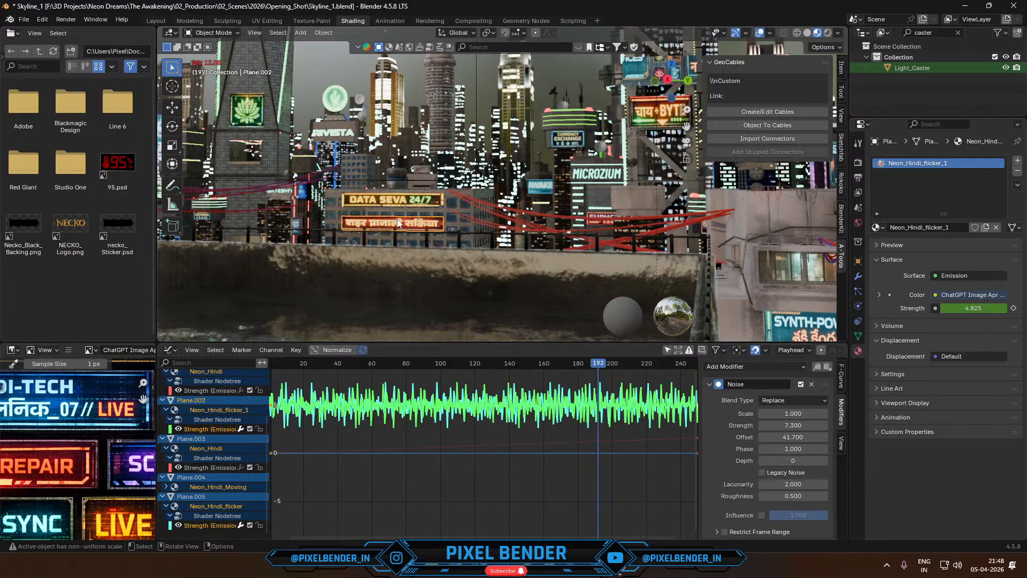
{"action": "scroll", "coordinate": [397, 220], "scroll_direction": "up", "scroll_amount": 3}
{"action": "key", "text": "KP_Divide"}
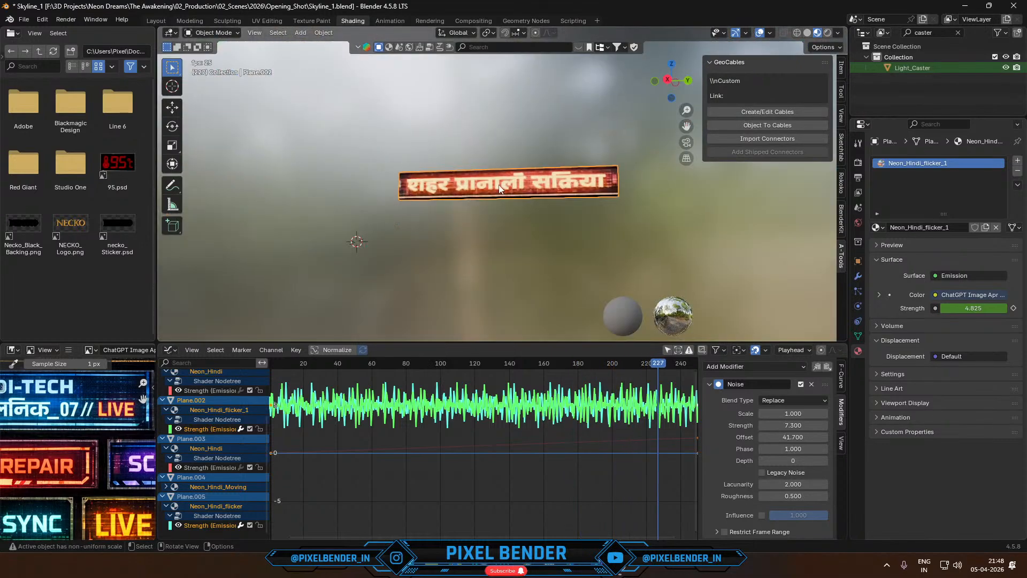
{"action": "scroll", "coordinate": [500, 184], "scroll_direction": "up", "scroll_amount": 3}
{"action": "middle_click_drag", "start_coordinate": [499, 184], "coordinate": [539, 216]}
{"action": "key", "text": "space"}
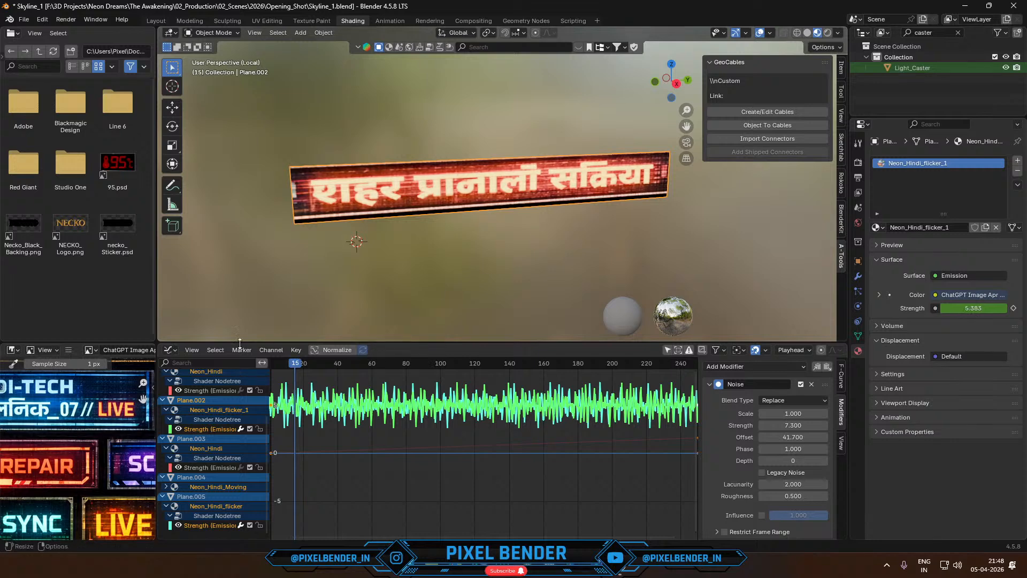
- Check the Neon_Hindi_flicker_1 Emission Strength in the Shader Editor while the animation plays on the isolated sign
{"action": "left_click", "coordinate": [170, 350]}
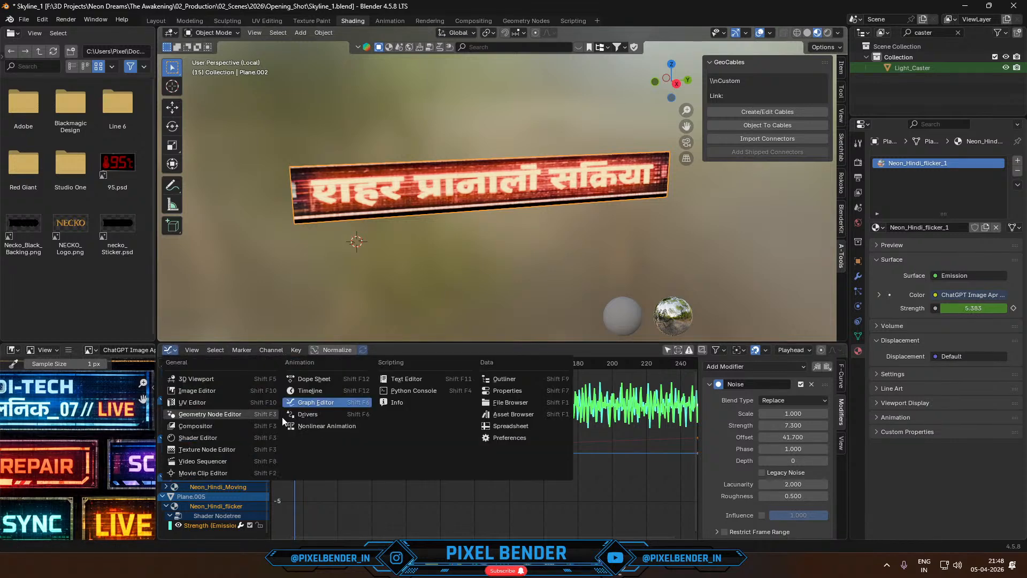
{"action": "left_click", "coordinate": [201, 440]}
{"action": "key", "text": "space"}
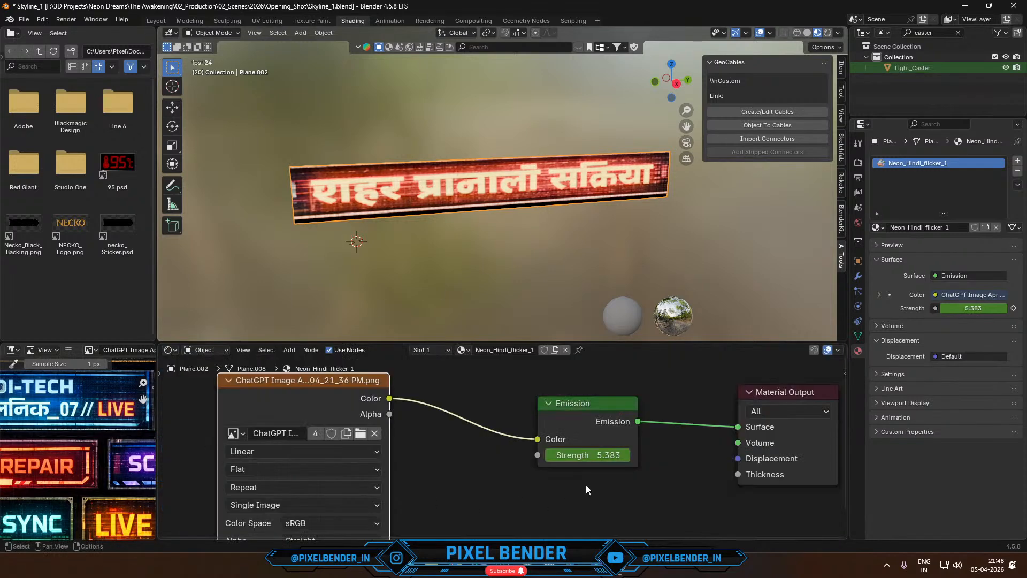
{"action": "middle_click_drag", "start_coordinate": [548, 284], "coordinate": [445, 261]}
{"action": "key", "text": "space"}
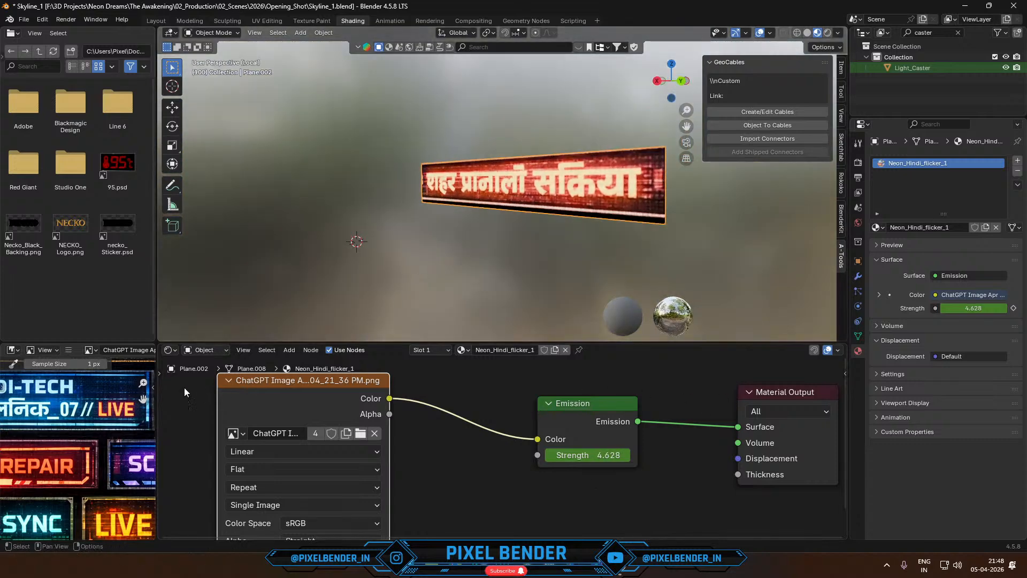
- Set the Neon_Hindi_flicker_1 curve's Noise strength to 18.7 in the Graph Editor, play the animation, and return to the full scene's camera view
{"action": "left_click", "coordinate": [169, 349]}
{"action": "left_click", "coordinate": [311, 407]}
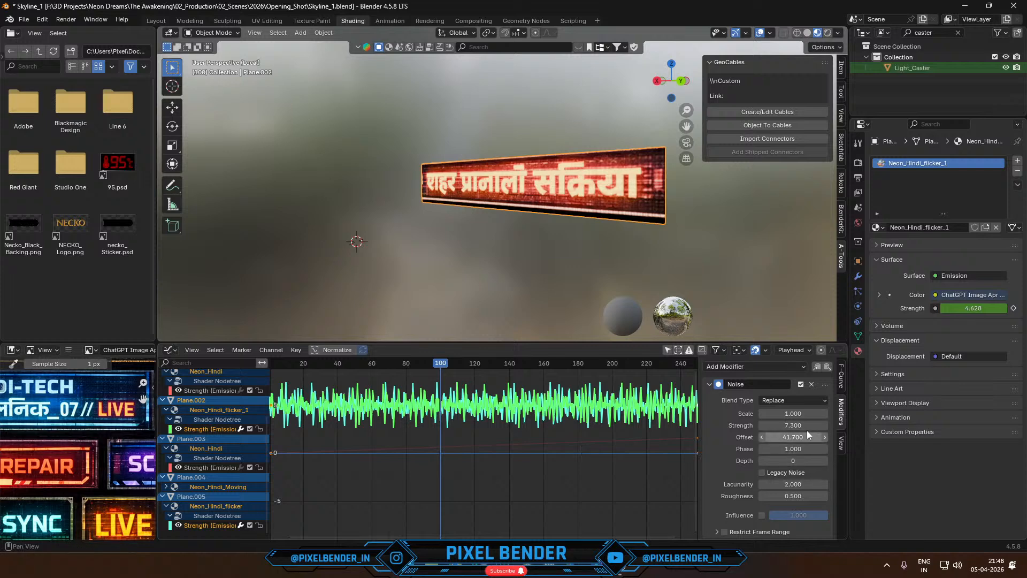
{"action": "mouse_move", "coordinate": [803, 426]}
{"action": "left_mouse_down"}
{"action": "mouse_move", "coordinate": [834, 426]}
{"action": "mouse_move", "coordinate": [791, 426]}
{"action": "left_mouse_up"}
{"action": "key", "text": "space"}
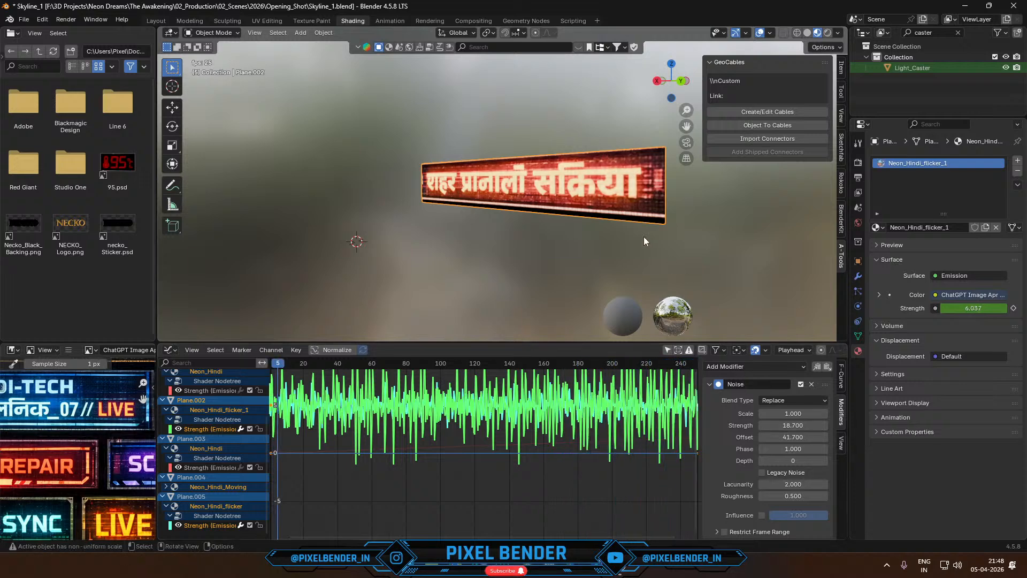
{"action": "key", "text": "space"}
{"action": "key", "text": "KP_0"}
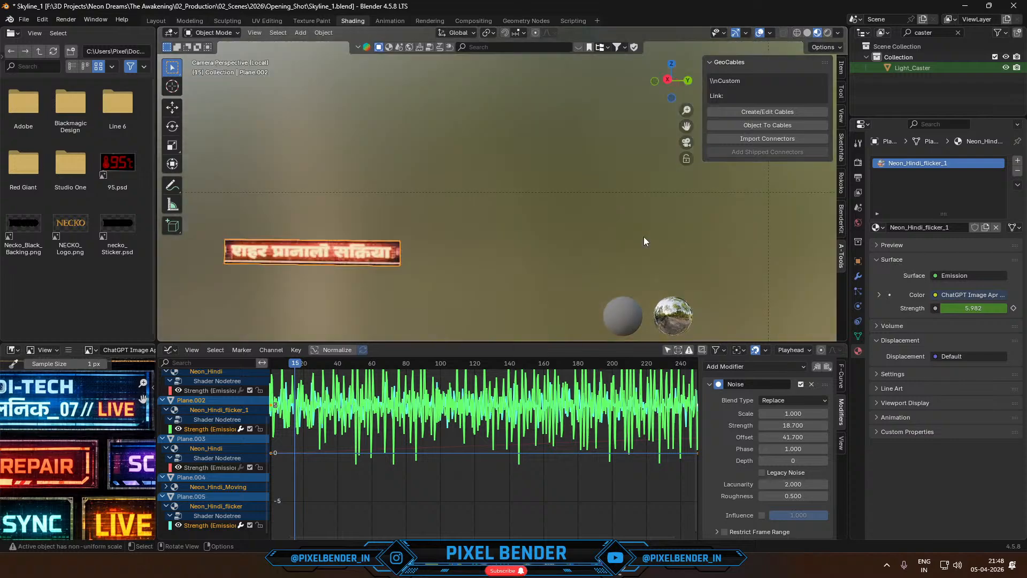
{"action": "key", "text": "KP_Divide"}
{"action": "mouse_move", "coordinate": [574, 566]}
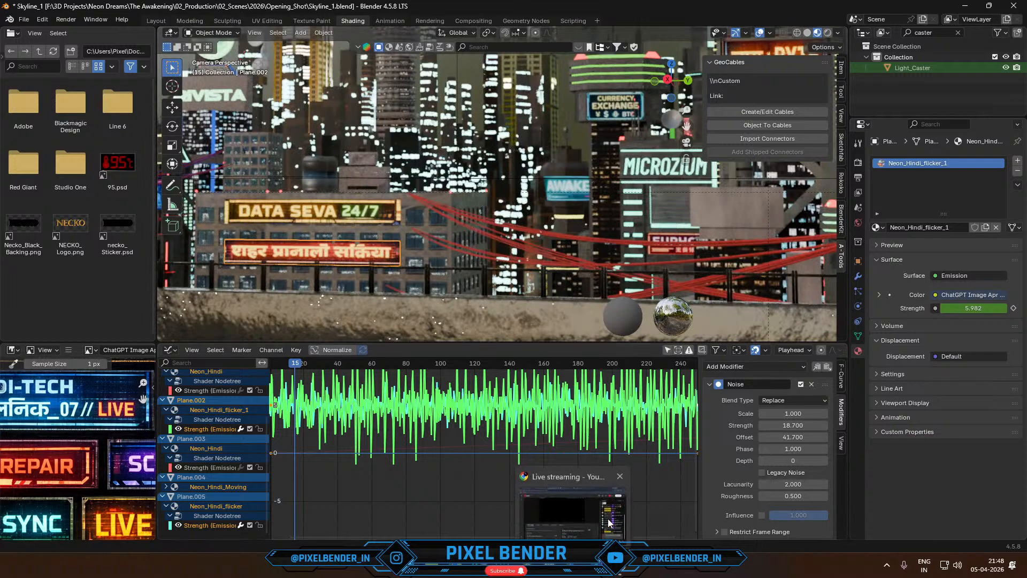
{"action": "mouse_move", "coordinate": [609, 522]}
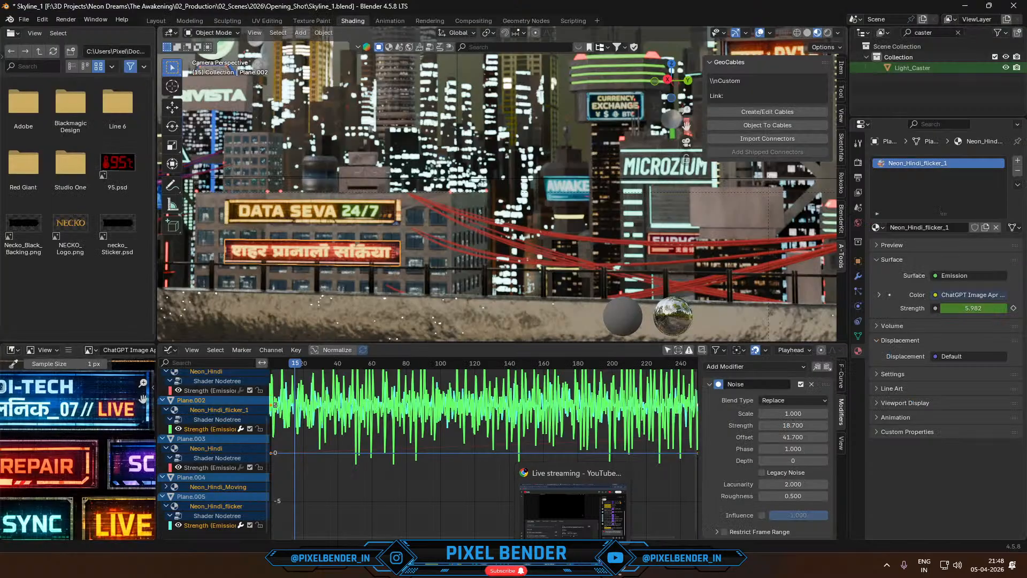
- Select the tower building carrying the चाय+BYTE sign and open it in Edit Mode in the UV Editing workspace
{"action": "left_click", "coordinate": [496, 239]}
{"action": "scroll", "coordinate": [503, 231], "scroll_direction": "down", "scroll_amount": 4}
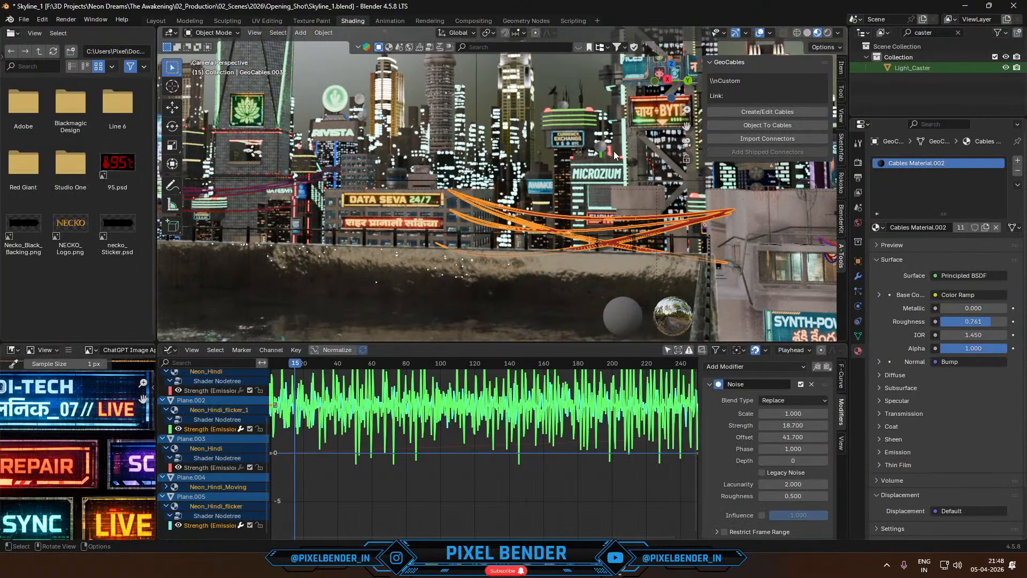
{"action": "middle_click_drag", "start_coordinate": [615, 155], "coordinate": [532, 183], "text": "shift"}
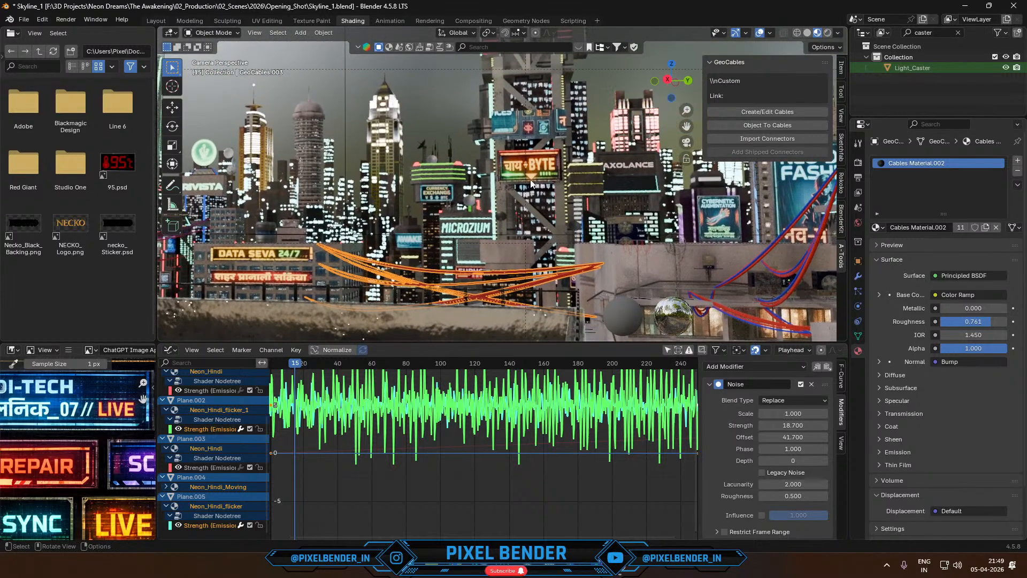
{"action": "left_click", "coordinate": [528, 124]}
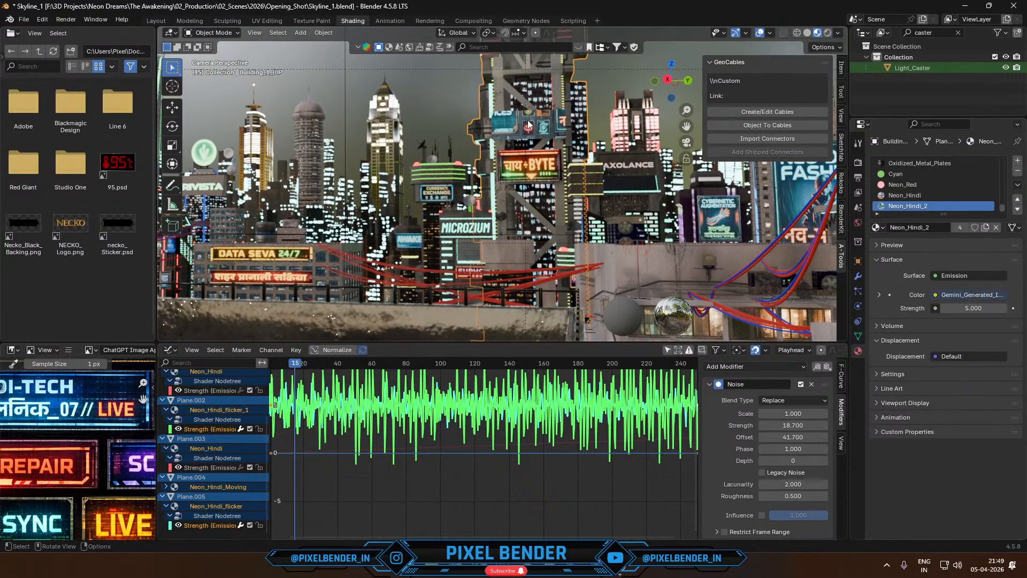
{"action": "key", "text": "Tab"}
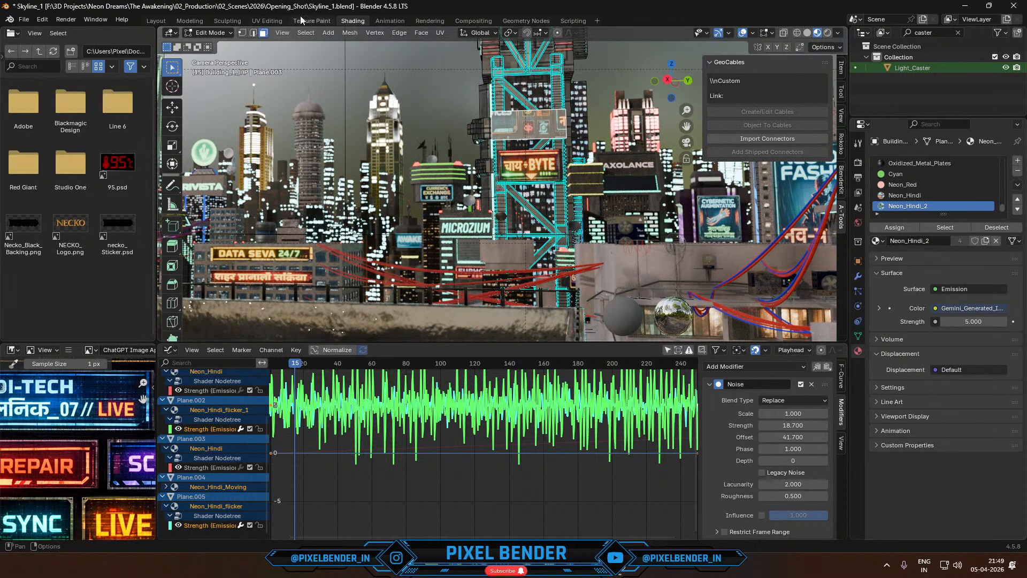
{"action": "left_click", "coordinate": [266, 21]}
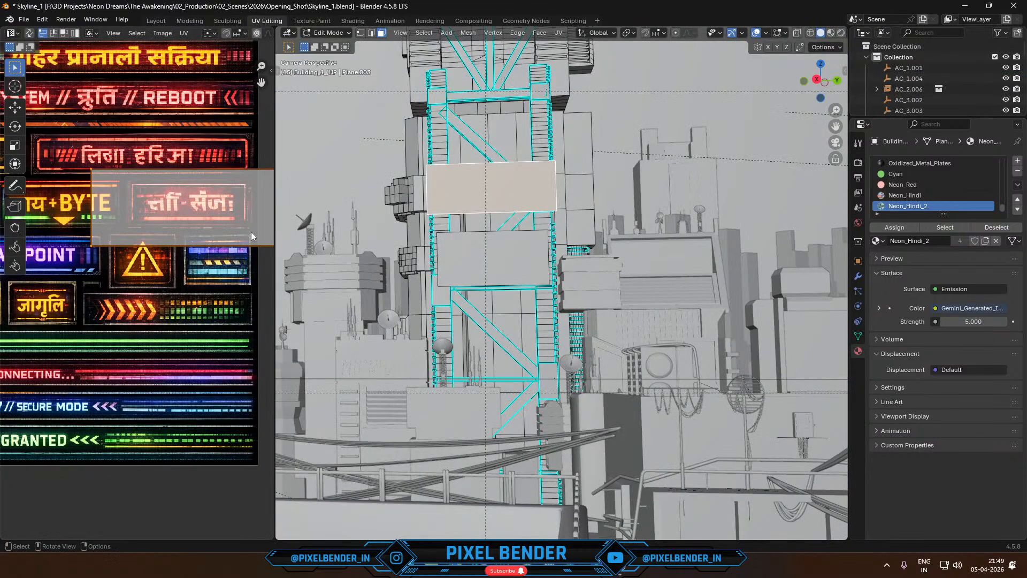
- Examine where the selected sign face's UVs sit on the neon sign image and look at the last skyline render
{"action": "scroll", "coordinate": [180, 265], "scroll_direction": "down", "scroll_amount": 3}
{"action": "scroll", "coordinate": [150, 247], "scroll_direction": "up", "scroll_amount": 1}
{"action": "middle_click_drag", "start_coordinate": [151, 247], "coordinate": [226, 262]}
{"action": "scroll", "coordinate": [226, 262], "scroll_direction": "down", "scroll_amount": 2}
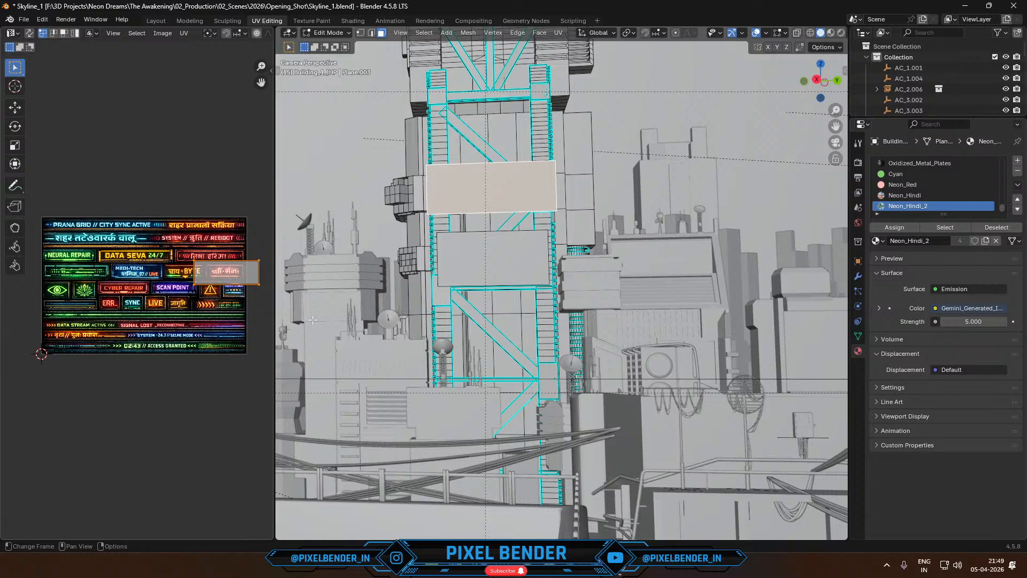
{"action": "key", "text": "F11"}
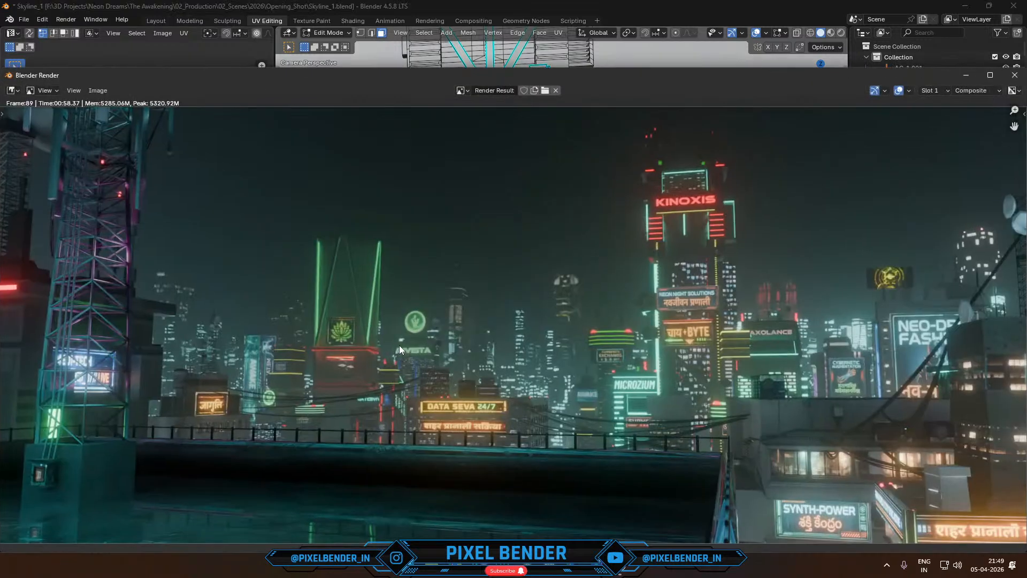
{"action": "key", "text": "F11"}
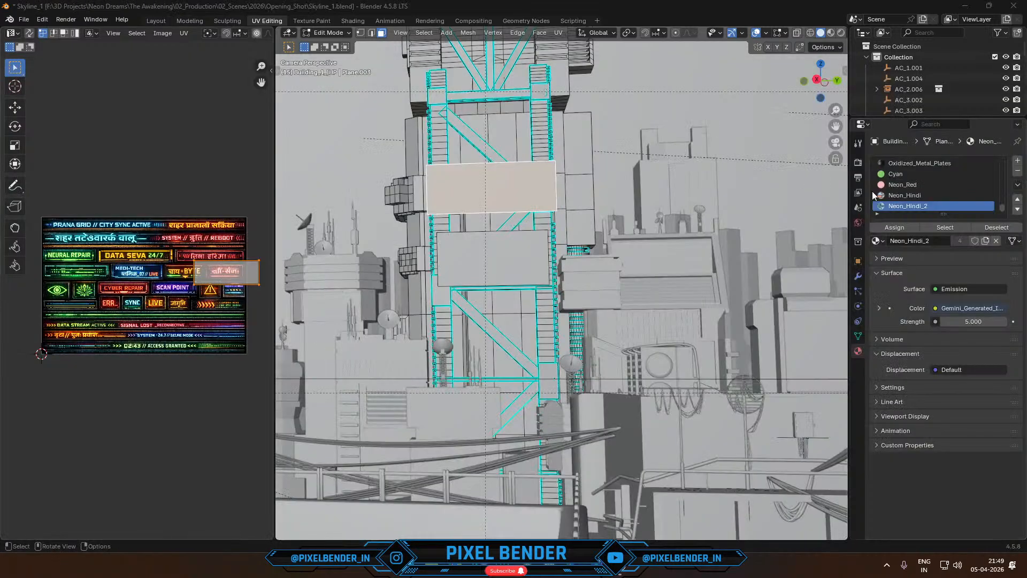
{"action": "scroll", "coordinate": [248, 37], "scroll_direction": "down", "scroll_amount": 5}
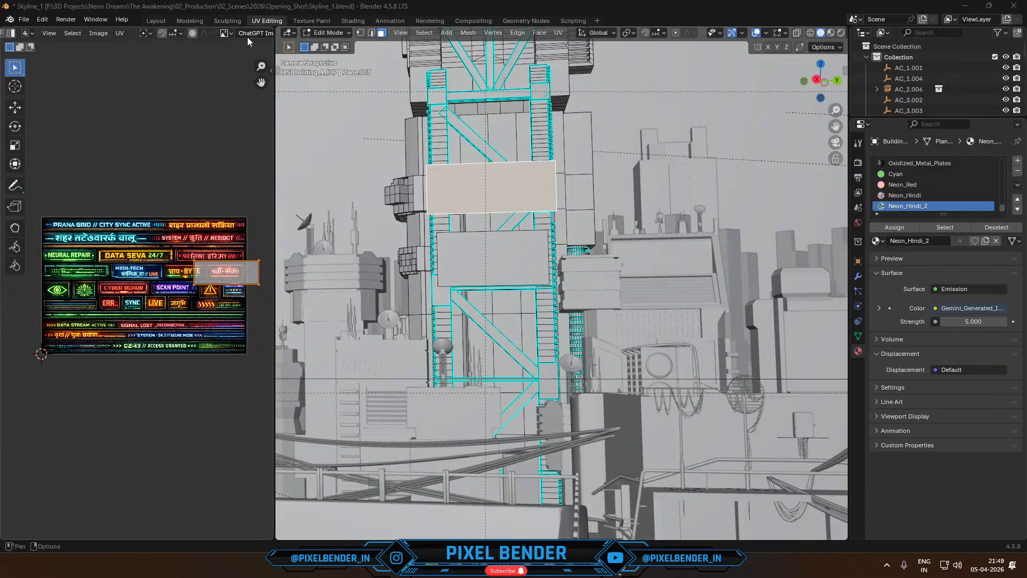
{"action": "left_click", "coordinate": [120, 34]}
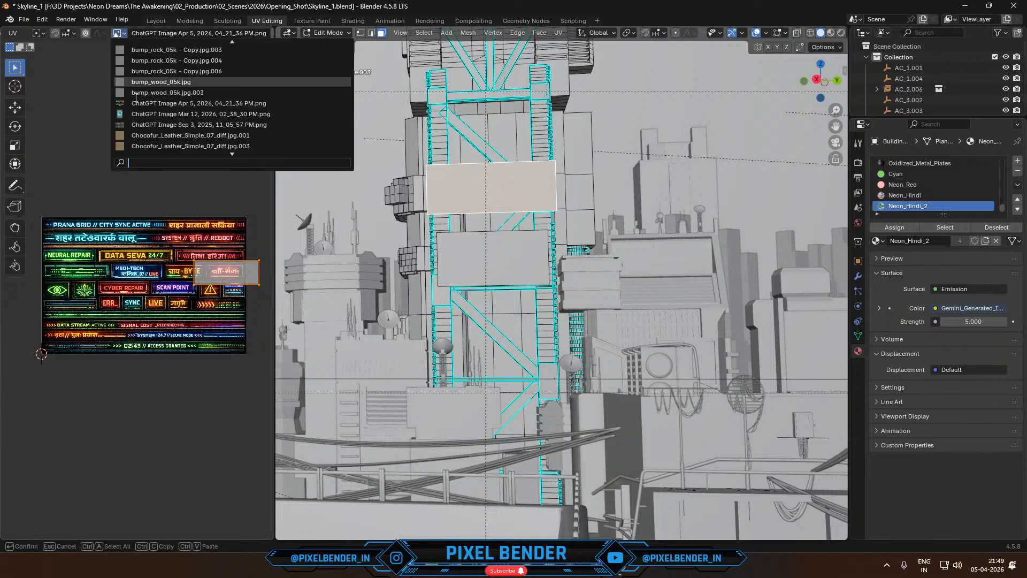
{"action": "mouse_move", "coordinate": [142, 126]}
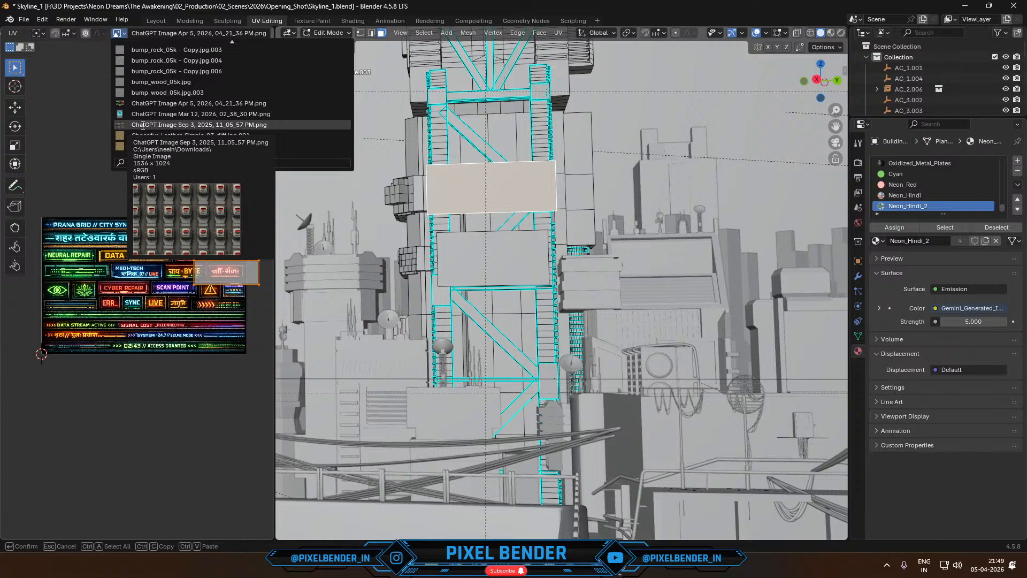
{"action": "type", "text": "fc"}
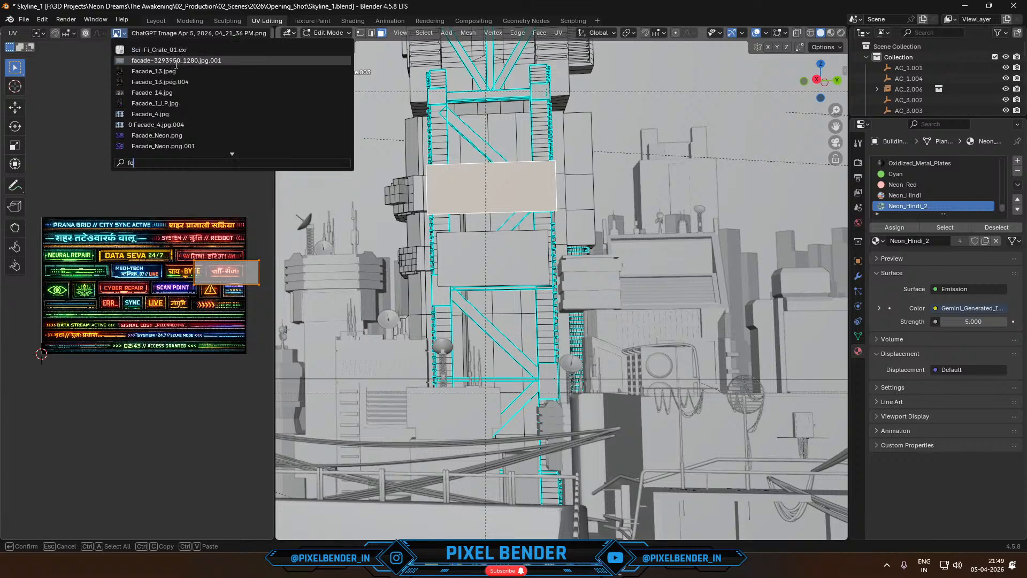
{"action": "left_click", "coordinate": [47, 185]}
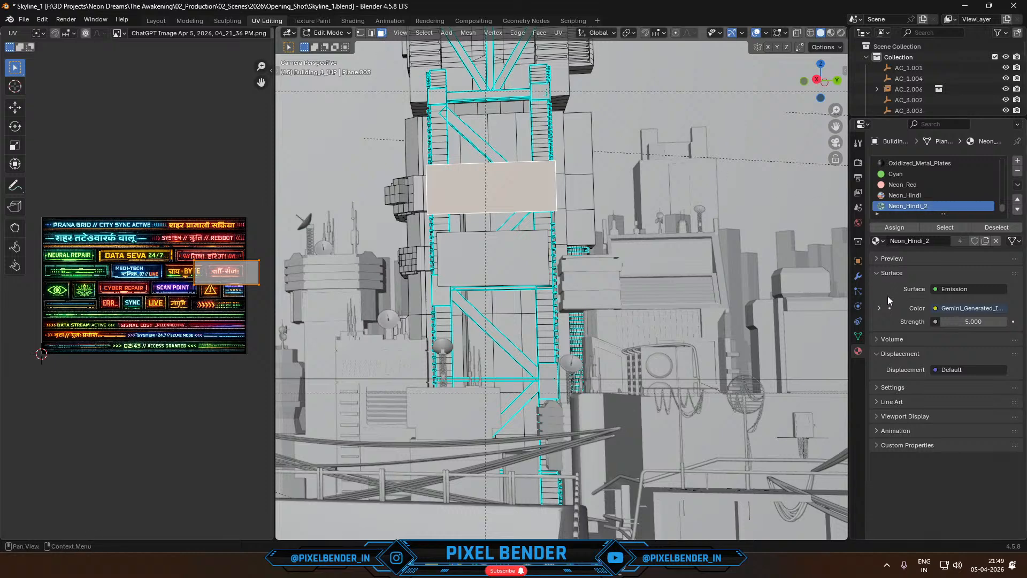
- Show the Gemini-generated sign sheet containing NEO-DRIP FASHION and PRANA GRID SERVICES behind the selected face's UVs
{"action": "left_click", "coordinate": [119, 33]}
{"action": "type", "text": "gem"}
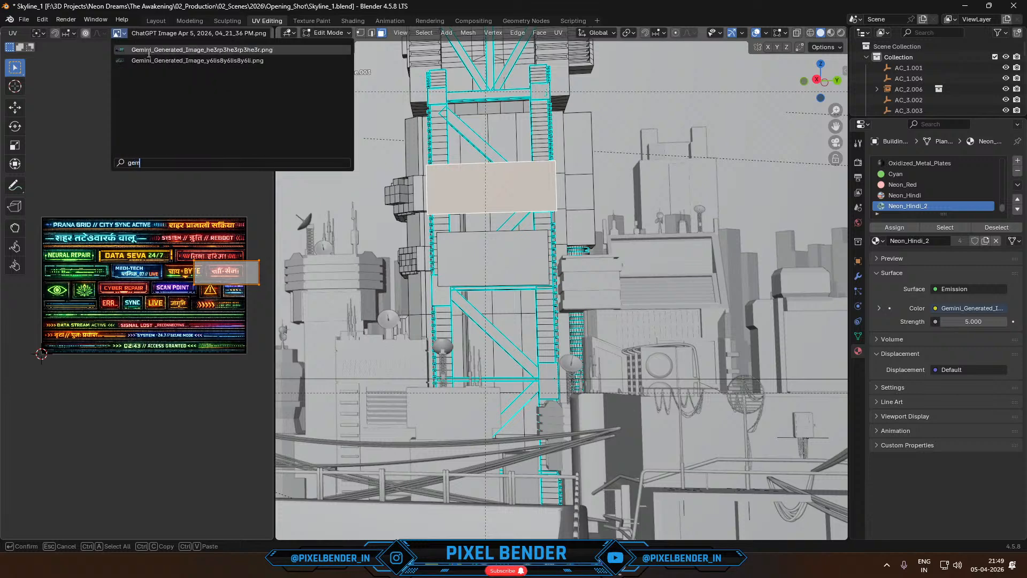
{"action": "left_click", "coordinate": [149, 52]}
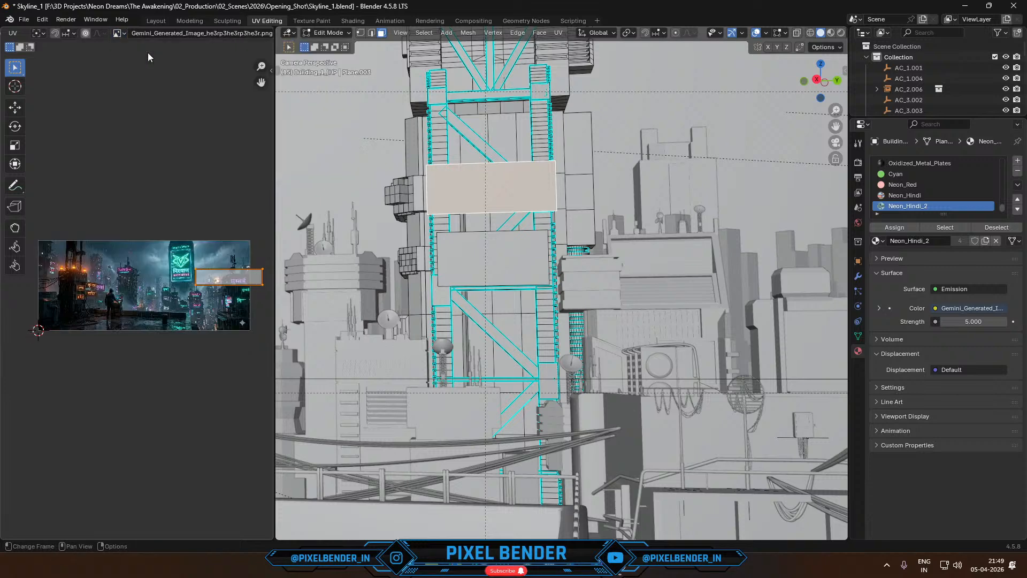
{"action": "left_click", "coordinate": [117, 35]}
{"action": "left_click", "coordinate": [164, 114]}
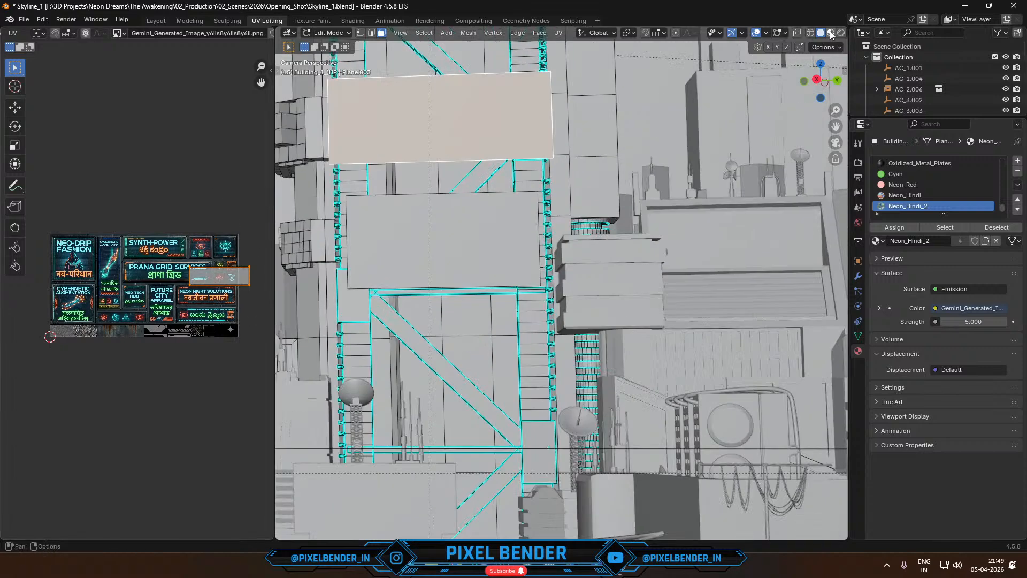
- Preview the scene with materials, move the upper sign face's UVs onto the NEON NIGHT SOLUTIONS artwork, and play the animation
{"action": "scroll", "coordinate": [131, 293], "scroll_direction": "up", "scroll_amount": 2}
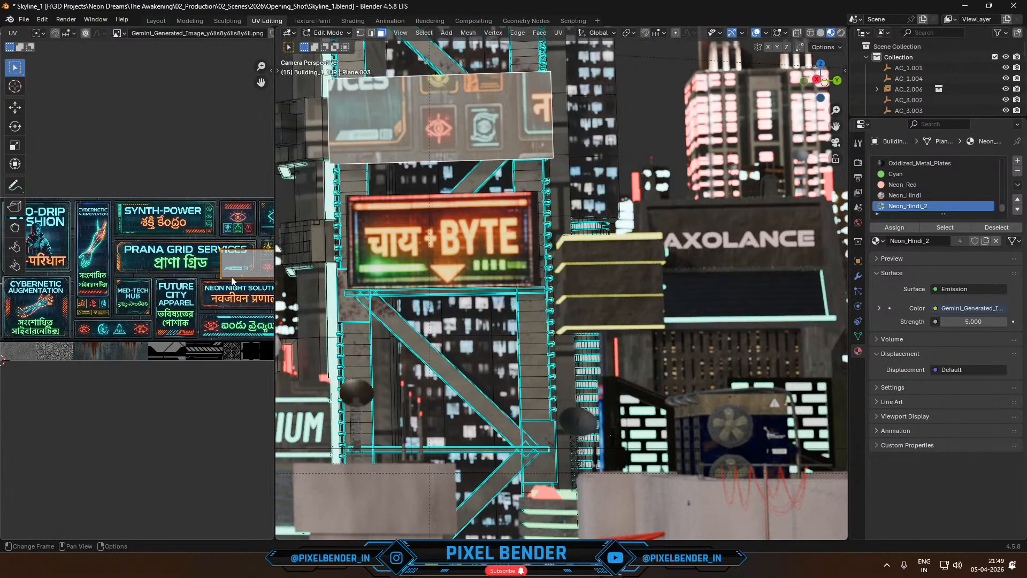
{"action": "middle_click_drag", "start_coordinate": [232, 281], "coordinate": [99, 286]}
{"action": "key", "text": "g"}
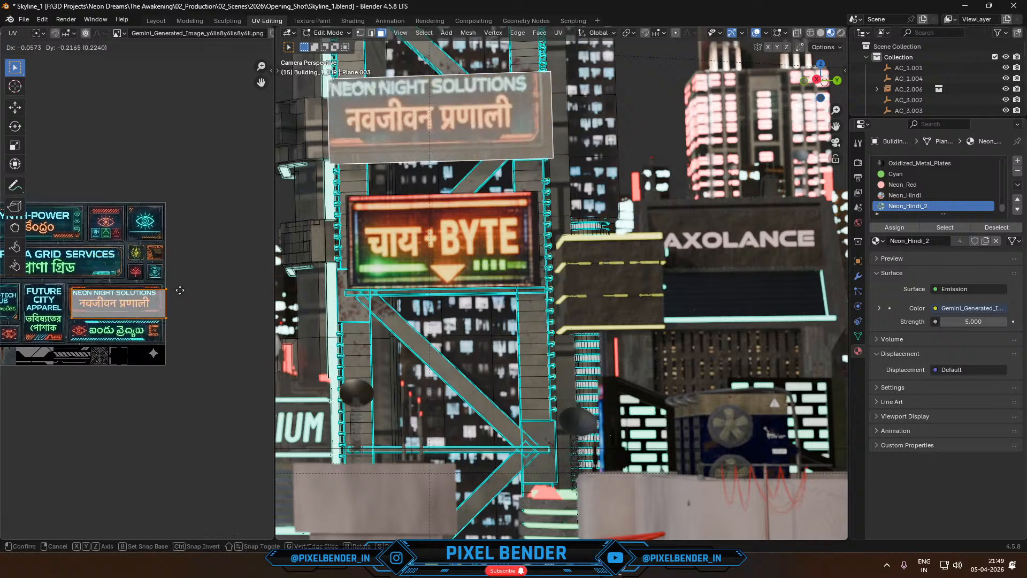
{"action": "left_click", "coordinate": [223, 213]}
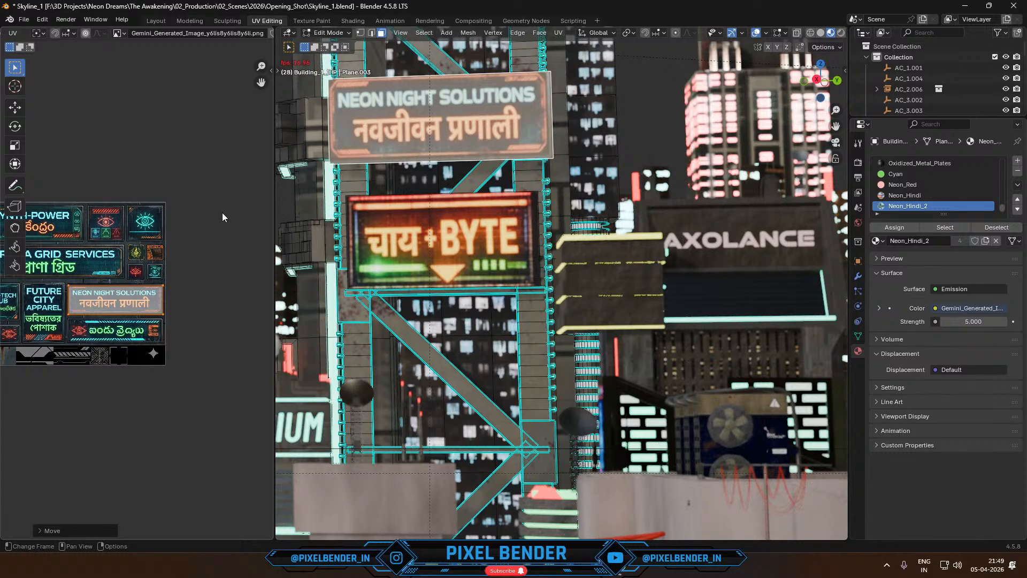
{"action": "key", "text": "space"}
{"action": "scroll", "coordinate": [512, 236], "scroll_direction": "down", "scroll_amount": 10}
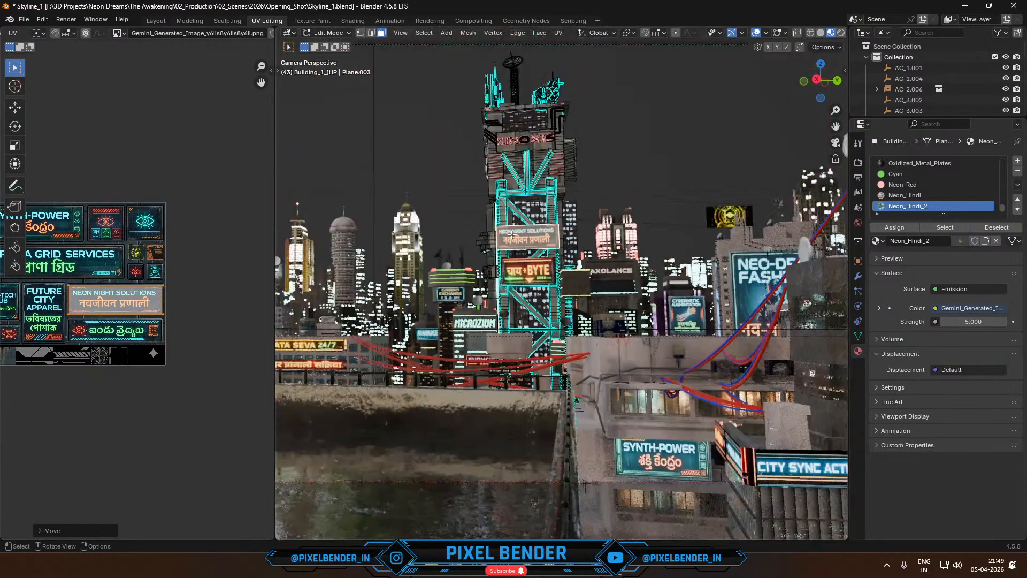
- Leave Edit Mode and assign the Neon_Hindi_flicker_1 material to the green lotus sign on the tapered tower
{"action": "middle_click_drag", "start_coordinate": [468, 320], "coordinate": [647, 267], "text": "shift"}
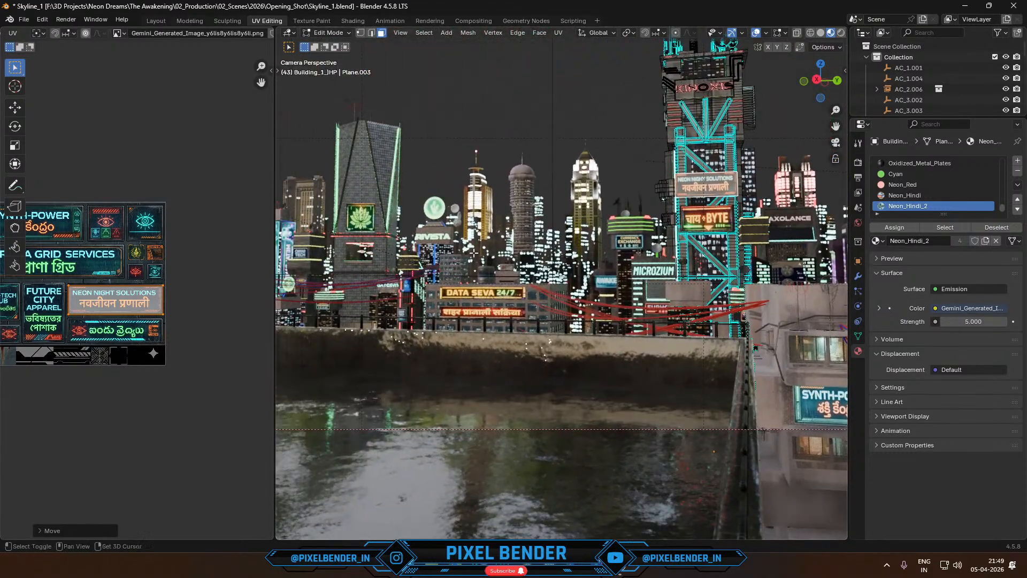
{"action": "middle_click_drag", "start_coordinate": [473, 253], "coordinate": [669, 251], "text": "shift"}
{"action": "scroll", "coordinate": [599, 183], "scroll_direction": "up", "scroll_amount": 5}
{"action": "key", "text": "Tab"}
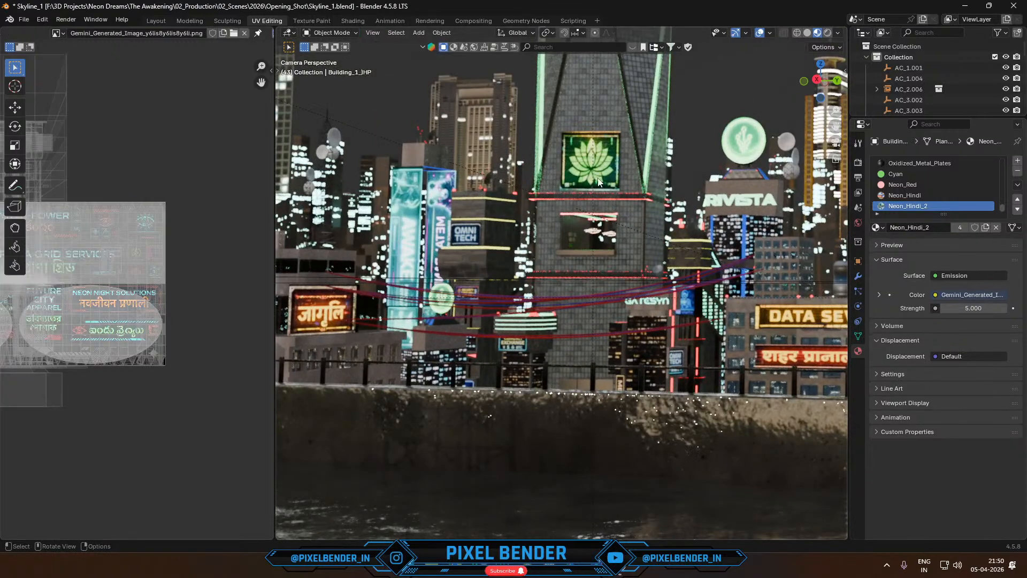
{"action": "left_click", "coordinate": [600, 183]}
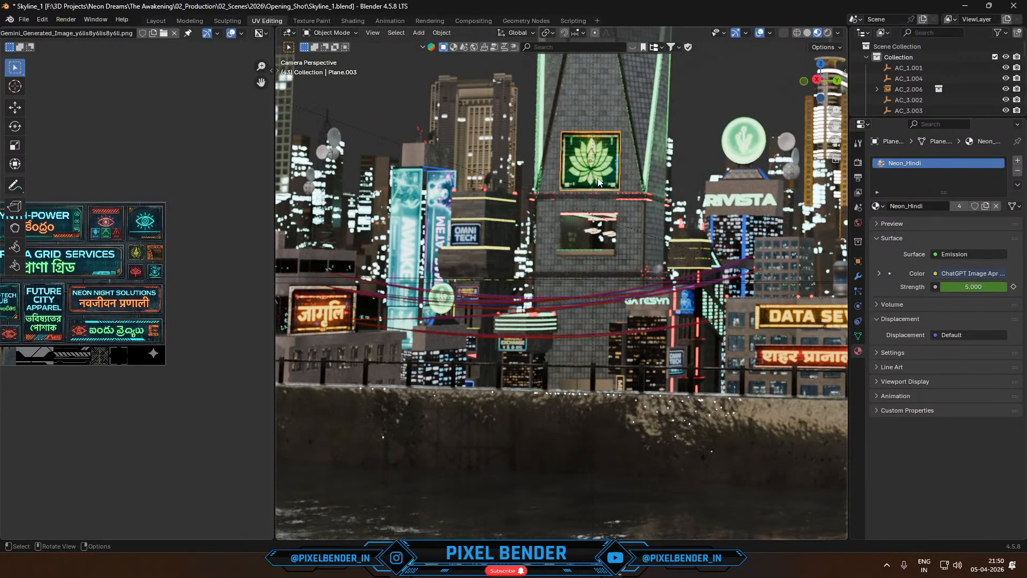
{"action": "left_click", "coordinate": [878, 206]}
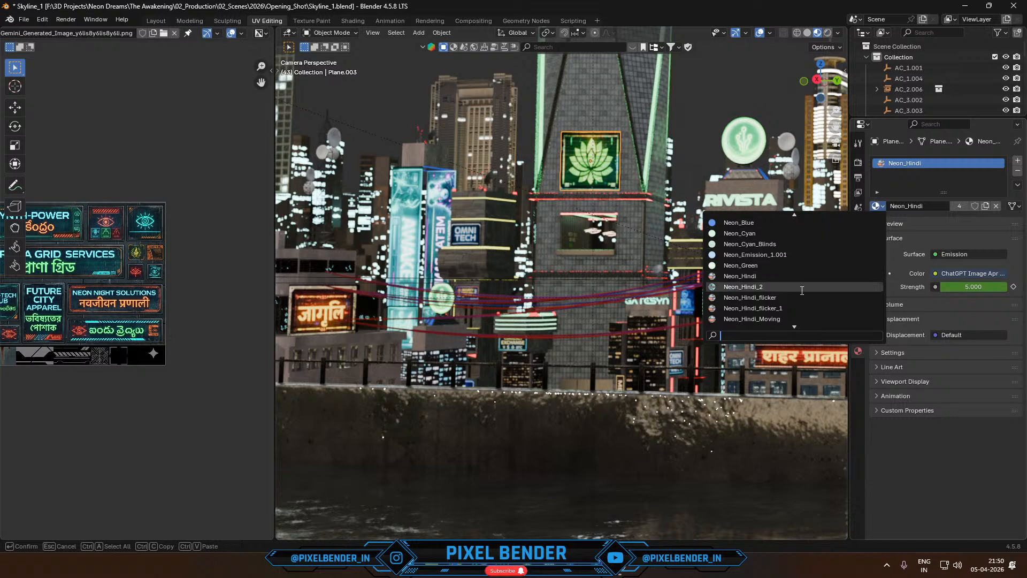
{"action": "left_click", "coordinate": [793, 303]}
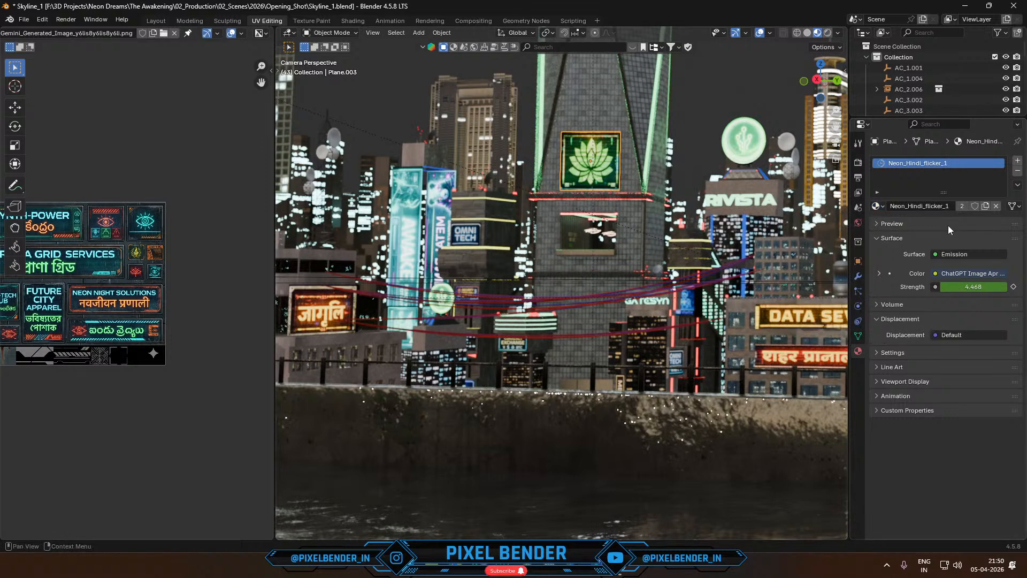
- Make a separate copy of the lotus sign's flicker material and name it Neon_Hindi_flicker_2
{"action": "left_click", "coordinate": [983, 207]}
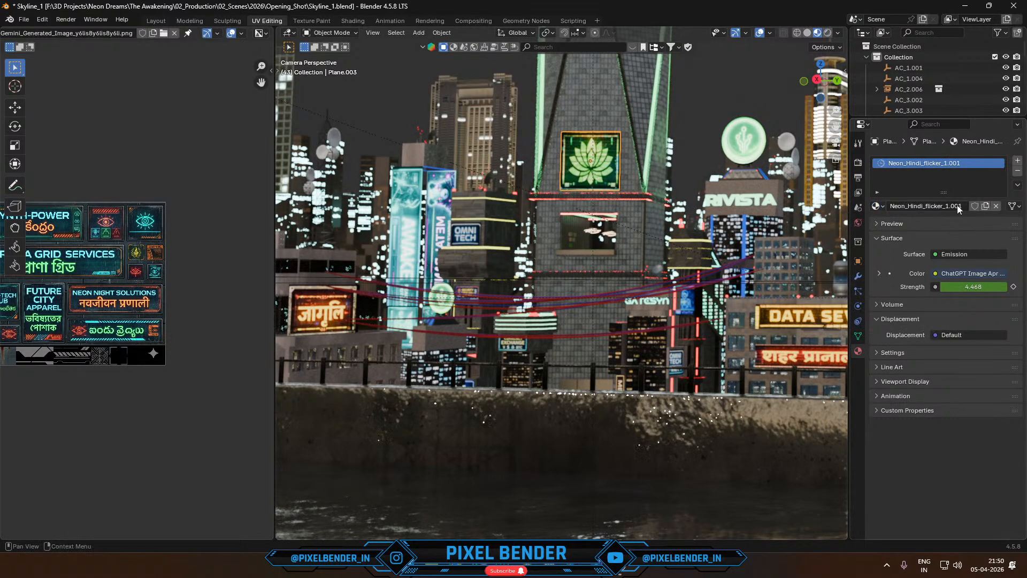
{"action": "double_click", "coordinate": [960, 207]}
{"action": "left_click", "coordinate": [965, 215]}
{"action": "left_click", "coordinate": [965, 208]}
{"action": "left_click", "coordinate": [966, 208]}
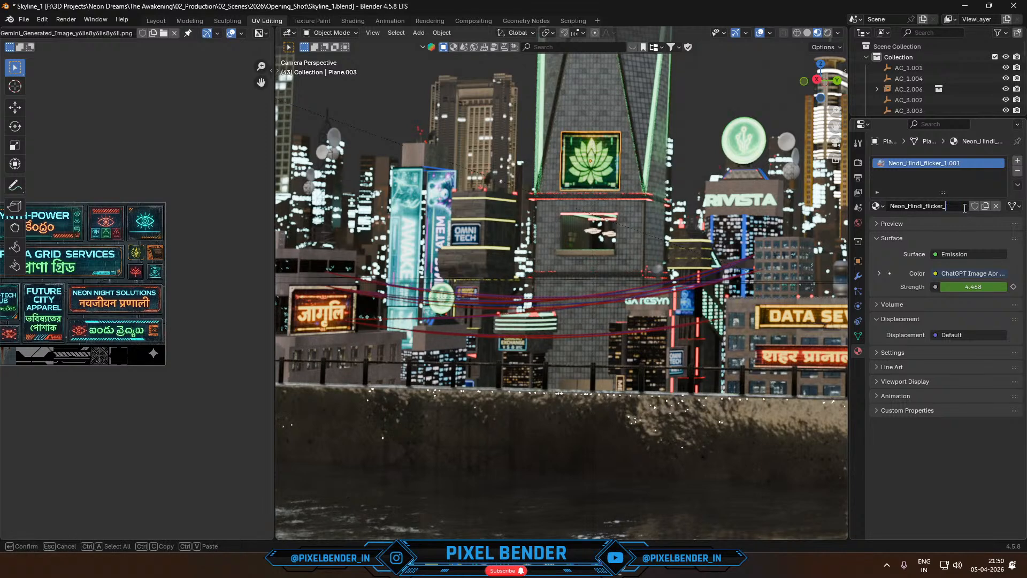
{"action": "type", "text": "2"}
{"action": "key", "text": "Return"}
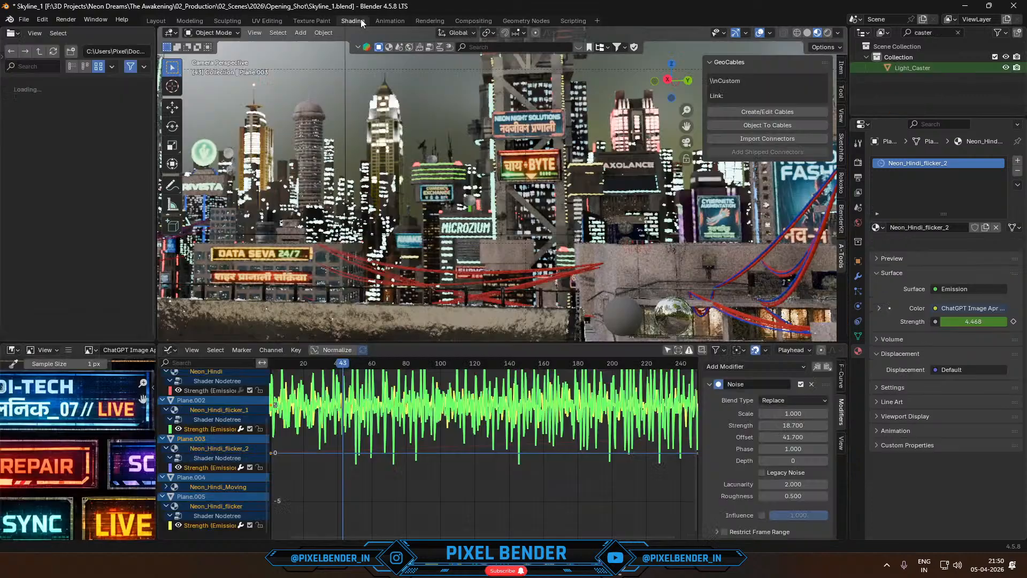
- Set the Noise modifier's offset to 97.2 in the Shading workspace and play the animation with the lotus sign isolated
{"action": "left_click", "coordinate": [353, 20]}
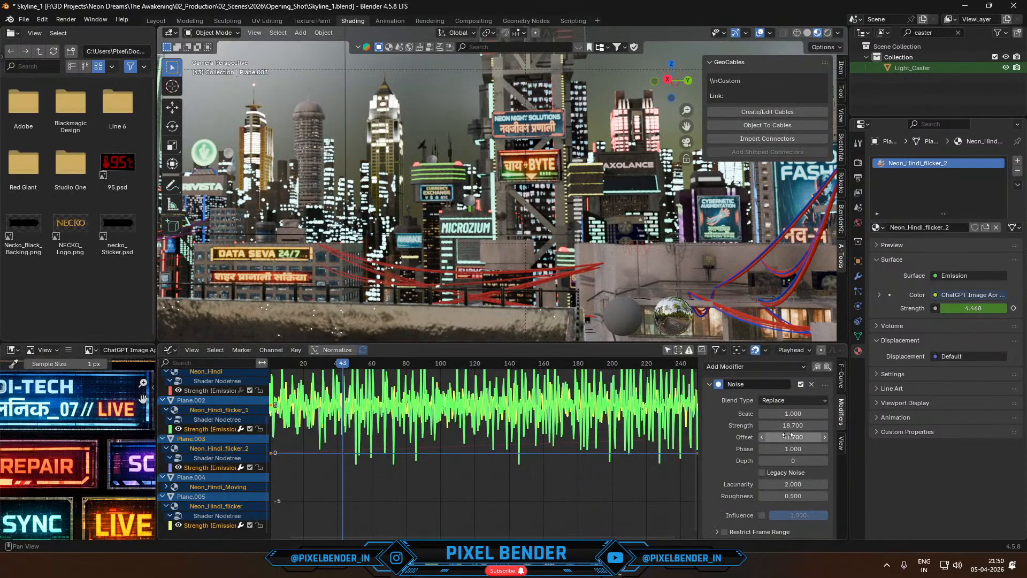
{"action": "left_click_drag", "start_coordinate": [793, 437], "coordinate": [838, 437]}
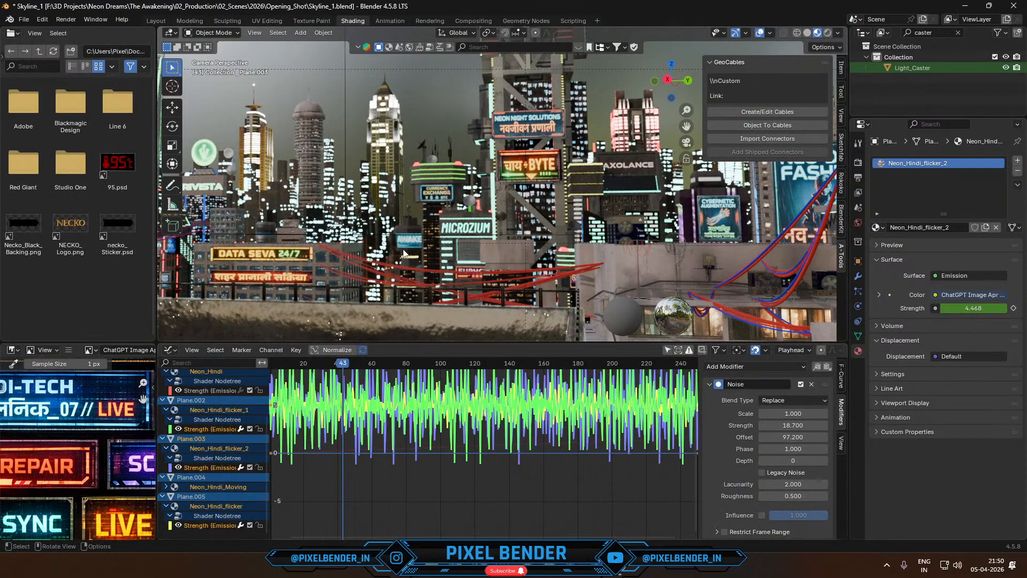
{"action": "key", "text": "KP_Divide"}
{"action": "key", "text": "space"}
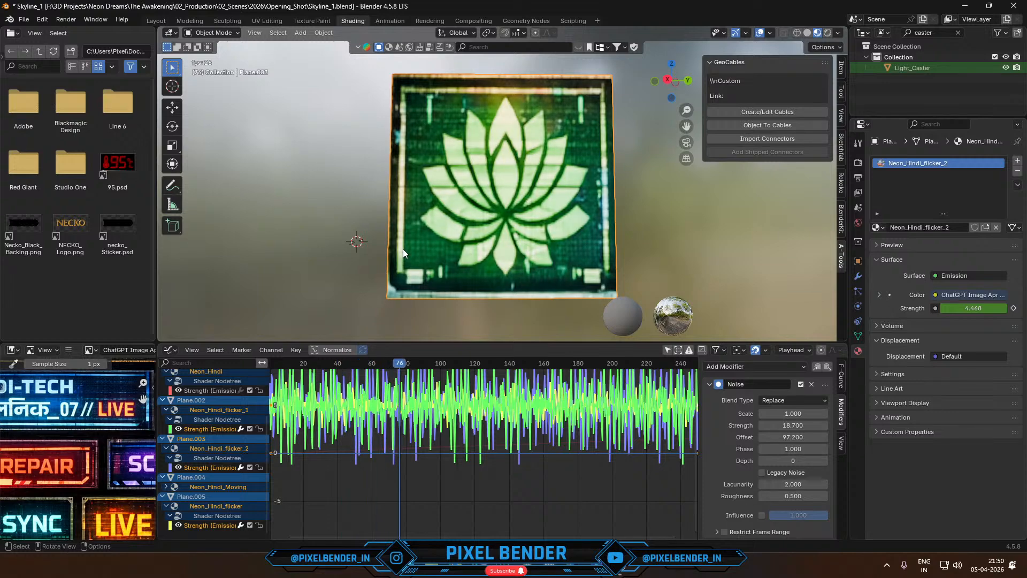
{"action": "key", "text": "KP_Divide"}
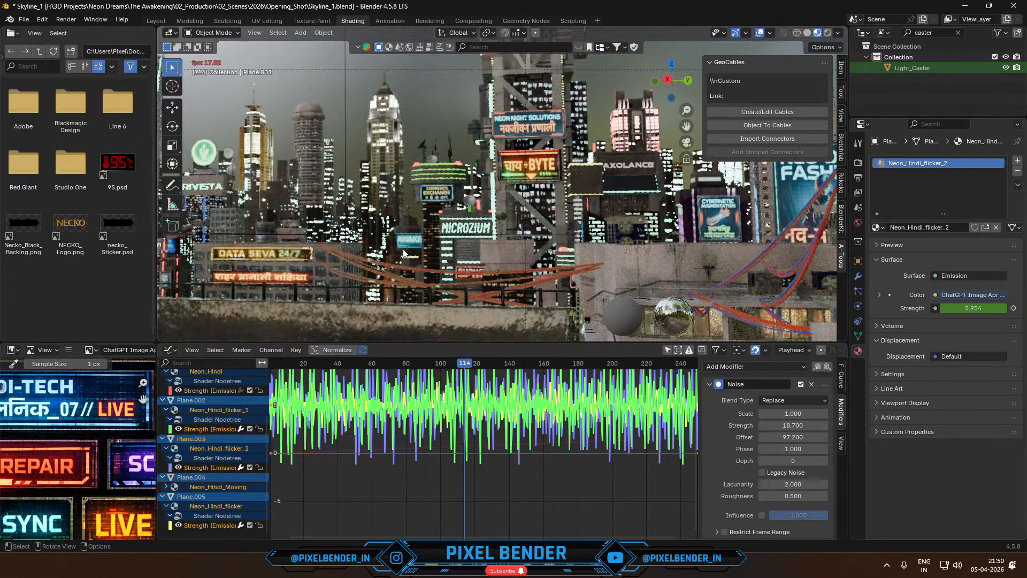
- Select the Hindi sign below DATA SEVA 24/7, set the displayed Noise modifier's strength to 12, and save the file
{"action": "left_click", "coordinate": [261, 278]}
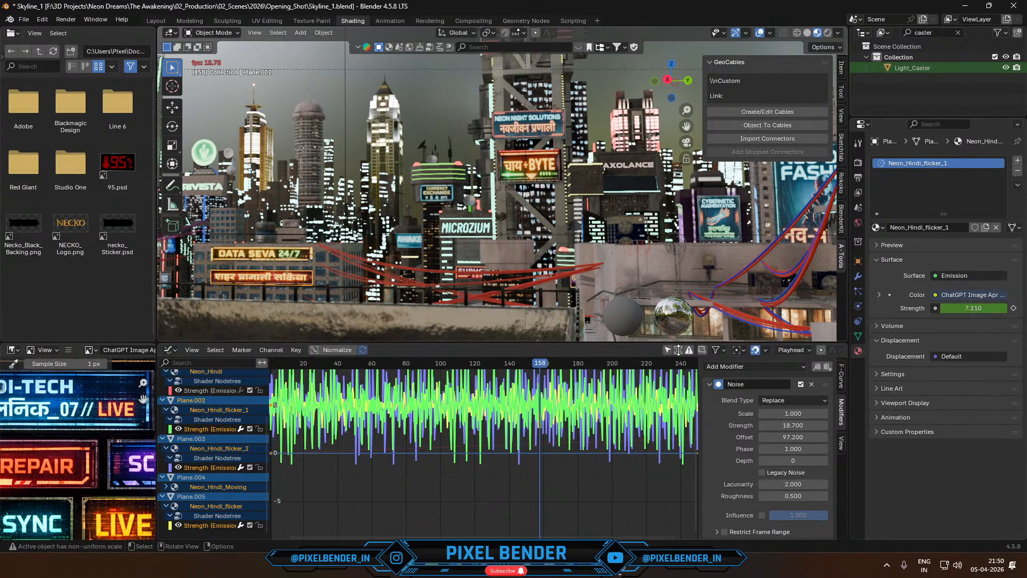
{"action": "left_click", "coordinate": [794, 425]}
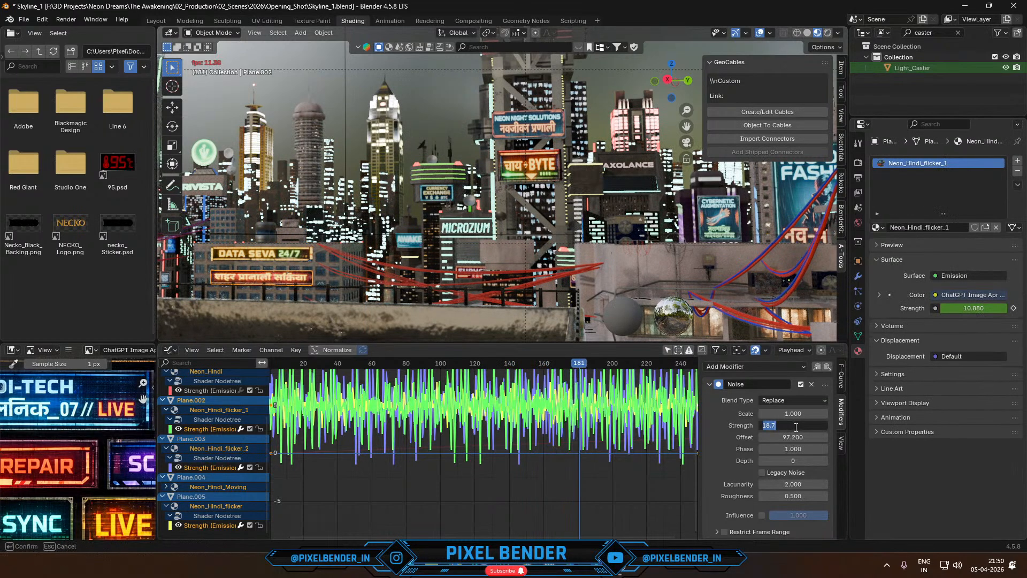
{"action": "type", "text": "12"}
{"action": "key", "text": "Return"}
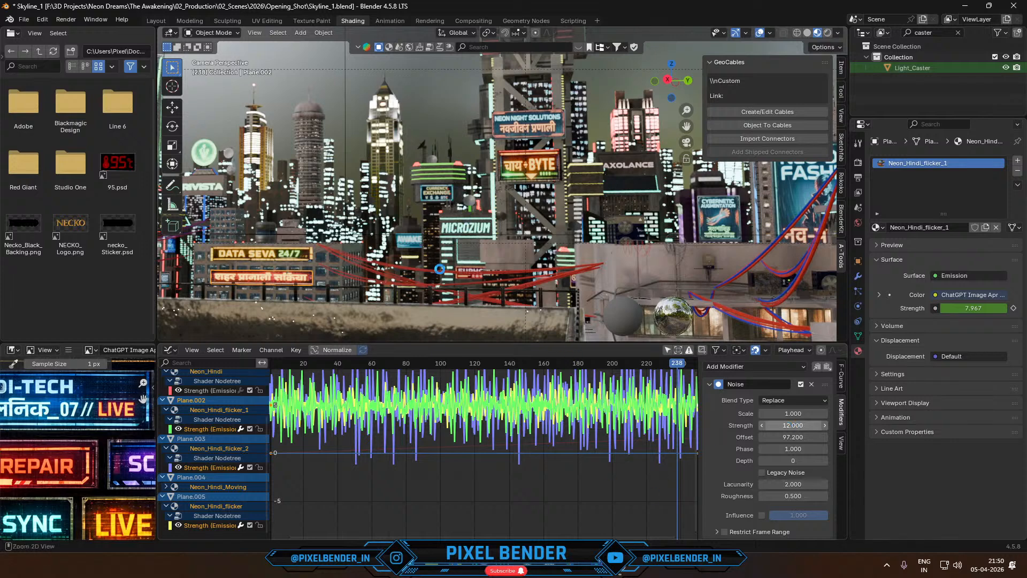
{"action": "key", "text": "ctrl+s"}
- Launch another instance of Blender 4.5 and open the recent file Sci_Fi_Terminals.blend
{"action": "mouse_move", "coordinate": [526, 568]}
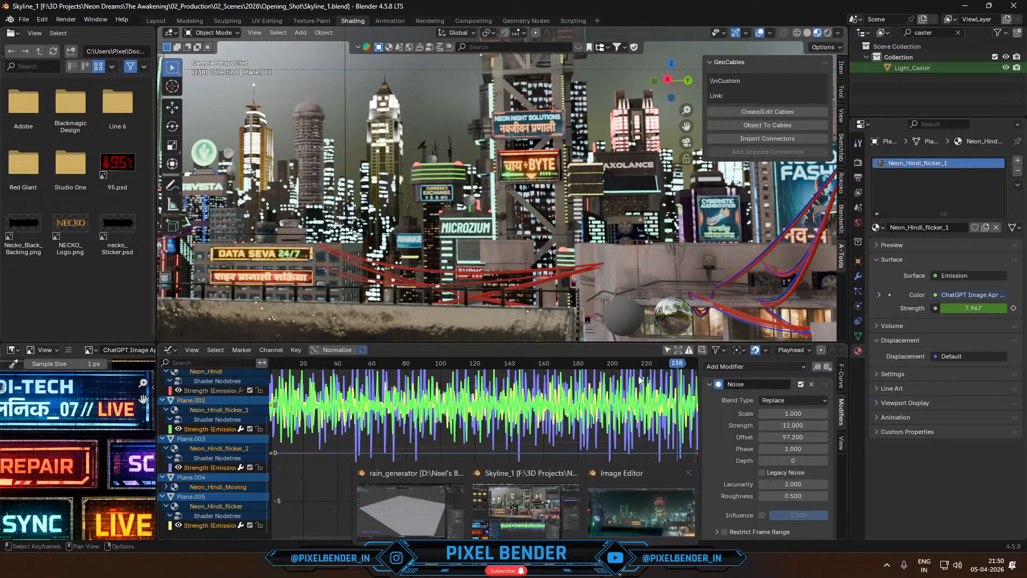
{"action": "key", "text": "super"}
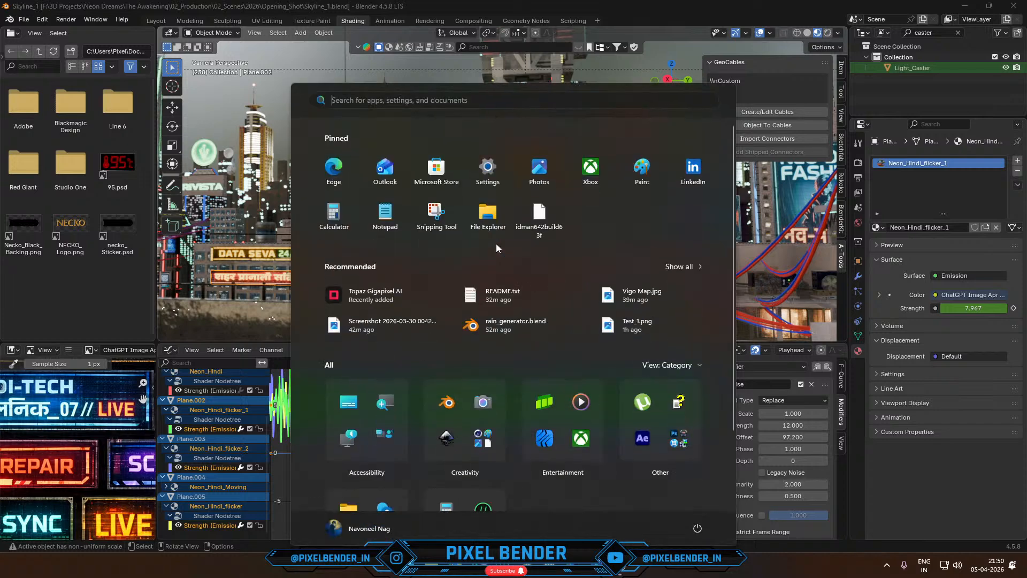
{"action": "type", "text": "blender 5.1"}
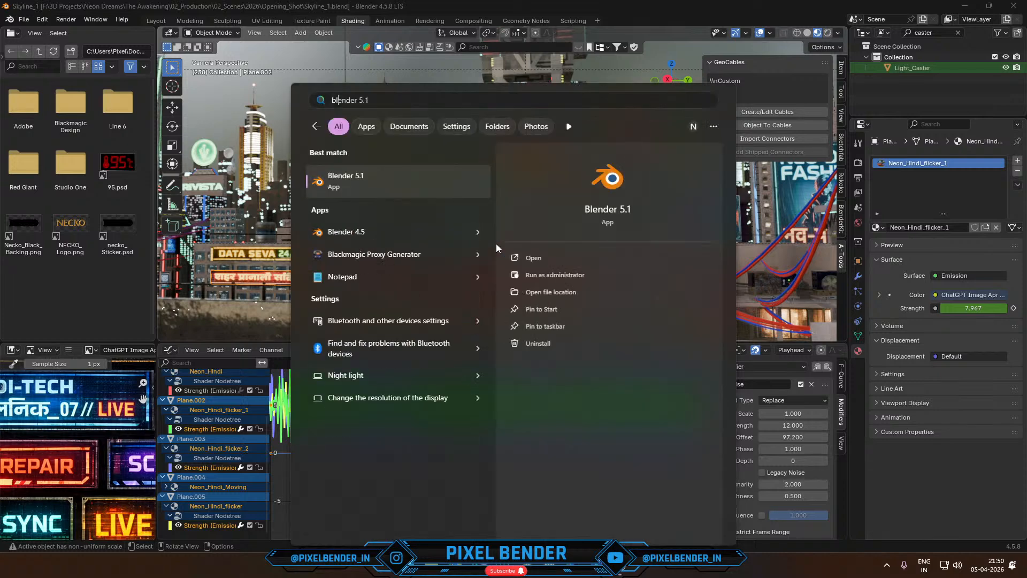
{"action": "key", "text": "Down"}
{"action": "key", "text": "Down"}
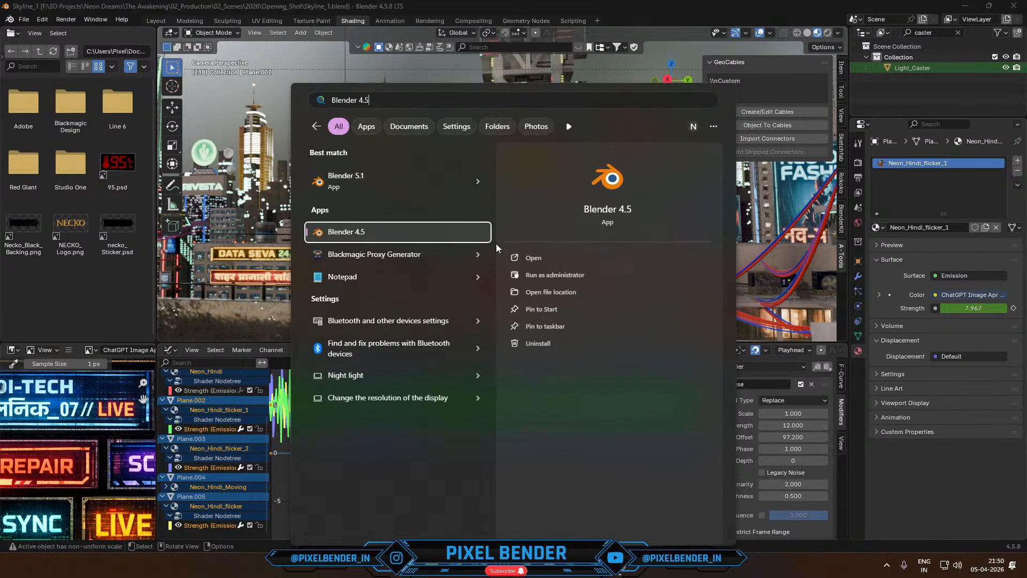
{"action": "key", "text": "Return"}
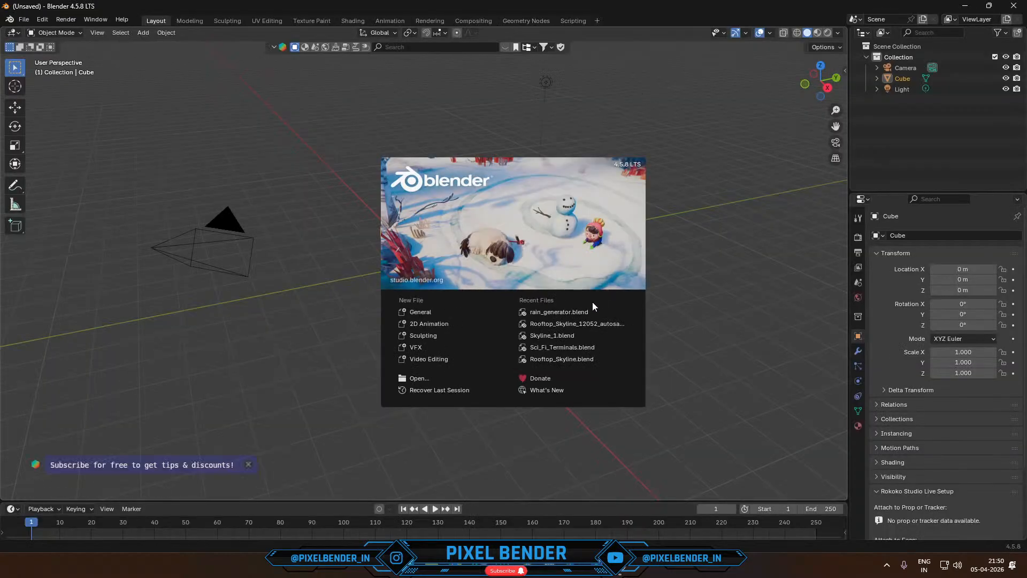
{"action": "left_click", "coordinate": [582, 349]}
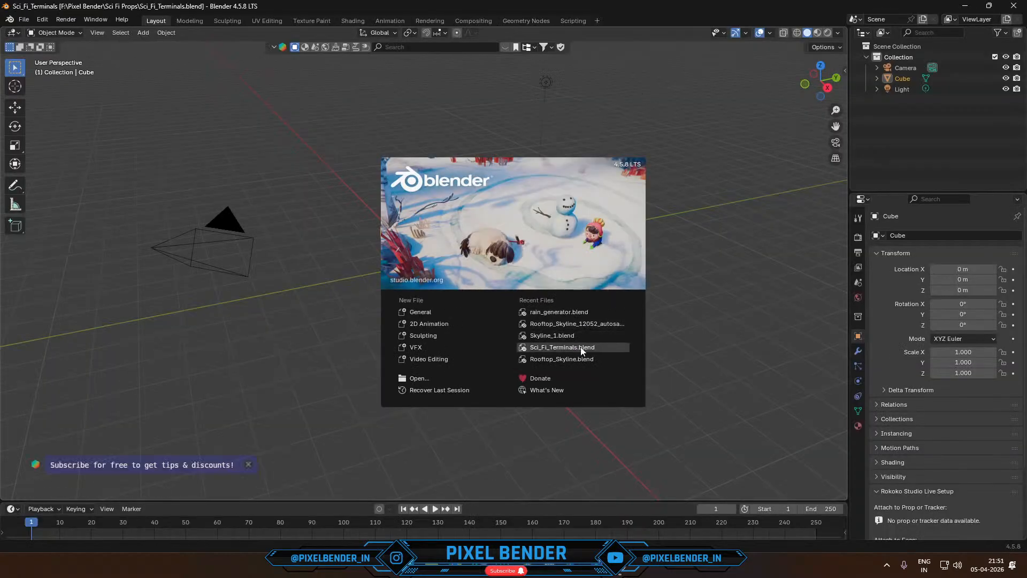
- Examine the sci-fi terminal's glowing buttons and keypad up close in rendered shading
{"action": "left_click", "coordinate": [827, 32]}
{"action": "middle_click_drag", "start_coordinate": [763, 203], "coordinate": [677, 255]}
{"action": "middle_click_drag", "start_coordinate": [600, 275], "coordinate": [505, 280]}
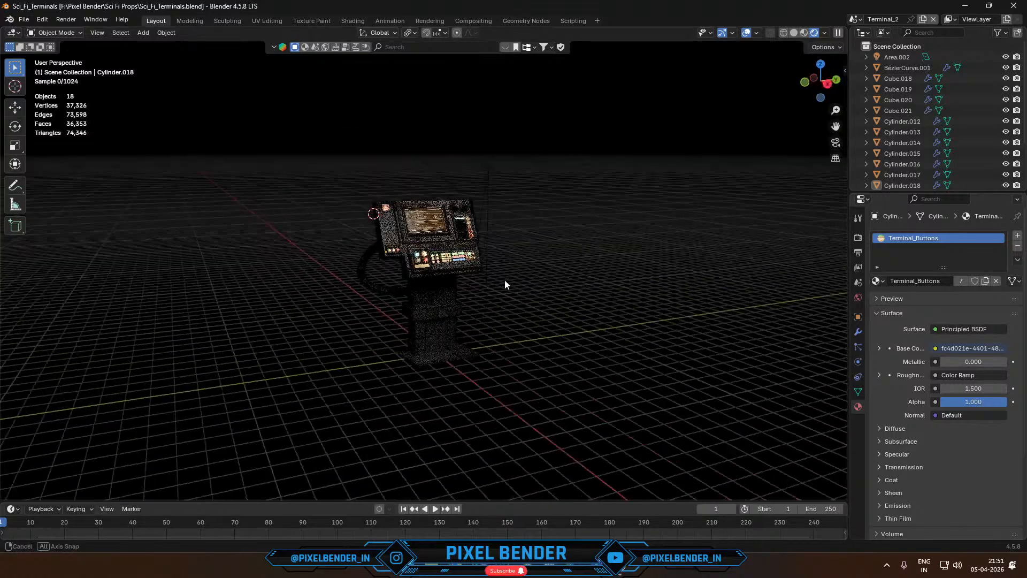
{"action": "scroll", "coordinate": [460, 236], "scroll_direction": "up", "scroll_amount": 6}
{"action": "middle_click_drag", "start_coordinate": [465, 244], "coordinate": [488, 225]}
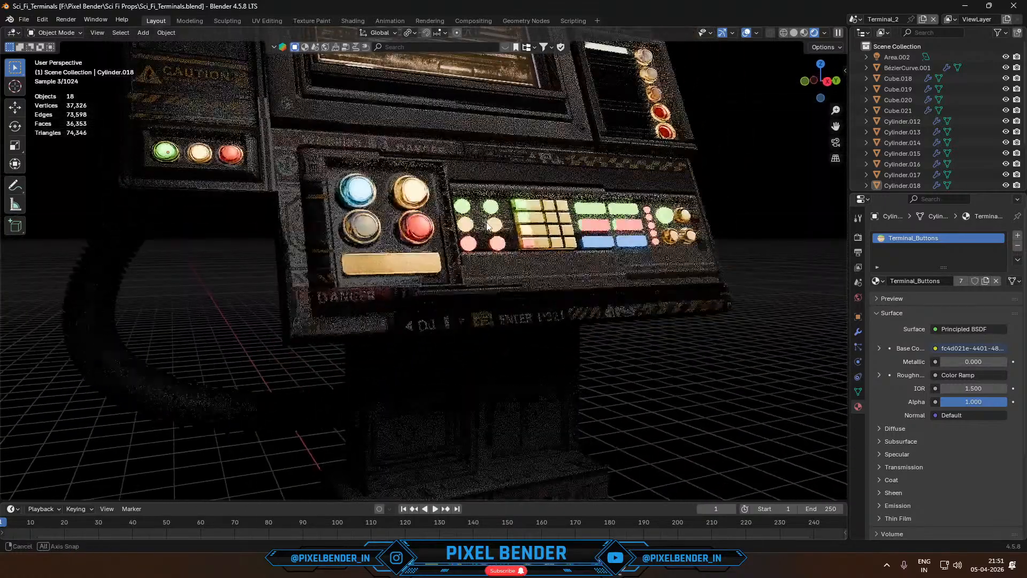
- Select all the sci-fi terminal's parts without the area light above it and switch the viewport to solid shading
{"action": "scroll", "coordinate": [487, 222], "scroll_direction": "down", "scroll_amount": 5}
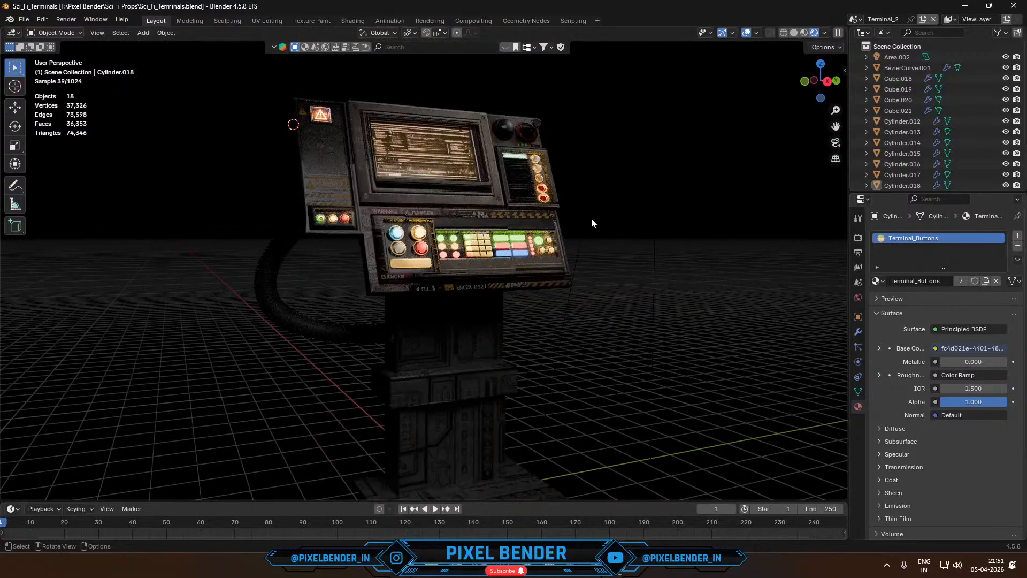
{"action": "scroll", "coordinate": [592, 219], "scroll_direction": "down", "scroll_amount": 2}
{"action": "middle_click_drag", "start_coordinate": [592, 219], "coordinate": [558, 237]}
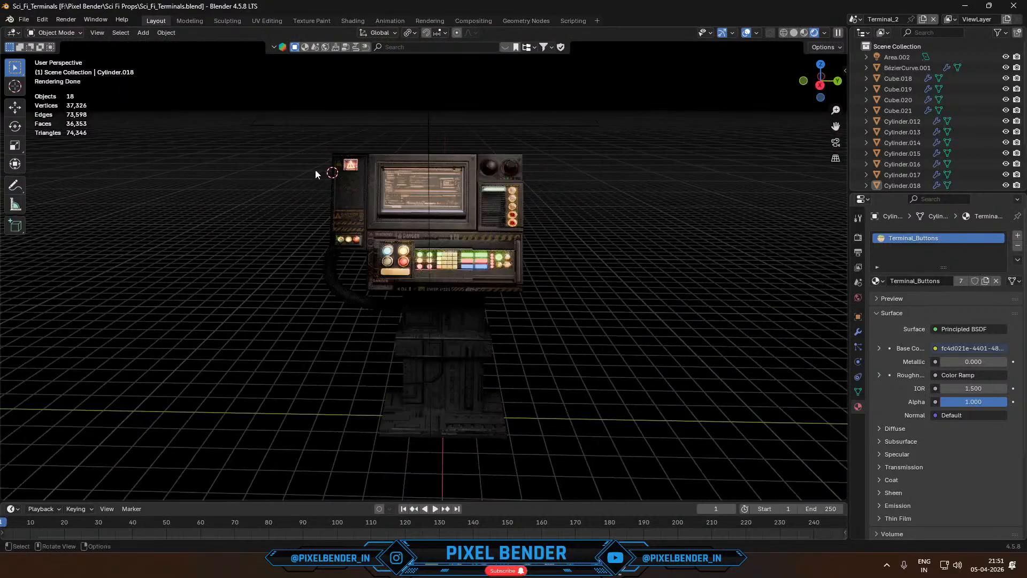
{"action": "left_click_drag", "start_coordinate": [297, 136], "coordinate": [506, 418]}
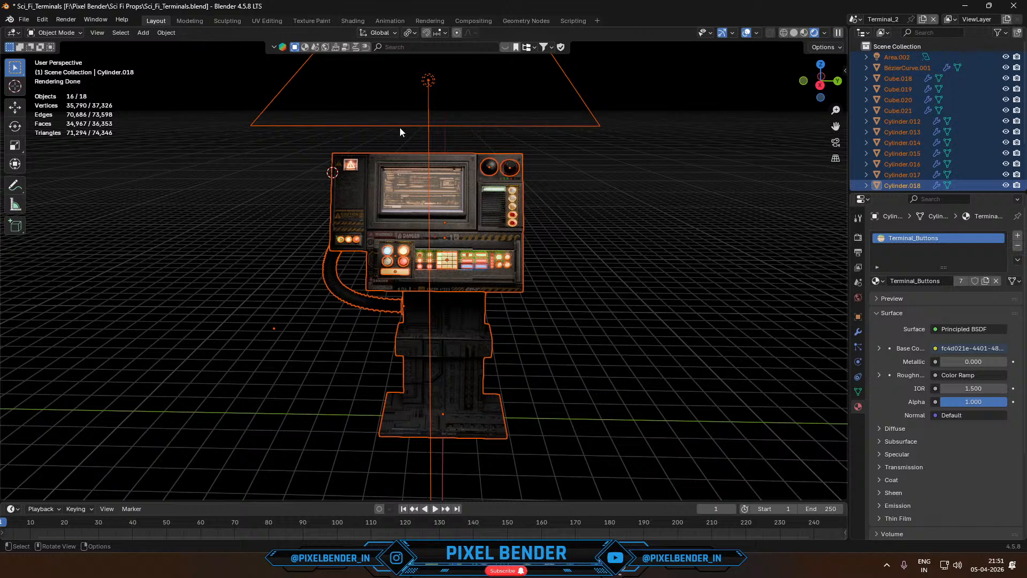
{"action": "left_click_drag", "start_coordinate": [400, 98], "coordinate": [438, 123], "text": "ctrl"}
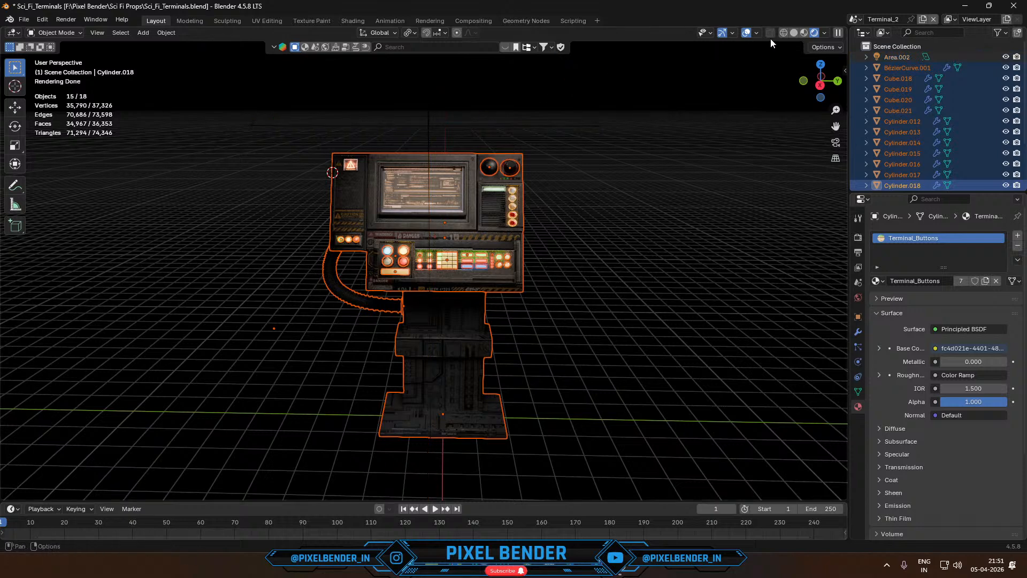
{"action": "left_click", "coordinate": [794, 33]}
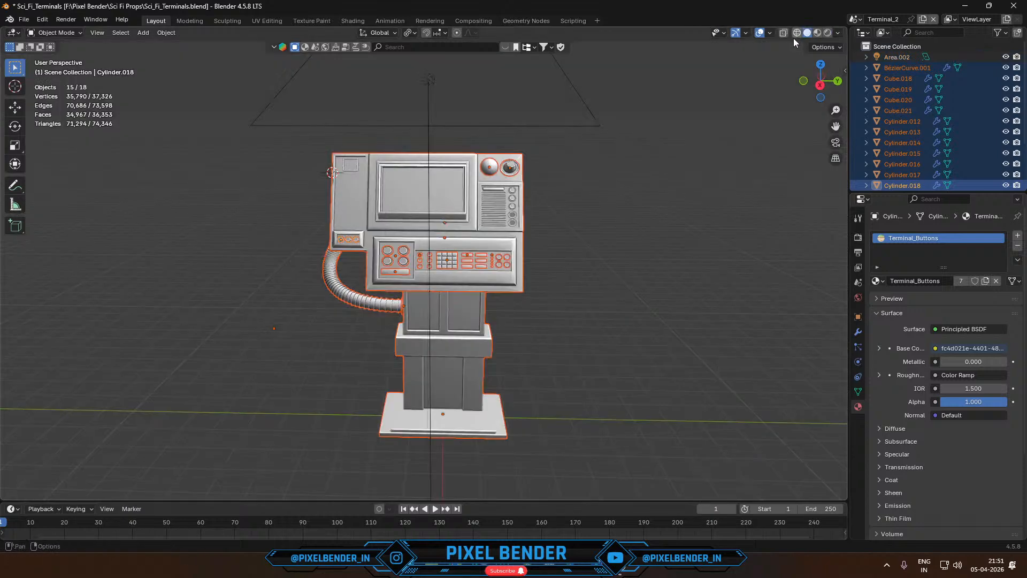
- Make the terminal's main body the active object, convert all selected parts to mesh and join them into it
{"action": "left_click", "coordinate": [348, 195], "text": "shift"}
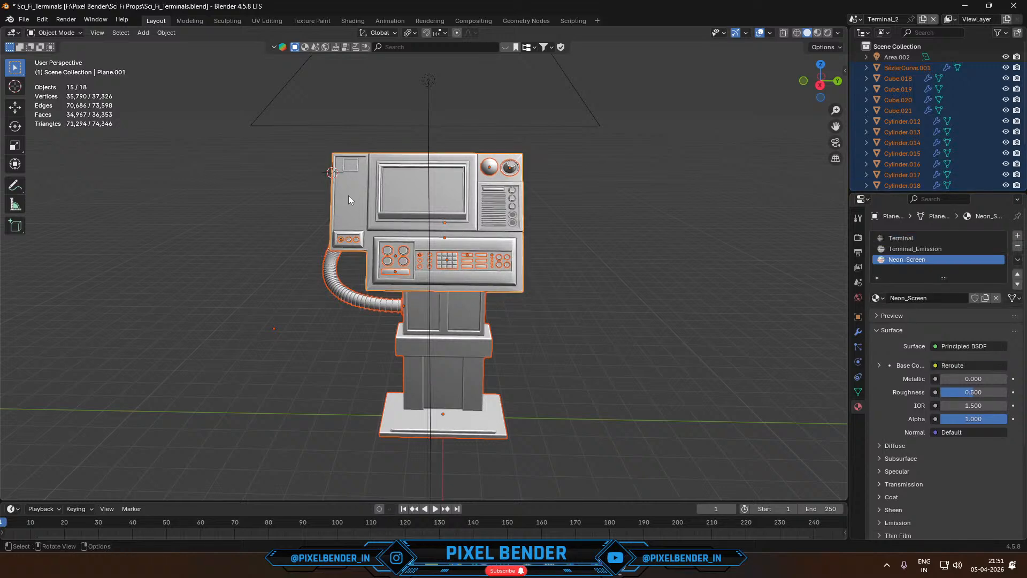
{"action": "key", "text": "F3"}
{"action": "left_click", "coordinate": [379, 217]}
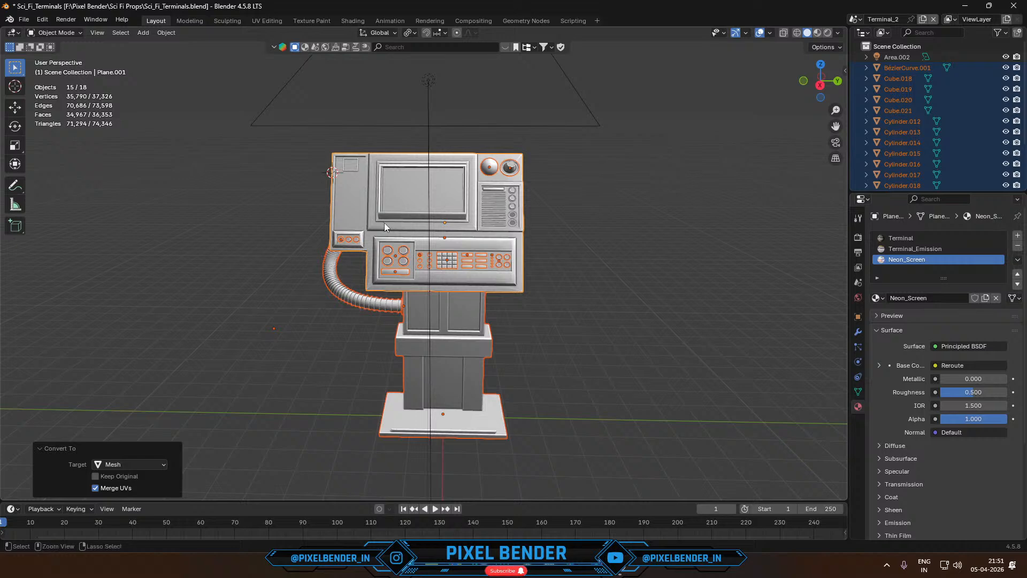
{"action": "key", "text": "ctrl+j"}
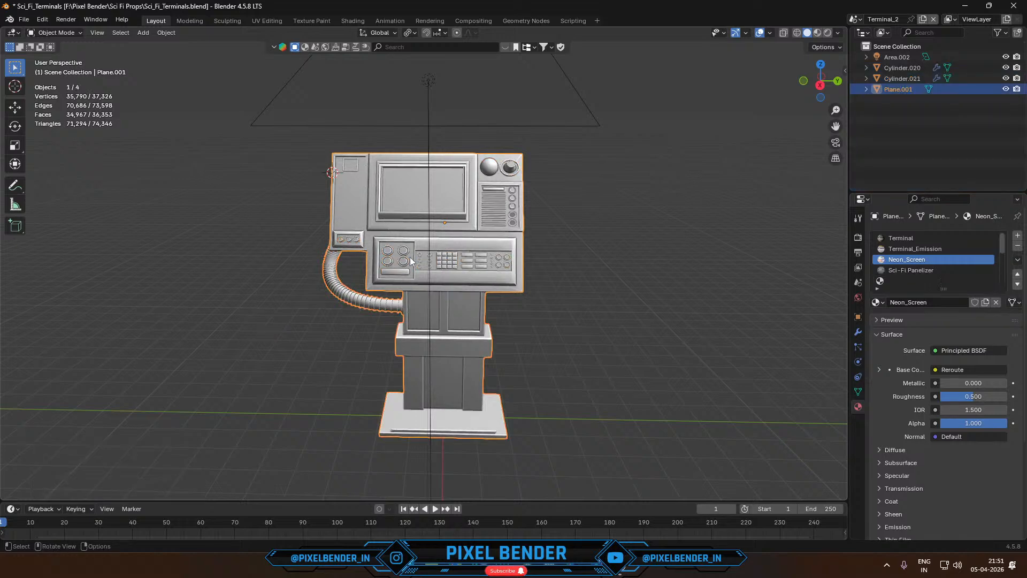
- Copy the joined terminal into Skyline_1.blend, shown in solid shading, and snap it to the 3D cursor beside the tower base
{"action": "key", "text": "alt+Tab"}
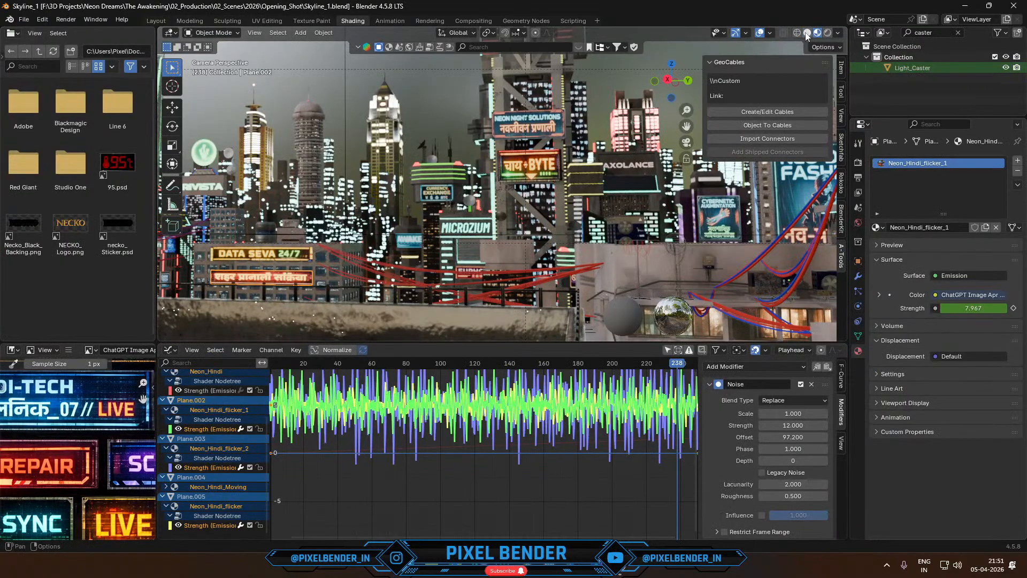
{"action": "left_click", "coordinate": [808, 33]}
{"action": "scroll", "coordinate": [386, 236], "scroll_direction": "down", "scroll_amount": 4}
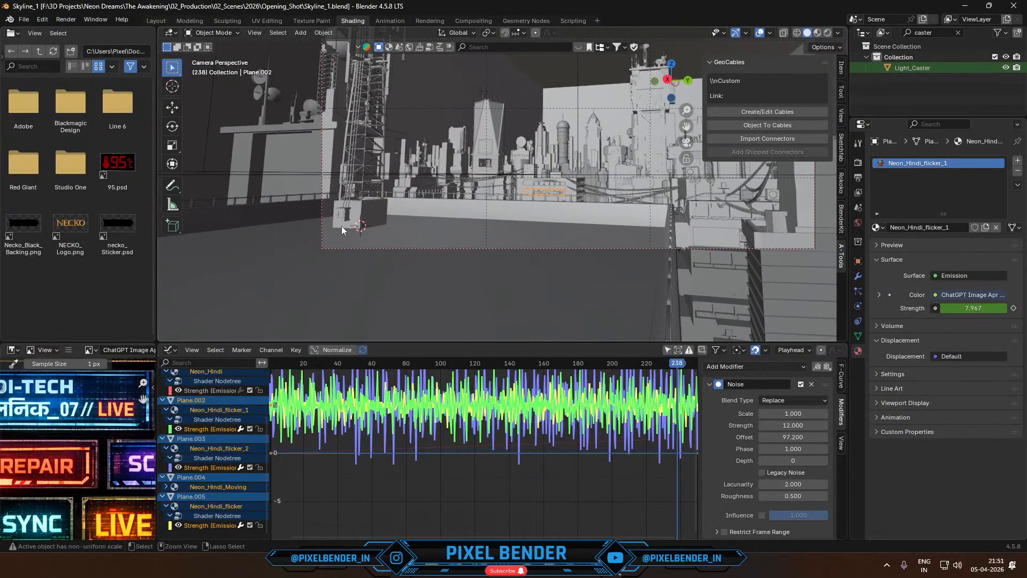
{"action": "key", "text": "ctrl+v"}
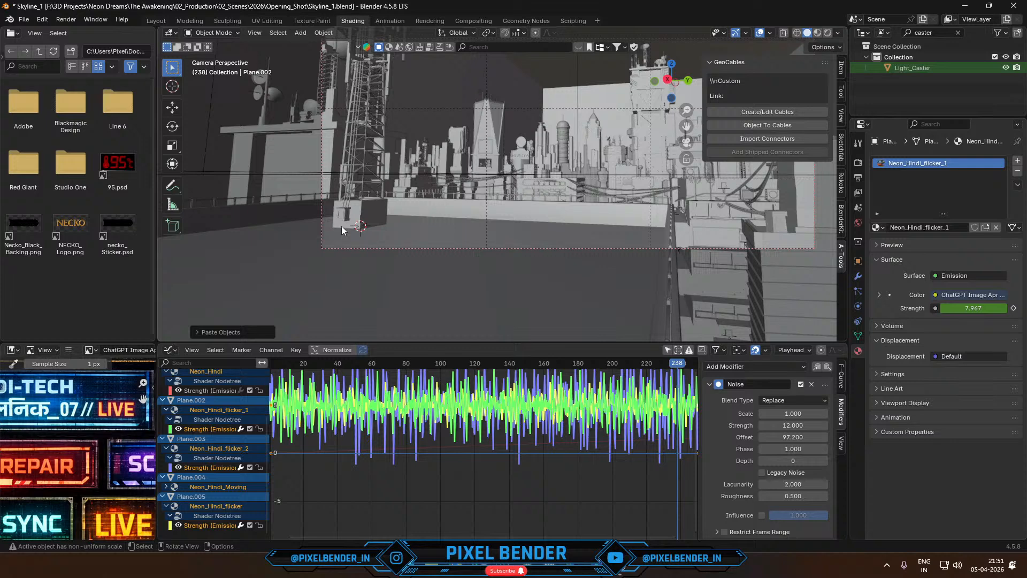
{"action": "key", "text": "shift+s"}
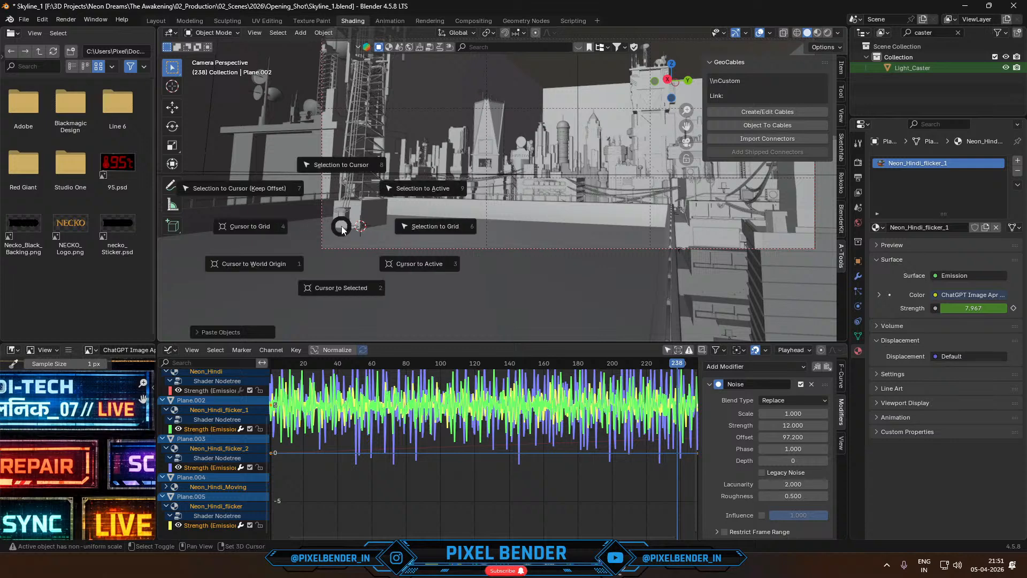
{"action": "left_click", "coordinate": [335, 155]}
{"action": "scroll", "coordinate": [365, 223], "scroll_direction": "up", "scroll_amount": 2}
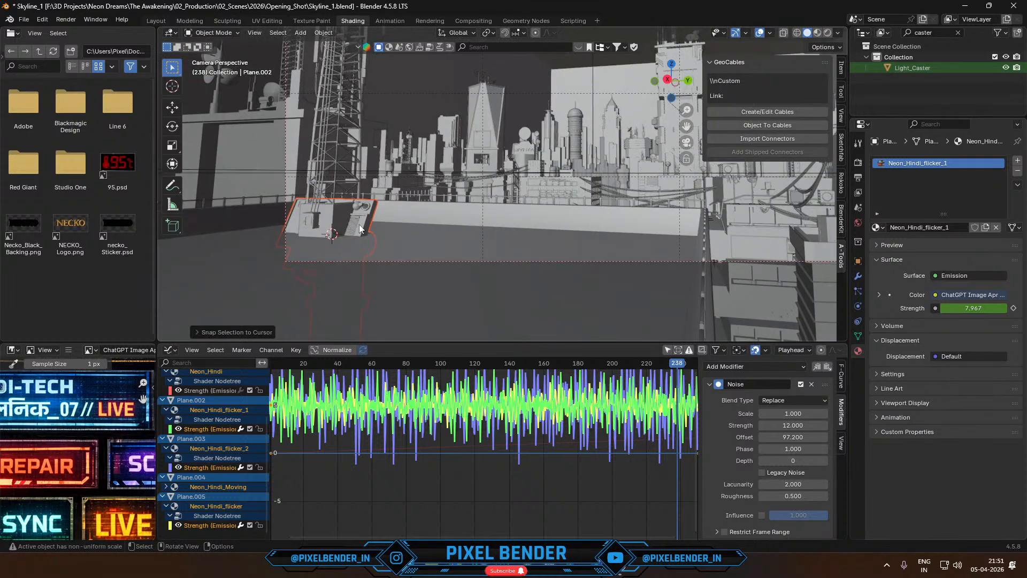
- Scale the pasted terminal down and raise it about 4 m along the global Z axis
{"action": "key", "text": "s"}
{"action": "left_click", "coordinate": [369, 225]}
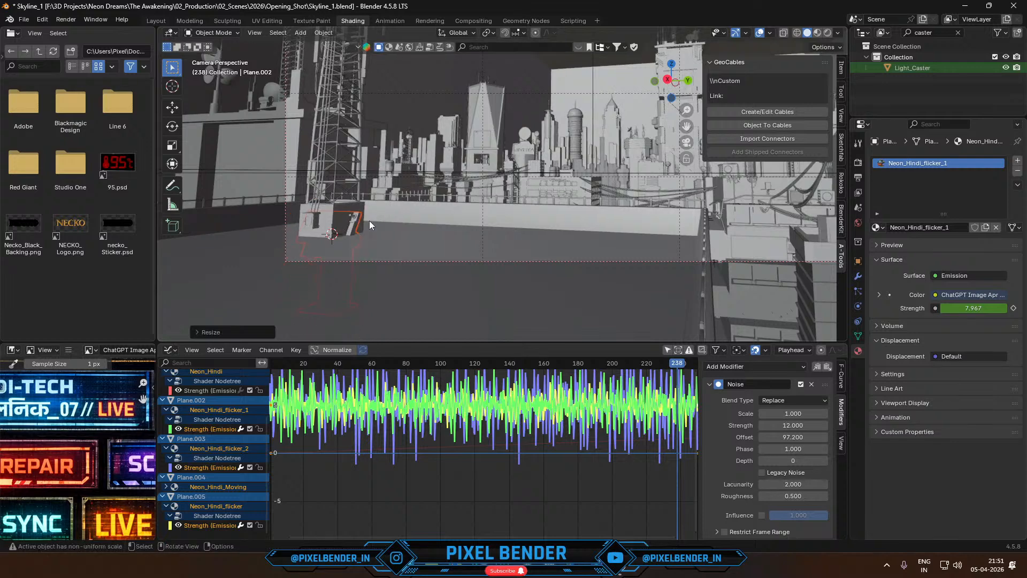
{"action": "key", "text": "g"}
{"action": "key", "text": "z"}
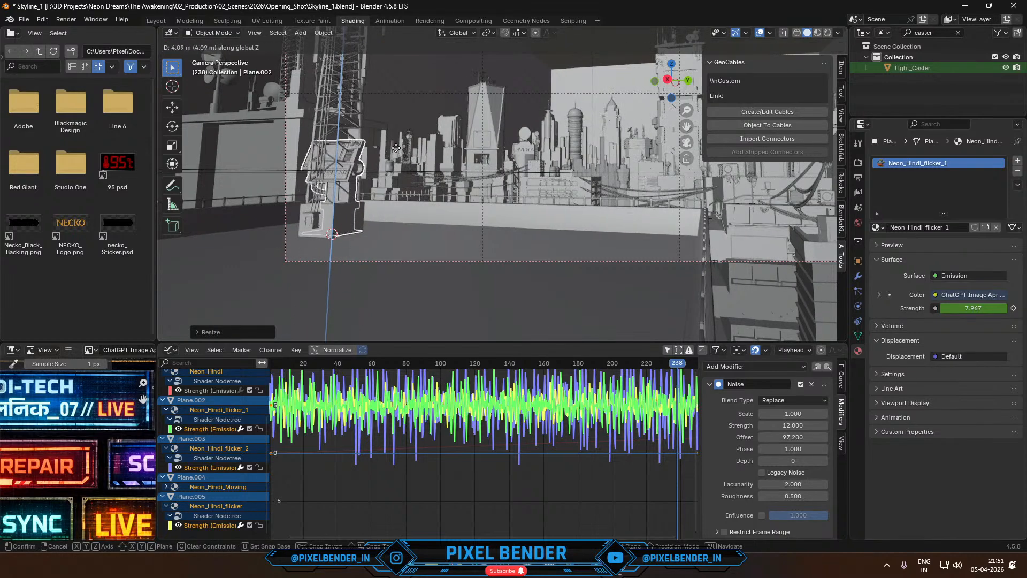
{"action": "left_click", "coordinate": [395, 156]}
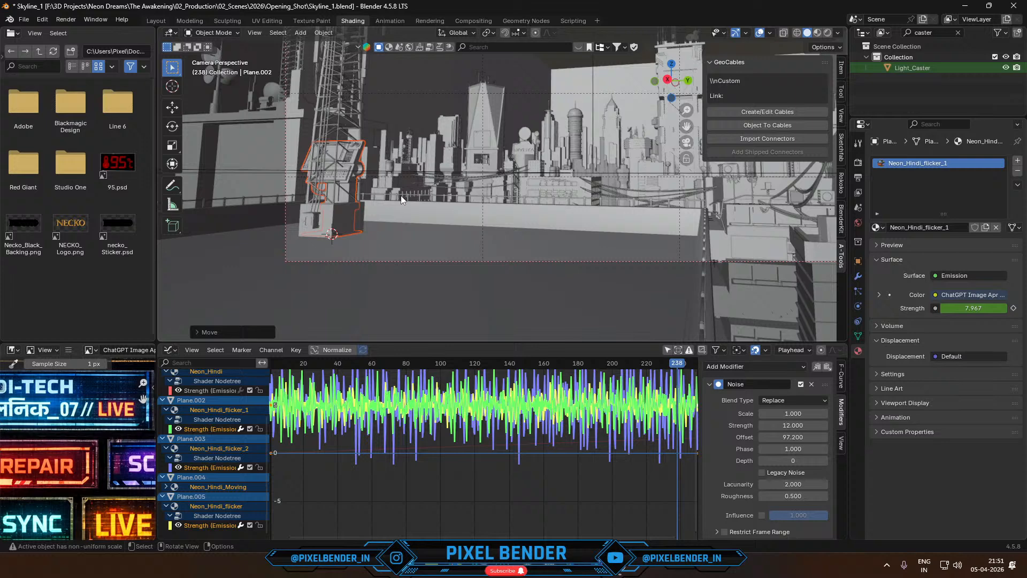
- Move the terminal along the Y axis clear of the lattice tower's base and scale it down further
{"action": "key", "text": "g"}
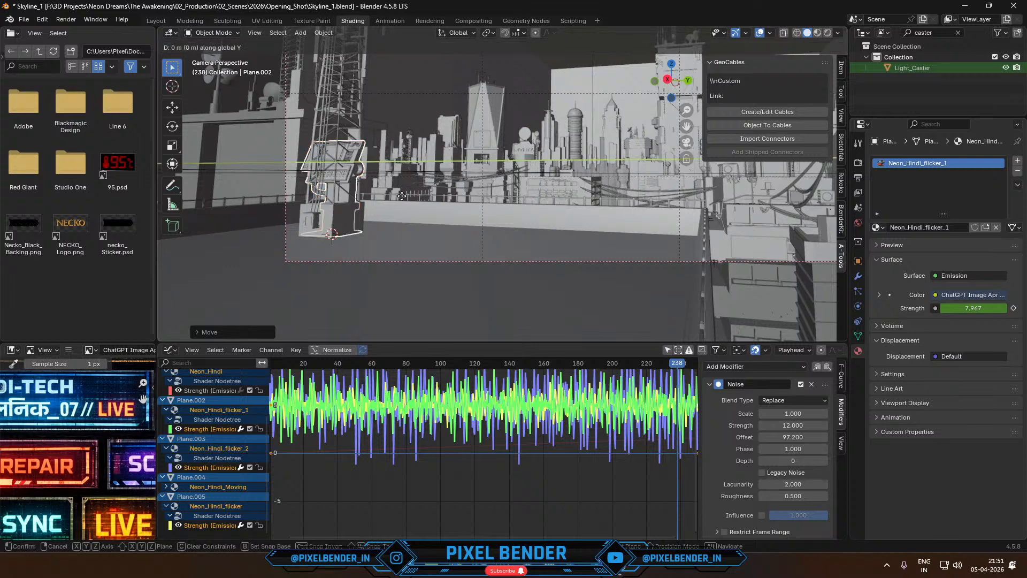
{"action": "key", "text": "y"}
{"action": "left_click", "coordinate": [443, 205]}
{"action": "scroll", "coordinate": [430, 176], "scroll_direction": "up", "scroll_amount": 4}
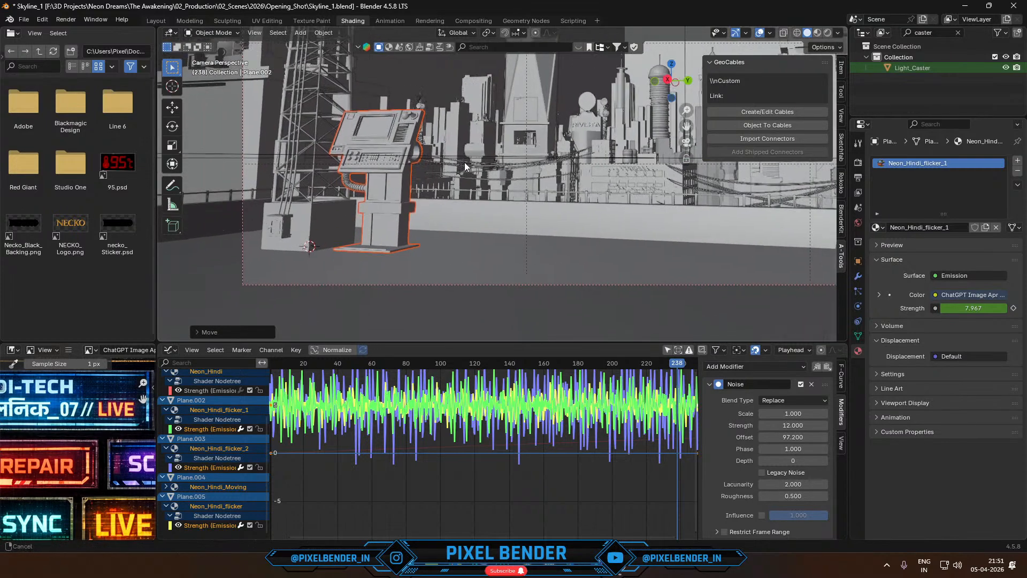
{"action": "key", "text": "s"}
{"action": "left_click", "coordinate": [460, 177]}
- Lower the terminal about 1.3 m along Z, and fine-tune its height so its base rests on the rooftop floor
{"action": "key", "text": "g"}
{"action": "key", "text": "z"}
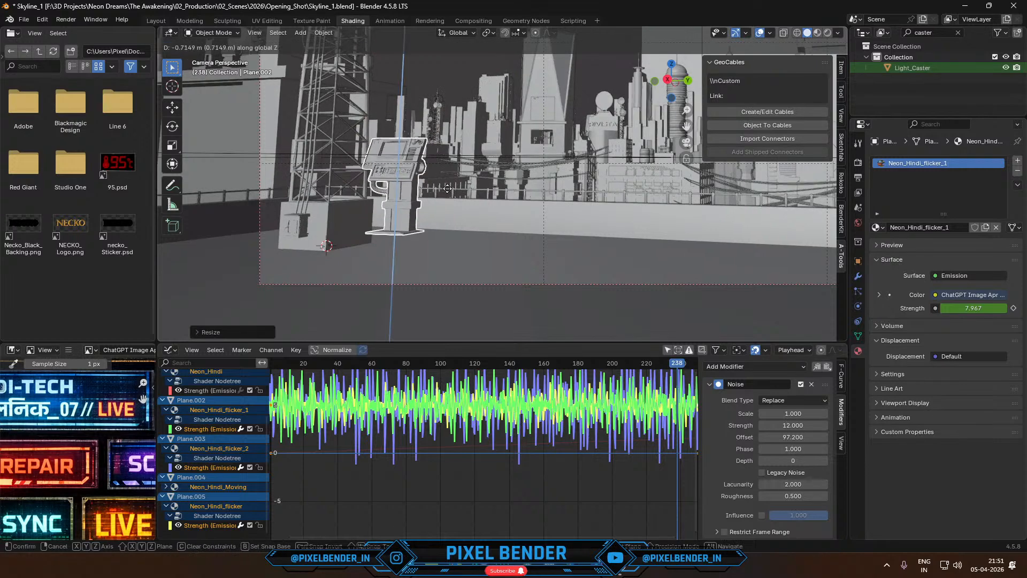
{"action": "left_click", "coordinate": [448, 253]}
{"action": "scroll", "coordinate": [311, 223], "scroll_direction": "up", "scroll_amount": 6}
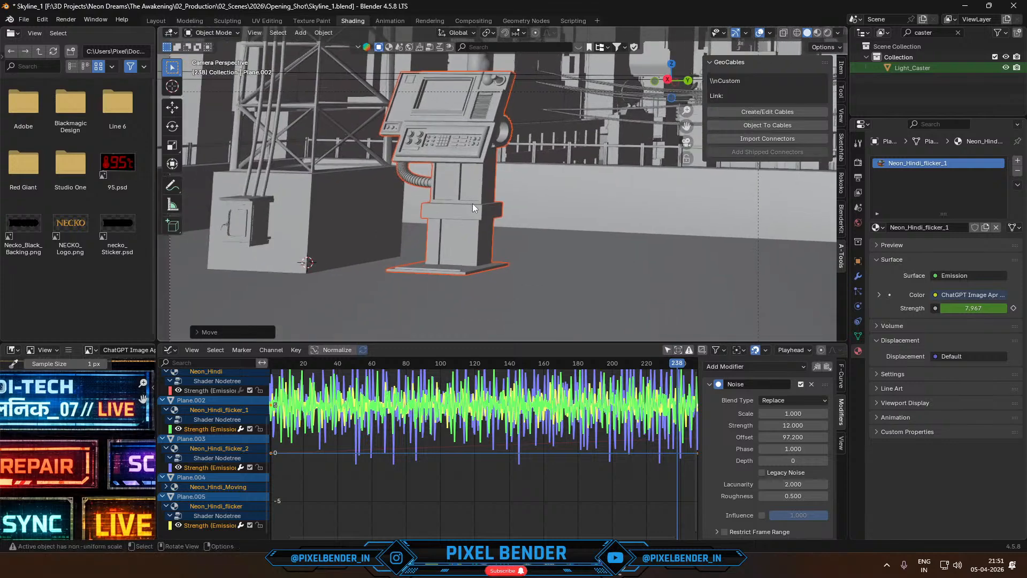
{"action": "key", "text": "g"}
{"action": "key", "text": "z"}
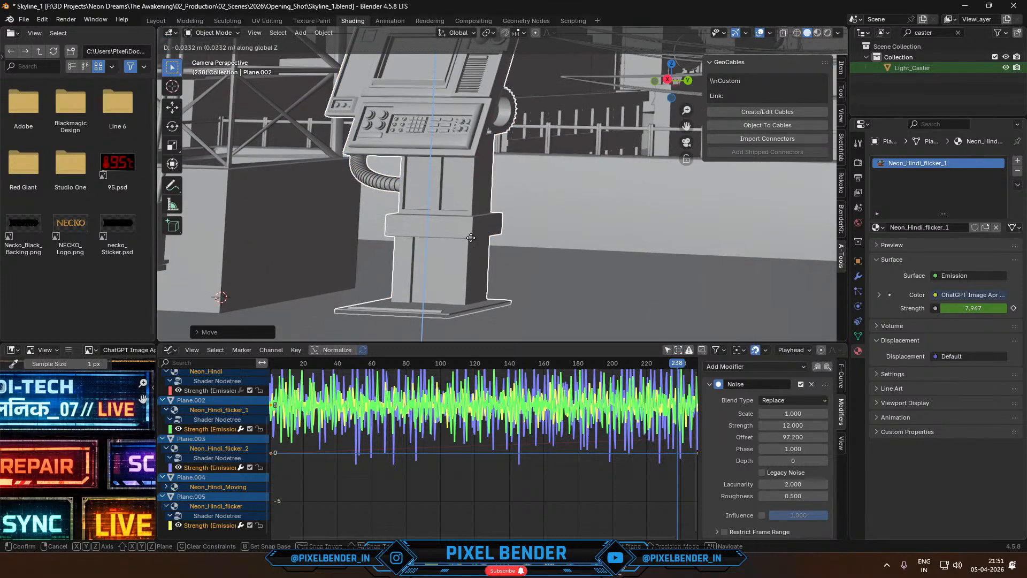
{"action": "left_click", "coordinate": [471, 230], "text": "shift"}
{"action": "scroll", "coordinate": [477, 233], "scroll_direction": "down", "scroll_amount": 6}
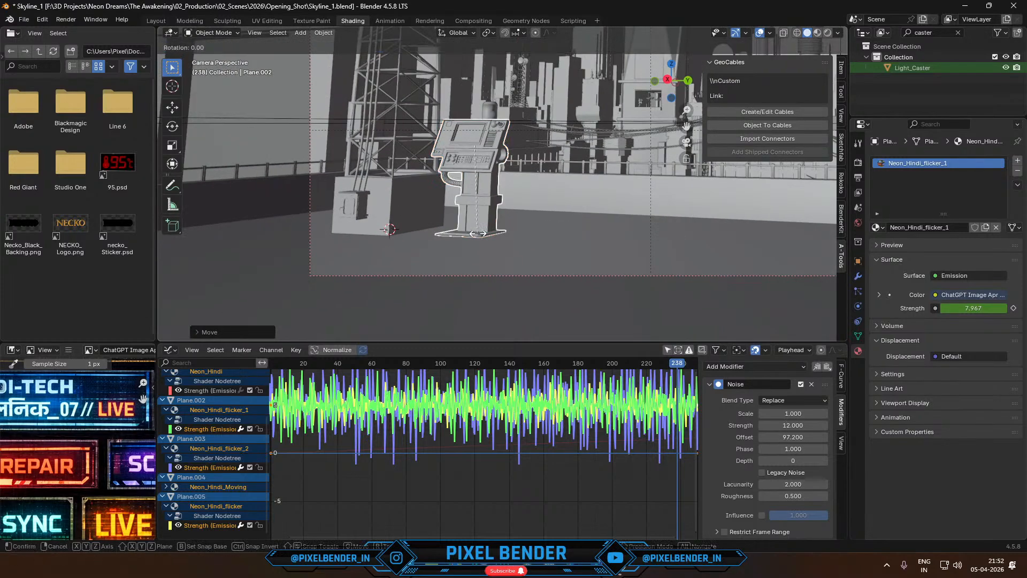
- Rotate the terminal about the Z axis so its control panel turns toward the open rooftop
{"action": "key", "text": "r"}
{"action": "key", "text": "z"}
{"action": "left_click", "coordinate": [531, 163]}
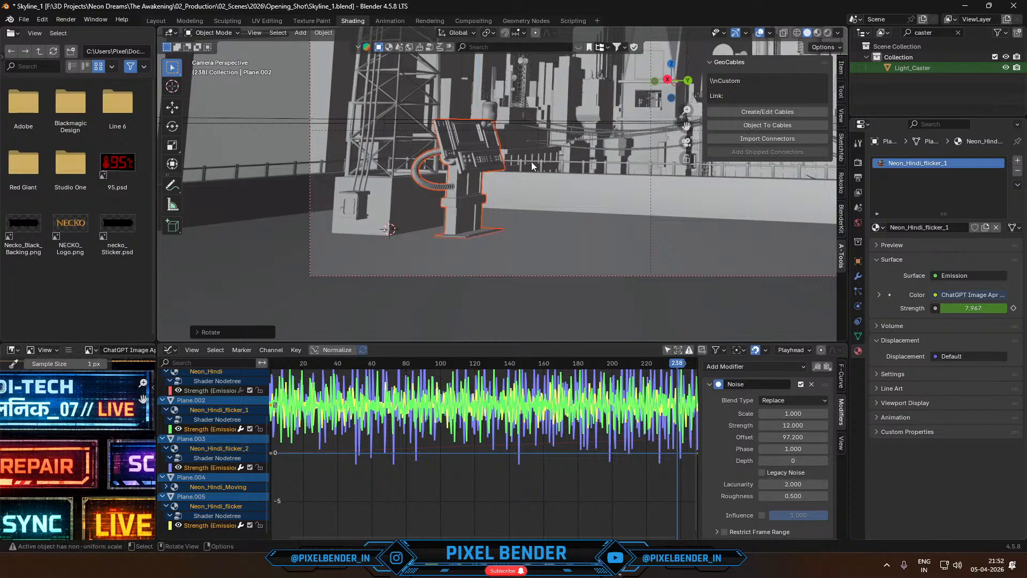
- Render frame 238 of the skyline scene and maximize the render window
{"action": "scroll", "coordinate": [531, 163], "scroll_direction": "down", "scroll_amount": 2}
{"action": "scroll", "coordinate": [532, 162], "scroll_direction": "down", "scroll_amount": 2}
{"action": "key", "text": "F12"}
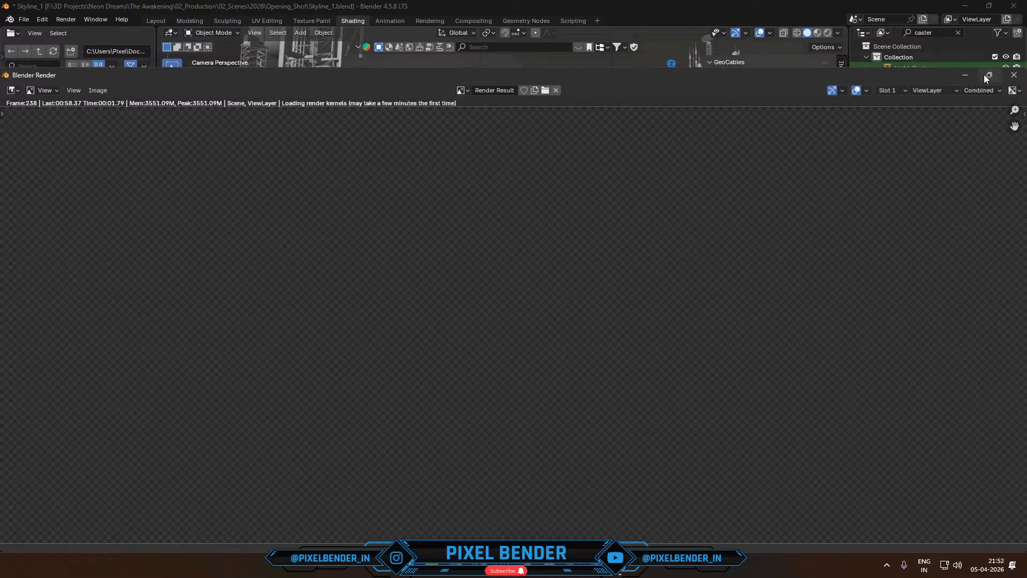
{"action": "left_click", "coordinate": [989, 75]}
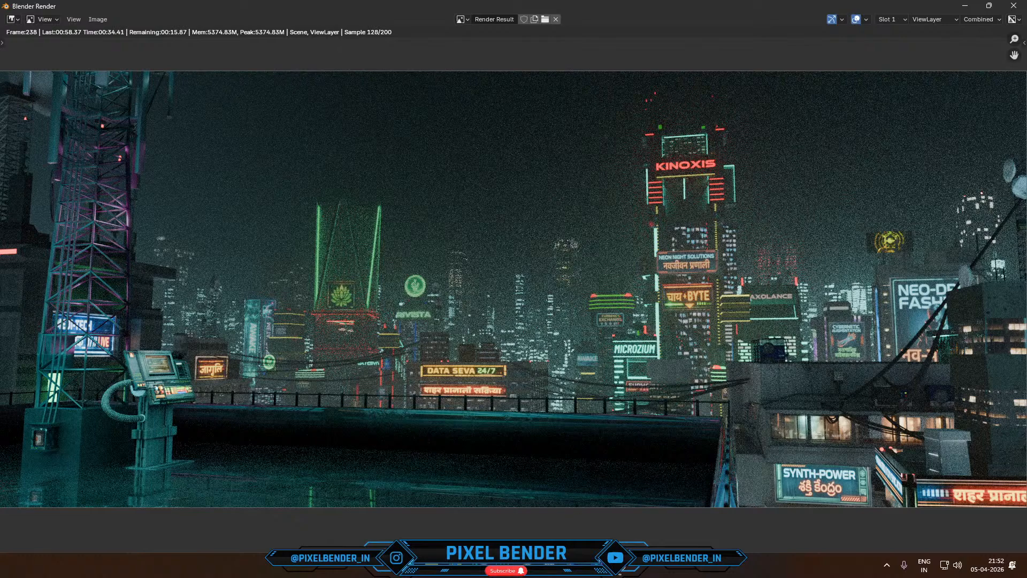
- Switch to the browser and open the FREE Cyberpunk Rooftop Assets video from the Pixel Bender channel's videos
{"action": "key", "text": "alt+Tab"}
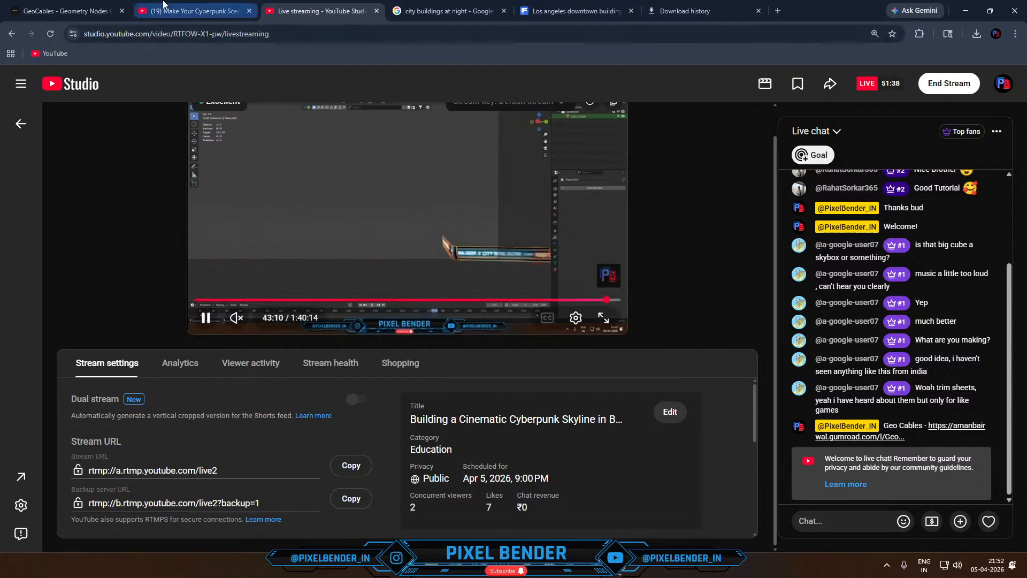
{"action": "left_click", "coordinate": [163, 5]}
{"action": "left_click", "coordinate": [10, 37]}
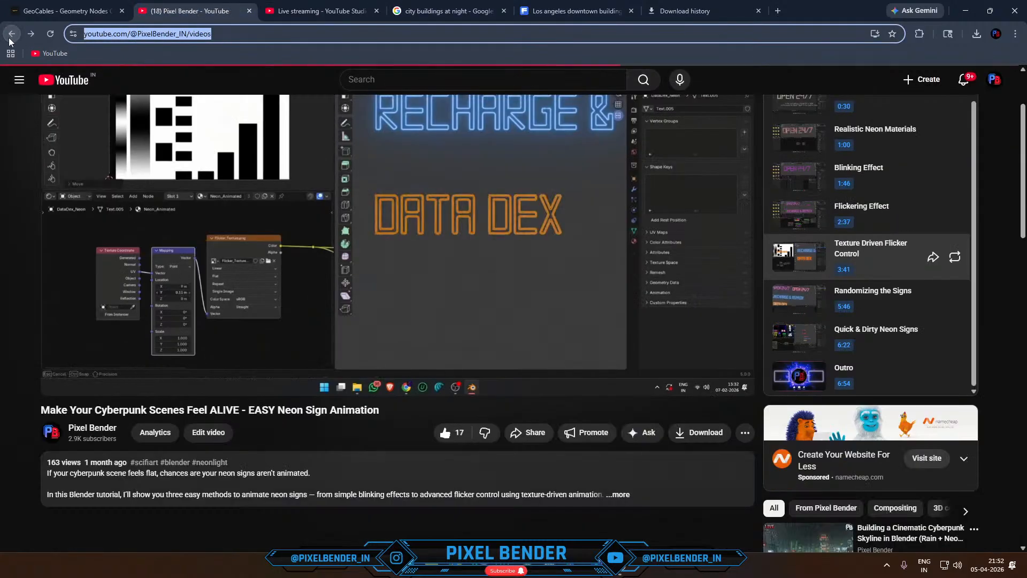
{"action": "scroll", "coordinate": [511, 170], "scroll_direction": "down", "scroll_amount": 3}
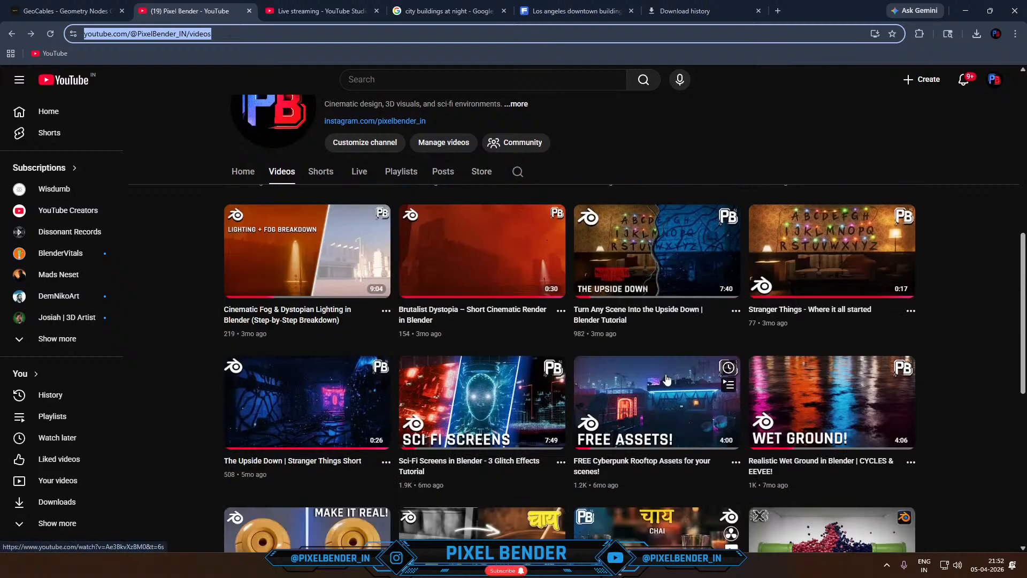
{"action": "left_click", "coordinate": [664, 385]}
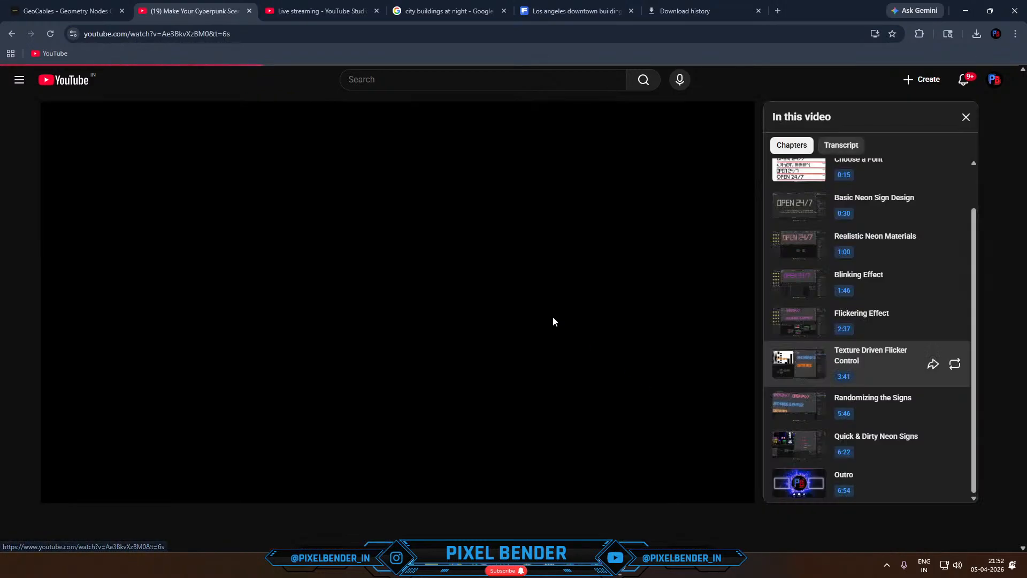
- Expand the video's description and copy the Gumroad download link of the free asset pack
{"action": "scroll", "coordinate": [68, 356], "scroll_direction": "down", "scroll_amount": 5}
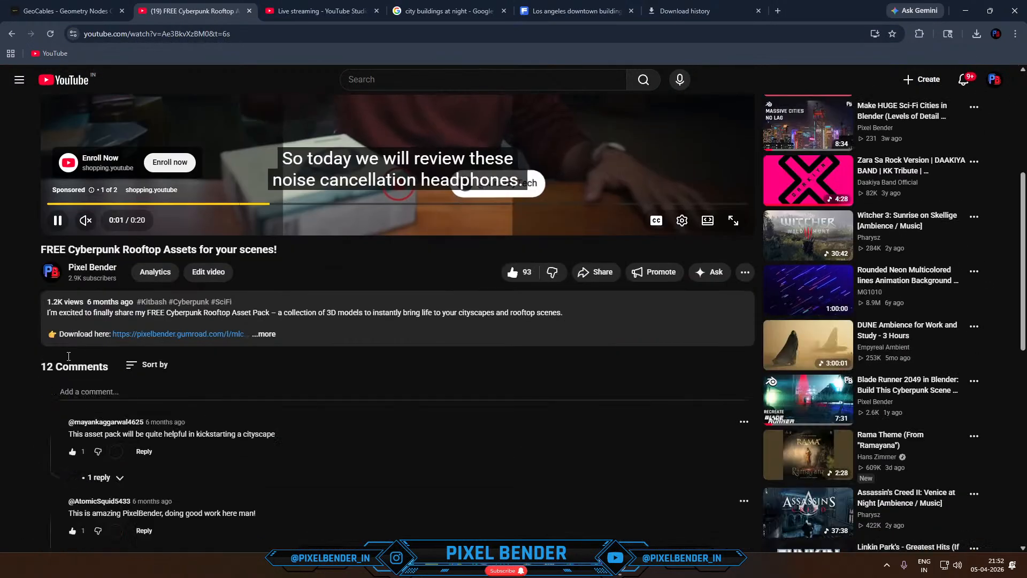
{"action": "left_click", "coordinate": [263, 334]}
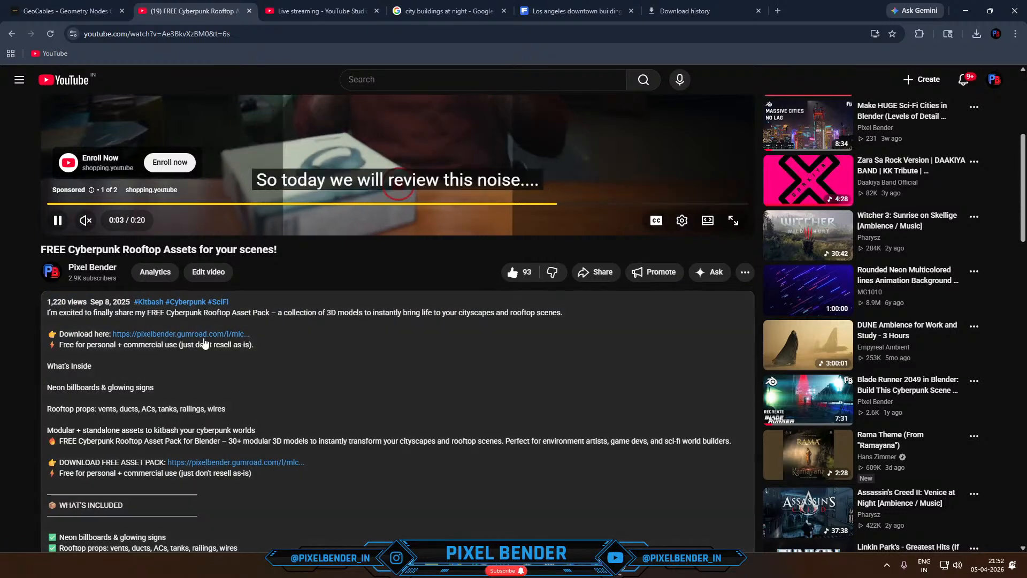
{"action": "right_click", "coordinate": [203, 336]}
{"action": "left_click", "coordinate": [261, 445]}
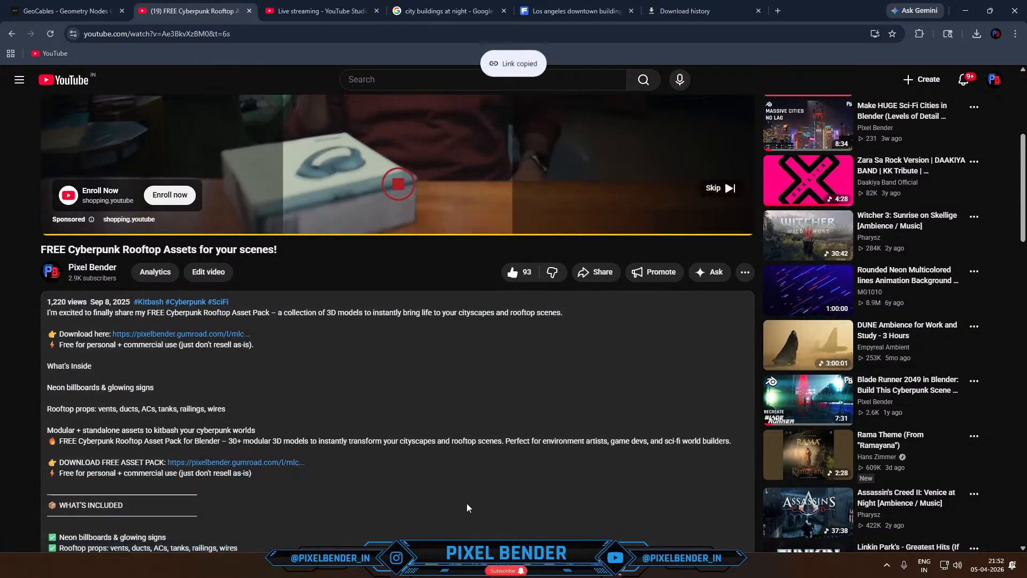
- Switch to OBS and start a stream chat message reading "Free Rooftop Assets -"
{"action": "key", "text": "alt+Tab"}
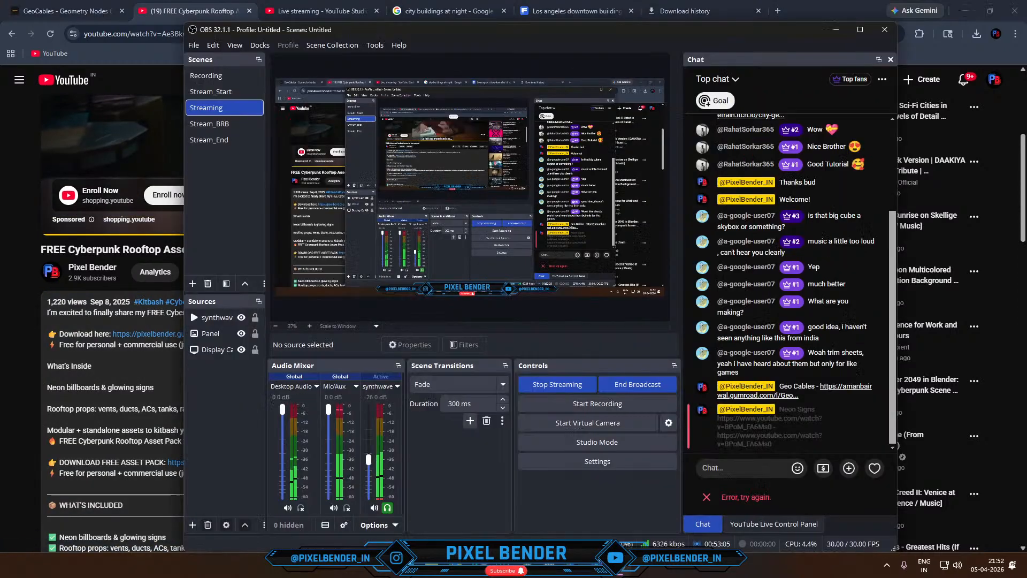
{"action": "left_click", "coordinate": [760, 469]}
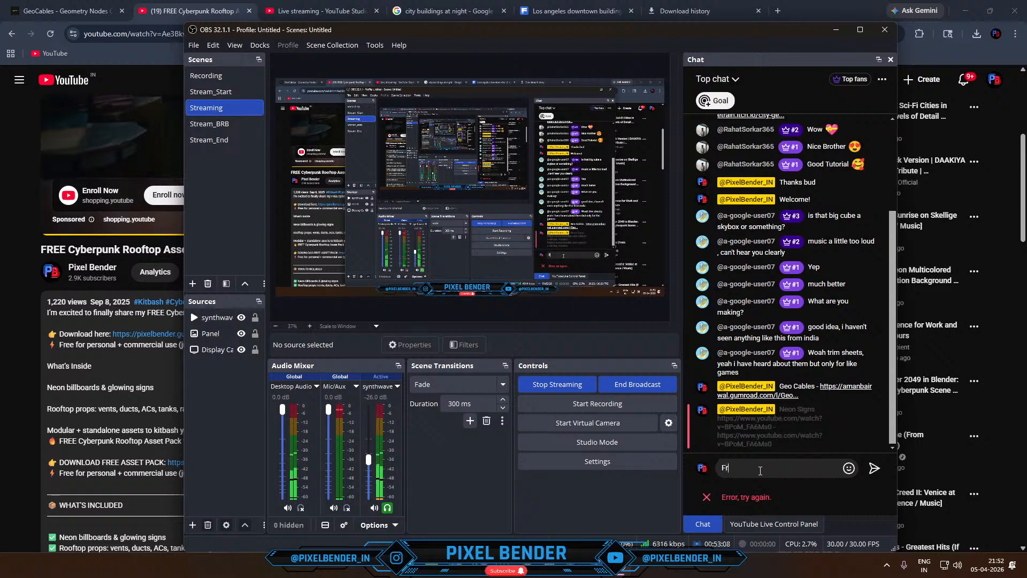
{"action": "type", "text": "Free Rooftop Assets -"}
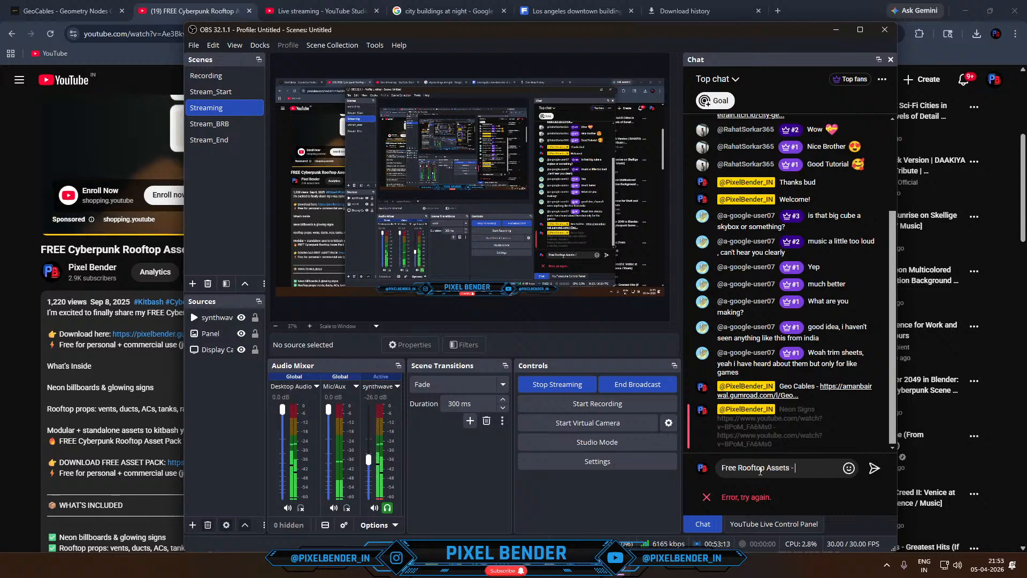
{"action": "key", "text": "ctrl+v"}
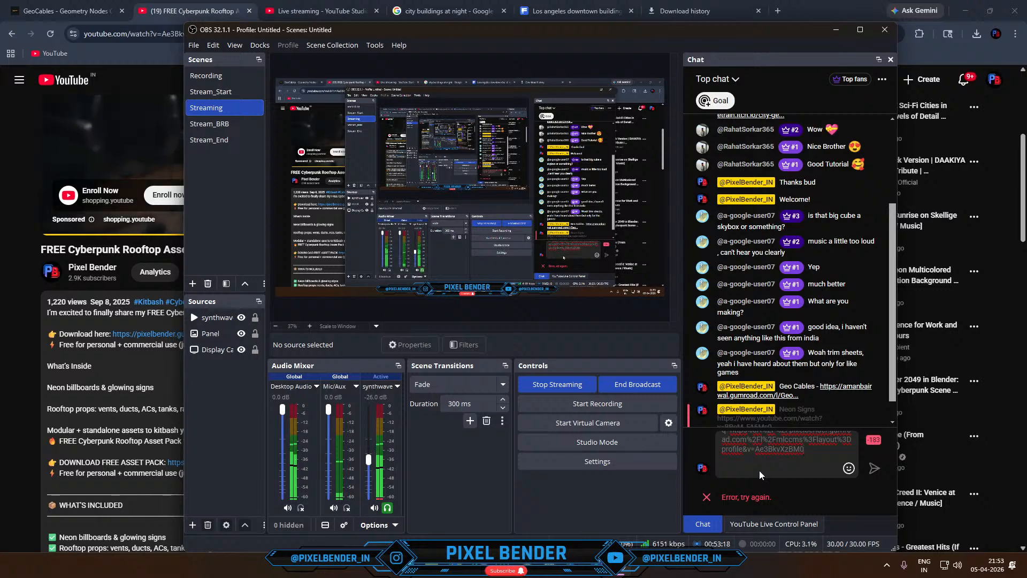
{"action": "key", "text": "BackSpace"}
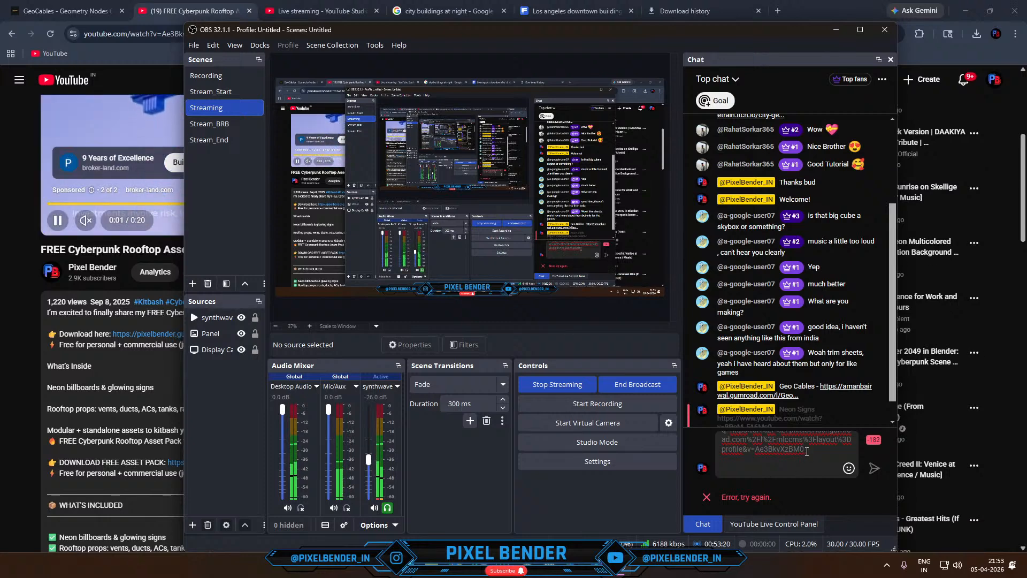
{"action": "left_click_drag", "start_coordinate": [806, 452], "coordinate": [774, 443]}
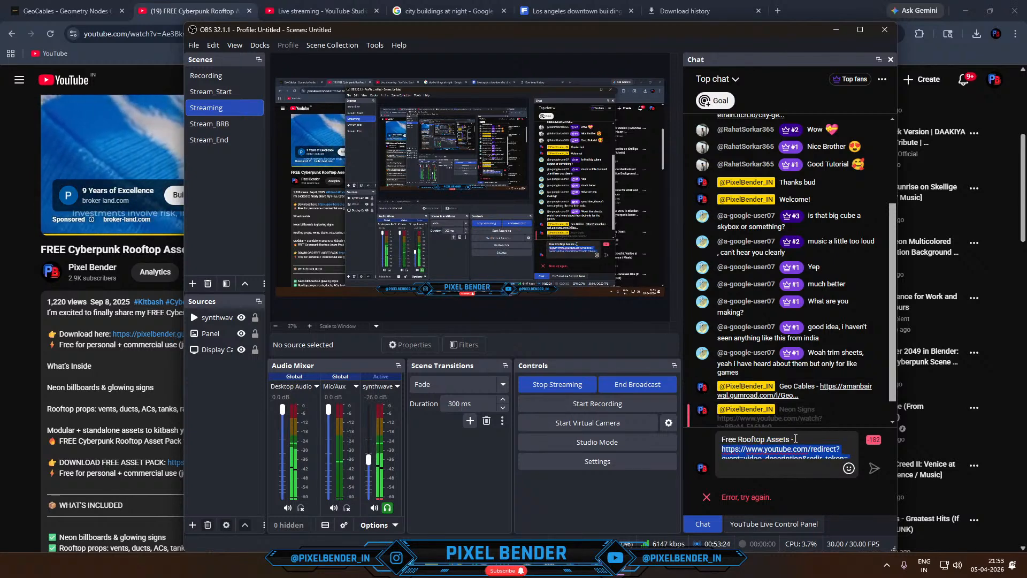
{"action": "key", "text": "BackSpace"}
- Copy the FREE Cyberpunk Rooftop Assets video's URL from the browser, add it to the drafted chat message in OBS and send it
{"action": "left_click", "coordinate": [24, 256]}
{"action": "left_click", "coordinate": [140, 33]}
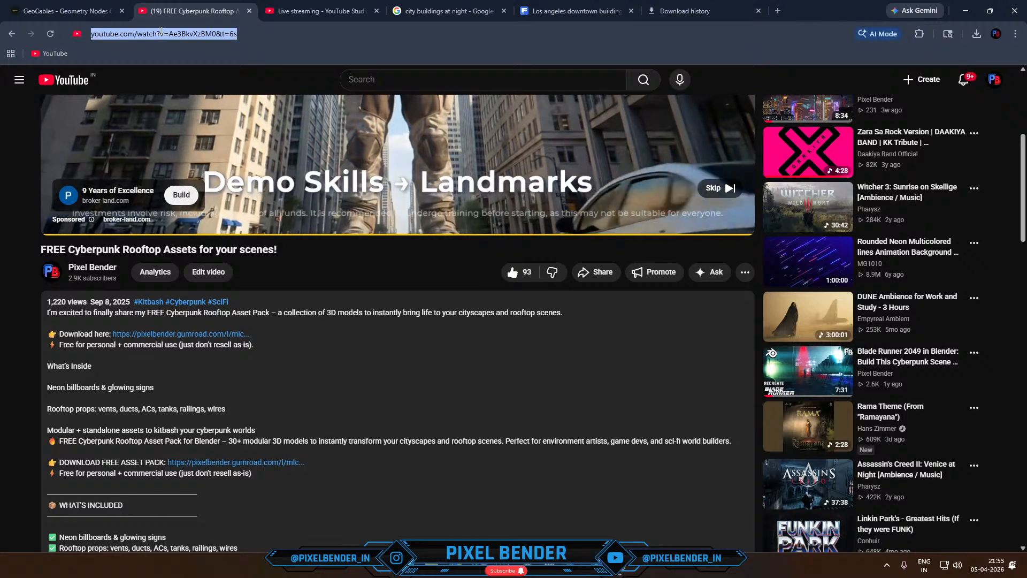
{"action": "key", "text": "alt+Tab"}
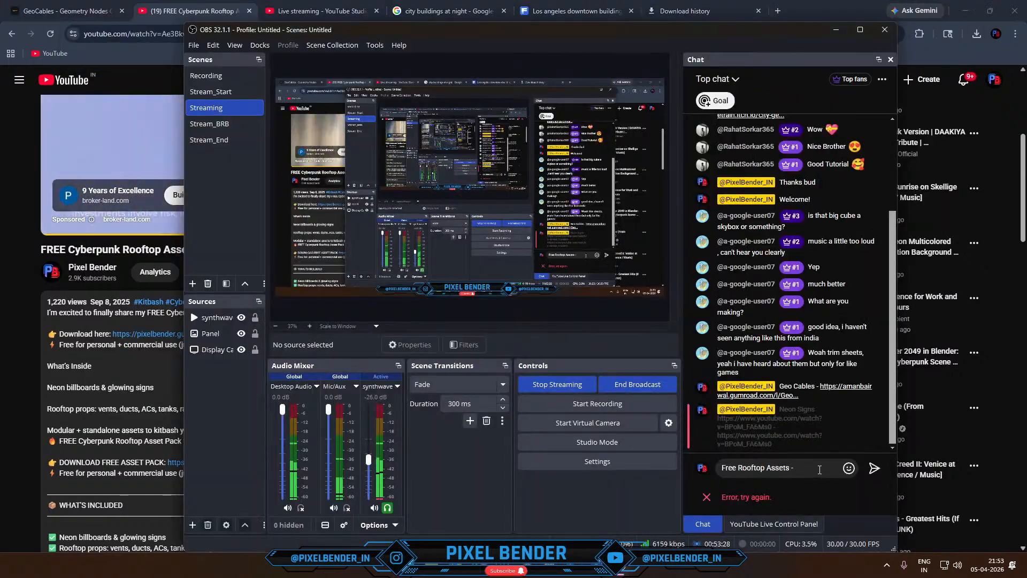
{"action": "left_click", "coordinate": [820, 469]}
{"action": "key", "text": "ctrl+v"}
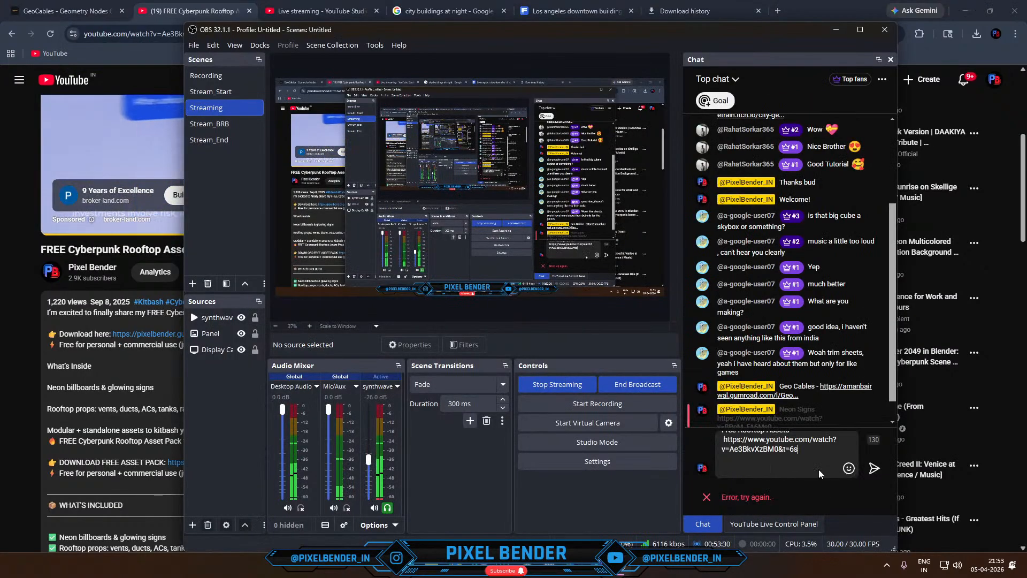
{"action": "left_click", "coordinate": [874, 469]}
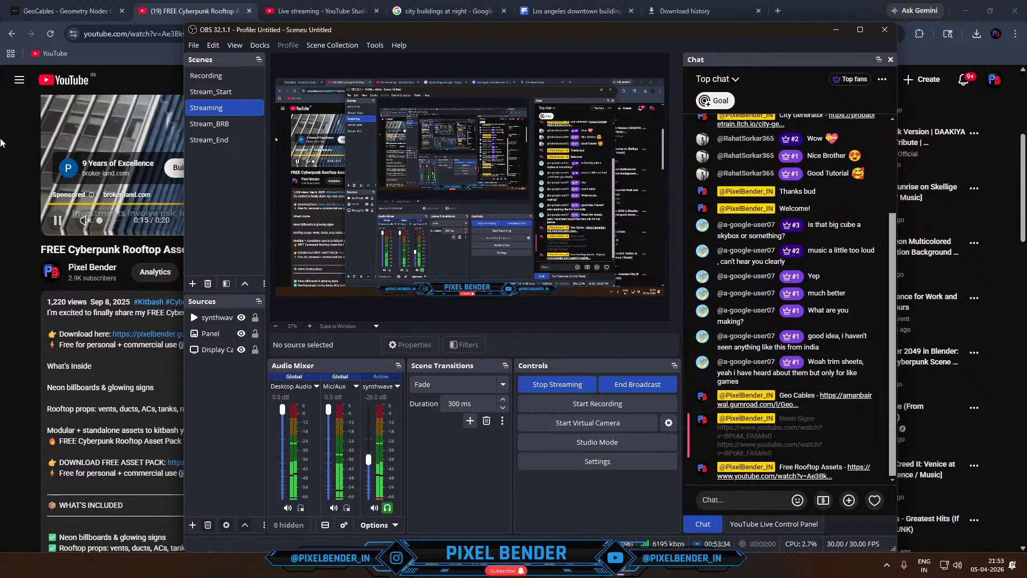
- In the browser, return to the Pixel Bender channel's videos and copy the share link of the EASY Neon Sign Animation video
{"action": "left_click", "coordinate": [12, 34]}
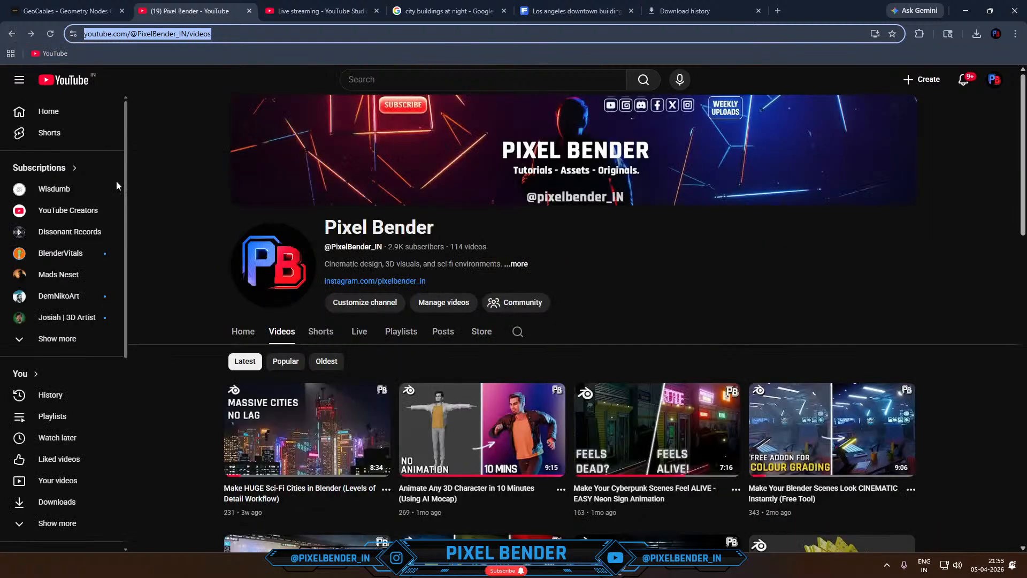
{"action": "scroll", "coordinate": [561, 423], "scroll_direction": "down", "scroll_amount": 2}
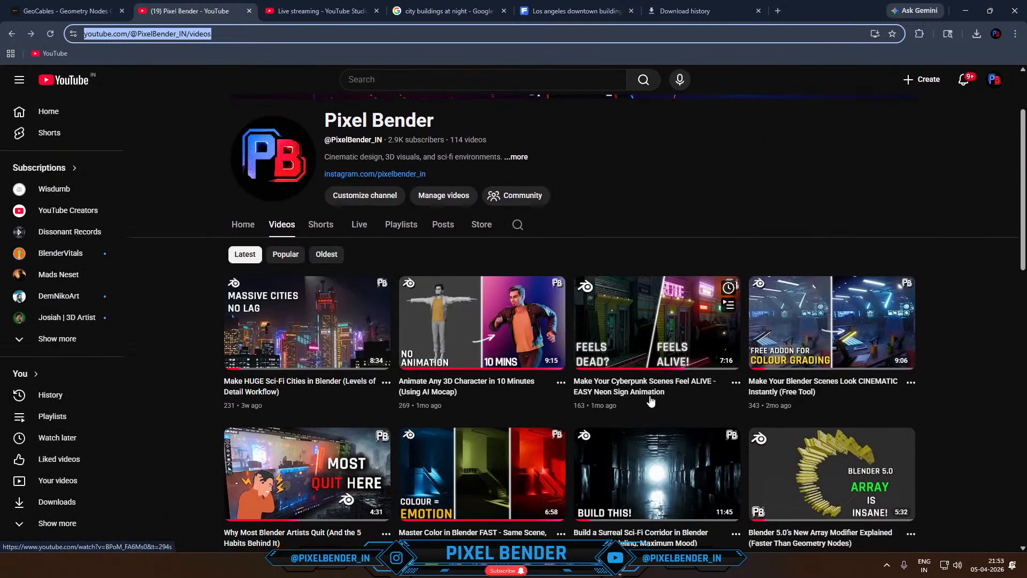
{"action": "left_click", "coordinate": [737, 382]}
{"action": "left_click", "coordinate": [771, 506]}
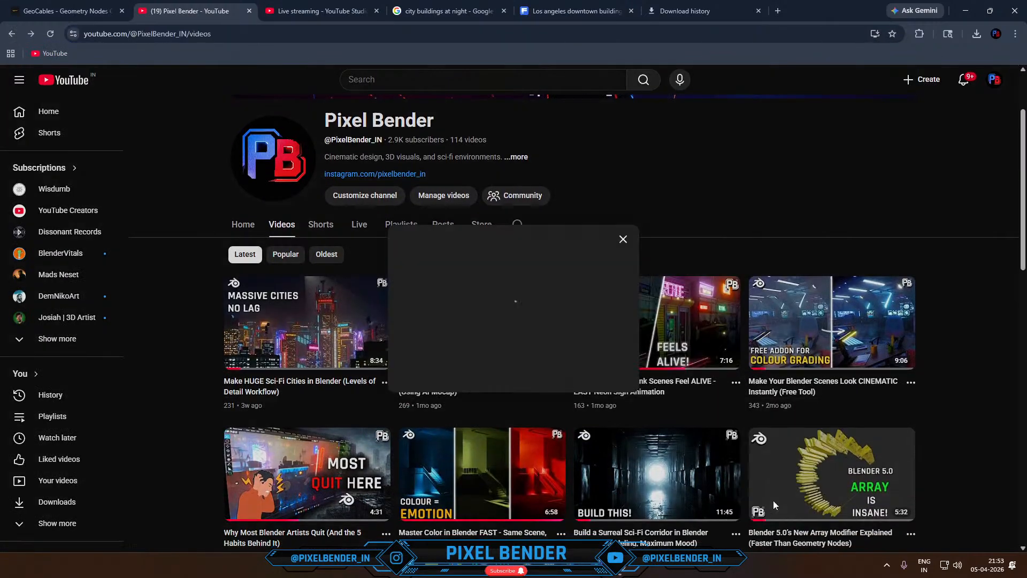
{"action": "left_click", "coordinate": [604, 365]}
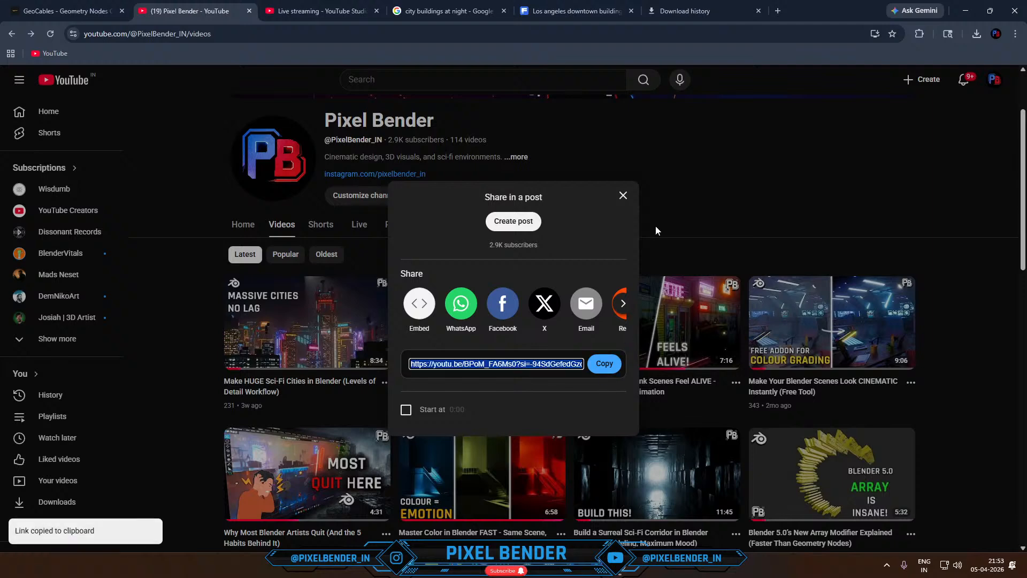
{"action": "left_click", "coordinate": [624, 197]}
- Switch to OBS and draft the chat message "Neon Signs Animation -" followed by the copied video link
{"action": "key", "text": "alt+Tab"}
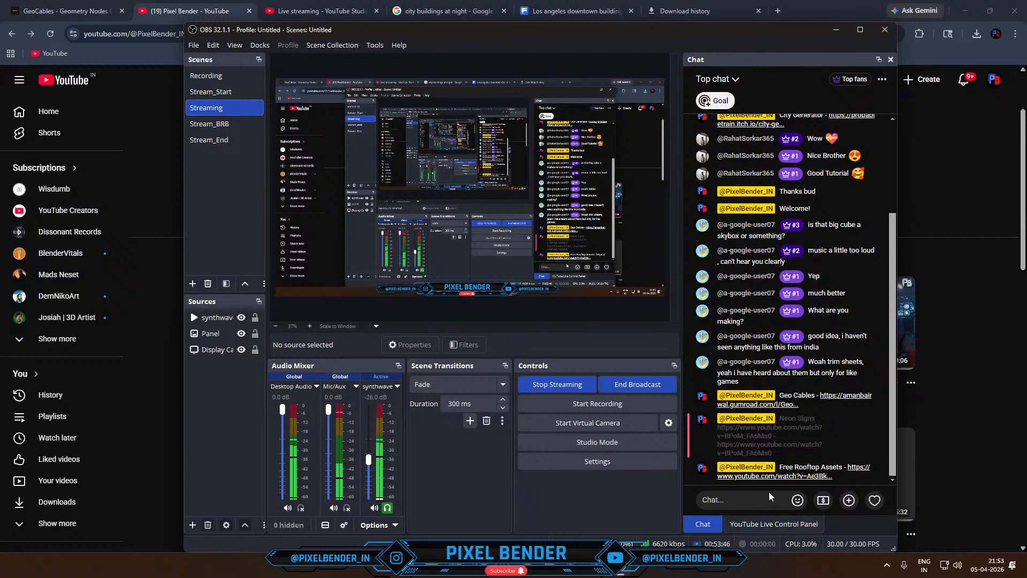
{"action": "type", "text": "Neon"}
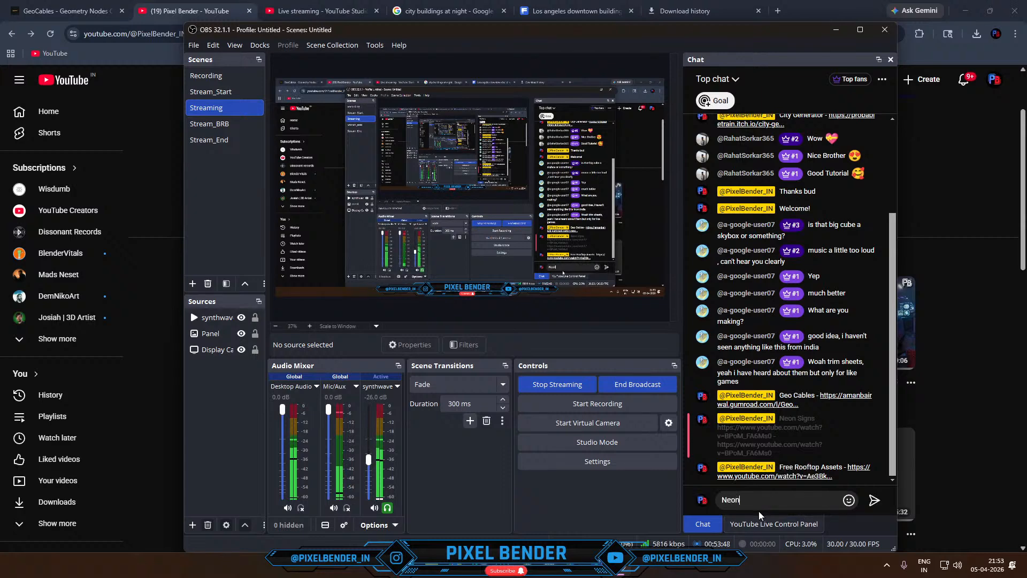
{"action": "type", "text": " Signs Animation"}
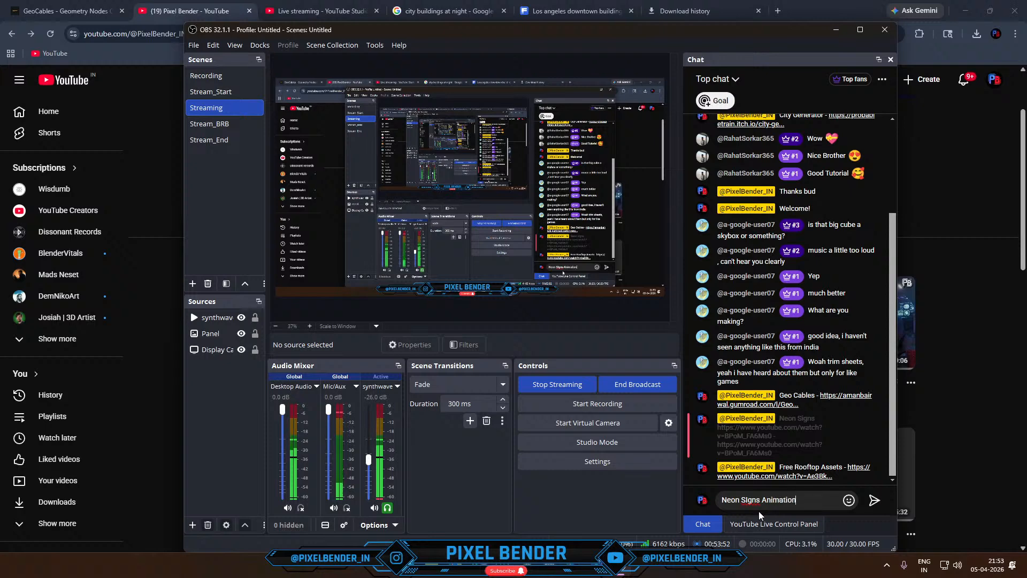
{"action": "key", "text": "ctrl+v"}
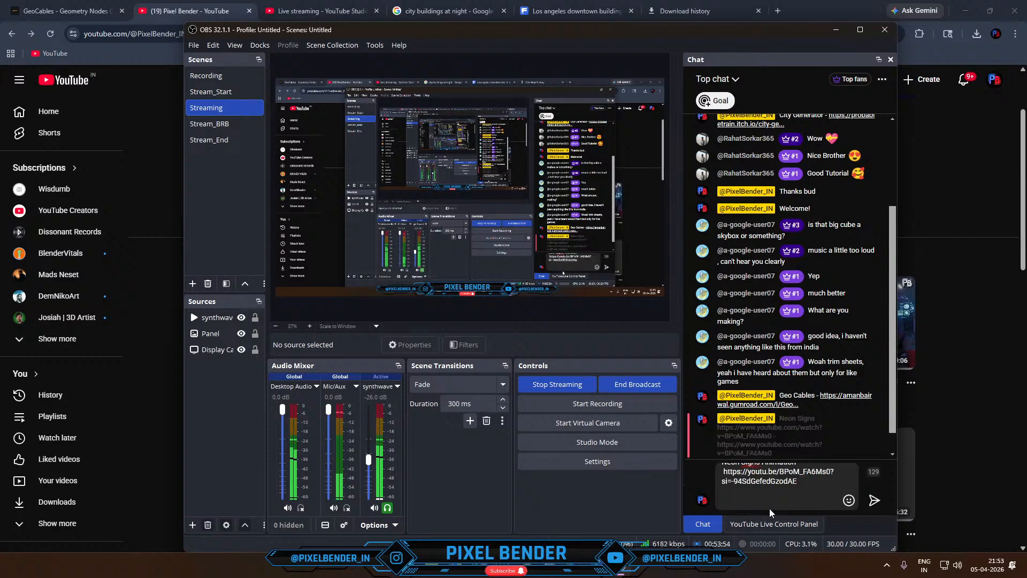
- Correct the capitalised "i" in "Signs" within the drafted message and send it to the stream chat
{"action": "scroll", "coordinate": [790, 477], "scroll_direction": "up", "scroll_amount": 1}
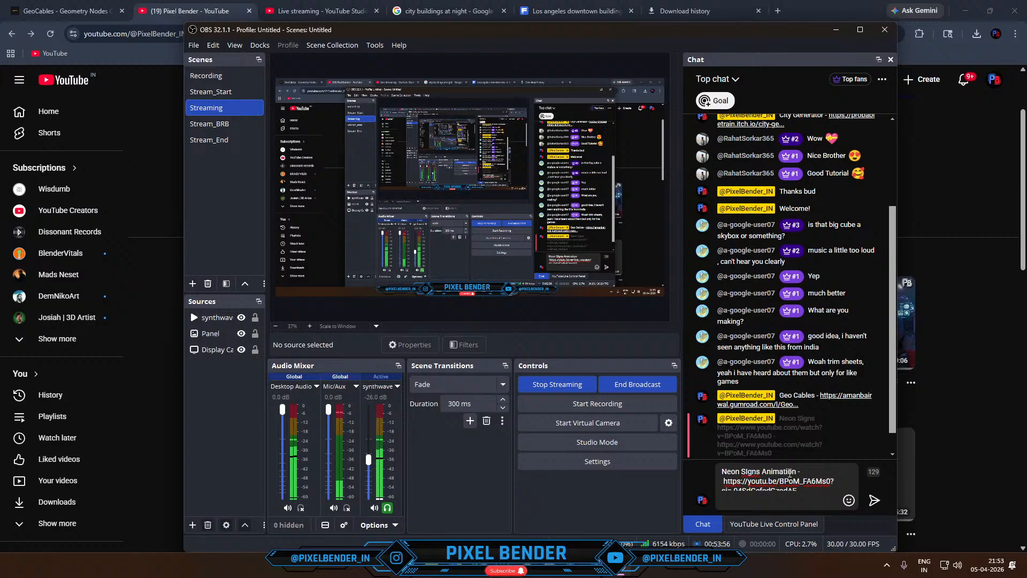
{"action": "right_click", "coordinate": [751, 471]}
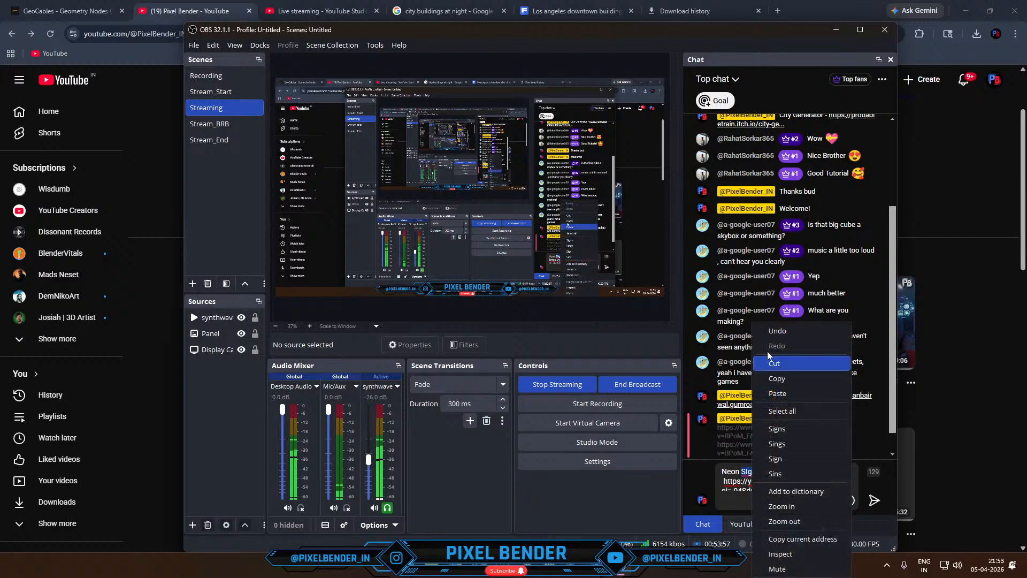
{"action": "left_click", "coordinate": [748, 471]}
{"action": "left_click", "coordinate": [750, 472]}
{"action": "key", "text": "BackSpace"}
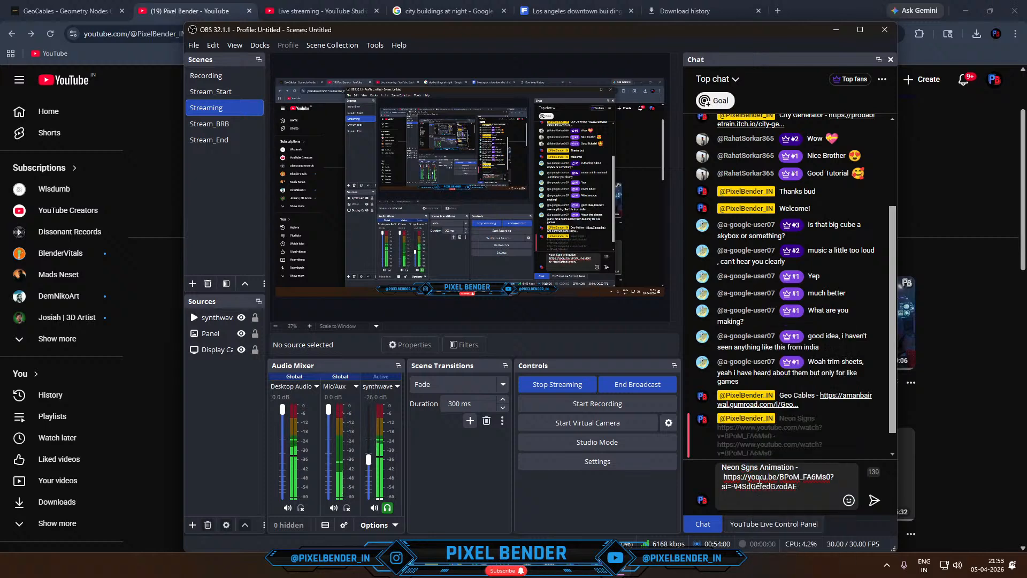
{"action": "type", "text": "i"}
{"action": "left_click", "coordinate": [874, 500]}
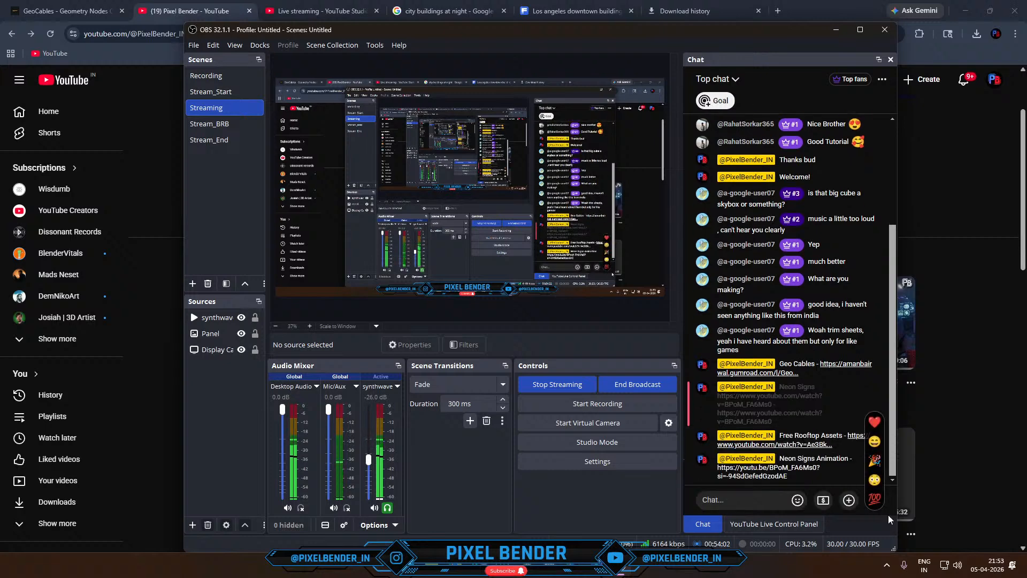
- Switch to Blender's render window to review the skyline render of frame 238
{"action": "left_click", "coordinate": [993, 413]}
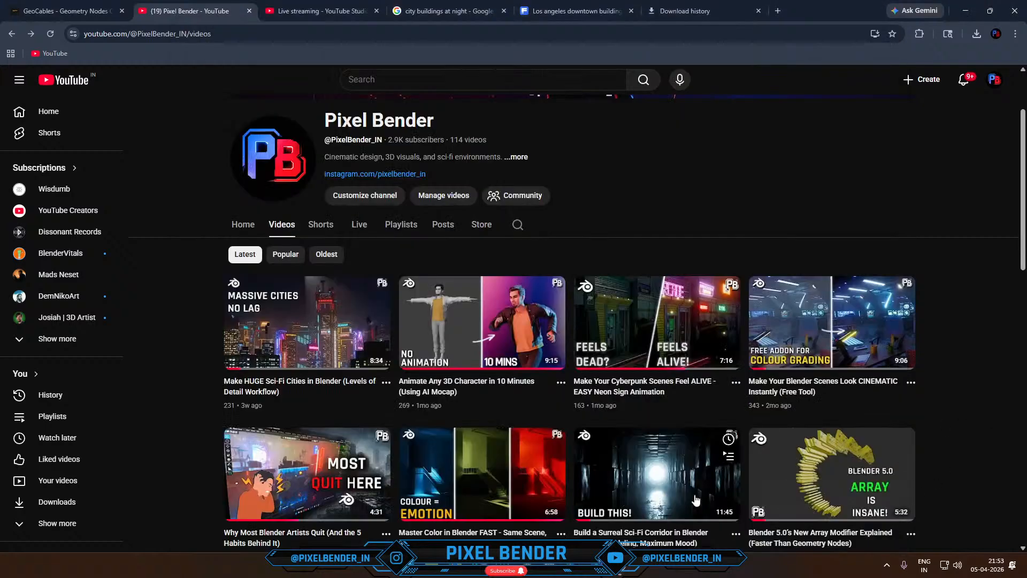
{"action": "left_click", "coordinate": [521, 571]}
{"action": "left_click", "coordinate": [591, 503]}
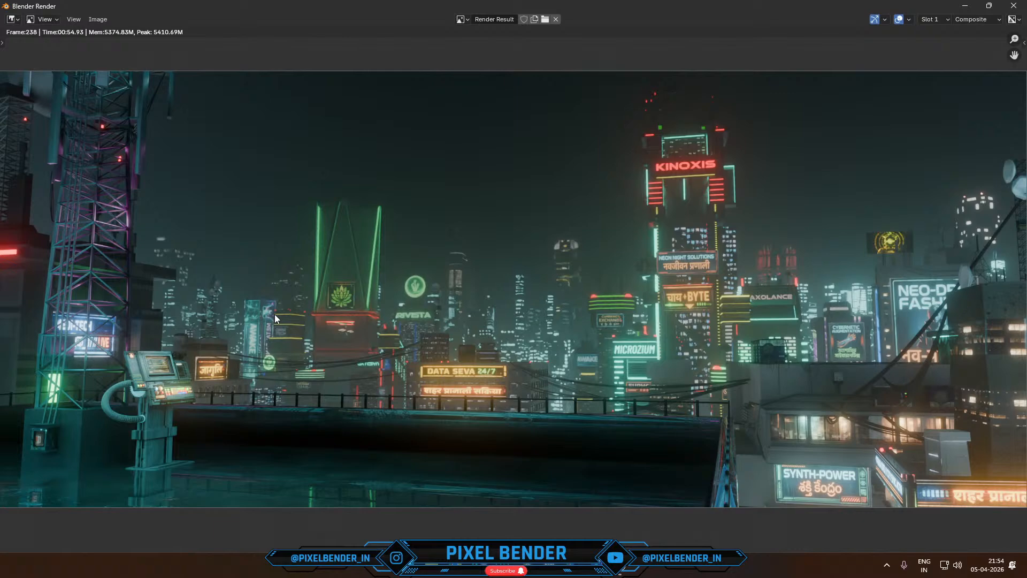
- Switch to File Explorer, view the Gemini-generated rooftop reference image from the Downloads folder, and minimize it
{"action": "key", "text": "alt+Tab"}
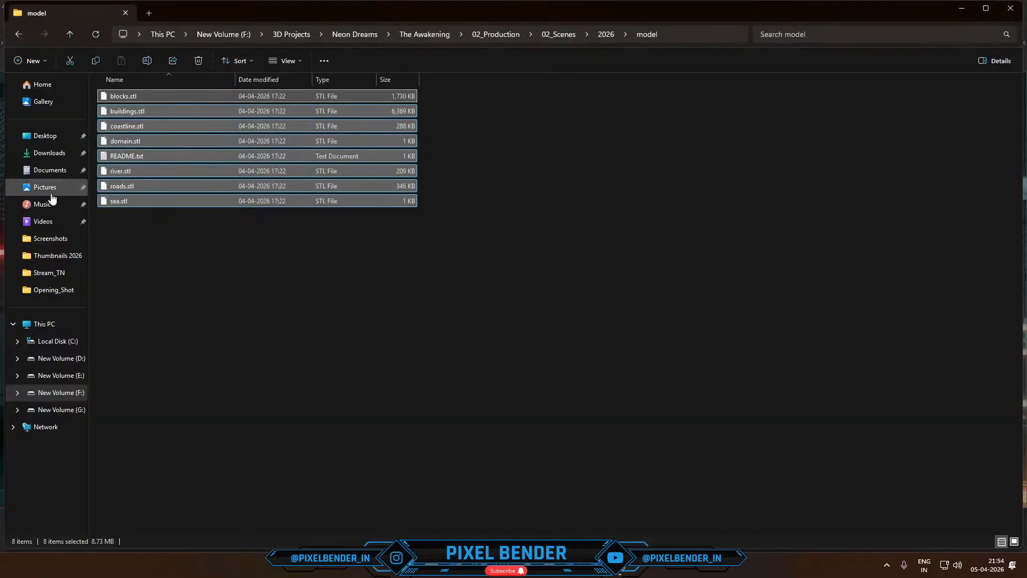
{"action": "left_click", "coordinate": [50, 153]}
{"action": "double_click", "coordinate": [574, 311]}
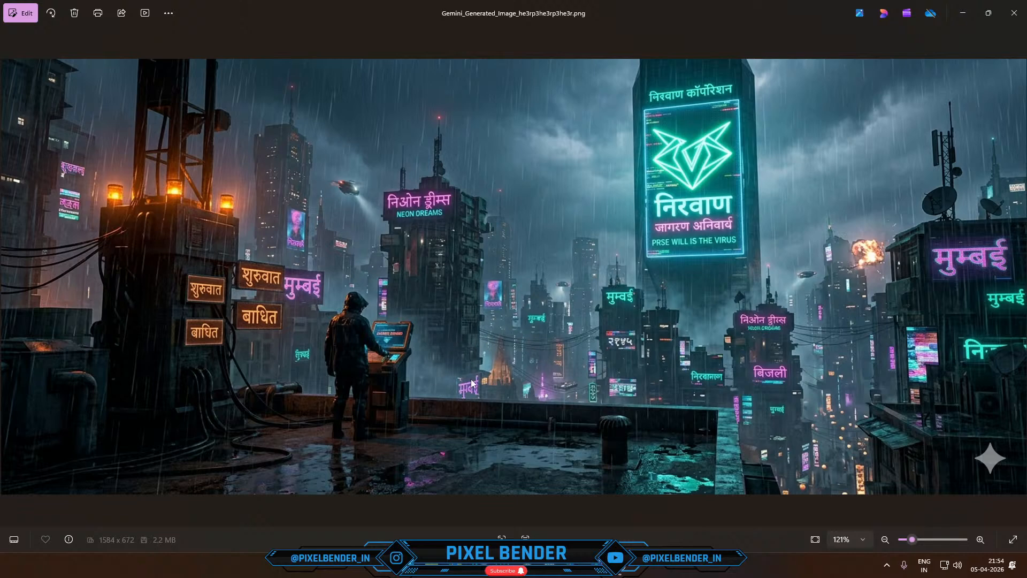
{"action": "left_click", "coordinate": [963, 13]}
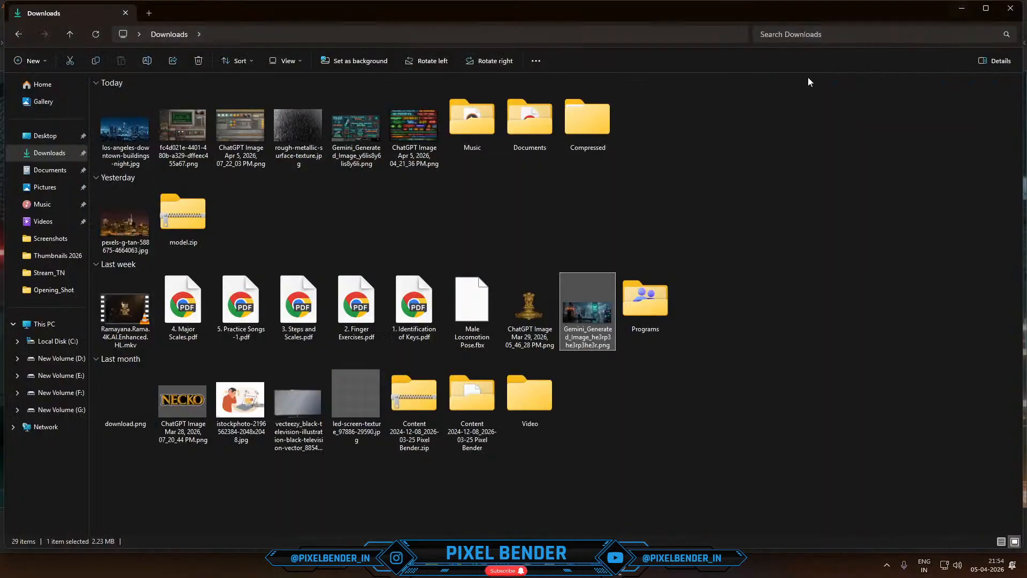
- Switch to the Skyline_1 Blender project and change the Graph Editor area to the Shader Editor
{"action": "mouse_move", "coordinate": [536, 574]}
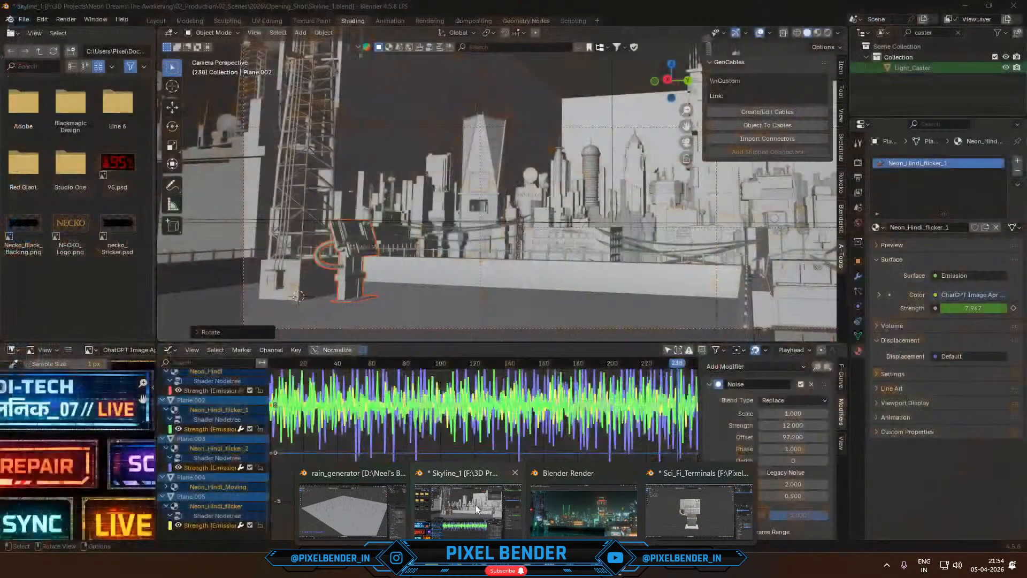
{"action": "left_click", "coordinate": [476, 505]}
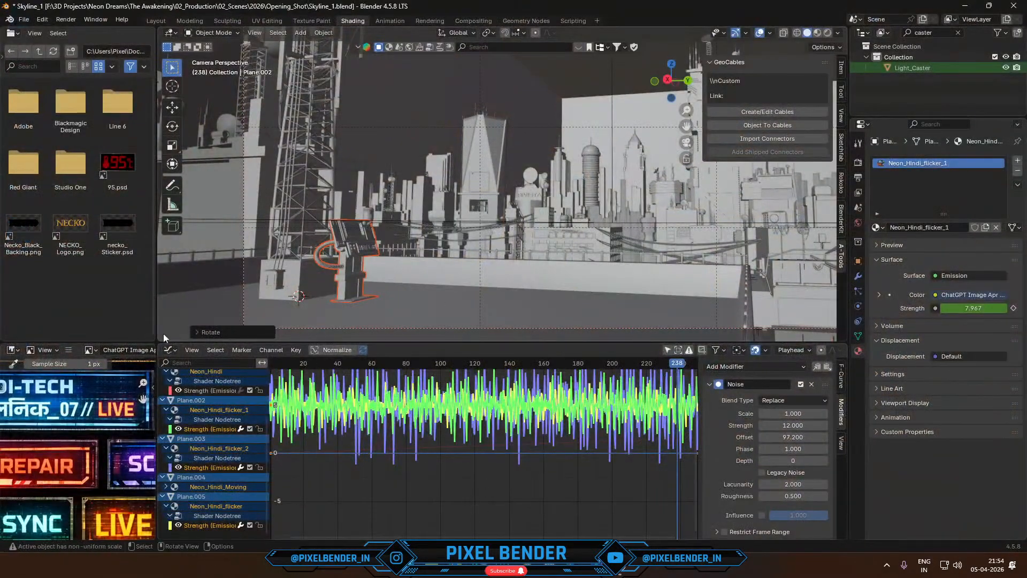
{"action": "left_click", "coordinate": [170, 350]}
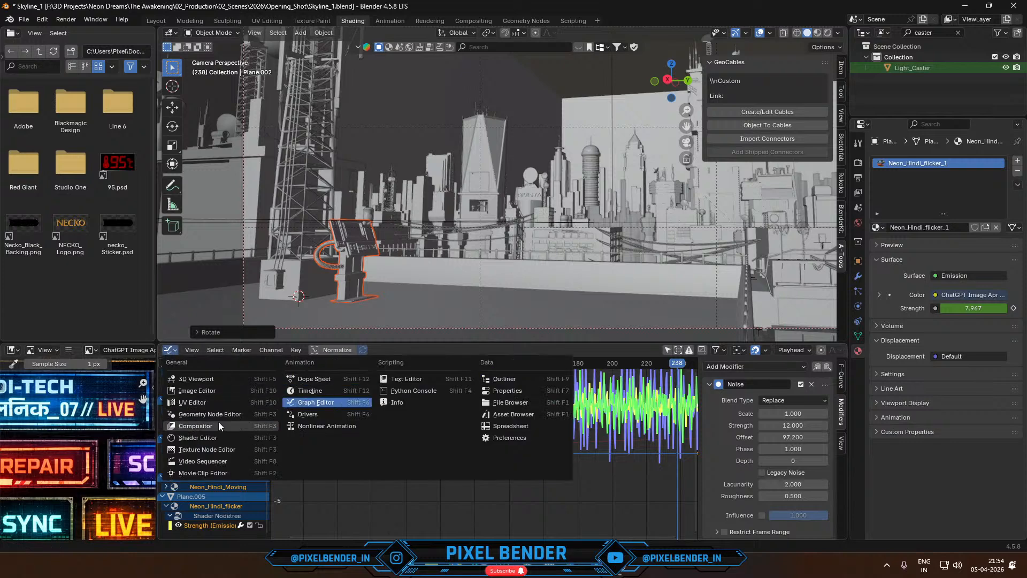
{"action": "left_click", "coordinate": [214, 437]}
- Enlarge the 3D viewport over the Shader Editor and bring back the render result window
{"action": "scroll", "coordinate": [487, 227], "scroll_direction": "up", "scroll_amount": 3}
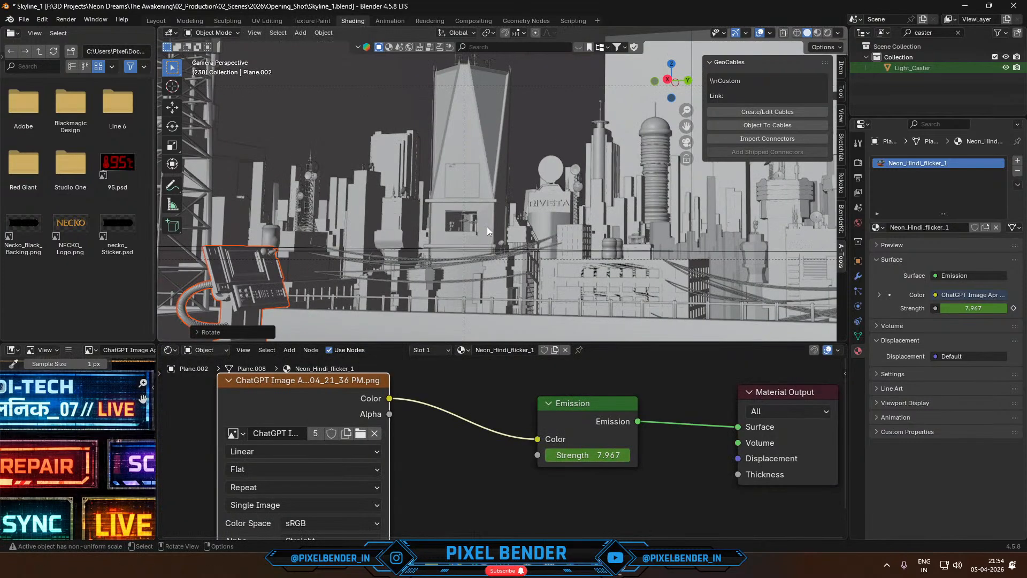
{"action": "middle_click_drag", "start_coordinate": [567, 210], "coordinate": [267, 185], "text": "shift"}
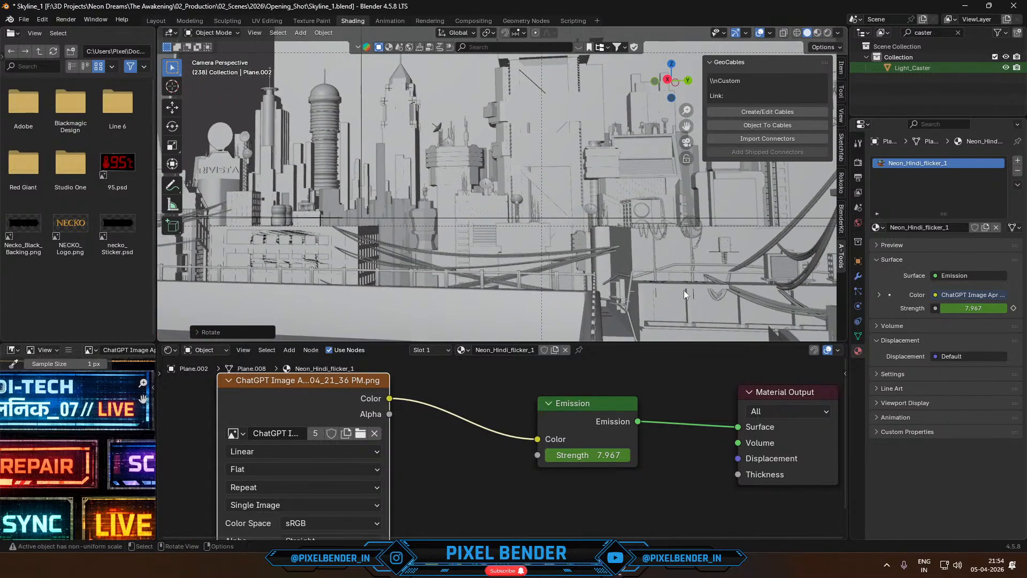
{"action": "left_click_drag", "start_coordinate": [659, 343], "coordinate": [659, 483]}
{"action": "key", "text": "F11"}
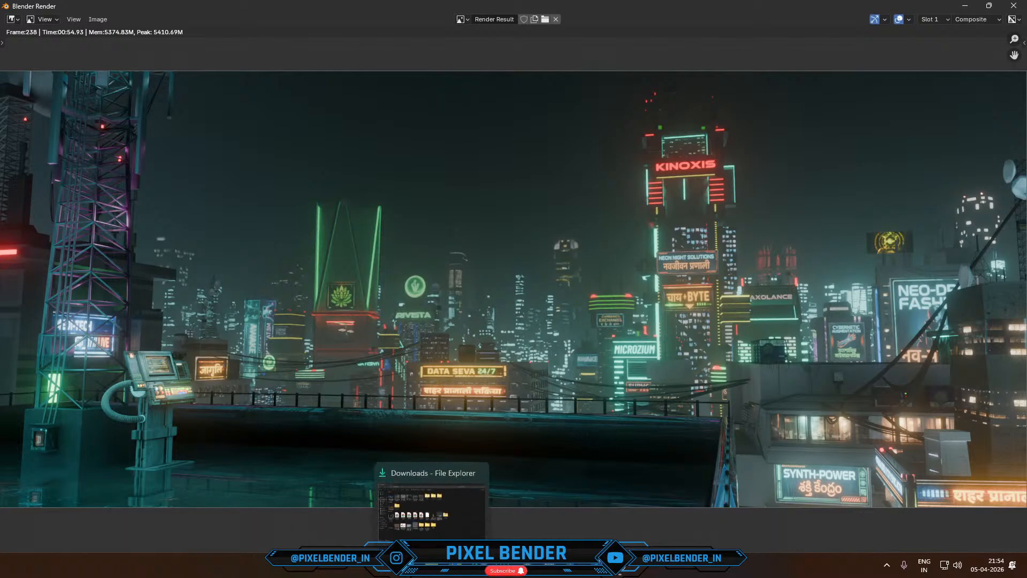
- Switch to the Chrome browser and open the artist's website maxhayart.com in place of the city buildings image search
{"action": "left_click", "coordinate": [588, 503]}
{"action": "left_click", "coordinate": [437, 11]}
{"action": "left_click", "coordinate": [437, 29]}
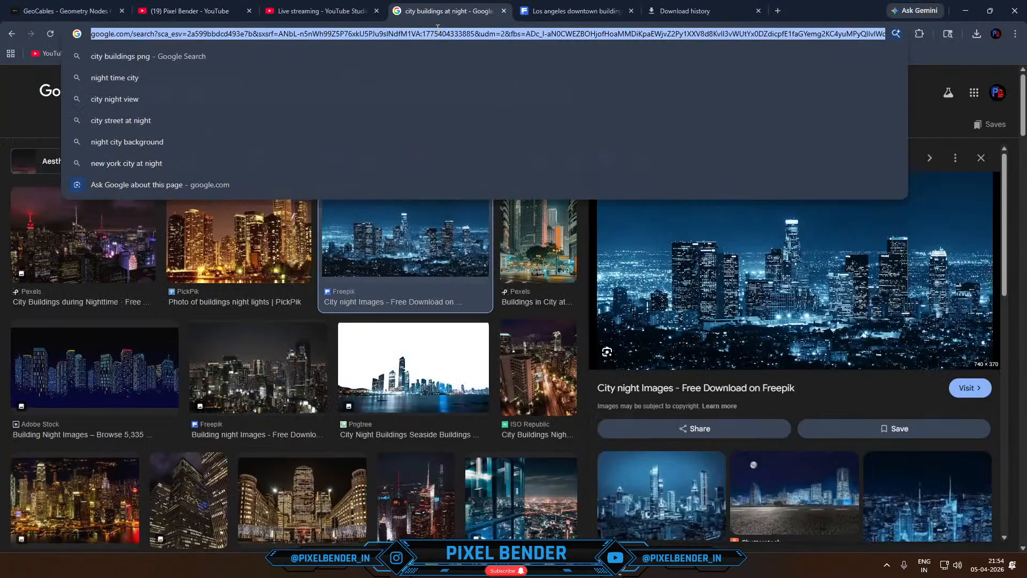
{"action": "type", "text": "max h"}
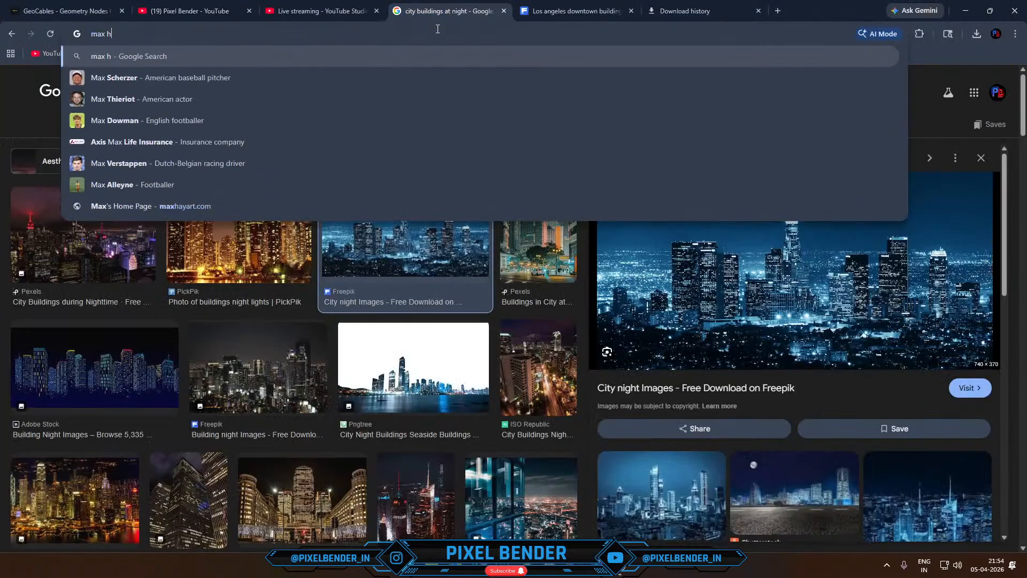
{"action": "key", "text": "BackSpace"}
{"action": "key", "text": "BackSpace"}
{"action": "key", "text": "BackSpace"}
{"action": "key", "text": "BackSpace"}
{"action": "key", "text": "BackSpace"}
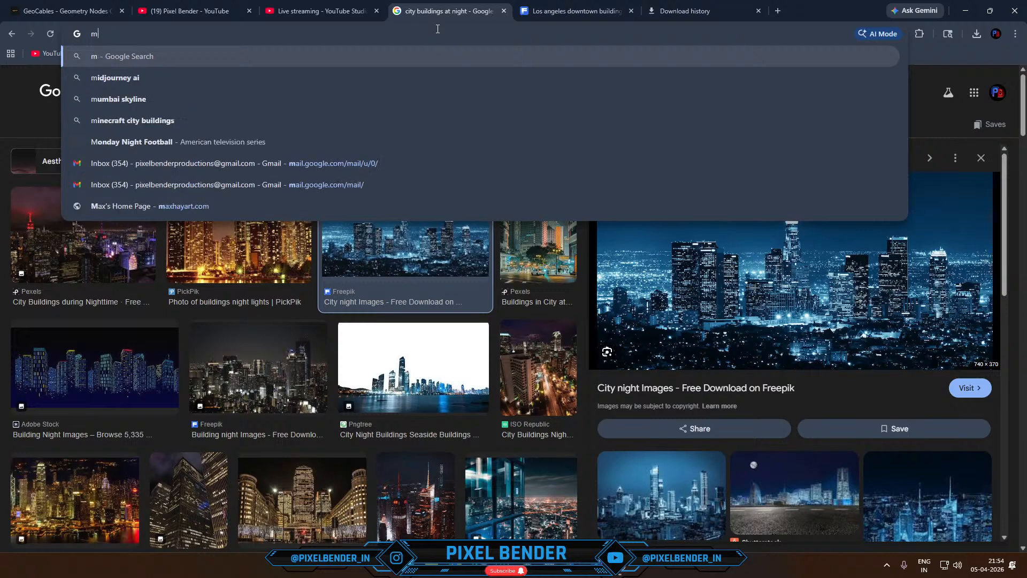
{"action": "type", "text": "max"}
{"action": "key", "text": "Return"}
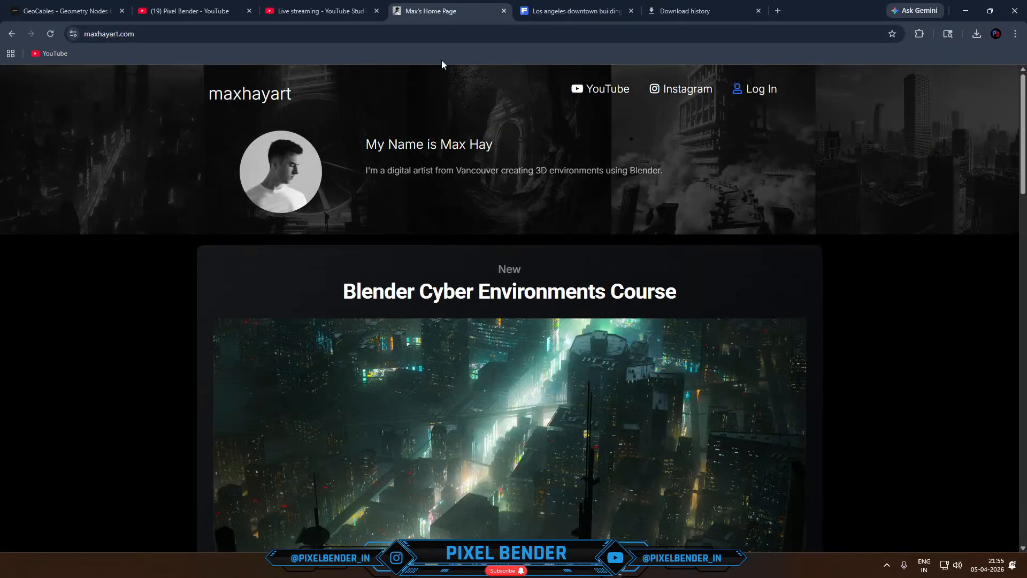
- Open the My Free 3D Assets page from the home page and browse its listed asset packs
{"action": "scroll", "coordinate": [520, 175], "scroll_direction": "down", "scroll_amount": 3}
{"action": "scroll", "coordinate": [520, 174], "scroll_direction": "down", "scroll_amount": 20}
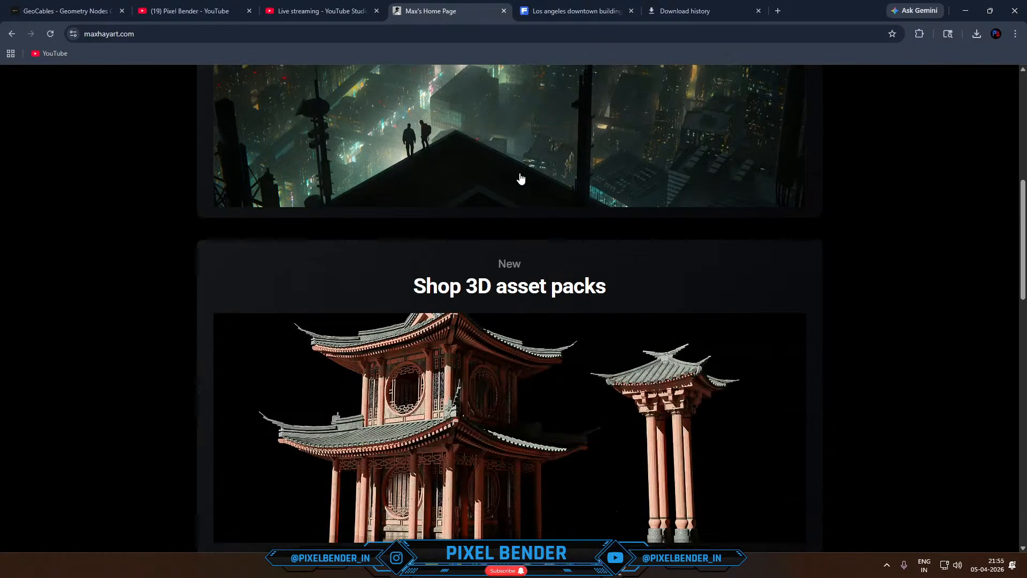
{"action": "scroll", "coordinate": [520, 179], "scroll_direction": "down", "scroll_amount": 3}
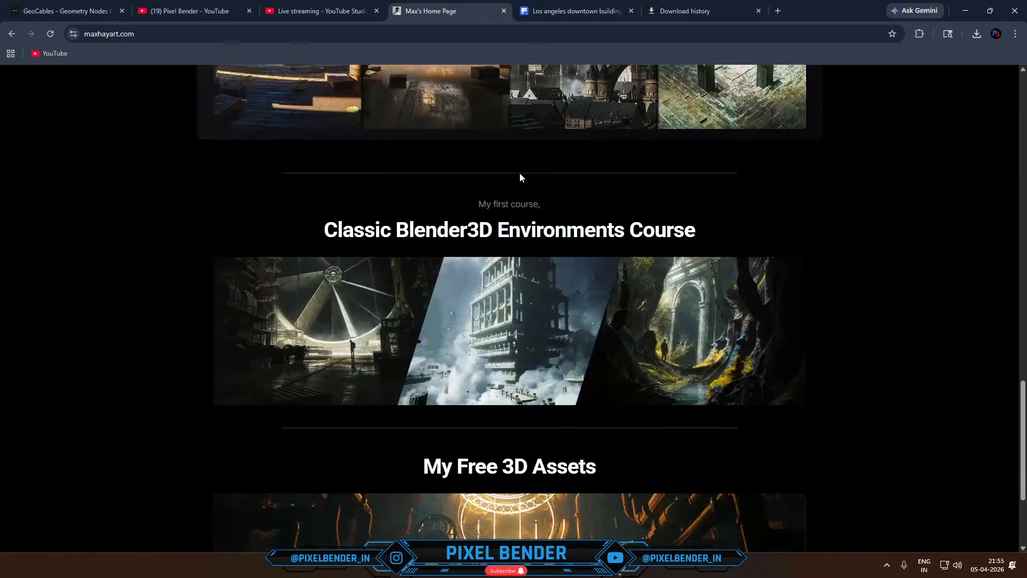
{"action": "left_click", "coordinate": [464, 401]}
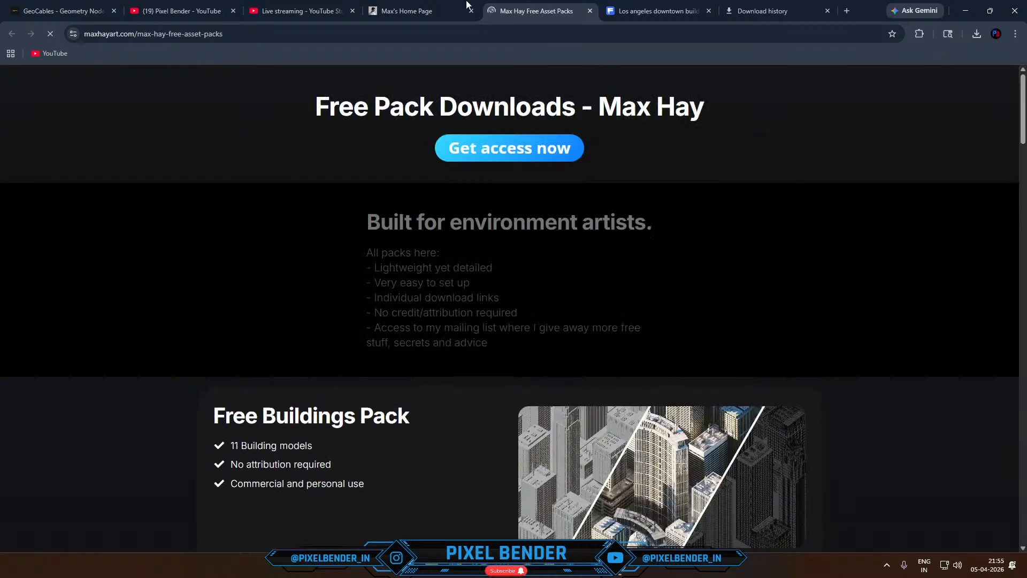
{"action": "scroll", "coordinate": [457, 292], "scroll_direction": "down", "scroll_amount": 5}
{"action": "scroll", "coordinate": [458, 292], "scroll_direction": "down", "scroll_amount": 12}
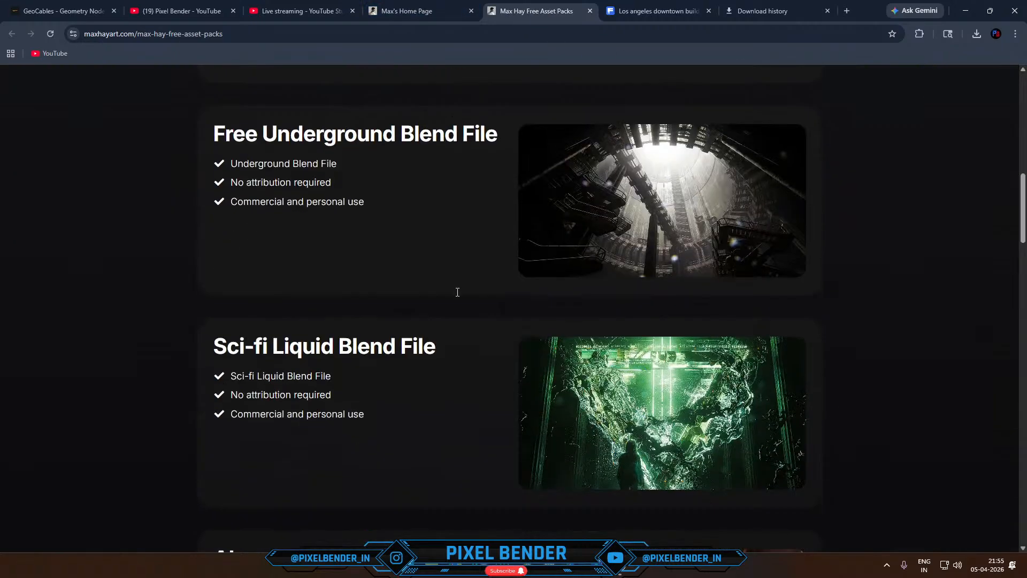
{"action": "scroll", "coordinate": [616, 279], "scroll_direction": "down", "scroll_amount": 3}
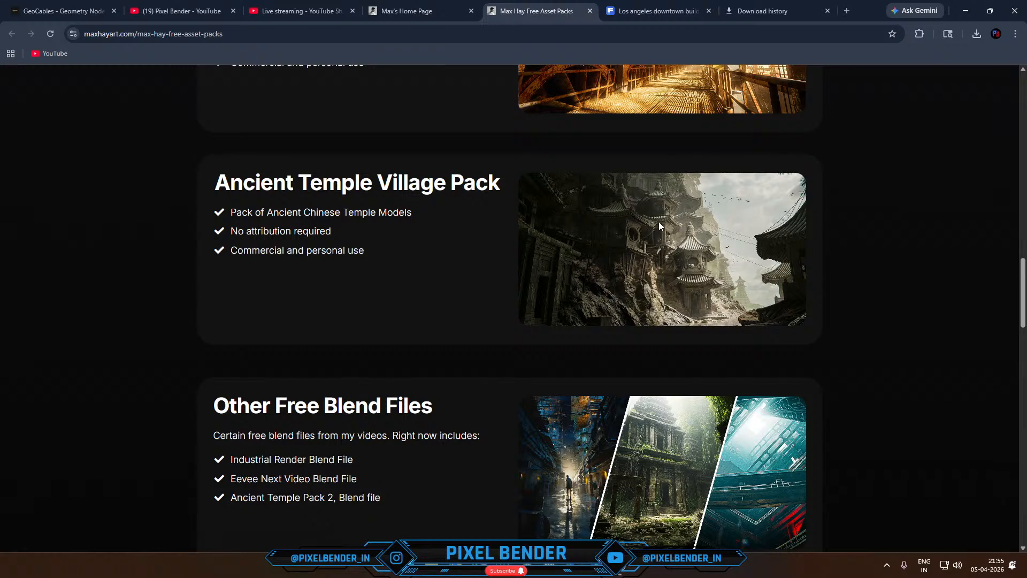
- Switch to File Explorer and open the Max Hay folder inside the Blender assets folder on drive D
{"action": "left_click", "coordinate": [431, 565]}
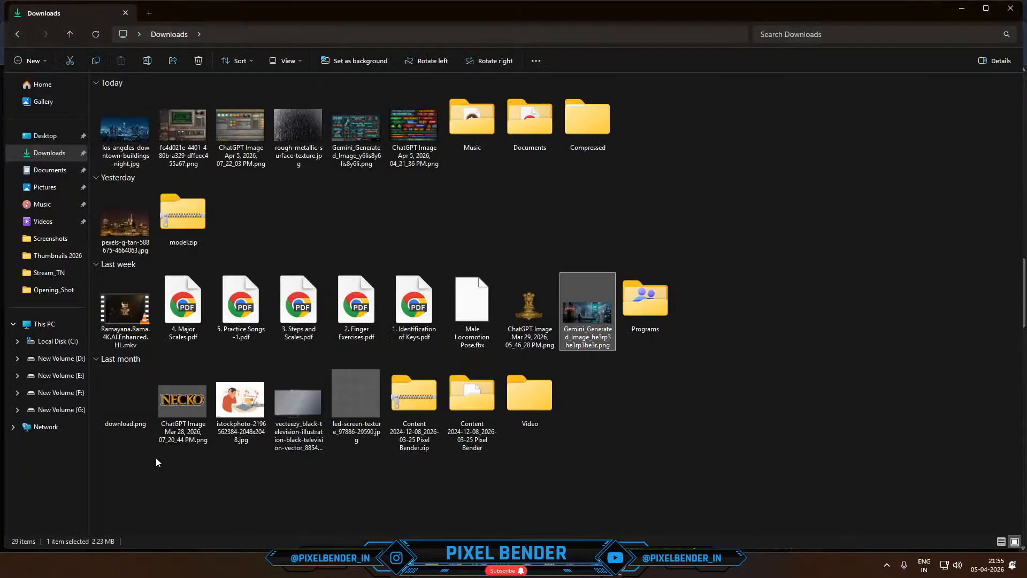
{"action": "left_click", "coordinate": [56, 360]}
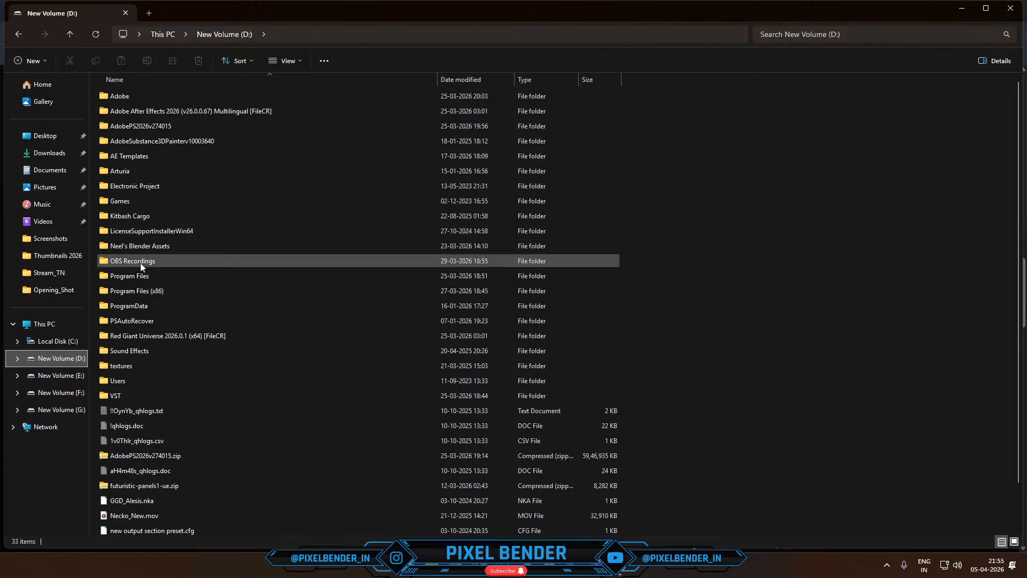
{"action": "double_click", "coordinate": [134, 245]}
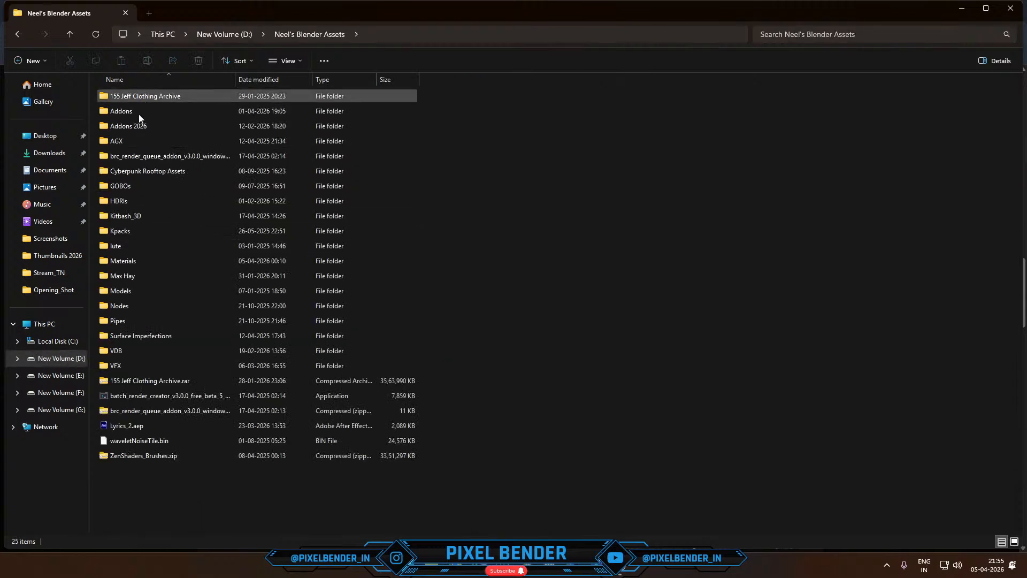
{"action": "double_click", "coordinate": [124, 276]}
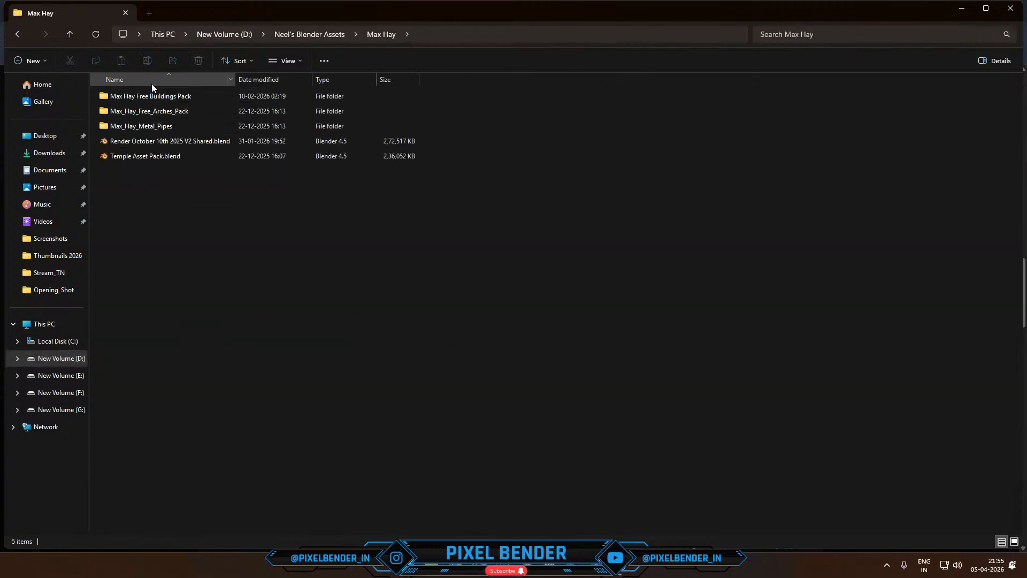
{"action": "left_click", "coordinate": [159, 97]}
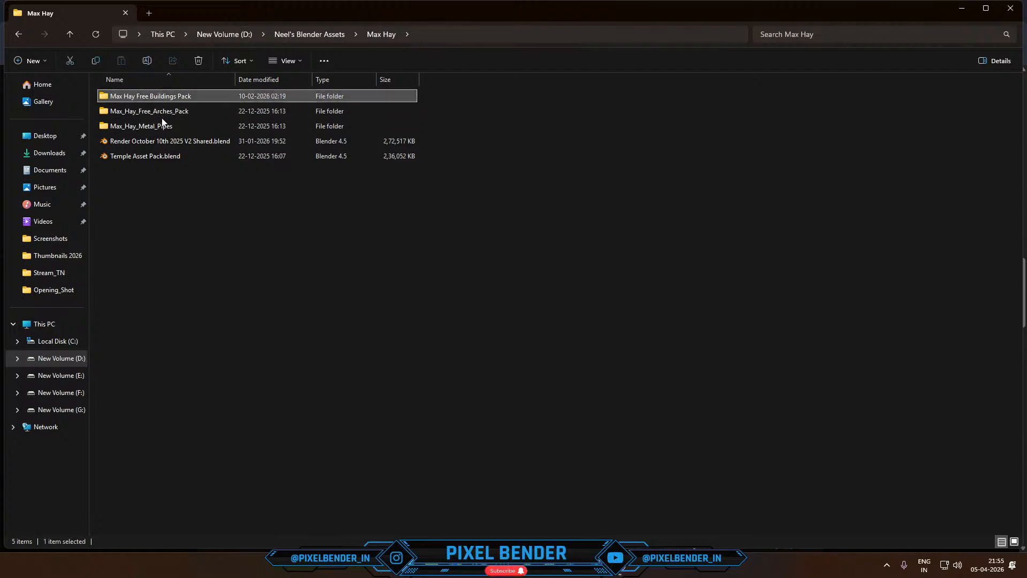
{"action": "left_click", "coordinate": [162, 119]}
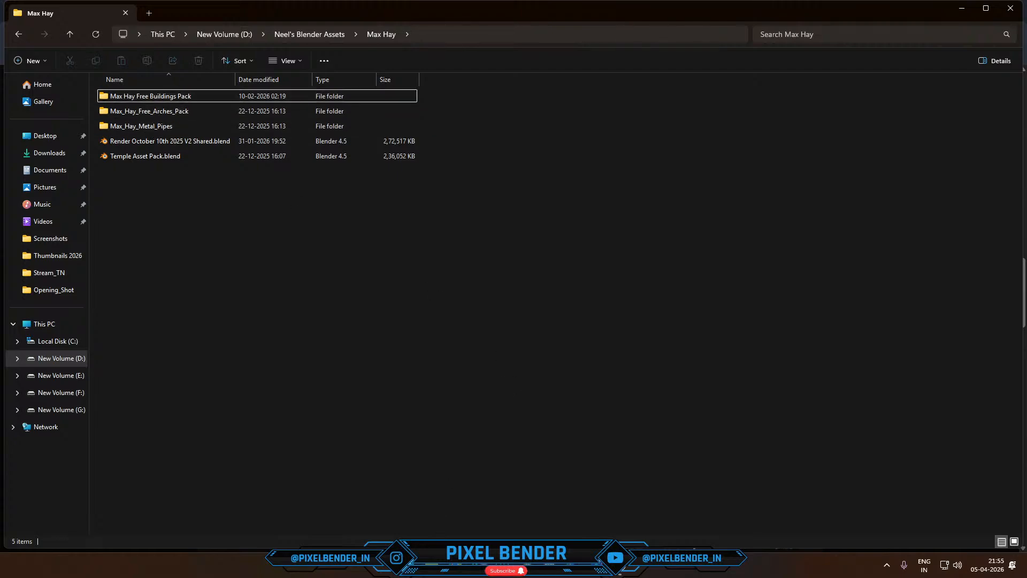
- Return to the browser, look through the remaining free packs, and request free access using the contact's e-mail
{"action": "left_click", "coordinate": [573, 565]}
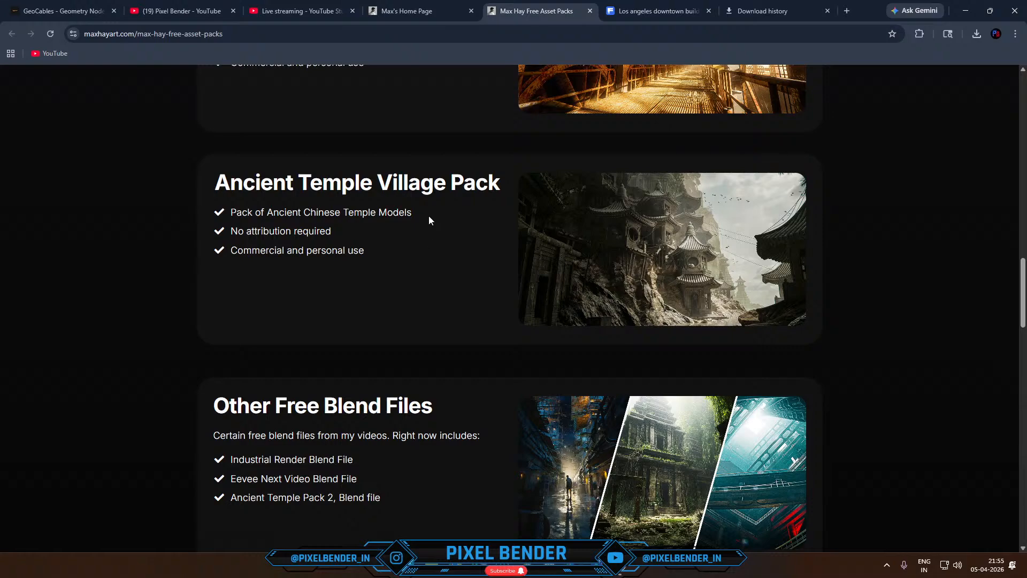
{"action": "scroll", "coordinate": [429, 219], "scroll_direction": "down", "scroll_amount": 10}
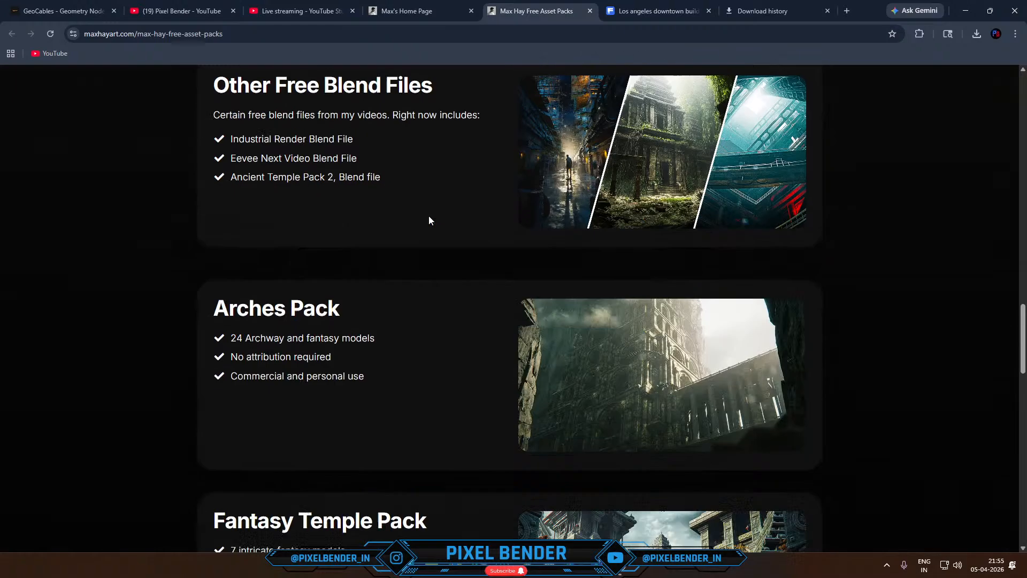
{"action": "scroll", "coordinate": [429, 220], "scroll_direction": "up", "scroll_amount": 2}
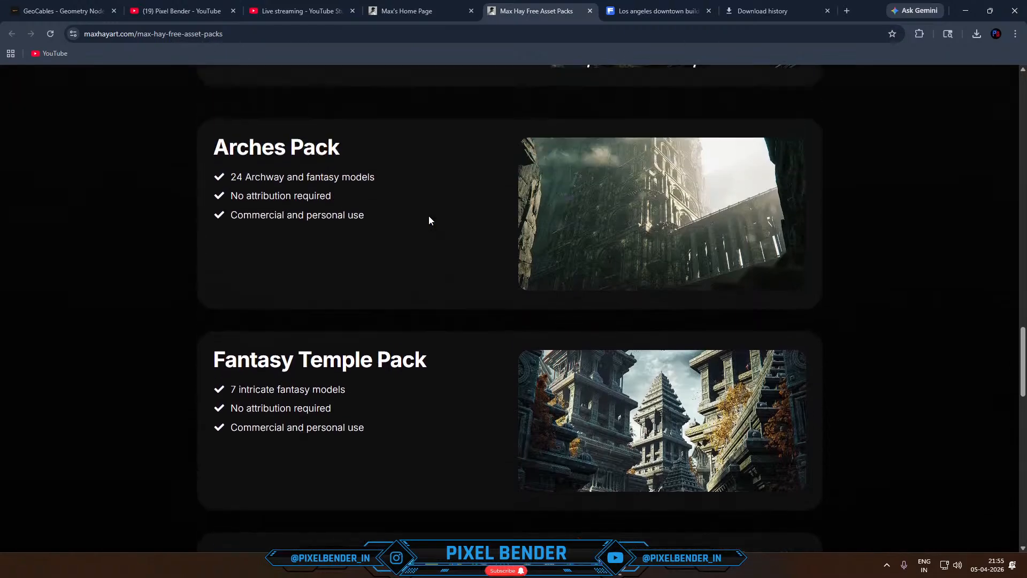
{"action": "scroll", "coordinate": [428, 220], "scroll_direction": "down", "scroll_amount": 2}
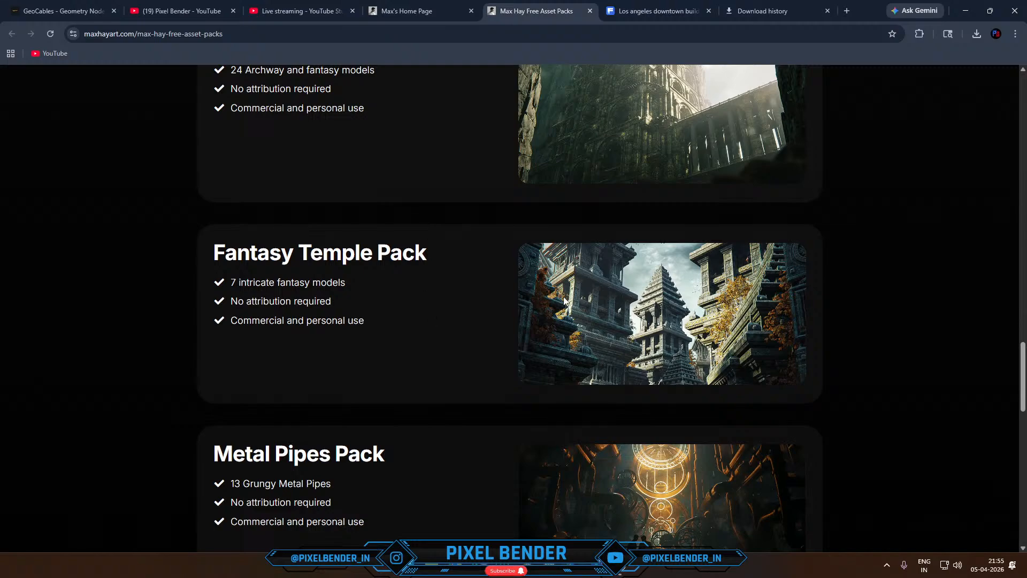
{"action": "scroll", "coordinate": [563, 297], "scroll_direction": "down", "scroll_amount": 15}
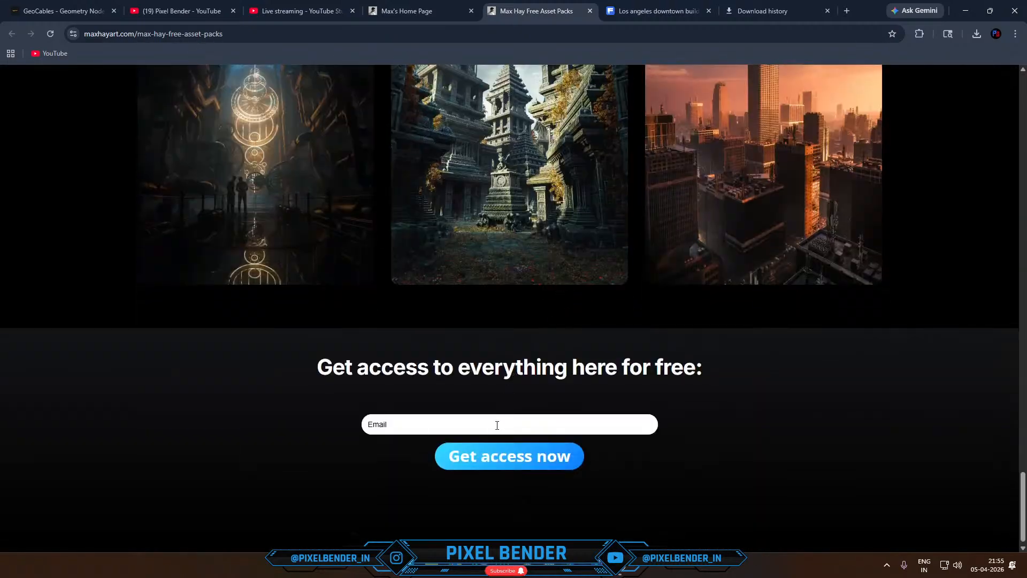
{"action": "left_click", "coordinate": [497, 425]}
{"action": "left_click", "coordinate": [517, 460]}
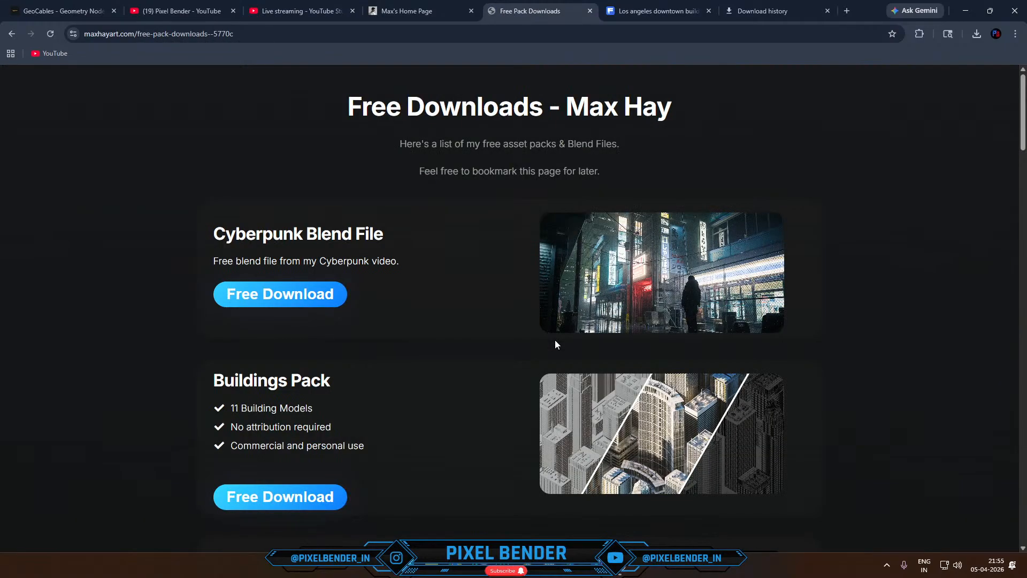
- Browse the free downloads list and open the download link of the Fantasy Temple Pack
{"action": "scroll", "coordinate": [573, 276], "scroll_direction": "down", "scroll_amount": 4}
{"action": "scroll", "coordinate": [573, 277], "scroll_direction": "down", "scroll_amount": 18}
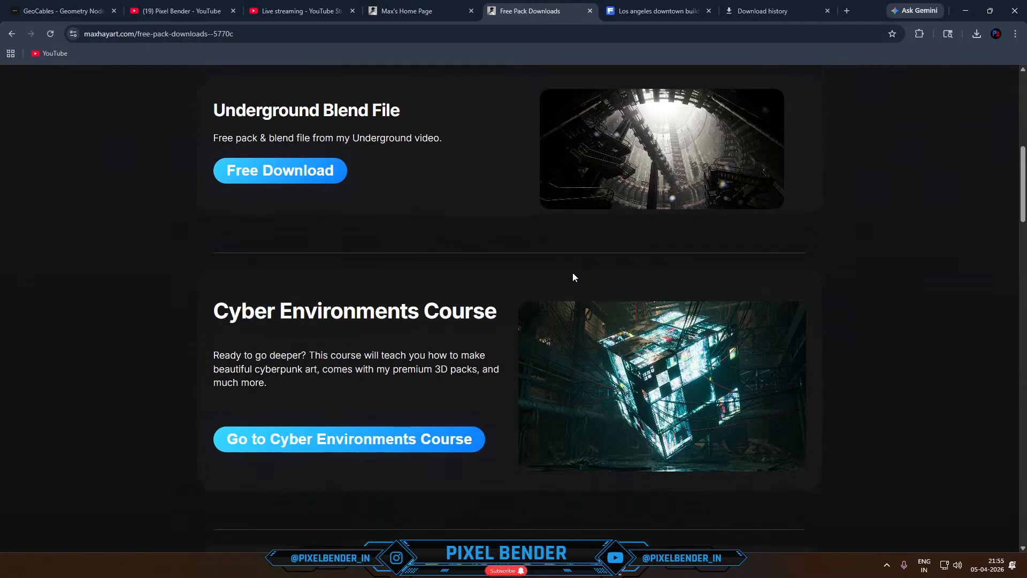
{"action": "scroll", "coordinate": [573, 276], "scroll_direction": "down", "scroll_amount": 3}
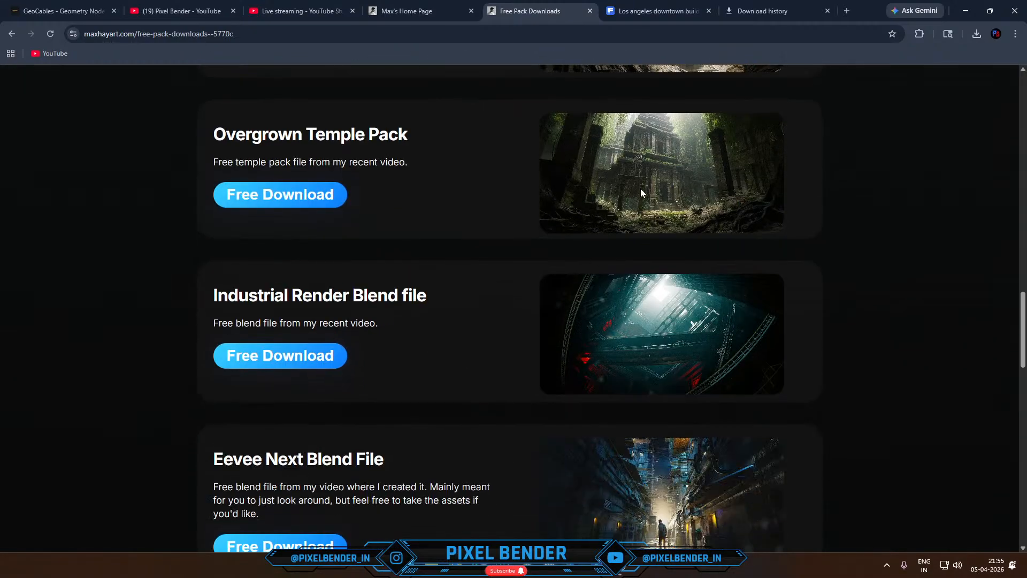
{"action": "scroll", "coordinate": [641, 187], "scroll_direction": "down", "scroll_amount": 14}
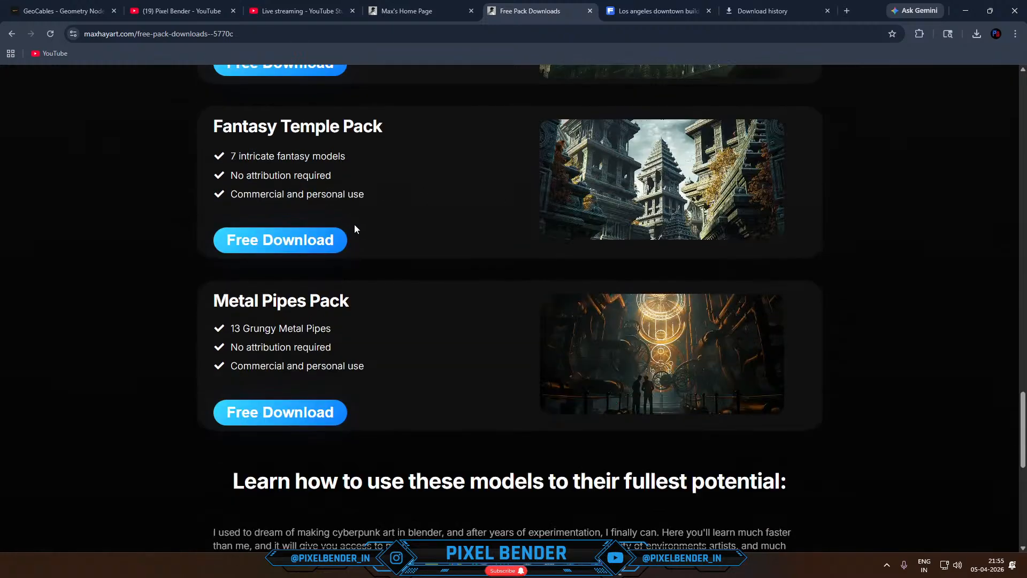
{"action": "left_click", "coordinate": [282, 245]}
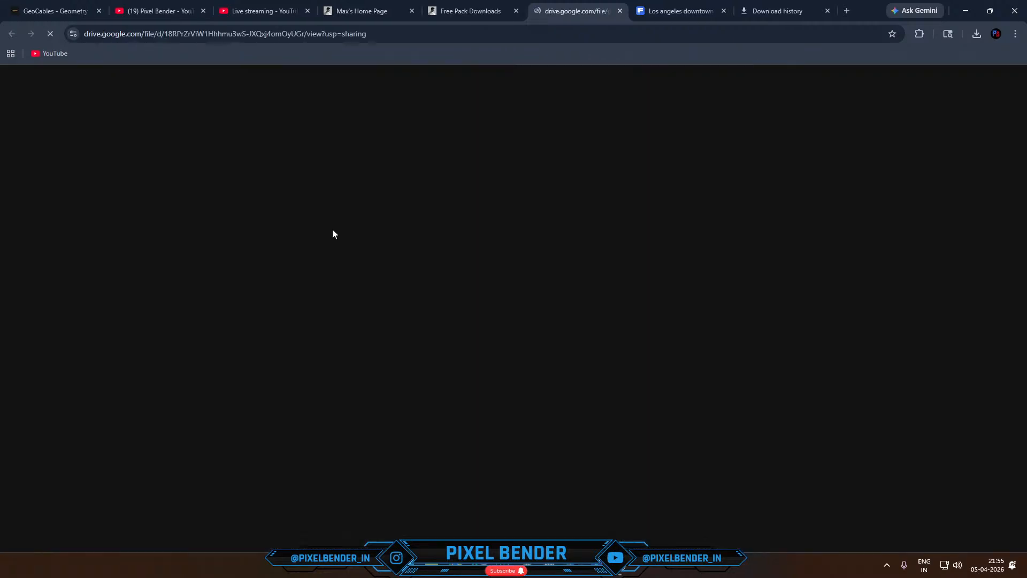
- Close the Los Angeles image and download history pages, and download Temple Asset Pack.blend from Google Drive despite the missing virus scan
{"action": "left_click", "coordinate": [724, 11]}
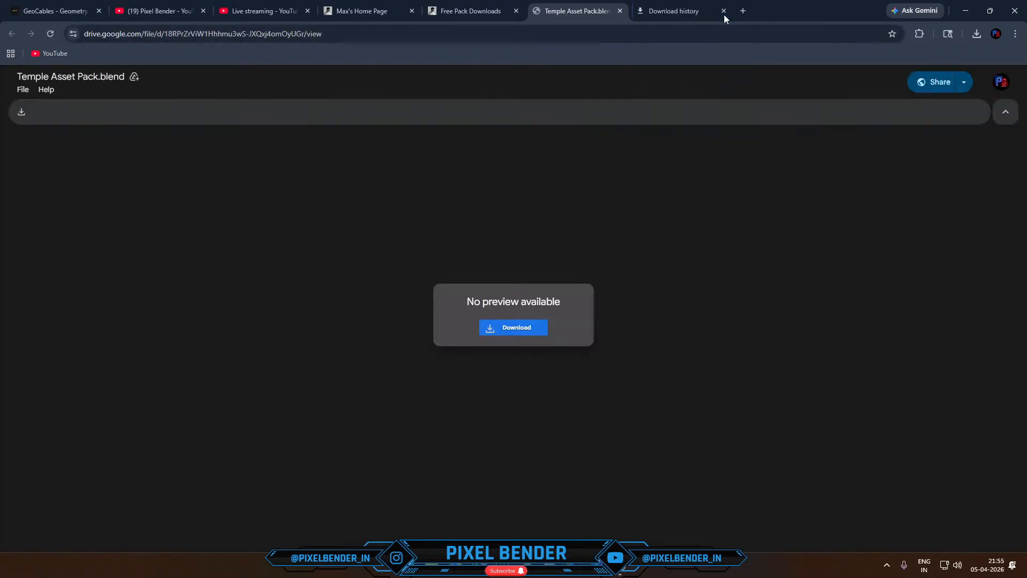
{"action": "left_click", "coordinate": [724, 12]}
{"action": "left_click", "coordinate": [514, 327]}
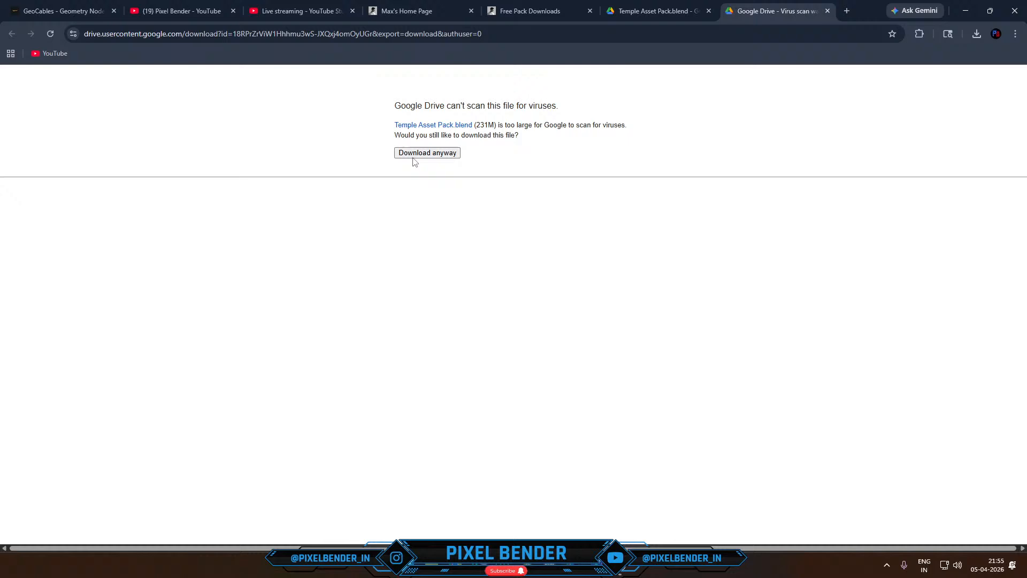
{"action": "left_click", "coordinate": [414, 157]}
{"action": "left_click", "coordinate": [827, 11]}
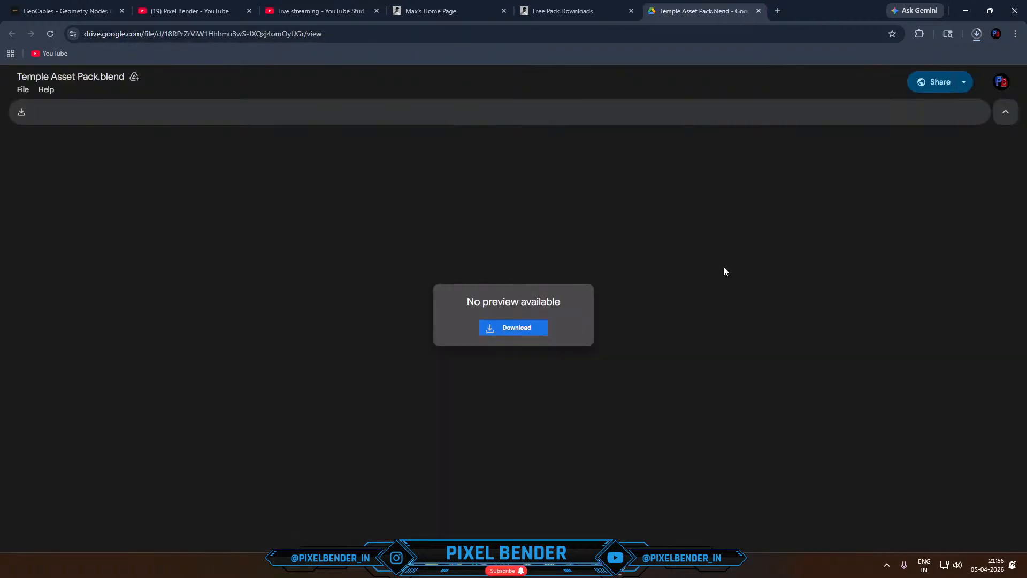
- Find Blender 4.5 among the installed applications and launch it
{"action": "key", "text": "super"}
{"action": "type", "text": "blender 4.1"}
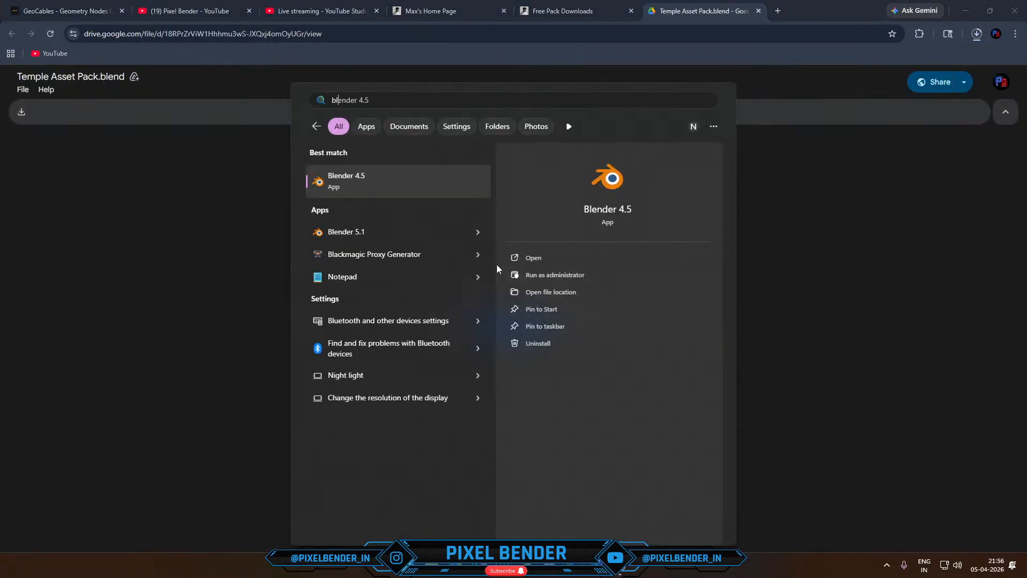
{"action": "left_click", "coordinate": [353, 183]}
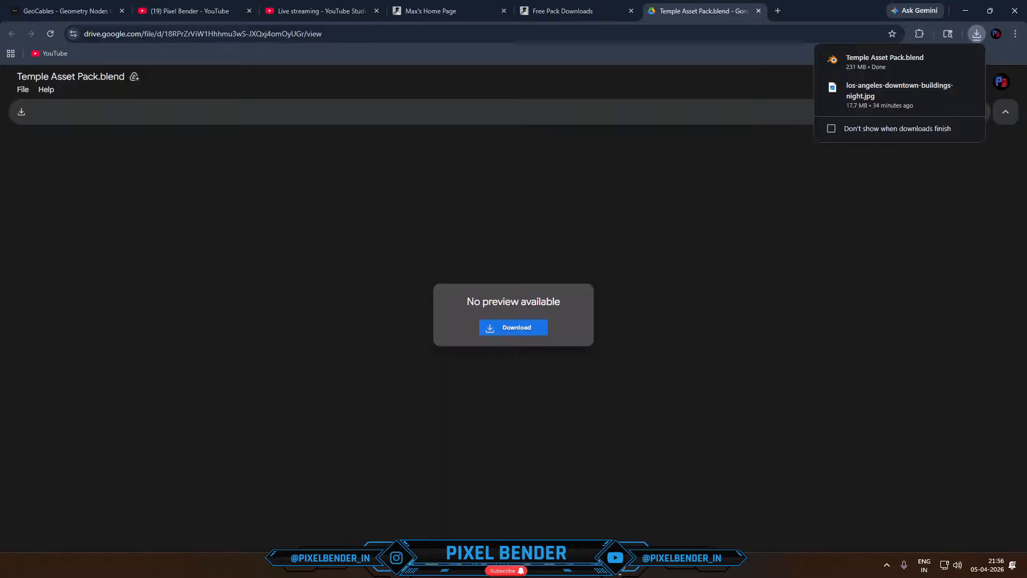
- Move the downloaded Temple Asset Pack.blend from Downloads into the Max Hay folder on drive D, replacing the existing copy
{"action": "left_click", "coordinate": [948, 59]}
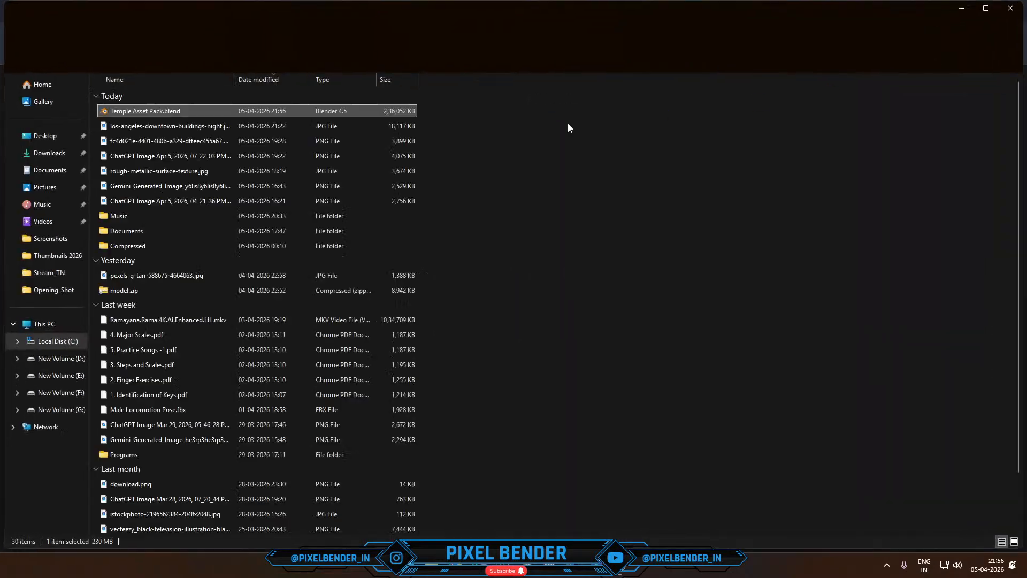
{"action": "key", "text": "super+Tab"}
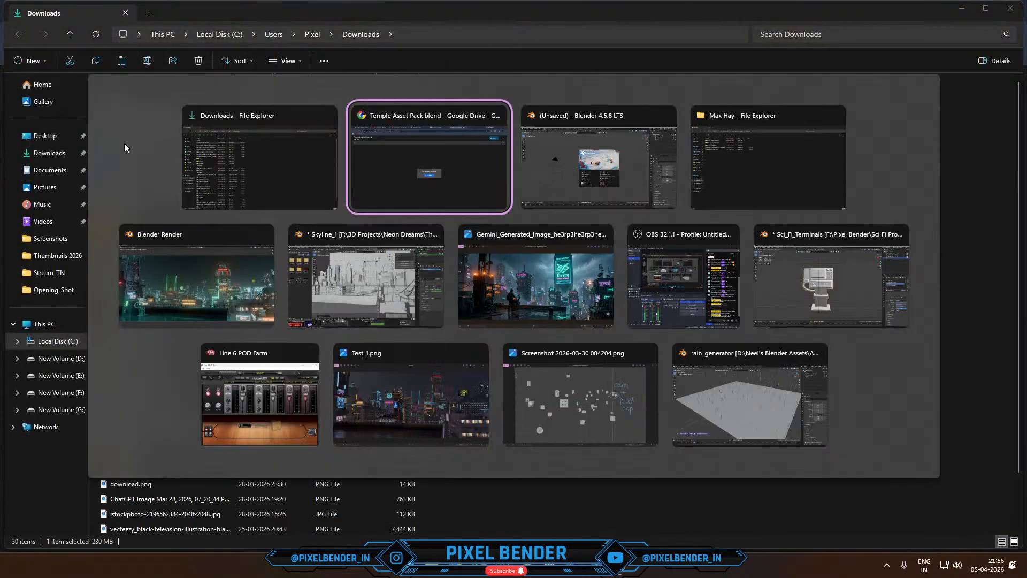
{"action": "left_click", "coordinate": [696, 143]}
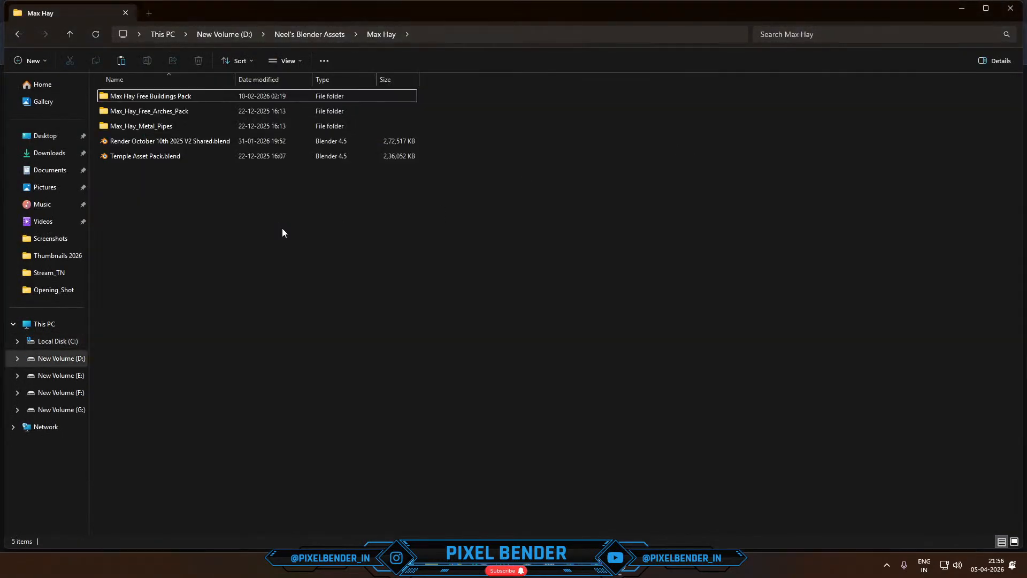
{"action": "key", "text": "ctrl+v"}
{"action": "left_click", "coordinate": [177, 214]}
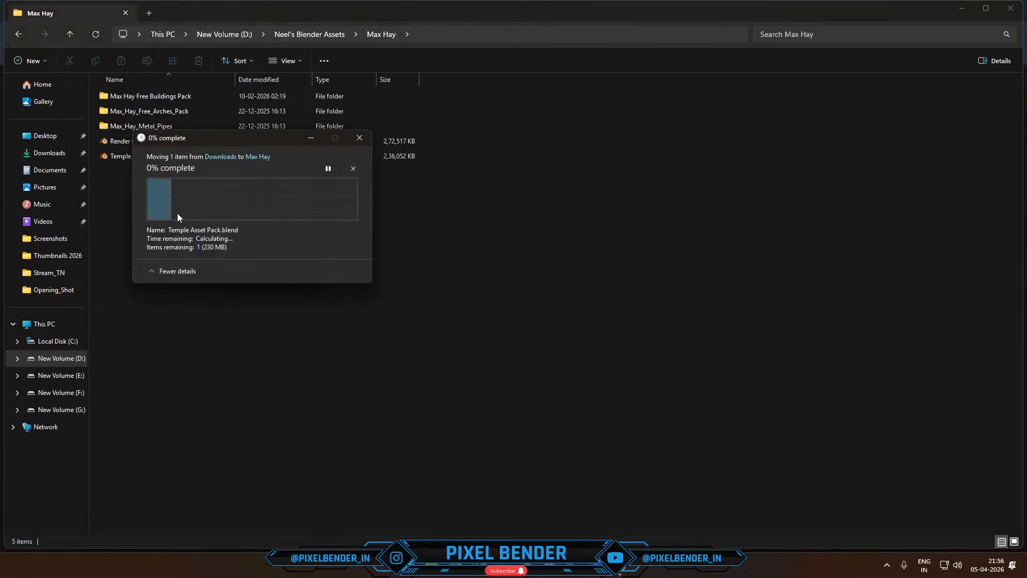
- Open the moved Temple Asset Pack.blend in Blender
{"action": "left_click_drag", "start_coordinate": [144, 159], "coordinate": [117, 351]}
{"action": "key", "text": "alt+Tab"}
{"action": "key", "text": "alt+Tab"}
{"action": "key", "text": "alt+Tab"}
{"action": "left_click", "coordinate": [116, 351]}
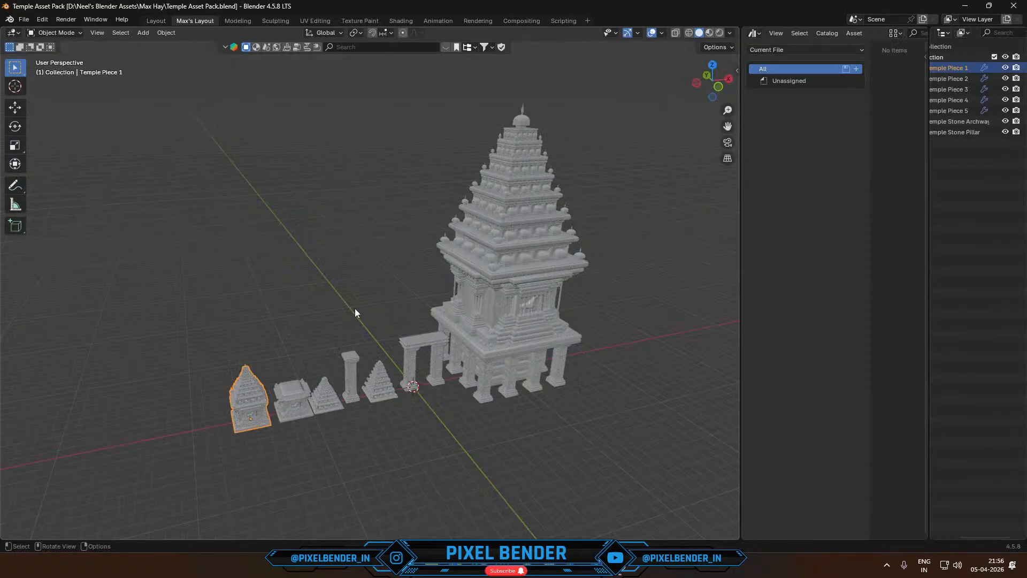
- Select the tall temple tower, preview its materials and examine its stone textures and doorway from several angles
{"action": "middle_click_drag", "start_coordinate": [356, 313], "coordinate": [474, 308]}
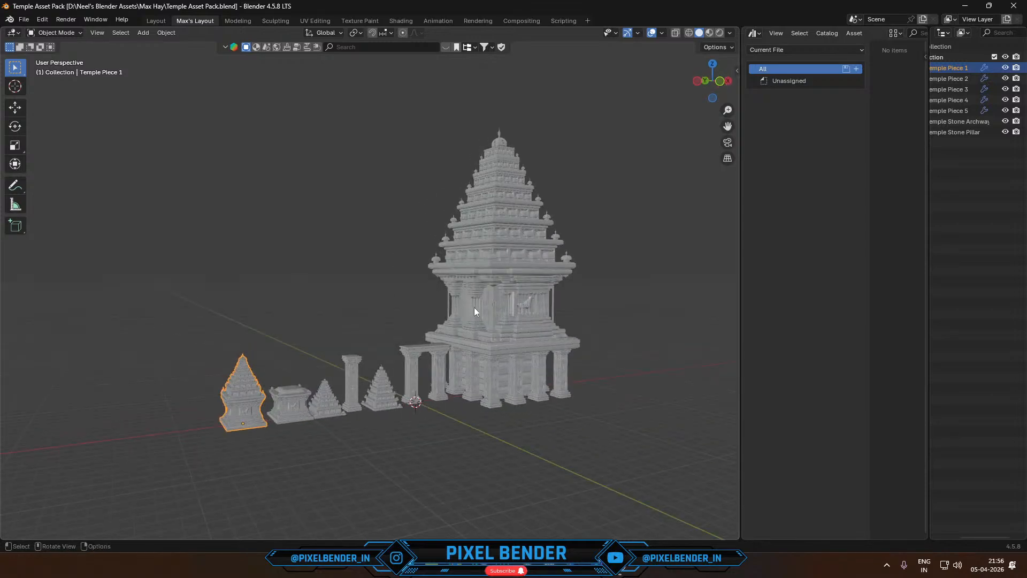
{"action": "left_click", "coordinate": [464, 303]}
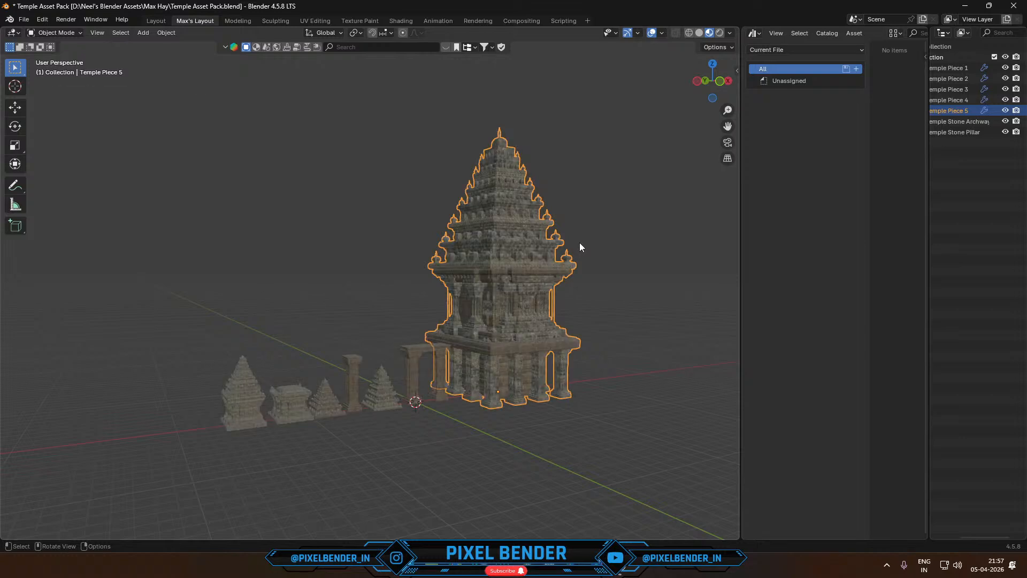
{"action": "scroll", "coordinate": [579, 241], "scroll_direction": "up", "scroll_amount": 8}
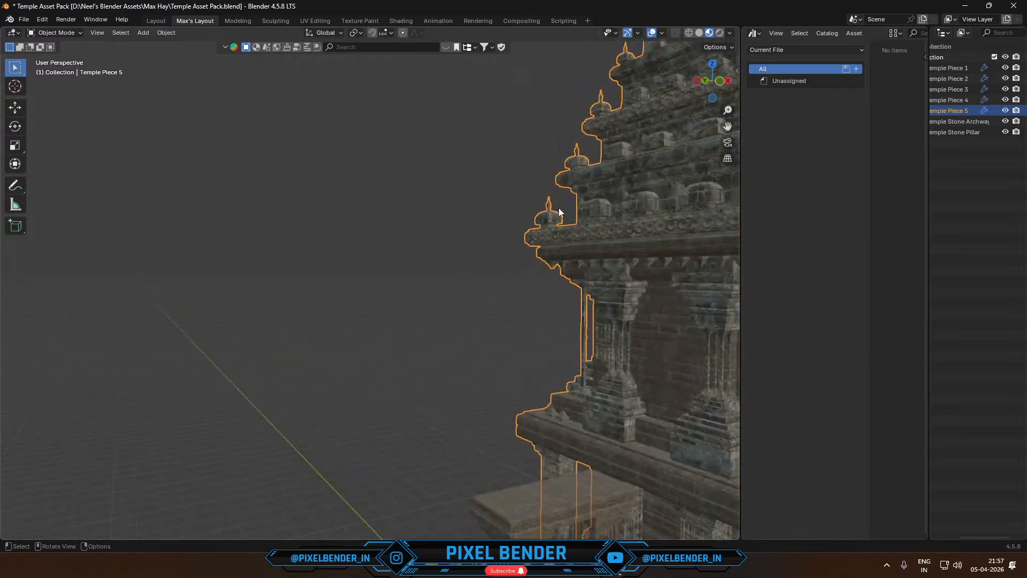
{"action": "middle_click_drag", "start_coordinate": [559, 208], "coordinate": [28, 408]}
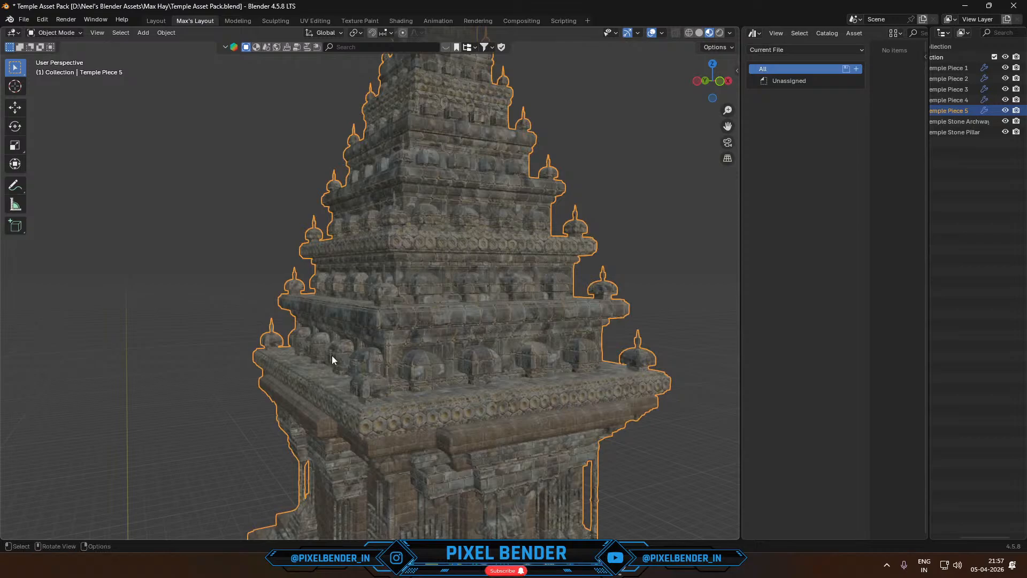
{"action": "middle_click_drag", "start_coordinate": [331, 356], "coordinate": [311, 280]}
{"action": "scroll", "coordinate": [374, 365], "scroll_direction": "down", "scroll_amount": 7}
{"action": "scroll", "coordinate": [462, 339], "scroll_direction": "up", "scroll_amount": 6}
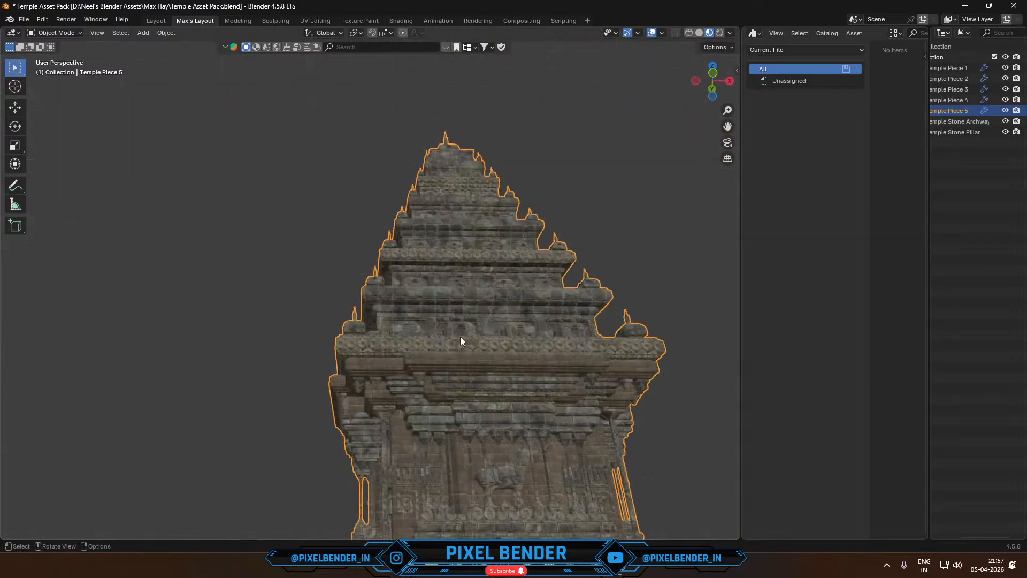
{"action": "middle_click_drag", "start_coordinate": [460, 336], "coordinate": [364, 406]}
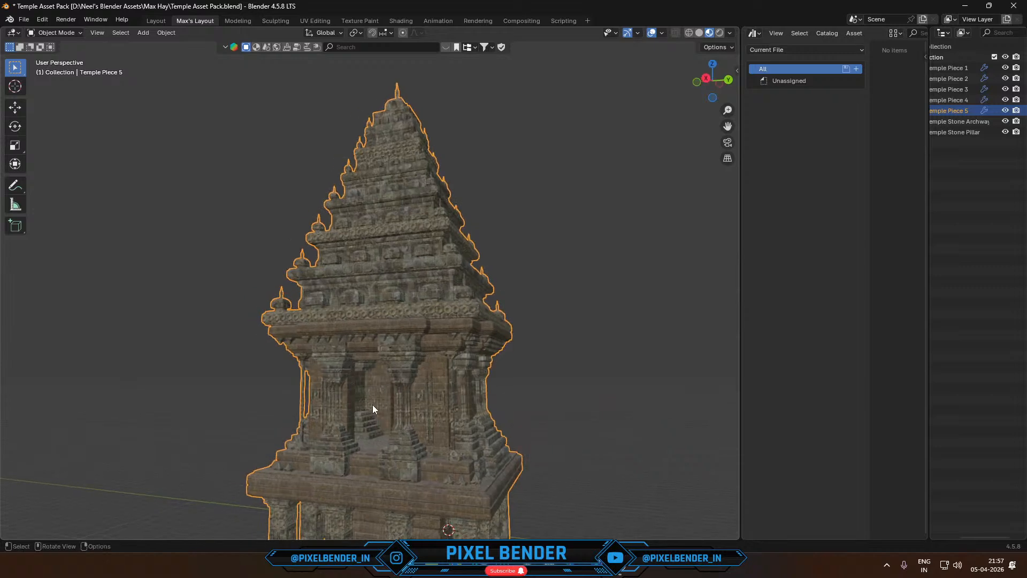
{"action": "middle_click_drag", "start_coordinate": [374, 403], "coordinate": [418, 422]}
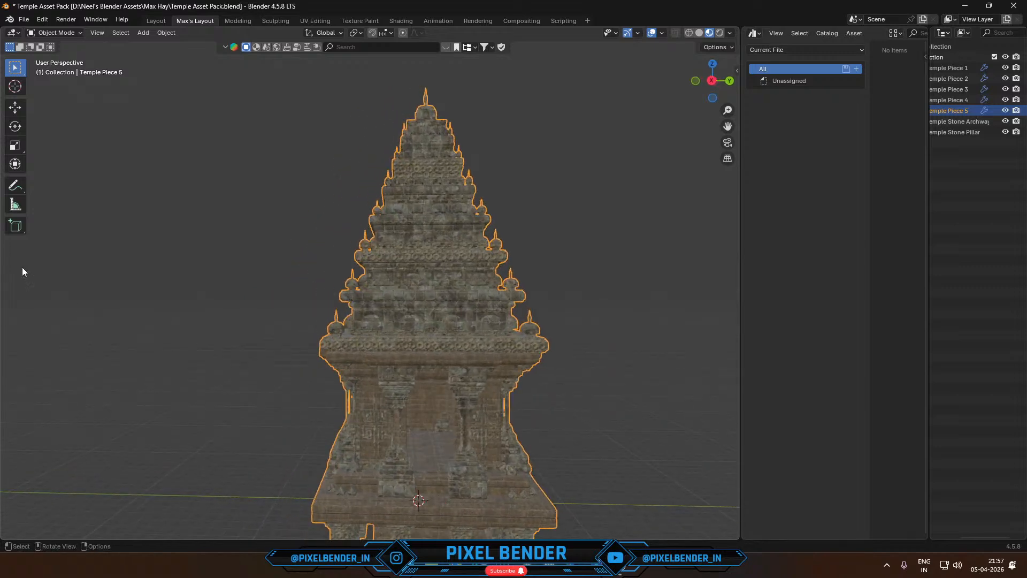
- Place the 3D cursor in the tower's doorway, display the viewport in rendered shading and widen the outliner
{"action": "left_click", "coordinate": [15, 86]}
{"action": "left_click", "coordinate": [433, 435]}
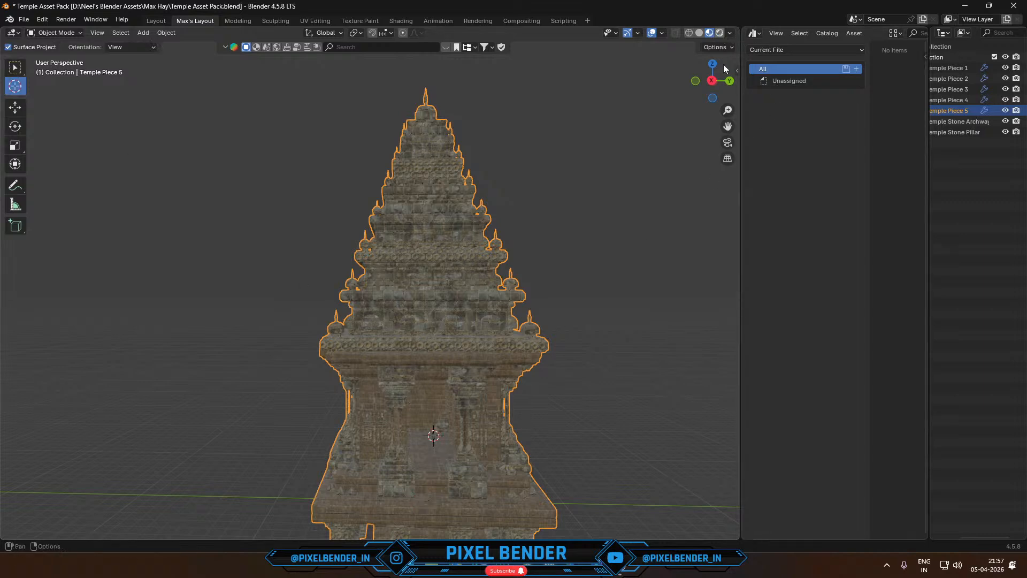
{"action": "left_click", "coordinate": [719, 33]}
{"action": "mouse_move", "coordinate": [927, 126]}
{"action": "left_mouse_down"}
{"action": "mouse_move", "coordinate": [845, 133]}
{"action": "mouse_move", "coordinate": [862, 134]}
{"action": "left_mouse_up"}
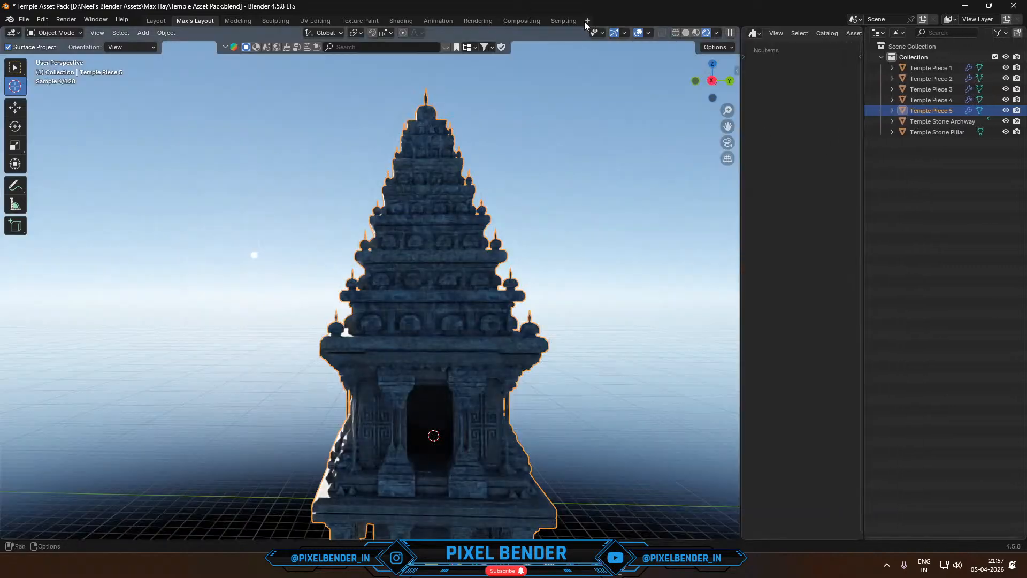
- Add a General Layout workspace and show the temple tower in its viewport with rendered shading
{"action": "left_click", "coordinate": [585, 21]}
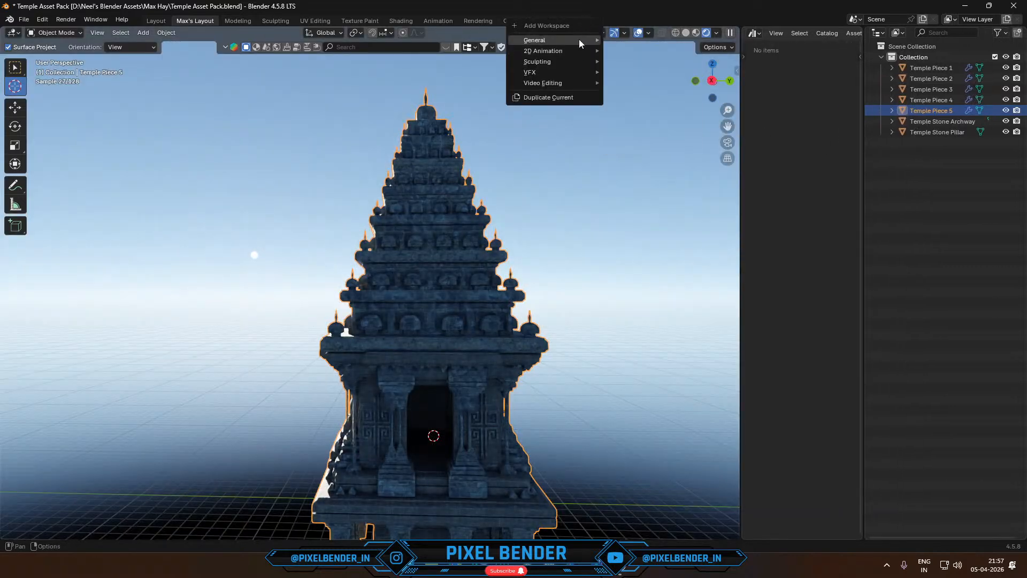
{"action": "mouse_move", "coordinate": [579, 40]}
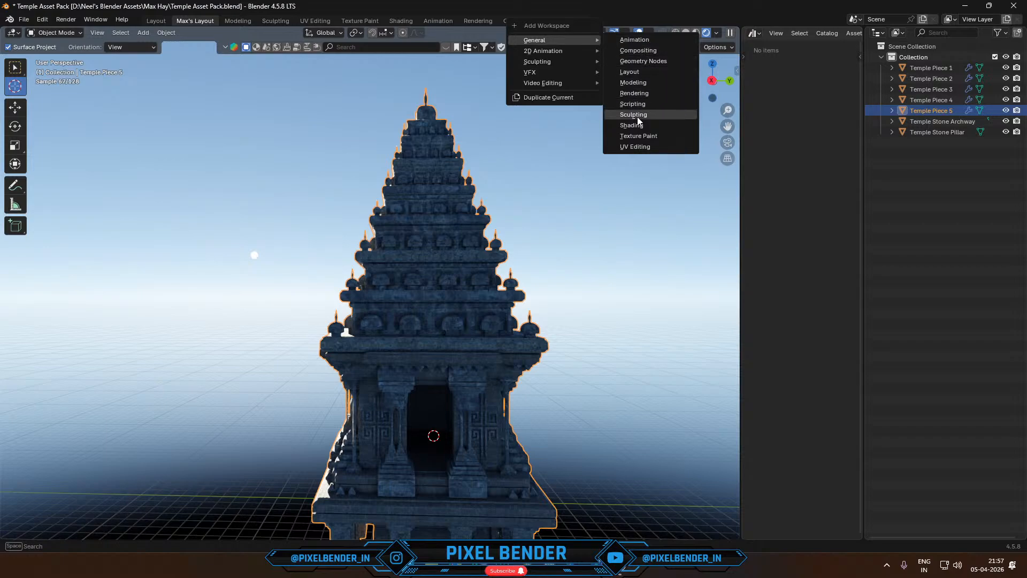
{"action": "left_click", "coordinate": [642, 73]}
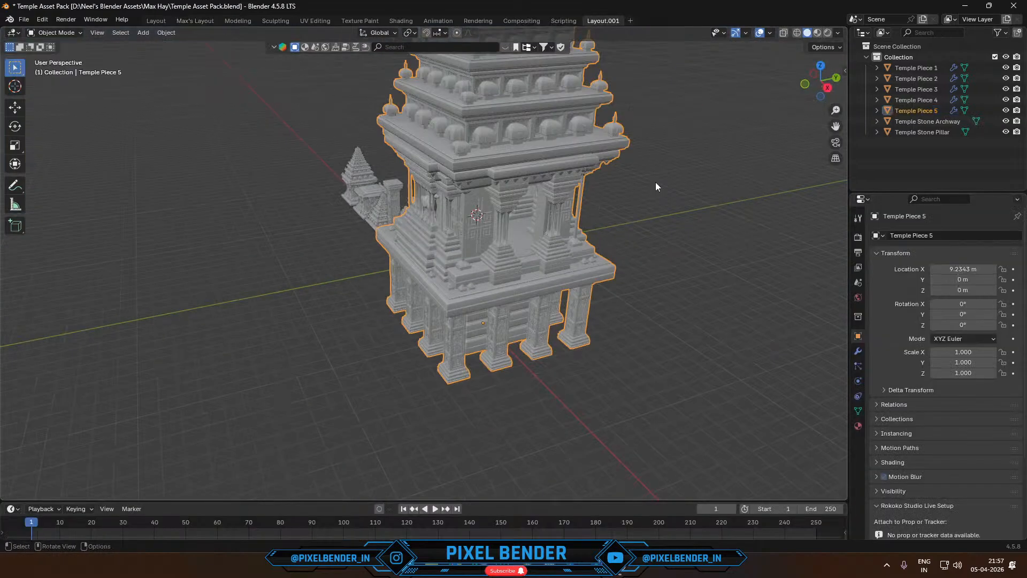
{"action": "mouse_move", "coordinate": [656, 183]}
{"action": "middle_mouse_down"}
{"action": "mouse_move", "coordinate": [670, 166]}
{"action": "mouse_move", "coordinate": [758, 165]}
{"action": "mouse_move", "coordinate": [698, 186]}
{"action": "mouse_move", "coordinate": [523, 169]}
{"action": "mouse_move", "coordinate": [631, 156]}
{"action": "middle_mouse_up"}
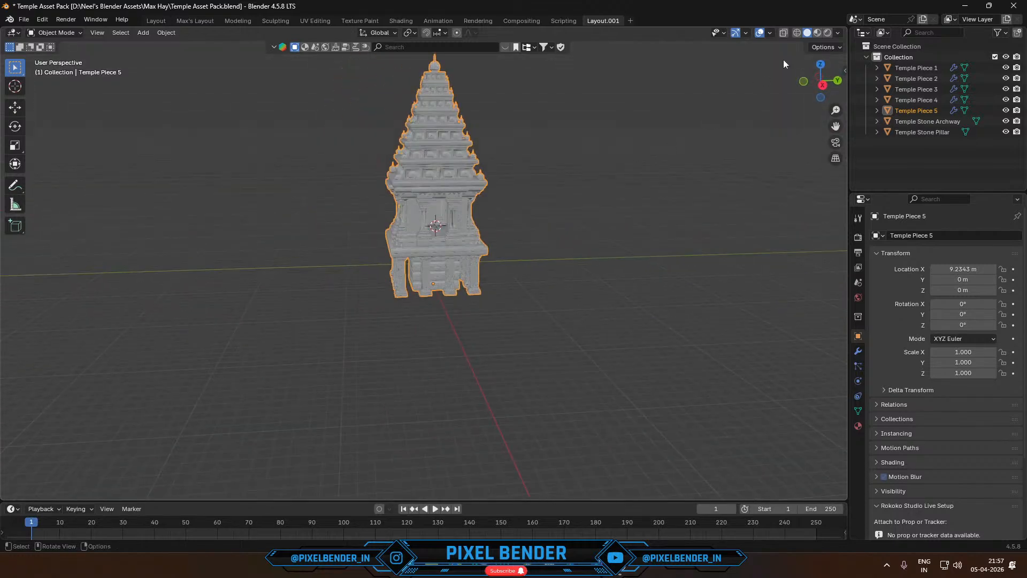
{"action": "left_click", "coordinate": [828, 33]}
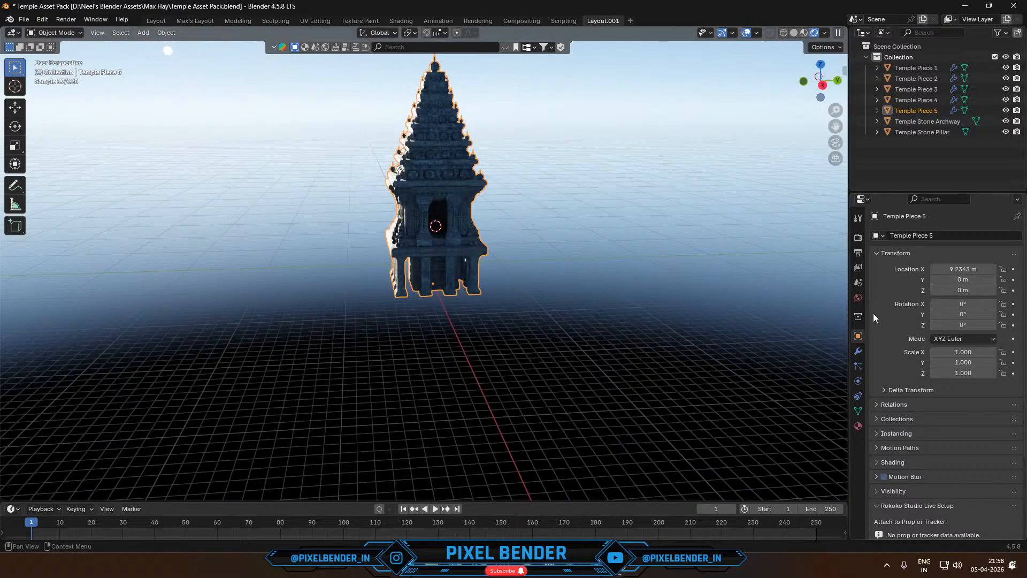
- Try a sun intensity of 0, undo it, and set the world sky texture's sun elevation to -1.6°
{"action": "left_click", "coordinate": [858, 298]}
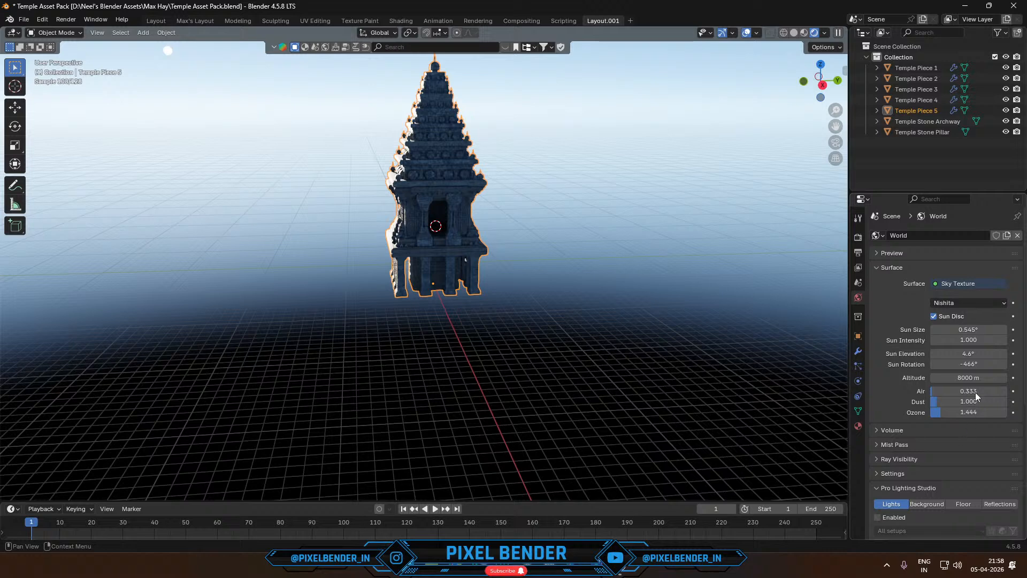
{"action": "left_click_drag", "start_coordinate": [978, 338], "coordinate": [931, 339]}
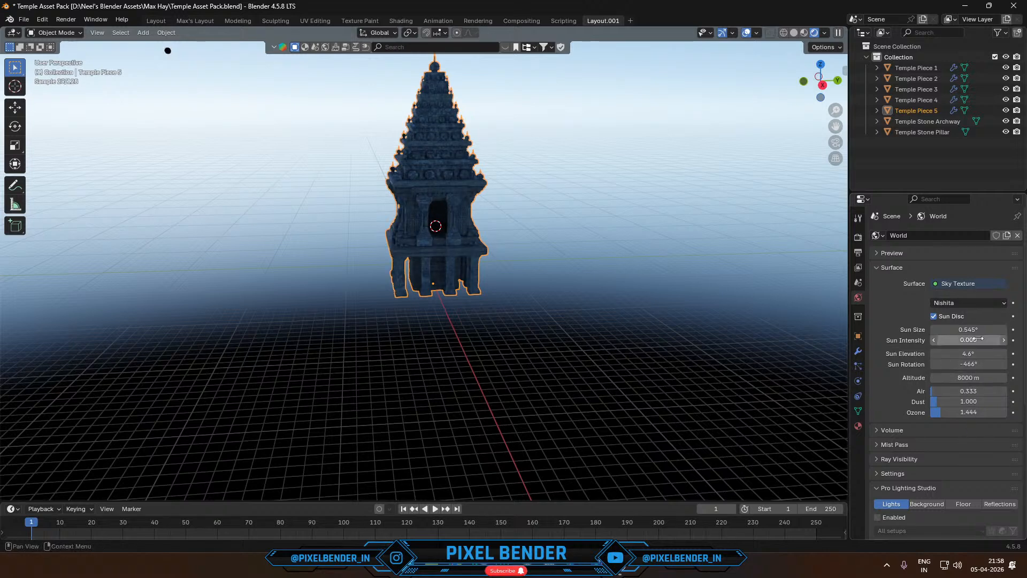
{"action": "key", "text": "ctrl+z"}
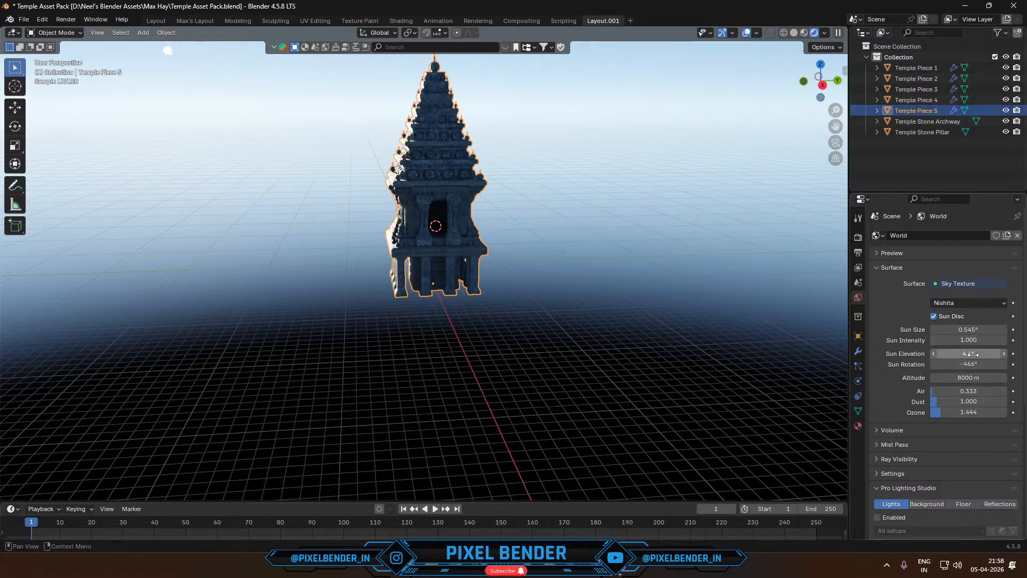
{"action": "left_click_drag", "start_coordinate": [972, 353], "coordinate": [956, 354]}
- Add a point light at the 3D cursor inside the temple doorway
{"action": "middle_click_drag", "start_coordinate": [573, 236], "coordinate": [599, 275], "text": "shift"}
{"action": "scroll", "coordinate": [600, 275], "scroll_direction": "up", "scroll_amount": 5}
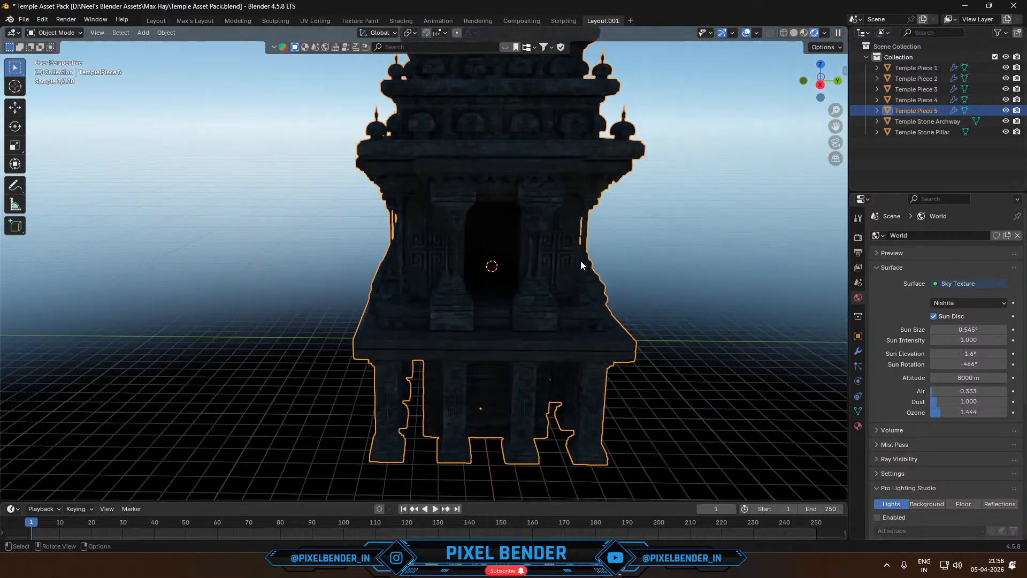
{"action": "left_click", "coordinate": [143, 32]}
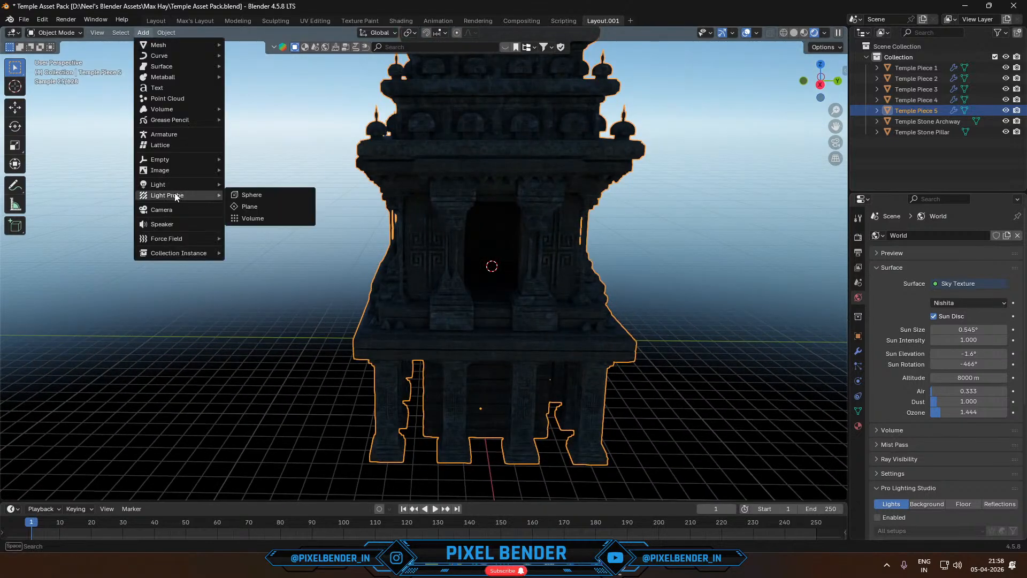
{"action": "mouse_move", "coordinate": [168, 185]}
{"action": "left_click", "coordinate": [254, 188]}
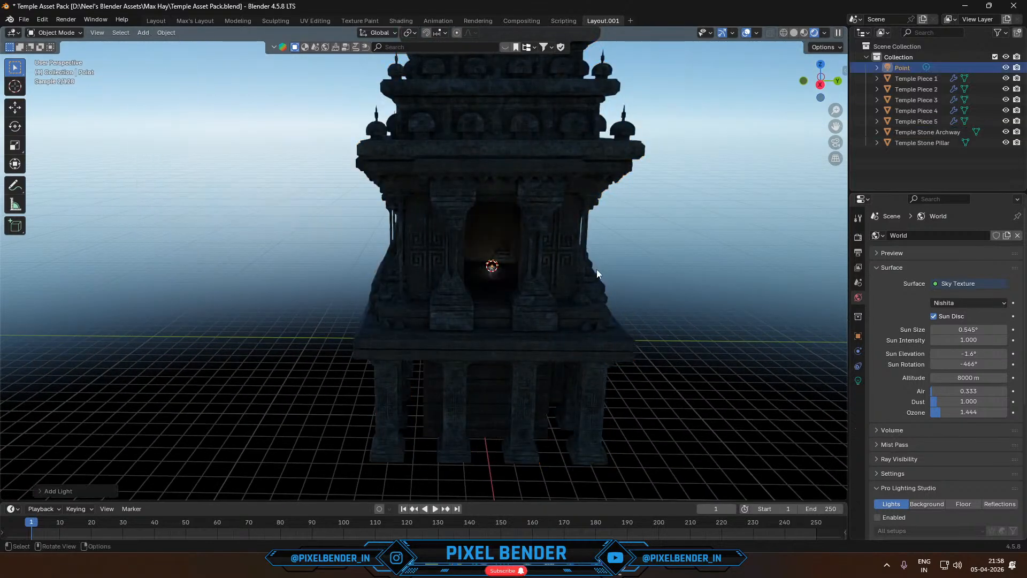
- Colour the point light orange and increase its radius and power
{"action": "left_click", "coordinate": [858, 380]}
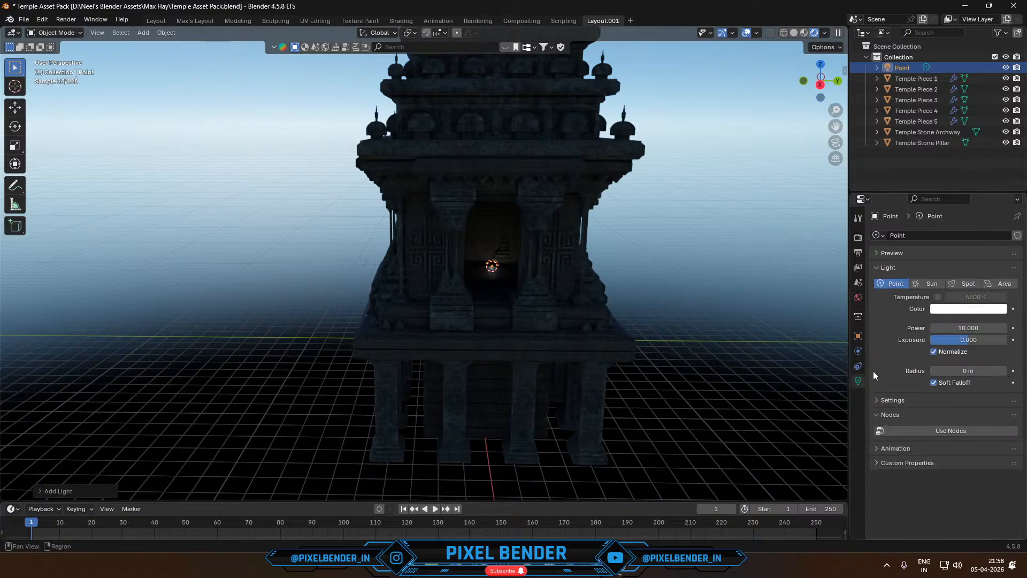
{"action": "left_click", "coordinate": [982, 309]}
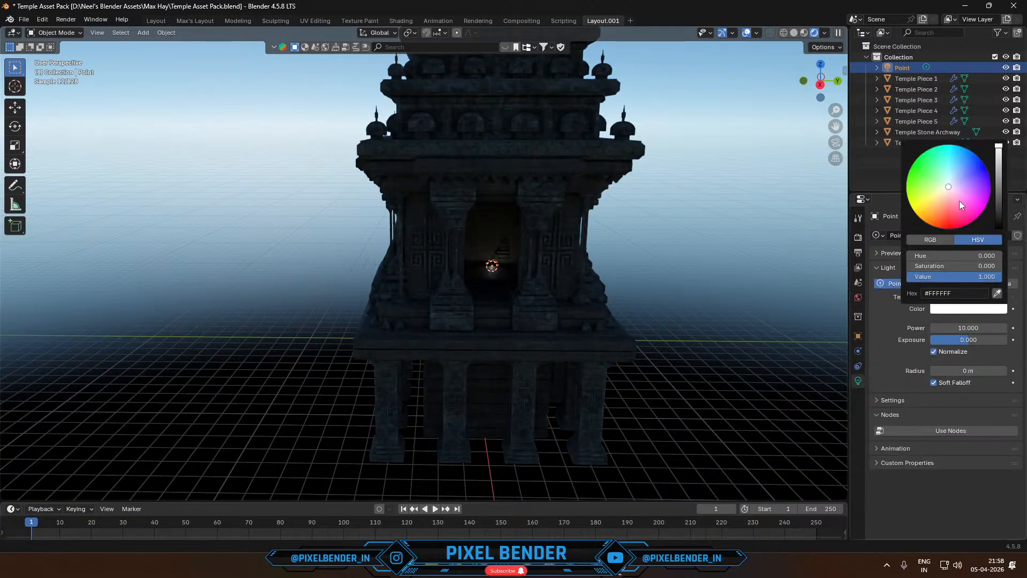
{"action": "left_click_drag", "start_coordinate": [958, 201], "coordinate": [931, 225]}
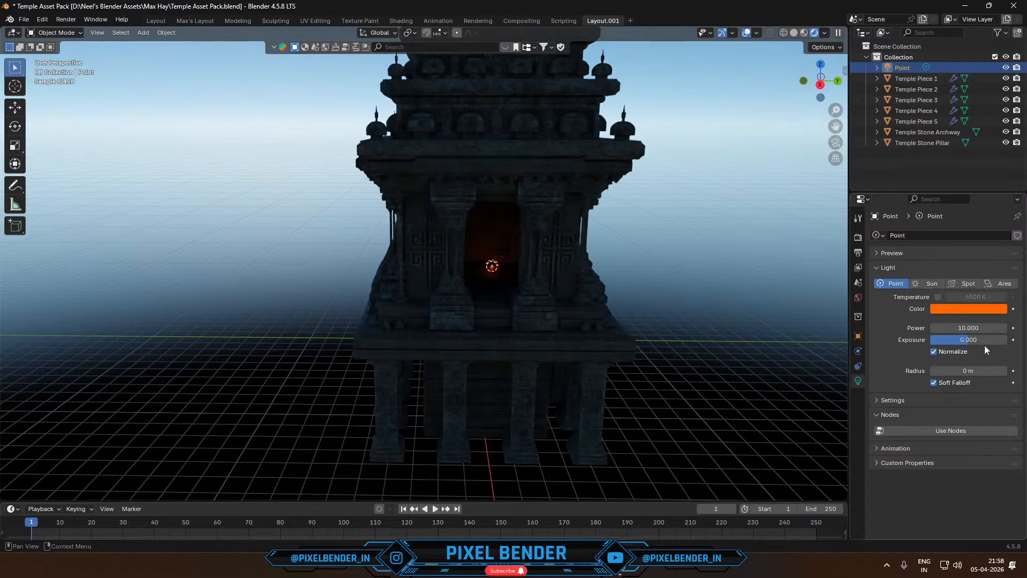
{"action": "left_click_drag", "start_coordinate": [976, 370], "coordinate": [998, 370]}
{"action": "left_click_drag", "start_coordinate": [962, 328], "coordinate": [1003, 328]}
- Raise the point light along the Z axis inside the temple
{"action": "key", "text": "g"}
{"action": "key", "text": "z"}
{"action": "left_click", "coordinate": [549, 184]}
- Select the temple tower together with its light, copy both in solid shading and switch to the Skyline_1 scene
{"action": "scroll", "coordinate": [403, 276], "scroll_direction": "down", "scroll_amount": 8}
{"action": "left_click", "coordinate": [449, 195]}
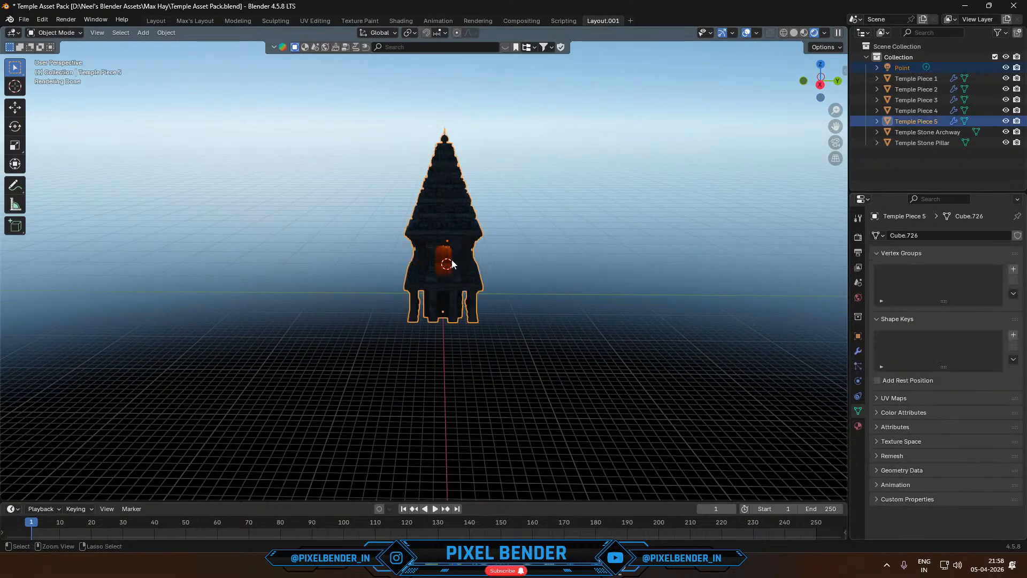
{"action": "left_click", "coordinate": [794, 33]}
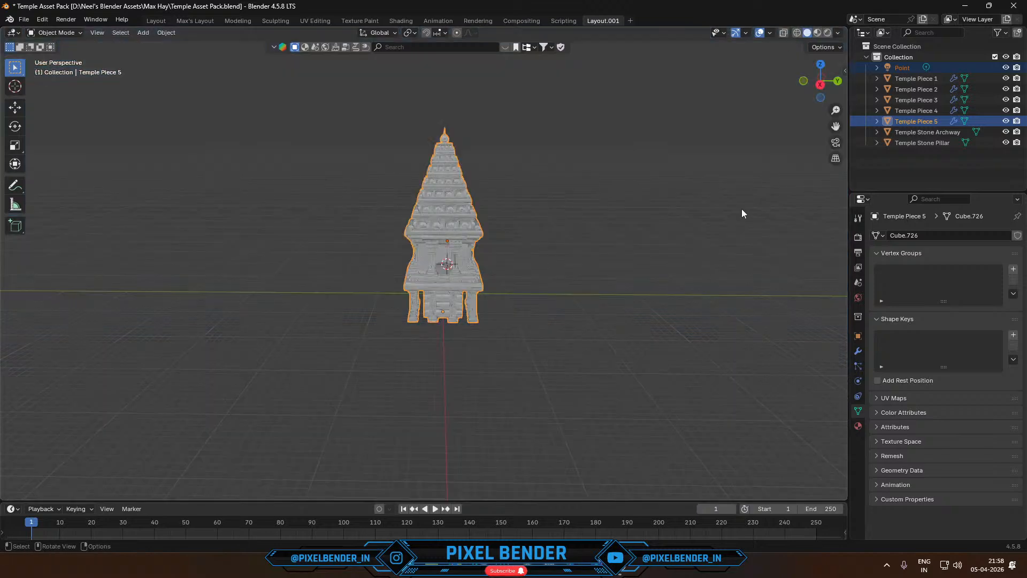
{"action": "mouse_move", "coordinate": [526, 566]}
{"action": "left_click", "coordinate": [407, 510]}
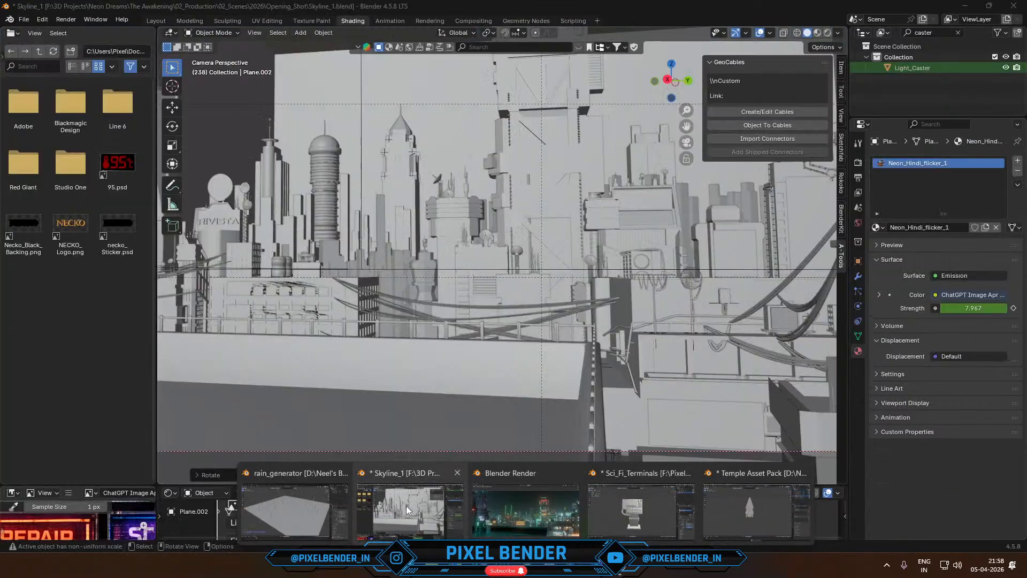
- Paste the temple and its light into the city scene and snap them to the 3D cursor
{"action": "middle_click_drag", "start_coordinate": [543, 293], "coordinate": [499, 322]}
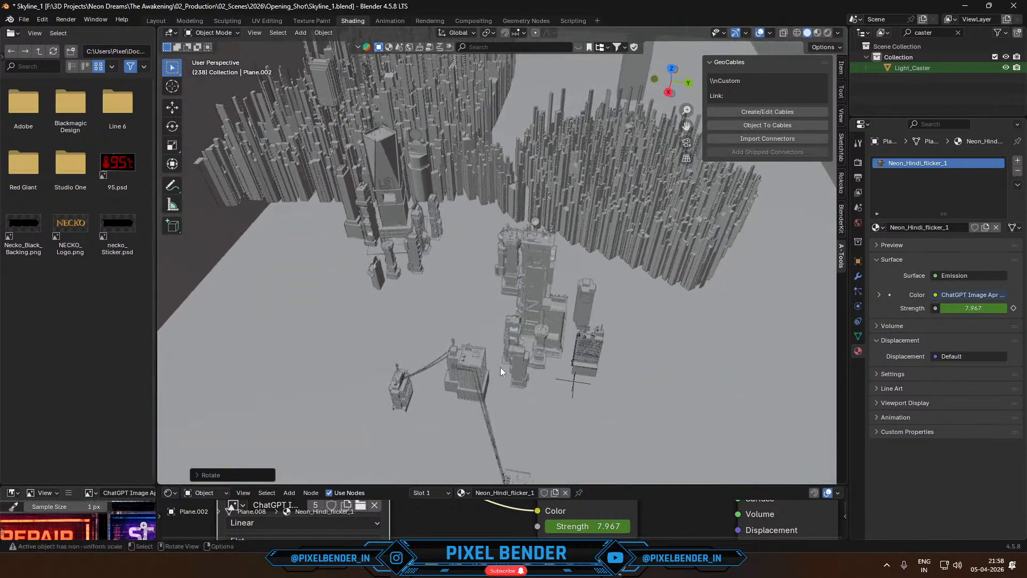
{"action": "key", "text": "KP_0"}
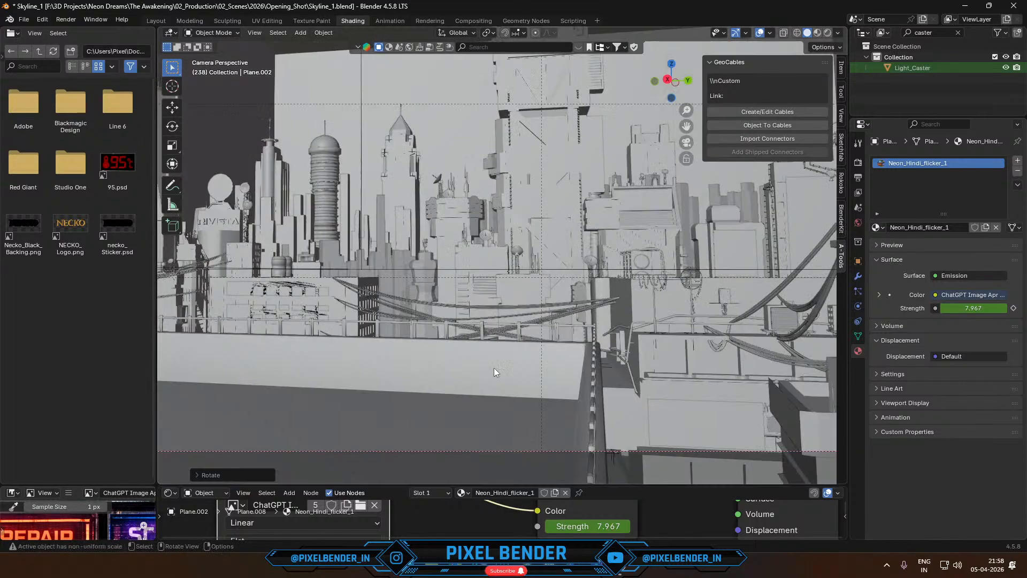
{"action": "middle_click_drag", "start_coordinate": [555, 361], "coordinate": [543, 217]}
{"action": "key", "text": "ctrl+v"}
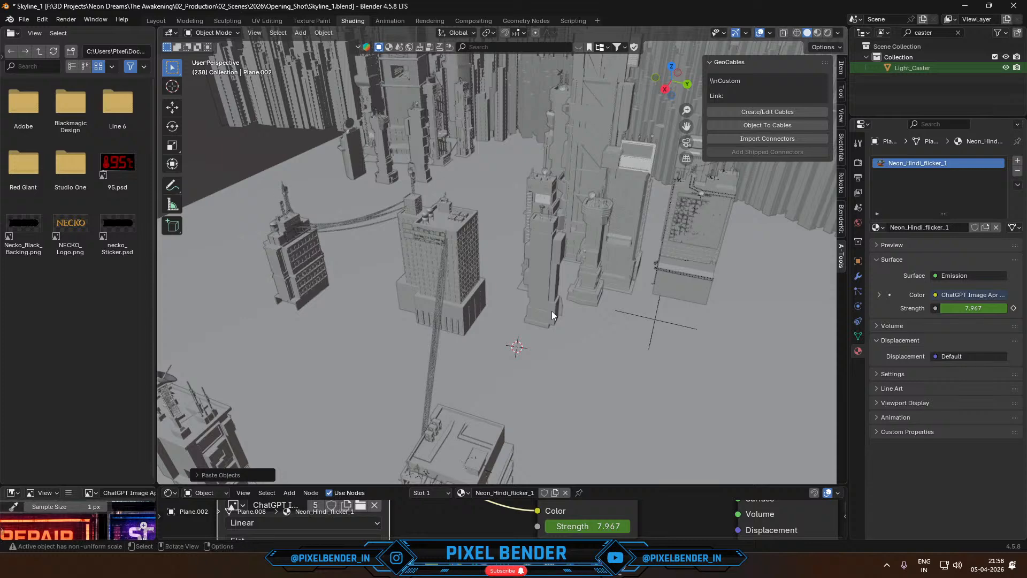
{"action": "scroll", "coordinate": [551, 315], "scroll_direction": "down", "scroll_amount": 3}
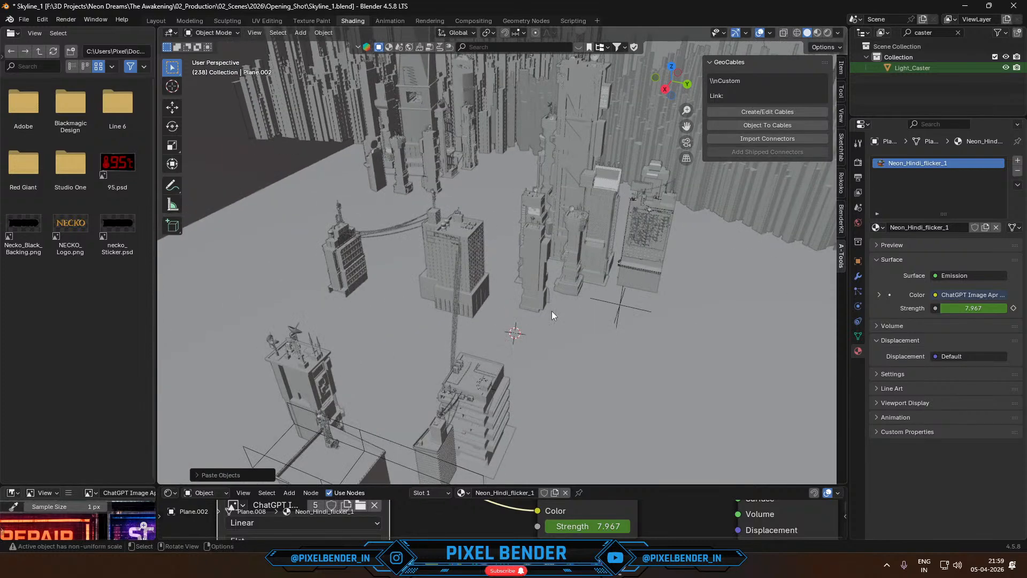
{"action": "key", "text": "shift+s"}
{"action": "left_click", "coordinate": [544, 265]}
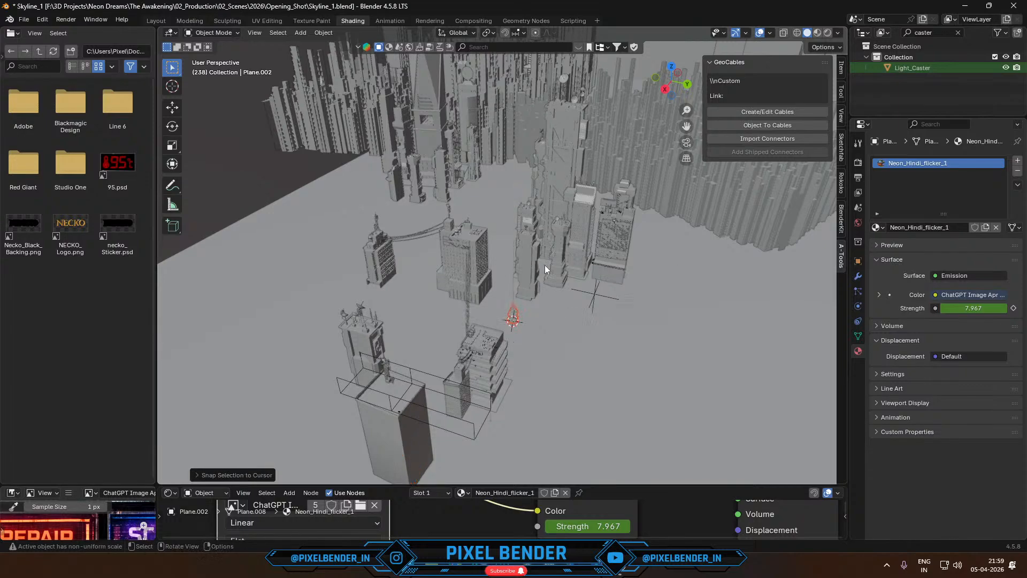
- Enlarge the pasted temple in the camera view and move it up among the buildings behind the rooftop ledge
{"action": "scroll", "coordinate": [515, 316], "scroll_direction": "up", "scroll_amount": 2}
{"action": "key", "text": "KP_0"}
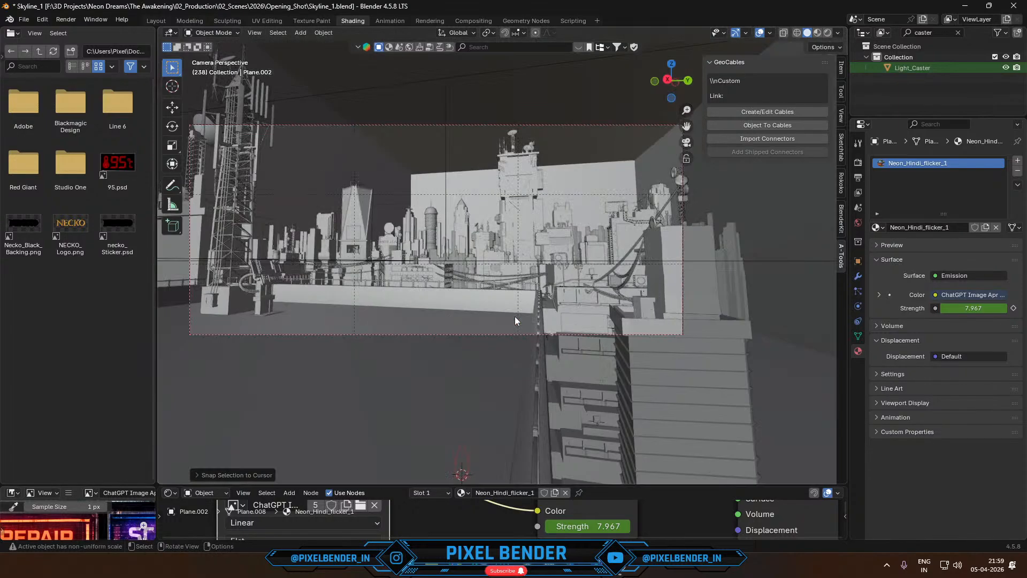
{"action": "key", "text": "s"}
{"action": "left_click", "coordinate": [741, 320]}
{"action": "key", "text": "g"}
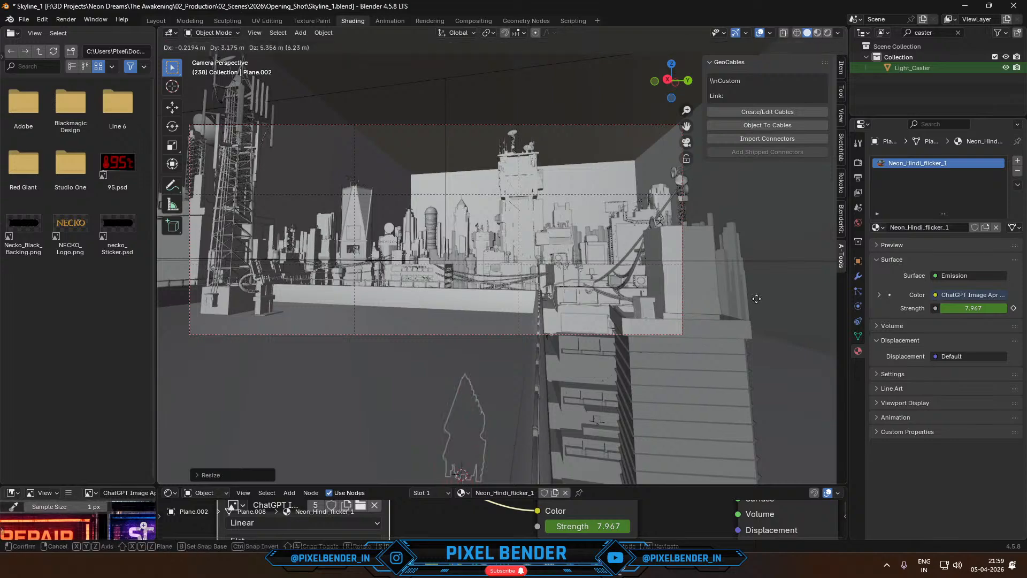
{"action": "left_click", "coordinate": [568, 249]}
- Rescale the temple and shift it along the Y axis towards the domed tower, checking it through the camera
{"action": "scroll", "coordinate": [569, 248], "scroll_direction": "up", "scroll_amount": 3}
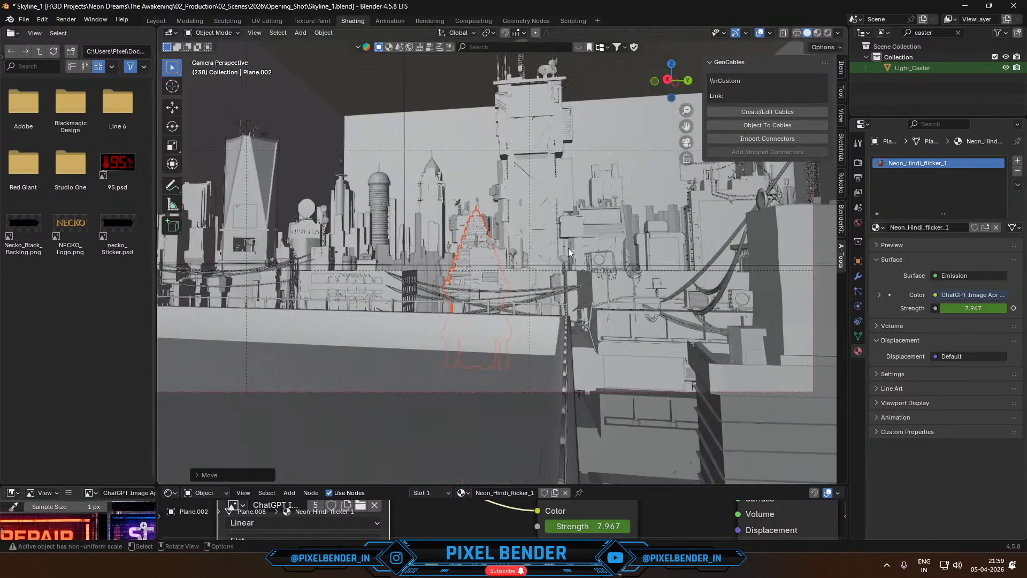
{"action": "key", "text": "s"}
{"action": "left_click", "coordinate": [539, 266]}
{"action": "middle_click_drag", "start_coordinate": [538, 266], "coordinate": [571, 317]}
{"action": "key", "text": "g"}
{"action": "key", "text": "x"}
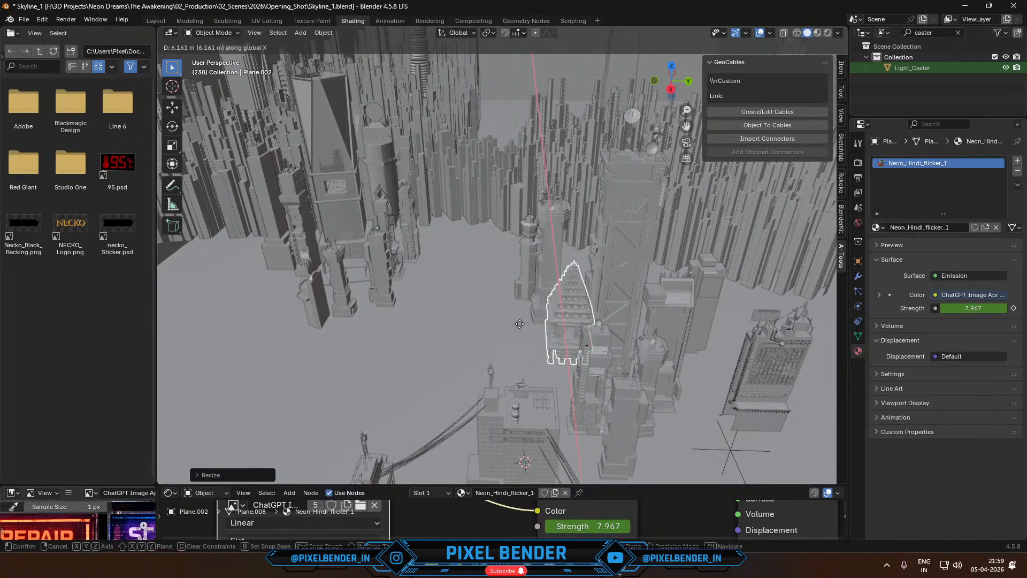
{"action": "key", "text": "y"}
{"action": "left_click", "coordinate": [545, 344]}
{"action": "key", "text": "KP_0"}
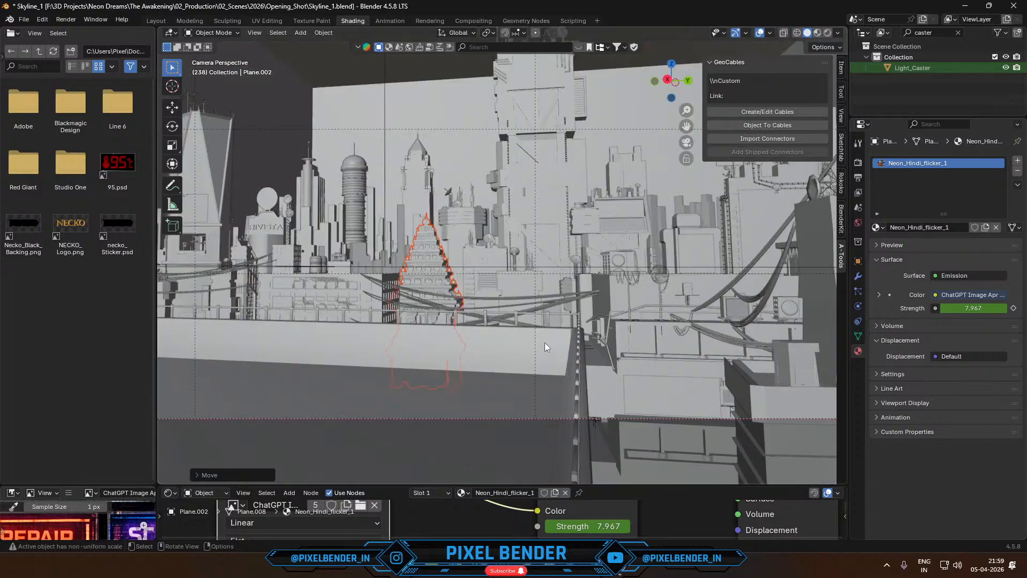
- Resize the temple once more and nudge it slightly up and to the right in the camera view
{"action": "scroll", "coordinate": [470, 305], "scroll_direction": "up", "scroll_amount": 2}
{"action": "key", "text": "s"}
{"action": "left_click", "coordinate": [488, 241]}
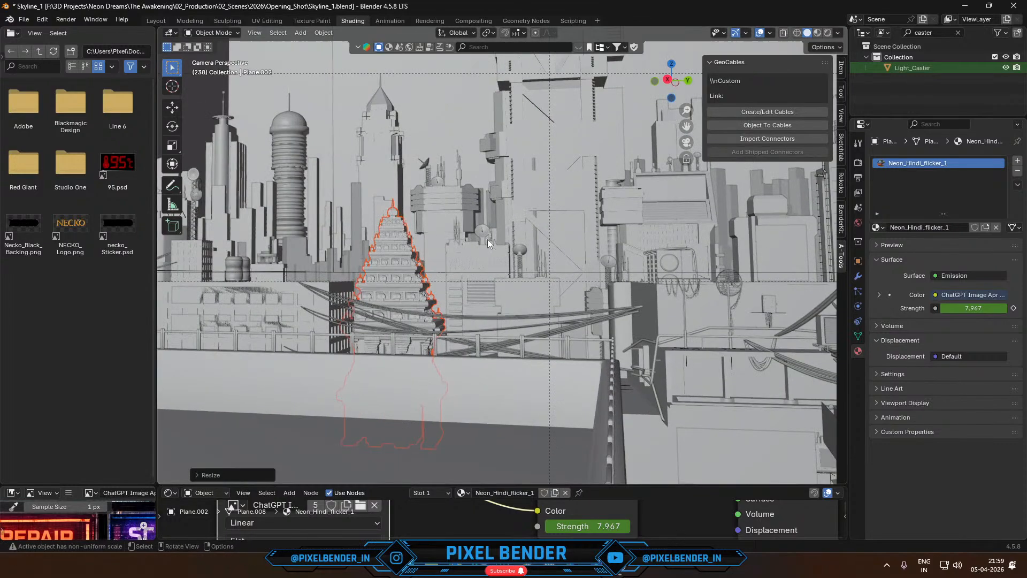
{"action": "key", "text": "g"}
{"action": "left_click", "coordinate": [506, 235]}
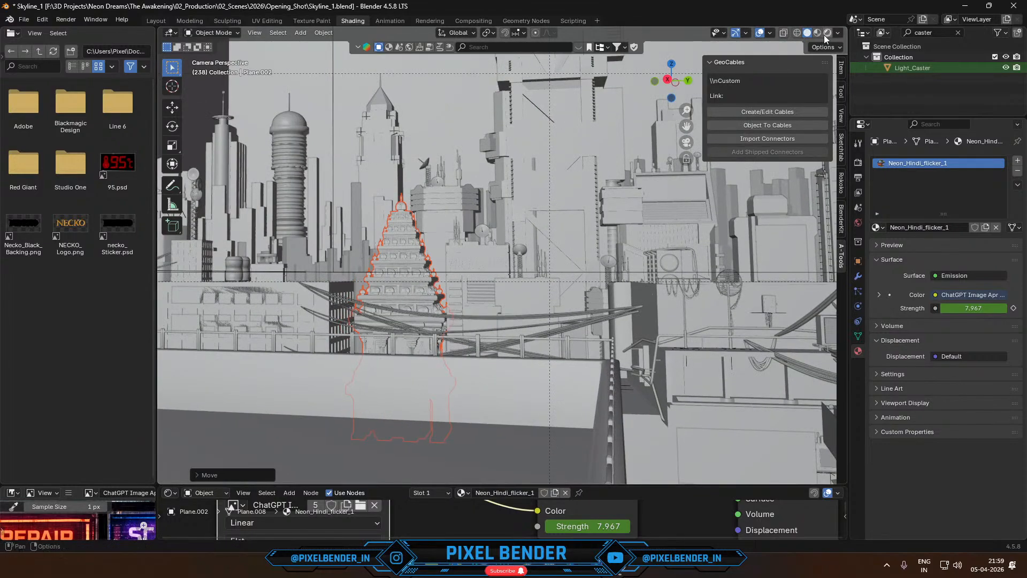
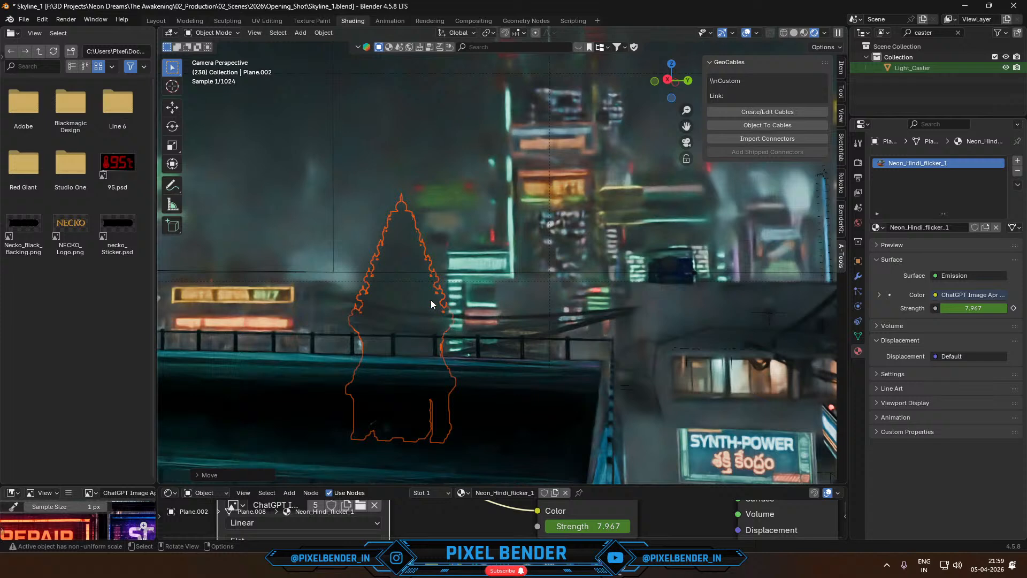
- Isolate the temple with its light and select the orange point light at the temple's base
{"action": "key", "text": "KP_Divide"}
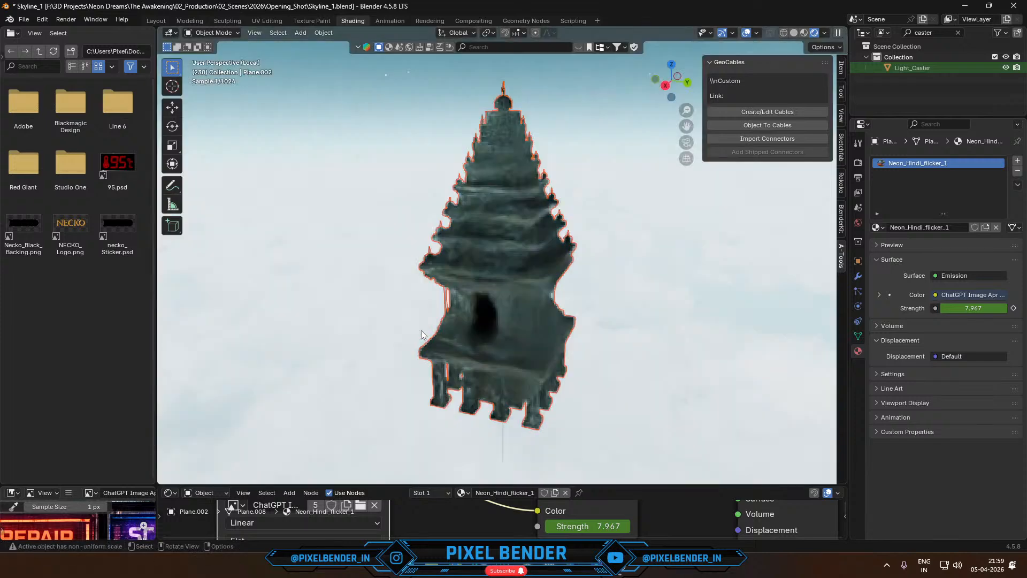
{"action": "middle_click_drag", "start_coordinate": [422, 330], "coordinate": [521, 289]}
{"action": "scroll", "coordinate": [520, 309], "scroll_direction": "up", "scroll_amount": 4}
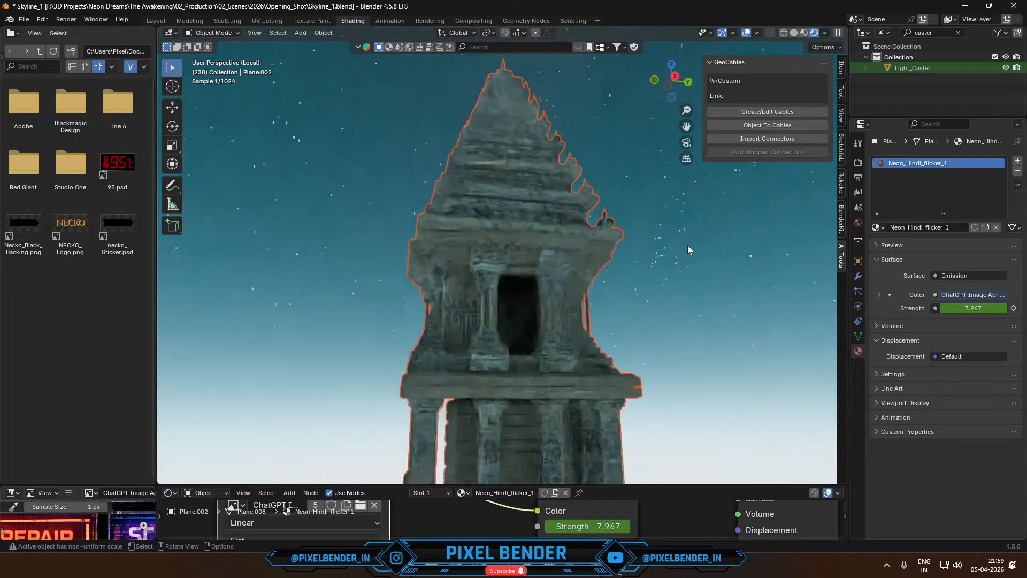
{"action": "middle_click_drag", "start_coordinate": [537, 348], "coordinate": [481, 382]}
{"action": "middle_click_drag", "start_coordinate": [510, 351], "coordinate": [483, 380]}
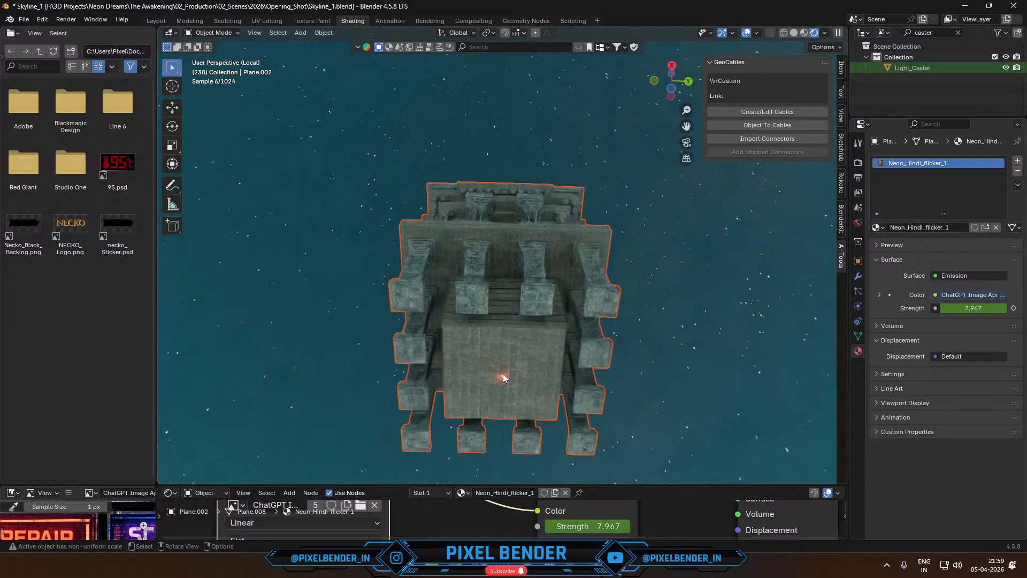
{"action": "left_click", "coordinate": [504, 377]}
{"action": "left_click", "coordinate": [502, 379]}
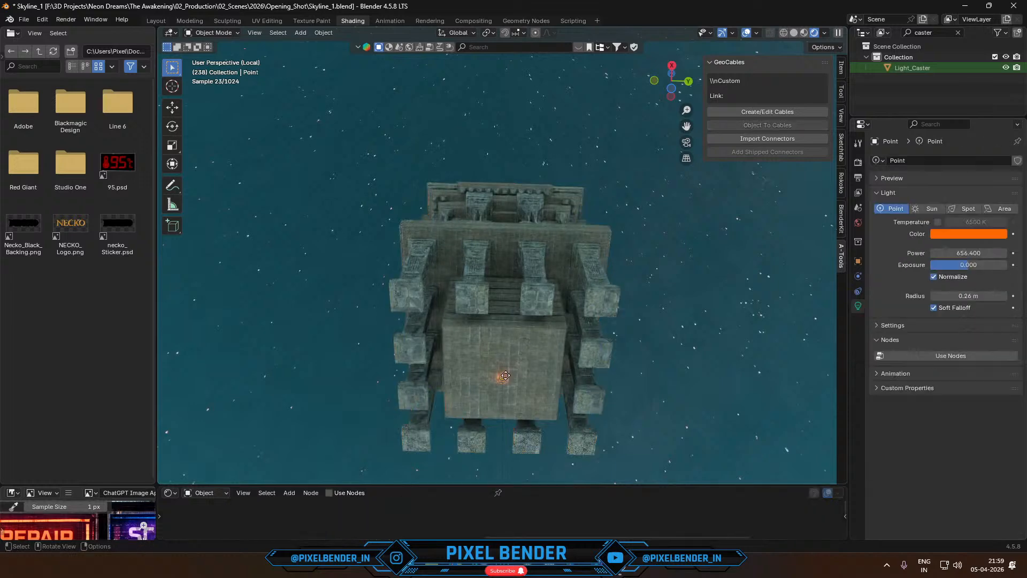
{"action": "middle_click_drag", "start_coordinate": [507, 380], "coordinate": [506, 321]}
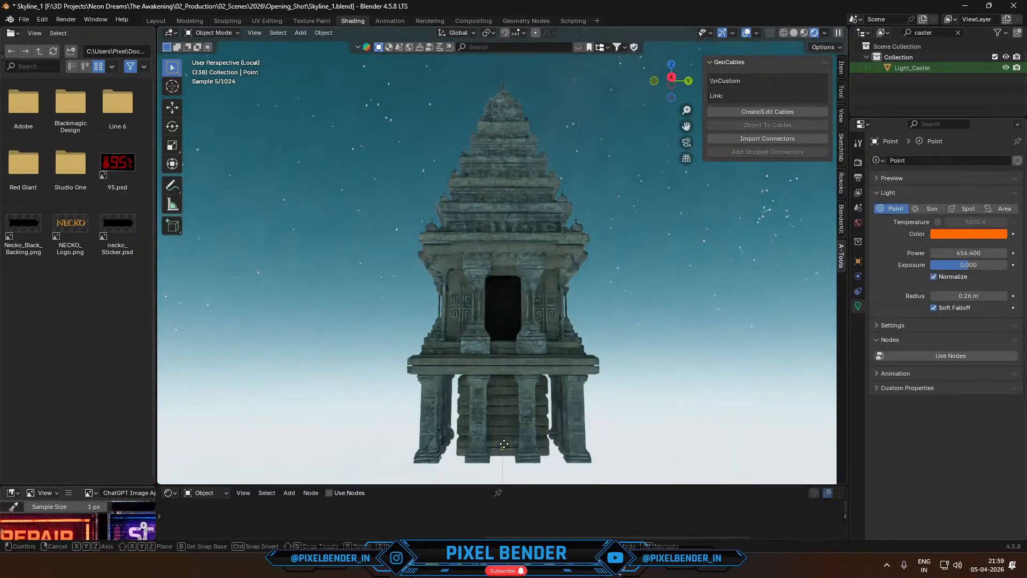
- Raise the point light along the Z axis into the temple's upper doorway chamber and return to the full scene's camera view
{"action": "key", "text": "g"}
{"action": "key", "text": "z"}
{"action": "left_click", "coordinate": [544, 273]}
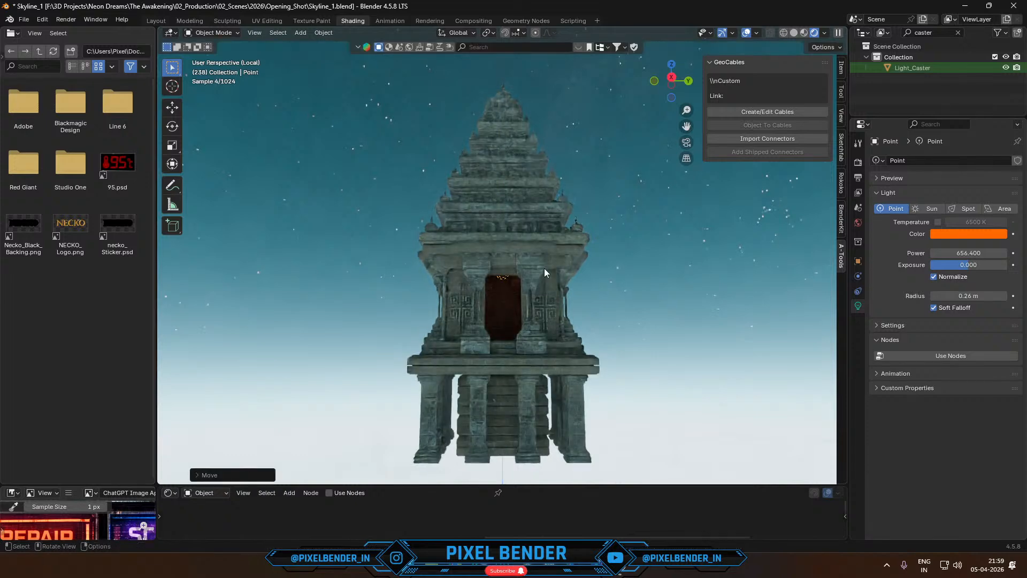
{"action": "key", "text": "KP_0"}
{"action": "key", "text": "KP_Divide"}
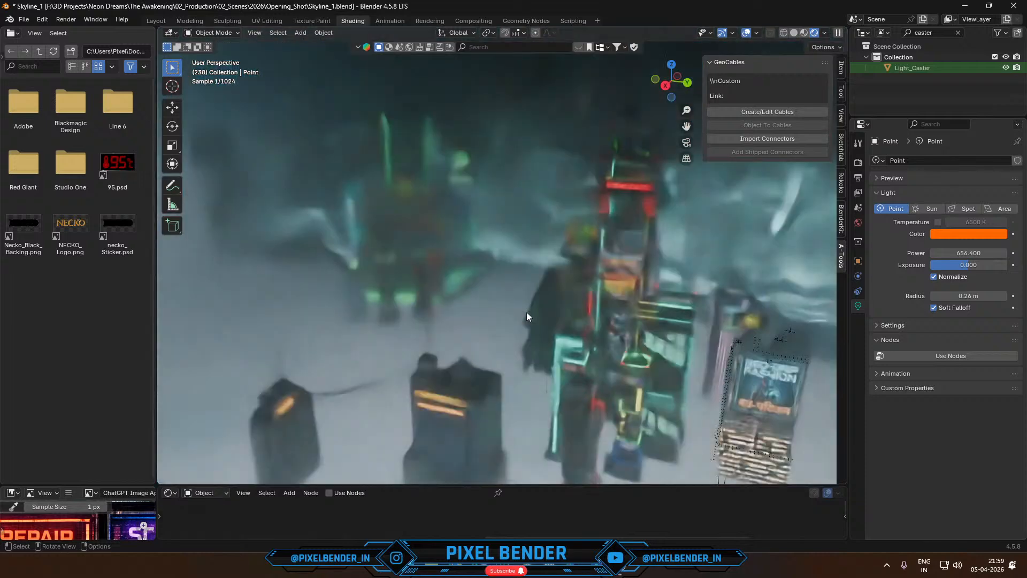
{"action": "key", "text": "KP_0"}
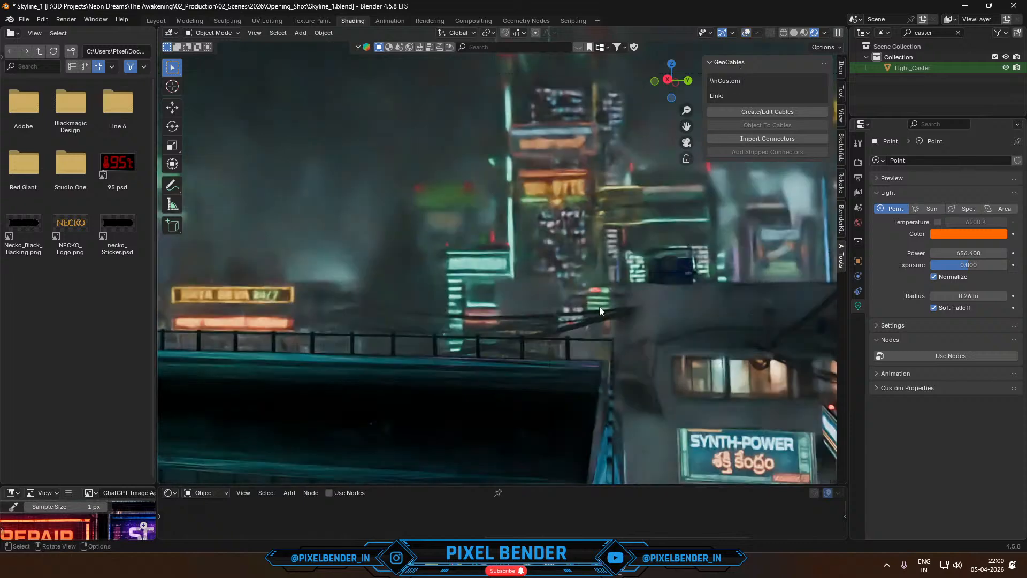
- Set the temple point light's power to 5000
{"action": "left_click_drag", "start_coordinate": [961, 254], "coordinate": [964, 254]}
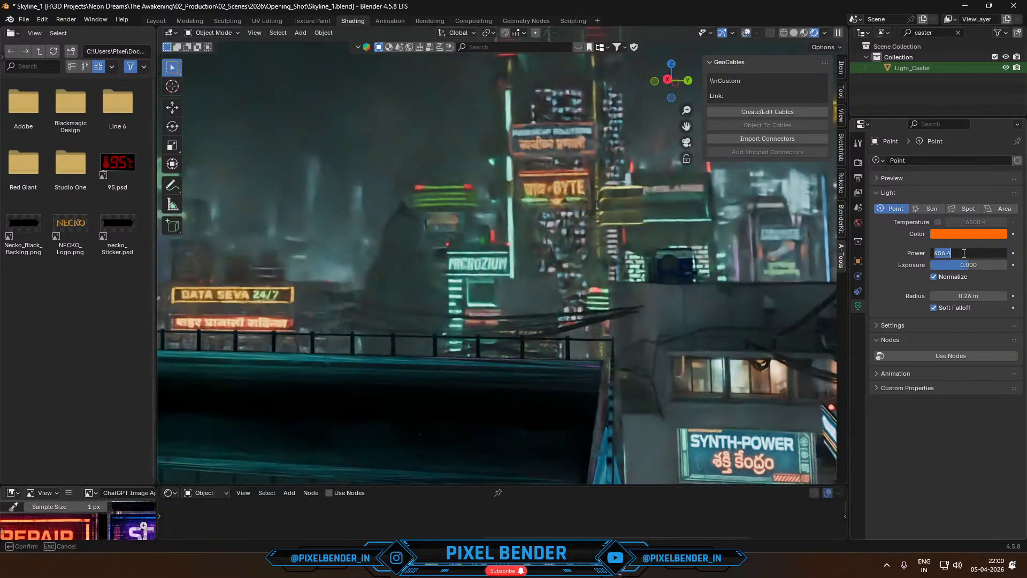
{"action": "type", "text": "5000"}
{"action": "key", "text": "Return"}
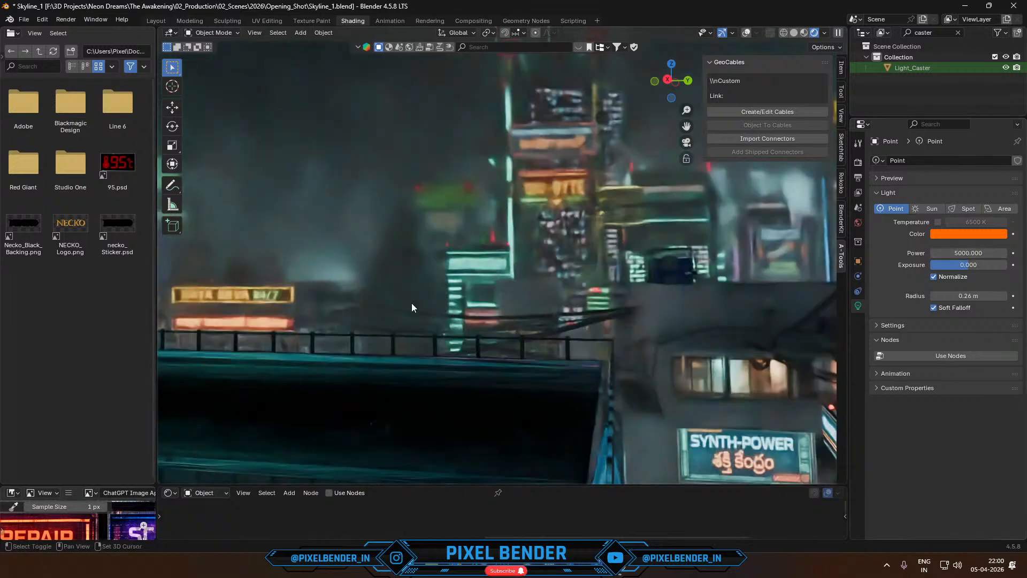
- Hide the fog volume so the skyline is clear, and fit the camera frame to the viewport
{"action": "left_click", "coordinate": [389, 99]}
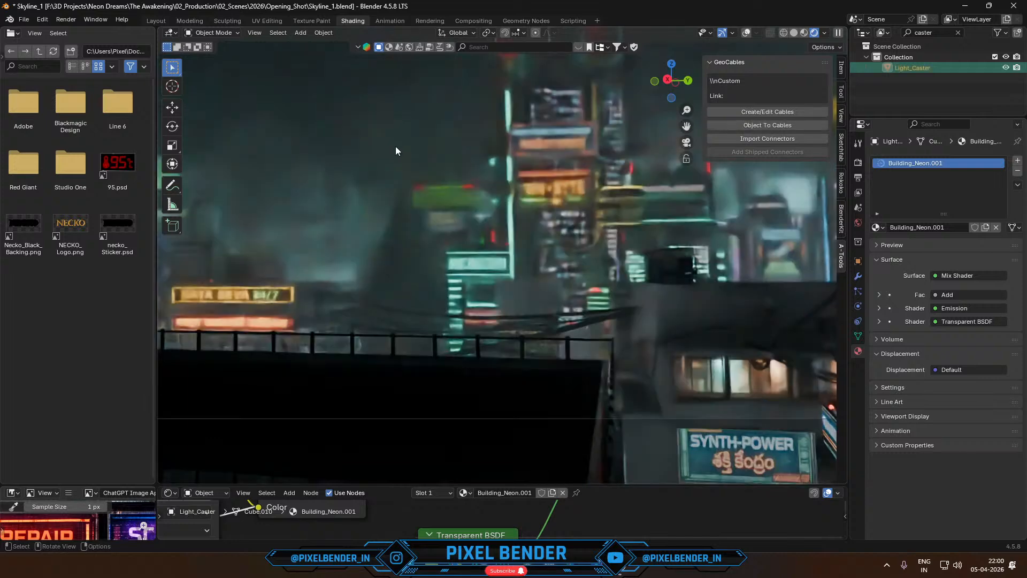
{"action": "key", "text": "KP_0"}
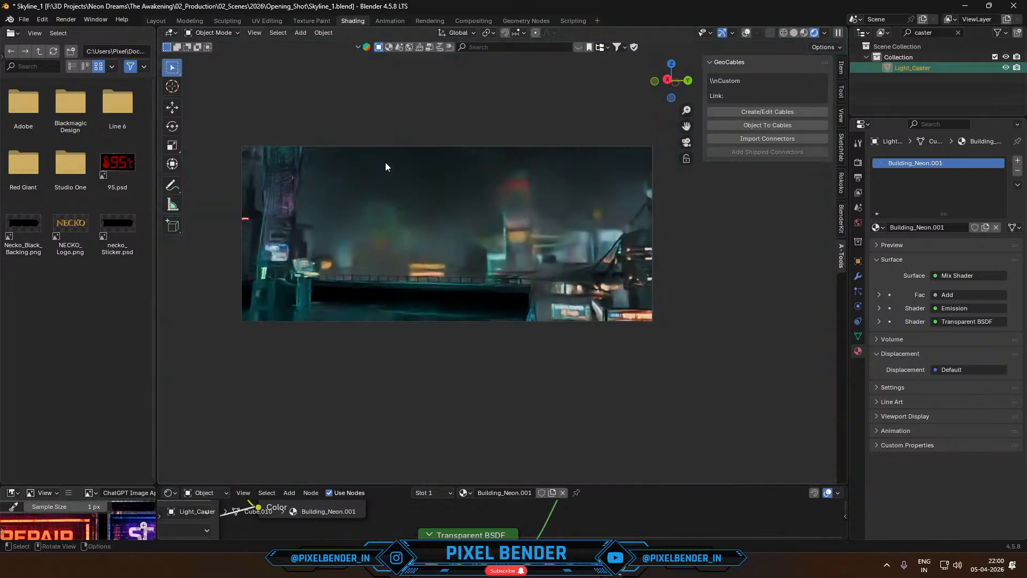
{"action": "left_click", "coordinate": [385, 163]}
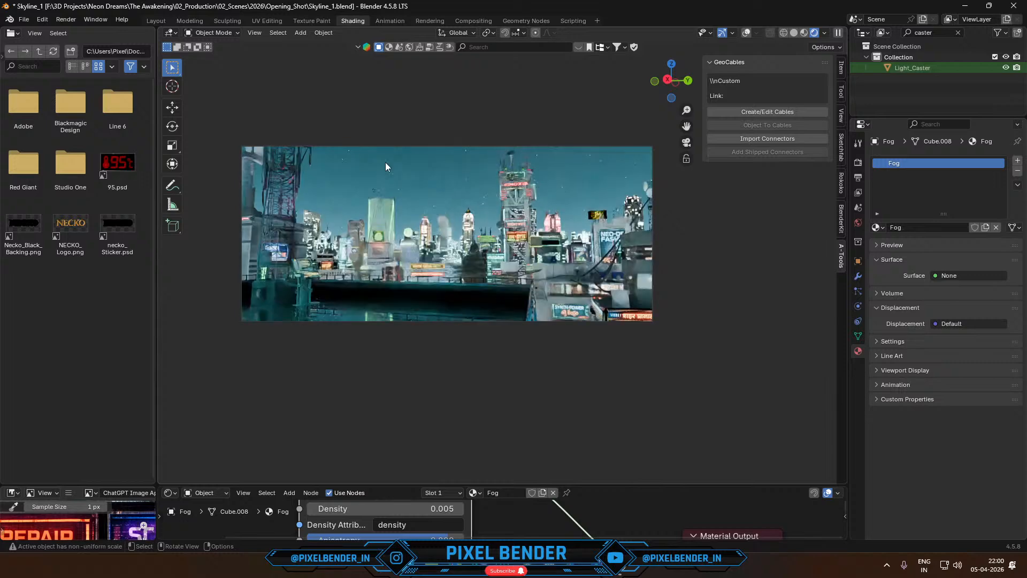
{"action": "key", "text": "Home"}
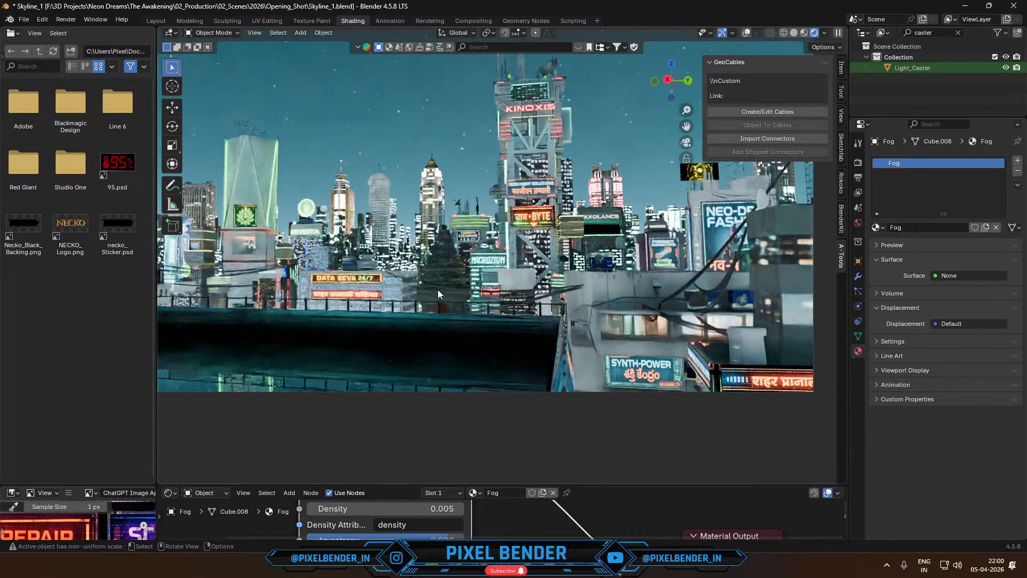
- Turn the viewport overlays on and select the temple together with the point light in its doorway
{"action": "left_click", "coordinate": [437, 290]}
{"action": "scroll", "coordinate": [437, 290], "scroll_direction": "up", "scroll_amount": 3}
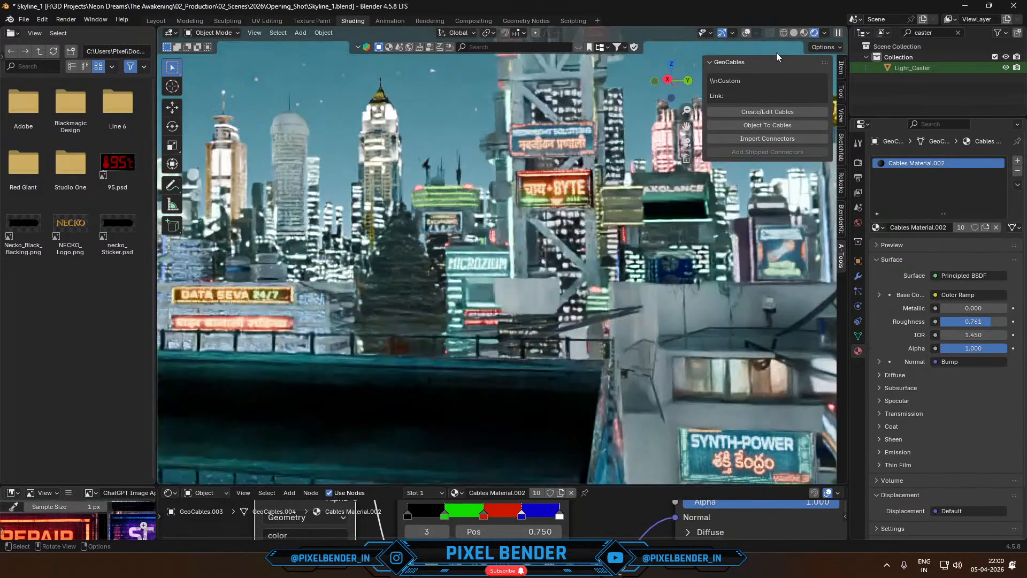
{"action": "left_click", "coordinate": [746, 33]}
{"action": "left_click", "coordinate": [416, 245]}
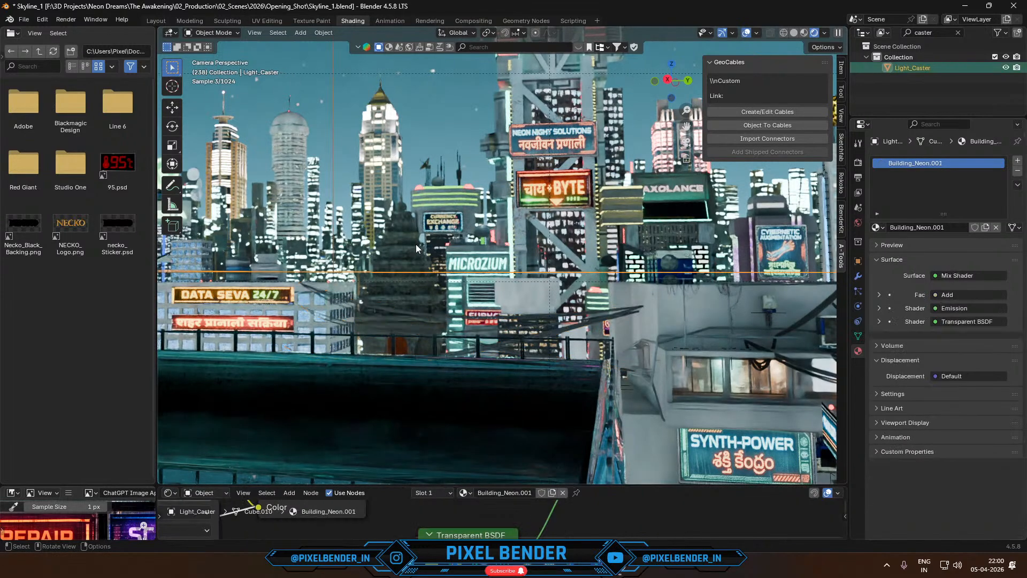
{"action": "left_click", "coordinate": [414, 244]}
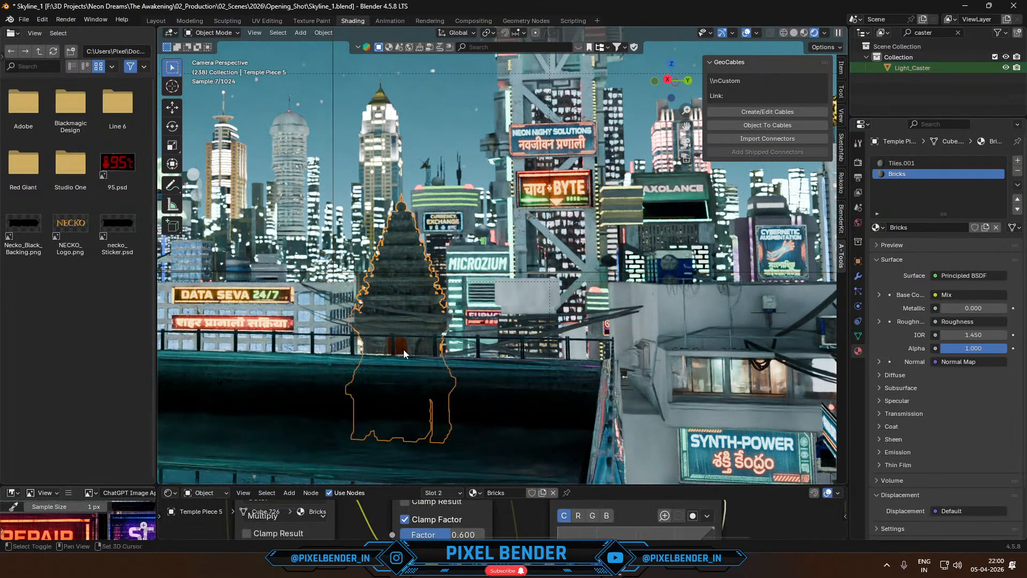
{"action": "scroll", "coordinate": [498, 288], "scroll_direction": "up", "scroll_amount": 6}
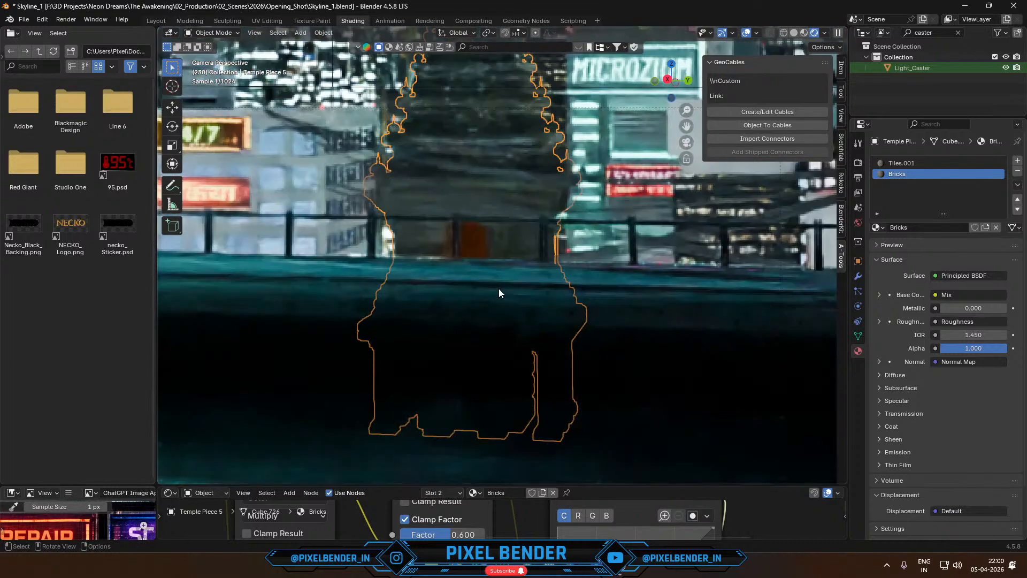
{"action": "middle_click_drag", "start_coordinate": [509, 270], "coordinate": [541, 226]}
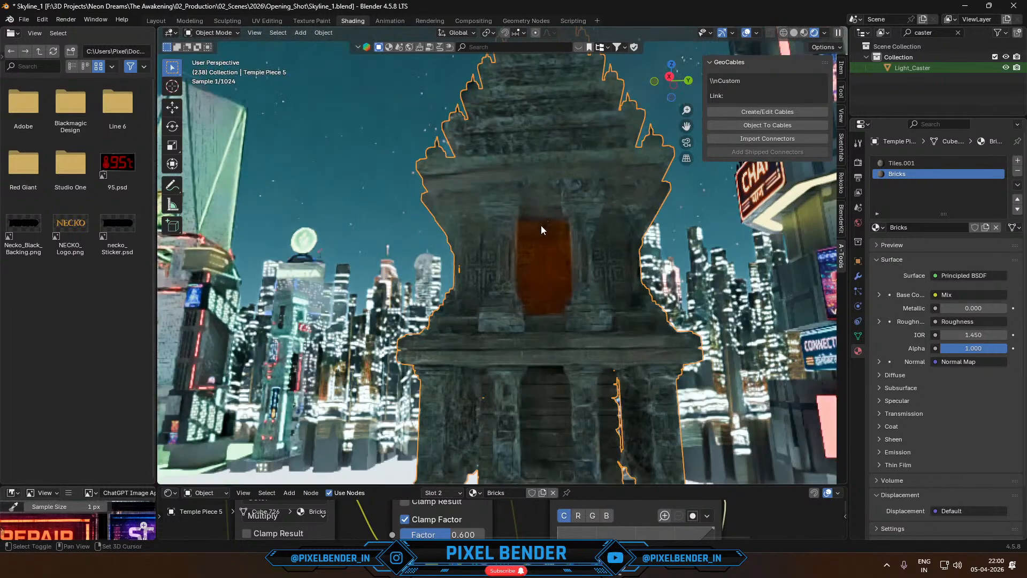
{"action": "left_click", "coordinate": [543, 227], "text": "shift"}
{"action": "key", "text": "KP_0"}
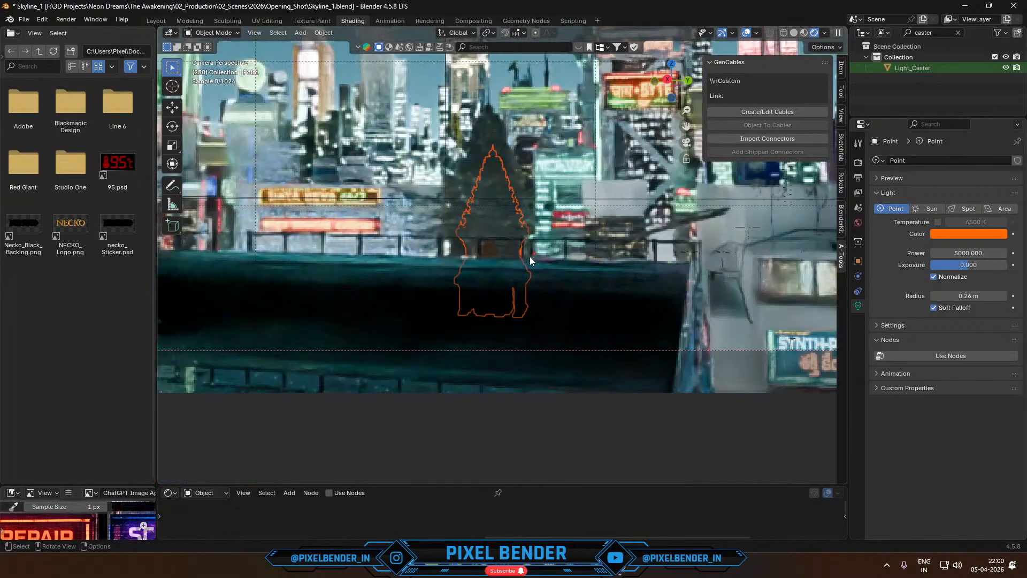
- Scale the temple and its light down and raise them along the Z axis behind the rooftop ledge
{"action": "key", "text": "s"}
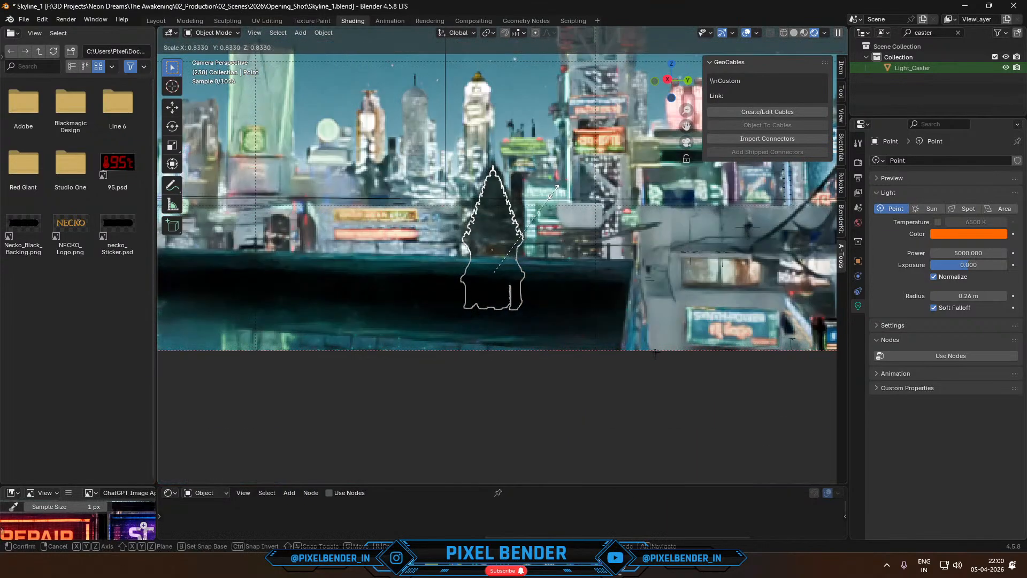
{"action": "left_click", "coordinate": [550, 199]}
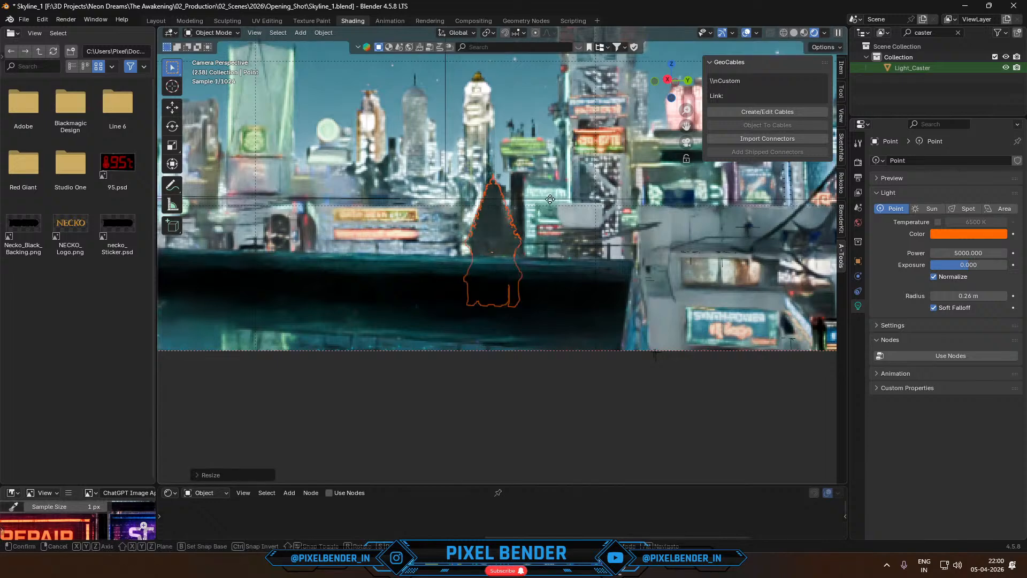
{"action": "key", "text": "g"}
{"action": "key", "text": "z"}
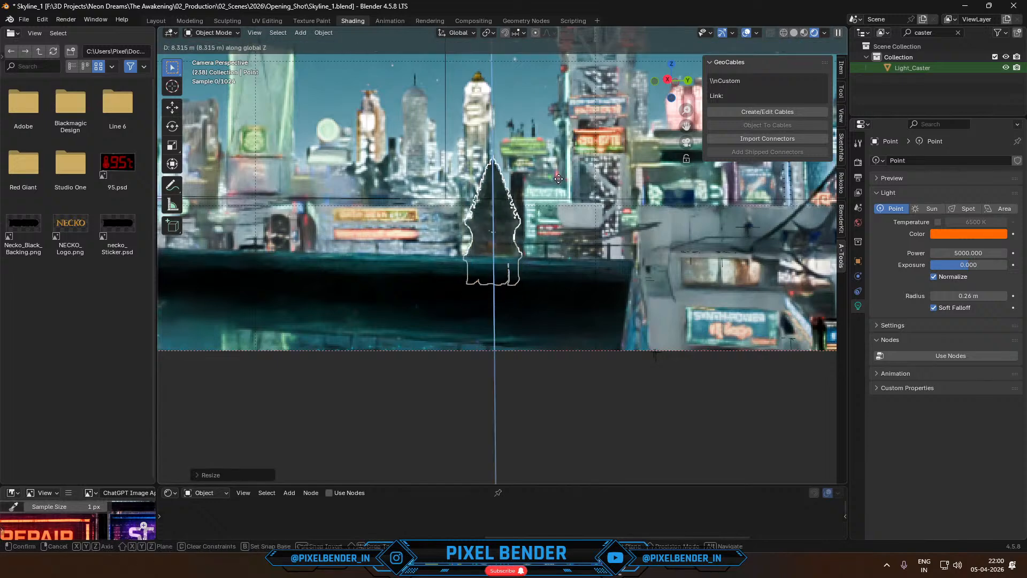
{"action": "left_click", "coordinate": [557, 183]}
- Unhide the fog volume and try the temple light's power at 50000 before setting it to 100000
{"action": "key", "text": "alt+h"}
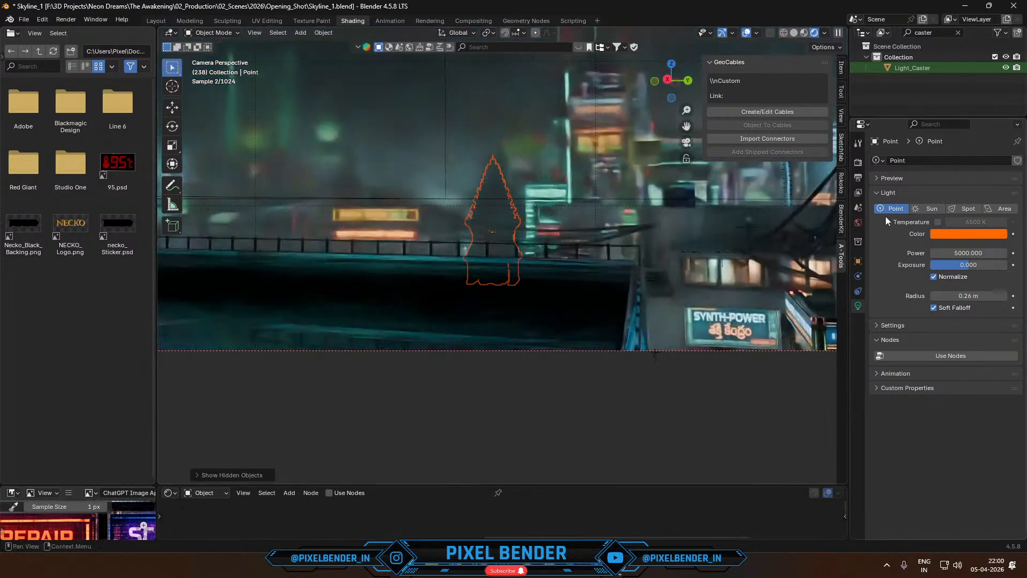
{"action": "left_click", "coordinate": [963, 252]}
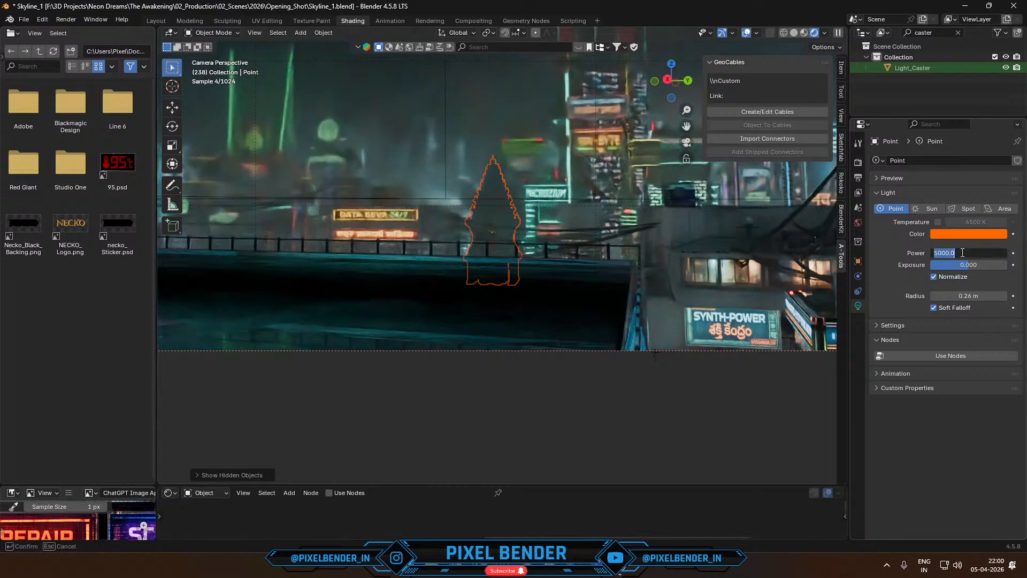
{"action": "type", "text": "5"}
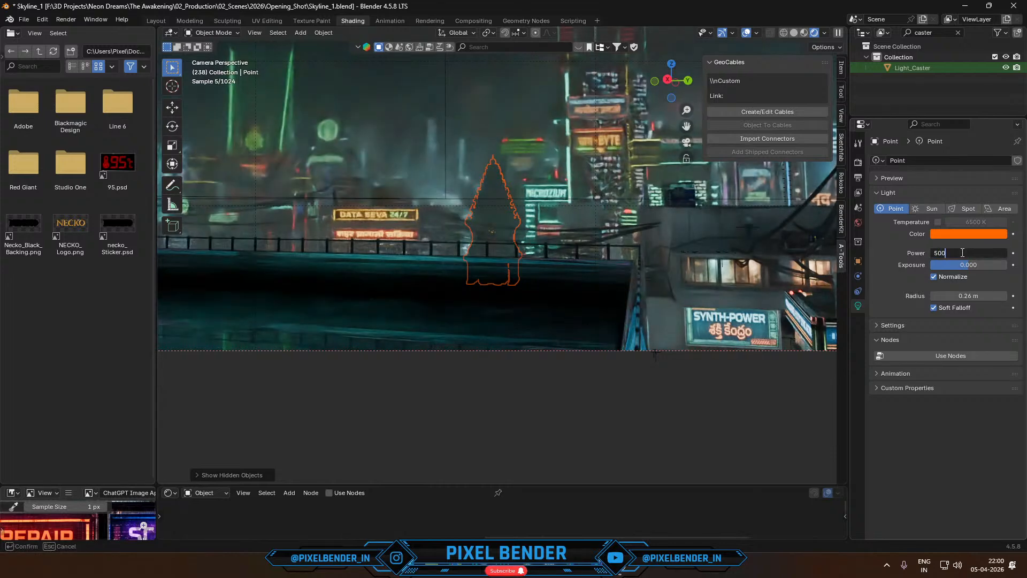
{"action": "key", "text": "Return"}
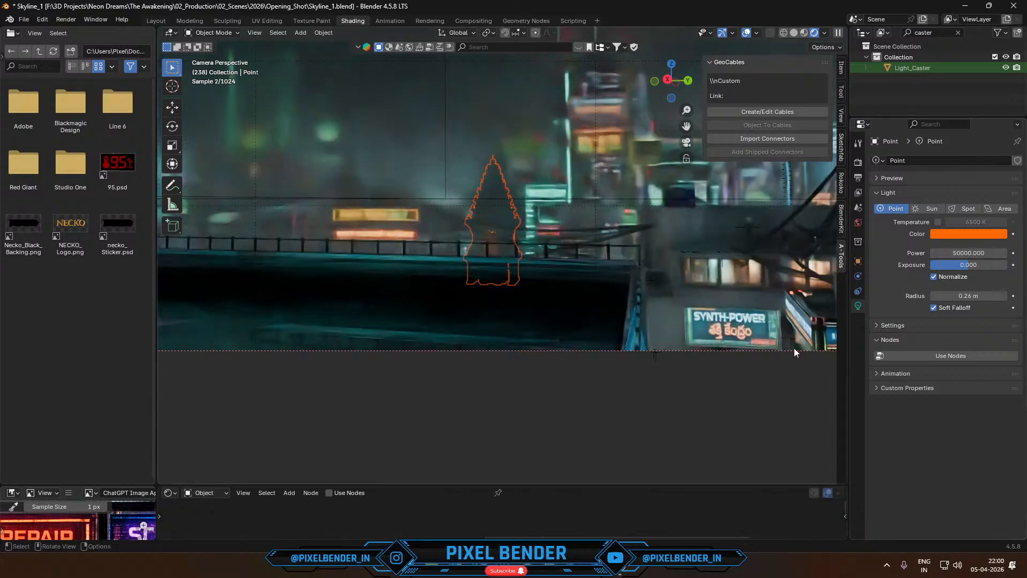
{"action": "left_click", "coordinate": [983, 251]}
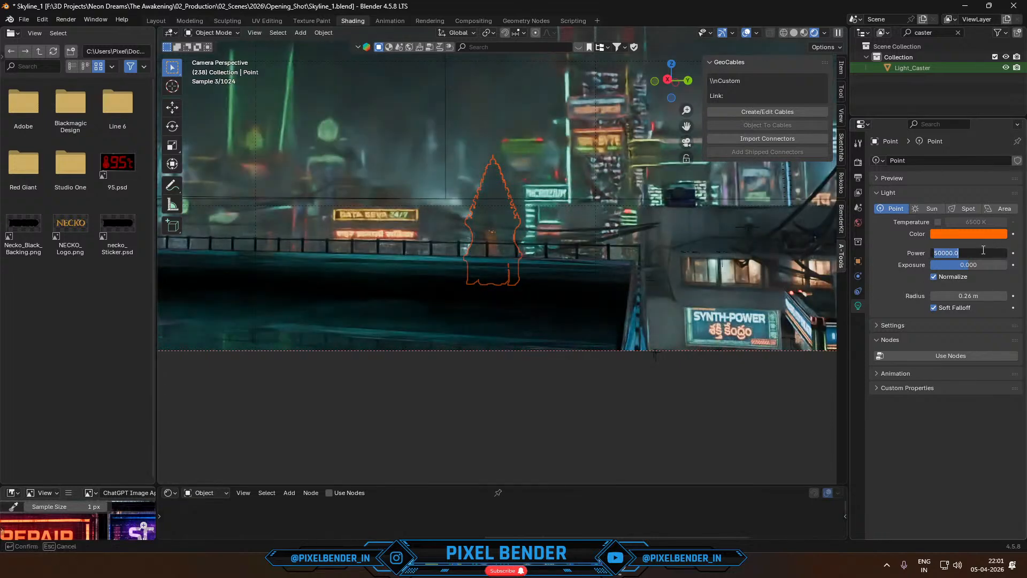
{"action": "type", "text": "1000"}
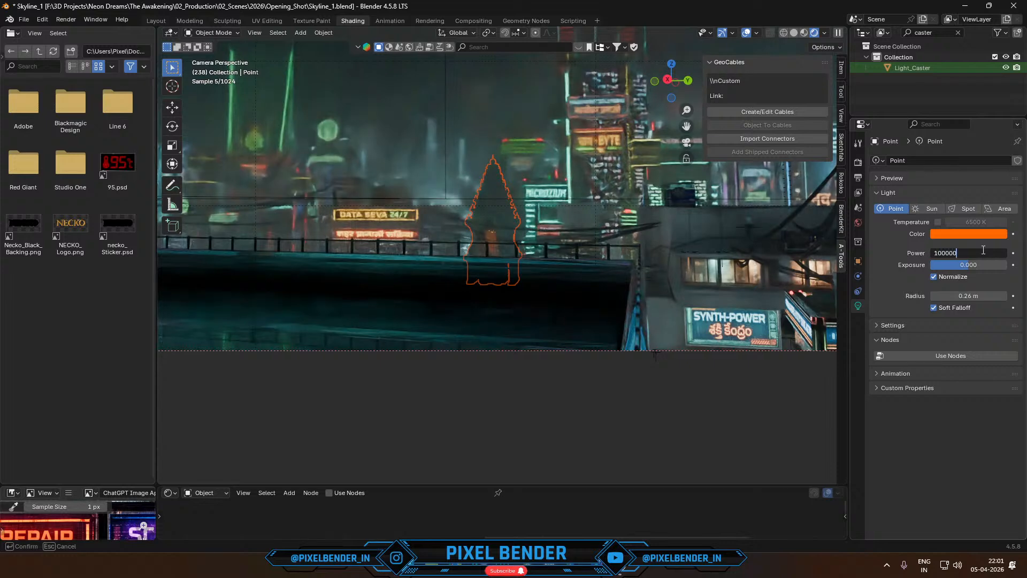
{"action": "key", "text": "Return"}
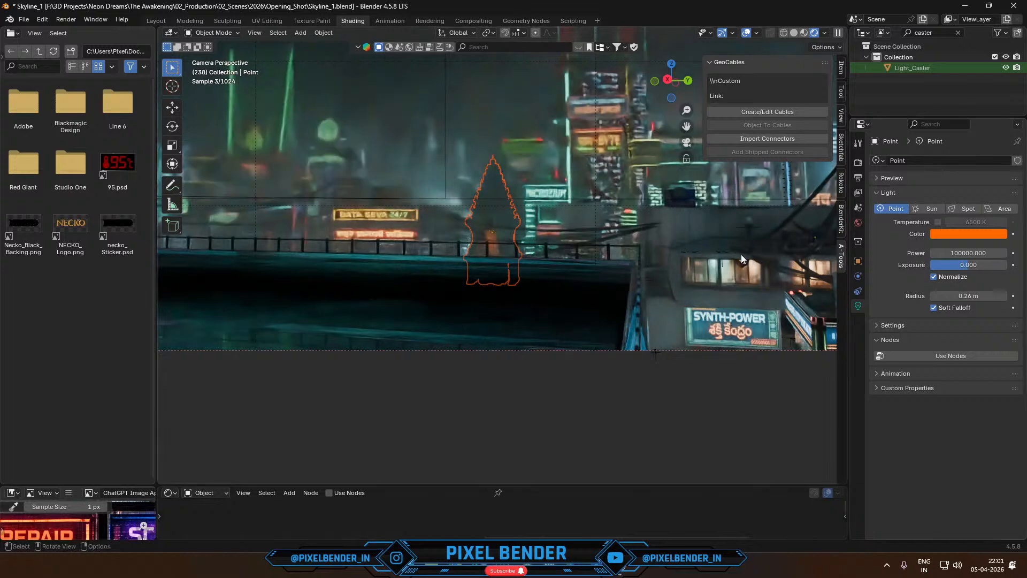
- Shrink the temple and its light a little more and lower them slightly along the Z axis behind the railing
{"action": "key", "text": "s"}
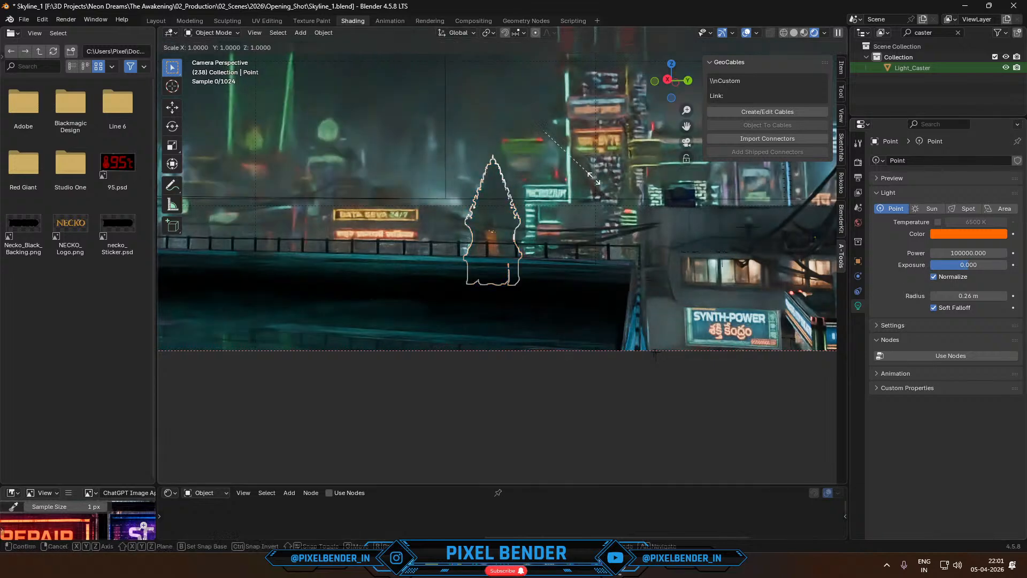
{"action": "left_click", "coordinate": [585, 175]}
{"action": "key", "text": "g"}
{"action": "key", "text": "z"}
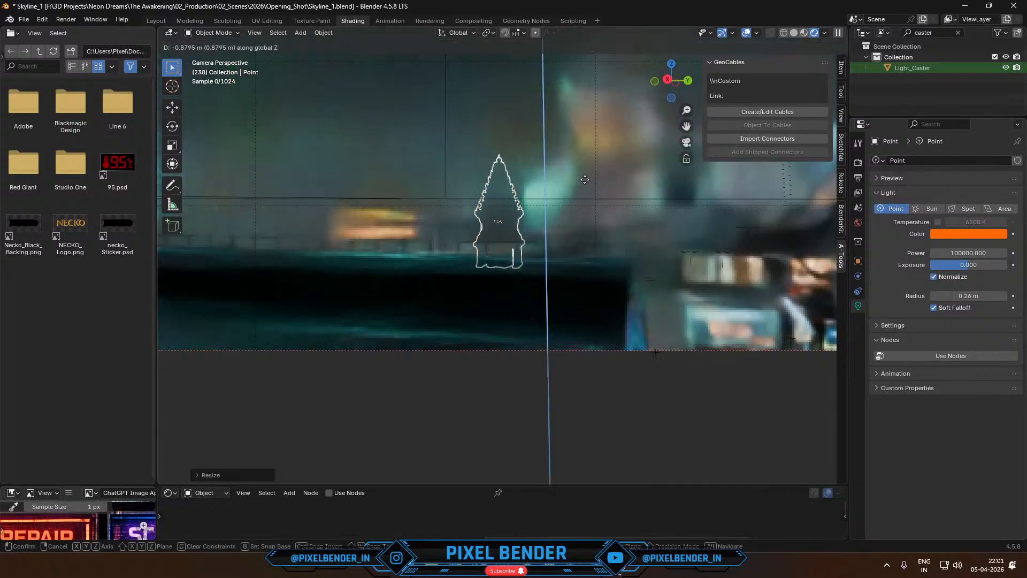
{"action": "left_click", "coordinate": [586, 184]}
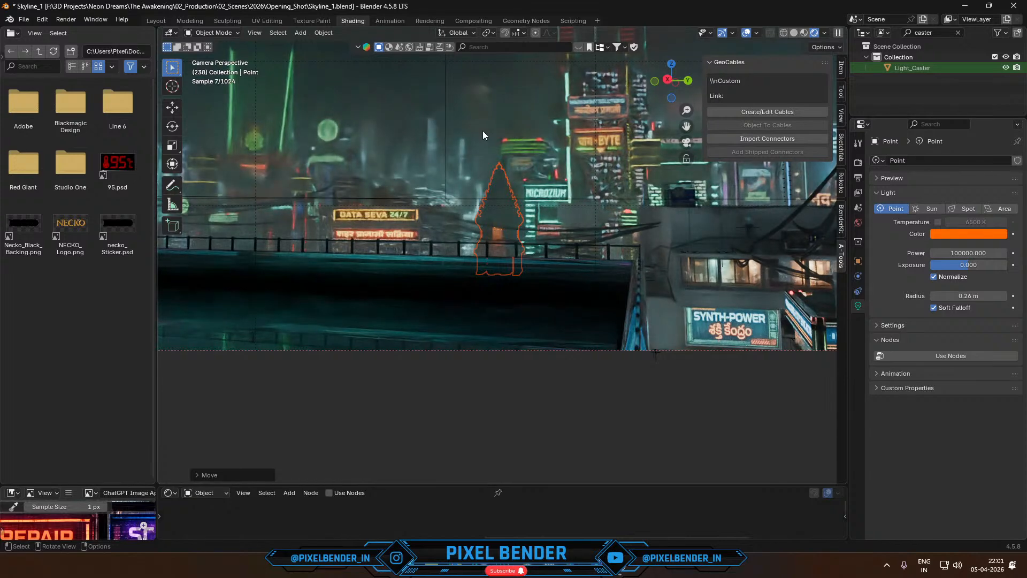
{"action": "key", "text": "g"}
{"action": "key", "text": "z"}
{"action": "left_click", "coordinate": [501, 194]}
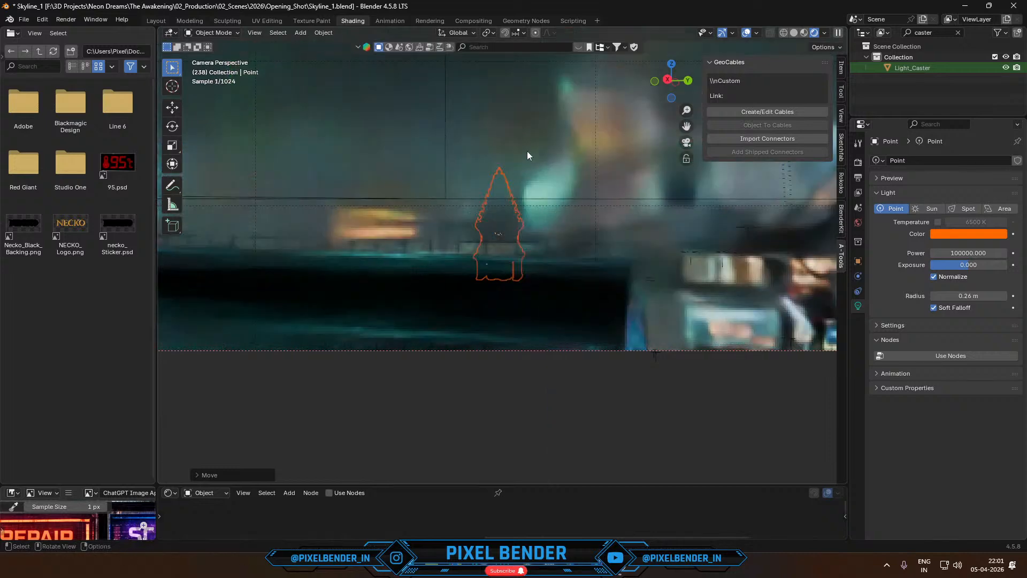
{"action": "scroll", "coordinate": [534, 113], "scroll_direction": "down", "scroll_amount": 2}
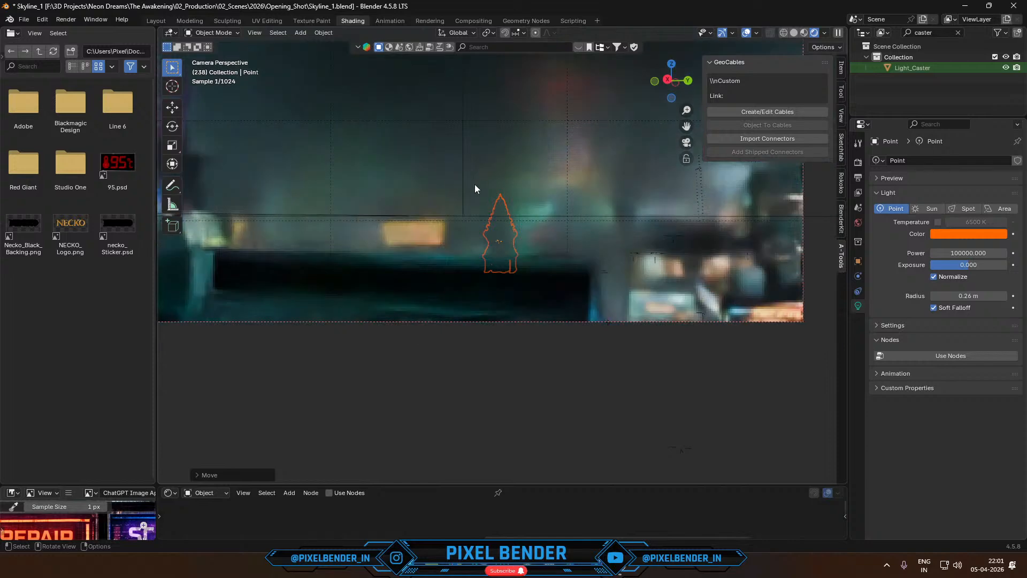
- Set the viewport to solid shading, enlarge the node editor area below it and turn that area into an Asset Browser
{"action": "scroll", "coordinate": [474, 184], "scroll_direction": "down", "scroll_amount": 2}
{"action": "middle_click_drag", "start_coordinate": [431, 204], "coordinate": [483, 199], "text": "shift"}
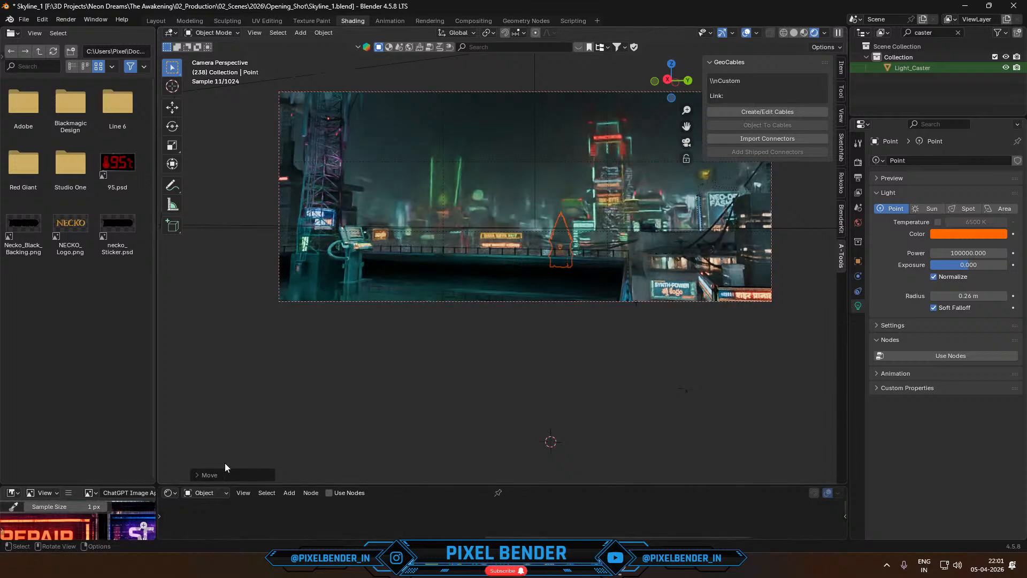
{"action": "left_click_drag", "start_coordinate": [271, 486], "coordinate": [167, 358]}
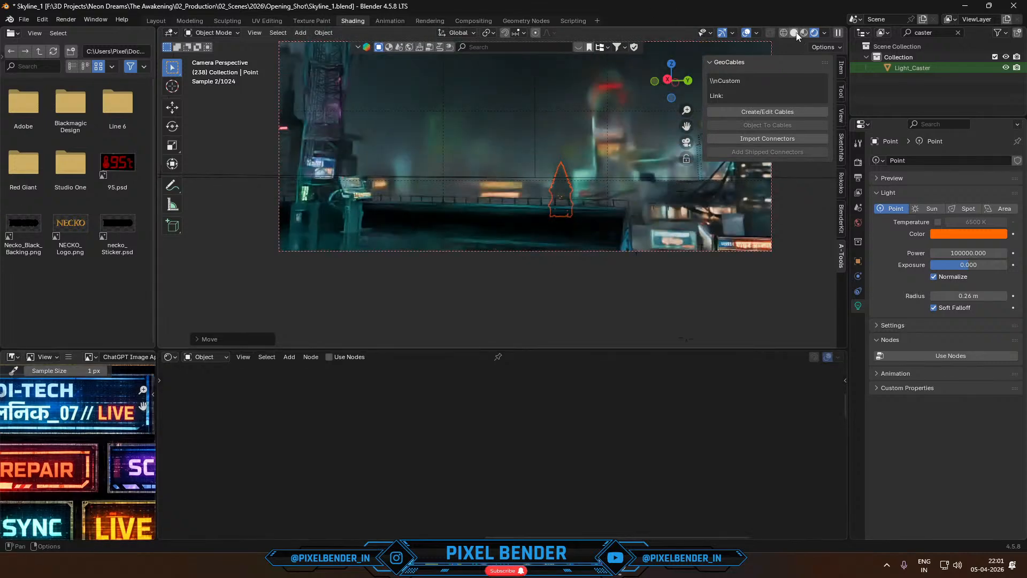
{"action": "left_click", "coordinate": [794, 32]}
{"action": "left_click", "coordinate": [168, 357]}
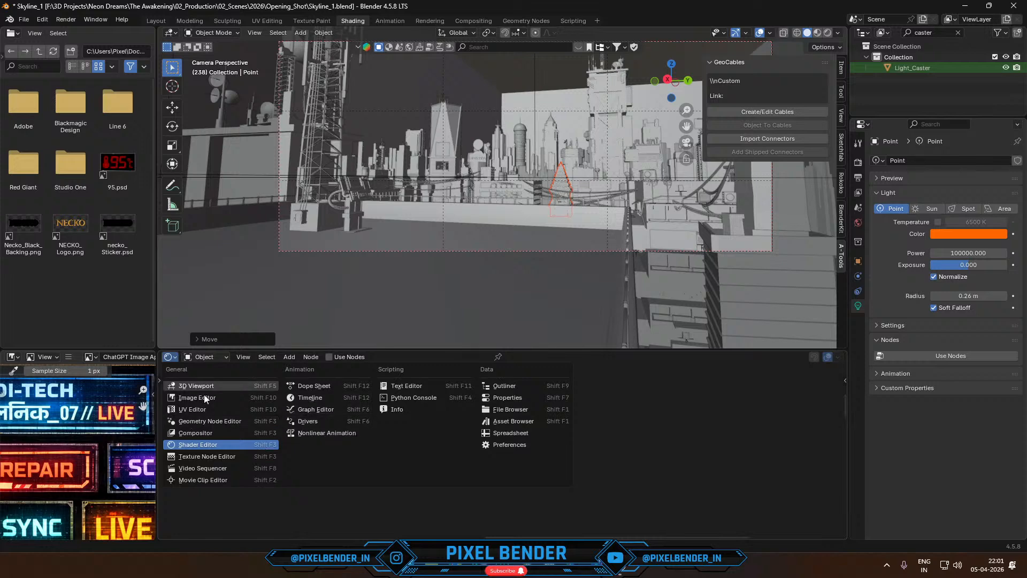
{"action": "left_click", "coordinate": [506, 421]}
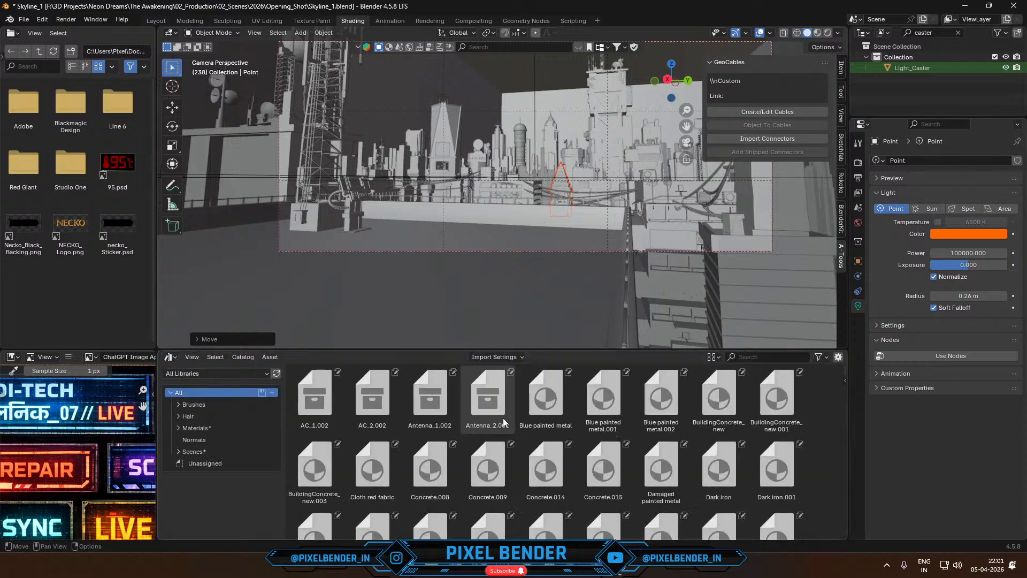
- Look through the Unassigned, Scenes, Materials, Hair, Brushes and All asset catalogs for rooftop props
{"action": "left_click", "coordinate": [183, 465]}
{"action": "left_click", "coordinate": [179, 452]}
{"action": "left_click", "coordinate": [189, 440]}
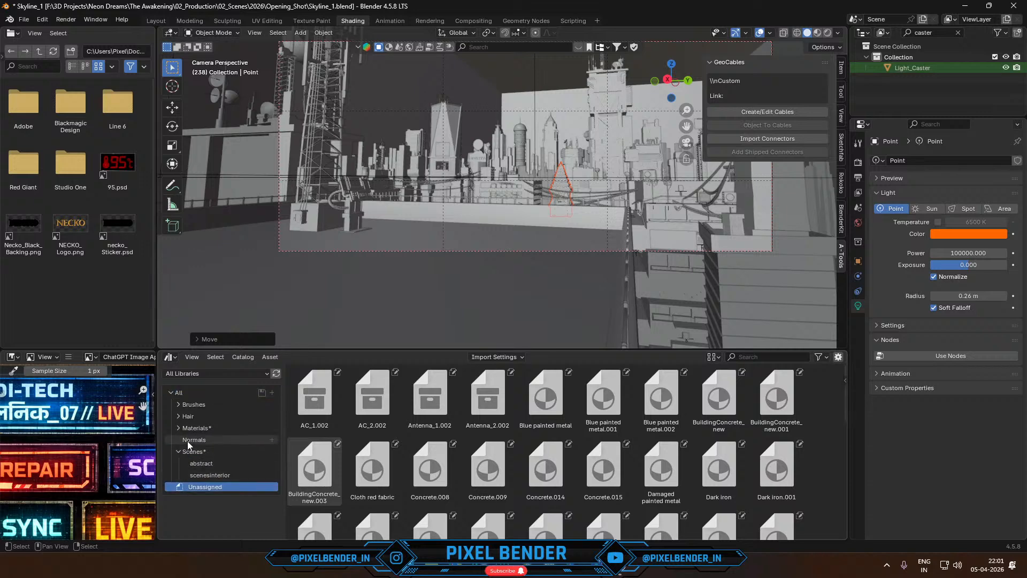
{"action": "left_click", "coordinate": [193, 428]}
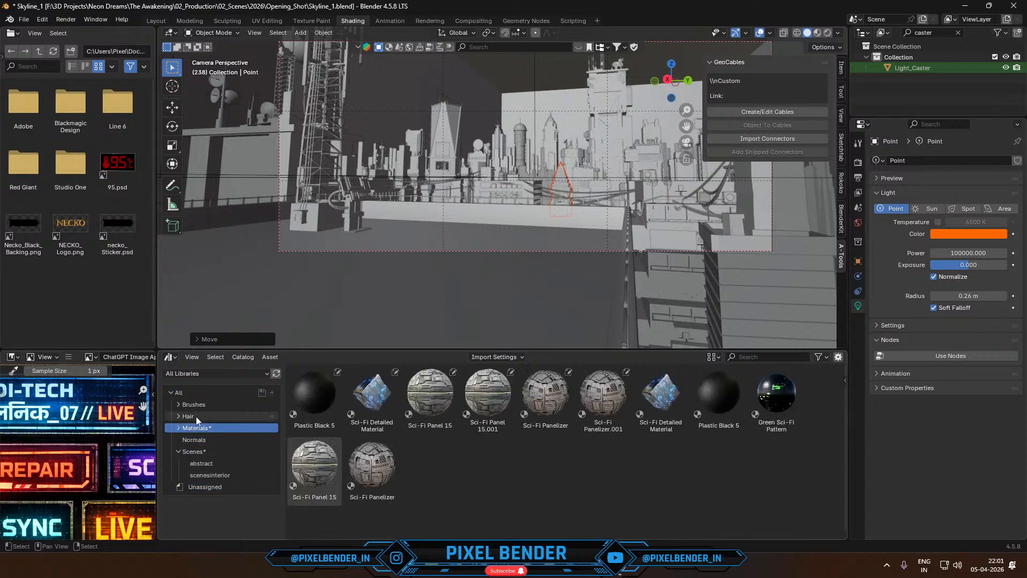
{"action": "left_click", "coordinate": [196, 416]}
{"action": "left_click", "coordinate": [196, 405]}
{"action": "left_click", "coordinate": [194, 394]}
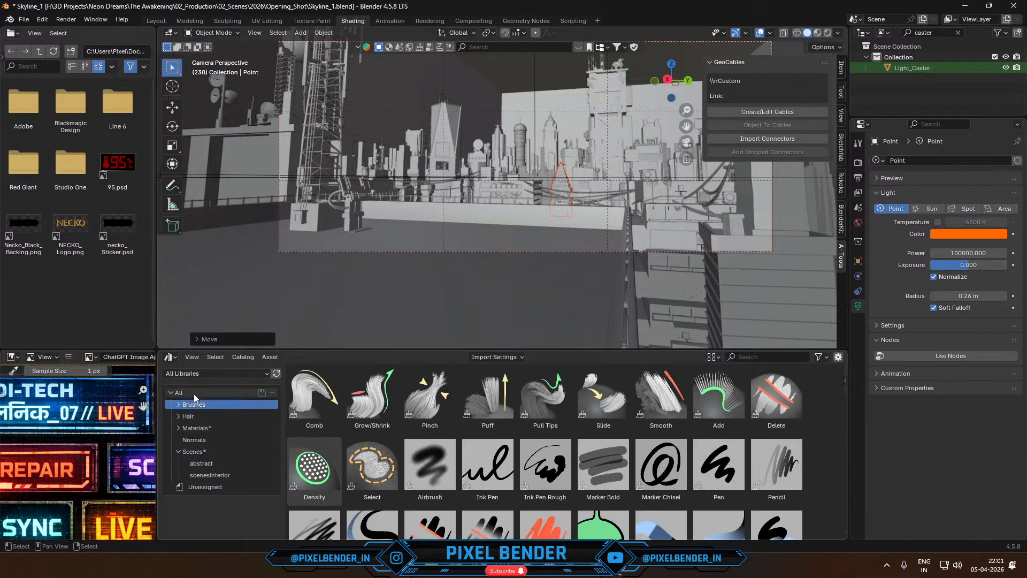
- Add the Cyberpunk Rooftop Assets folder from F:\Pixel Bender\Rooftop Pack as a new asset library in the preferences
{"action": "left_click", "coordinate": [44, 22]}
{"action": "left_click", "coordinate": [67, 158]}
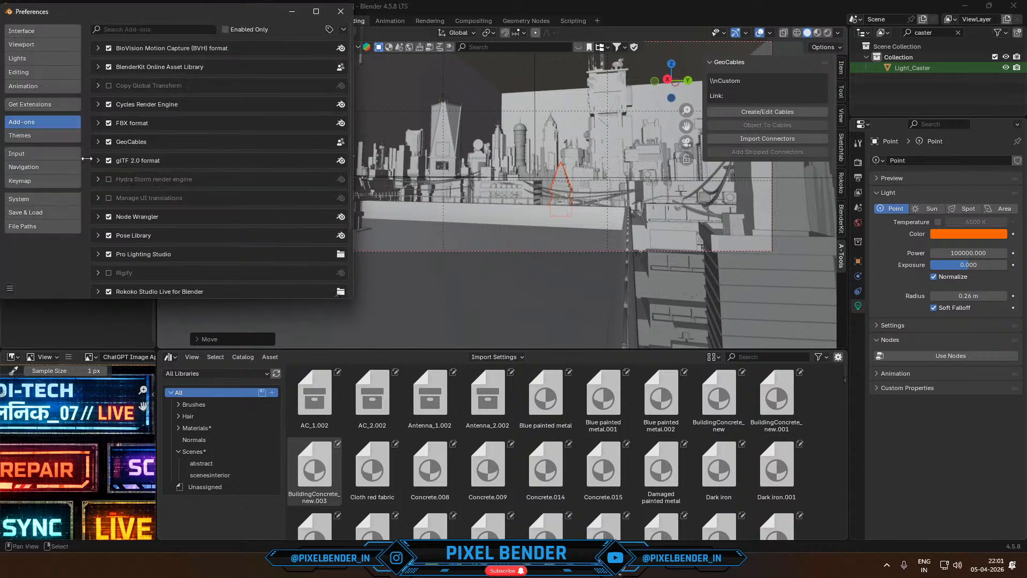
{"action": "left_click", "coordinate": [69, 226]}
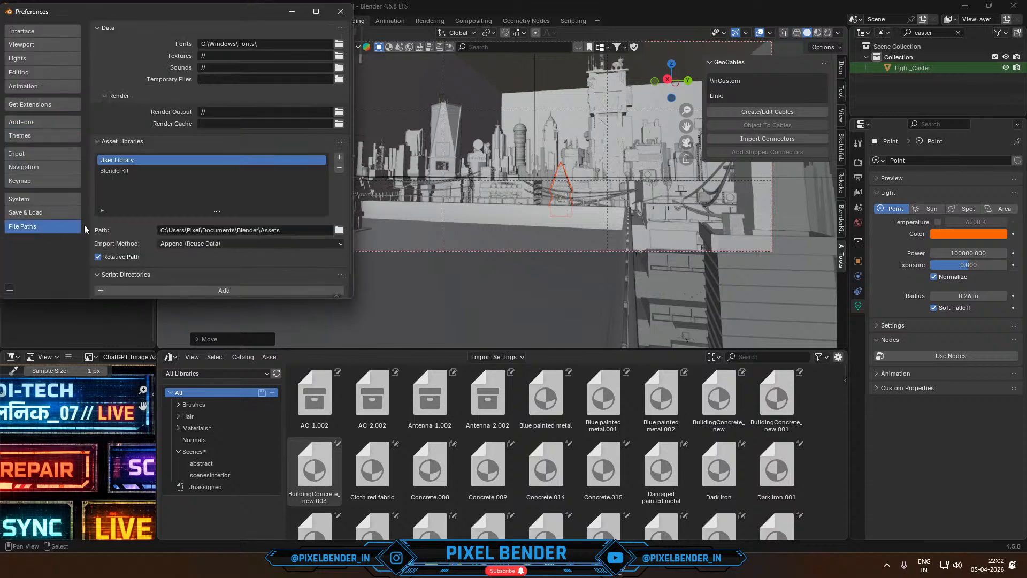
{"action": "left_click", "coordinate": [339, 158]}
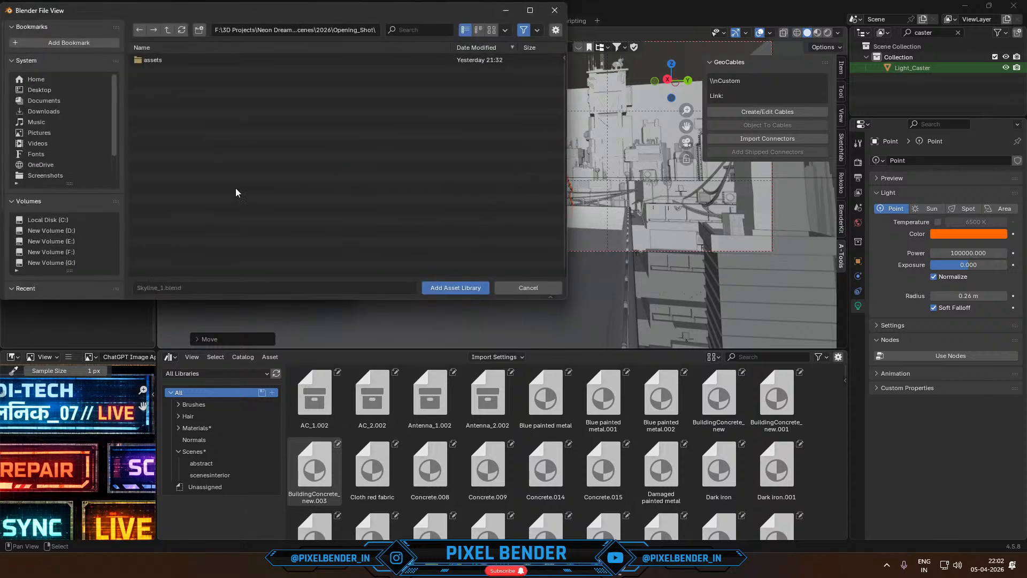
{"action": "left_click", "coordinate": [62, 231]}
{"action": "left_click", "coordinate": [63, 252]}
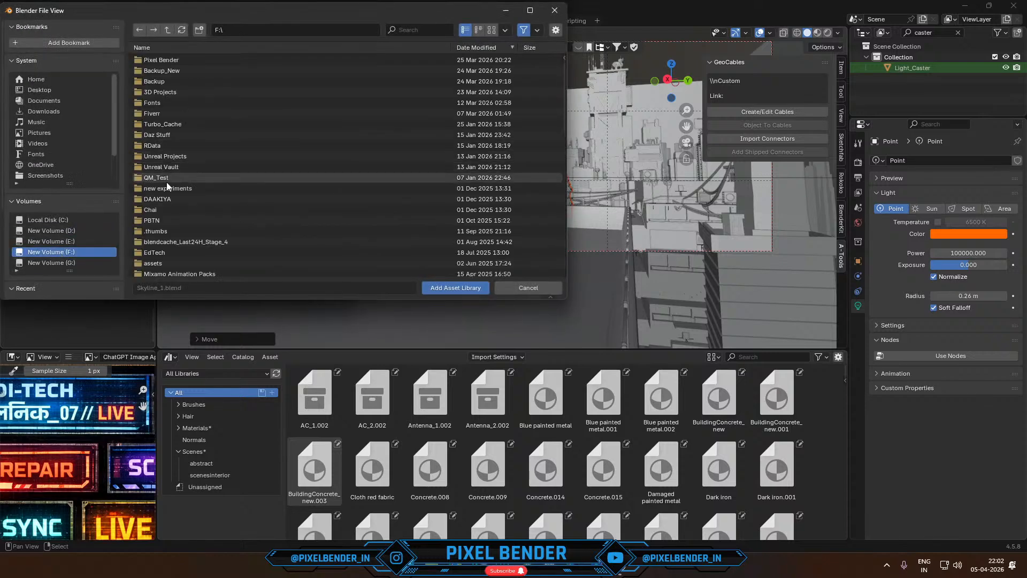
{"action": "double_click", "coordinate": [168, 61]}
{"action": "scroll", "coordinate": [174, 72], "scroll_direction": "down", "scroll_amount": 2}
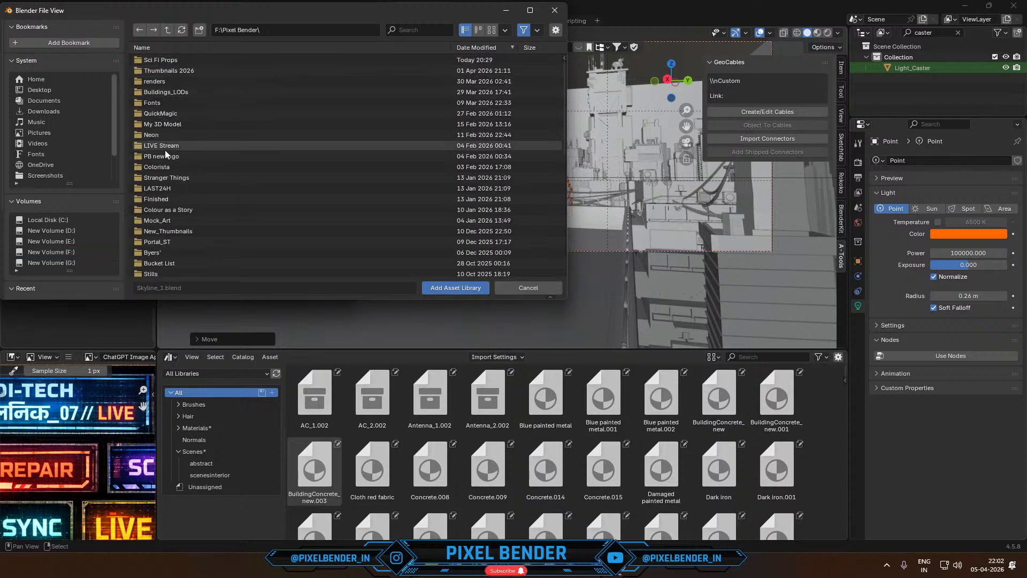
{"action": "double_click", "coordinate": [163, 243]}
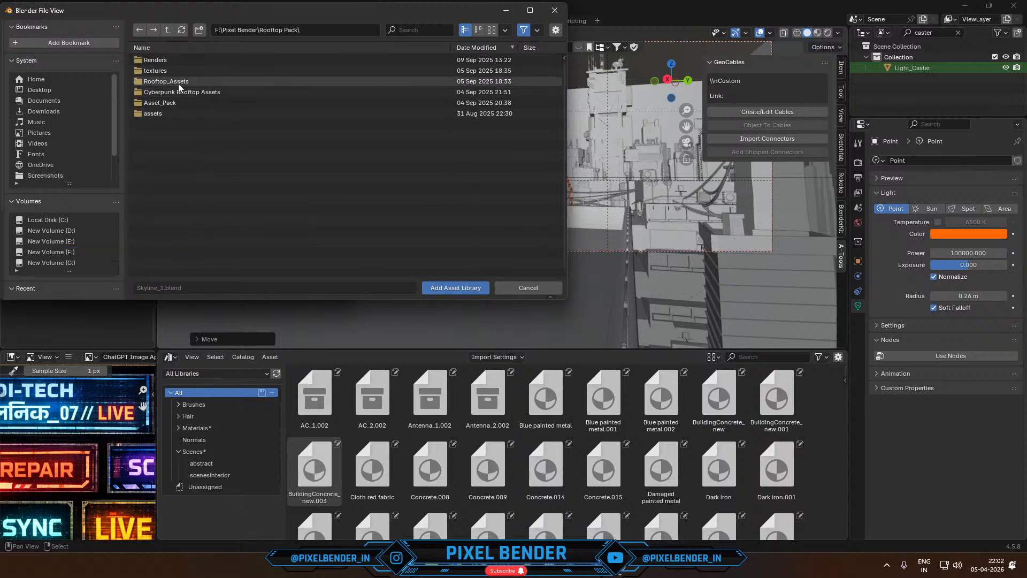
{"action": "double_click", "coordinate": [173, 101]}
{"action": "left_click", "coordinate": [477, 290]}
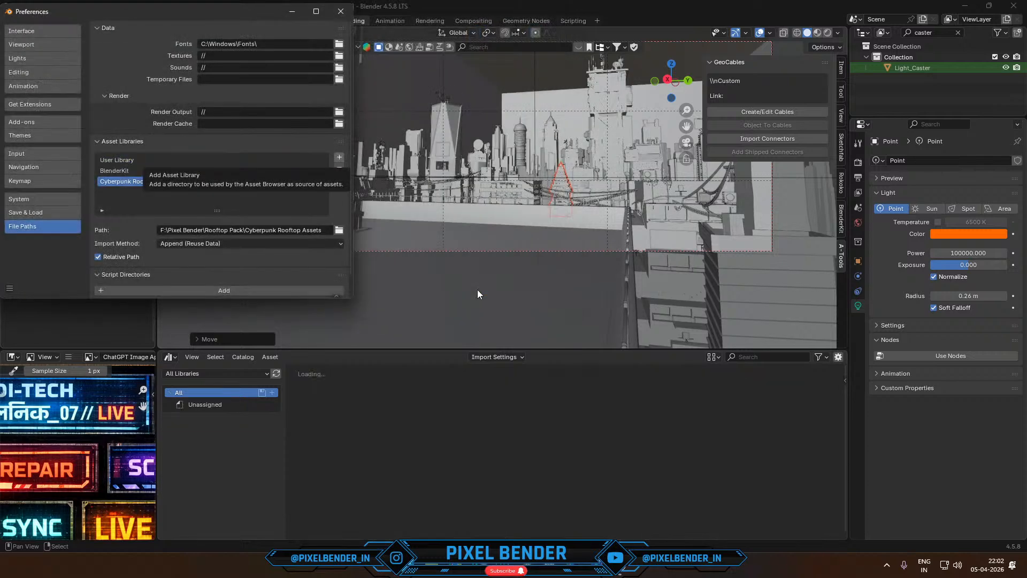
- Save and close the preferences, and show the Rooftop Assets catalog in the Asset Browser
{"action": "left_click", "coordinate": [10, 288]}
{"action": "left_click", "coordinate": [47, 256]}
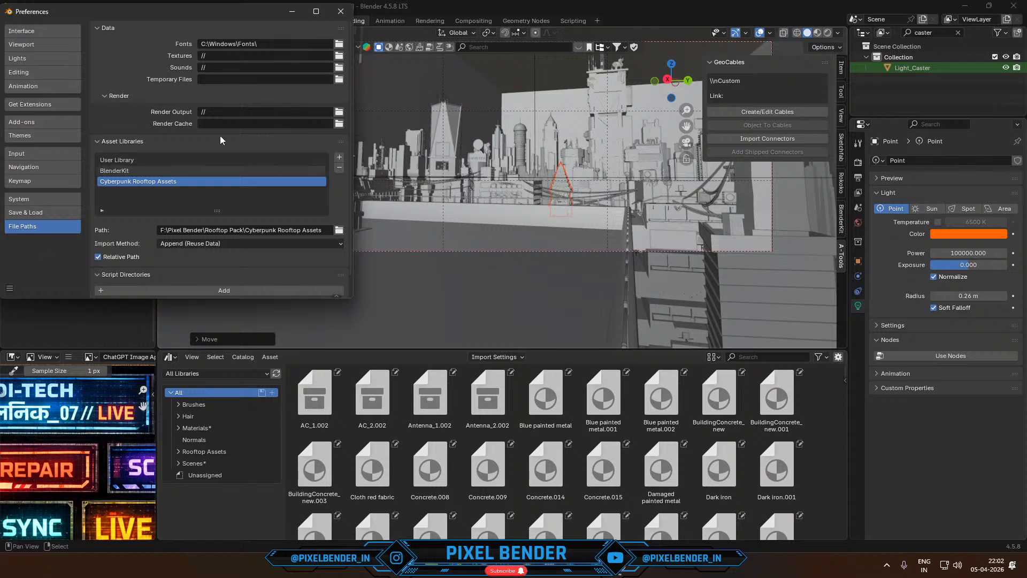
{"action": "left_click", "coordinate": [340, 11]}
{"action": "left_click", "coordinate": [198, 451]}
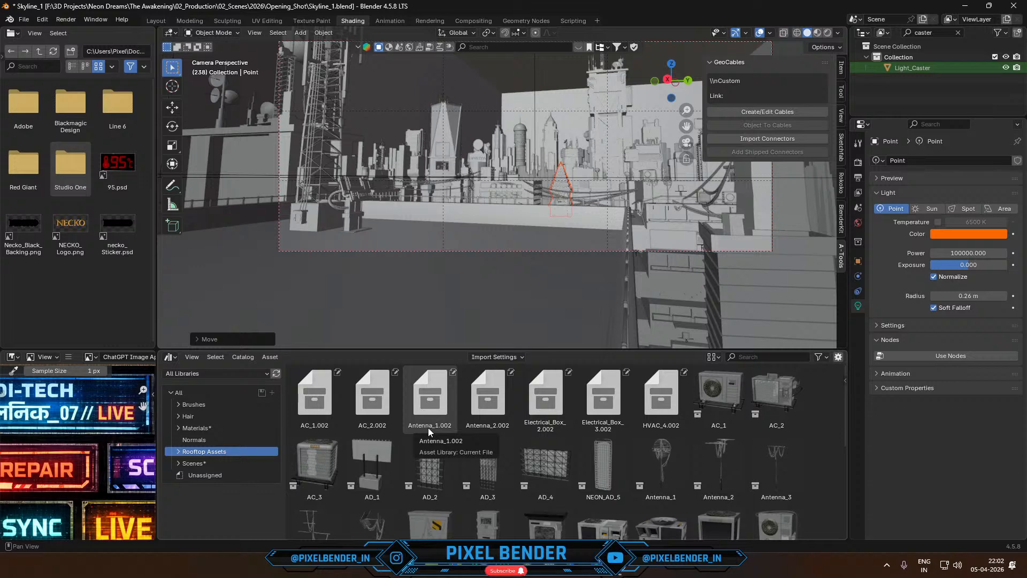
- Place the AC_1 asset from the Rooftop Assets catalog on the foreground rooftop and rotate it 90° about the Z axis
{"action": "scroll", "coordinate": [513, 475], "scroll_direction": "down", "scroll_amount": 3}
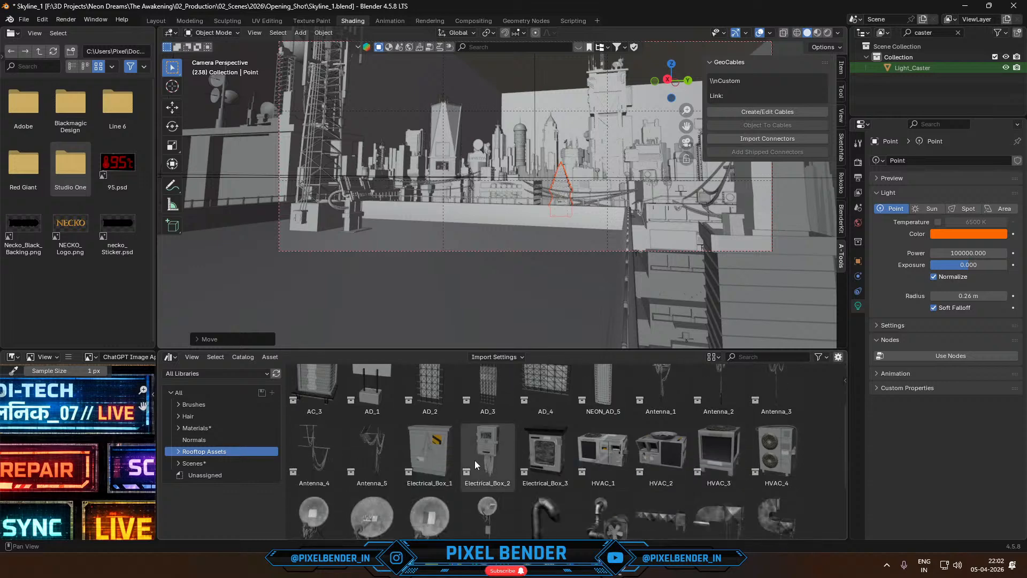
{"action": "scroll", "coordinate": [516, 461], "scroll_direction": "down", "scroll_amount": 1}
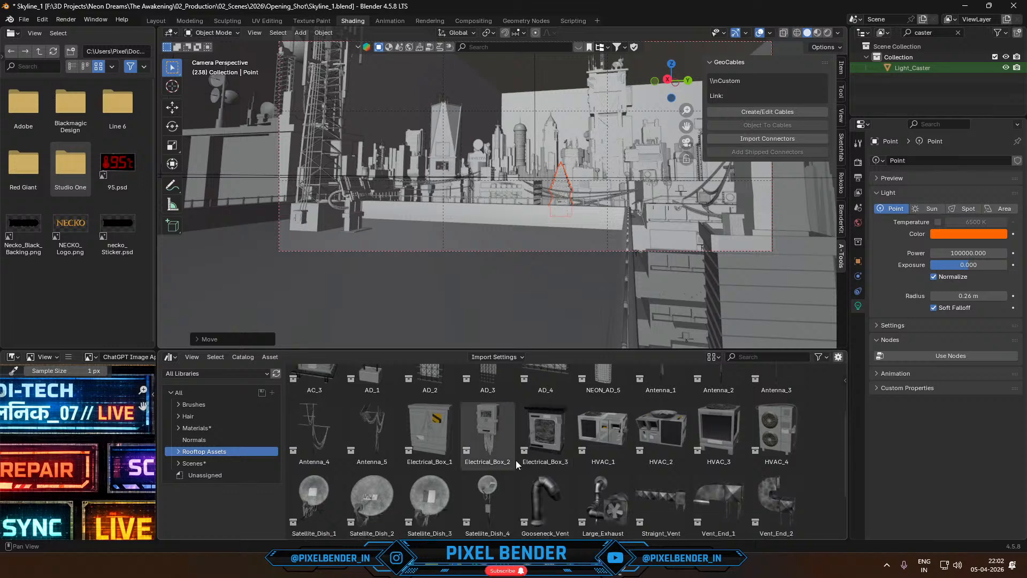
{"action": "scroll", "coordinate": [516, 460], "scroll_direction": "up", "scroll_amount": 2}
{"action": "scroll", "coordinate": [516, 460], "scroll_direction": "up", "scroll_amount": 3}
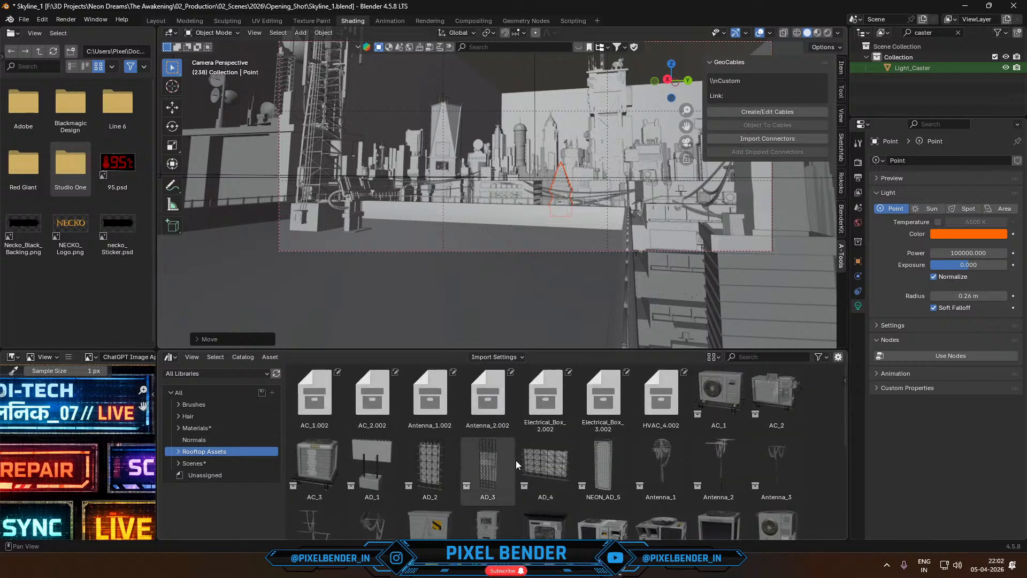
{"action": "scroll", "coordinate": [516, 460], "scroll_direction": "down", "scroll_amount": 2}
{"action": "scroll", "coordinate": [516, 460], "scroll_direction": "up", "scroll_amount": 2}
{"action": "left_click_drag", "start_coordinate": [719, 395], "coordinate": [422, 236]}
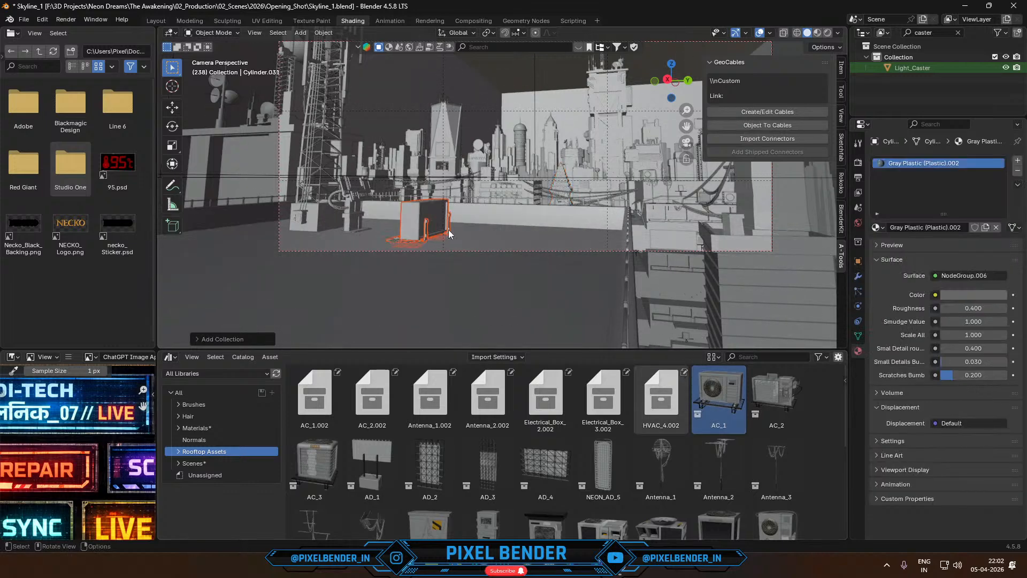
{"action": "type", "text": "rz90"}
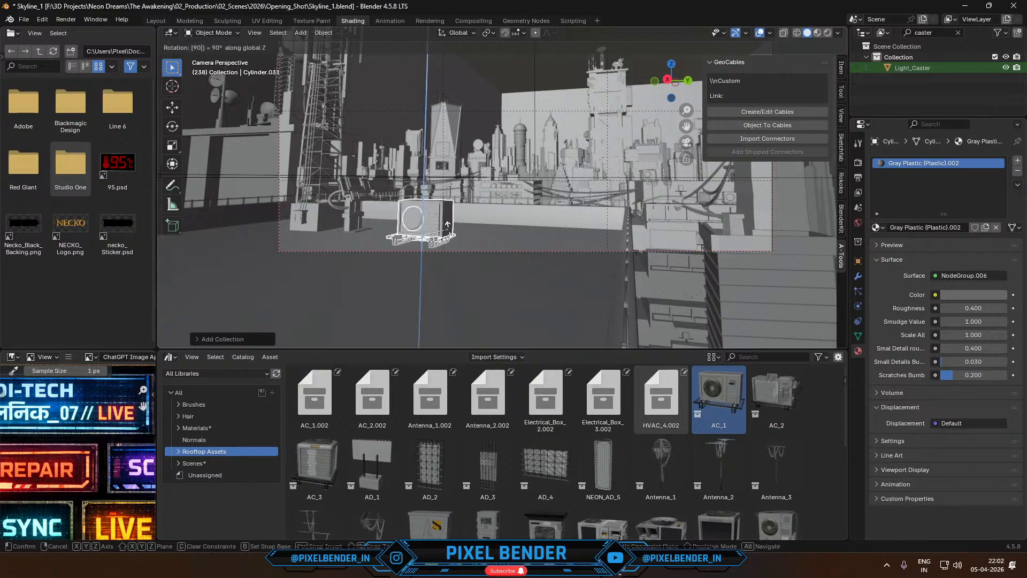
{"action": "key", "text": "Return"}
- Scale the AC unit down on the rooftop and move it along the Y axis
{"action": "middle_click_drag", "start_coordinate": [452, 229], "coordinate": [544, 169]}
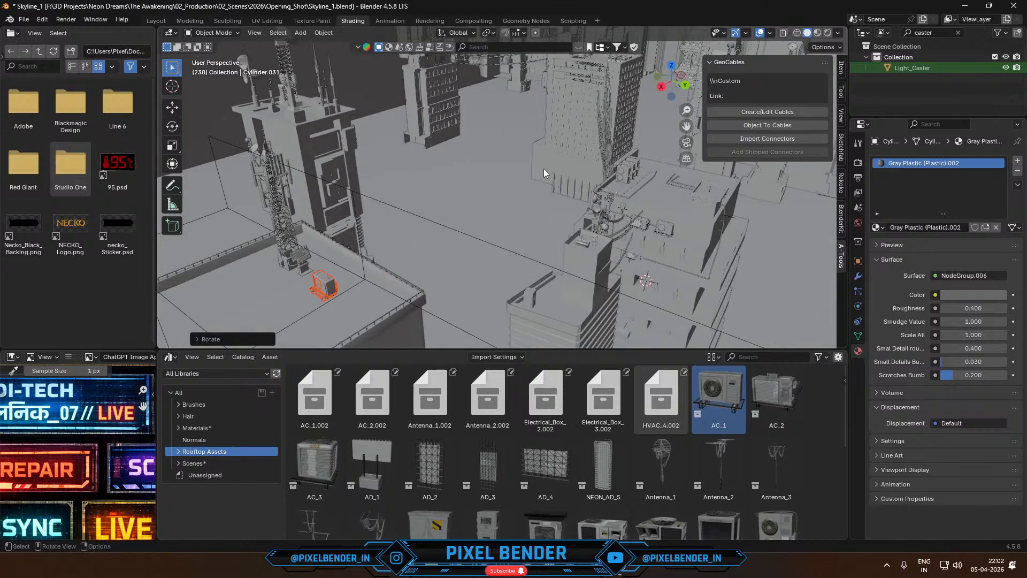
{"action": "key", "text": "s"}
{"action": "left_click", "coordinate": [387, 277]}
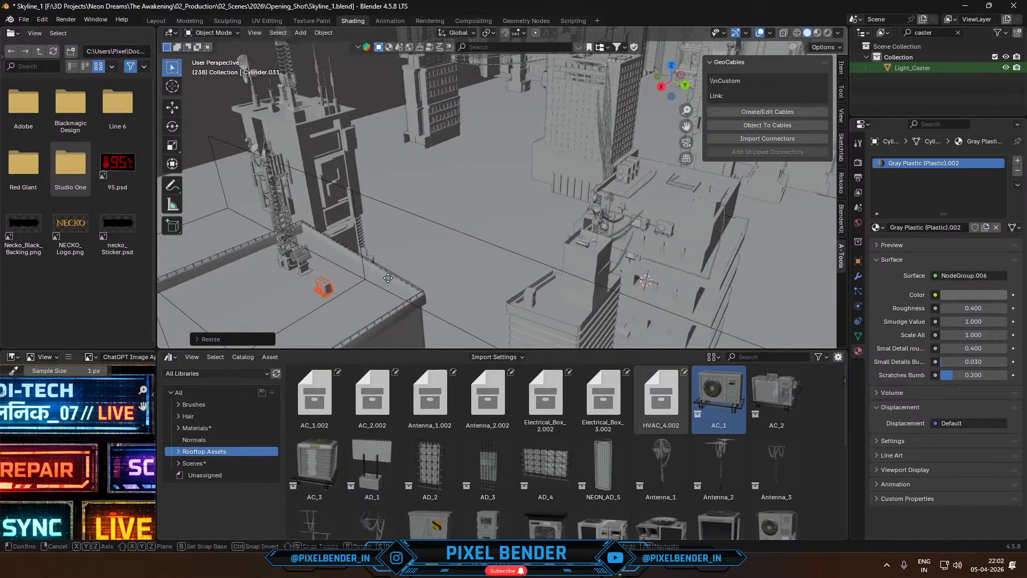
{"action": "key", "text": "g"}
{"action": "key", "text": "y"}
{"action": "left_click", "coordinate": [416, 269]}
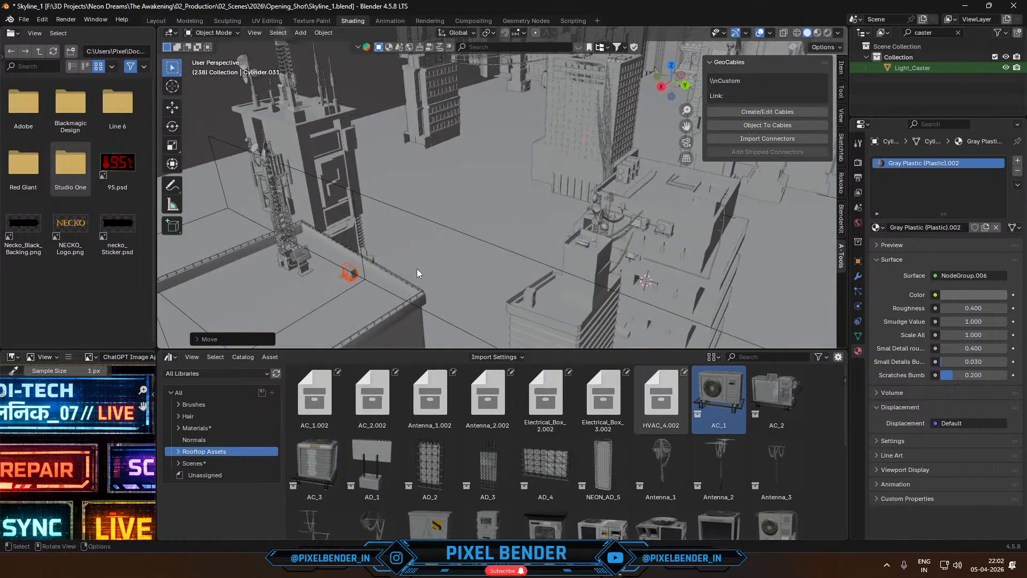
- In the camera view, move the AC unit about 0.89 m along the negative X axis towards the ledge
{"action": "key", "text": "KP_0"}
{"action": "scroll", "coordinate": [417, 266], "scroll_direction": "up", "scroll_amount": 3}
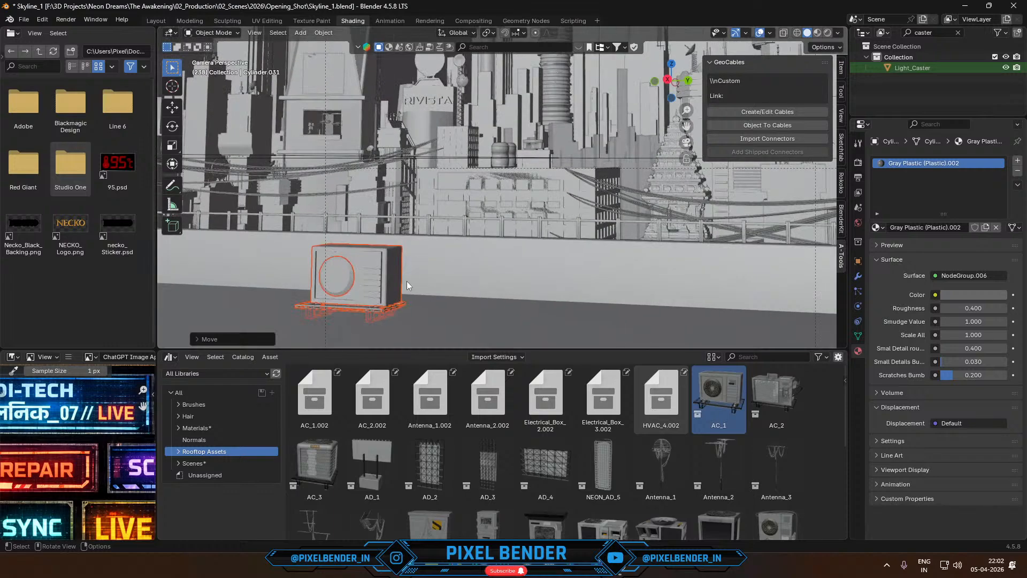
{"action": "key", "text": "g"}
{"action": "key", "text": "x"}
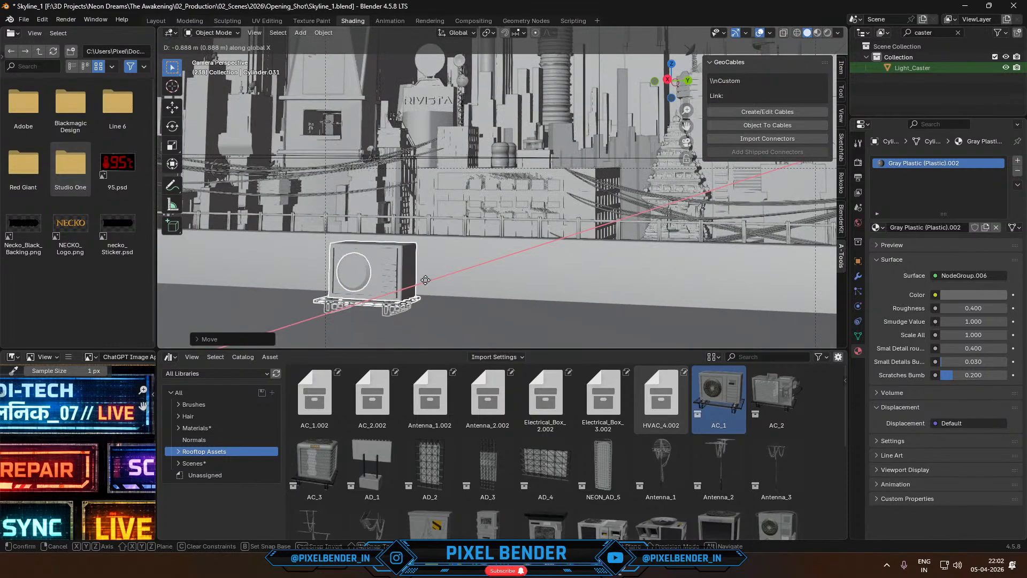
{"action": "left_click", "coordinate": [436, 298]}
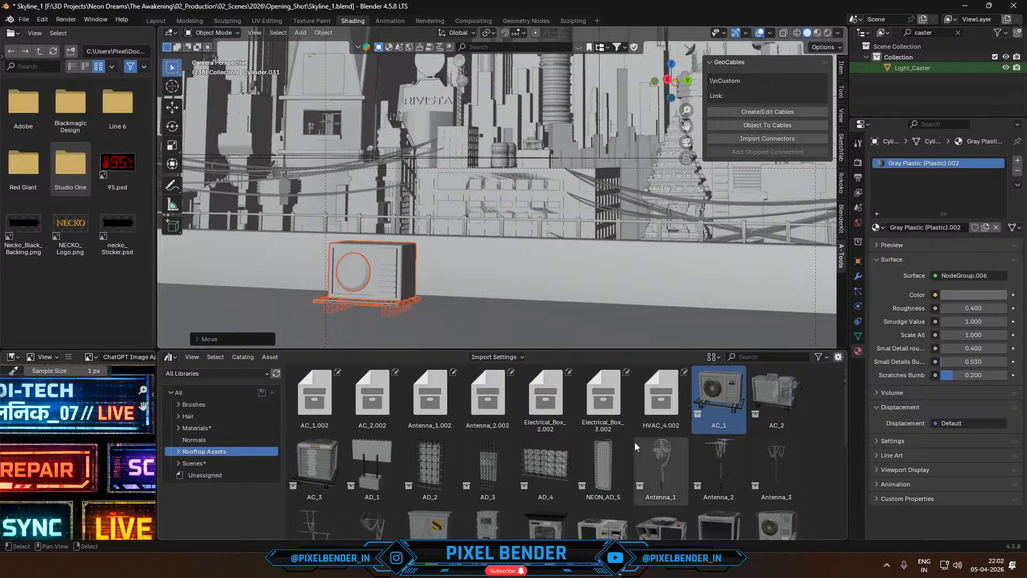
- Try a linked duplicate of the AC unit along the Y axis beside the original and undo it
{"action": "key", "text": "alt+d"}
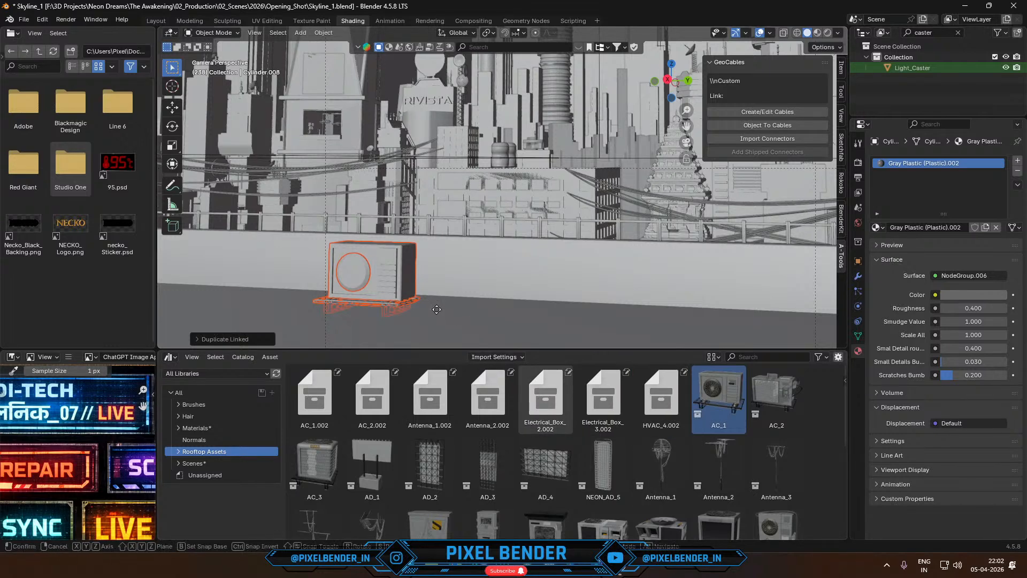
{"action": "key", "text": "y"}
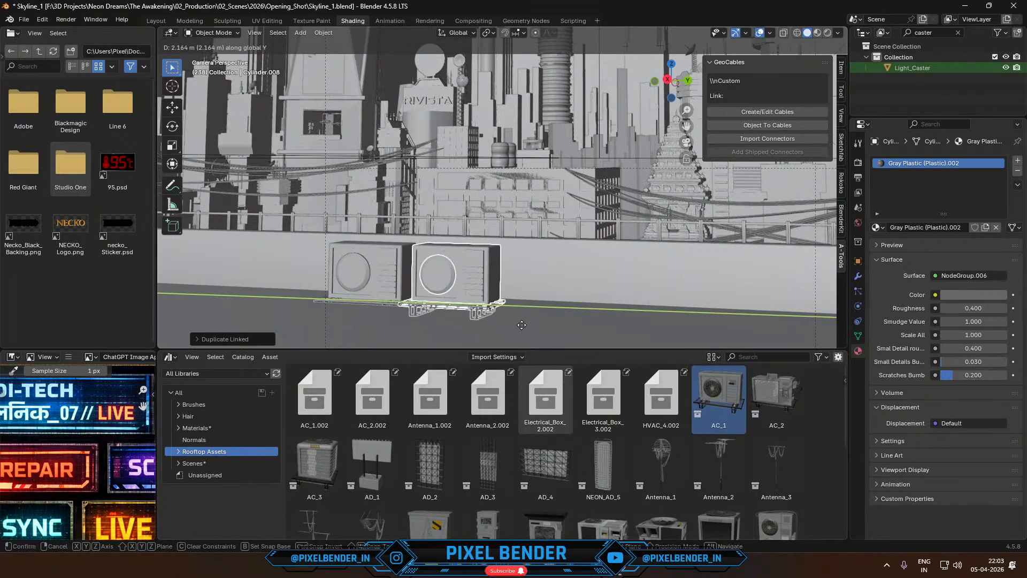
{"action": "left_click", "coordinate": [530, 334]}
{"action": "key", "text": "ctrl+z"}
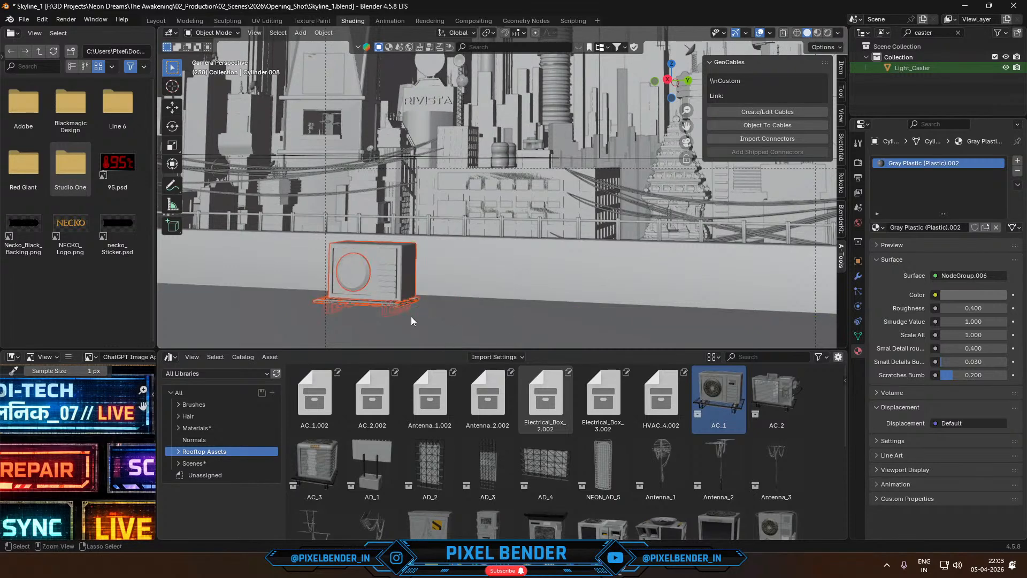
{"action": "key", "text": "ctrl+z"}
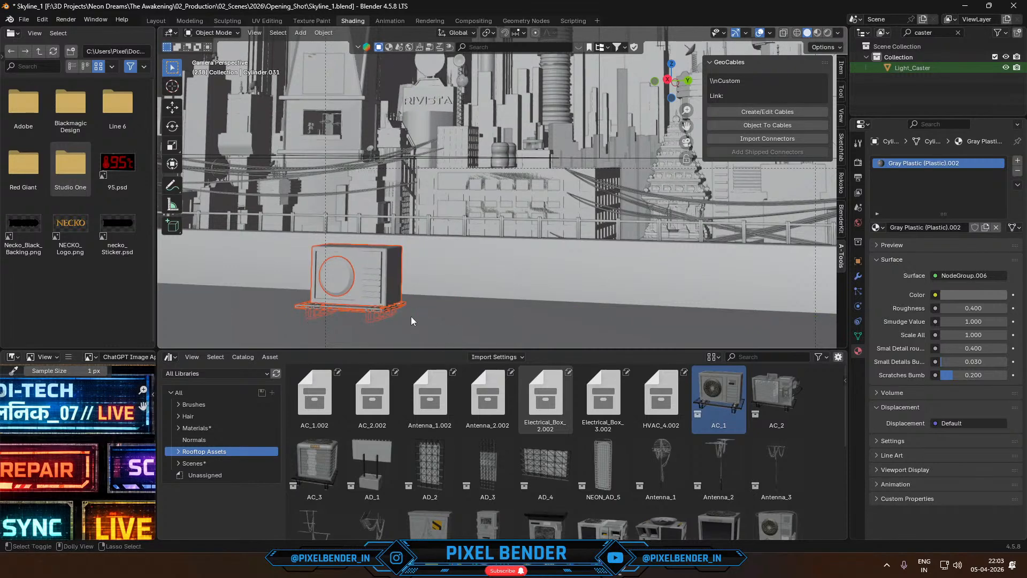
{"action": "key", "text": "ctrl+z"}
- Raise the AC unit slightly along the Z axis and scale it down to about 0.93
{"action": "key", "text": "g"}
{"action": "key", "text": "z"}
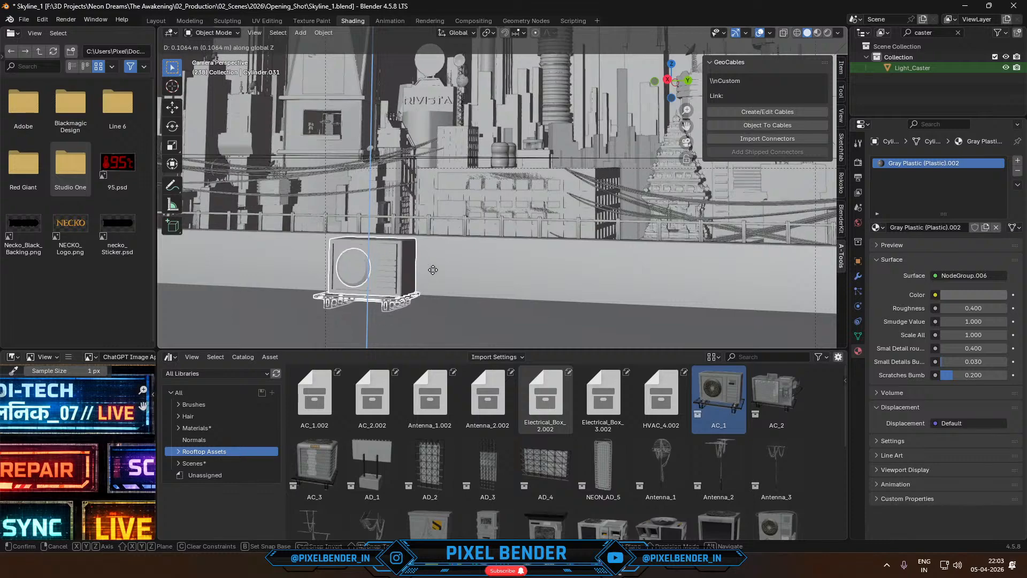
{"action": "left_click", "coordinate": [442, 246]}
{"action": "key", "text": "s"}
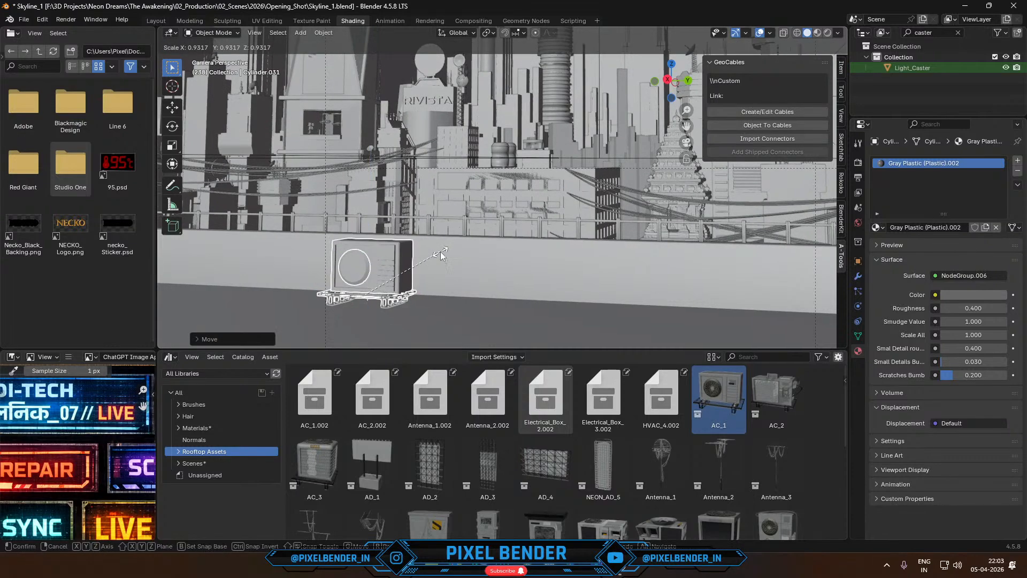
{"action": "left_click", "coordinate": [443, 255]}
- Scale the AC unit slightly smaller and raise it along the Z axis so its stand rests on the rooftop floor
{"action": "scroll", "coordinate": [426, 316], "scroll_direction": "up", "scroll_amount": 3}
{"action": "middle_click_drag", "start_coordinate": [423, 324], "coordinate": [549, 145], "text": "shift"}
{"action": "scroll", "coordinate": [506, 202], "scroll_direction": "up", "scroll_amount": 5}
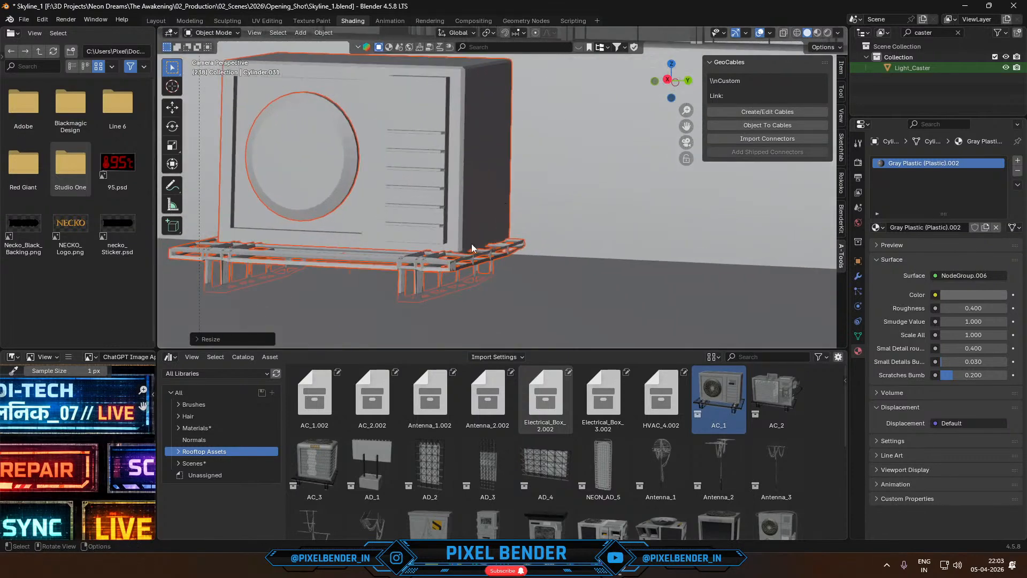
{"action": "key", "text": "s"}
{"action": "left_click", "coordinate": [511, 216]}
{"action": "key", "text": "g"}
{"action": "key", "text": "z"}
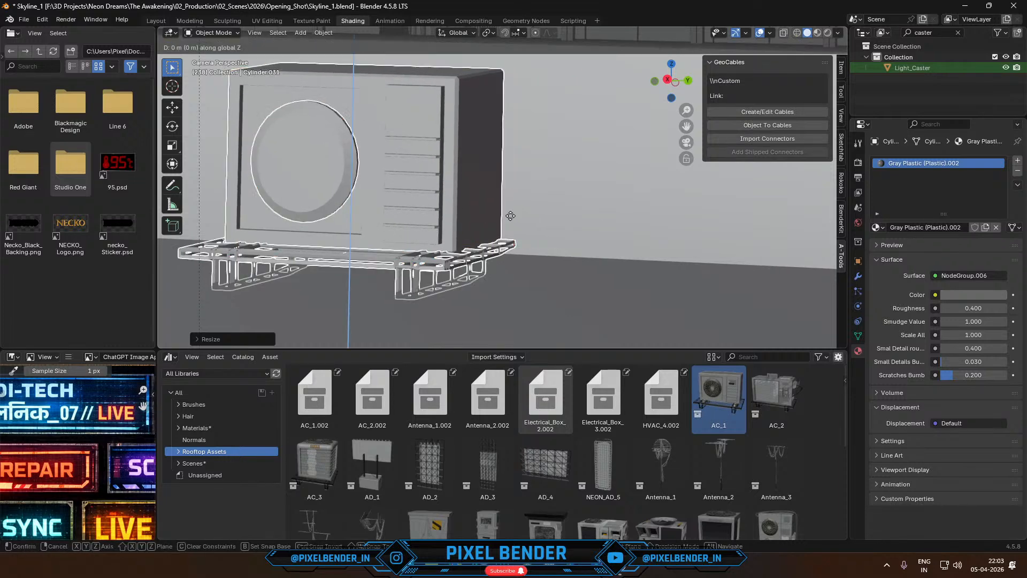
{"action": "left_click", "coordinate": [522, 177]}
- Make a linked duplicate of the AC unit and place it along the Y axis directly beside the original
{"action": "scroll", "coordinate": [512, 194], "scroll_direction": "down", "scroll_amount": 6}
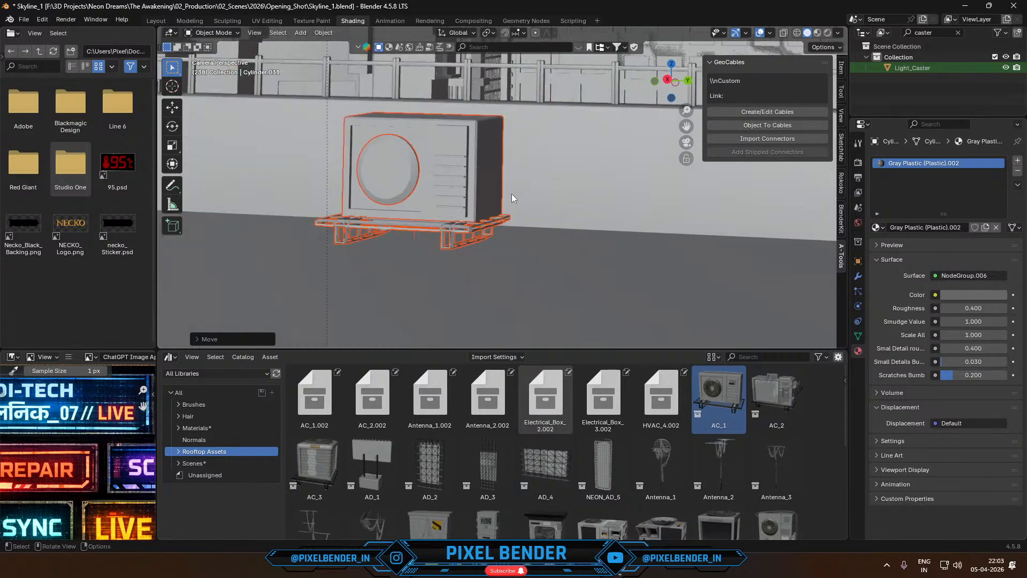
{"action": "middle_click_drag", "start_coordinate": [508, 200], "coordinate": [451, 253], "text": "shift"}
{"action": "key", "text": "alt+d"}
{"action": "key", "text": "g"}
{"action": "key", "text": "x"}
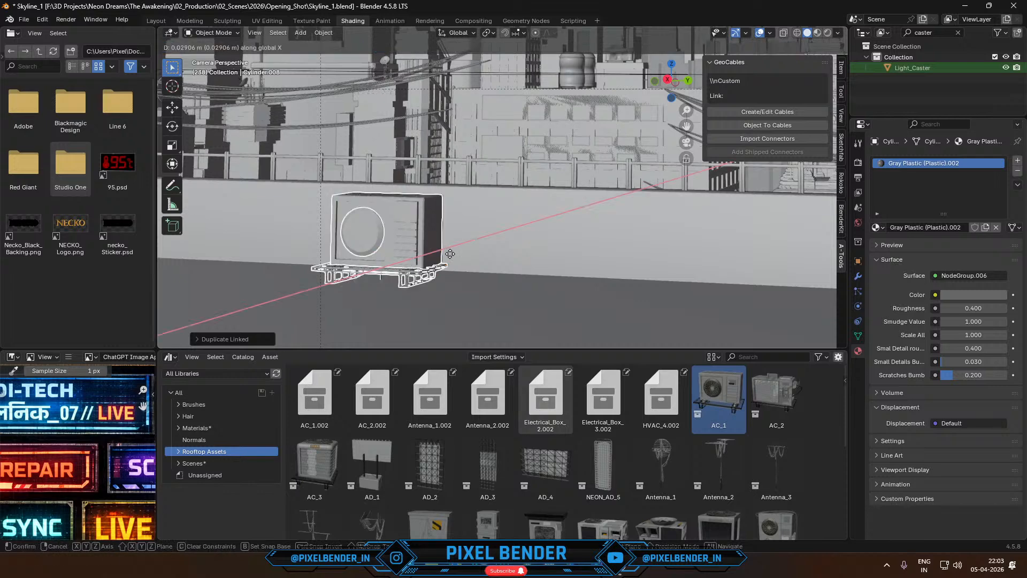
{"action": "key", "text": "y"}
{"action": "left_click", "coordinate": [569, 274]}
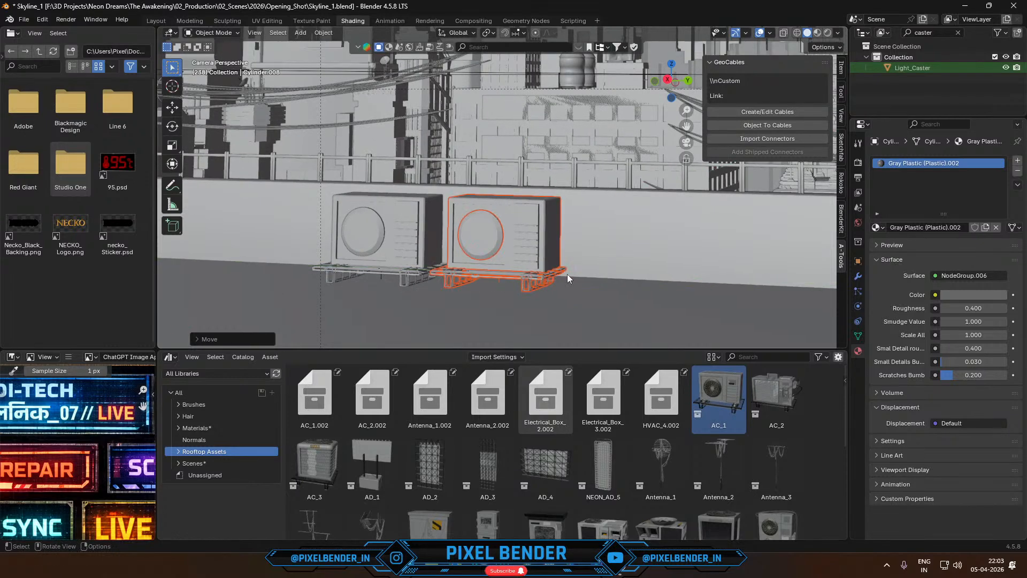
- Add the Satellite_Dish_3 asset from Rooftop Assets to the foreground rooftop floor, in front of the AC units
{"action": "scroll", "coordinate": [589, 268], "scroll_direction": "down", "scroll_amount": 4}
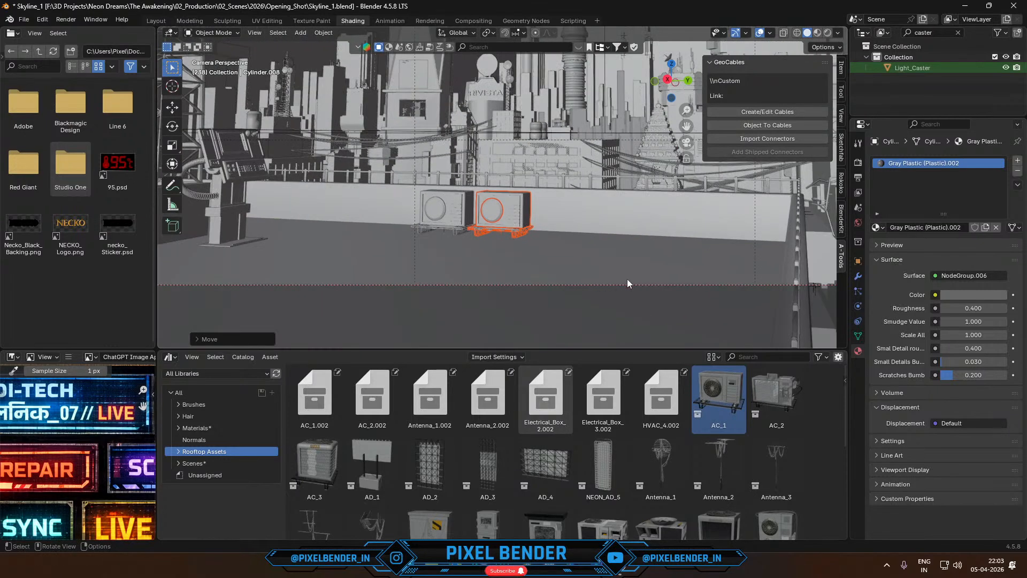
{"action": "scroll", "coordinate": [595, 250], "scroll_direction": "down", "scroll_amount": 2}
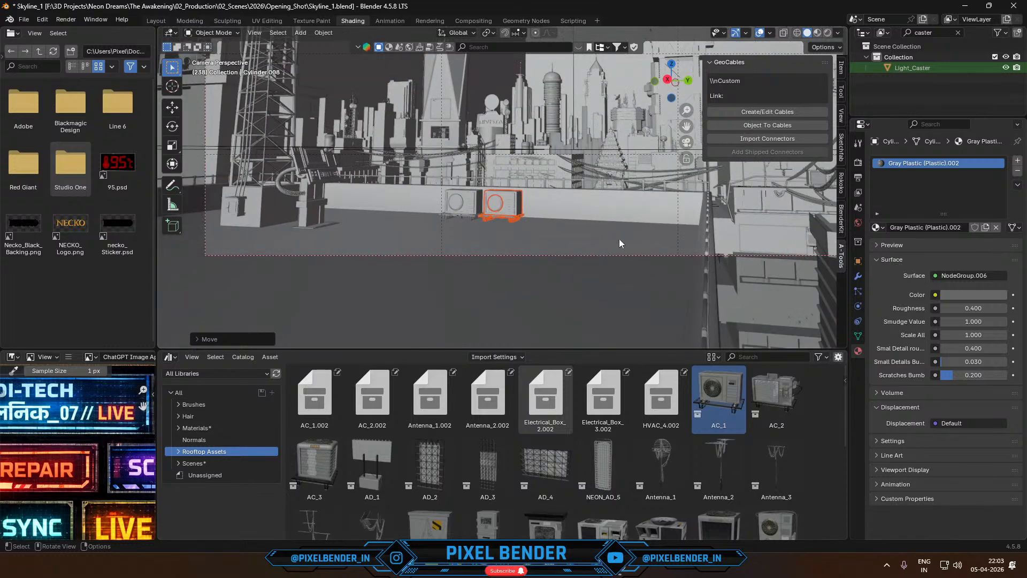
{"action": "middle_click_drag", "start_coordinate": [429, 248], "coordinate": [770, 346], "text": "shift"}
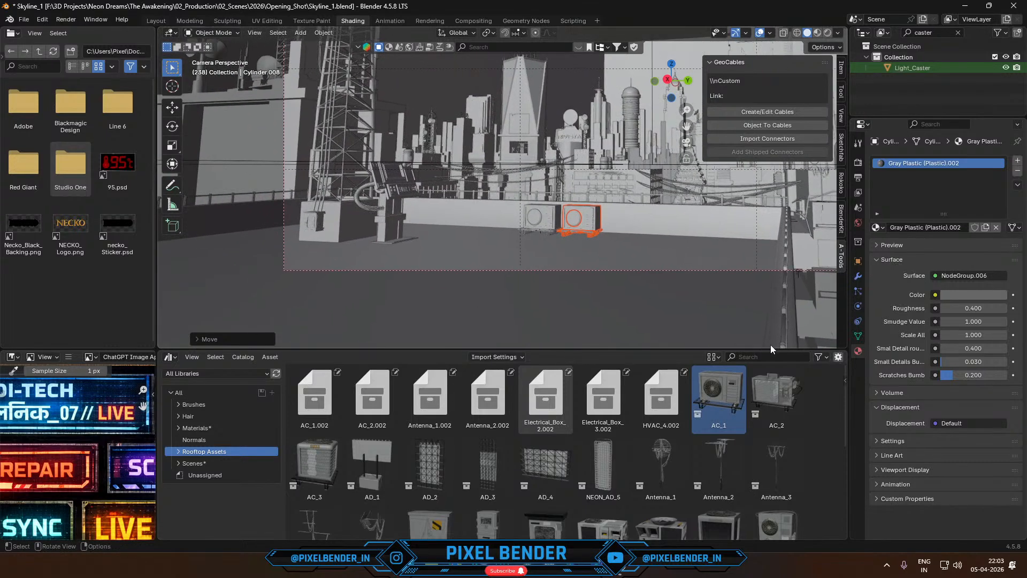
{"action": "scroll", "coordinate": [771, 369], "scroll_direction": "down", "scroll_amount": 2}
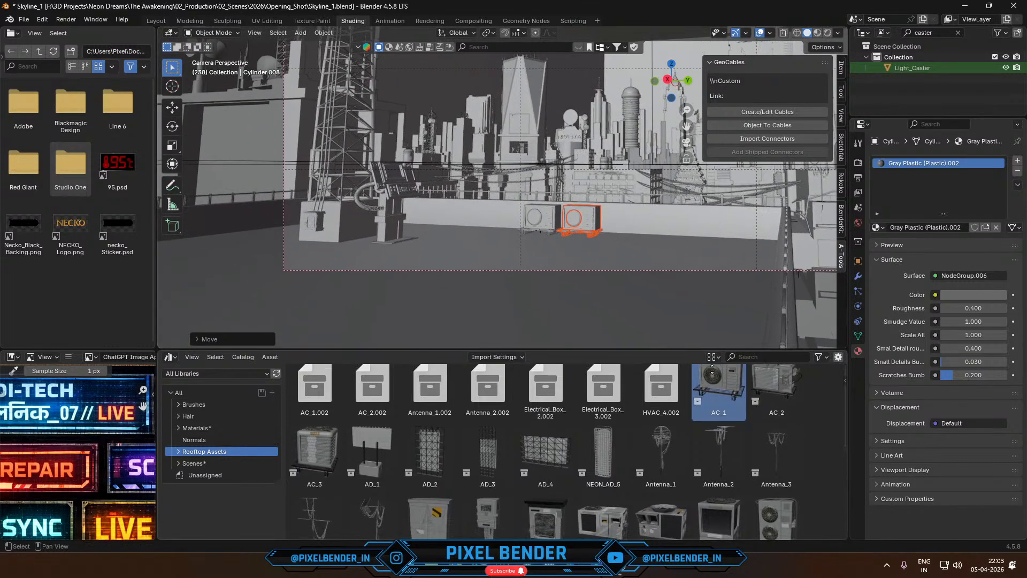
{"action": "middle_click_drag", "start_coordinate": [605, 300], "coordinate": [512, 327], "text": "shift"}
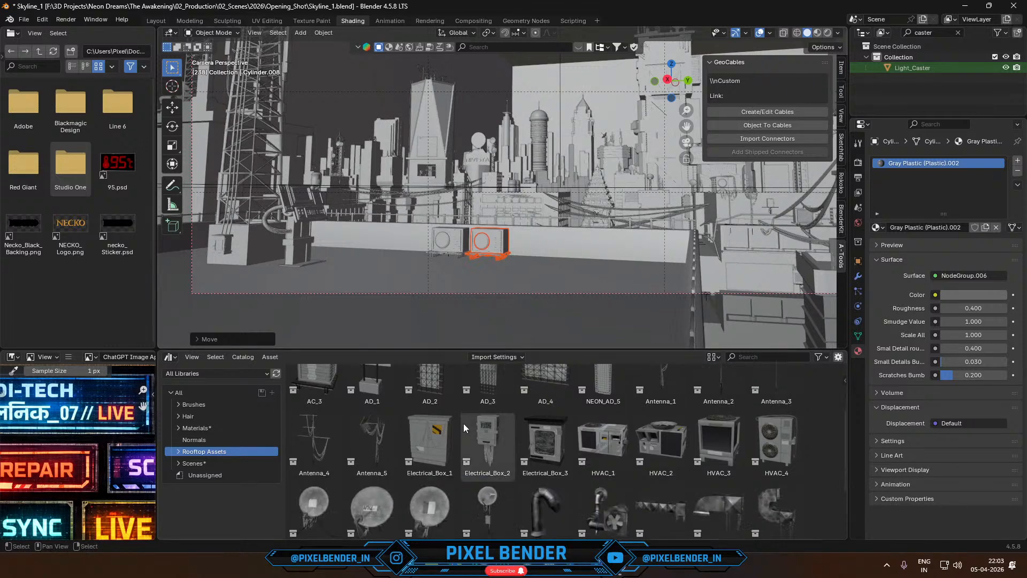
{"action": "scroll", "coordinate": [463, 423], "scroll_direction": "down", "scroll_amount": 5}
{"action": "left_click_drag", "start_coordinate": [425, 445], "coordinate": [544, 289]}
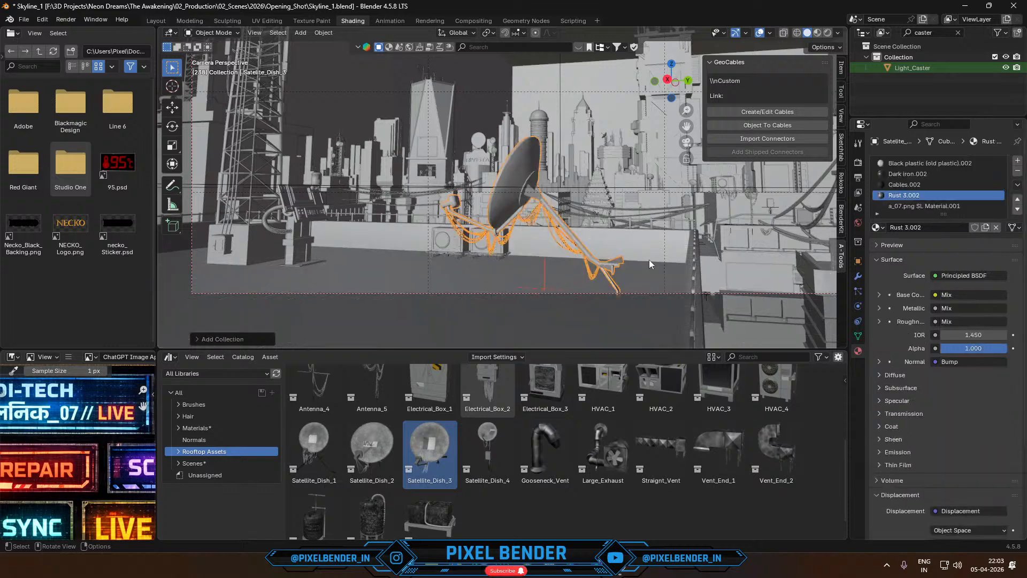
- Scale the satellite dish to about 0.43 and move it about 3.5 m along the Y axis towards the rooftop's far edge
{"action": "key", "text": "s"}
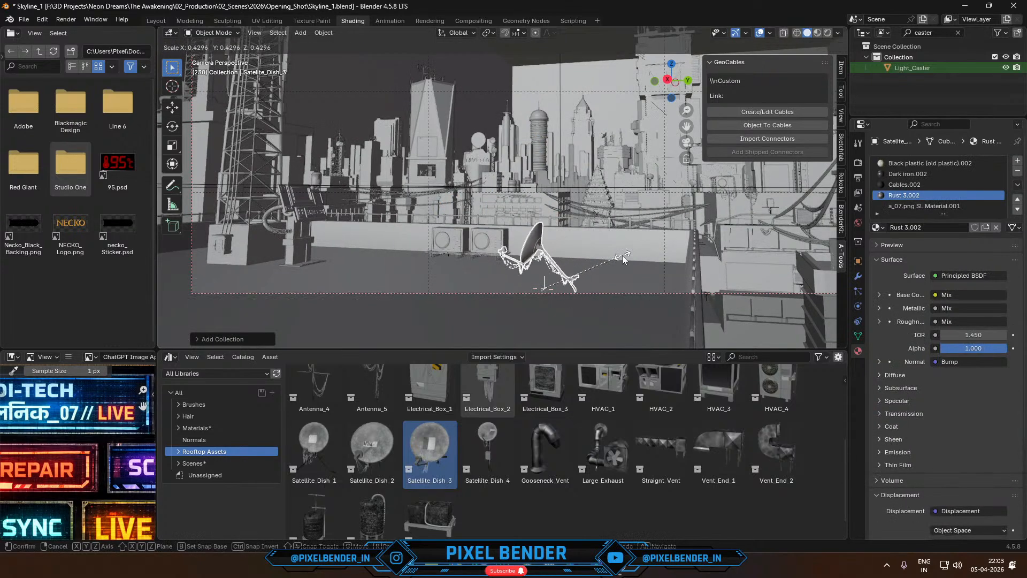
{"action": "left_click", "coordinate": [622, 256]}
{"action": "key", "text": "g"}
{"action": "key", "text": "y"}
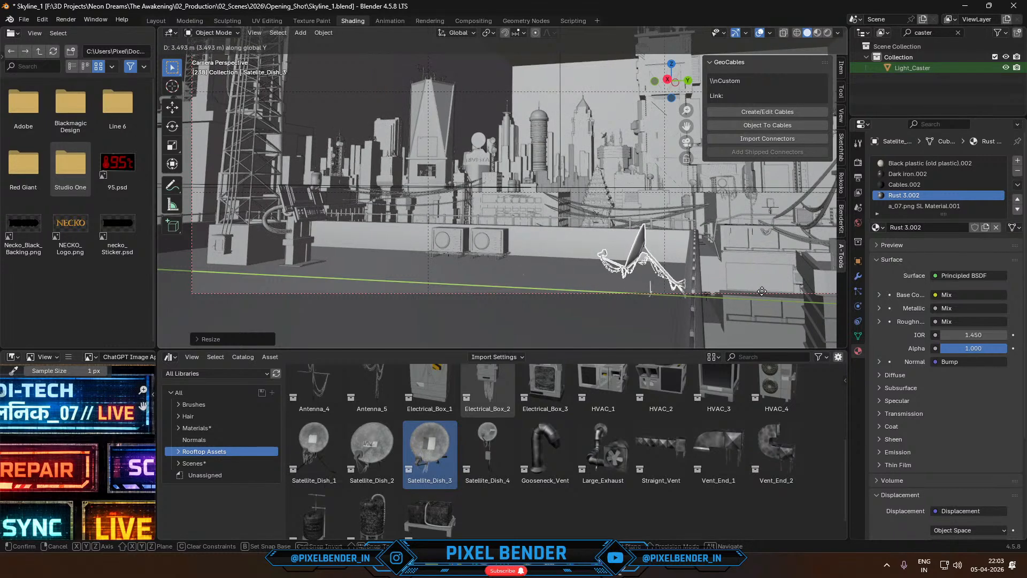
{"action": "left_click", "coordinate": [728, 306]}
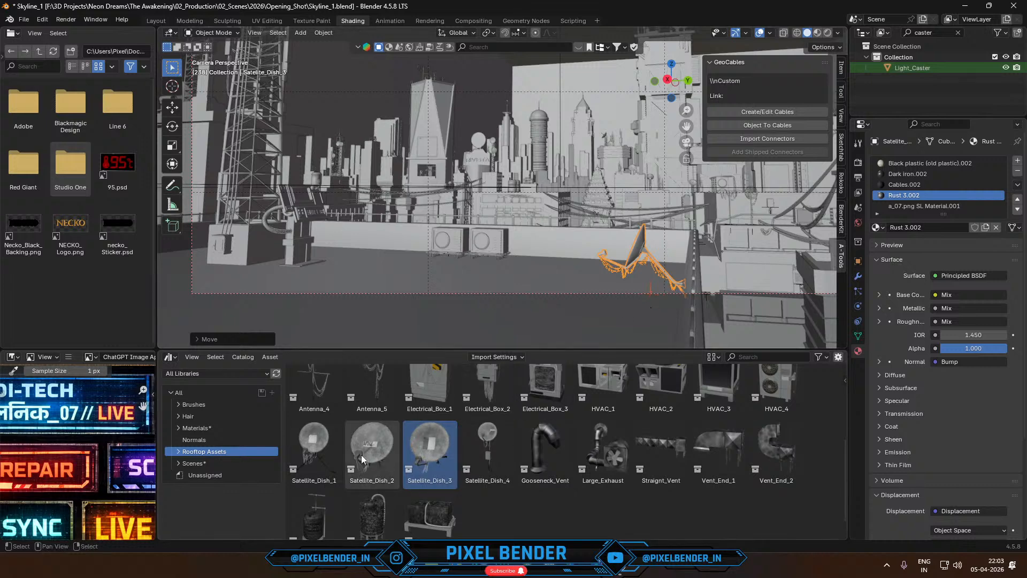
- Add the Satellite_Dish_2 asset between the AC units and the first dish, and scale it to about 0.48
{"action": "left_click_drag", "start_coordinate": [362, 454], "coordinate": [549, 276]}
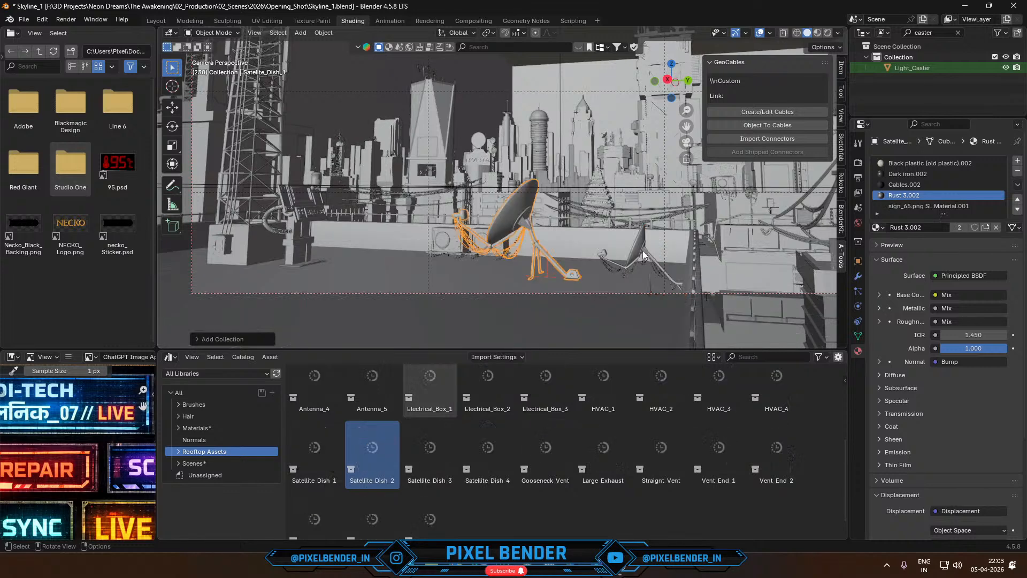
{"action": "key", "text": "s"}
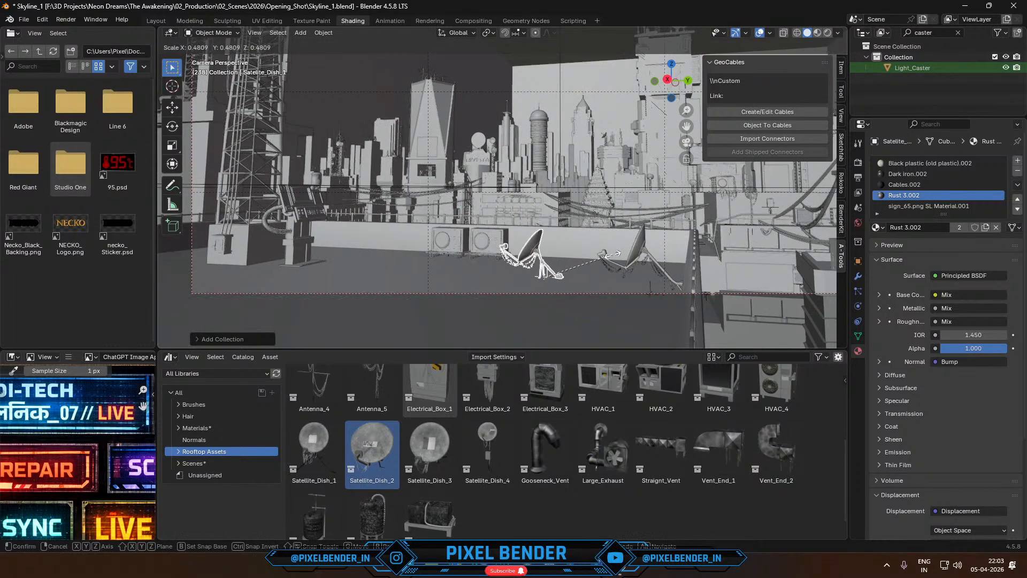
{"action": "left_click", "coordinate": [612, 255]}
- Rotate the second dish 90 degrees about Z, turn it partly back towards the side, and move it next to the first dish
{"action": "type", "text": "rz90"}
{"action": "key", "text": "Return"}
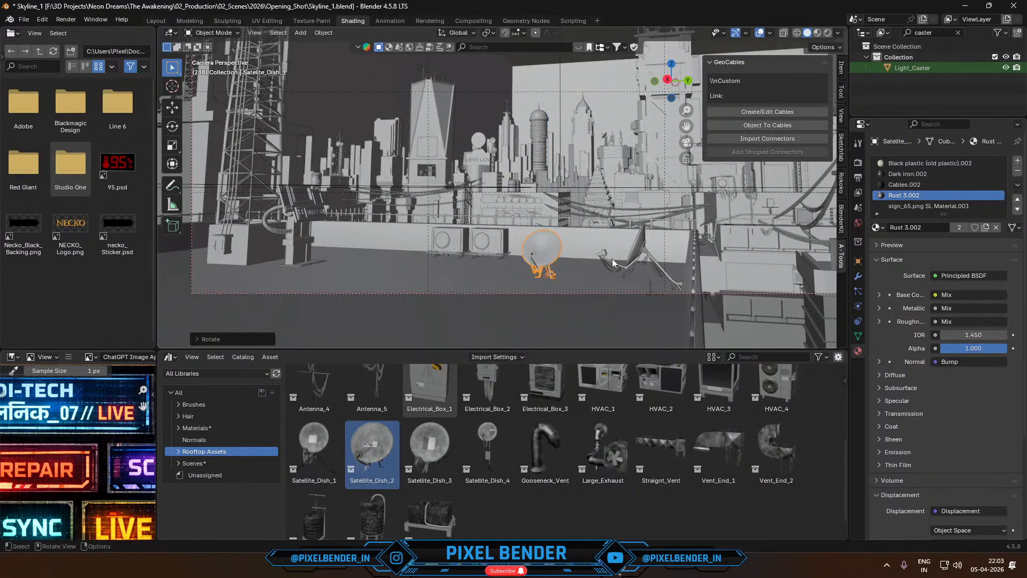
{"action": "key", "text": "r"}
{"action": "key", "text": "z"}
{"action": "left_click", "coordinate": [631, 298]}
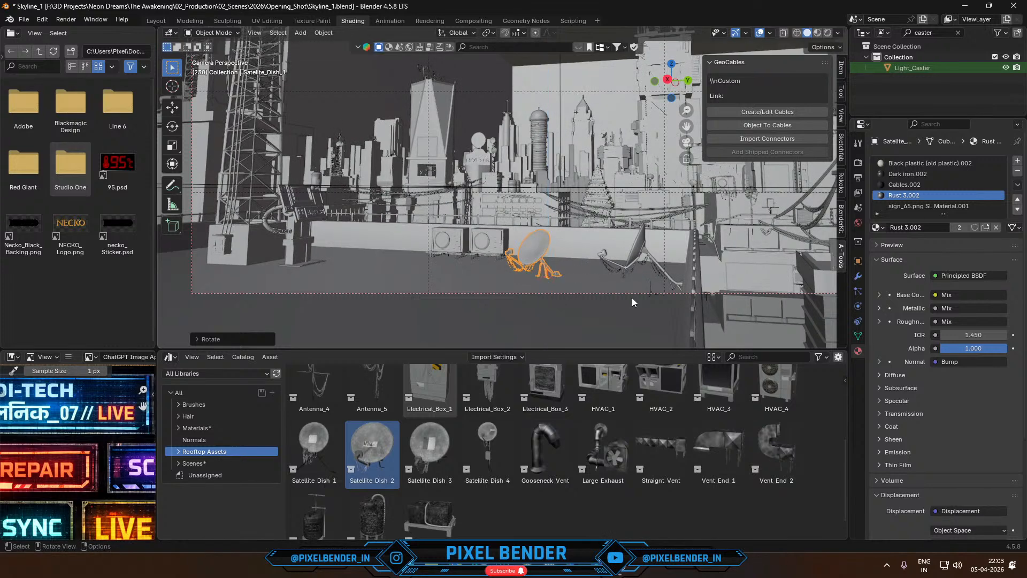
{"action": "key", "text": "g"}
{"action": "left_click", "coordinate": [678, 317]}
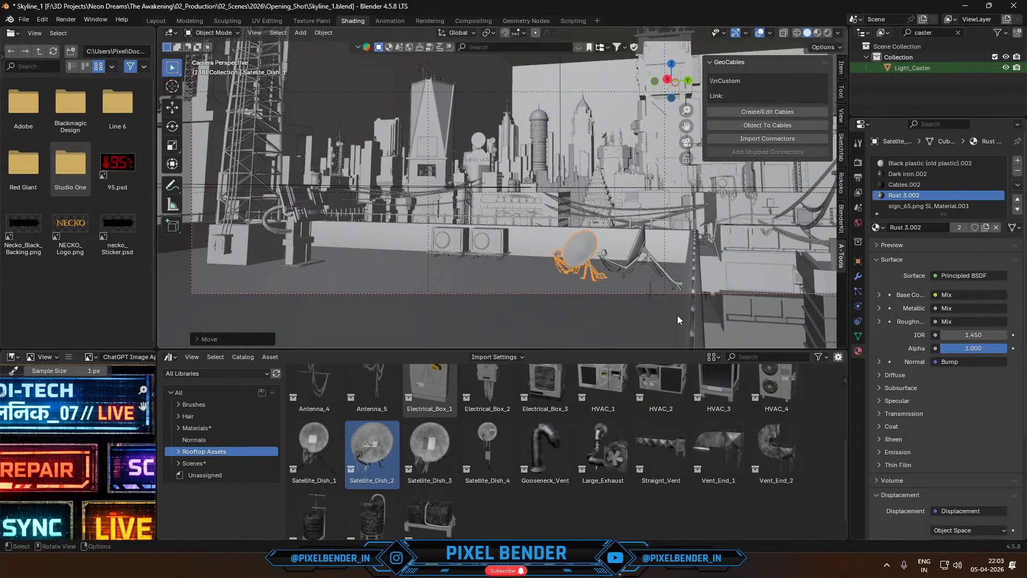
{"action": "middle_click_drag", "start_coordinate": [661, 300], "coordinate": [575, 260]}
- Switch to the browser and open the "FREE Cyberpunk Rooftop Assets for your scenes!" video from the Pixel Bender YouTube channel
{"action": "left_click", "coordinate": [591, 563]}
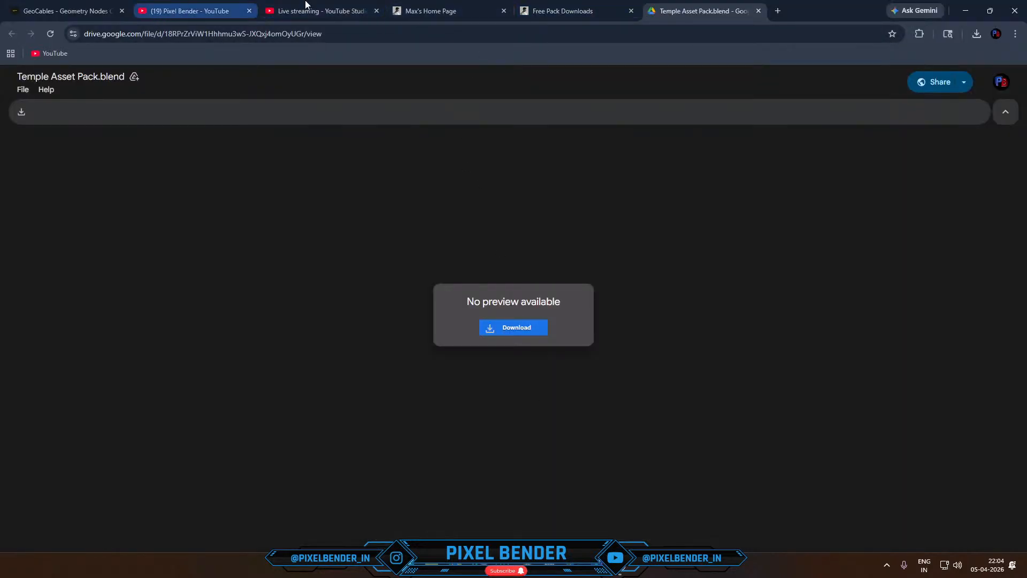
{"action": "left_click", "coordinate": [172, 2]}
{"action": "scroll", "coordinate": [589, 321], "scroll_direction": "down", "scroll_amount": 8}
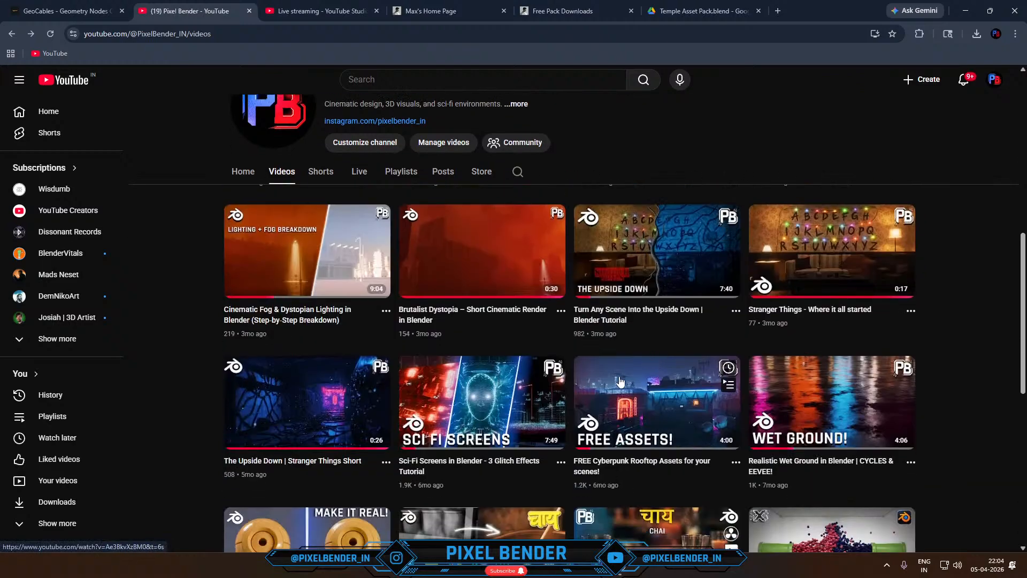
{"action": "left_click", "coordinate": [621, 381]}
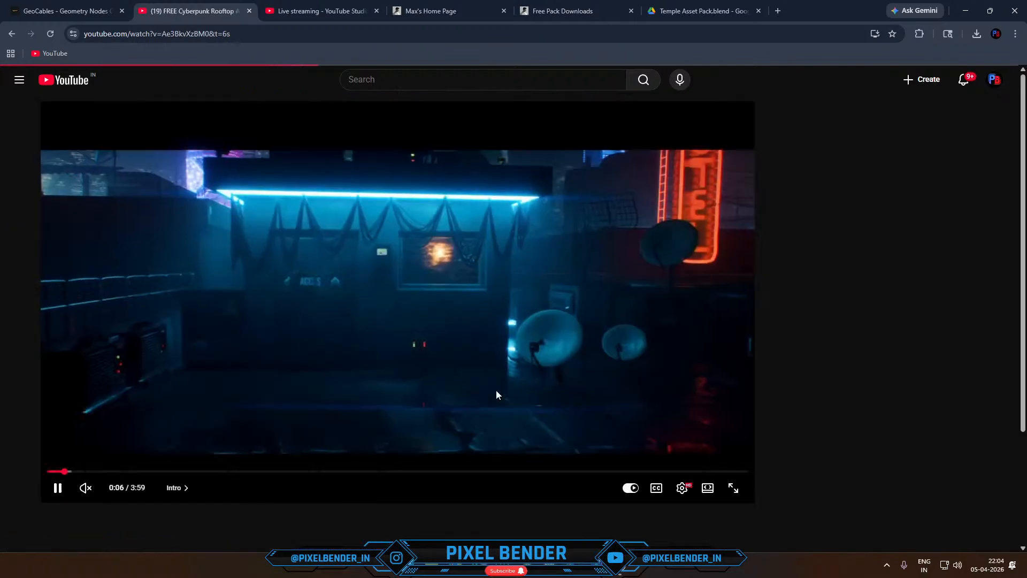
{"action": "scroll", "coordinate": [243, 370], "scroll_direction": "down", "scroll_amount": 5}
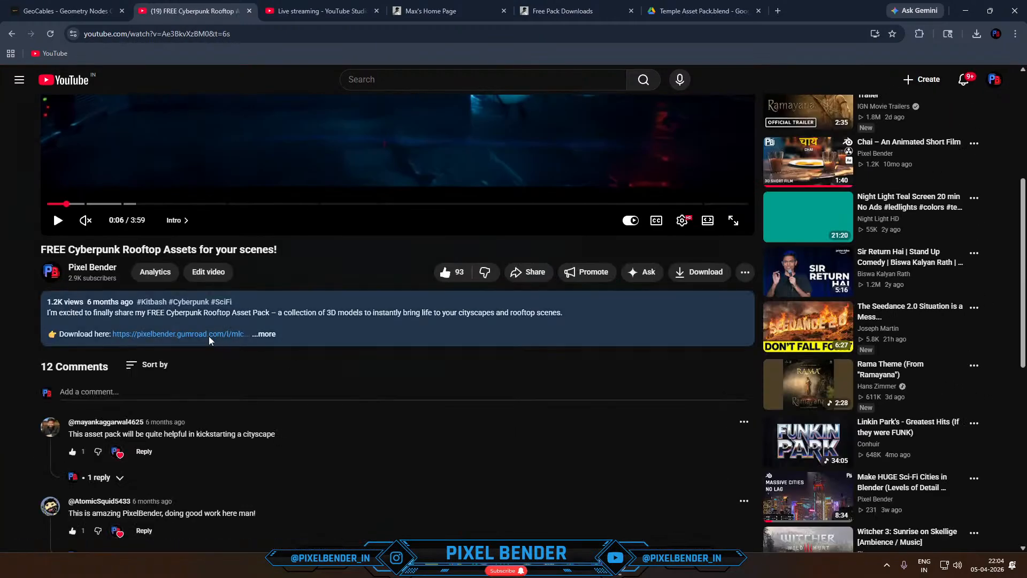
- Open the Gumroad download page linked in the video description and copy the page address
{"action": "left_click", "coordinate": [208, 334]}
{"action": "left_click", "coordinate": [234, 13]}
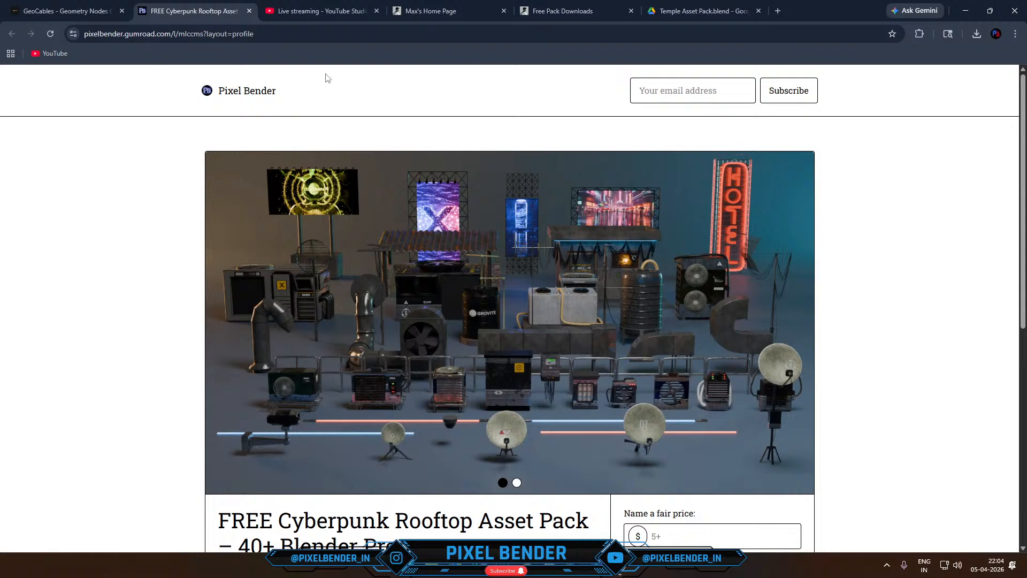
{"action": "left_click", "coordinate": [265, 34]}
{"action": "key", "text": "ctrl+c"}
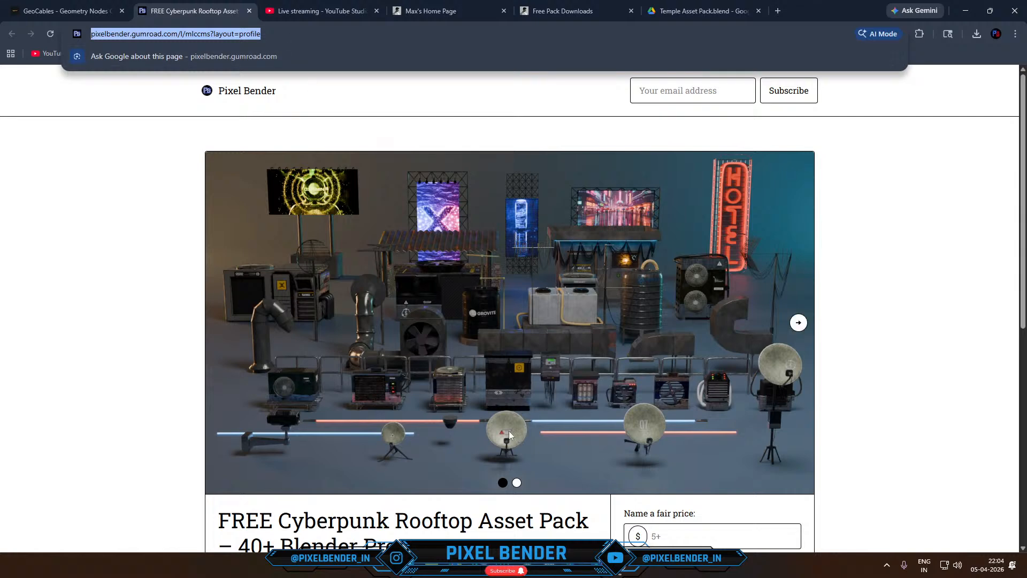
- Switch to OBS and post the copied Gumroad link for the rooftop asset pack in the live chat
{"action": "left_click", "coordinate": [623, 568]}
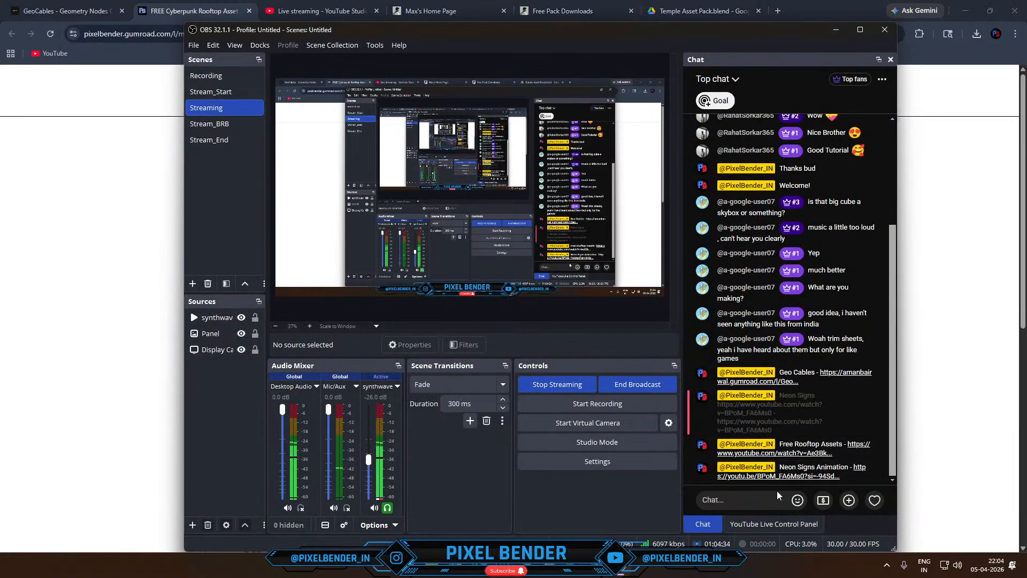
{"action": "left_click", "coordinate": [761, 504]}
{"action": "key", "text": "ctrl+v"}
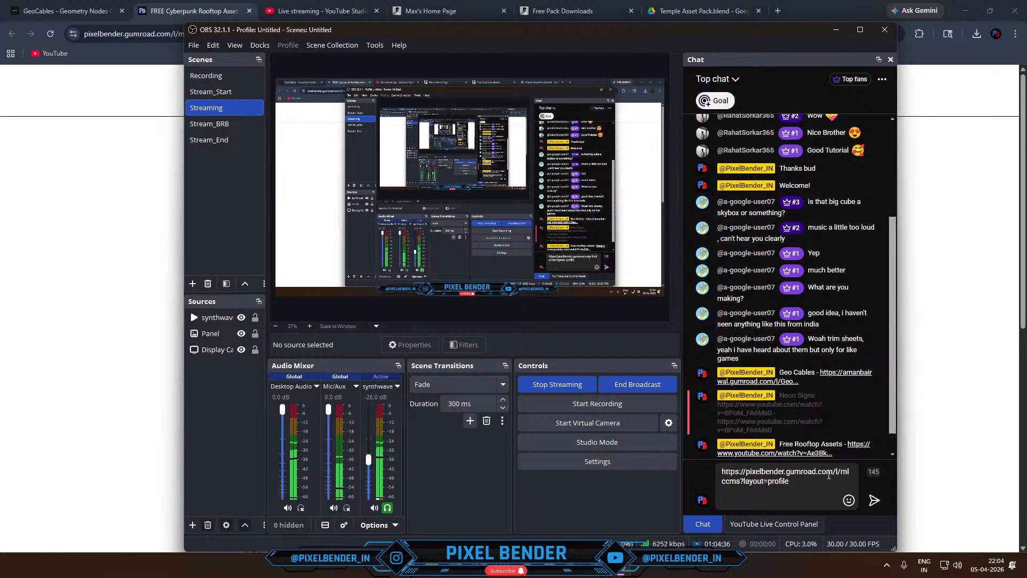
{"action": "left_click", "coordinate": [875, 500]}
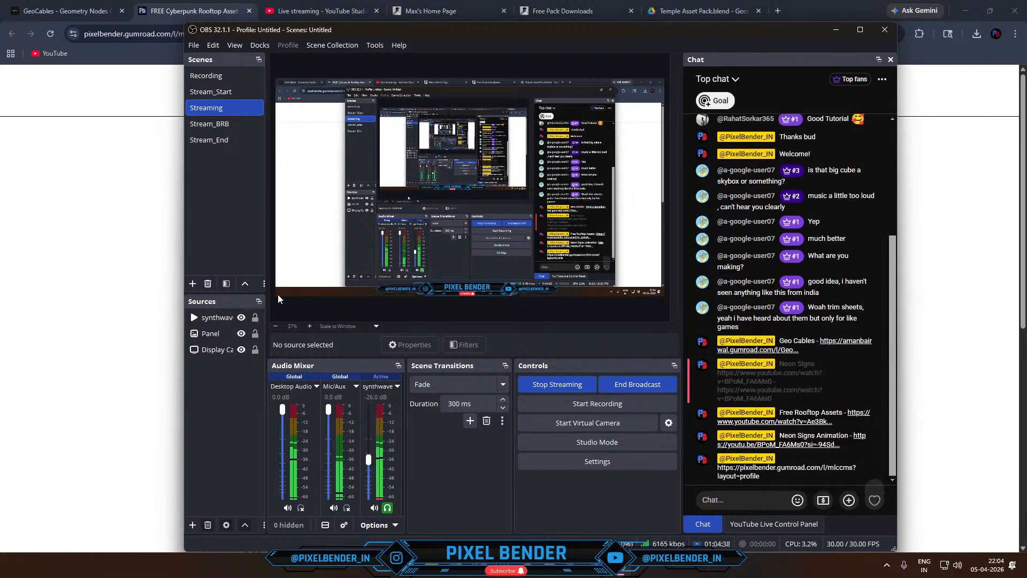
- Return to the Skyline_1 scene in Blender and add the Antenna_5 asset to the rooftop behind the satellite dishes
{"action": "left_click", "coordinate": [48, 292]}
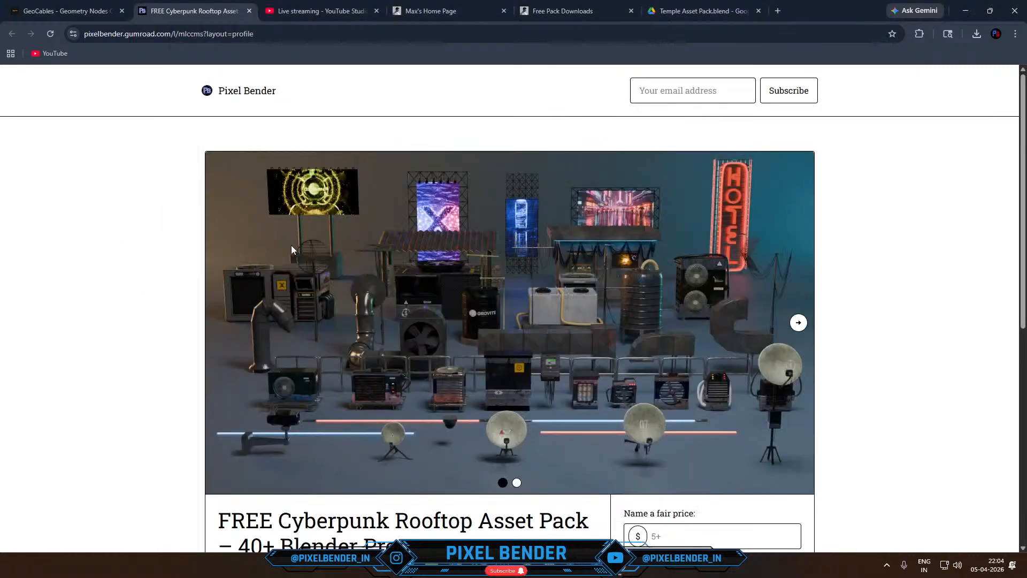
{"action": "scroll", "coordinate": [302, 241], "scroll_direction": "down", "scroll_amount": 2}
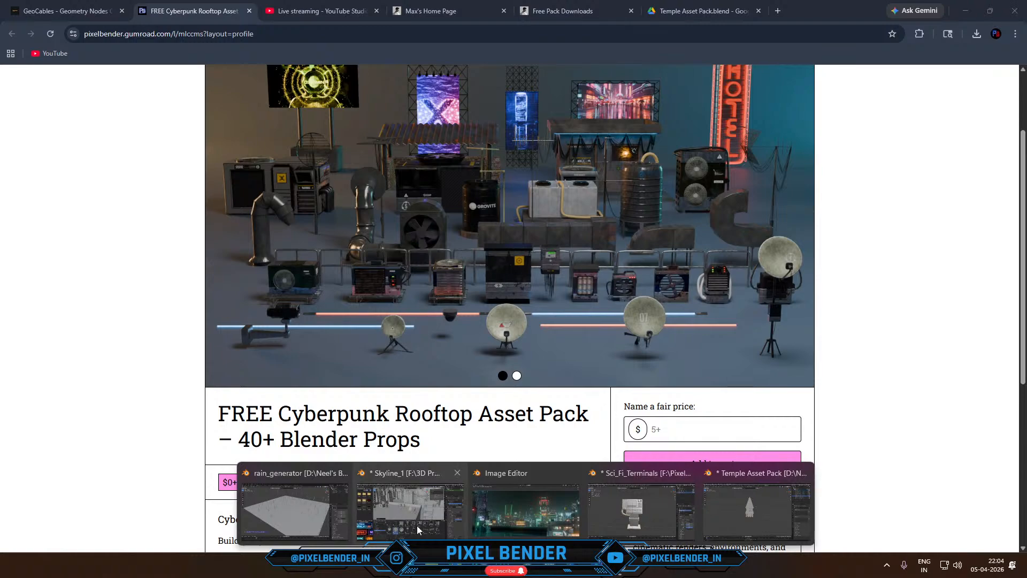
{"action": "left_click", "coordinate": [417, 525]}
{"action": "scroll", "coordinate": [355, 383], "scroll_direction": "up", "scroll_amount": 1}
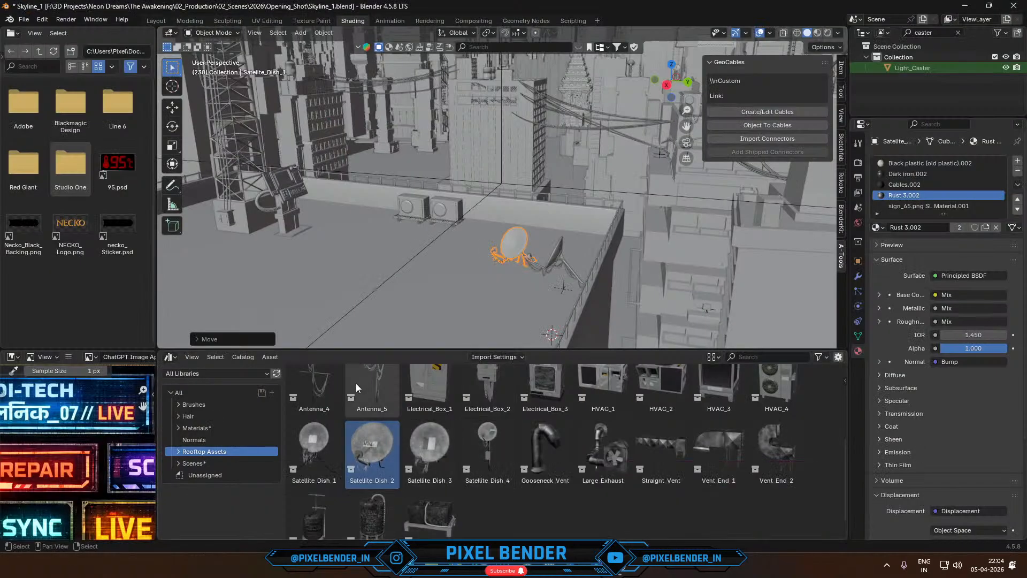
{"action": "left_click_drag", "start_coordinate": [355, 383], "coordinate": [548, 235]}
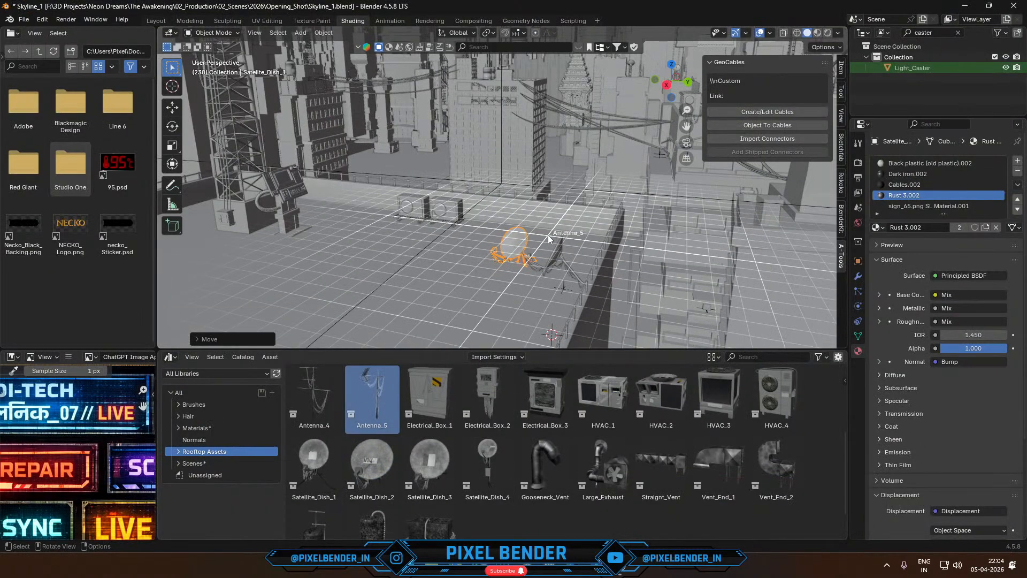
- Resize the Antenna_5 prop to suit the rooftop and rotate it about the Z axis
{"action": "key", "text": "s"}
{"action": "left_click", "coordinate": [594, 187]}
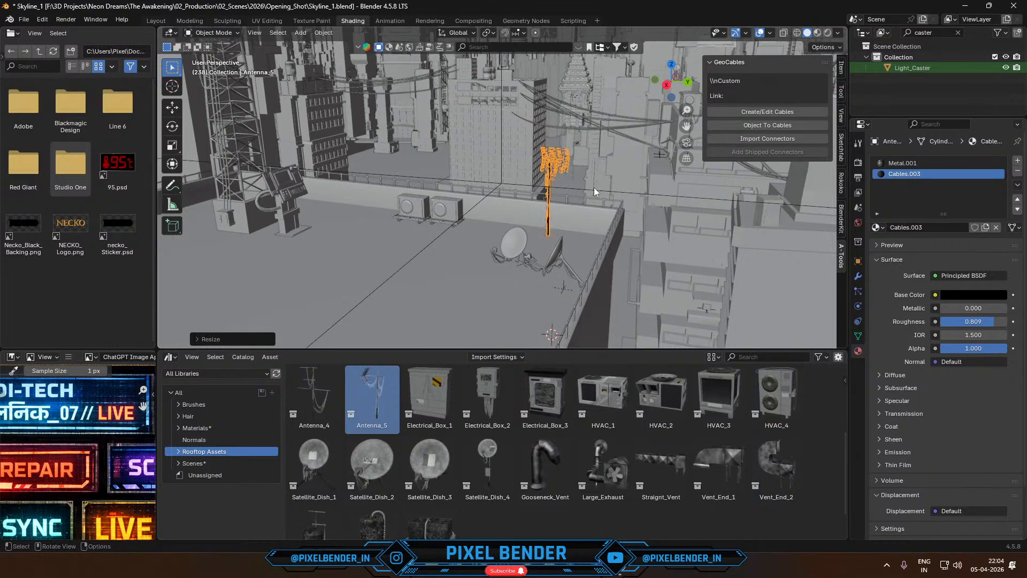
{"action": "key", "text": "r"}
{"action": "key", "text": "z"}
{"action": "left_click", "coordinate": [615, 225]}
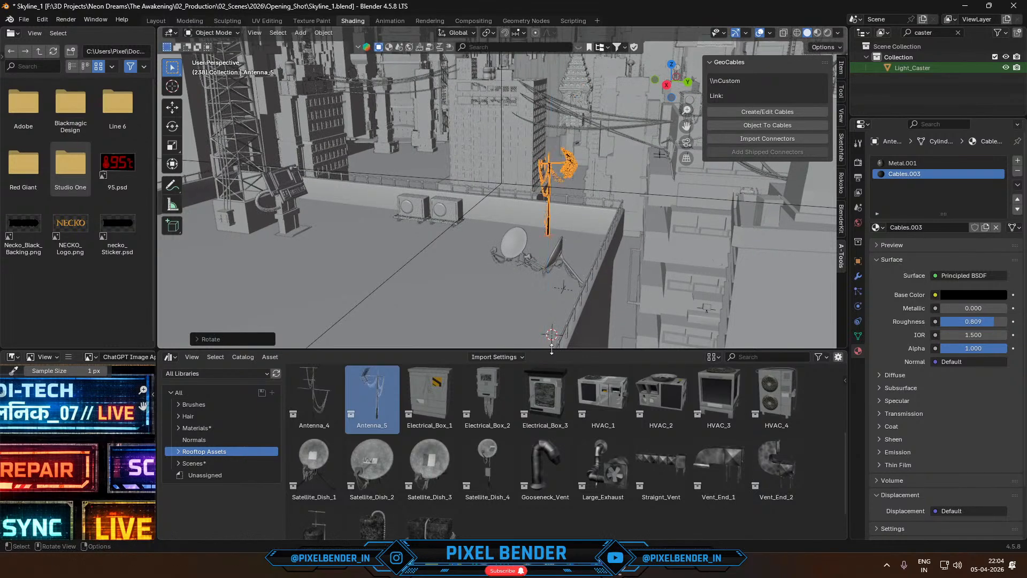
- Add the Antenna_4 asset to the rooftop beside the existing Antenna_5 and scale it down to suit the scene
{"action": "left_click_drag", "start_coordinate": [314, 399], "coordinate": [579, 238]}
{"action": "key", "text": "s"}
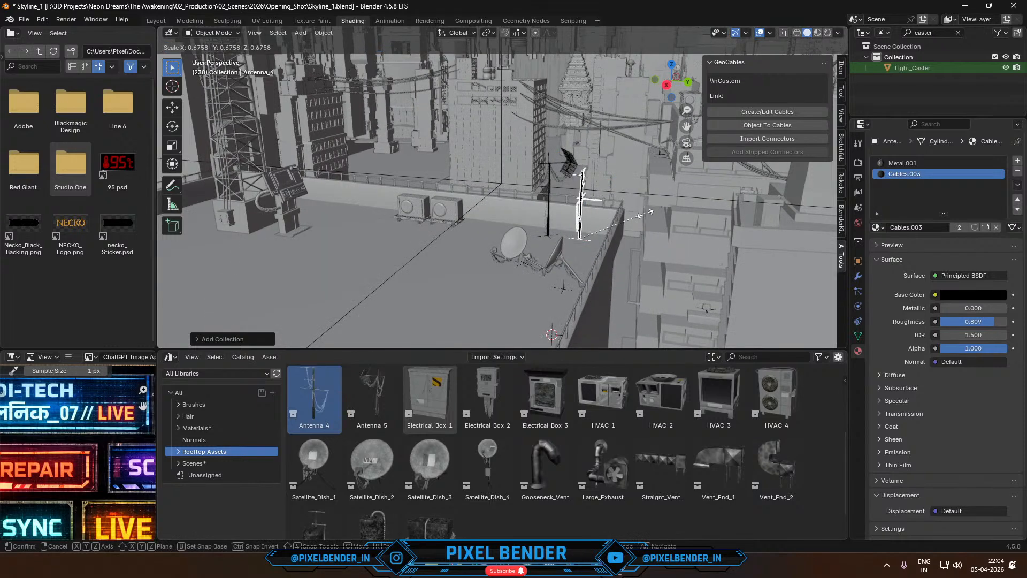
{"action": "left_click", "coordinate": [645, 206]}
- Move the Antenna_4 prop along Y toward the rooftop corner, adjust its size and rotate it about the Z axis
{"action": "key", "text": "g"}
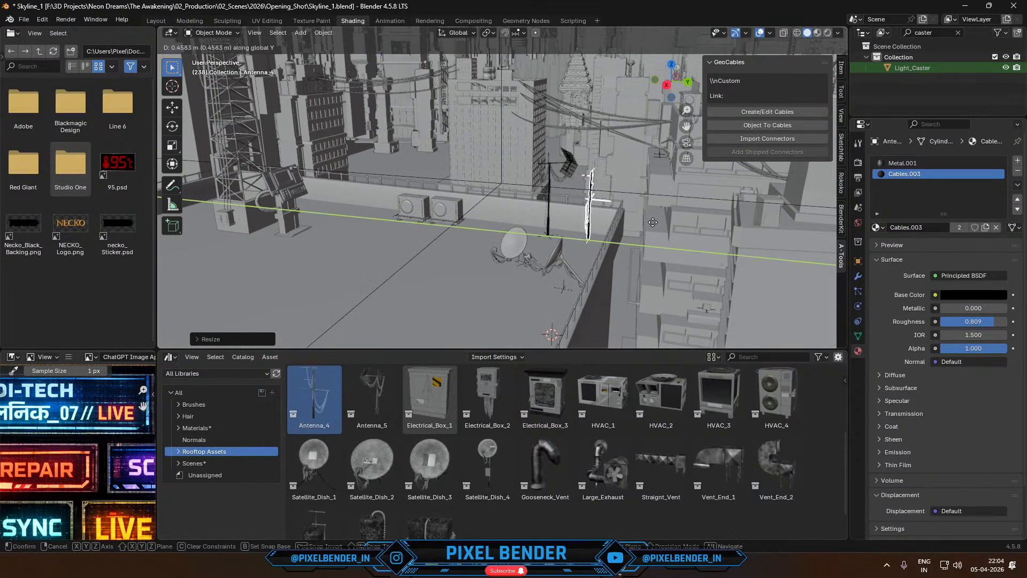
{"action": "left_click", "coordinate": [657, 225]}
{"action": "key", "text": "s"}
{"action": "left_click", "coordinate": [663, 201]}
{"action": "key", "text": "r"}
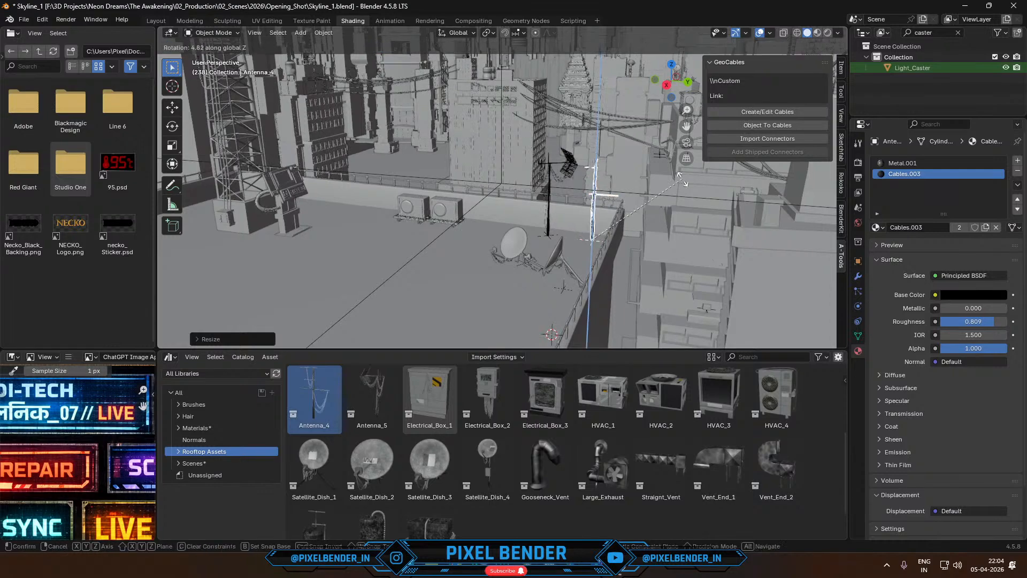
{"action": "left_click", "coordinate": [669, 127]}
- Check the rooftop props through the camera and test-render the current frame, stopping the render early and closing its window
{"action": "key", "text": "KP_0"}
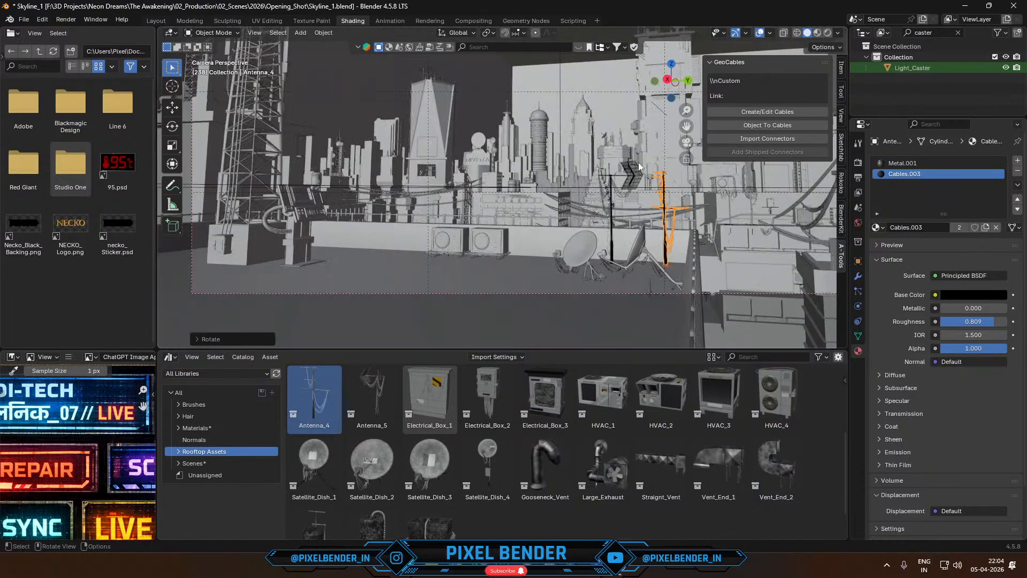
{"action": "scroll", "coordinate": [634, 211], "scroll_direction": "up", "scroll_amount": 2}
{"action": "middle_click_drag", "start_coordinate": [634, 211], "coordinate": [509, 233], "text": "shift"}
{"action": "scroll", "coordinate": [509, 233], "scroll_direction": "down", "scroll_amount": 2}
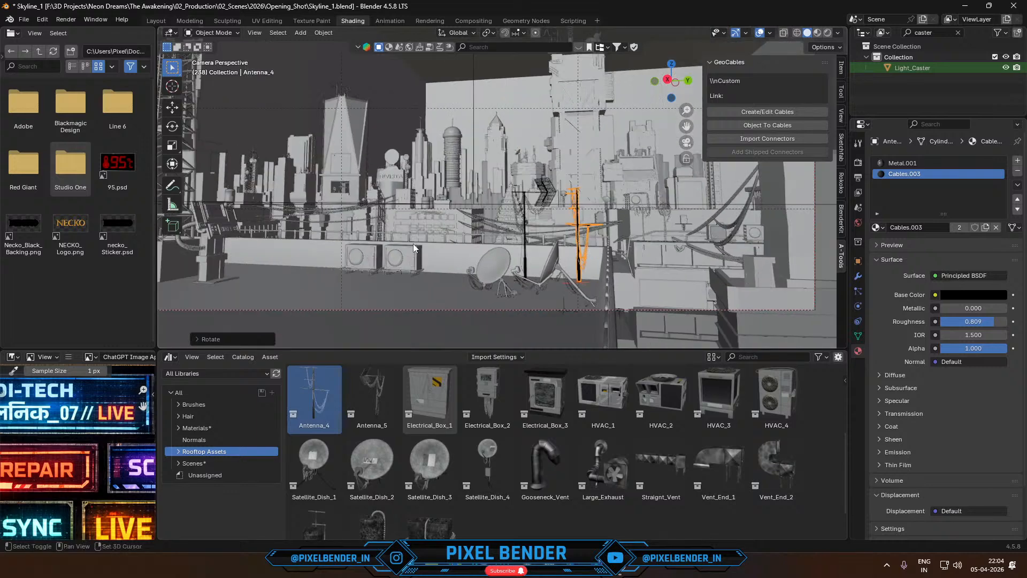
{"action": "middle_click_drag", "start_coordinate": [414, 243], "coordinate": [523, 234], "text": "shift"}
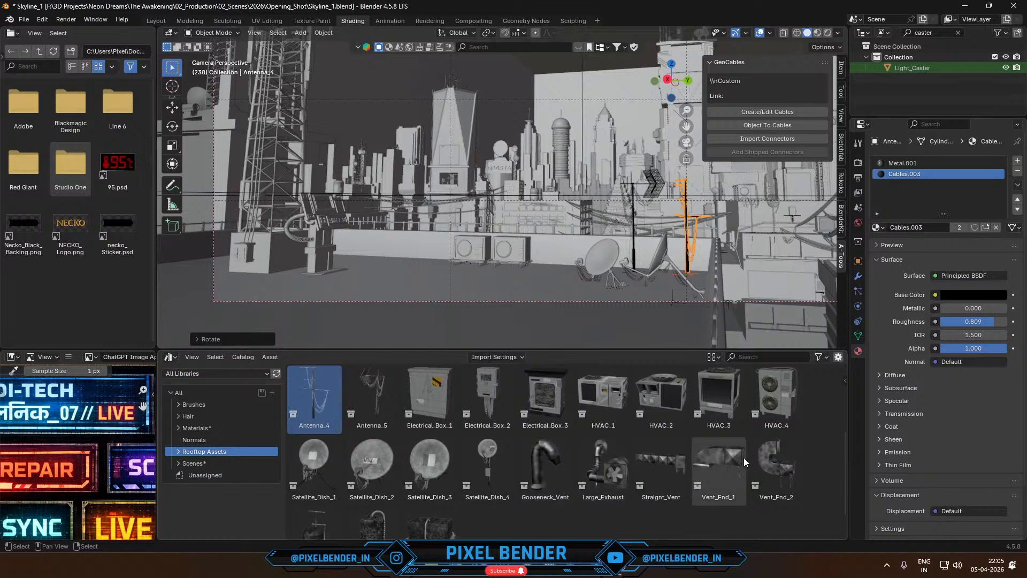
{"action": "scroll", "coordinate": [565, 468], "scroll_direction": "down", "scroll_amount": 1}
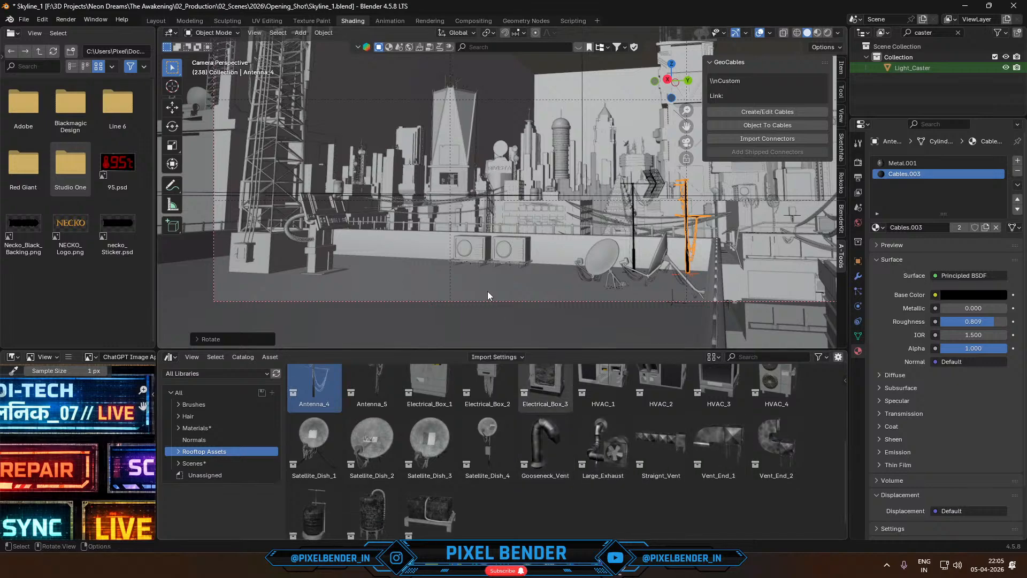
{"action": "middle_click_drag", "start_coordinate": [486, 291], "coordinate": [548, 165]}
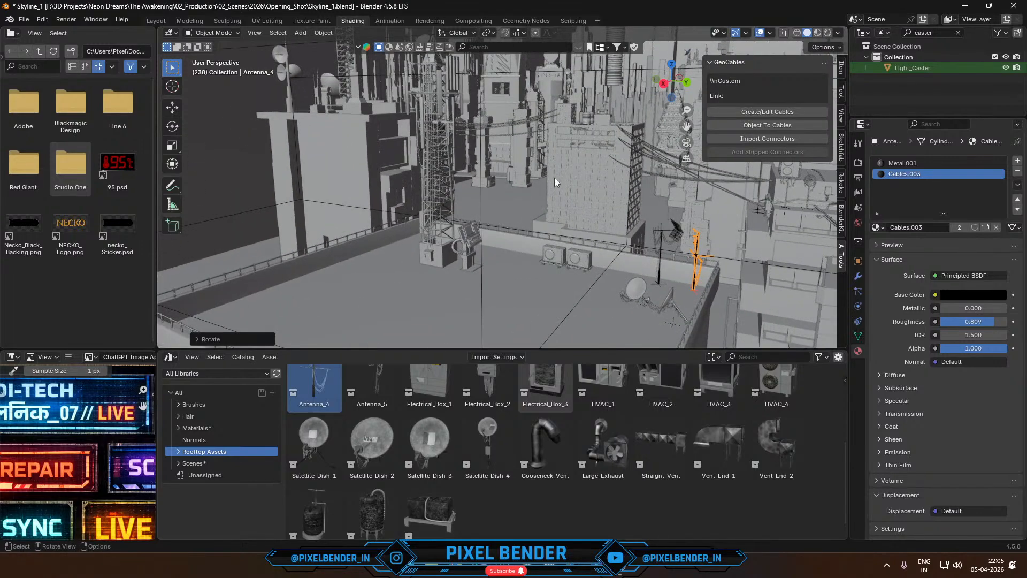
{"action": "key", "text": "F12"}
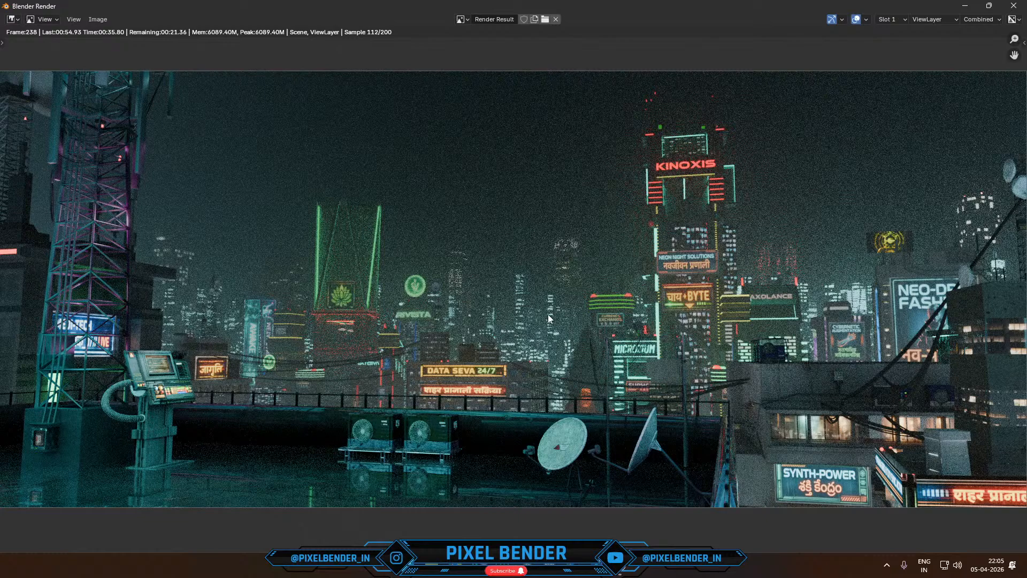
{"action": "key", "text": "Escape"}
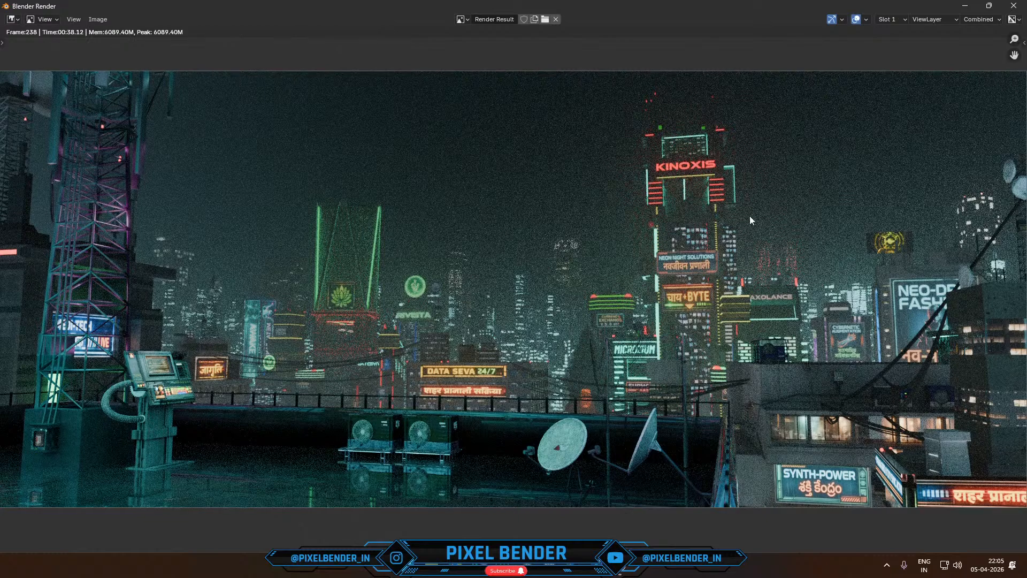
{"action": "left_click", "coordinate": [1014, 6]}
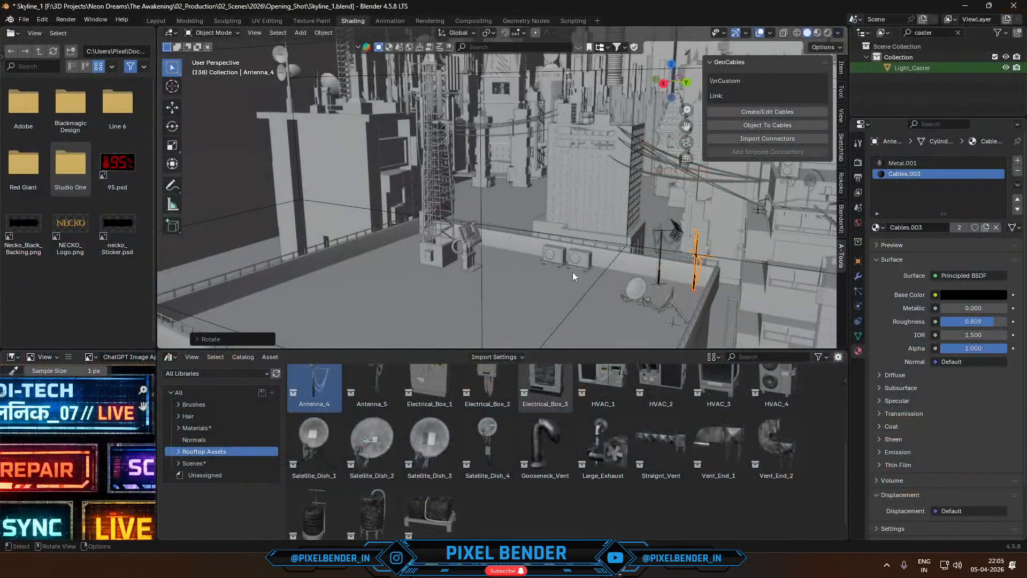
- Replace the AC unit nearest the satellite dishes by deleting it and placing the AC_2 asset in its spot
{"action": "left_click", "coordinate": [577, 258]}
{"action": "key", "text": "Delete"}
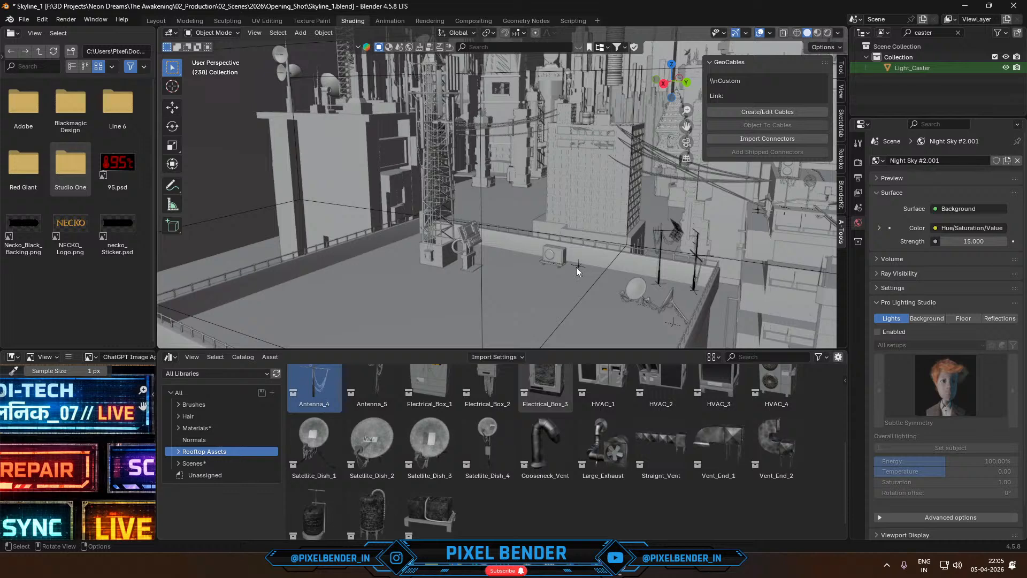
{"action": "scroll", "coordinate": [666, 453], "scroll_direction": "up", "scroll_amount": 5}
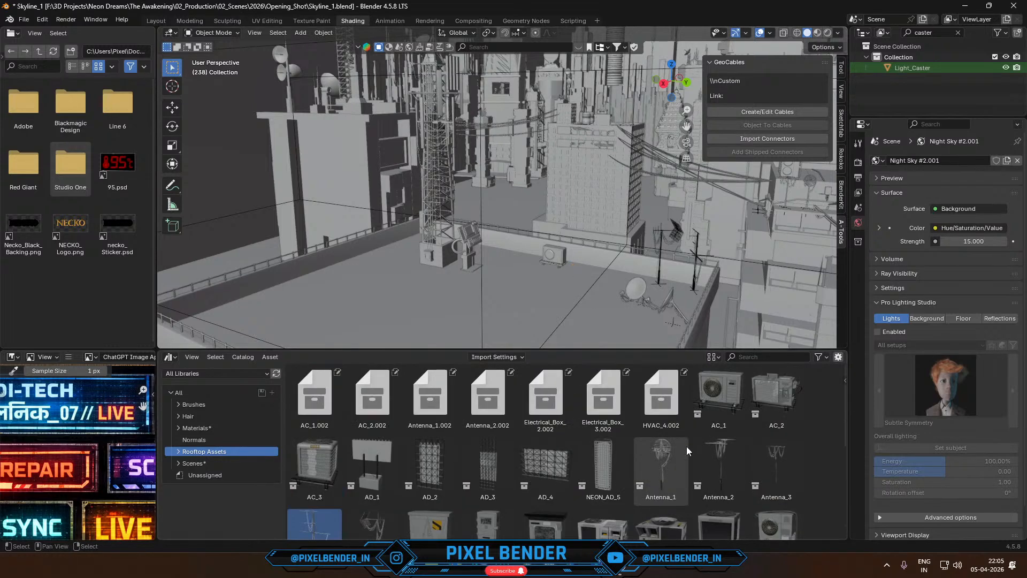
{"action": "left_click_drag", "start_coordinate": [756, 402], "coordinate": [583, 272]}
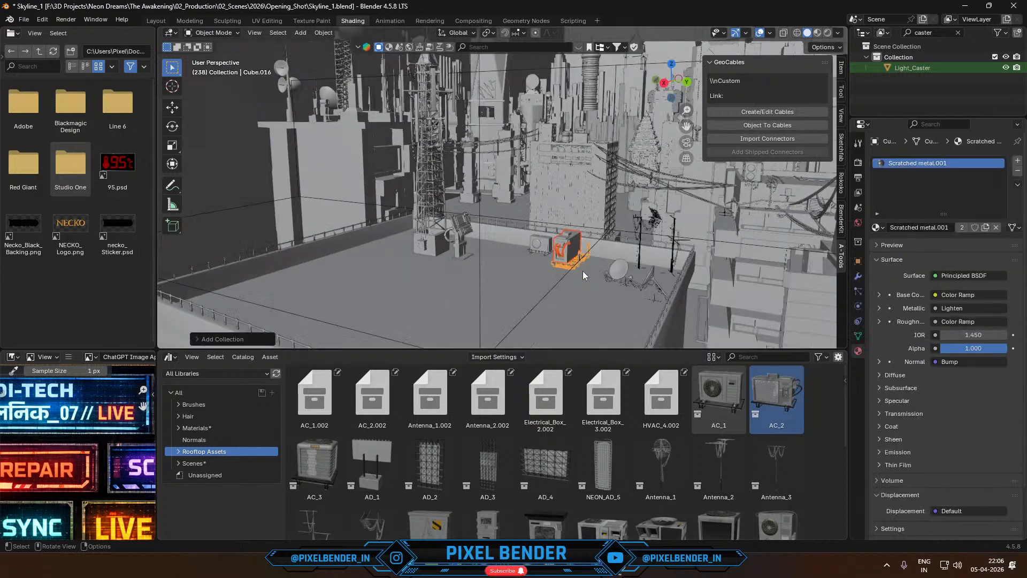
- Rotate the AC_2 unit 90 degrees about Z and scale it down to match the neighbouring AC unit in the camera view
{"action": "key", "text": "KP_0"}
{"action": "type", "text": "rz90"}
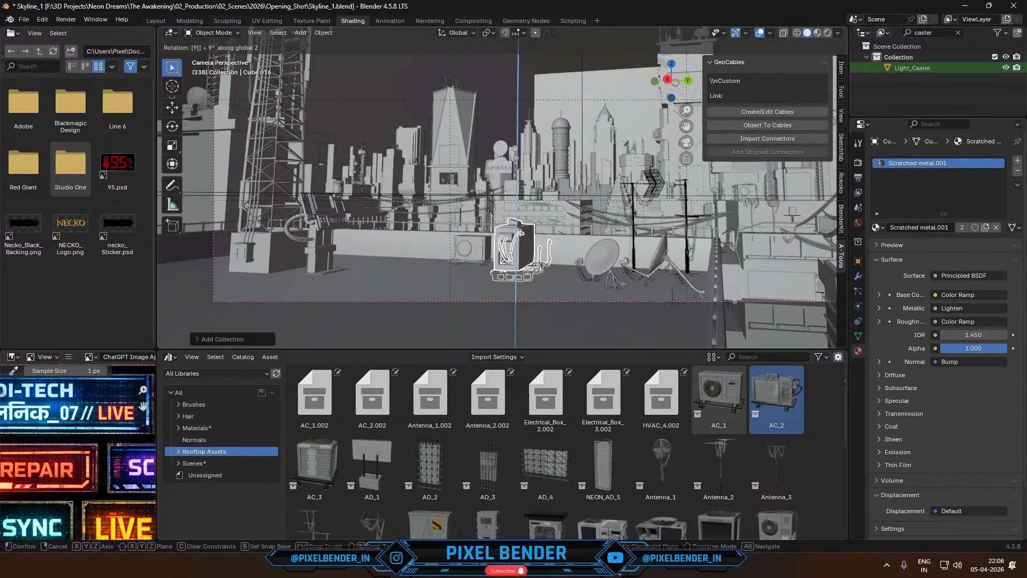
{"action": "key", "text": "Return"}
{"action": "scroll", "coordinate": [586, 255], "scroll_direction": "up", "scroll_amount": 4}
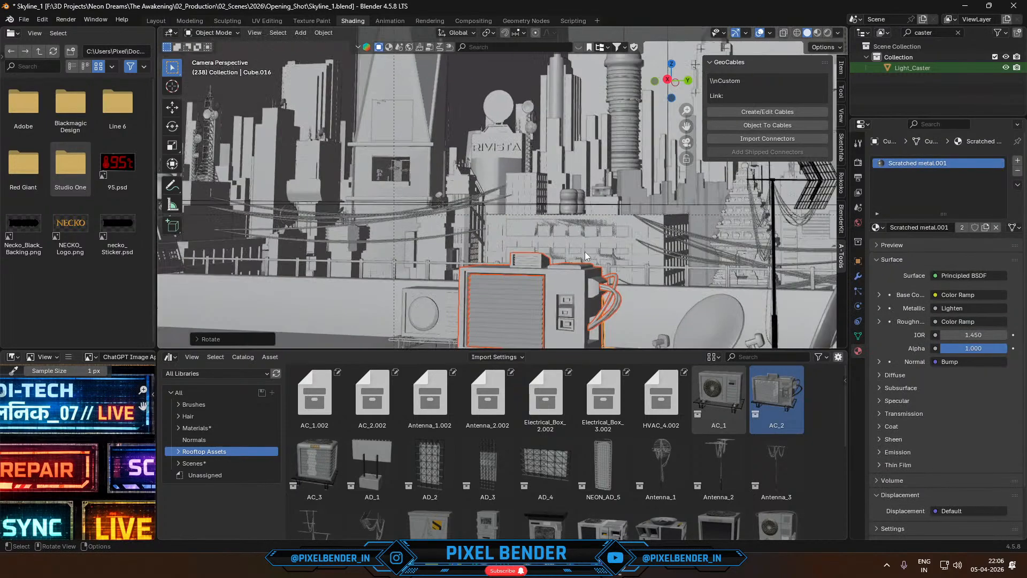
{"action": "middle_click_drag", "start_coordinate": [585, 268], "coordinate": [558, 166], "text": "shift"}
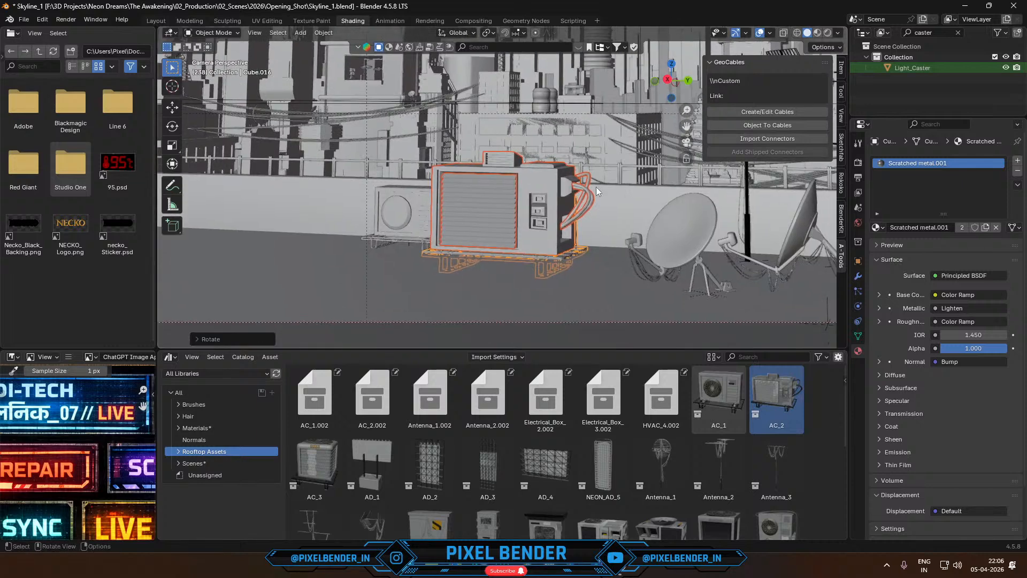
{"action": "key", "text": "s"}
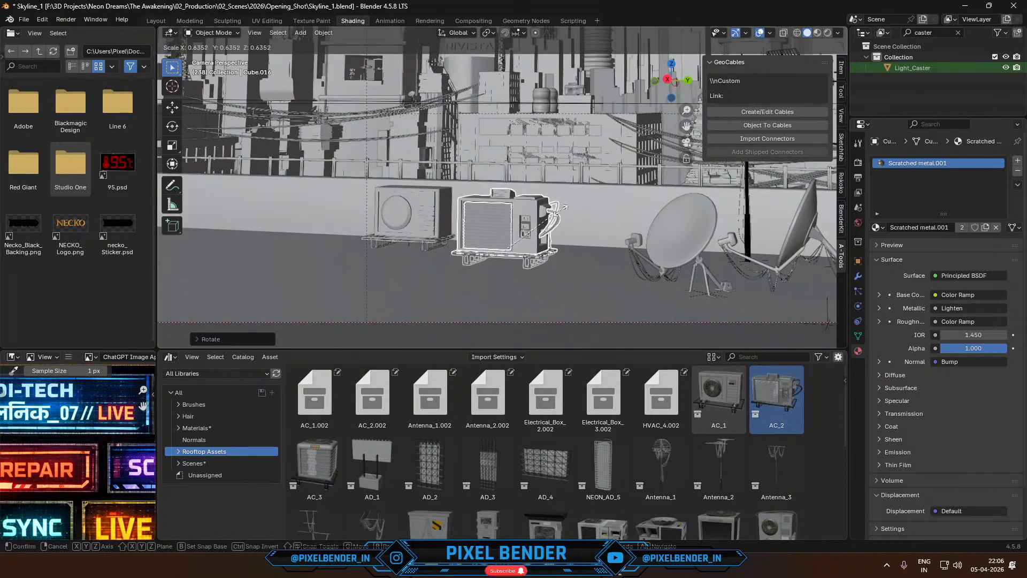
{"action": "left_click", "coordinate": [566, 206]}
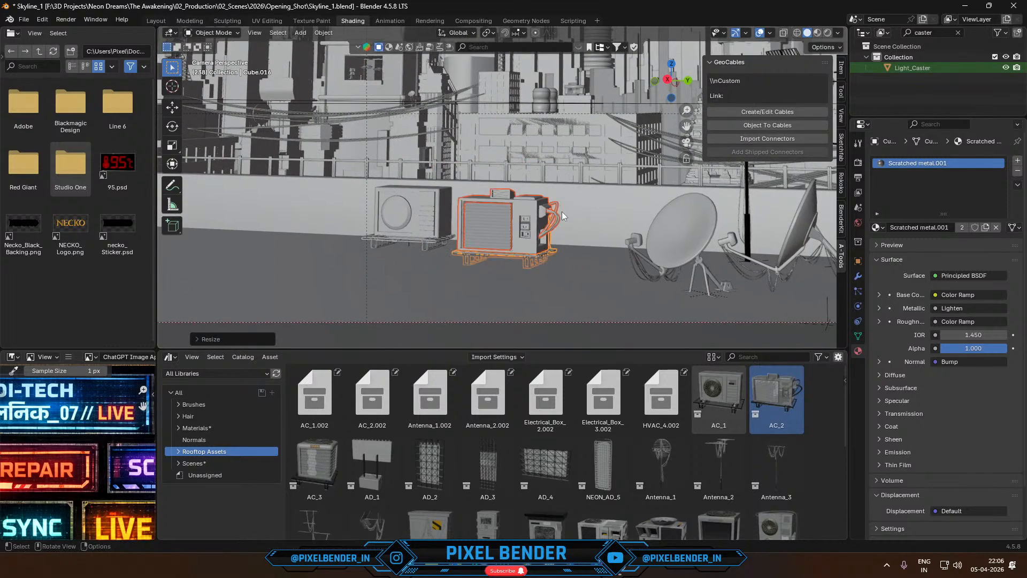
- Shift the AC_2 unit along X and Y to line up beside the other AC unit, and save the scene
{"action": "key", "text": "g"}
{"action": "key", "text": "x"}
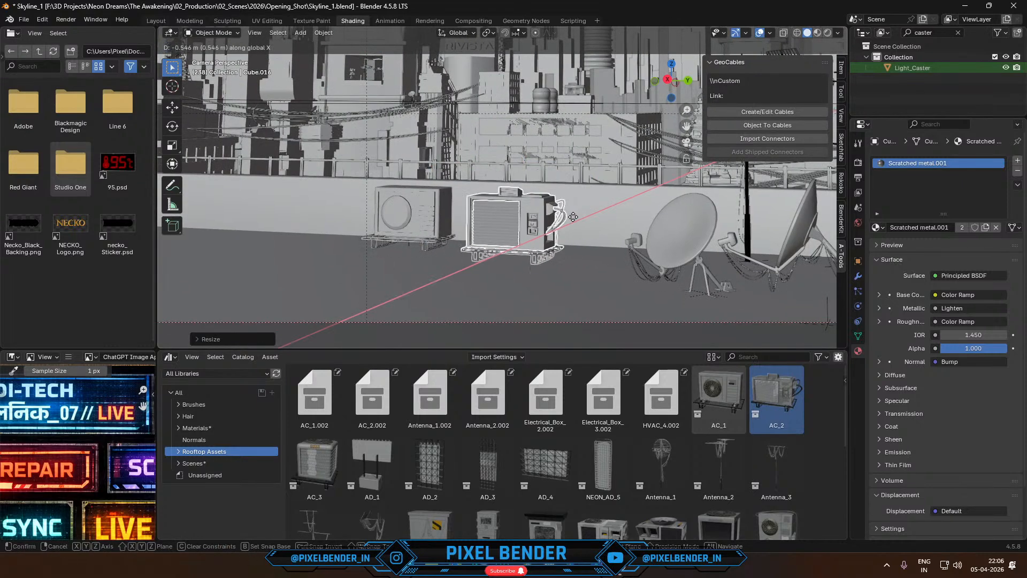
{"action": "left_click", "coordinate": [583, 212]}
{"action": "key", "text": "g"}
{"action": "key", "text": "y"}
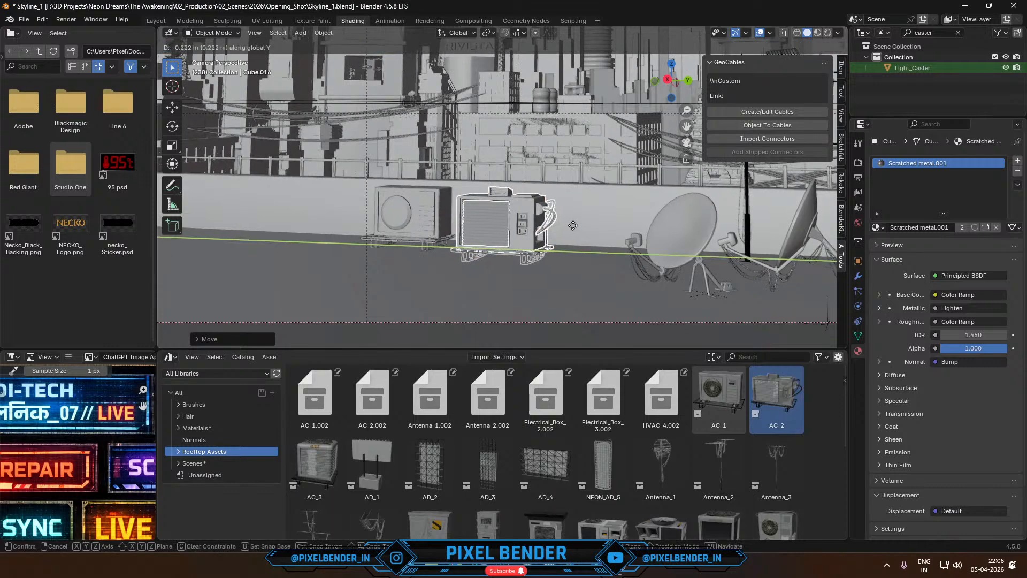
{"action": "left_click", "coordinate": [572, 223]}
{"action": "middle_click_drag", "start_coordinate": [569, 250], "coordinate": [694, 103]}
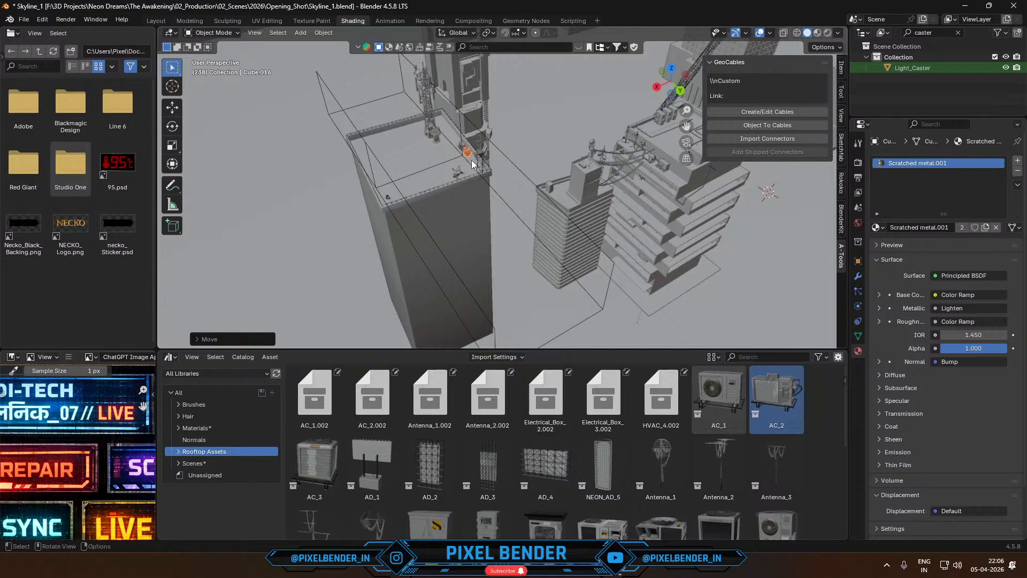
{"action": "scroll", "coordinate": [473, 163], "scroll_direction": "up", "scroll_amount": 2}
{"action": "key", "text": "ctrl+s"}
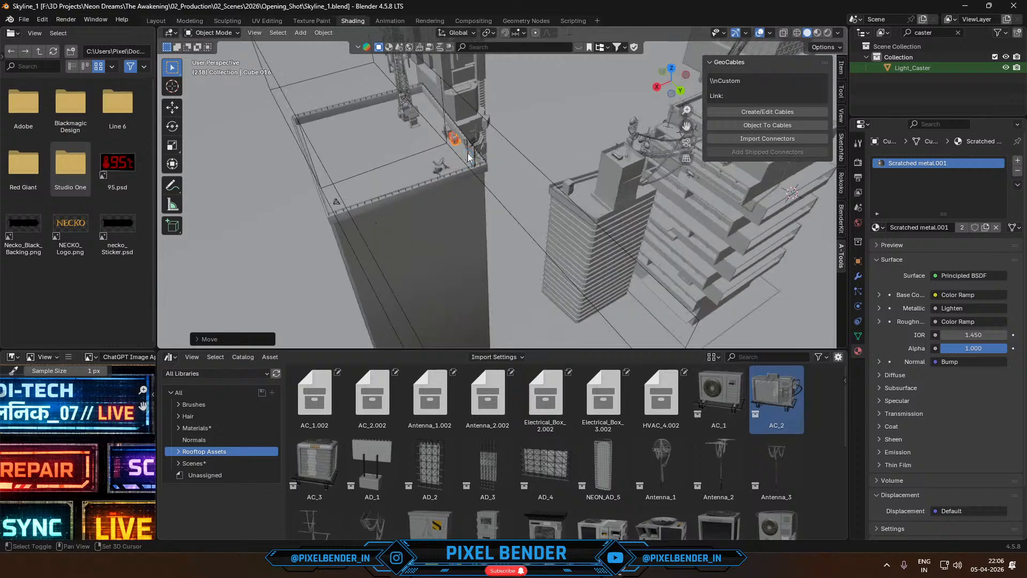
- Raise the AC_2 unit about 0.23 m along Z, level with the neighbouring AC unit
{"action": "middle_click_drag", "start_coordinate": [464, 154], "coordinate": [493, 201], "text": "shift"}
{"action": "scroll", "coordinate": [493, 202], "scroll_direction": "up", "scroll_amount": 6}
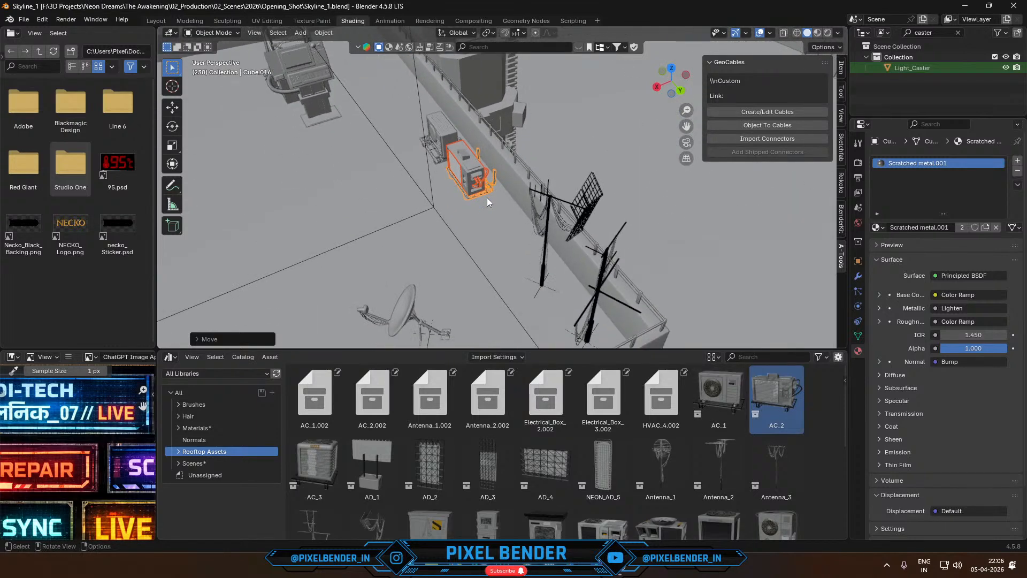
{"action": "key", "text": "KP_0"}
{"action": "scroll", "coordinate": [505, 253], "scroll_direction": "up", "scroll_amount": 2}
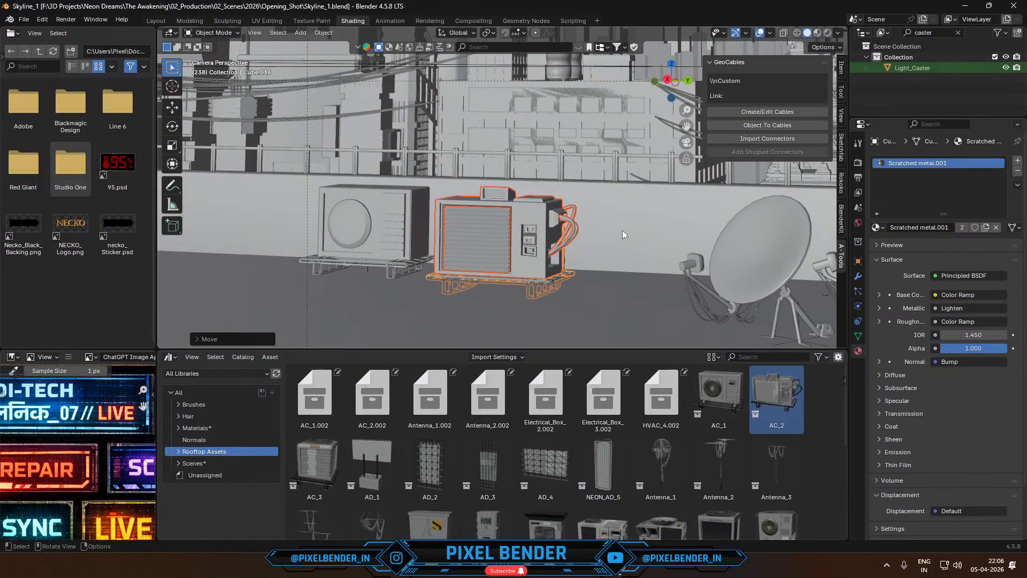
{"action": "key", "text": "g"}
{"action": "key", "text": "z"}
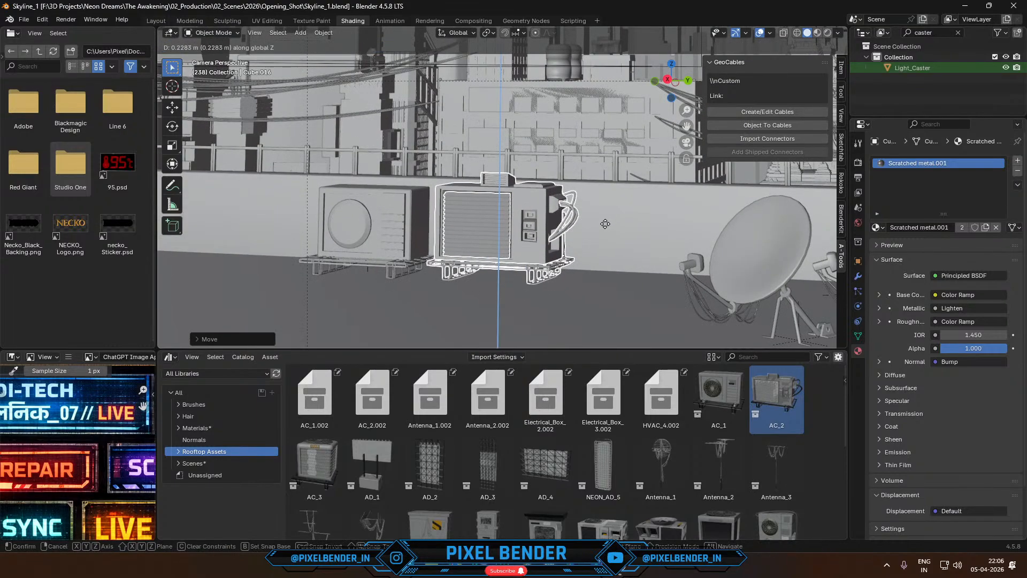
{"action": "left_click", "coordinate": [602, 222]}
- Shrink the AC_2 unit slightly and fine-tune its height along Z
{"action": "key", "text": "s"}
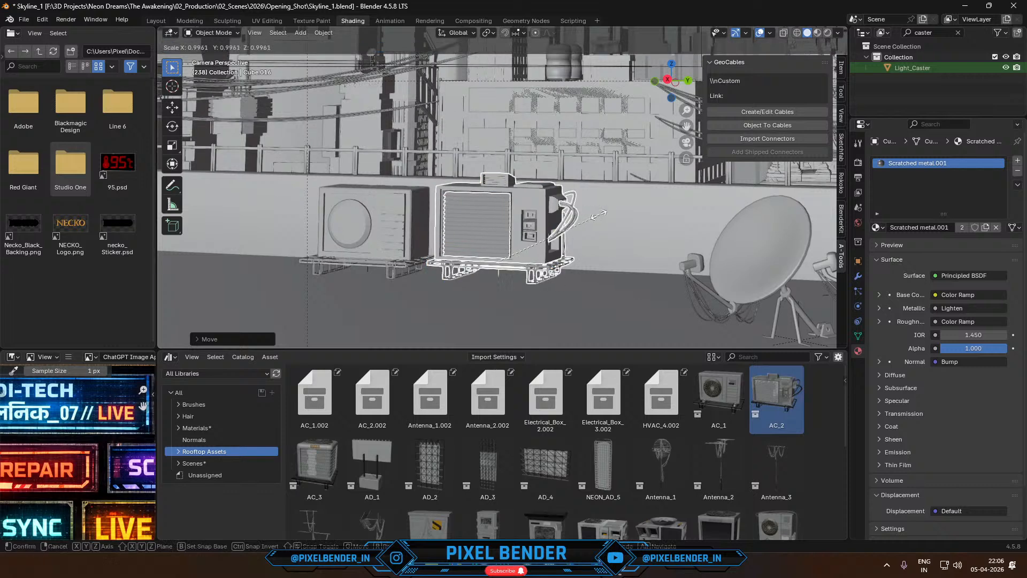
{"action": "left_click", "coordinate": [578, 218]}
{"action": "key", "text": "g"}
{"action": "key", "text": "z"}
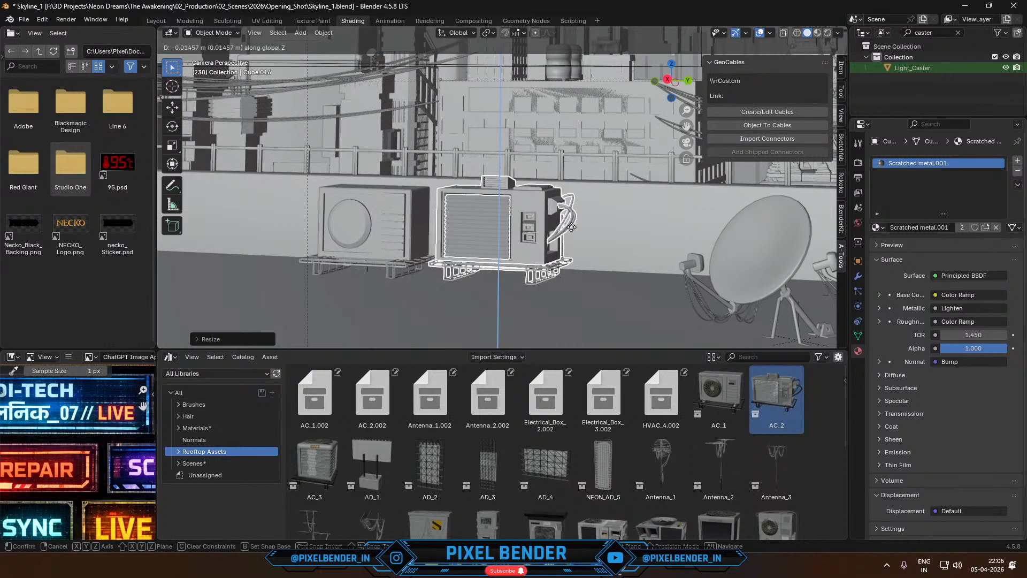
{"action": "left_click", "coordinate": [571, 228]}
- Place the 3D cursor on the parapet wall between the control console and the AC units and add a cylinder there
{"action": "scroll", "coordinate": [570, 227], "scroll_direction": "down", "scroll_amount": 4}
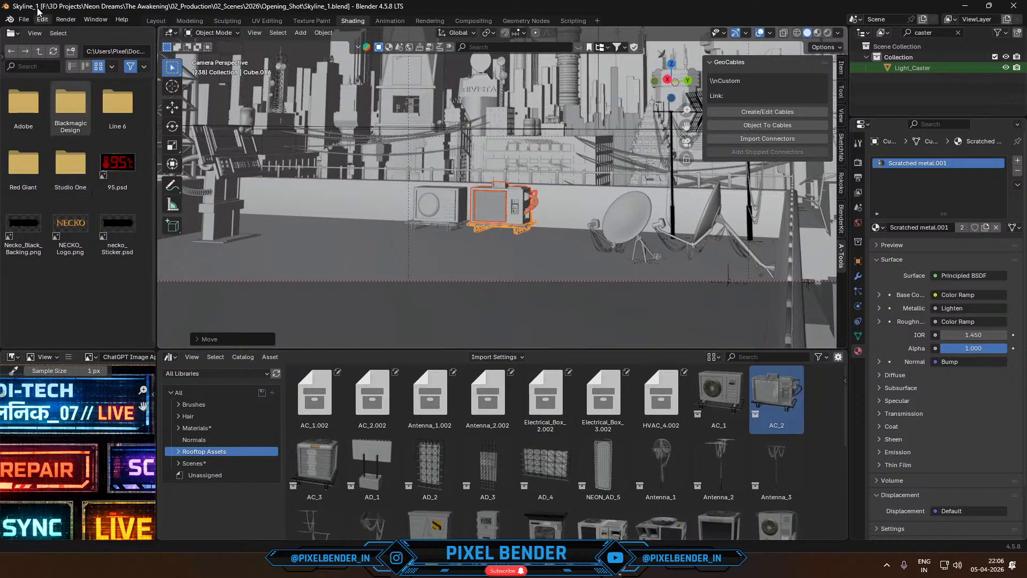
{"action": "left_click", "coordinate": [172, 85]}
{"action": "left_click", "coordinate": [332, 202]}
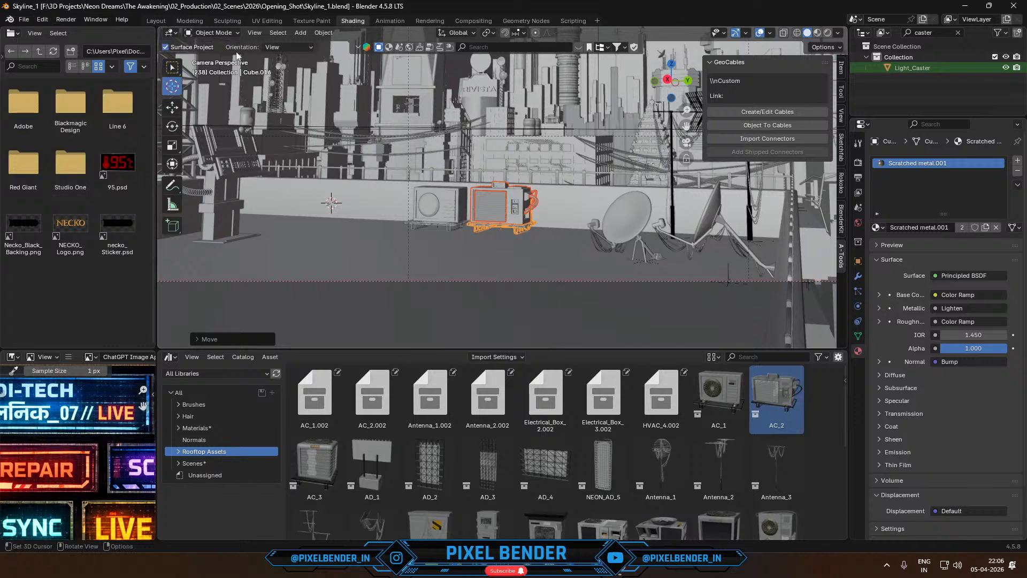
{"action": "left_click", "coordinate": [301, 33]}
{"action": "mouse_move", "coordinate": [321, 45]}
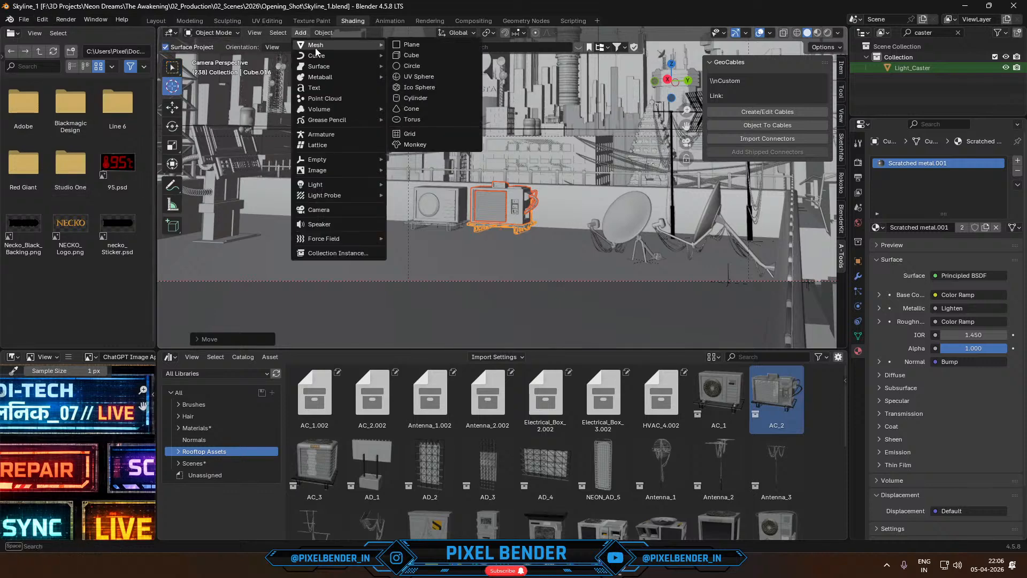
{"action": "left_click", "coordinate": [408, 98]}
- Rotate the cylinder 90 degrees about X to lie horizontally and scale it down to a thin pipe
{"action": "key", "text": "r"}
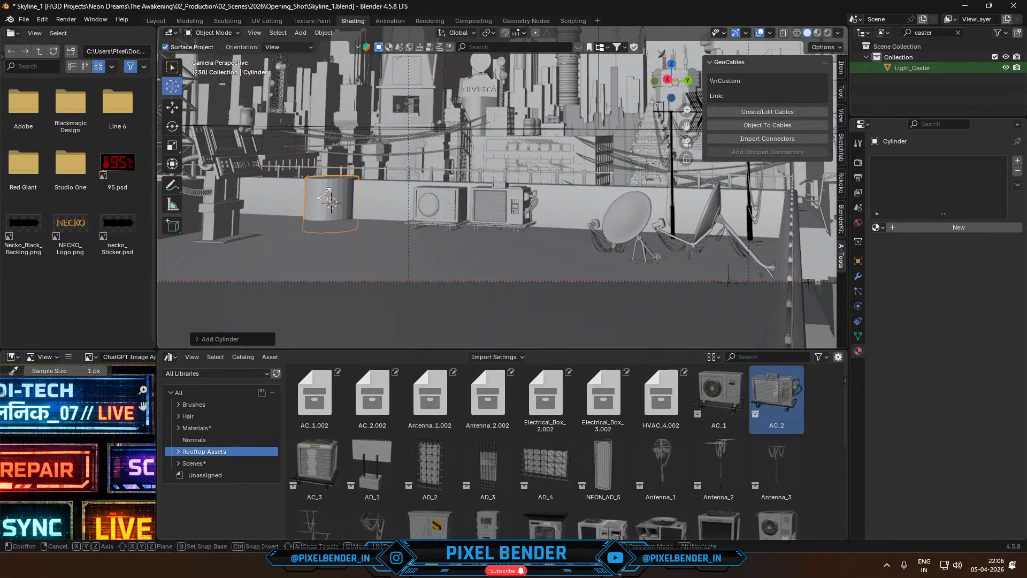
{"action": "type", "text": "x"}
{"action": "type", "text": "90"}
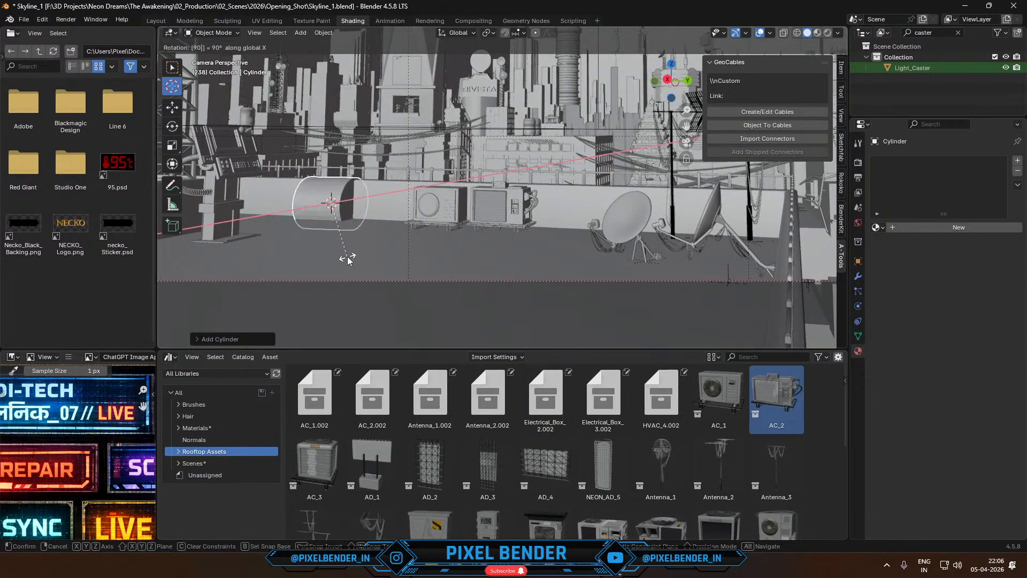
{"action": "left_click", "coordinate": [349, 259]}
{"action": "key", "text": "s"}
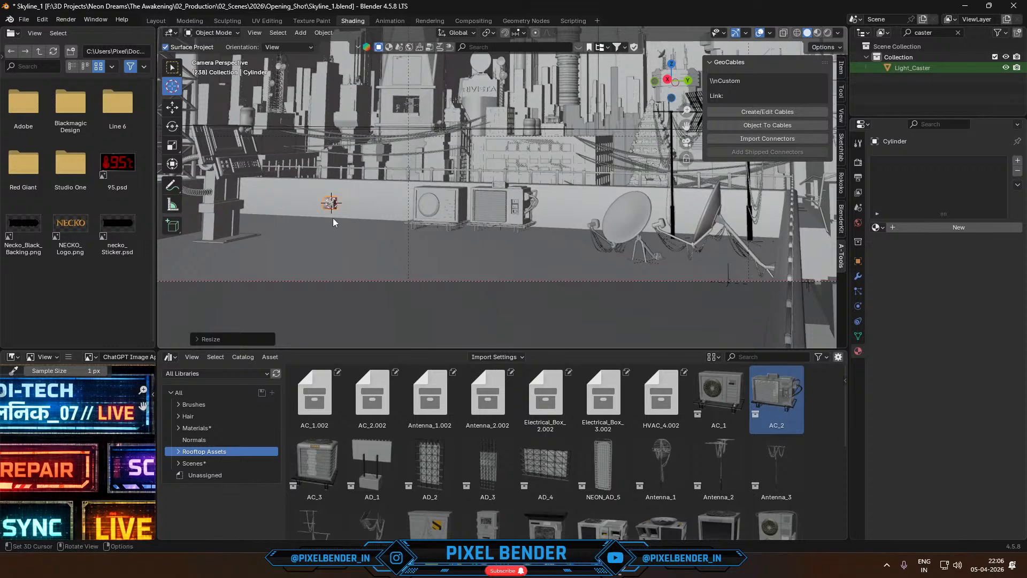
{"action": "left_click", "coordinate": [352, 209]}
- Stretch the pipe along Y to span from the console to the AC units and rotate it slightly about Z to follow the parapet
{"action": "key", "text": "s"}
{"action": "key", "text": "y"}
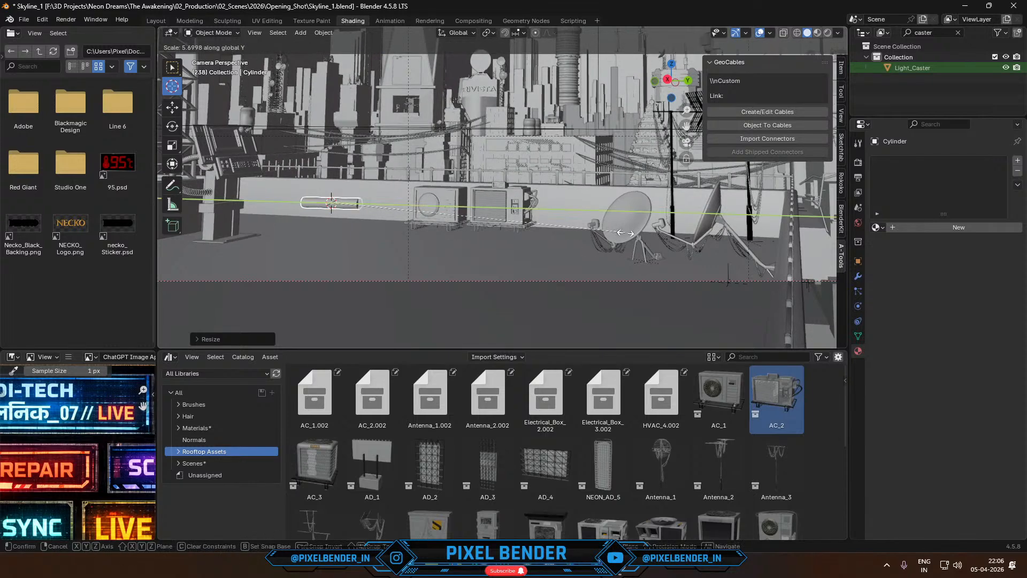
{"action": "left_click", "coordinate": [686, 255]}
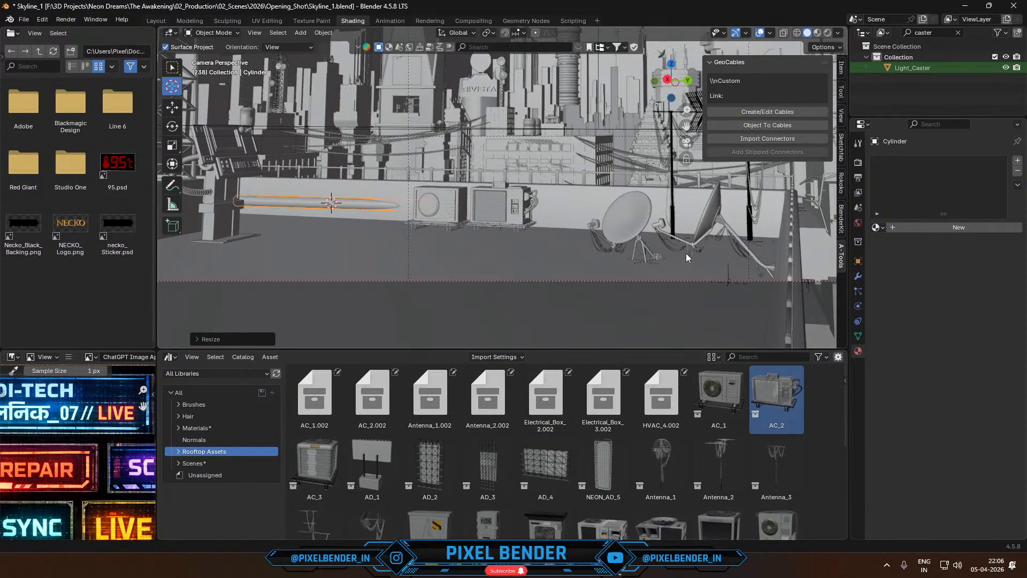
{"action": "key", "text": "r"}
{"action": "key", "text": "z"}
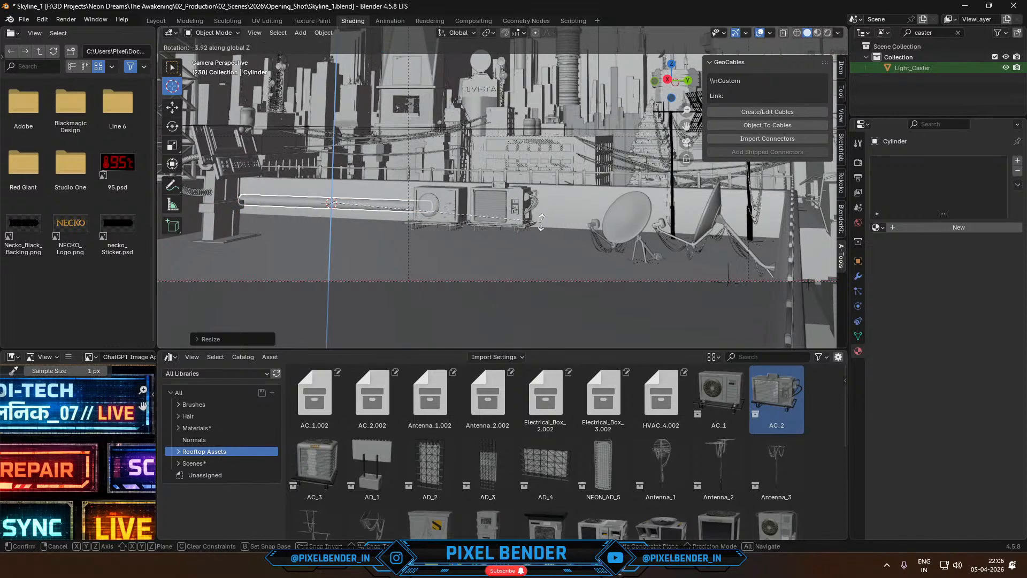
{"action": "left_click", "coordinate": [546, 184]}
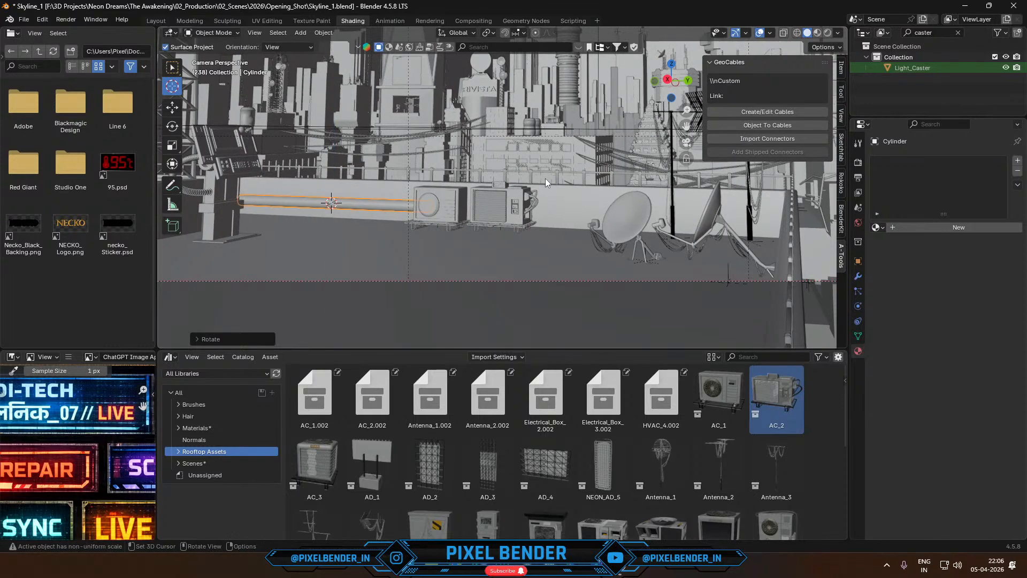
- Reposition the pipe against the parapet, fine-tune its length along Y, and raise it about 0.2 m along Z
{"action": "key", "text": "g"}
{"action": "left_click", "coordinate": [522, 178]}
{"action": "key", "text": "s"}
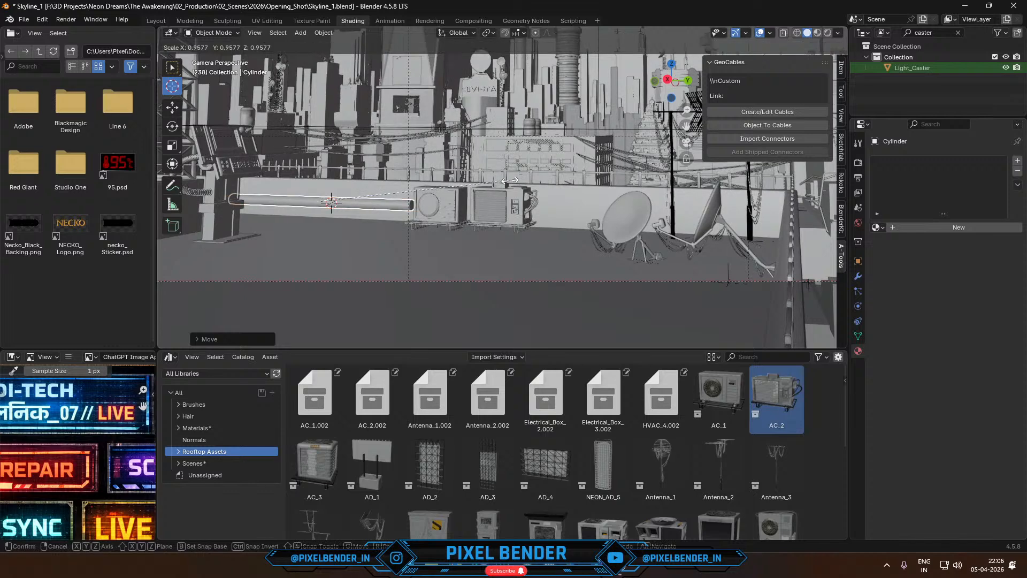
{"action": "key", "text": "y"}
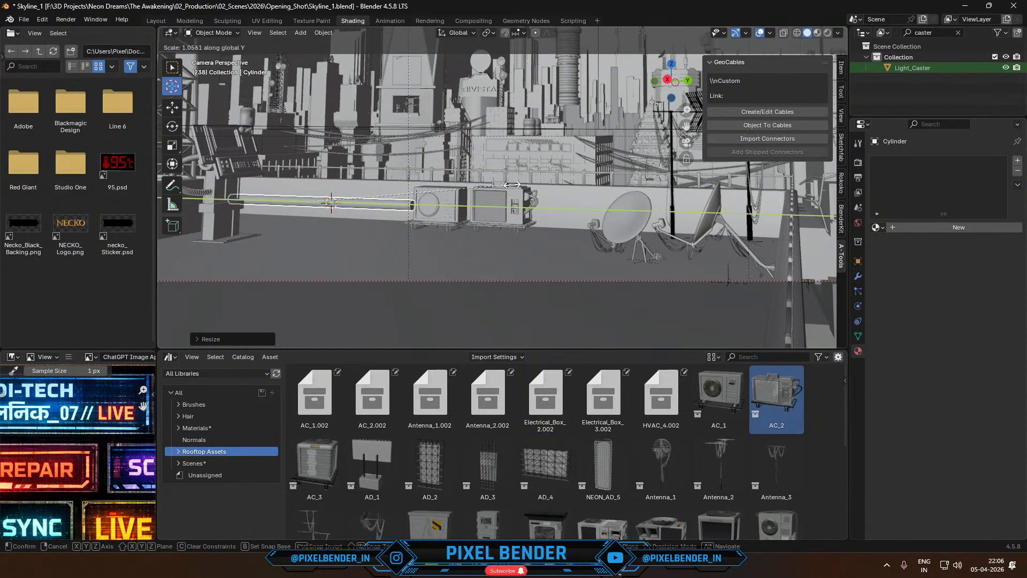
{"action": "left_click", "coordinate": [516, 187]}
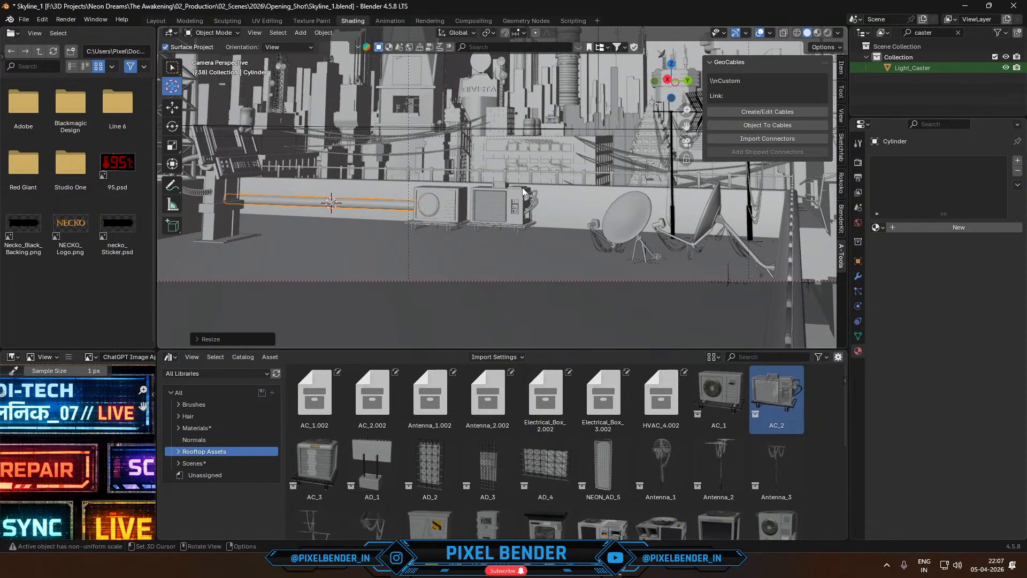
{"action": "key", "text": "s"}
{"action": "key", "text": "y"}
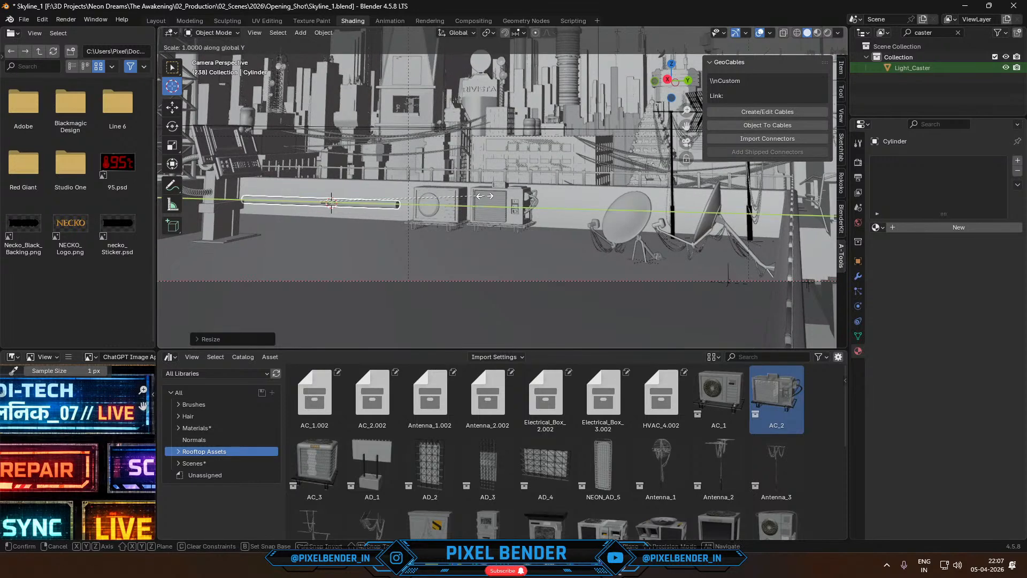
{"action": "left_click", "coordinate": [512, 199]}
{"action": "key", "text": "g"}
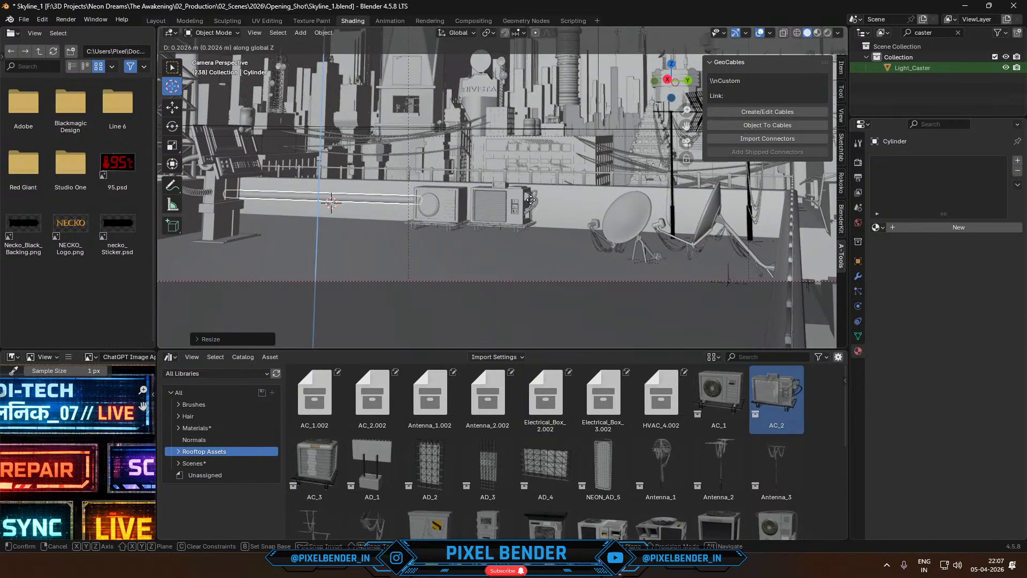
{"action": "left_click", "coordinate": [533, 204]}
- Duplicate the pipe within its mesh, place the copy just below the original, and adjust the copy's length along Y
{"action": "key", "text": "Tab"}
{"action": "key", "text": "g"}
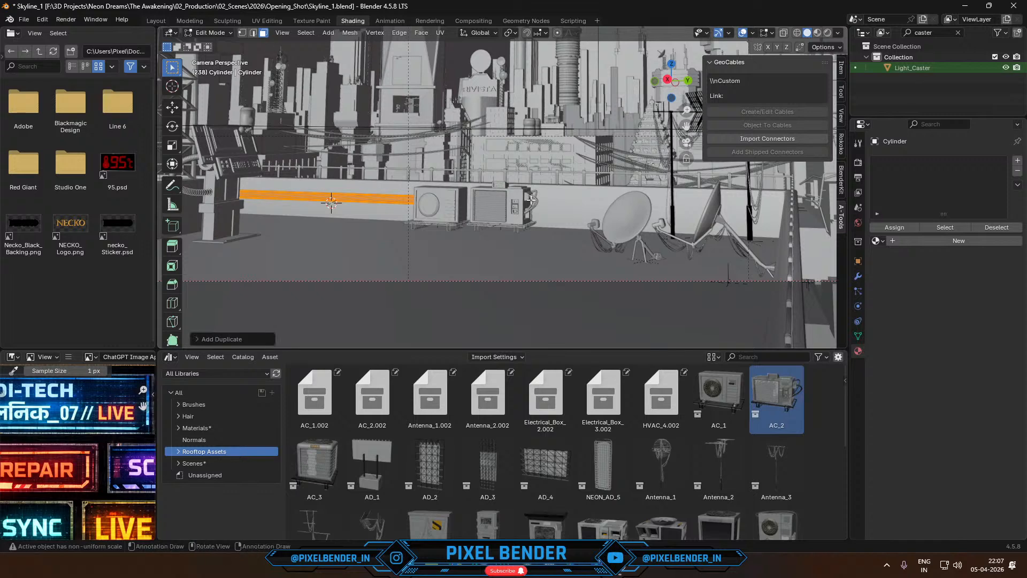
{"action": "left_click", "coordinate": [531, 213]}
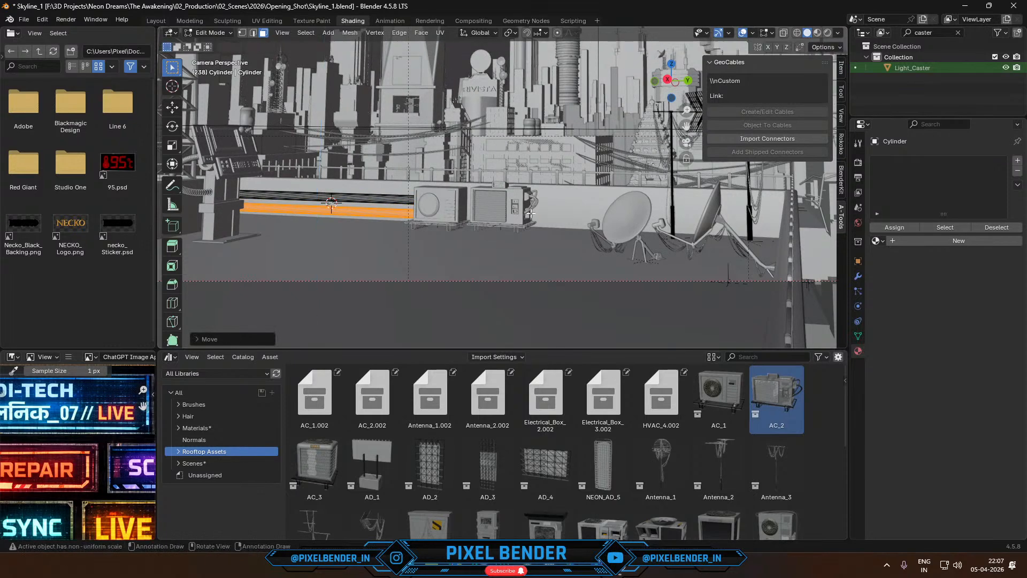
{"action": "key", "text": "s"}
{"action": "key", "text": "y"}
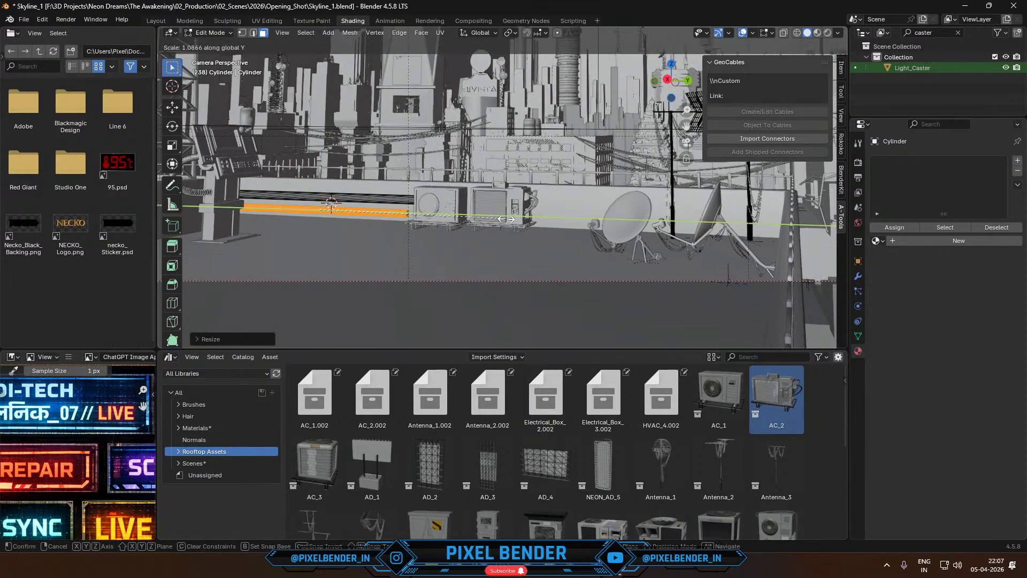
{"action": "left_click", "coordinate": [521, 220]}
{"action": "key", "text": "Tab"}
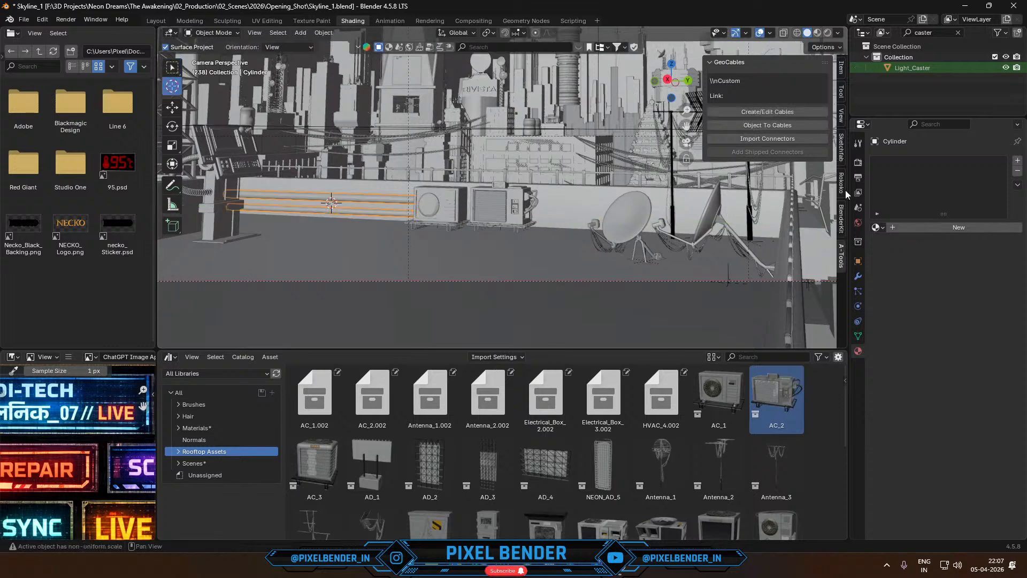
- Assign the existing Dark iron material to the parapet pipes
{"action": "left_click", "coordinate": [879, 227]}
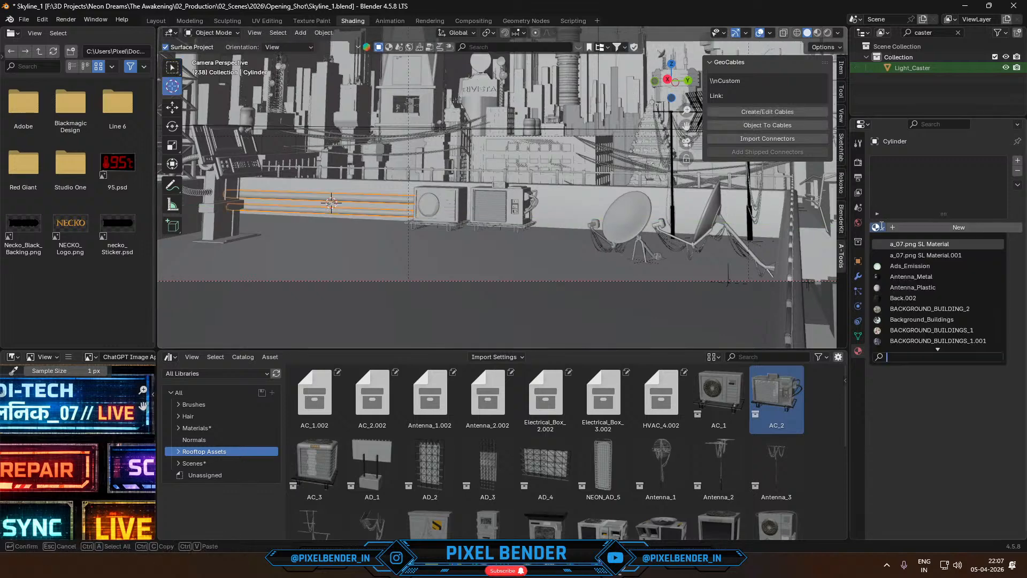
{"action": "type", "text": "dar"}
{"action": "left_click", "coordinate": [902, 244]}
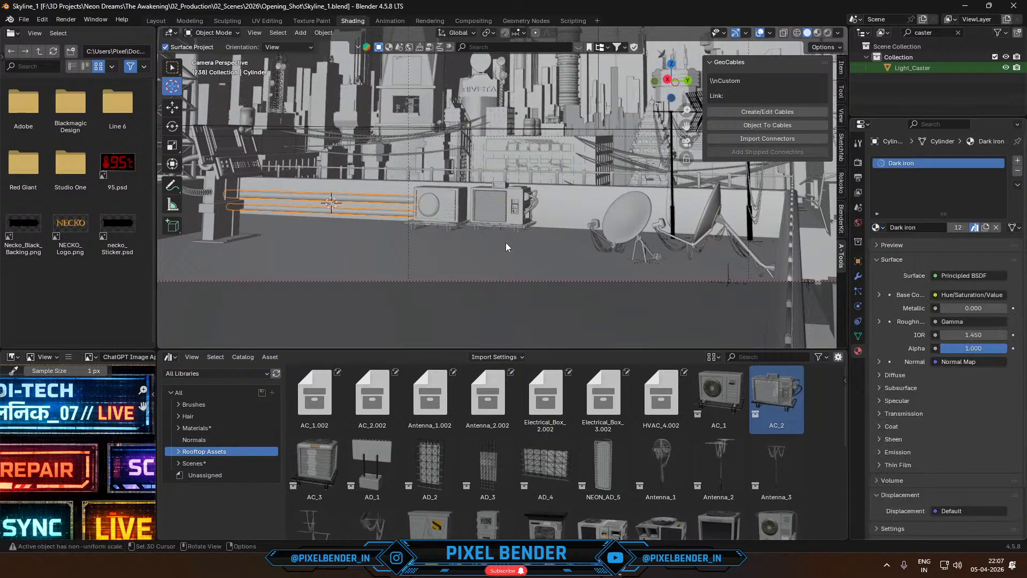
- Place the Electrical_Box_3 asset in front of the parapet pipes, rotate it 90 degrees about Z, and scale it down to roughly AC-unit height
{"action": "middle_click_drag", "start_coordinate": [419, 264], "coordinate": [489, 249], "text": "shift"}
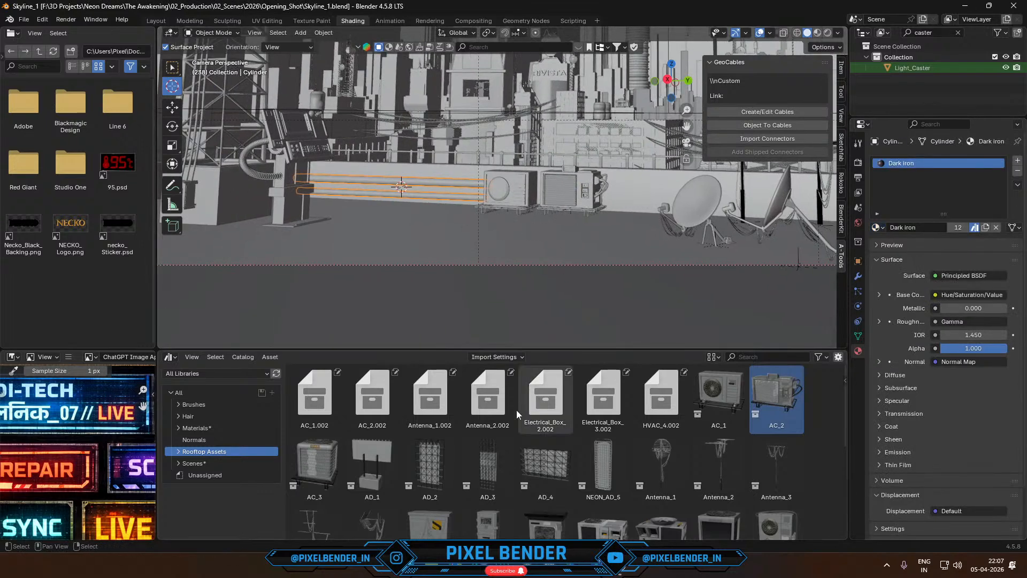
{"action": "scroll", "coordinate": [514, 434], "scroll_direction": "down", "scroll_amount": 4}
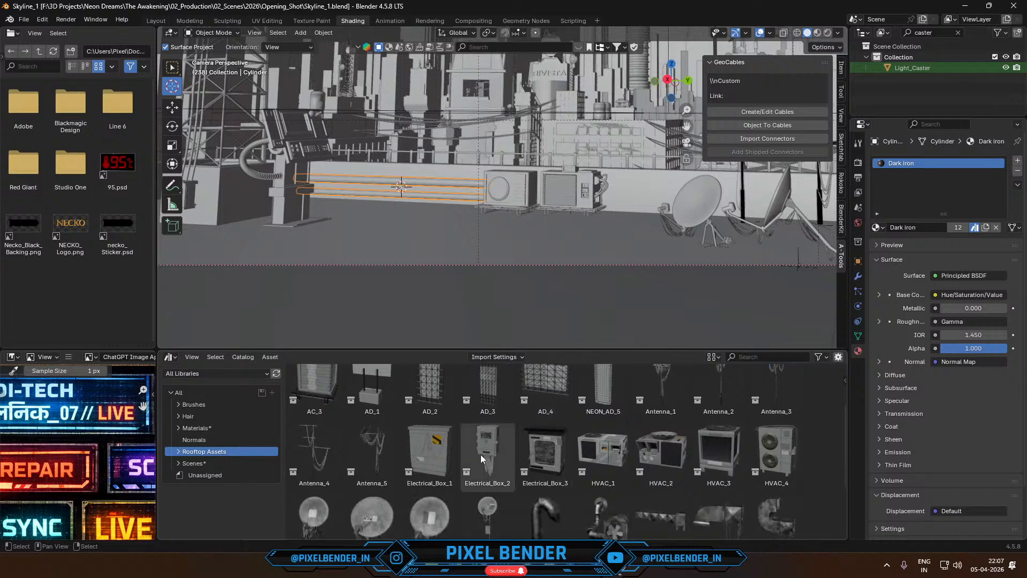
{"action": "left_click_drag", "start_coordinate": [556, 458], "coordinate": [380, 207]}
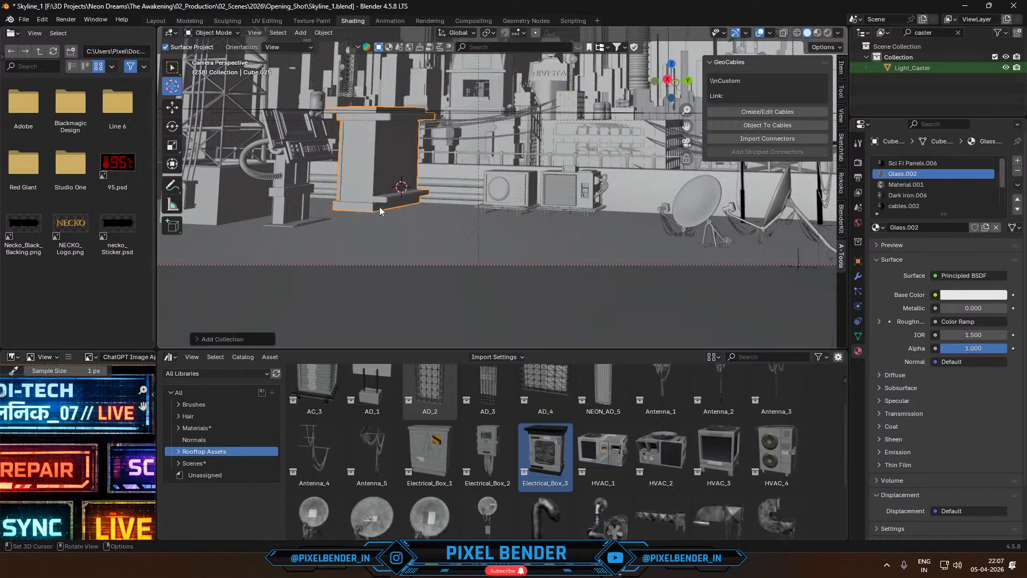
{"action": "type", "text": "rz90"}
{"action": "key", "text": "Return"}
{"action": "key", "text": "s"}
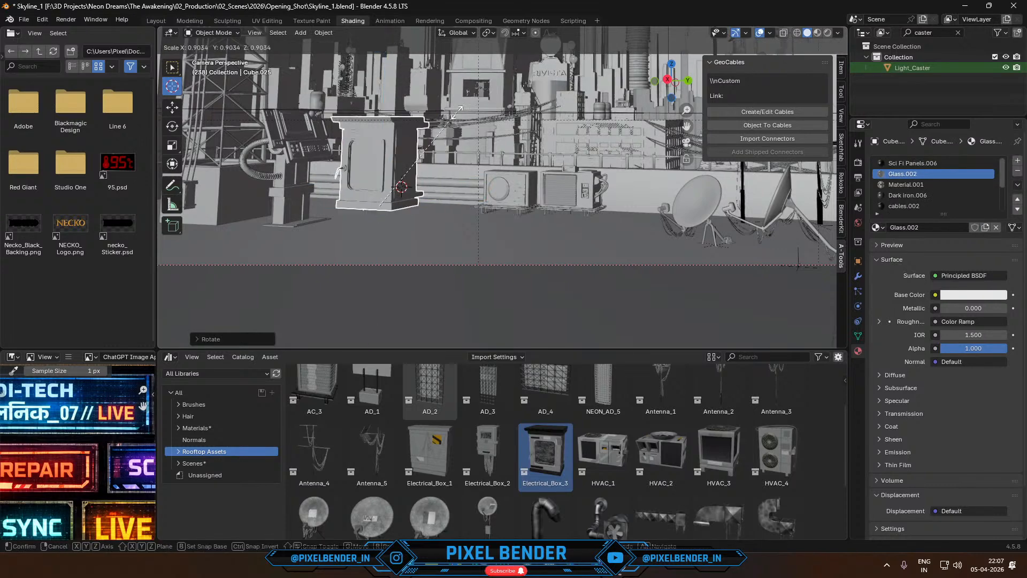
{"action": "left_click", "coordinate": [430, 158]}
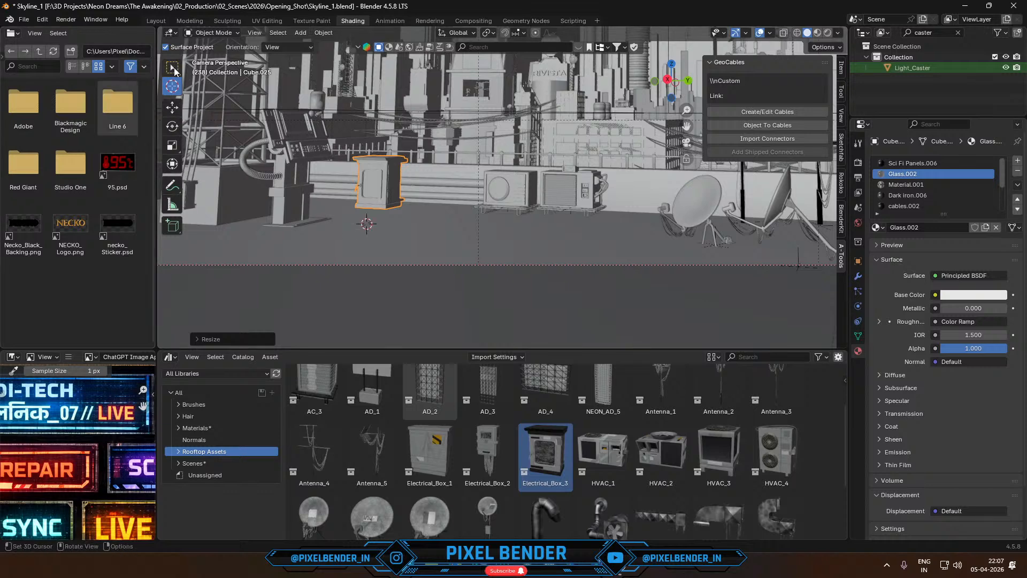
- Add a Bézier curve at the 3D cursor in front of the electrical box and delete its default points in Edit Mode
{"action": "left_click", "coordinate": [172, 67]}
{"action": "left_click", "coordinate": [300, 33]}
{"action": "mouse_move", "coordinate": [320, 57]}
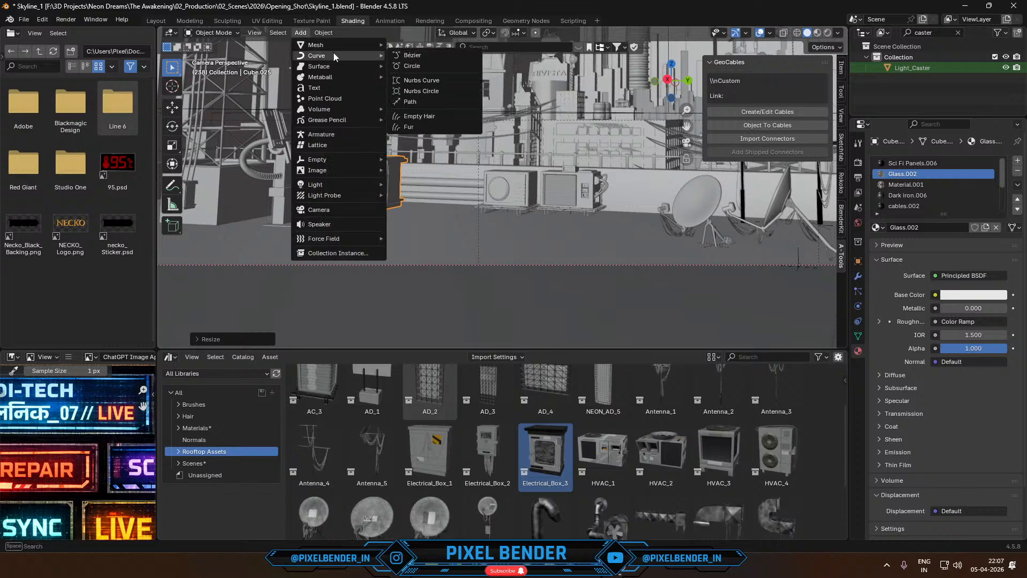
{"action": "left_click", "coordinate": [430, 56]}
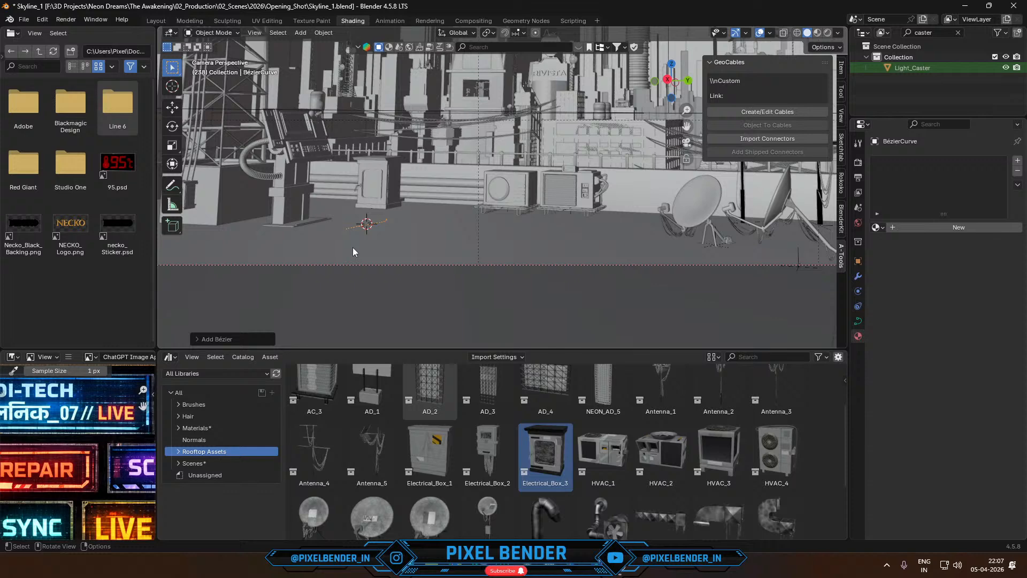
{"action": "key", "text": "Tab"}
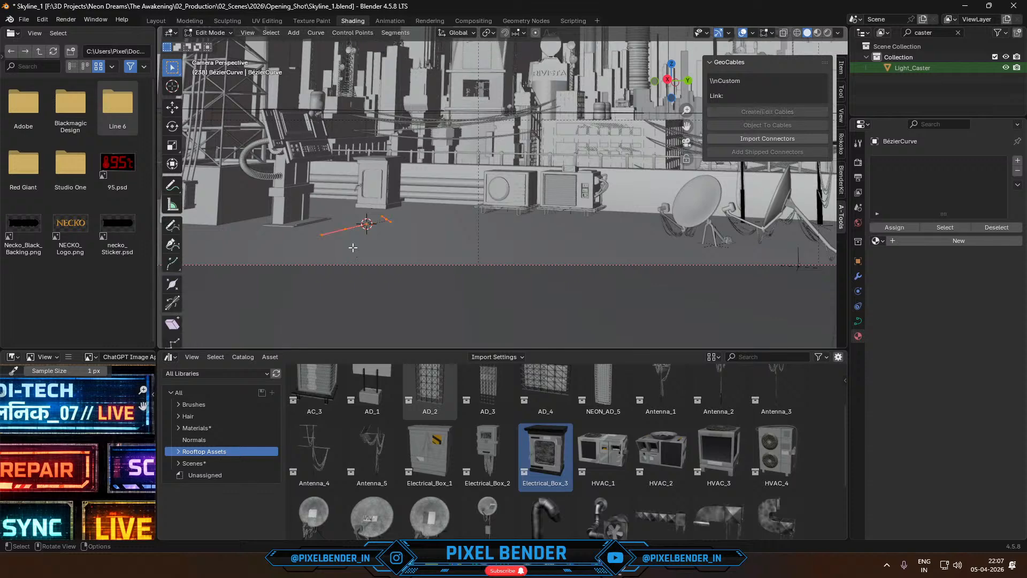
{"action": "key", "text": "x"}
{"action": "left_click", "coordinate": [352, 247]}
- Draw a freehand cable curve with Surface projection from the electrical box's base across the rooftop floor, curving toward the console side
{"action": "left_click", "coordinate": [173, 226]}
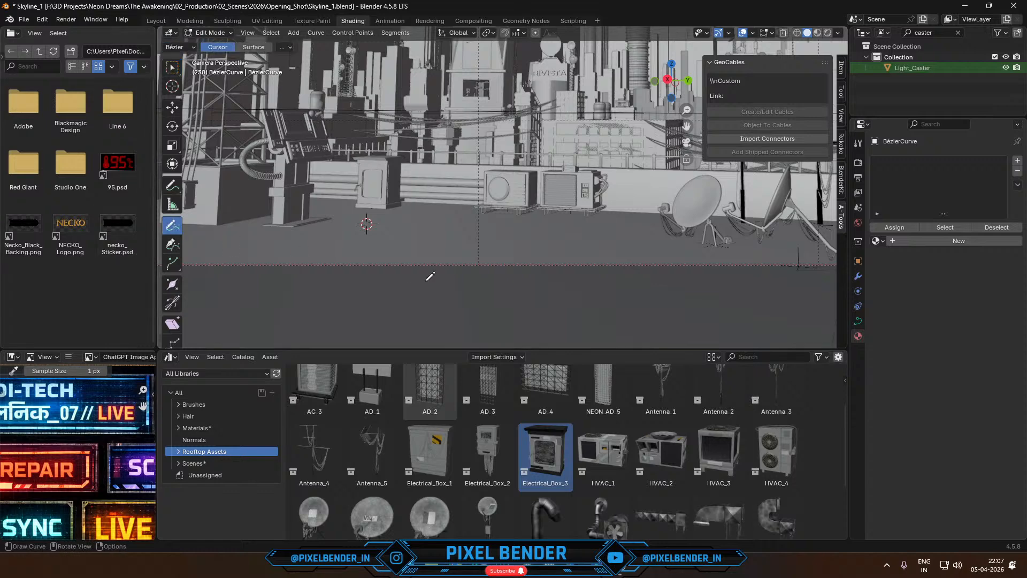
{"action": "left_click", "coordinate": [255, 47]}
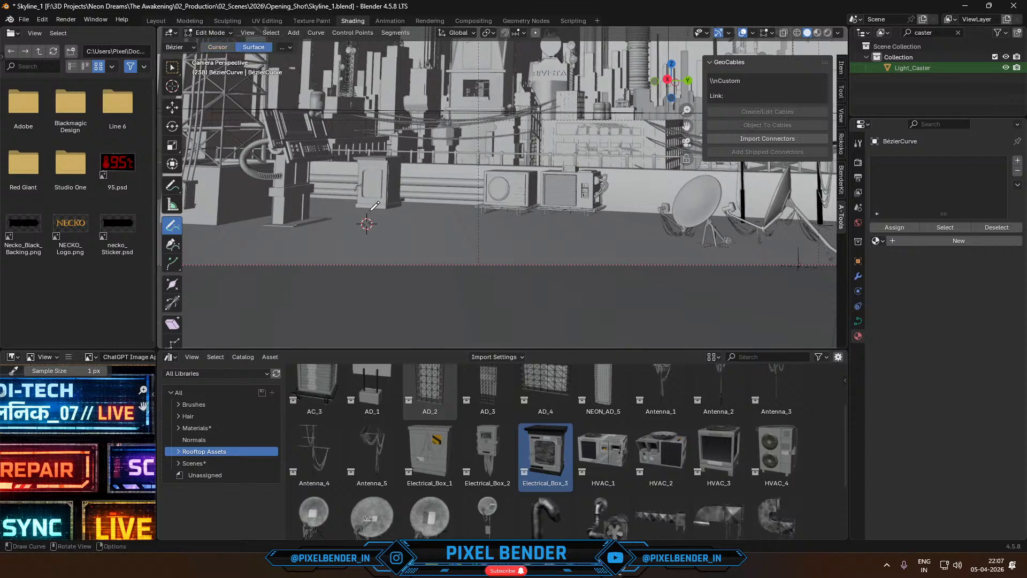
{"action": "mouse_move", "coordinate": [374, 207]}
{"action": "left_mouse_down"}
{"action": "mouse_move", "coordinate": [356, 217]}
{"action": "mouse_move", "coordinate": [308, 299]}
{"action": "mouse_move", "coordinate": [188, 324]}
{"action": "left_mouse_up"}
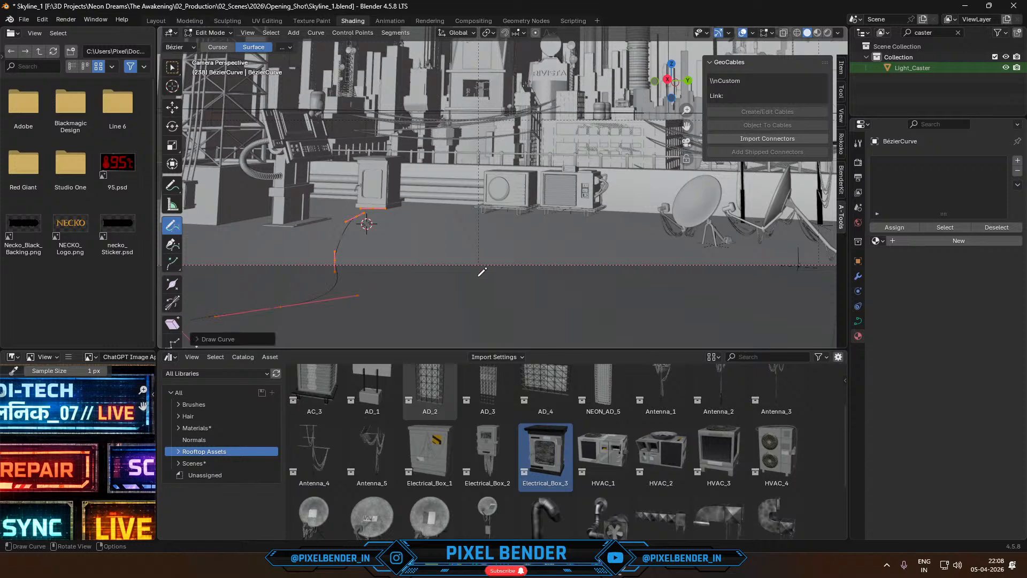
- Give the cable curve a round bevel with a depth of 0.06 m
{"action": "left_click", "coordinate": [859, 321]}
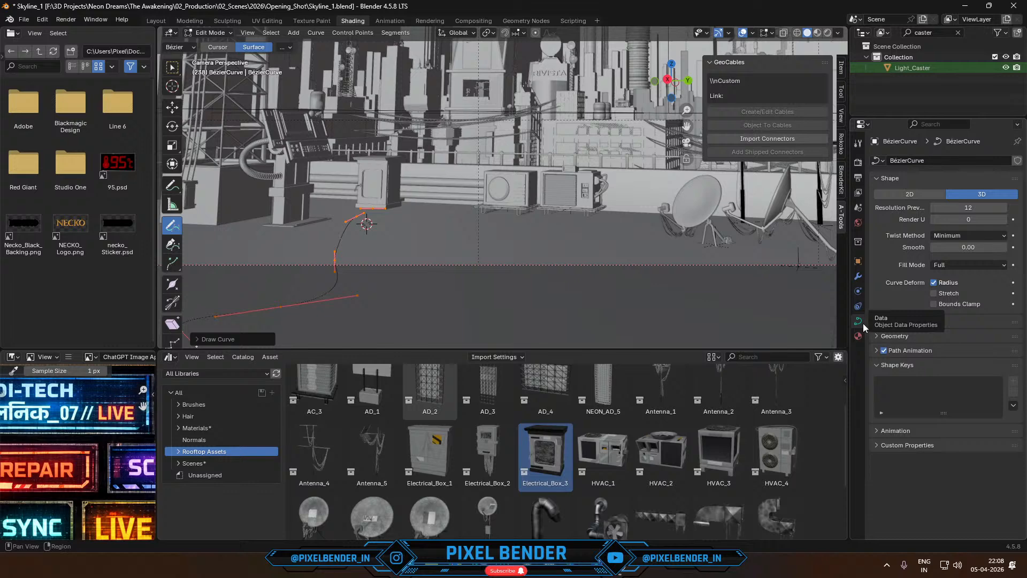
{"action": "left_click", "coordinate": [897, 336]}
{"action": "scroll", "coordinate": [897, 335], "scroll_direction": "down", "scroll_amount": 3}
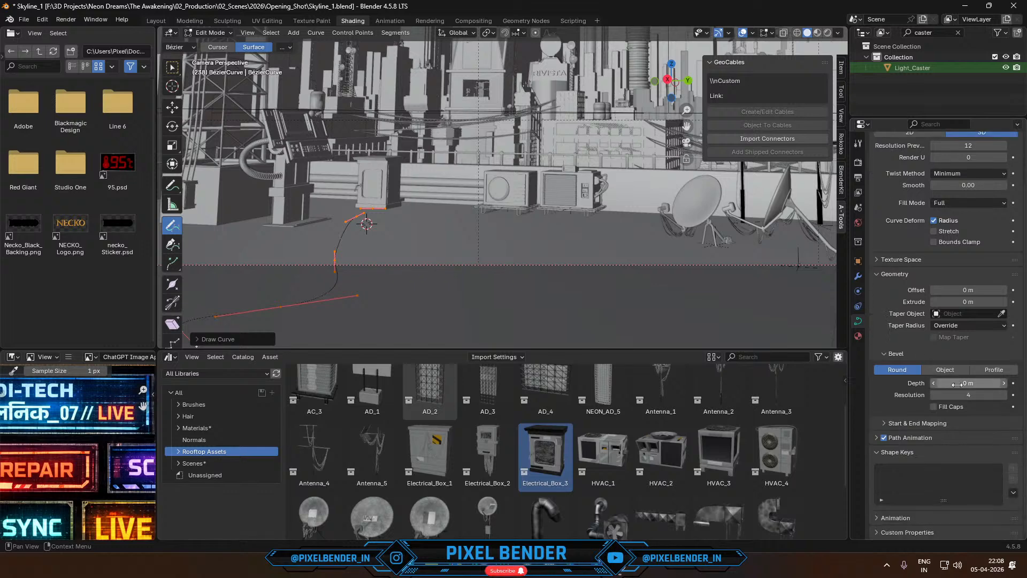
{"action": "left_click_drag", "start_coordinate": [958, 383], "coordinate": [971, 383]}
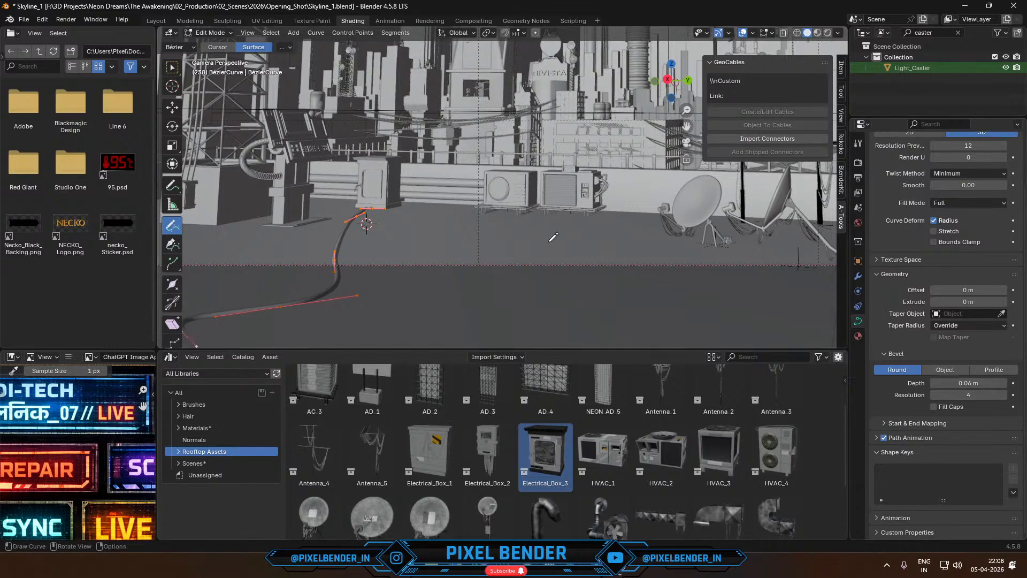
- Draw three more freehand cables fanning out from the electrical box's base across the rooftop floor, undoing the first broken stroke
{"action": "left_click_drag", "start_coordinate": [377, 206], "coordinate": [479, 347]}
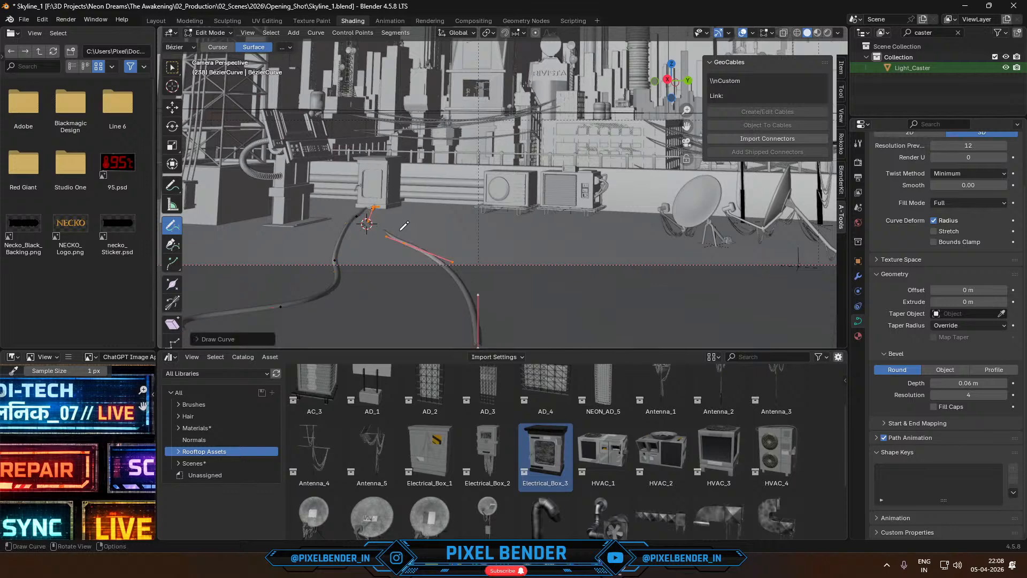
{"action": "key", "text": "ctrl+z"}
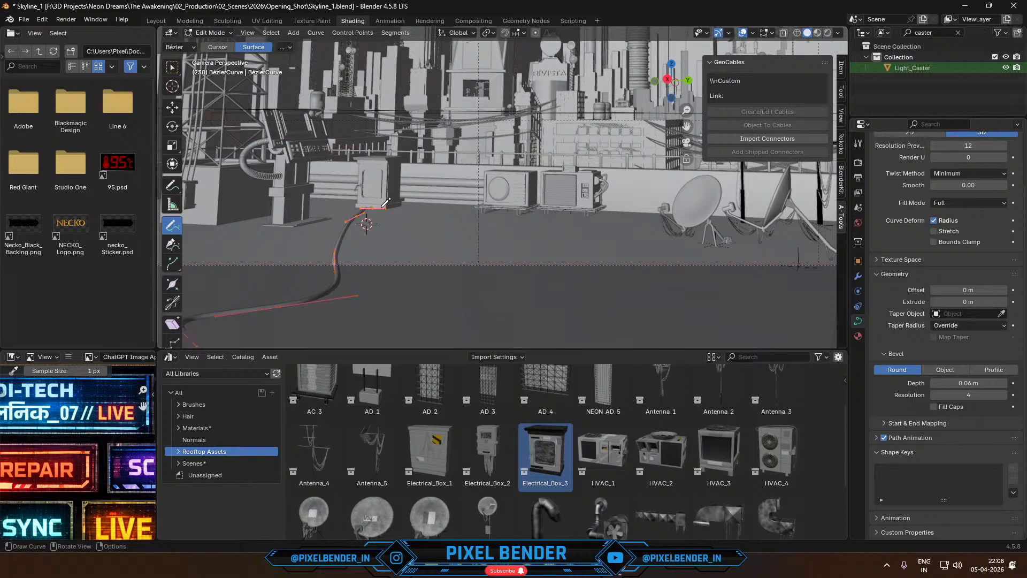
{"action": "mouse_move", "coordinate": [376, 207]}
{"action": "left_mouse_down"}
{"action": "mouse_move", "coordinate": [455, 272]}
{"action": "mouse_move", "coordinate": [581, 316]}
{"action": "left_mouse_up"}
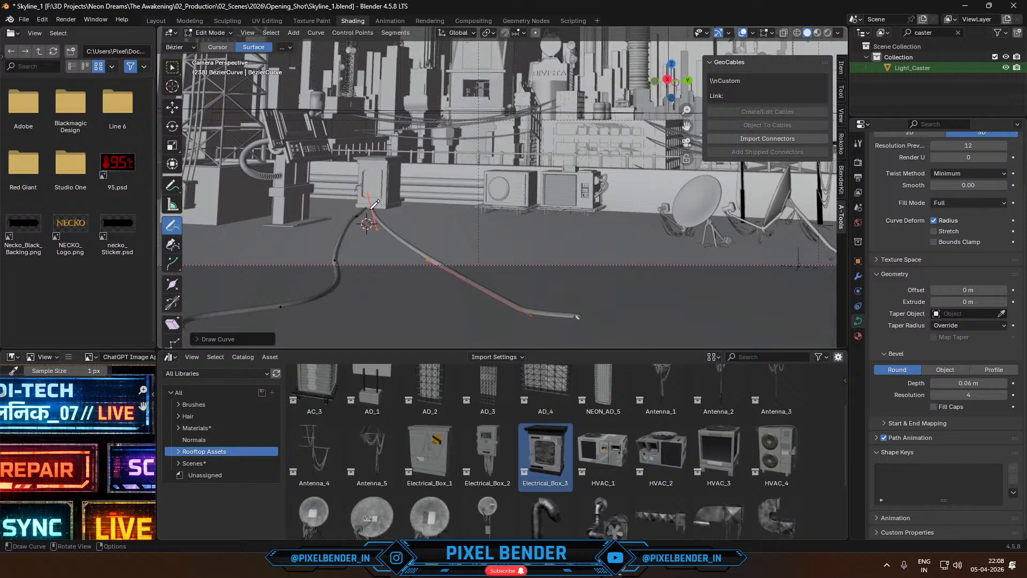
{"action": "mouse_move", "coordinate": [376, 201]}
{"action": "left_mouse_down"}
{"action": "mouse_move", "coordinate": [354, 259]}
{"action": "mouse_move", "coordinate": [382, 306]}
{"action": "left_mouse_up"}
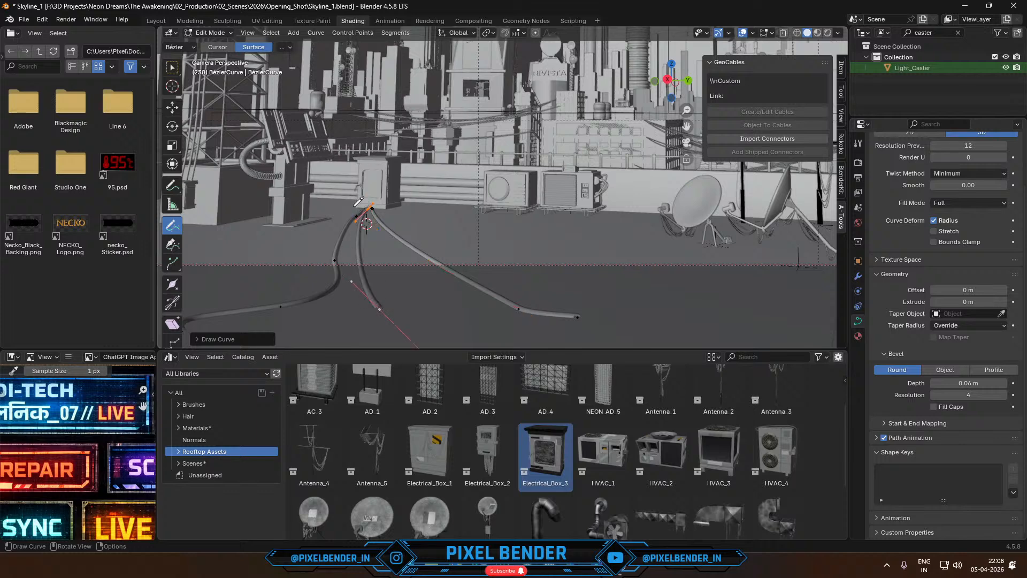
{"action": "mouse_move", "coordinate": [364, 206]}
{"action": "left_mouse_down"}
{"action": "mouse_move", "coordinate": [313, 242]}
{"action": "mouse_move", "coordinate": [193, 267]}
{"action": "left_mouse_up"}
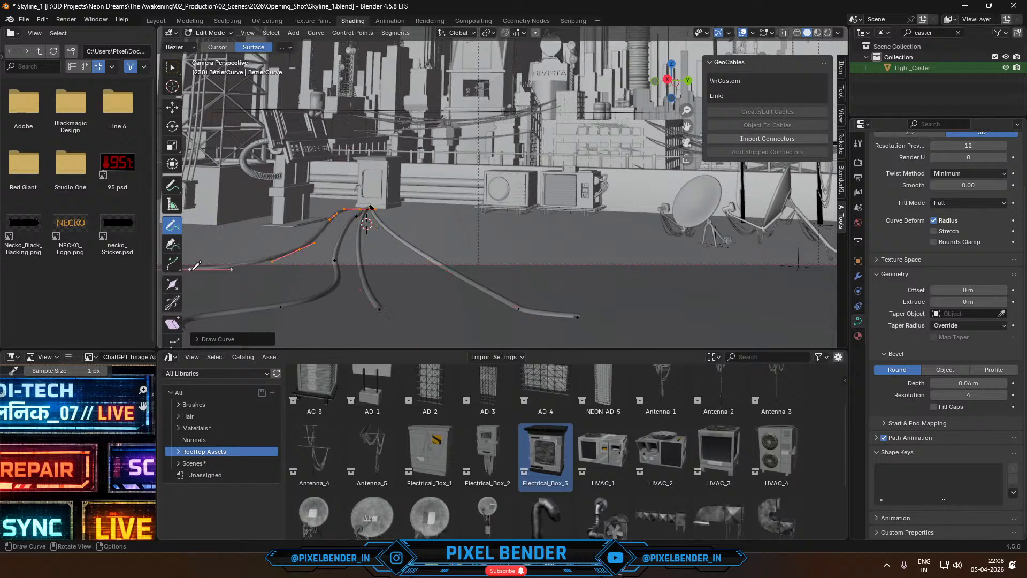
{"action": "middle_click_drag", "start_coordinate": [296, 267], "coordinate": [392, 254], "text": "shift"}
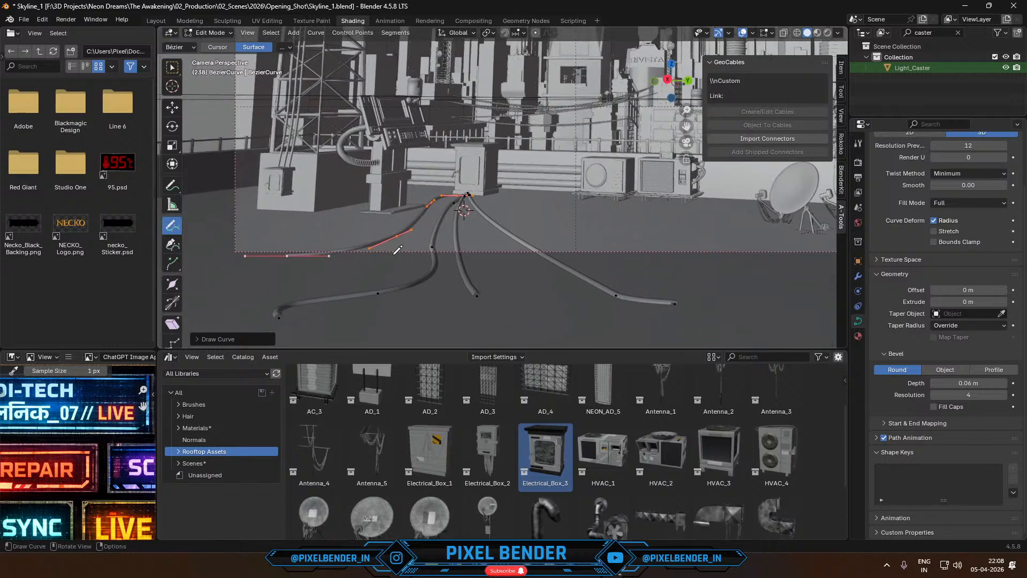
- Move the outer end point of the cable nearest the tower farther out across the rooftop floor, past the camera frame's edge
{"action": "key", "text": "Tab"}
{"action": "scroll", "coordinate": [393, 257], "scroll_direction": "down", "scroll_amount": 1}
{"action": "key", "text": "Tab"}
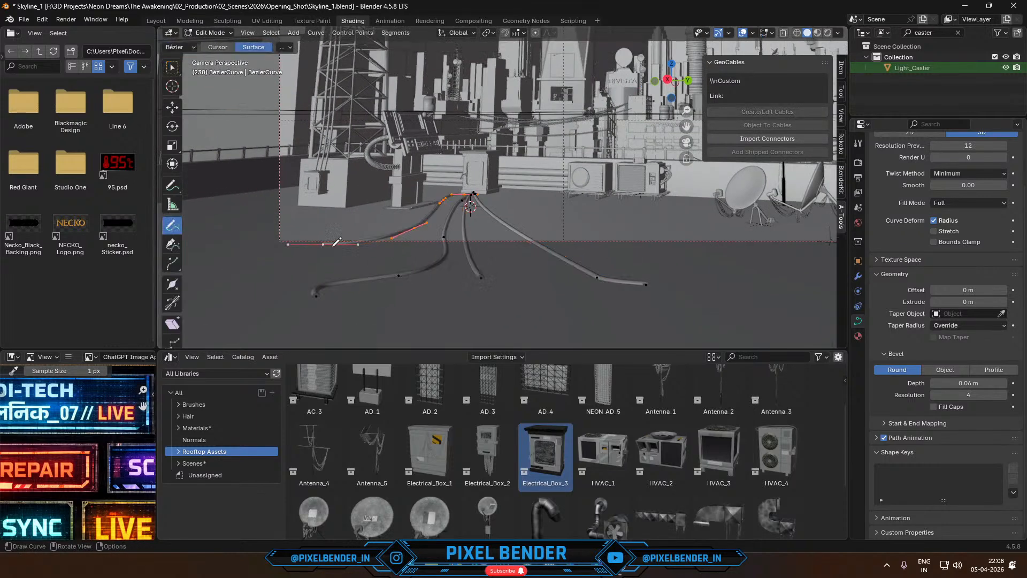
{"action": "left_click", "coordinate": [172, 68]}
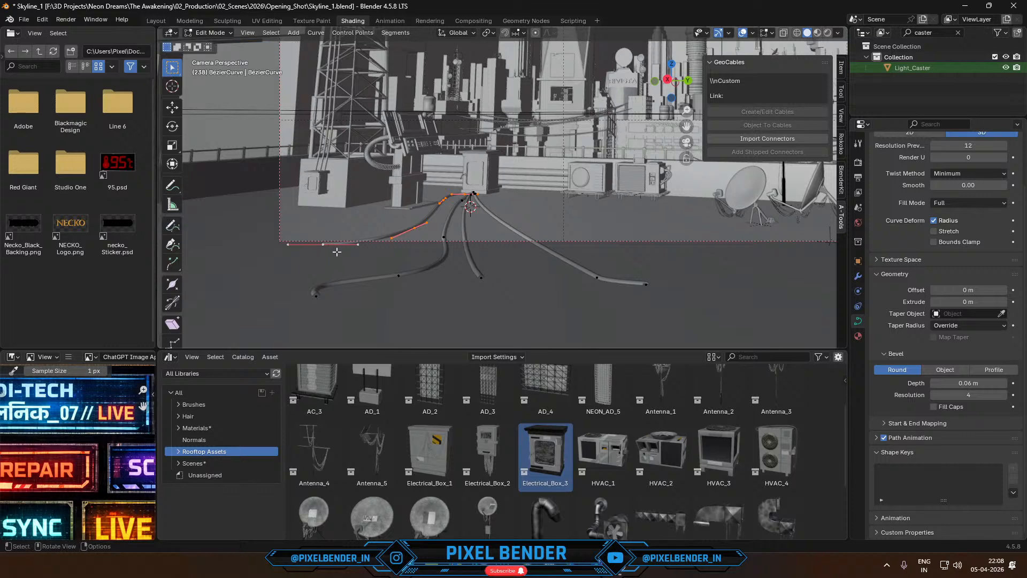
{"action": "left_click", "coordinate": [328, 245]}
{"action": "key", "text": "g"}
{"action": "key", "text": "x"}
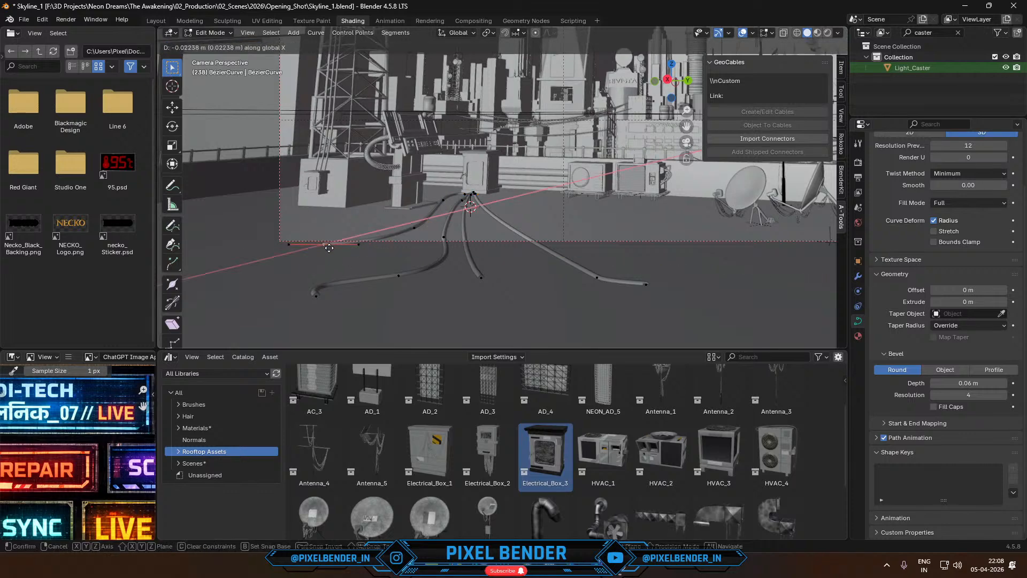
{"action": "left_click", "coordinate": [294, 293]}
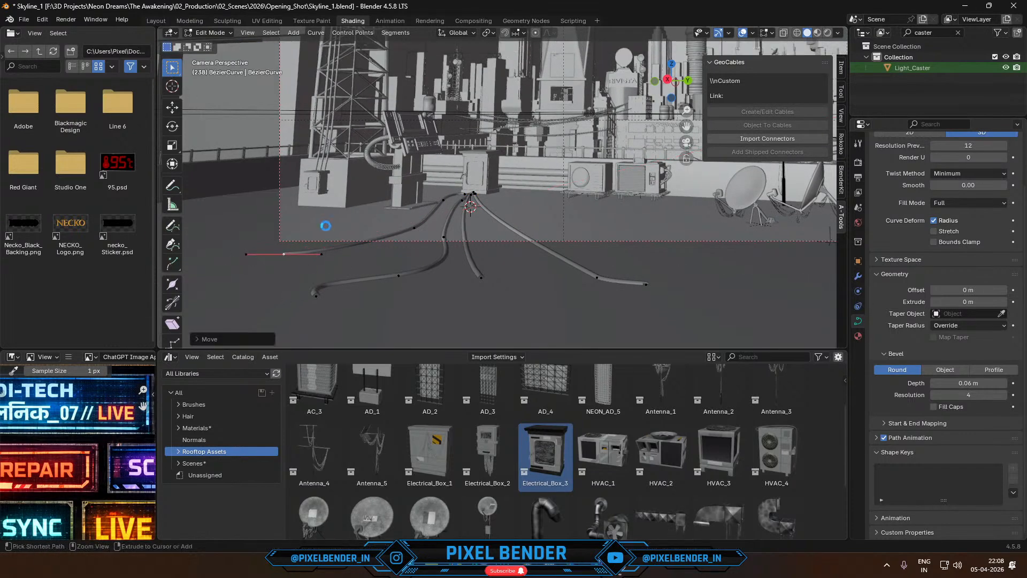
- Render the current frame, examine how the cables look beside the electrical box, and close the render
{"action": "key", "text": "F12"}
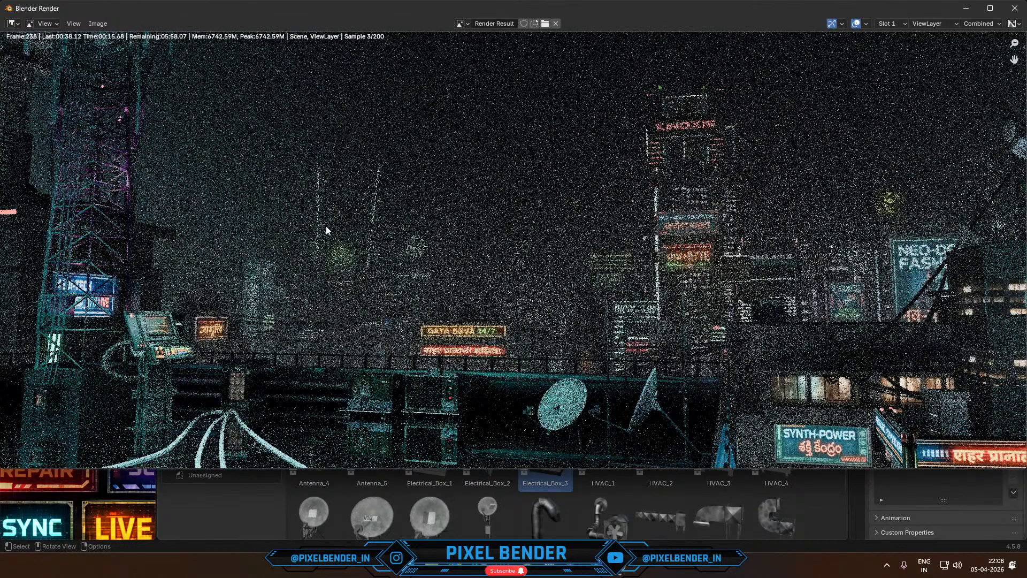
{"action": "scroll", "coordinate": [315, 332], "scroll_direction": "down", "scroll_amount": 2}
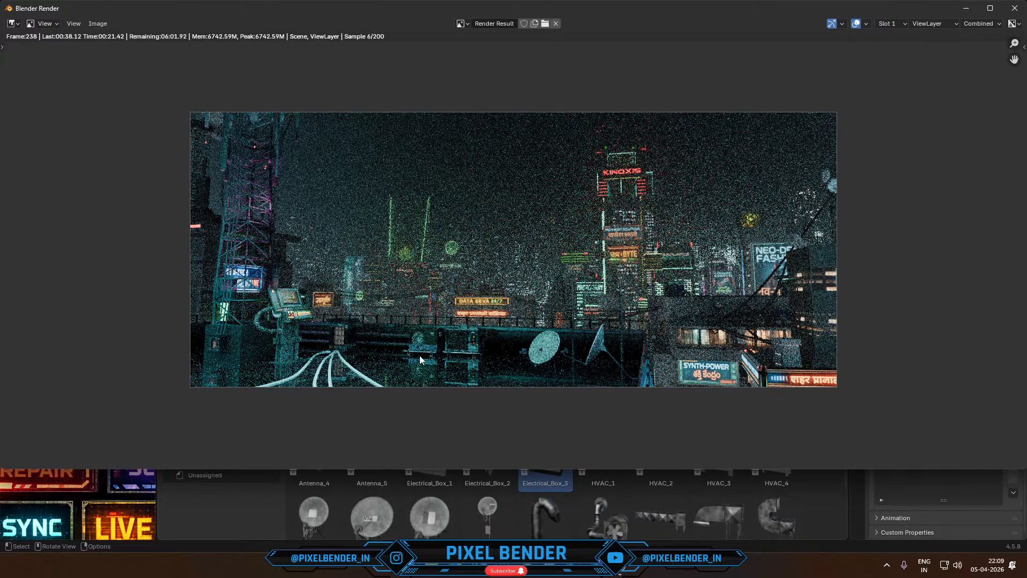
{"action": "key", "text": "Escape"}
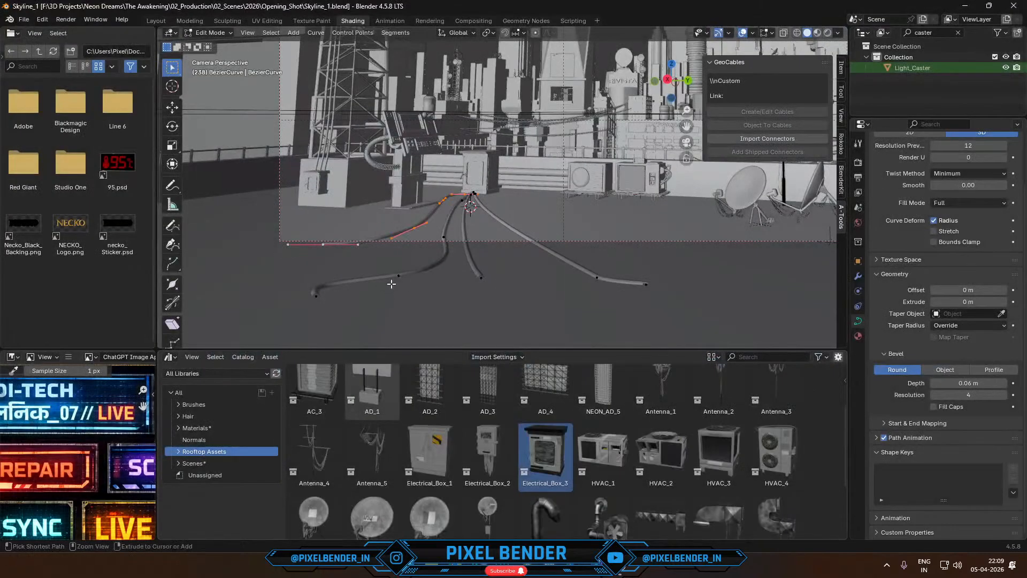
- Undo the additional cables and the bevel, and give the remaining first cable a bevel depth of 0.043 m
{"action": "key", "text": "ctrl+z"}
{"action": "key", "text": "ctrl+z"}
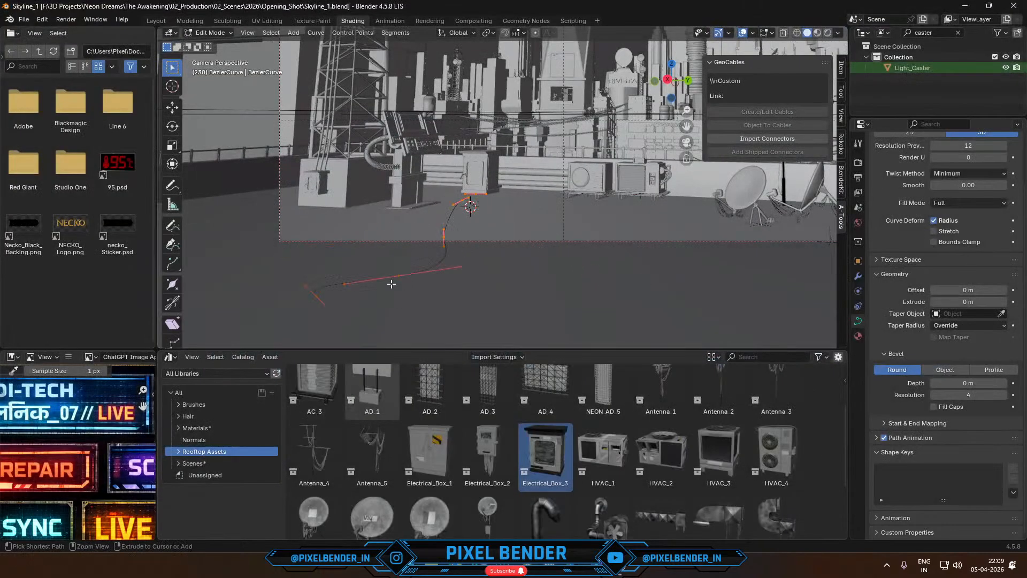
{"action": "left_click", "coordinate": [969, 383]}
{"action": "type", "text": "0.043"}
{"action": "key", "text": "Return"}
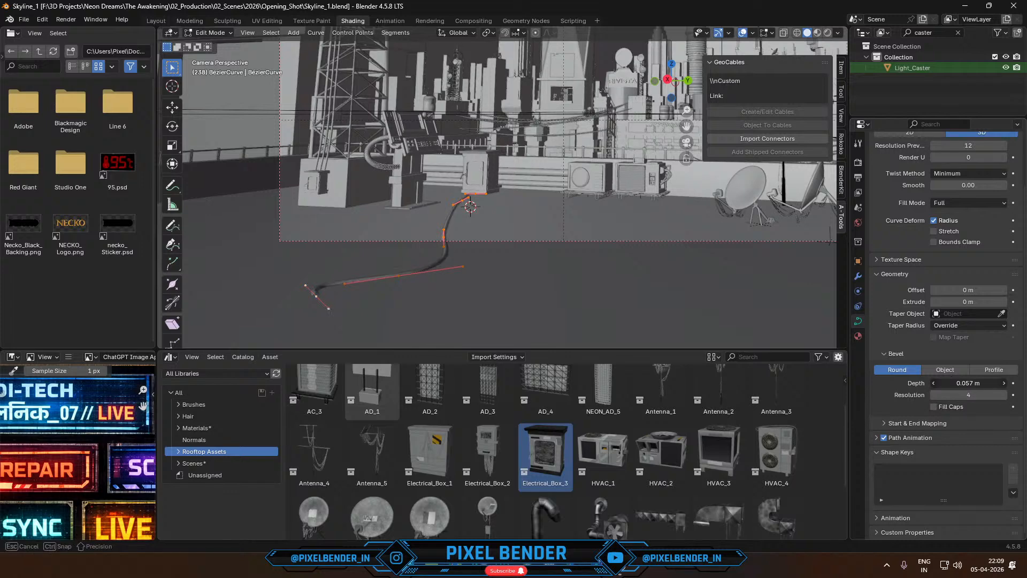
- Draw two wavy freehand cables from the electrical box's base across the floor toward the dishes, undoing and redrawing the second one
{"action": "scroll", "coordinate": [535, 240], "scroll_direction": "up", "scroll_amount": 5}
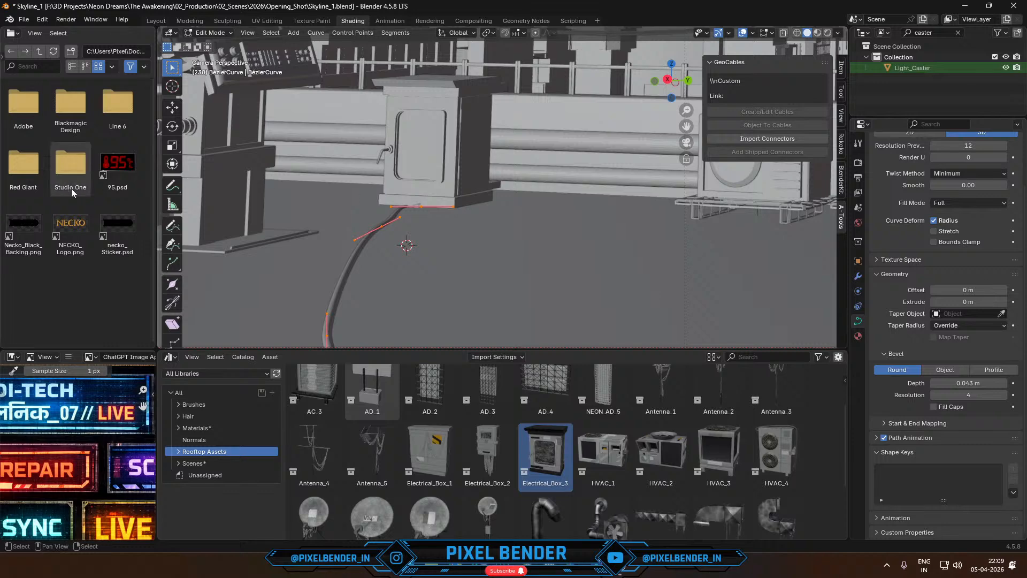
{"action": "left_click", "coordinate": [174, 227]}
{"action": "scroll", "coordinate": [422, 203], "scroll_direction": "down", "scroll_amount": 3}
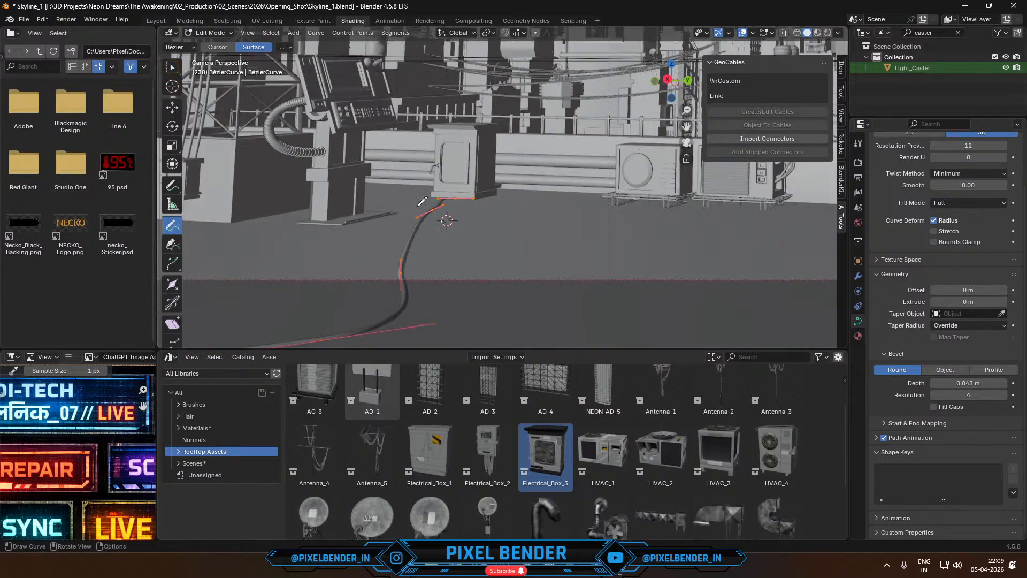
{"action": "mouse_move", "coordinate": [459, 198]}
{"action": "left_mouse_down"}
{"action": "mouse_move", "coordinate": [471, 223]}
{"action": "mouse_move", "coordinate": [556, 273]}
{"action": "mouse_move", "coordinate": [681, 269]}
{"action": "mouse_move", "coordinate": [803, 303]}
{"action": "left_mouse_up"}
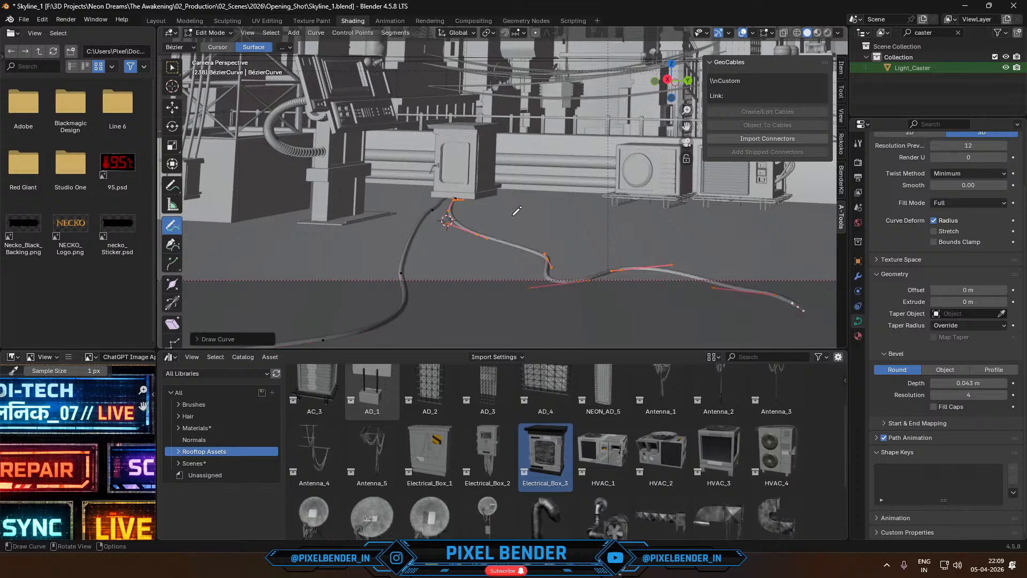
{"action": "left_click_drag", "start_coordinate": [481, 209], "coordinate": [839, 232]}
{"action": "middle_click_drag", "start_coordinate": [727, 255], "coordinate": [474, 279], "text": "shift"}
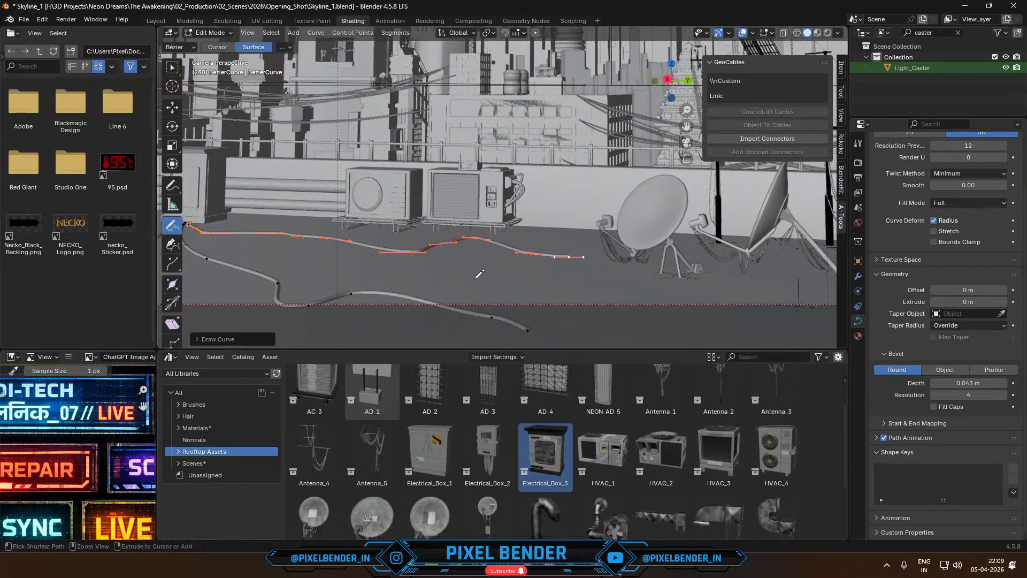
{"action": "key", "text": "ctrl+z"}
{"action": "scroll", "coordinate": [474, 278], "scroll_direction": "down", "scroll_amount": 1}
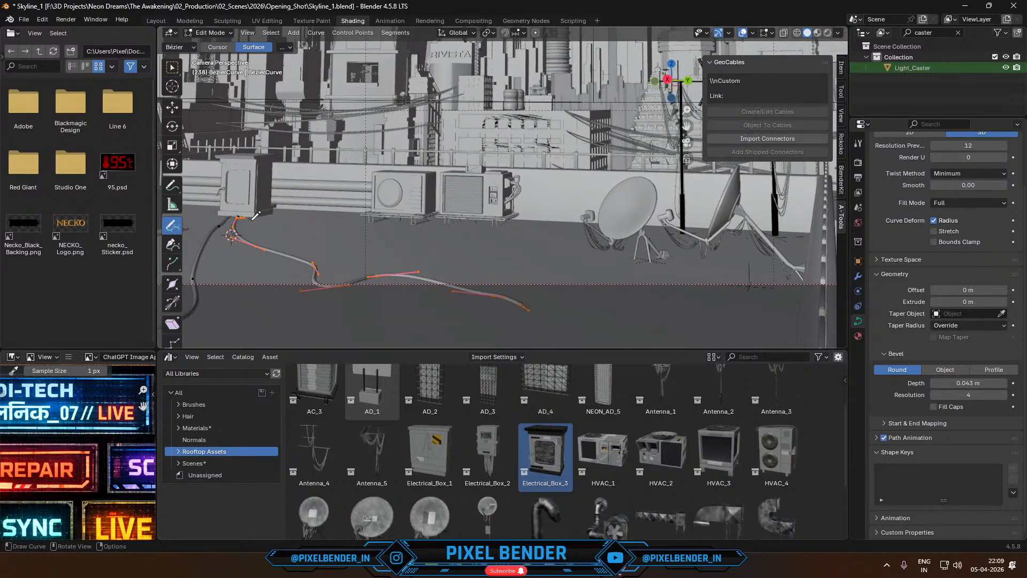
{"action": "mouse_move", "coordinate": [255, 215]}
{"action": "left_mouse_down"}
{"action": "mouse_move", "coordinate": [543, 256]}
{"action": "mouse_move", "coordinate": [780, 309]}
{"action": "left_mouse_up"}
{"action": "middle_click_drag", "start_coordinate": [573, 263], "coordinate": [890, 245], "text": "shift"}
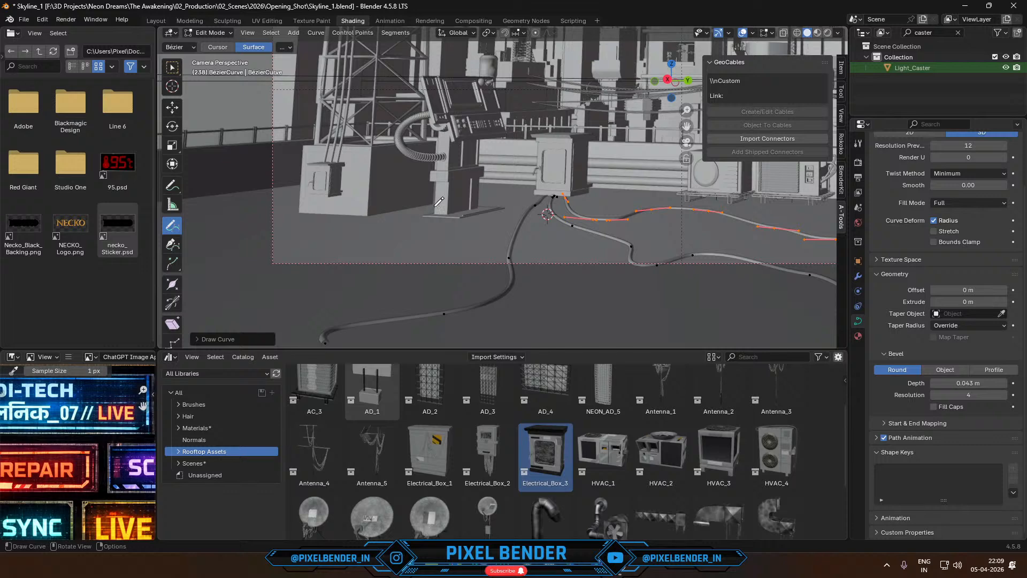
- Draw two freehand cables from the console pedestal's base outward across the rooftop floor and leave Edit Mode
{"action": "mouse_move", "coordinate": [434, 205]}
{"action": "left_mouse_down"}
{"action": "mouse_move", "coordinate": [281, 258]}
{"action": "mouse_move", "coordinate": [209, 269]}
{"action": "left_mouse_up"}
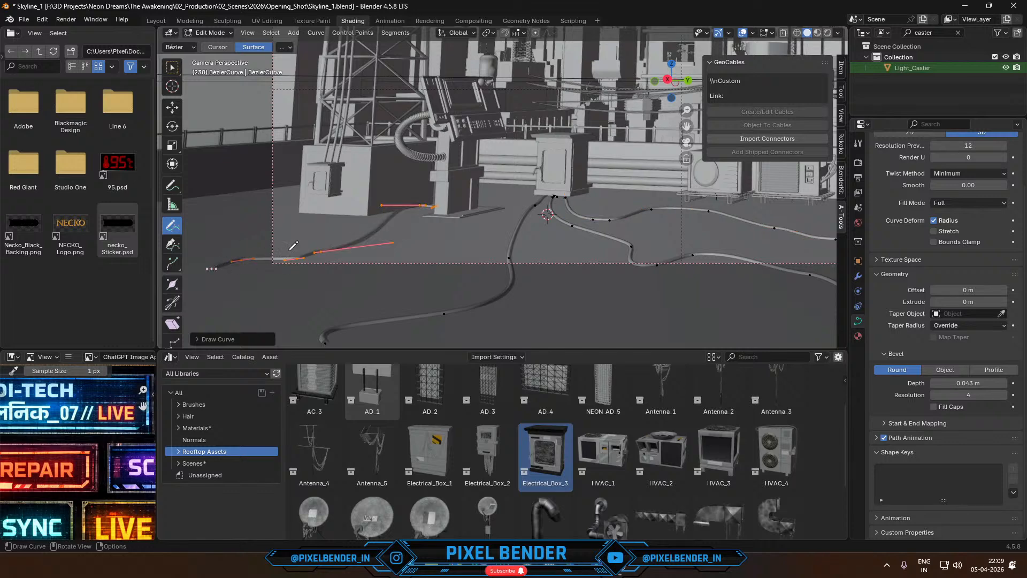
{"action": "mouse_move", "coordinate": [436, 206]}
{"action": "left_mouse_down"}
{"action": "mouse_move", "coordinate": [412, 215]}
{"action": "mouse_move", "coordinate": [324, 309]}
{"action": "mouse_move", "coordinate": [208, 327]}
{"action": "left_mouse_up"}
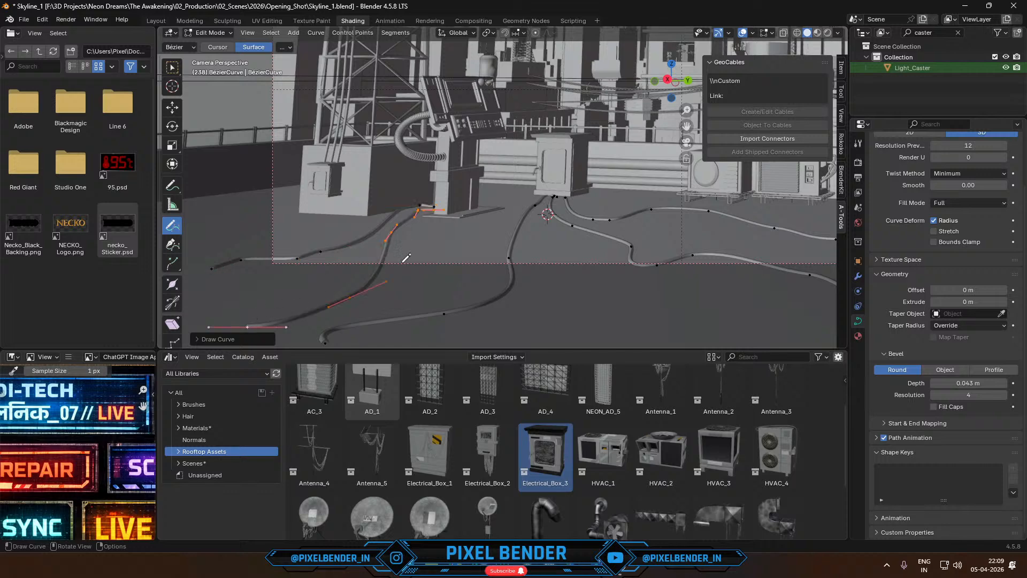
{"action": "key", "text": "Tab"}
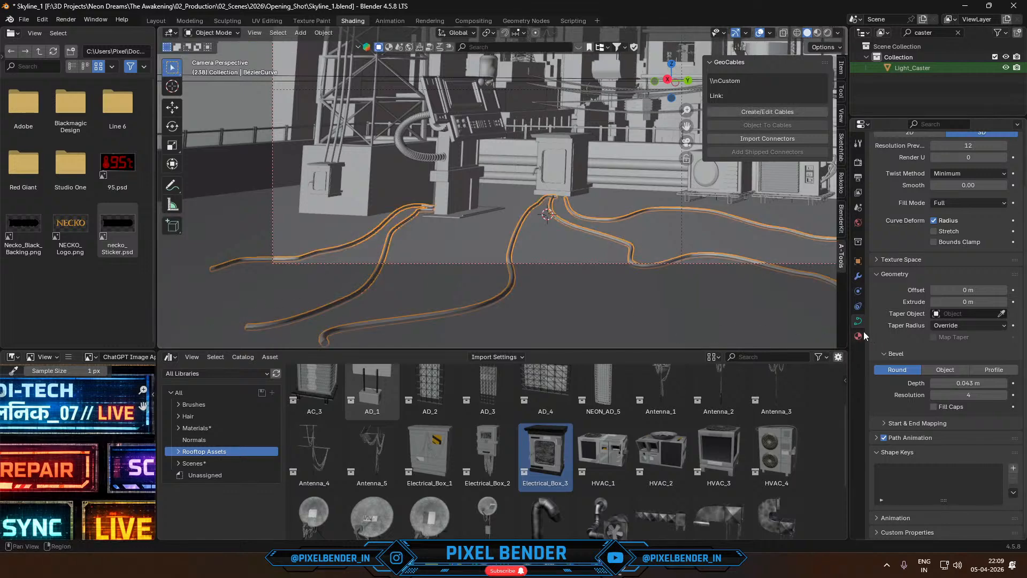
- Assign the existing Plastic Black 5 material to the cable curve
{"action": "left_click", "coordinate": [859, 336]}
{"action": "left_click", "coordinate": [877, 227]}
{"action": "type", "text": "pl"}
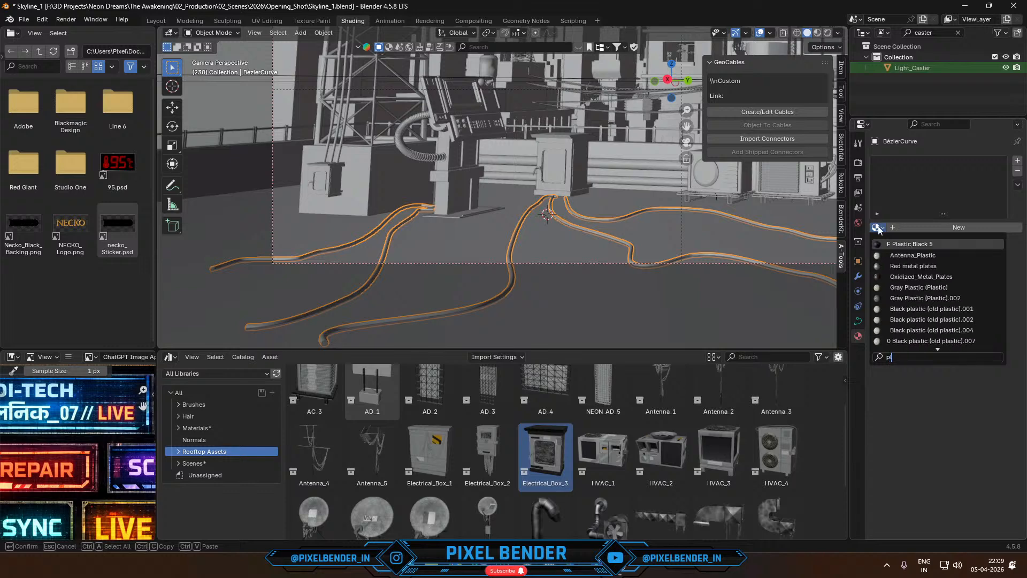
{"action": "key", "text": "Return"}
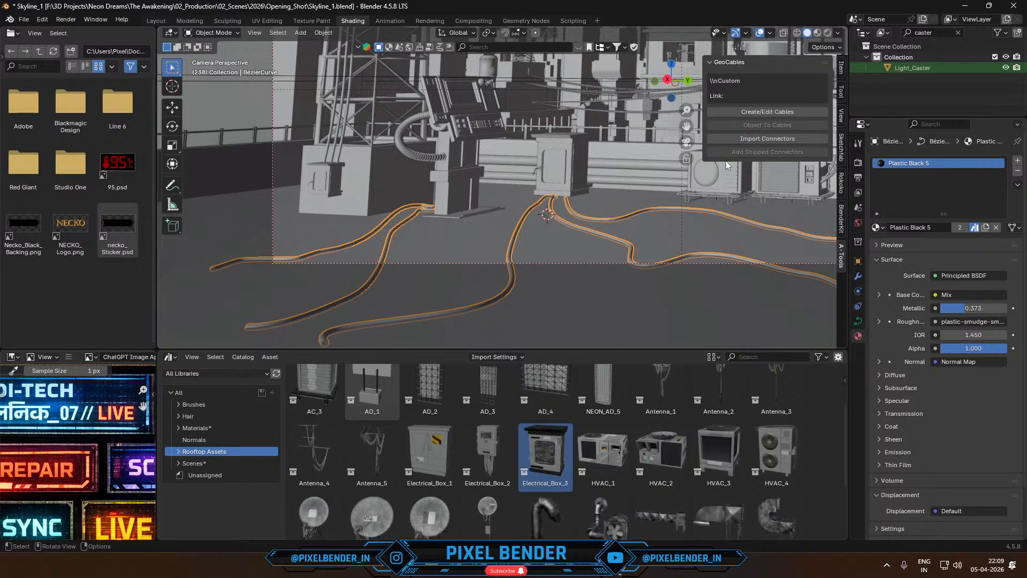
- In Edit Mode, rotate the first cable's start point about the Z axis so the cable bends in under the electrical box's base
{"action": "scroll", "coordinate": [654, 200], "scroll_direction": "up", "scroll_amount": 5}
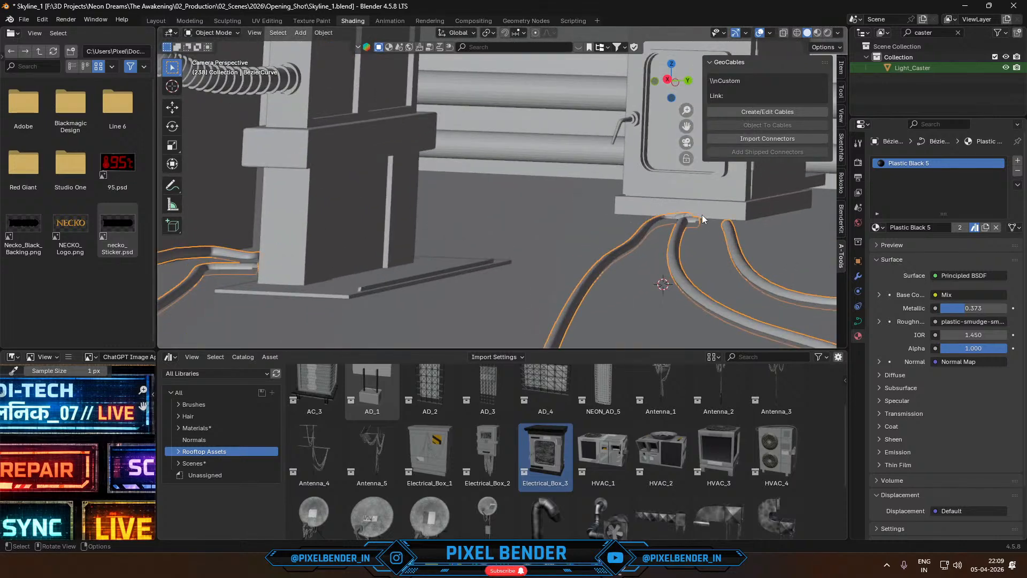
{"action": "middle_click_drag", "start_coordinate": [703, 216], "coordinate": [495, 232], "text": "shift"}
{"action": "key", "text": "Tab"}
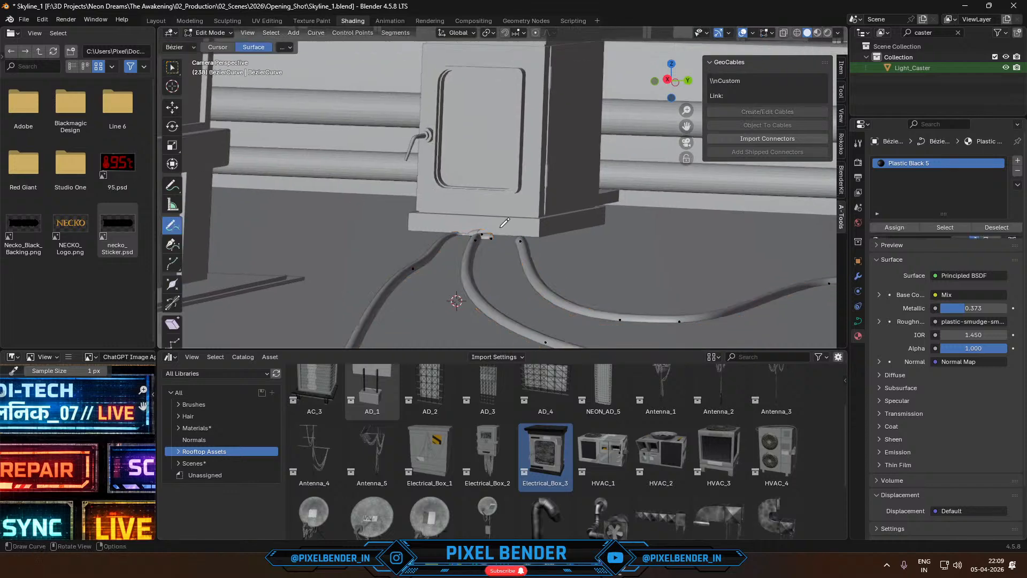
{"action": "scroll", "coordinate": [505, 257], "scroll_direction": "up", "scroll_amount": 3}
{"action": "key", "text": "w"}
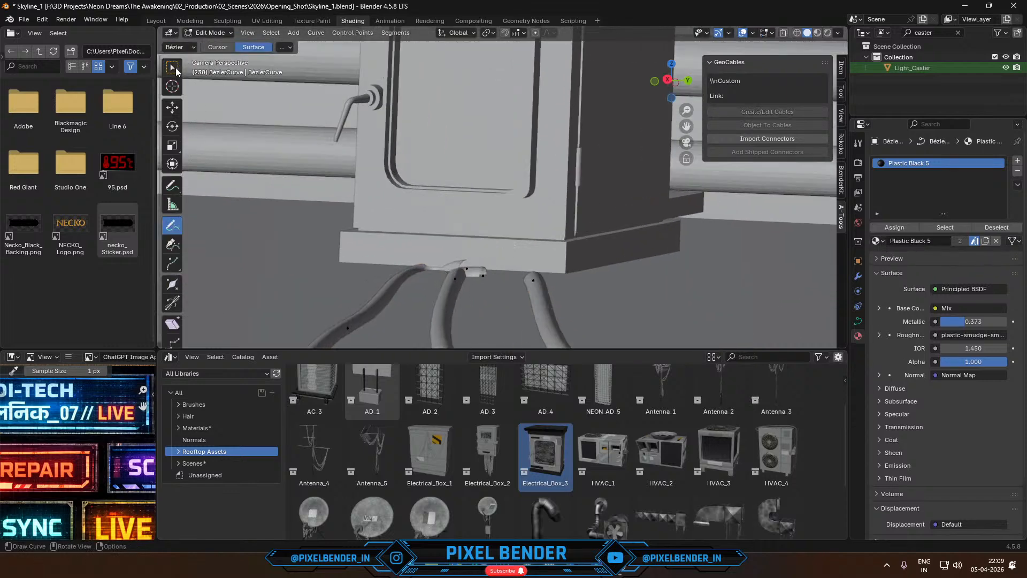
{"action": "left_click", "coordinate": [470, 267]}
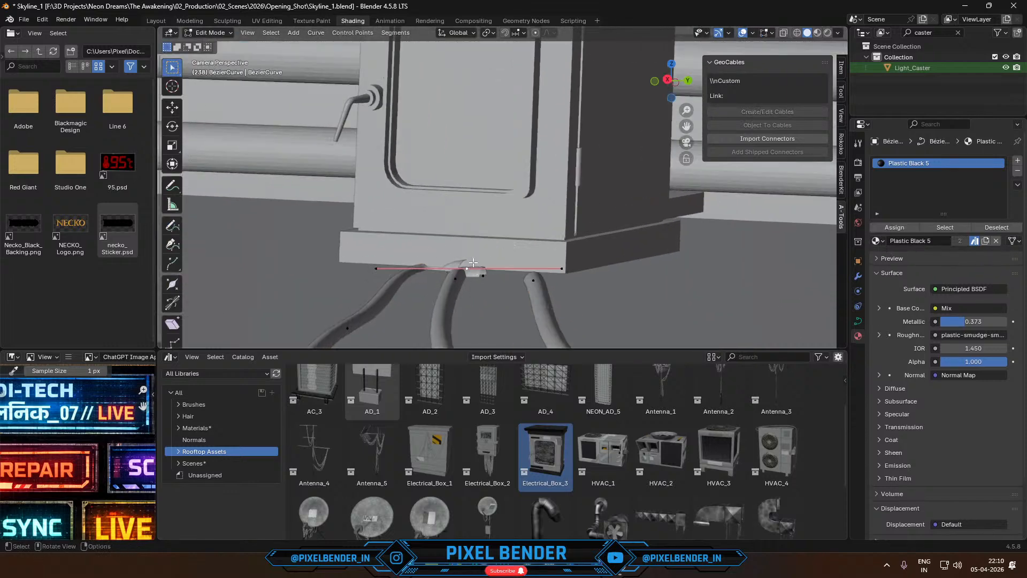
{"action": "key", "text": "r"}
{"action": "key", "text": "z"}
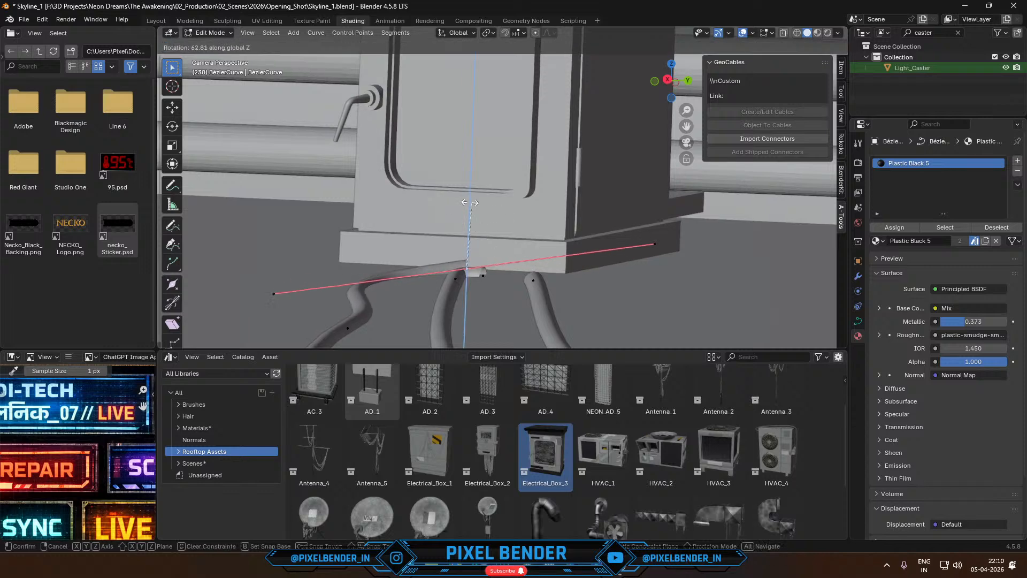
{"action": "left_click", "coordinate": [413, 207]}
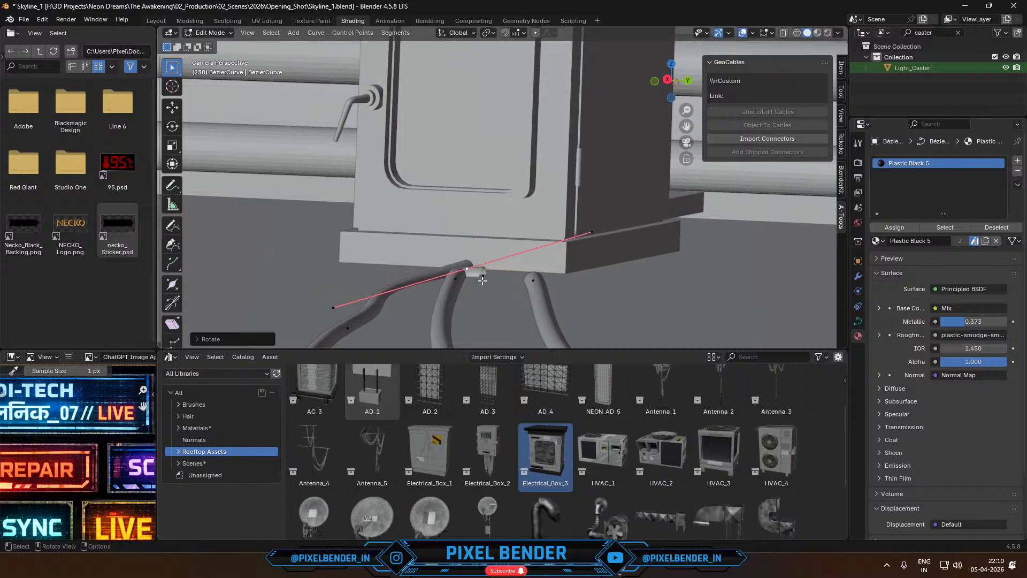
- Rotate the middle cable's start point about the Z axis and shift it along X beneath the electrical box's base
{"action": "left_click", "coordinate": [481, 274]}
{"action": "key", "text": "r"}
{"action": "key", "text": "z"}
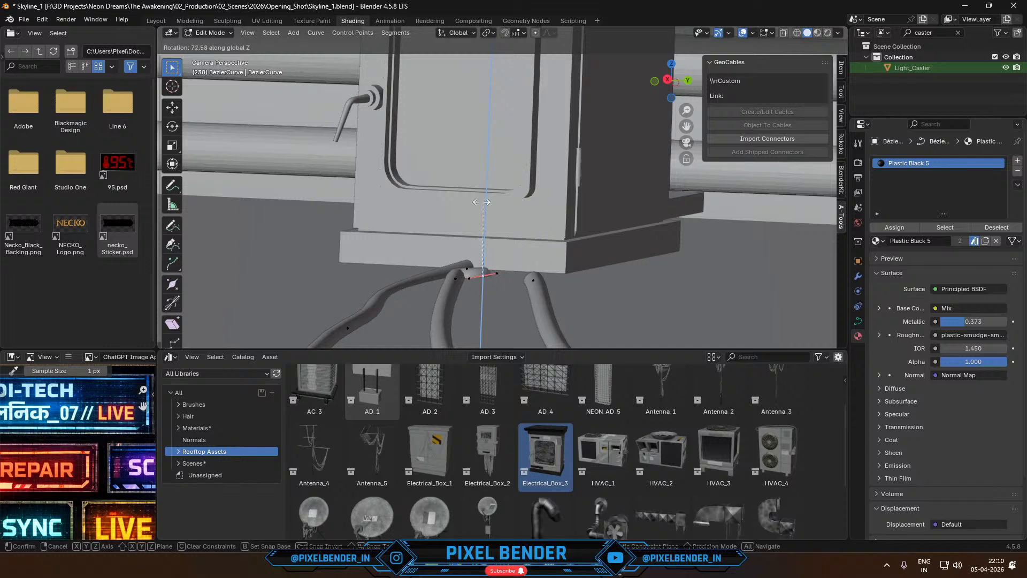
{"action": "left_click", "coordinate": [463, 209]}
{"action": "key", "text": "g"}
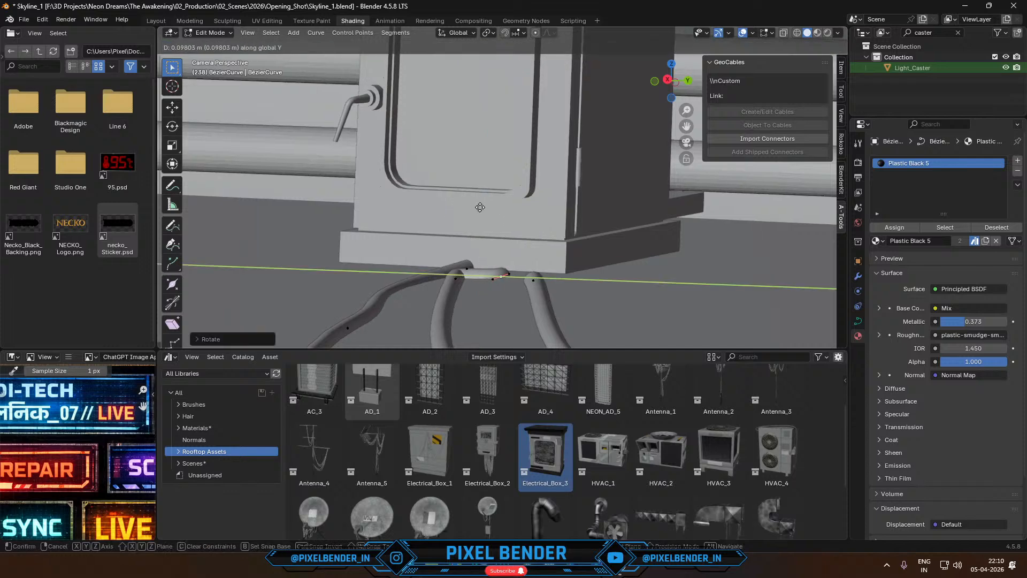
{"action": "key", "text": "x"}
{"action": "left_click", "coordinate": [489, 189]}
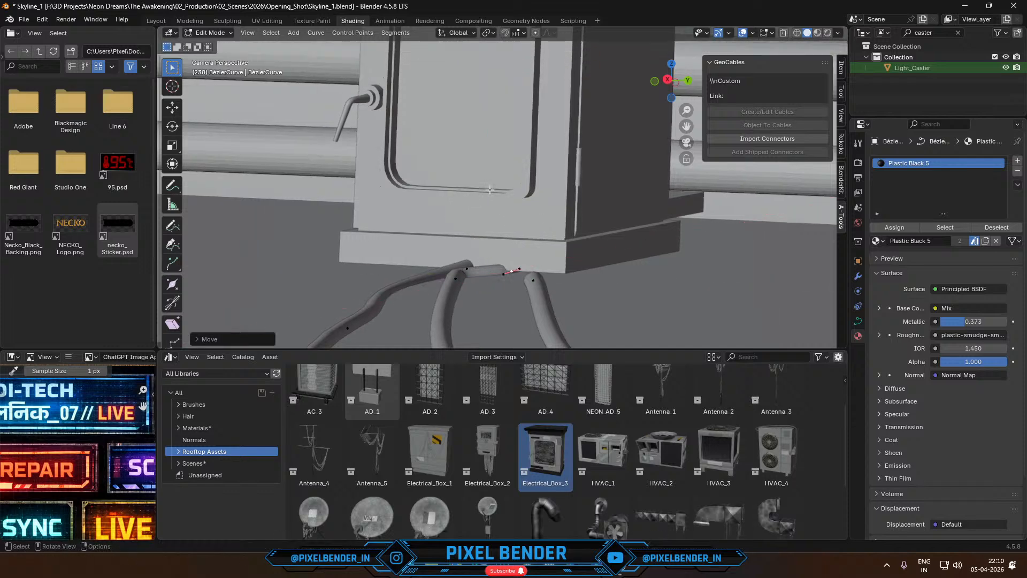
- Move the start point of the cable nearest the box's front corner along X and Y to tuck it under the base
{"action": "left_click", "coordinate": [519, 257]}
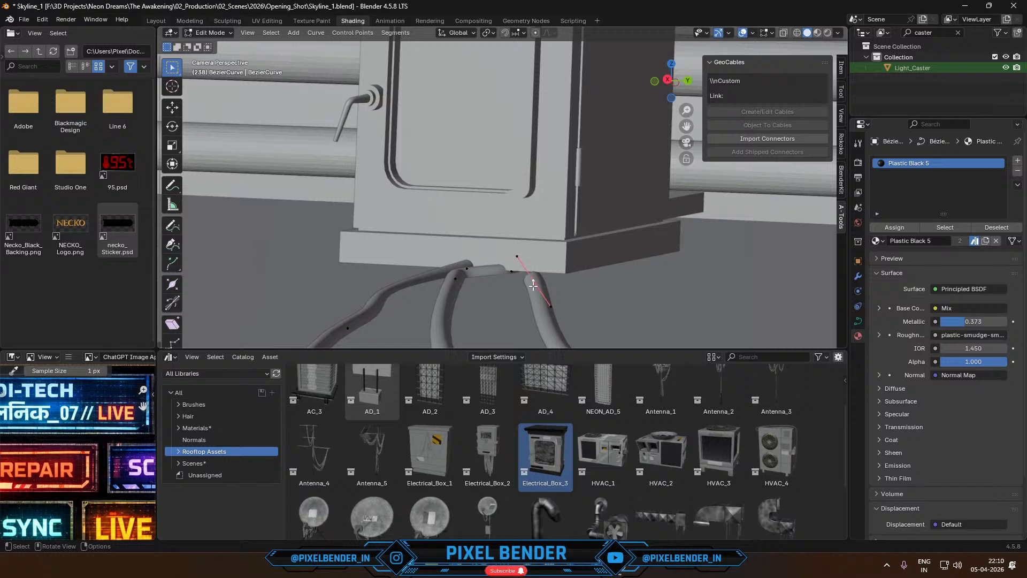
{"action": "key", "text": "g"}
{"action": "key", "text": "x"}
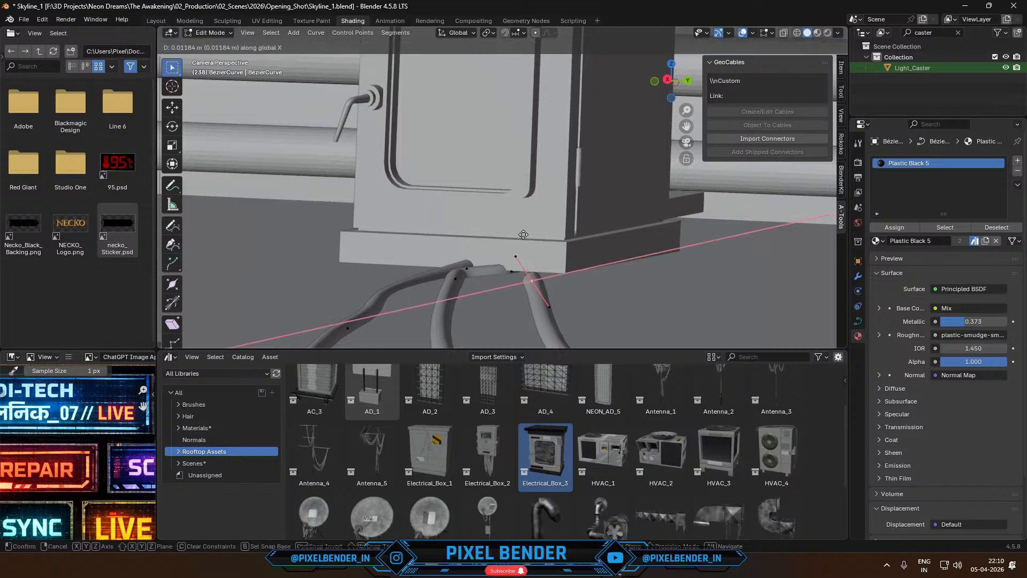
{"action": "left_click", "coordinate": [516, 237]}
{"action": "key", "text": "g"}
{"action": "key", "text": "y"}
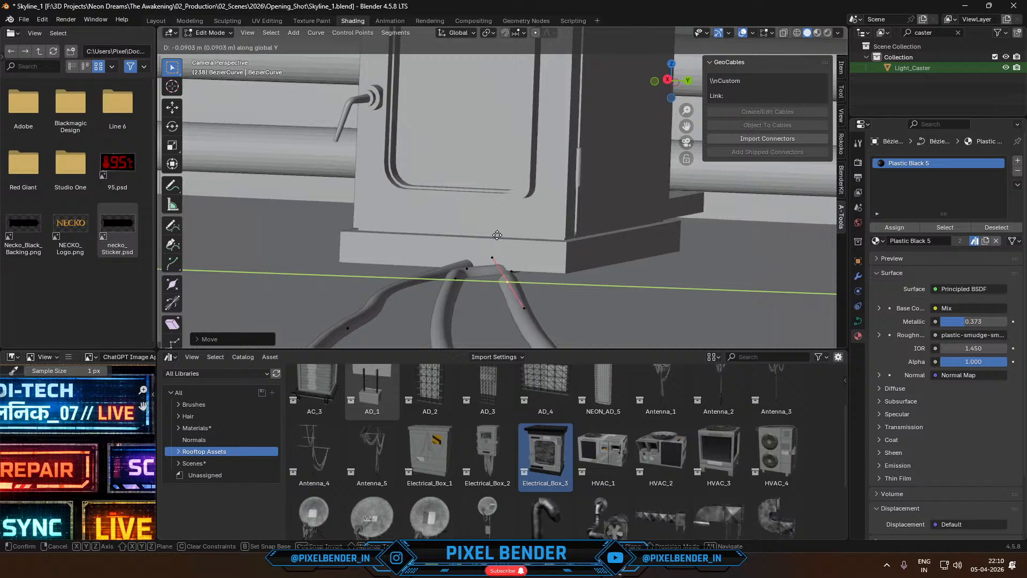
{"action": "left_click", "coordinate": [503, 239]}
{"action": "key", "text": "g"}
{"action": "key", "text": "x"}
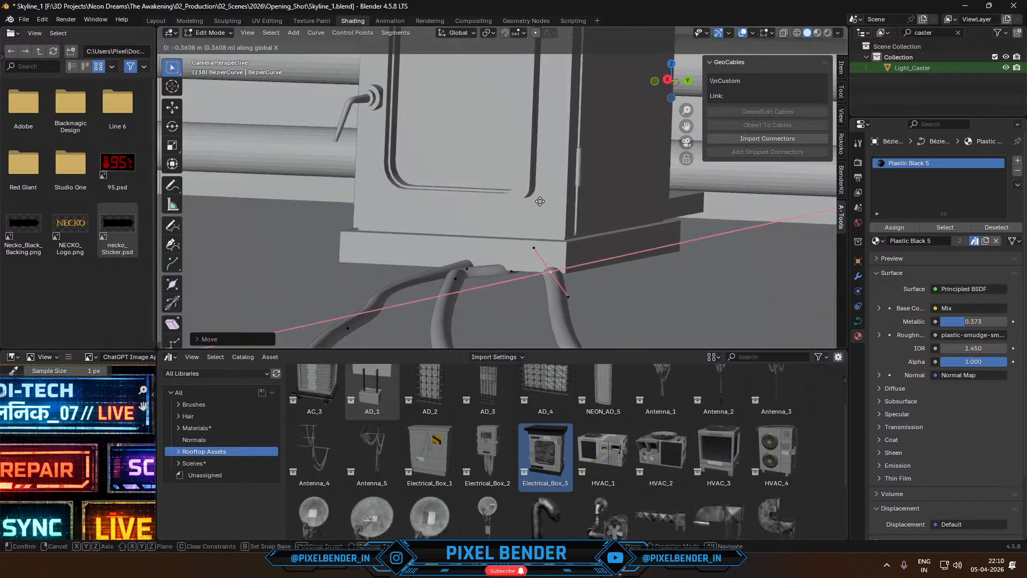
{"action": "left_click", "coordinate": [535, 203]}
{"action": "scroll", "coordinate": [537, 253], "scroll_direction": "down", "scroll_amount": 3}
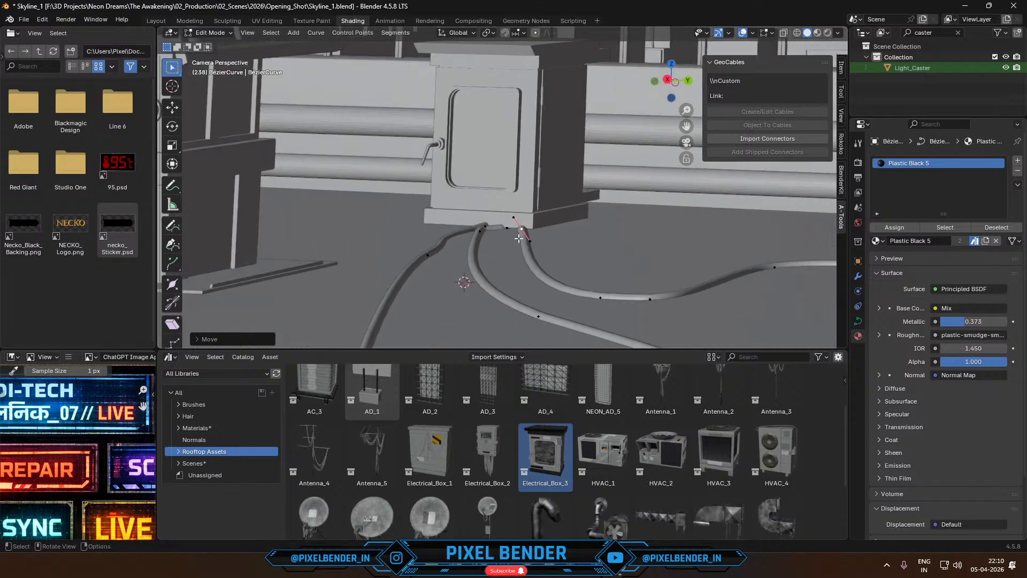
- In Edit Mode, select the front face of the electrical box's base plinth and inset it
{"action": "scroll", "coordinate": [519, 237], "scroll_direction": "up", "scroll_amount": 2}
{"action": "key", "text": "Tab"}
{"action": "left_click", "coordinate": [518, 237]}
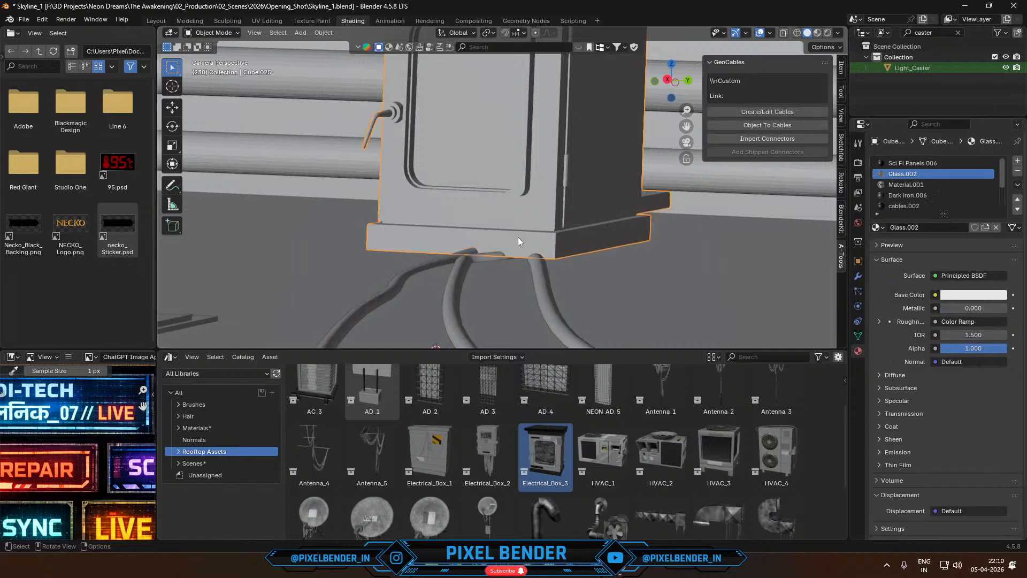
{"action": "key", "text": "Tab"}
{"action": "left_click", "coordinate": [519, 246]}
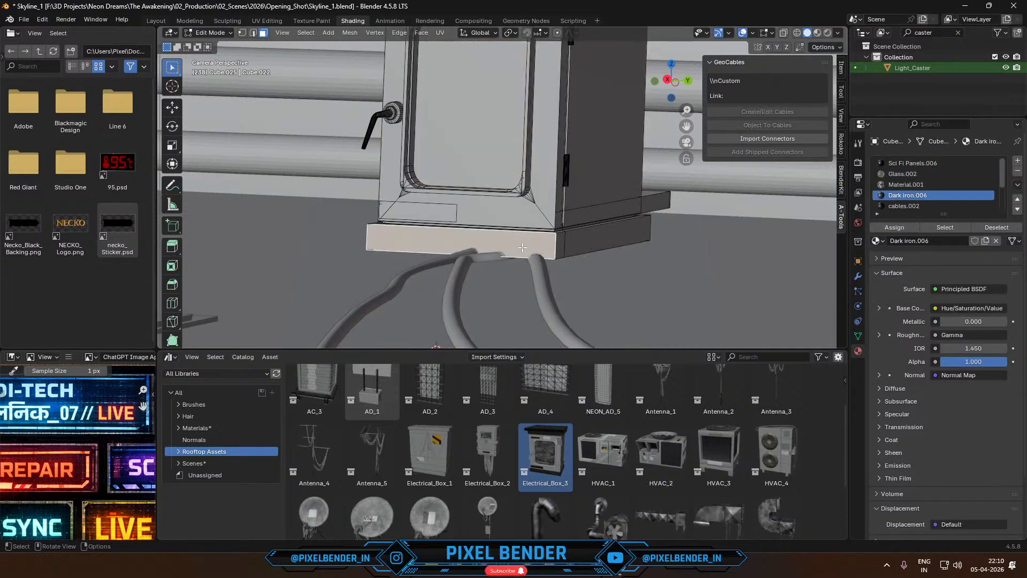
{"action": "key", "text": "i"}
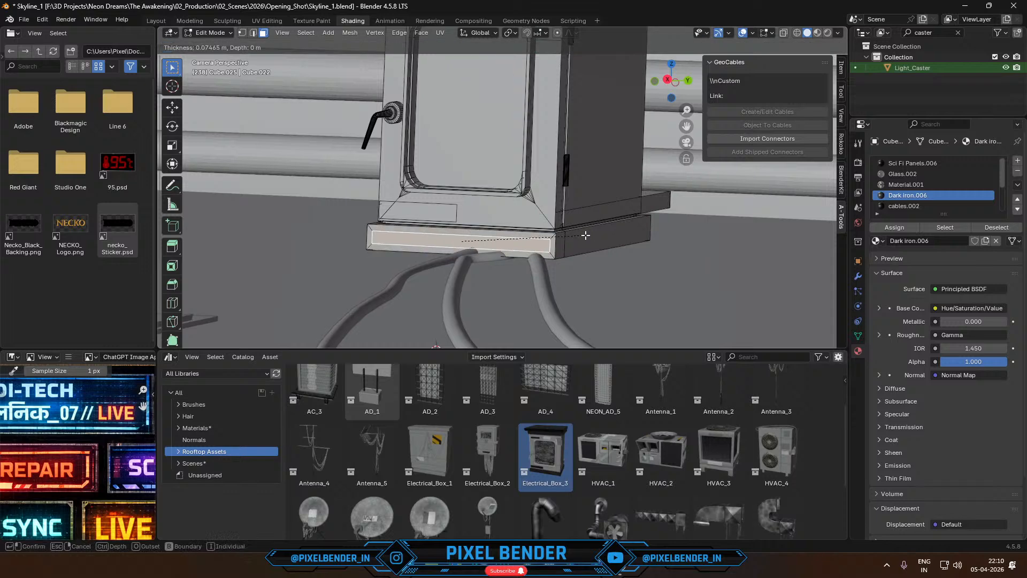
{"action": "left_click", "coordinate": [588, 236]}
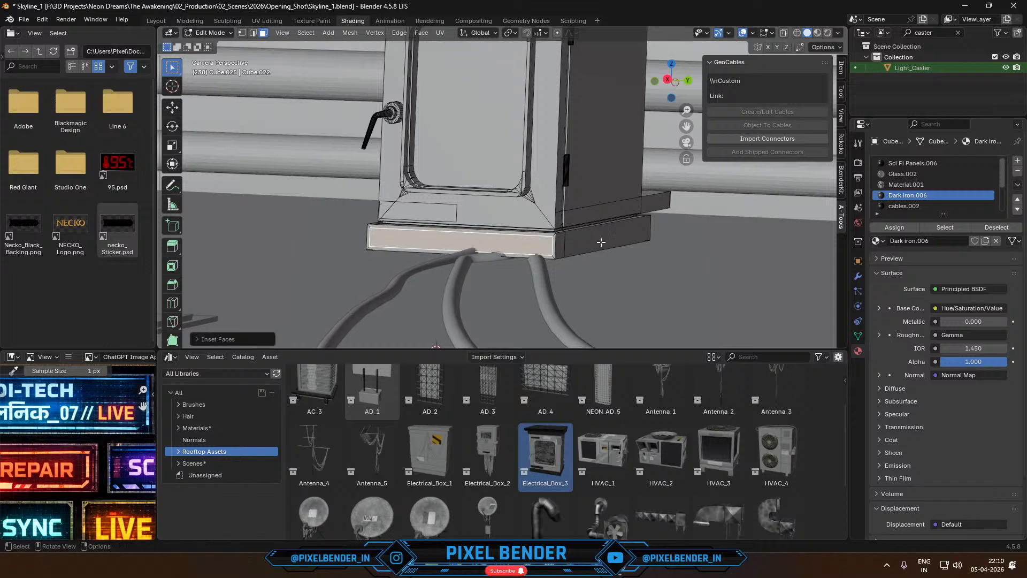
- Try narrowing the inset plinth face strongly along the Y axis, and undo that scaling
{"action": "key", "text": "s"}
{"action": "key", "text": "x"}
{"action": "key", "text": "y"}
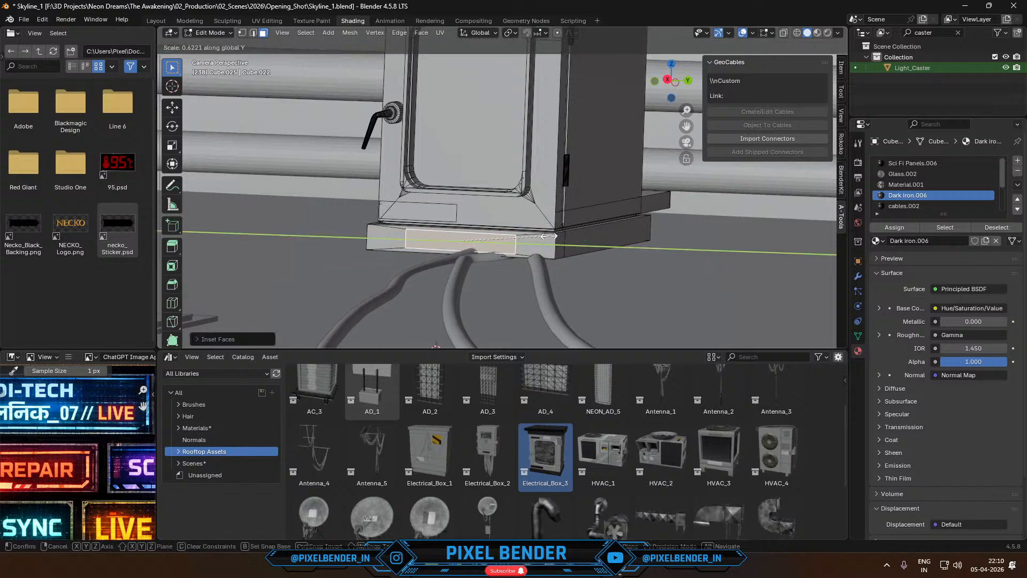
{"action": "left_click", "coordinate": [539, 236]}
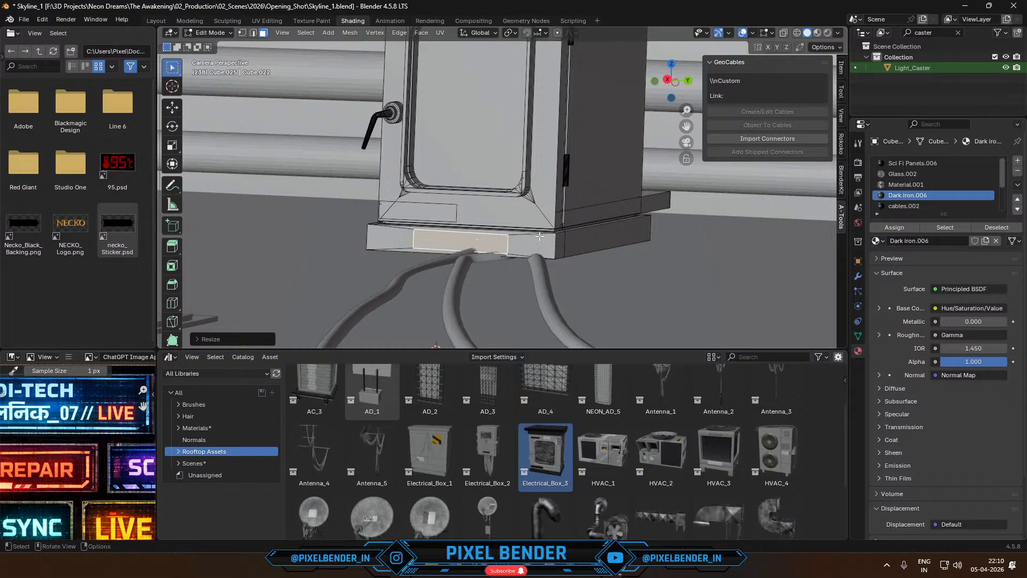
{"action": "key", "text": "ctrl+z"}
- Narrow the inset plinth face slightly along Y, lower it a little along Z and extrude it outward about 0.068 m
{"action": "key", "text": "s"}
{"action": "key", "text": "y"}
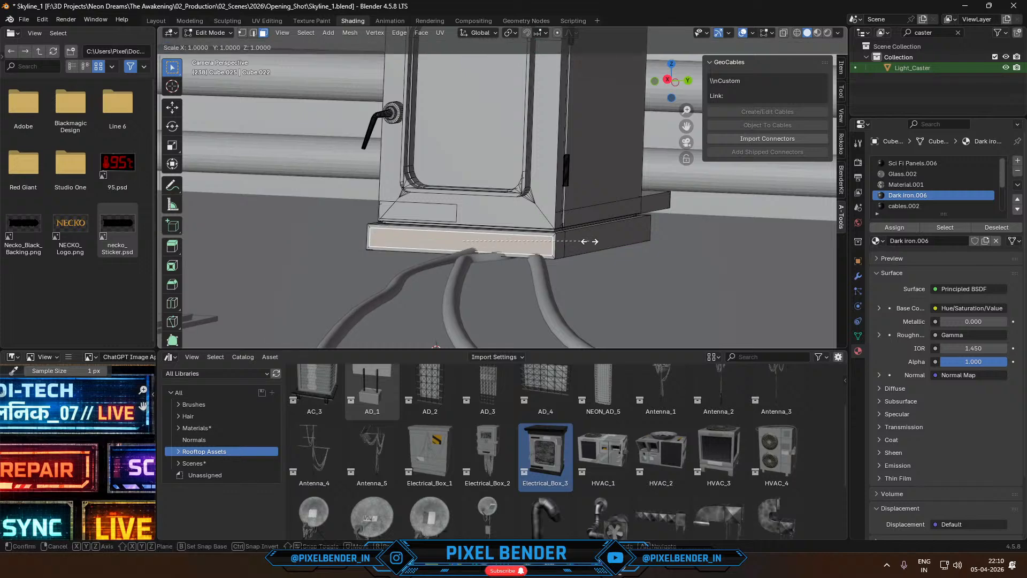
{"action": "left_click", "coordinate": [581, 243]}
{"action": "key", "text": "g"}
{"action": "key", "text": "z"}
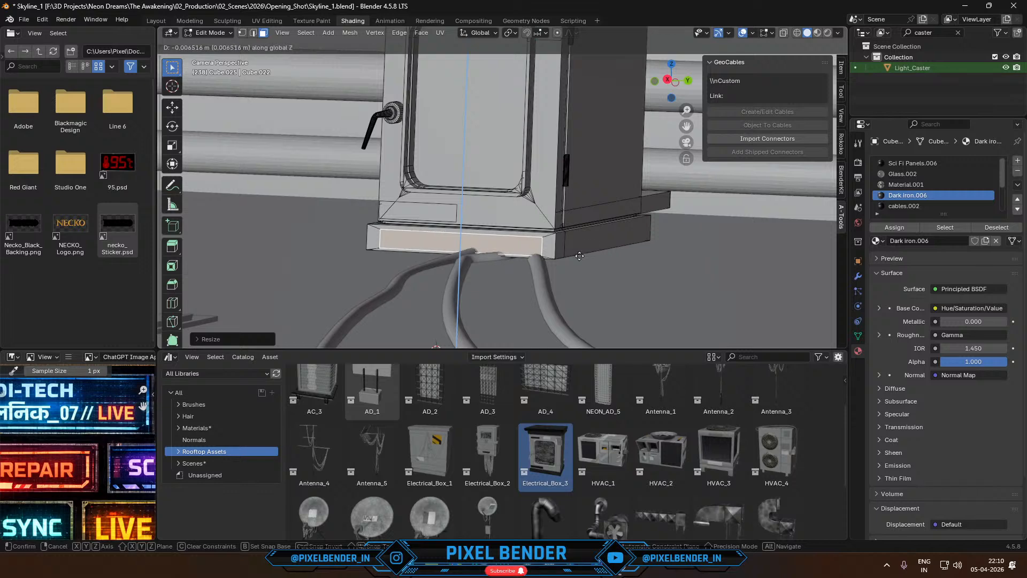
{"action": "right_click", "coordinate": [582, 276]}
{"action": "key", "text": "e"}
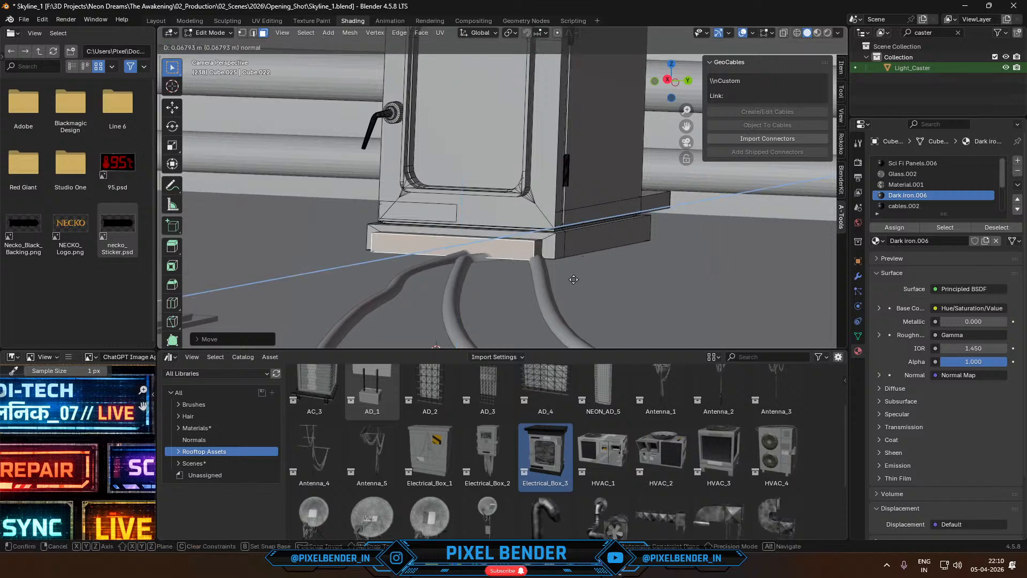
{"action": "left_click", "coordinate": [574, 280]}
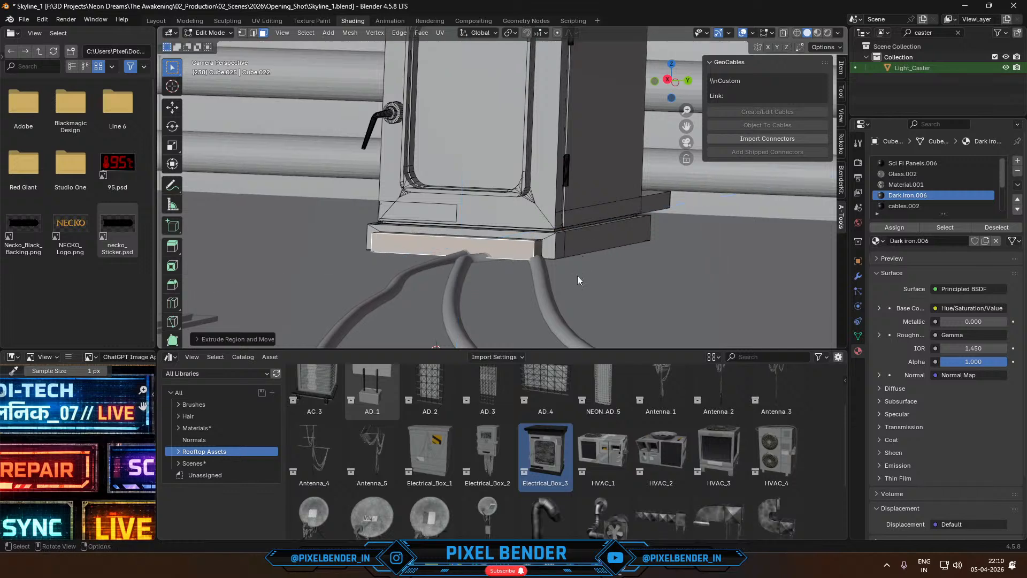
- Shift the start point of the cable nearest the box's front corner along Y so it sits under the extruded ledge
{"action": "key", "text": "Tab"}
{"action": "left_click", "coordinate": [540, 271]}
{"action": "key", "text": "Tab"}
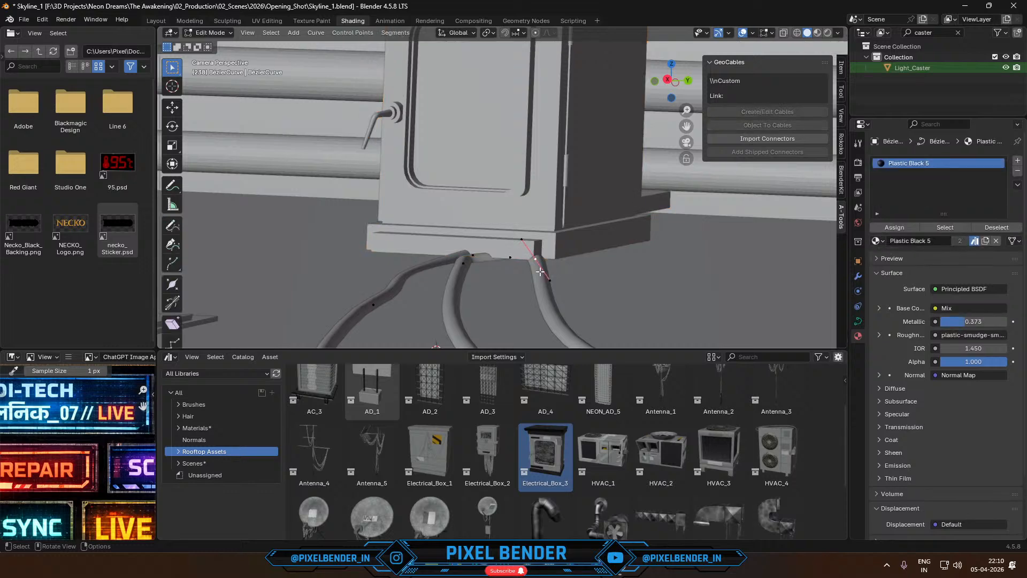
{"action": "key", "text": "g"}
{"action": "key", "text": "x"}
{"action": "key", "text": "y"}
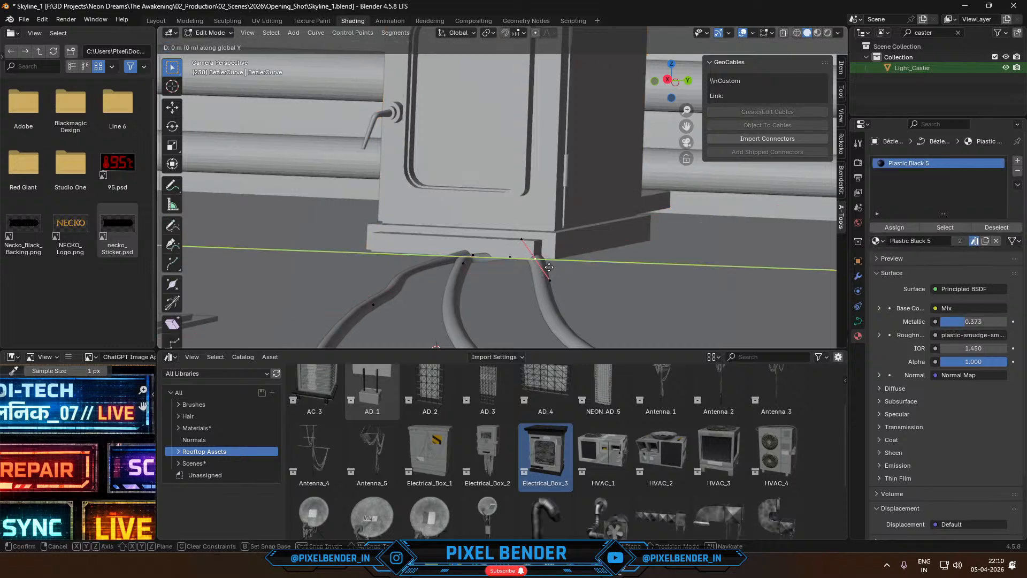
{"action": "left_click", "coordinate": [528, 261]}
{"action": "key", "text": "Tab"}
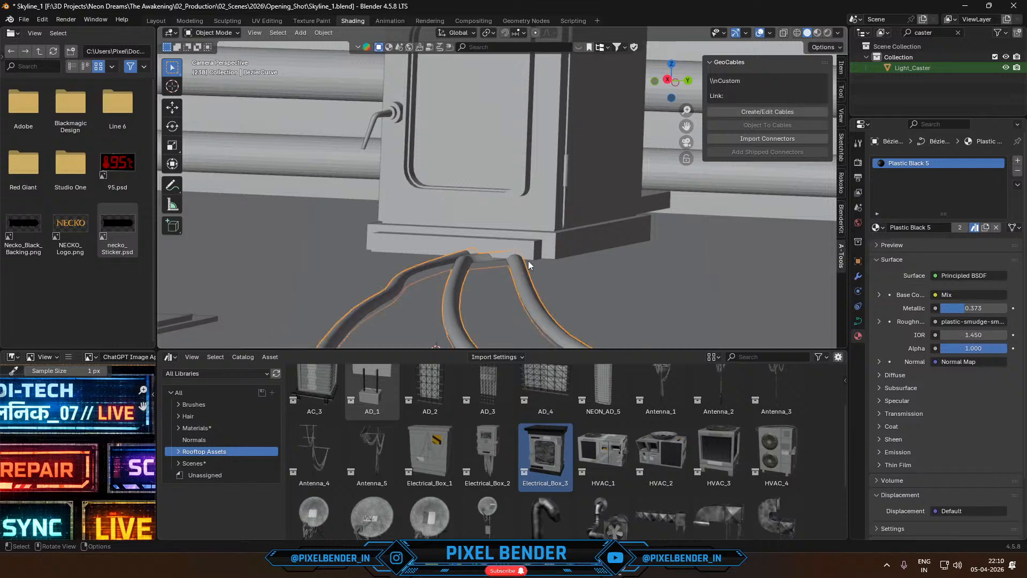
- Save Skyline_1.blend and render frame 238 with the adjusted cables and electrical box
{"action": "left_click", "coordinate": [590, 273]}
{"action": "scroll", "coordinate": [591, 273], "scroll_direction": "down", "scroll_amount": 4}
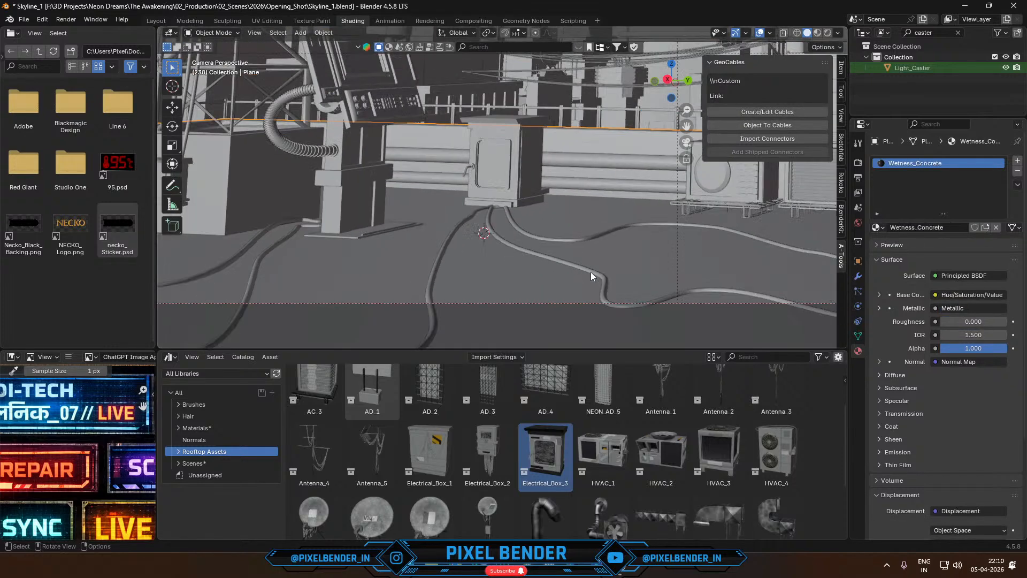
{"action": "scroll", "coordinate": [591, 275], "scroll_direction": "down", "scroll_amount": 2}
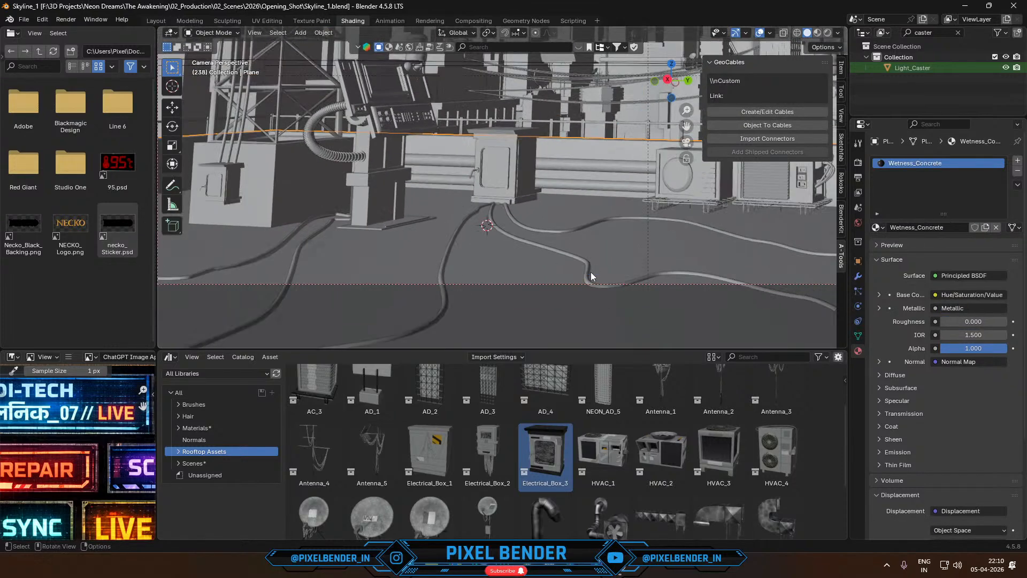
{"action": "key", "text": "F12"}
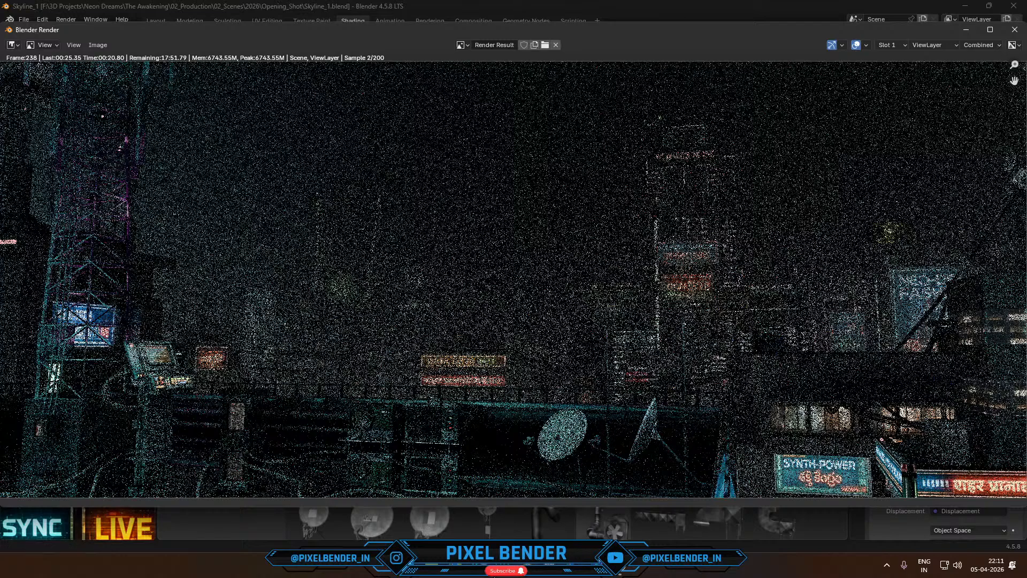
- Switch to the Temple Asset Pack Blender window and close it without saving its changes
{"action": "mouse_move", "coordinate": [526, 565]}
{"action": "left_click", "coordinate": [608, 527]}
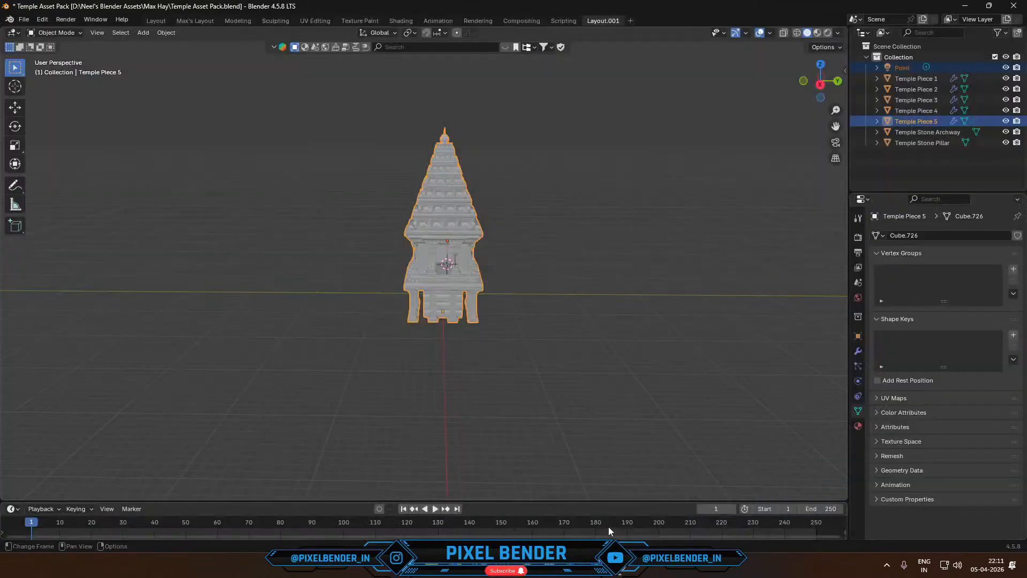
{"action": "left_click", "coordinate": [1014, 6]}
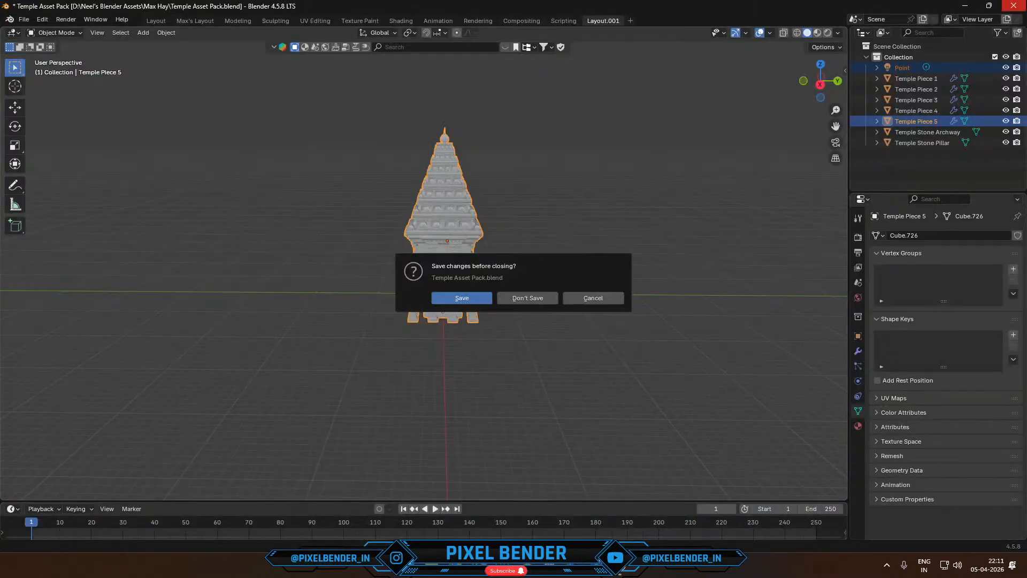
{"action": "left_click", "coordinate": [517, 299]}
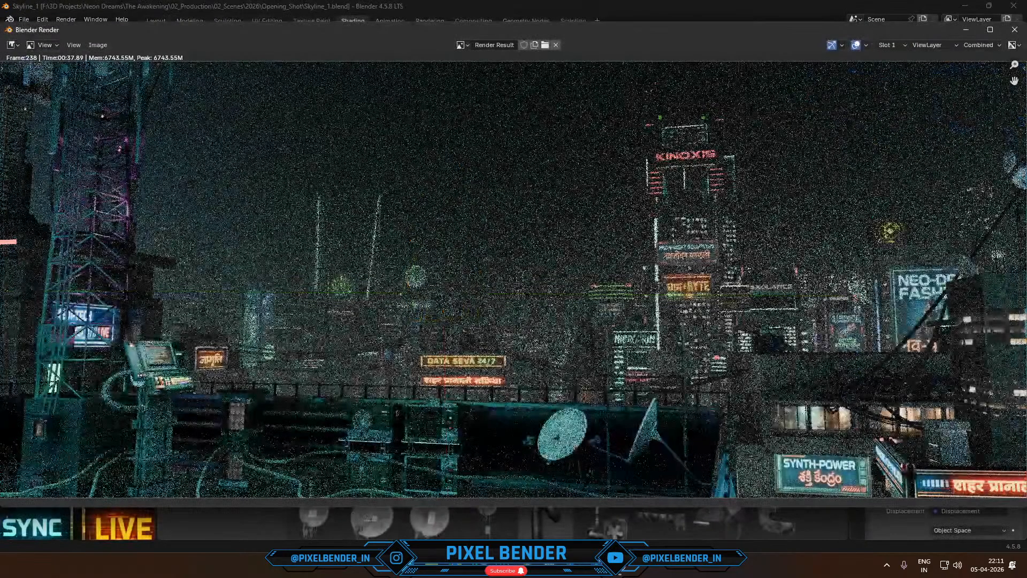
- Switch to the Sci_Fi_Terminals Blender window and close it without saving its changes
{"action": "mouse_move", "coordinate": [526, 565]}
{"action": "left_click", "coordinate": [587, 512]}
{"action": "left_click", "coordinate": [1014, 5]}
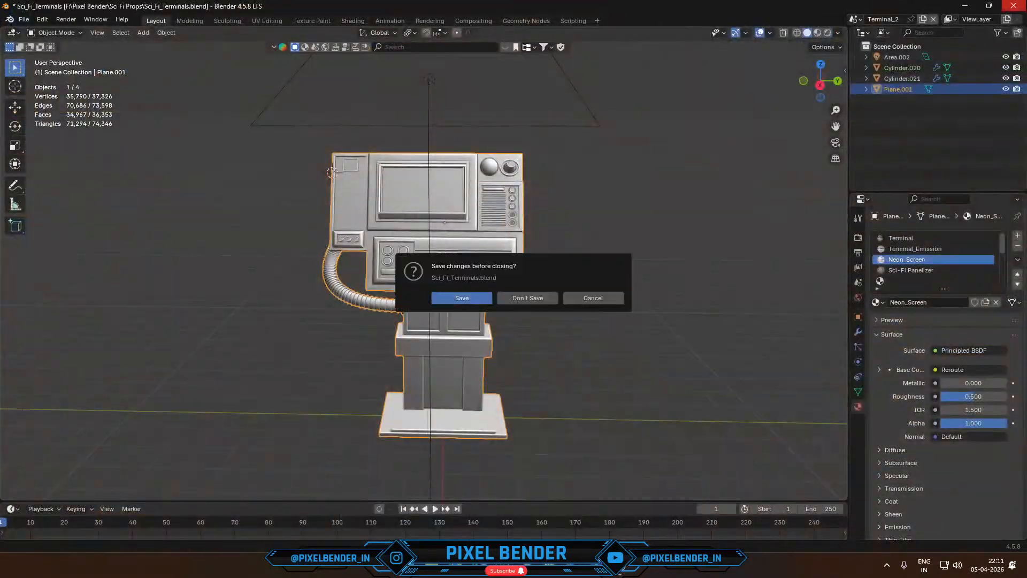
{"action": "left_click", "coordinate": [511, 301]}
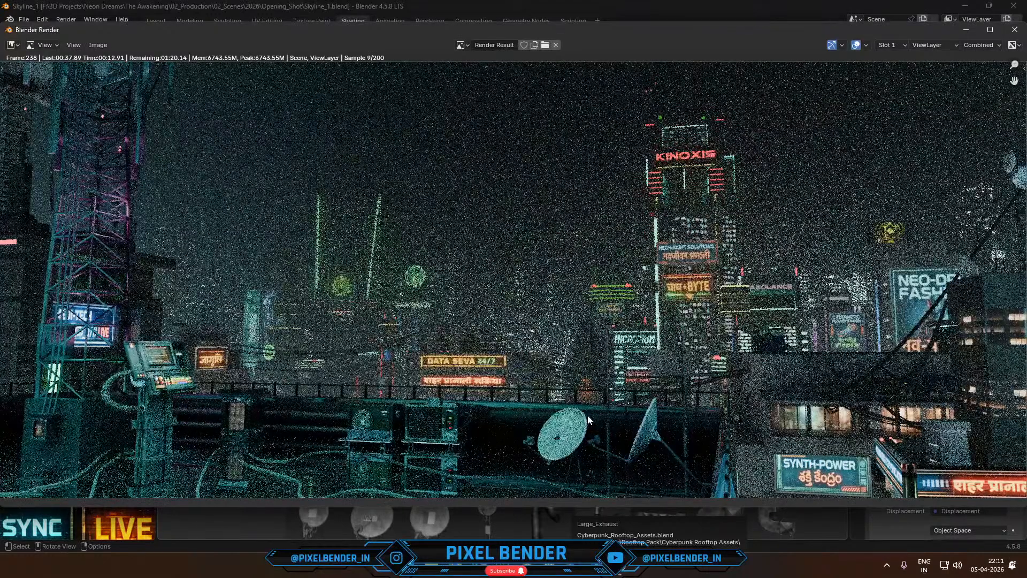
- Return to the Skyline_1 scene and isolate the cable curve in local view with Material Preview shading
{"action": "key", "text": "alt+Tab"}
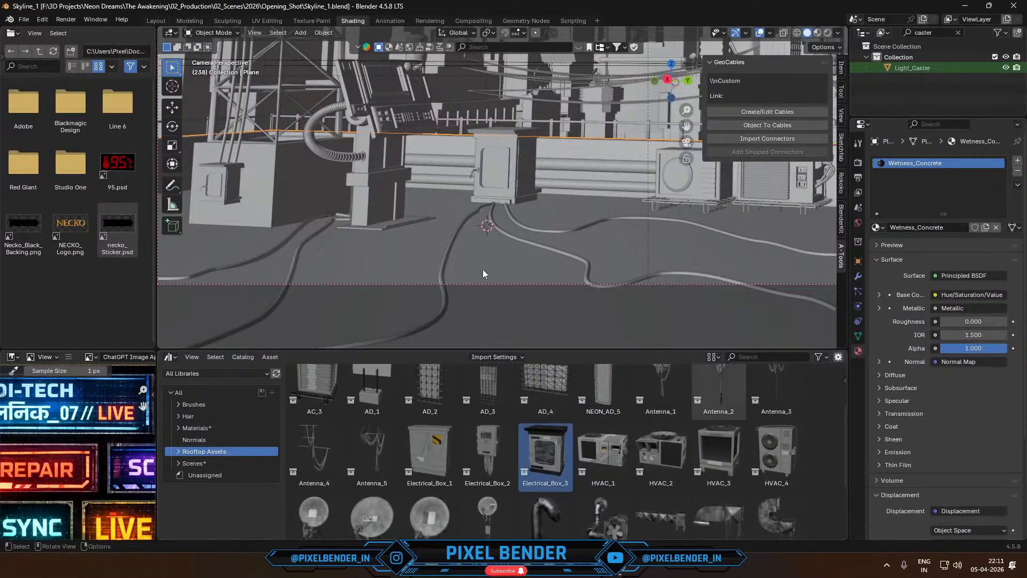
{"action": "left_click", "coordinate": [442, 272]}
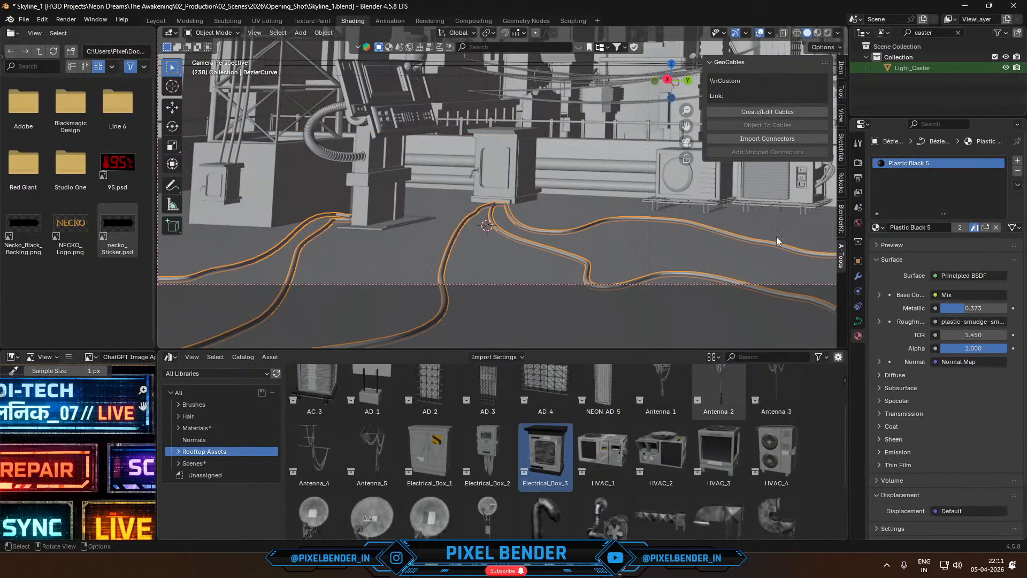
{"action": "key", "text": "Tab"}
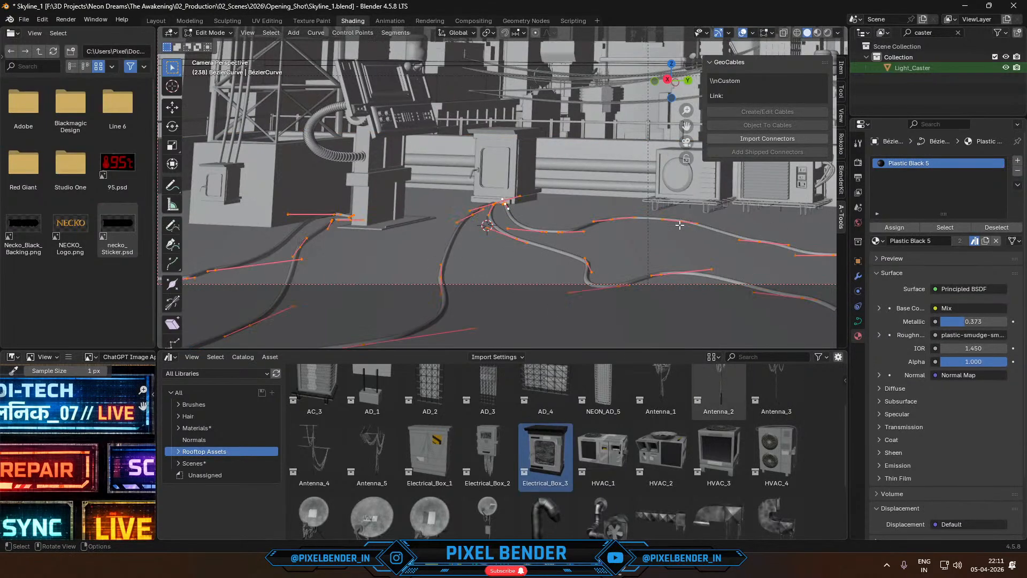
{"action": "key", "text": "Tab"}
{"action": "key", "text": "KP_Divide"}
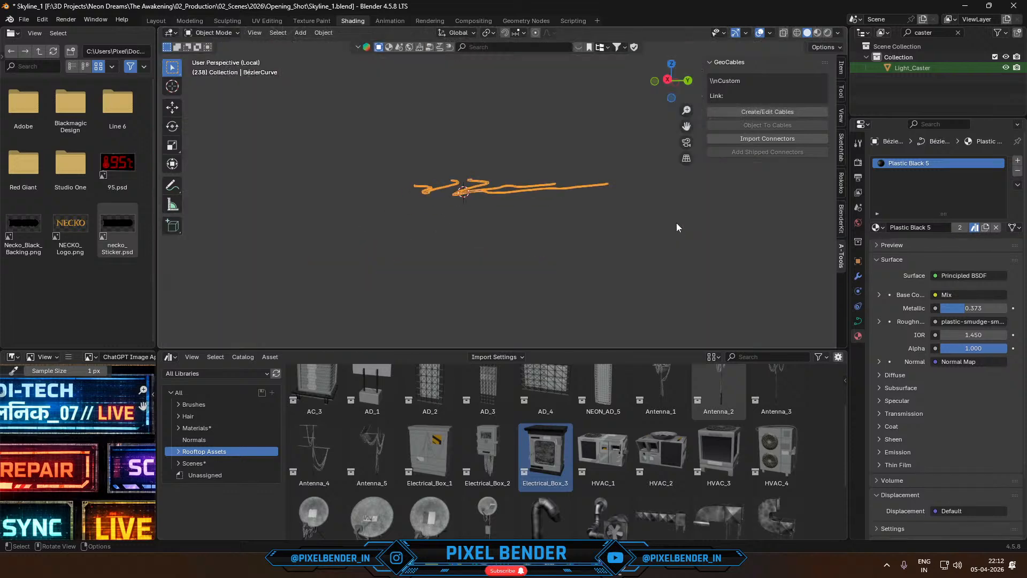
{"action": "middle_click_drag", "start_coordinate": [677, 222], "coordinate": [633, 279]}
{"action": "left_click", "coordinate": [817, 32]}
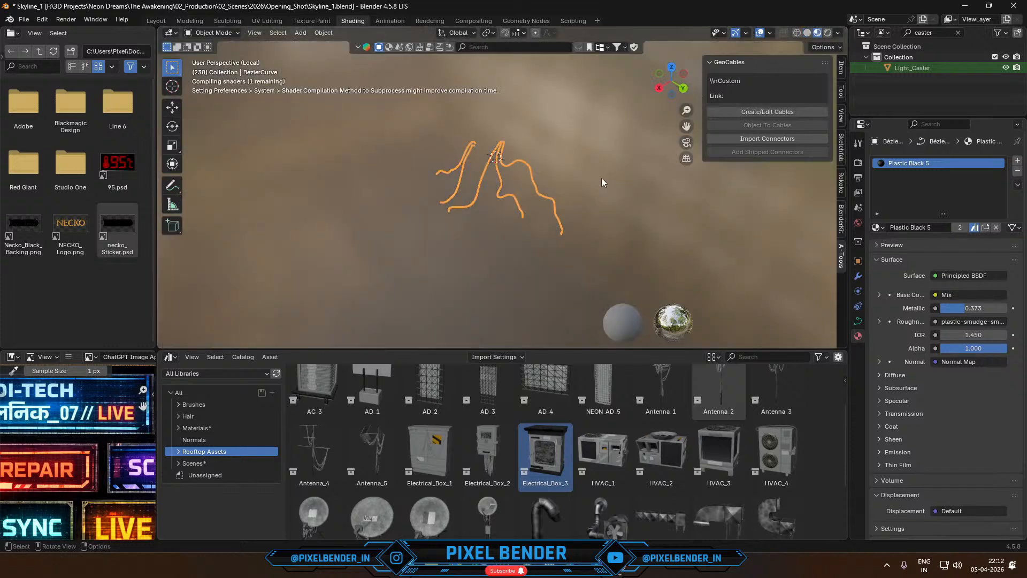
{"action": "scroll", "coordinate": [518, 190], "scroll_direction": "up", "scroll_amount": 4}
{"action": "middle_click_drag", "start_coordinate": [517, 190], "coordinate": [493, 185]}
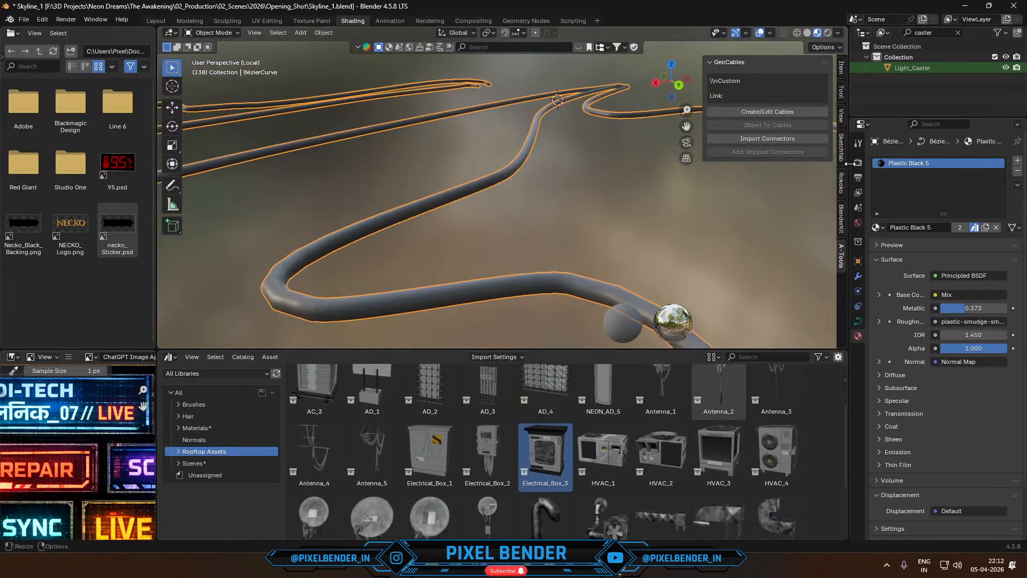
- Replace the cable curve's material with the existing Dark metal material
{"action": "left_click", "coordinate": [876, 226]}
{"action": "type", "text": "da"}
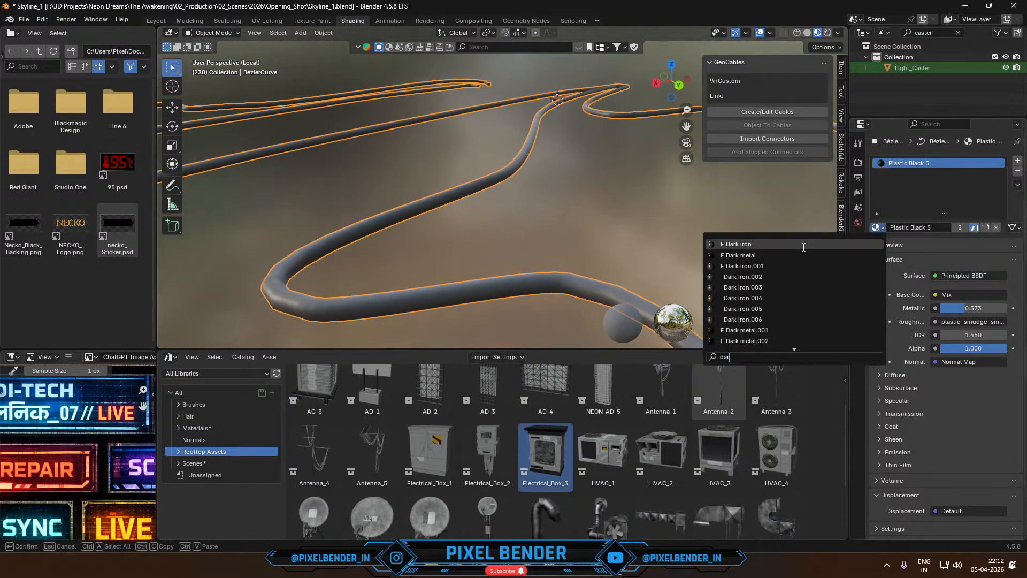
{"action": "type", "text": "r"}
{"action": "left_click", "coordinate": [785, 255]}
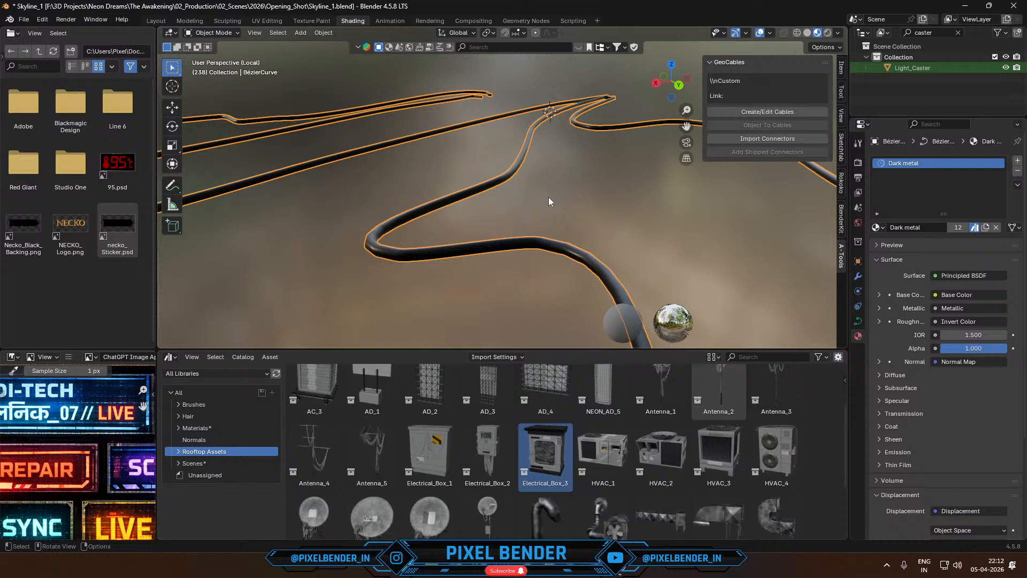
- Bring the full scene back in the camera view and save the file
{"action": "key", "text": "KP_Divide"}
{"action": "key", "text": "KP_0"}
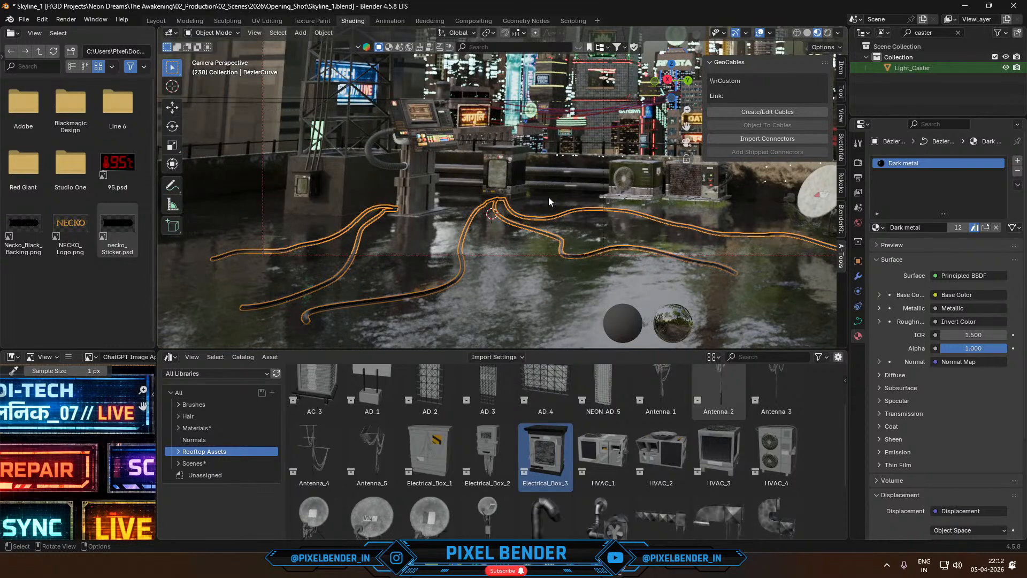
{"action": "key", "text": "ctrl"}
{"action": "key", "text": "ctrl+s"}
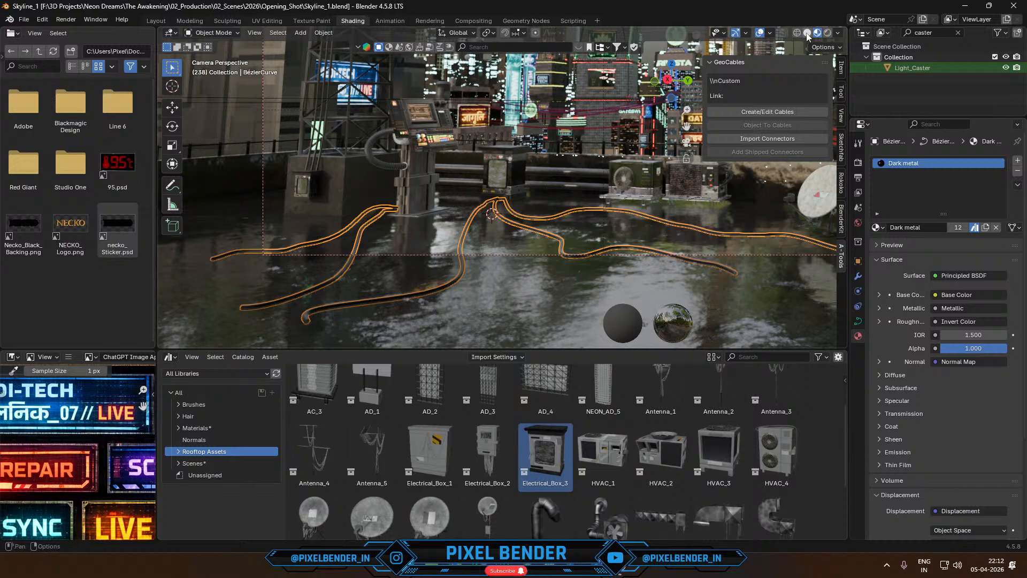
- Return the viewport to solid shading and render frame 238 to check the Dark metal cables, stopping before all 200 samples
{"action": "left_click", "coordinate": [807, 33]}
{"action": "key", "text": "F12"}
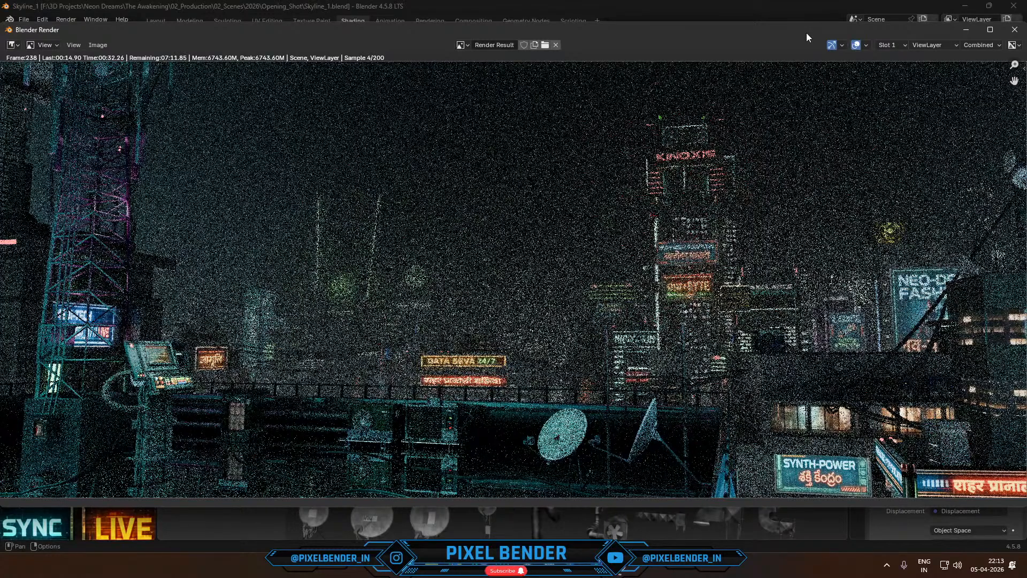
{"action": "key", "text": "Escape"}
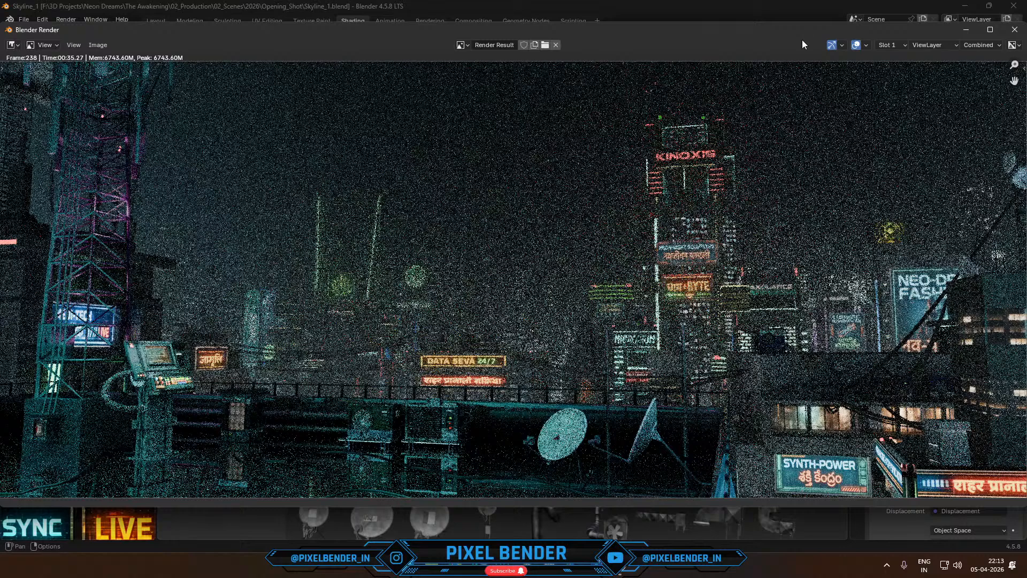
{"action": "scroll", "coordinate": [752, 229], "scroll_direction": "down", "scroll_amount": 2}
{"action": "scroll", "coordinate": [752, 229], "scroll_direction": "up", "scroll_amount": 2}
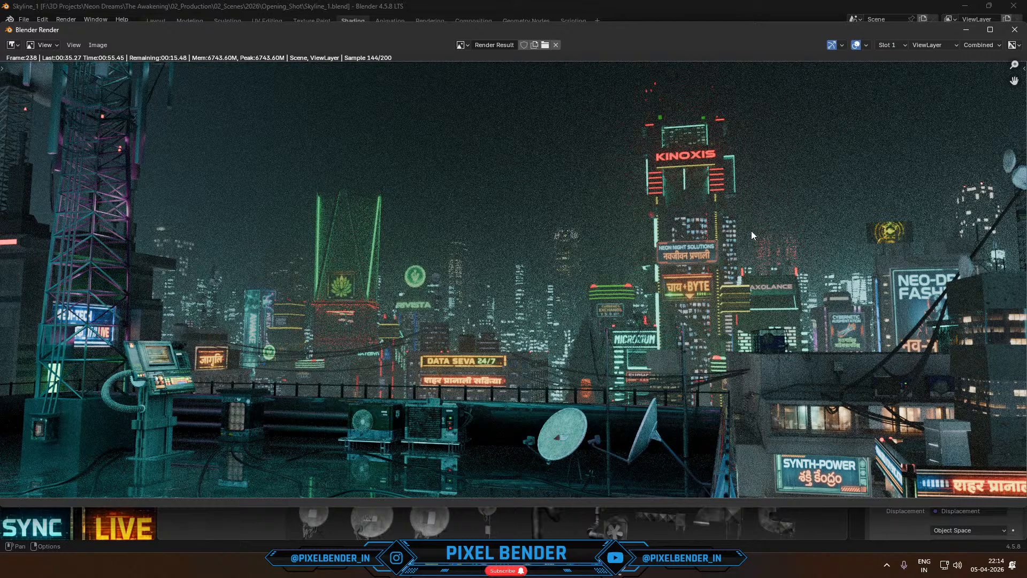
{"action": "key", "text": "Escape"}
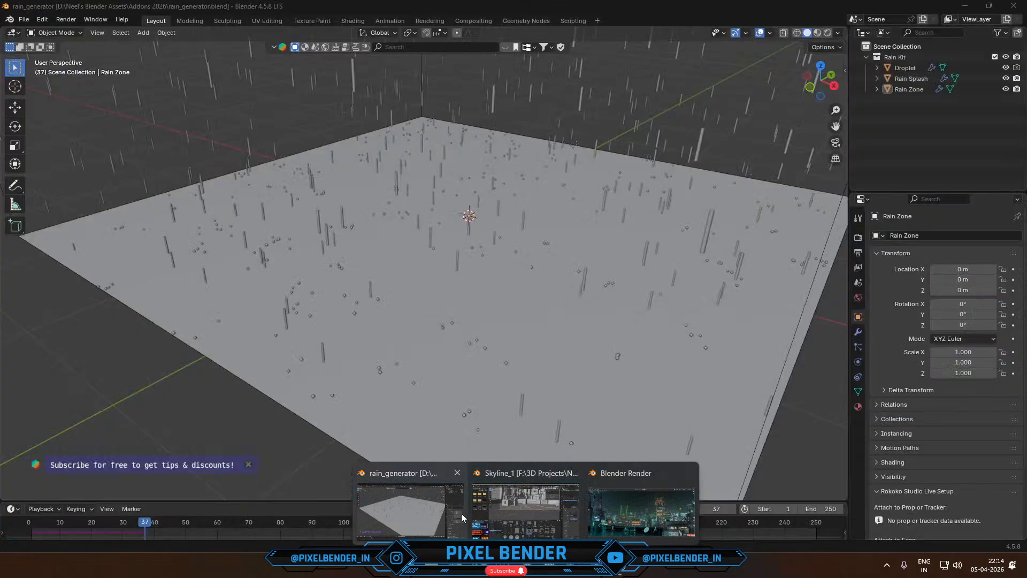
- Return to the Skyline_1 scene and set the emission strength of the Light_Caster object's Building_Neon.001 material to 5
{"action": "left_click", "coordinate": [510, 511]}
{"action": "scroll", "coordinate": [461, 273], "scroll_direction": "down", "scroll_amount": 5}
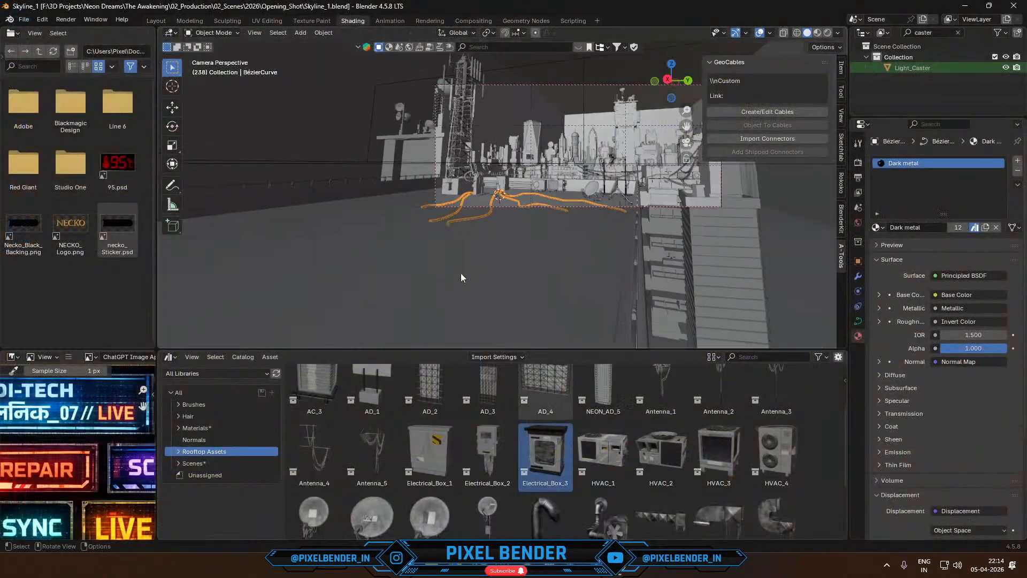
{"action": "left_click", "coordinate": [403, 82]}
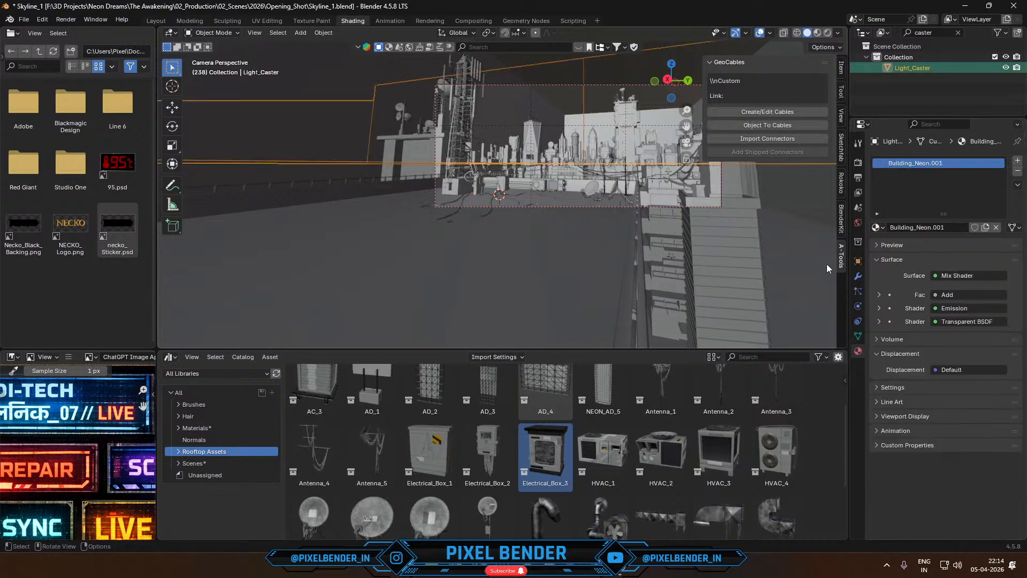
{"action": "left_click", "coordinate": [879, 308]}
{"action": "left_click", "coordinate": [979, 334]}
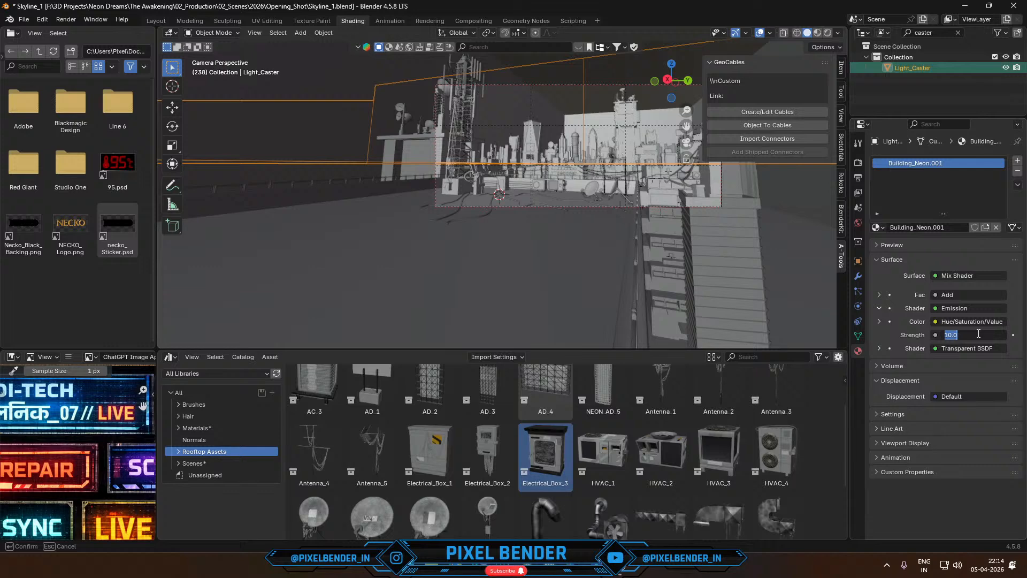
{"action": "type", "text": "5"}
{"action": "key", "text": "Return"}
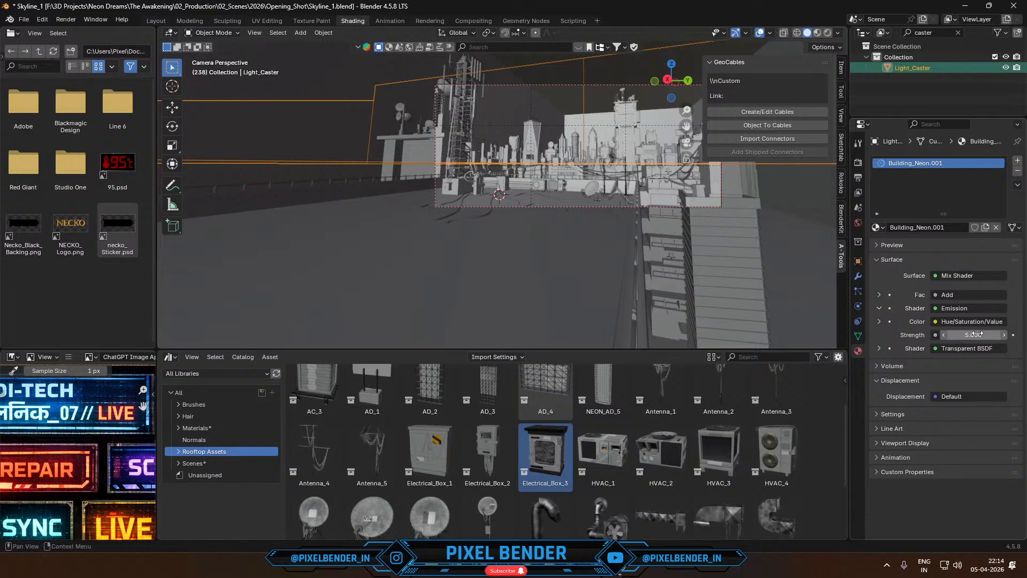
- Render frame 238 to check the adjusted Light_Caster lighting, stopping before all 200 samples, and examine the image
{"action": "key", "text": "F12"}
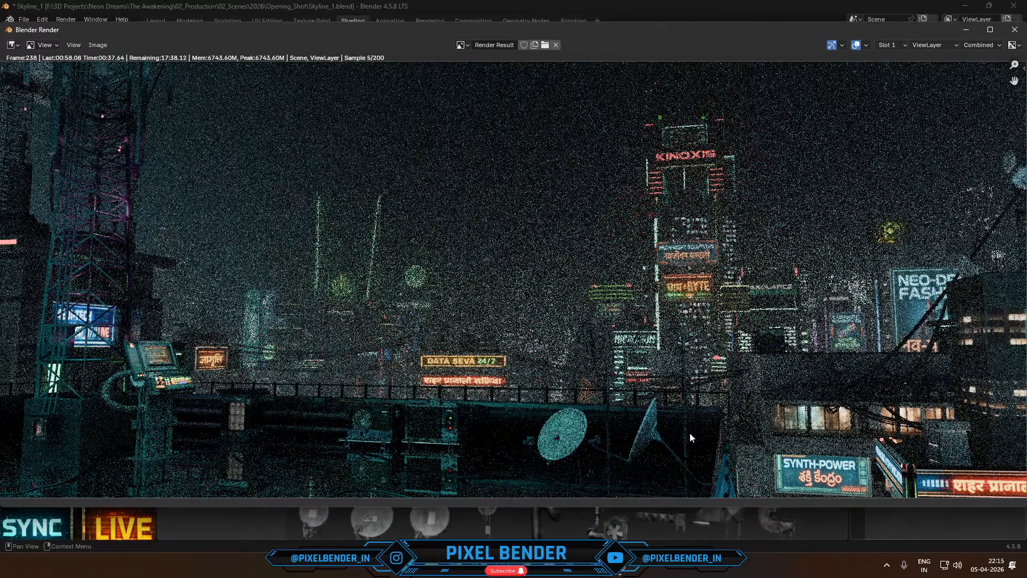
{"action": "scroll", "coordinate": [583, 337], "scroll_direction": "down", "scroll_amount": 1}
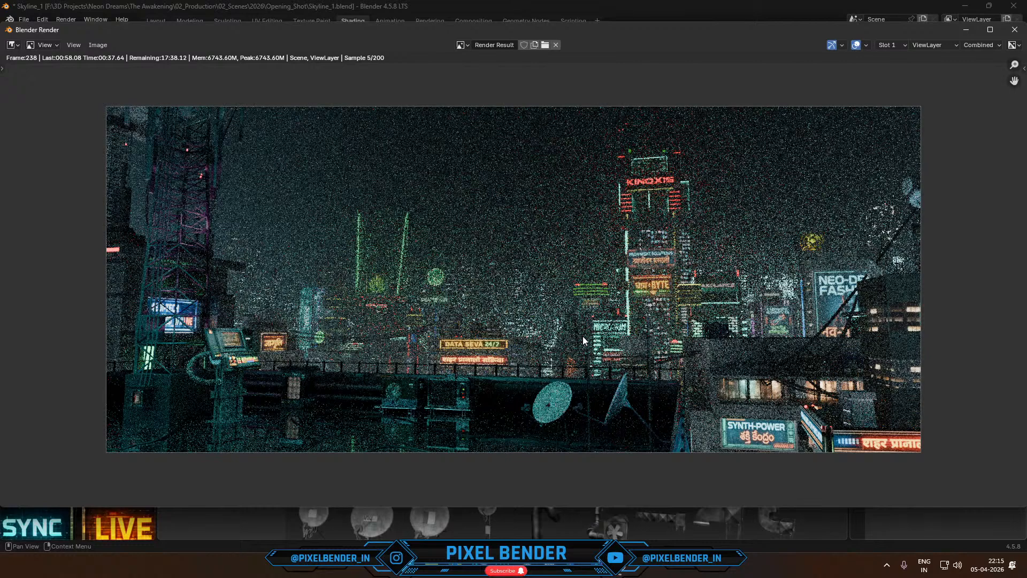
{"action": "key", "text": "Escape"}
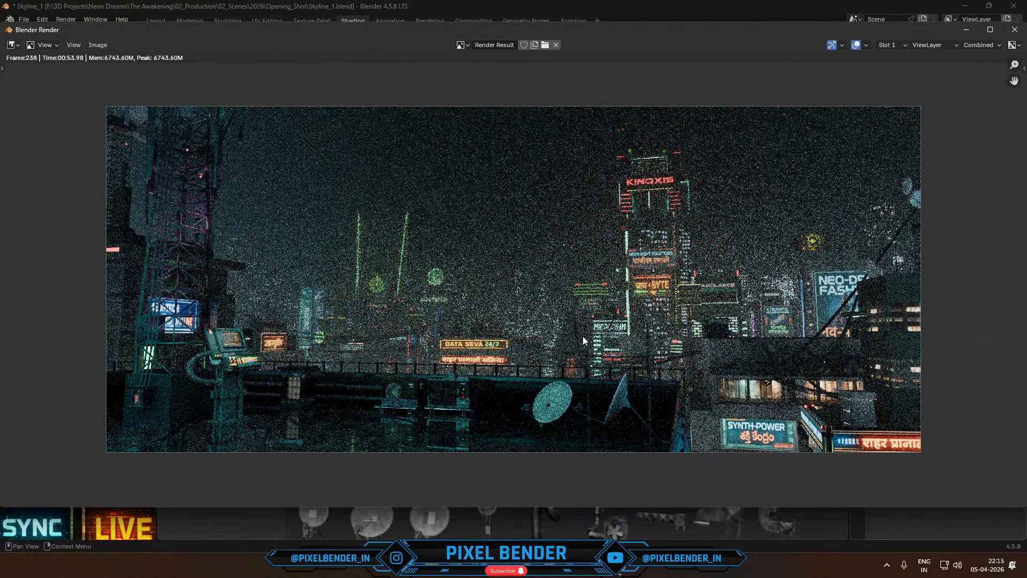
{"action": "scroll", "coordinate": [582, 336], "scroll_direction": "up", "scroll_amount": 1}
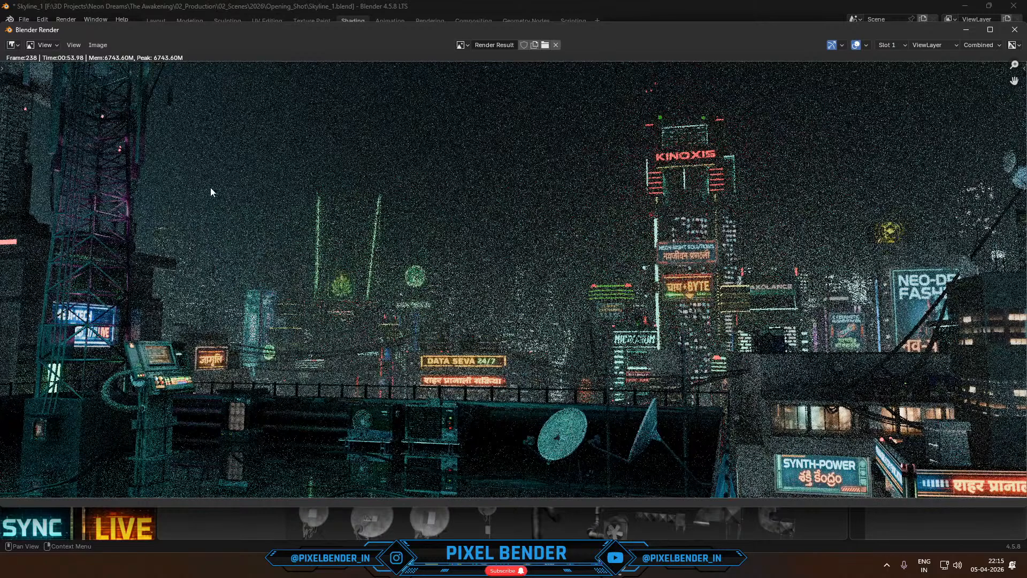
- Start another render of frame 238, and switch to OBS to put the Stream_BRB scene on the live stream
{"action": "key", "text": "F12"}
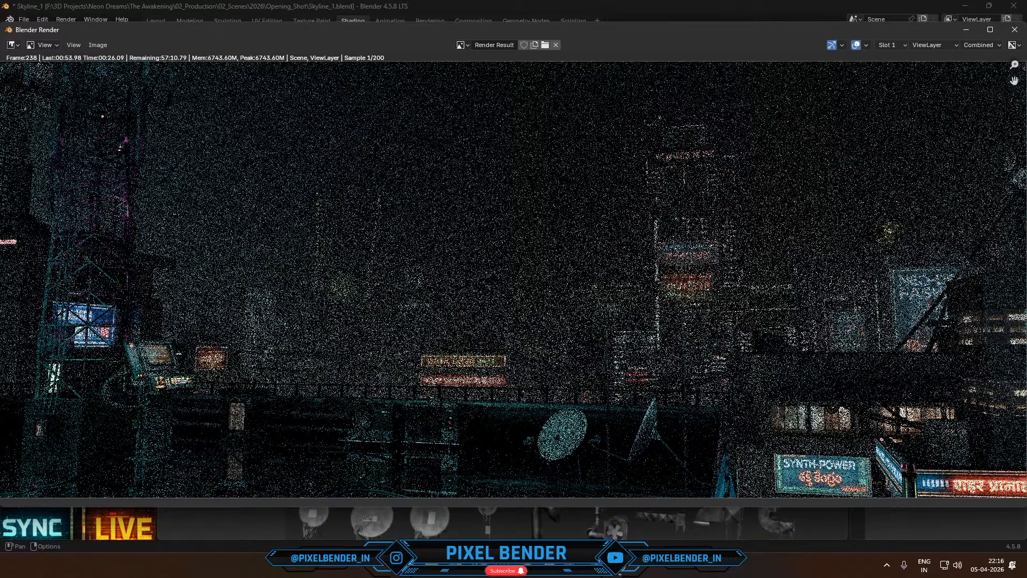
{"action": "left_click", "coordinate": [624, 568]}
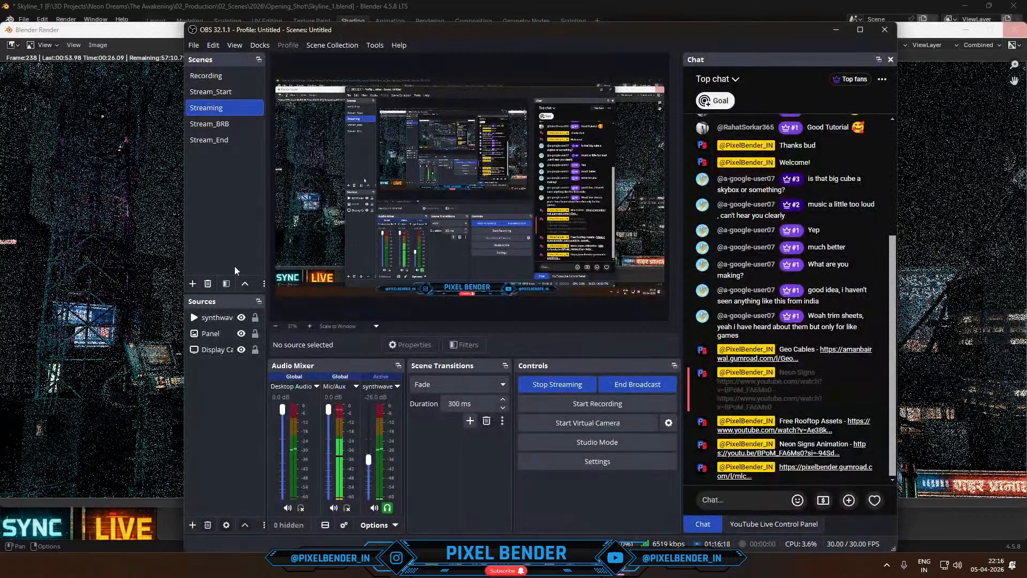
{"action": "left_click", "coordinate": [217, 124]}
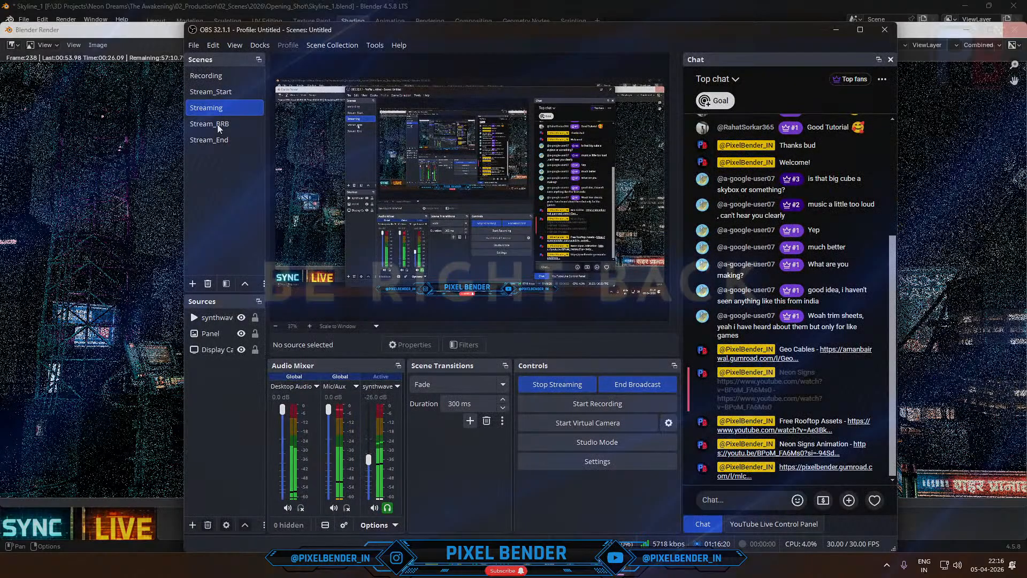
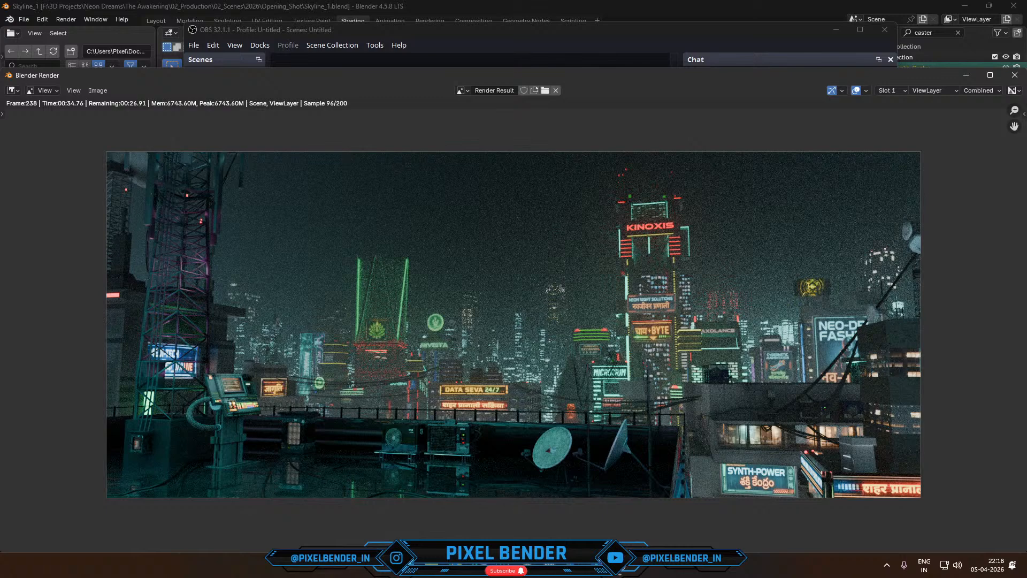
- Open the reference image Gemini_Generated_Image_he3rp3he3rp3he3r.png and examine the rooftop tower base with its orange lamps and signs
{"action": "mouse_move", "coordinate": [597, 565]}
{"action": "left_click", "coordinate": [532, 473]}
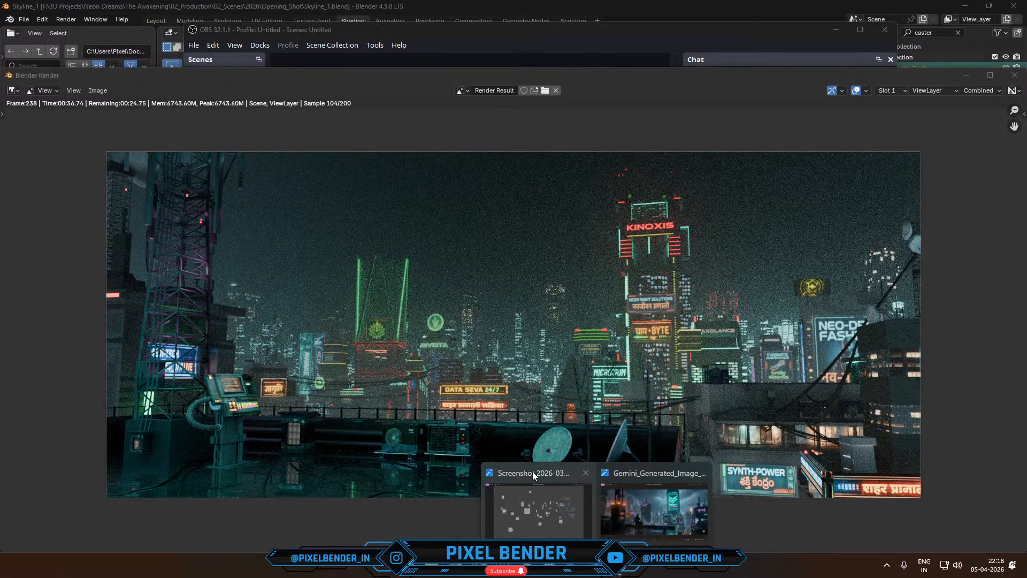
{"action": "left_click", "coordinate": [654, 502]}
{"action": "scroll", "coordinate": [163, 205], "scroll_direction": "up", "scroll_amount": 2}
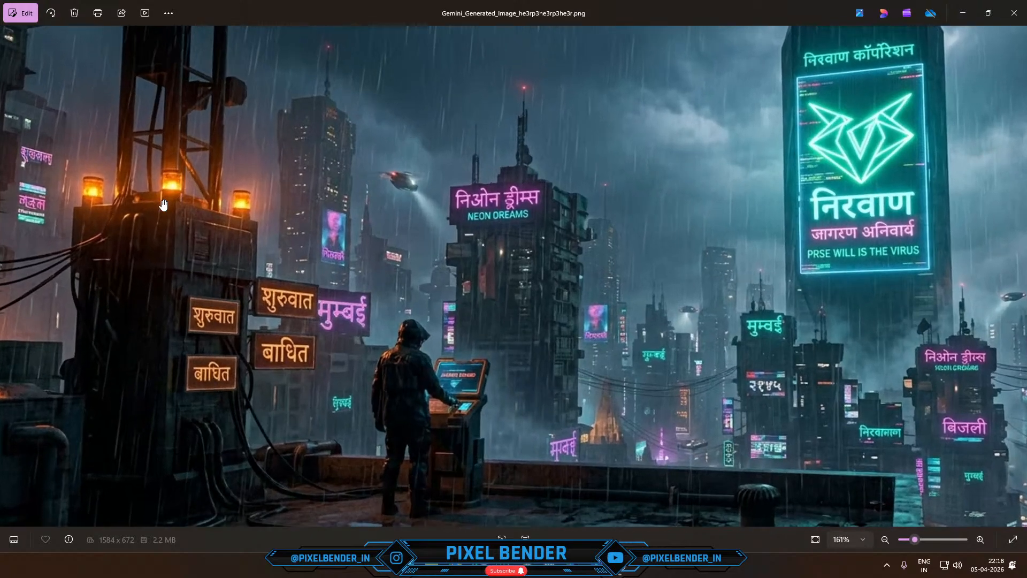
{"action": "scroll", "coordinate": [163, 205], "scroll_direction": "up", "scroll_amount": 3}
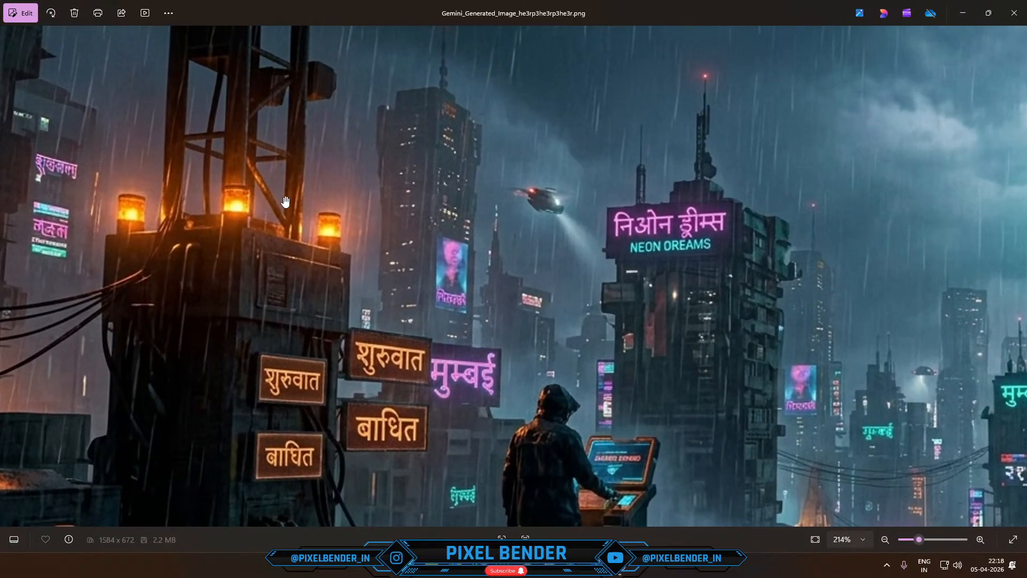
{"action": "scroll", "coordinate": [300, 257], "scroll_direction": "down", "scroll_amount": 4}
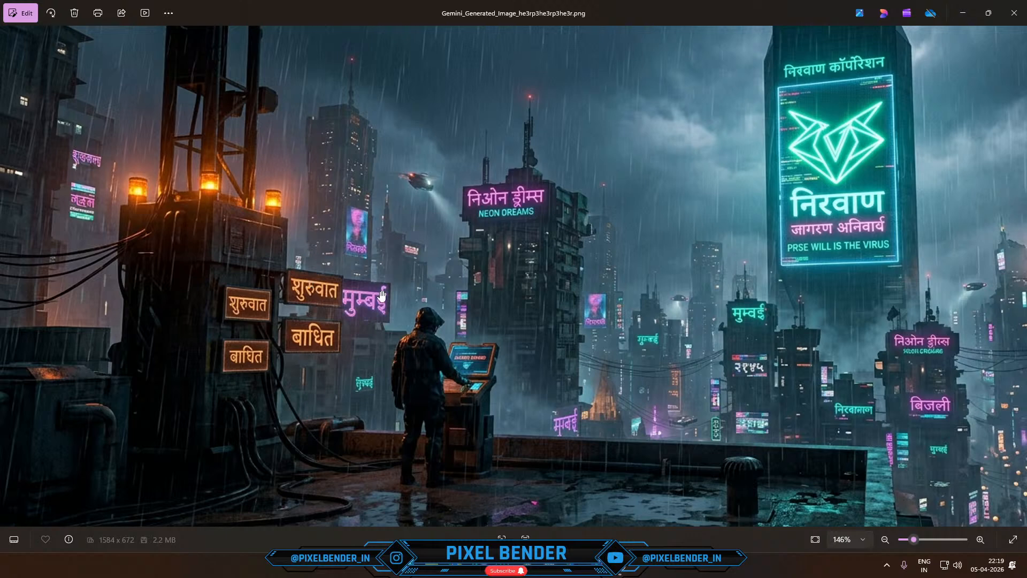
- Switch back to the Blender Render window and maximize it to inspect the skyline render
{"action": "mouse_move", "coordinate": [527, 566]}
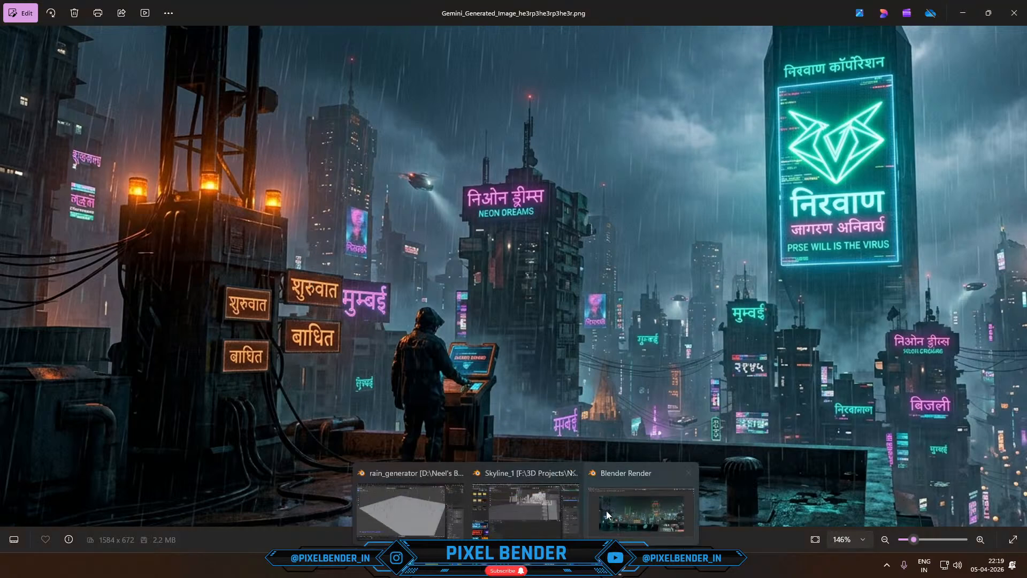
{"action": "left_click", "coordinate": [607, 514]}
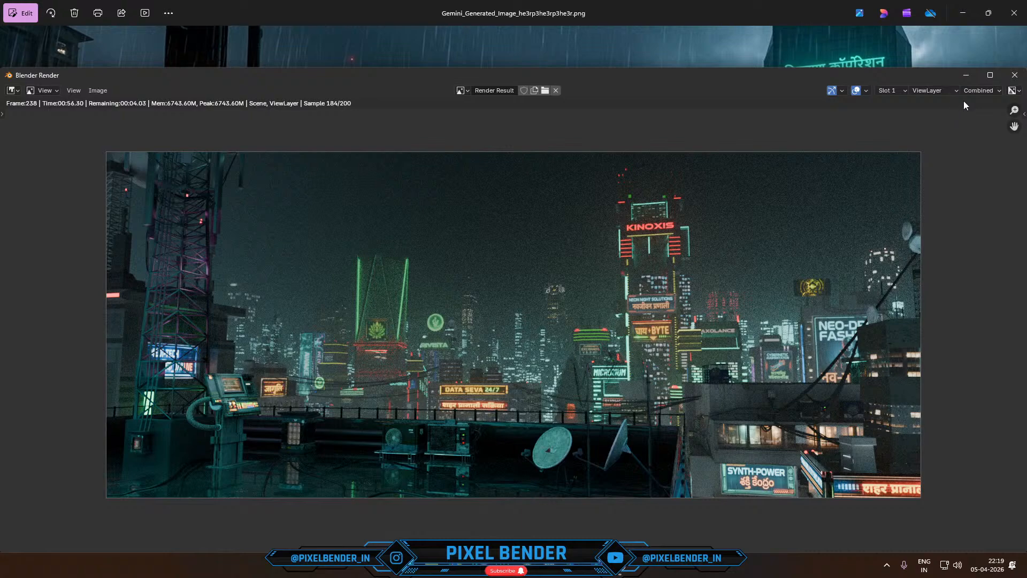
{"action": "left_click", "coordinate": [991, 75]}
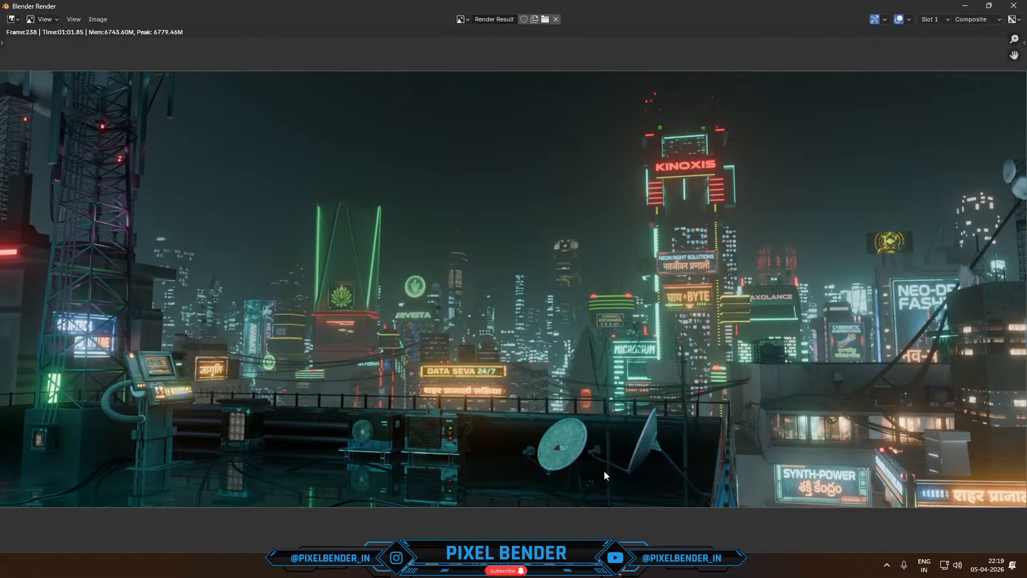
- Compare the reference image's tower base with the skyline render, and close the render window
{"action": "left_click", "coordinate": [637, 527]}
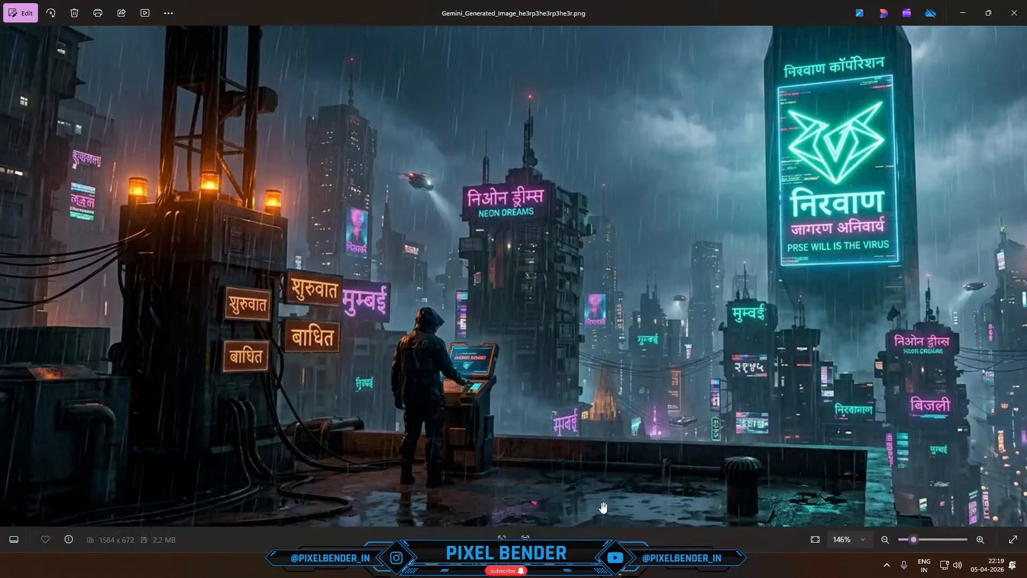
{"action": "scroll", "coordinate": [217, 234], "scroll_direction": "up", "scroll_amount": 3}
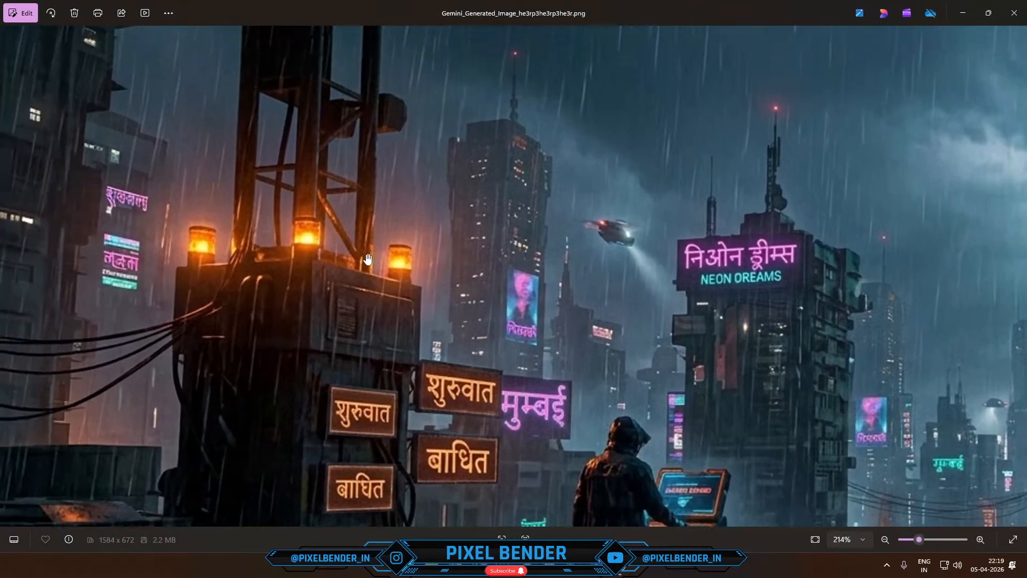
{"action": "scroll", "coordinate": [306, 243], "scroll_direction": "down", "scroll_amount": 3}
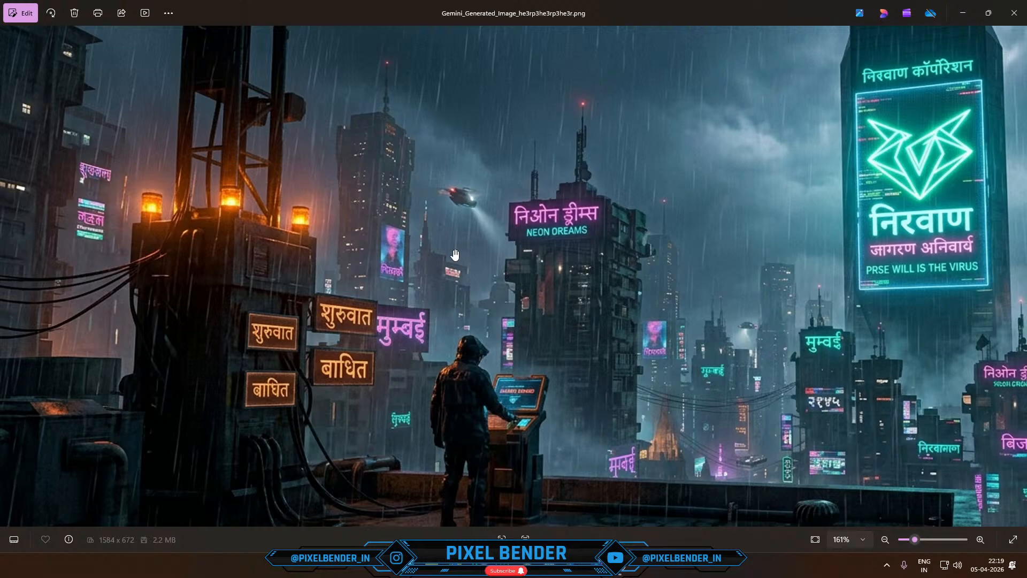
{"action": "left_click", "coordinate": [963, 13]}
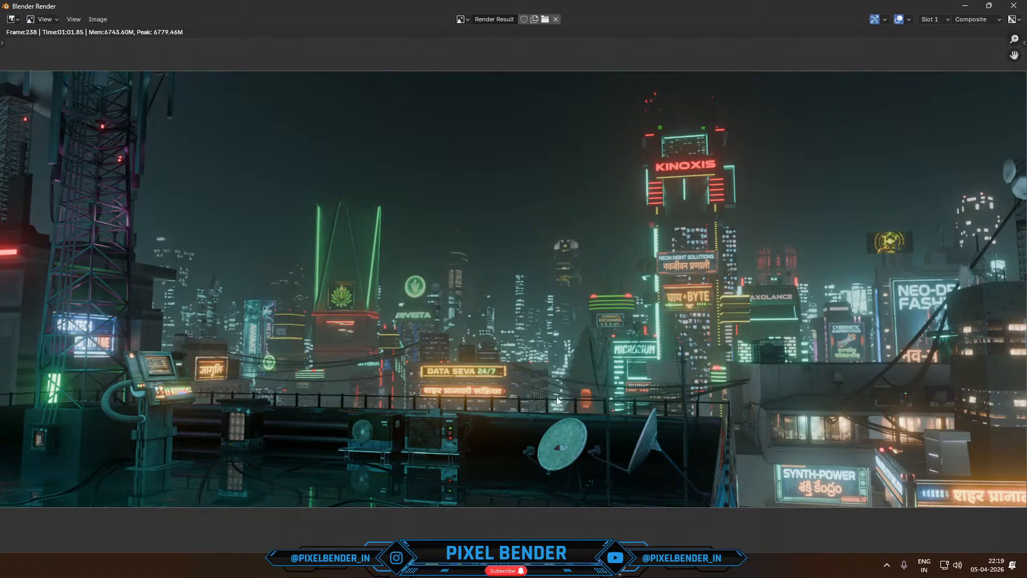
{"action": "scroll", "coordinate": [385, 392], "scroll_direction": "down", "scroll_amount": 1}
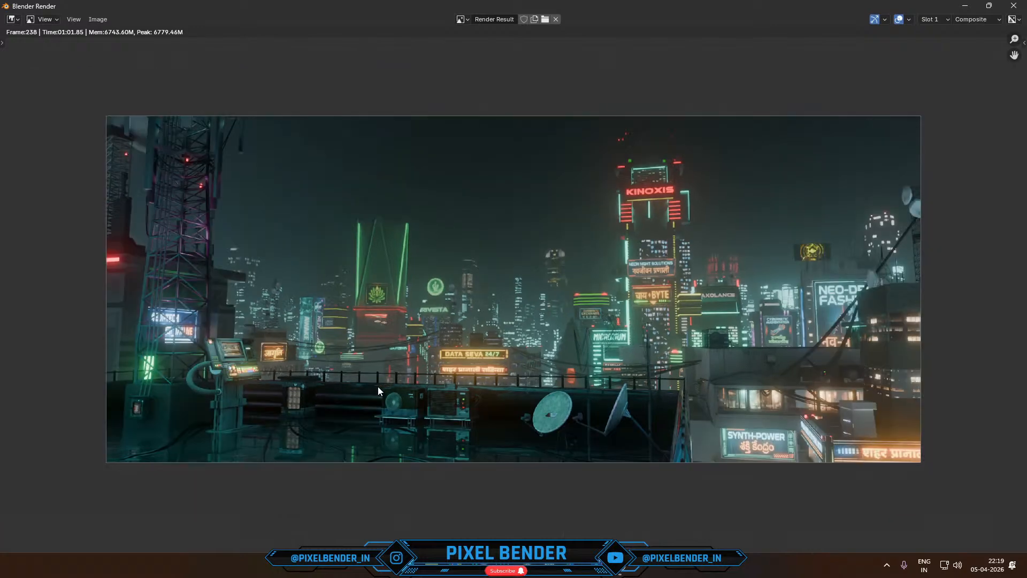
{"action": "left_click", "coordinate": [1014, 6]}
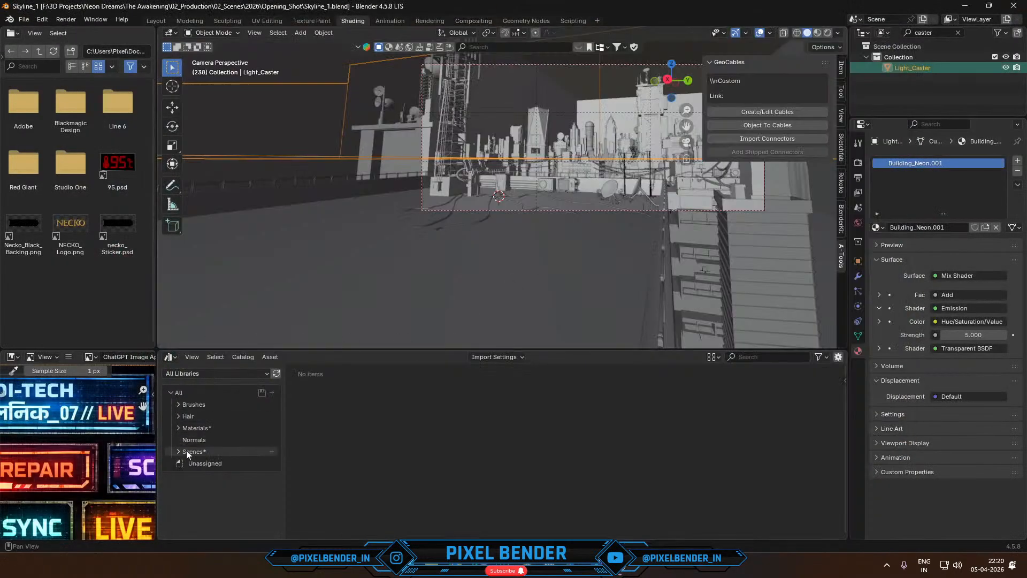
- Add the folder F:\Pixel Bender\Rooftop Pack\Cyberpunk Rooftop Assets as an asset library in the preferences
{"action": "left_click", "coordinate": [42, 19]}
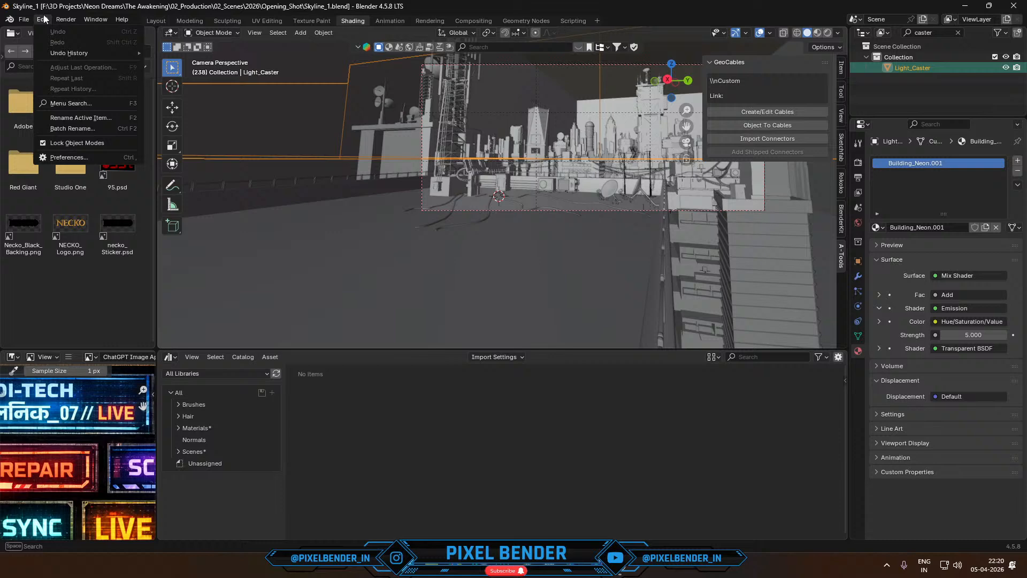
{"action": "left_click", "coordinate": [49, 159]}
{"action": "left_click", "coordinate": [43, 226]}
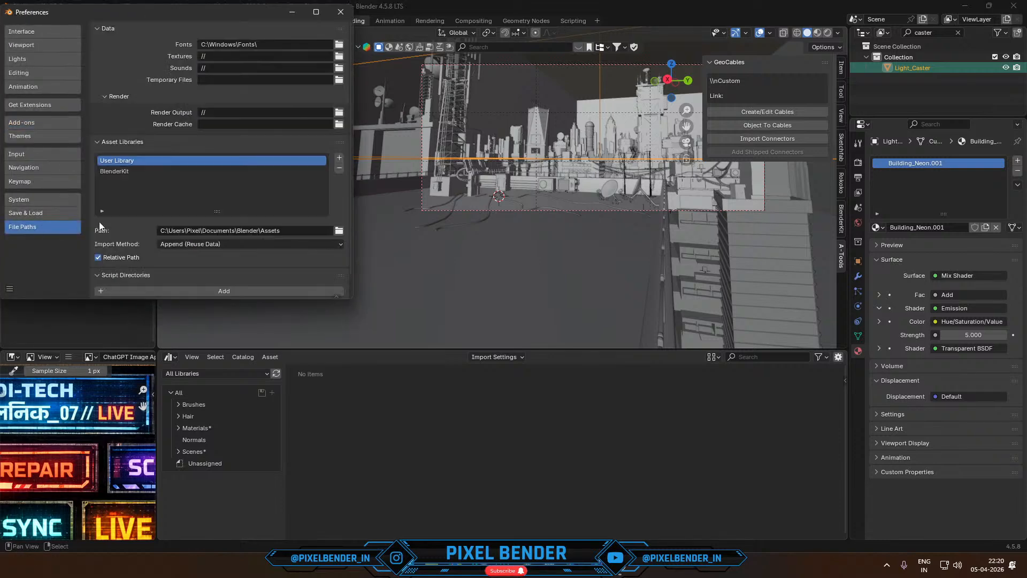
{"action": "left_click", "coordinate": [348, 159]}
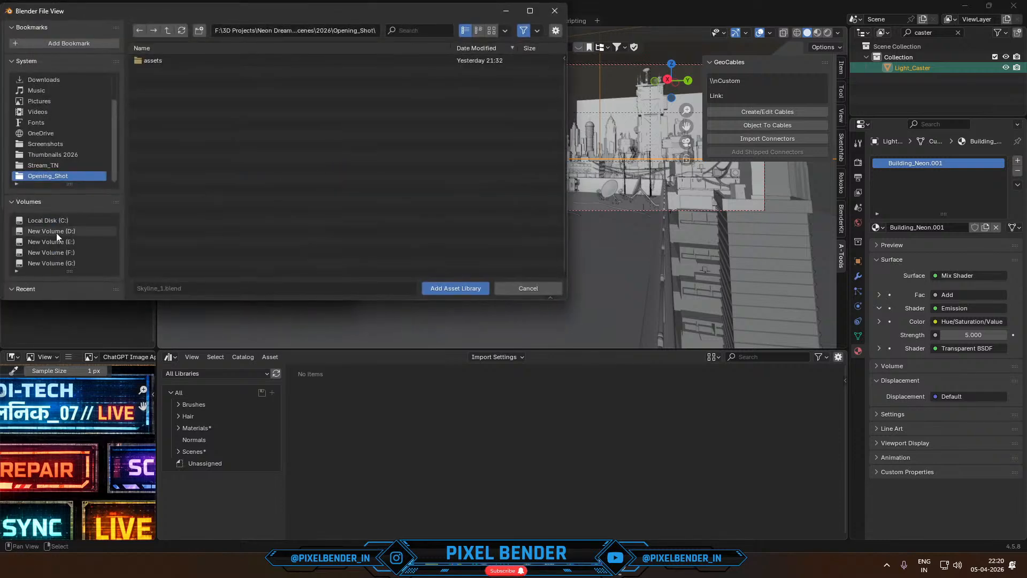
{"action": "scroll", "coordinate": [57, 233], "scroll_direction": "down", "scroll_amount": 4}
{"action": "left_click", "coordinate": [56, 265]}
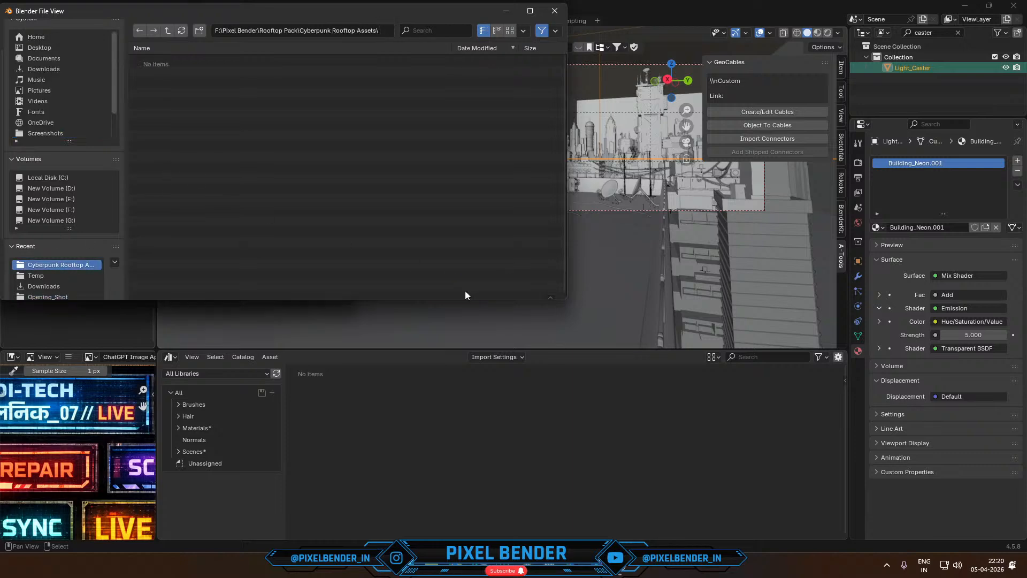
{"action": "left_click", "coordinate": [464, 290]}
{"action": "left_click", "coordinate": [10, 289]}
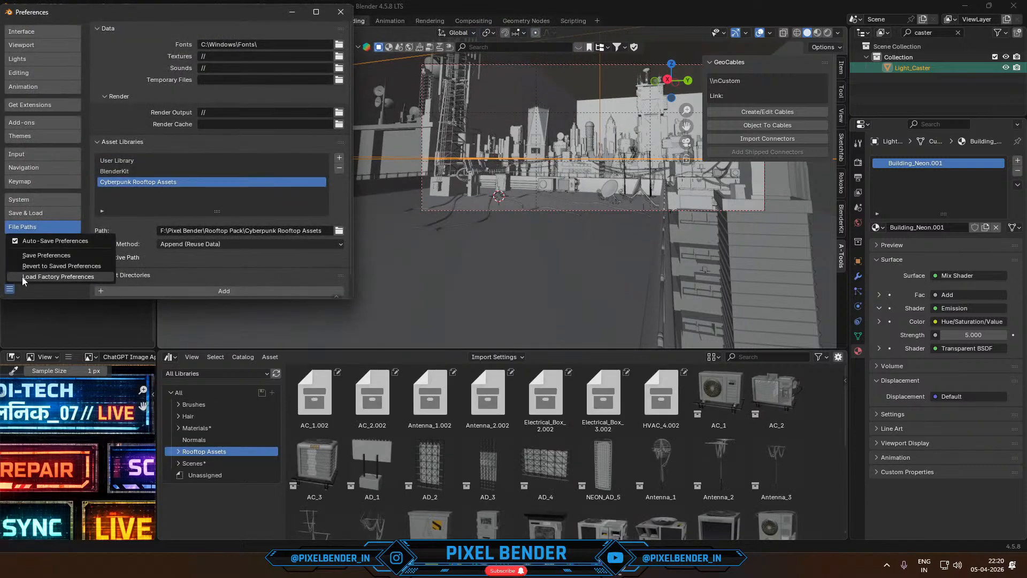
{"action": "left_click", "coordinate": [342, 14]}
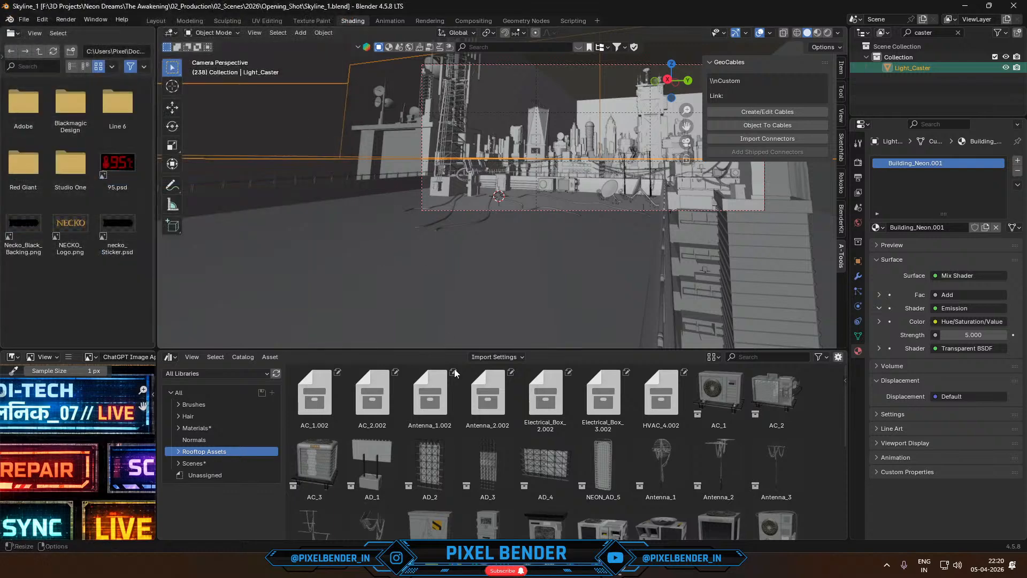
- Place the Electrical_Box_1 asset from the Rooftop Assets catalog on the roof near the lattice tower
{"action": "scroll", "coordinate": [460, 450], "scroll_direction": "down", "scroll_amount": 5}
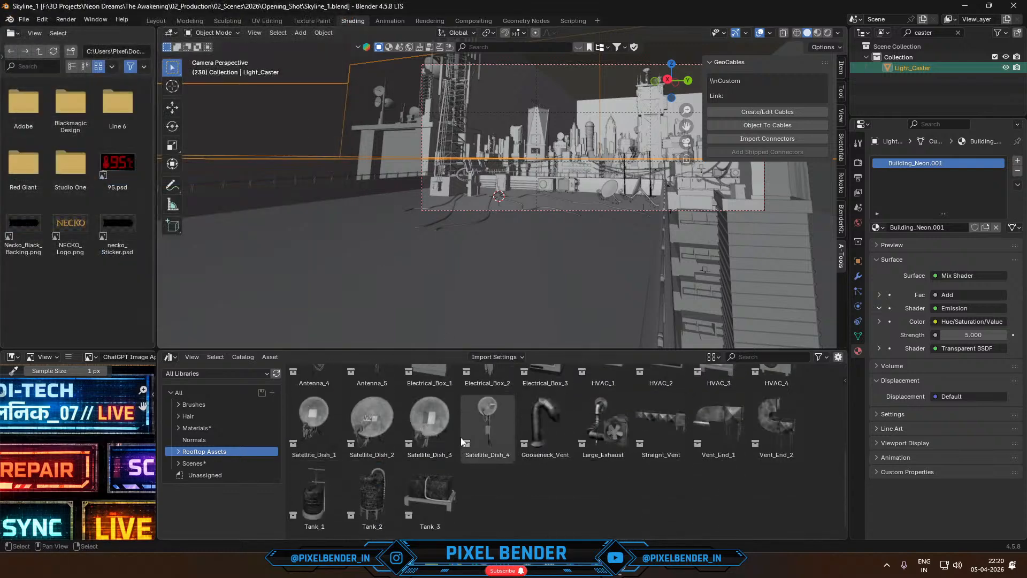
{"action": "scroll", "coordinate": [461, 438], "scroll_direction": "up", "scroll_amount": 5}
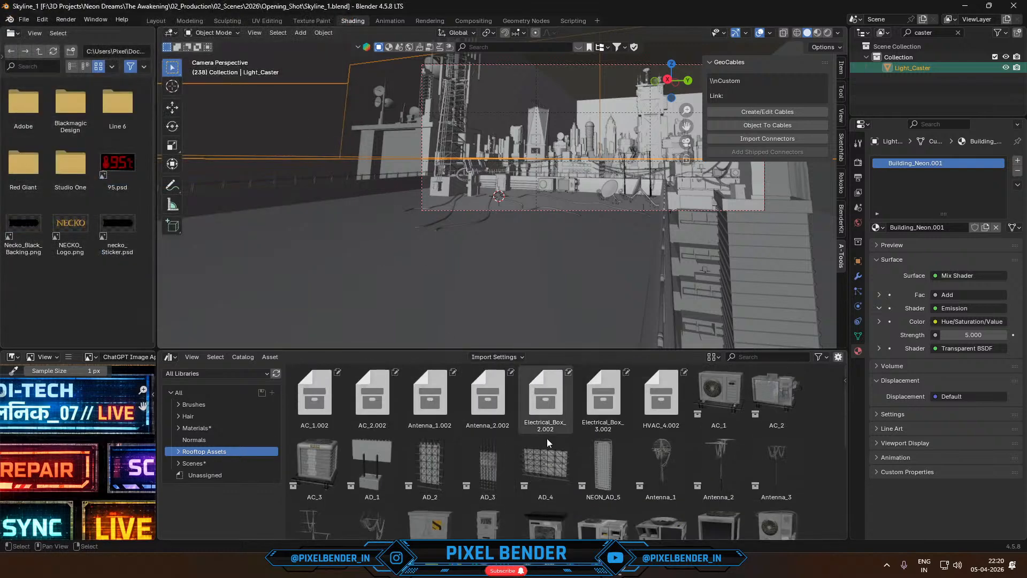
{"action": "scroll", "coordinate": [545, 445], "scroll_direction": "down", "scroll_amount": 2}
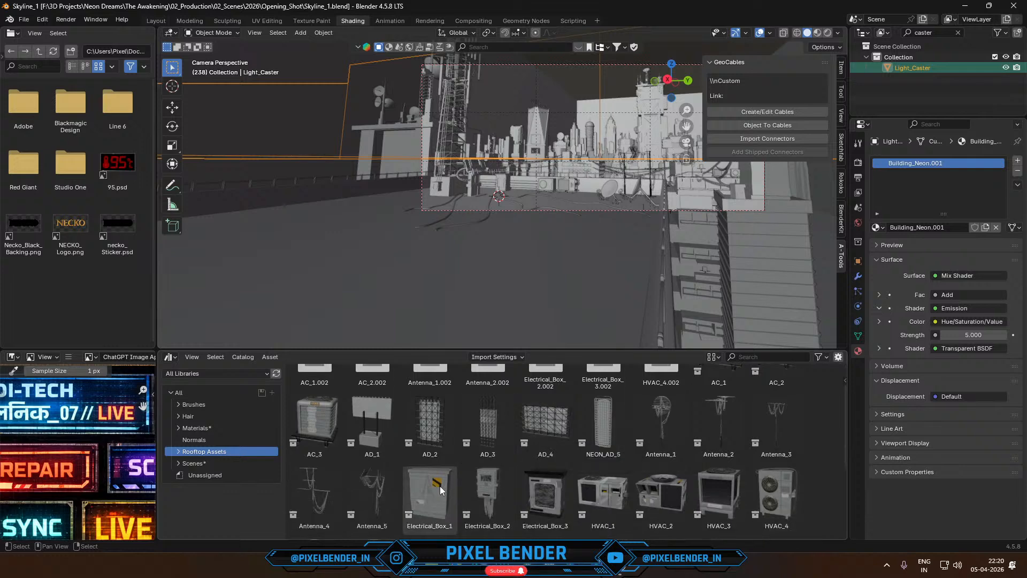
{"action": "left_click_drag", "start_coordinate": [436, 486], "coordinate": [427, 199]}
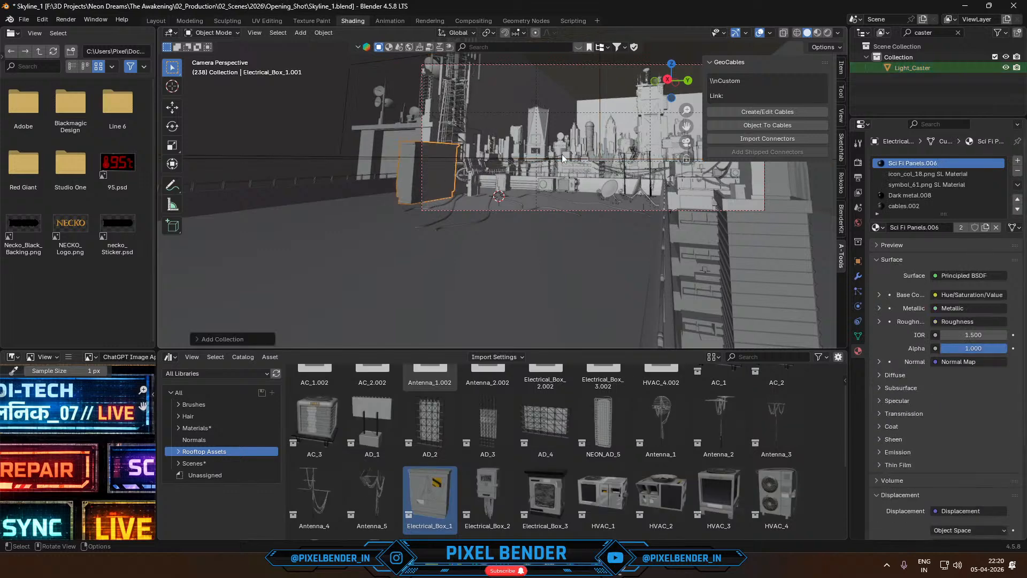
- Scale down the electrical box and rotate it 180 degrees around the Z axis
{"action": "key", "text": "s"}
{"action": "left_click", "coordinate": [526, 189]}
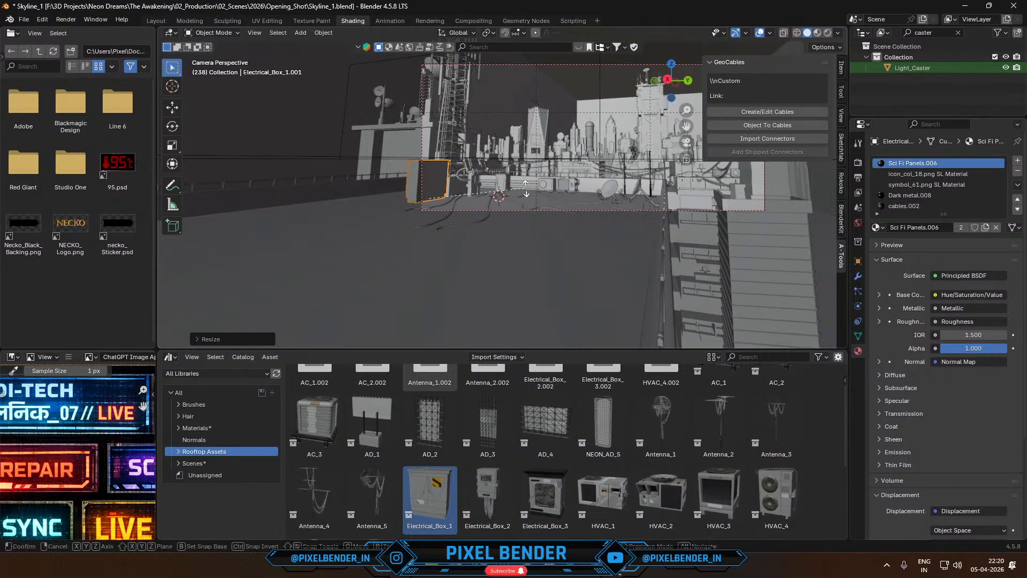
{"action": "type", "text": "rz180"}
{"action": "left_click", "coordinate": [526, 189]}
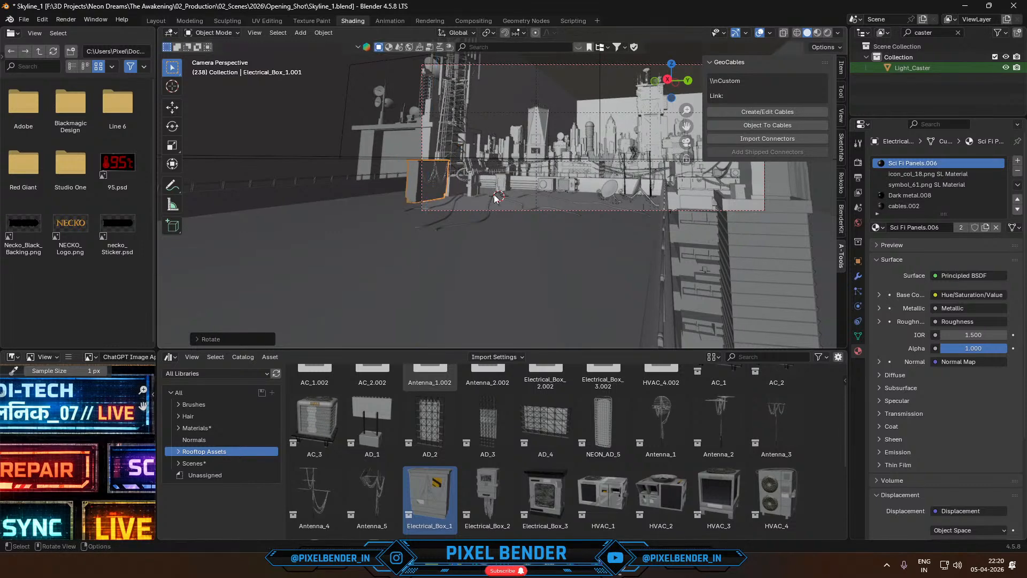
{"action": "scroll", "coordinate": [500, 190], "scroll_direction": "up", "scroll_amount": 4}
{"action": "scroll", "coordinate": [494, 211], "scroll_direction": "up", "scroll_amount": 4}
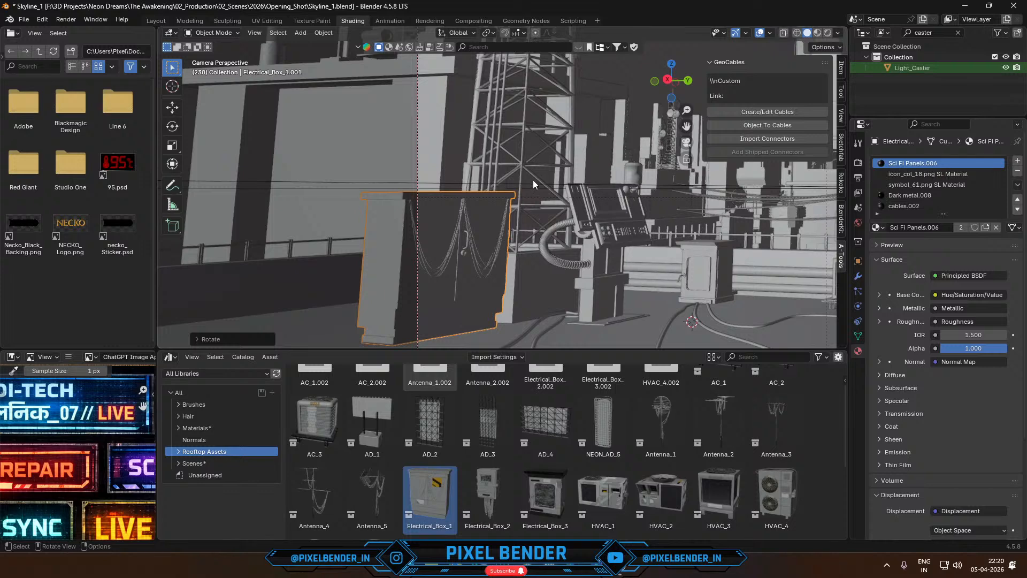
{"action": "key", "text": "s"}
{"action": "left_click", "coordinate": [516, 221]}
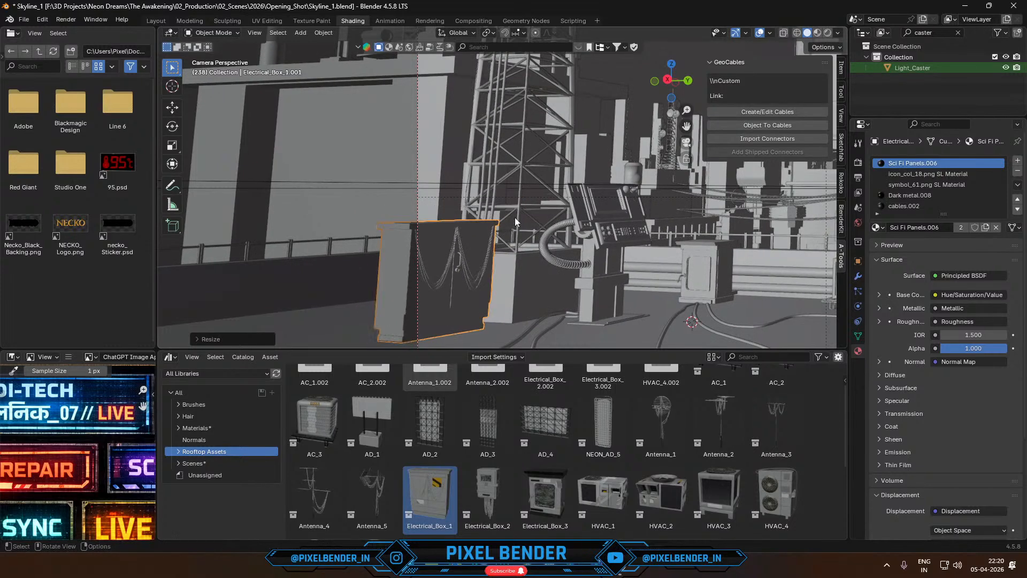
- Move the electrical box along the global X axis toward the base of the lattice tower
{"action": "key", "text": "g"}
{"action": "key", "text": "x"}
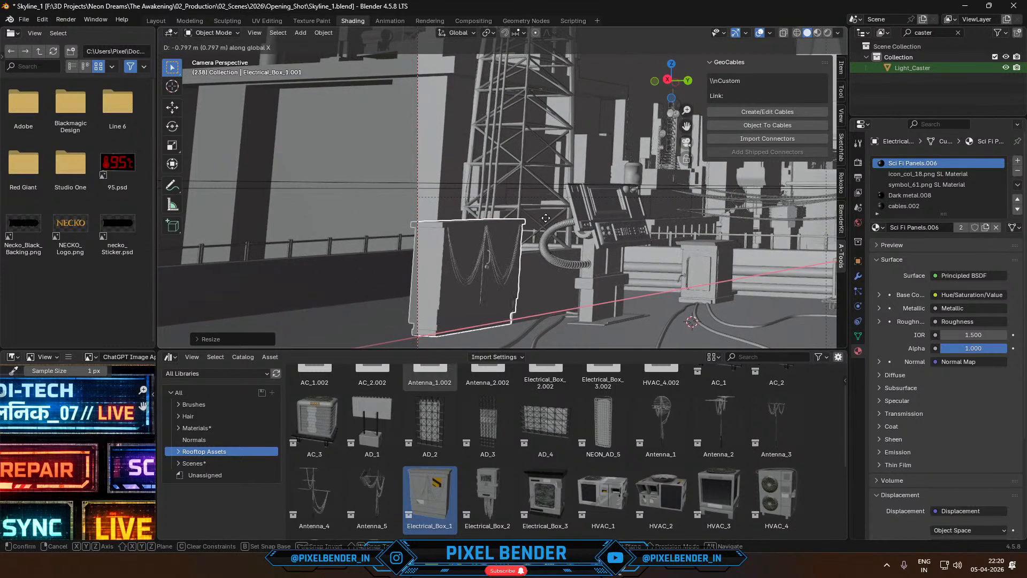
{"action": "left_click", "coordinate": [536, 219]}
{"action": "middle_click_drag", "start_coordinate": [537, 221], "coordinate": [181, 255]}
{"action": "key", "text": "KP_0"}
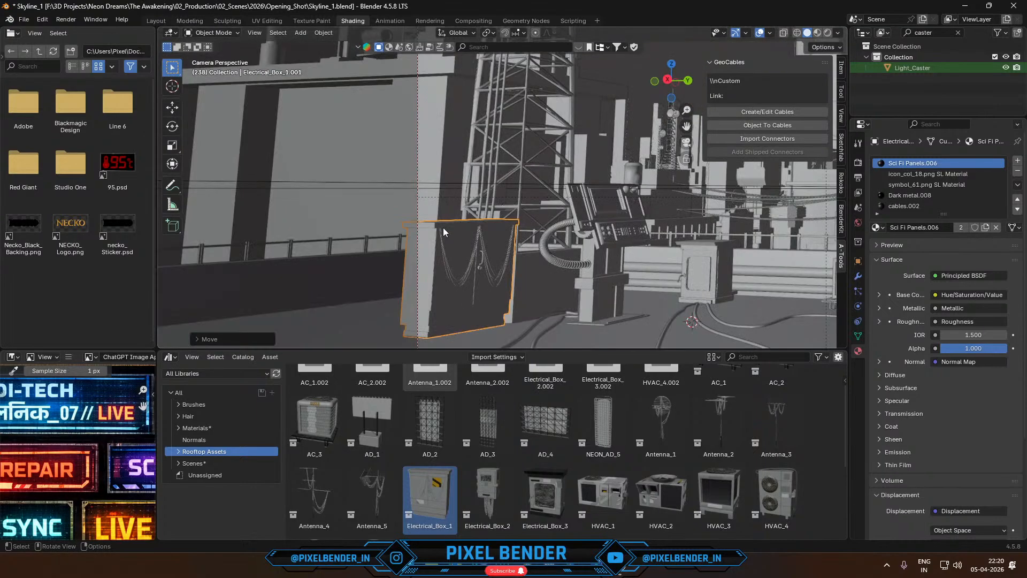
{"action": "scroll", "coordinate": [446, 229], "scroll_direction": "up", "scroll_amount": 3}
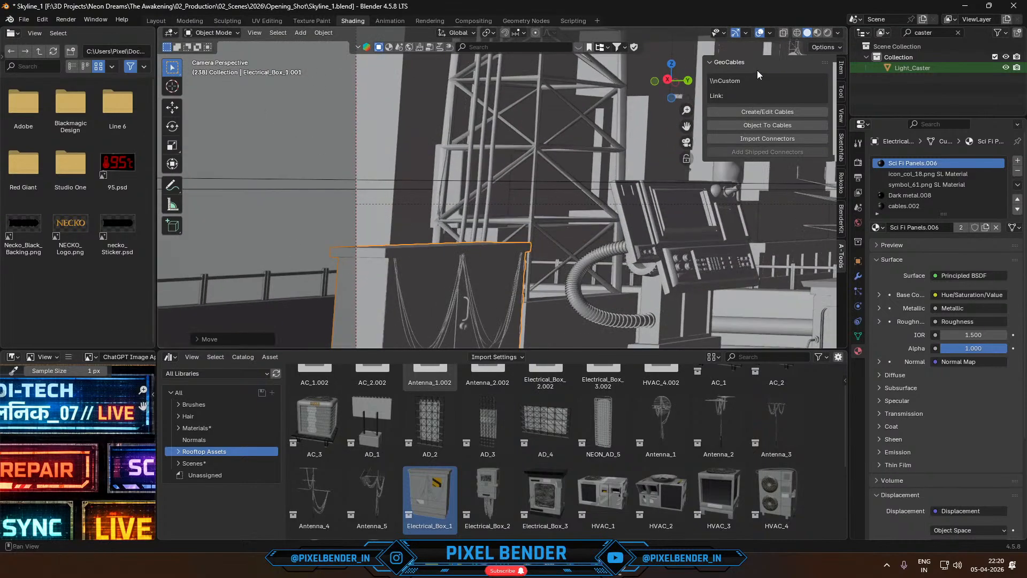
- Create a new empty scene in the Skyline_1 file
{"action": "left_click", "coordinate": [855, 19]}
{"action": "key", "text": "ctrl+s"}
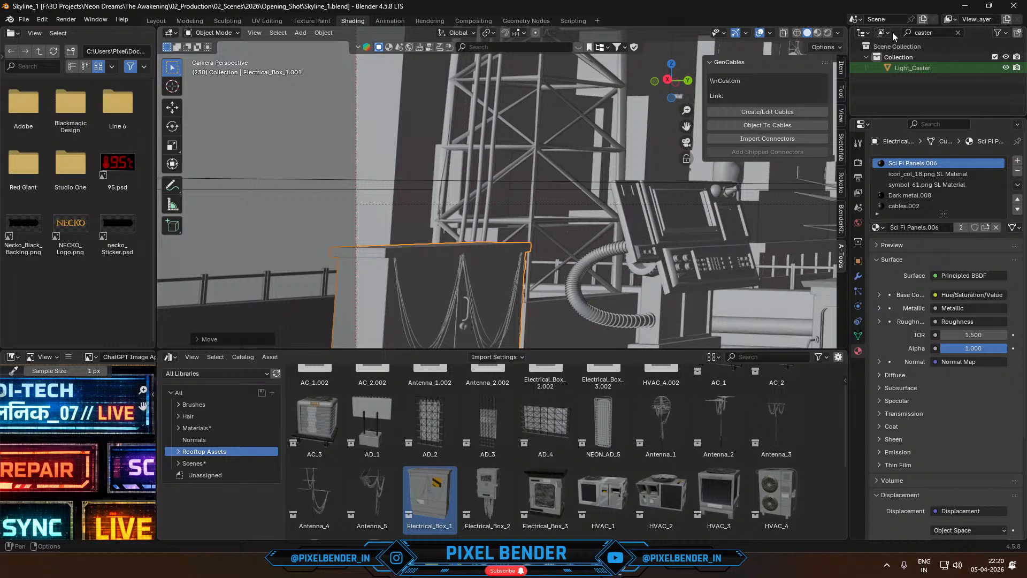
{"action": "left_click", "coordinate": [855, 20]}
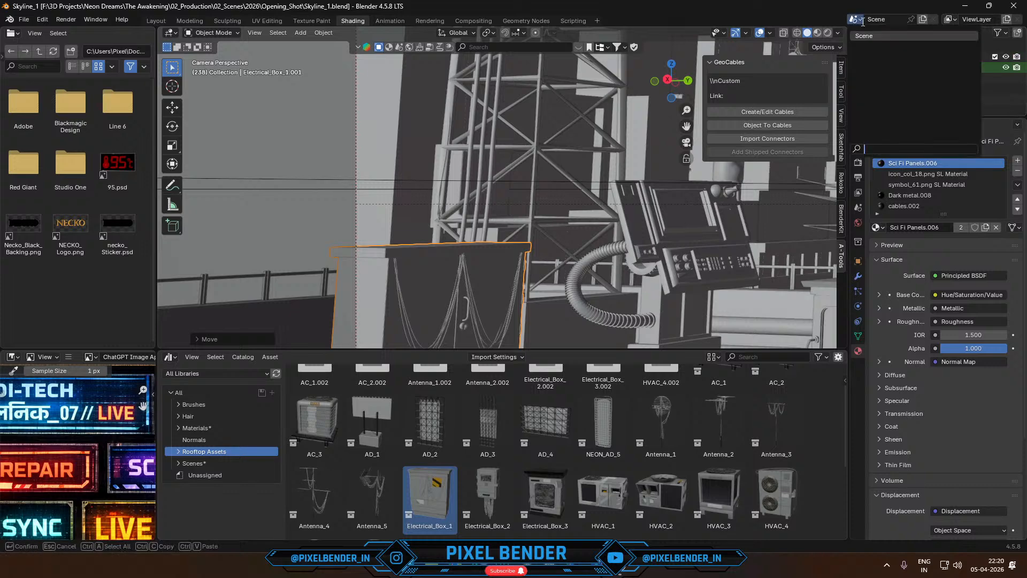
{"action": "left_click", "coordinate": [924, 19]}
{"action": "left_click", "coordinate": [905, 39]}
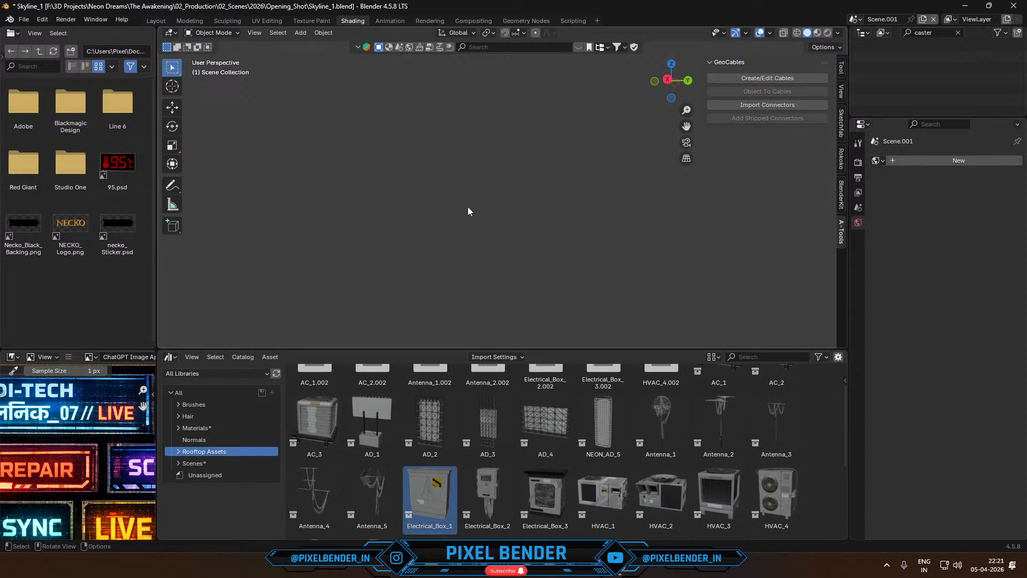
- Switch to the Layout workspace and reset the 3D cursor to the world origin of the new scene
{"action": "left_click", "coordinate": [154, 21]}
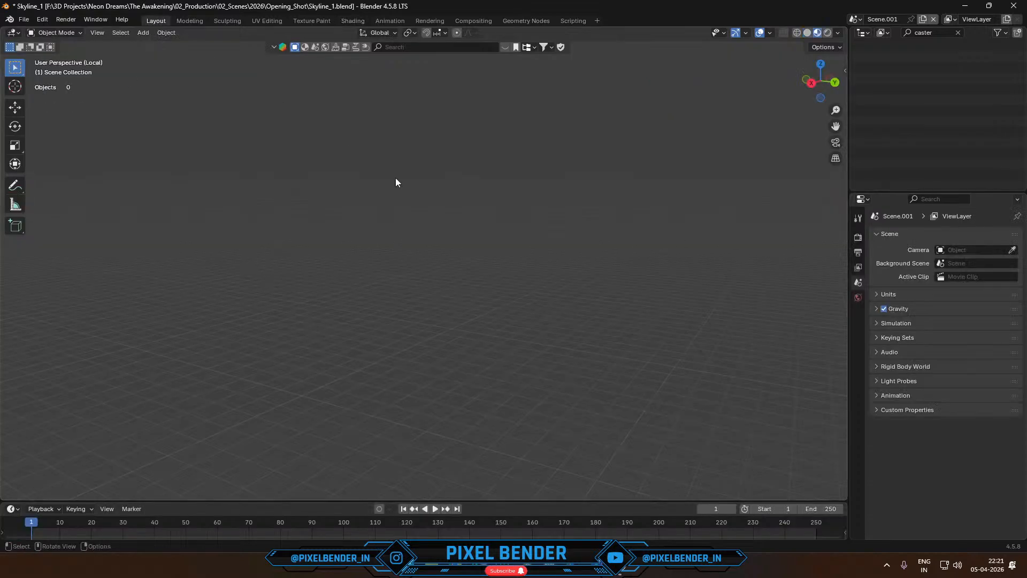
{"action": "key", "text": "shift+c"}
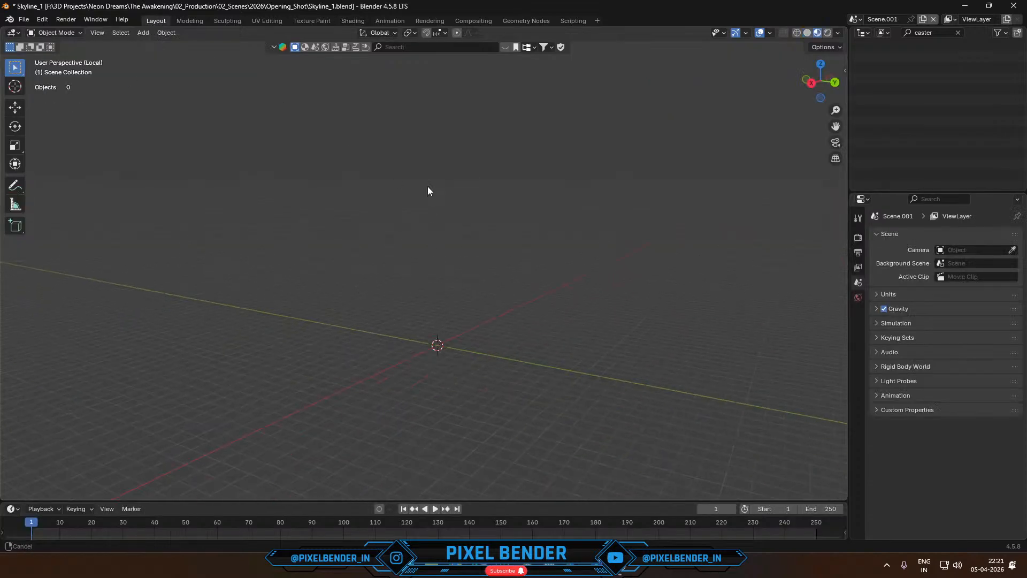
- Add a mesh cylinder at the world origin and scale it down uniformly to a small size
{"action": "left_click", "coordinate": [143, 33]}
{"action": "mouse_move", "coordinate": [149, 46]}
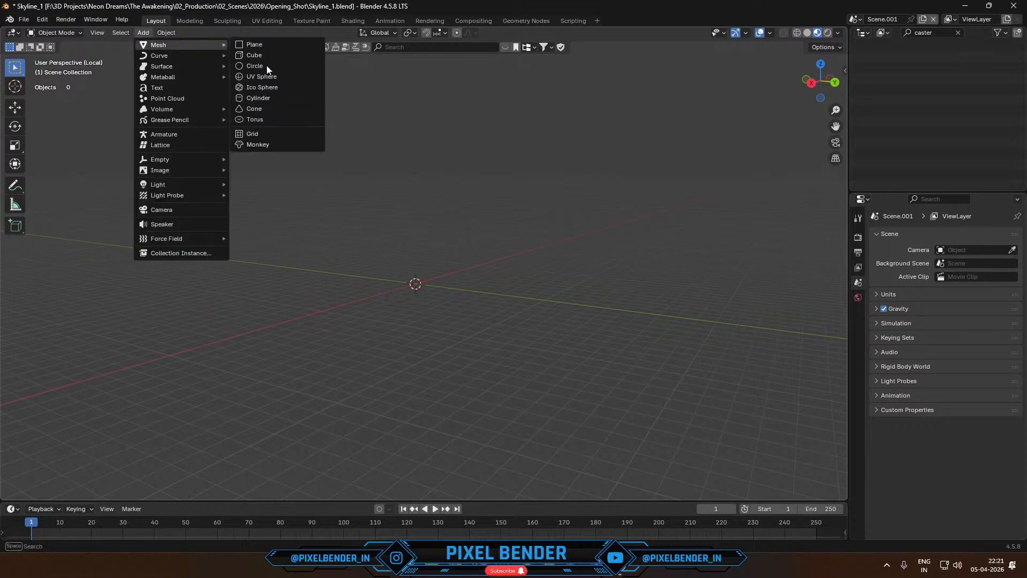
{"action": "left_click", "coordinate": [268, 97]}
{"action": "scroll", "coordinate": [439, 311], "scroll_direction": "up", "scroll_amount": 9}
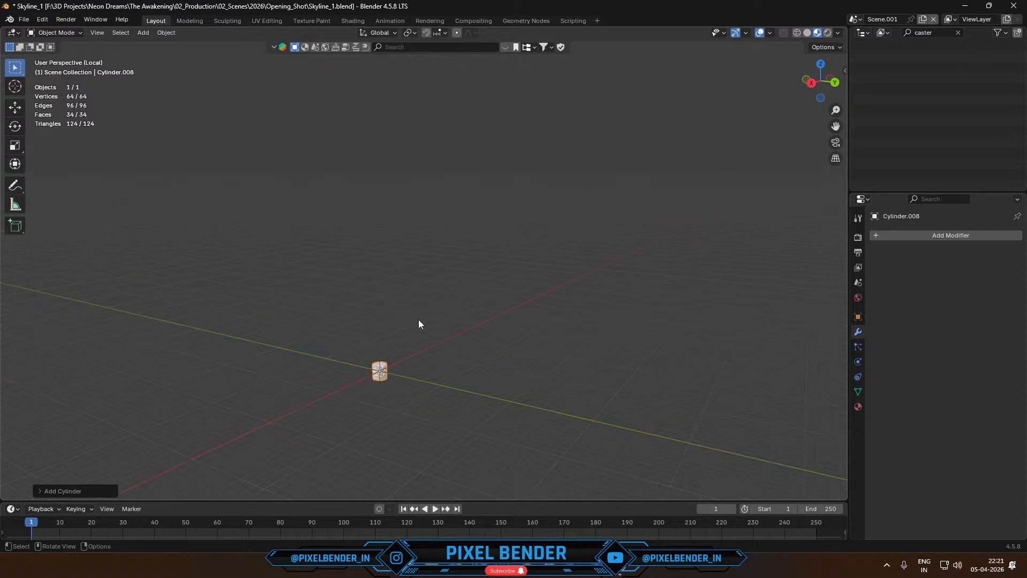
{"action": "middle_click_drag", "start_coordinate": [390, 370], "coordinate": [464, 249], "text": "shift"}
{"action": "scroll", "coordinate": [455, 217], "scroll_direction": "up", "scroll_amount": 1}
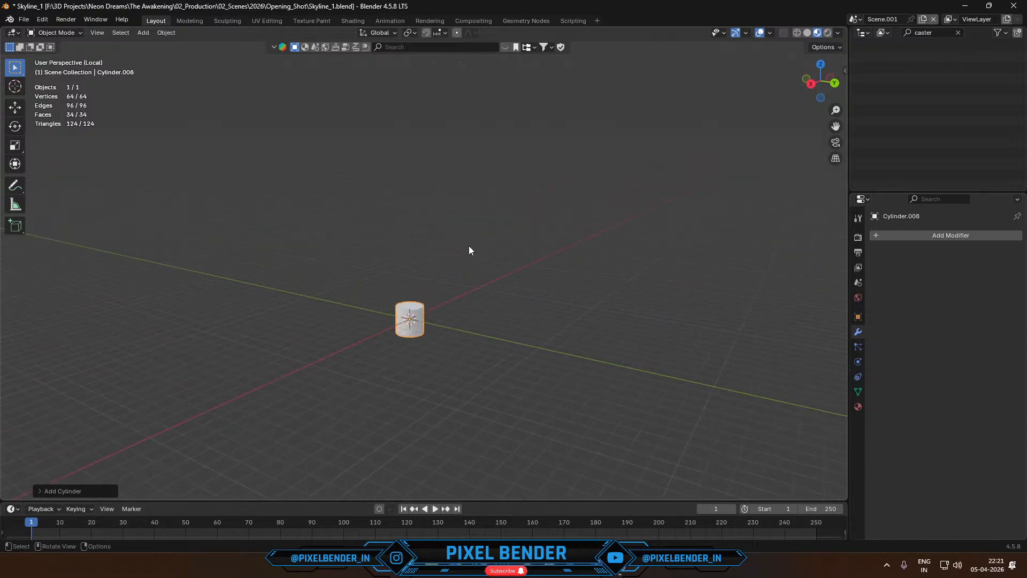
{"action": "type", "text": "s0"}
{"action": "key", "text": "Return"}
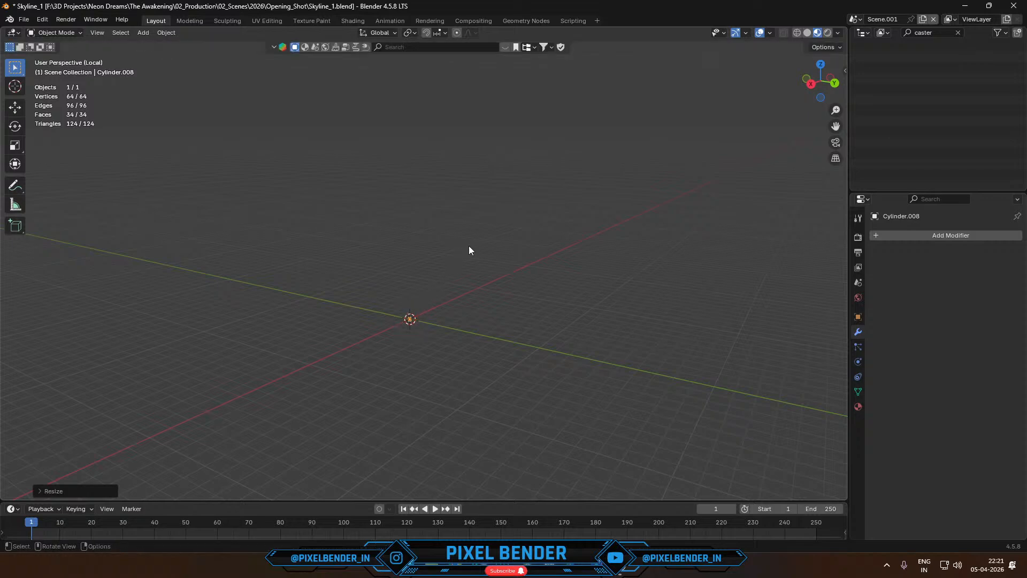
- Try moving the cylinder 0.2 m up along the global Z axis, and undo the move
{"action": "key", "text": "KP_Decimal"}
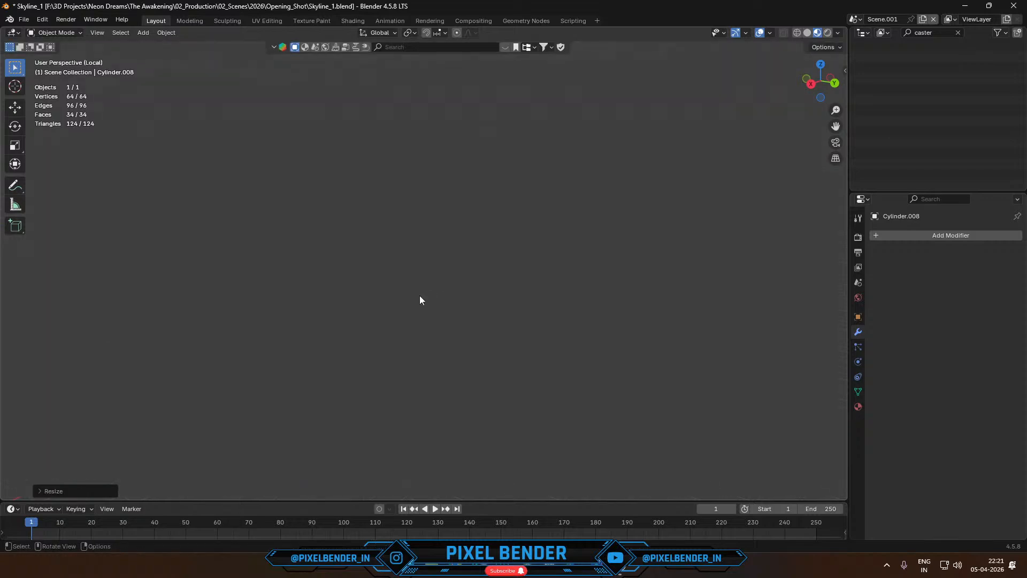
{"action": "scroll", "coordinate": [420, 297], "scroll_direction": "down", "scroll_amount": 10}
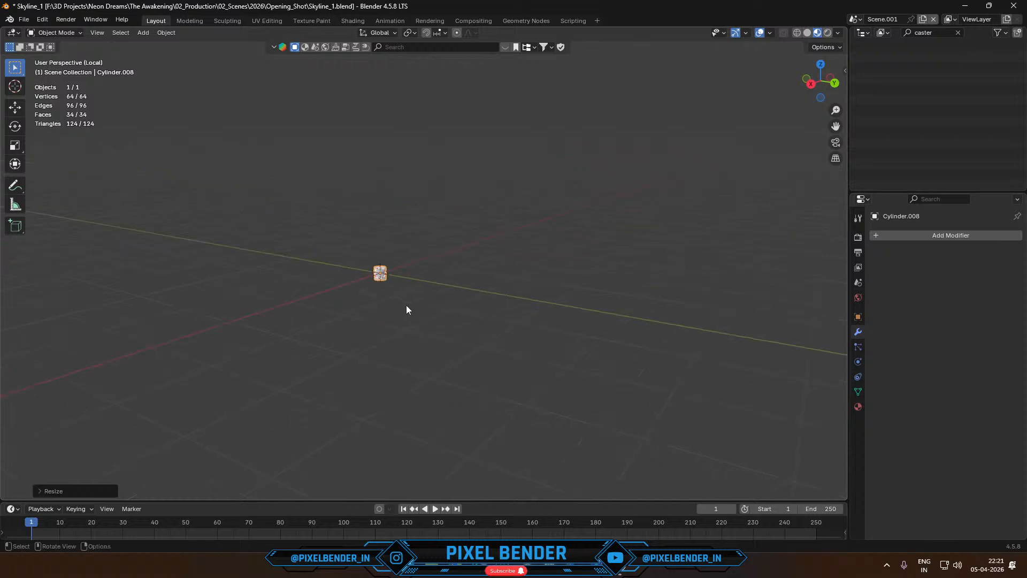
{"action": "key", "text": "g"}
{"action": "key", "text": "z"}
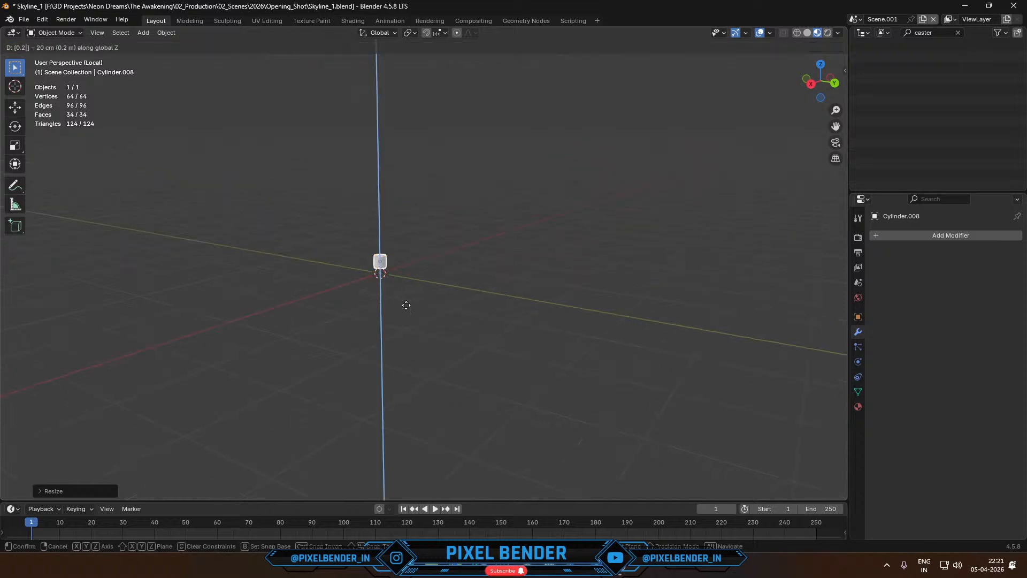
{"action": "key", "text": "Return"}
{"action": "key", "text": "ctrl+z"}
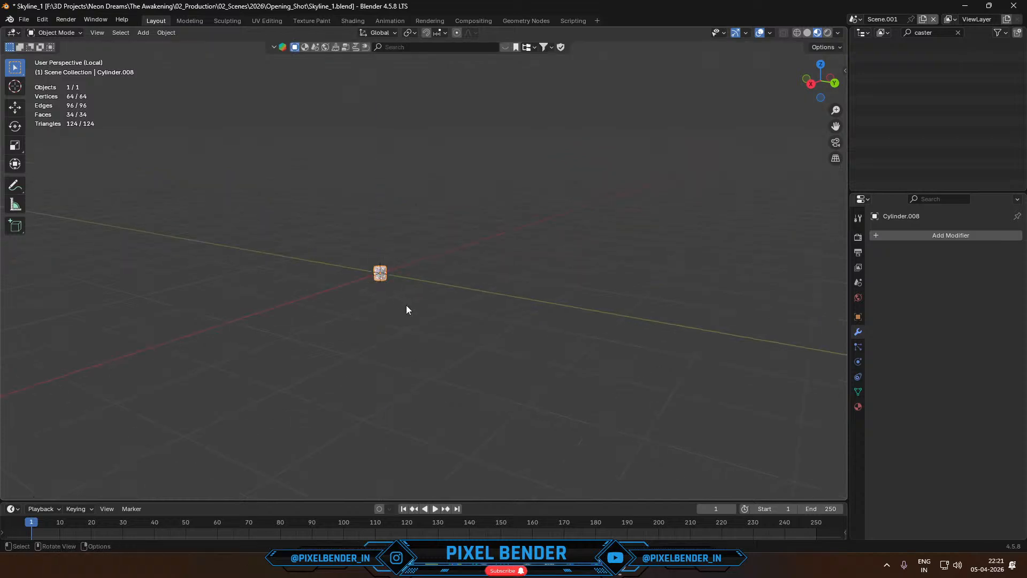
- Scale the cylinder by 2 along the global Z axis and move it up 0.2 m along Z
{"action": "key", "text": "s"}
{"action": "key", "text": "z"}
{"action": "key", "text": "2"}
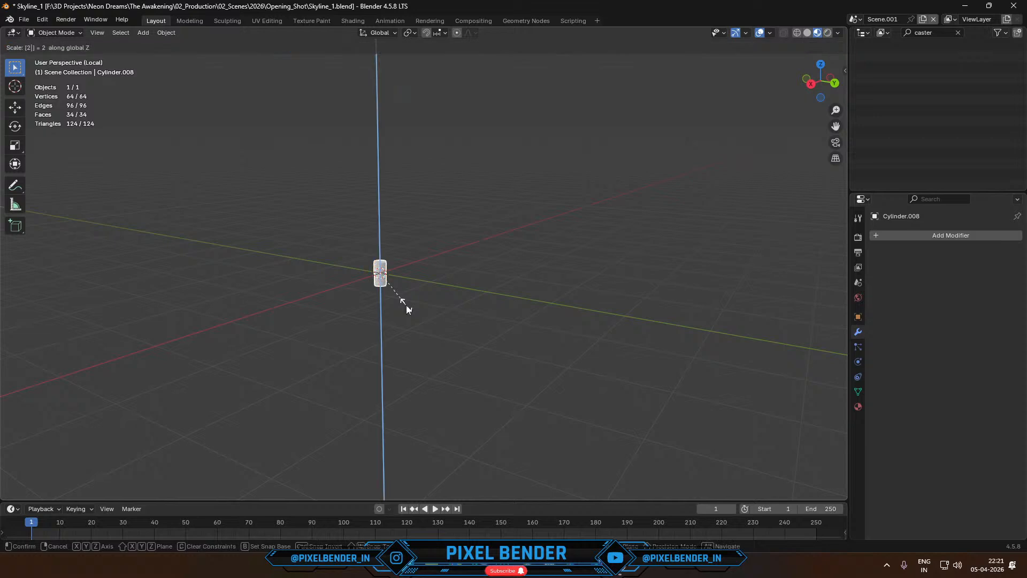
{"action": "key", "text": "Return"}
{"action": "type", "text": "gz0.2"}
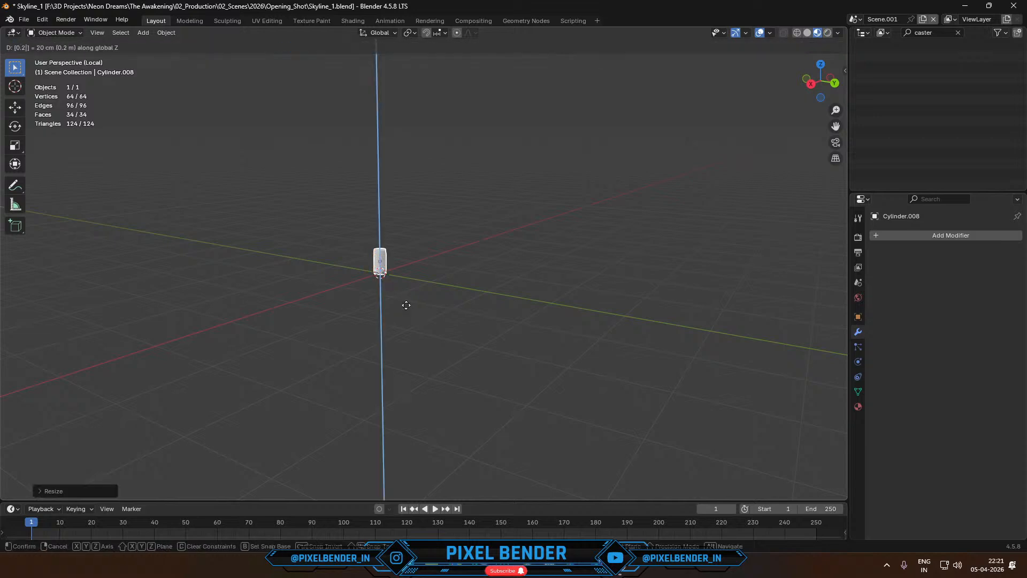
{"action": "key", "text": "Return"}
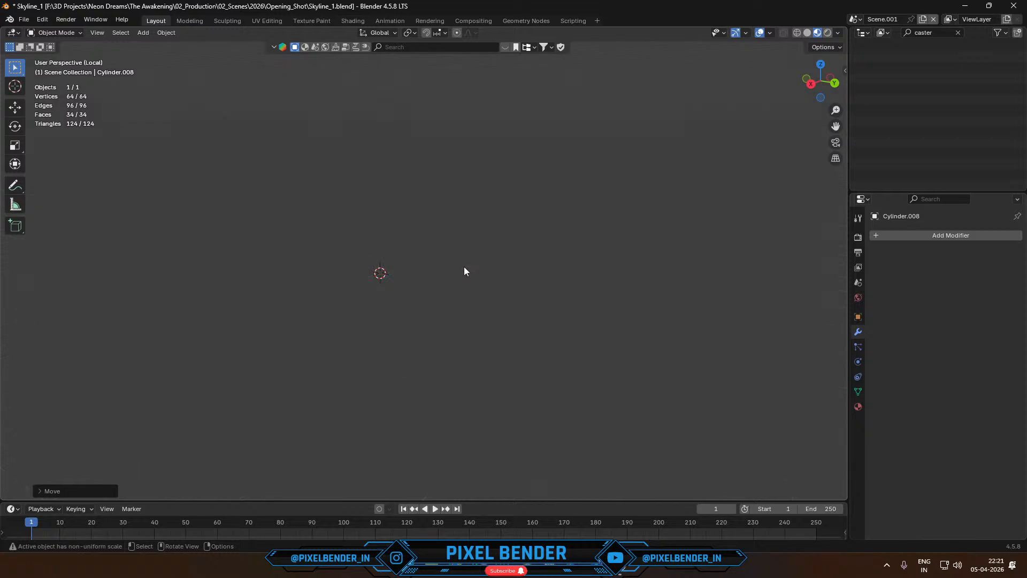
- Apply Shade Auto Smooth to the cylinder and enter Edit Mode on it
{"action": "key", "text": "shift+grave"}
{"action": "key", "text": "w"}
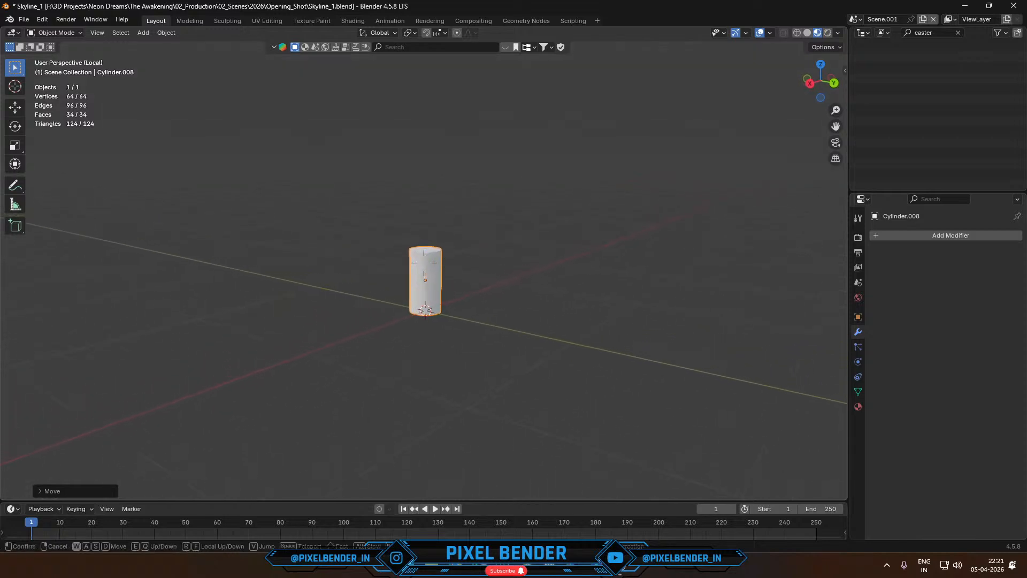
{"action": "left_click", "coordinate": [417, 272]}
{"action": "right_click", "coordinate": [417, 272]}
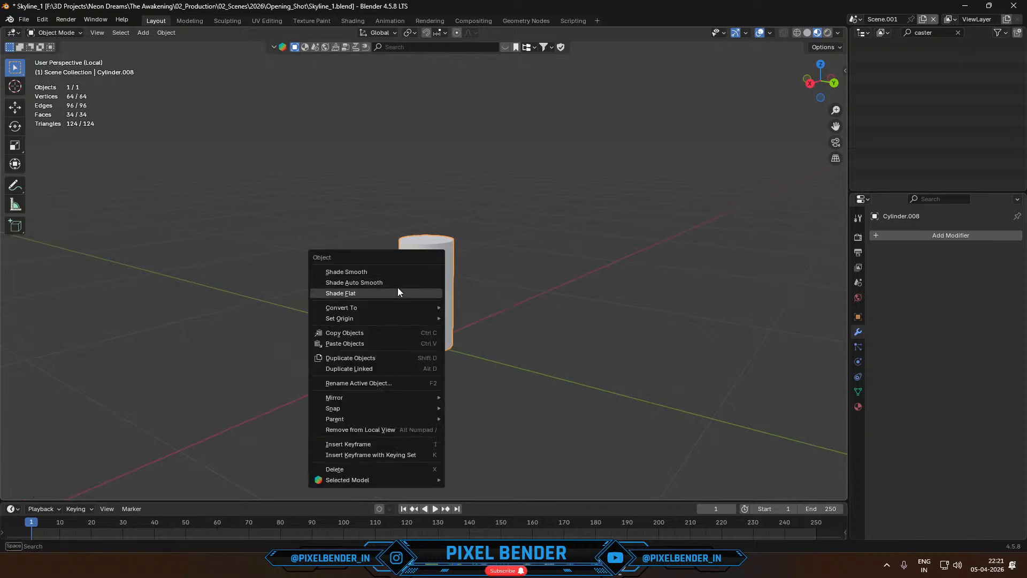
{"action": "key", "text": "Escape"}
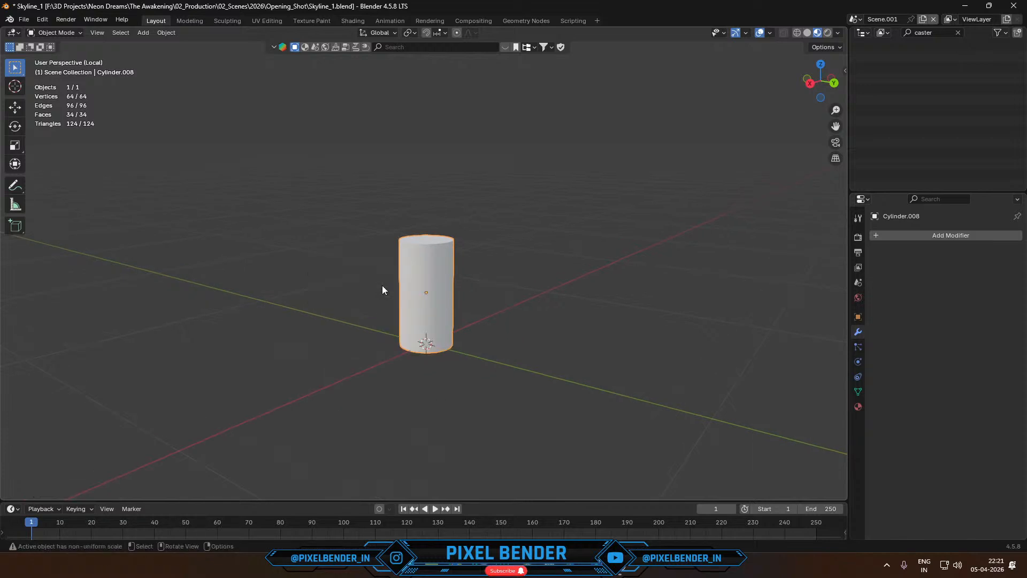
{"action": "right_click", "coordinate": [419, 255]}
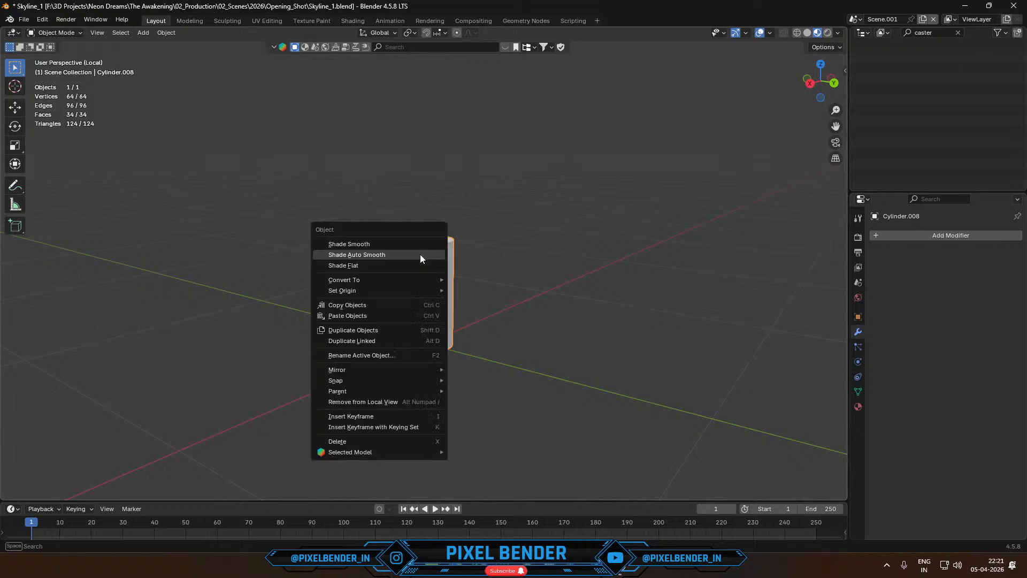
{"action": "left_click", "coordinate": [419, 255]}
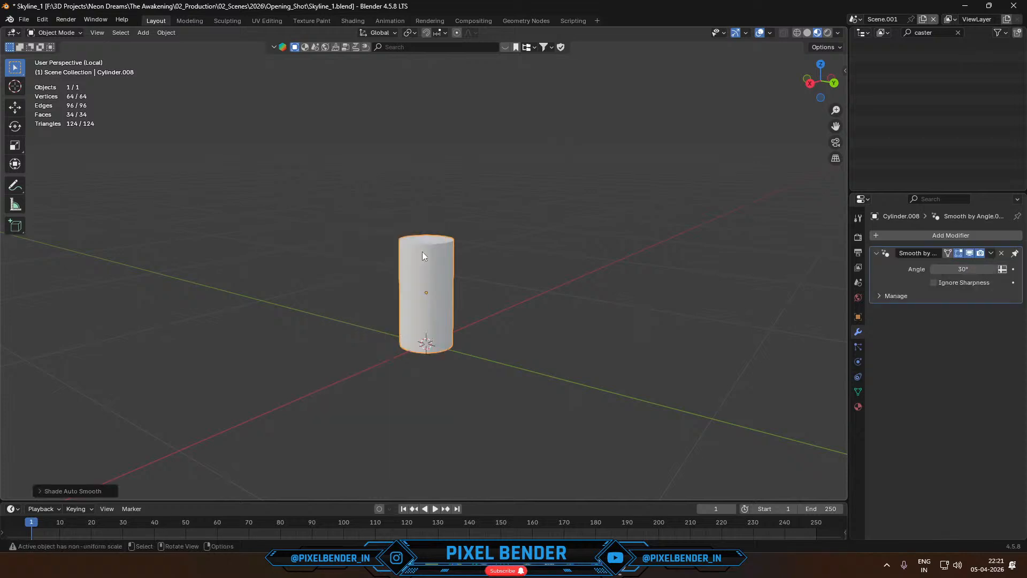
{"action": "key", "text": "Tab"}
{"action": "left_click", "coordinate": [427, 275]}
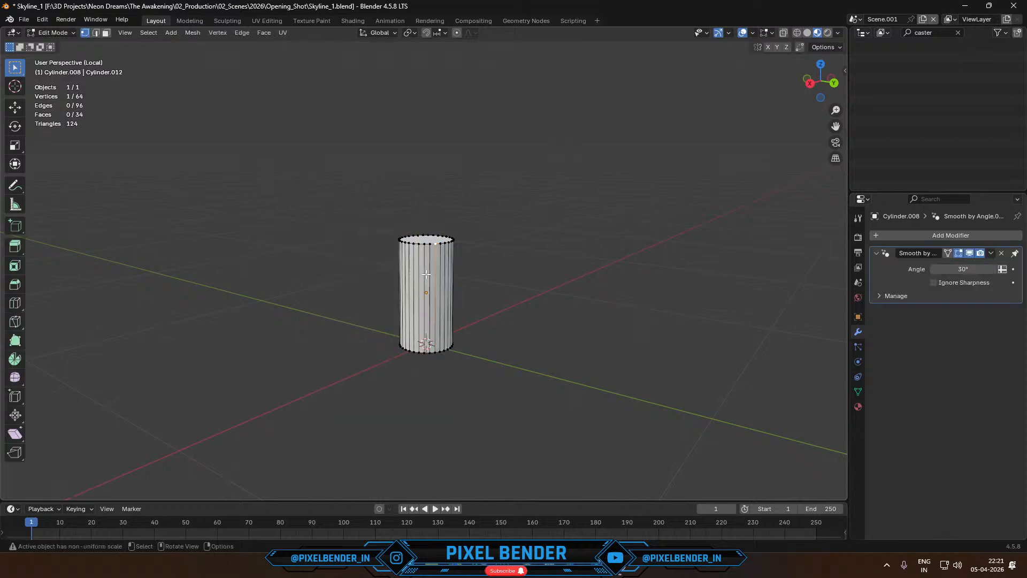
{"action": "key", "text": "ctrl+r"}
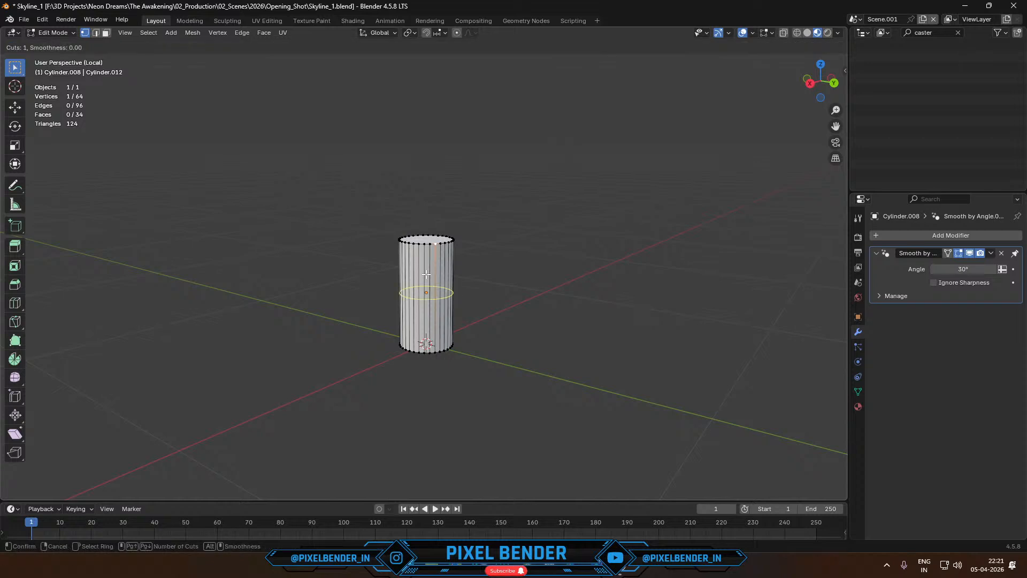
{"action": "key", "text": "Escape"}
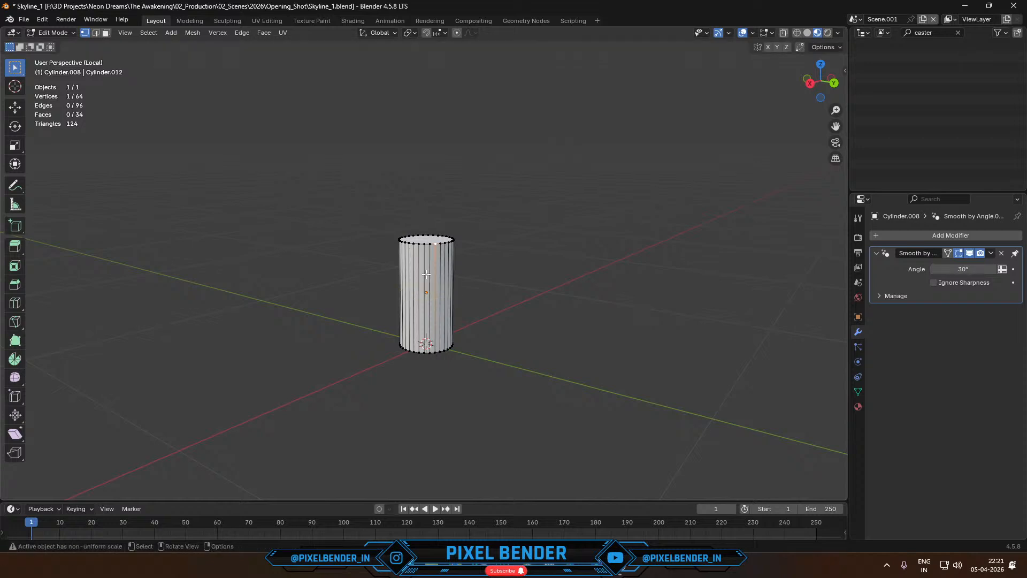
- Switch to face selection and select the front side faces of the cylinder
{"action": "key", "text": "3"}
{"action": "left_click", "coordinate": [426, 281]}
{"action": "key", "text": "shift+g"}
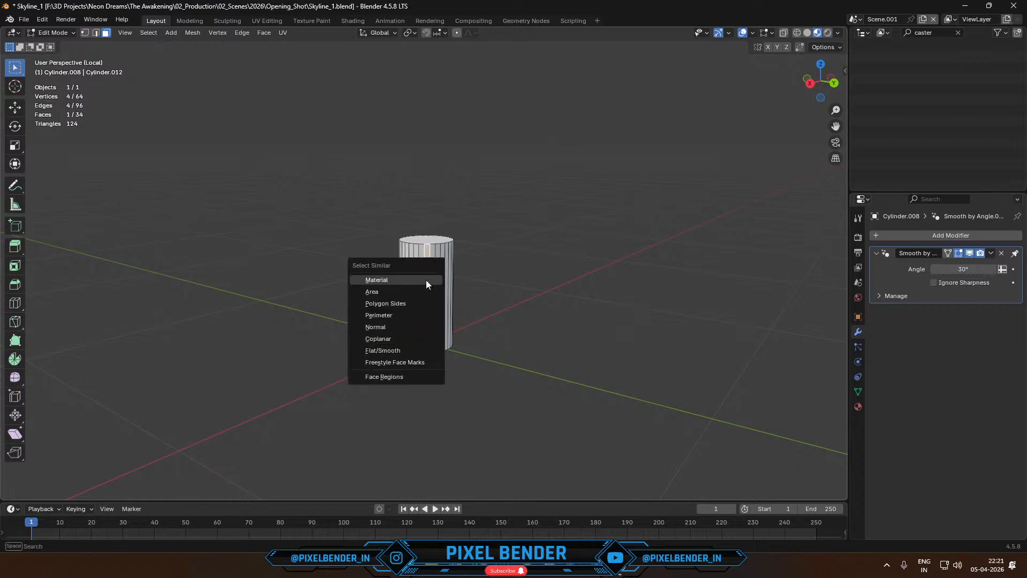
{"action": "left_click_drag", "start_coordinate": [378, 271], "coordinate": [463, 321]}
{"action": "scroll", "coordinate": [464, 321], "scroll_direction": "up", "scroll_amount": 6}
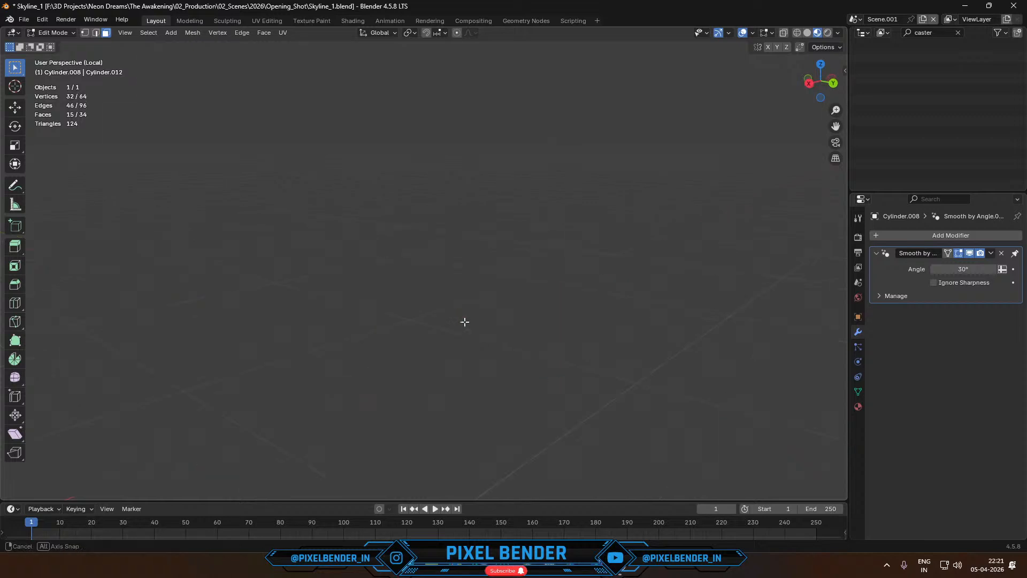
- Select only the top cap face of the cylinder
{"action": "middle_click_drag", "start_coordinate": [464, 321], "coordinate": [442, 287]}
{"action": "scroll", "coordinate": [421, 316], "scroll_direction": "down", "scroll_amount": 6}
{"action": "scroll", "coordinate": [491, 325], "scroll_direction": "up", "scroll_amount": 3}
{"action": "scroll", "coordinate": [442, 287], "scroll_direction": "up", "scroll_amount": 5}
{"action": "scroll", "coordinate": [443, 285], "scroll_direction": "down", "scroll_amount": 4}
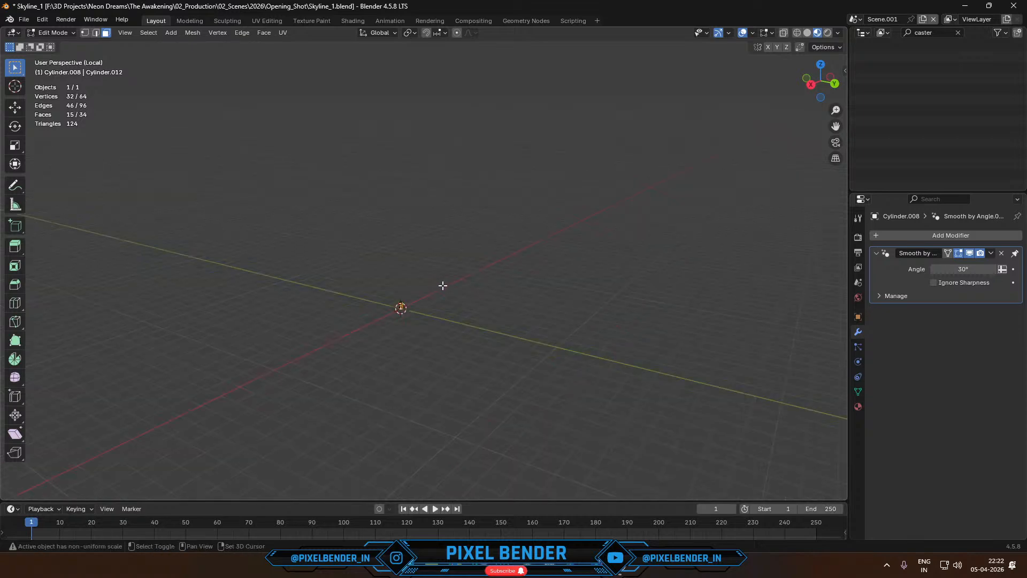
{"action": "key", "text": "shift+grave"}
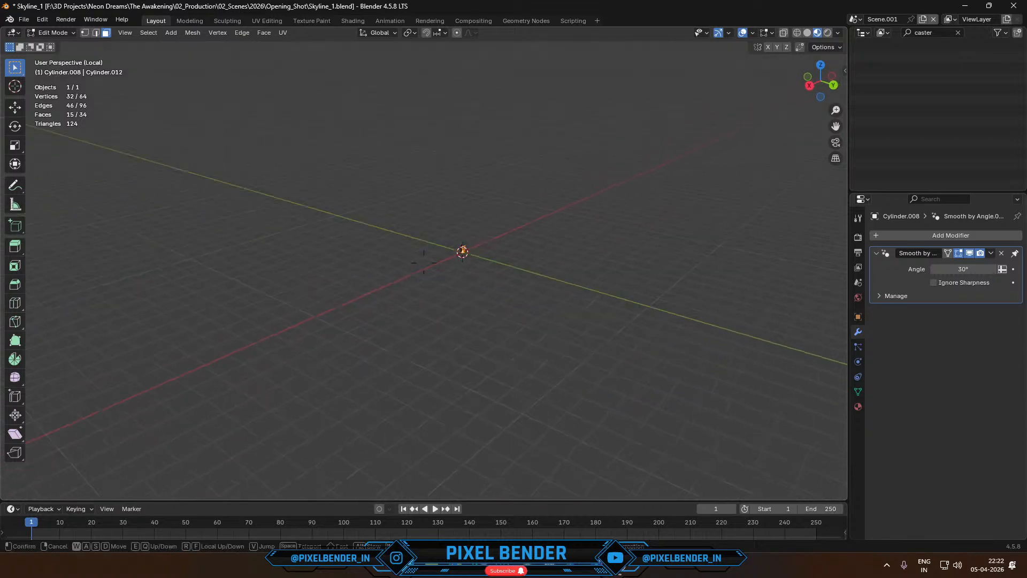
{"action": "key", "text": "w"}
{"action": "key", "text": "w"}
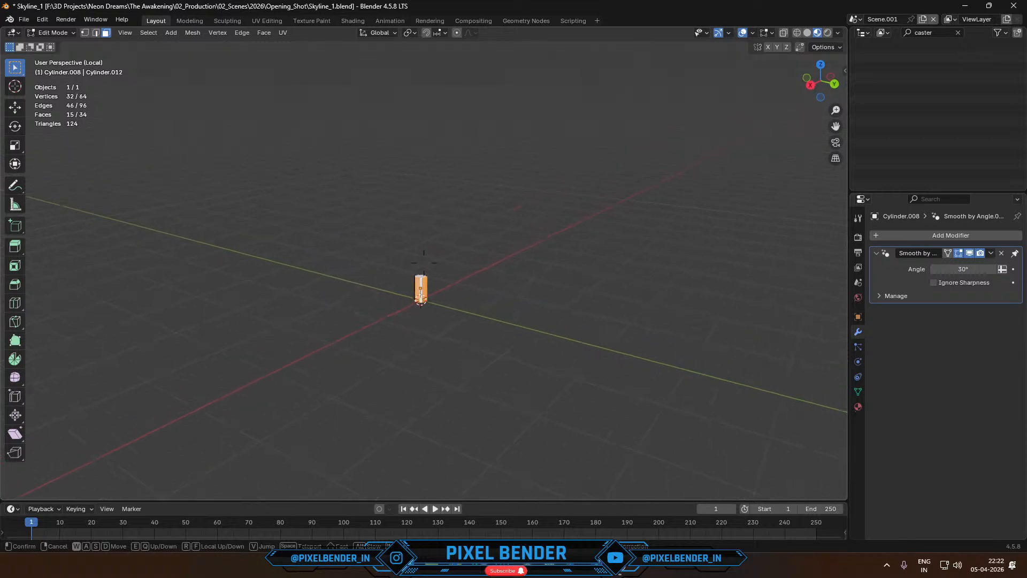
{"action": "left_click", "coordinate": [424, 263]}
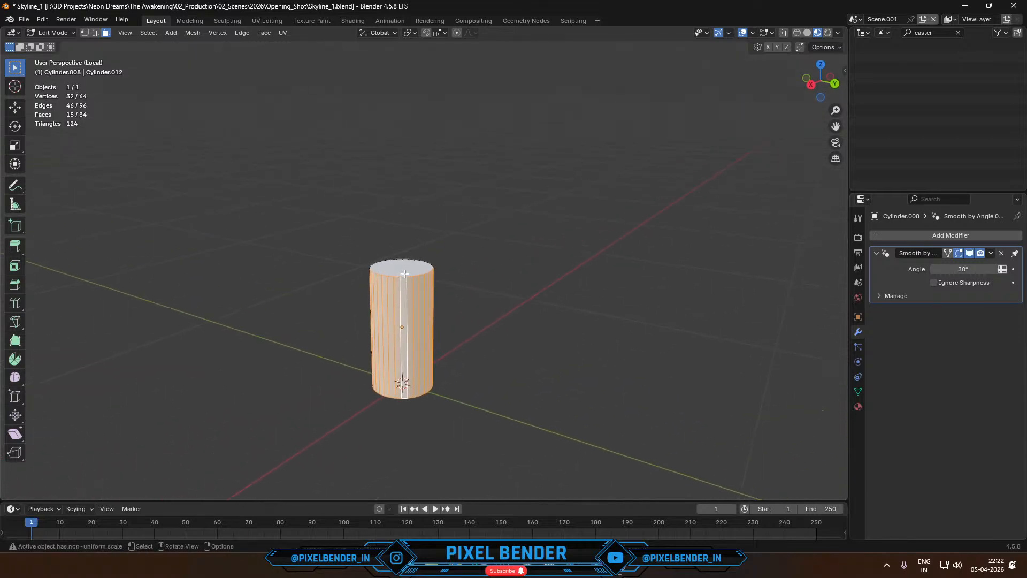
{"action": "left_click", "coordinate": [405, 270]}
- Change the selection to all side faces around the cylinder, leaving out the top and bottom caps
{"action": "middle_click_drag", "start_coordinate": [418, 308], "coordinate": [427, 291]}
{"action": "scroll", "coordinate": [427, 291], "scroll_direction": "down", "scroll_amount": 3}
{"action": "mouse_move", "coordinate": [470, 154]}
{"action": "middle_mouse_down"}
{"action": "mouse_move", "coordinate": [479, 172]}
{"action": "mouse_move", "coordinate": [485, 165]}
{"action": "middle_mouse_up"}
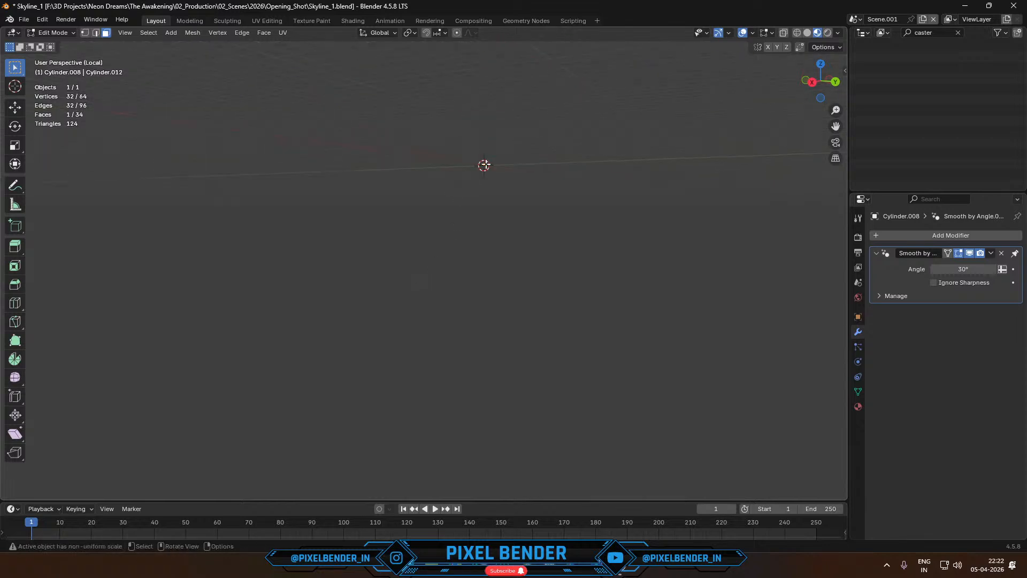
{"action": "key", "text": "KP_0"}
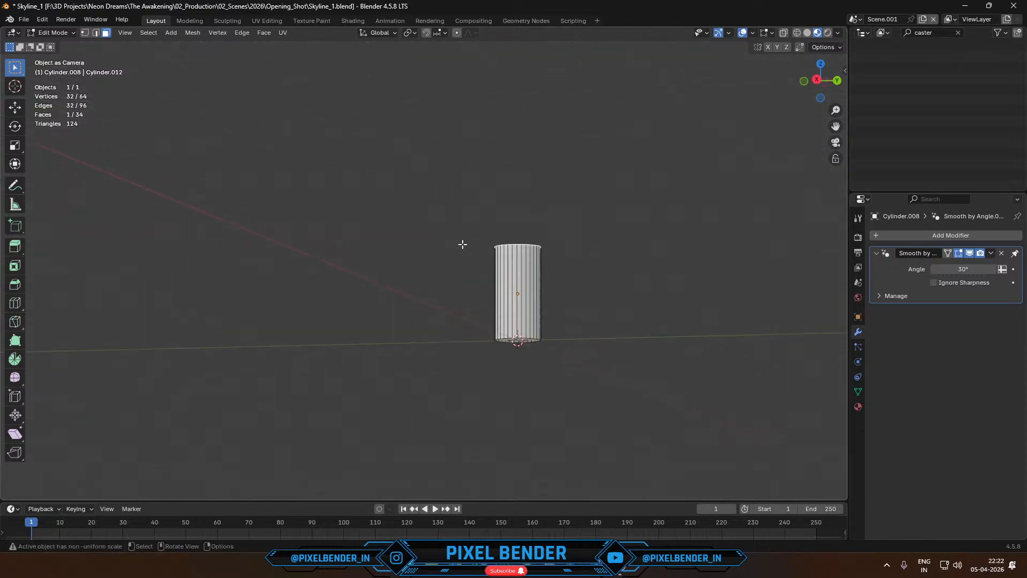
{"action": "key", "text": "a"}
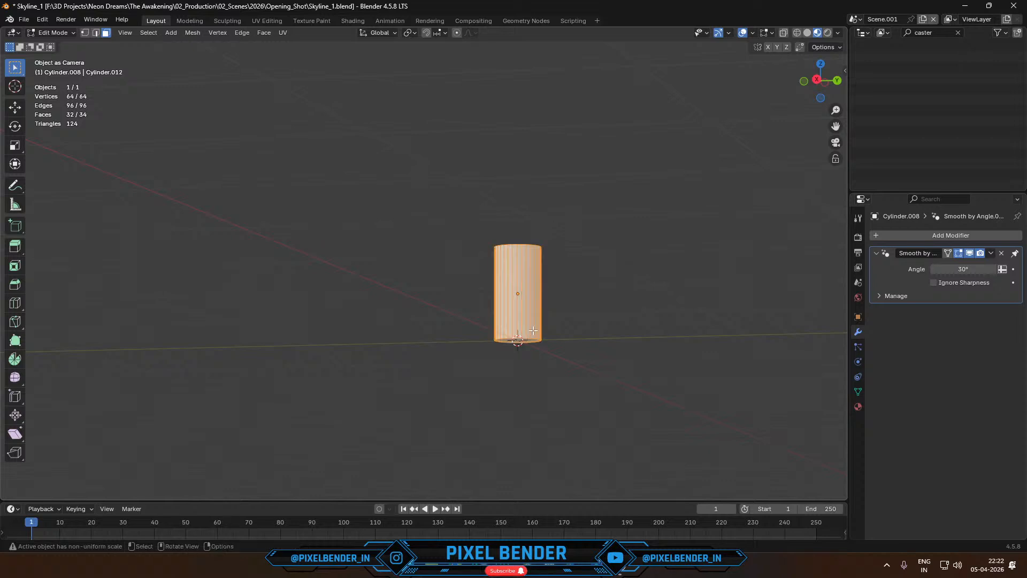
- Inset the selected side faces to leave a narrow band at the cylinder's top and bottom ends
{"action": "middle_click_drag", "start_coordinate": [563, 318], "coordinate": [540, 272]}
{"action": "middle_click_drag", "start_coordinate": [541, 346], "coordinate": [528, 213]}
{"action": "middle_click_drag", "start_coordinate": [612, 422], "coordinate": [836, 291]}
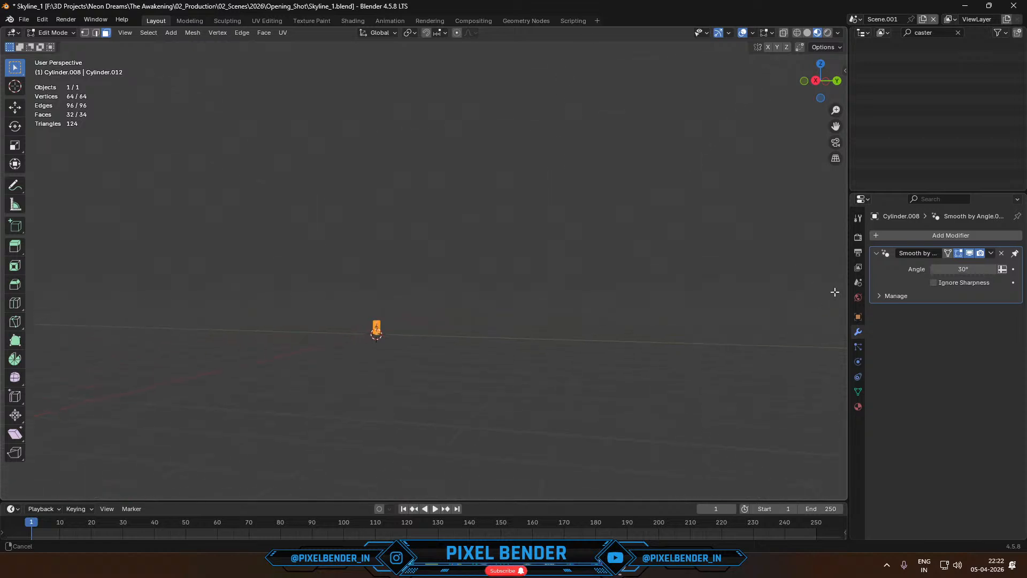
{"action": "key", "text": "shift+grave"}
{"action": "key", "text": "w"}
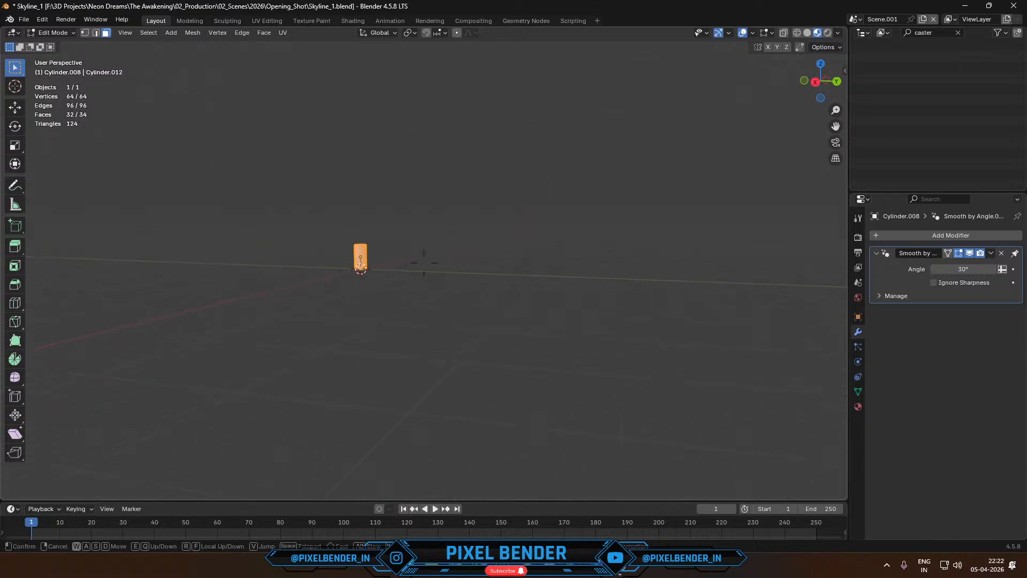
{"action": "left_click", "coordinate": [423, 262]}
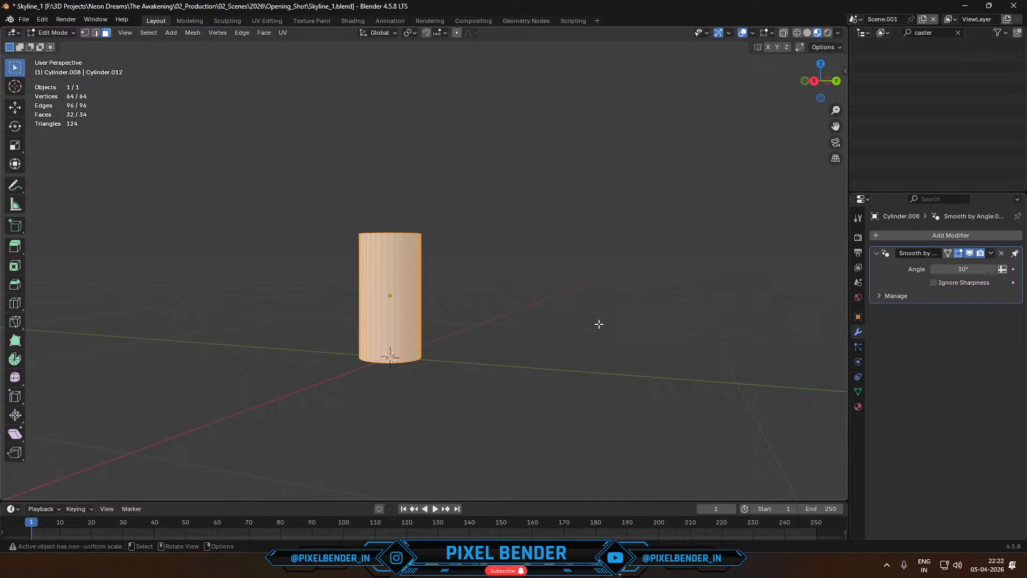
{"action": "key", "text": "i"}
{"action": "left_click", "coordinate": [582, 331]}
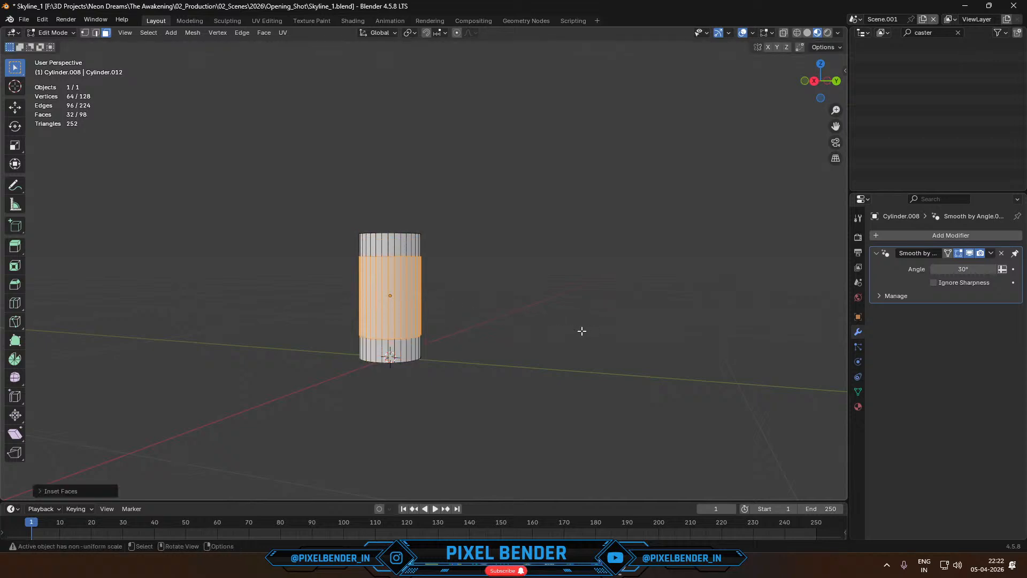
- Extrude the middle side faces slightly inward along their normals to form a recess, and return to Object Mode
{"action": "key", "text": "alt+e"}
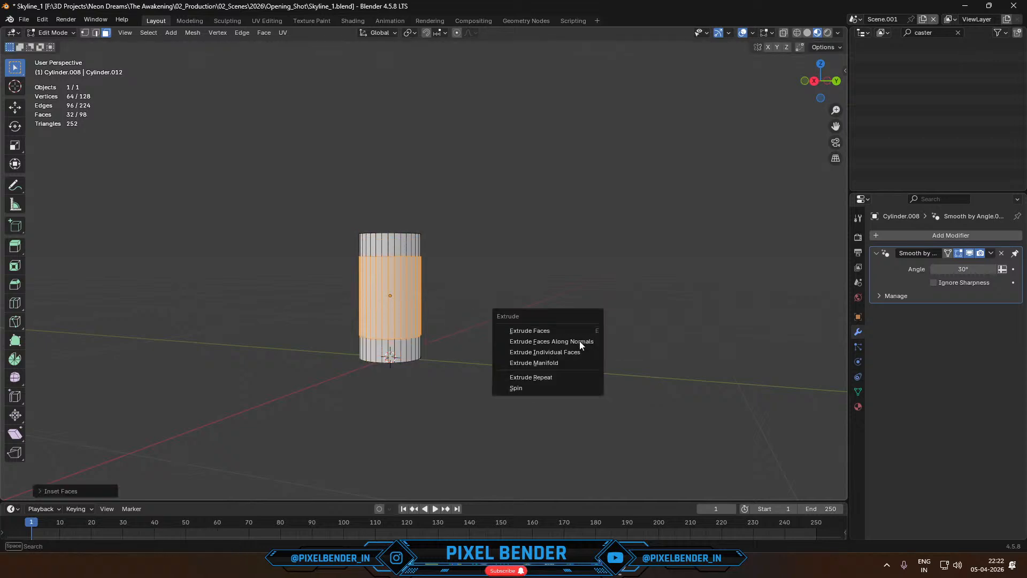
{"action": "left_click", "coordinate": [579, 341]}
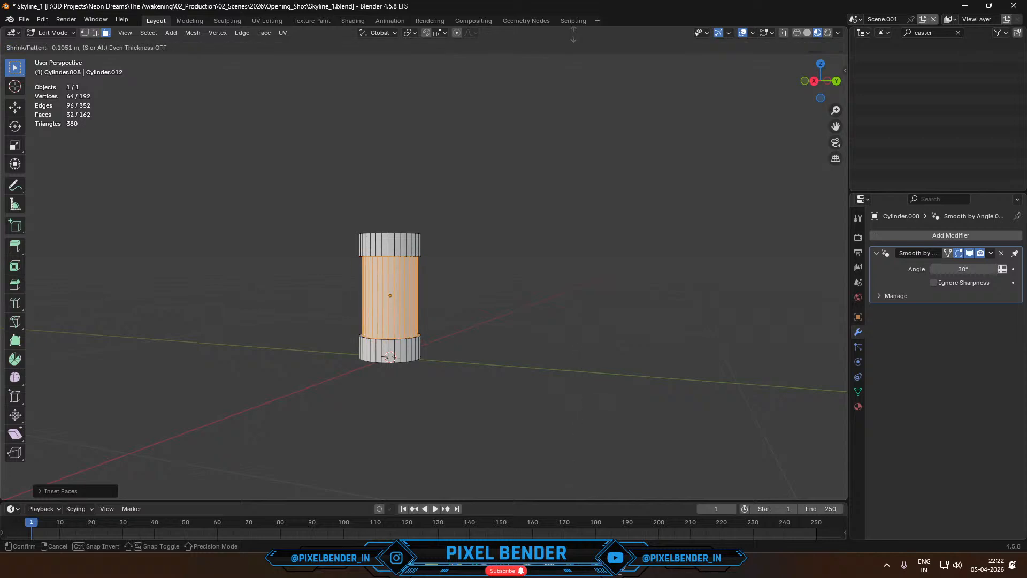
{"action": "left_click", "coordinate": [556, 91]}
{"action": "key", "text": "Tab"}
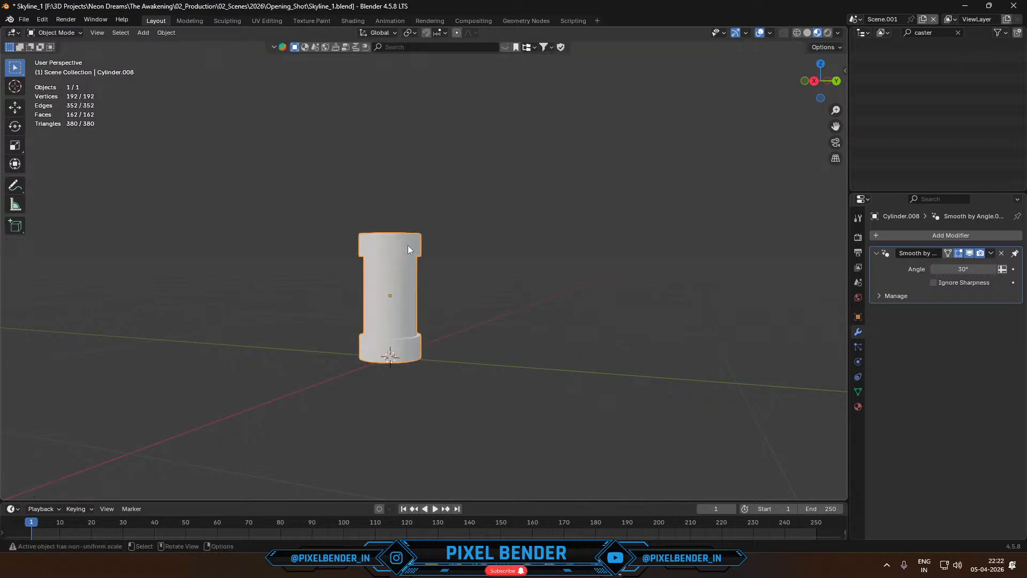
- Apply the cylinder's scale and add a Bevel modifier with 2 segments
{"action": "key", "text": "ctrl+a"}
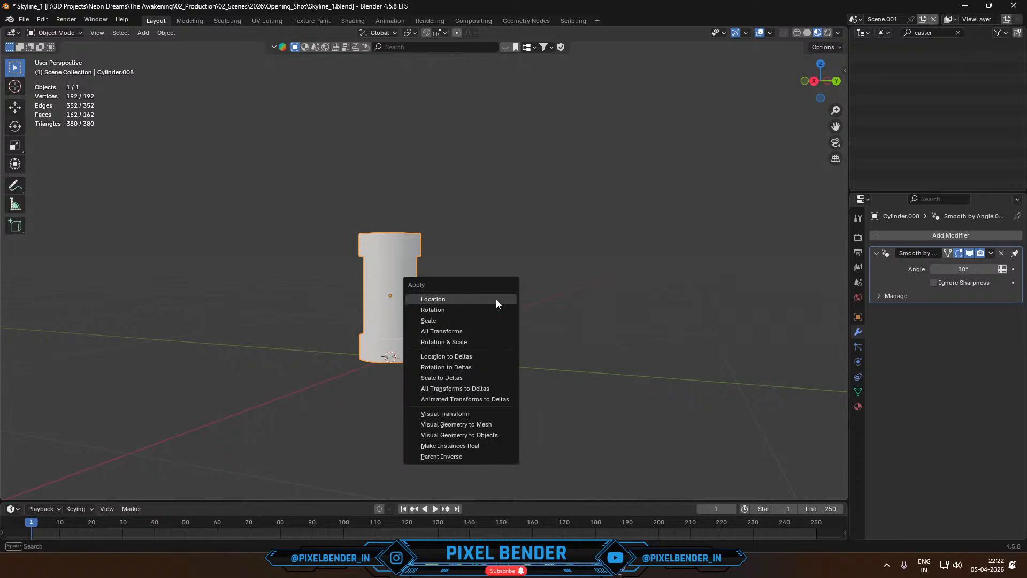
{"action": "left_click", "coordinate": [455, 319]}
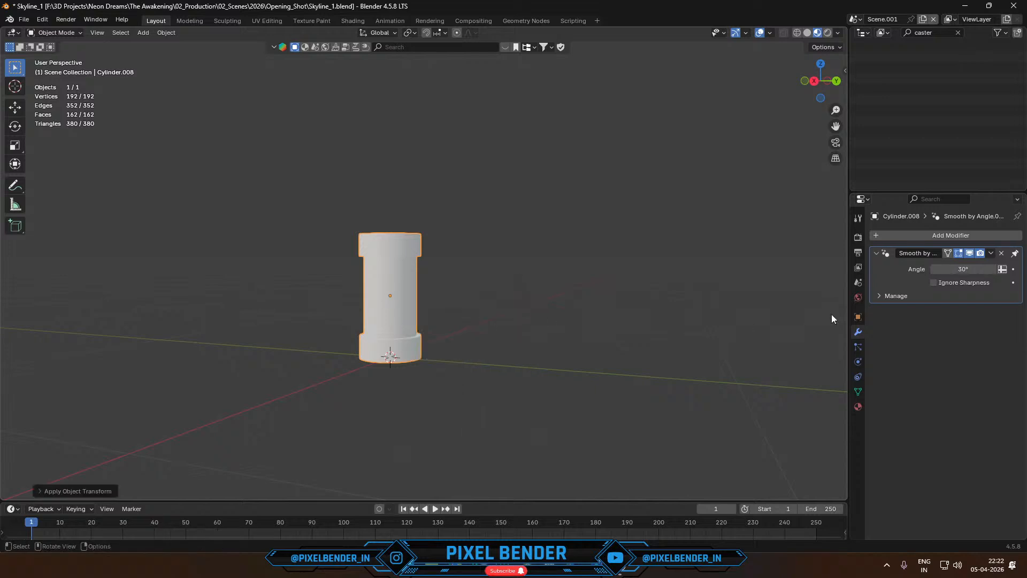
{"action": "left_click", "coordinate": [907, 236]}
{"action": "type", "text": "be"}
{"action": "left_click", "coordinate": [851, 258]}
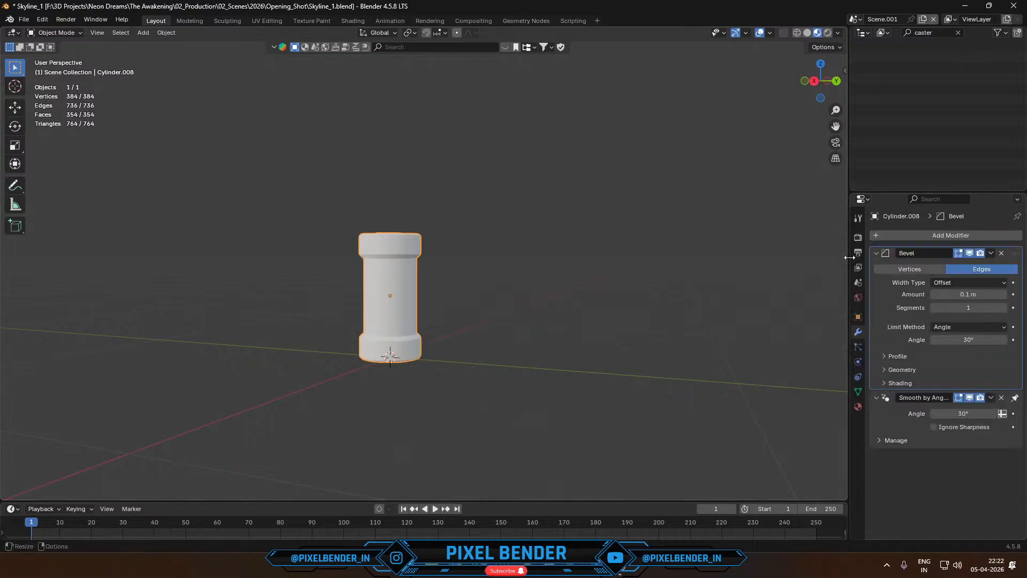
{"action": "left_click", "coordinate": [1003, 311]}
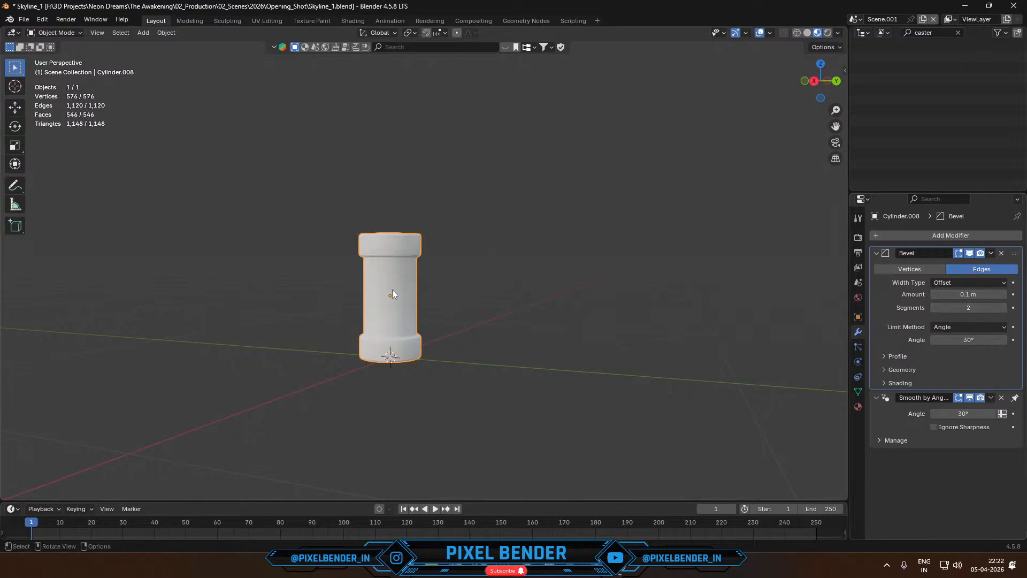
- Enter Edit Mode, switch to the Shading workspace, replace the asset browser with the Shader Editor and isolate the cylinder in local view
{"action": "key", "text": "Tab"}
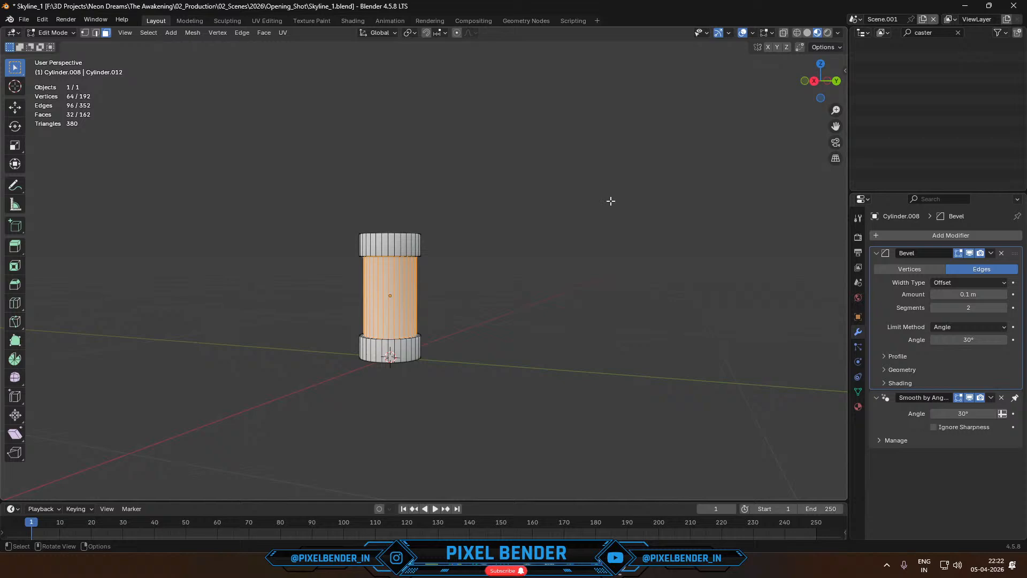
{"action": "left_click", "coordinate": [353, 20]}
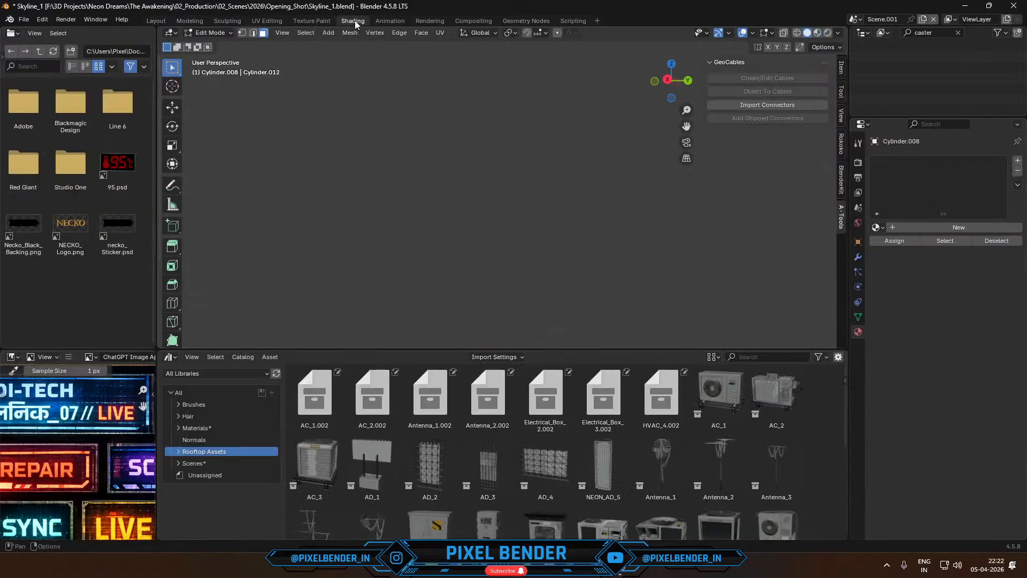
{"action": "left_click", "coordinate": [170, 357]}
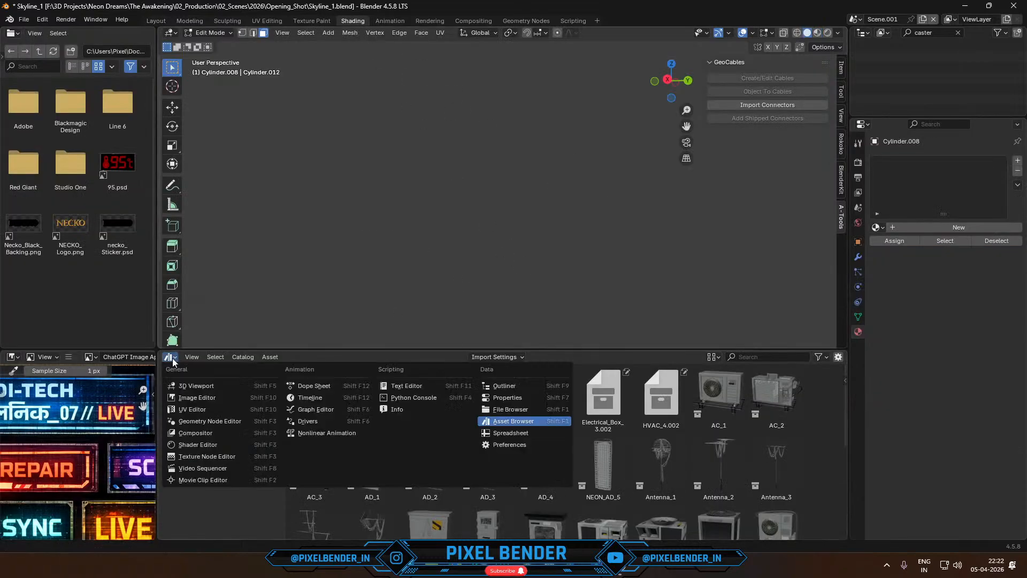
{"action": "left_click", "coordinate": [215, 443]}
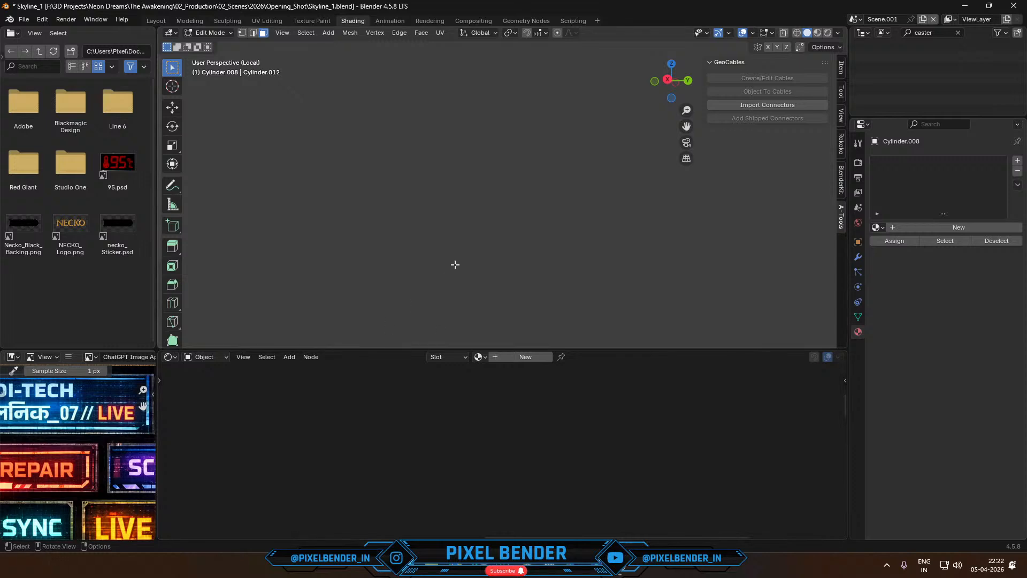
{"action": "key", "text": "KP_Decimal"}
{"action": "middle_click_drag", "start_coordinate": [528, 205], "coordinate": [520, 245]}
{"action": "scroll", "coordinate": [506, 225], "scroll_direction": "down", "scroll_amount": 2}
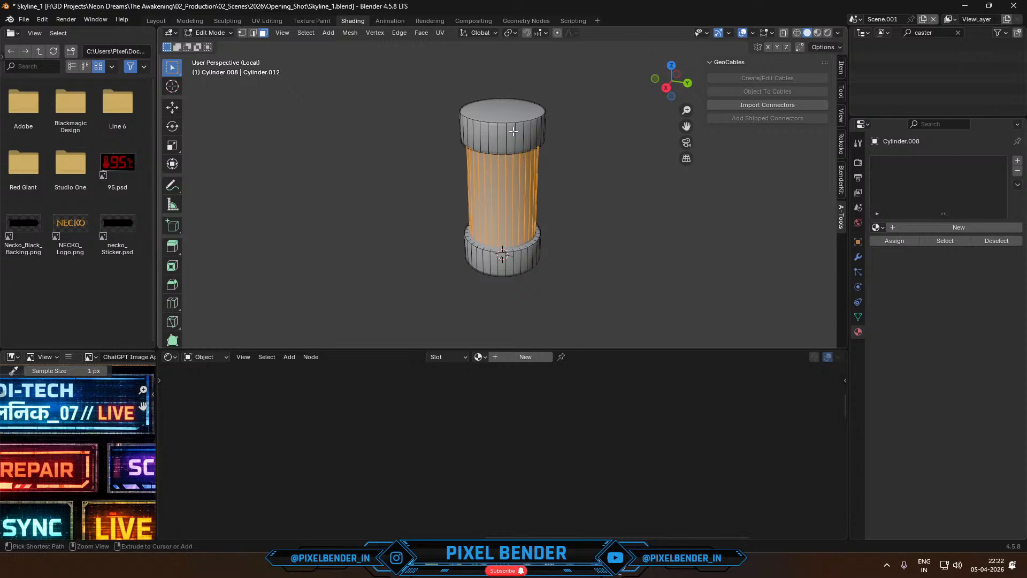
- Invert the selection to the cylinder's end bands and caps, and give the object the existing Dark metal material
{"action": "key", "text": "ctrl+i"}
{"action": "left_click", "coordinate": [879, 227]}
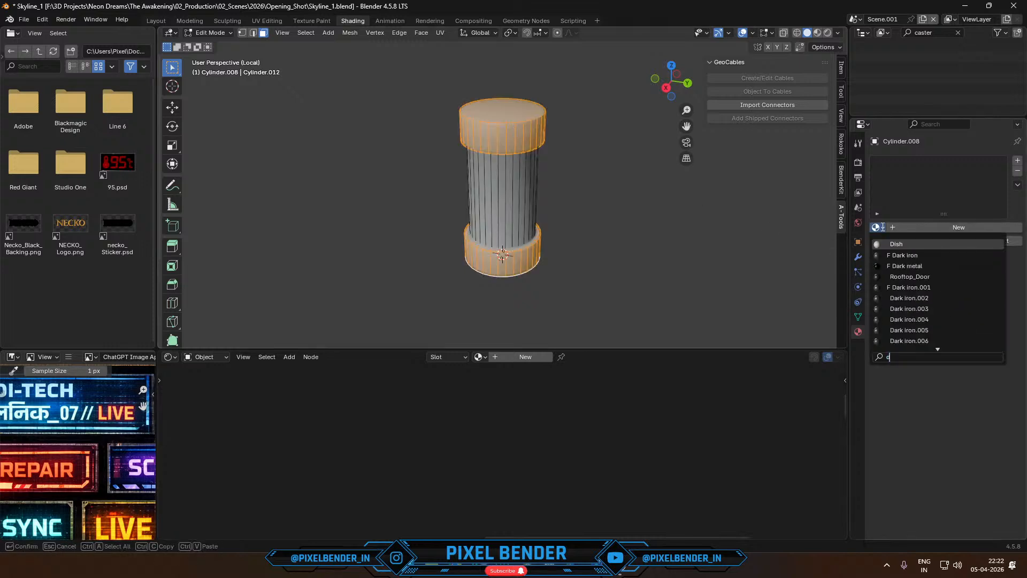
{"action": "left_click", "coordinate": [905, 251]}
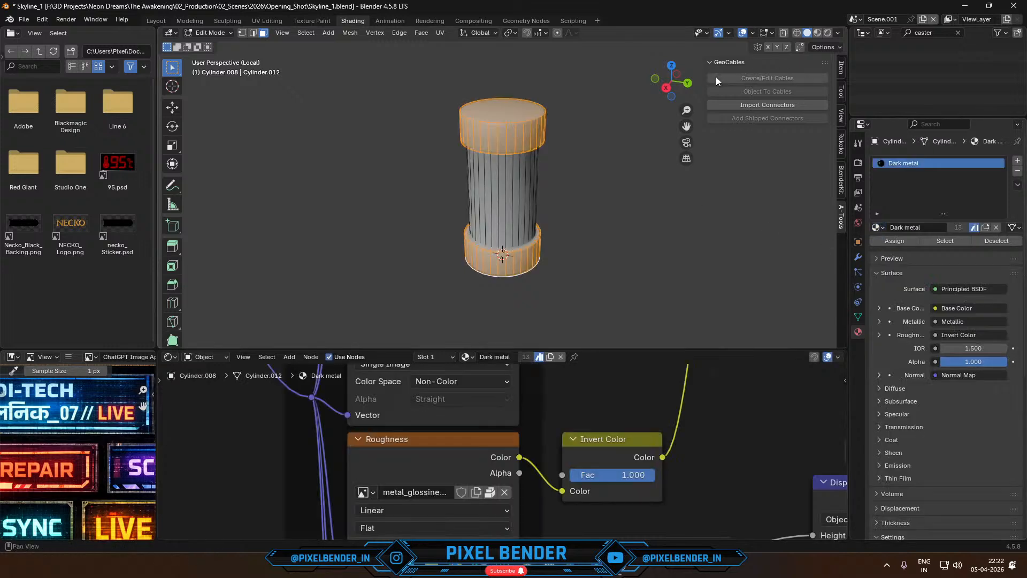
- Add a second material slot, reselect the recessed middle faces, and create a new material named Transparent_Glass in that slot
{"action": "left_click", "coordinate": [1018, 160]}
{"action": "key", "text": "ctrl+i"}
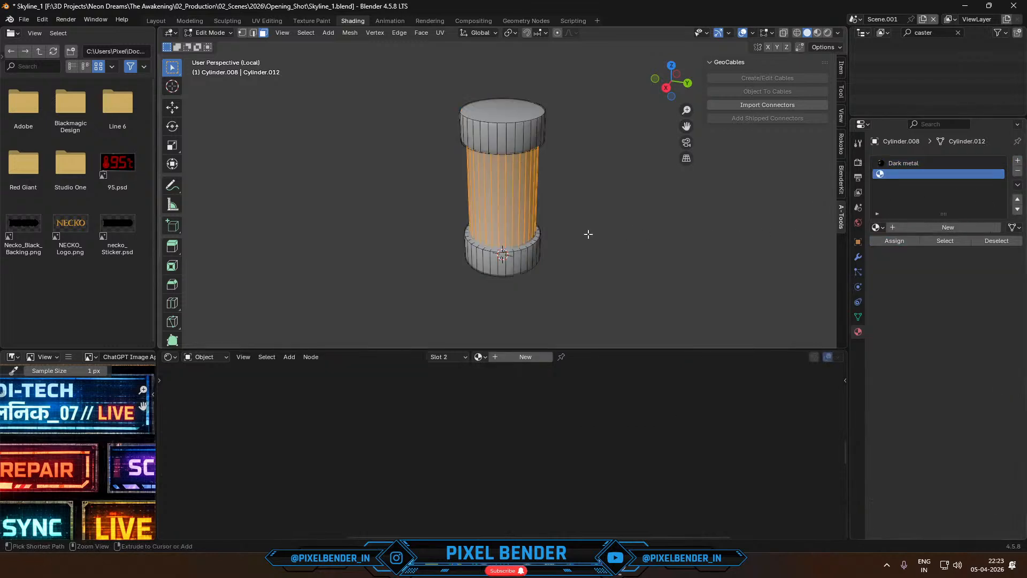
{"action": "left_click", "coordinate": [907, 228]}
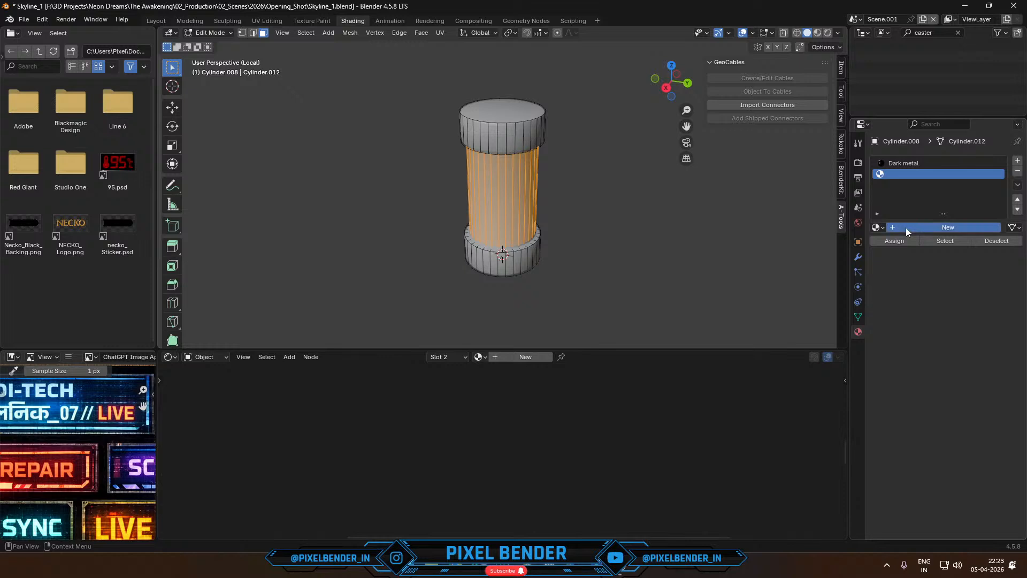
{"action": "double_click", "coordinate": [907, 227]}
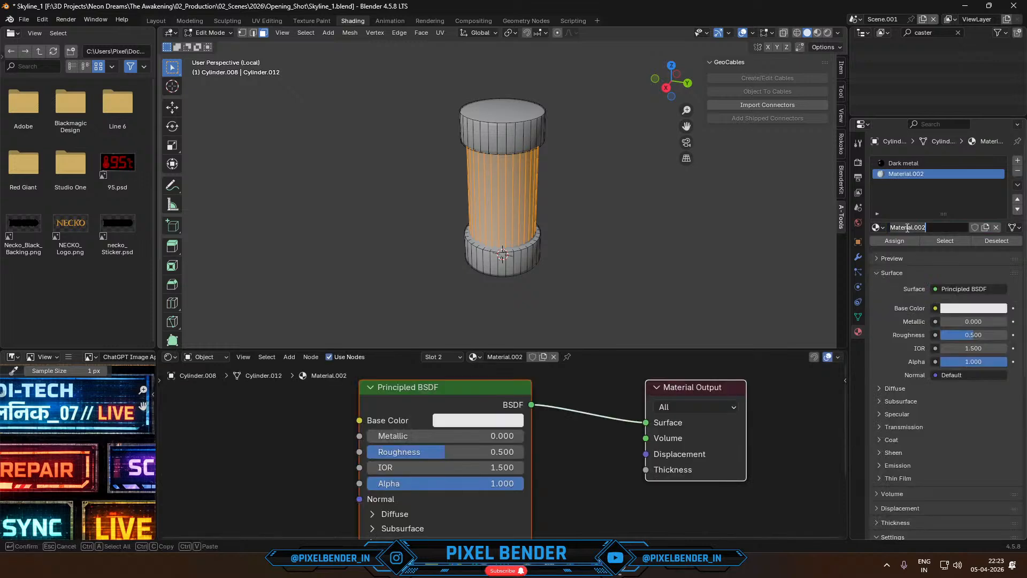
{"action": "type", "text": "TR"}
{"action": "type", "text": "ansparent_Glass"}
{"action": "key", "text": "Return"}
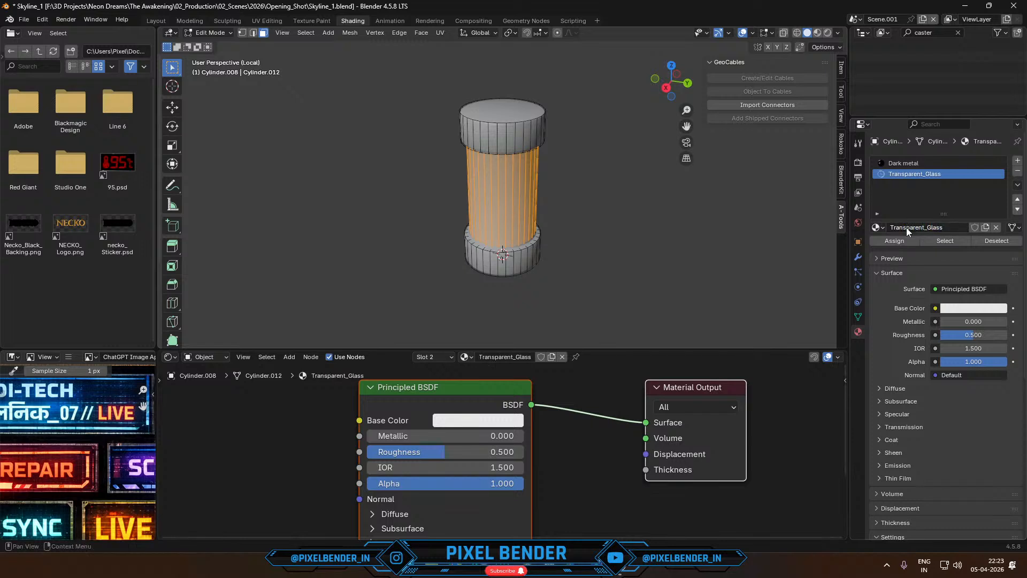
- Replace the Principled BSDF in Transparent_Glass with a Glass BSDF connected to the material output's Surface
{"action": "middle_click_drag", "start_coordinate": [535, 199], "coordinate": [546, 200]}
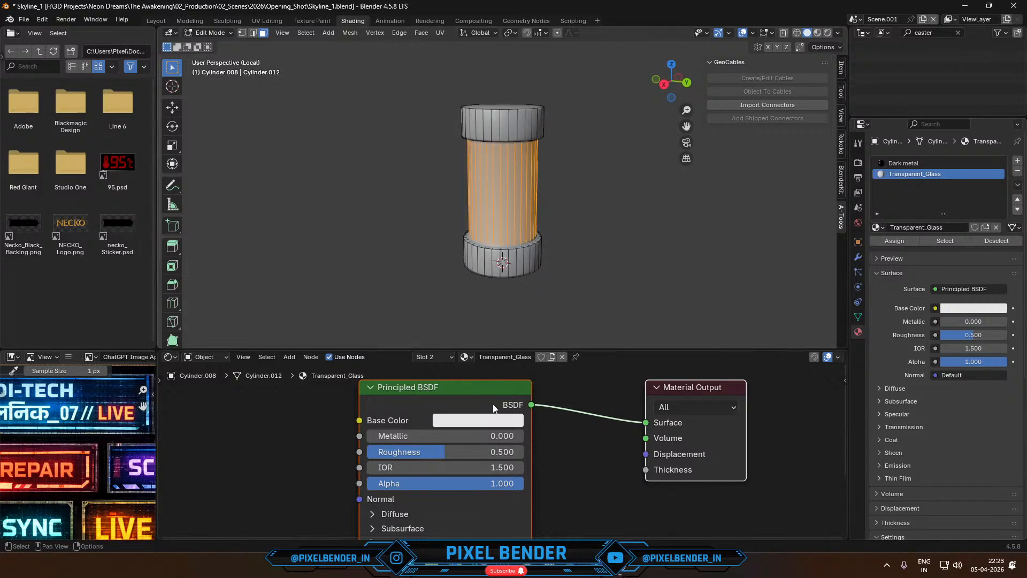
{"action": "key", "text": "x"}
{"action": "key", "text": "shift+a"}
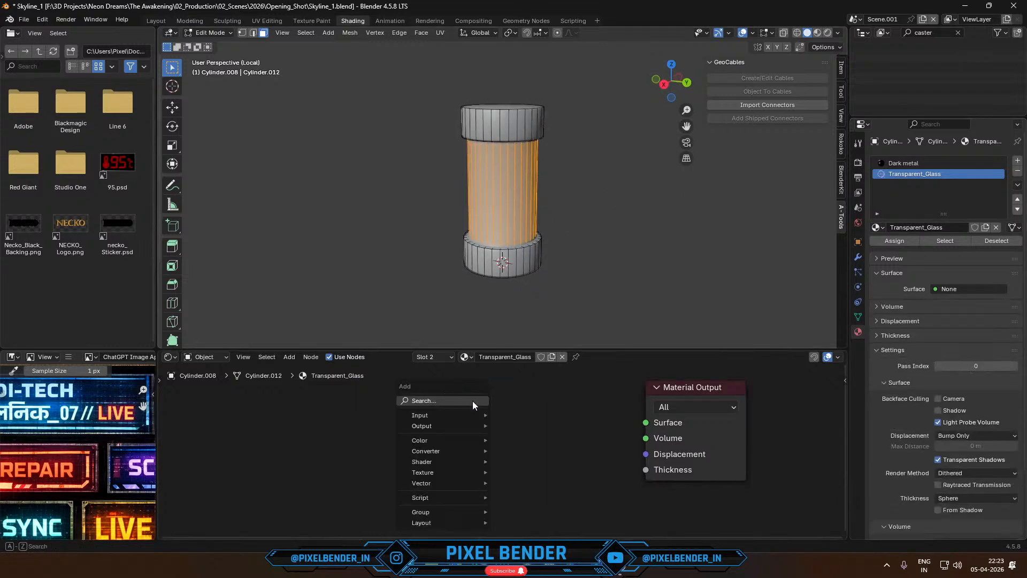
{"action": "left_click", "coordinate": [473, 400]}
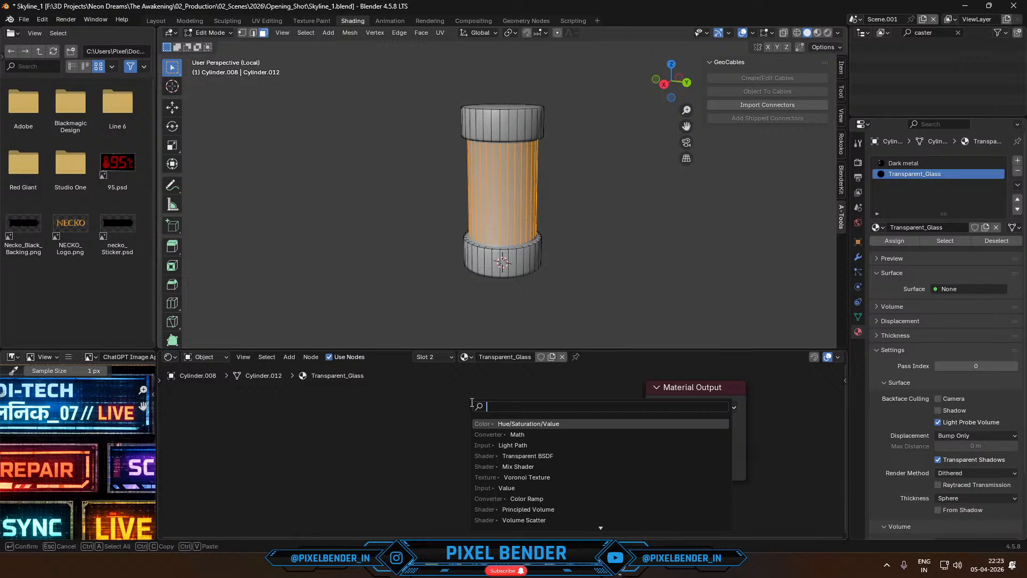
{"action": "type", "text": "glass"}
{"action": "key", "text": "Return"}
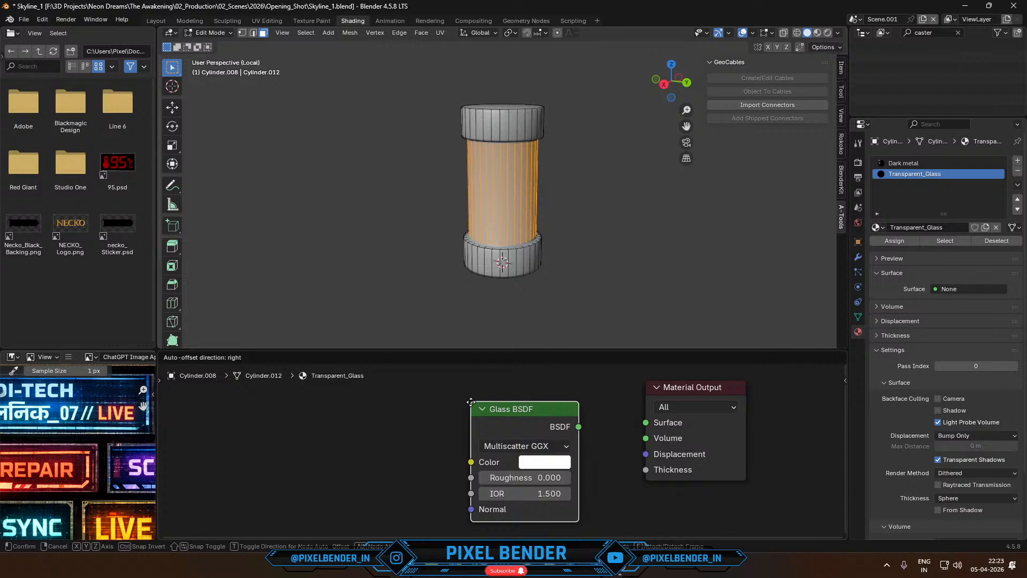
{"action": "left_click", "coordinate": [471, 402]}
{"action": "left_click_drag", "start_coordinate": [578, 427], "coordinate": [646, 422]}
- Set the scene's render engine to Cycles with GPU Compute as the device
{"action": "left_click", "coordinate": [819, 32]}
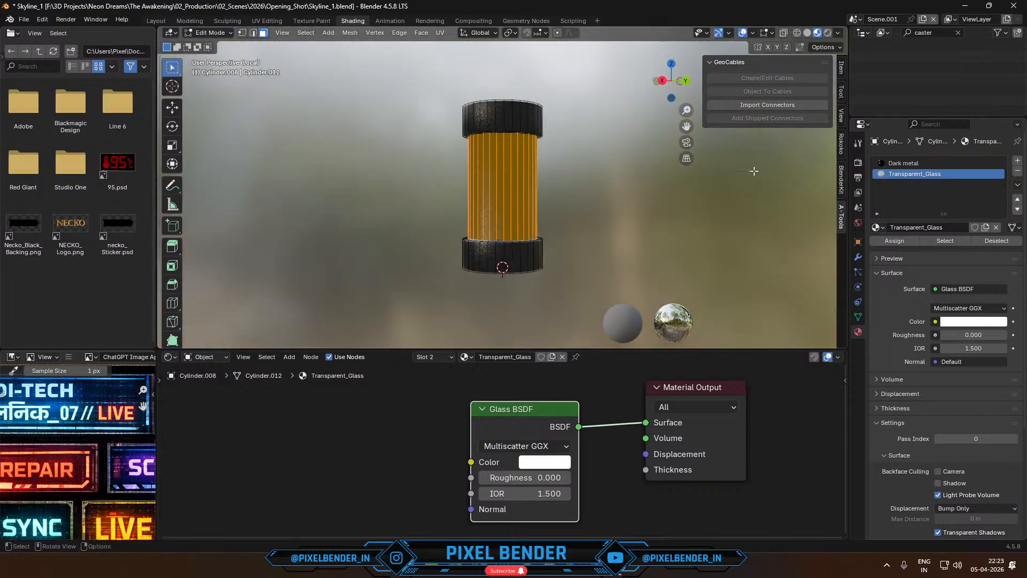
{"action": "left_click", "coordinate": [858, 162]}
{"action": "left_click", "coordinate": [968, 160]}
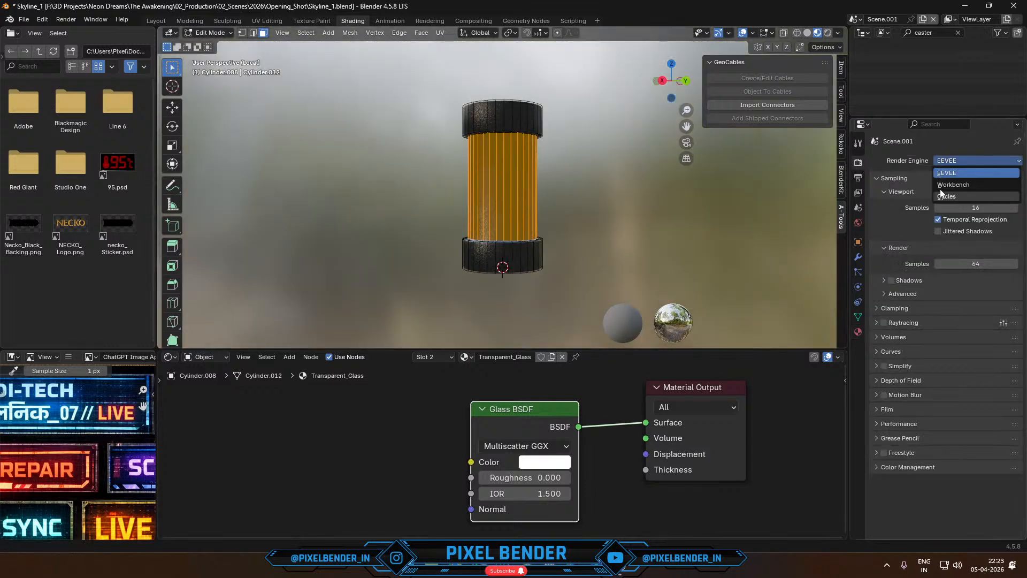
{"action": "left_click", "coordinate": [960, 196]}
{"action": "left_click", "coordinate": [942, 187]}
{"action": "left_click", "coordinate": [952, 214]}
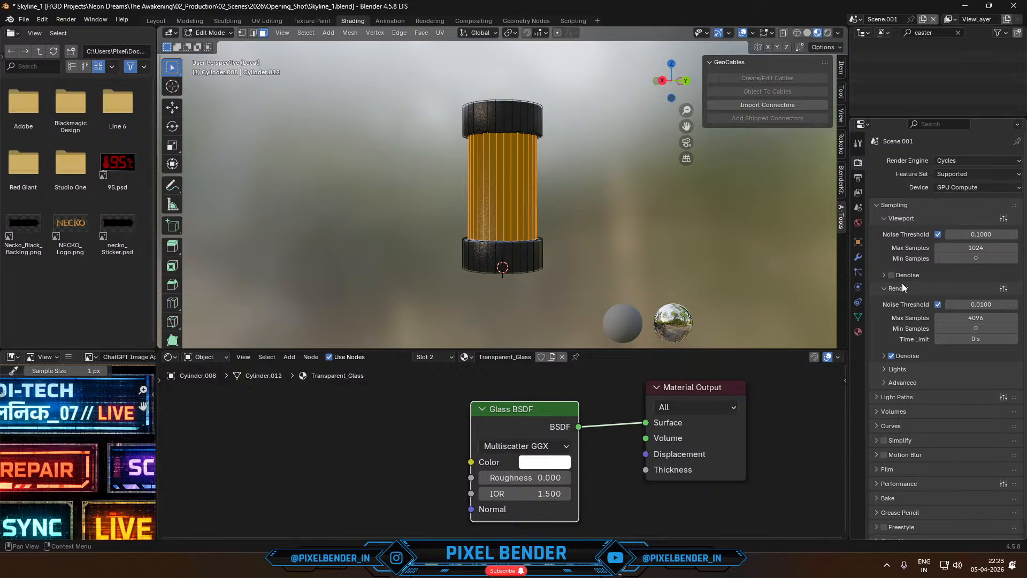
- Enable viewport denoising, disable Light Tree, use the GPU for render denoising, and show the viewport in rendered shading
{"action": "left_click", "coordinate": [891, 372]}
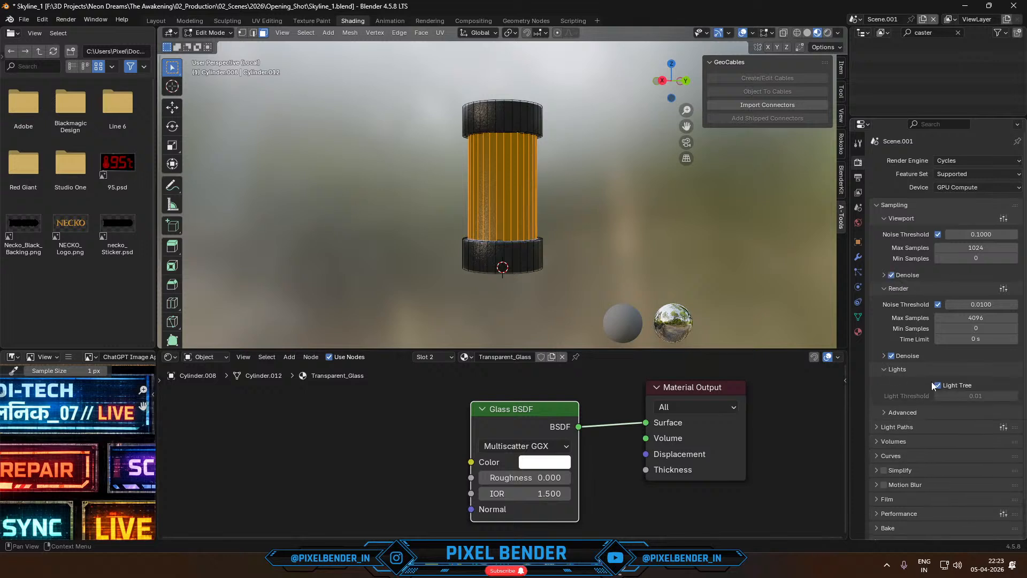
{"action": "left_click", "coordinate": [901, 355]}
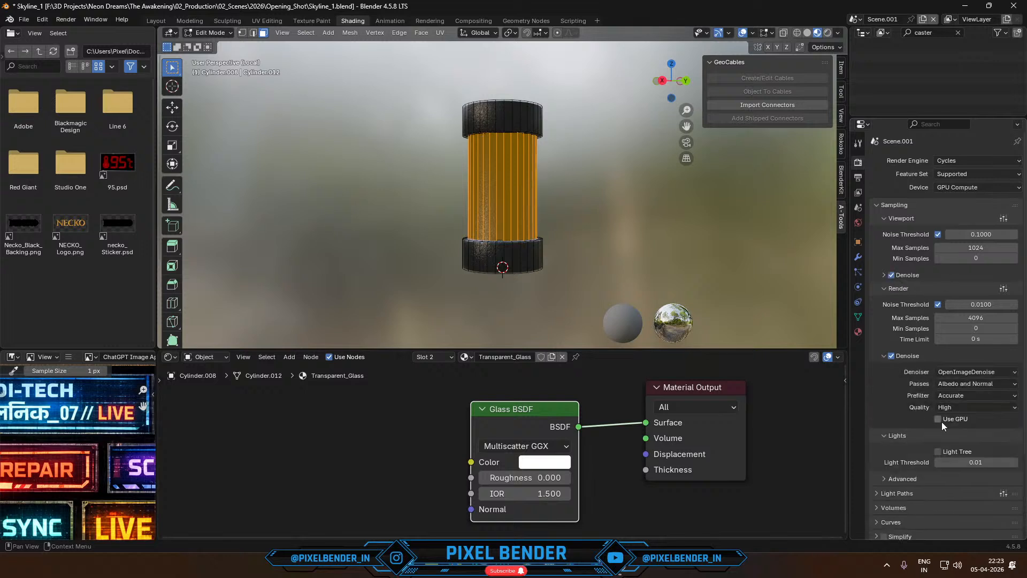
{"action": "left_click", "coordinate": [828, 33]}
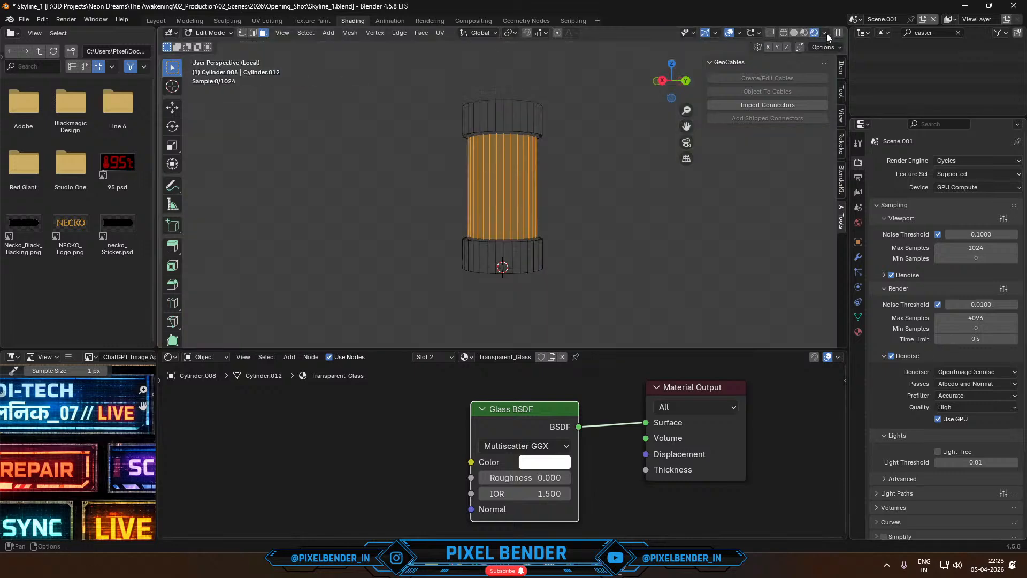
{"action": "middle_click_drag", "start_coordinate": [637, 209], "coordinate": [615, 236]}
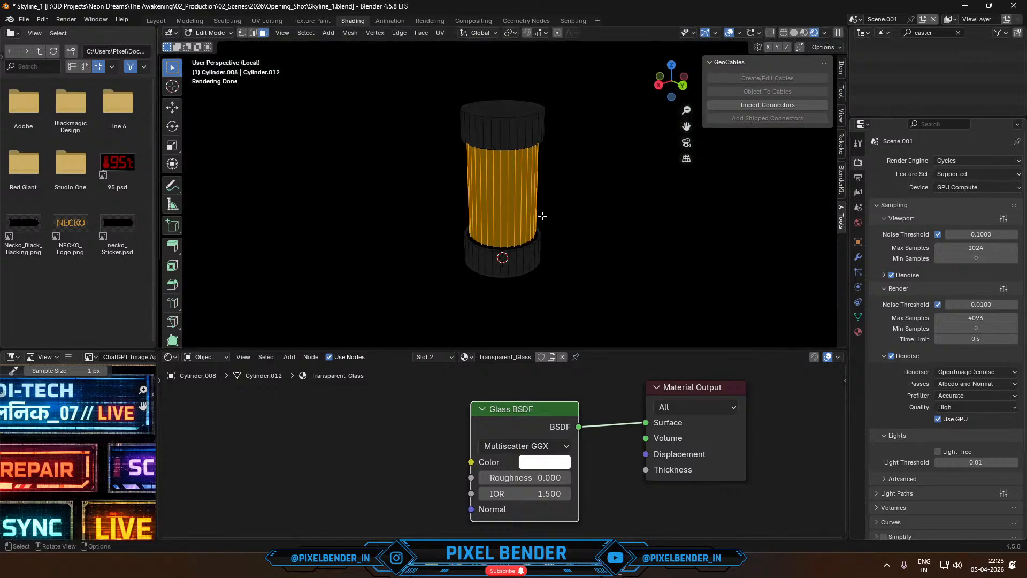
- Return to Object Mode, add a point light at the cylinder's base and raise it slightly along Z
{"action": "key", "text": "Tab"}
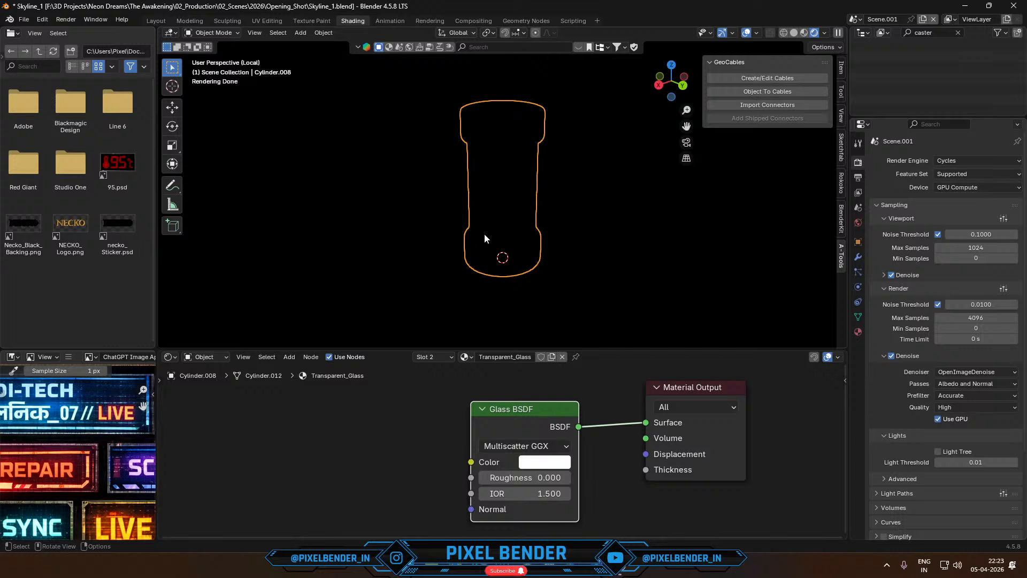
{"action": "left_click", "coordinate": [301, 32]}
{"action": "mouse_move", "coordinate": [364, 185]}
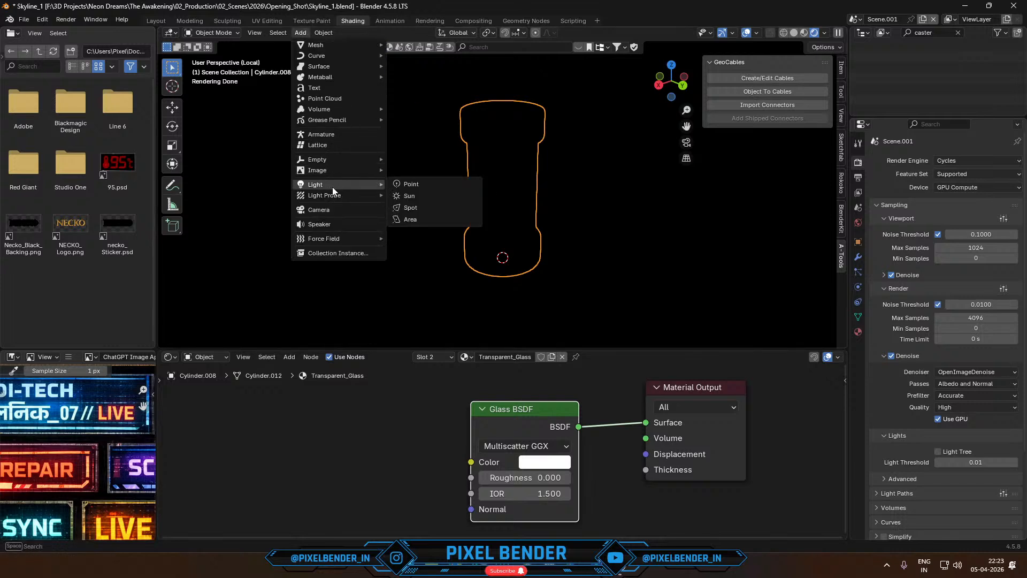
{"action": "left_click", "coordinate": [412, 183]}
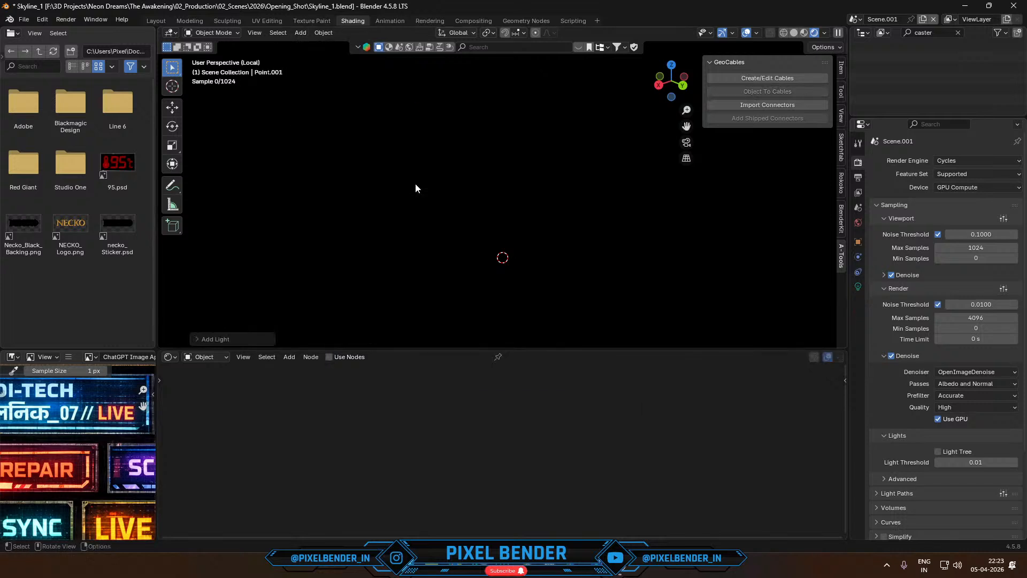
{"action": "key", "text": "g"}
{"action": "key", "text": "z"}
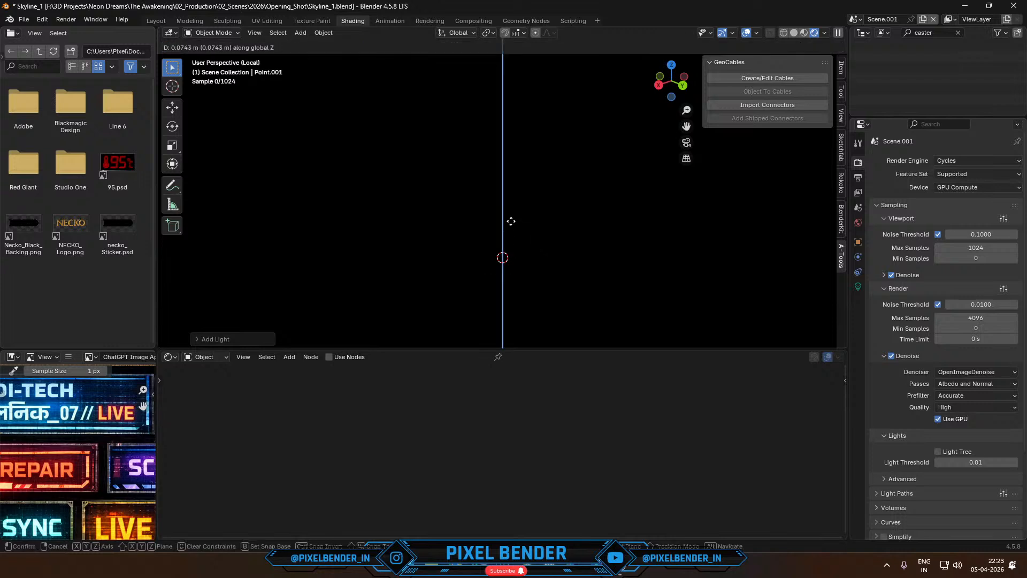
{"action": "left_click", "coordinate": [509, 222]}
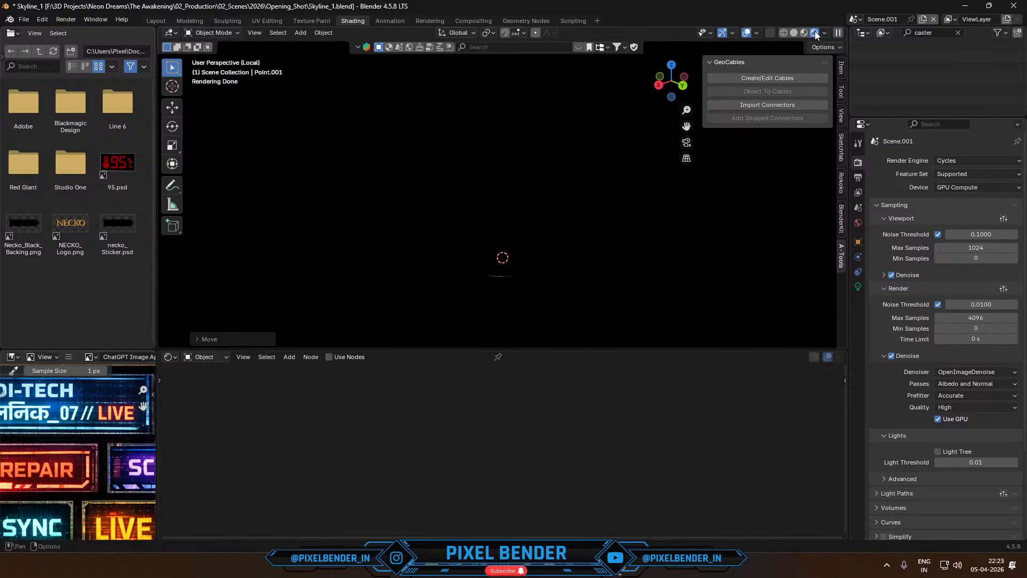
- Select the cylinder, delete the Glass BSDF from Transparent_Glass and add a Principled BSDF node beside the material output
{"action": "left_click", "coordinate": [511, 195]}
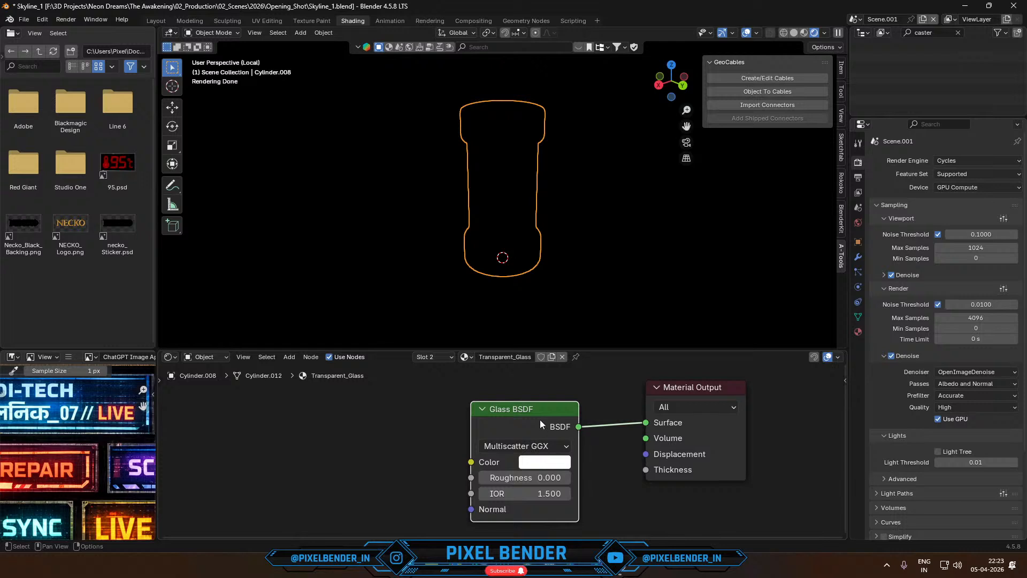
{"action": "key", "text": "x"}
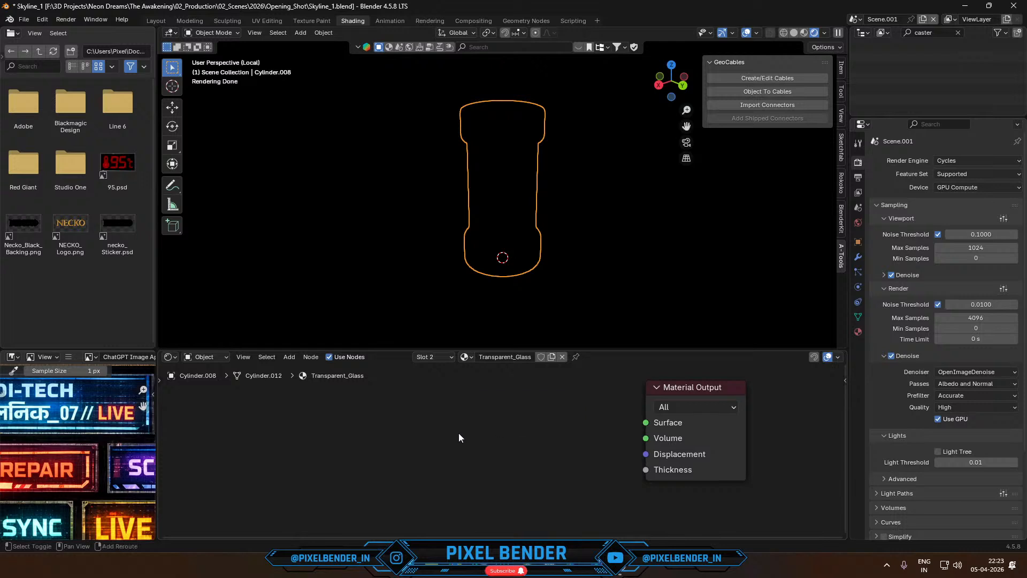
{"action": "key", "text": "shift+a"}
{"action": "mouse_move", "coordinate": [458, 432]}
{"action": "type", "text": "prin"}
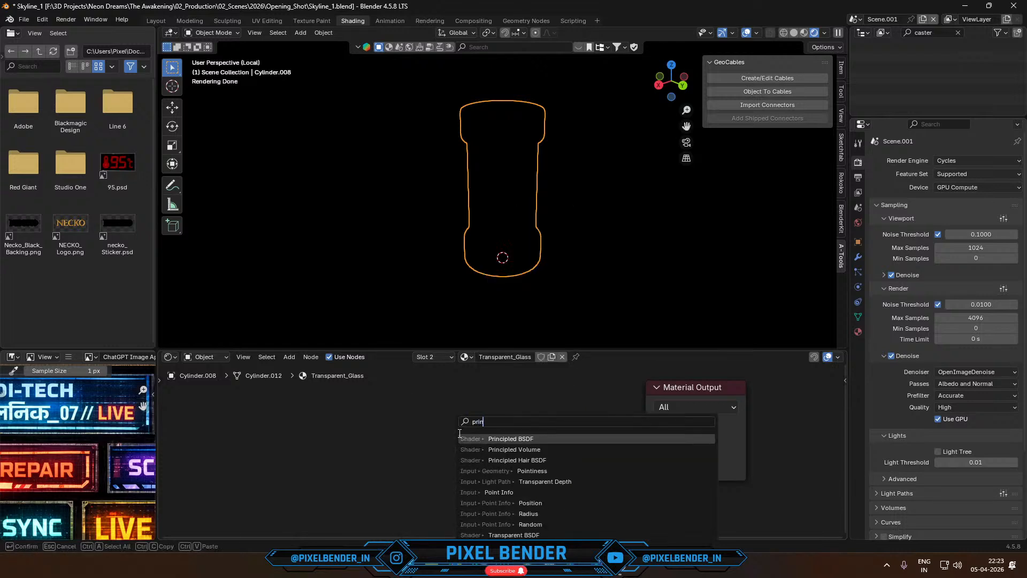
{"action": "key", "text": "Return"}
{"action": "left_click", "coordinate": [421, 415]}
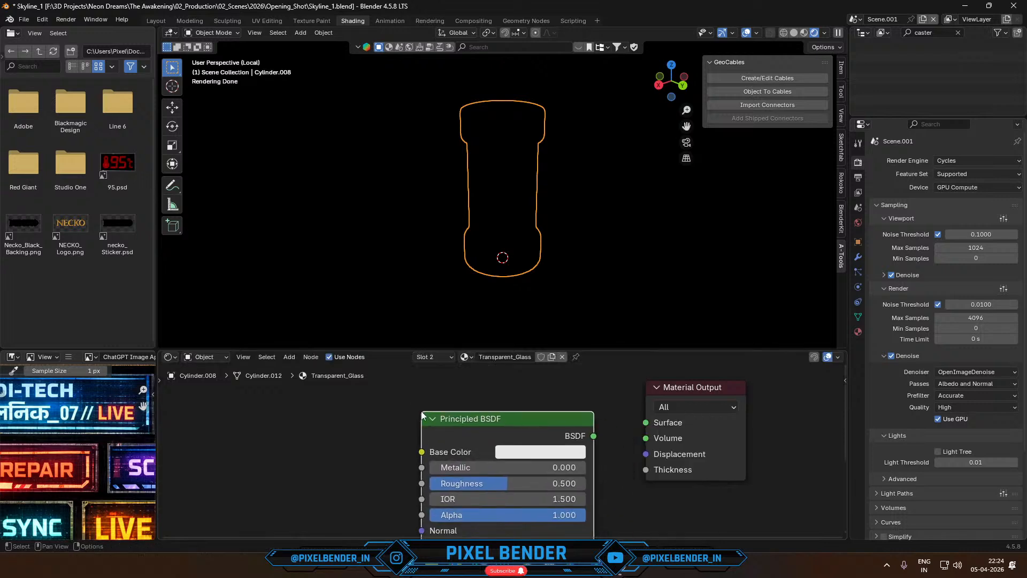
- Connect the Principled BSDF to the material output's Surface and set Metallic to 1.000, Roughness to 0.000 and Alpha to 0.232
{"action": "left_click_drag", "start_coordinate": [595, 436], "coordinate": [646, 422]}
{"action": "middle_click_drag", "start_coordinate": [534, 487], "coordinate": [552, 431]}
{"action": "left_click_drag", "start_coordinate": [518, 432], "coordinate": [604, 418]}
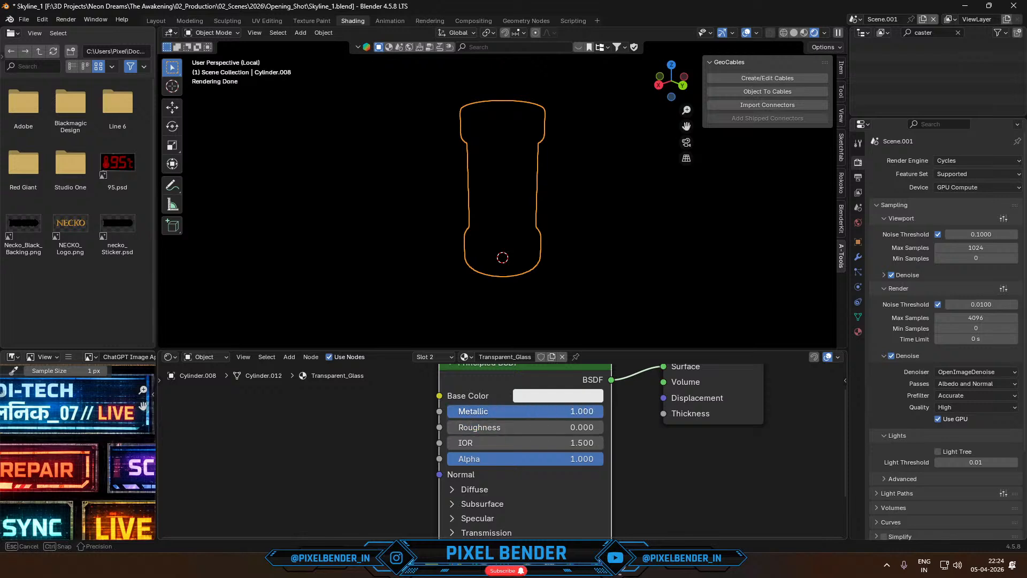
{"action": "left_click_drag", "start_coordinate": [588, 461], "coordinate": [486, 459]}
- Assign Transparent_Glass to the selected middle faces of the cylinder in Edit Mode, finishing in Object Mode
{"action": "key", "text": "Tab"}
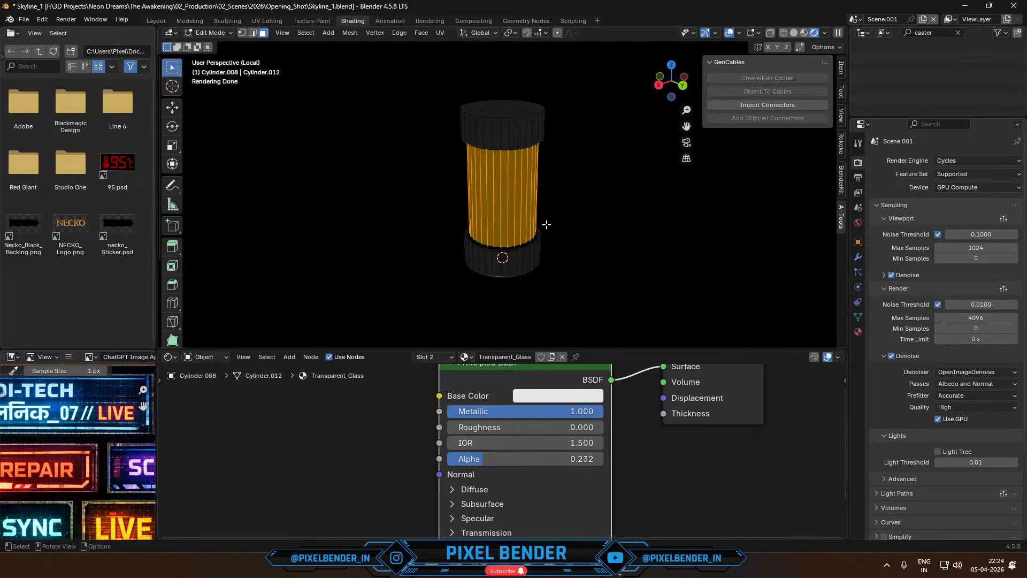
{"action": "left_click", "coordinate": [858, 332]}
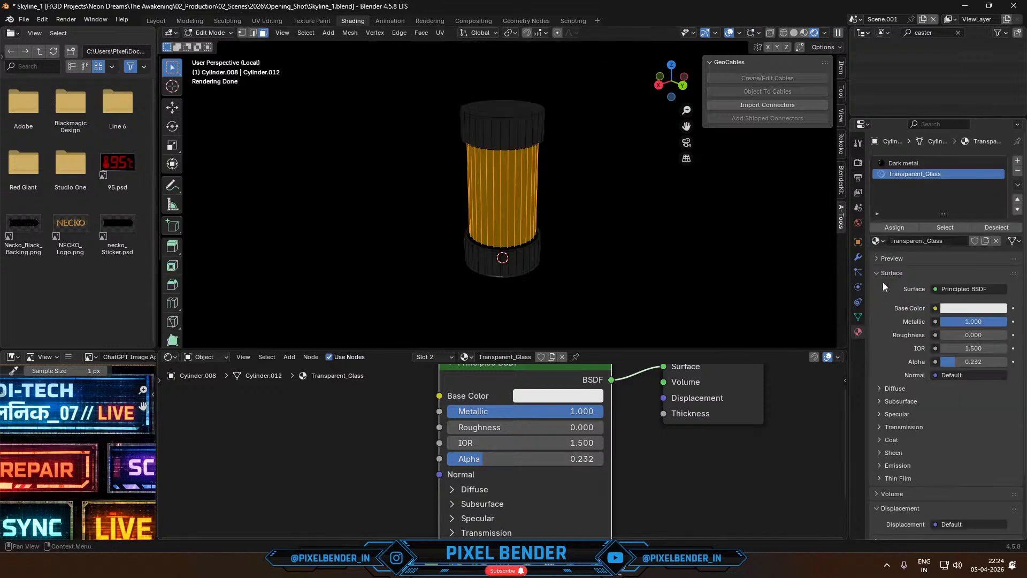
{"action": "left_click", "coordinate": [895, 228]}
{"action": "key", "text": "Tab"}
{"action": "middle_click_drag", "start_coordinate": [503, 158], "coordinate": [423, 168]}
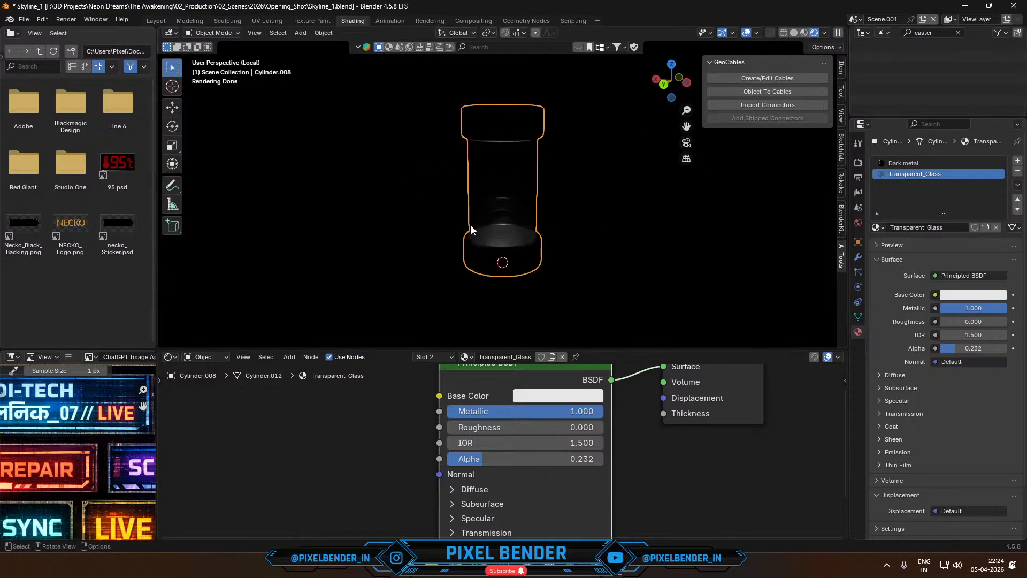
{"action": "left_click", "coordinate": [499, 232]}
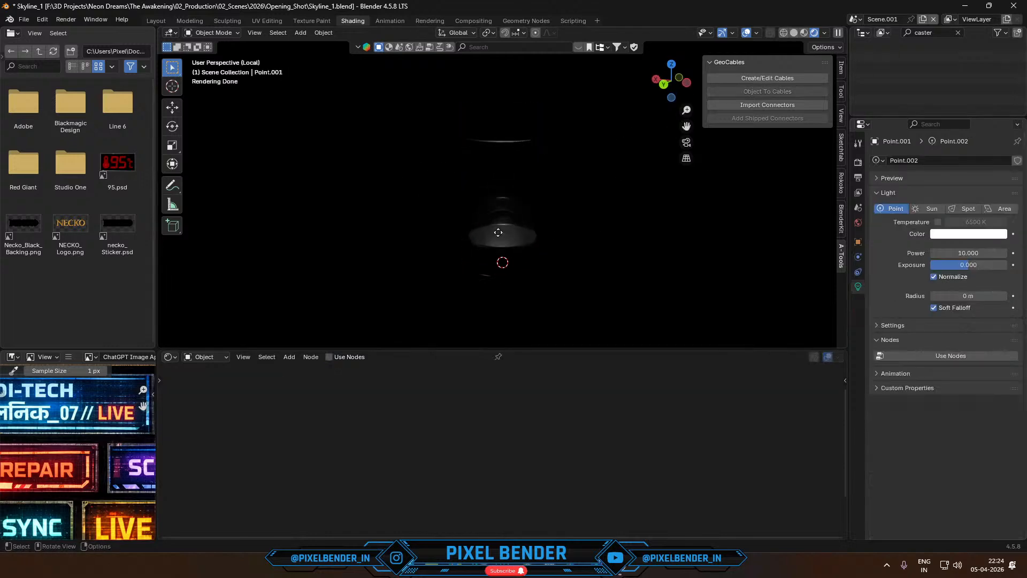
{"action": "left_click", "coordinate": [505, 270]}
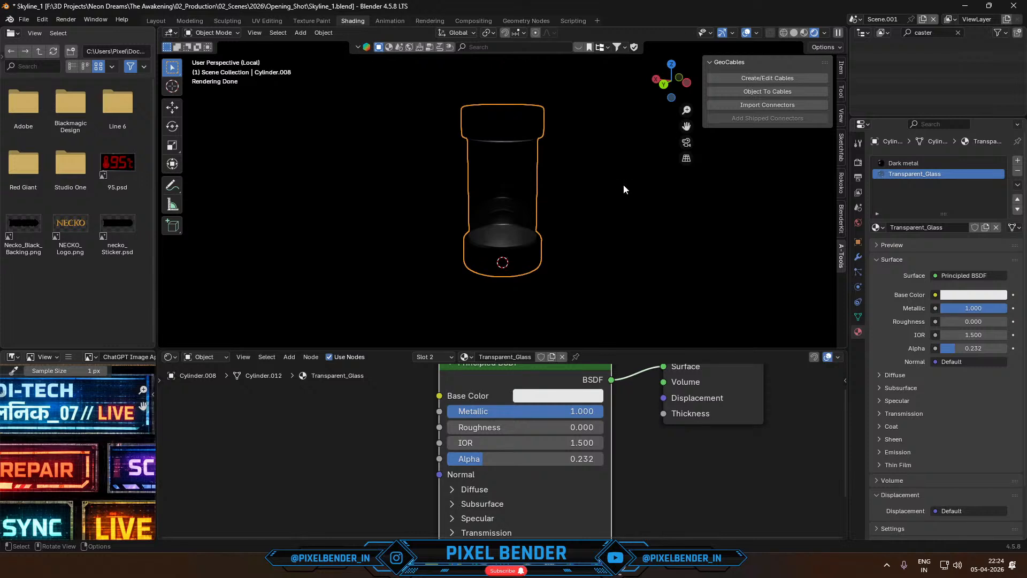
{"action": "middle_click_drag", "start_coordinate": [624, 189], "coordinate": [487, 175]}
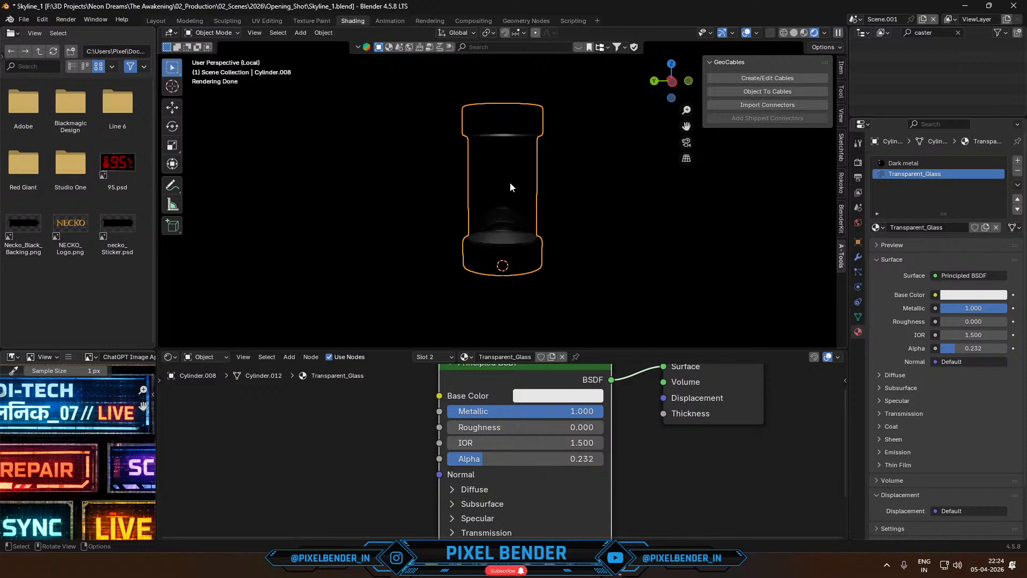
- Set the viewport to solid shading, exit local view and fly up close to the cylinder
{"action": "left_click", "coordinate": [797, 34]}
{"action": "left_click", "coordinate": [808, 34]}
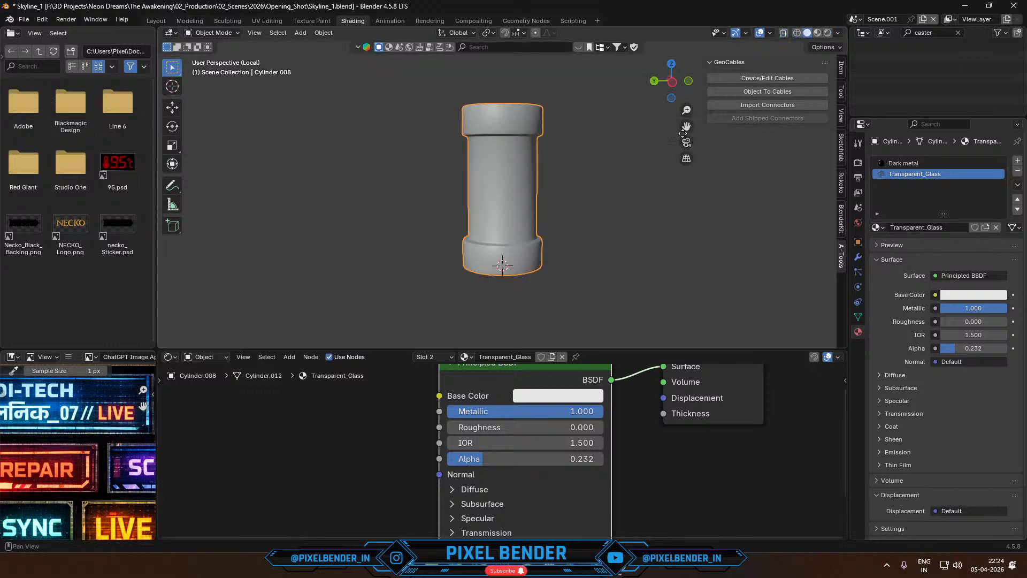
{"action": "key", "text": "KP_Divide"}
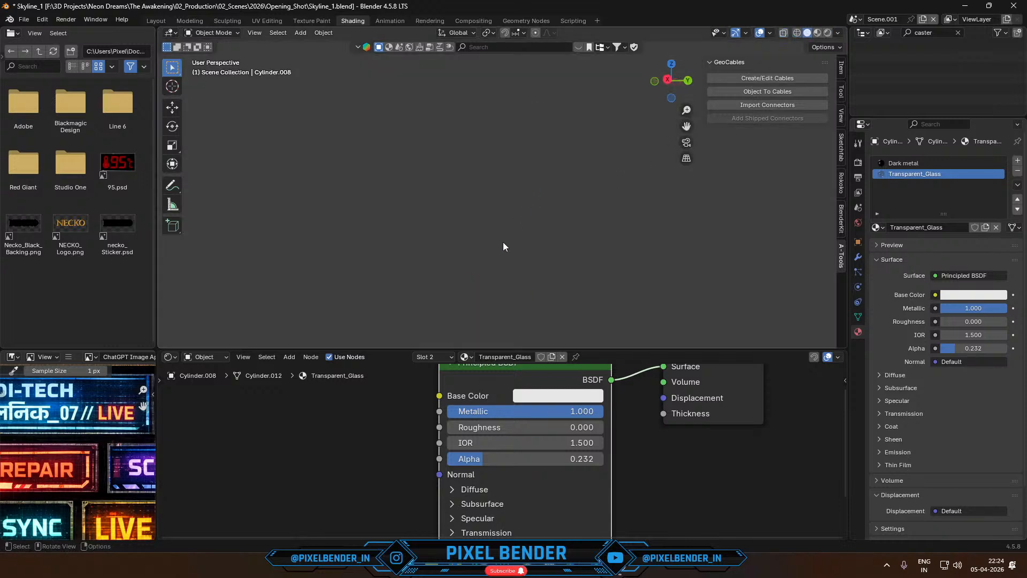
{"action": "key", "text": "shift+grave"}
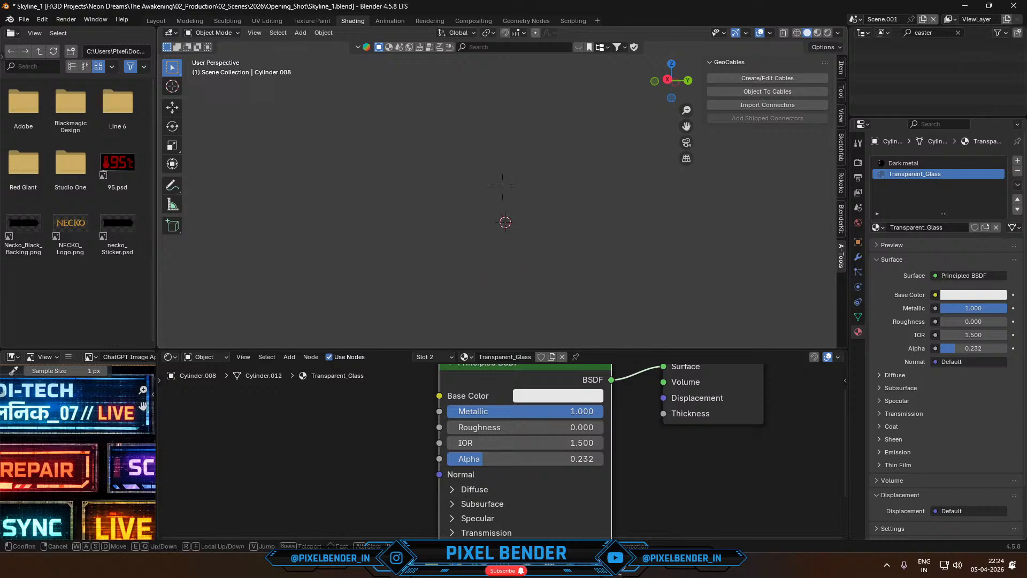
{"action": "key", "text": "w"}
{"action": "key", "text": "s"}
{"action": "key", "text": "w"}
{"action": "key", "text": "s"}
{"action": "key", "text": "w"}
{"action": "key", "text": "s"}
{"action": "key", "text": "w"}
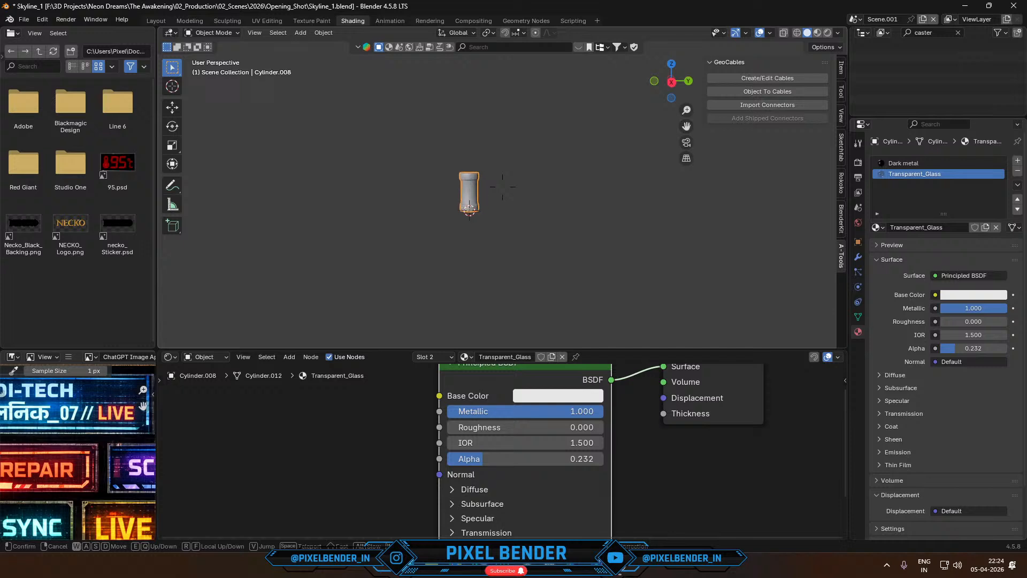
{"action": "key", "text": "w"}
{"action": "left_click", "coordinate": [468, 276]}
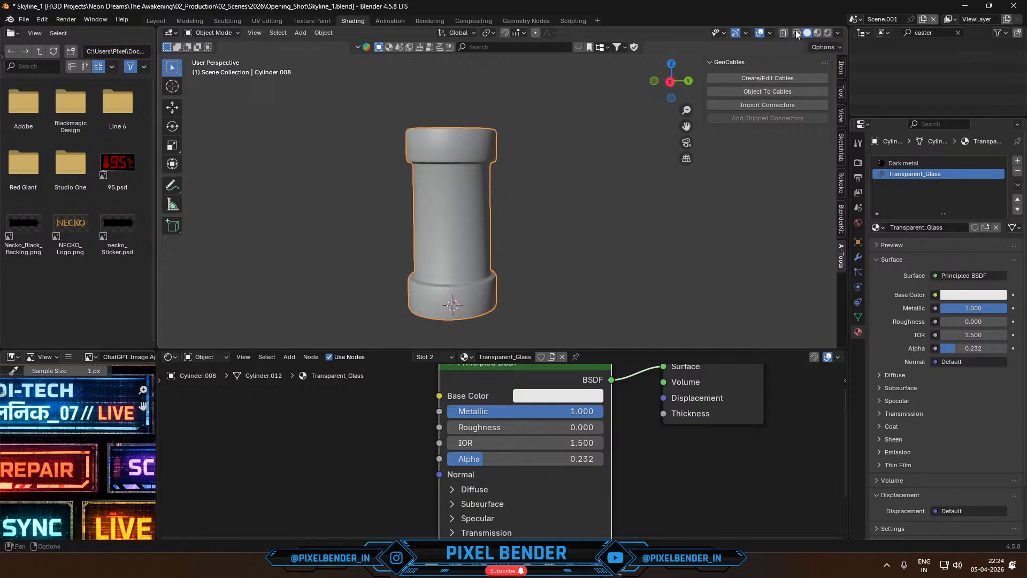
- Enable X-ray to select the point light inside the cylinder, then show the viewport in rendered shading
{"action": "left_click", "coordinate": [782, 33]}
{"action": "left_click", "coordinate": [447, 278]}
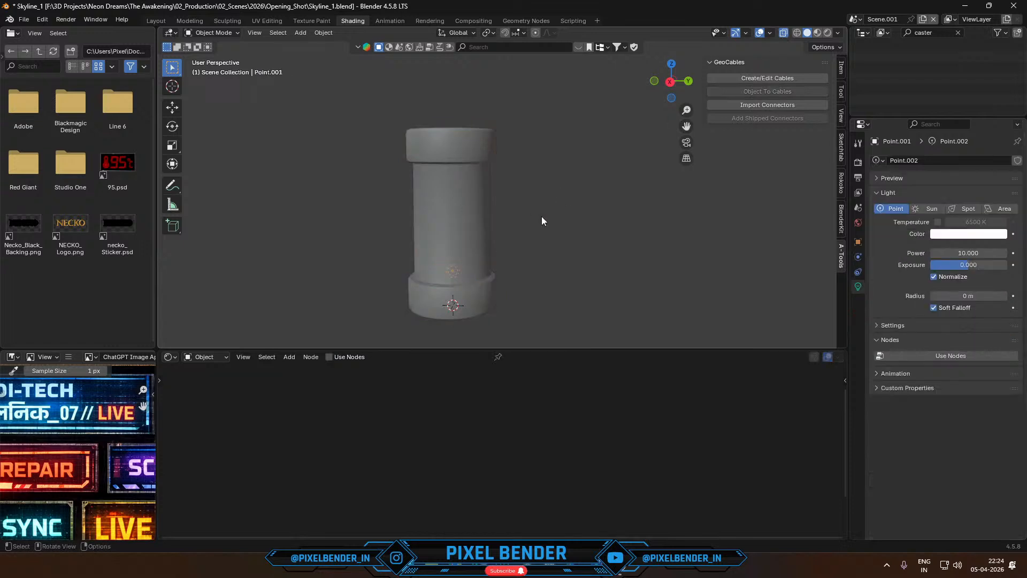
{"action": "left_click", "coordinate": [826, 34]}
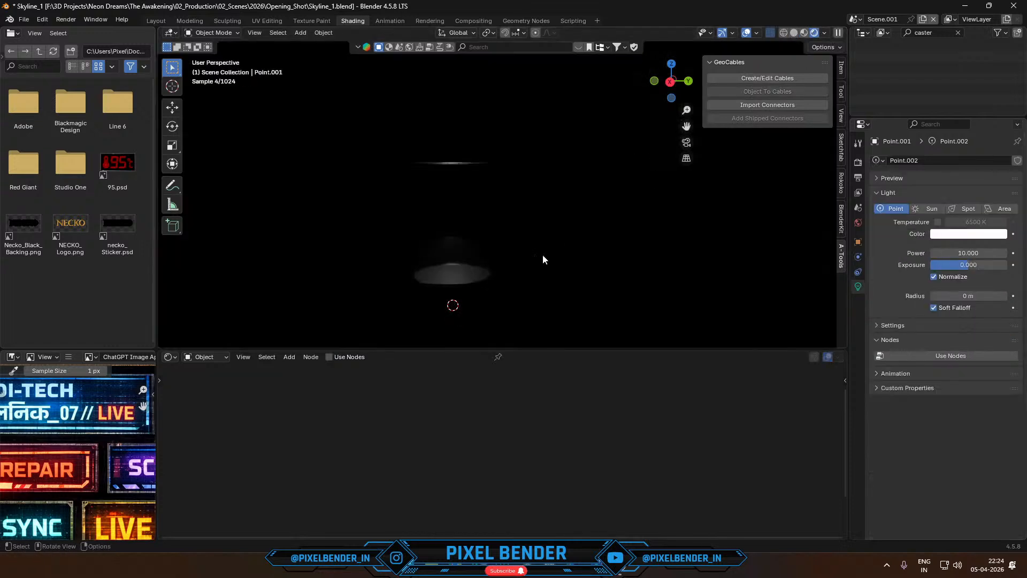
- Raise the point light along Z into the glass middle section and change its colour to orange
{"action": "key", "text": "g"}
{"action": "key", "text": "z"}
{"action": "left_click", "coordinate": [539, 185]}
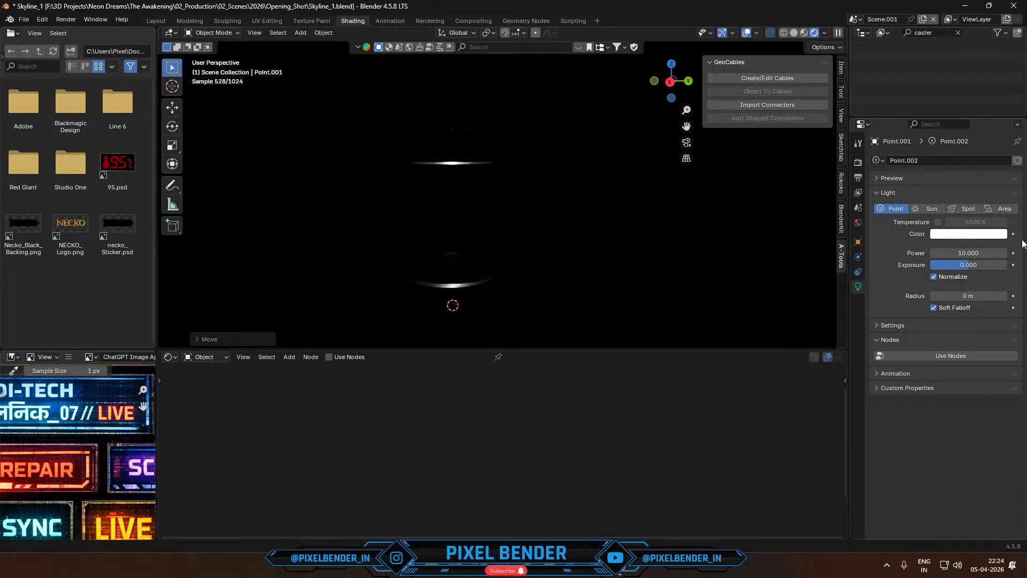
{"action": "left_click", "coordinate": [956, 236]}
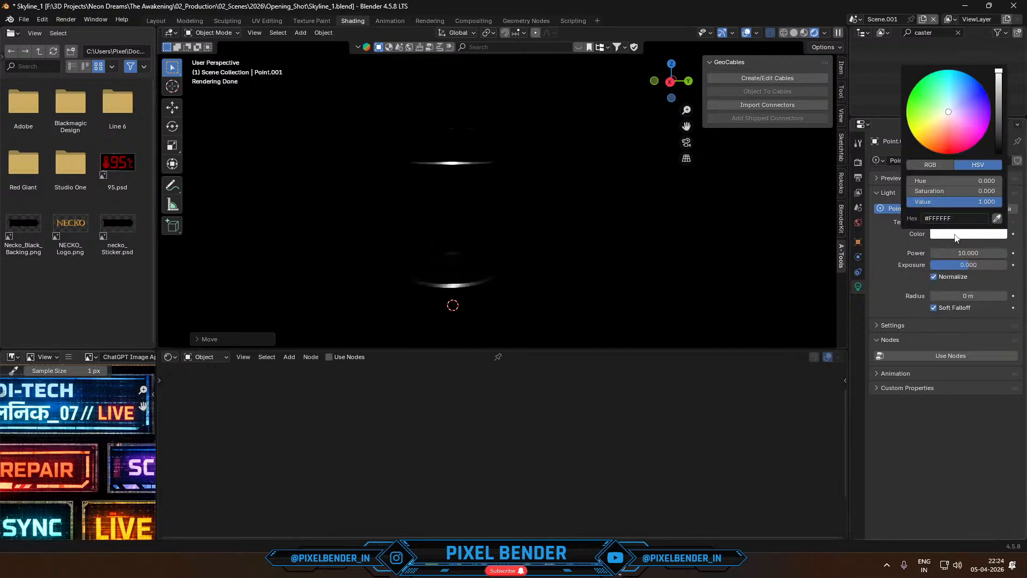
{"action": "left_click", "coordinate": [944, 145]}
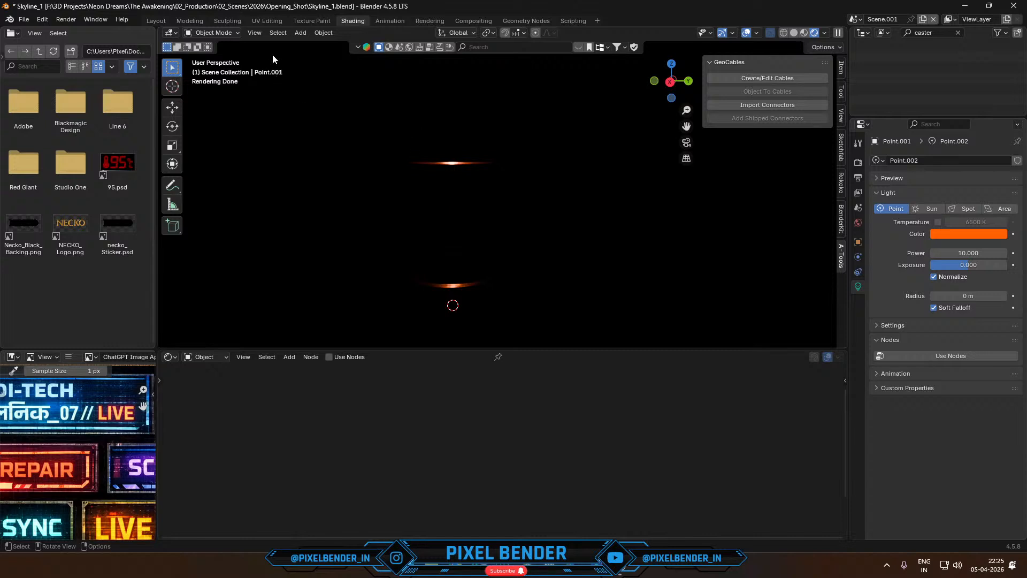
- Add a cube mesh at the cylinder's base and scale it up uniformly until it encloses the cylinder
{"action": "left_click", "coordinate": [300, 33]}
{"action": "mouse_move", "coordinate": [316, 45]}
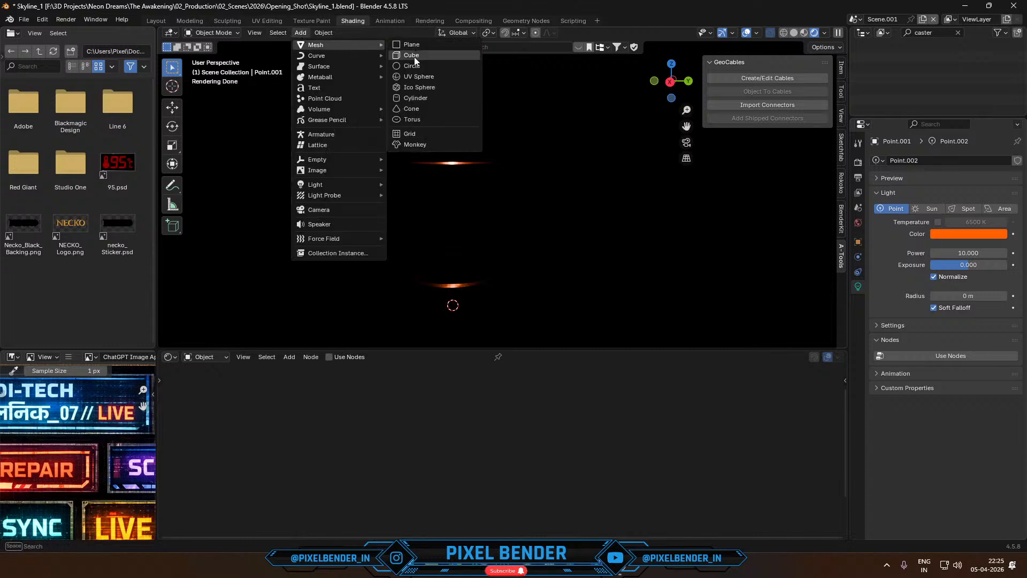
{"action": "left_click", "coordinate": [412, 55]}
{"action": "key", "text": "s"}
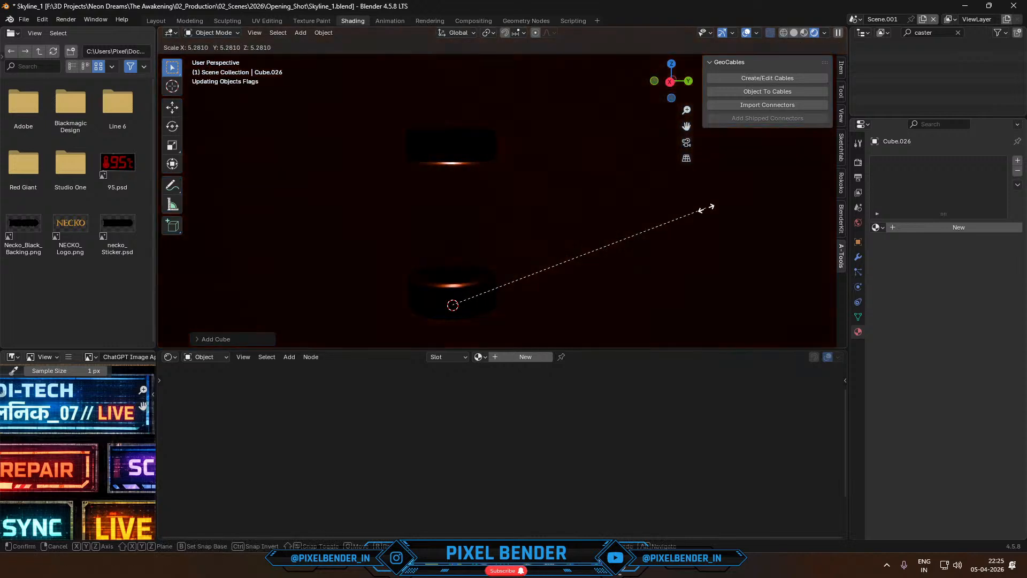
{"action": "left_click", "coordinate": [573, 244]}
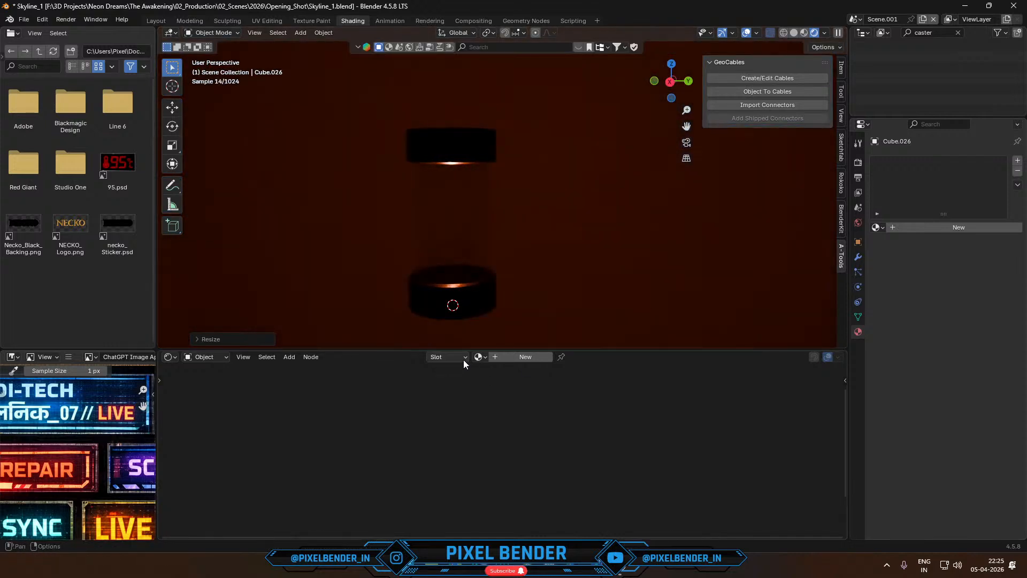
- Create a new material on the cube and name it scatter
{"action": "left_click", "coordinate": [513, 357]}
{"action": "double_click", "coordinate": [493, 357]}
{"action": "type", "text": "scatter"}
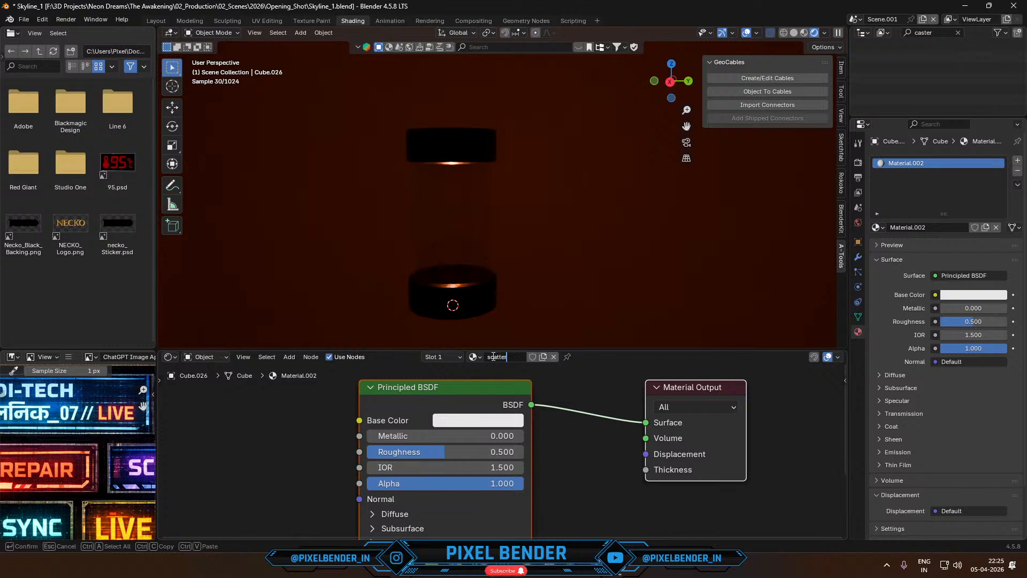
{"action": "key", "text": "Return"}
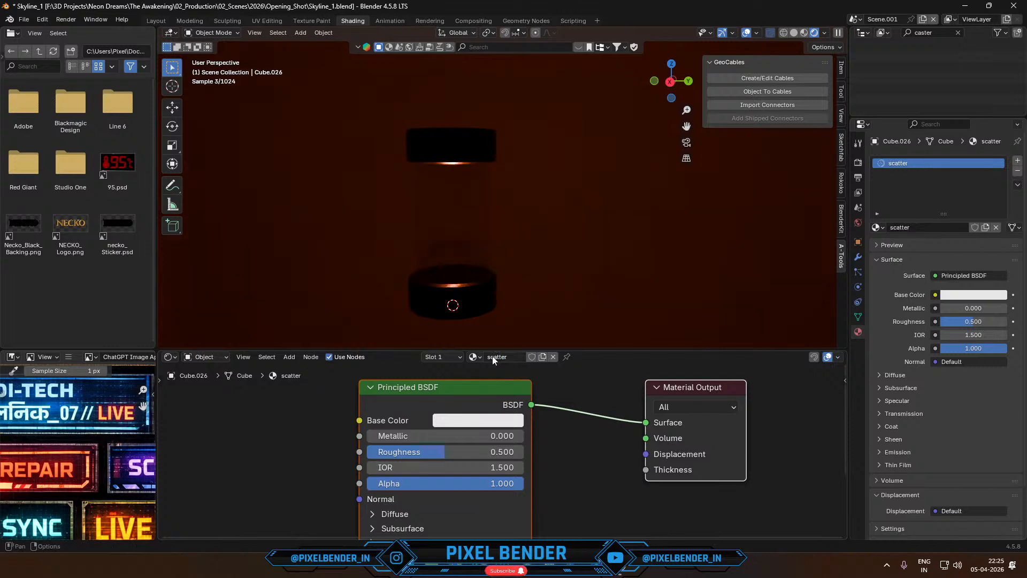
- Replace the scatter material's Principled BSDF with a Volume Scatter node connected to the material output's Volume
{"action": "left_click", "coordinate": [459, 395]}
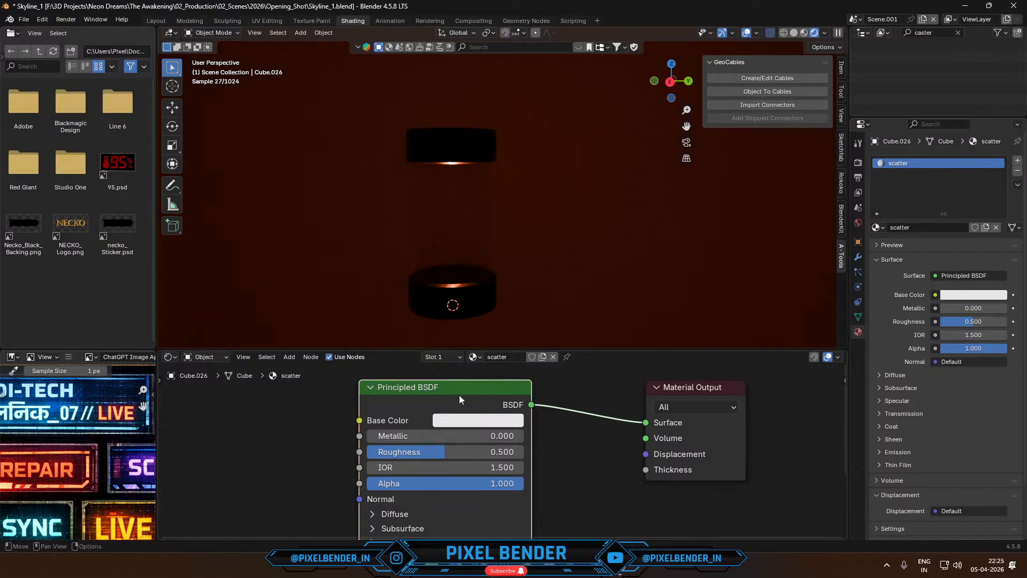
{"action": "key", "text": "Delete"}
{"action": "key", "text": "shift+a"}
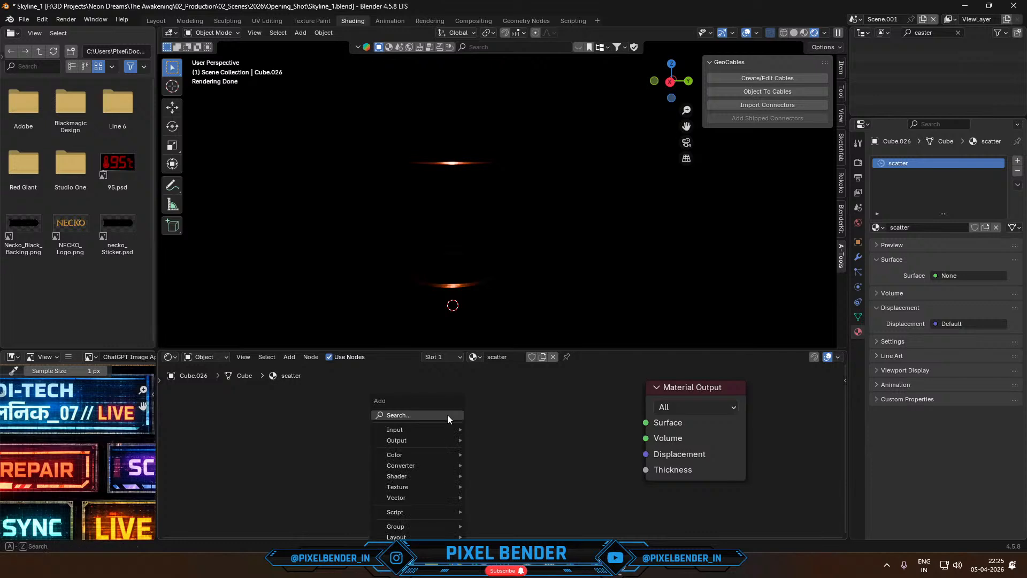
{"action": "type", "text": "sca"}
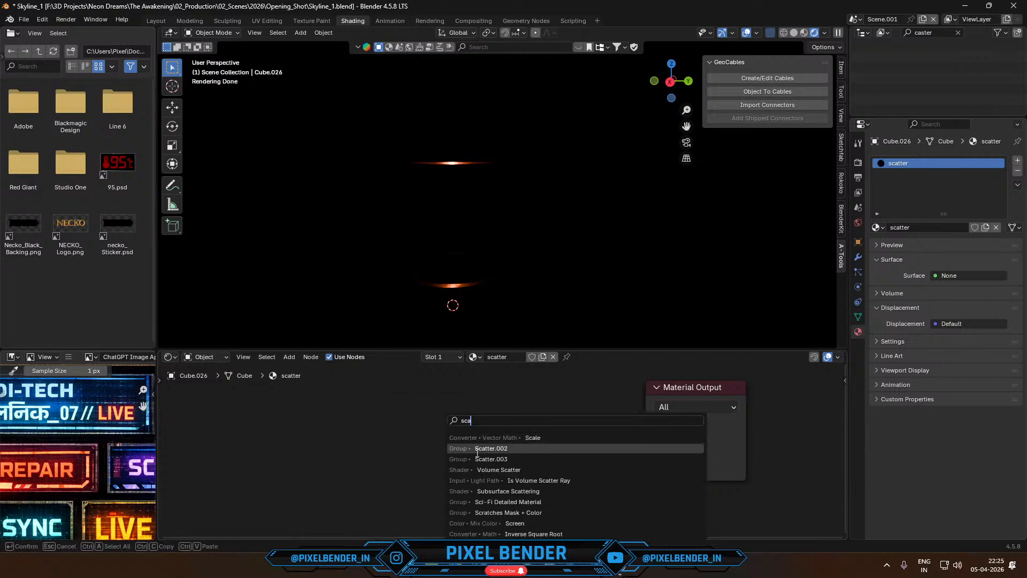
{"action": "left_click", "coordinate": [471, 470]}
{"action": "left_click", "coordinate": [415, 400]}
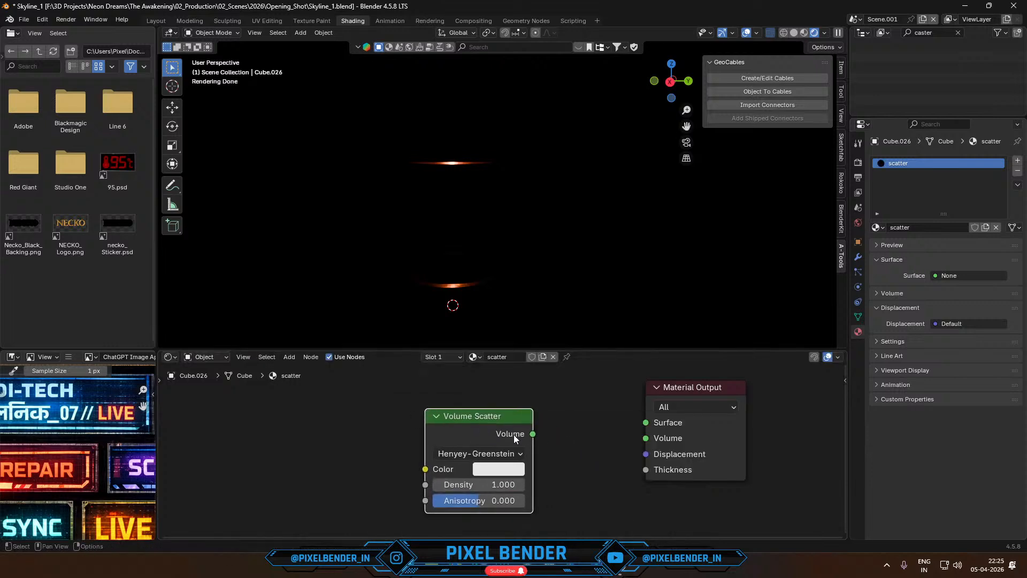
{"action": "left_click_drag", "start_coordinate": [533, 434], "coordinate": [656, 442]}
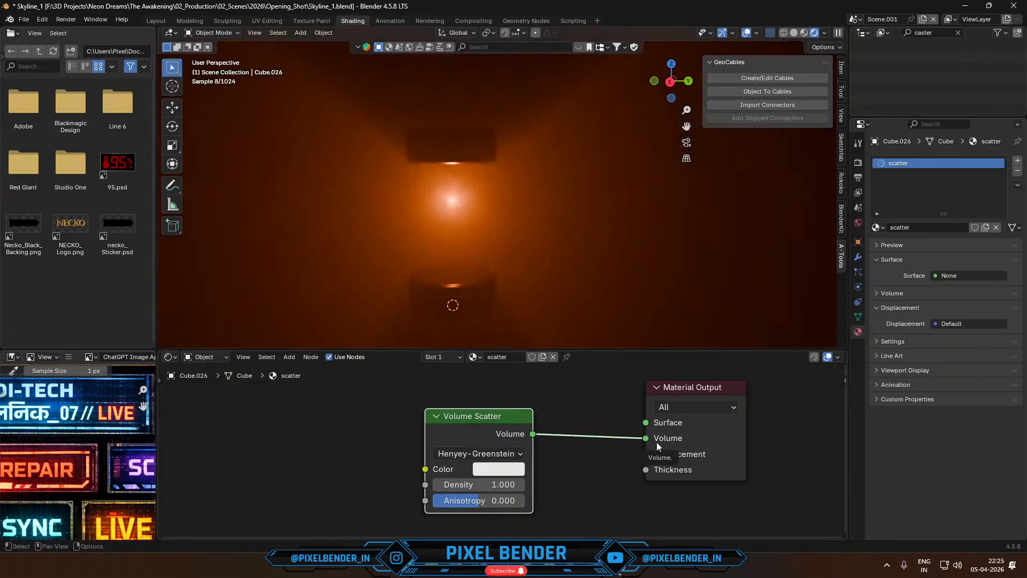
- Examine the scatter cube's orange glow around the cylinder from outside and inside the volume
{"action": "scroll", "coordinate": [478, 230], "scroll_direction": "down", "scroll_amount": 8}
{"action": "middle_click_drag", "start_coordinate": [479, 230], "coordinate": [458, 225]}
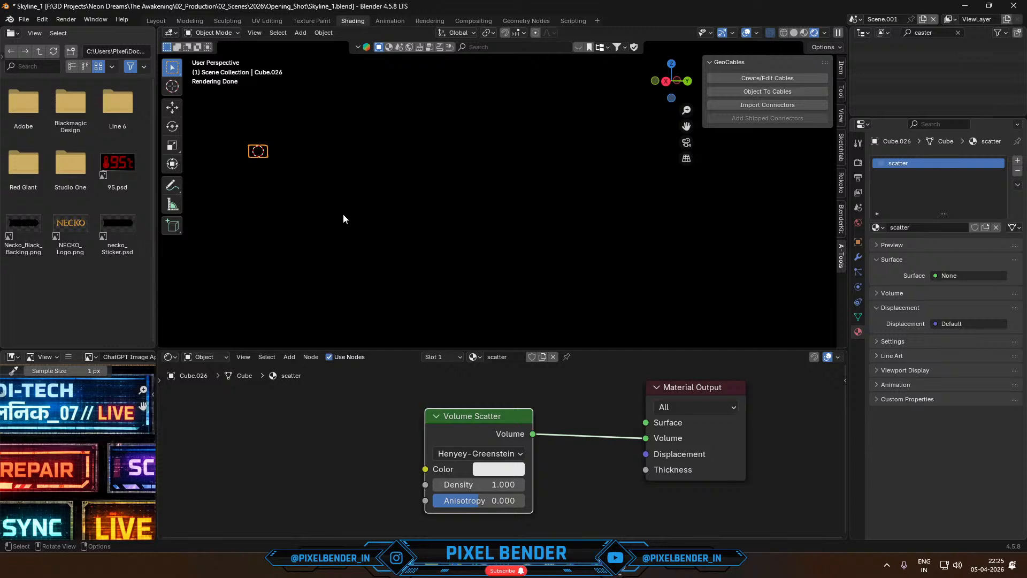
{"action": "key", "text": "KP_Divide"}
{"action": "key", "text": "KP_Divide"}
{"action": "key", "text": "shift+grave"}
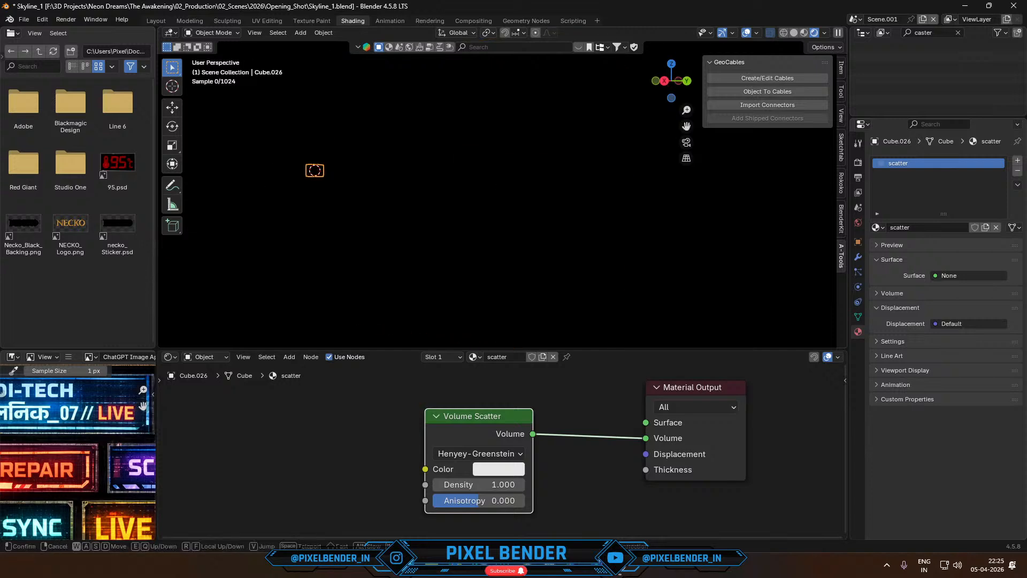
{"action": "key", "text": "w"}
{"action": "key", "text": "w"}
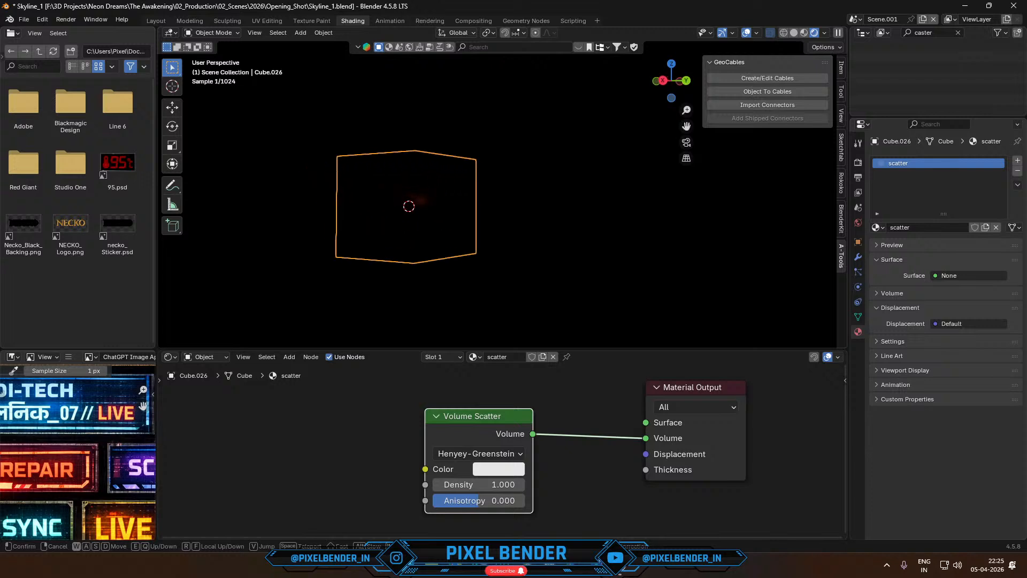
{"action": "key", "text": "w"}
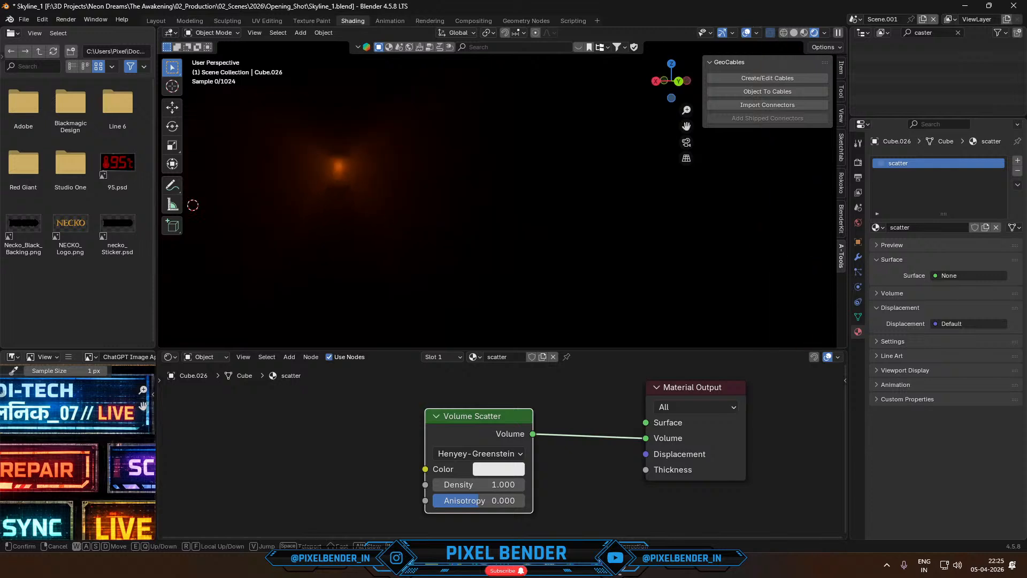
{"action": "key", "text": "w"}
{"action": "key", "text": "s"}
{"action": "key", "text": "w"}
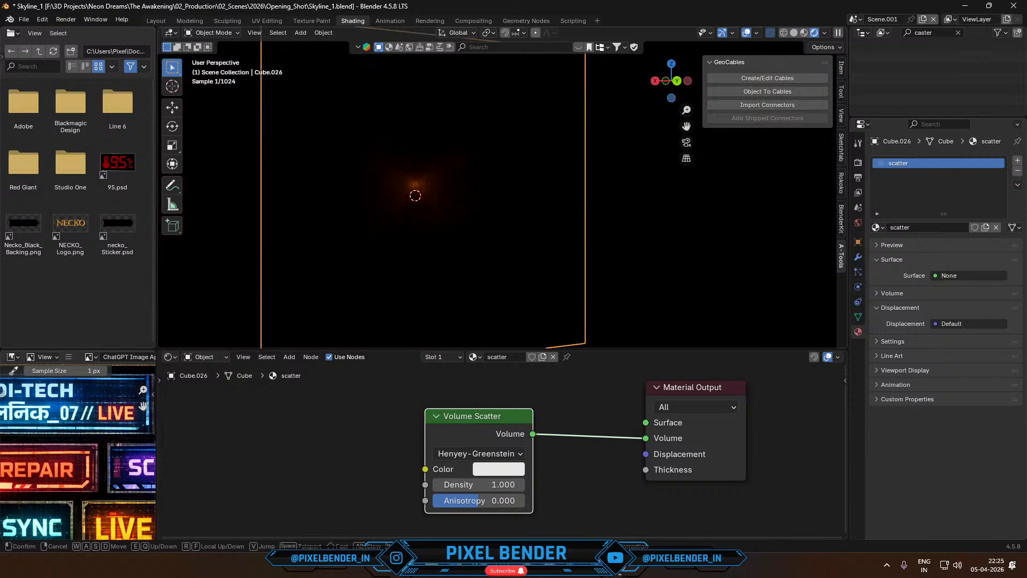
{"action": "key", "text": "w"}
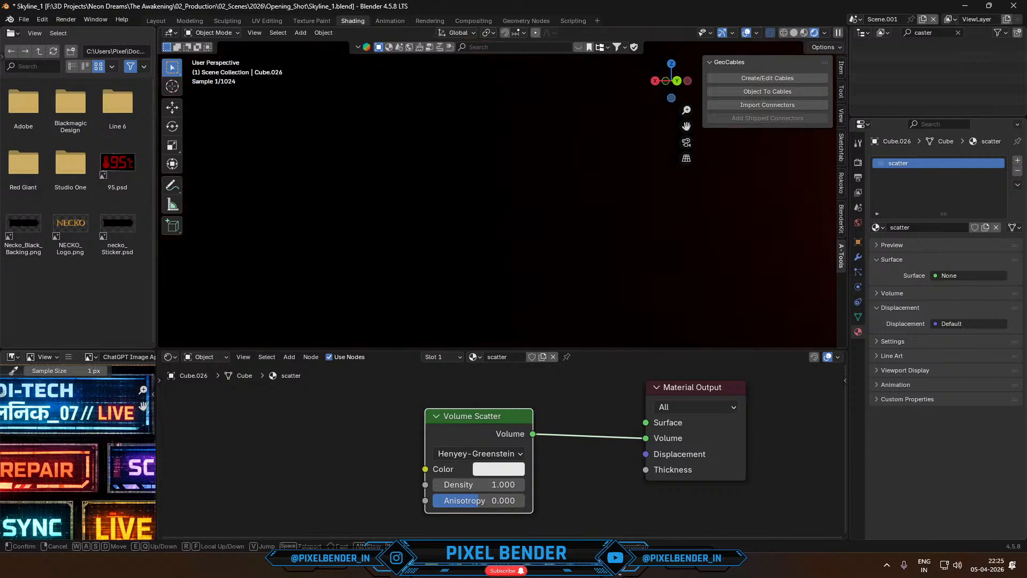
{"action": "key", "text": "s"}
{"action": "key", "text": "d"}
{"action": "key", "text": "w"}
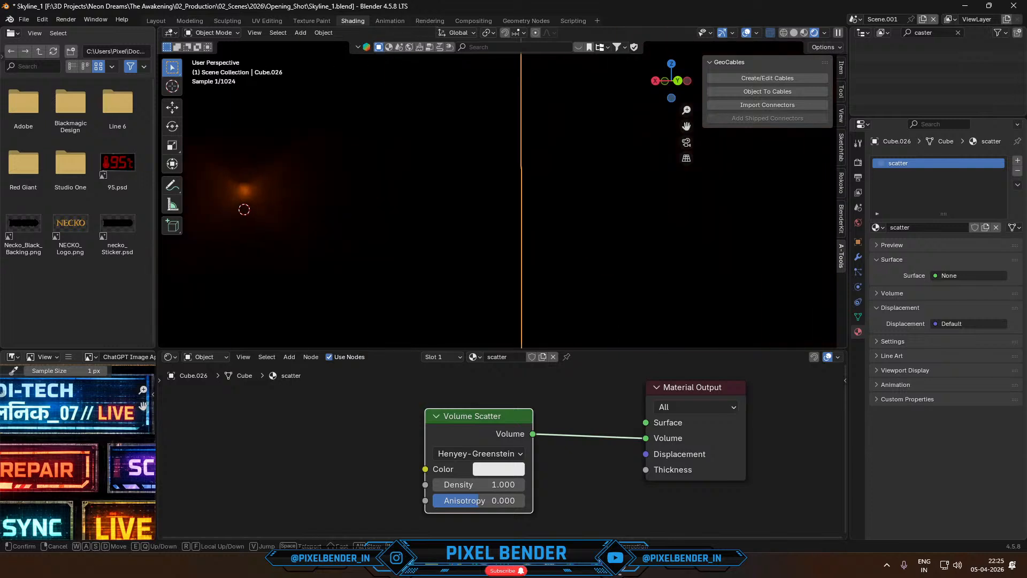
{"action": "key", "text": "a"}
{"action": "left_click", "coordinate": [272, 162]}
- Try to shrink the scatter cube uniformly around the cylinder
{"action": "key", "text": "s"}
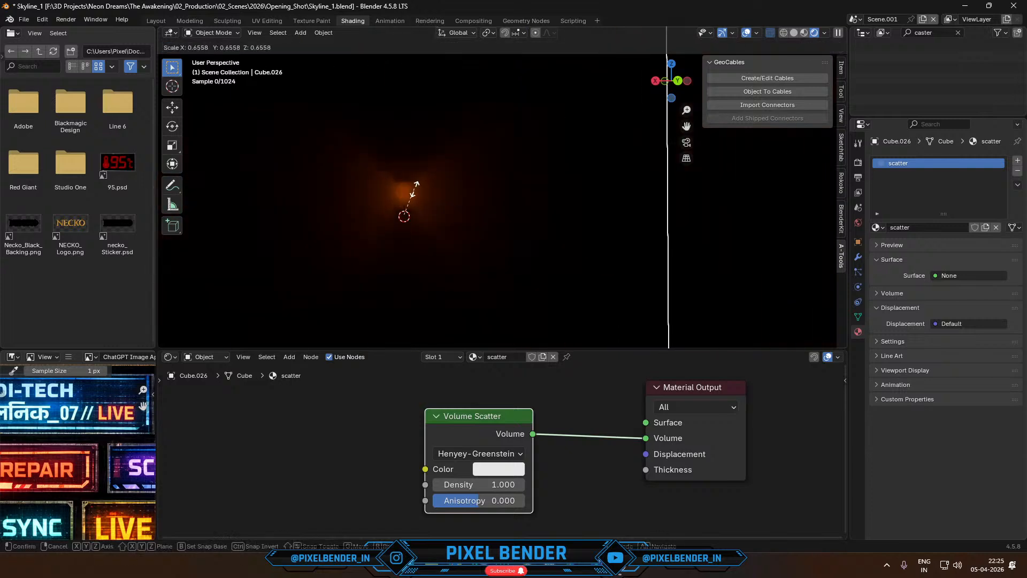
{"action": "left_click", "coordinate": [406, 212]}
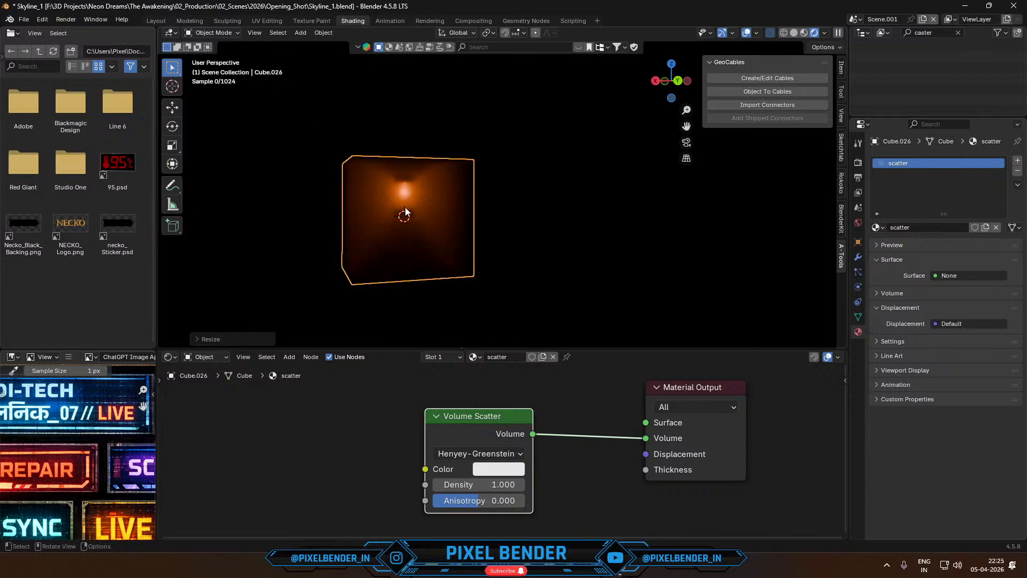
{"action": "key", "text": "ctrl+z"}
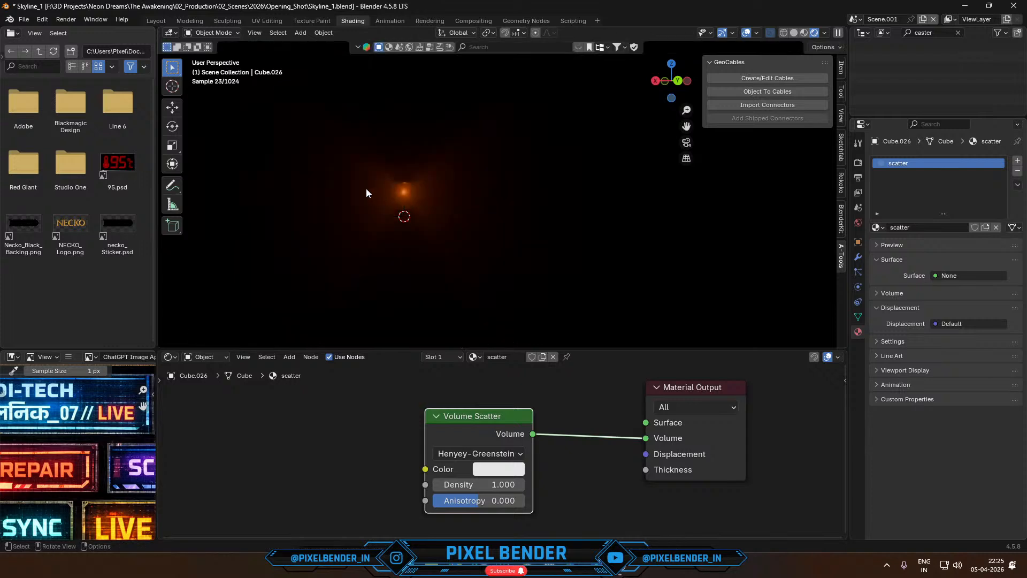
- Put the cylinder in Edit Mode and select only the front faces of its glass middle section
{"action": "key", "text": "shift+grave"}
{"action": "key", "text": "w"}
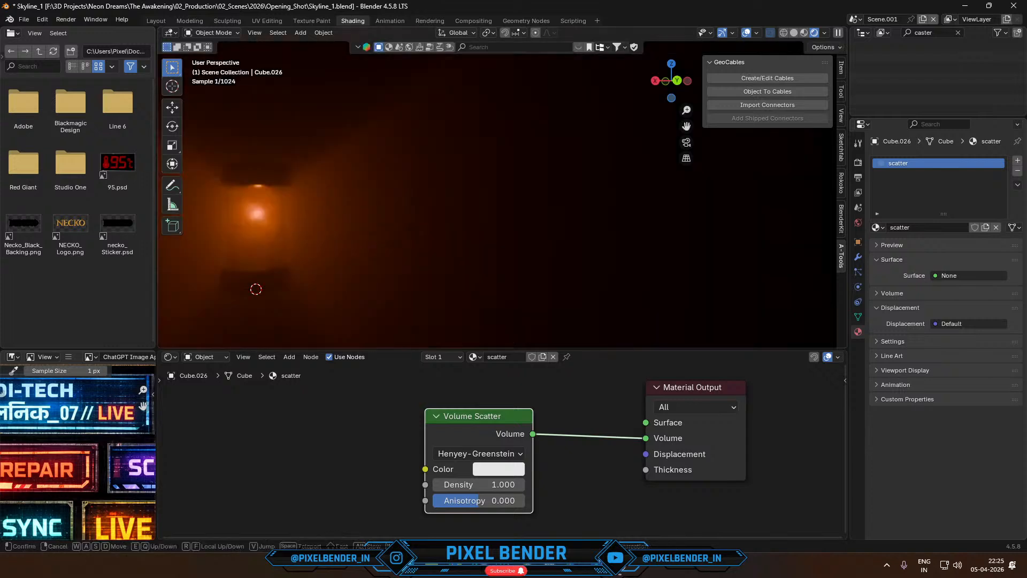
{"action": "key", "text": "w"}
{"action": "key", "text": "a"}
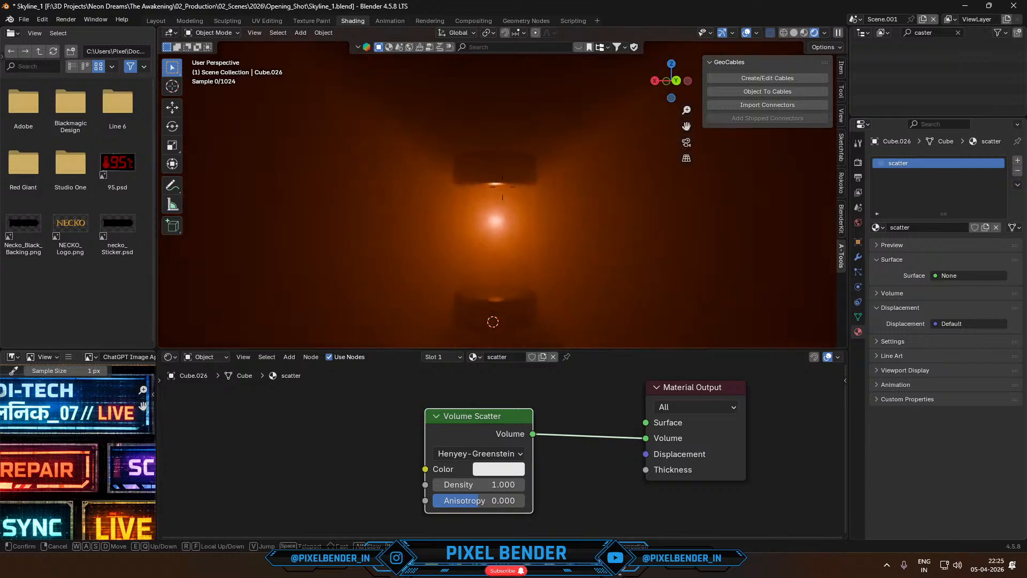
{"action": "left_click", "coordinate": [382, 189]}
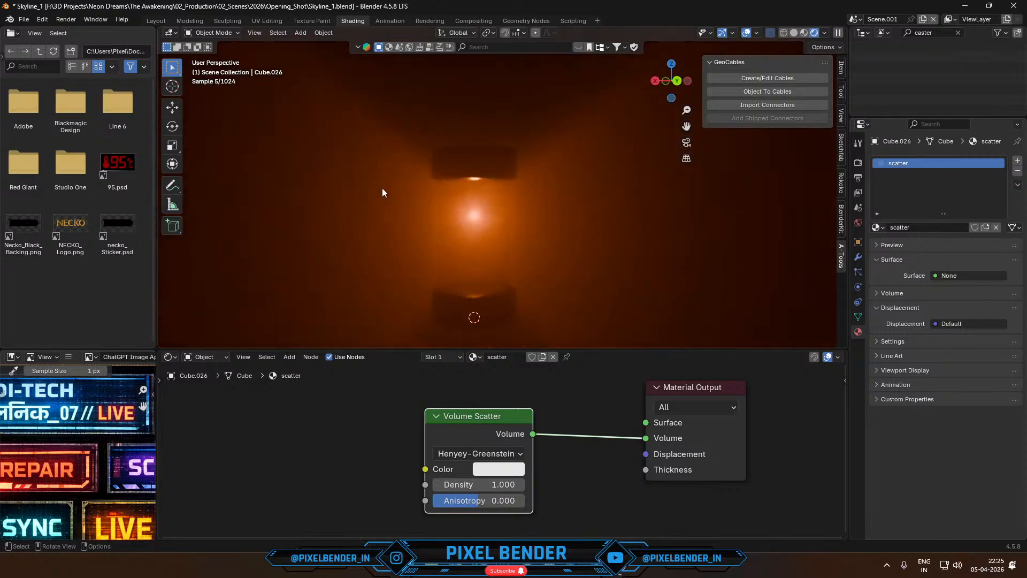
{"action": "left_click", "coordinate": [472, 218]}
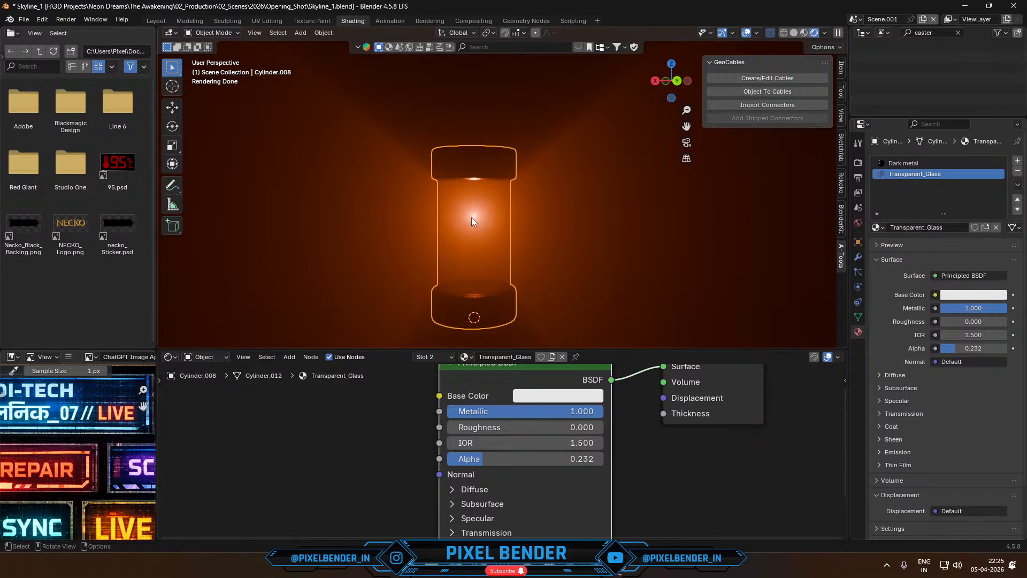
{"action": "left_click", "coordinate": [471, 217]}
{"action": "left_click", "coordinate": [471, 218]}
{"action": "left_click", "coordinate": [471, 217]}
{"action": "key", "text": "Tab"}
{"action": "key", "text": "b"}
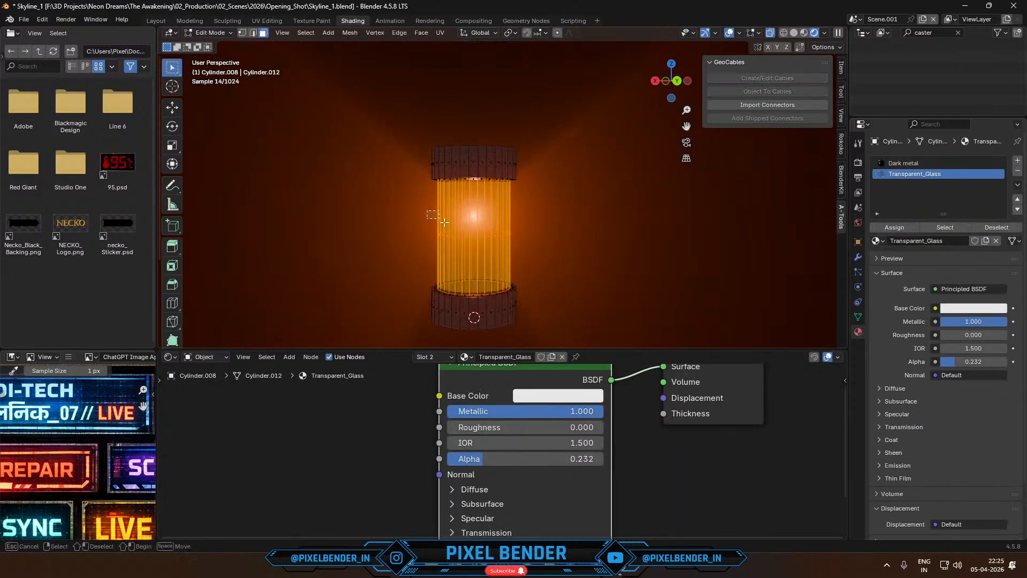
{"action": "left_click_drag", "start_coordinate": [427, 210], "coordinate": [401, 244]}
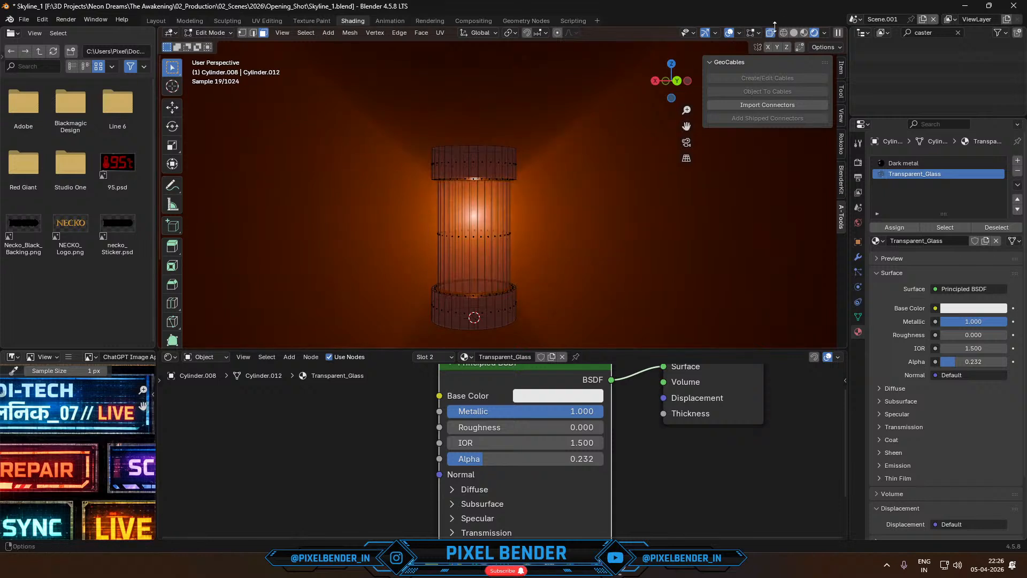
{"action": "left_click_drag", "start_coordinate": [405, 182], "coordinate": [535, 274]}
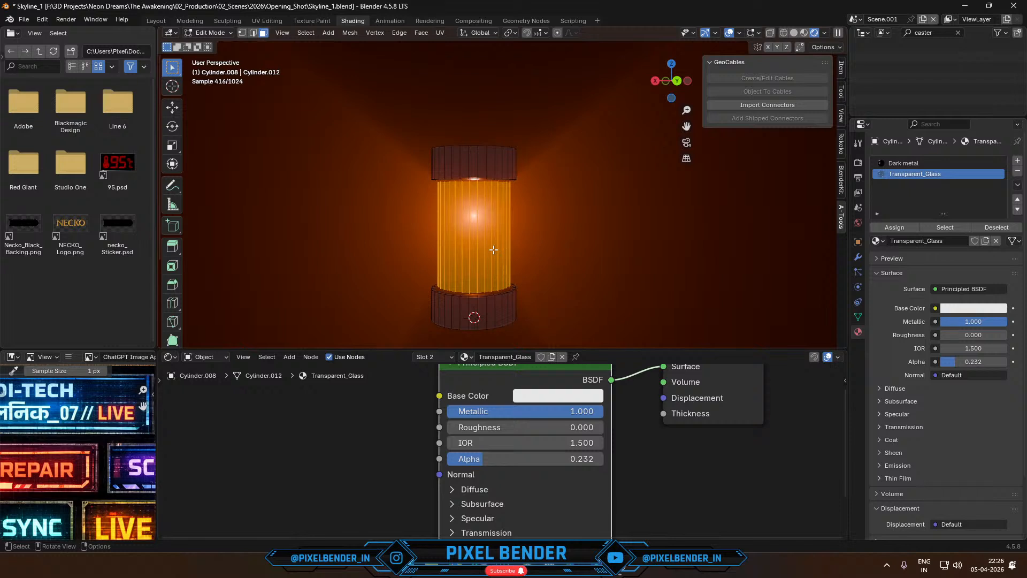
- Duplicate the selected glass faces in place and shorten the copy along Z to about 0.86
{"action": "key", "text": "shift"}
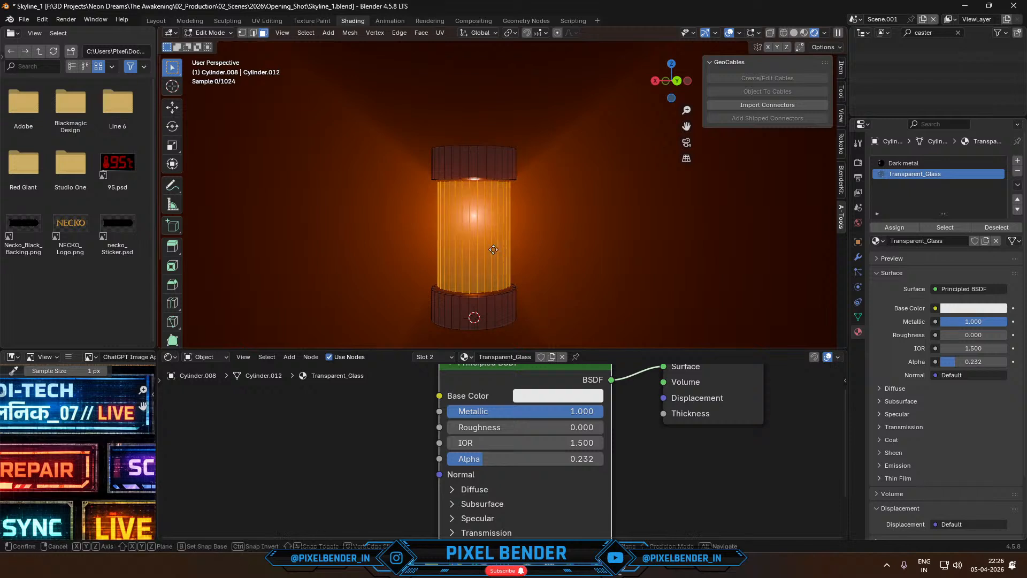
{"action": "key", "text": "shift+d"}
{"action": "right_click", "coordinate": [493, 250]}
{"action": "key", "text": "s"}
{"action": "key", "text": "z"}
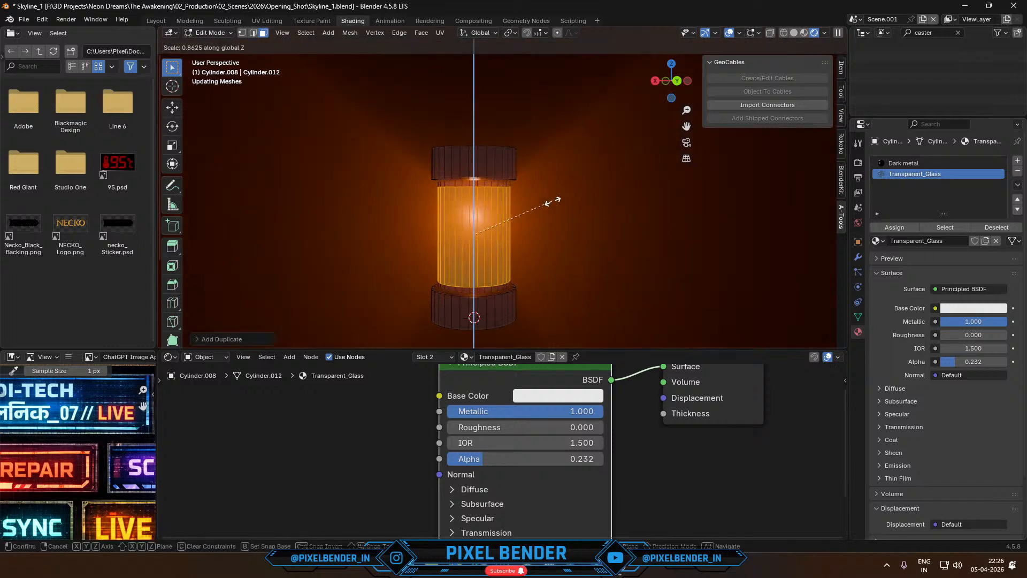
{"action": "left_click", "coordinate": [553, 201]}
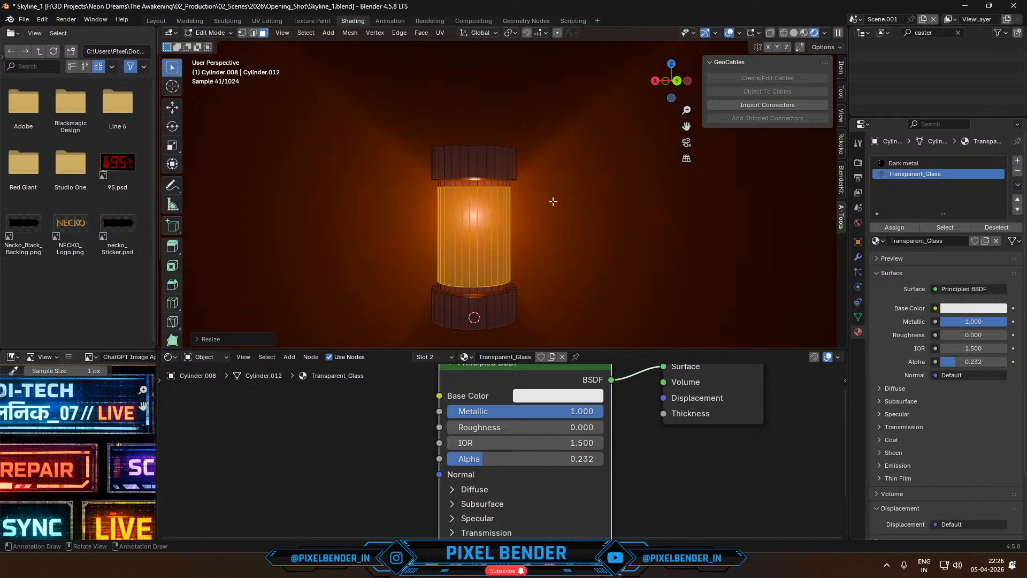
- Rotate the duplicated faces 180° around Z and scale them down slightly
{"action": "type", "text": "rz18"}
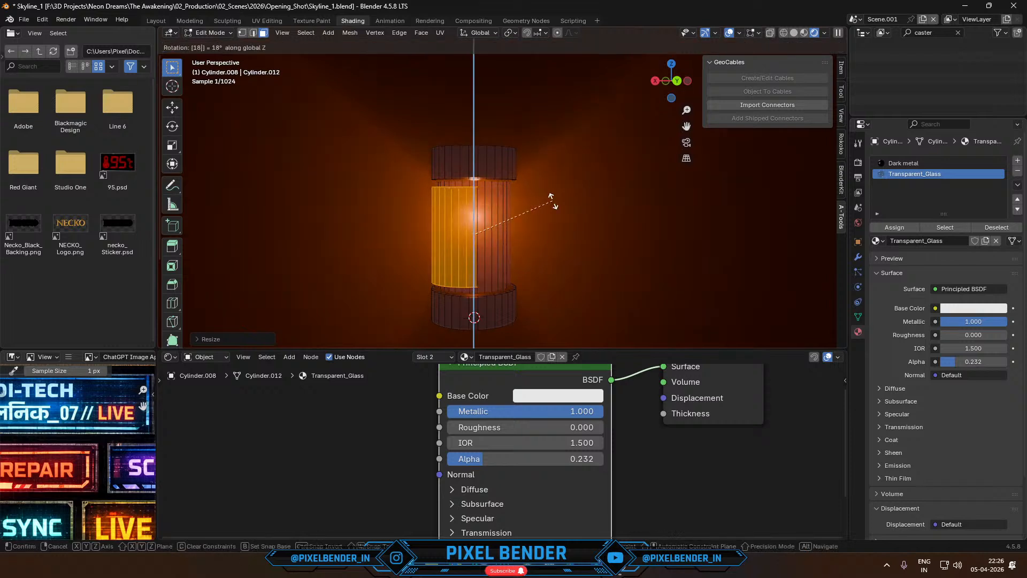
{"action": "type", "text": "0"}
{"action": "left_click", "coordinate": [553, 201]}
{"action": "key", "text": "s"}
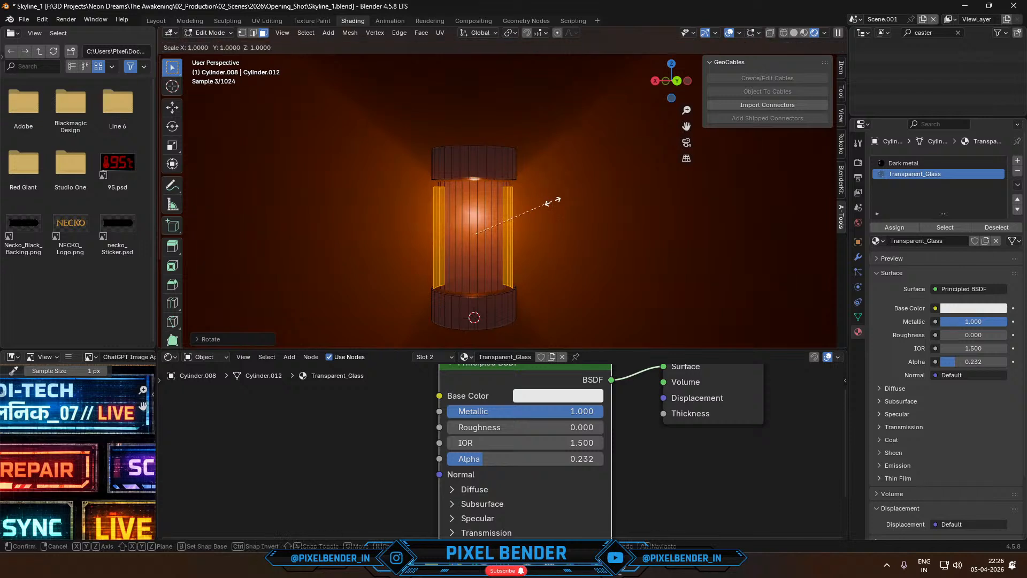
{"action": "left_click", "coordinate": [543, 204]}
- Isolate the cylinder in local view and move the duplicated faces along Y toward the cylinder
{"action": "middle_click_drag", "start_coordinate": [531, 215], "coordinate": [516, 218]}
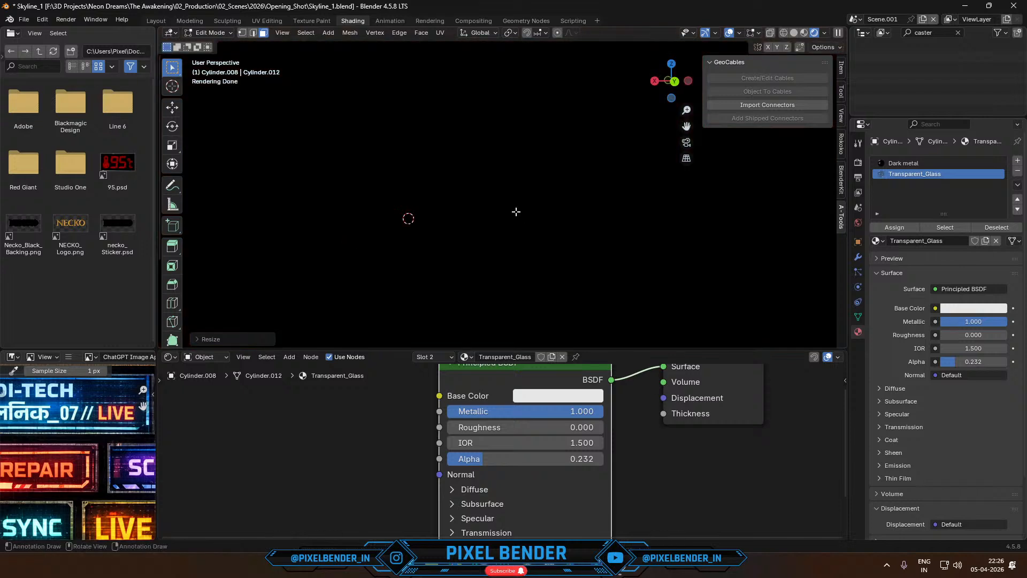
{"action": "key", "text": "KP_Divide"}
{"action": "mouse_move", "coordinate": [514, 211]}
{"action": "middle_mouse_down"}
{"action": "mouse_move", "coordinate": [529, 187]}
{"action": "mouse_move", "coordinate": [479, 211]}
{"action": "mouse_move", "coordinate": [508, 214]}
{"action": "middle_mouse_up"}
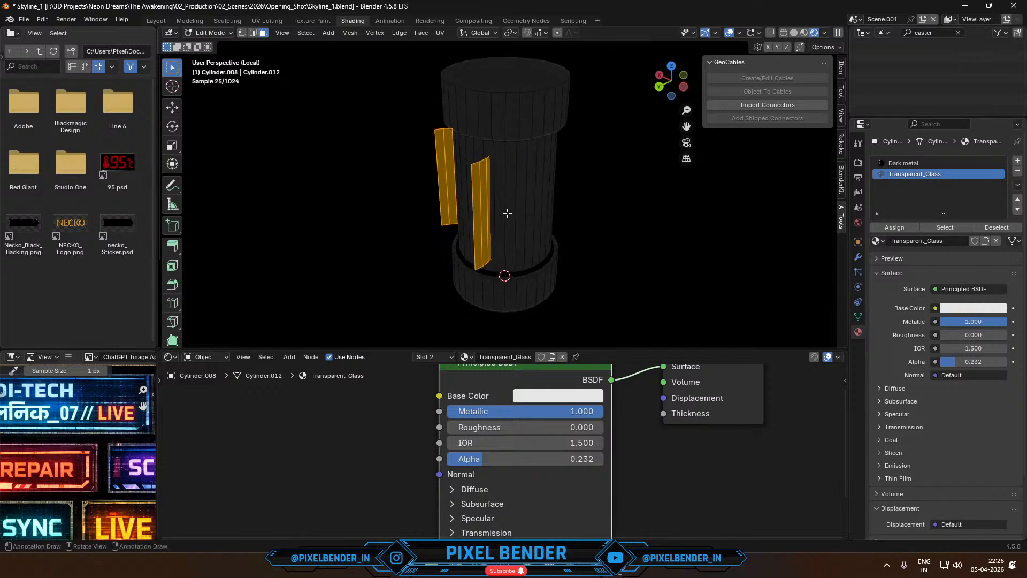
{"action": "key", "text": "g"}
{"action": "key", "text": "y"}
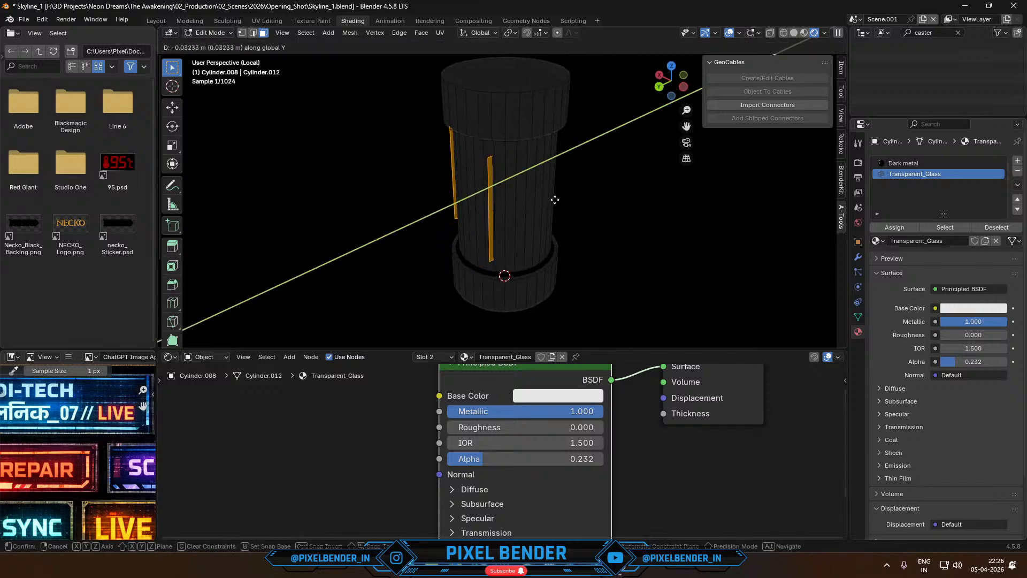
{"action": "left_click", "coordinate": [564, 200]}
- In the back orthographic view, move the duplicated faces about -0.027 m along X
{"action": "left_click", "coordinate": [659, 86]}
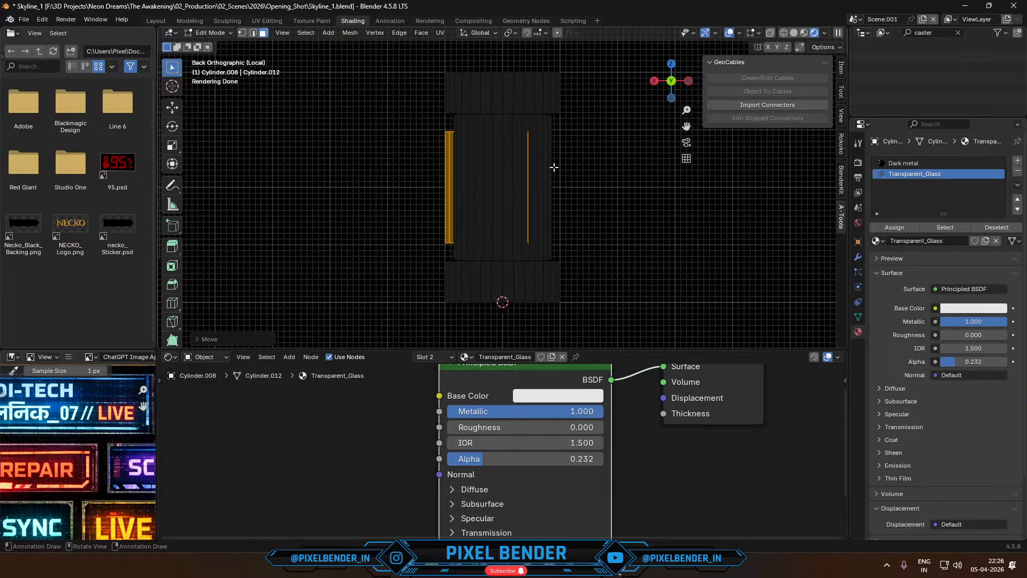
{"action": "key", "text": "g"}
{"action": "key", "text": "x"}
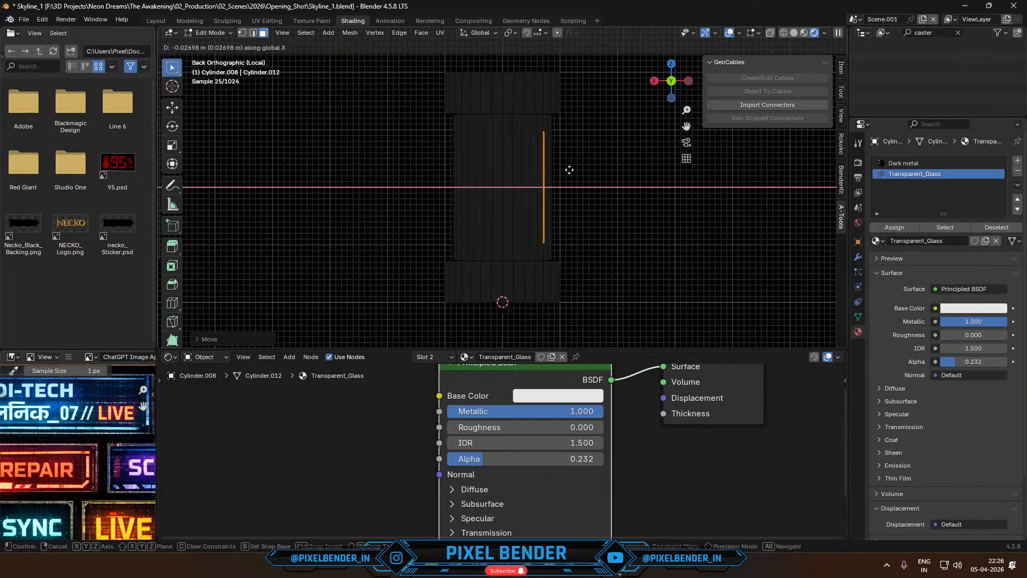
{"action": "left_click", "coordinate": [568, 170]}
- Move the duplicated faces along Y into the cylinder and return to Object Mode
{"action": "key", "text": "g"}
{"action": "key", "text": "y"}
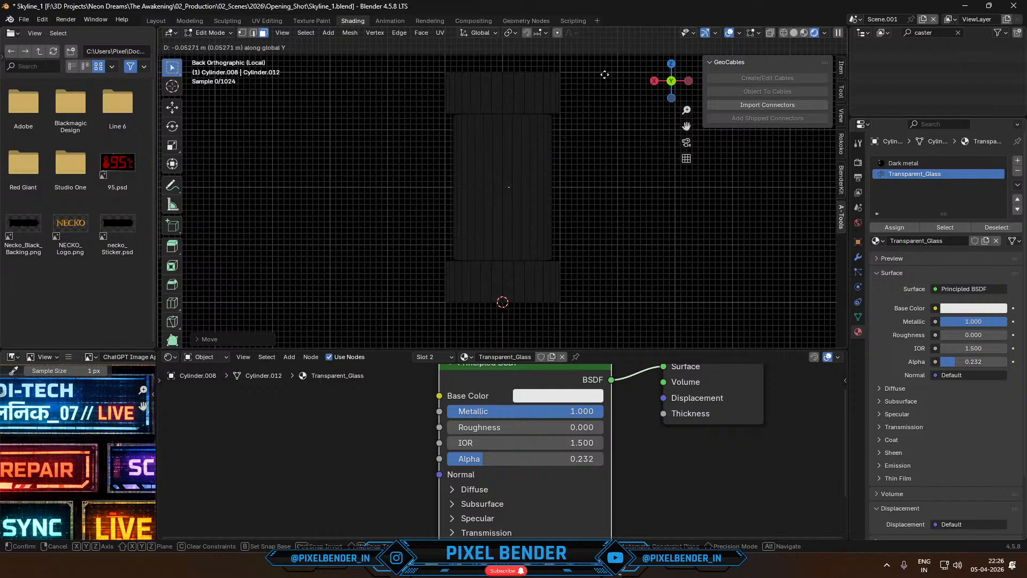
{"action": "left_click", "coordinate": [625, 303]}
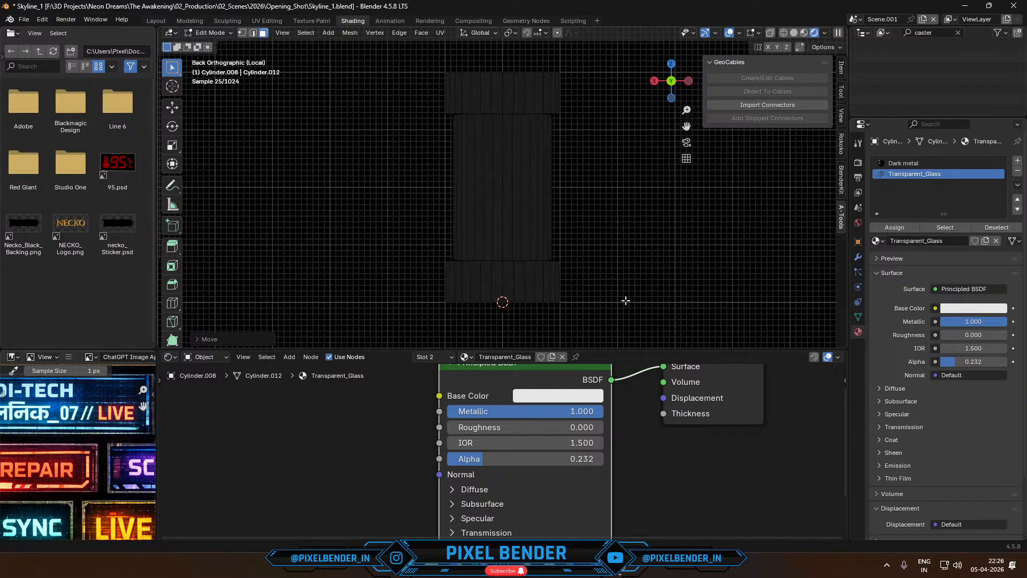
{"action": "middle_click_drag", "start_coordinate": [561, 300], "coordinate": [549, 327]}
{"action": "key", "text": "Tab"}
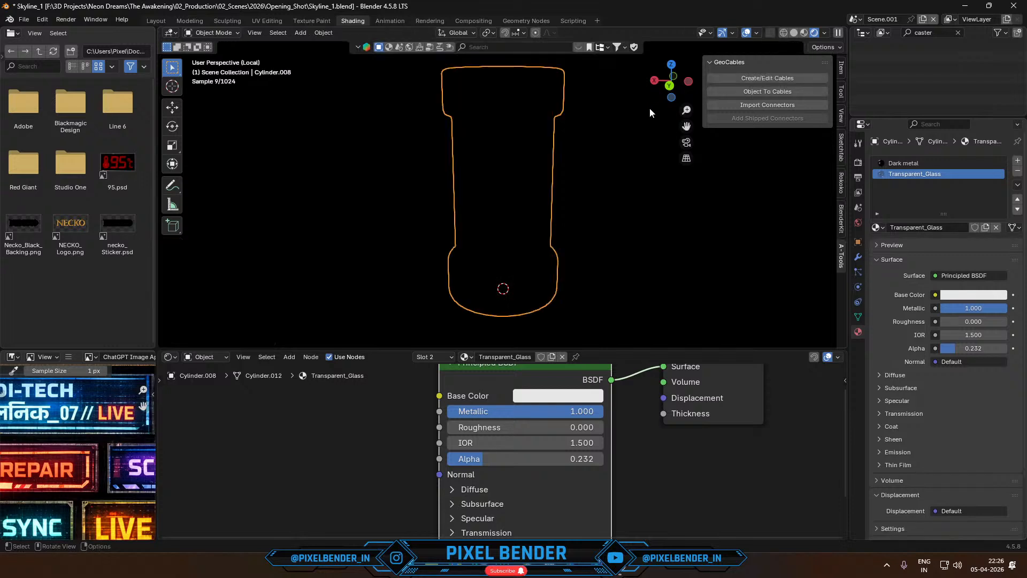
- Clear the outliner filter and isolate the scatter cube, cylinder and point light together in local view
{"action": "key", "text": "KP_Divide"}
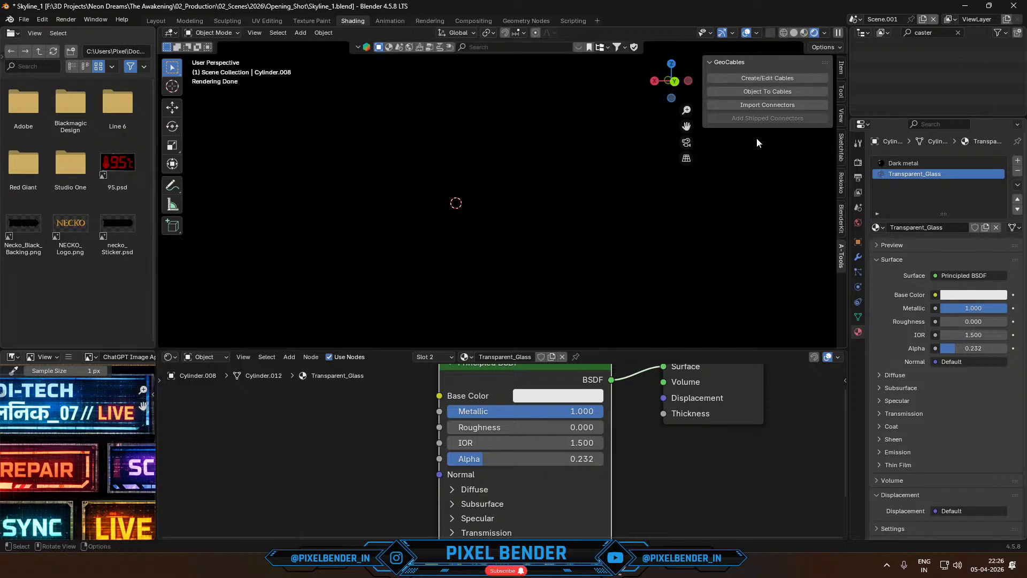
{"action": "left_click", "coordinate": [958, 32]}
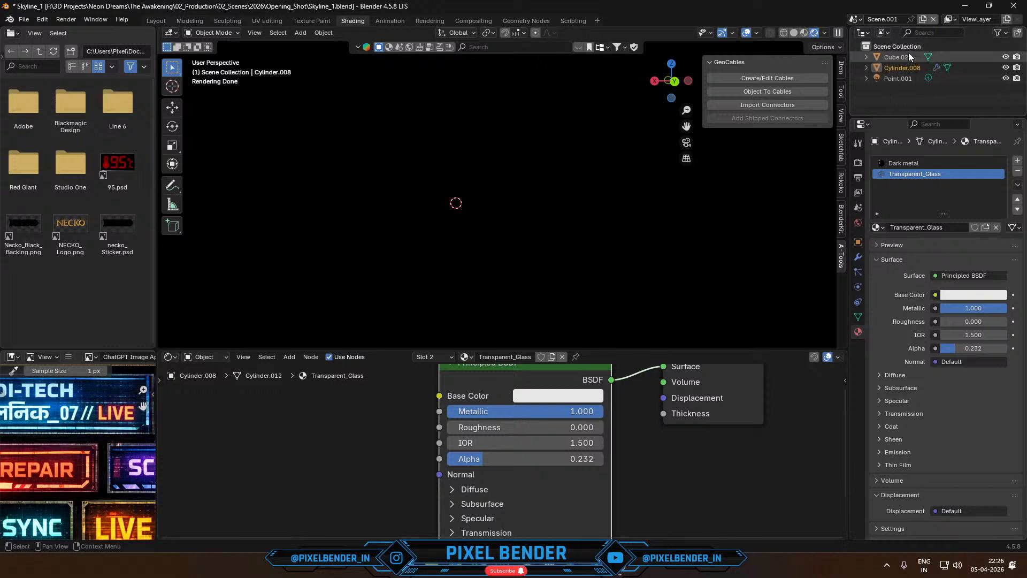
{"action": "left_click", "coordinate": [905, 55]}
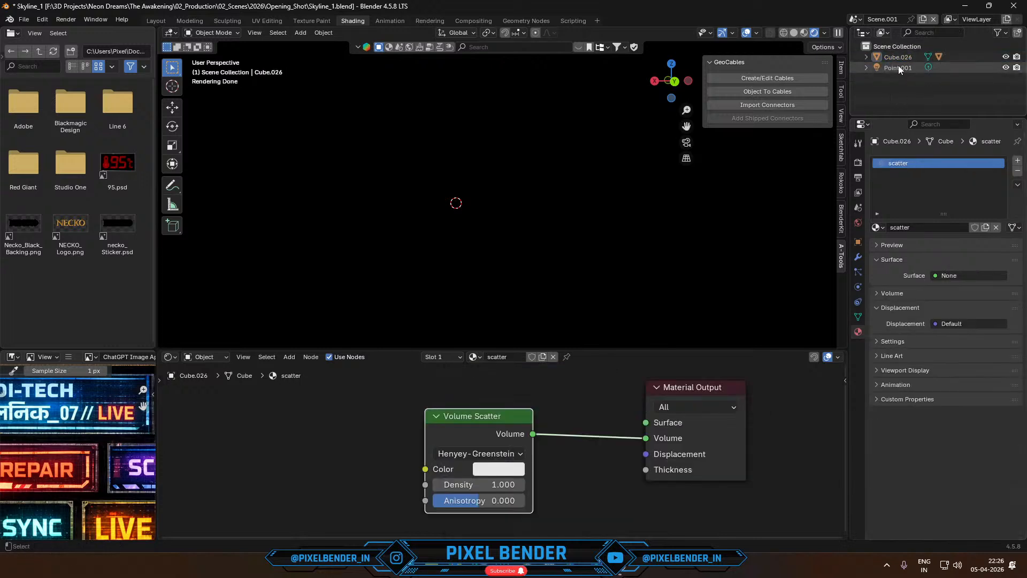
{"action": "left_click", "coordinate": [899, 76], "text": "shift"}
{"action": "key", "text": "KP_Divide"}
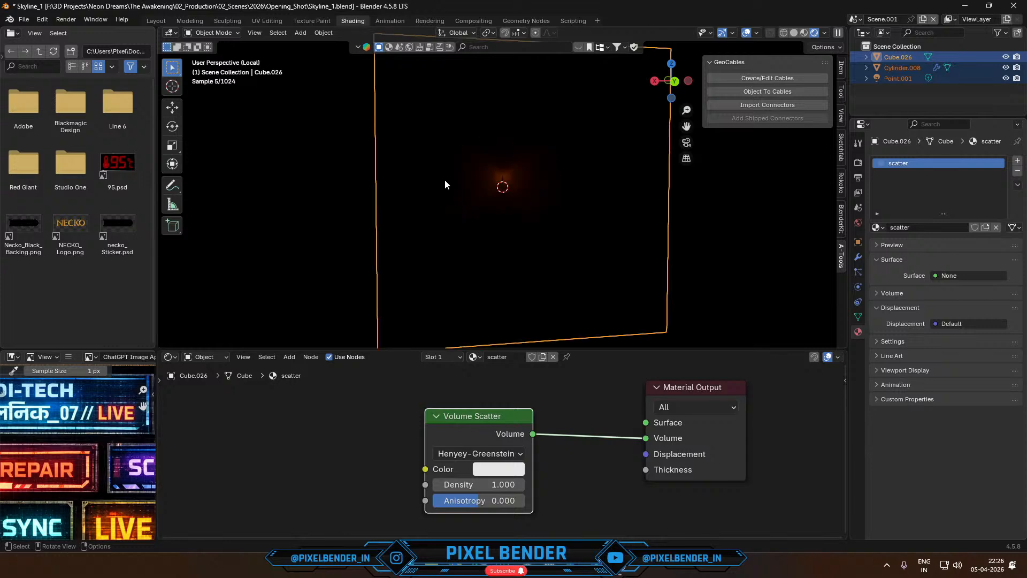
{"action": "scroll", "coordinate": [515, 205], "scroll_direction": "up", "scroll_amount": 6}
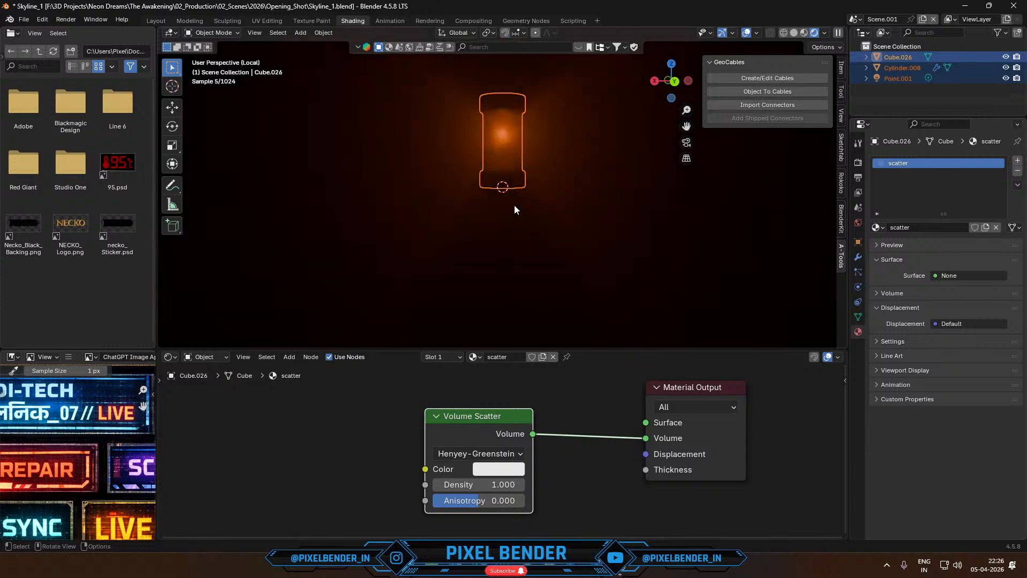
- Try removing the Transparent_Glass material slot from the cylinder
{"action": "middle_click_drag", "start_coordinate": [513, 188], "coordinate": [512, 265], "text": "shift"}
{"action": "scroll", "coordinate": [511, 223], "scroll_direction": "up", "scroll_amount": 2}
{"action": "left_click", "coordinate": [504, 216]}
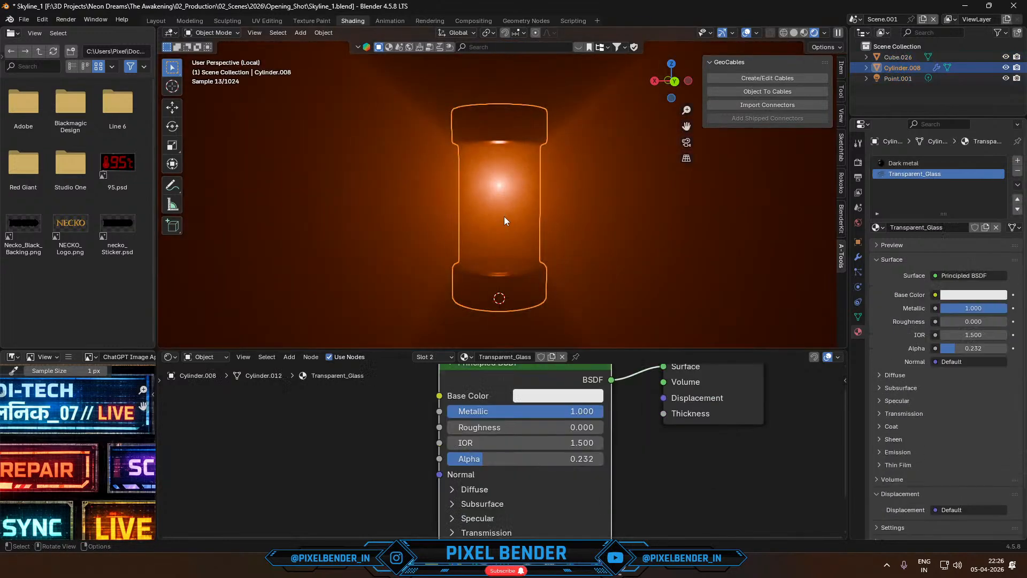
{"action": "left_click", "coordinate": [504, 216]}
{"action": "left_click", "coordinate": [884, 68]}
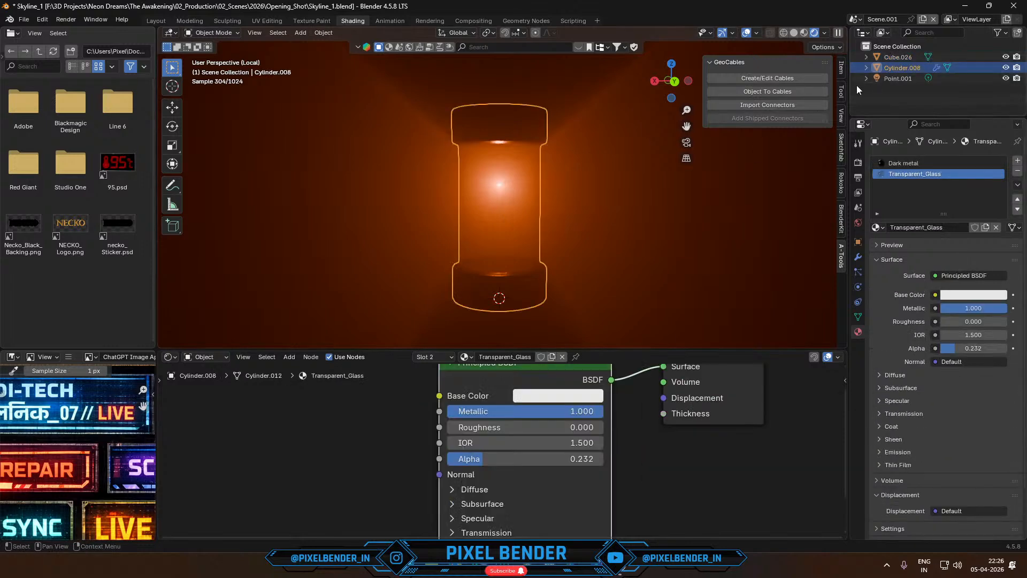
{"action": "left_click", "coordinate": [1017, 171]}
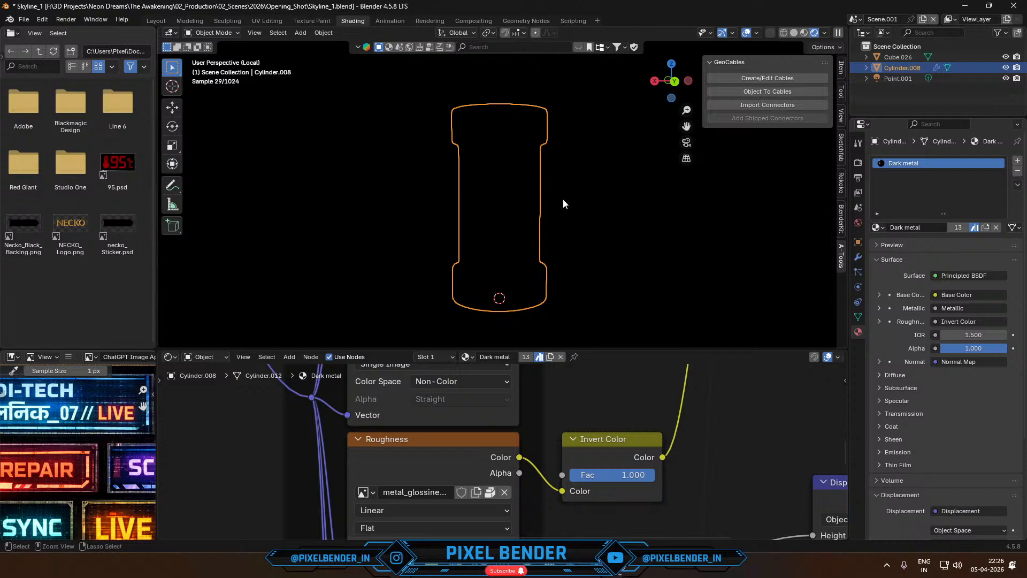
{"action": "key", "text": "ctrl+z"}
- Enter Edit Mode on the cylinder and hide the front faces of its glass wall to expose the inner panel
{"action": "left_click", "coordinate": [899, 58]}
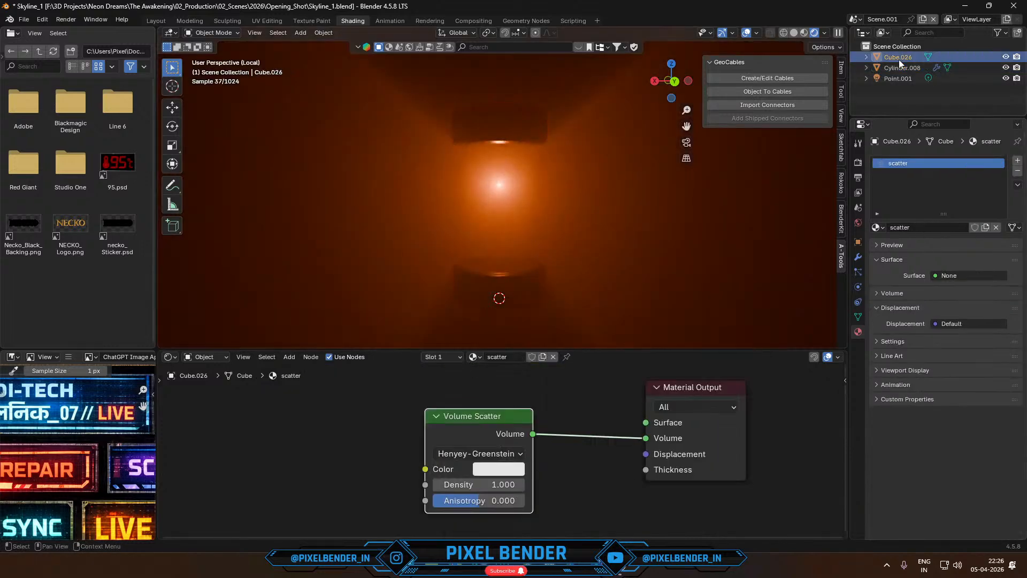
{"action": "left_click", "coordinate": [900, 68]}
{"action": "key", "text": "Tab"}
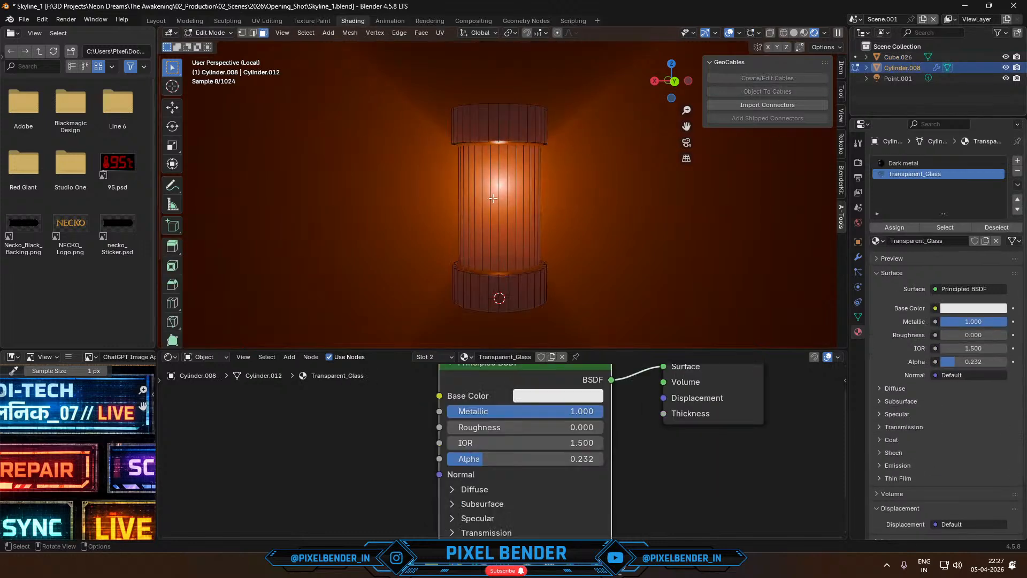
{"action": "left_click_drag", "start_coordinate": [434, 180], "coordinate": [579, 231]}
{"action": "key", "text": "h"}
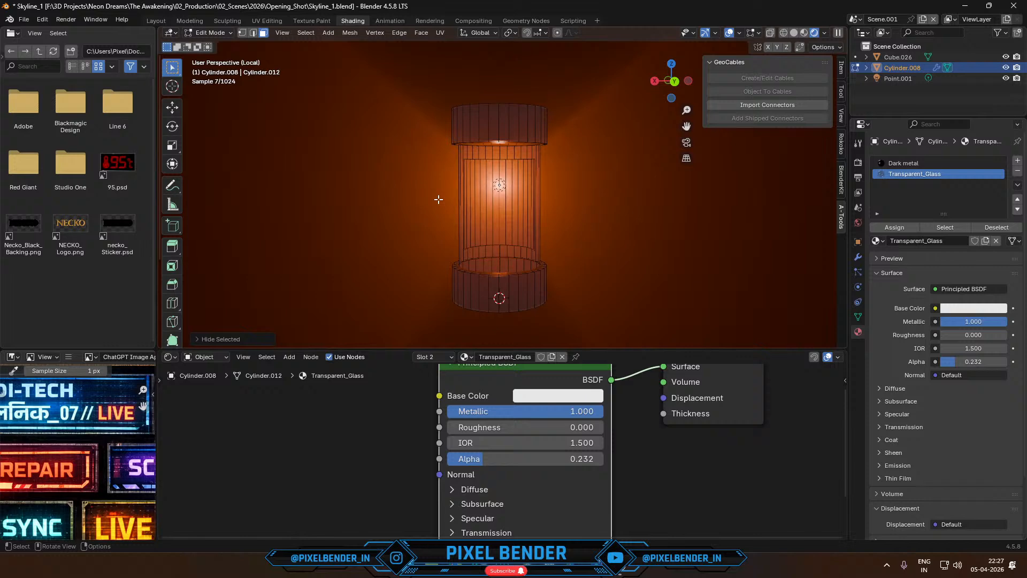
- Select all linked faces of the inner panel, separate them into their own object and return to Object Mode
{"action": "left_click", "coordinate": [473, 223]}
{"action": "key", "text": "ctrl+l"}
{"action": "key", "text": "ctrl+f"}
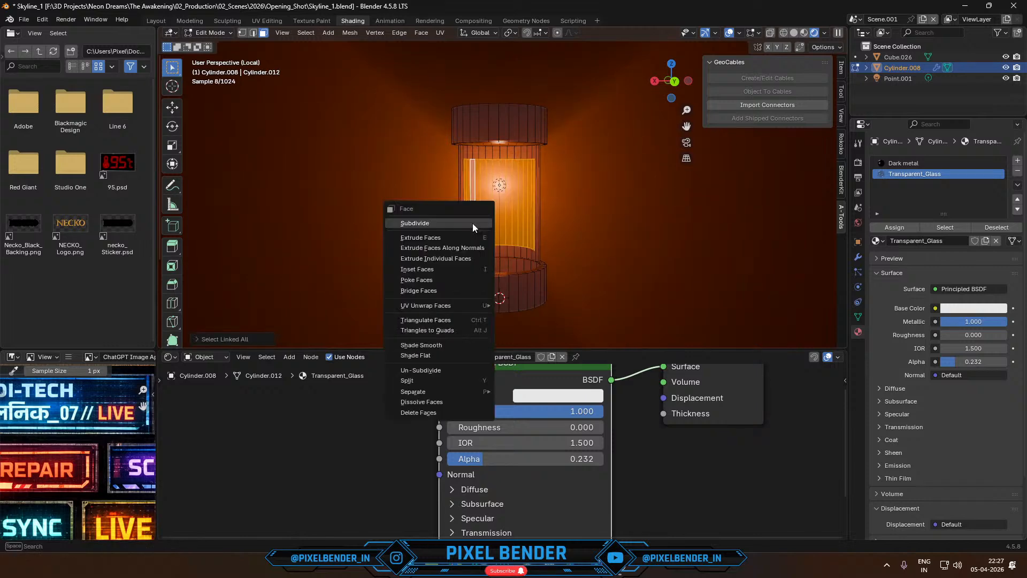
{"action": "mouse_move", "coordinate": [460, 393]}
{"action": "left_click", "coordinate": [520, 390]}
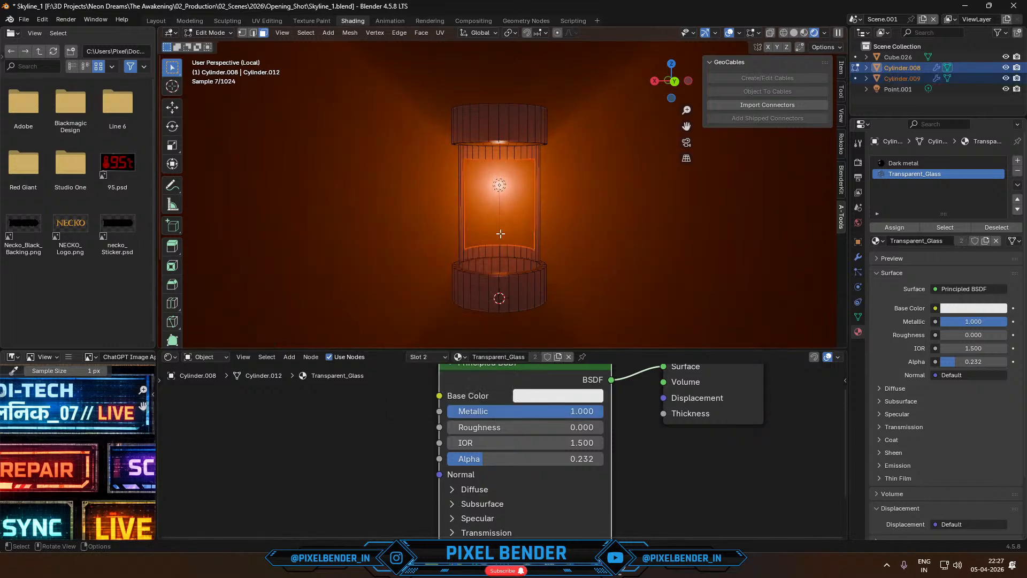
{"action": "key", "text": "Tab"}
- On the separated panel, remove the Transparent_Glass slot and replace the Dark metal material with a new one
{"action": "left_click", "coordinate": [478, 215]}
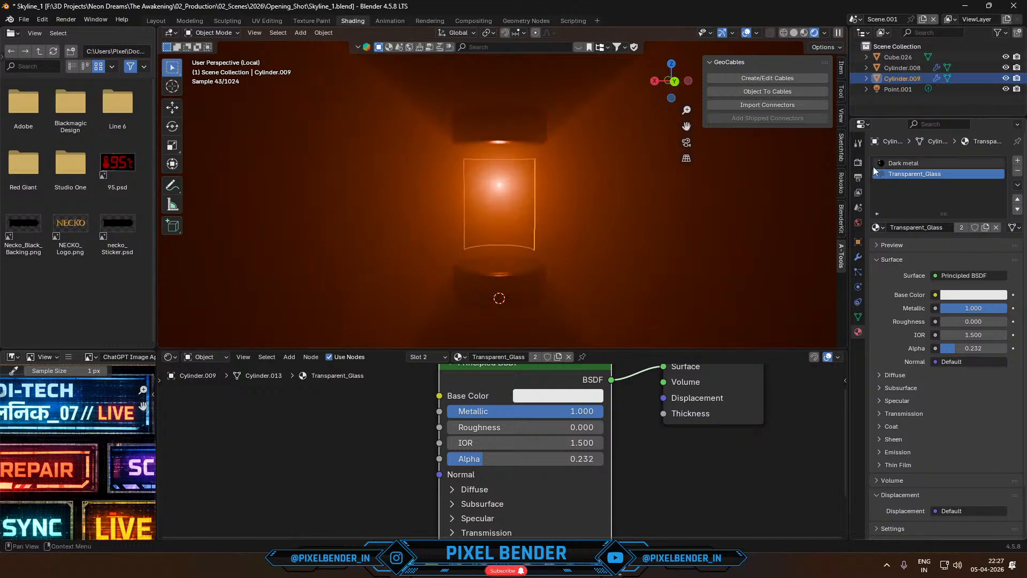
{"action": "left_click", "coordinate": [1018, 172]}
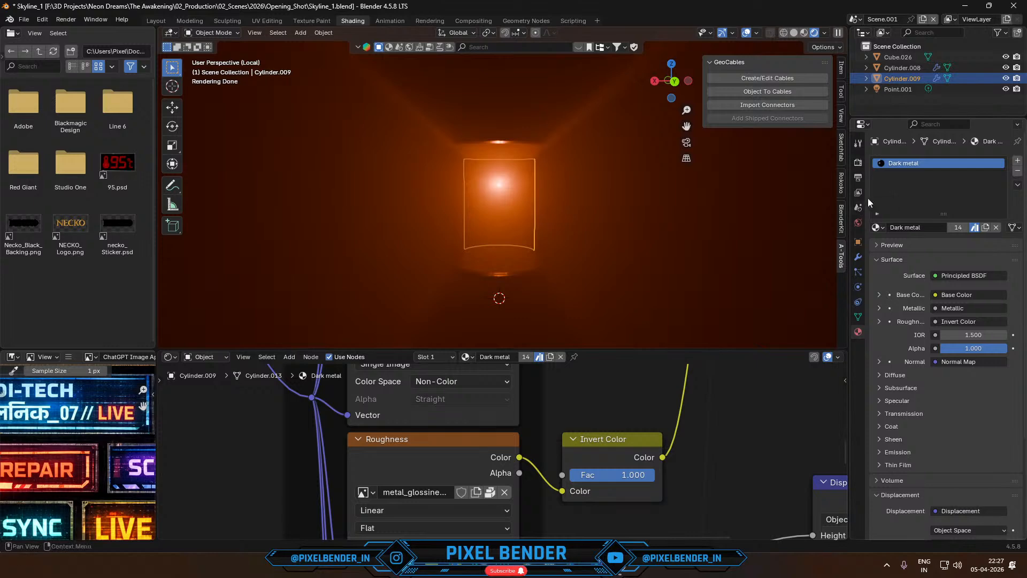
{"action": "scroll", "coordinate": [576, 394], "scroll_direction": "down", "scroll_amount": 2}
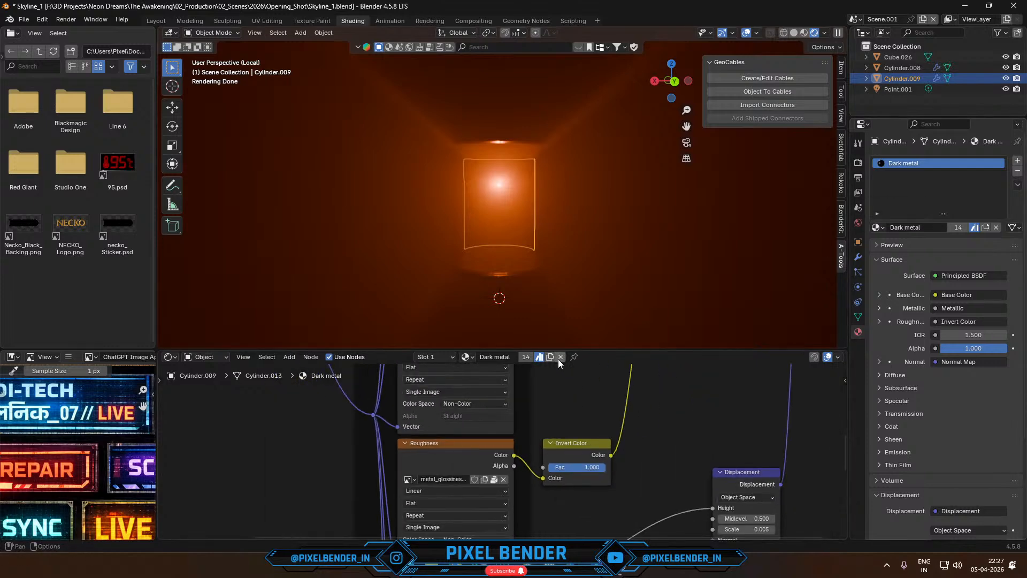
{"action": "left_click", "coordinate": [560, 357]}
{"action": "left_click", "coordinate": [522, 357]}
- Name the panel's new material Chrome and set its Metallic to 1.000 and Roughness to 0.045
{"action": "double_click", "coordinate": [493, 362]}
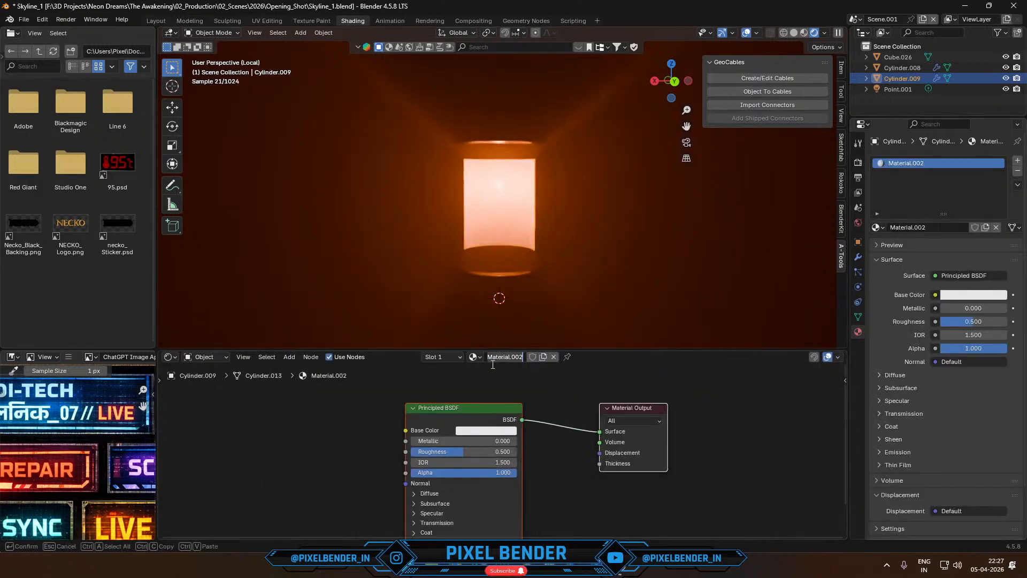
{"action": "type", "text": "Chrome"}
{"action": "key", "text": "Return"}
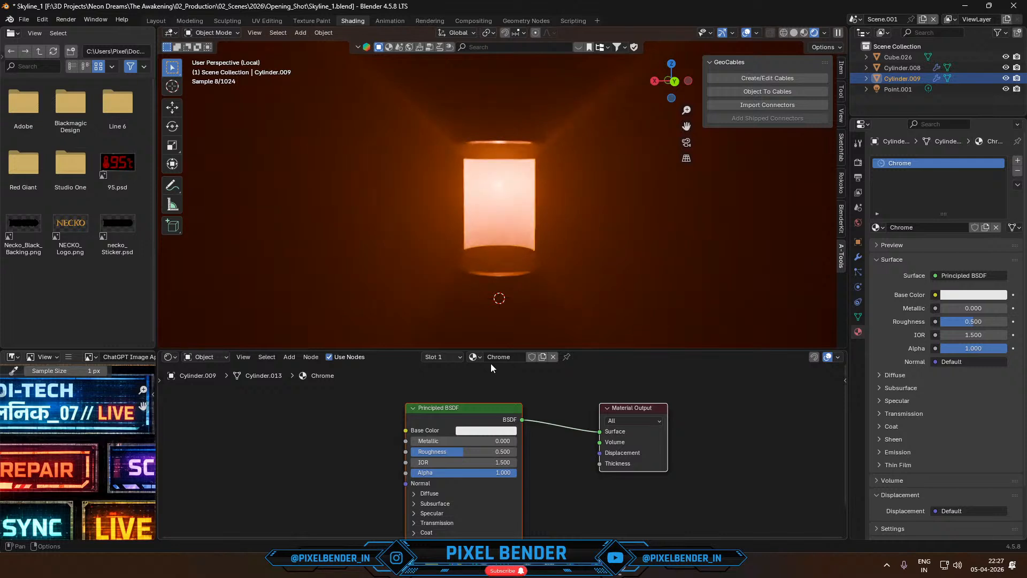
{"action": "left_click_drag", "start_coordinate": [445, 445], "coordinate": [416, 451]}
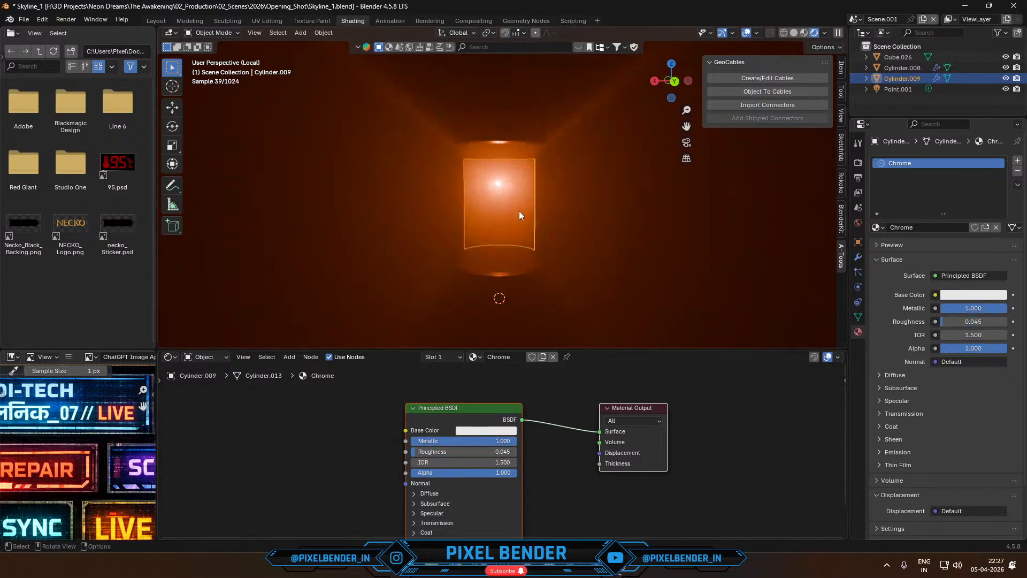
{"action": "scroll", "coordinate": [525, 212], "scroll_direction": "down", "scroll_amount": 1}
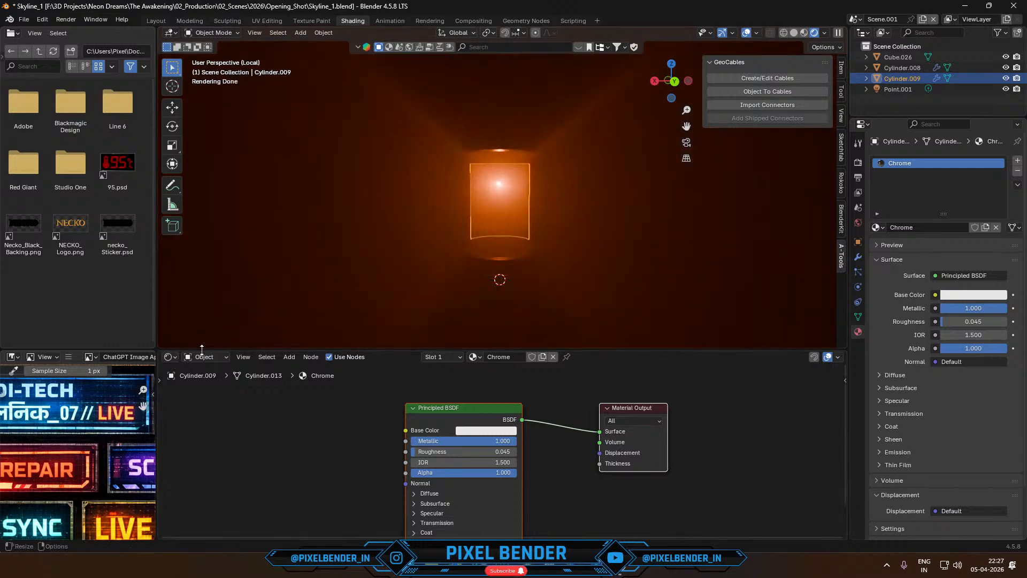
- Change the shader editor area to a Timeline and set the panel's origin to the centre of its geometry
{"action": "left_click", "coordinate": [171, 360]}
{"action": "left_click", "coordinate": [309, 399]}
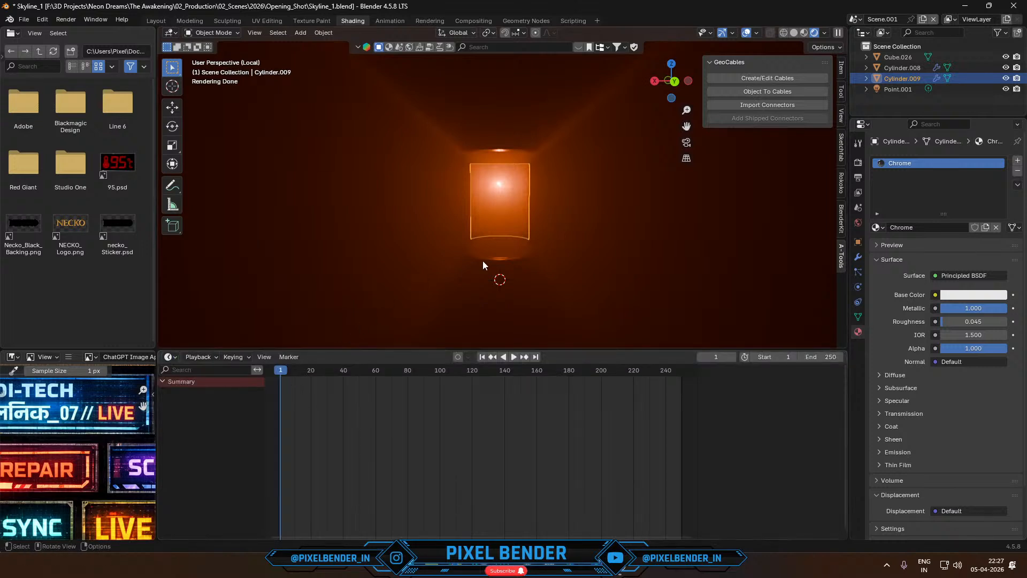
{"action": "left_click", "coordinate": [325, 34]}
{"action": "mouse_move", "coordinate": [386, 56]}
{"action": "left_click", "coordinate": [448, 64]}
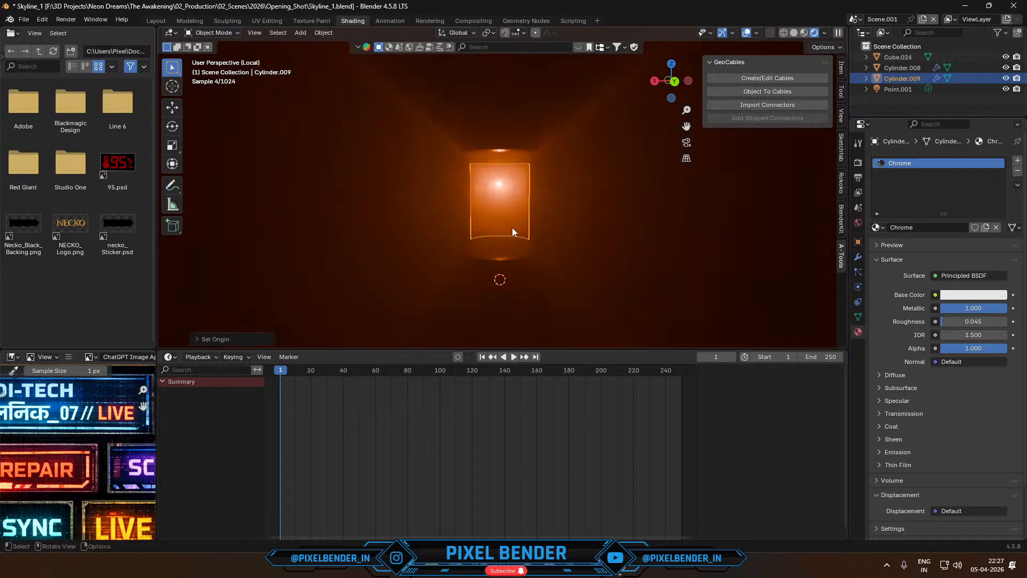
- Try rotating the panel freehand about the global Z axis
{"action": "key", "text": "r"}
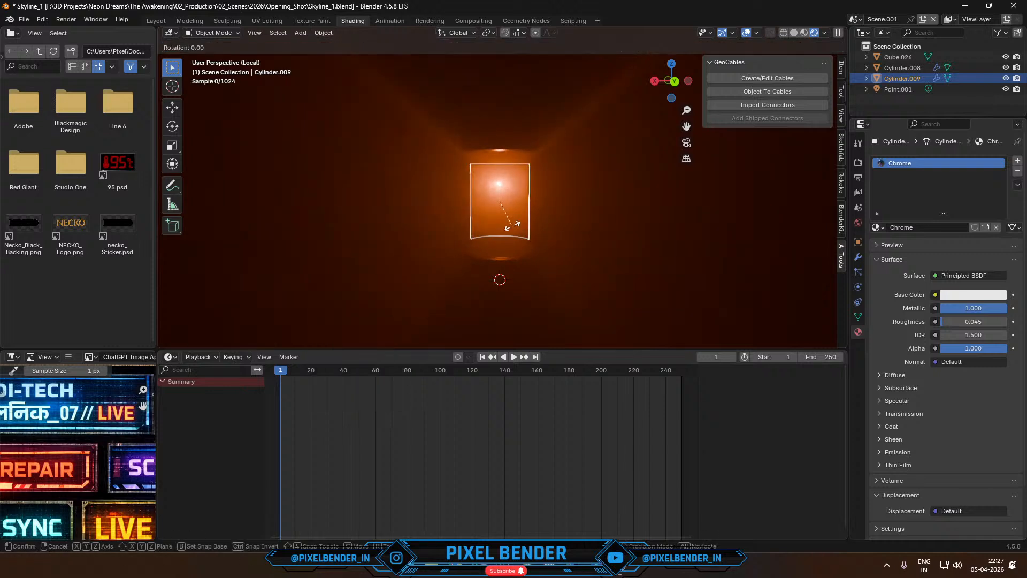
{"action": "key", "text": "z"}
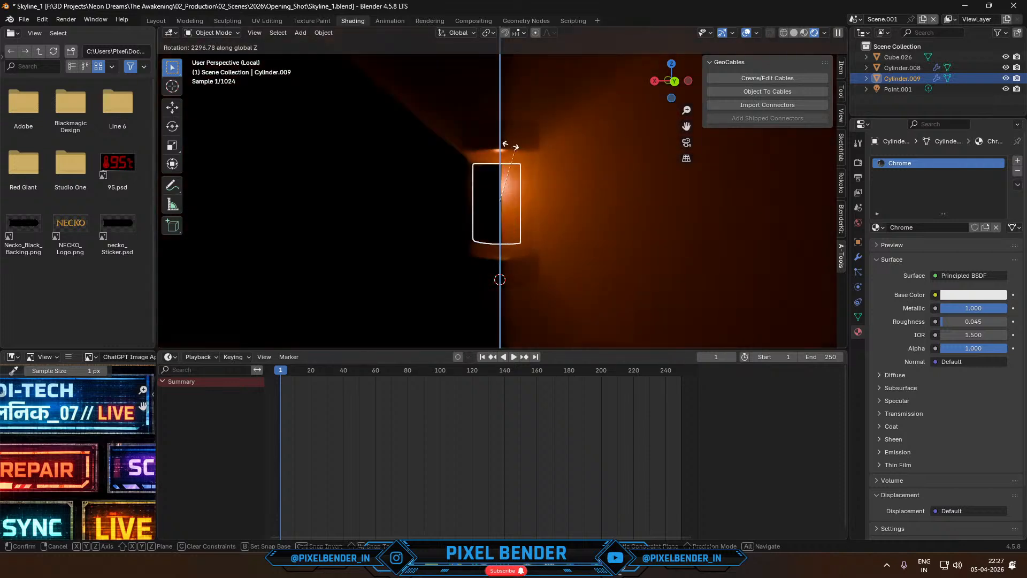
{"action": "left_click", "coordinate": [609, 182]}
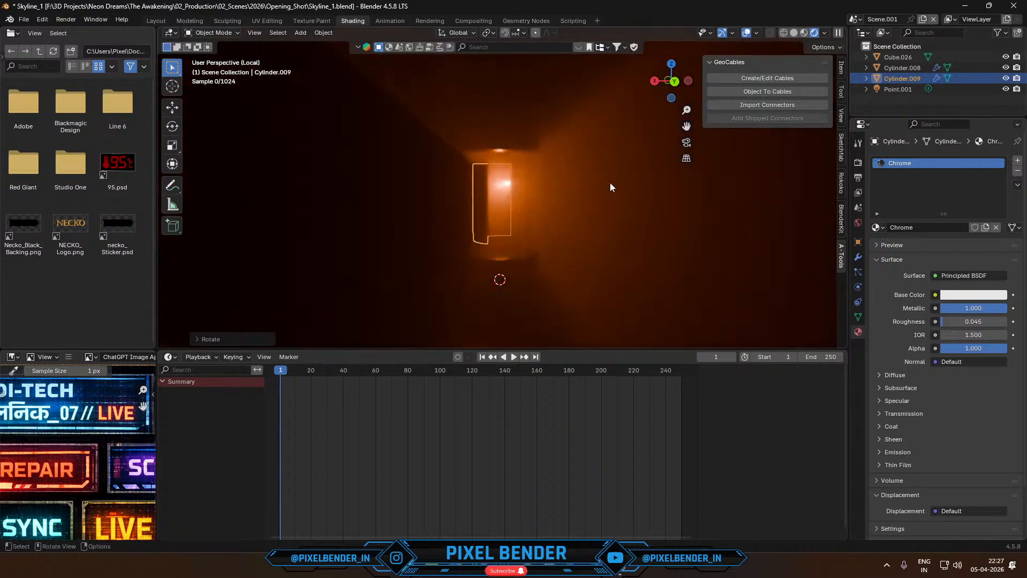
{"action": "key", "text": "ctrl+z"}
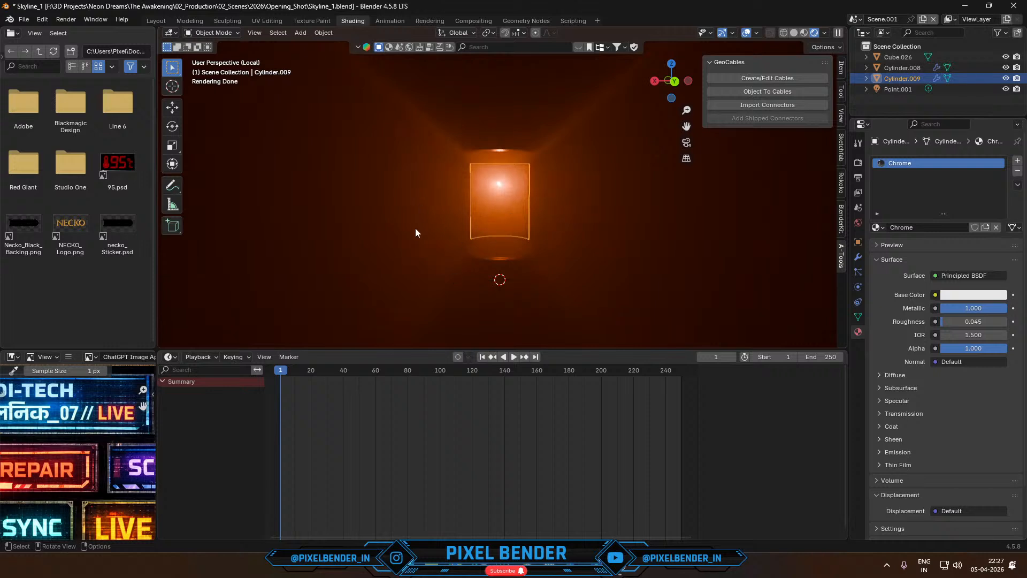
- Keyframe the panel at frame 1, rotate it a full turn about global Z at frame 12 and keyframe it there
{"action": "key", "text": "i"}
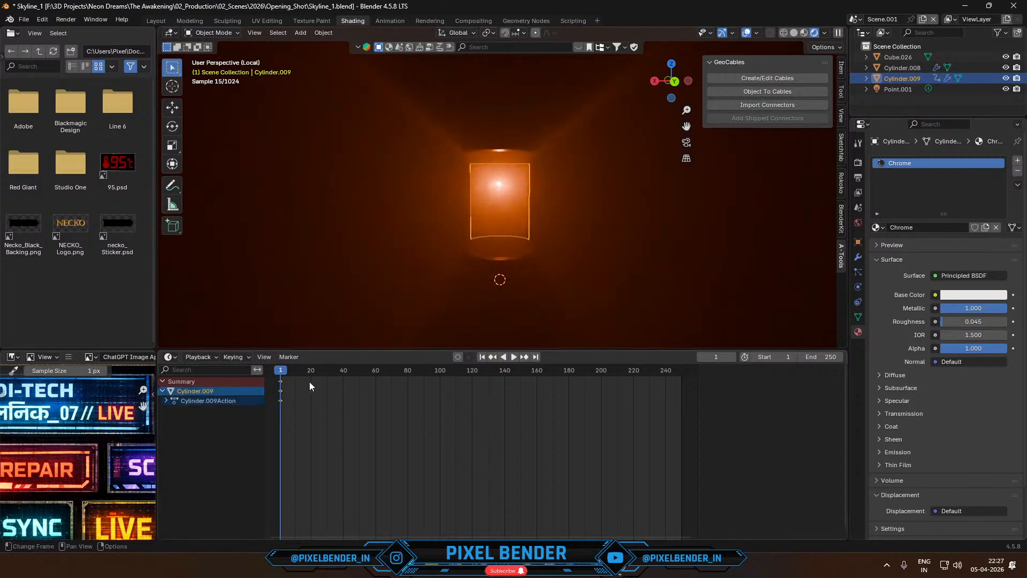
{"action": "mouse_move", "coordinate": [309, 381]}
{"action": "left_mouse_down"}
{"action": "mouse_move", "coordinate": [283, 375]}
{"action": "mouse_move", "coordinate": [326, 378]}
{"action": "mouse_move", "coordinate": [298, 370]}
{"action": "left_mouse_up"}
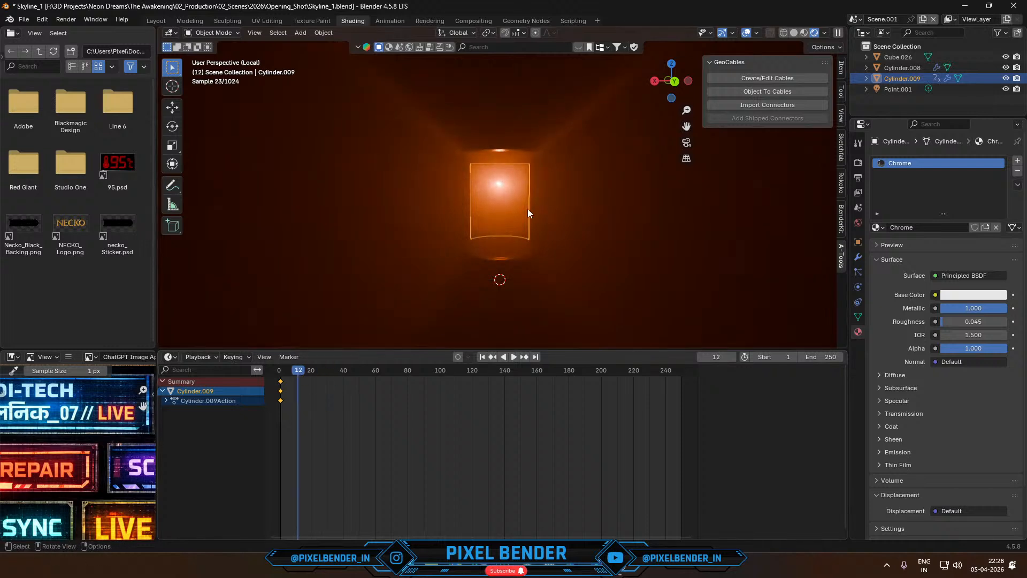
{"action": "key", "text": "r"}
{"action": "key", "text": "z"}
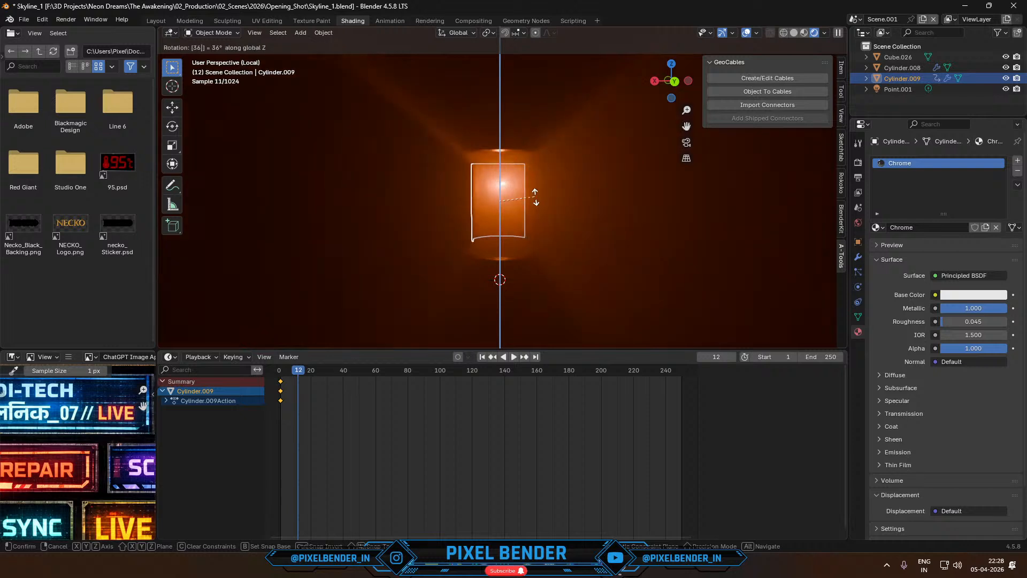
{"action": "left_click", "coordinate": [535, 197]}
{"action": "key", "text": "i"}
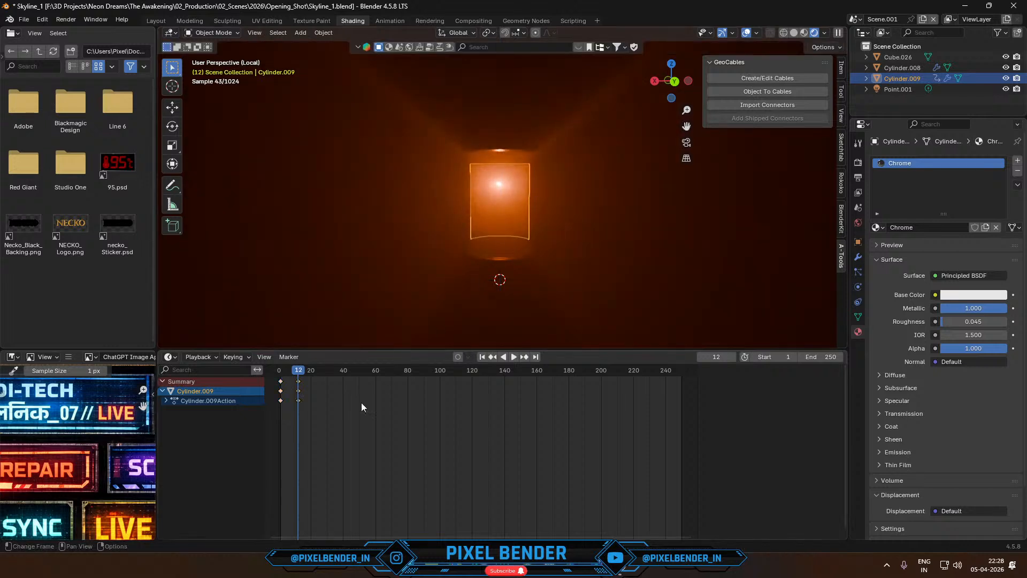
- Select the panel's keyframes, change the Timeline area to the Graph Editor and add a Cycles modifier to the F-curve
{"action": "left_click_drag", "start_coordinate": [328, 442], "coordinate": [270, 374]}
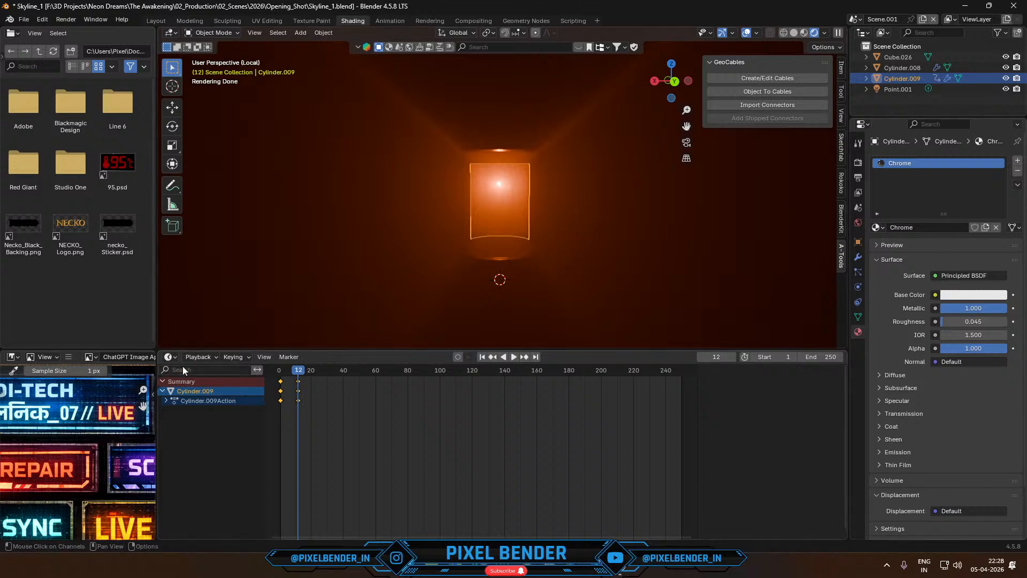
{"action": "left_click", "coordinate": [170, 357]}
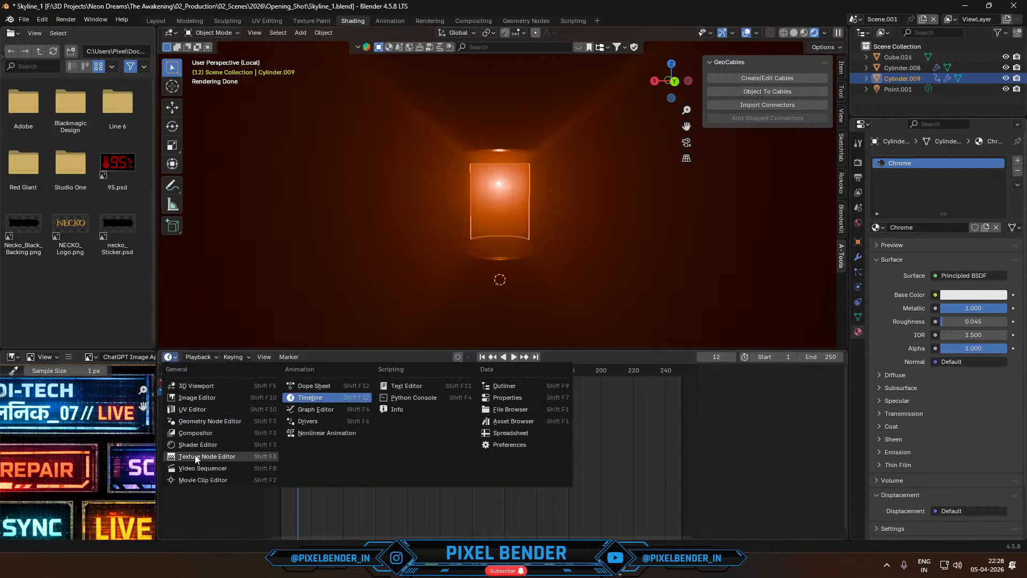
{"action": "left_click", "coordinate": [316, 410]}
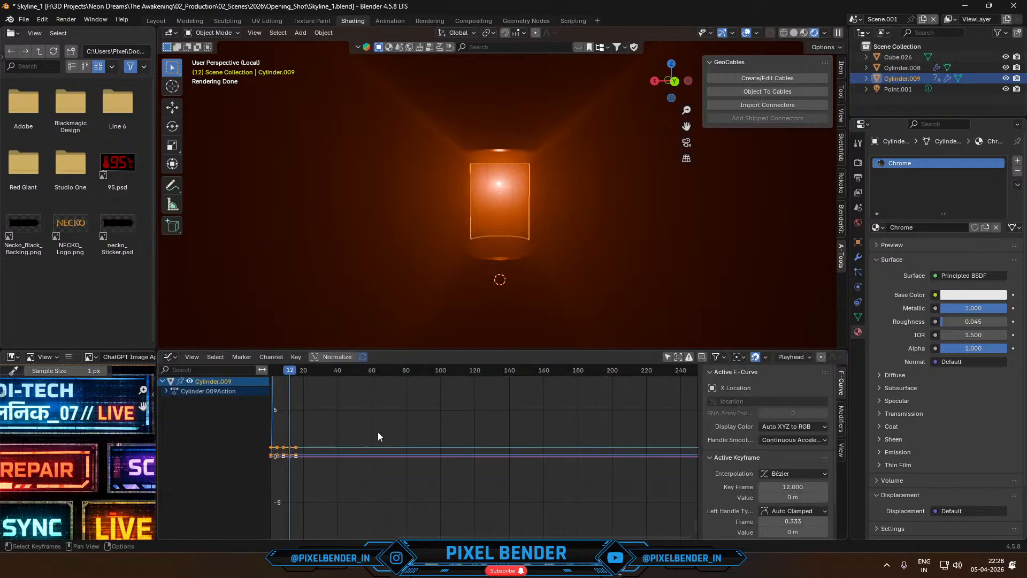
{"action": "scroll", "coordinate": [774, 453], "scroll_direction": "down", "scroll_amount": 2}
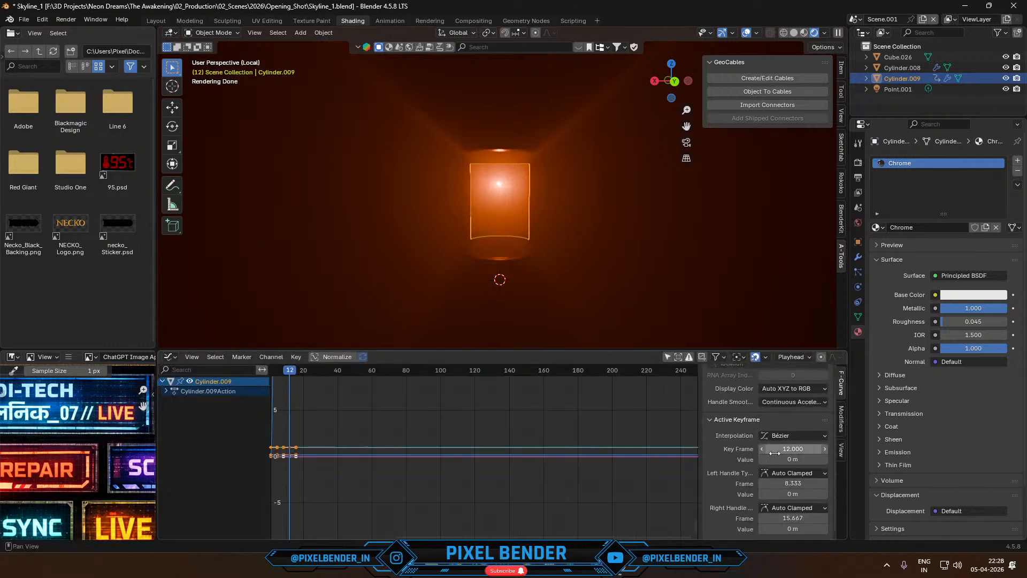
{"action": "left_click", "coordinate": [841, 415]}
{"action": "left_click", "coordinate": [739, 377]}
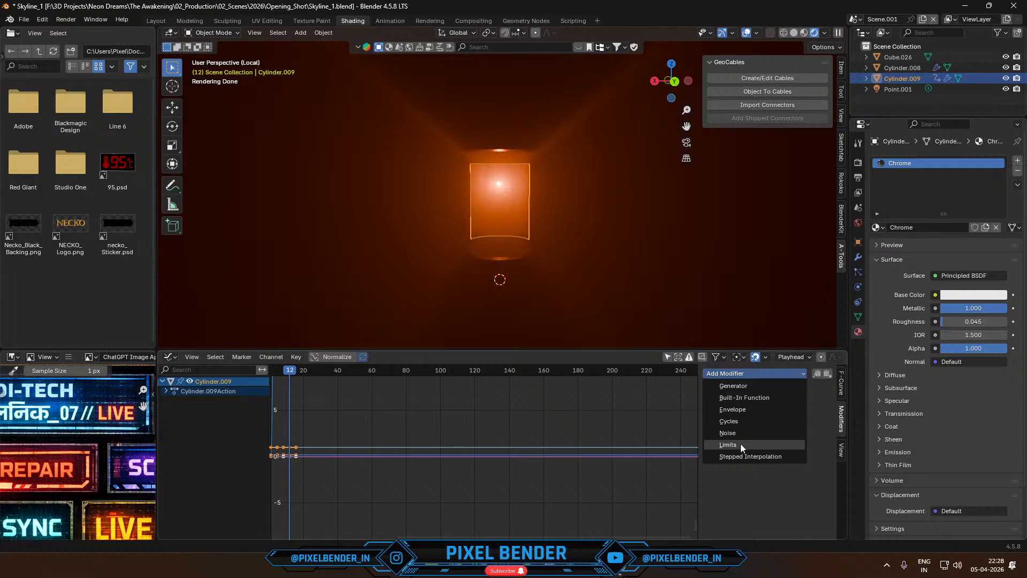
{"action": "left_click", "coordinate": [742, 423]}
- Set the Cycles modifier's After Mode count to 65 and play back the panel's spin
{"action": "left_click", "coordinate": [791, 445]}
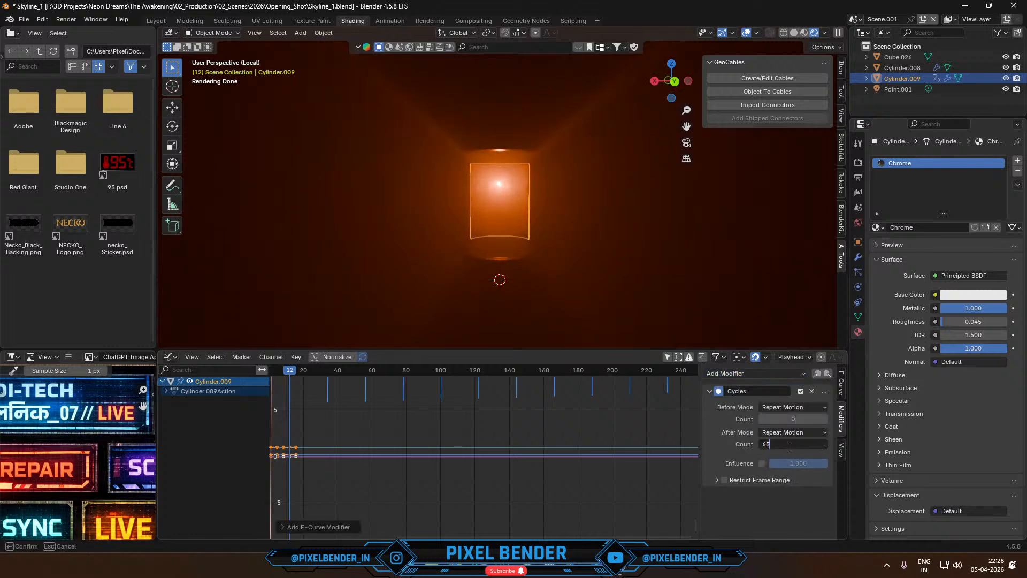
{"action": "key", "text": "Return"}
{"action": "key", "text": "space"}
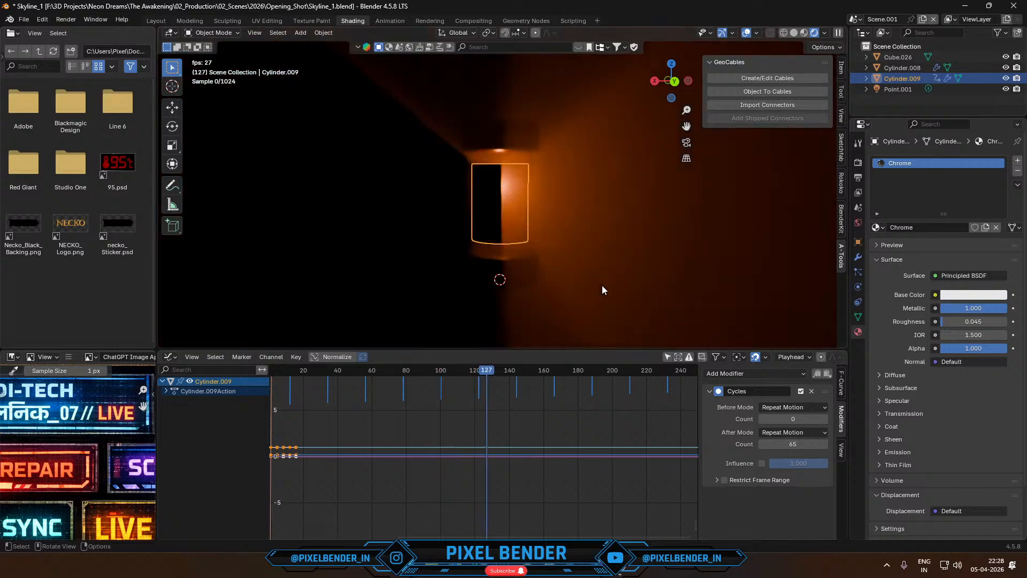
{"action": "key", "text": "space"}
- Move the point light down about 0.04 m along Z, set its radius to 0.019 m and expand its settings
{"action": "left_click", "coordinate": [889, 89]}
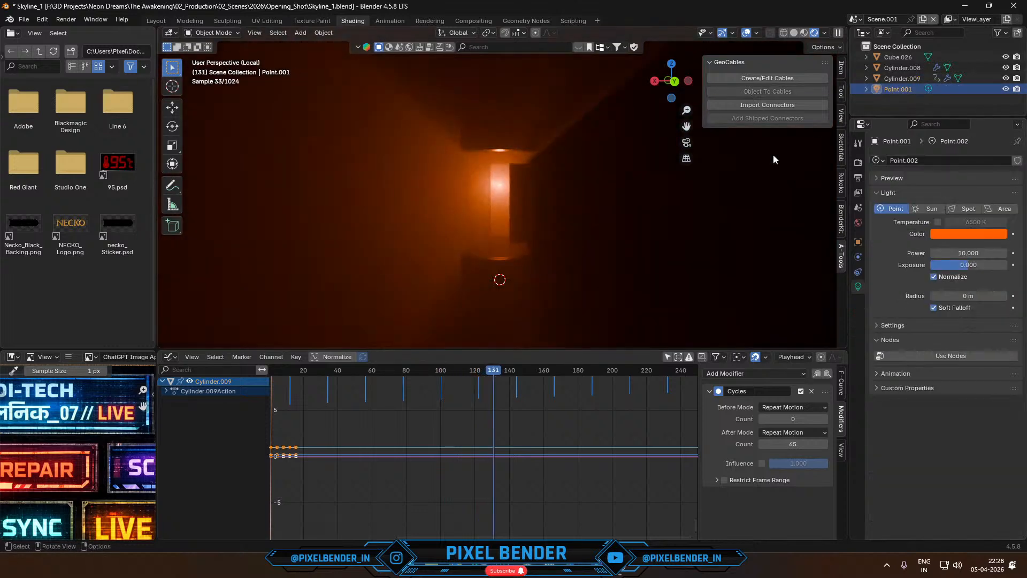
{"action": "key", "text": "g"}
{"action": "key", "text": "z"}
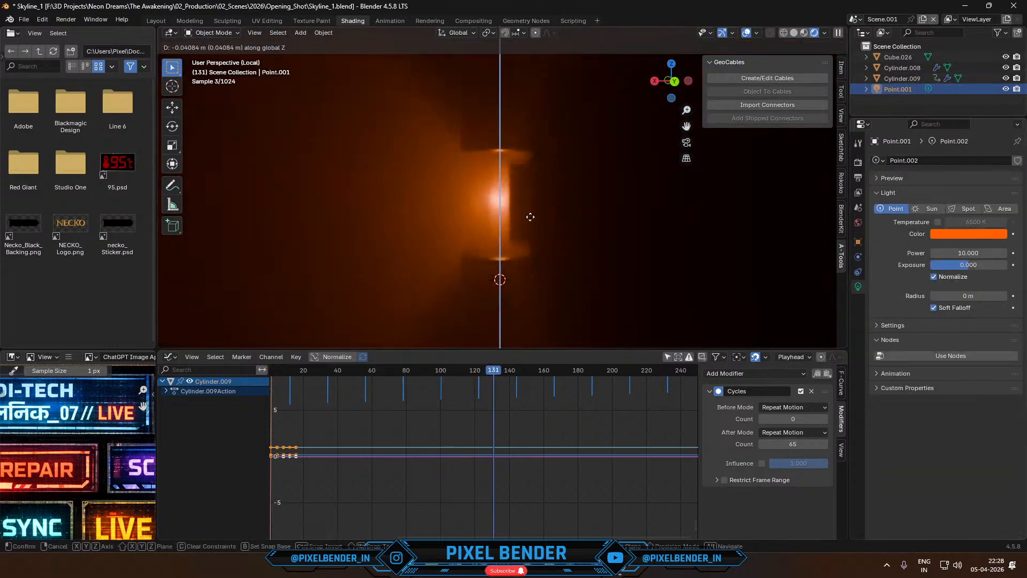
{"action": "left_click", "coordinate": [533, 219]}
{"action": "left_click_drag", "start_coordinate": [968, 295], "coordinate": [957, 296]}
{"action": "left_click", "coordinate": [888, 326]}
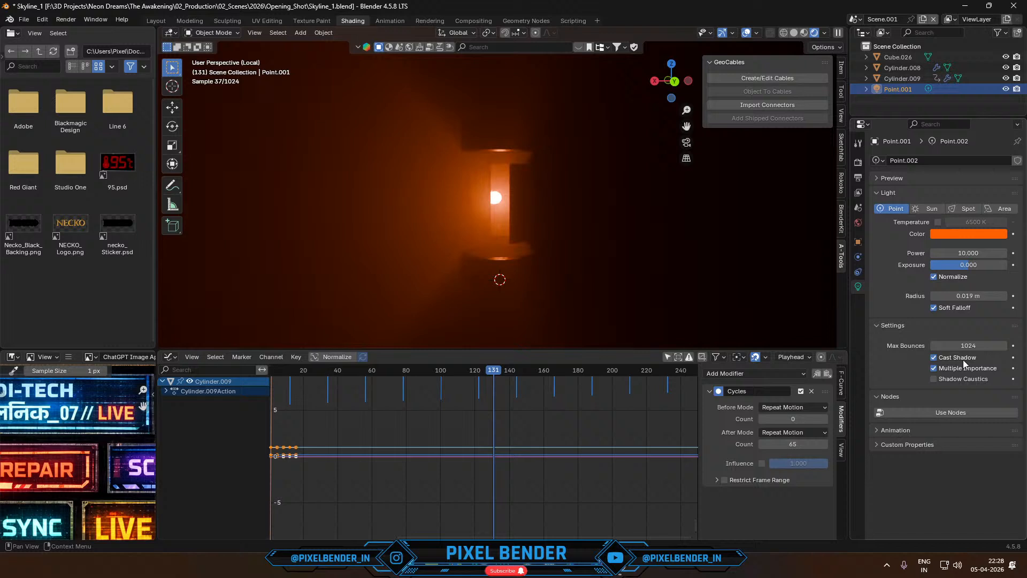
- Turn off Multiple Importance for the point light and play back the panel's spin
{"action": "left_click", "coordinate": [934, 368]}
{"action": "key", "text": "space"}
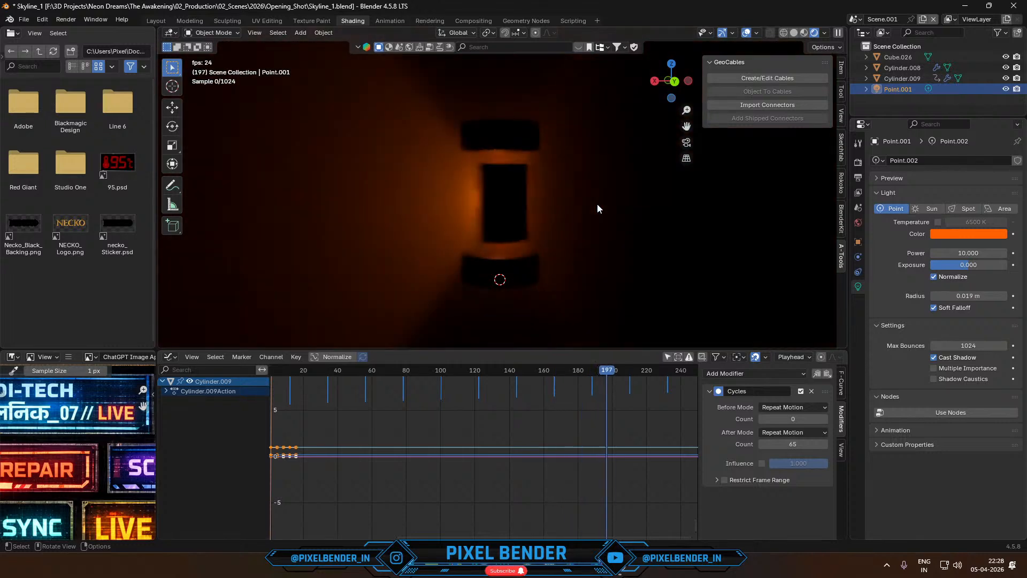
{"action": "key", "text": "space"}
- Try to stretch the chrome panel object about 1.28 times along global Z and play back the animation
{"action": "left_click", "coordinate": [507, 209]}
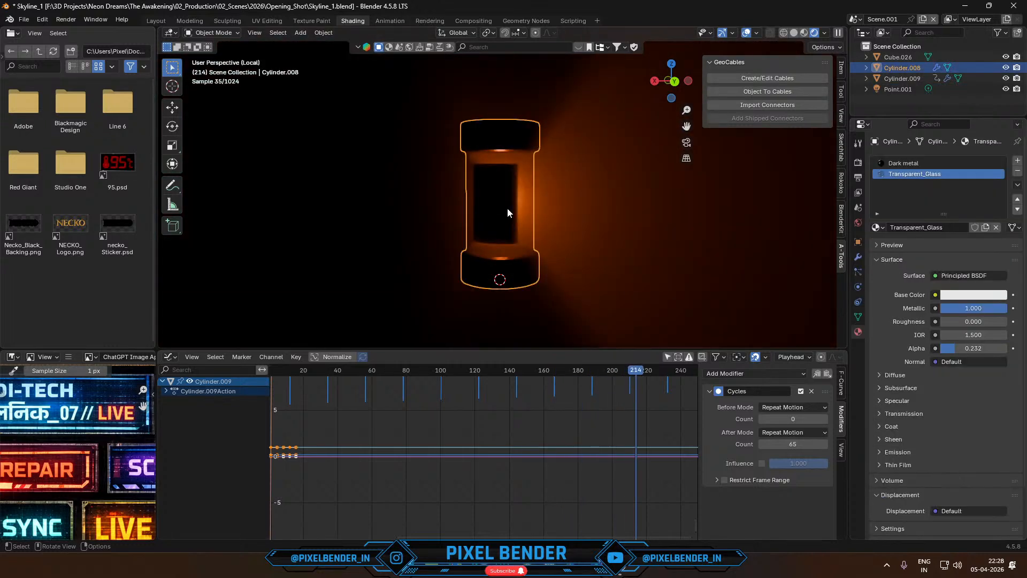
{"action": "key", "text": "s"}
{"action": "key", "text": "z"}
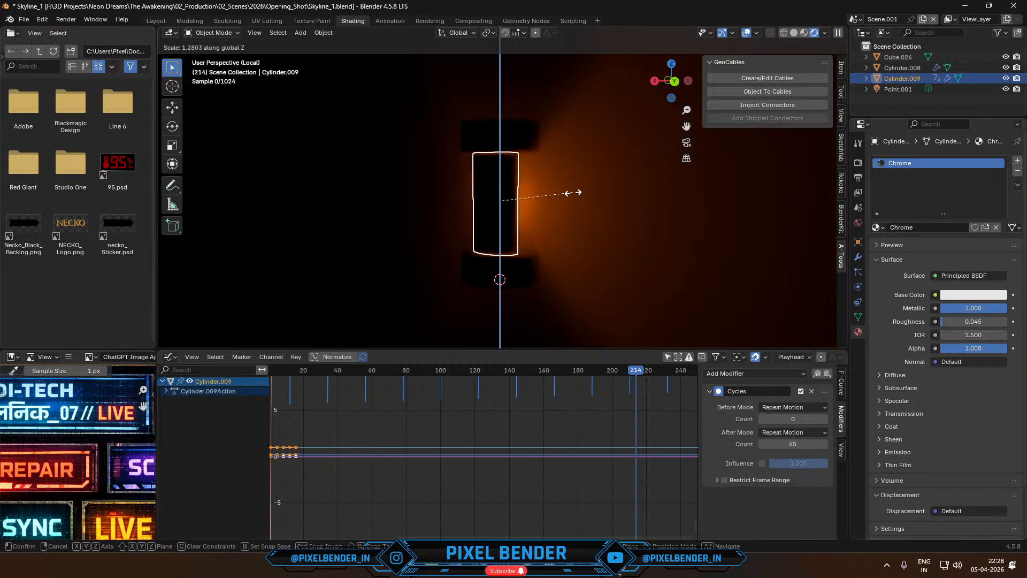
{"action": "left_click", "coordinate": [574, 195]}
{"action": "key", "text": "space"}
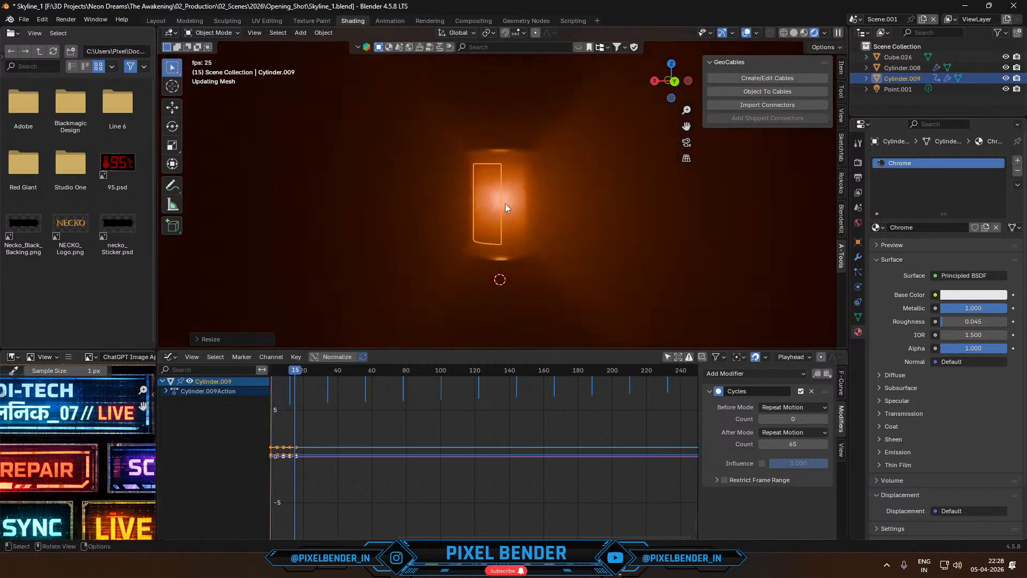
{"action": "key", "text": "space"}
- In Edit Mode, stretch the chrome panel's mesh vertically into both end caps of the beacon and play back the spin
{"action": "key", "text": "KP_Divide"}
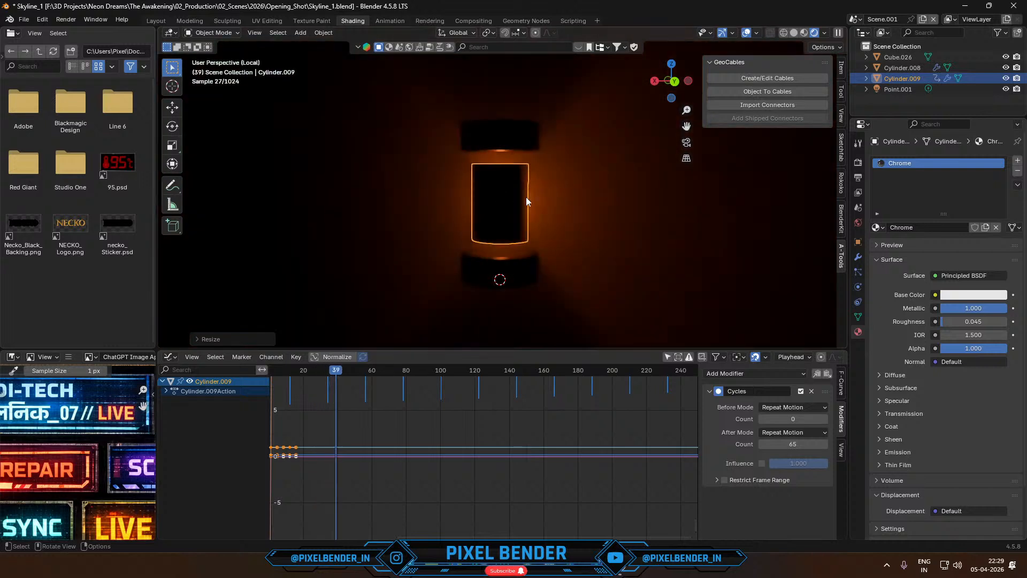
{"action": "key", "text": "Tab"}
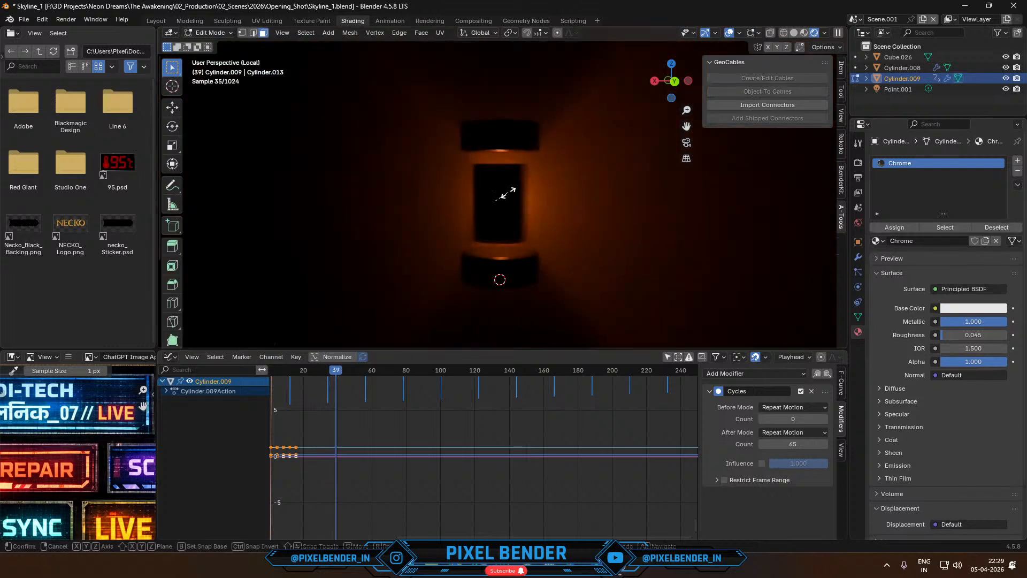
{"action": "key", "text": "Tab"}
{"action": "left_click", "coordinate": [519, 184]}
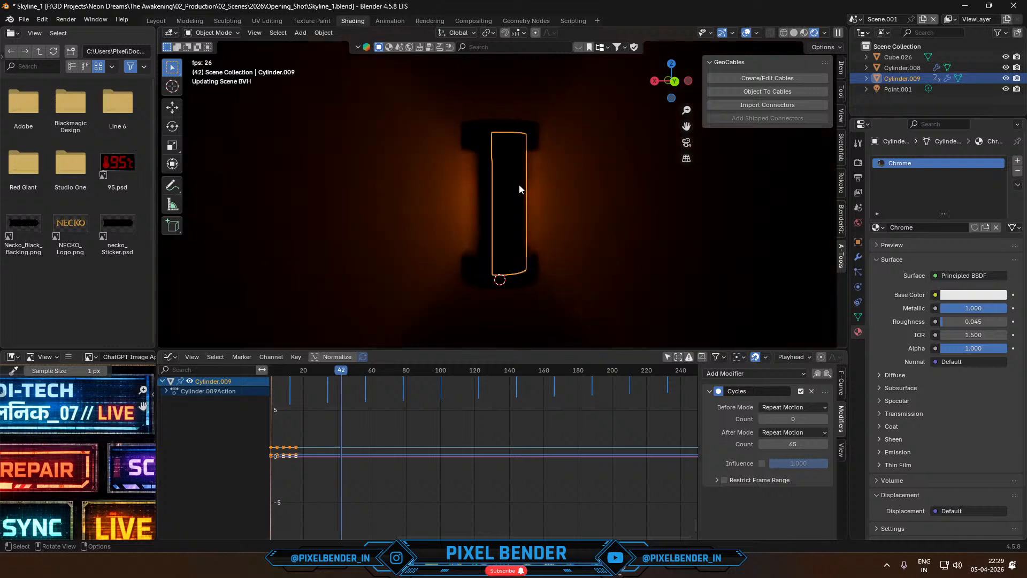
{"action": "key", "text": "space"}
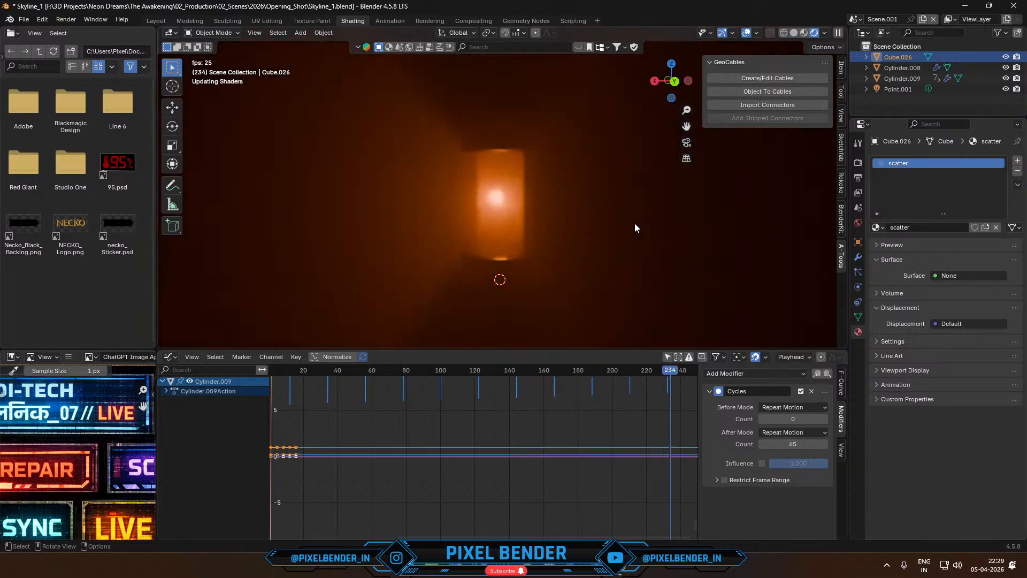
{"action": "key", "text": "space"}
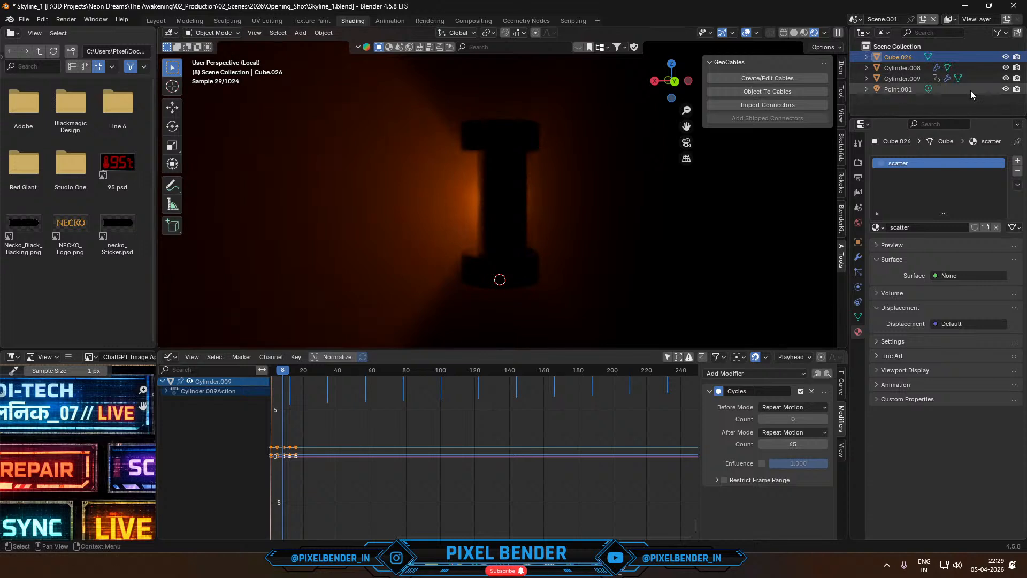
- Move the beacon's body, chrome panel and point light, without the scatter cube, into a new collection named Revolving_Lights
{"action": "left_click", "coordinate": [1006, 57]}
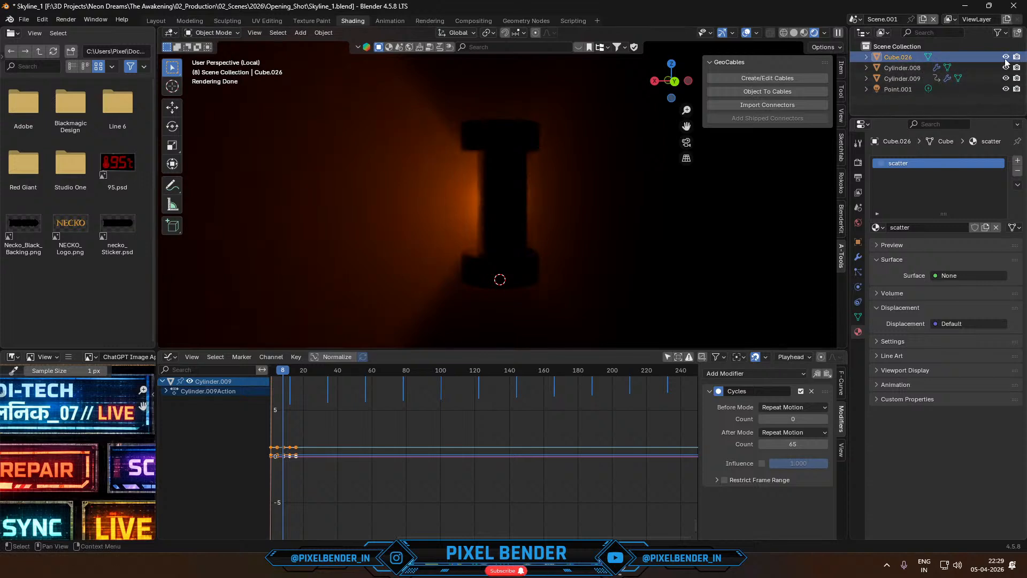
{"action": "left_click", "coordinate": [1006, 57]}
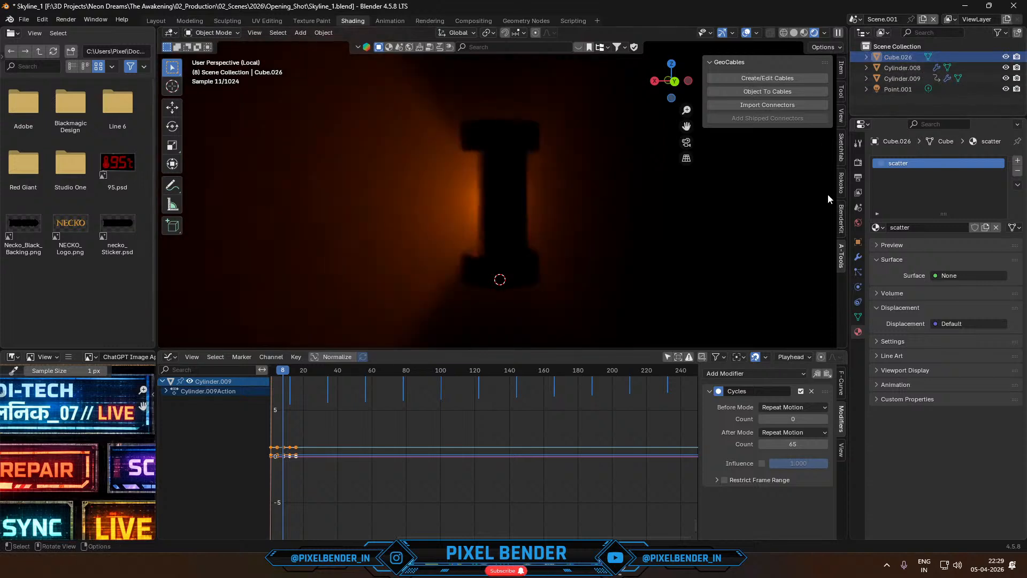
{"action": "left_click_drag", "start_coordinate": [567, 300], "coordinate": [484, 130]}
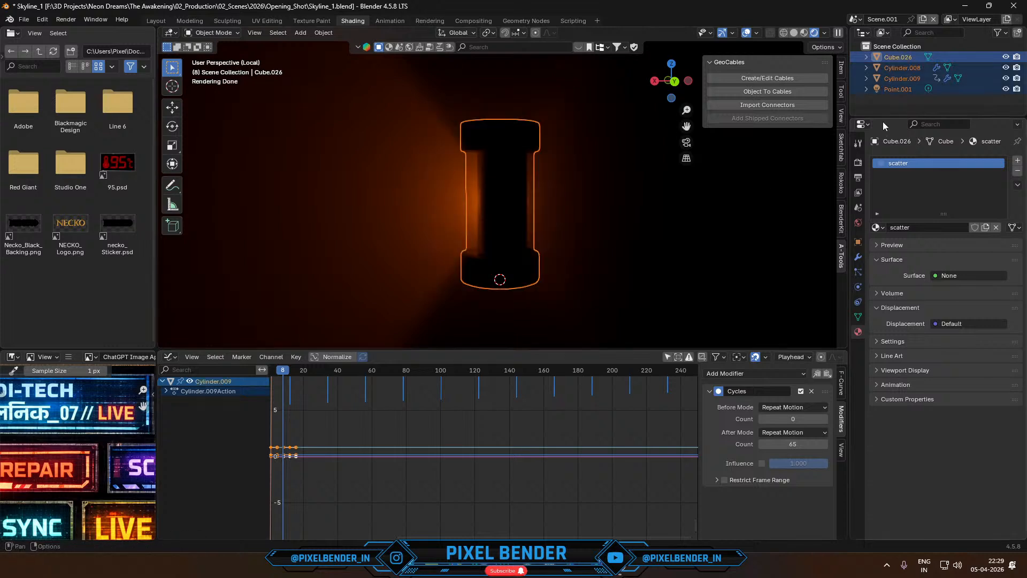
{"action": "left_click", "coordinate": [903, 59], "text": "ctrl"}
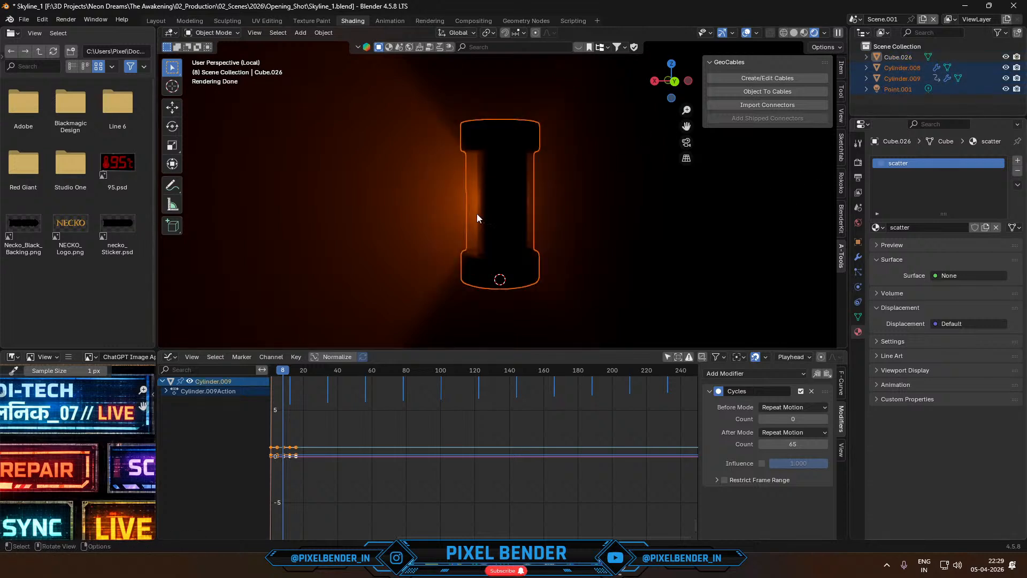
{"action": "key", "text": "m"}
{"action": "left_click", "coordinate": [490, 188]}
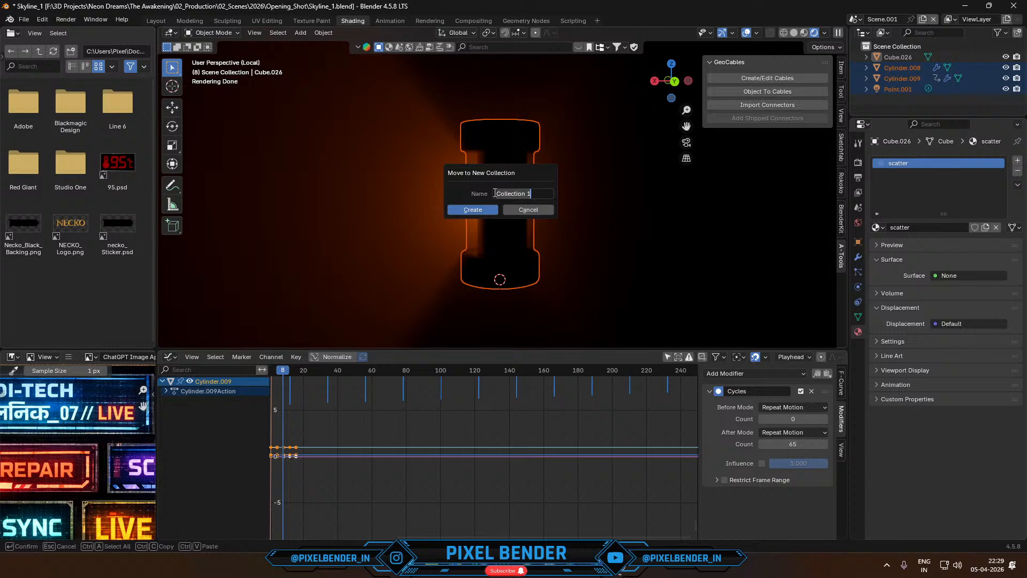
{"action": "type", "text": "RevolvingLights"}
{"action": "key", "text": "Return"}
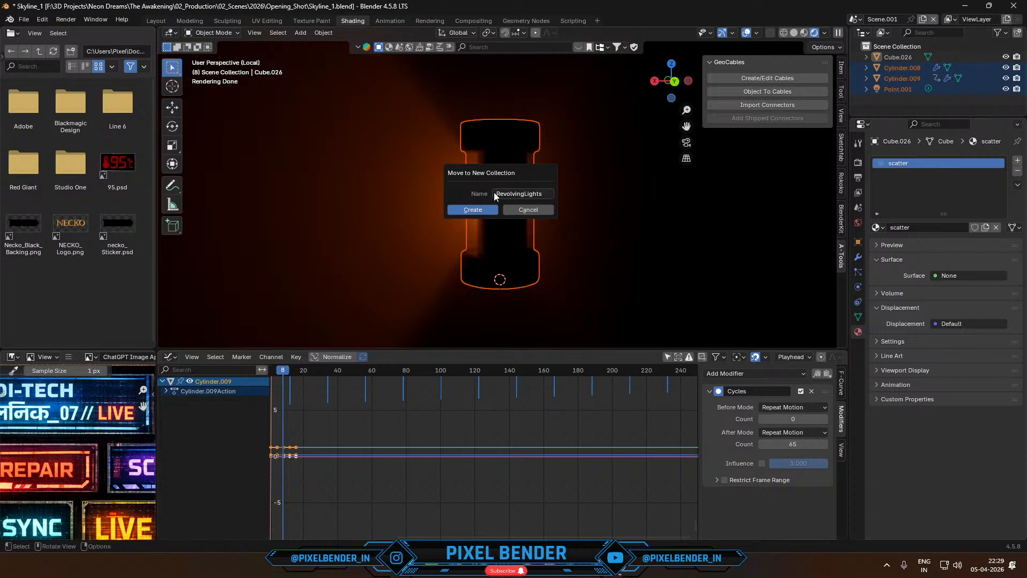
{"action": "left_click", "coordinate": [532, 194]}
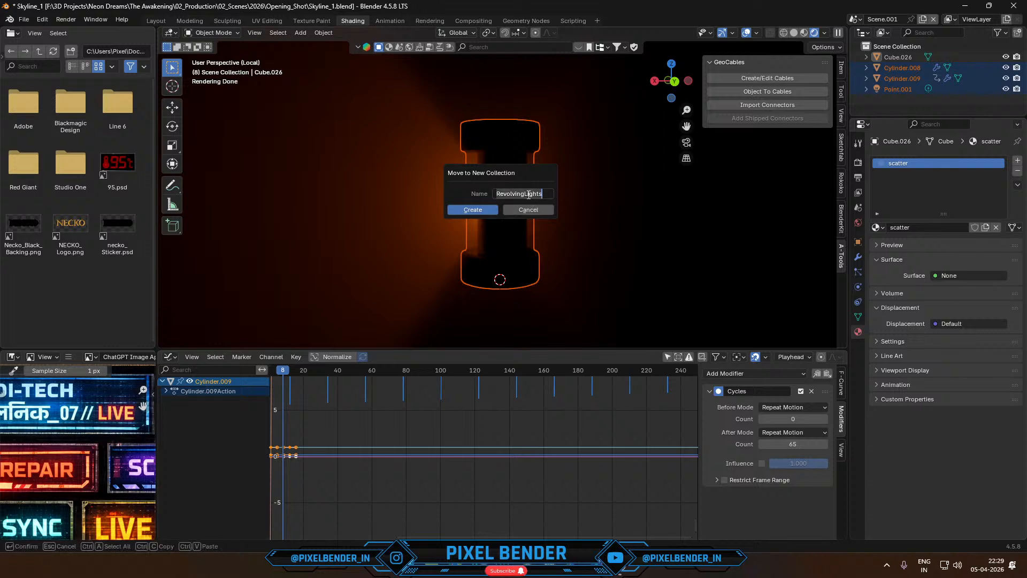
{"action": "left_click", "coordinate": [527, 194]}
{"action": "type", "text": "_"}
{"action": "key", "text": "Return"}
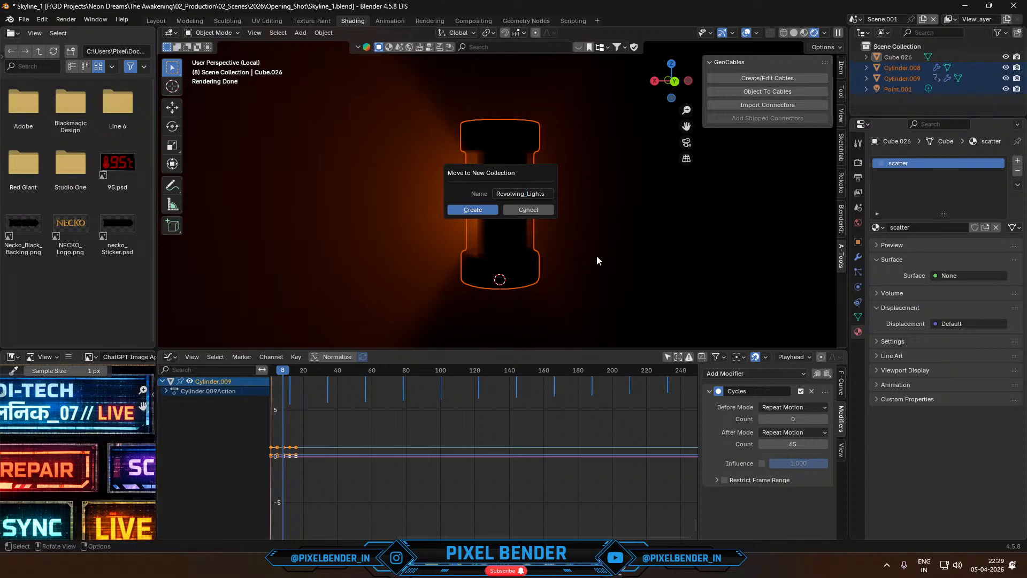
{"action": "left_click", "coordinate": [473, 210]}
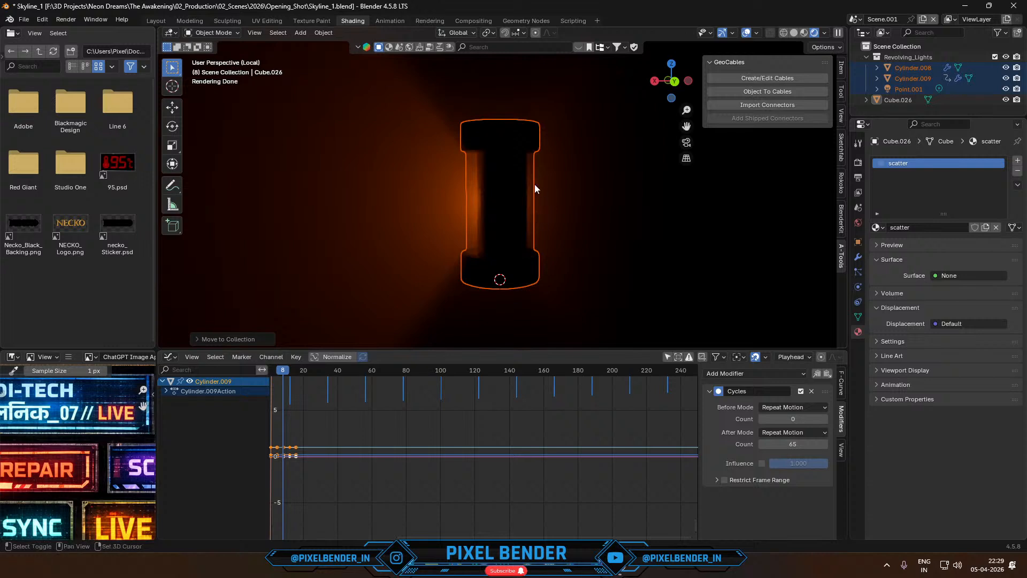
- Try to join the chrome panel into the beacon's body, play back the result and undo the join
{"action": "left_click", "coordinate": [519, 182], "text": "ctrl"}
{"action": "key", "text": "ctrl+j"}
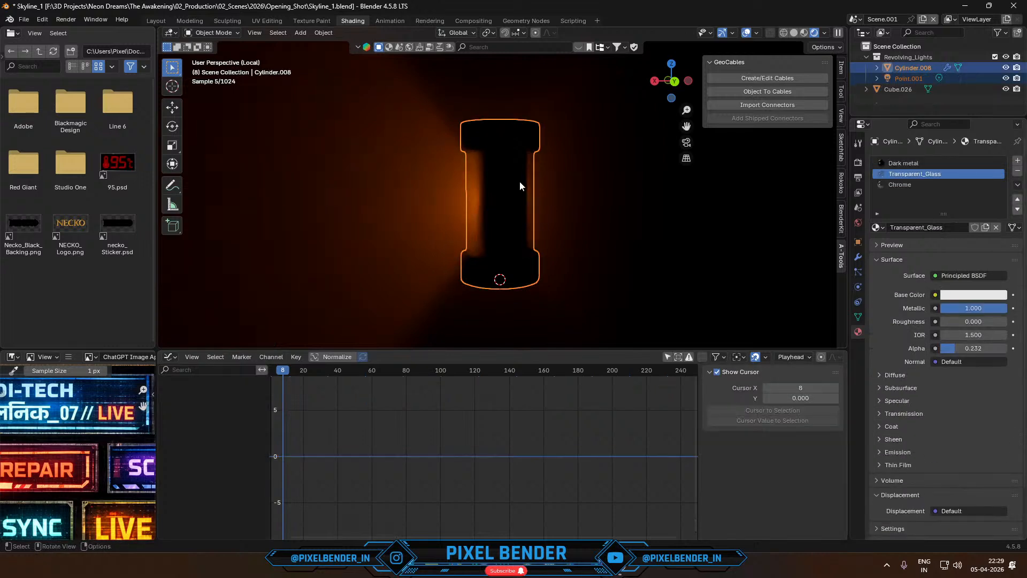
{"action": "key", "text": "space"}
{"action": "key", "text": "space"}
{"action": "key", "text": "ctrl+z"}
{"action": "key", "text": "space"}
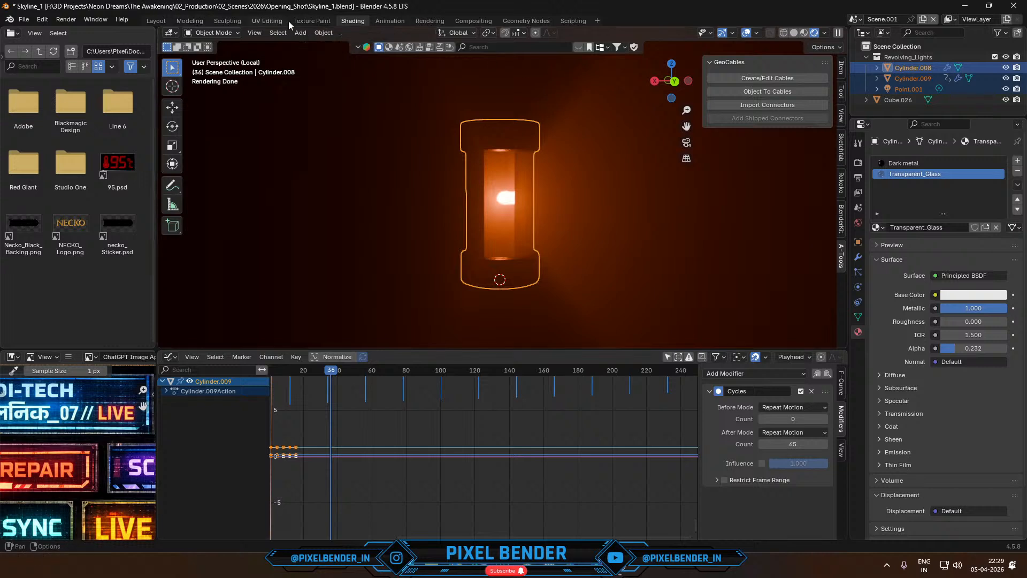
- Switch to the scene named Scene, exit local view and look through its camera
{"action": "left_click", "coordinate": [853, 20]}
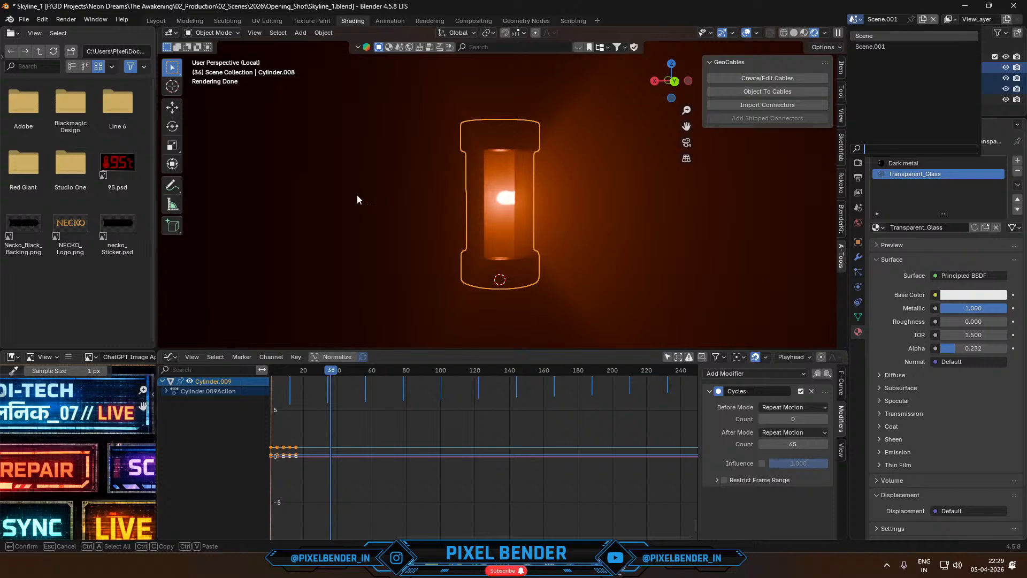
{"action": "key", "text": "Return"}
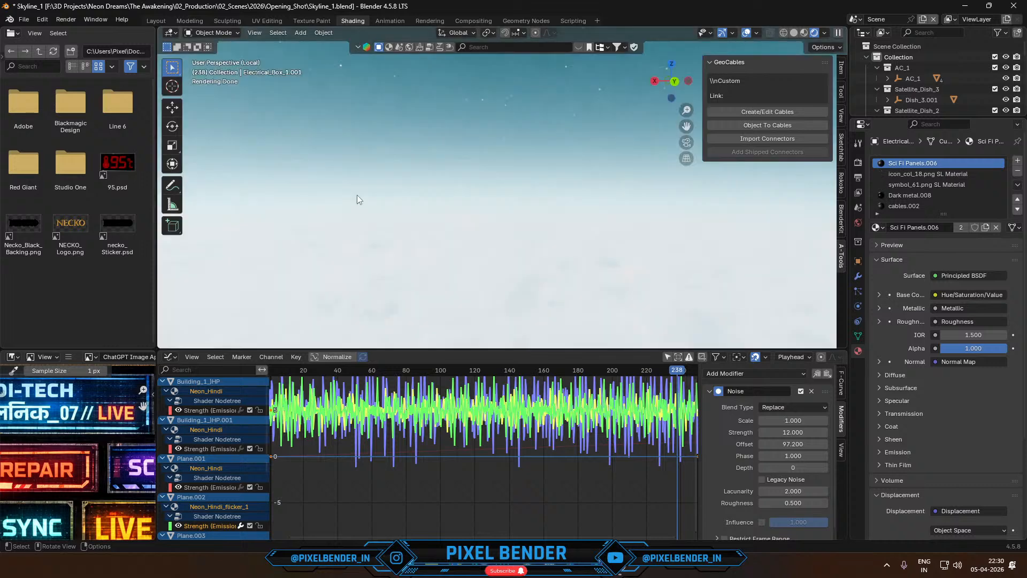
{"action": "key", "text": "KP_Divide"}
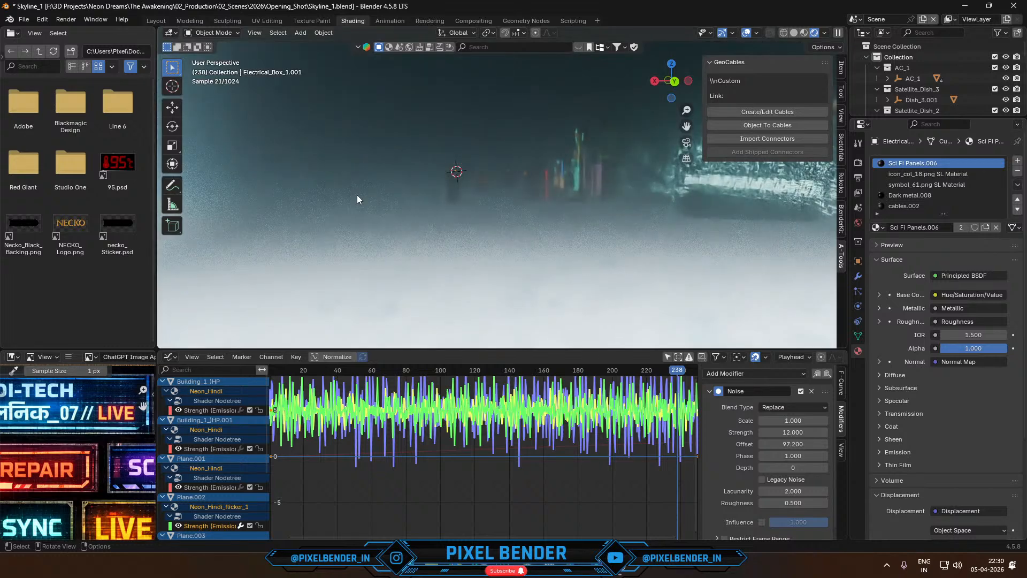
{"action": "key", "text": "KP_0"}
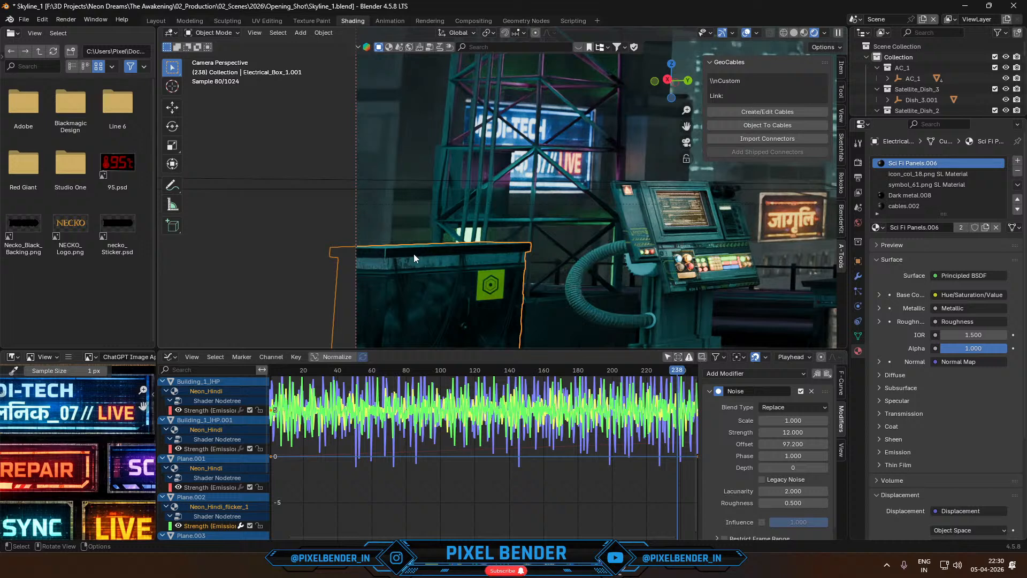
- Isolate the electrical box and place the 3D cursor on the front corner of its top
{"action": "key", "text": "KP_Divide"}
{"action": "middle_click_drag", "start_coordinate": [413, 254], "coordinate": [433, 243]}
{"action": "right_click", "coordinate": [432, 235], "text": "shift"}
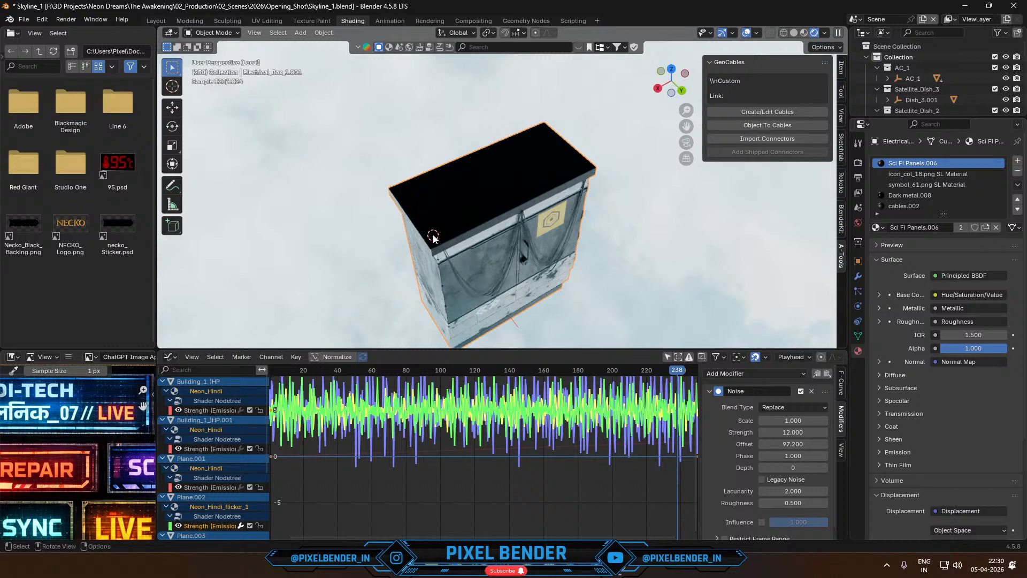
- Paste the copied beacon objects into the scene and snap them to the 3D cursor in the camera view
{"action": "key", "text": "ctrl+v"}
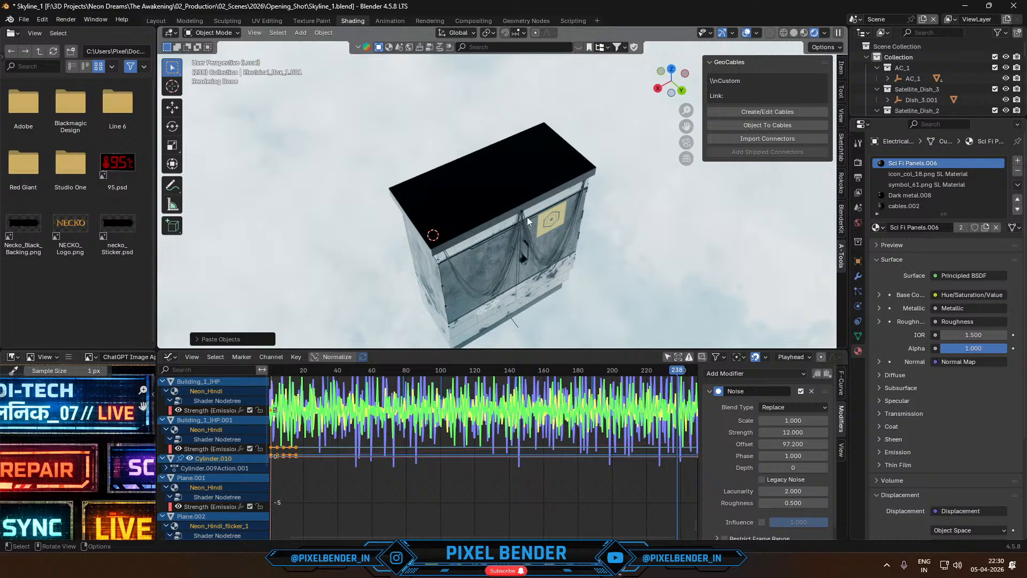
{"action": "key", "text": "KP_0"}
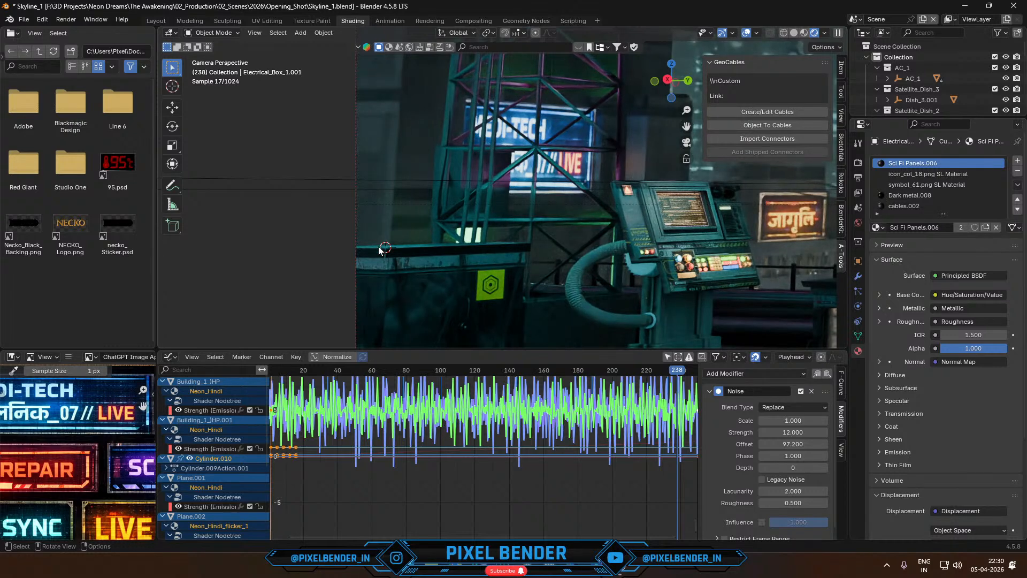
{"action": "key", "text": "shift+s"}
{"action": "left_click", "coordinate": [379, 189]}
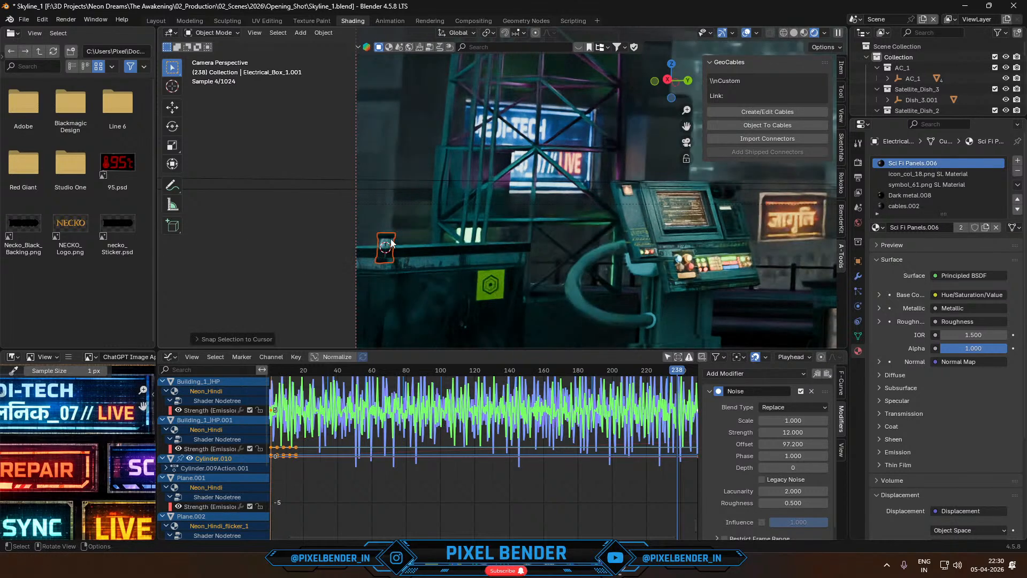
{"action": "key", "text": "space"}
- Raise the beacon along global Z until its base rests on top of the electrical box
{"action": "scroll", "coordinate": [395, 267], "scroll_direction": "up", "scroll_amount": 1}
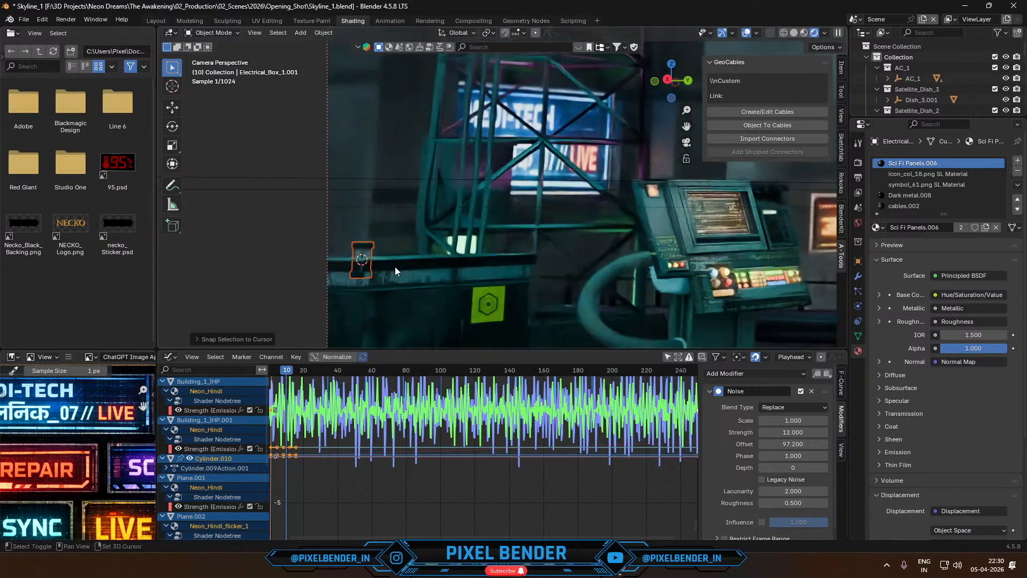
{"action": "middle_click_drag", "start_coordinate": [395, 266], "coordinate": [538, 229], "text": "shift"}
{"action": "scroll", "coordinate": [531, 228], "scroll_direction": "up", "scroll_amount": 6}
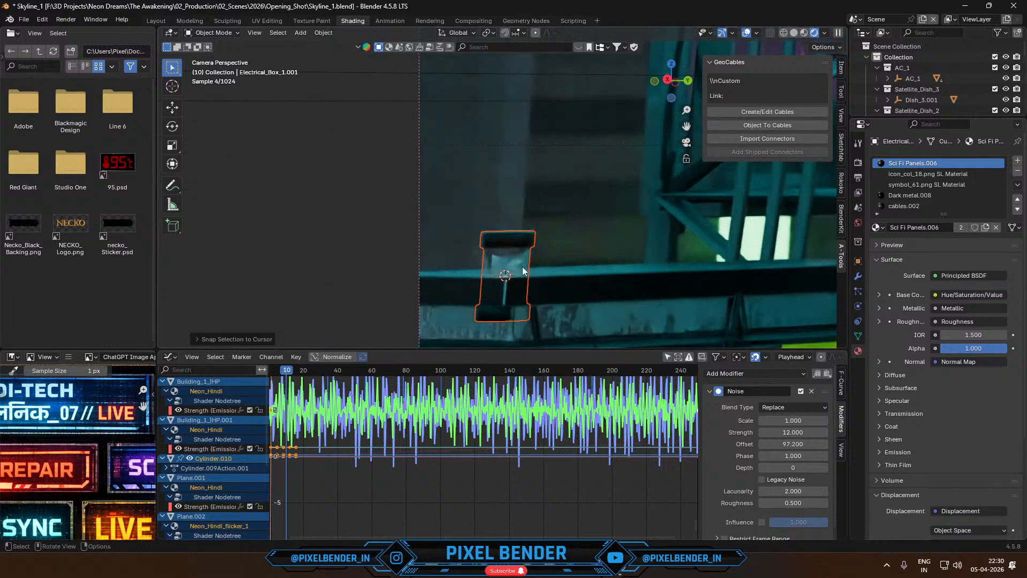
{"action": "key", "text": "g"}
{"action": "key", "text": "z"}
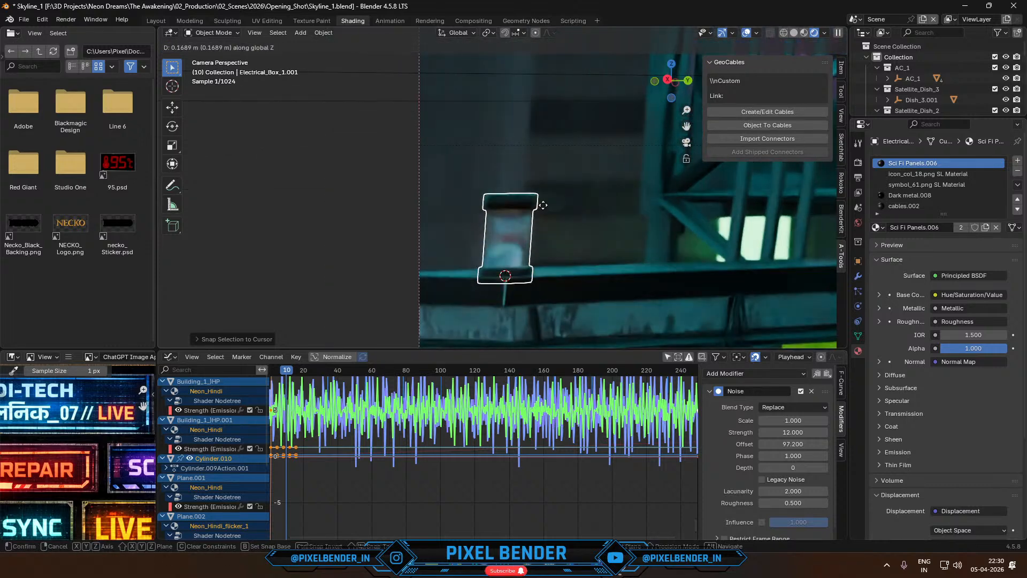
{"action": "left_click", "coordinate": [547, 198]}
{"action": "scroll", "coordinate": [531, 258], "scroll_direction": "up", "scroll_amount": 2}
{"action": "scroll", "coordinate": [531, 258], "scroll_direction": "up", "scroll_amount": 2}
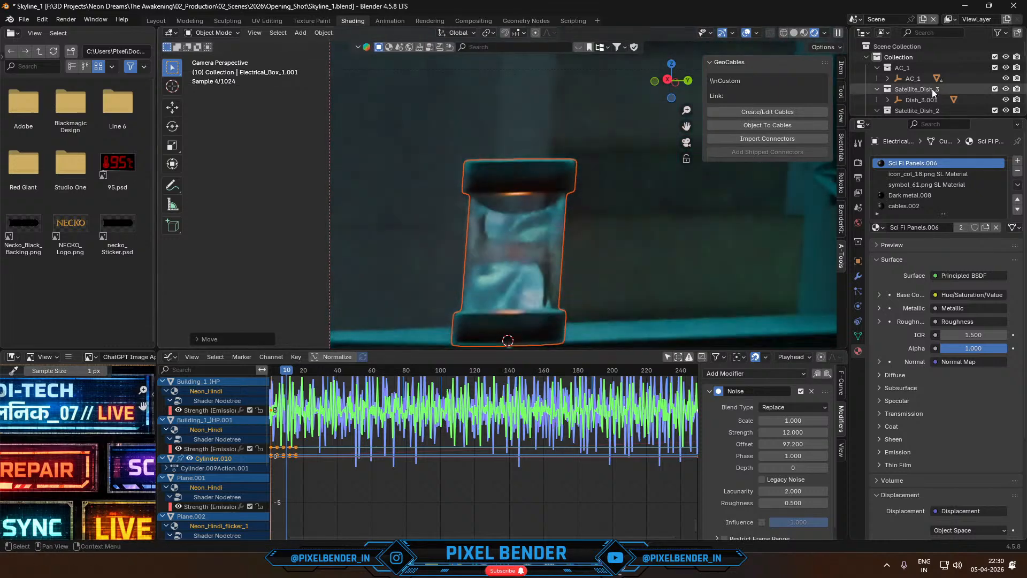
- Move the selected beacon objects into a new collection named revol_Lights
{"action": "left_click_drag", "start_coordinate": [902, 116], "coordinate": [902, 287]}
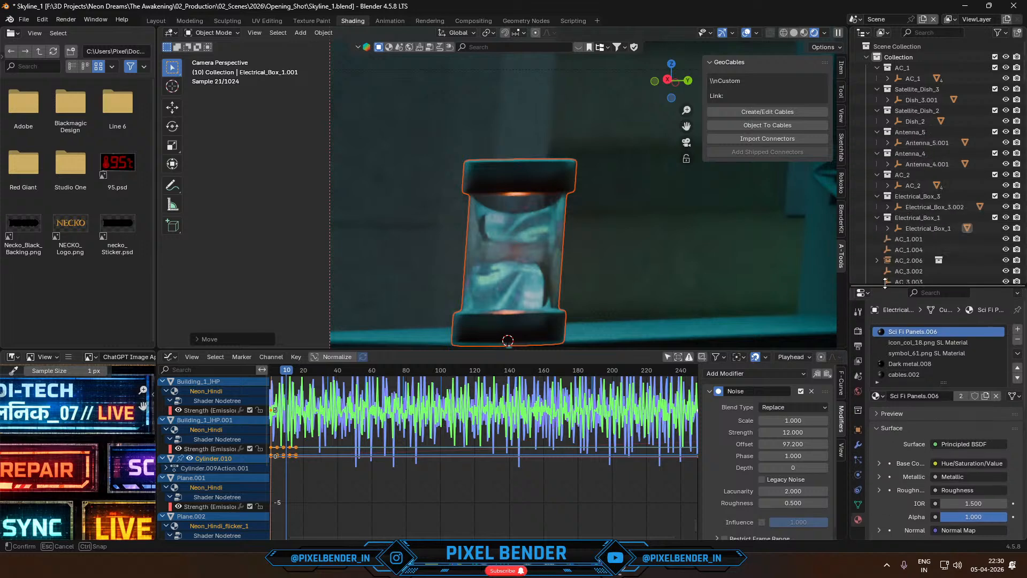
{"action": "scroll", "coordinate": [914, 194], "scroll_direction": "down", "scroll_amount": 8}
{"action": "scroll", "coordinate": [914, 194], "scroll_direction": "down", "scroll_amount": 6}
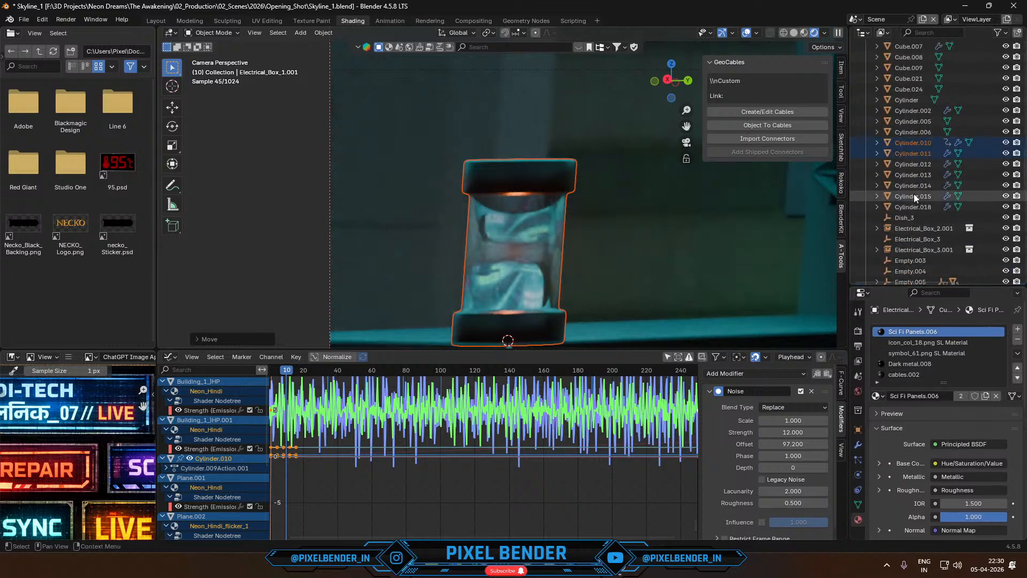
{"action": "key", "text": "m"}
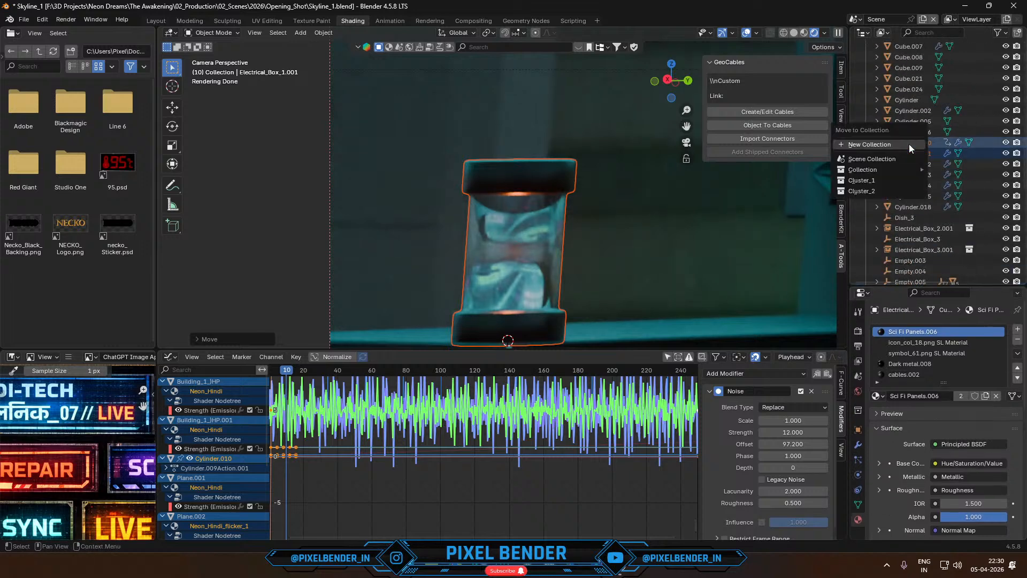
{"action": "left_click", "coordinate": [909, 144]}
{"action": "type", "text": "re"}
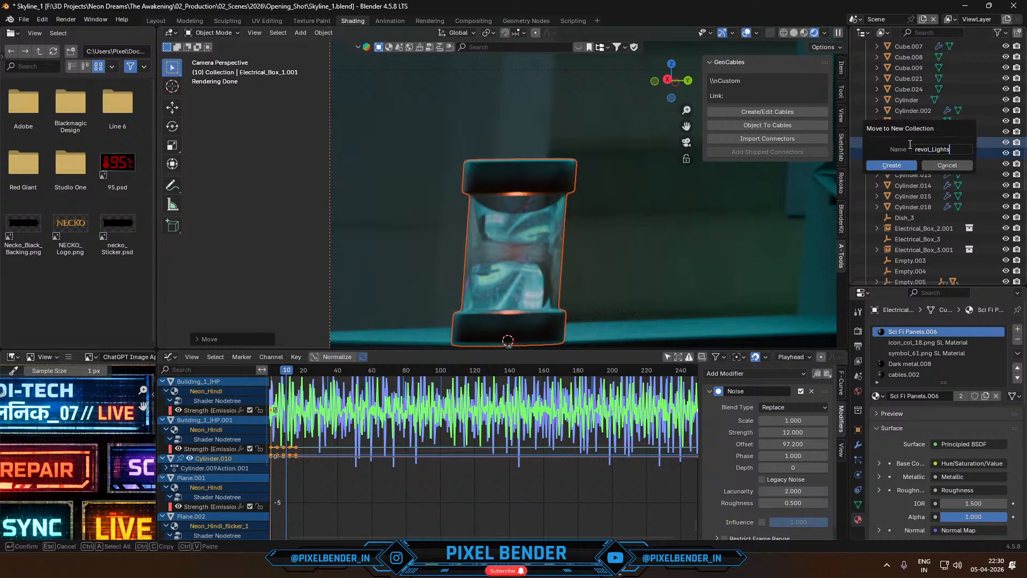
{"action": "type", "text": "vol_Lights"}
{"action": "key", "text": "Return"}
- Select the beacon's point light in the revol_Lights collection and raise its power to 72.2
{"action": "scroll", "coordinate": [931, 169], "scroll_direction": "down", "scroll_amount": 8}
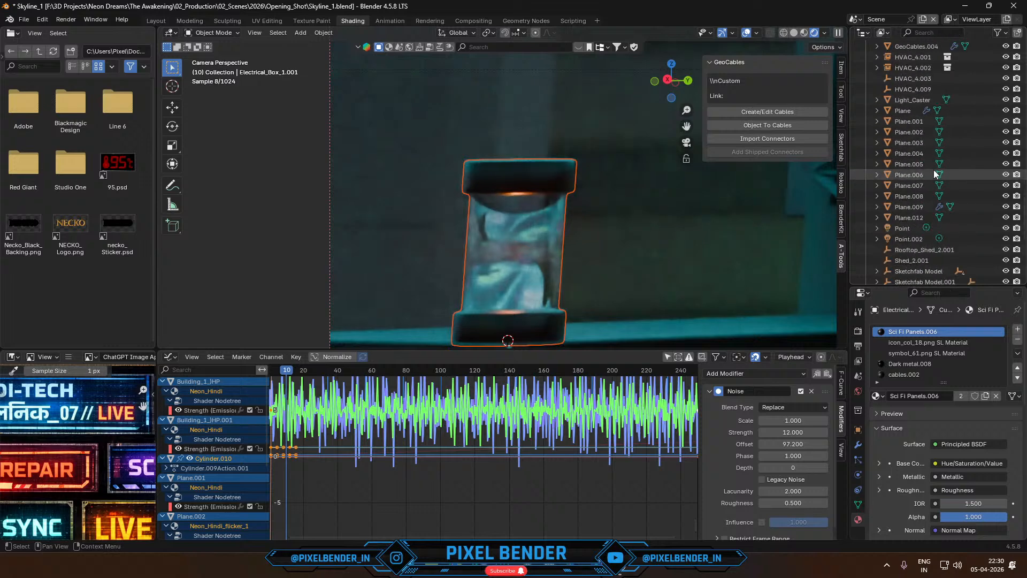
{"action": "scroll", "coordinate": [936, 175], "scroll_direction": "down", "scroll_amount": 10}
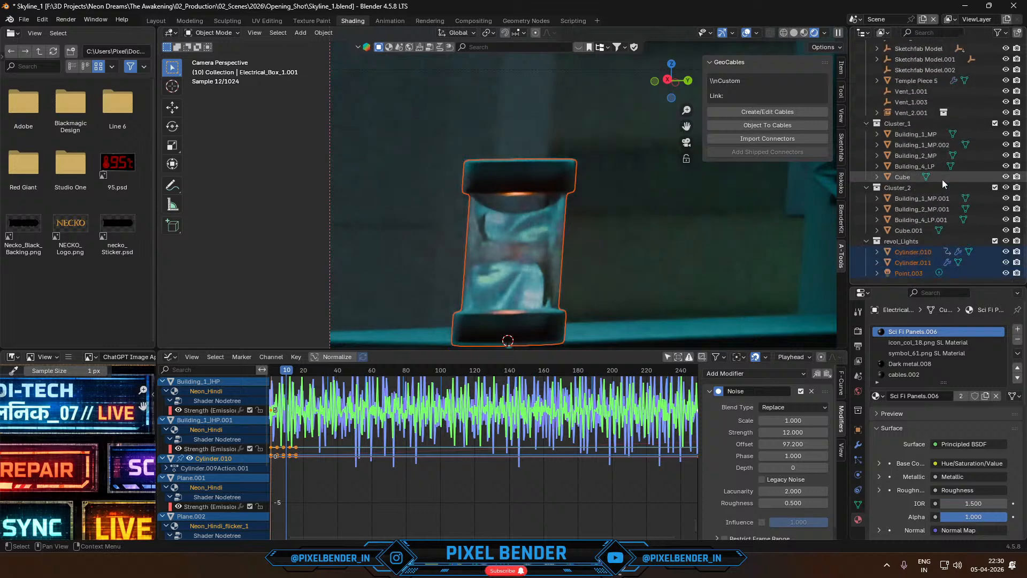
{"action": "left_click", "coordinate": [916, 276]}
{"action": "key", "text": "g"}
{"action": "key", "text": "z"}
{"action": "left_click", "coordinate": [595, 294]}
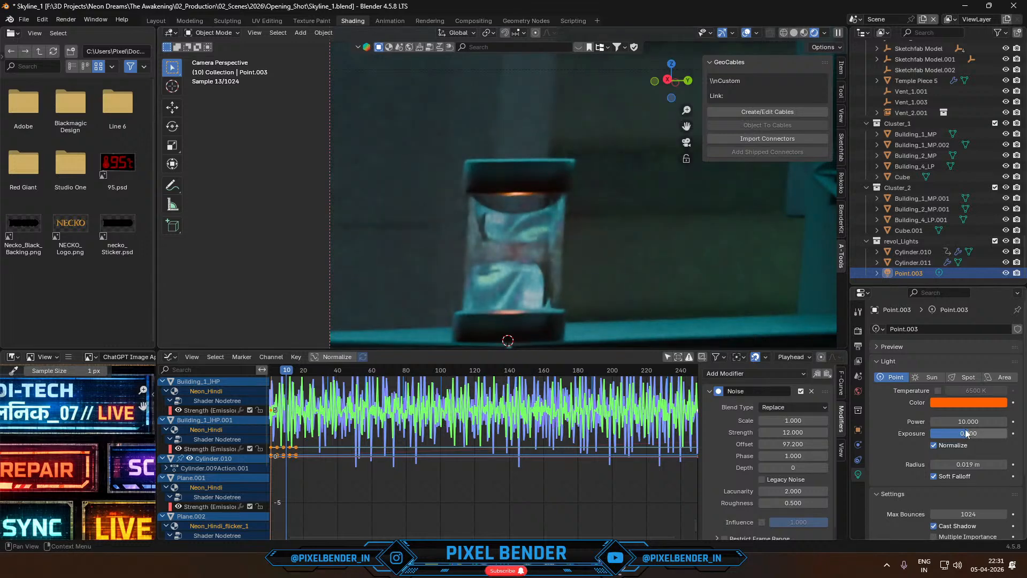
{"action": "left_click_drag", "start_coordinate": [966, 422], "coordinate": [1006, 422]}
- Play the animation briefly to check the beacon's orange glow in the camera view
{"action": "key", "text": "space"}
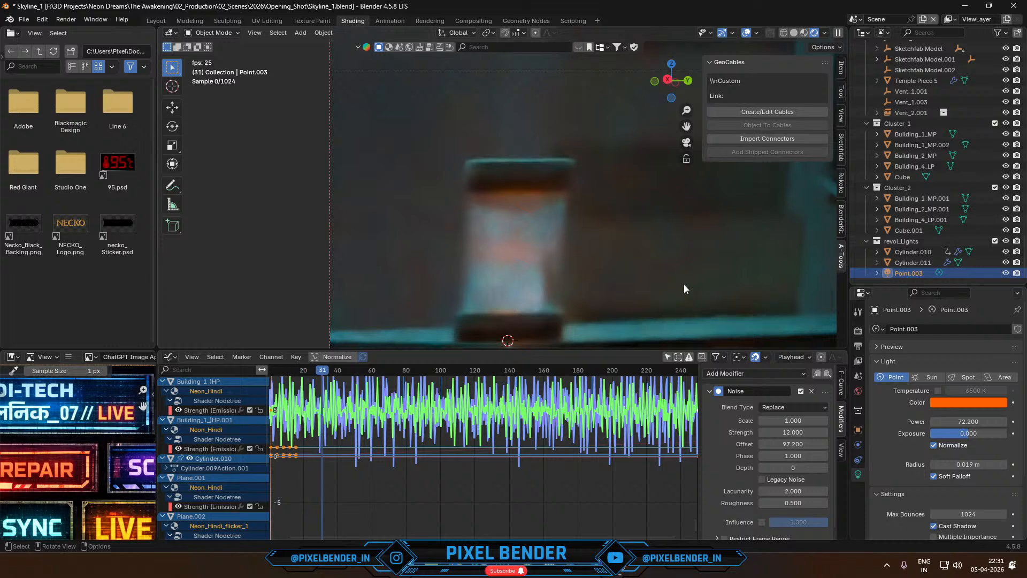
{"action": "key", "text": "space"}
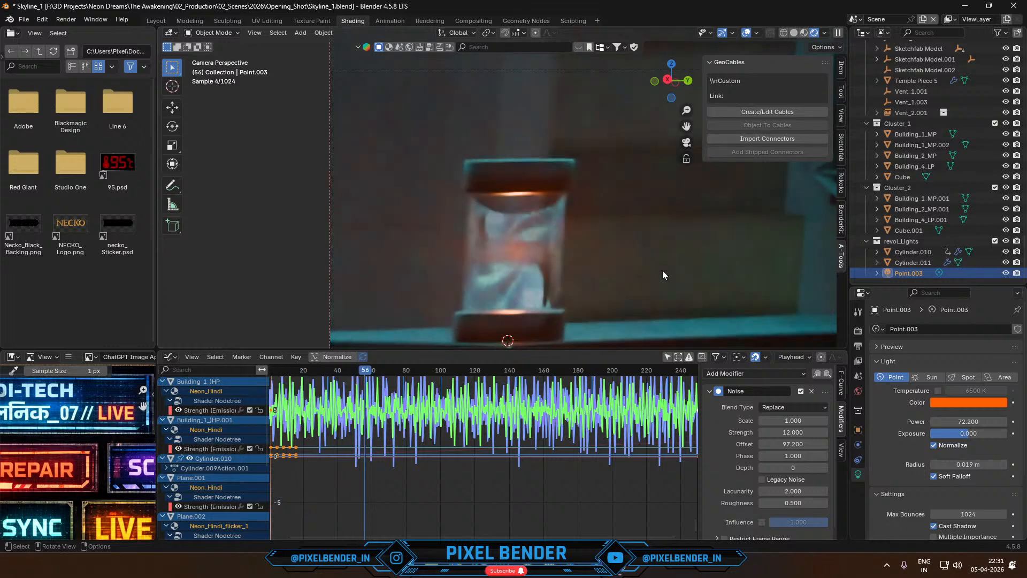
{"action": "key", "text": "KP_Divide"}
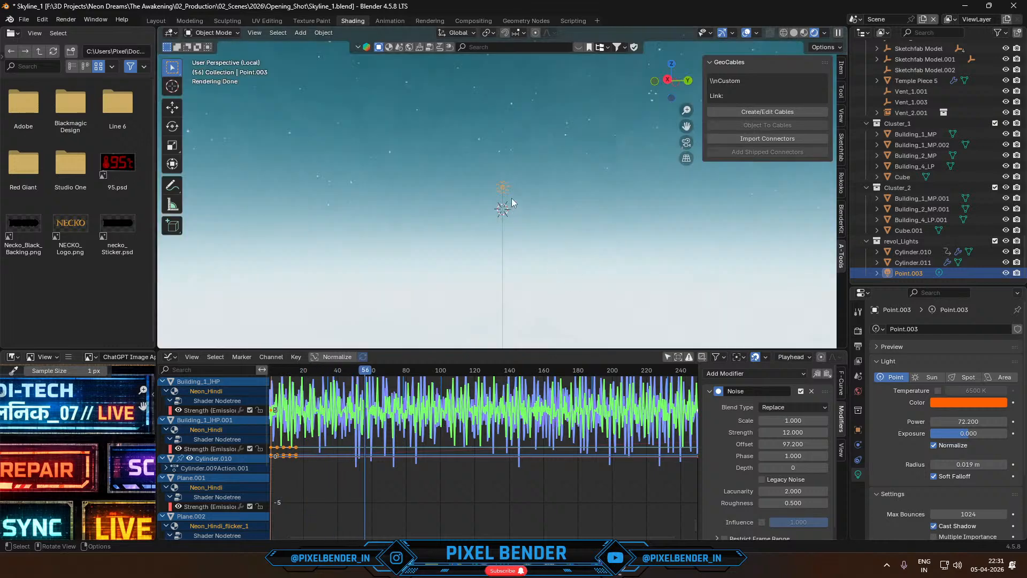
{"action": "key", "text": "KP_Divide"}
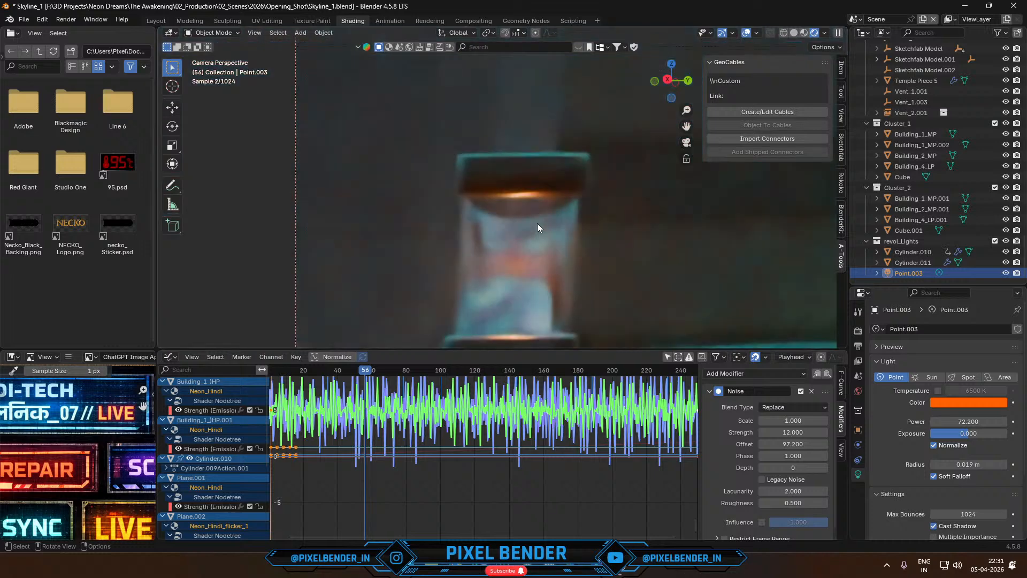
- Isolate the beacon's glass-and-metal casing together with its chrome inner panel in local view and fly in close to them
{"action": "left_click", "coordinate": [532, 182], "text": "shift"}
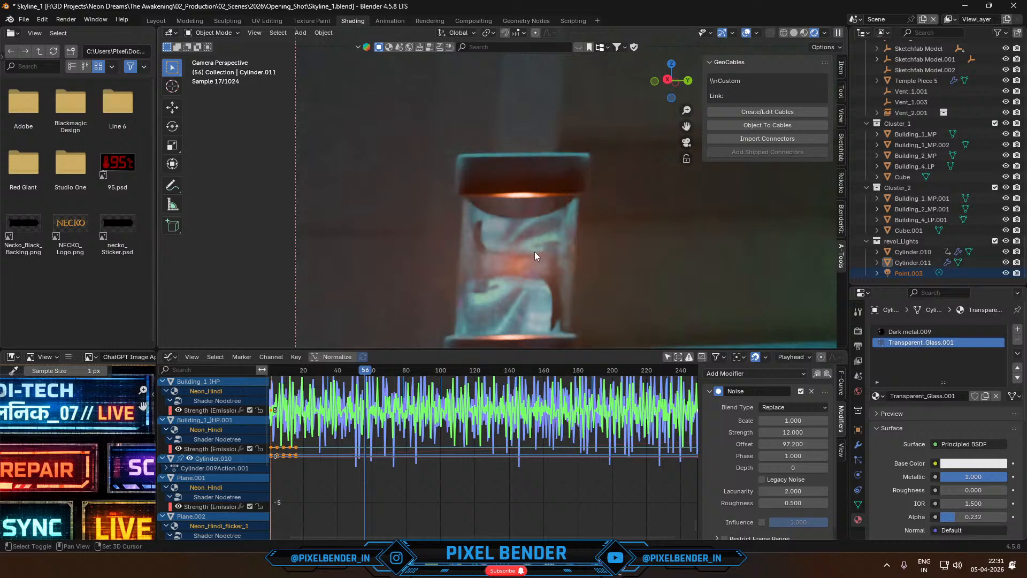
{"action": "left_click", "coordinate": [902, 254], "text": "shift"}
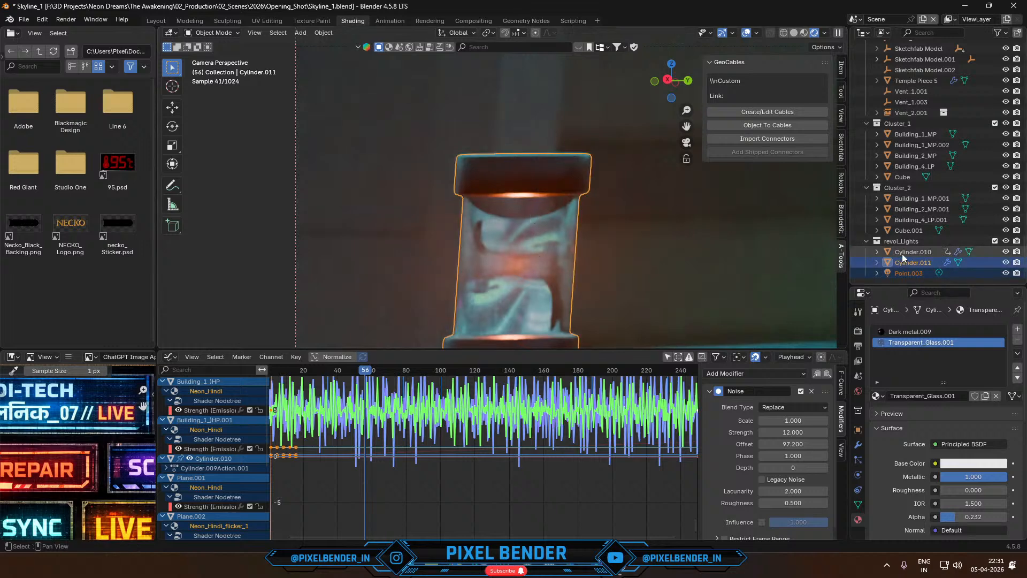
{"action": "key", "text": "KP_Divide"}
{"action": "scroll", "coordinate": [588, 262], "scroll_direction": "down", "scroll_amount": 1}
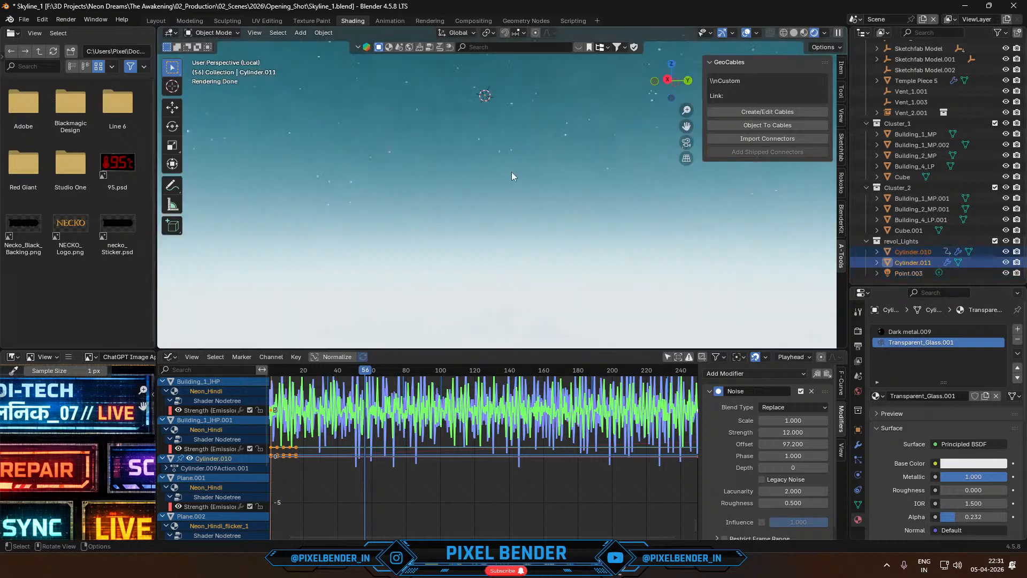
{"action": "middle_click_drag", "start_coordinate": [517, 156], "coordinate": [531, 223], "text": "shift"}
{"action": "key", "text": "shift+grave"}
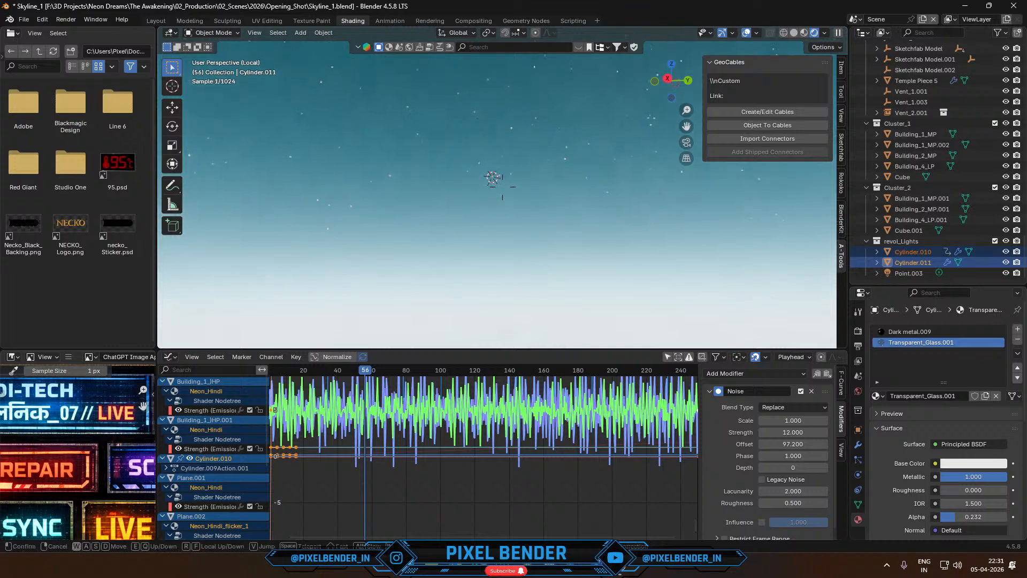
{"action": "key", "text": "w"}
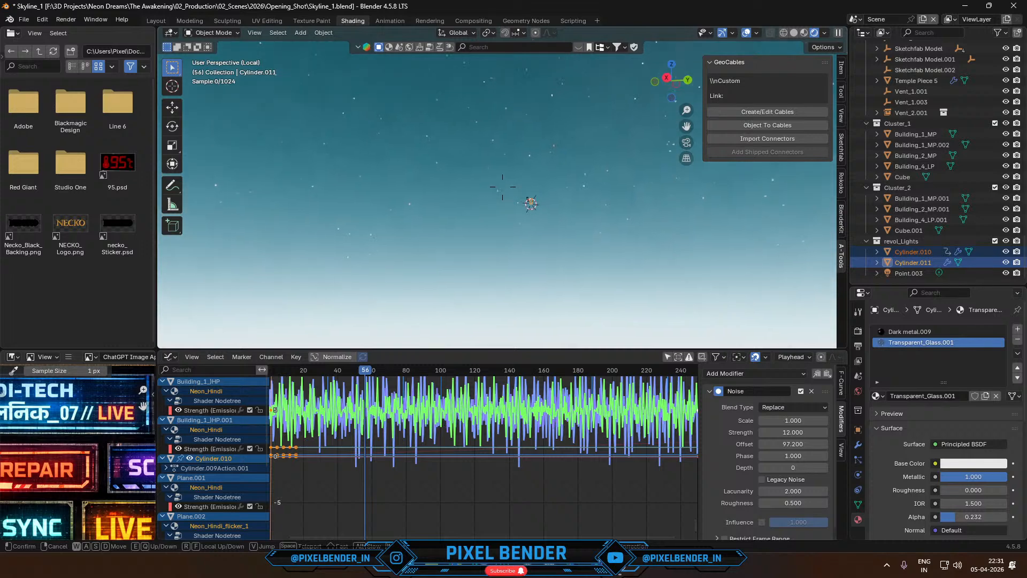
{"action": "key", "text": "w"}
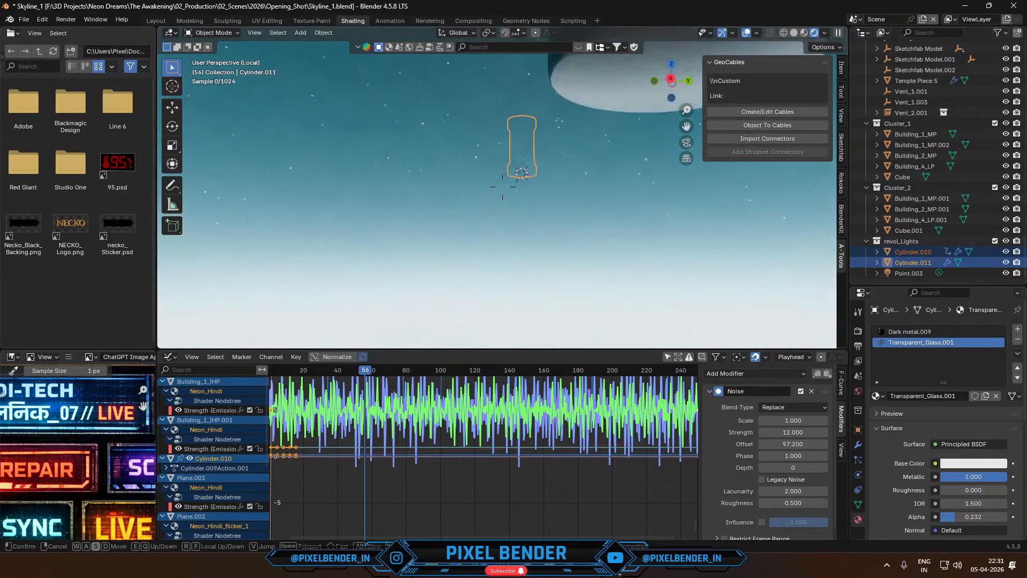
{"action": "key", "text": "s"}
{"action": "key", "text": "w"}
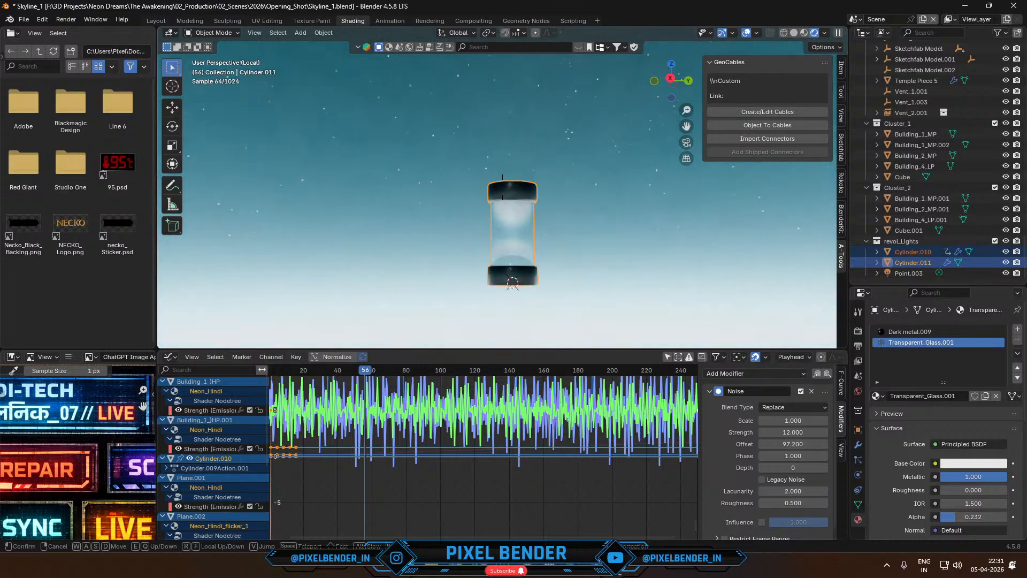
{"action": "left_click", "coordinate": [515, 177]}
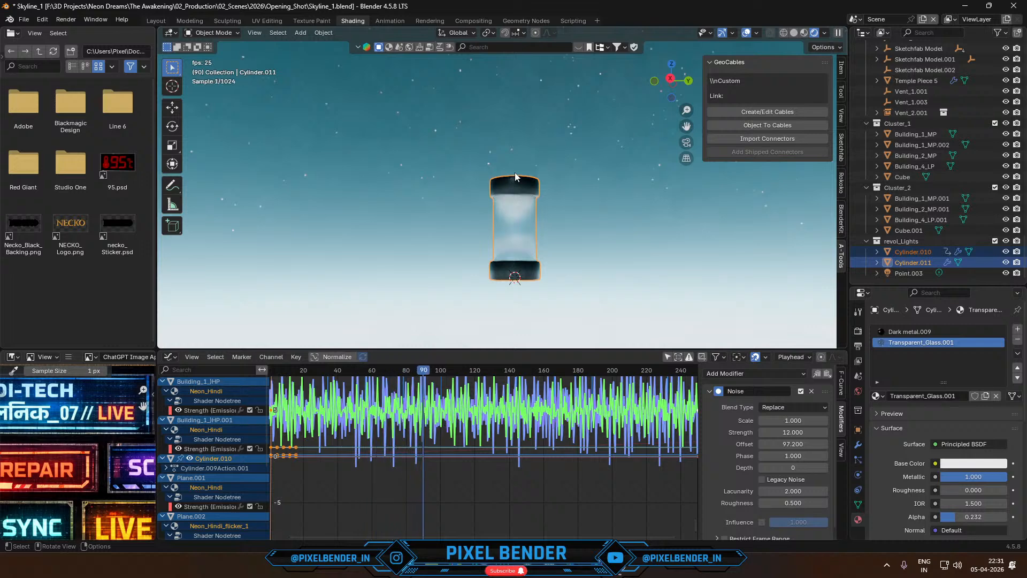
- Return to frame 6, expand the animation channels of Cylinder.010 and make that chrome panel the active object
{"action": "left_click", "coordinate": [279, 370]}
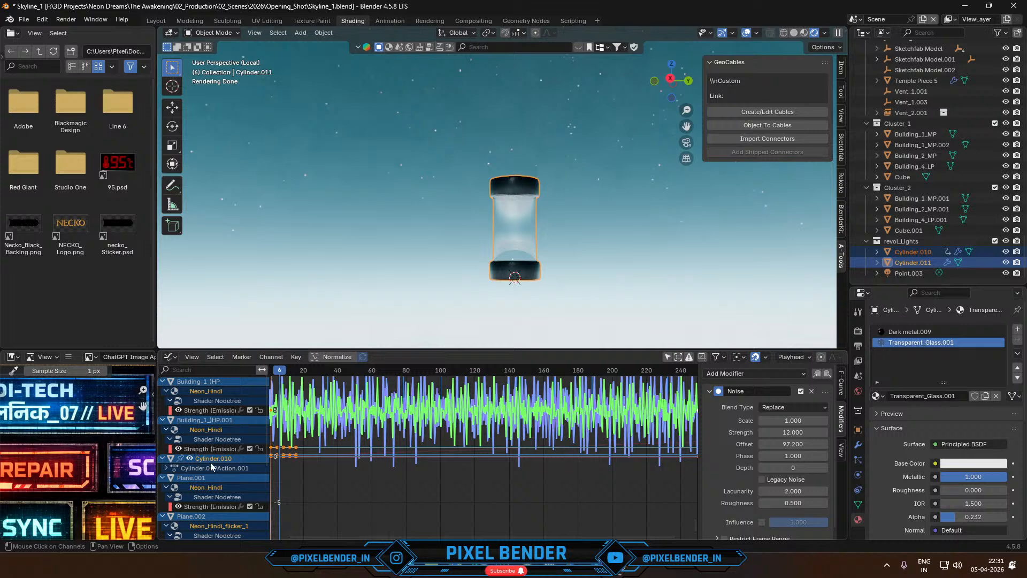
{"action": "left_click", "coordinate": [166, 468]}
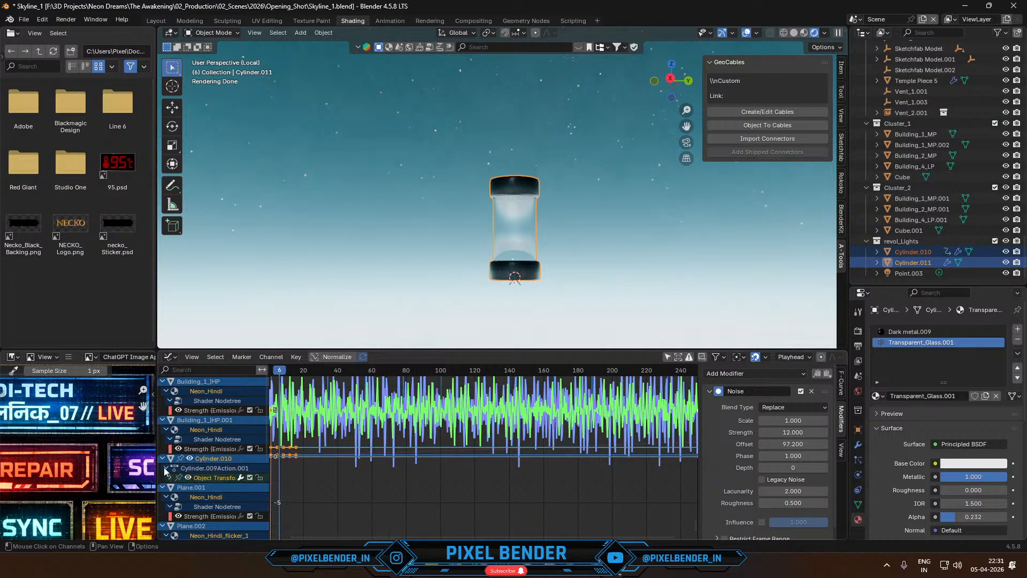
{"action": "left_click", "coordinate": [192, 475]}
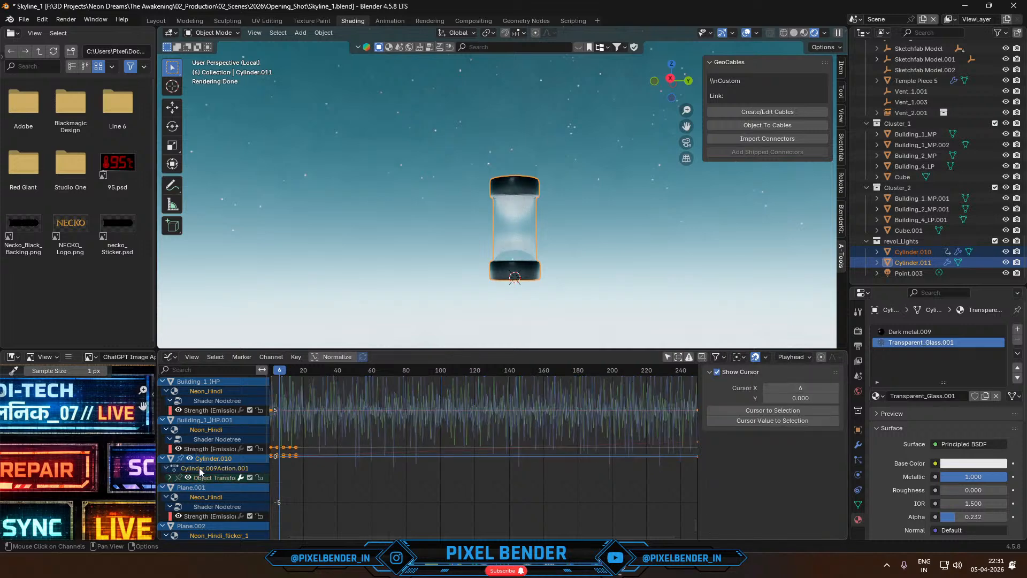
{"action": "left_click", "coordinate": [216, 449]}
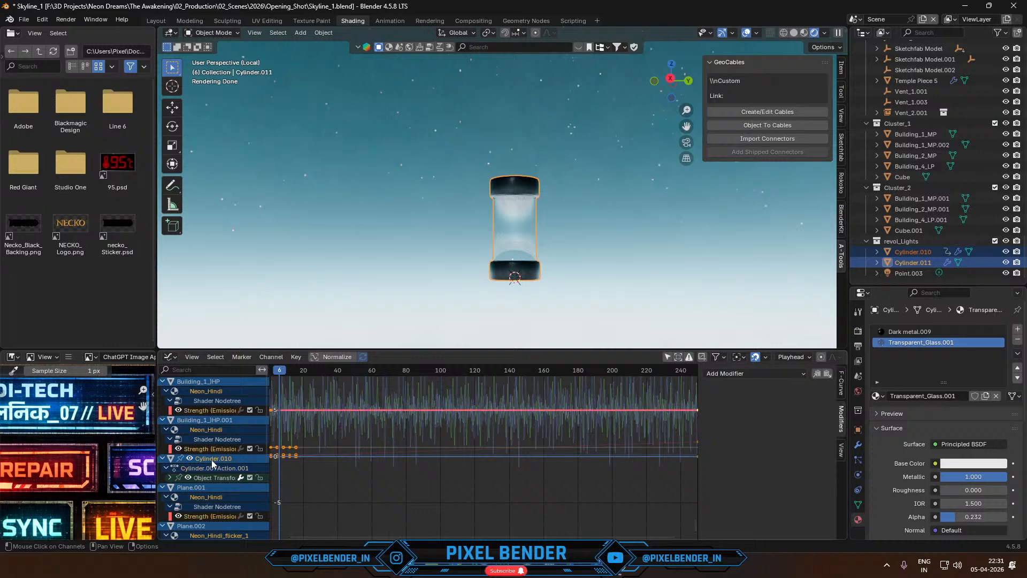
{"action": "left_click", "coordinate": [211, 459]}
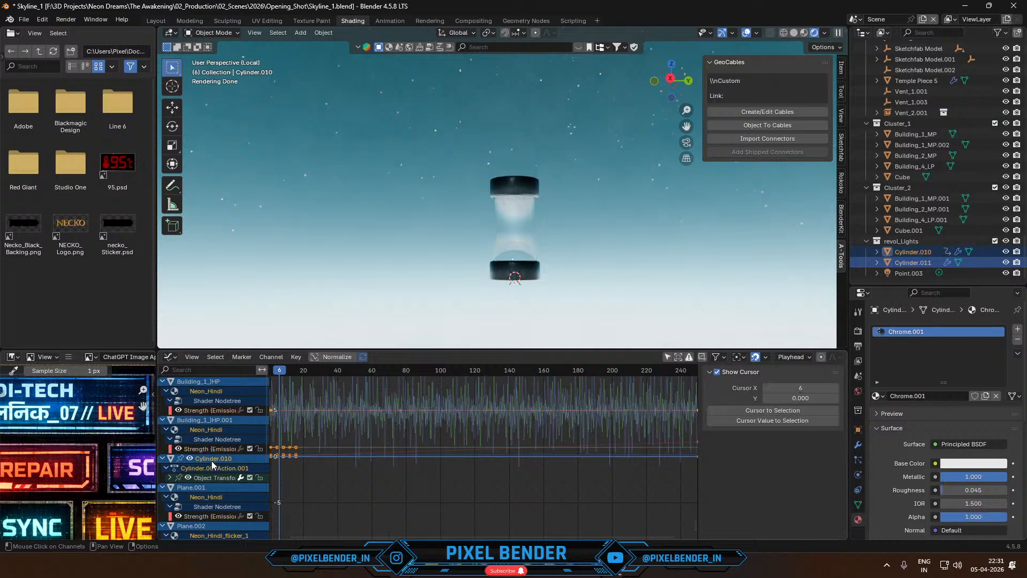
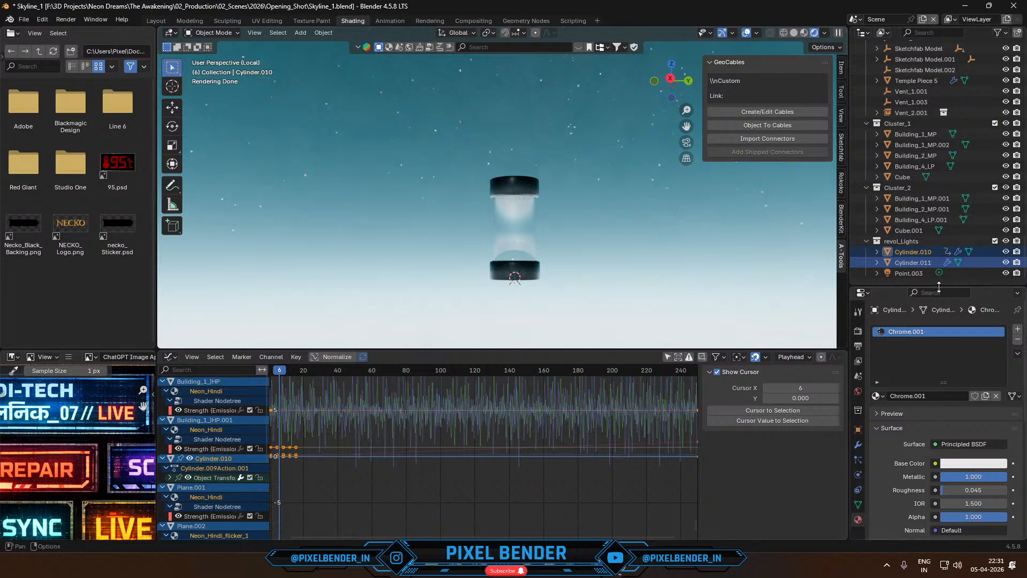
- Try deleting Point.003, Cylinder.010 and Cylinder.011 from the revol_Lights collection, and undo the deletion
{"action": "left_click", "coordinate": [910, 273]}
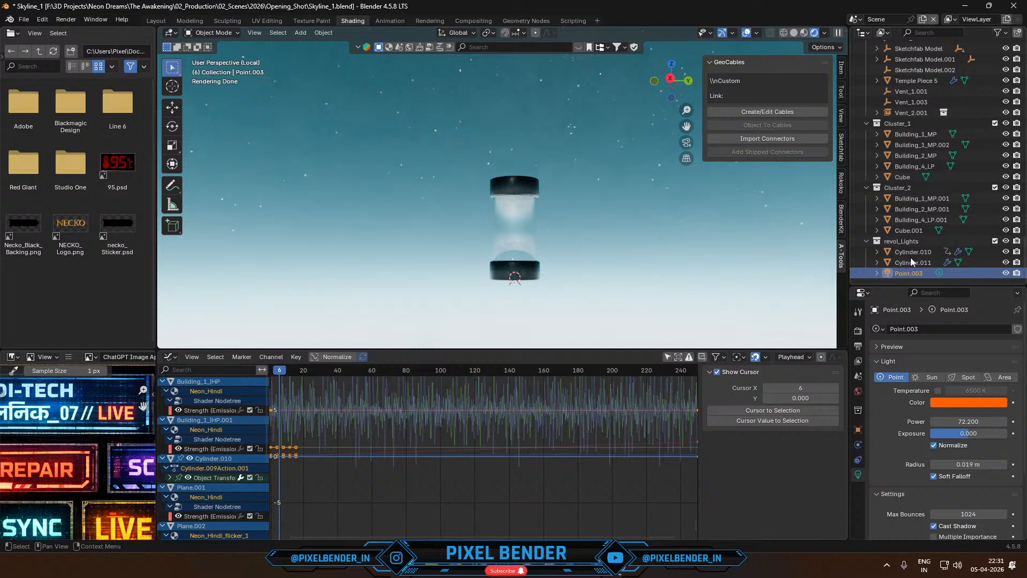
{"action": "left_click", "coordinate": [913, 252], "text": "shift"}
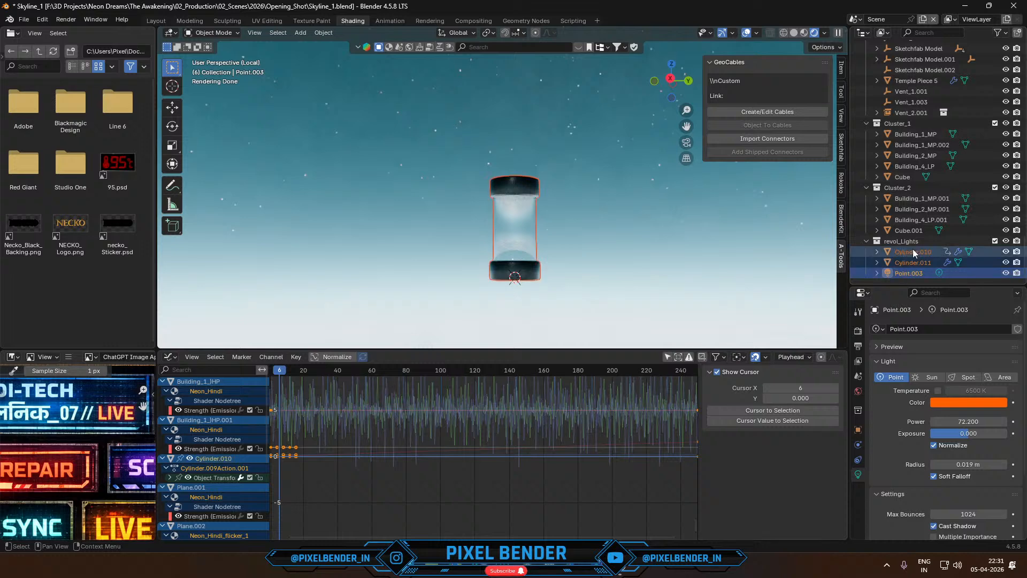
{"action": "key", "text": "Delete"}
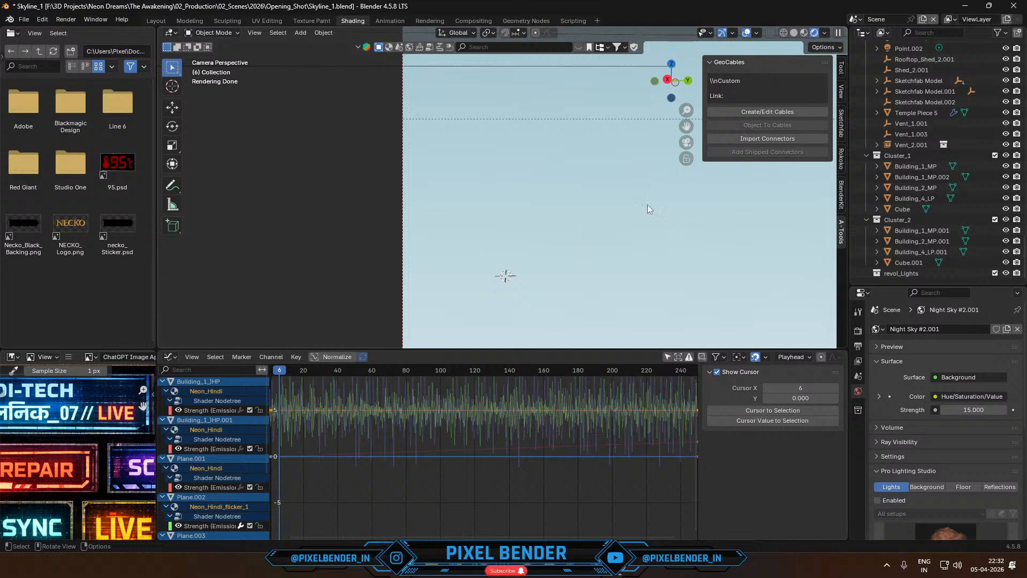
{"action": "scroll", "coordinate": [622, 126], "scroll_direction": "down", "scroll_amount": 3}
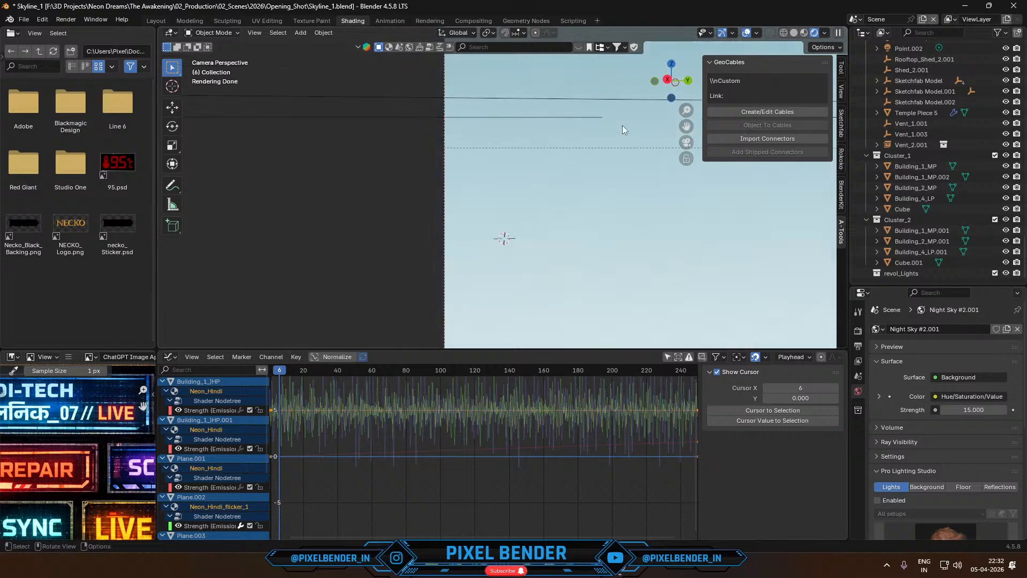
{"action": "scroll", "coordinate": [622, 125], "scroll_direction": "down", "scroll_amount": 2}
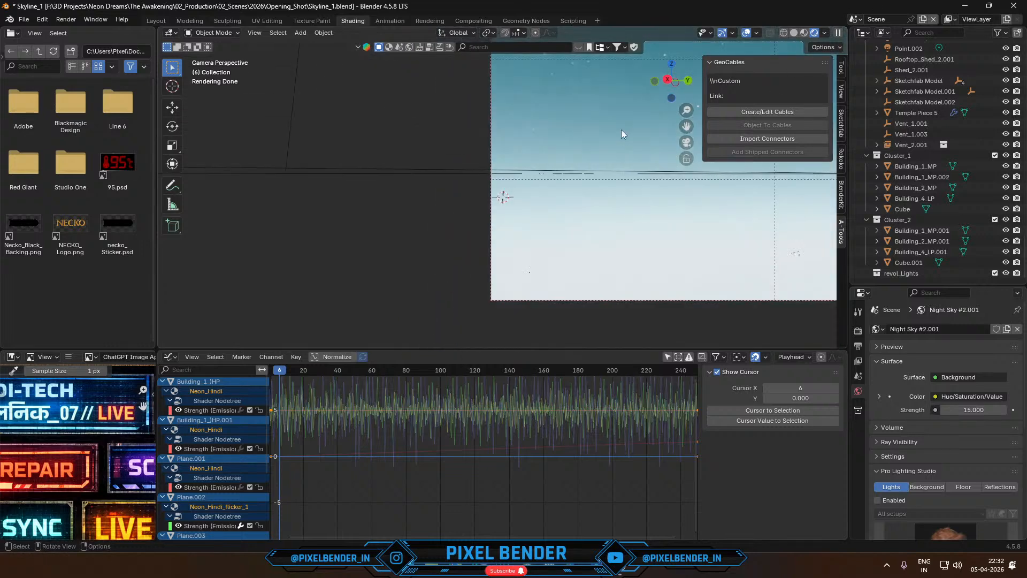
{"action": "scroll", "coordinate": [615, 150], "scroll_direction": "down", "scroll_amount": 3}
{"action": "middle_click_drag", "start_coordinate": [707, 171], "coordinate": [582, 212], "text": "shift"}
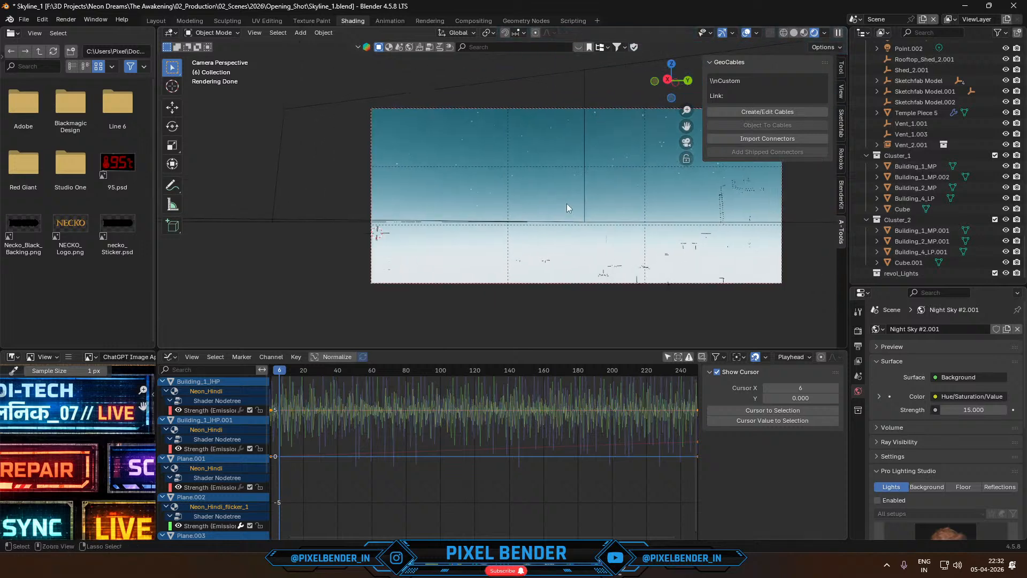
{"action": "key", "text": "ctrl+z"}
- Leave local view, look at the beacon through the camera and delete its light and both cylinders
{"action": "key", "text": "KP_Divide"}
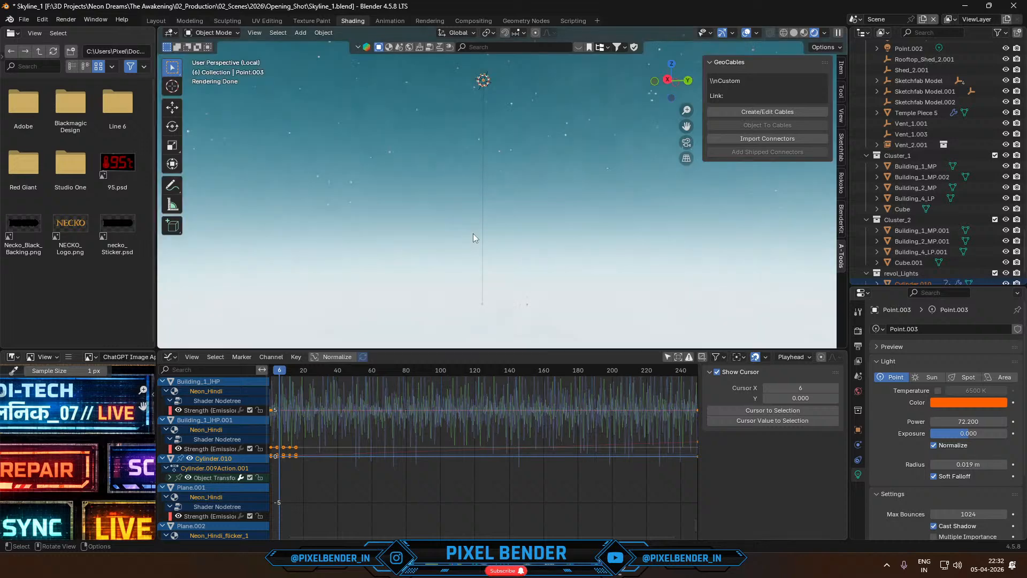
{"action": "key", "text": "KP_0"}
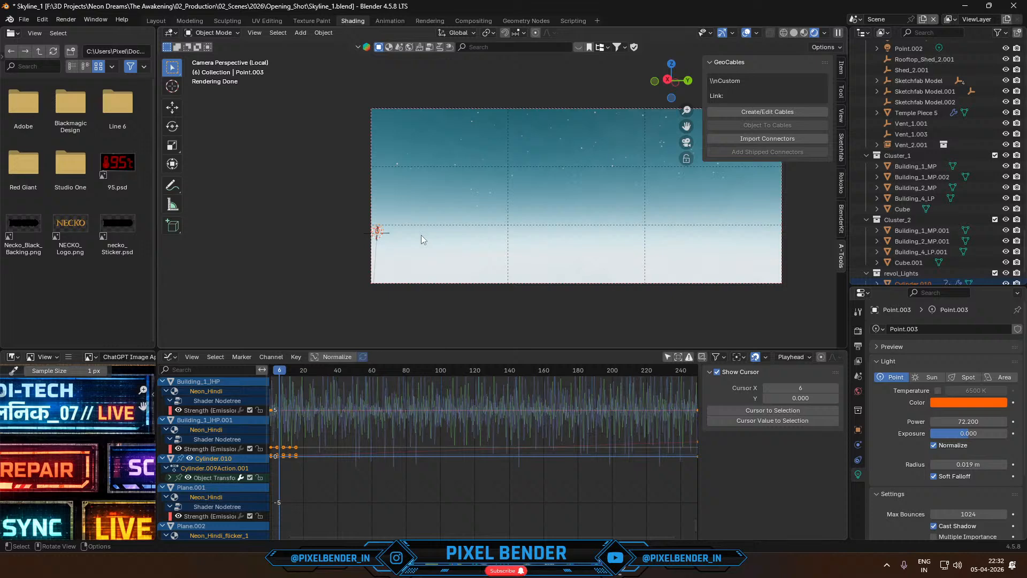
{"action": "scroll", "coordinate": [387, 227], "scroll_direction": "up", "scroll_amount": 1}
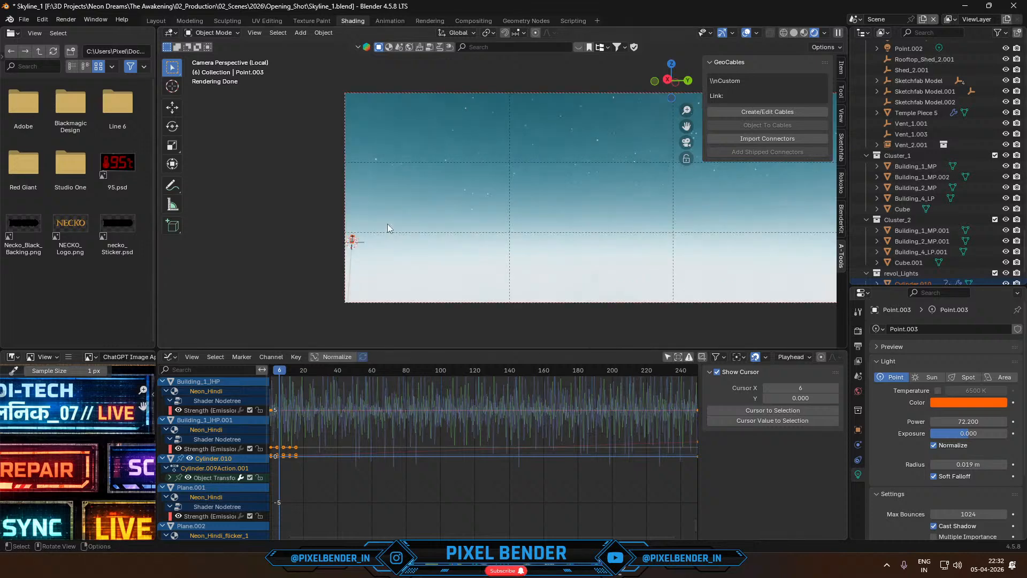
{"action": "key", "text": "KP_Divide"}
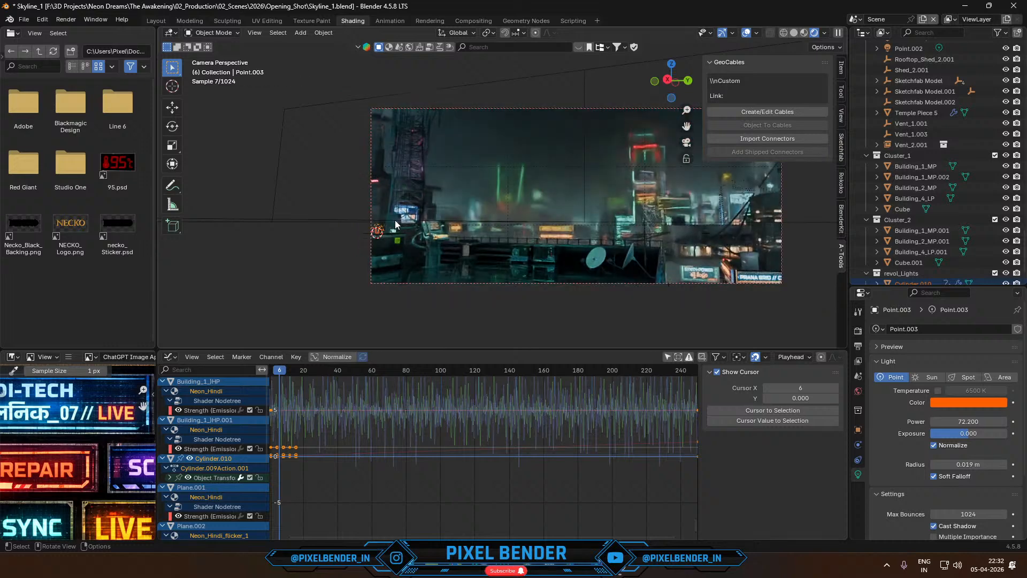
{"action": "scroll", "coordinate": [388, 230], "scroll_direction": "up", "scroll_amount": 2}
{"action": "middle_click_drag", "start_coordinate": [353, 237], "coordinate": [585, 190], "text": "shift"}
{"action": "scroll", "coordinate": [582, 192], "scroll_direction": "up", "scroll_amount": 4}
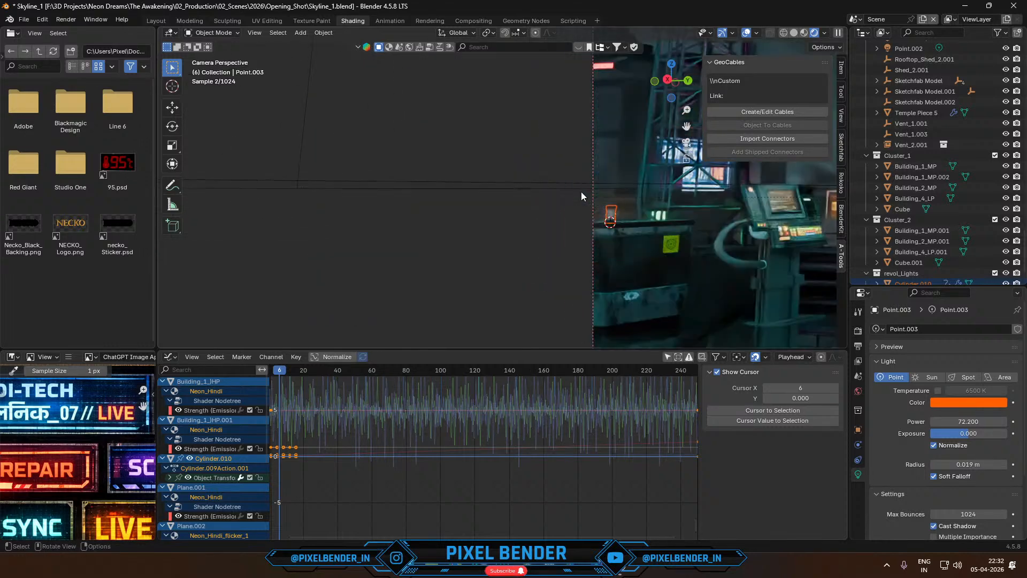
{"action": "key", "text": "x"}
{"action": "left_click", "coordinate": [595, 206]}
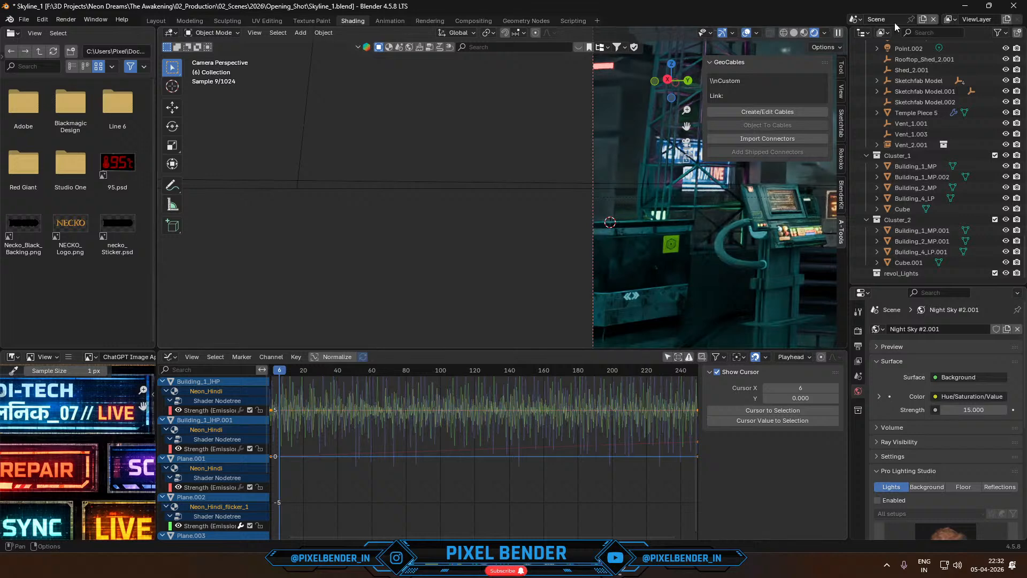
- Switch to Scene.001, select Cube.026 and play the animation briefly to check the revolving beacon's glow up close
{"action": "left_click", "coordinate": [855, 20]}
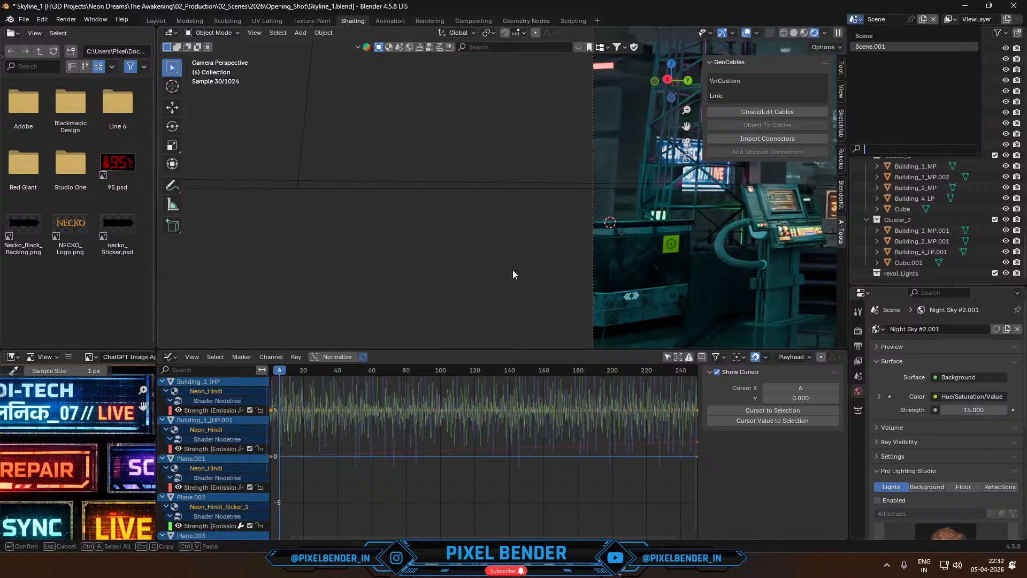
{"action": "key", "text": "Return"}
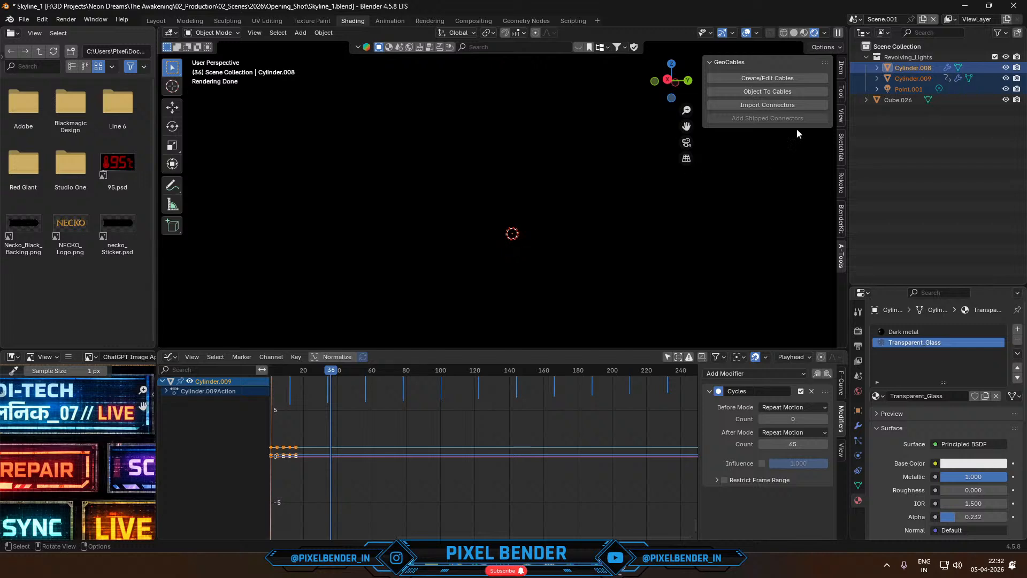
{"action": "left_click", "coordinate": [893, 102]}
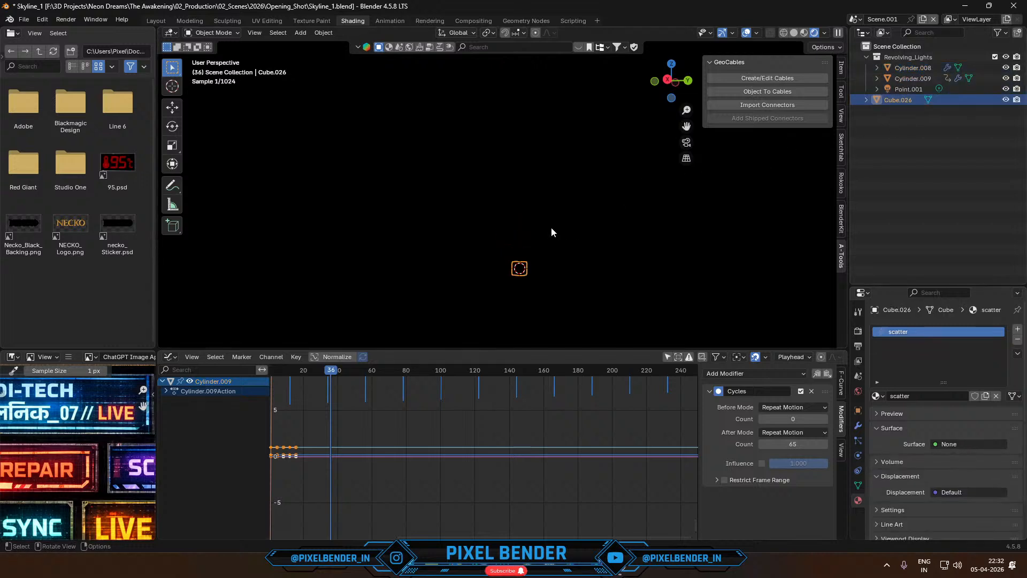
{"action": "scroll", "coordinate": [551, 228], "scroll_direction": "up", "scroll_amount": 1}
{"action": "middle_click_drag", "start_coordinate": [546, 222], "coordinate": [518, 95], "text": "shift"}
{"action": "scroll", "coordinate": [518, 176], "scroll_direction": "up", "scroll_amount": 7}
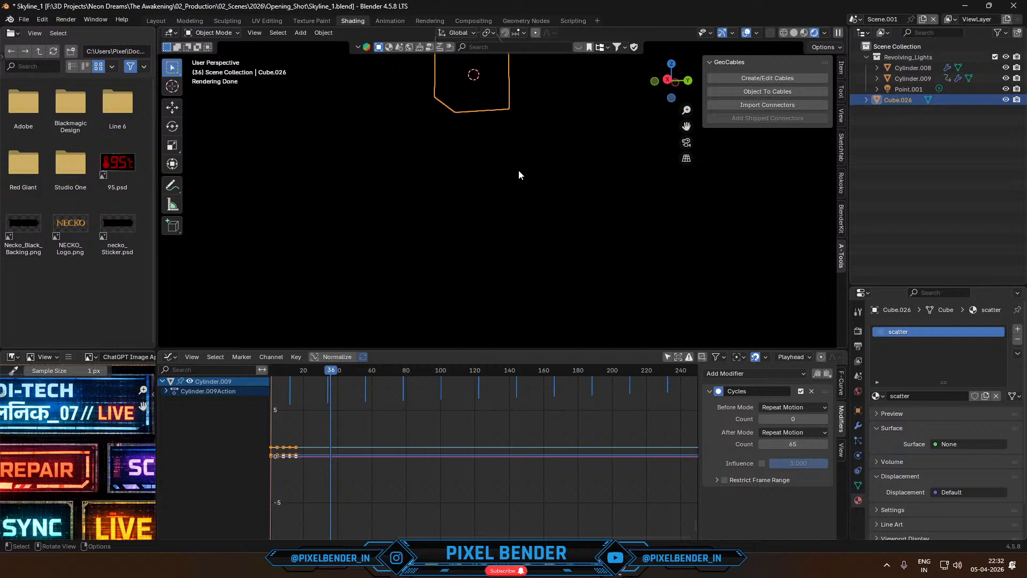
{"action": "middle_click_drag", "start_coordinate": [519, 175], "coordinate": [535, 252], "text": "shift"}
{"action": "scroll", "coordinate": [500, 207], "scroll_direction": "up", "scroll_amount": 8}
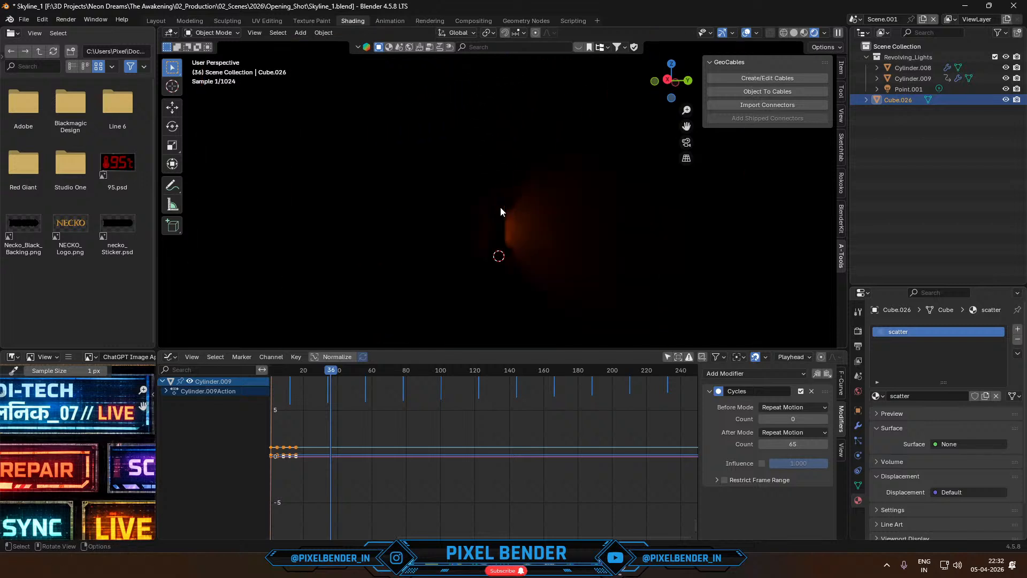
{"action": "scroll", "coordinate": [500, 207], "scroll_direction": "up", "scroll_amount": 7}
{"action": "key", "text": "space"}
{"action": "key", "text": "space"}
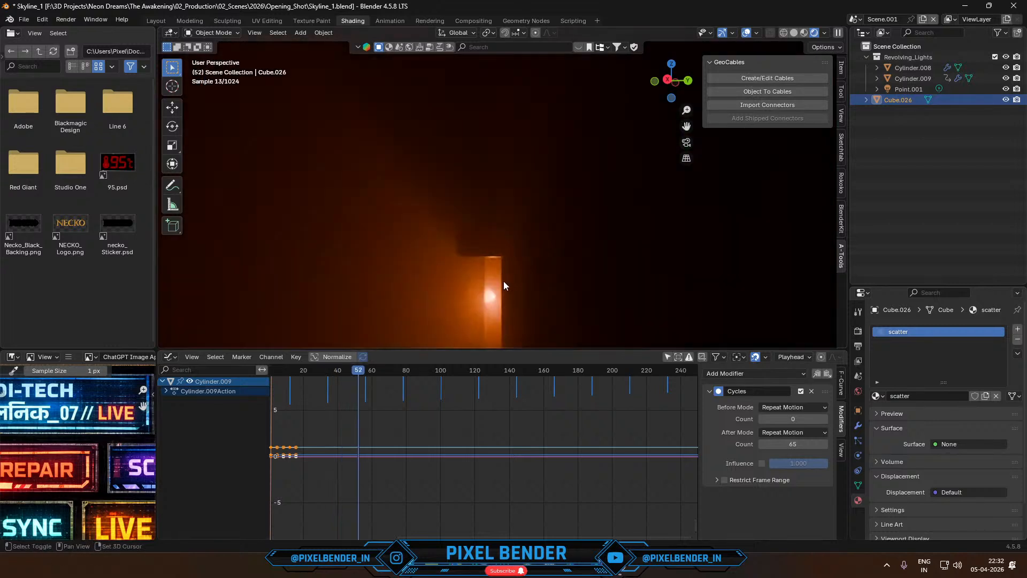
- Bake the object action of chrome panel Cylinder.009 from frame 1 to 250 and play the result
{"action": "left_click", "coordinate": [503, 283]}
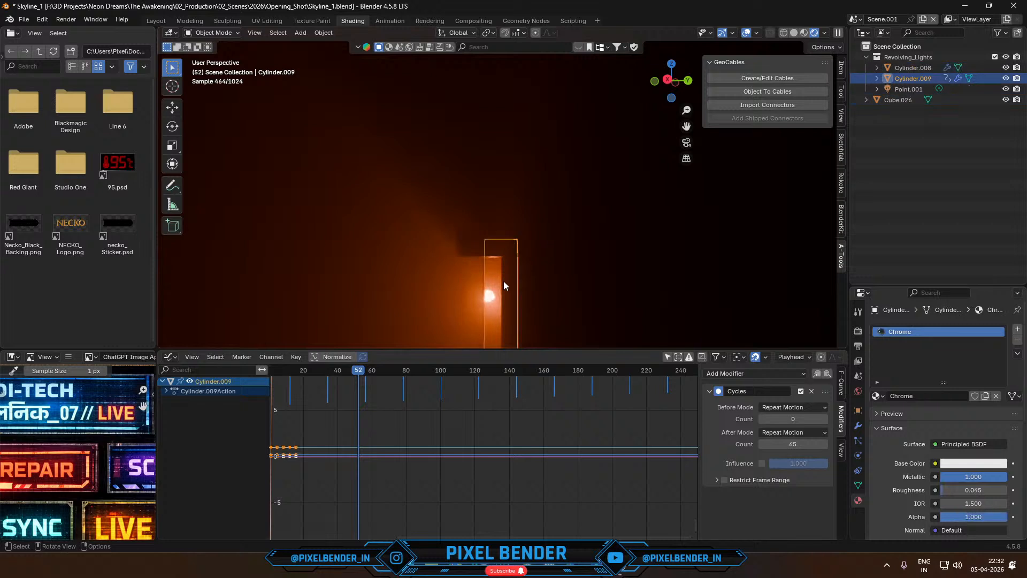
{"action": "key", "text": "F3"}
{"action": "type", "text": "bak"}
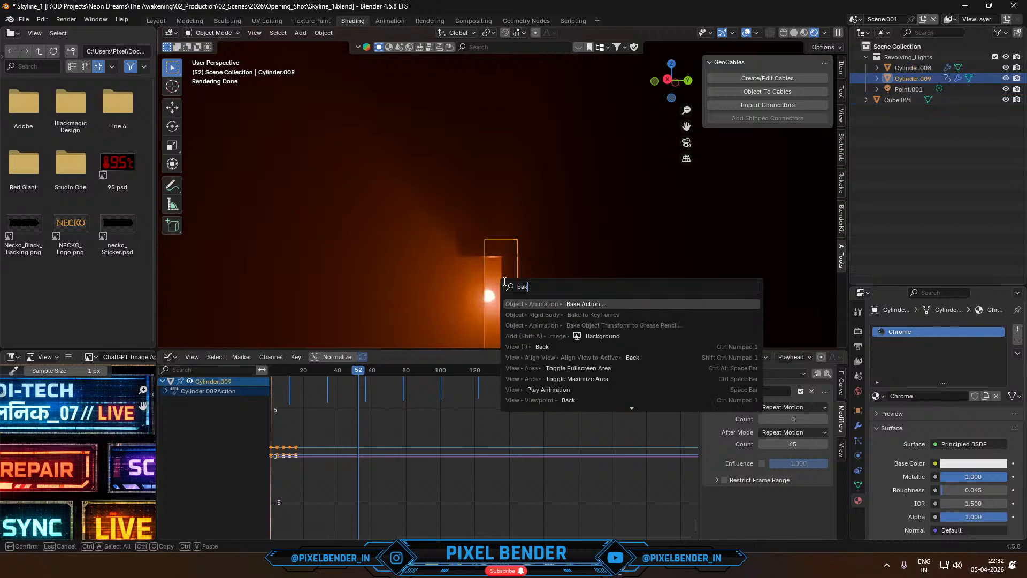
{"action": "left_click", "coordinate": [532, 303]}
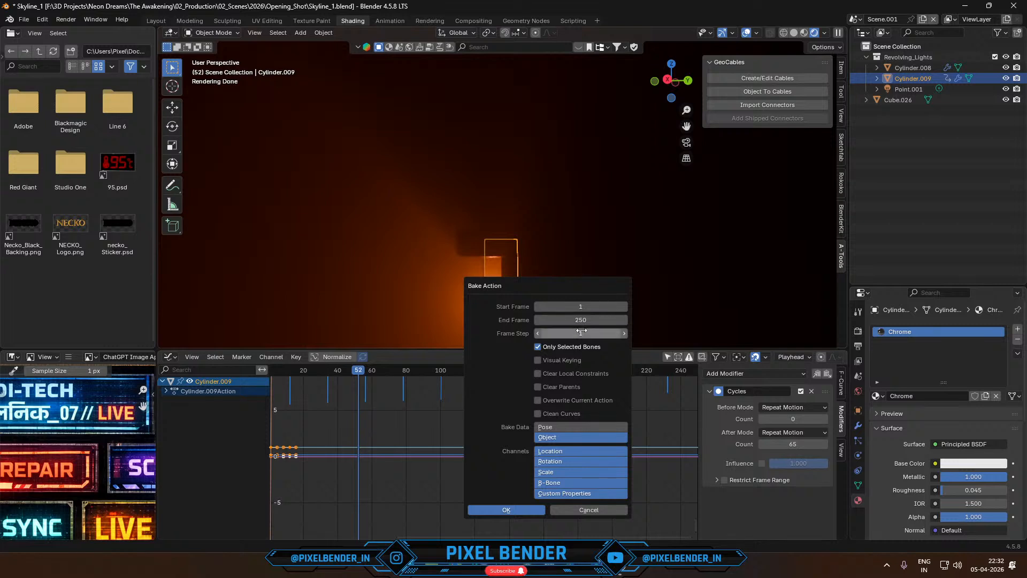
{"action": "left_click", "coordinate": [494, 513]}
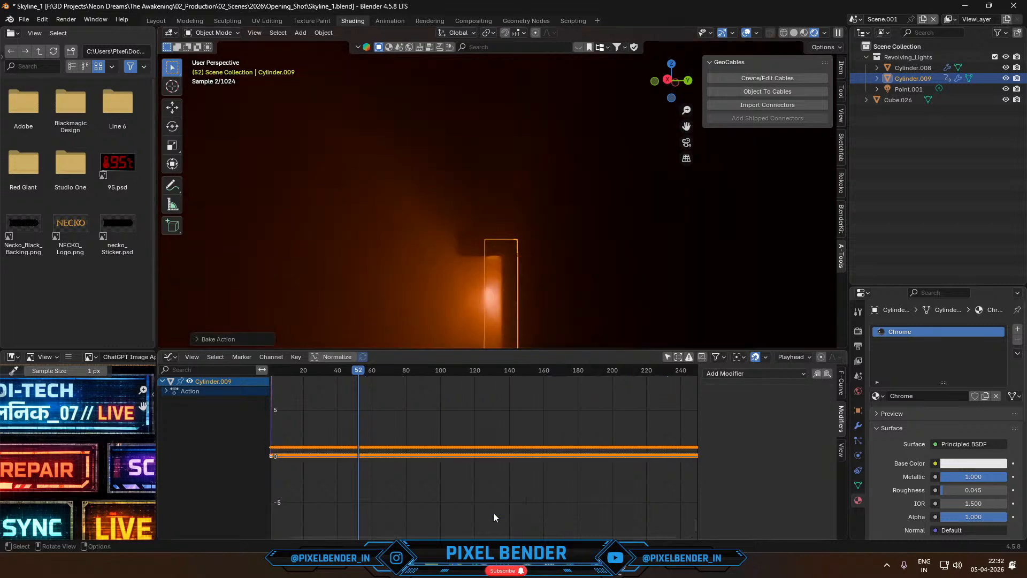
{"action": "key", "text": "space"}
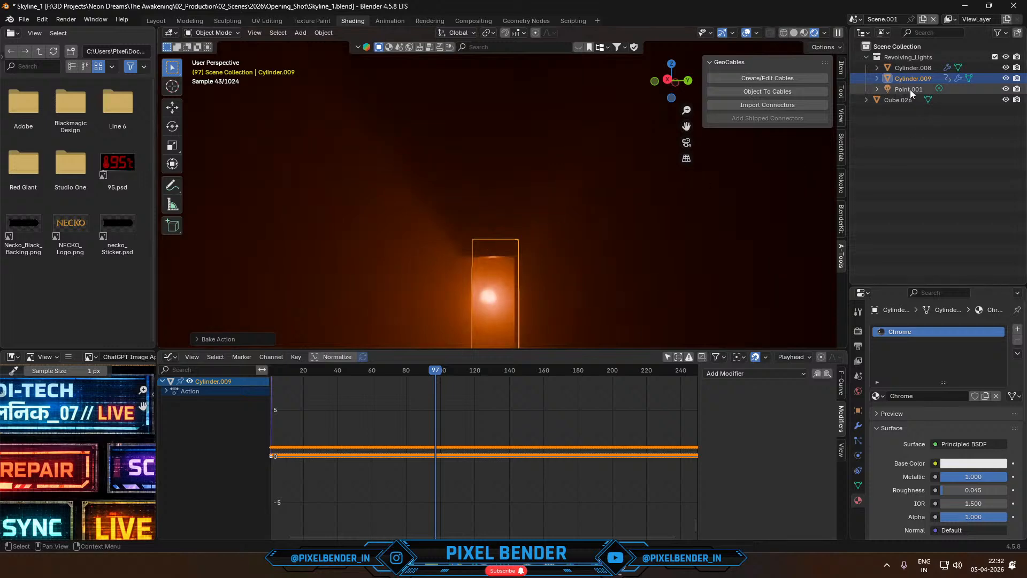
- Join the casing Cylinder.008 into chrome panel Cylinder.009 and parent the light Point.001 to it
{"action": "left_click", "coordinate": [910, 89]}
{"action": "left_click", "coordinate": [909, 79]}
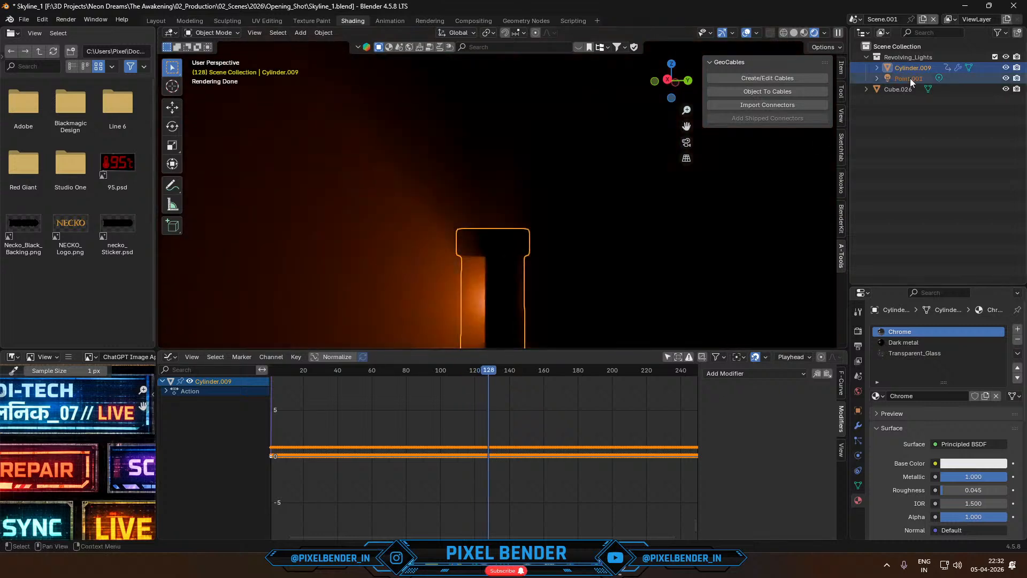
{"action": "left_click", "coordinate": [910, 78], "text": "ctrl"}
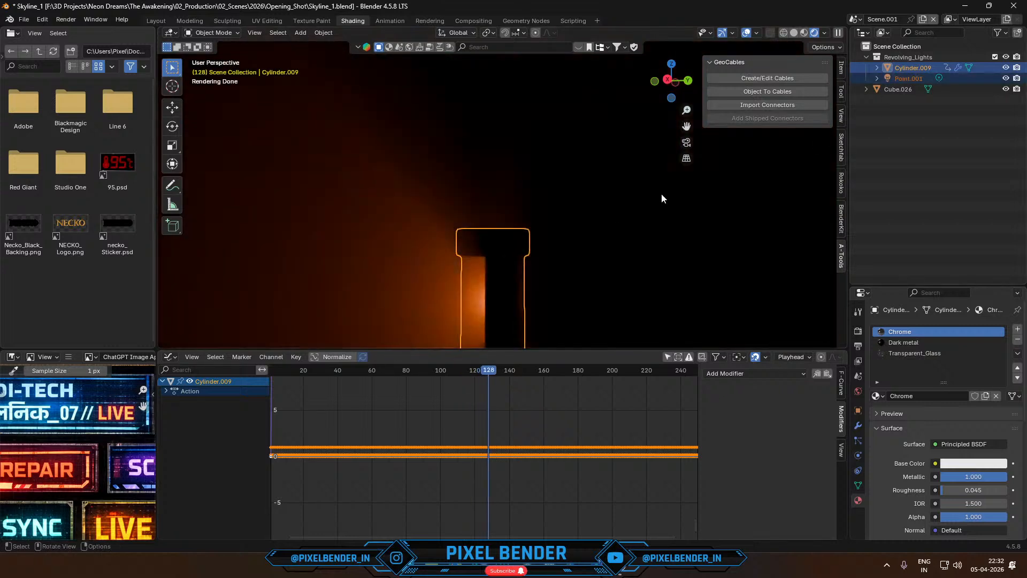
{"action": "key", "text": "ctrl+p"}
{"action": "left_click", "coordinate": [518, 291]}
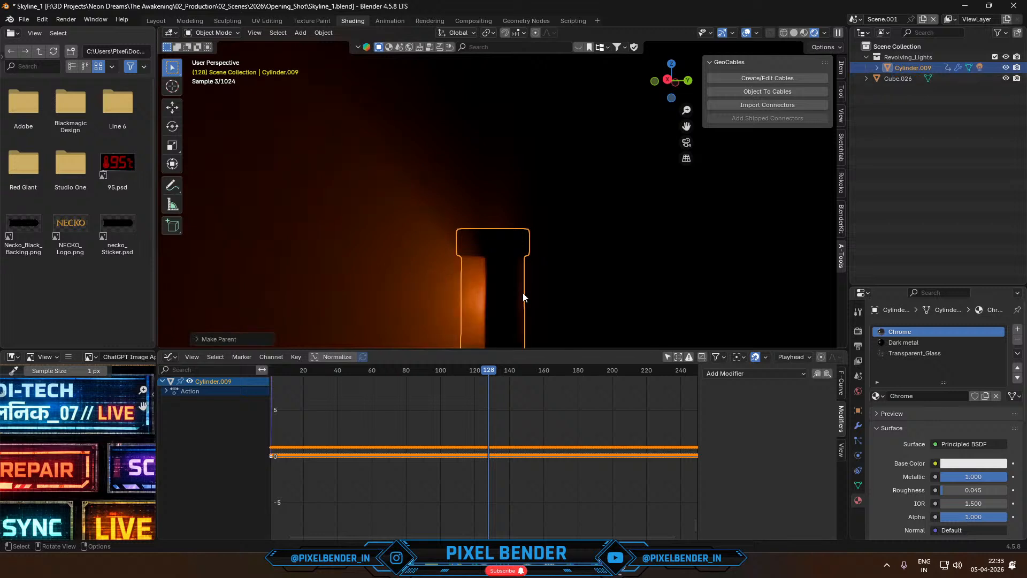
- Test the joined beacon by playing its animation and moving it freely, and undo the move
{"action": "key", "text": "space"}
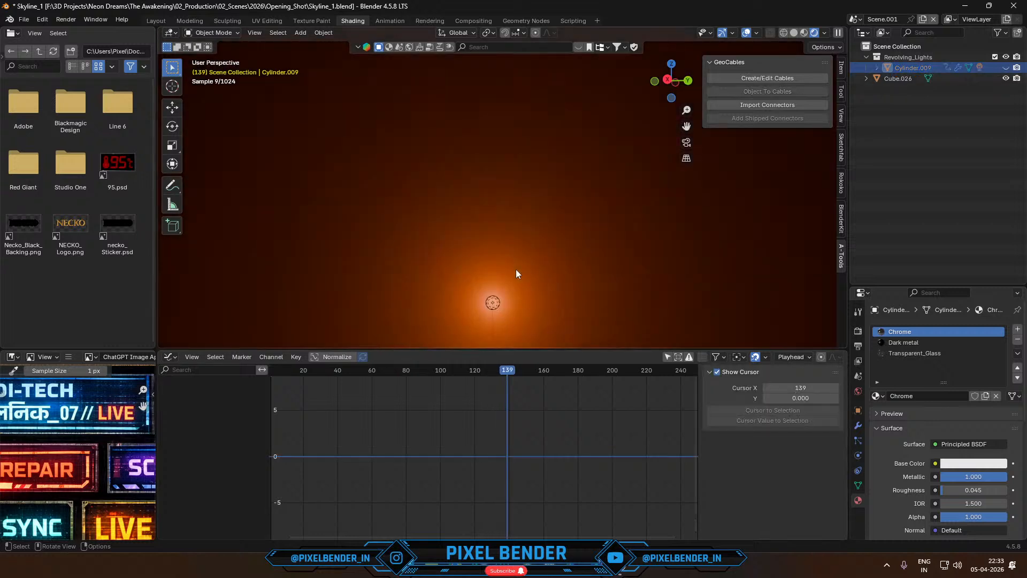
{"action": "key", "text": "g"}
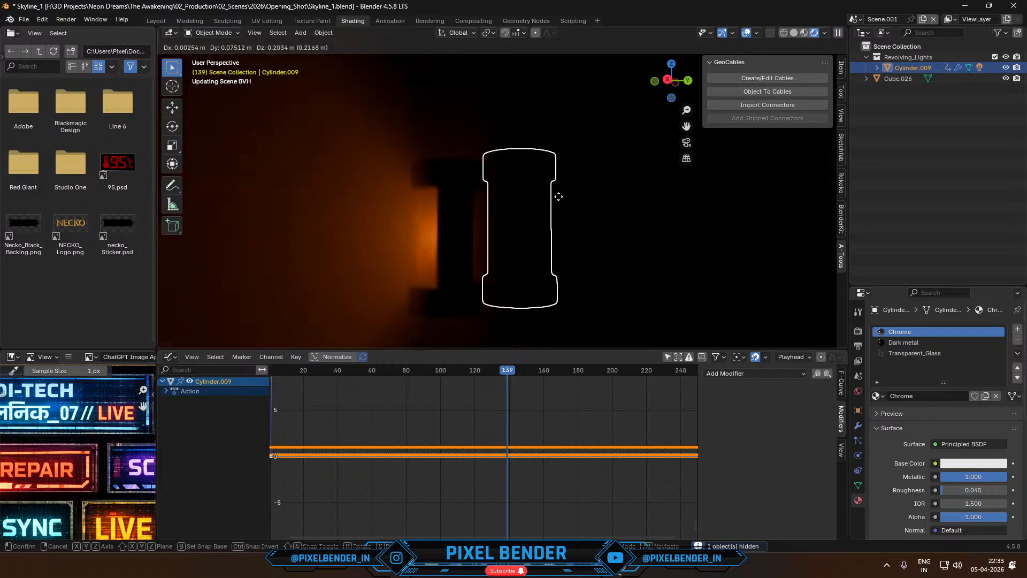
{"action": "left_click", "coordinate": [498, 245]}
{"action": "key", "text": "ctrl+z"}
{"action": "key", "text": "space"}
{"action": "key", "text": "space"}
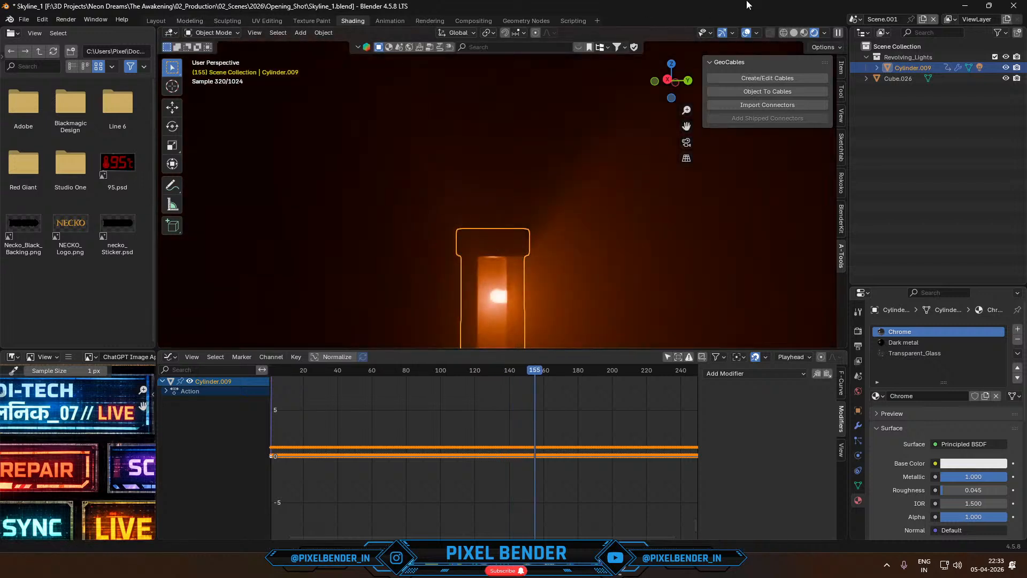
- Copy the joined beacon from Scene.001 into the main Scene and return to the camera view
{"action": "left_click", "coordinate": [855, 19]}
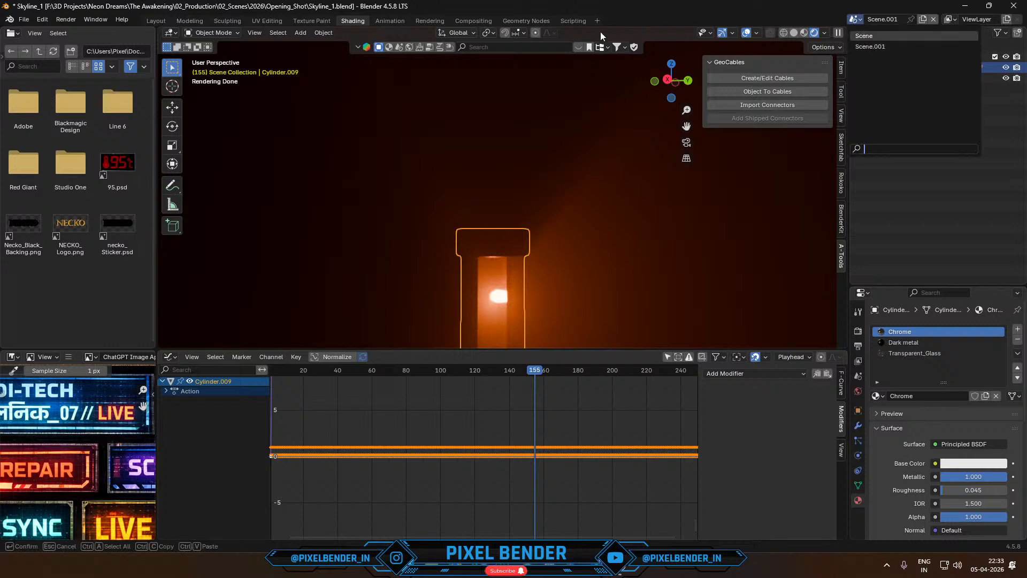
{"action": "key", "text": "Return"}
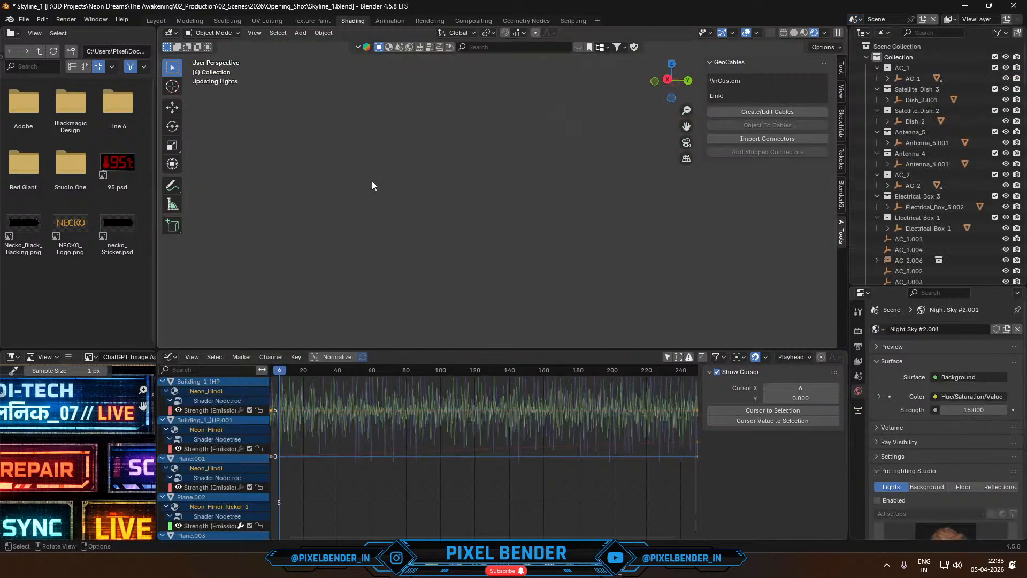
{"action": "key", "text": "KP_0"}
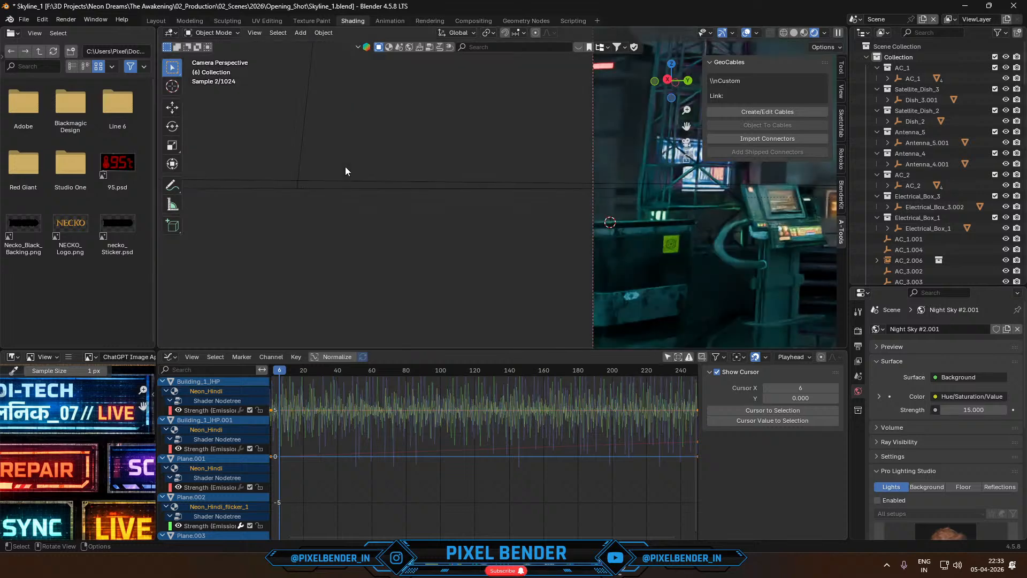
{"action": "key", "text": "ctrl+b"}
{"action": "left_click", "coordinate": [460, 230]}
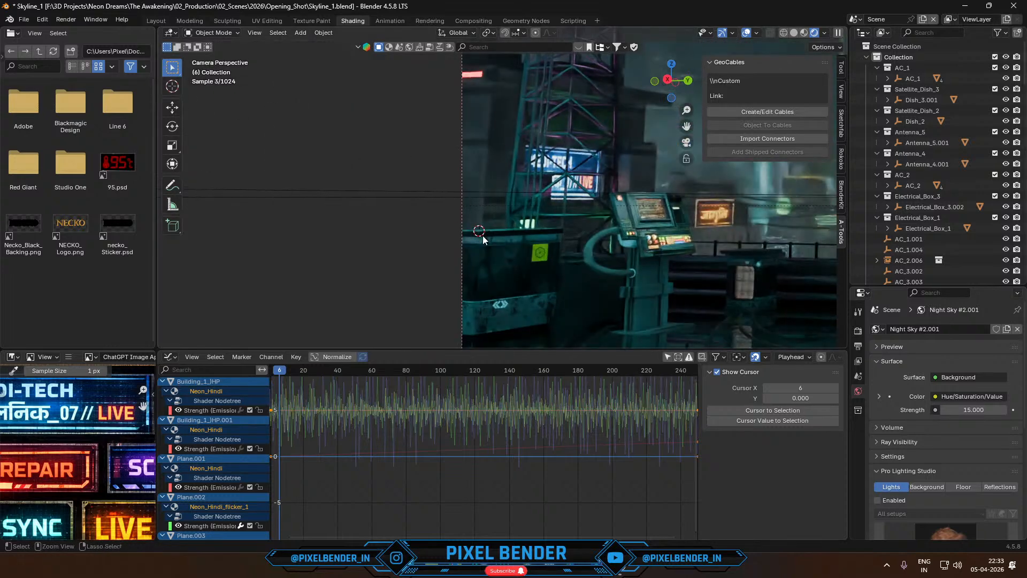
{"action": "key", "text": "ctrl+v"}
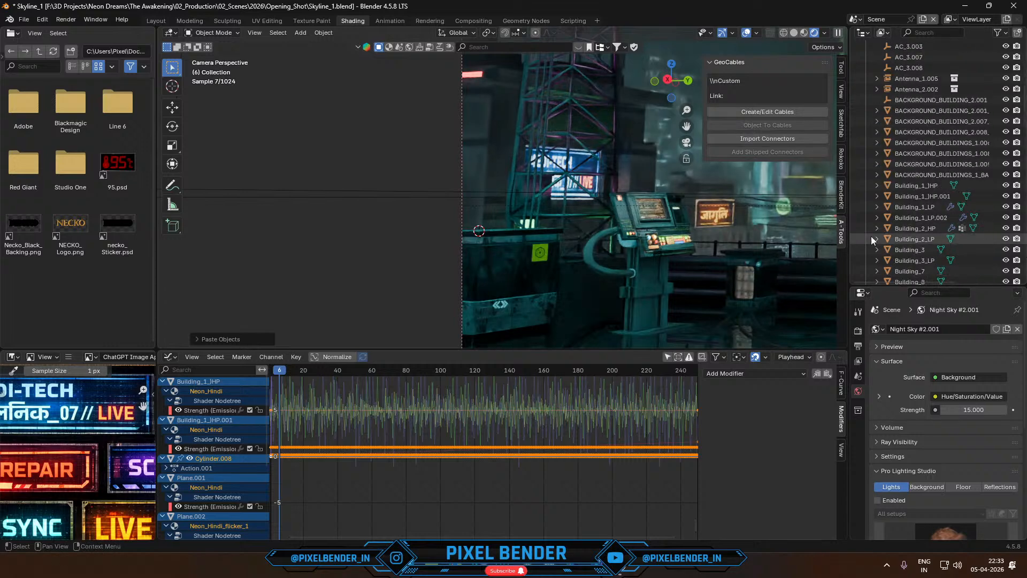
- Move the pasted beacon to another collection and snap it to the 3D cursor on the electrical box
{"action": "key", "text": "m"}
{"action": "left_click", "coordinate": [648, 254]}
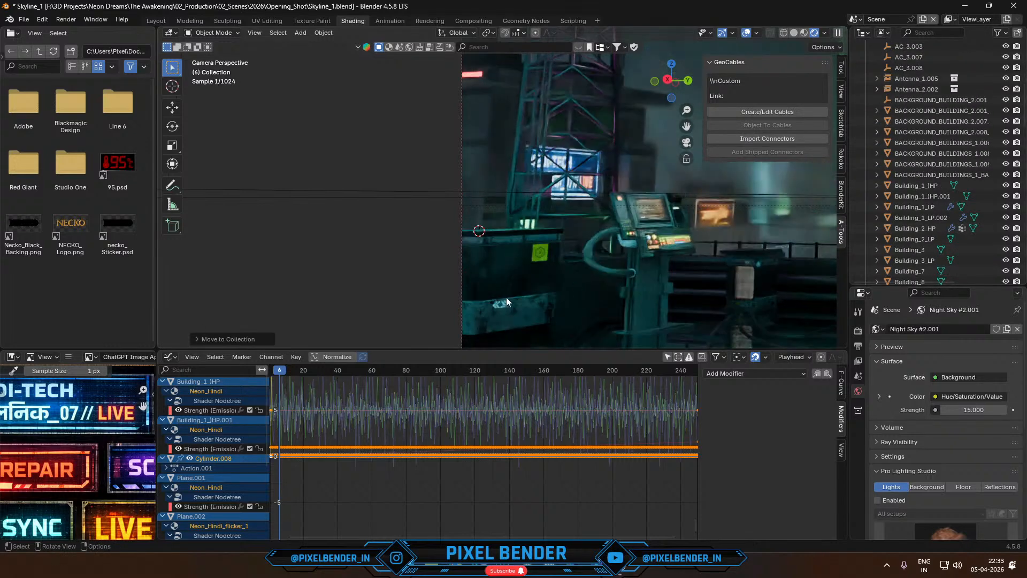
{"action": "key", "text": "shift+s"}
{"action": "left_click", "coordinate": [462, 220]}
{"action": "scroll", "coordinate": [464, 241], "scroll_direction": "up", "scroll_amount": 5}
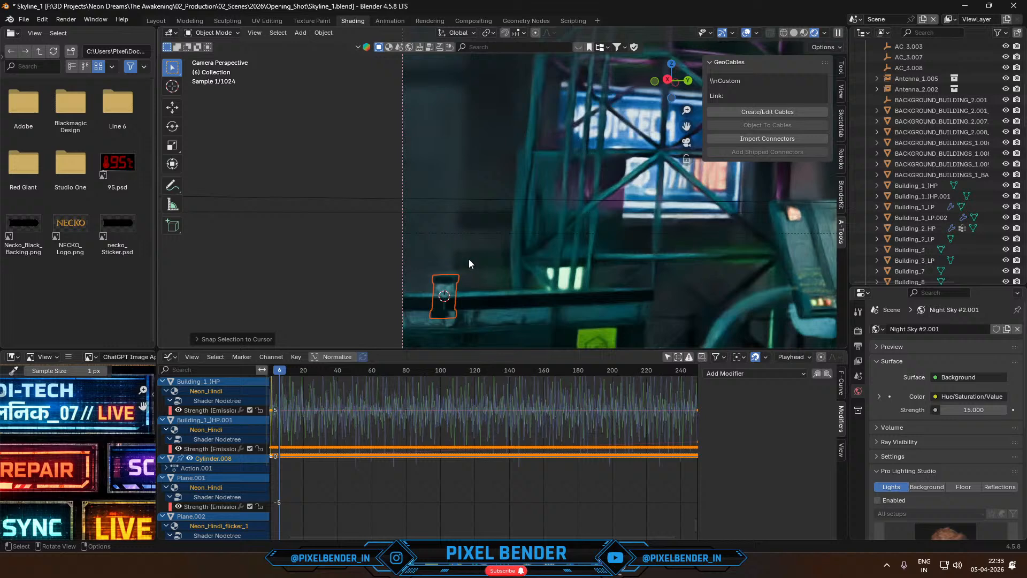
- Raise the pasted beacon along Z until its base sits on the upper surface of the electrical box
{"action": "key", "text": "g"}
{"action": "left_click", "coordinate": [471, 242]}
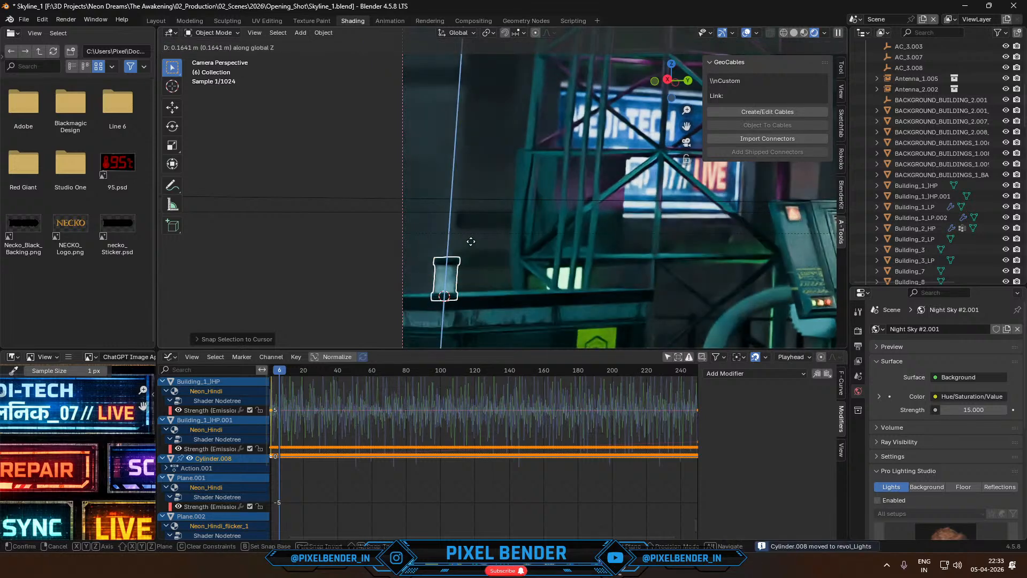
{"action": "scroll", "coordinate": [512, 302], "scroll_direction": "up", "scroll_amount": 3}
{"action": "middle_click_drag", "start_coordinate": [468, 311], "coordinate": [570, 210], "text": "shift"}
{"action": "scroll", "coordinate": [570, 211], "scroll_direction": "up", "scroll_amount": 5}
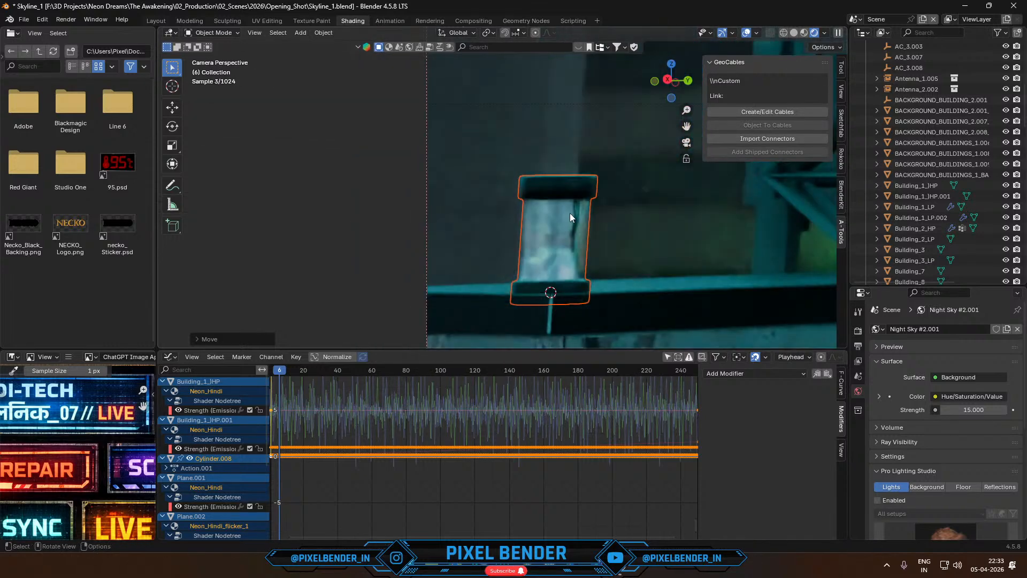
{"action": "key", "text": "g"}
{"action": "key", "text": "z"}
{"action": "left_click", "coordinate": [592, 236]}
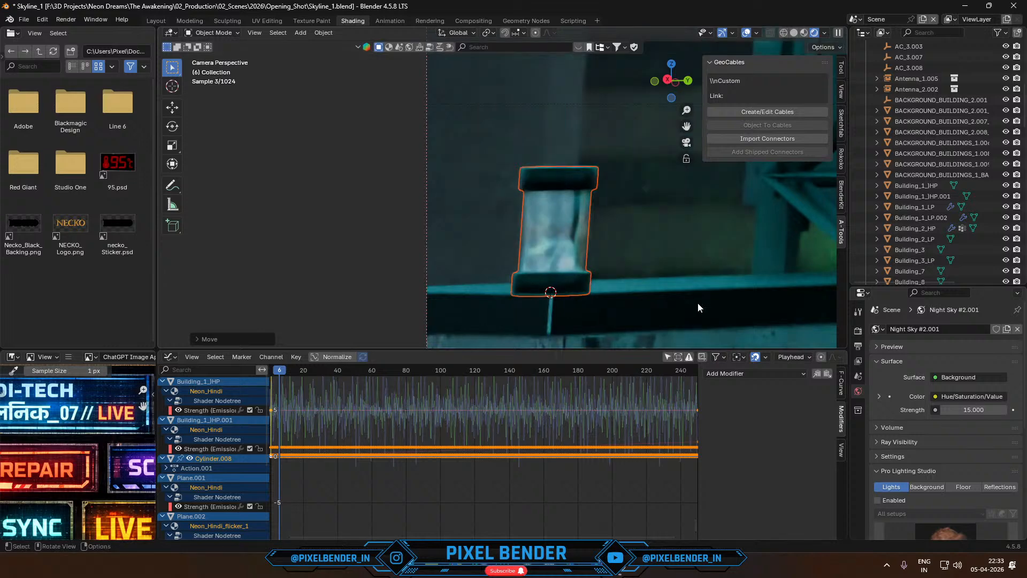
- Examine the pasted beacon's animation, mesh and materials in the revol_Lights collection
{"action": "scroll", "coordinate": [901, 270], "scroll_direction": "down", "scroll_amount": 15}
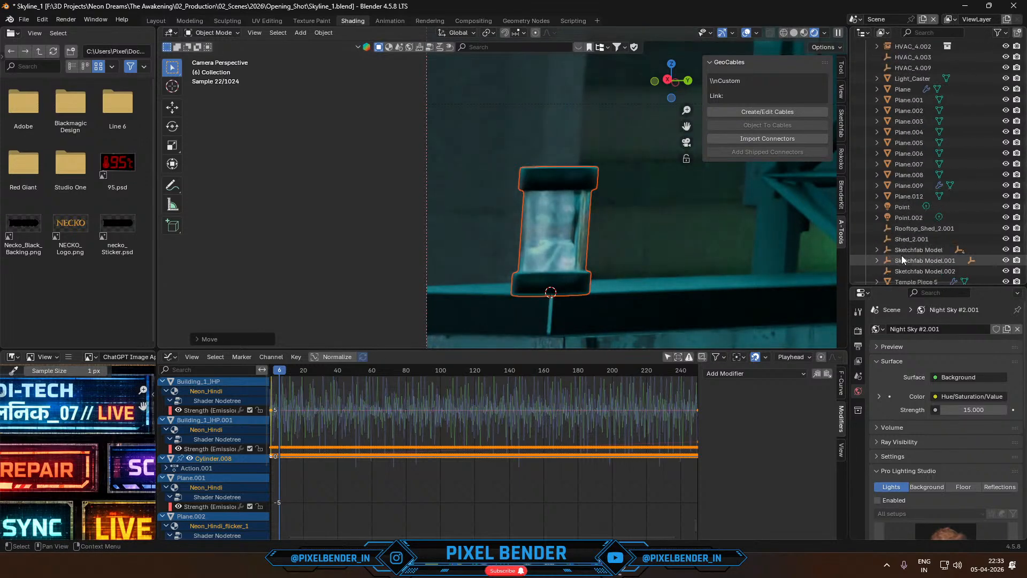
{"action": "left_click", "coordinate": [877, 273]}
{"action": "scroll", "coordinate": [913, 250], "scroll_direction": "down", "scroll_amount": 2}
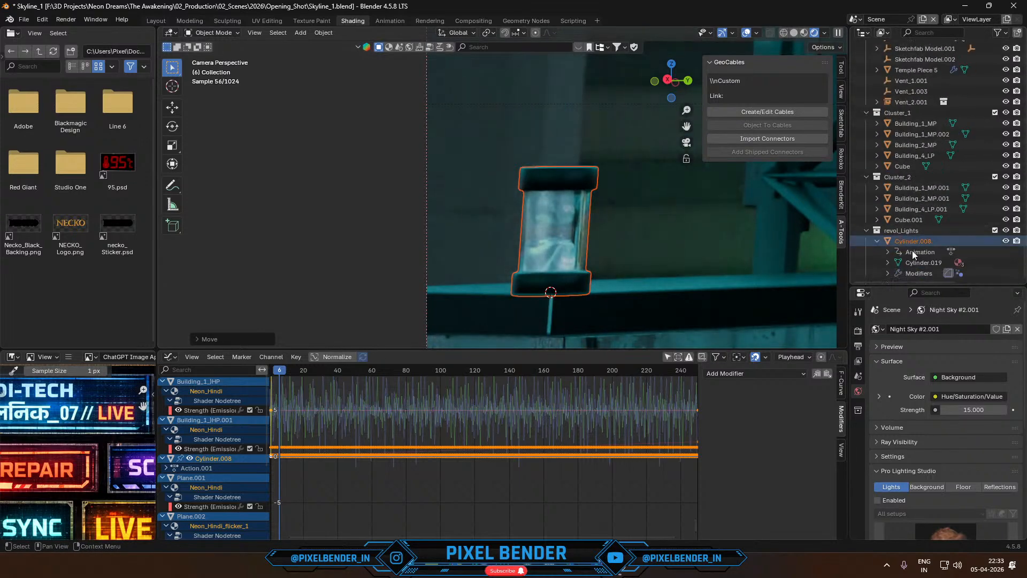
{"action": "left_click", "coordinate": [888, 252]}
{"action": "scroll", "coordinate": [888, 257], "scroll_direction": "down", "scroll_amount": 1}
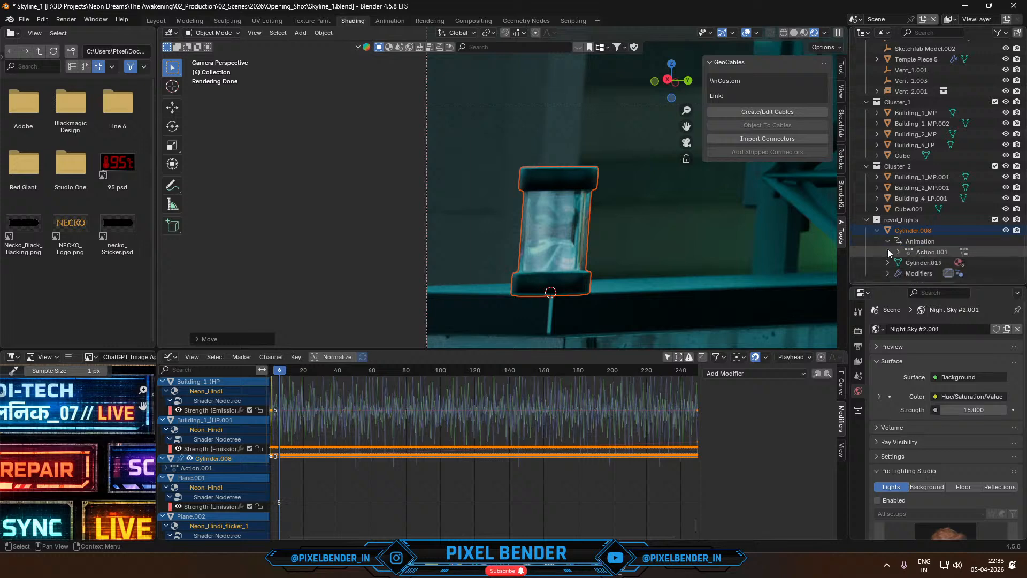
{"action": "left_click", "coordinate": [885, 265]}
{"action": "left_click", "coordinate": [884, 263]}
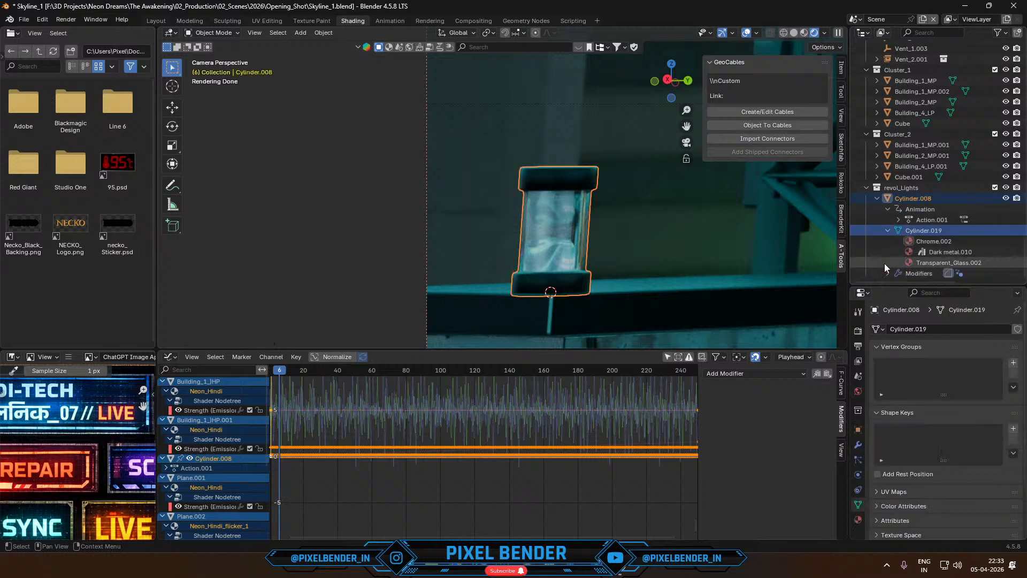
{"action": "left_click", "coordinate": [933, 261]}
{"action": "left_click", "coordinate": [935, 252]}
{"action": "left_click", "coordinate": [936, 241]}
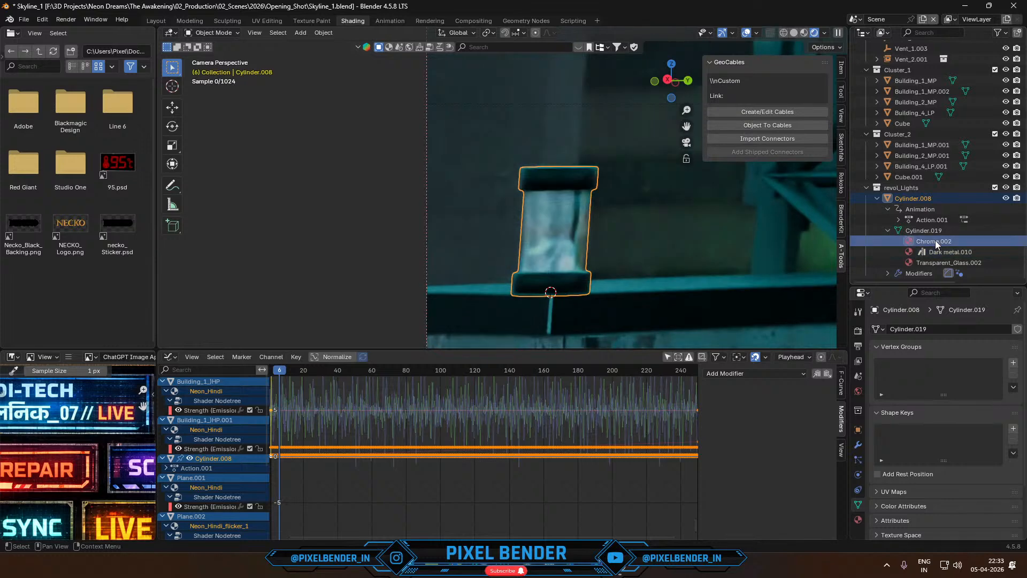
- Play the animation to test the pasted beacon, and undo its placement and the paste in the main Scene
{"action": "key", "text": "space"}
{"action": "key", "text": "space"}
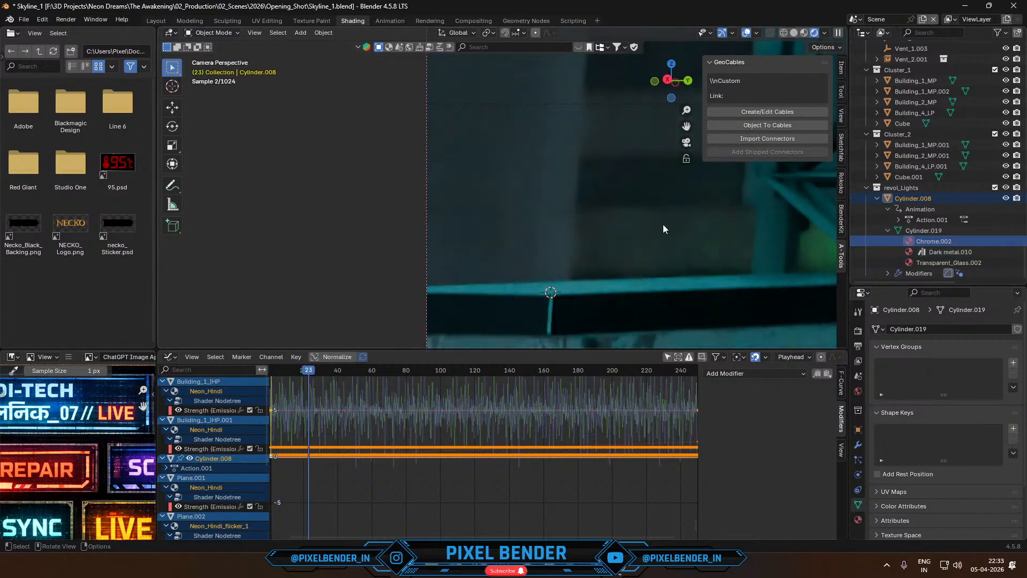
{"action": "key", "text": "ctrl+z"}
{"action": "key", "text": "ctrl+z"}
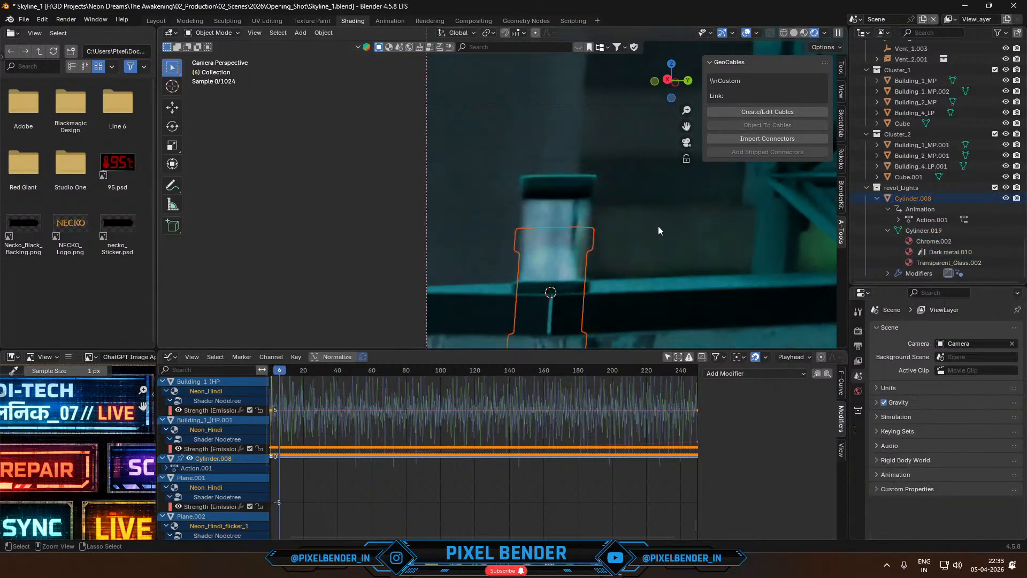
{"action": "key", "text": "ctrl+z"}
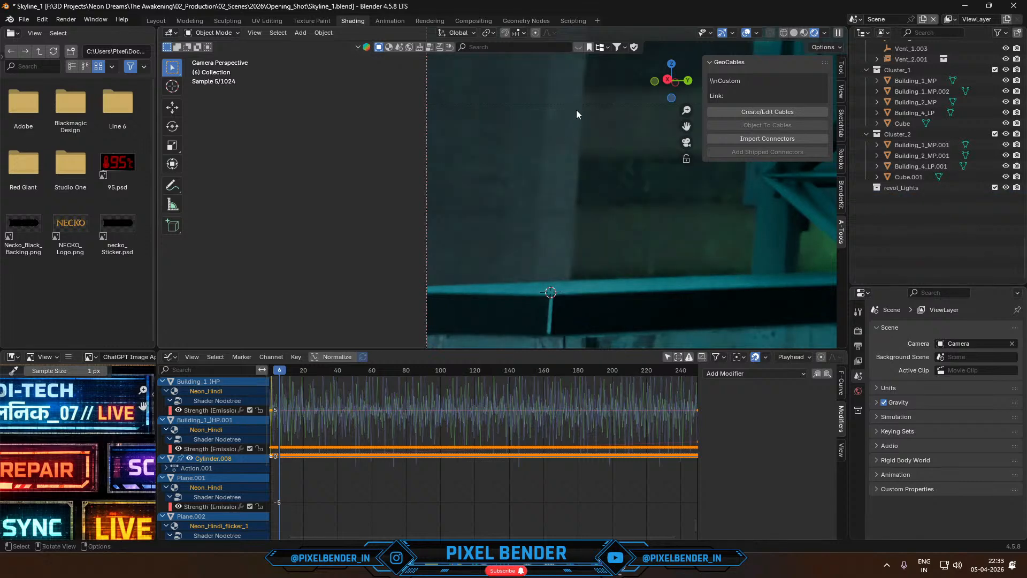
- Switch to Scene.001, hide the cube Cube.026 around the beacon and play the beacon's animation
{"action": "left_click", "coordinate": [856, 19]}
{"action": "left_click", "coordinate": [870, 47]}
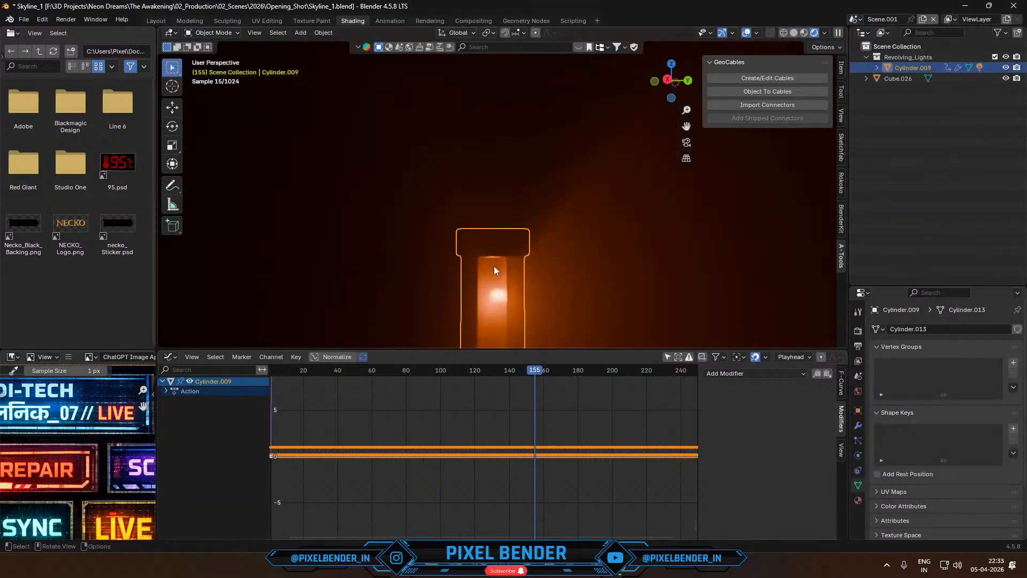
{"action": "scroll", "coordinate": [493, 265], "scroll_direction": "down", "scroll_amount": 4}
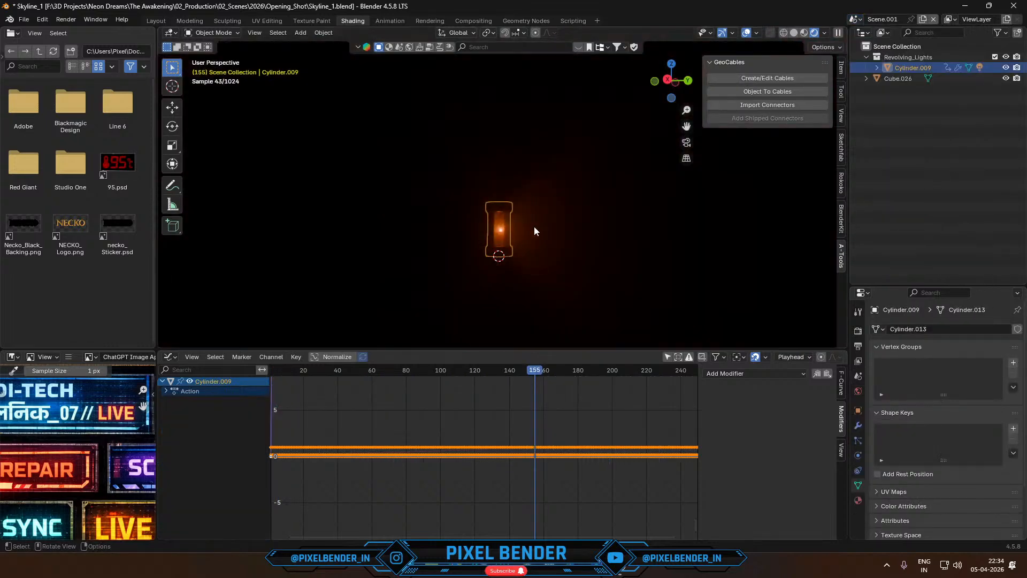
{"action": "left_click", "coordinate": [535, 227]}
{"action": "key", "text": "h"}
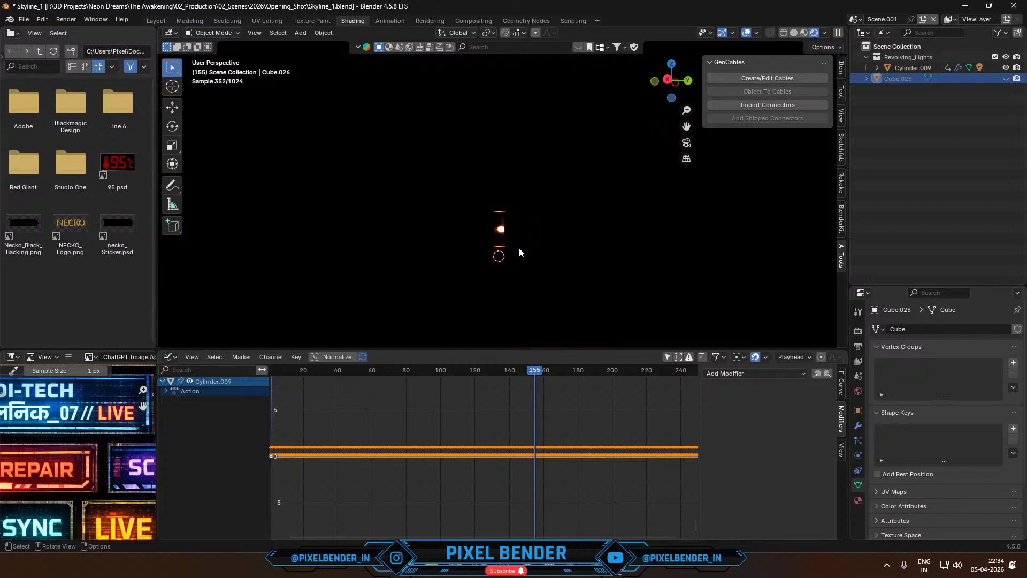
{"action": "key", "text": "space"}
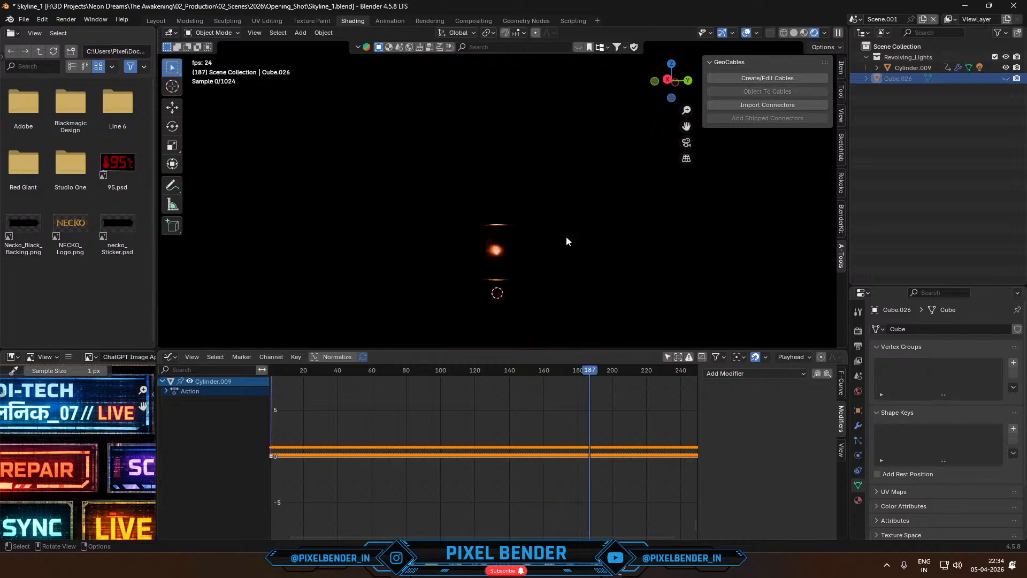
{"action": "key", "text": "space"}
- In solid shading, add a plain axes empty at the beacon's base and parent the beacon and its light to it
{"action": "left_click", "coordinate": [794, 33]}
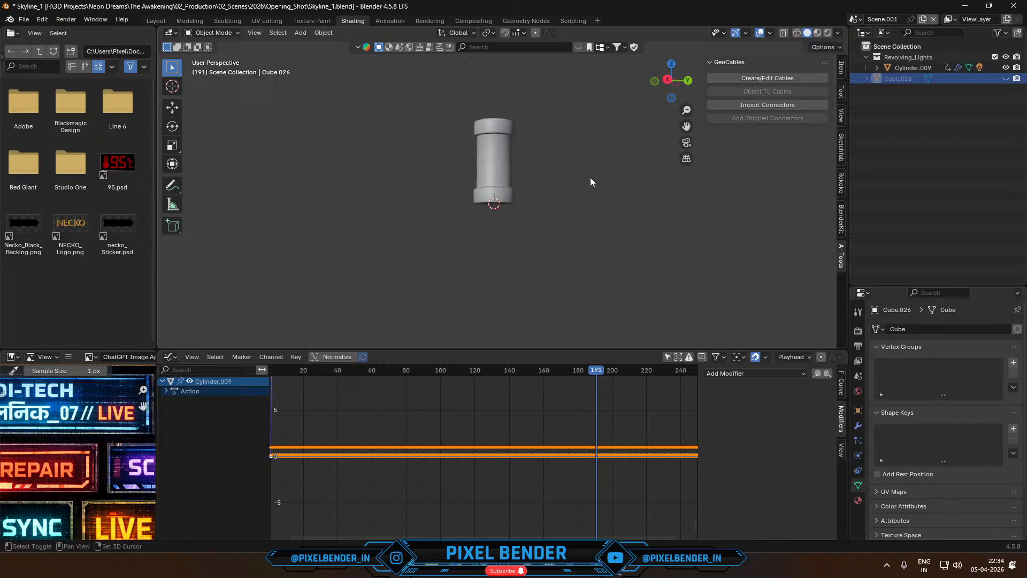
{"action": "left_click", "coordinate": [308, 34]}
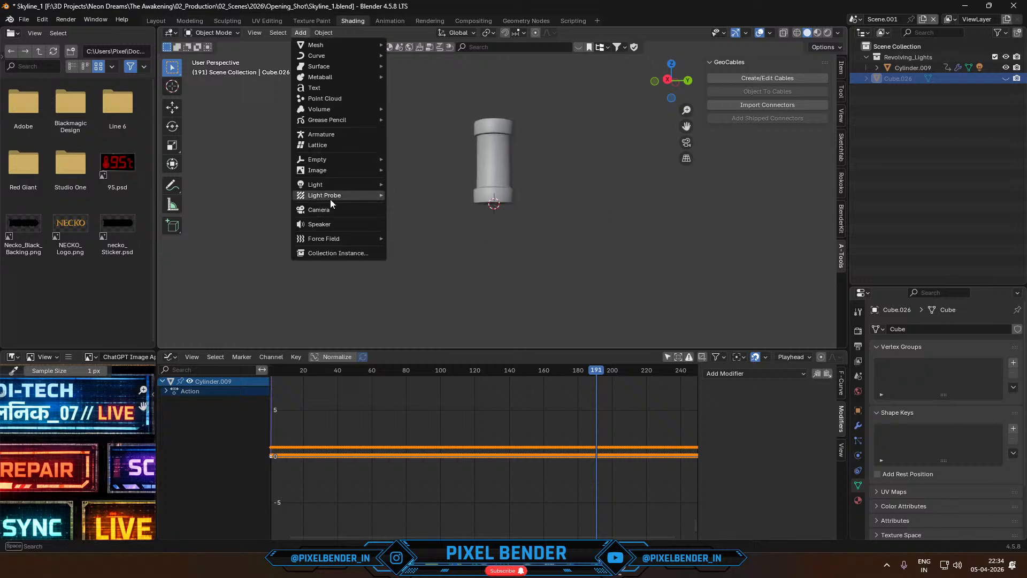
{"action": "mouse_move", "coordinate": [310, 160]}
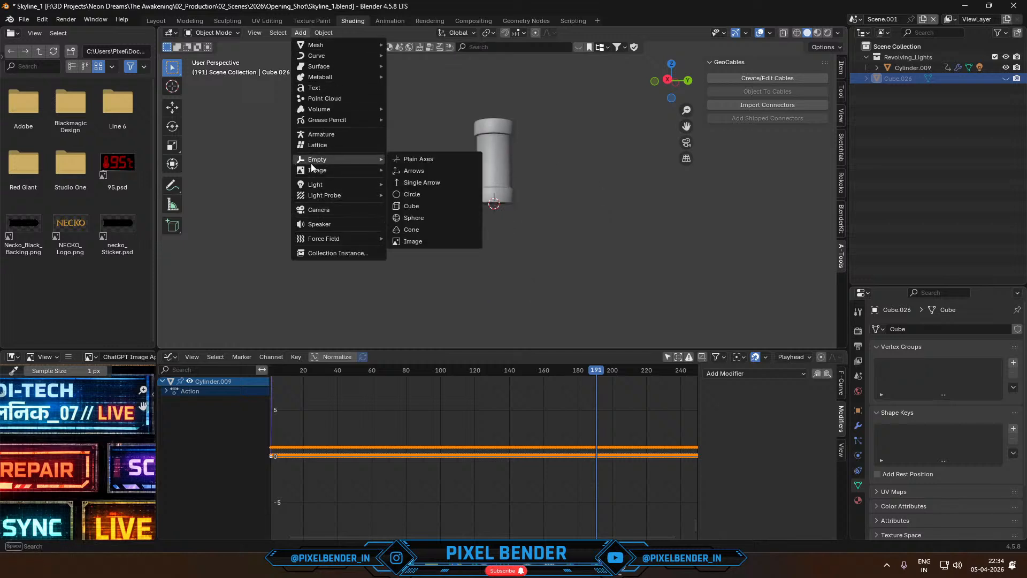
{"action": "left_click", "coordinate": [418, 160]}
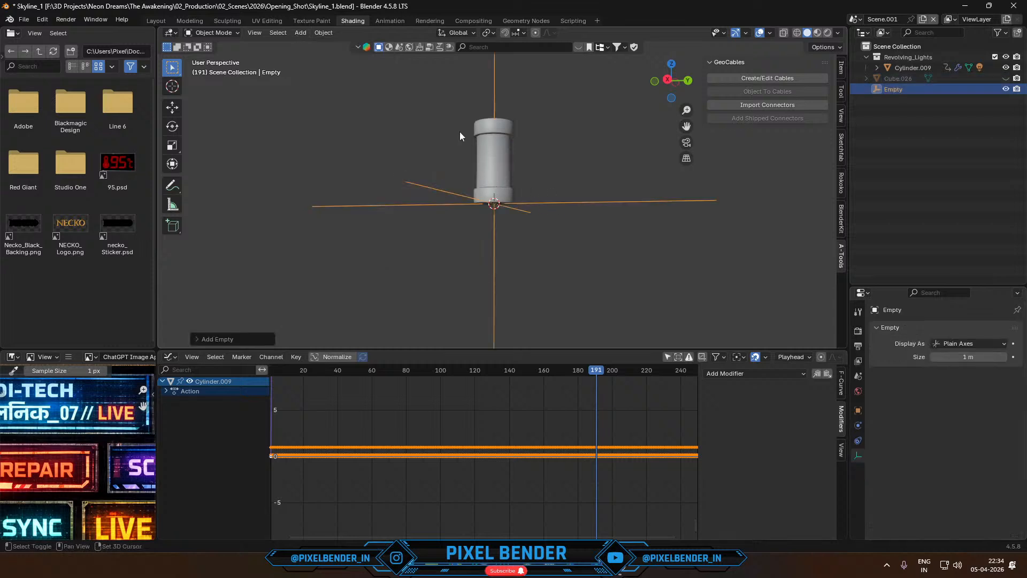
{"action": "left_click_drag", "start_coordinate": [440, 108], "coordinate": [564, 229], "text": "shift"}
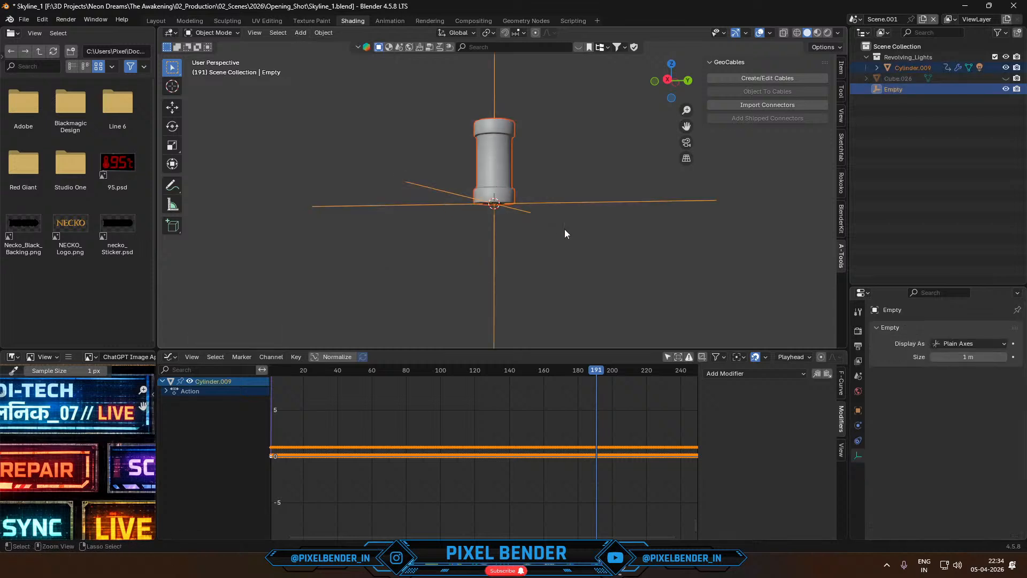
{"action": "key", "text": "ctrl+p"}
{"action": "left_click", "coordinate": [667, 149]}
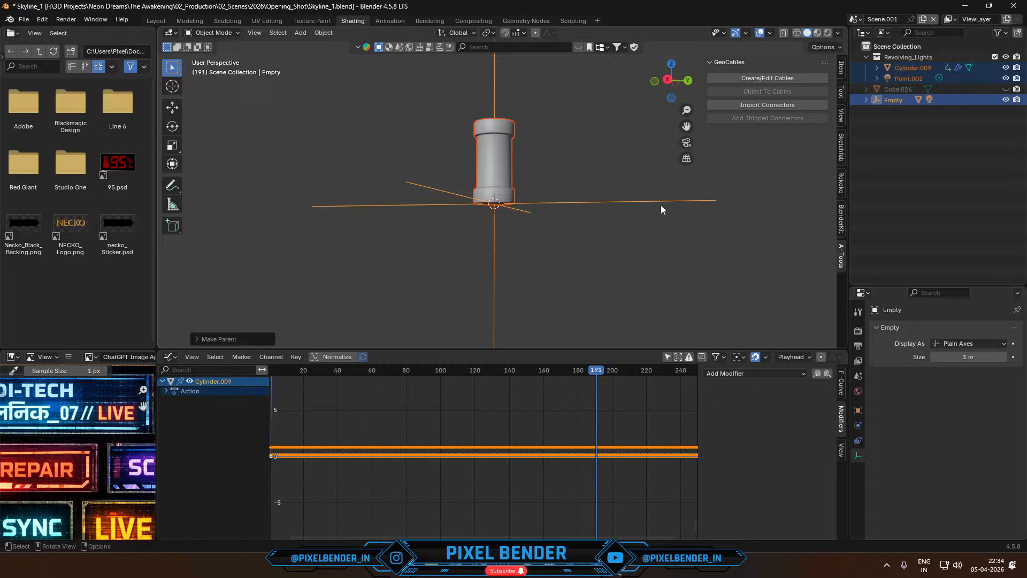
- Select only the empty and play the animation to check the parented beacon
{"action": "left_click", "coordinate": [599, 203]}
{"action": "key", "text": "space"}
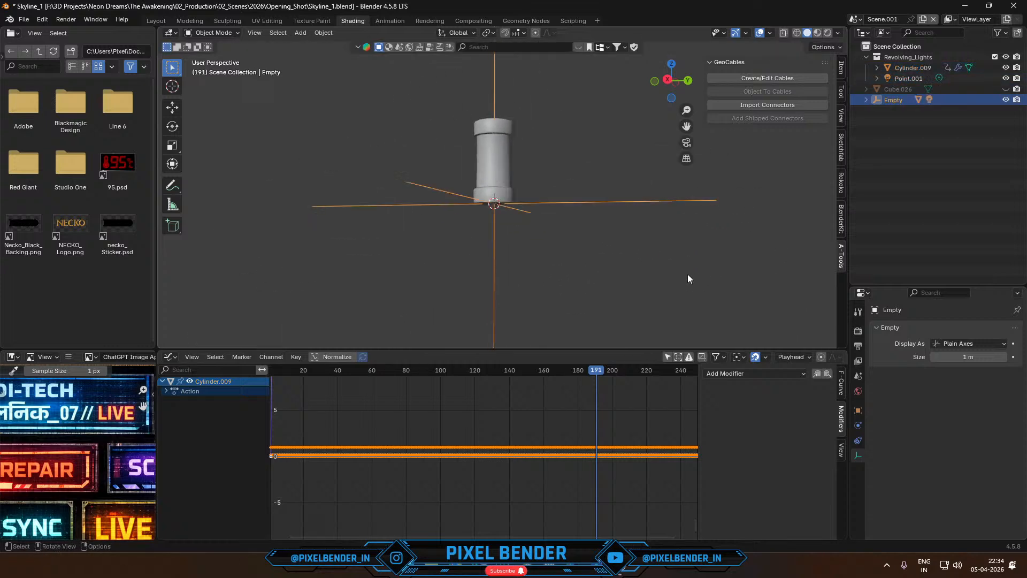
{"action": "key", "text": "space"}
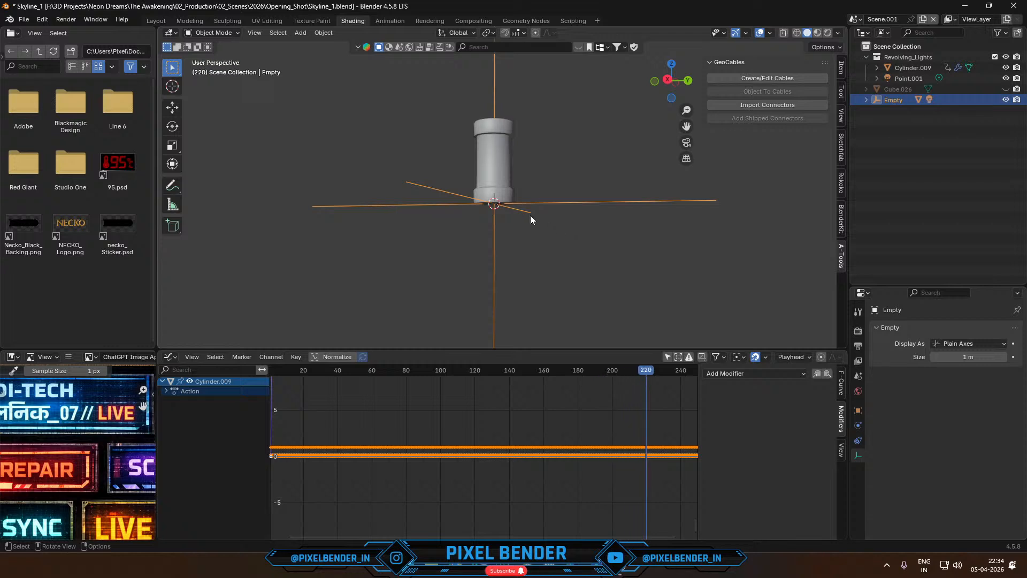
- Copy the empty, beacon and light into the main Scene and snap them to the 3D cursor in the camera view
{"action": "left_click_drag", "start_coordinate": [415, 99], "coordinate": [568, 253]}
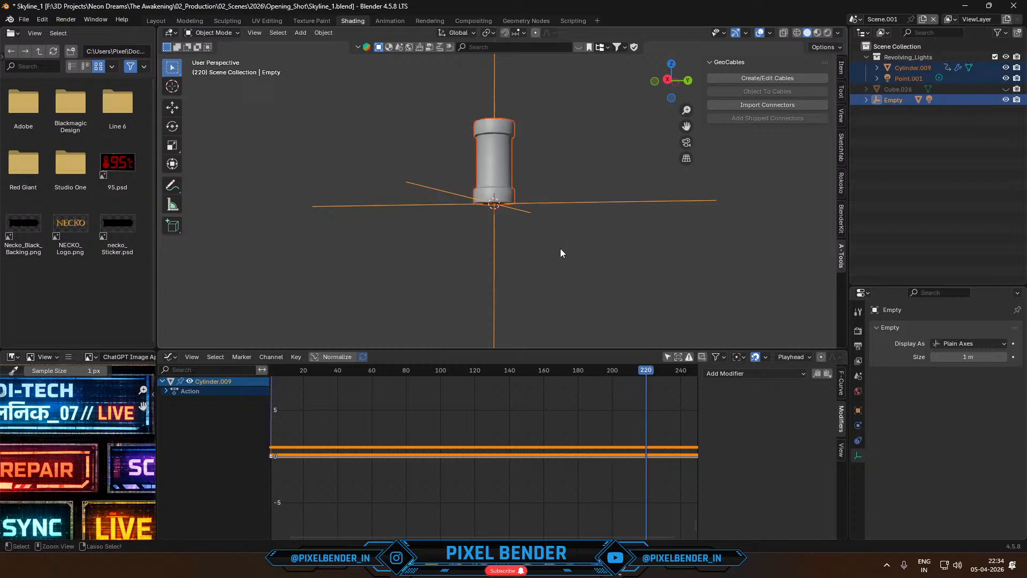
{"action": "left_click", "coordinate": [855, 19]}
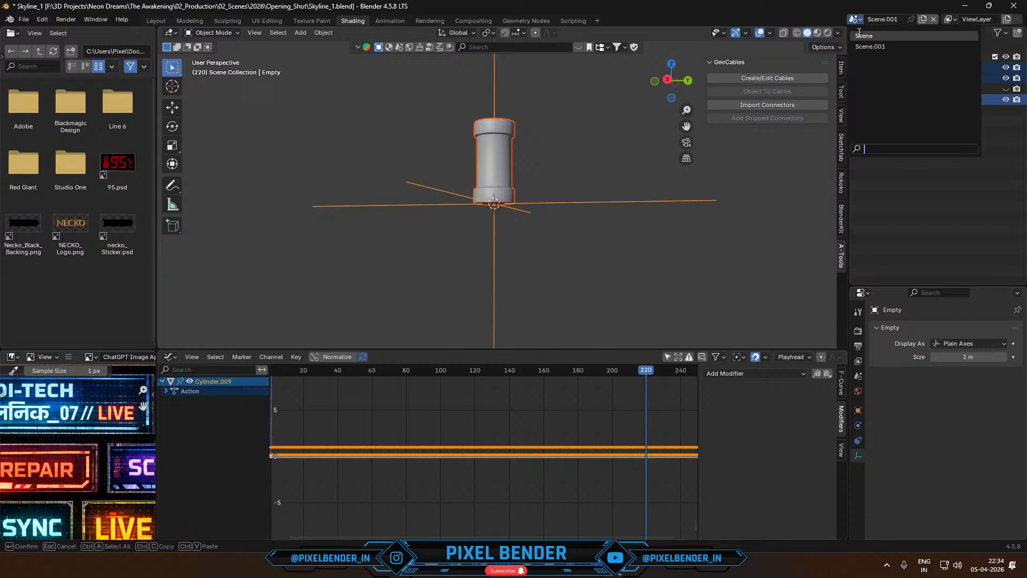
{"action": "left_click", "coordinate": [861, 35]}
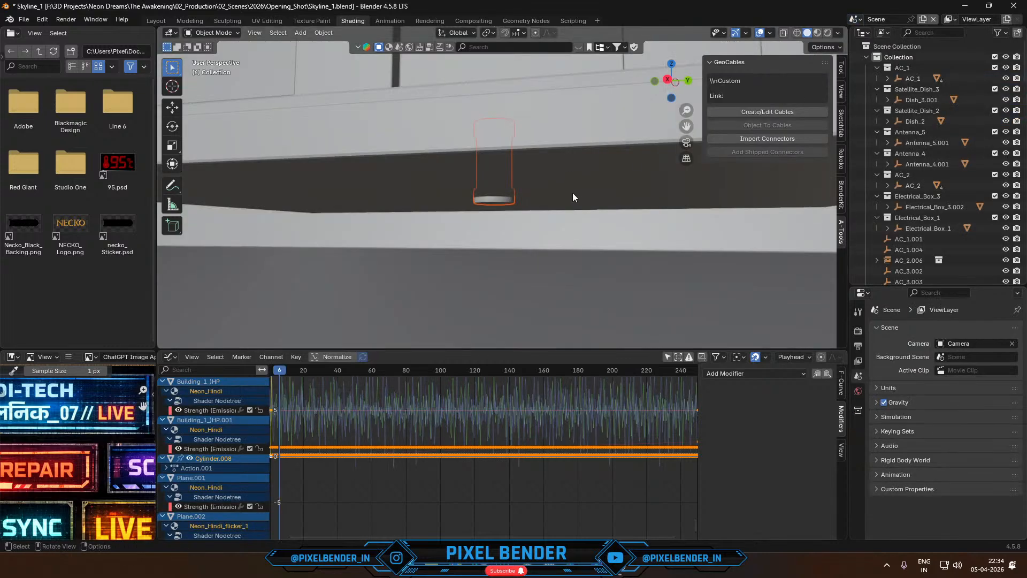
{"action": "key", "text": "KP_0"}
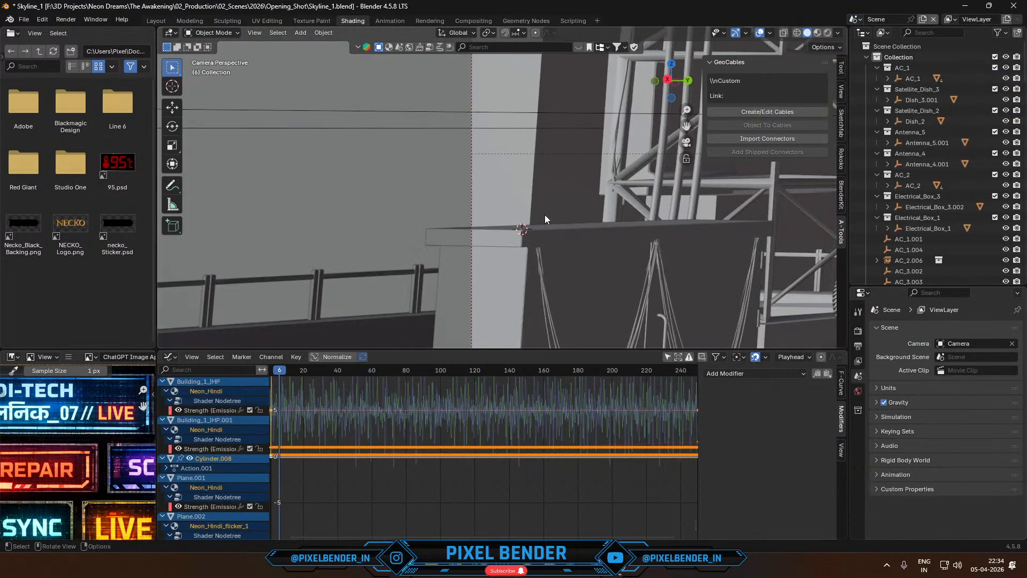
{"action": "key", "text": "ctrl+v"}
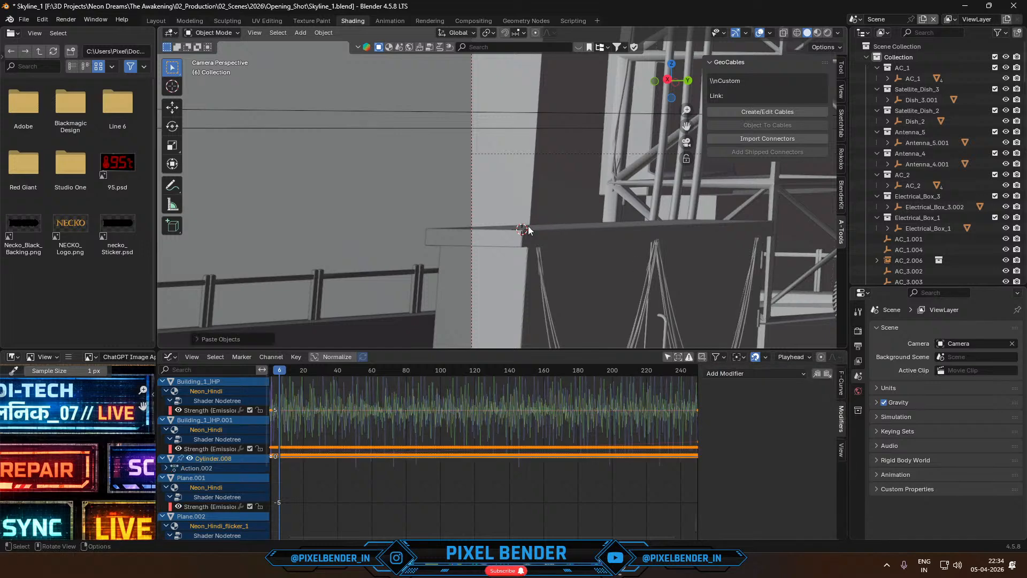
{"action": "key", "text": "shift+s"}
{"action": "left_click", "coordinate": [525, 168]}
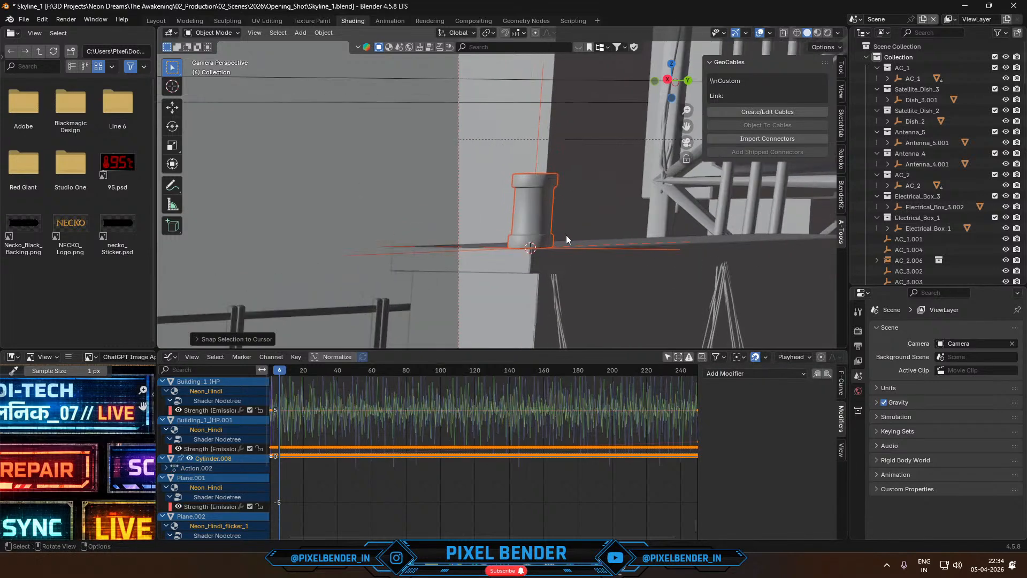
- Add a cube mesh at the 3D cursor, enclosing the pasted beacon on the electrical box
{"action": "left_click", "coordinate": [578, 247]}
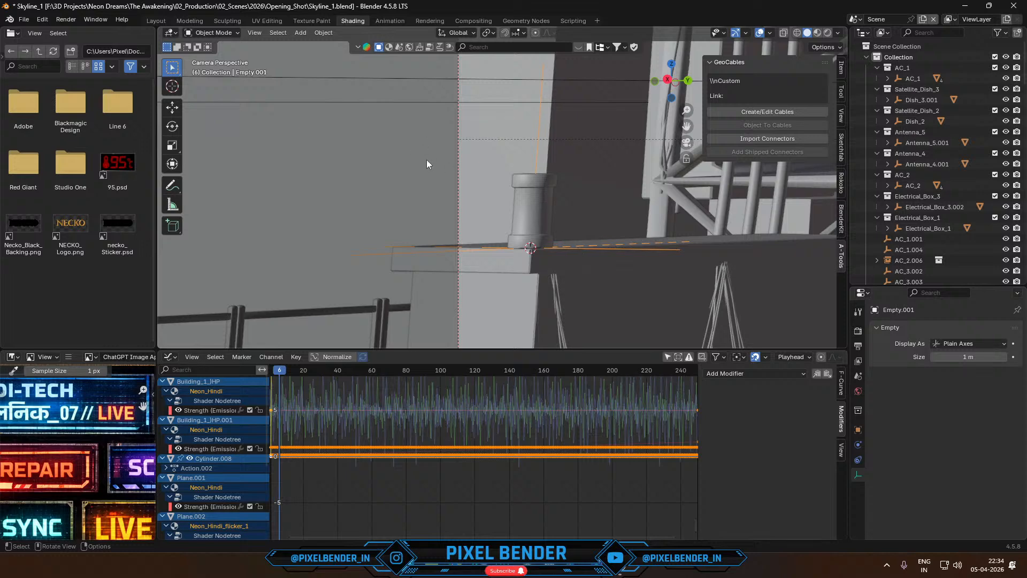
{"action": "left_click", "coordinate": [301, 32]}
{"action": "mouse_move", "coordinate": [321, 44]}
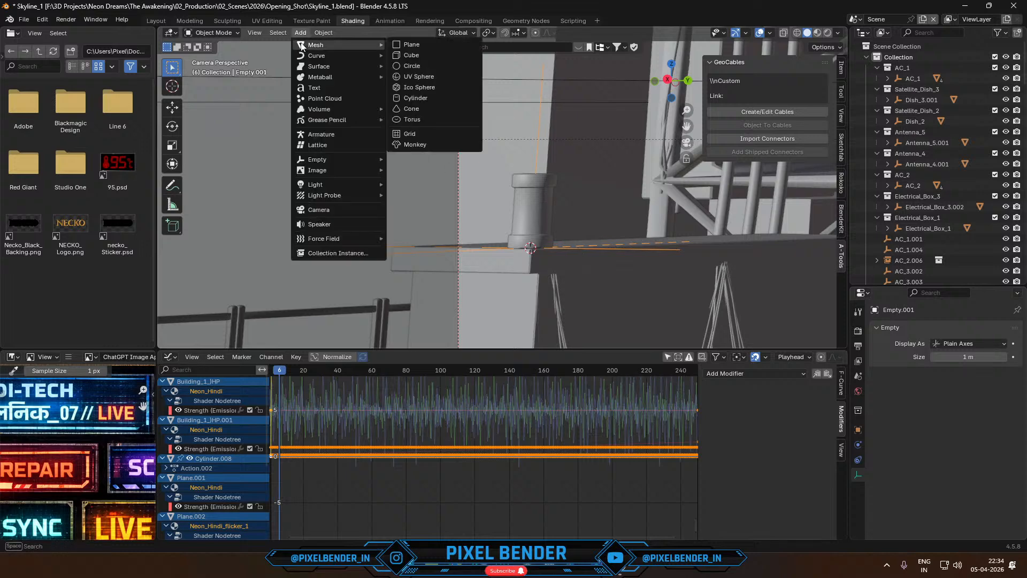
{"action": "left_click", "coordinate": [416, 56]}
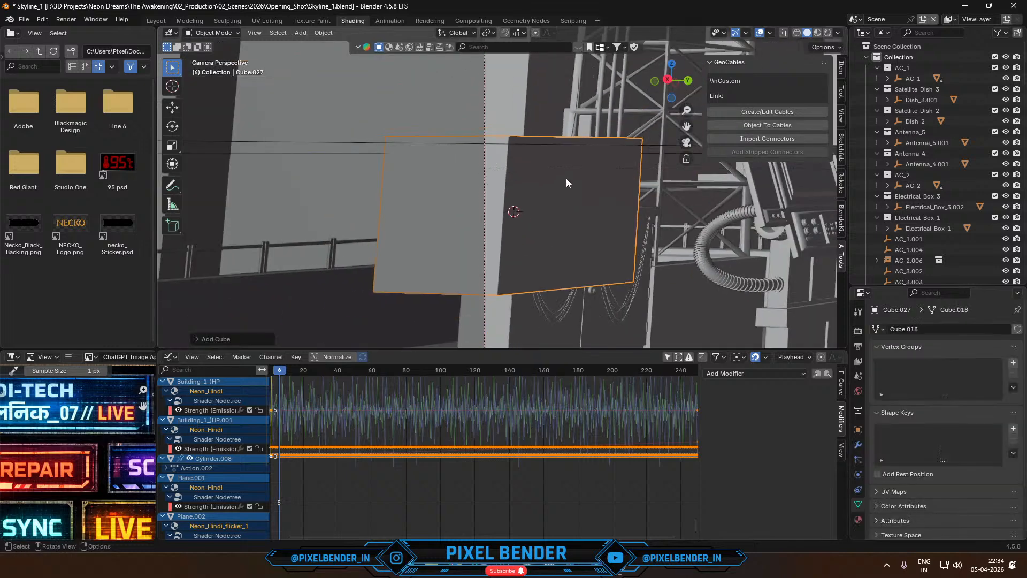
{"action": "scroll", "coordinate": [567, 178], "scroll_direction": "down", "scroll_amount": 3}
{"action": "scroll", "coordinate": [561, 180], "scroll_direction": "down", "scroll_amount": 1}
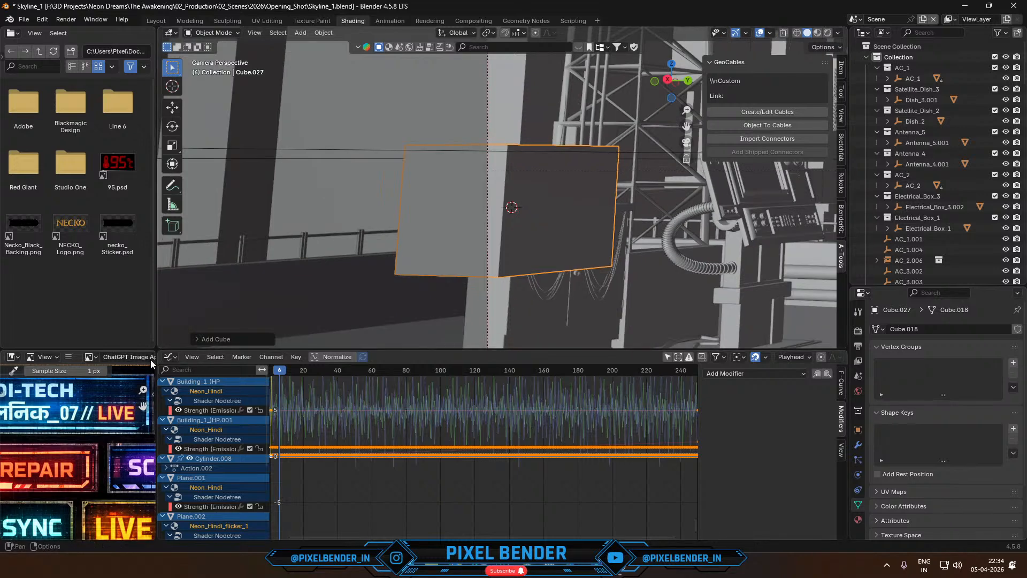
- Show the Shader Editor in the lower area and assign the existing scatter material to the cube around the beacon
{"action": "left_click", "coordinate": [168, 357]}
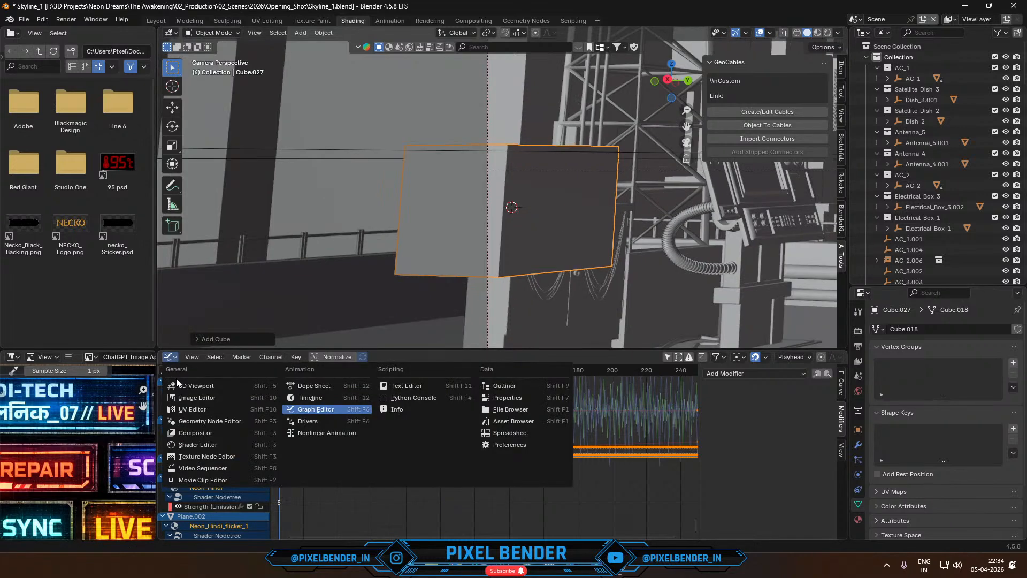
{"action": "left_click", "coordinate": [209, 446]}
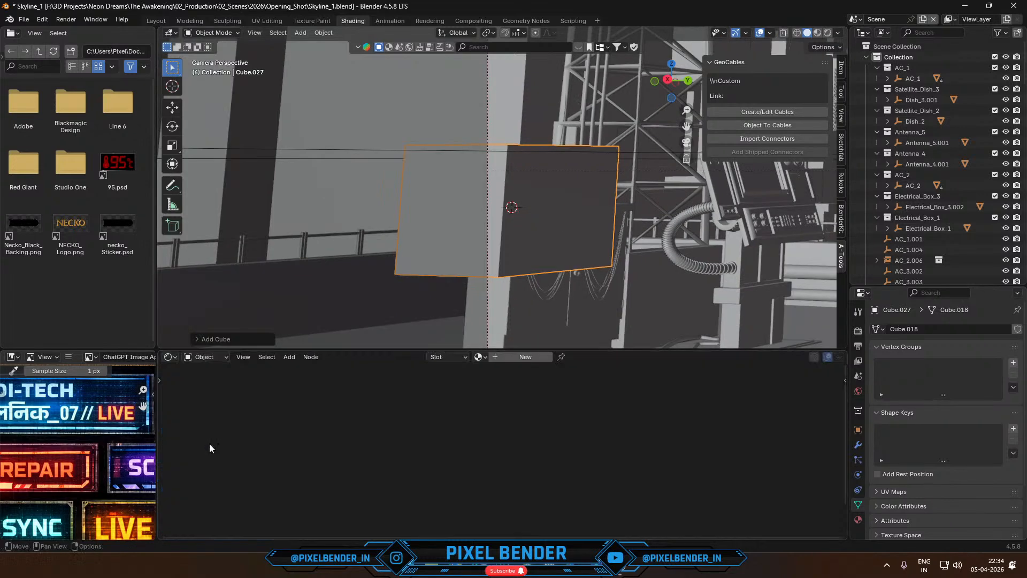
{"action": "left_click", "coordinate": [479, 357]}
{"action": "left_click", "coordinate": [502, 374]}
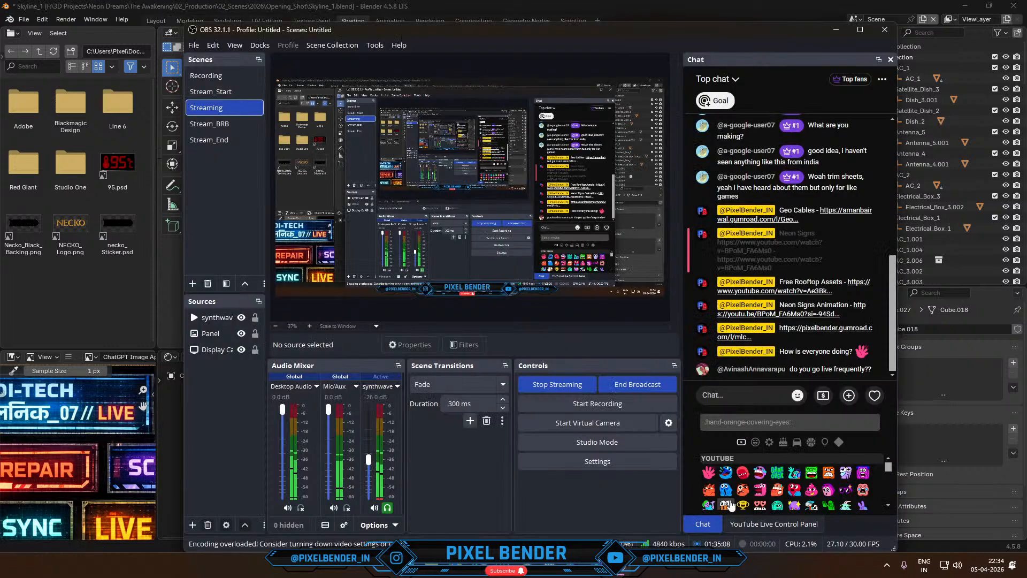
- Switch to OBS and send the live chat reply "I do go LIVE every sunday around 9 PM IST"
{"action": "key", "text": "alt+Tab"}
{"action": "type", "text": "I"}
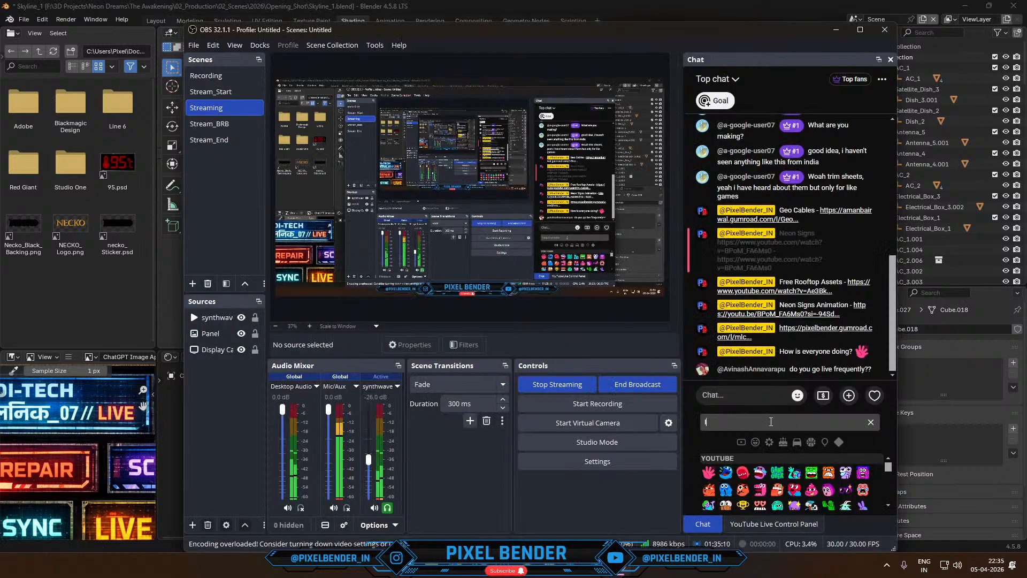
{"action": "type", "text": " do go l"}
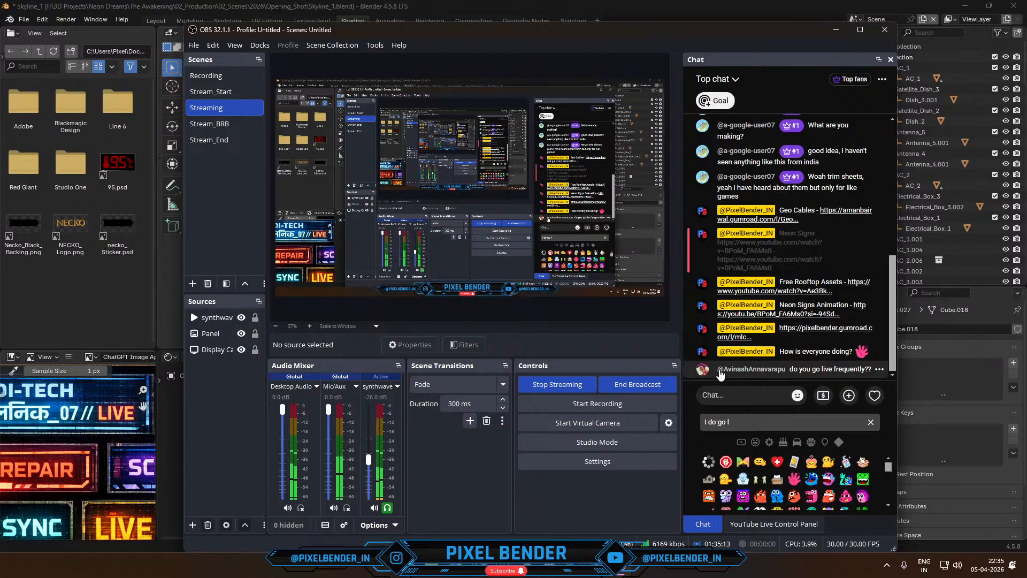
{"action": "left_click", "coordinate": [741, 392]}
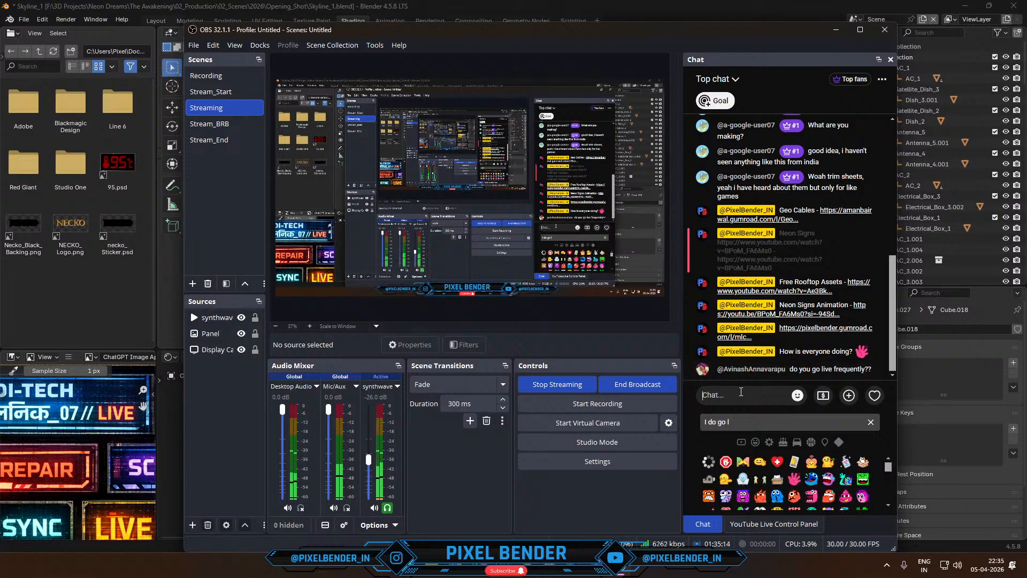
{"action": "type", "text": "I do go LI"}
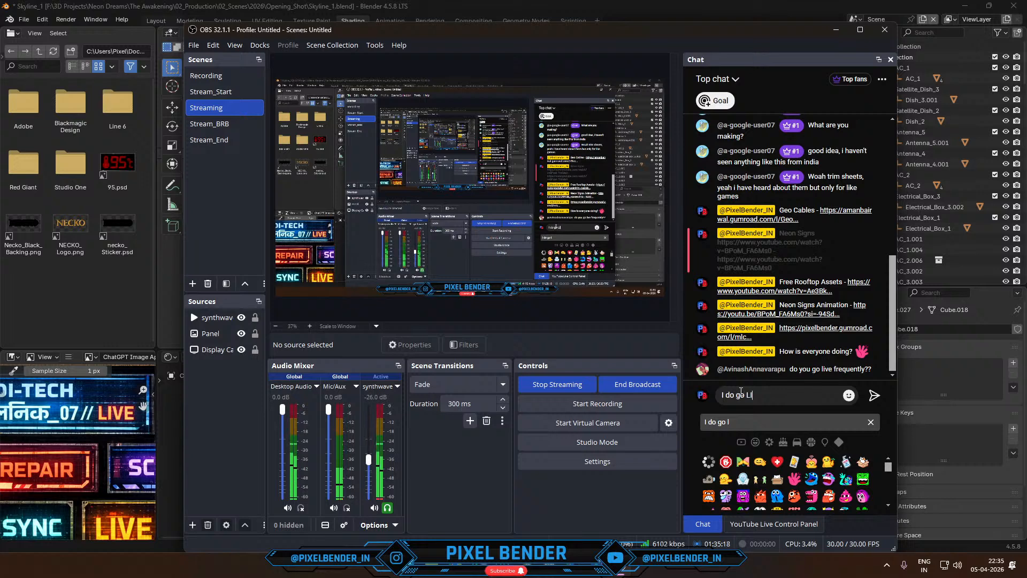
{"action": "type", "text": "VE every su"}
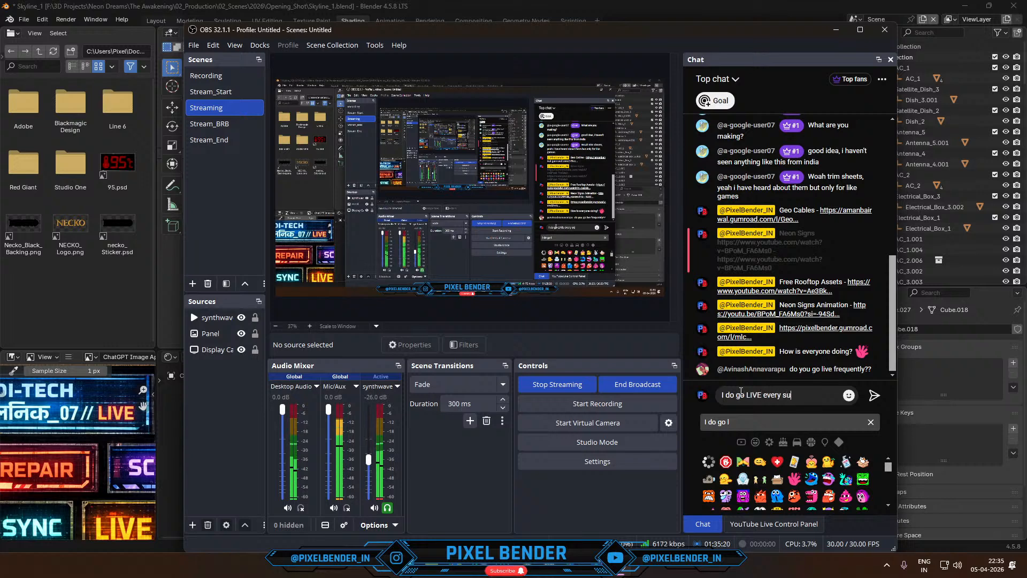
{"action": "type", "text": "nday a"}
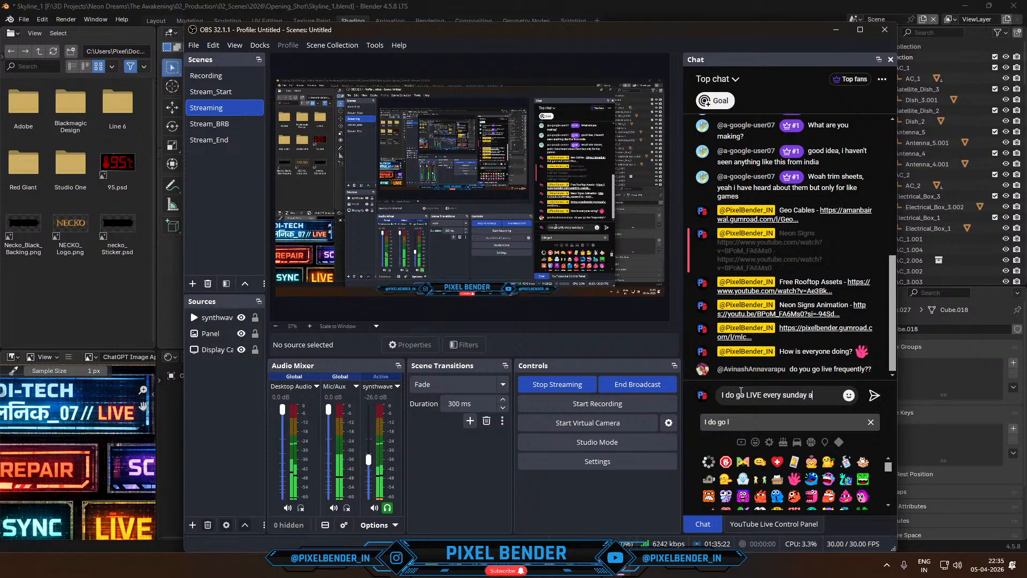
{"action": "type", "text": "rounf"}
{"action": "type", "text": "9"}
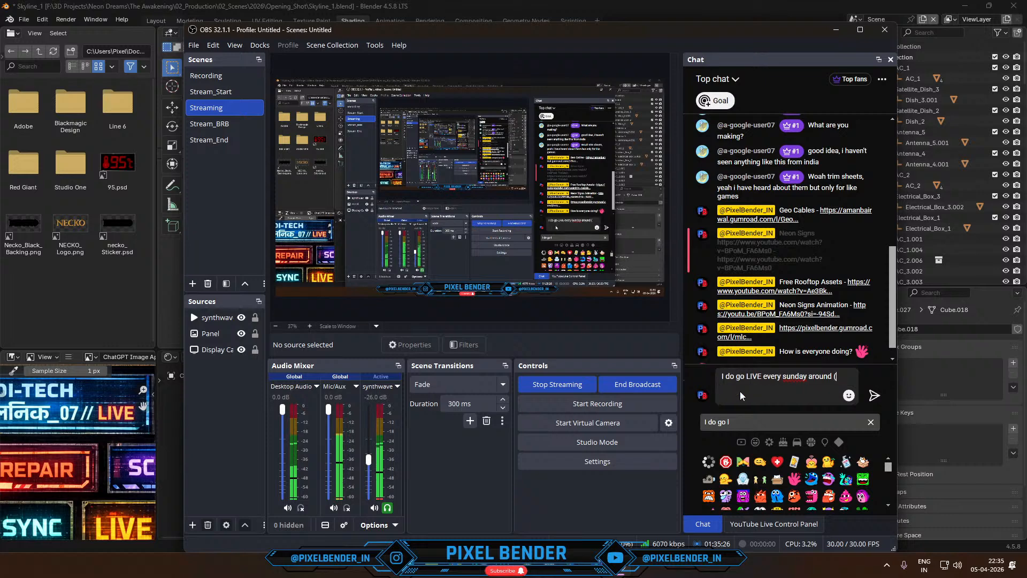
{"action": "type", "text": " PM IST"}
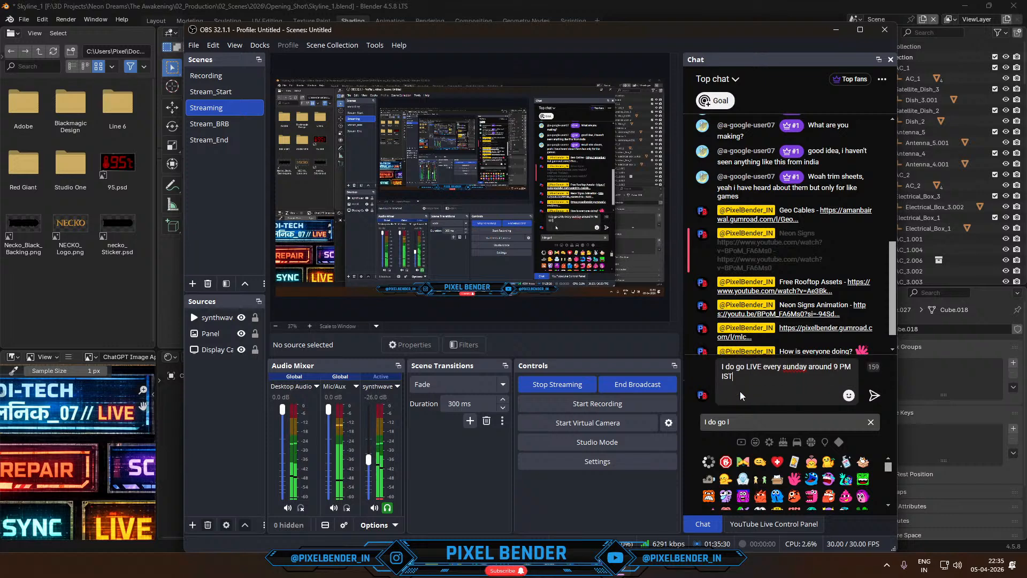
{"action": "key", "text": "Return"}
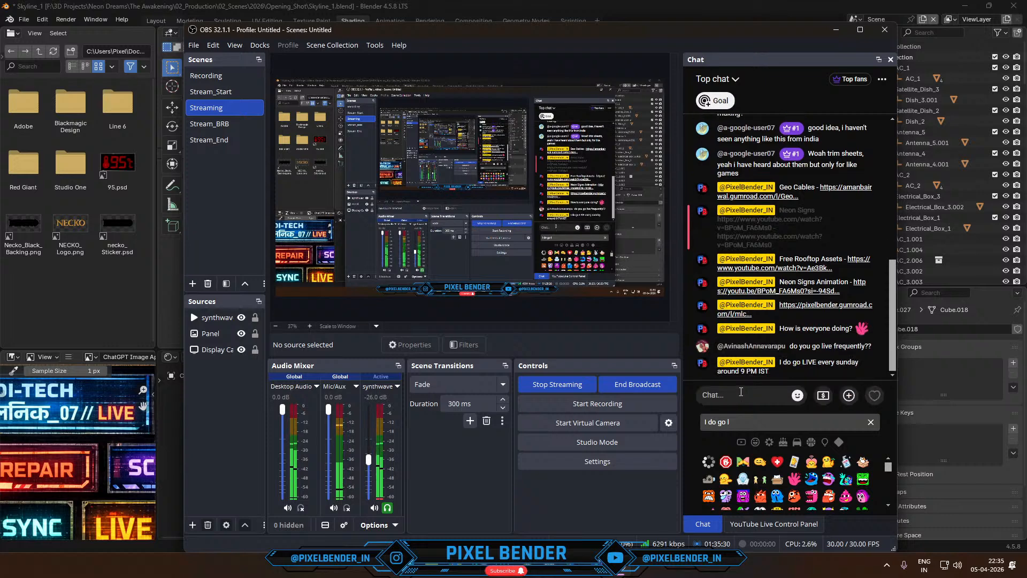
- Back in Blender, set the cube's Volume Scatter density to 0.1 and its anisotropy to about 0.769
{"action": "left_click", "coordinate": [545, 4]}
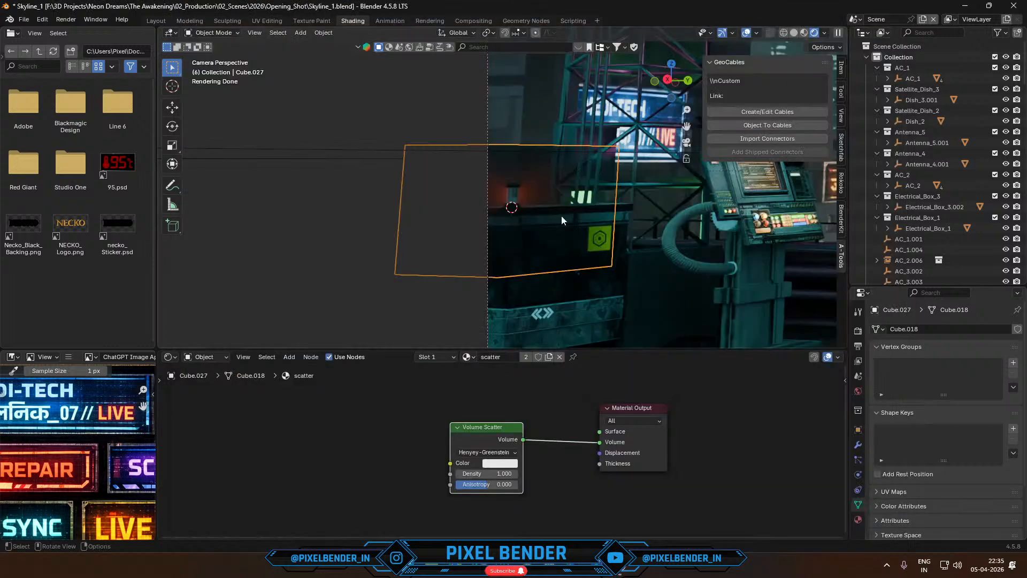
{"action": "scroll", "coordinate": [561, 216], "scroll_direction": "up", "scroll_amount": 5}
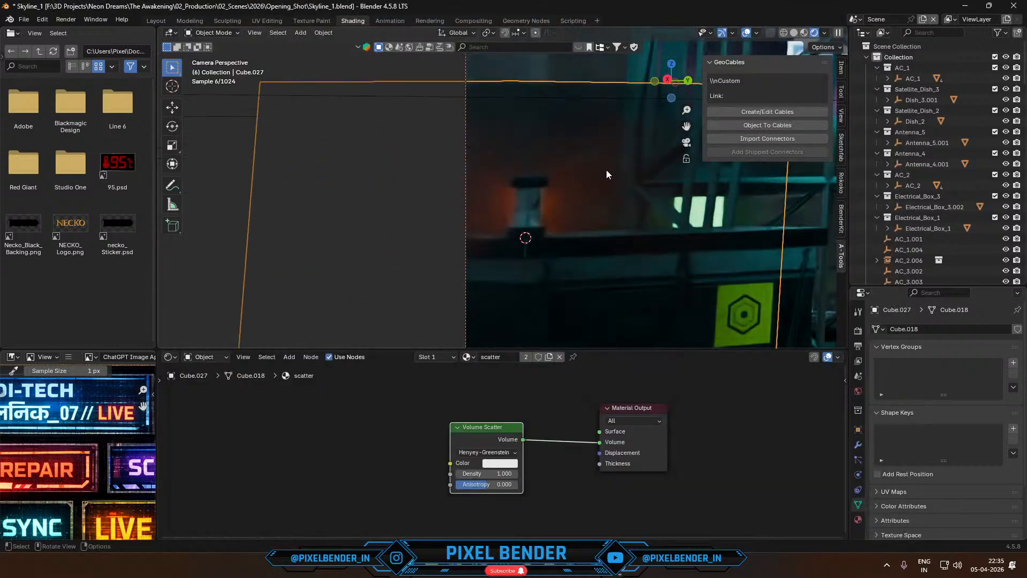
{"action": "scroll", "coordinate": [605, 170], "scroll_direction": "down", "scroll_amount": 4}
{"action": "left_click", "coordinate": [489, 474]}
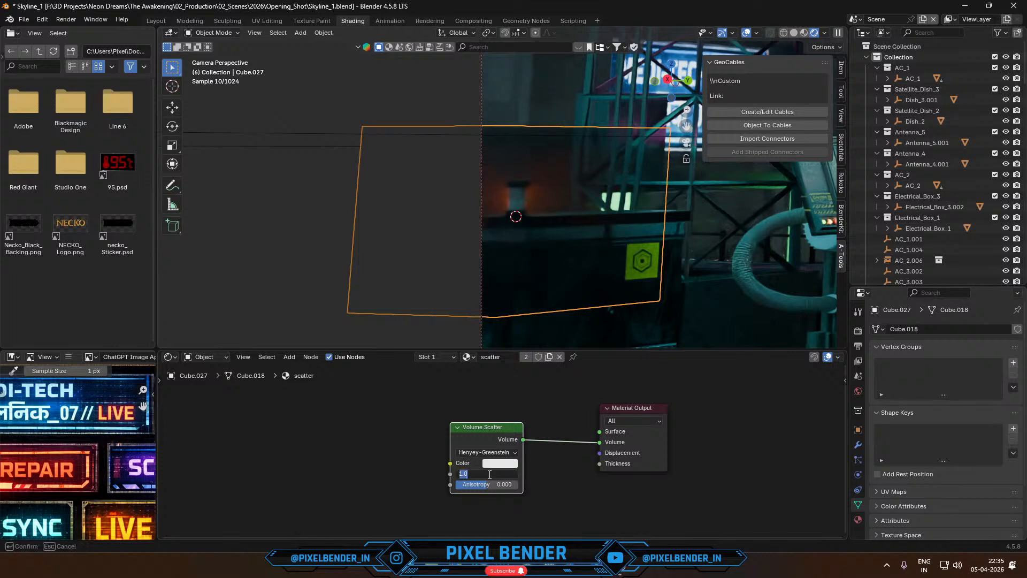
{"action": "key", "text": "Return"}
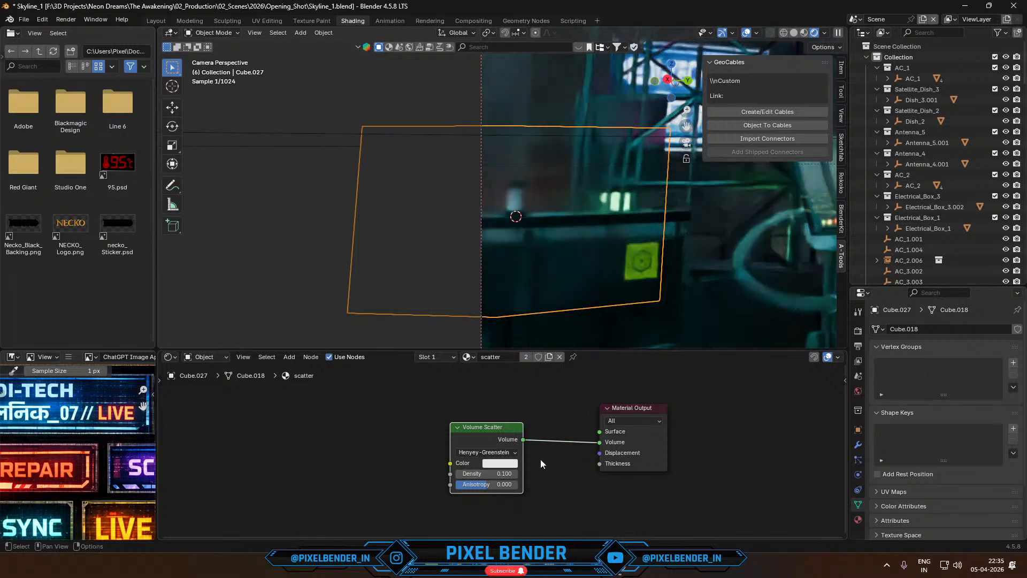
{"action": "left_click_drag", "start_coordinate": [490, 485], "coordinate": [510, 485]}
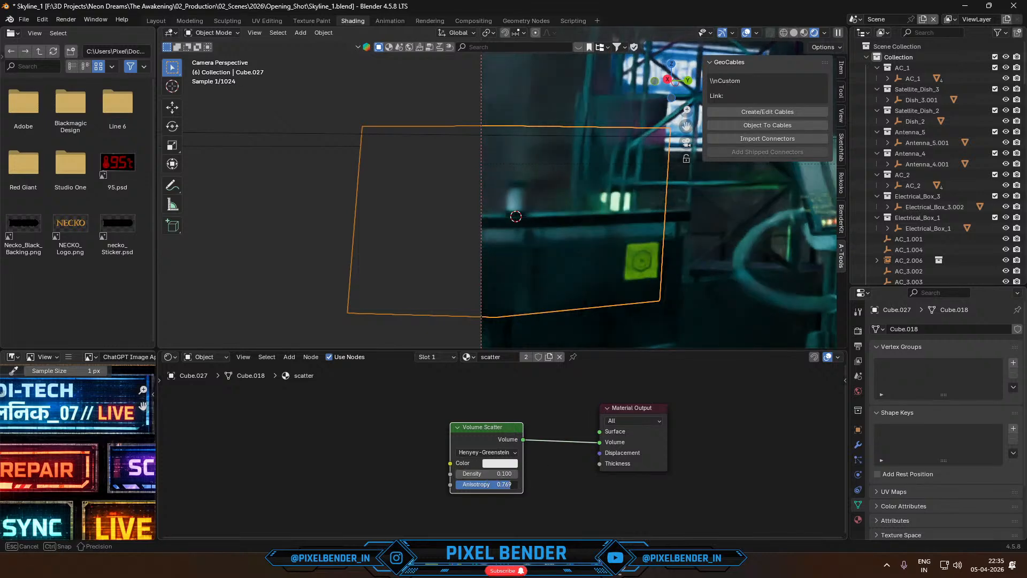
{"action": "left_click", "coordinate": [498, 475]}
{"action": "key", "text": "Return"}
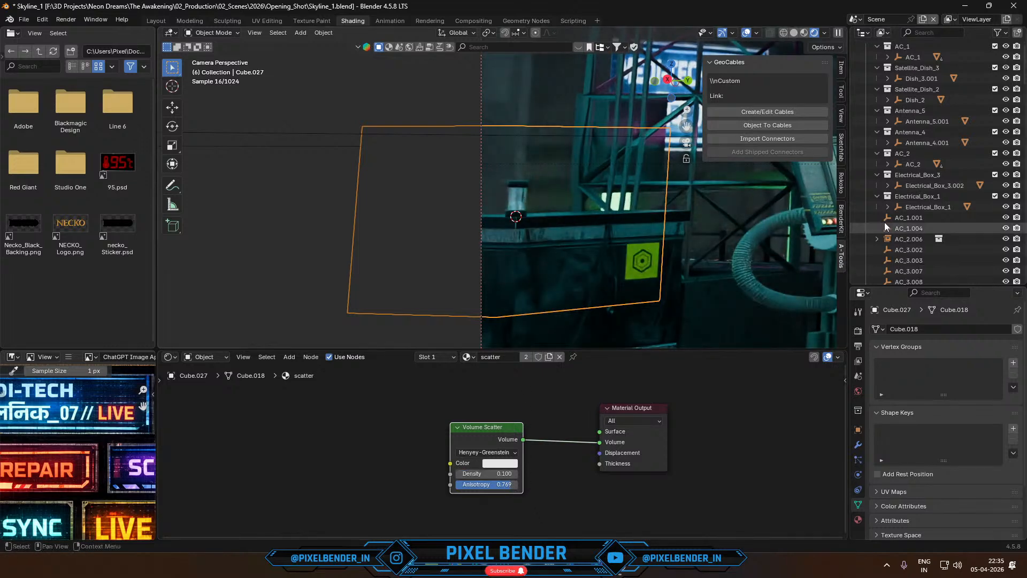
- Play the animation to check the beacon's glow inside the scatter cube, and look up the beacon among the scene objects
{"action": "scroll", "coordinate": [910, 216], "scroll_direction": "down", "scroll_amount": 12}
{"action": "scroll", "coordinate": [916, 213], "scroll_direction": "down", "scroll_amount": 5}
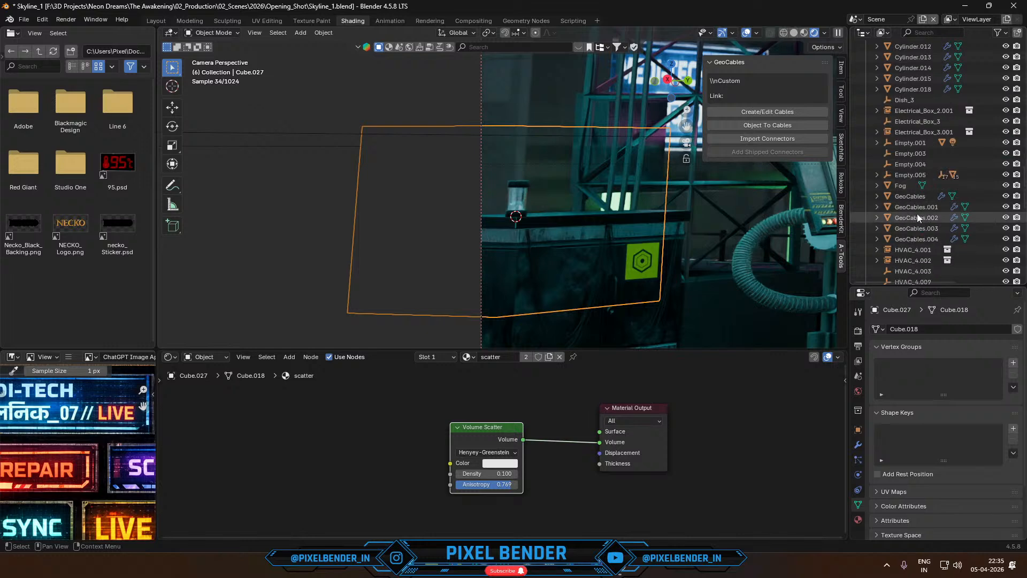
{"action": "key", "text": "space"}
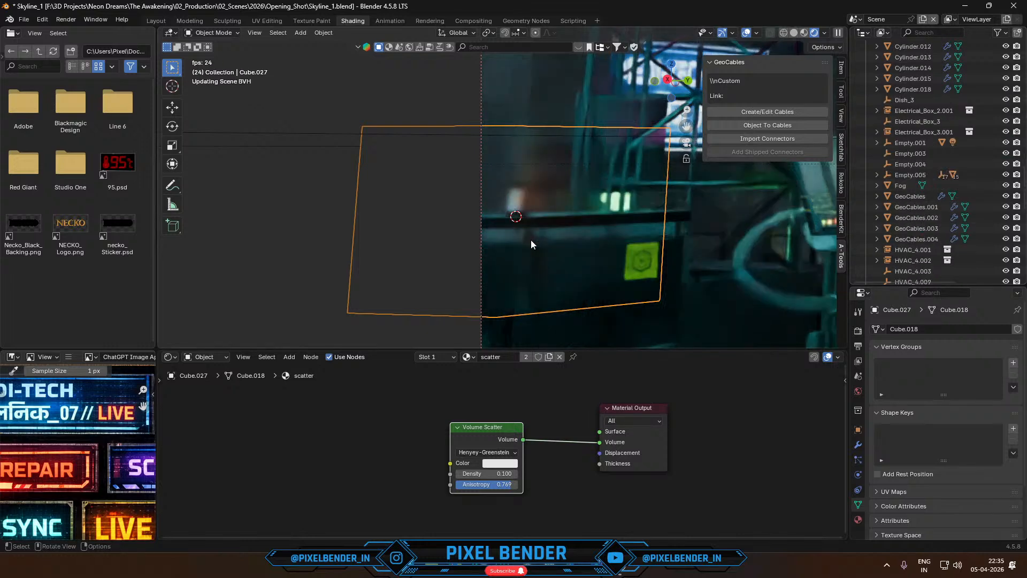
{"action": "key", "text": "space"}
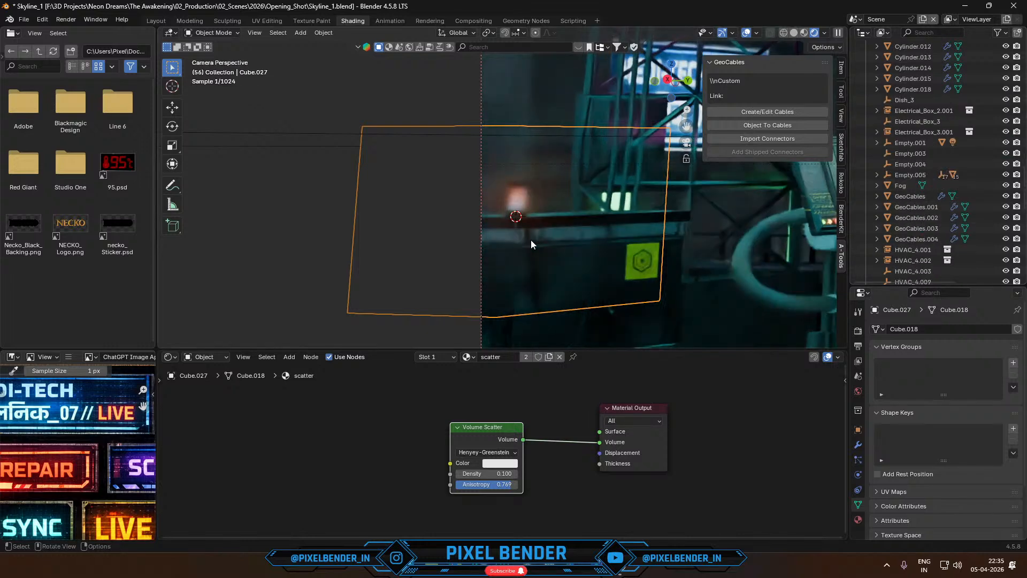
{"action": "scroll", "coordinate": [972, 240], "scroll_direction": "down", "scroll_amount": 10}
{"action": "scroll", "coordinate": [975, 235], "scroll_direction": "up", "scroll_amount": 12}
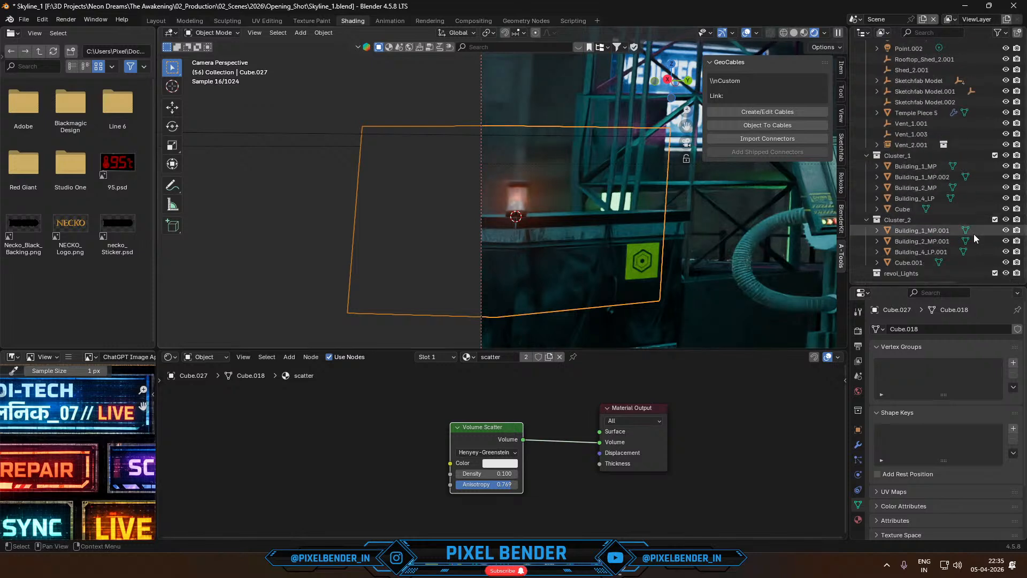
{"action": "scroll", "coordinate": [934, 238], "scroll_direction": "up", "scroll_amount": 1}
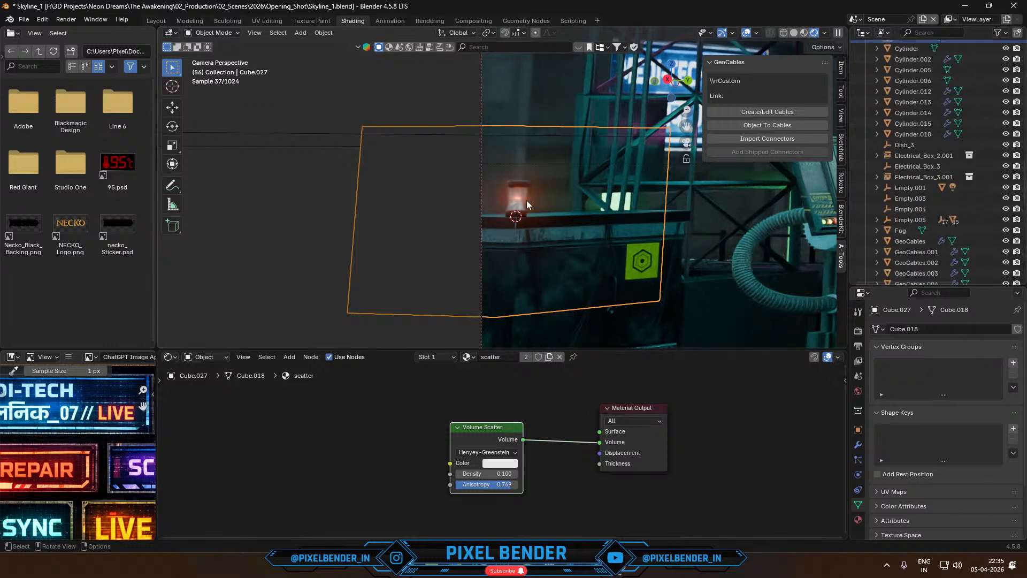
{"action": "left_click", "coordinate": [517, 190]}
{"action": "scroll", "coordinate": [905, 217], "scroll_direction": "down", "scroll_amount": 5}
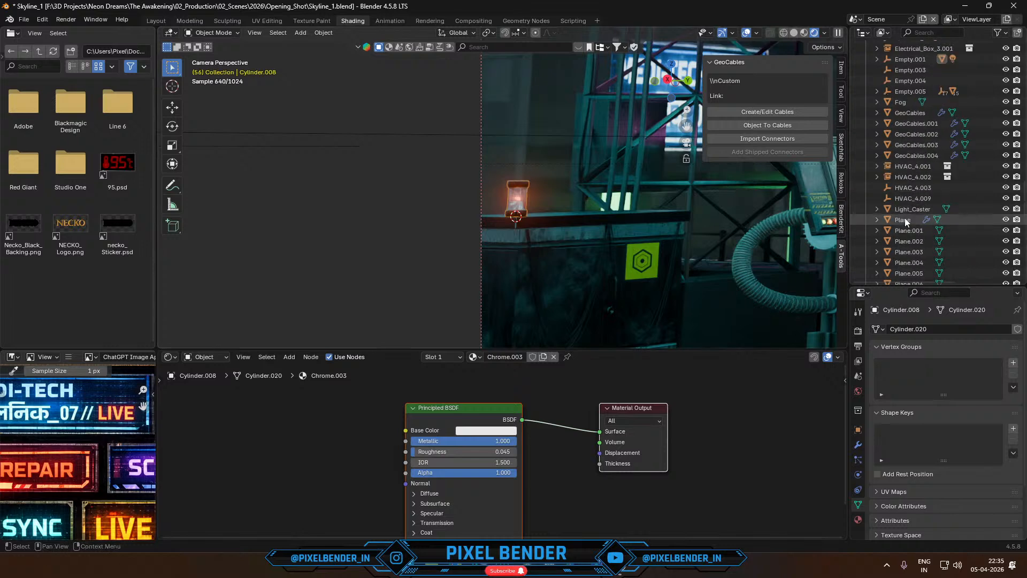
{"action": "key", "text": "m"}
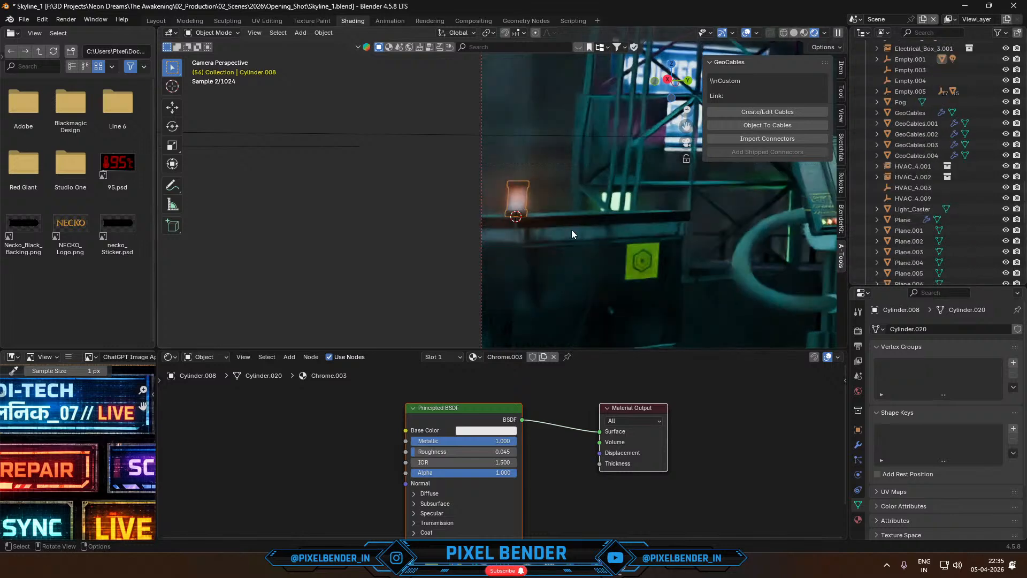
- In solid shading, isolate the scatter cube and the electrical box in local view, seen from the top with only the cube selected
{"action": "left_click", "coordinate": [529, 212]}
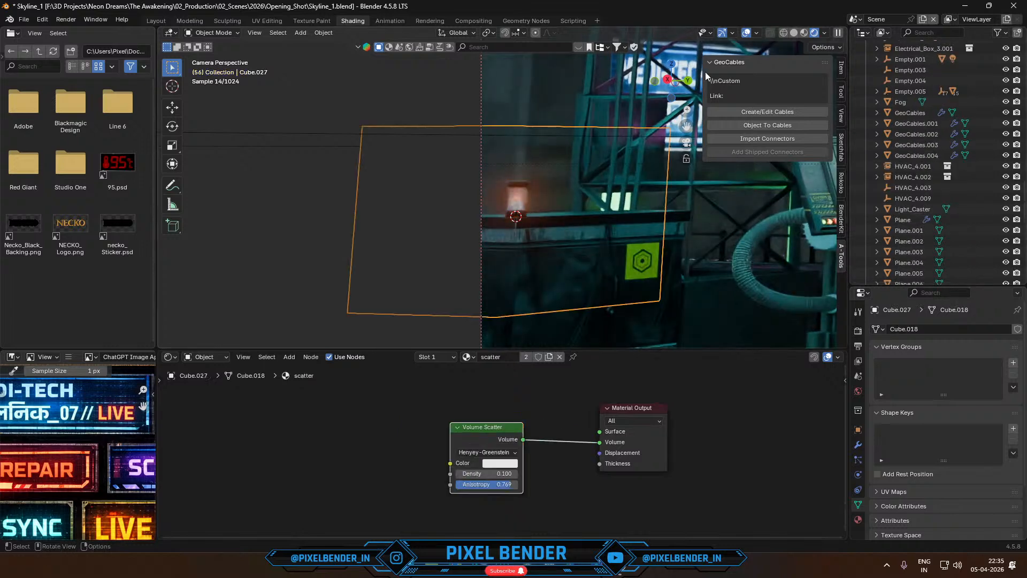
{"action": "left_click", "coordinate": [794, 32]}
{"action": "middle_click_drag", "start_coordinate": [611, 198], "coordinate": [457, 312]}
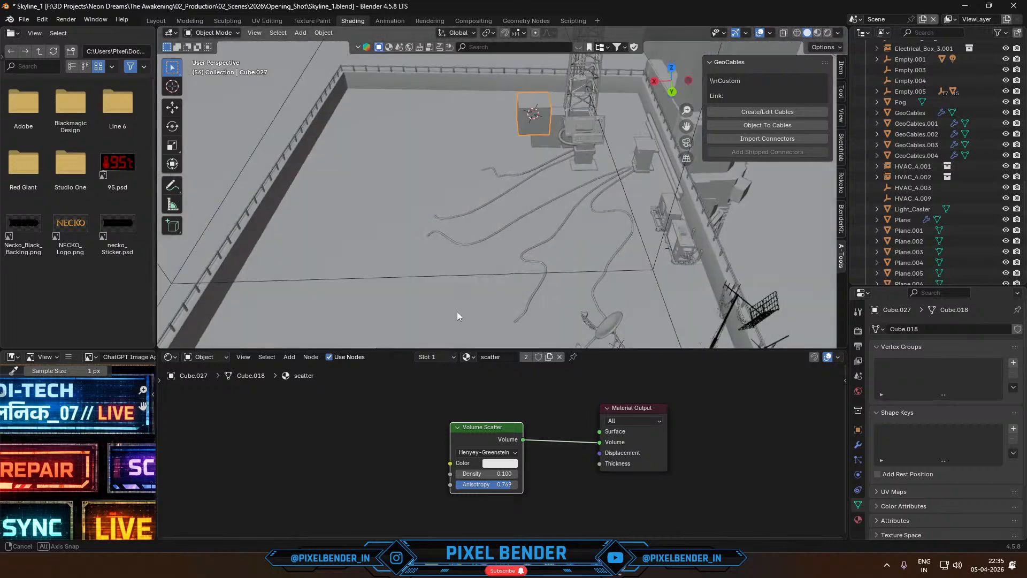
{"action": "middle_click_drag", "start_coordinate": [530, 238], "coordinate": [505, 348], "text": "shift"}
{"action": "scroll", "coordinate": [536, 281], "scroll_direction": "up", "scroll_amount": 2}
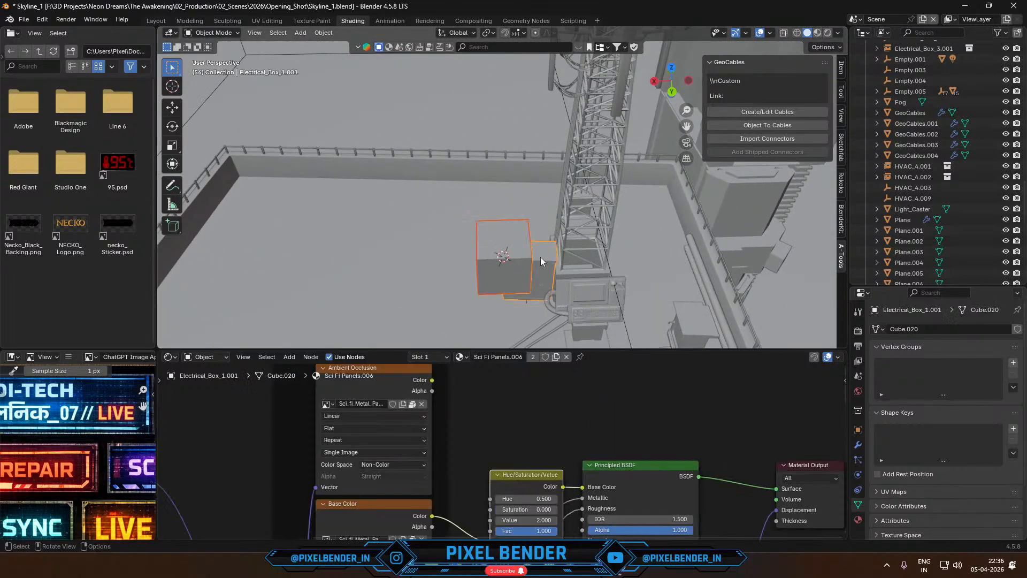
{"action": "key", "text": "KP_Divide"}
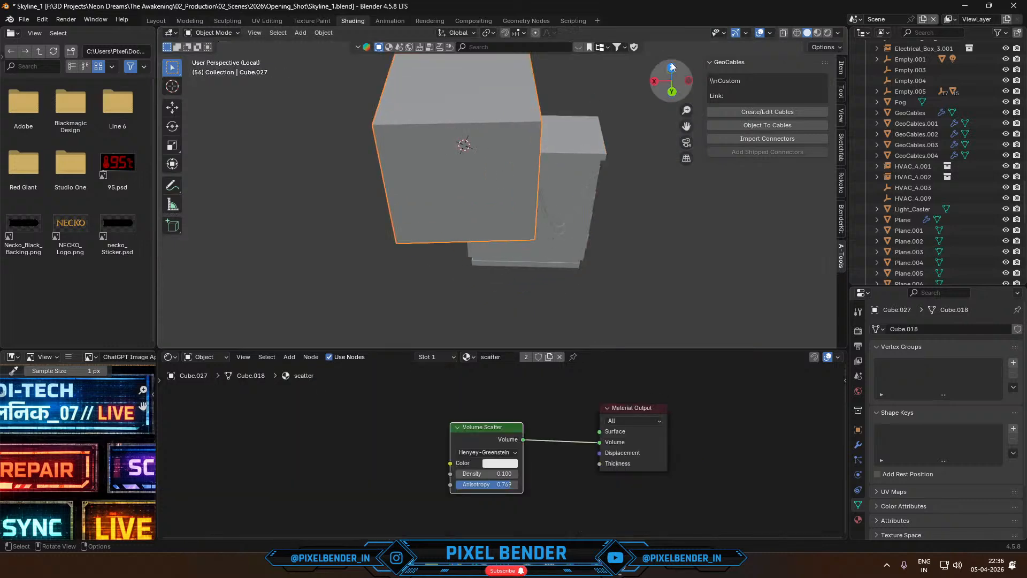
{"action": "left_click", "coordinate": [672, 67]}
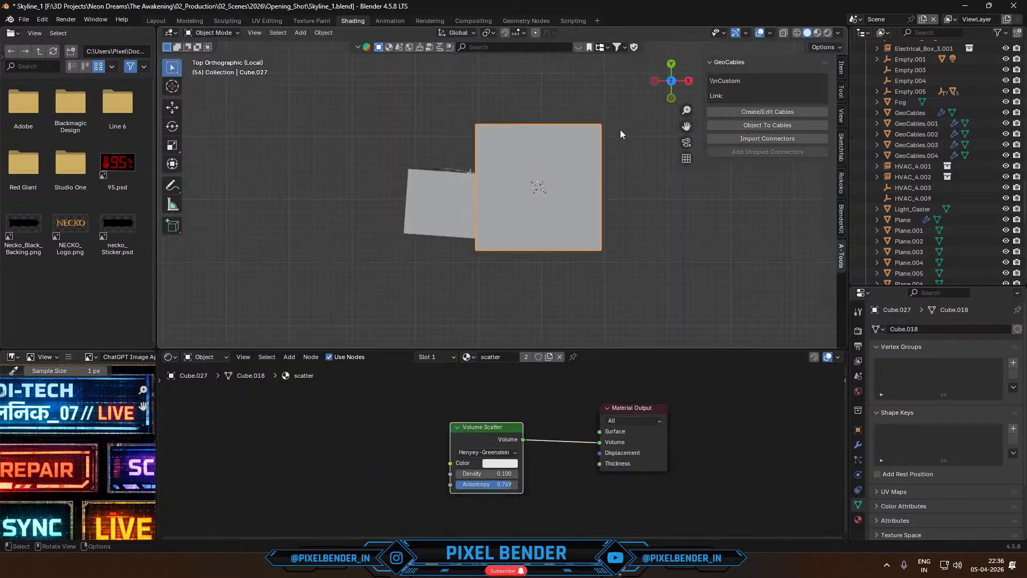
- Move the scatter cube over the electrical box and rotate it about the Z axis to match the box's angle
{"action": "key", "text": "g"}
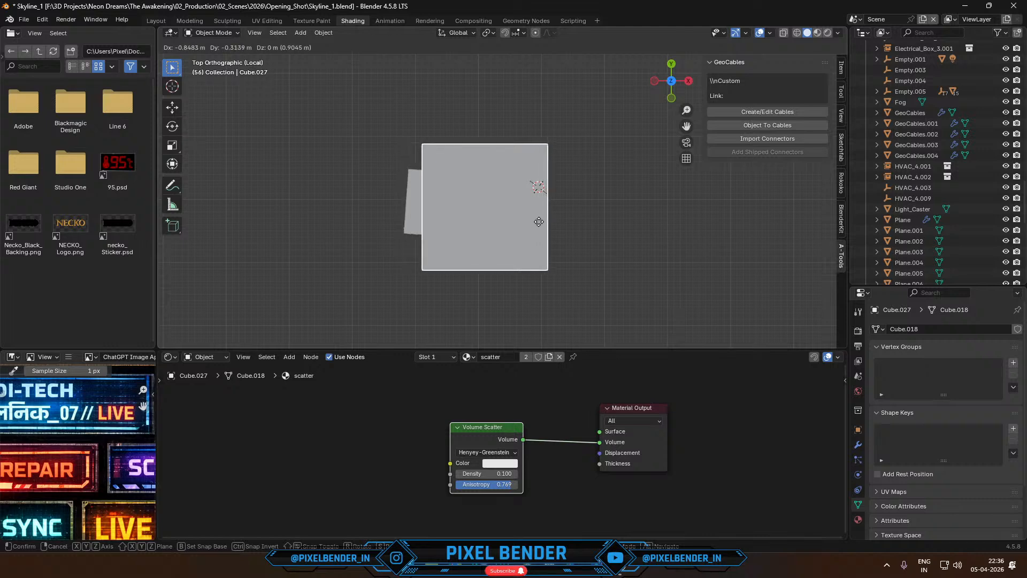
{"action": "left_click", "coordinate": [527, 225]}
{"action": "key", "text": "g"}
{"action": "left_click", "coordinate": [570, 188]}
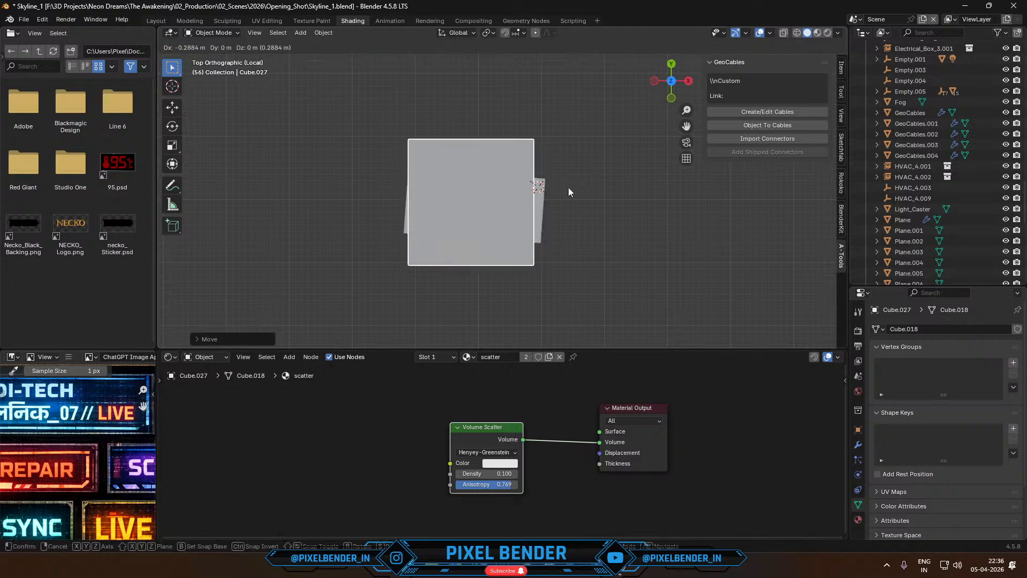
{"action": "key", "text": "r"}
{"action": "key", "text": "y"}
{"action": "key", "text": "x"}
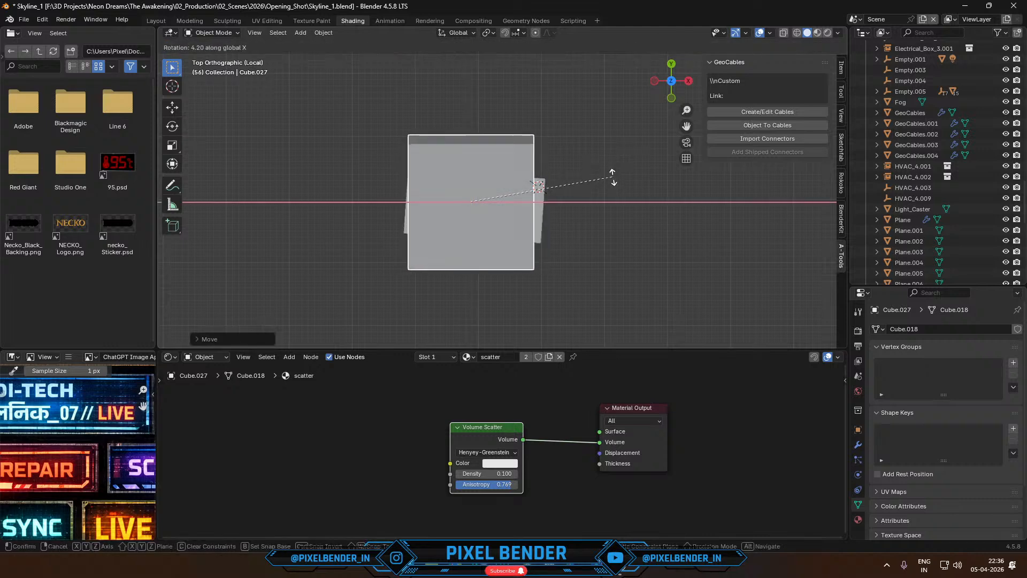
{"action": "key", "text": "z"}
{"action": "left_click", "coordinate": [622, 174]}
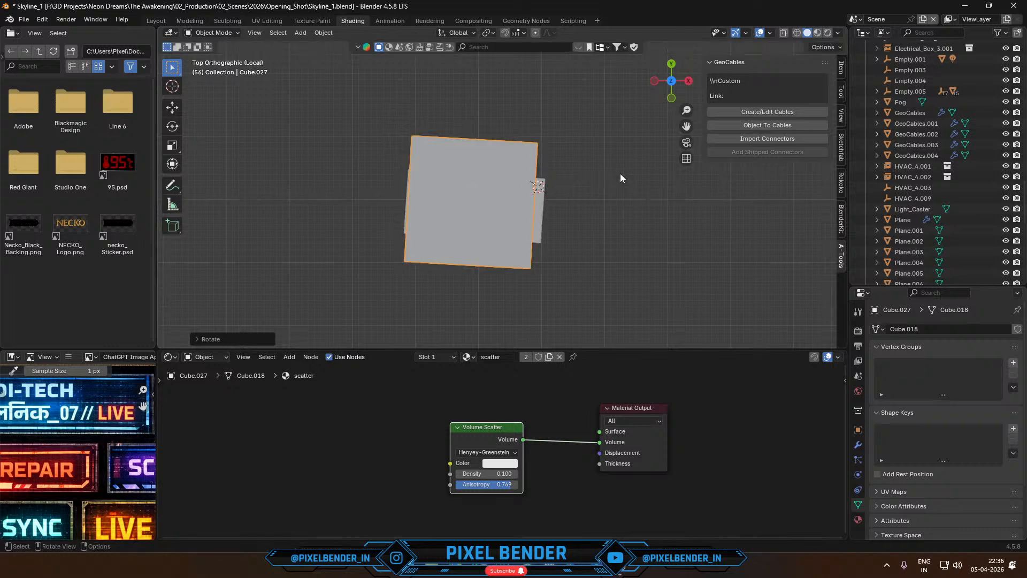
- Scale the scatter cube wider along X to cover the electrical box, and return to the full scene in camera view
{"action": "key", "text": "s"}
{"action": "key", "text": "y"}
{"action": "key", "text": "x"}
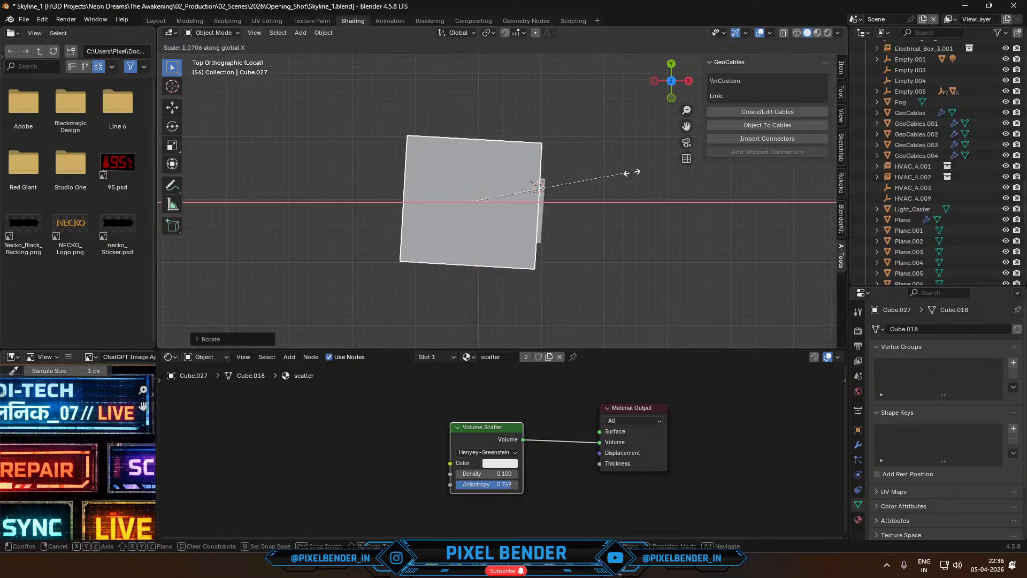
{"action": "left_click", "coordinate": [685, 174]}
{"action": "key", "text": "KP_0"}
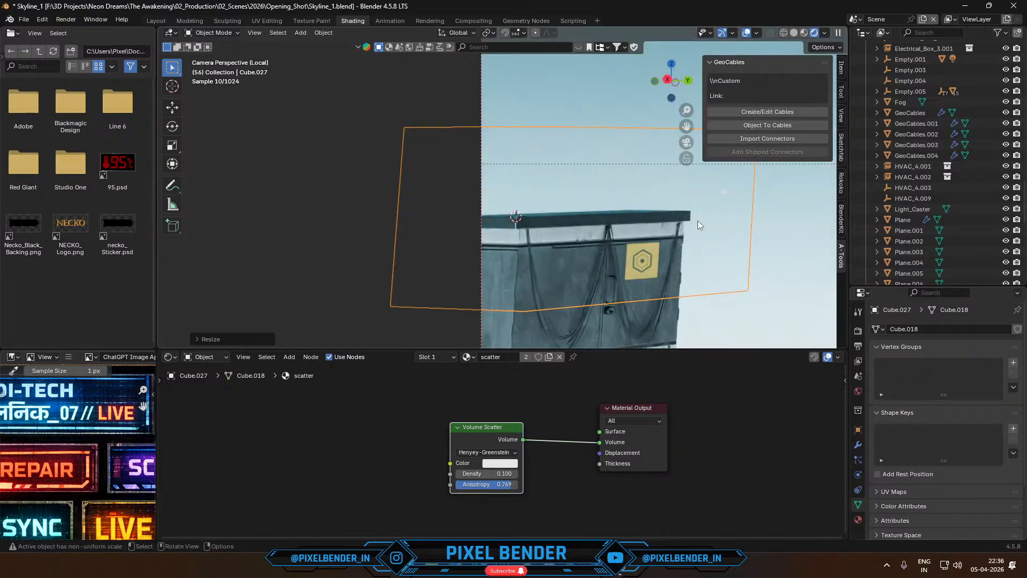
{"action": "key", "text": "KP_Divide"}
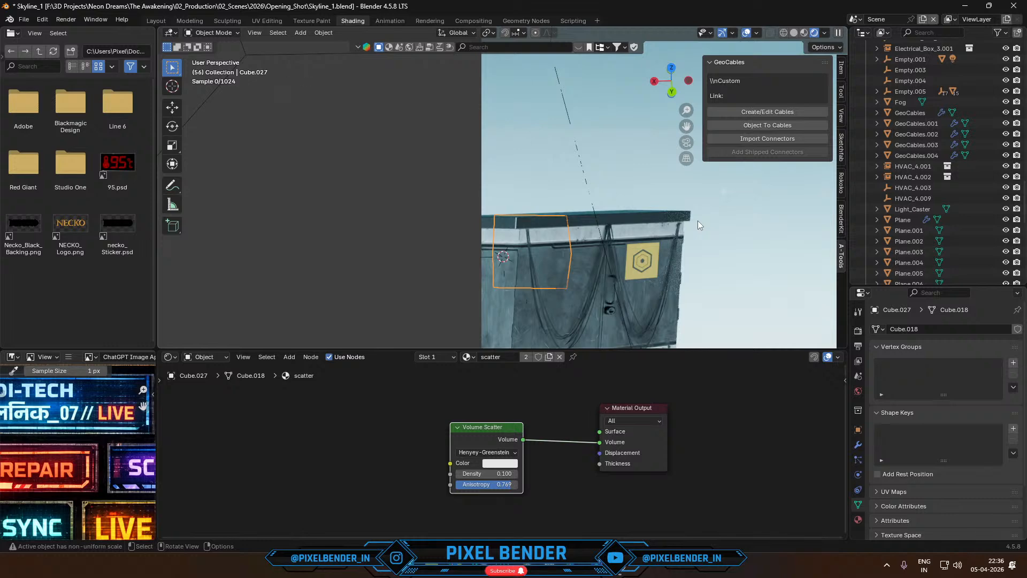
{"action": "key", "text": "KP_0"}
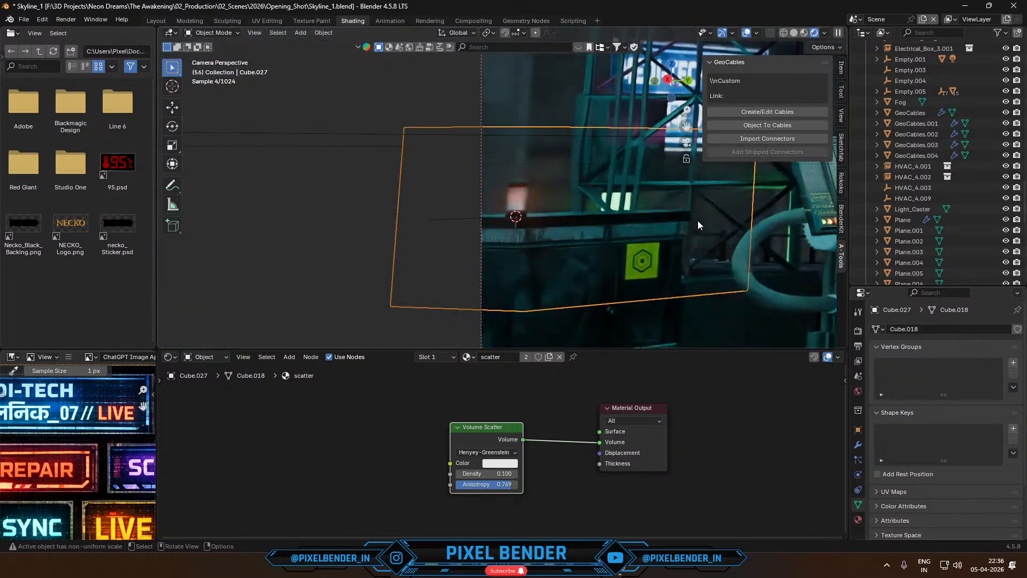
- Look for the beacon's light by filtering the scene objects for "poi" and inspect the light settings of Point.002
{"action": "scroll", "coordinate": [612, 218], "scroll_direction": "up", "scroll_amount": 5}
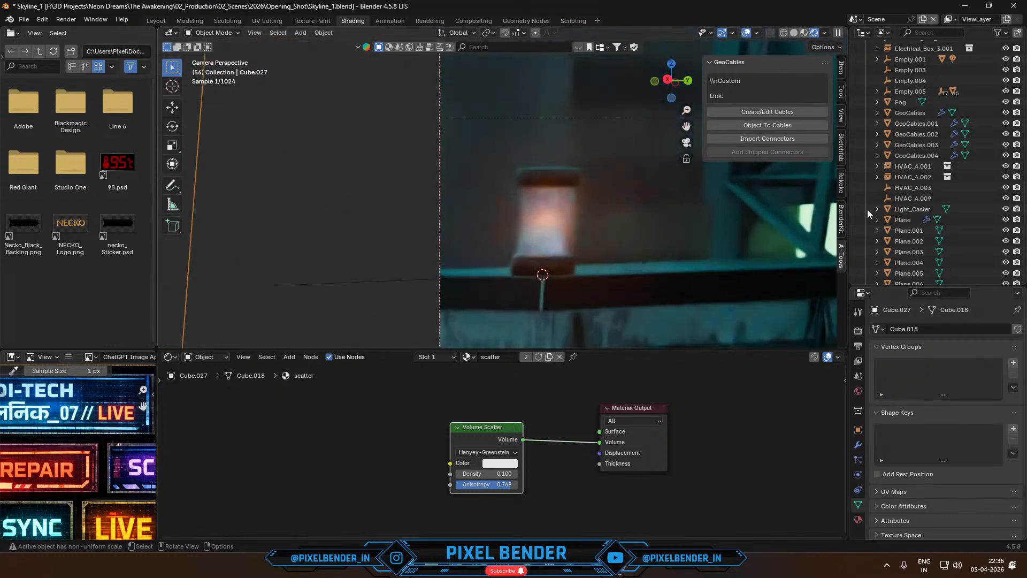
{"action": "scroll", "coordinate": [892, 239], "scroll_direction": "down", "scroll_amount": 10}
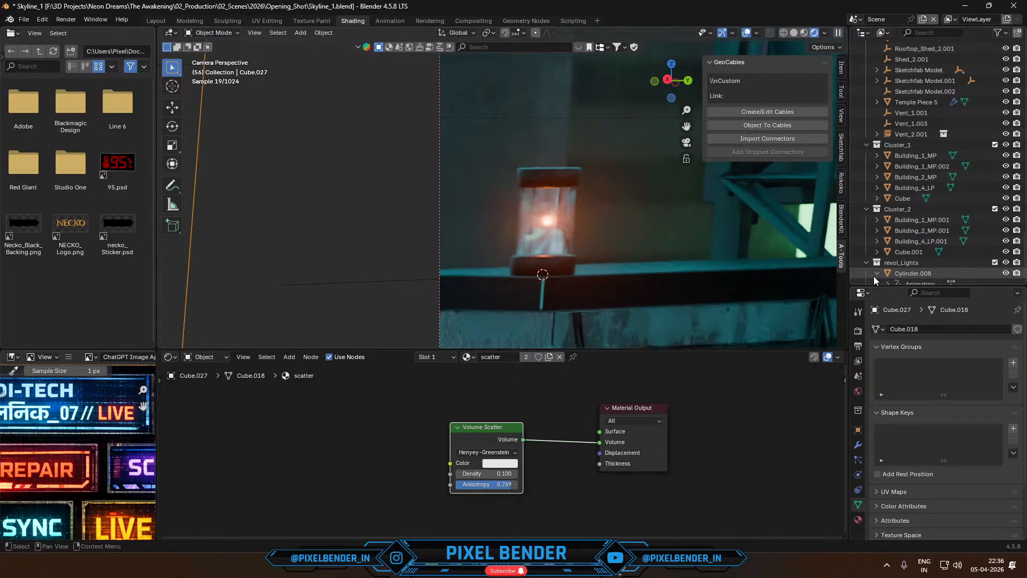
{"action": "left_click", "coordinate": [876, 274]}
{"action": "scroll", "coordinate": [889, 267], "scroll_direction": "down", "scroll_amount": 2}
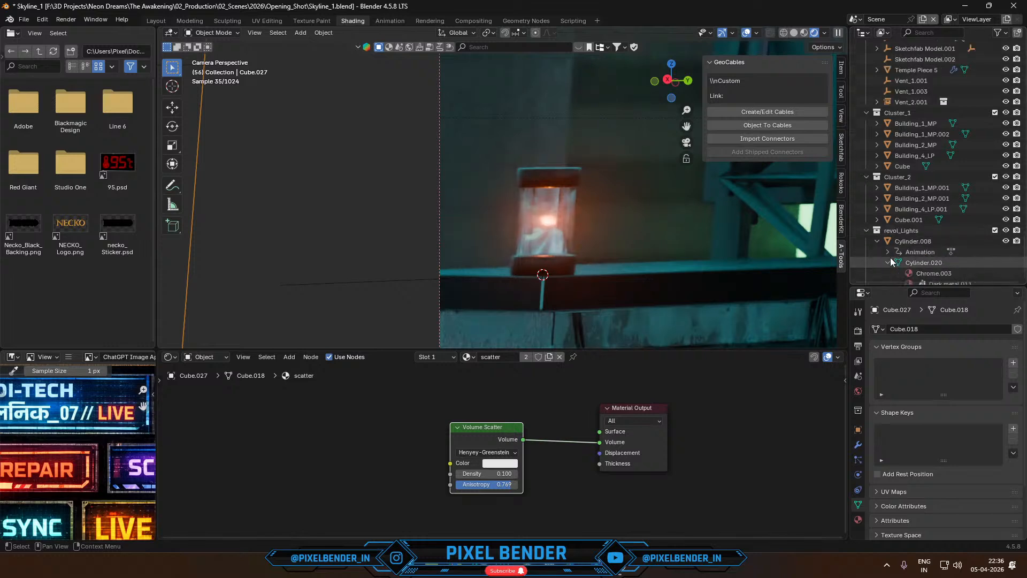
{"action": "left_click", "coordinate": [888, 263]}
{"action": "scroll", "coordinate": [890, 258], "scroll_direction": "down", "scroll_amount": 2}
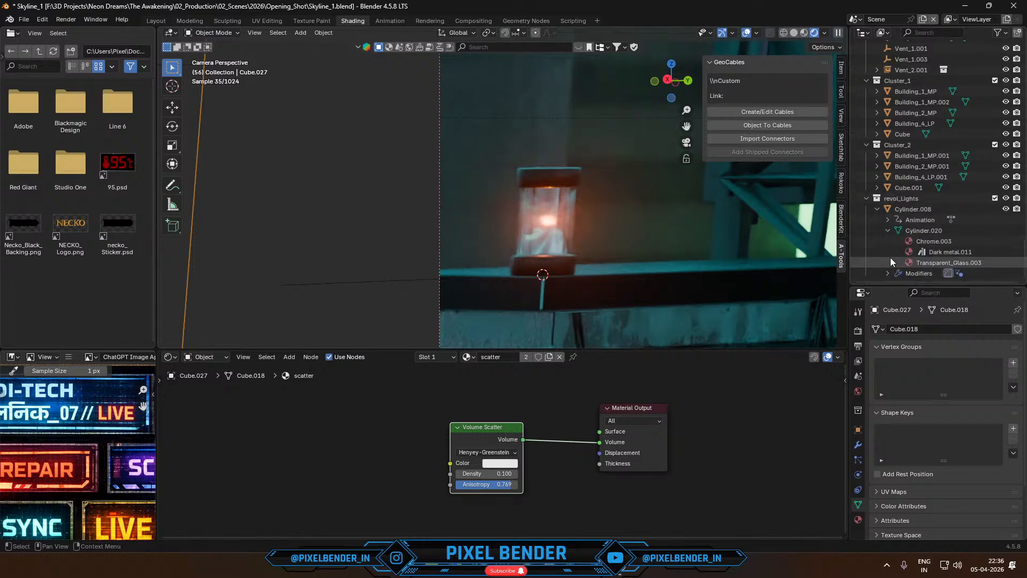
{"action": "left_click", "coordinate": [940, 32]}
{"action": "type", "text": "poi"}
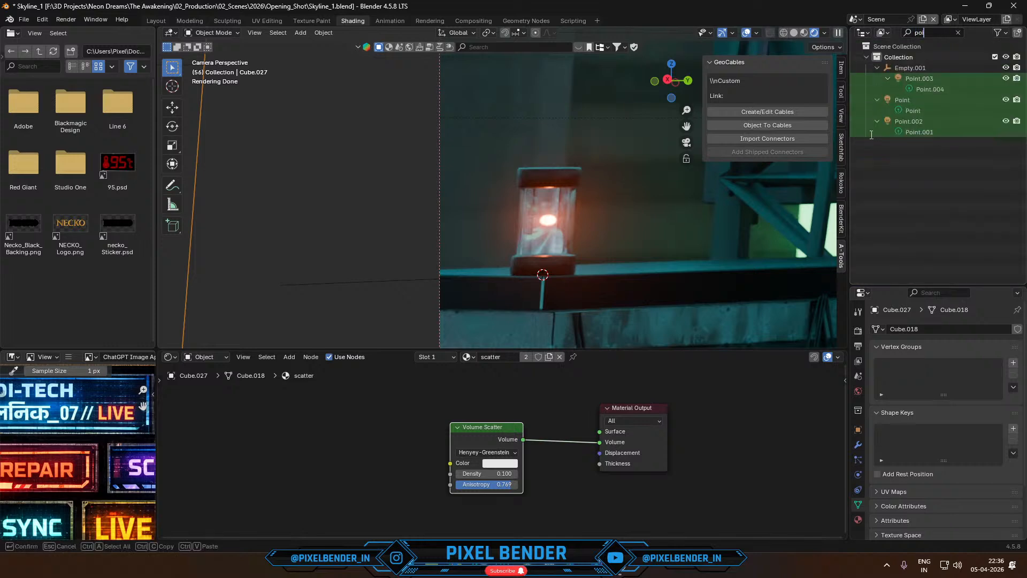
{"action": "key", "text": "Return"}
{"action": "left_click", "coordinate": [890, 121]}
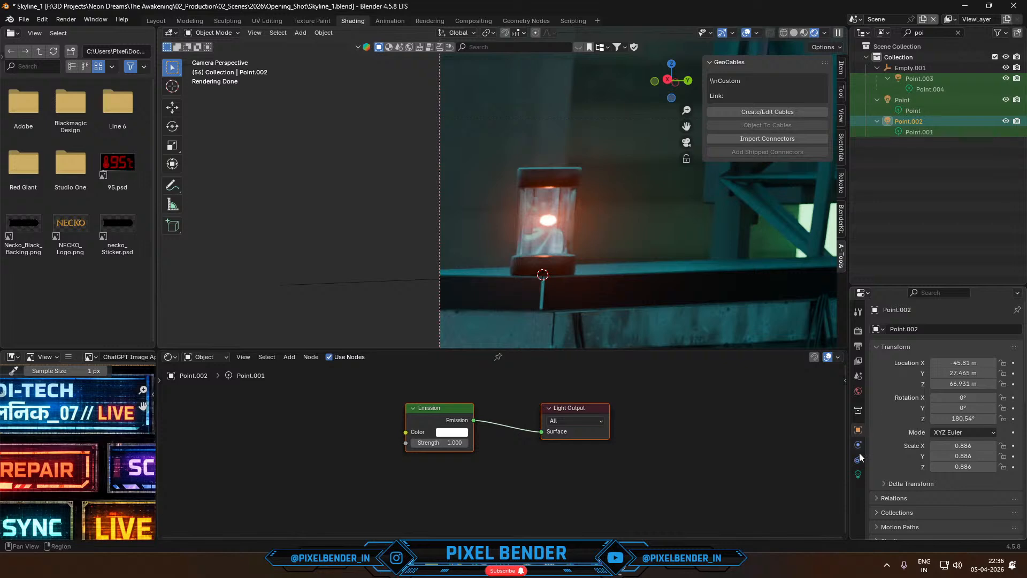
{"action": "left_click", "coordinate": [858, 474]}
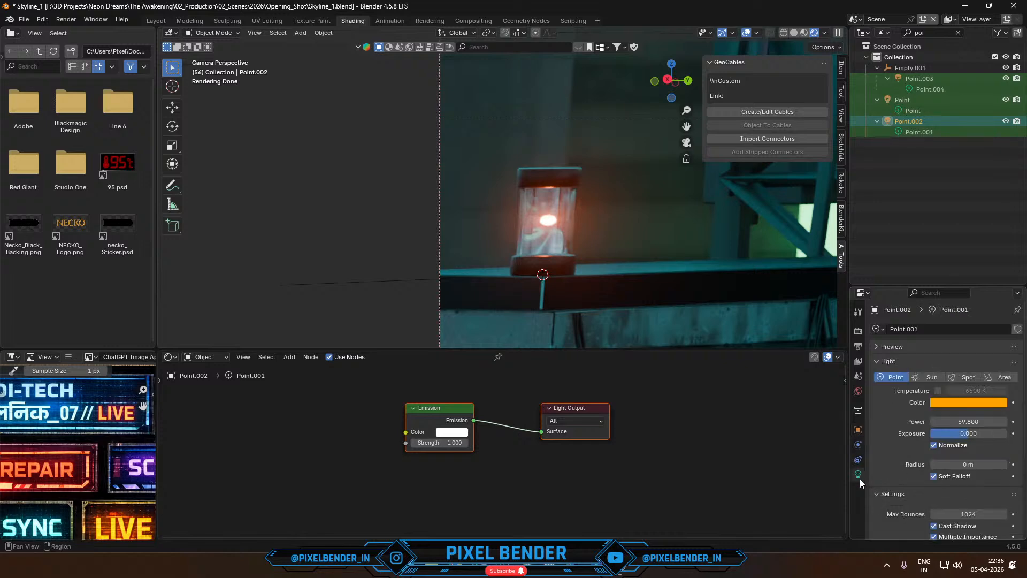
- Try powers of 200000 and 0 on the light named Point, and undo the changes
{"action": "left_click", "coordinate": [899, 101]}
{"action": "double_click", "coordinate": [950, 421]}
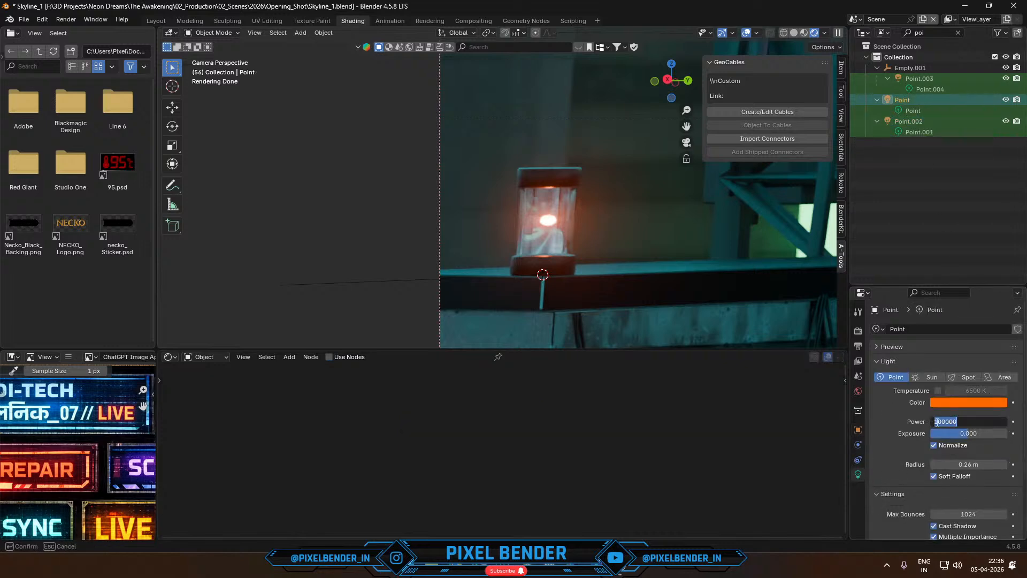
{"action": "left_click", "coordinate": [937, 422]}
{"action": "type", "text": "2"}
{"action": "key", "text": "Return"}
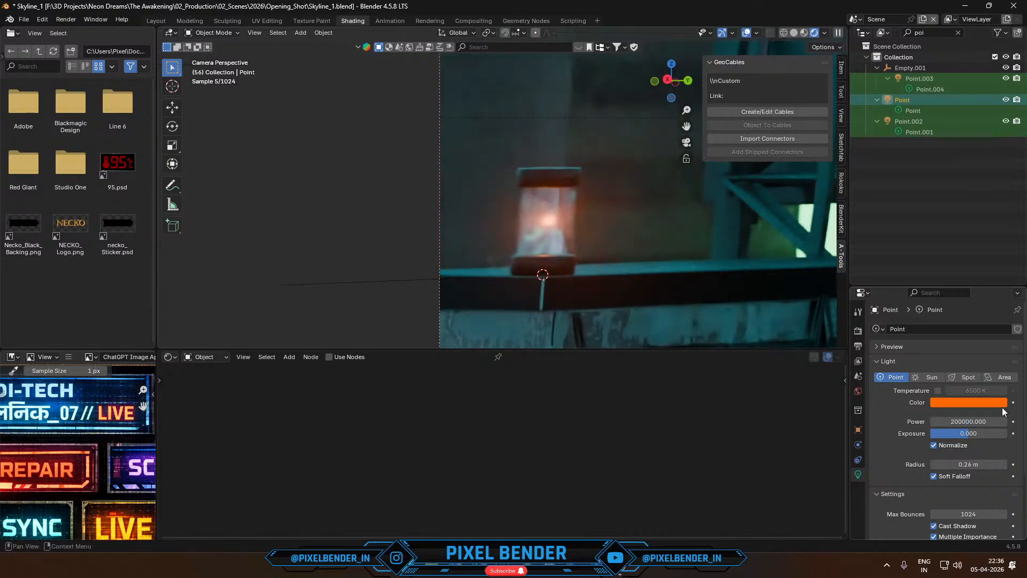
{"action": "left_click", "coordinate": [975, 432]}
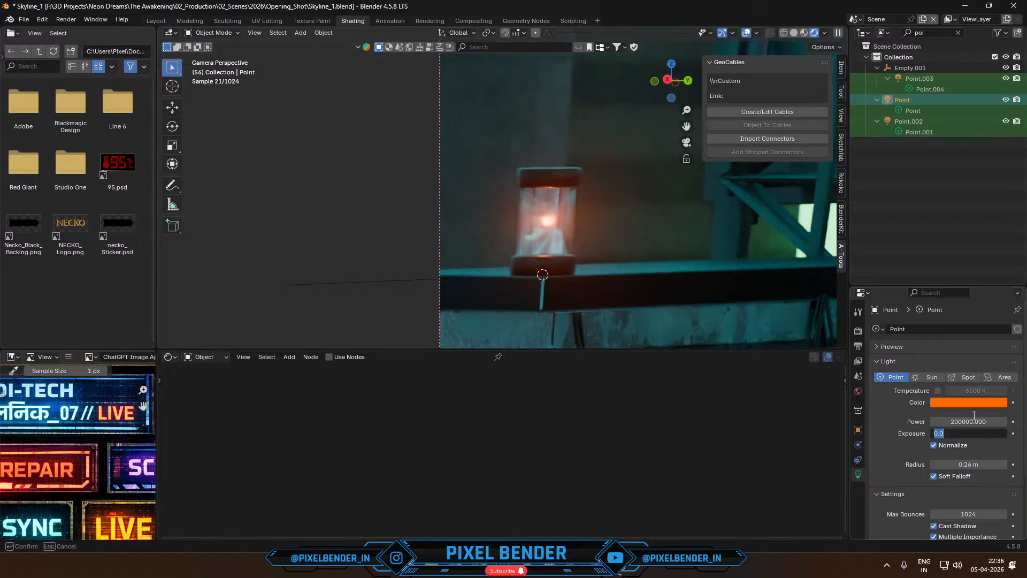
{"action": "left_click", "coordinate": [972, 414]}
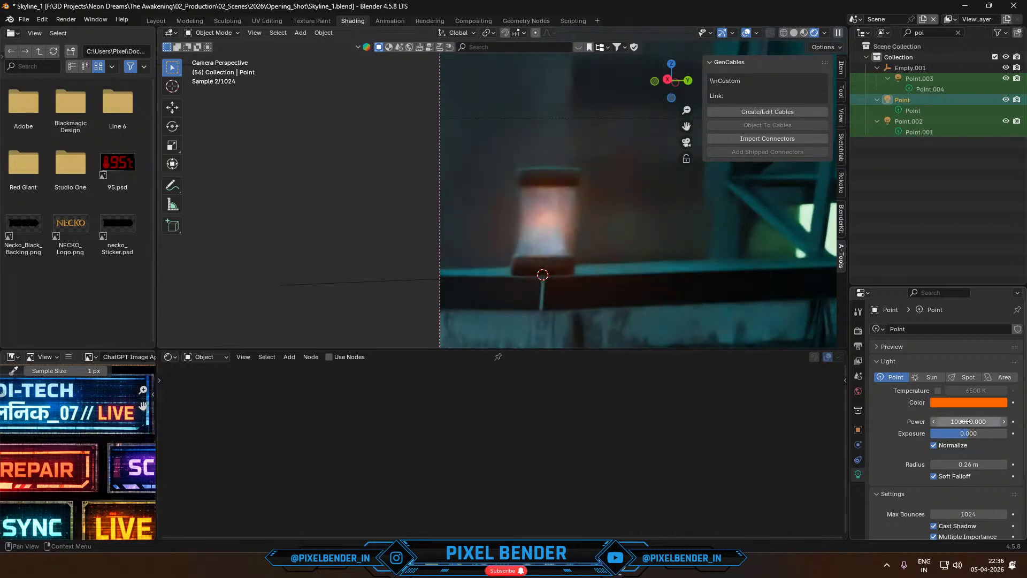
{"action": "left_click", "coordinate": [965, 422]}
{"action": "type", "text": "0"}
{"action": "key", "text": "Return"}
{"action": "key", "text": "ctrl+z"}
{"action": "key", "text": "ctrl+z"}
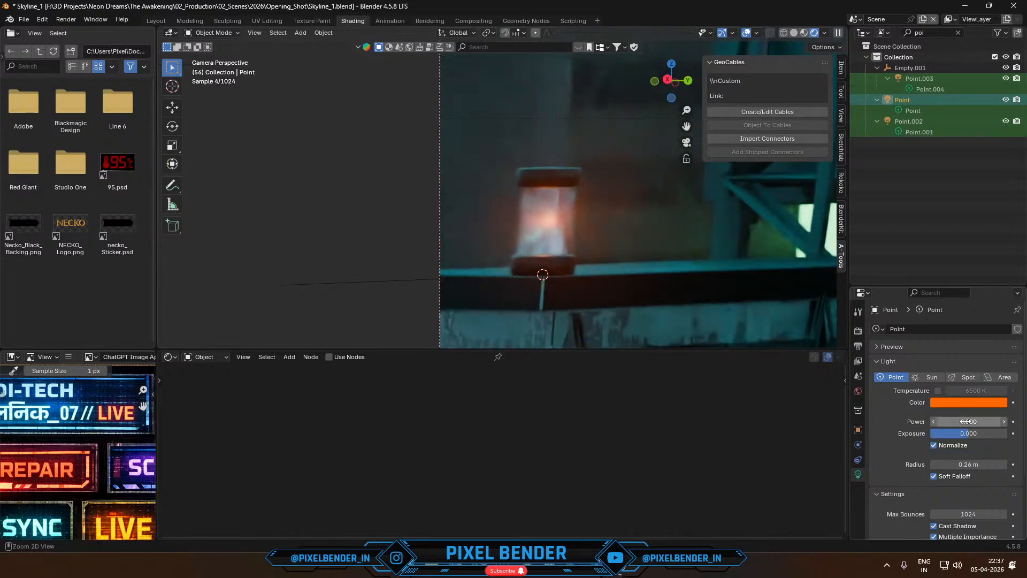
- Set the power of the beacon's point light, Point.003, to 50 and play the animation to check the stronger glow
{"action": "left_click", "coordinate": [922, 88]}
{"action": "left_click", "coordinate": [961, 421]}
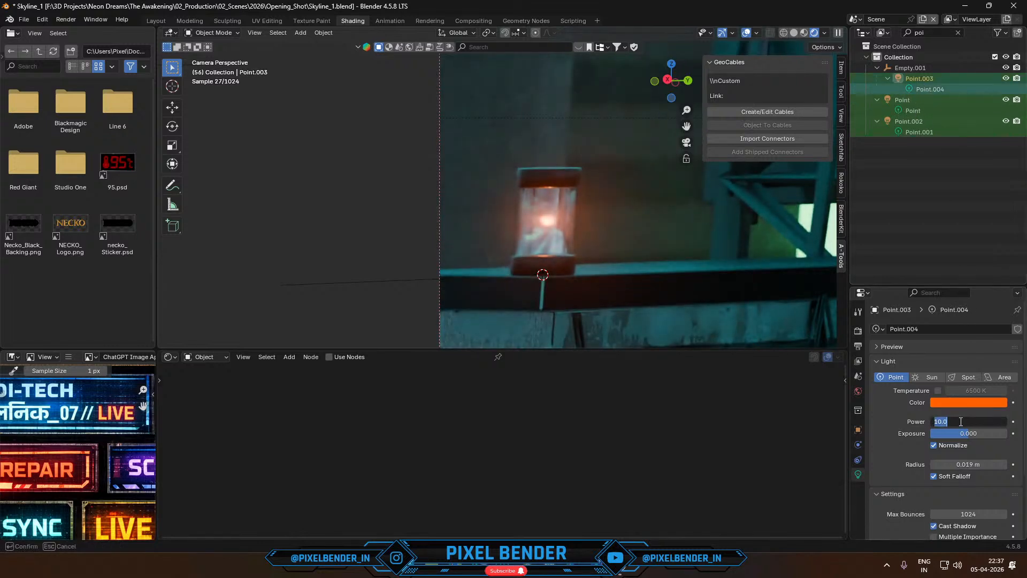
{"action": "type", "text": "50"}
{"action": "key", "text": "Return"}
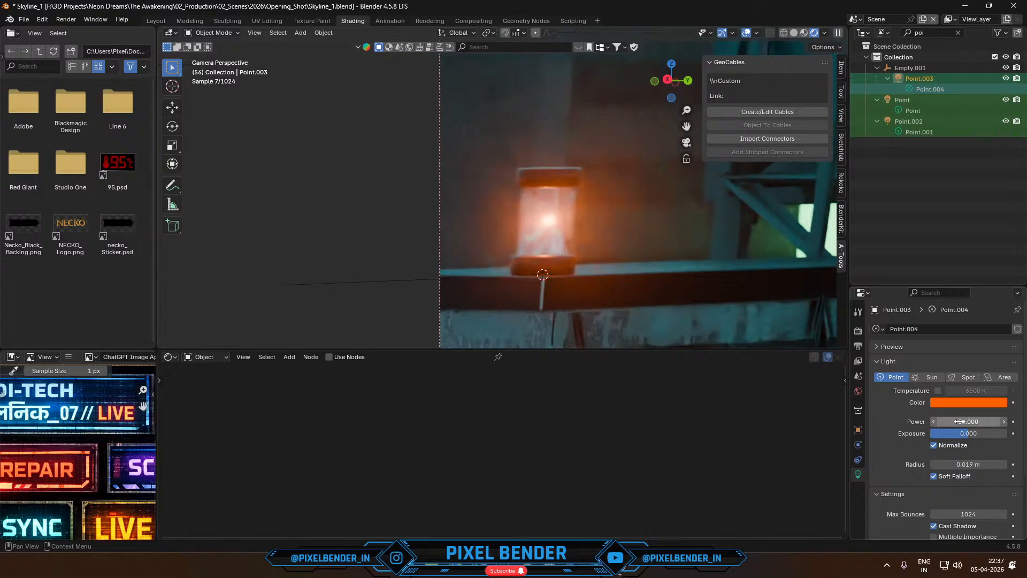
{"action": "key", "text": "space"}
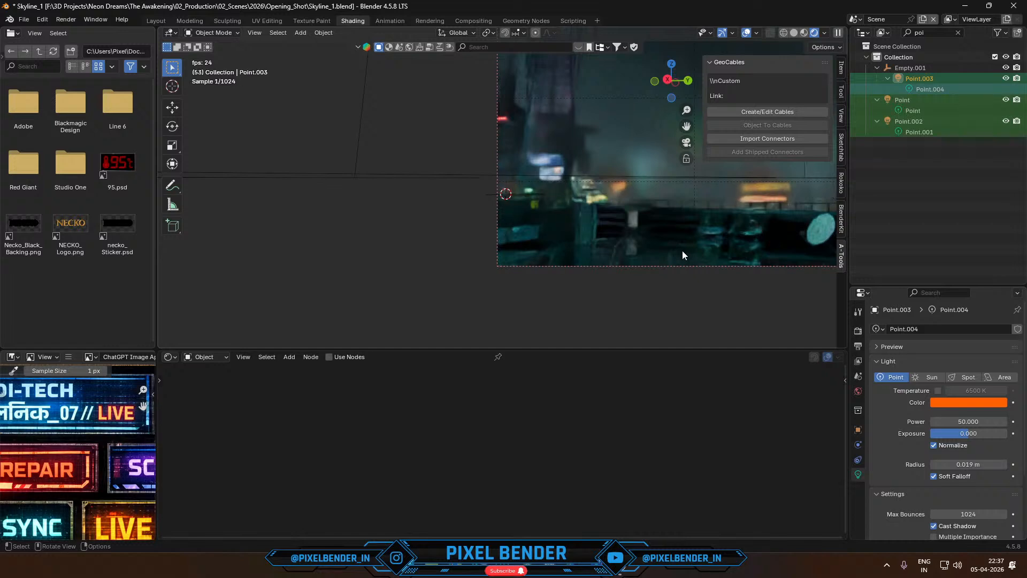
{"action": "key", "text": "space"}
{"action": "scroll", "coordinate": [521, 248], "scroll_direction": "up", "scroll_amount": 10}
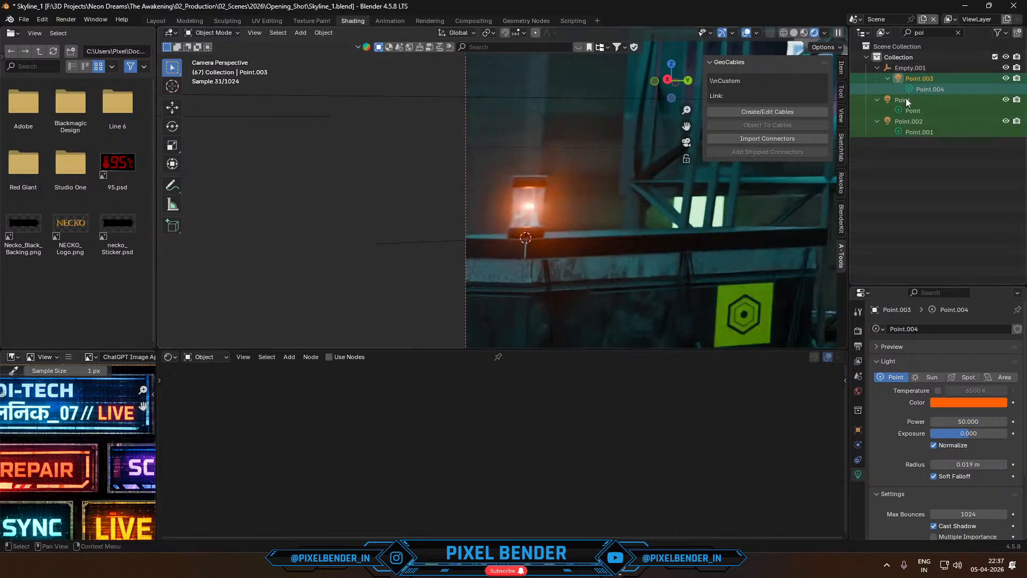
- Move the beacon's parent empty, its point light and its cylinder mesh into the revol_Lights collection
{"action": "left_click", "coordinate": [914, 78]}
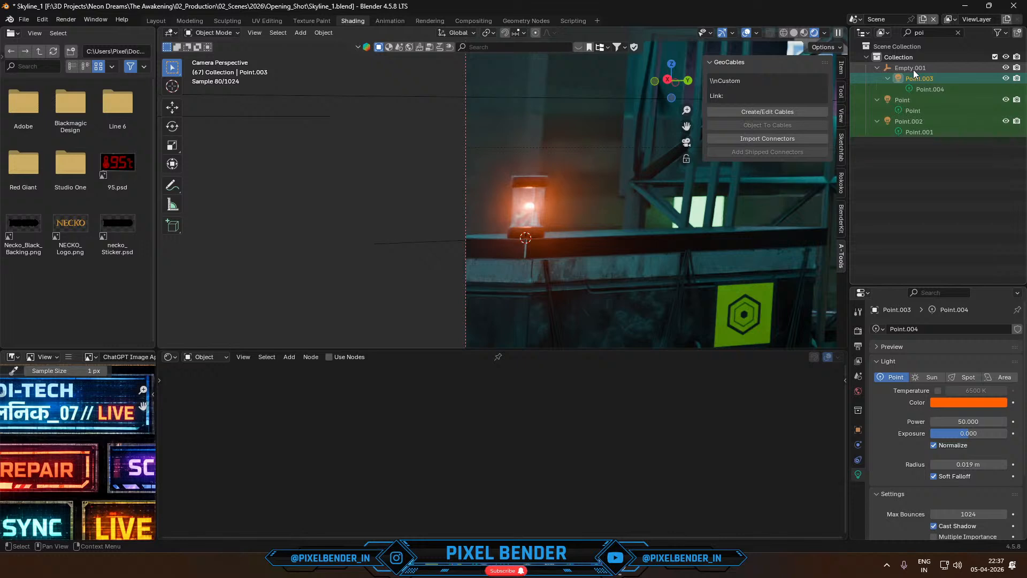
{"action": "left_click", "coordinate": [914, 70]}
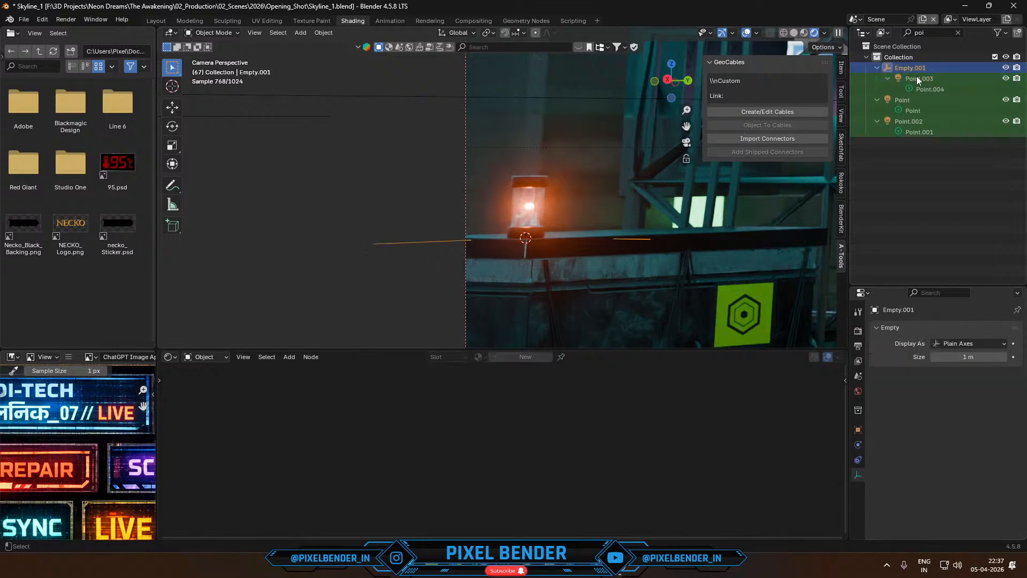
{"action": "left_click", "coordinate": [916, 77], "text": "ctrl"}
{"action": "key", "text": "m"}
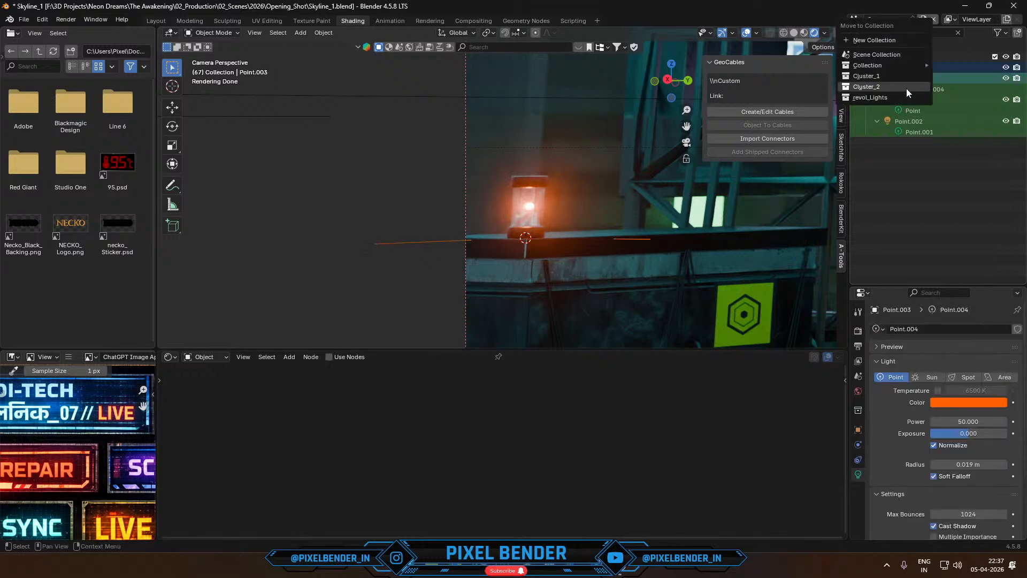
{"action": "left_click", "coordinate": [905, 98]}
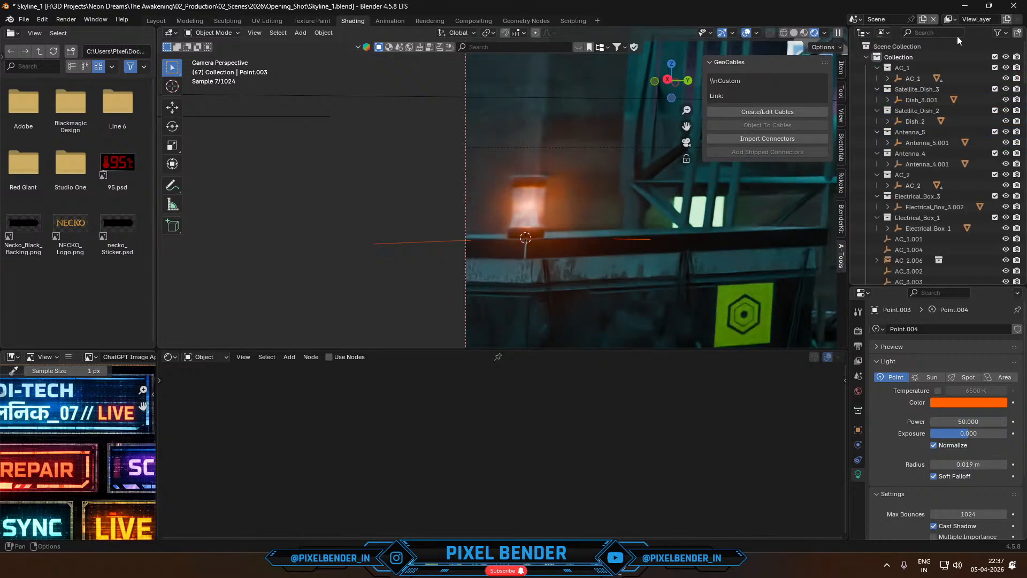
{"action": "scroll", "coordinate": [878, 186], "scroll_direction": "down", "scroll_amount": 10}
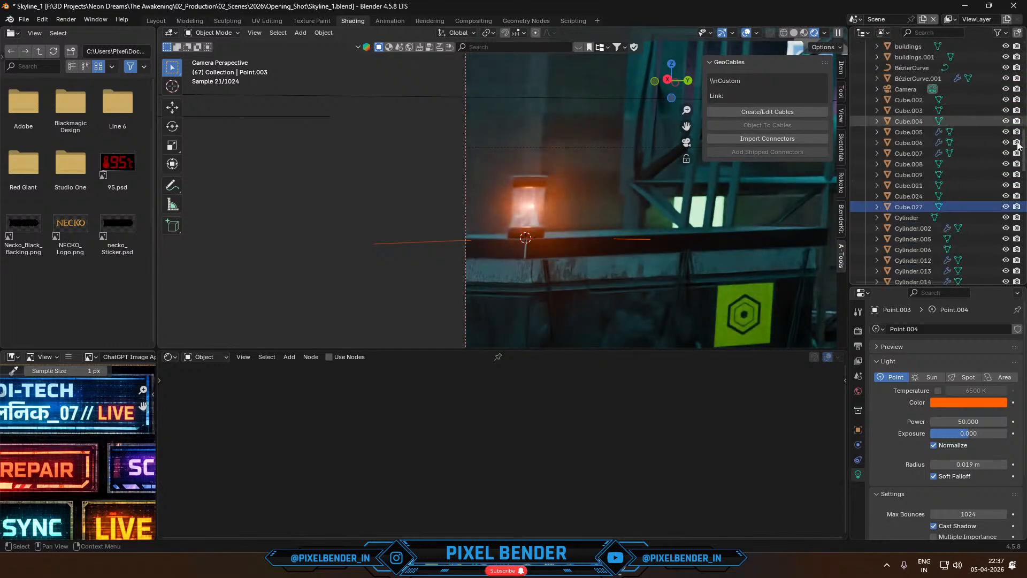
{"action": "scroll", "coordinate": [963, 208], "scroll_direction": "down", "scroll_amount": 10}
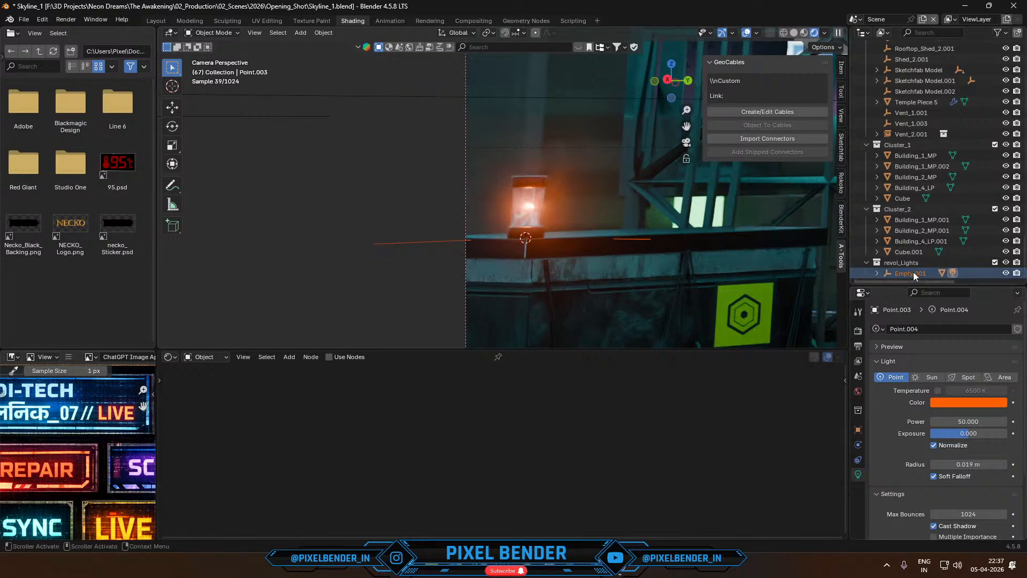
{"action": "left_click", "coordinate": [910, 271]}
{"action": "left_click", "coordinate": [531, 183]}
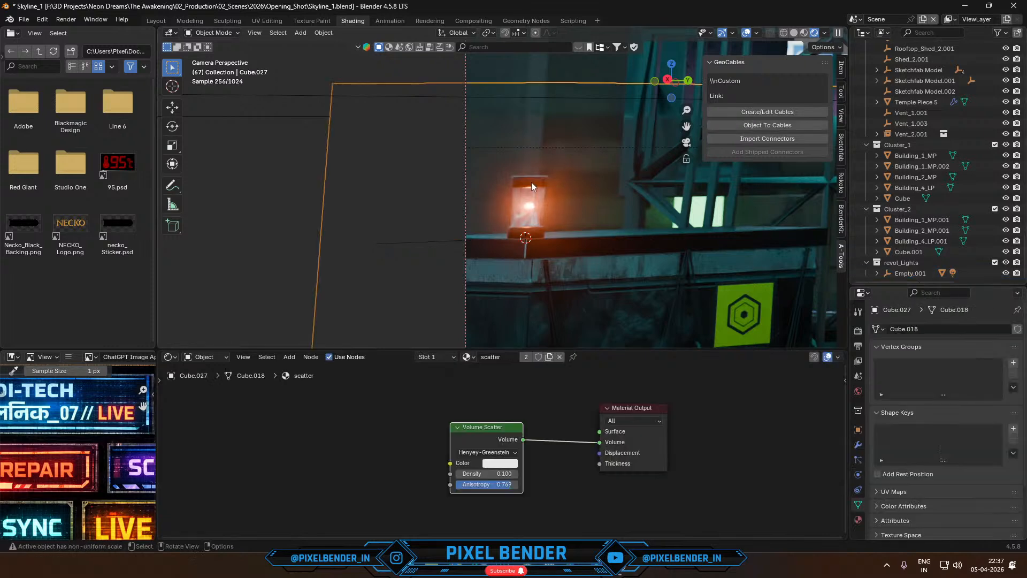
{"action": "key", "text": "m"}
{"action": "left_click", "coordinate": [532, 182]}
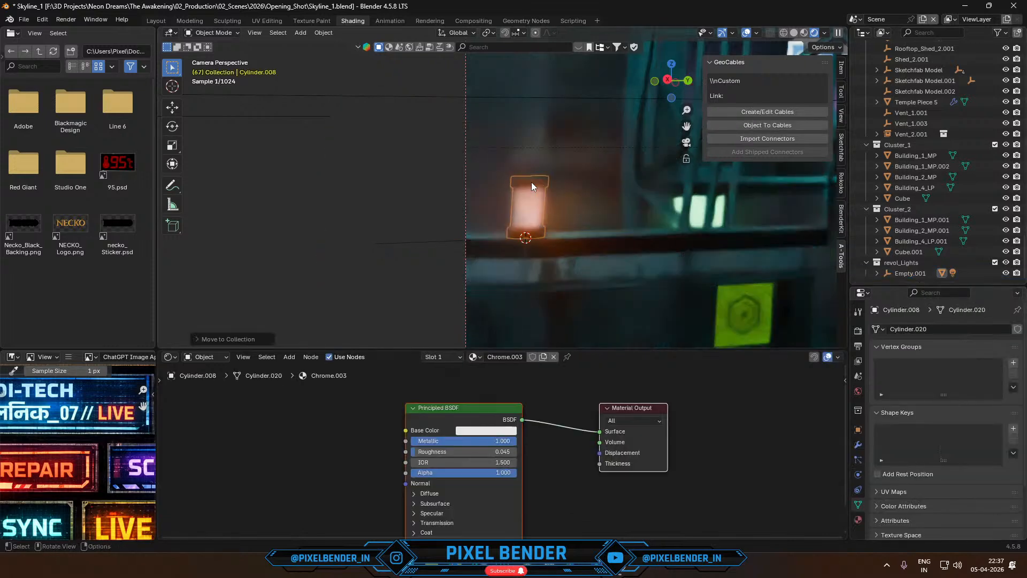
- In solid shading, select the beacon's cylinder mesh and hide it in the viewport
{"action": "left_click", "coordinate": [528, 205]}
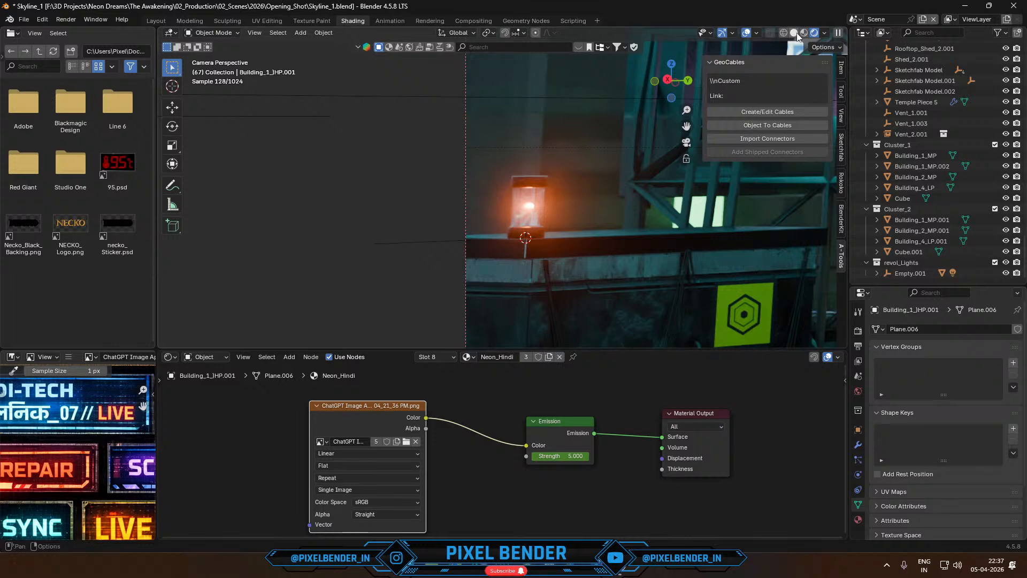
{"action": "key", "text": "z"}
{"action": "left_click", "coordinate": [525, 190]}
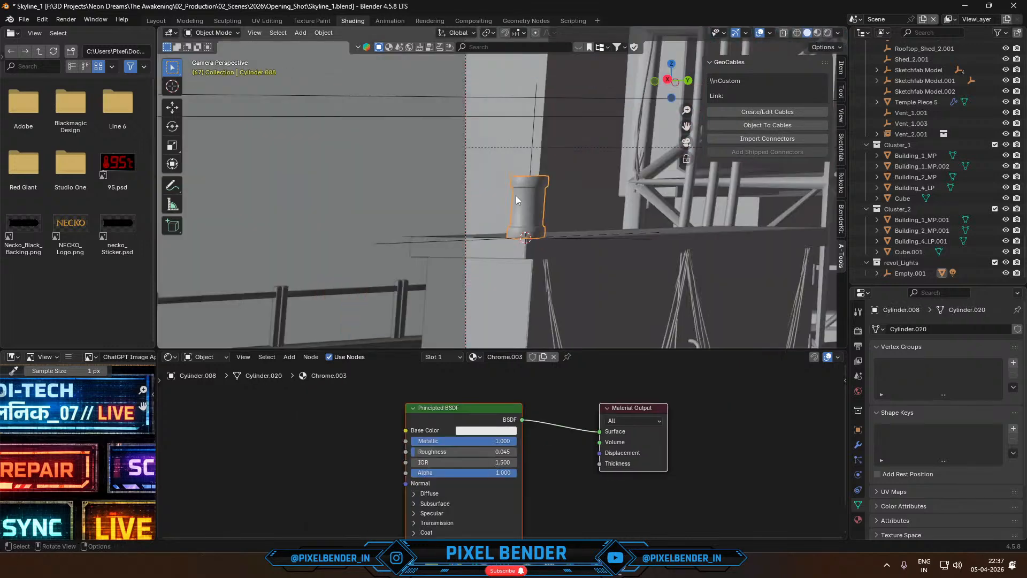
{"action": "key", "text": "h"}
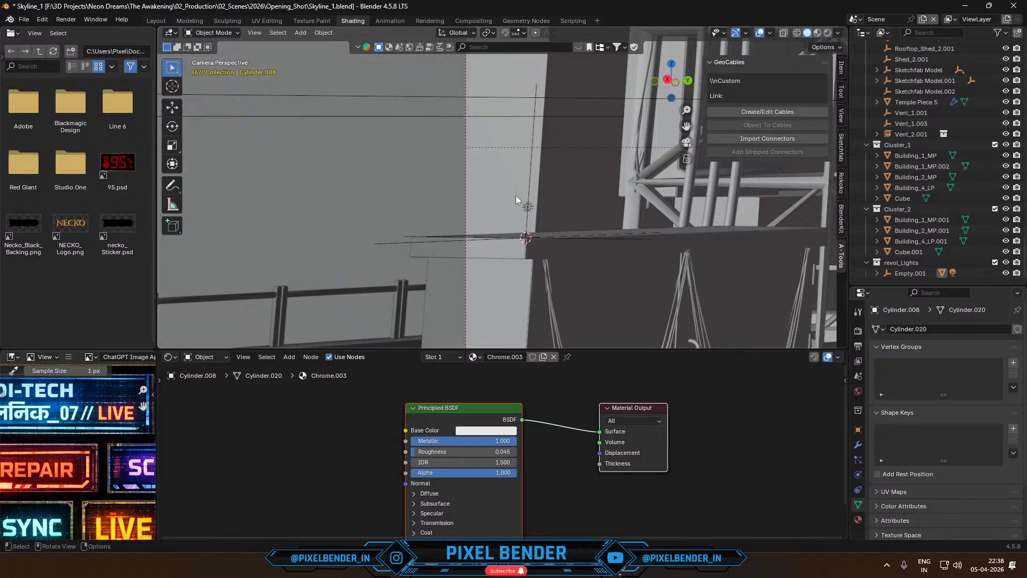
- Open the rendered image and examine the skyline signs, the green-lit tower and the rooftop up close and as a whole
{"action": "key", "text": "F11"}
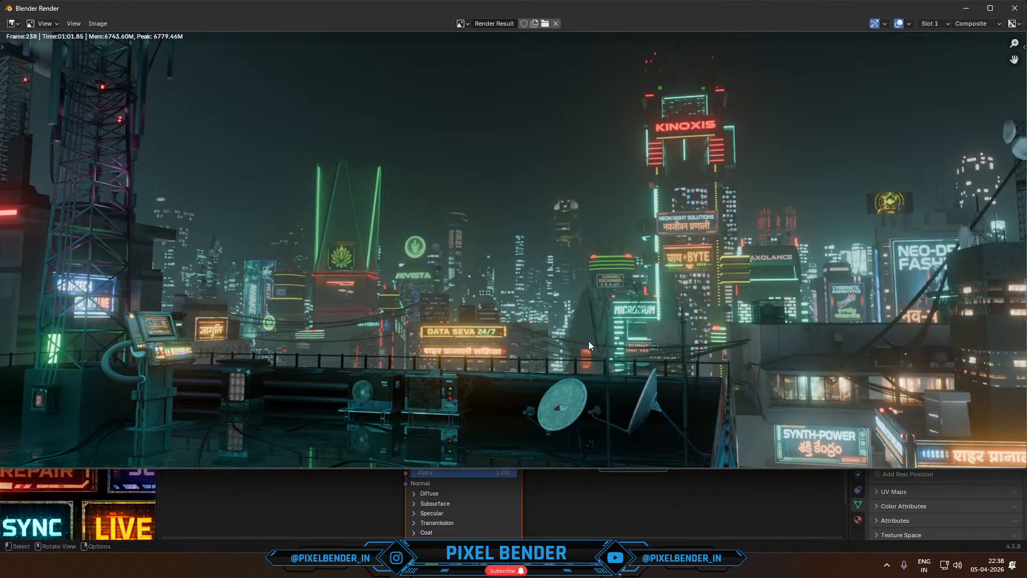
{"action": "scroll", "coordinate": [588, 342], "scroll_direction": "up", "scroll_amount": 4}
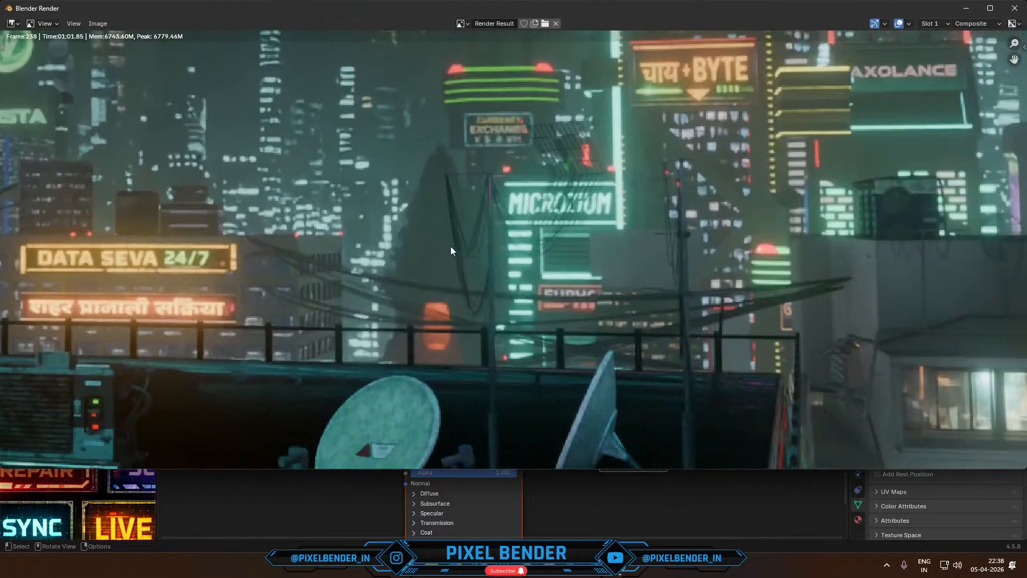
{"action": "scroll", "coordinate": [446, 289], "scroll_direction": "down", "scroll_amount": 5}
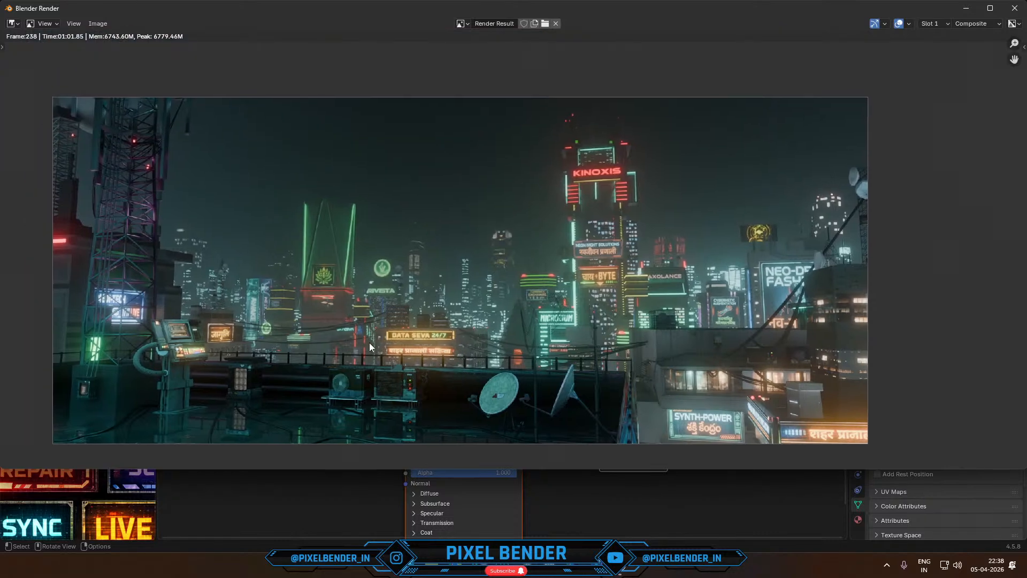
{"action": "middle_click_drag", "start_coordinate": [279, 323], "coordinate": [412, 330]}
{"action": "scroll", "coordinate": [326, 274], "scroll_direction": "up", "scroll_amount": 5}
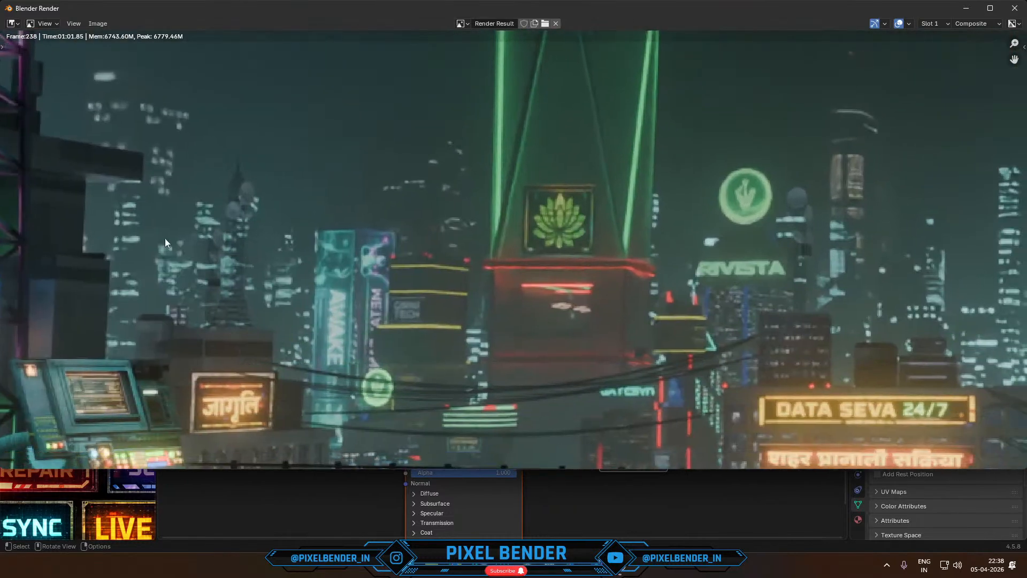
{"action": "scroll", "coordinate": [165, 239], "scroll_direction": "down", "scroll_amount": 4}
{"action": "middle_click_drag", "start_coordinate": [499, 335], "coordinate": [334, 325]}
{"action": "scroll", "coordinate": [334, 325], "scroll_direction": "down", "scroll_amount": 2}
{"action": "middle_click_drag", "start_coordinate": [405, 279], "coordinate": [325, 339]}
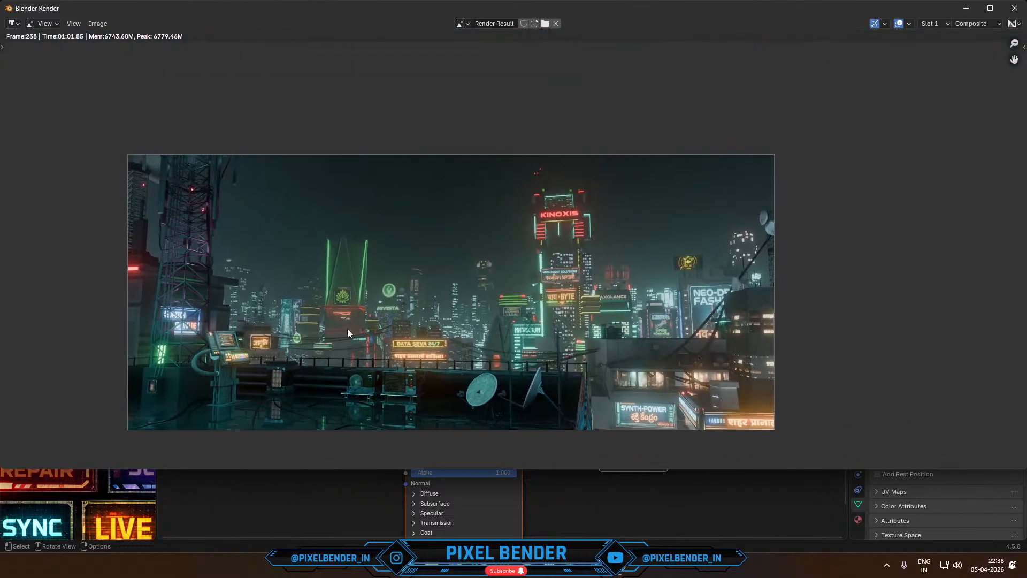
- Examine the whole rendered skyline at a larger size in the render window
{"action": "scroll", "coordinate": [361, 326], "scroll_direction": "up", "scroll_amount": 1}
{"action": "middle_click_drag", "start_coordinate": [371, 307], "coordinate": [436, 256]}
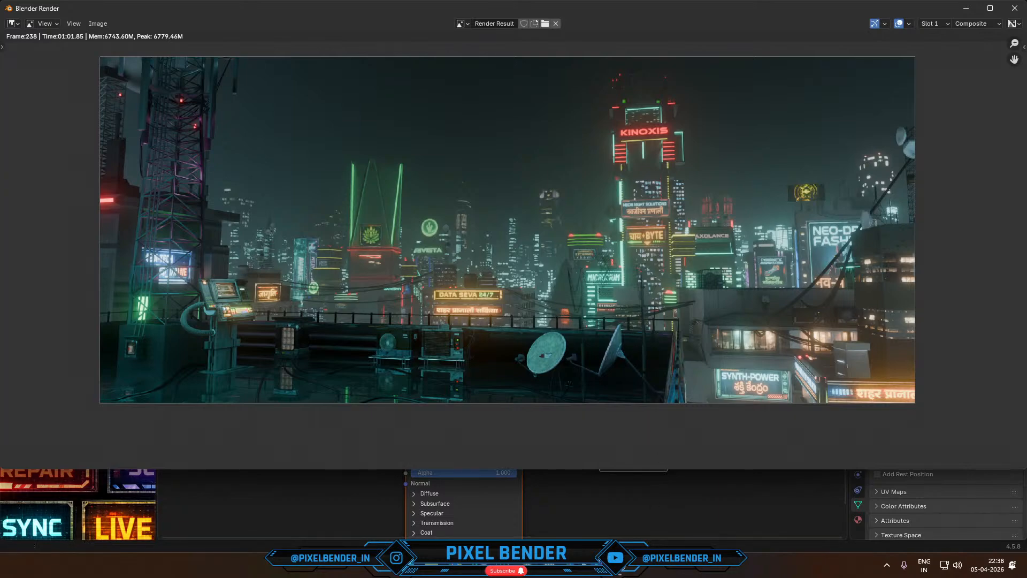
- Switch to the web browser and load YouTube in place of Max's Home Page
{"action": "left_click", "coordinate": [573, 565]}
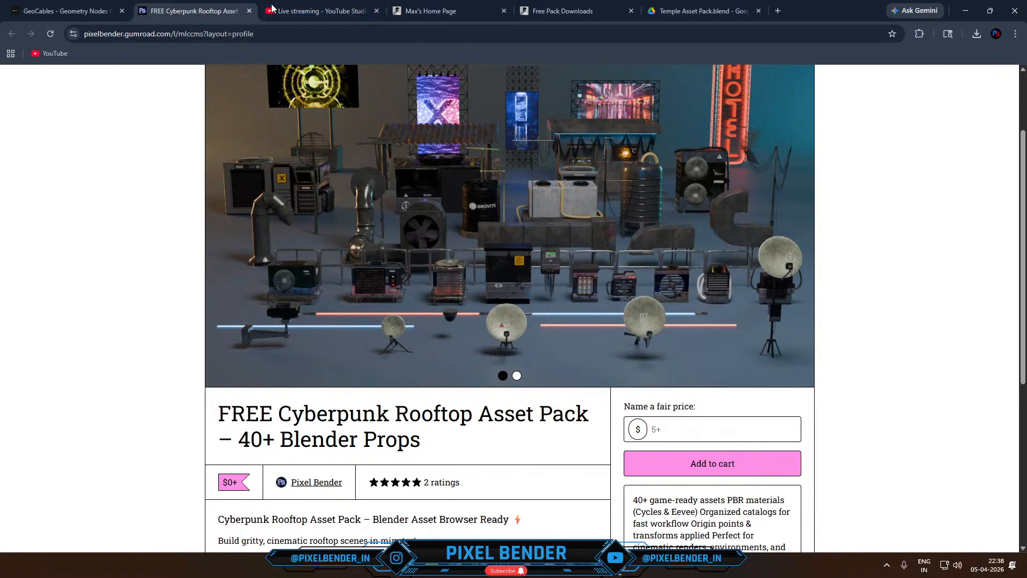
{"action": "left_click", "coordinate": [316, 10]}
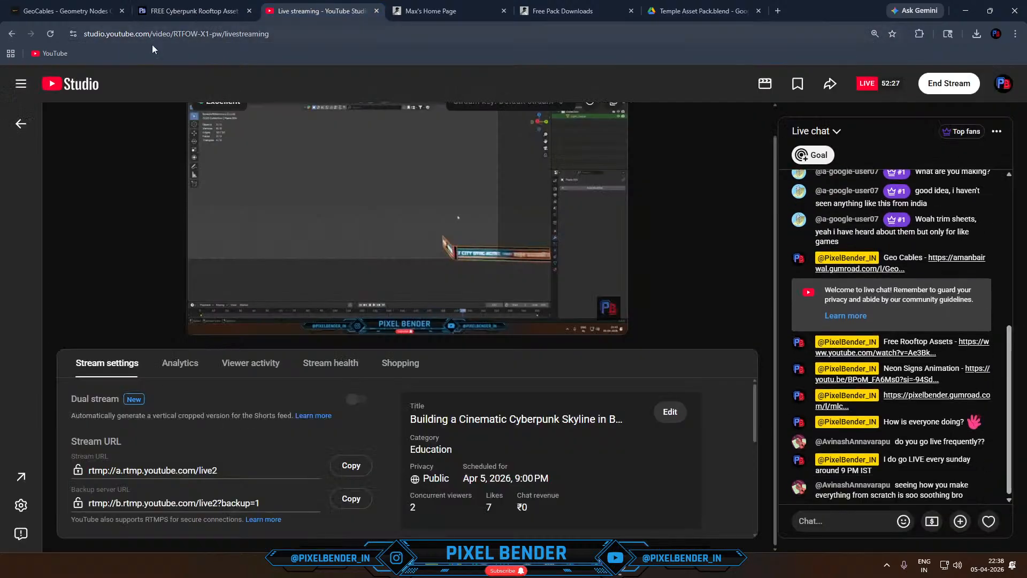
{"action": "left_click", "coordinate": [411, 15]}
{"action": "left_click", "coordinate": [426, 36]}
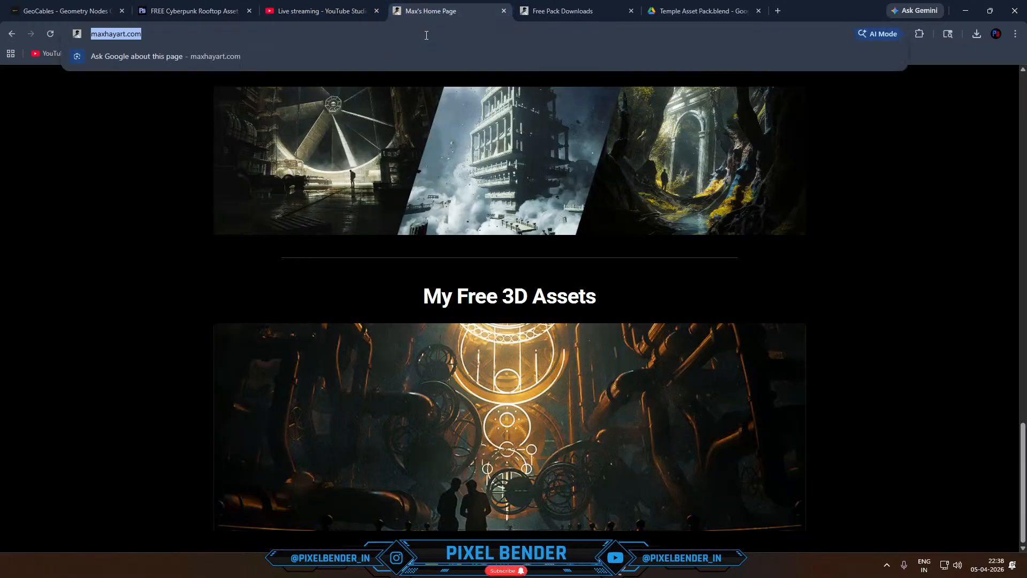
{"action": "type", "text": "yh"}
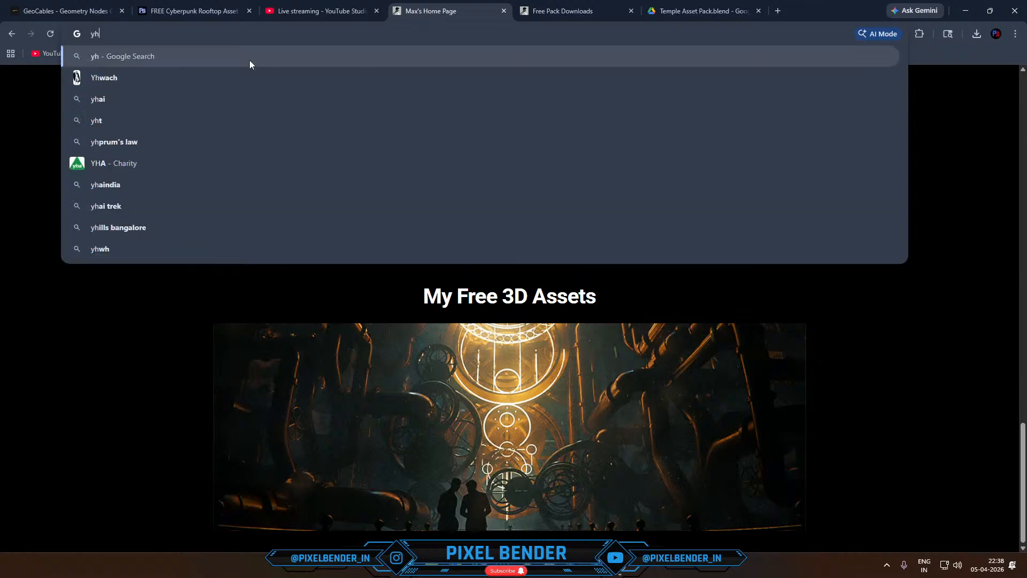
{"action": "left_click", "coordinate": [45, 56]}
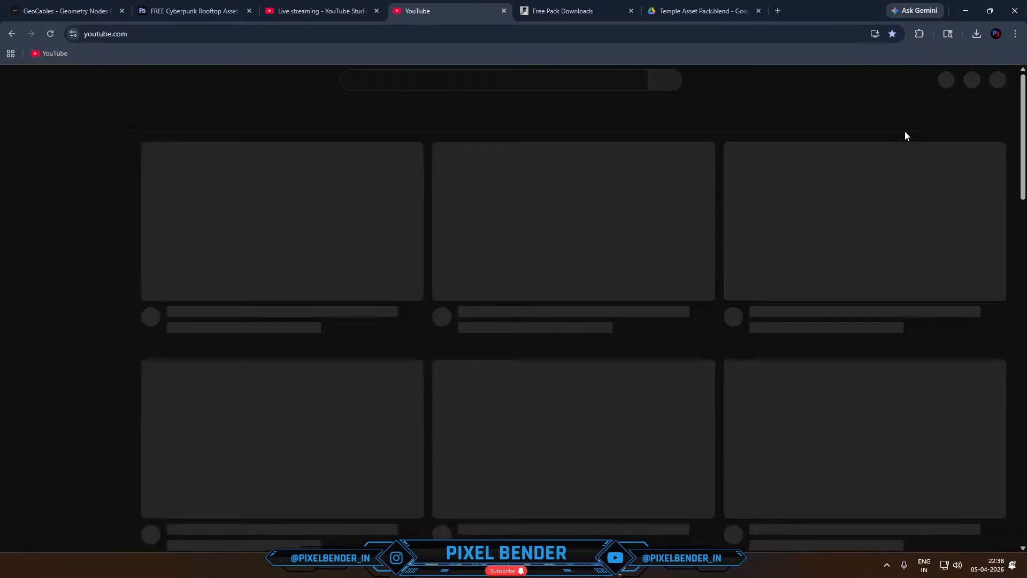
- Open the signed-in account's Pixel Bender channel and show its uploaded videos
{"action": "left_click", "coordinate": [994, 80]}
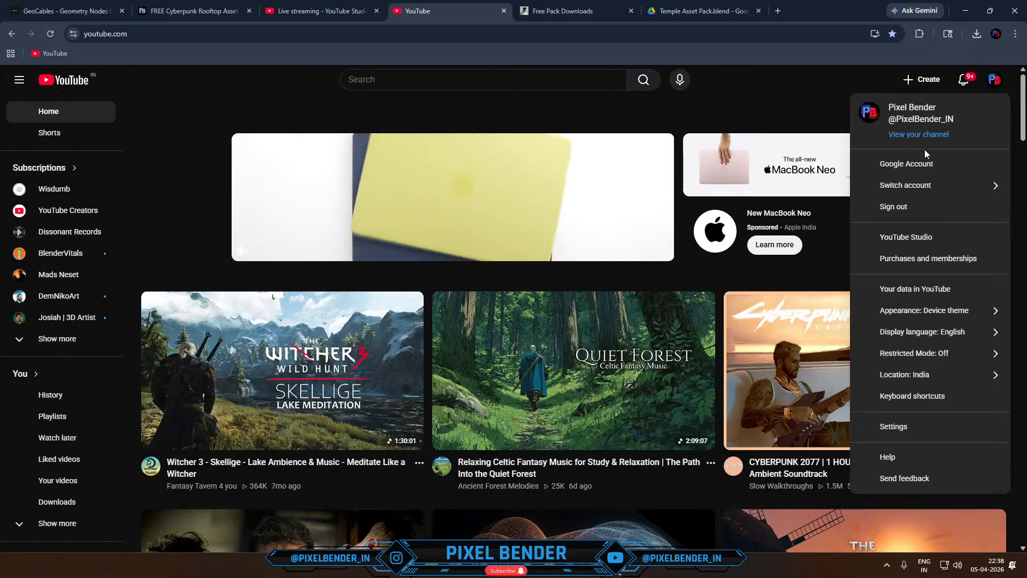
{"action": "left_click", "coordinate": [916, 134]}
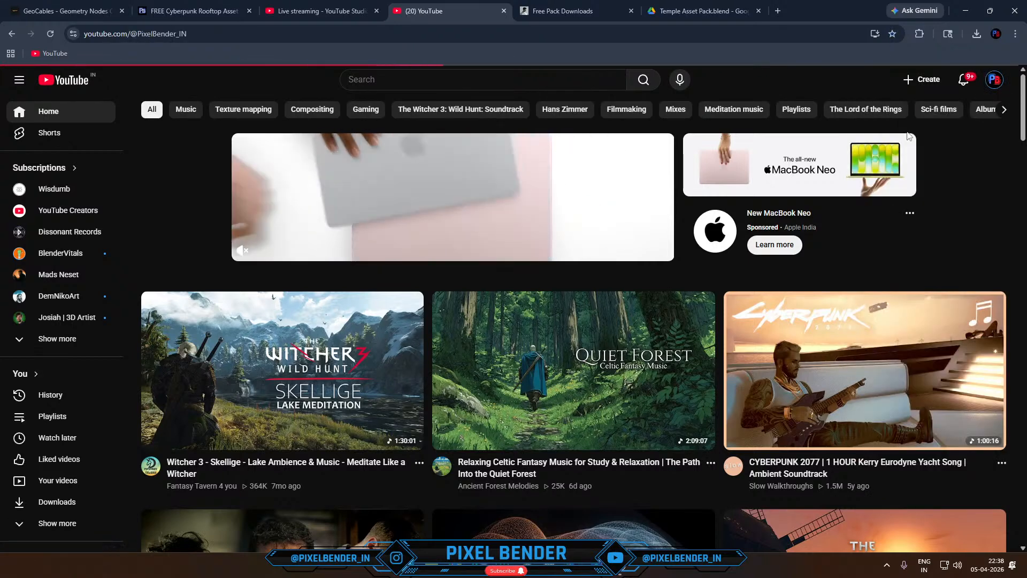
{"action": "scroll", "coordinate": [856, 150], "scroll_direction": "down", "scroll_amount": 4}
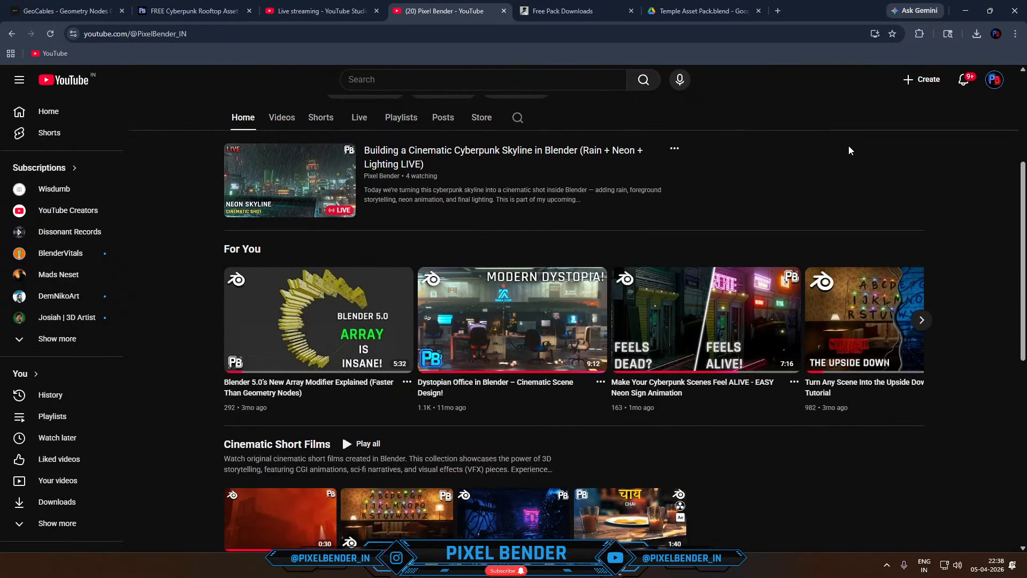
{"action": "scroll", "coordinate": [509, 210], "scroll_direction": "up", "scroll_amount": 2}
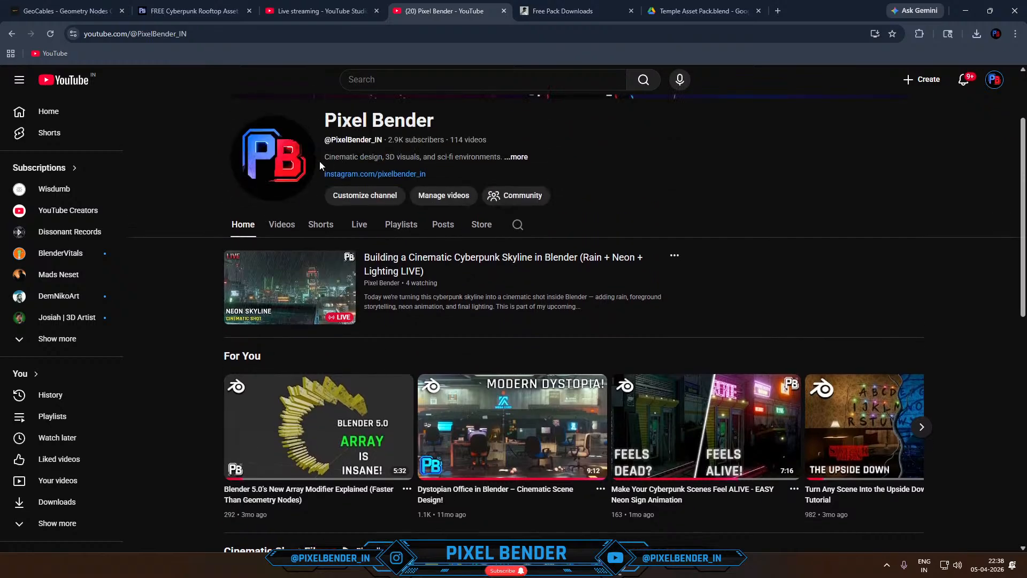
{"action": "left_click", "coordinate": [282, 225]}
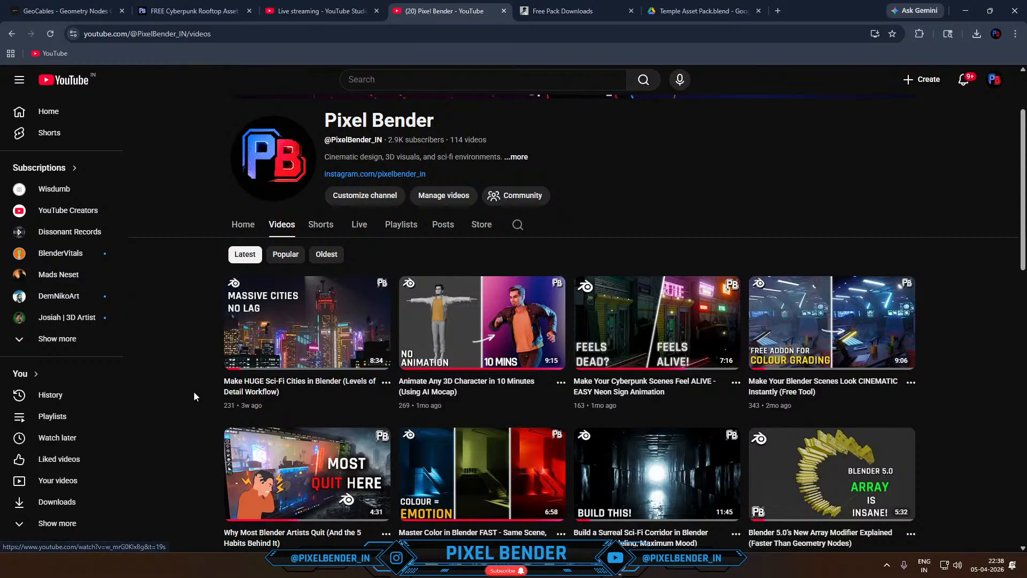
- Look through the channel's uploads down to the oldest ones, including the sci-fi city tutorial
{"action": "scroll", "coordinate": [193, 390], "scroll_direction": "down", "scroll_amount": 4}
{"action": "scroll", "coordinate": [194, 394], "scroll_direction": "down", "scroll_amount": 15}
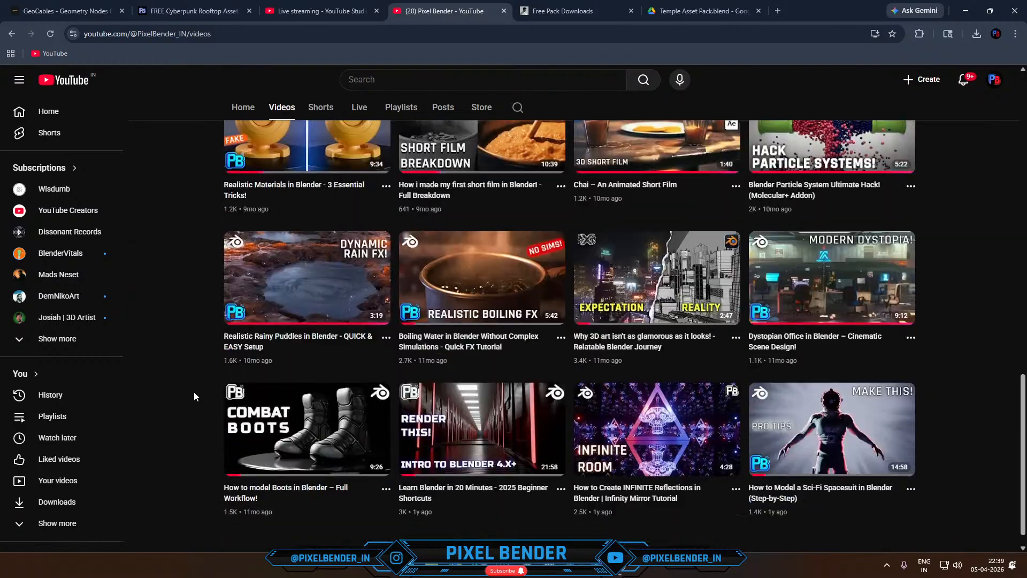
{"action": "scroll", "coordinate": [194, 396], "scroll_direction": "down", "scroll_amount": 4}
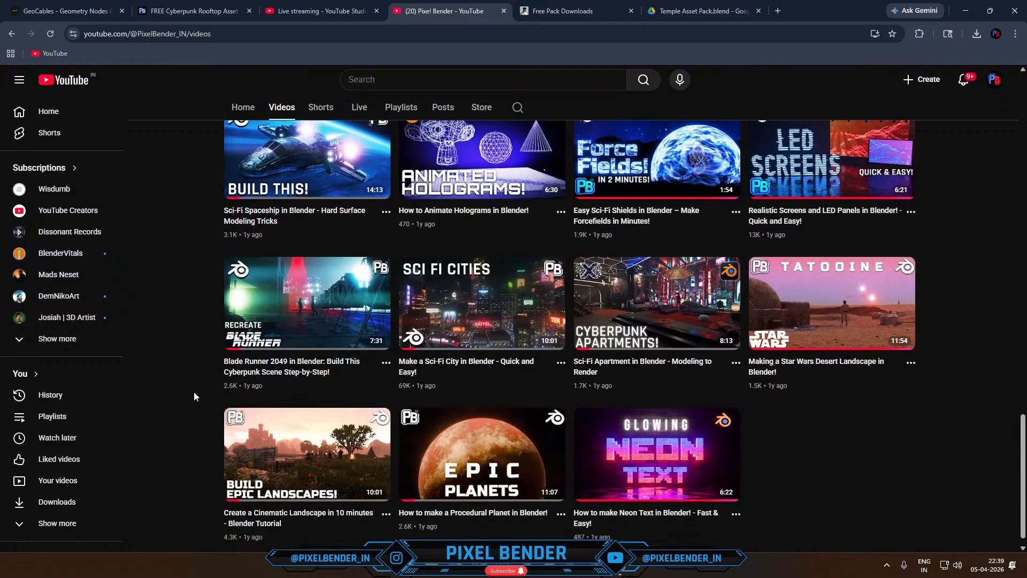
{"action": "mouse_move", "coordinate": [440, 375]}
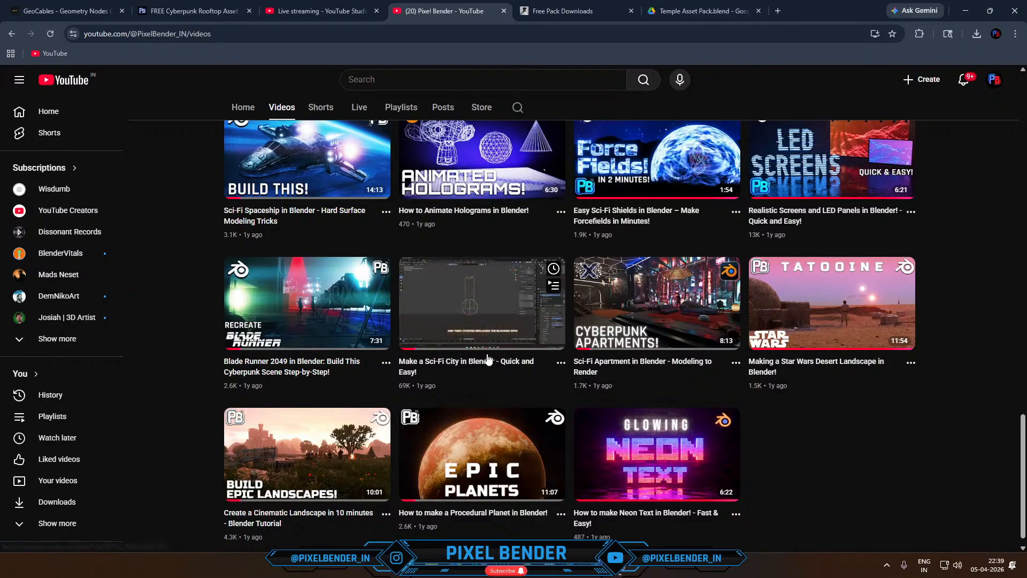
{"action": "scroll", "coordinate": [488, 359], "scroll_direction": "up", "scroll_amount": 20}
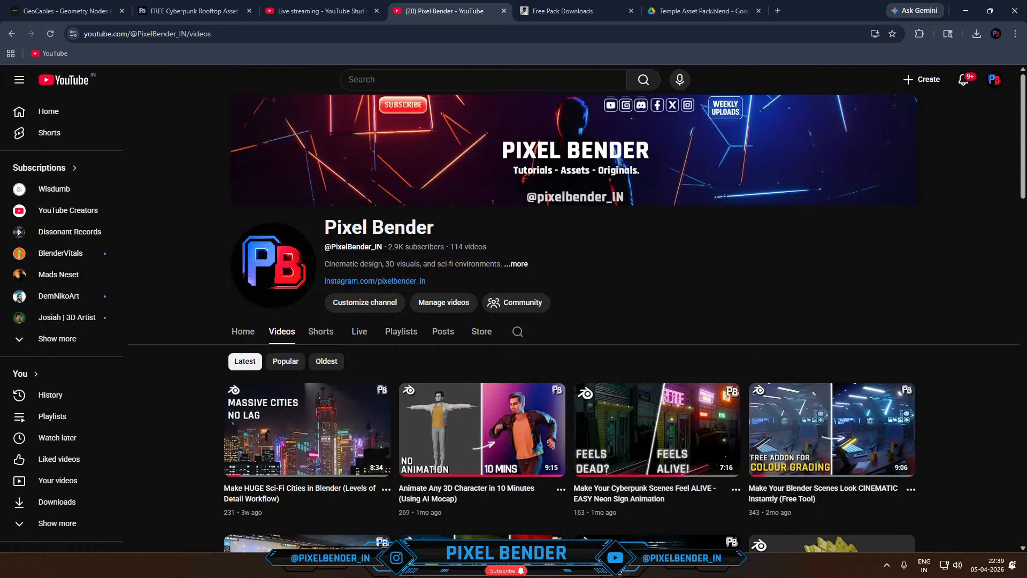
- Switch to OBS, clear the emote search and send "Thank you so much, Dude!" in the live chat
{"action": "left_click", "coordinate": [620, 566]}
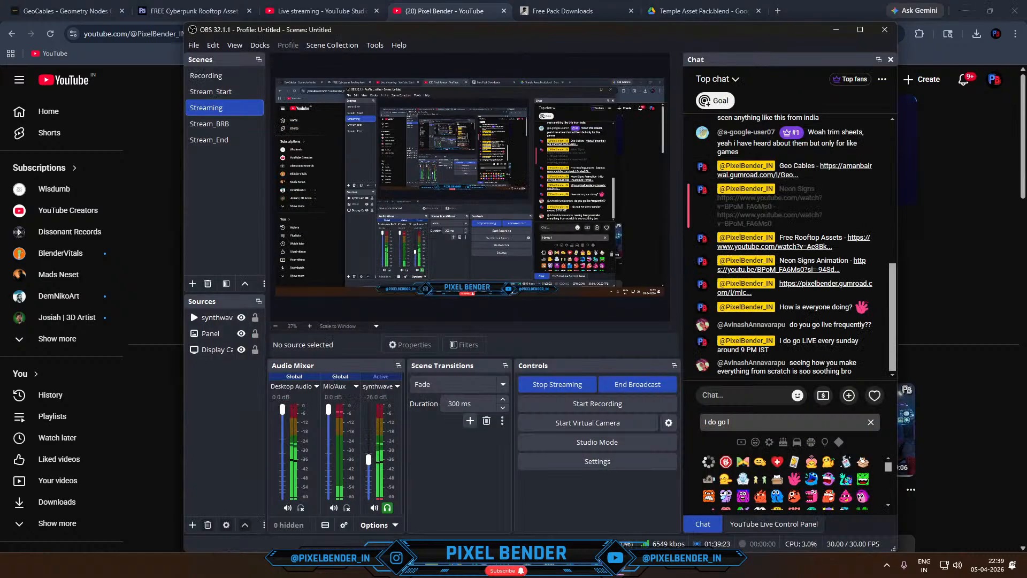
{"action": "left_click", "coordinate": [740, 396]}
{"action": "type", "text": "Thank you so"}
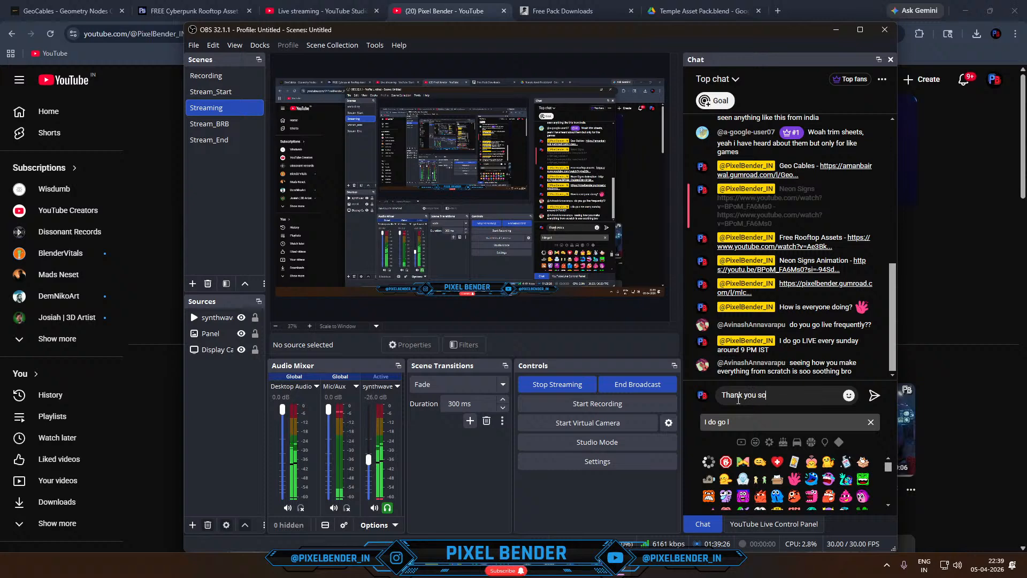
{"action": "type", "text": " much, Dude!"}
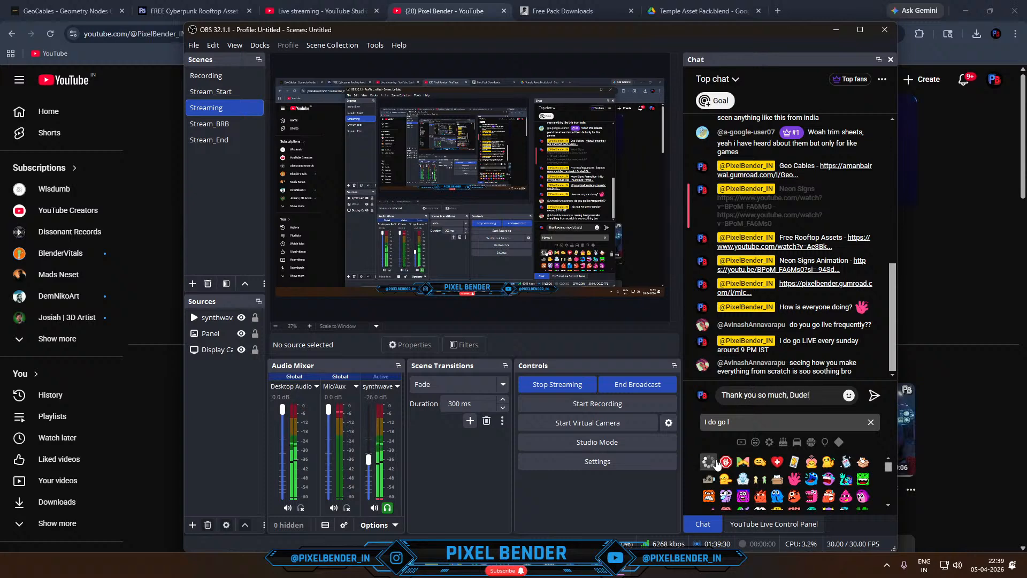
{"action": "left_click", "coordinate": [870, 422]}
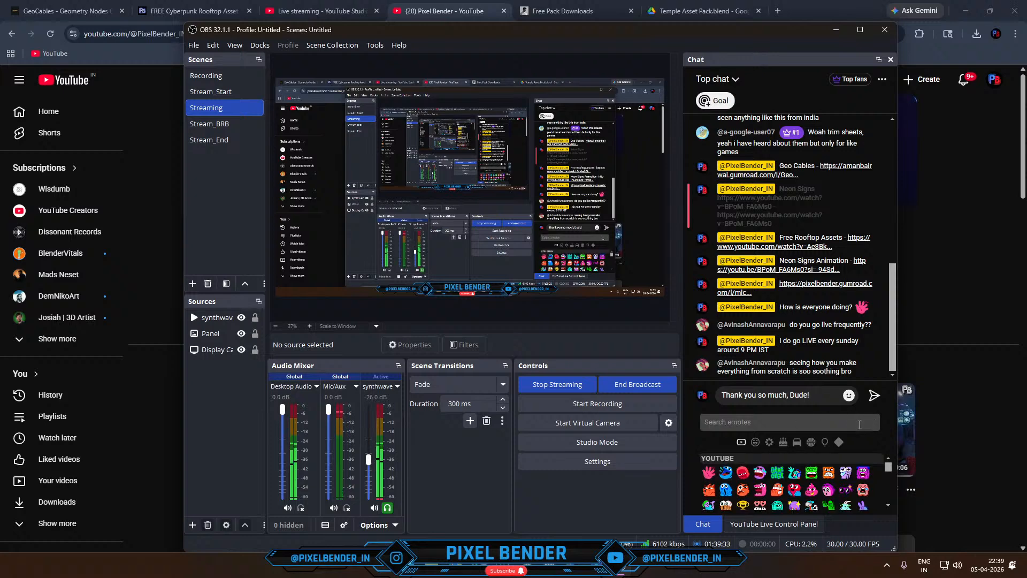
{"action": "left_click", "coordinate": [874, 395]}
- Switch back to the Skyline_1 scene in Blender, unhide the beacon's cylinder mesh and select it
{"action": "key", "text": "alt+Tab"}
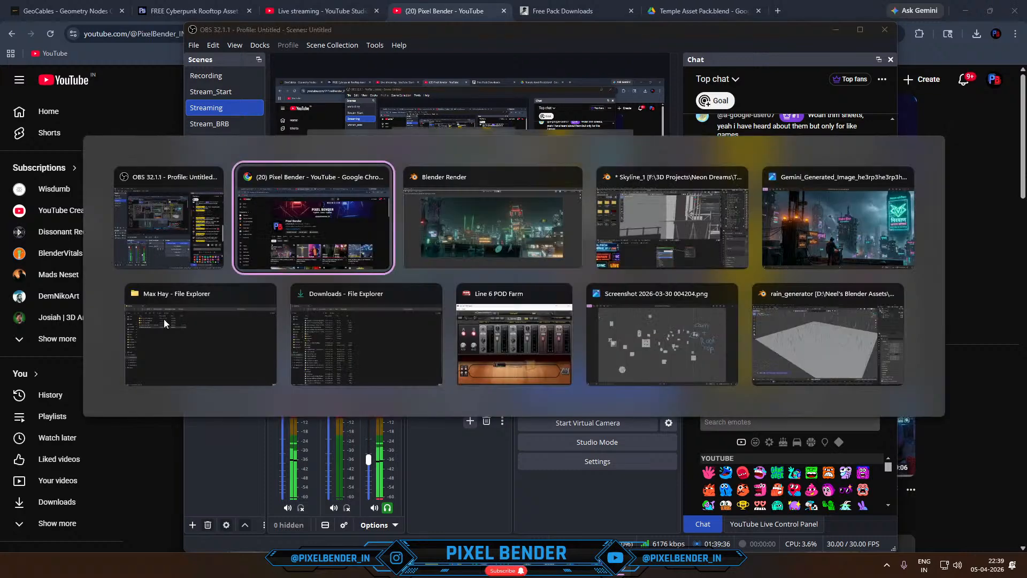
{"action": "key", "text": "alt+Tab"}
{"action": "key", "text": "alt+Tab"}
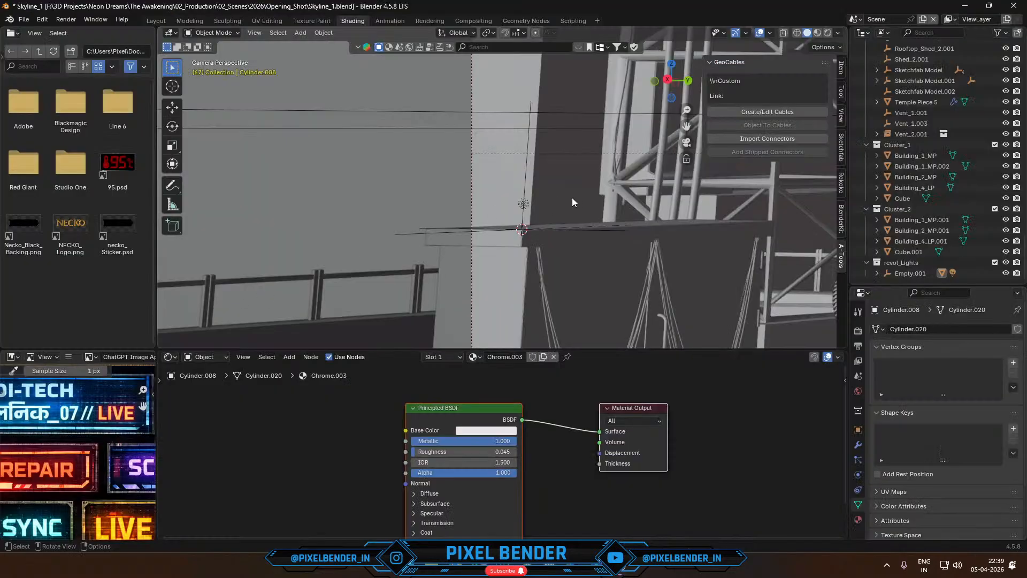
{"action": "left_click", "coordinate": [572, 197]}
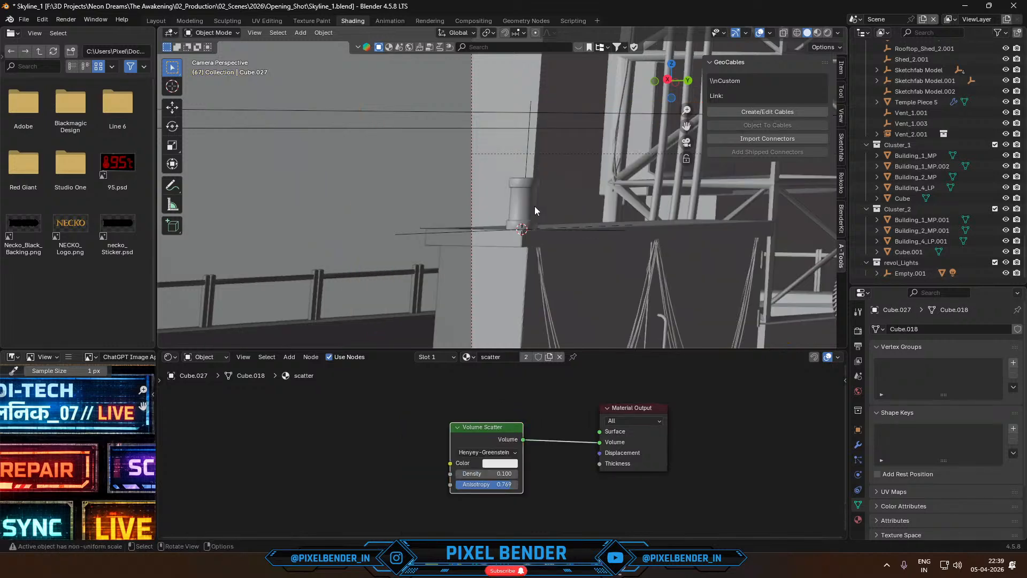
{"action": "scroll", "coordinate": [527, 209], "scroll_direction": "up", "scroll_amount": 2}
{"action": "left_click", "coordinate": [536, 162]}
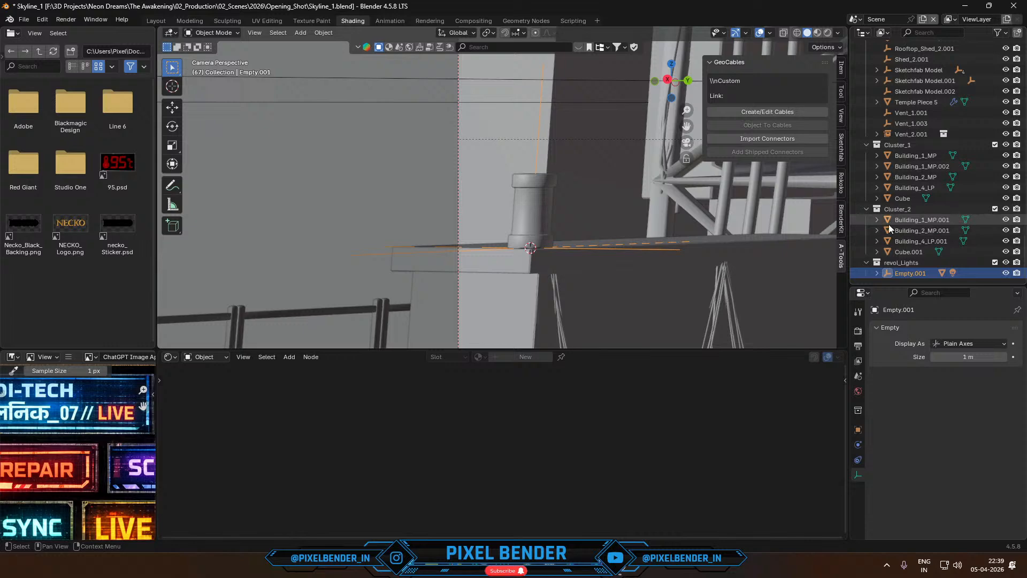
{"action": "left_click", "coordinate": [541, 207]}
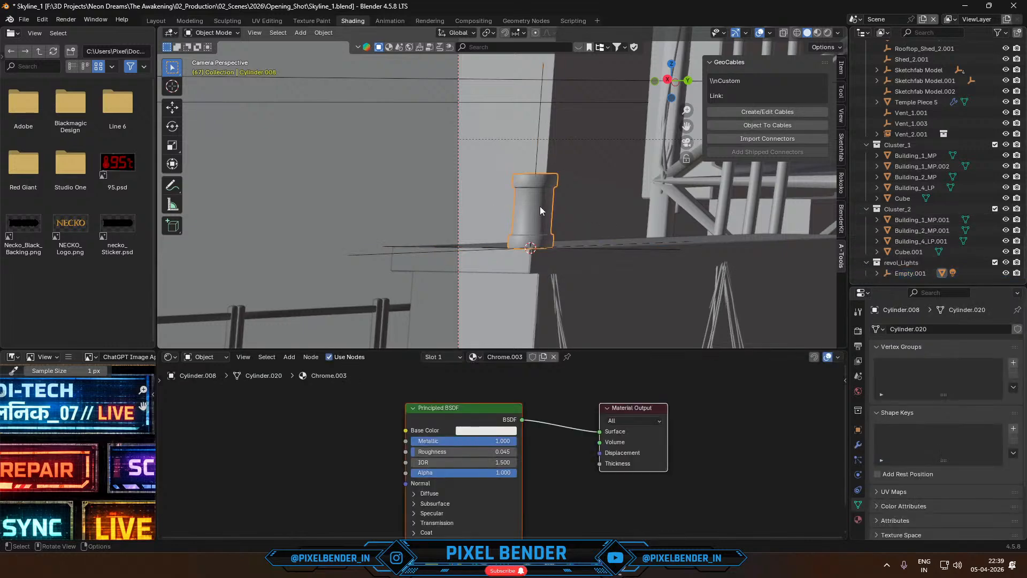
{"action": "key", "text": "m"}
{"action": "left_click", "coordinate": [540, 207]}
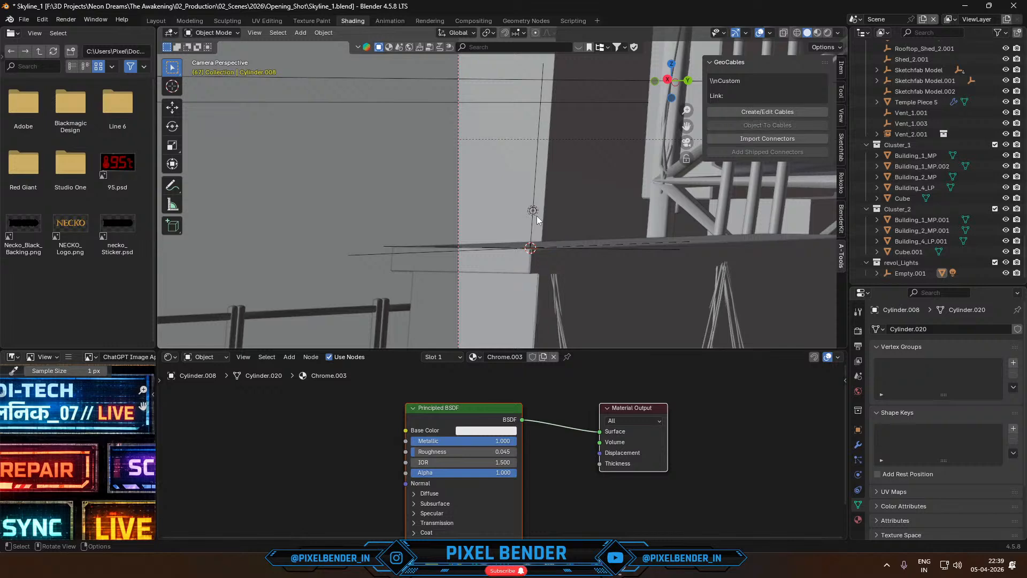
{"action": "key", "text": "ctrl+z"}
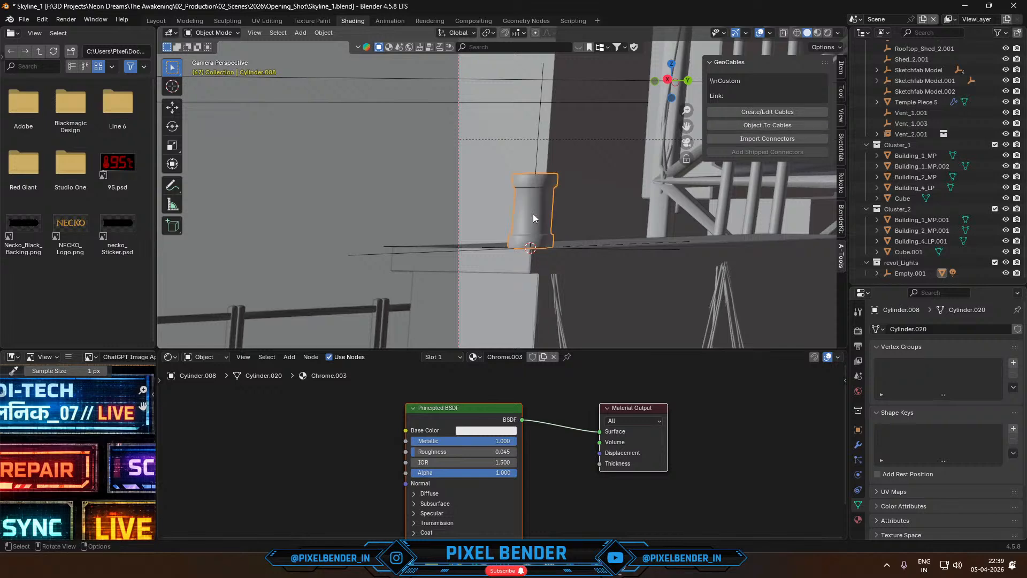
- Expand Empty.001 in the revol_Lights collection and select its Cylinder.008 together with Point.003
{"action": "key", "text": "KP_0"}
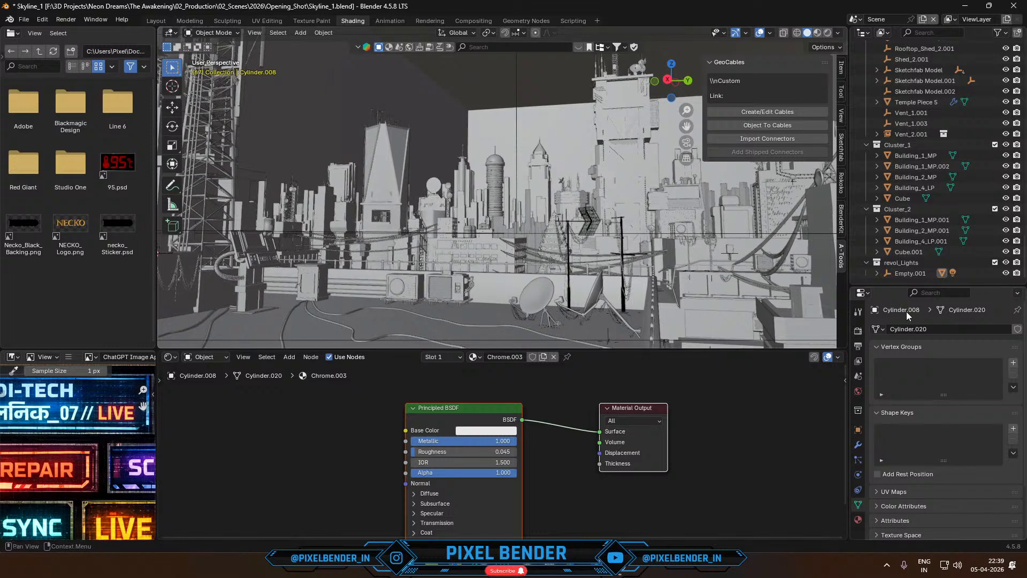
{"action": "left_click", "coordinate": [878, 273]}
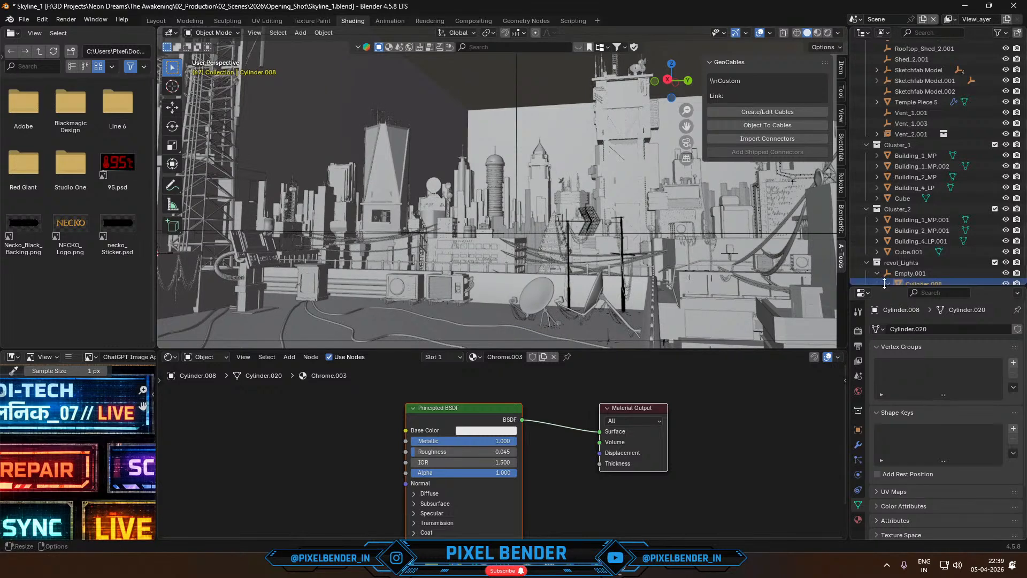
{"action": "left_click_drag", "start_coordinate": [903, 286], "coordinate": [906, 387]}
{"action": "scroll", "coordinate": [909, 340], "scroll_direction": "down", "scroll_amount": 3}
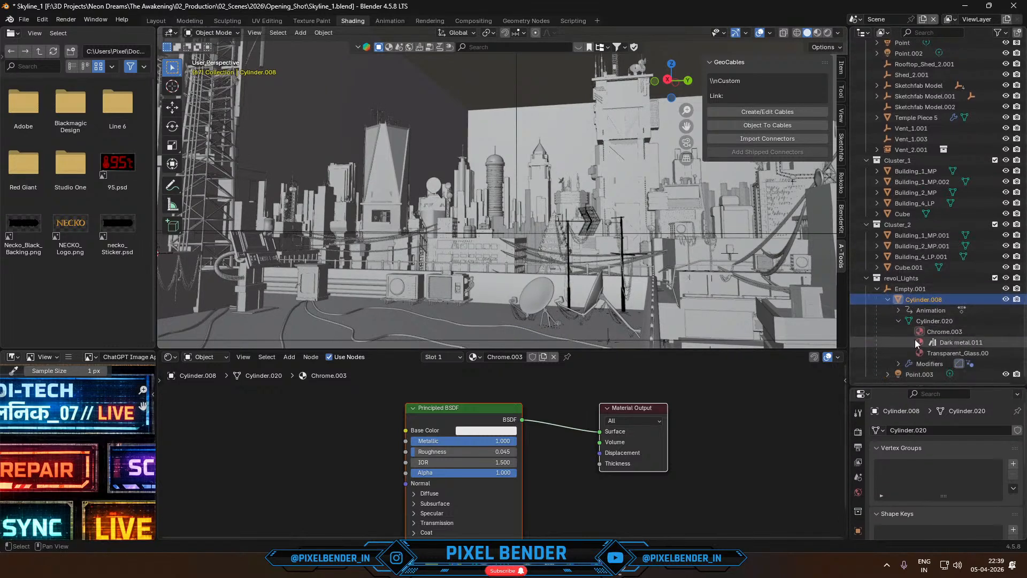
{"action": "left_click", "coordinate": [911, 373], "text": "shift"}
- Add the electrical box under the beacon to the selection and isolate the selected objects in local view
{"action": "scroll", "coordinate": [405, 227], "scroll_direction": "down", "scroll_amount": 5}
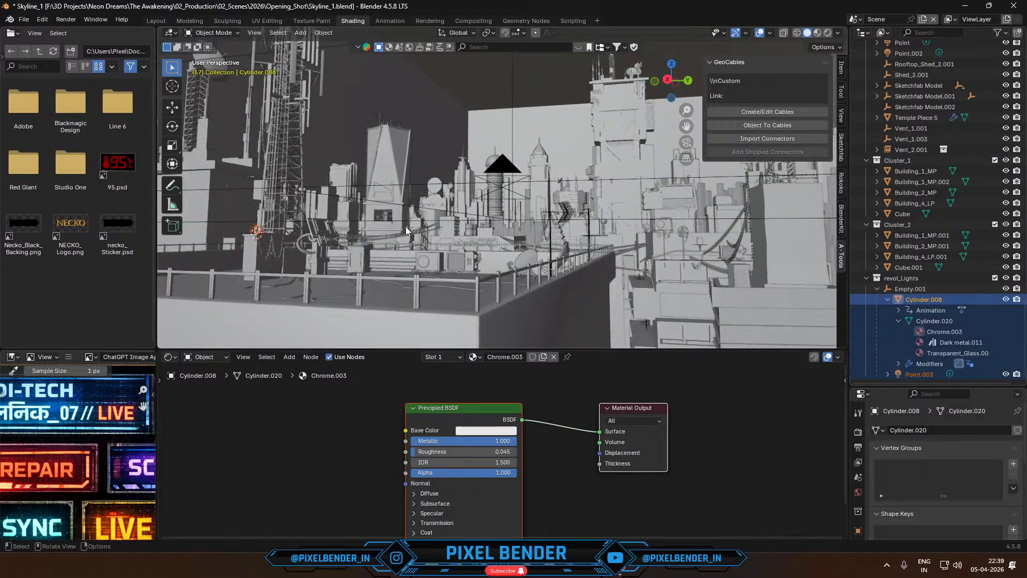
{"action": "middle_click_drag", "start_coordinate": [405, 228], "coordinate": [456, 287], "text": "shift"}
{"action": "left_click", "coordinate": [341, 244]}
{"action": "key", "text": "KP_Divide"}
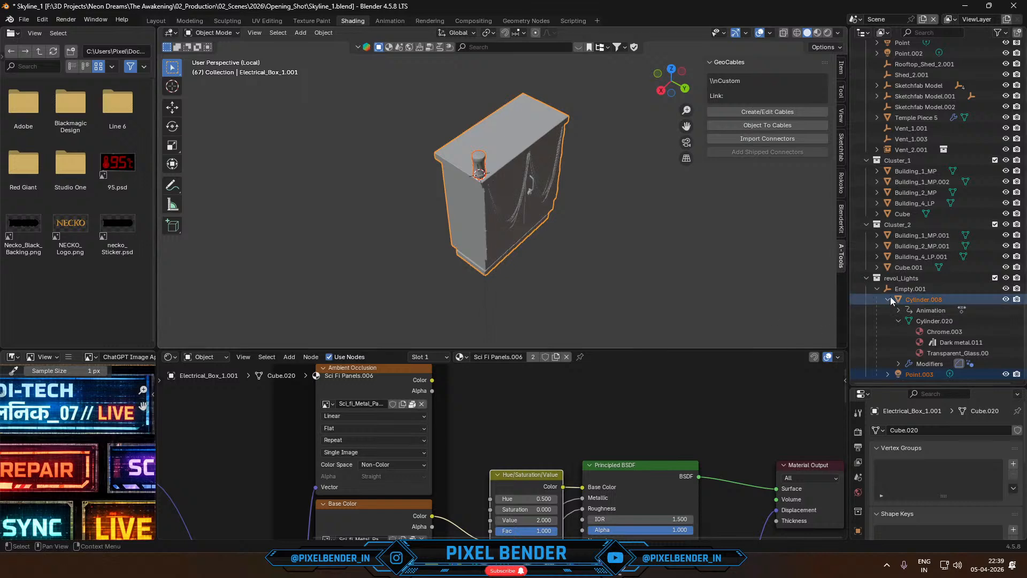
- Select Empty.001 with its beacon cylinder and point light, and duplicate the beacon onto the electrical box's other three corners
{"action": "left_click", "coordinate": [910, 289]}
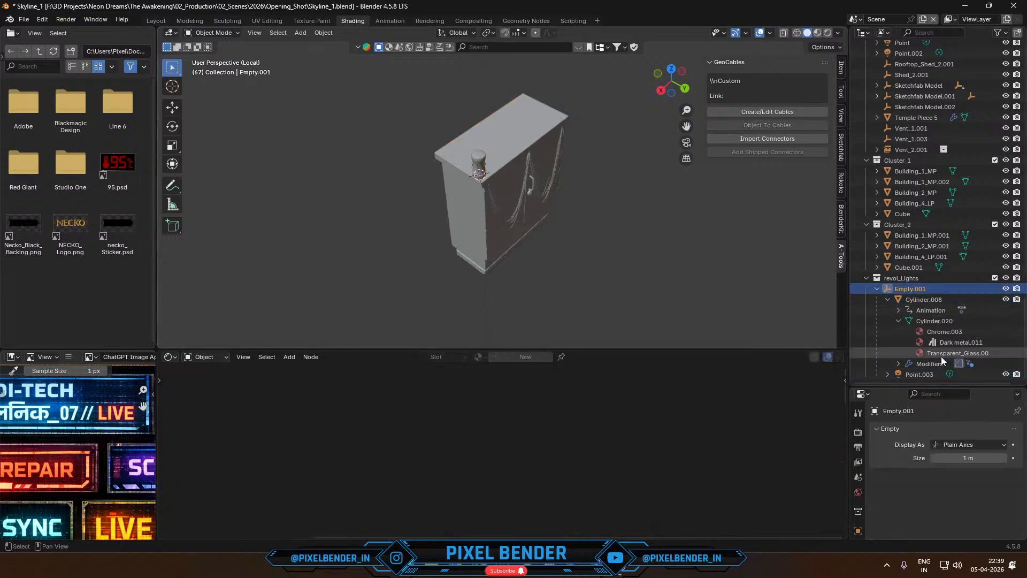
{"action": "left_click", "coordinate": [929, 374], "text": "shift"}
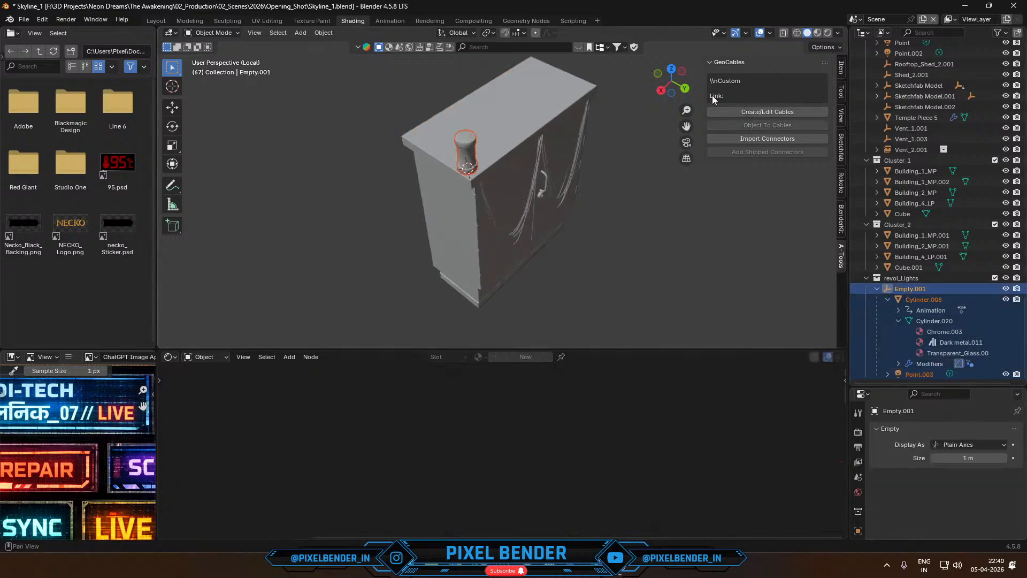
{"action": "left_click", "coordinate": [672, 69]}
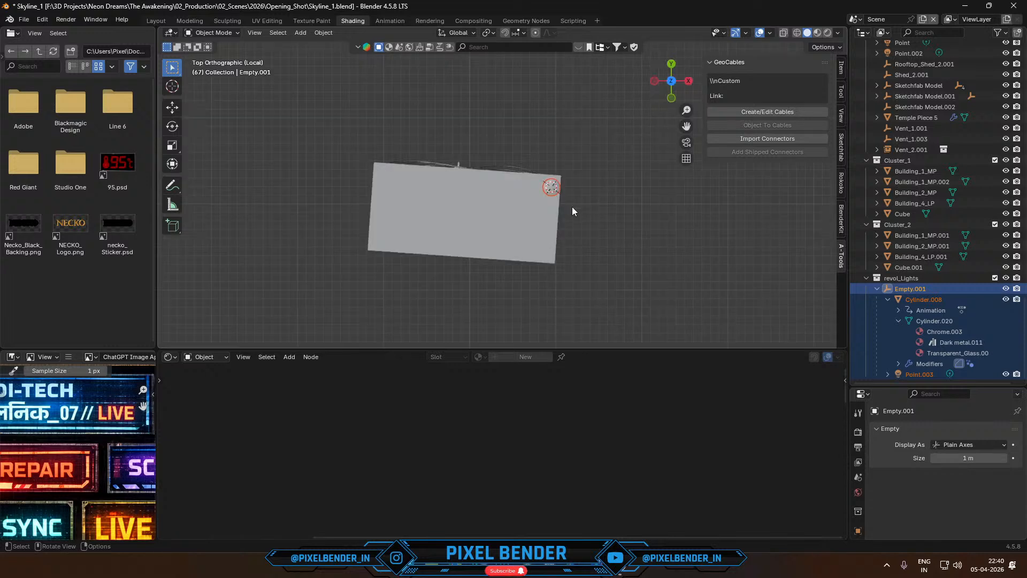
{"action": "key", "text": "shift+d"}
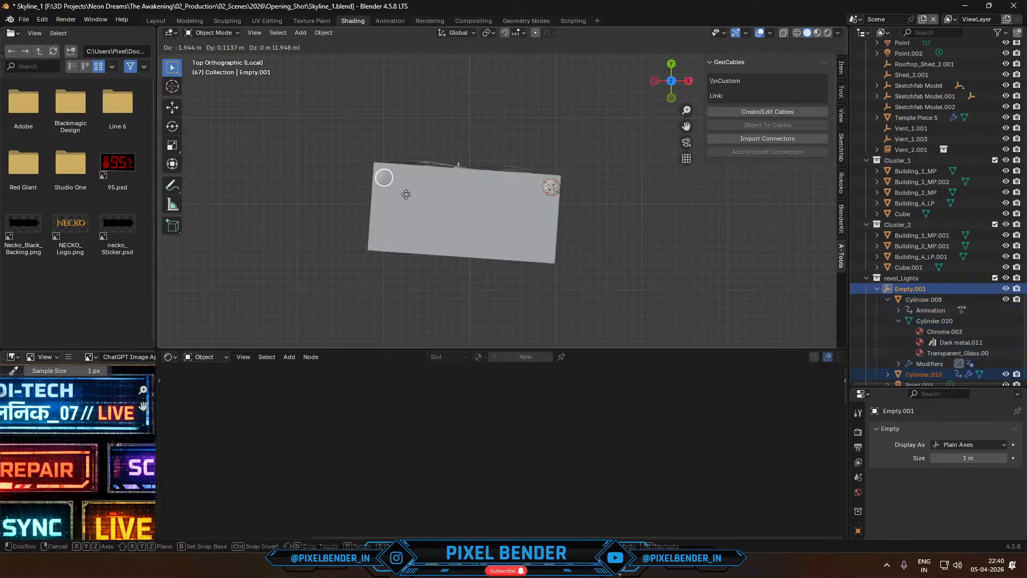
{"action": "left_click", "coordinate": [408, 177]}
{"action": "key", "text": "shift+d"}
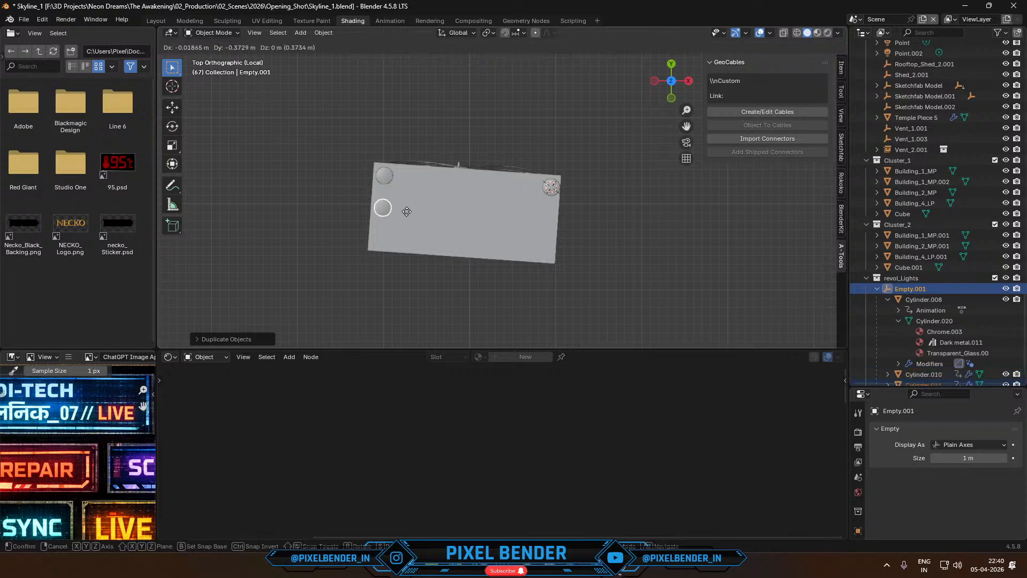
{"action": "left_click", "coordinate": [400, 258]}
{"action": "key", "text": "shift+d"}
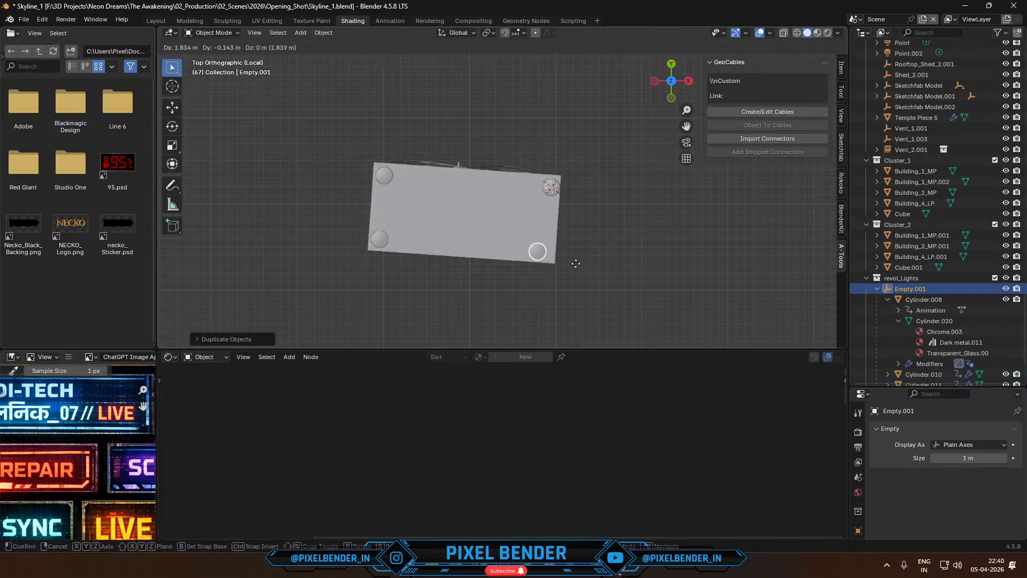
{"action": "left_click", "coordinate": [637, 268]}
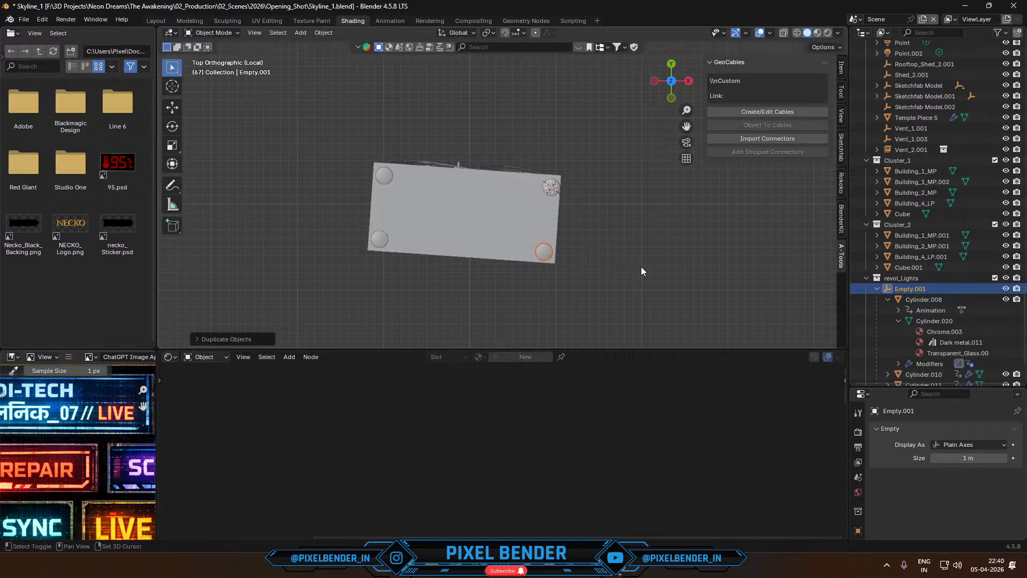
- Leave local view and look at the full scene through the camera
{"action": "key", "text": "KP_0"}
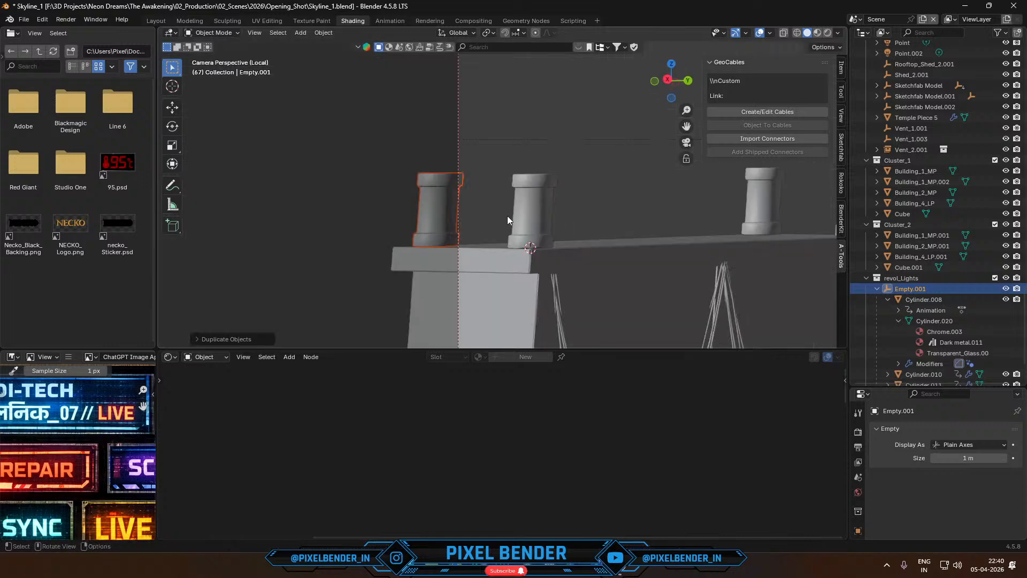
{"action": "key", "text": "KP_Divide"}
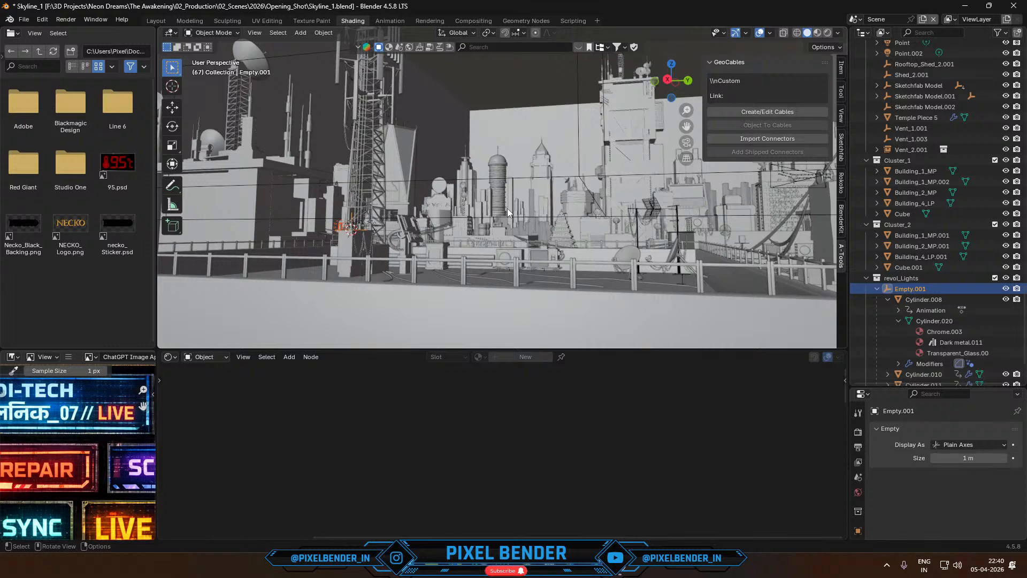
{"action": "key", "text": "KP_0"}
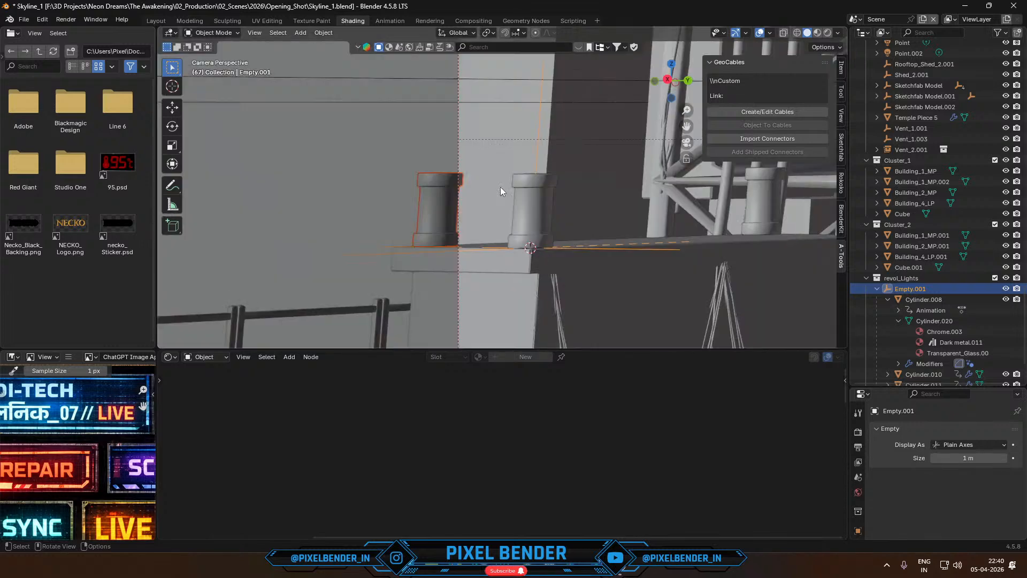
- Render the current frame, inspect the beacons in the enlarged result and close the render window
{"action": "key", "text": "F12"}
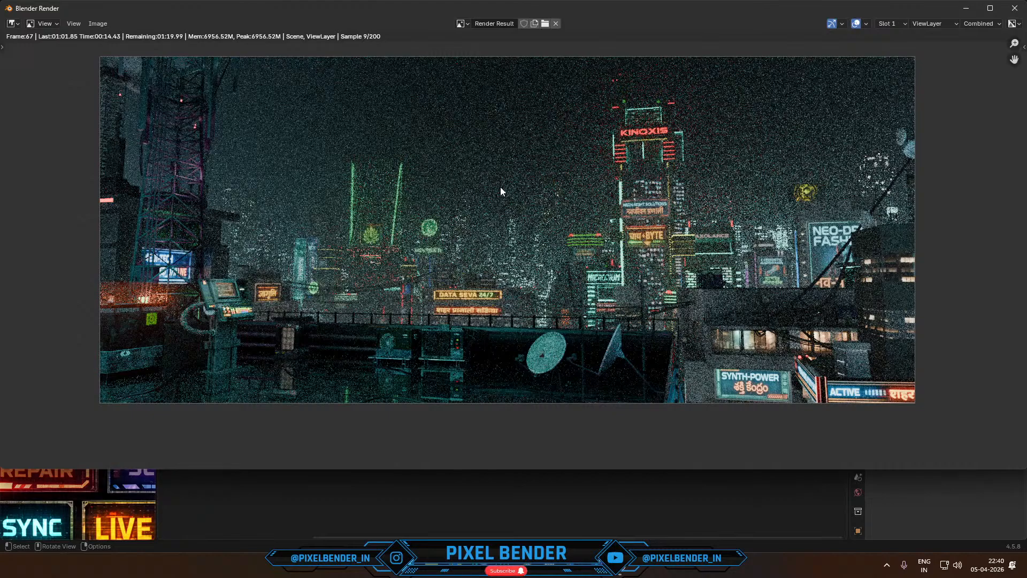
{"action": "left_click", "coordinate": [990, 8]}
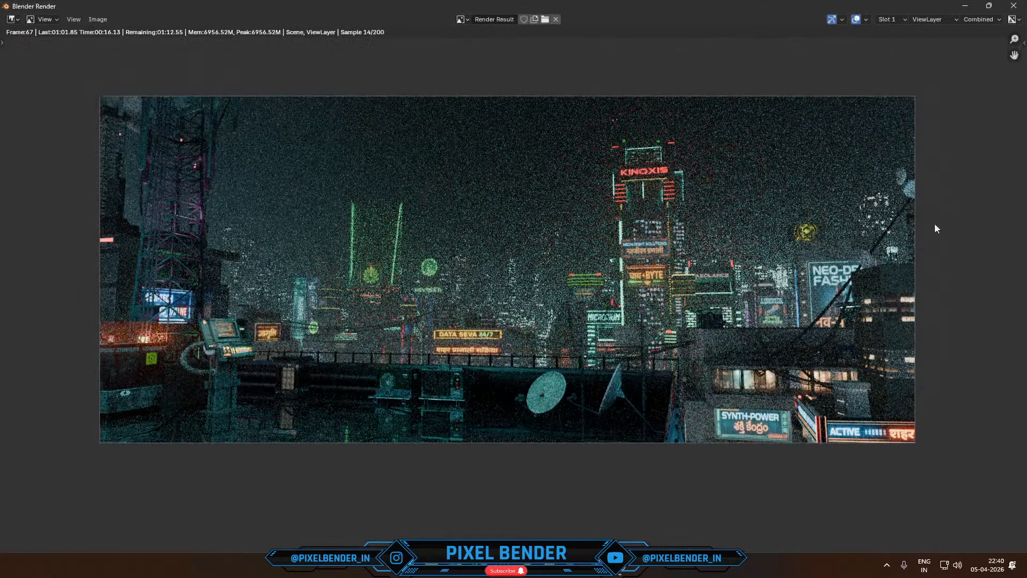
{"action": "scroll", "coordinate": [911, 284], "scroll_direction": "up", "scroll_amount": 1}
{"action": "middle_click_drag", "start_coordinate": [795, 313], "coordinate": [836, 305]}
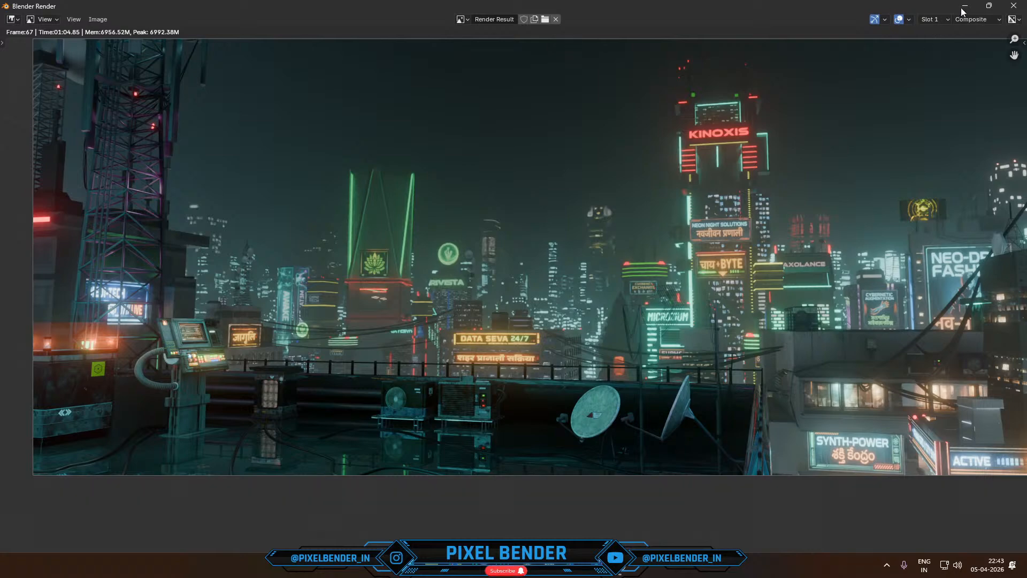
{"action": "left_click", "coordinate": [1013, 6]}
- Unhide the volume scatter cube around the beacons, enlarge it and raise it about 0.87 m along the Z axis
{"action": "scroll", "coordinate": [427, 249], "scroll_direction": "down", "scroll_amount": 5}
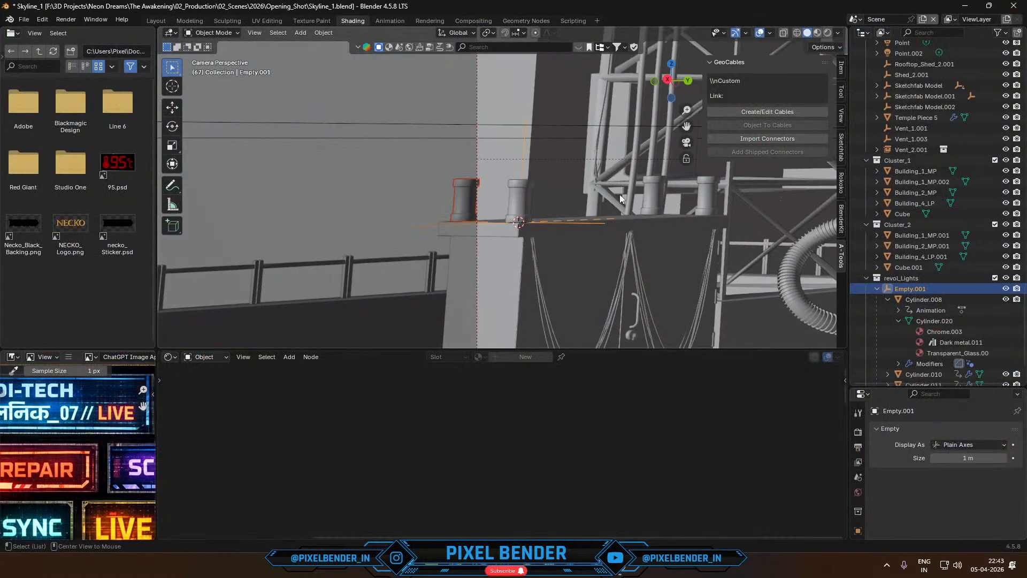
{"action": "left_click", "coordinate": [620, 194]}
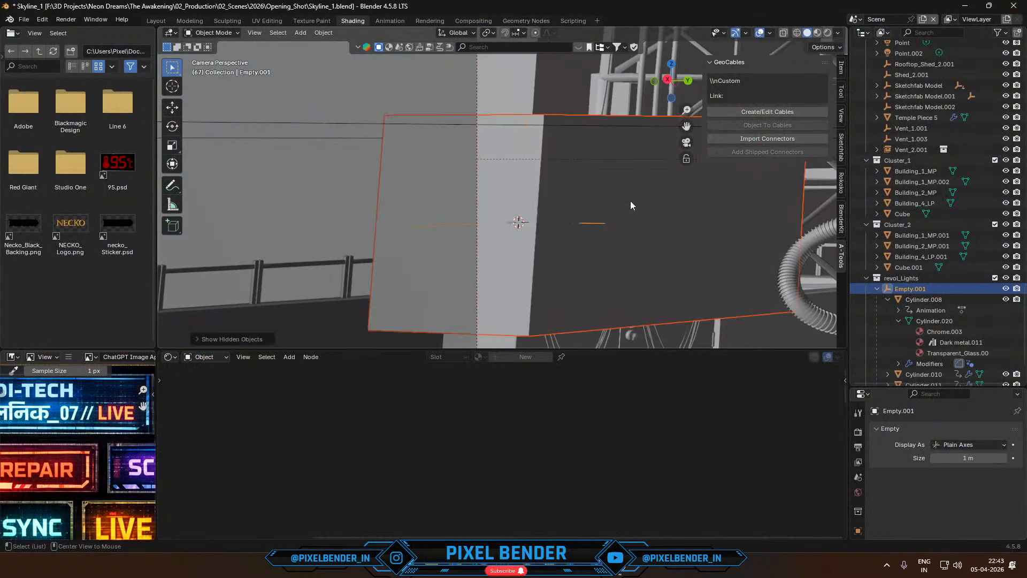
{"action": "scroll", "coordinate": [624, 198], "scroll_direction": "down", "scroll_amount": 3}
{"action": "key", "text": "s"}
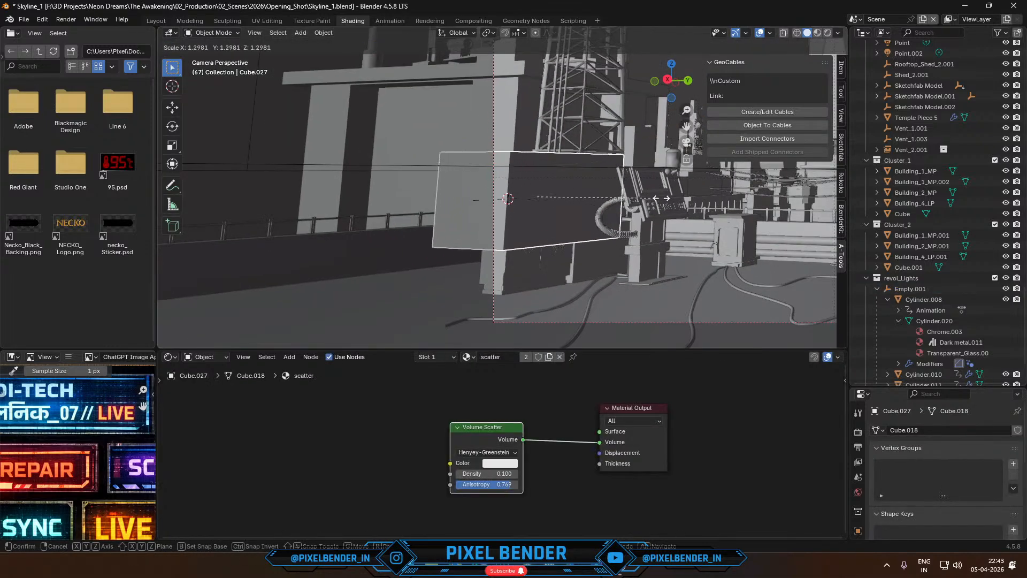
{"action": "left_click", "coordinate": [704, 191]}
{"action": "key", "text": "g"}
{"action": "key", "text": "z"}
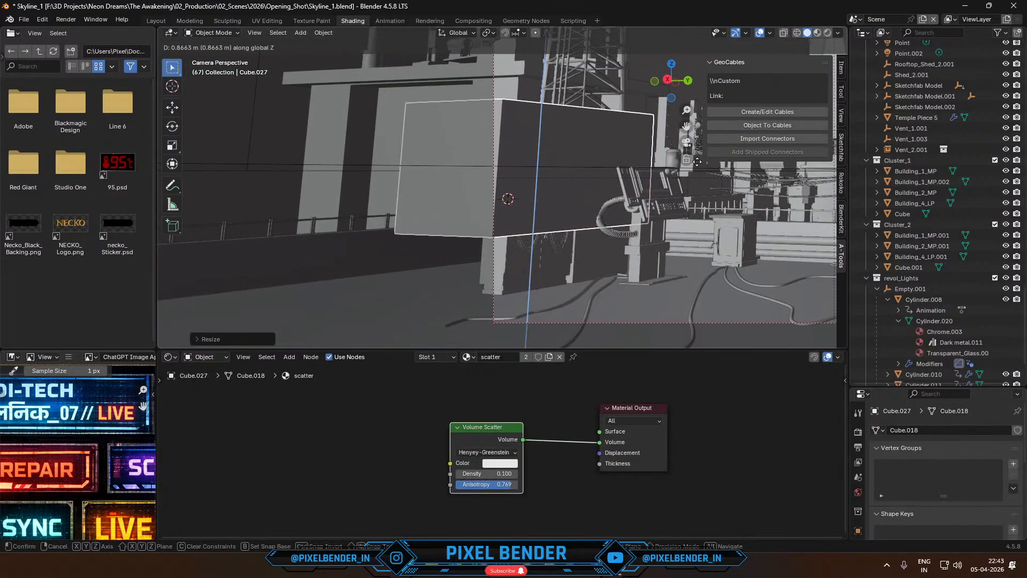
{"action": "left_click", "coordinate": [702, 160]}
{"action": "key", "text": "s"}
{"action": "left_click", "coordinate": [781, 162]}
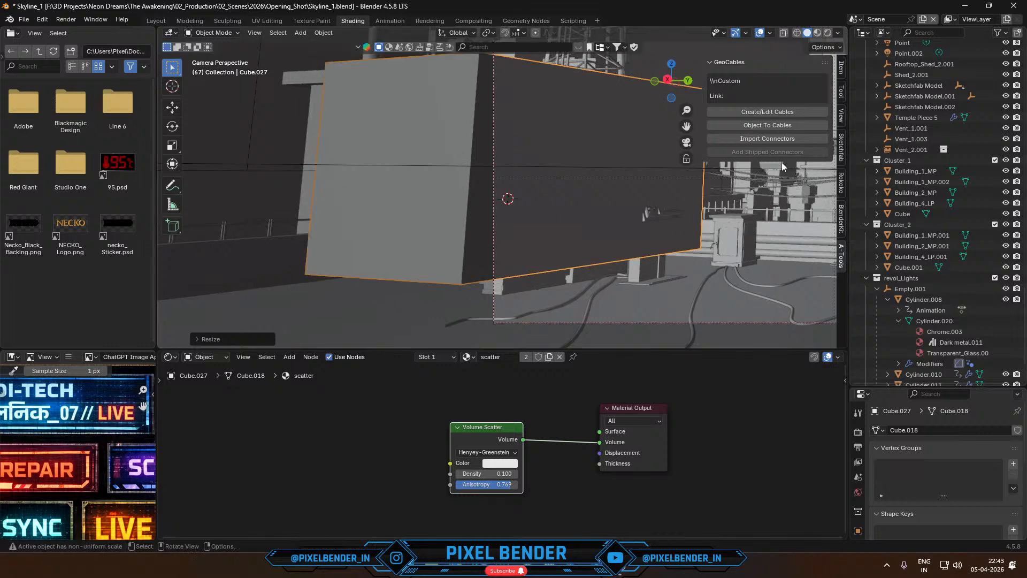
- Round the scatter cube with a level 2 Subdivision Surface and Shade Auto Smooth, and scale it up
{"action": "key", "text": "ctrl+2"}
{"action": "right_click", "coordinate": [570, 149]}
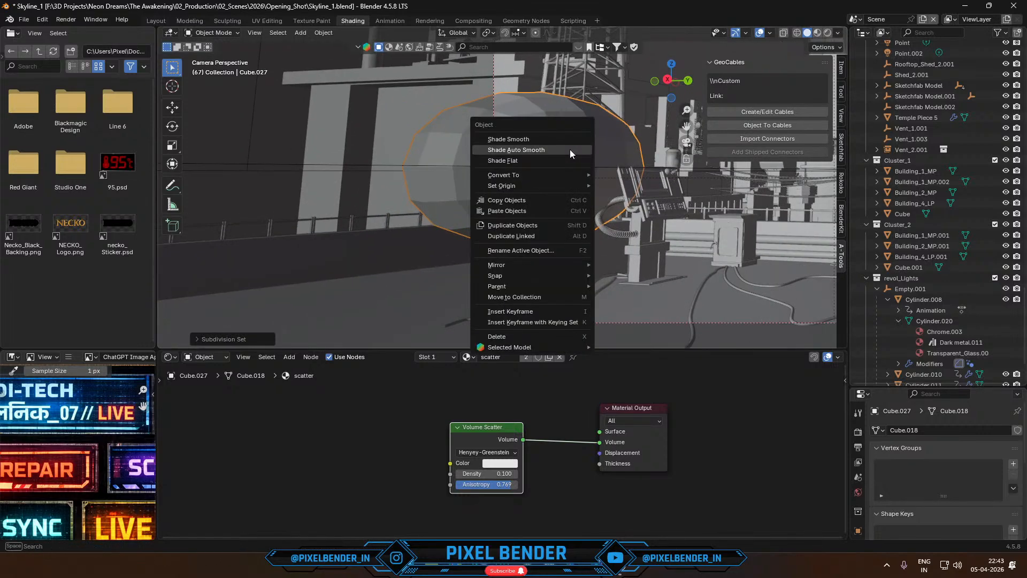
{"action": "left_click", "coordinate": [571, 150]}
{"action": "key", "text": "s"}
{"action": "left_click", "coordinate": [676, 159]}
{"action": "scroll", "coordinate": [595, 190], "scroll_direction": "down", "scroll_amount": 3}
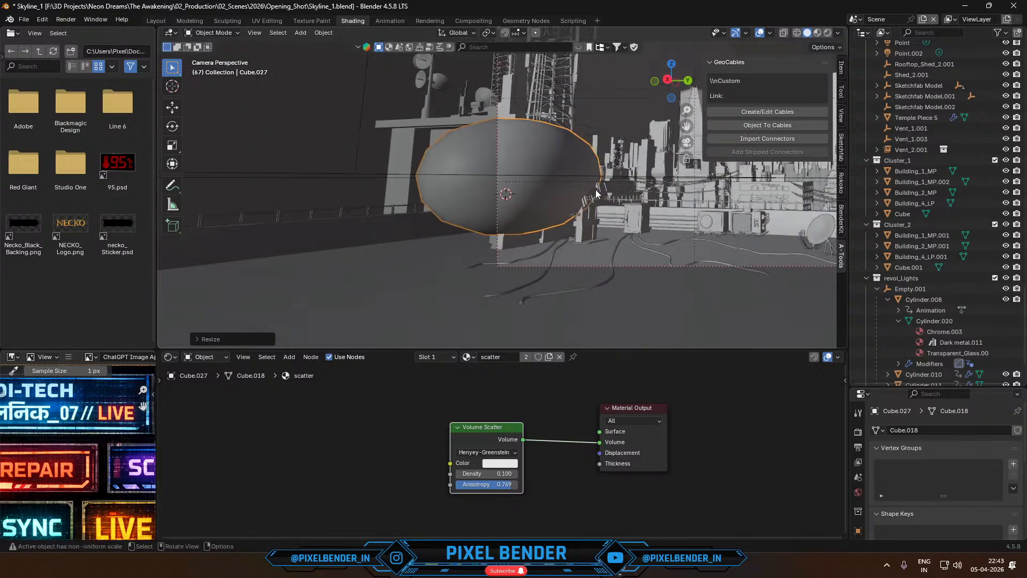
{"action": "middle_click_drag", "start_coordinate": [595, 190], "coordinate": [530, 221], "text": "shift"}
- Start a new render of the current frame and switch to OBS while it runs
{"action": "key", "text": "F12"}
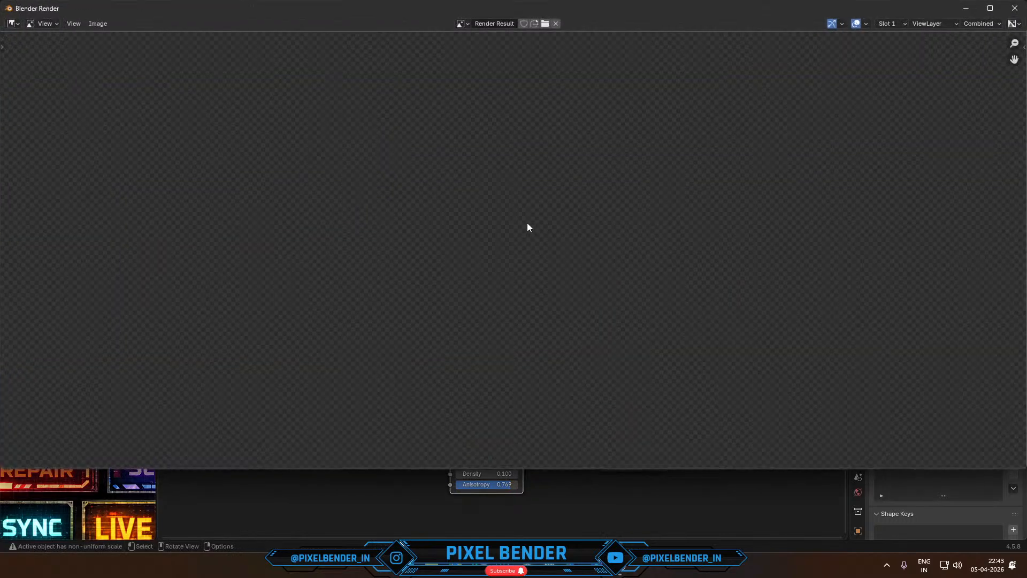
{"action": "key", "text": "alt+Tab"}
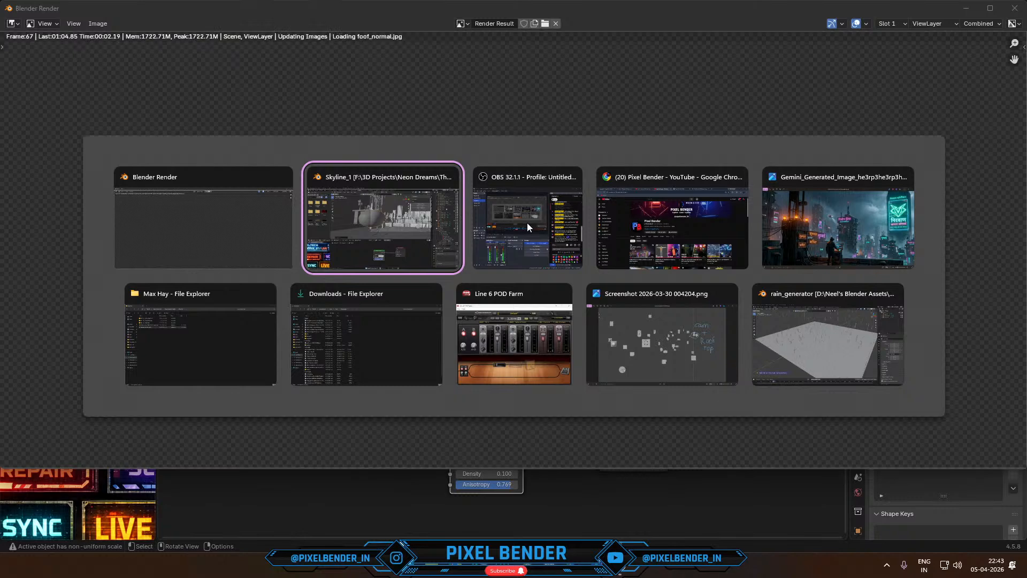
{"action": "left_click", "coordinate": [527, 224]}
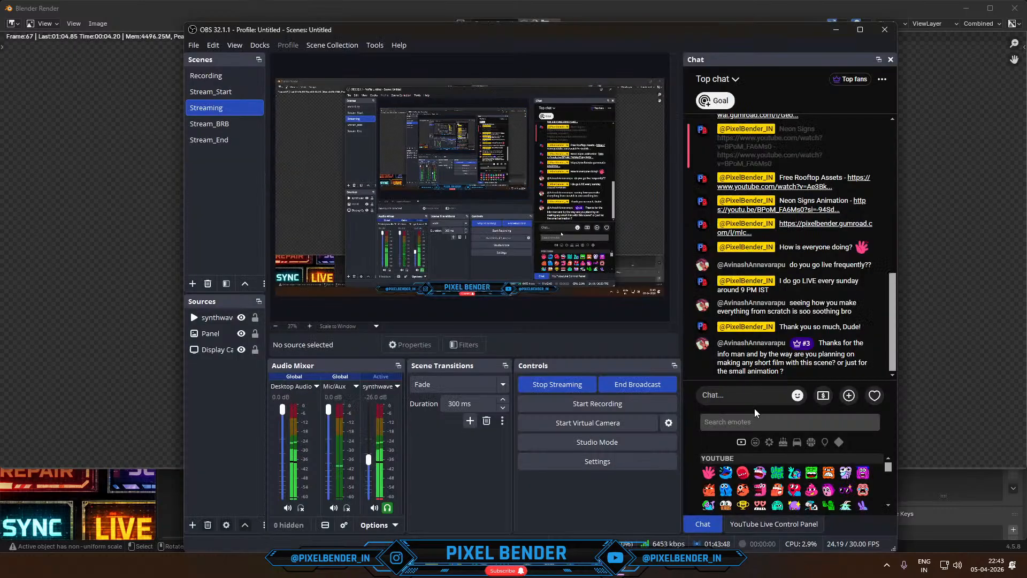
- Send "Neon Dreams : The Awakening Coming Soon!" in the live chat, correcting the misspelled "COming"
{"action": "type", "text": "Neon"}
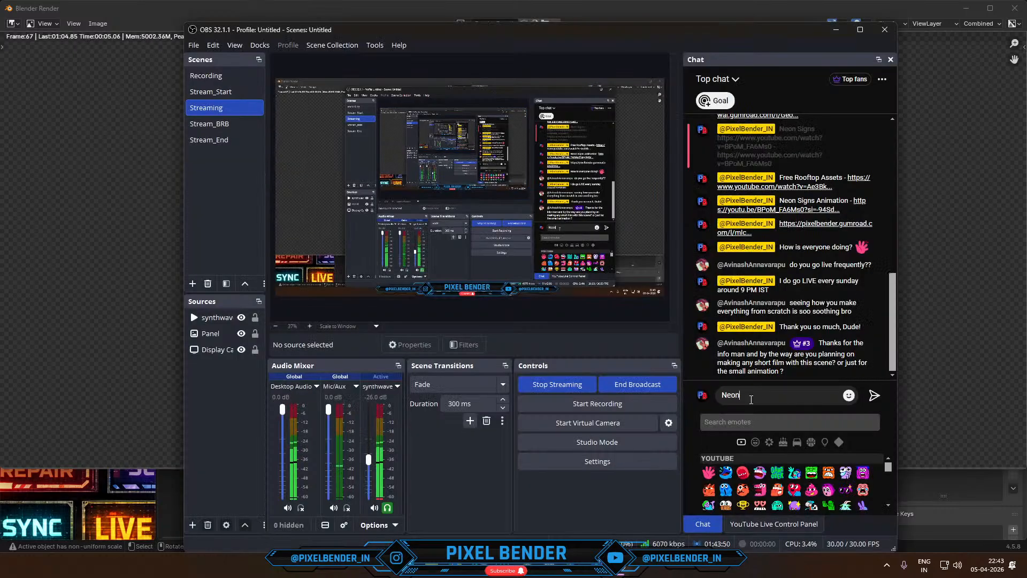
{"action": "type", "text": " Dreams "}
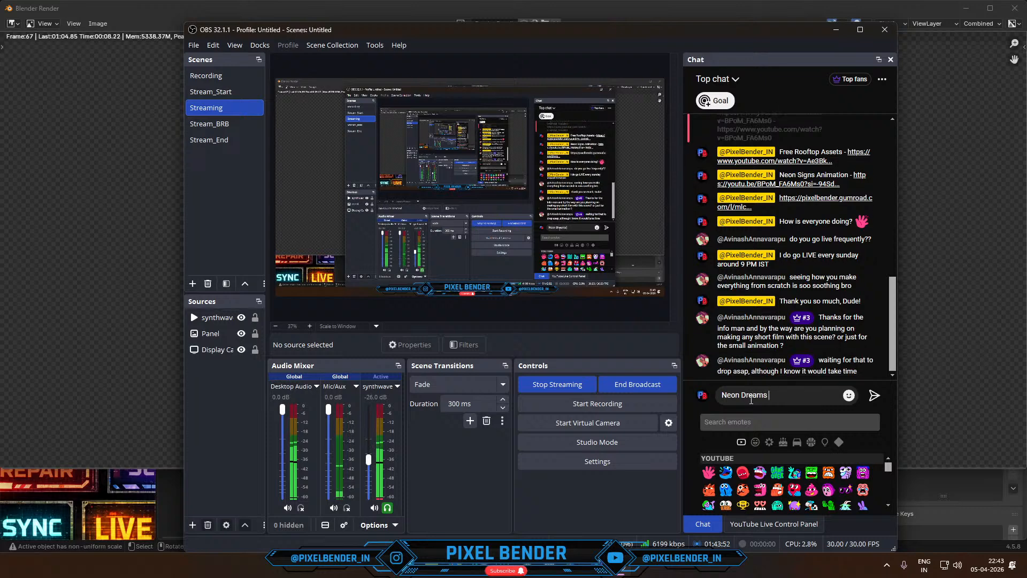
{"action": "type", "text": ": The Awaken"}
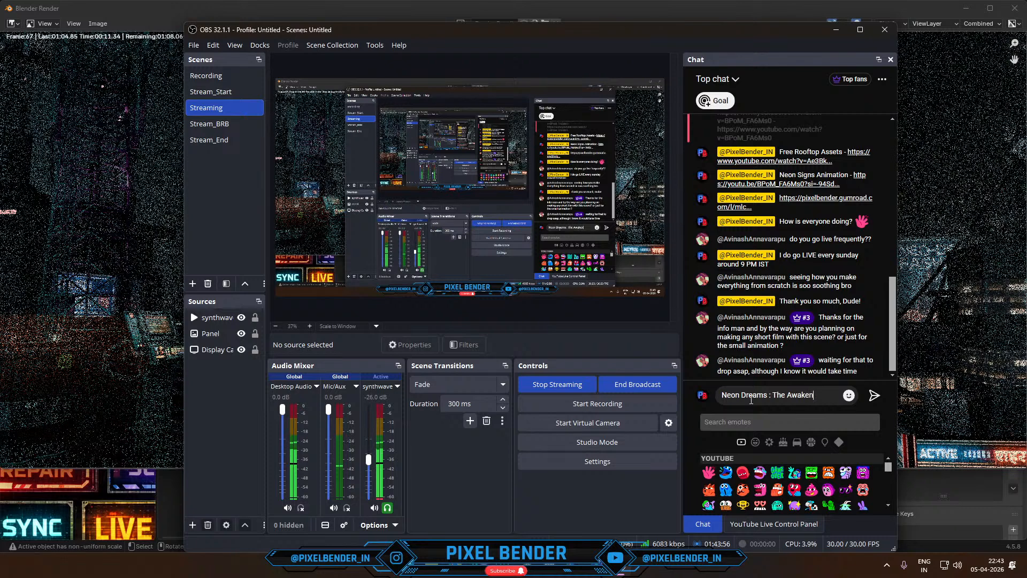
{"action": "type", "text": "ing COming "}
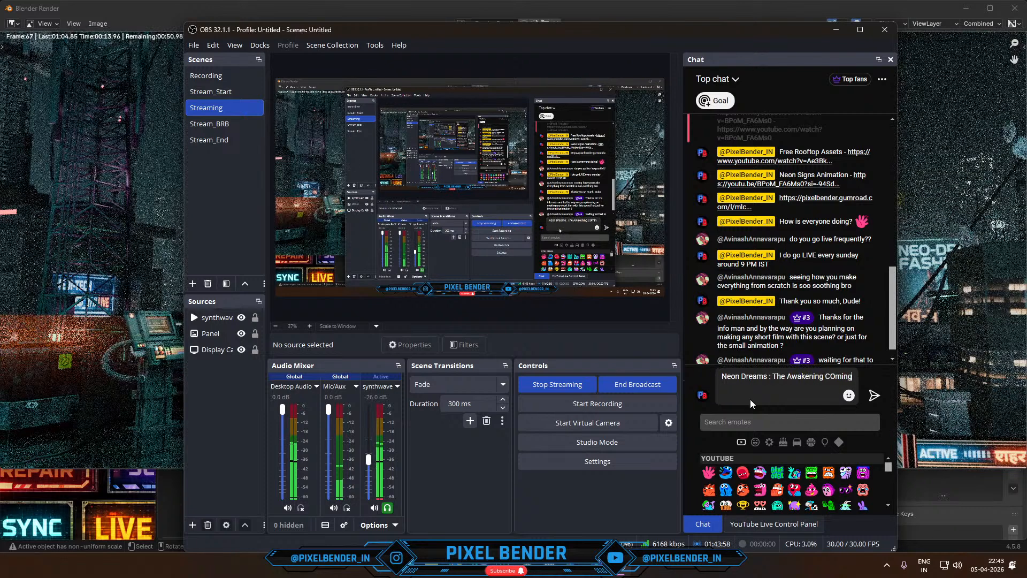
{"action": "type", "text": "Soon!"}
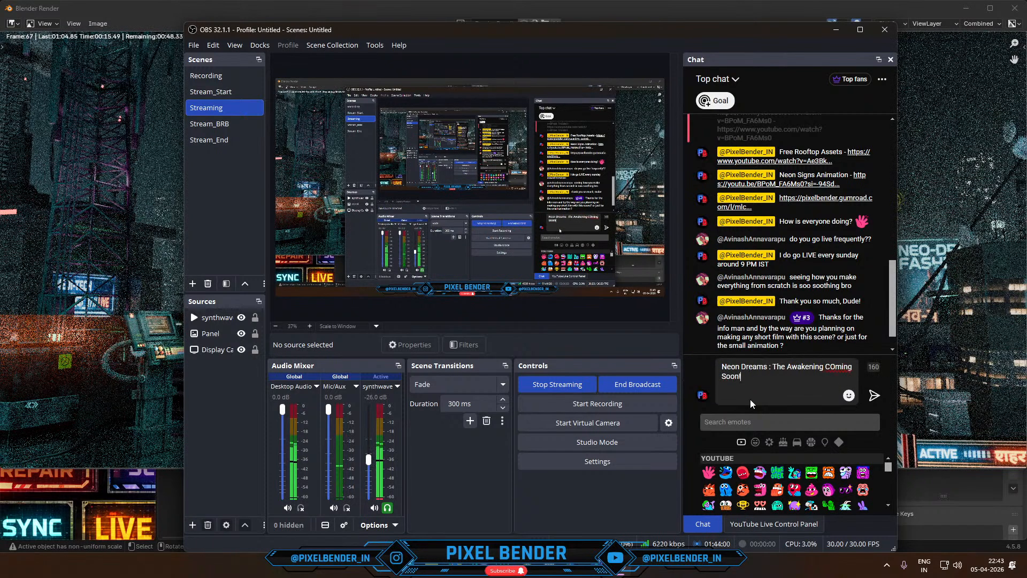
{"action": "right_click", "coordinate": [844, 366]}
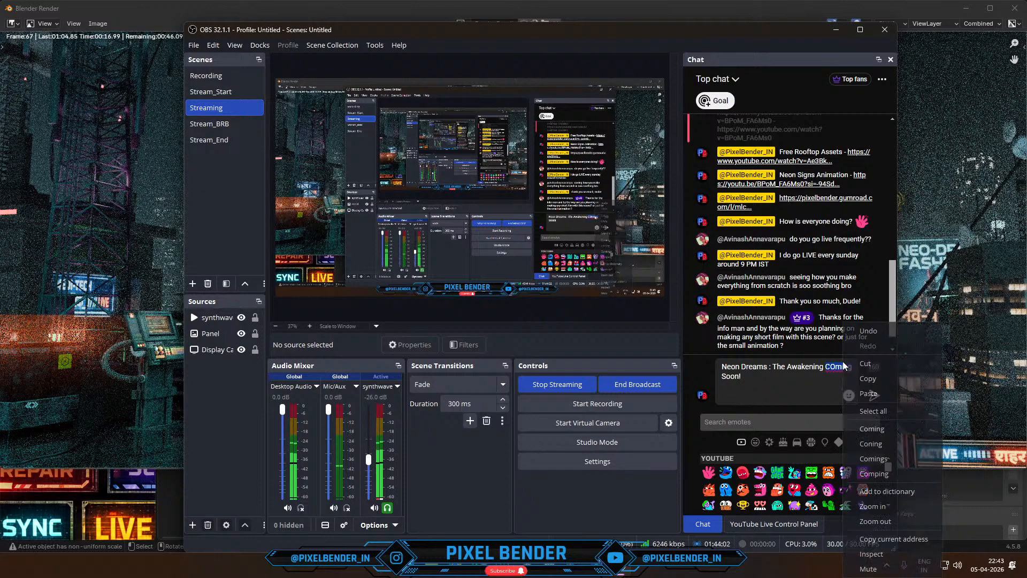
{"action": "left_click", "coordinate": [873, 429]}
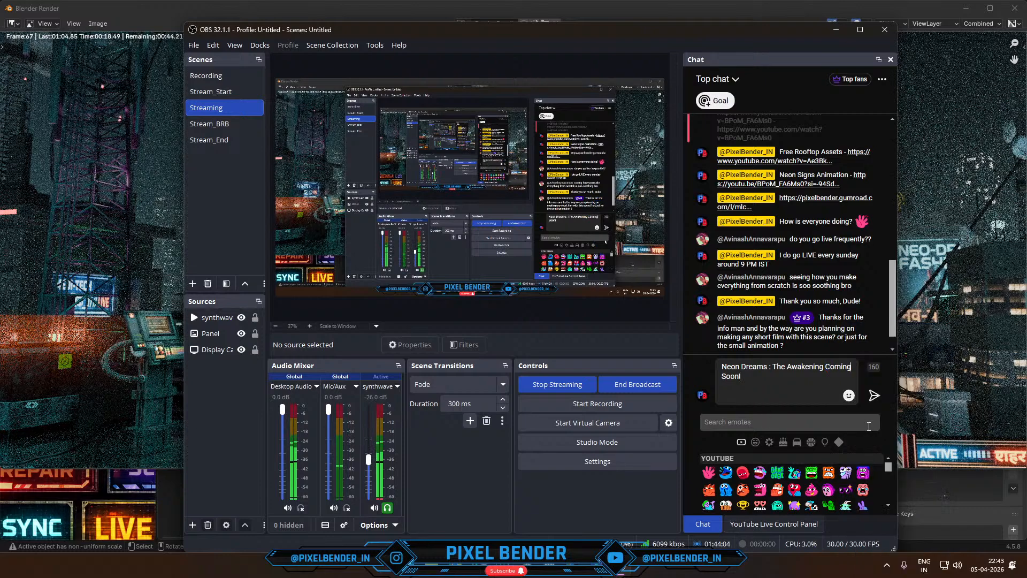
{"action": "left_click", "coordinate": [877, 400]}
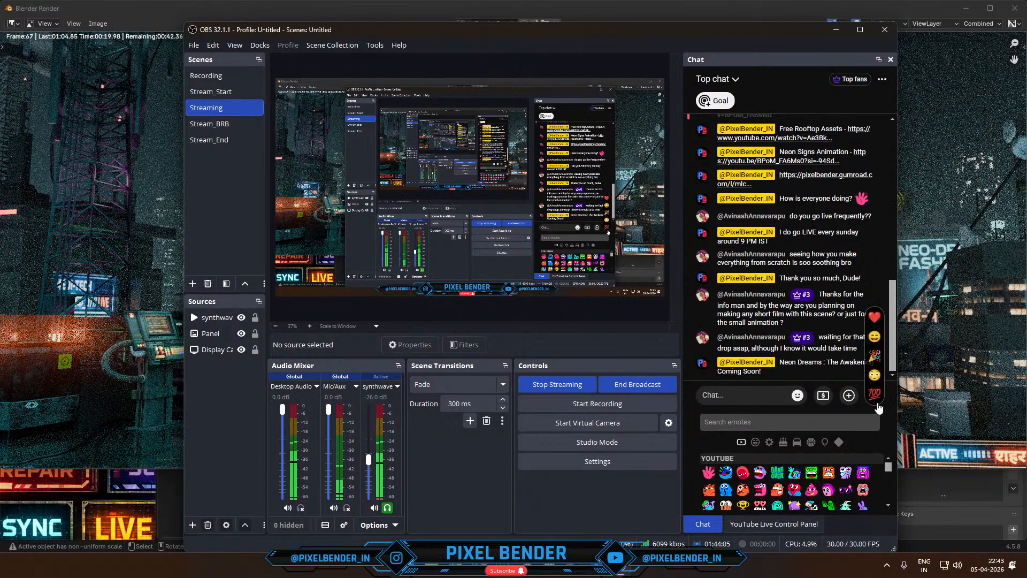
- Inspect the fog around the beacons in the render and preview it with rendered shading in the Skyline_1 viewport in Blender
{"action": "left_click", "coordinate": [584, 3]}
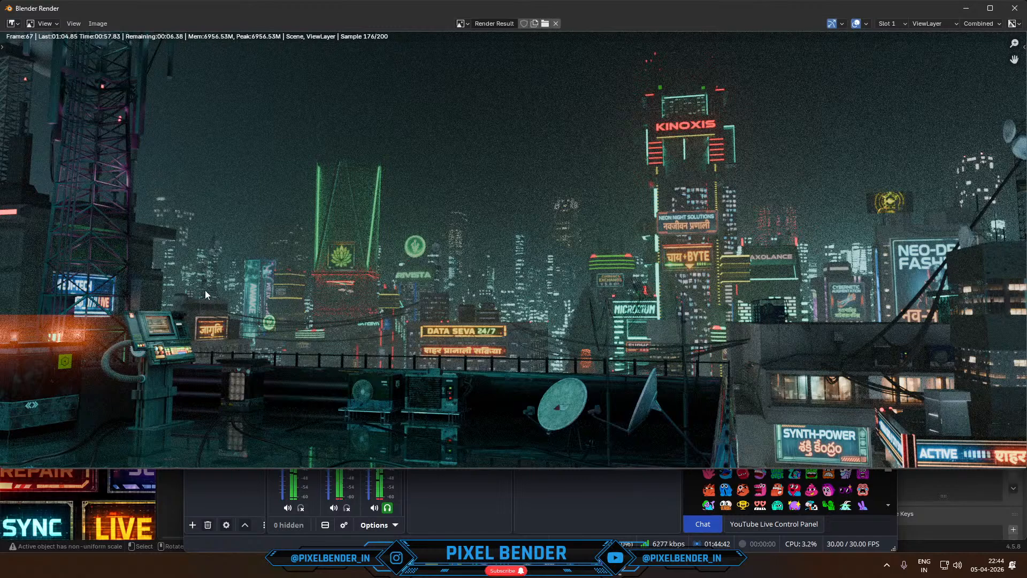
{"action": "middle_click_drag", "start_coordinate": [266, 267], "coordinate": [478, 222]}
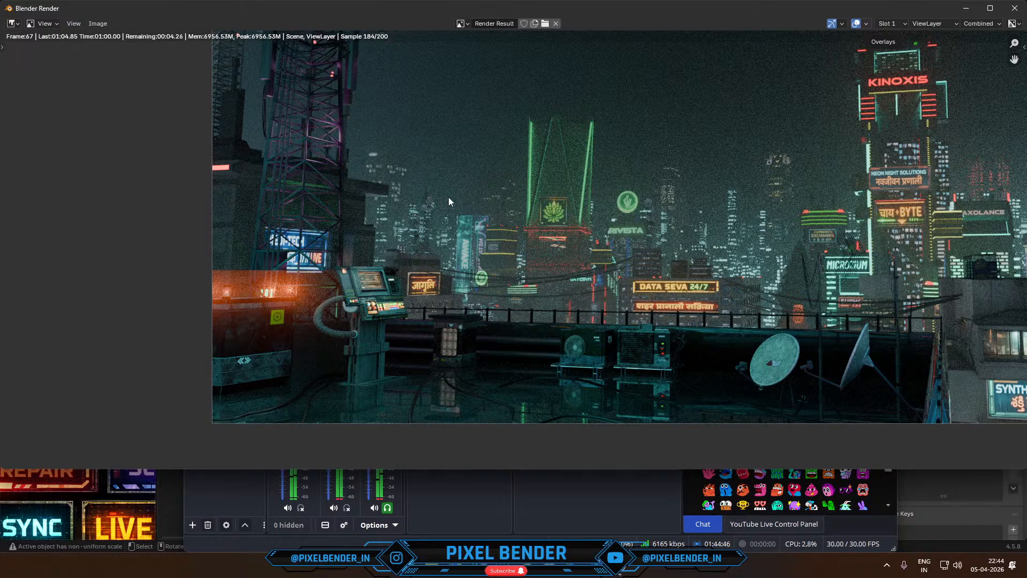
{"action": "key", "text": "alt+Tab"}
{"action": "key", "text": "alt+Tab"}
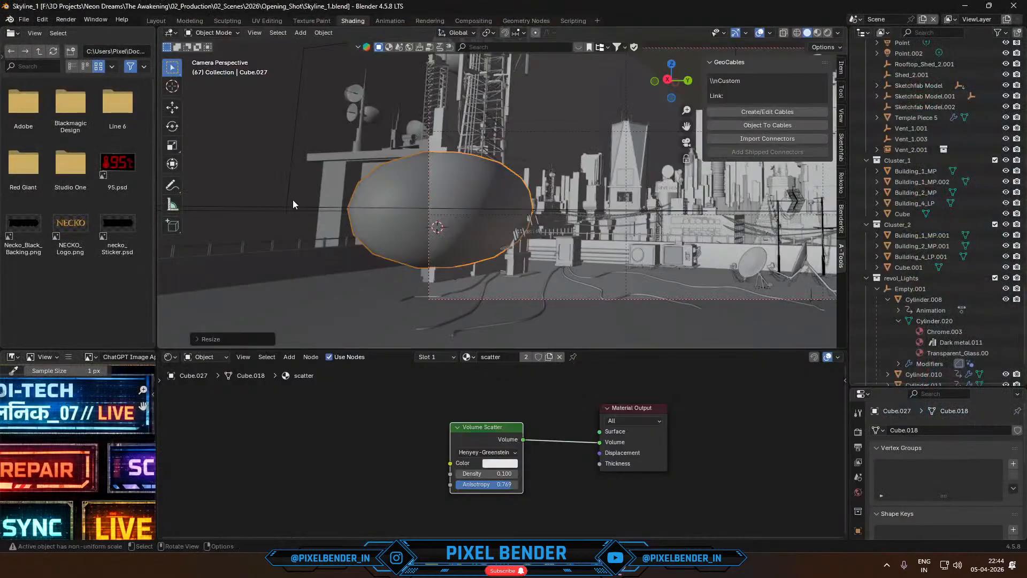
{"action": "scroll", "coordinate": [492, 194], "scroll_direction": "up", "scroll_amount": 3}
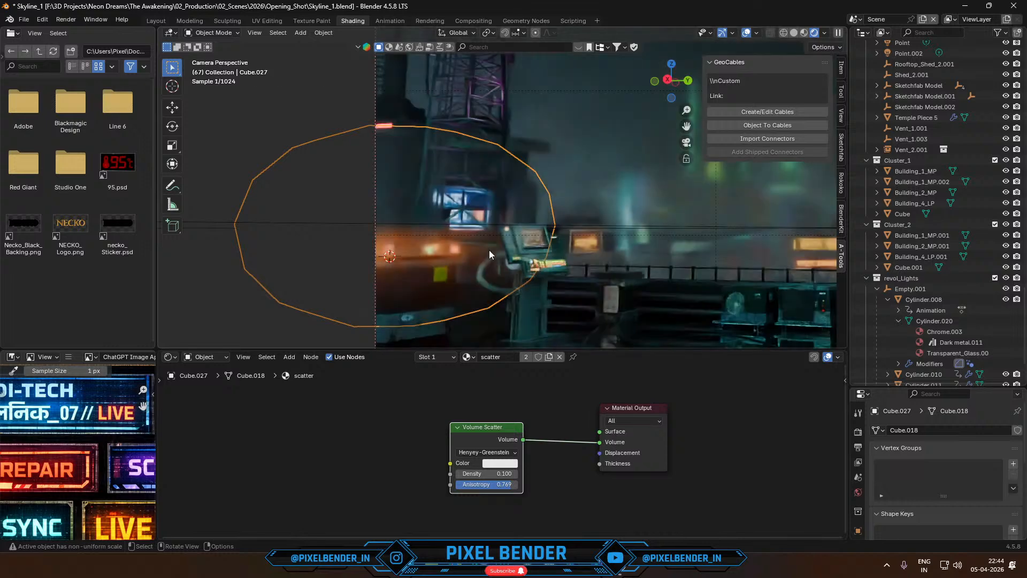
- Lower the rounded scatter volume slightly along the Z axis and check its glow around the beacons
{"action": "key", "text": "g"}
{"action": "key", "text": "z"}
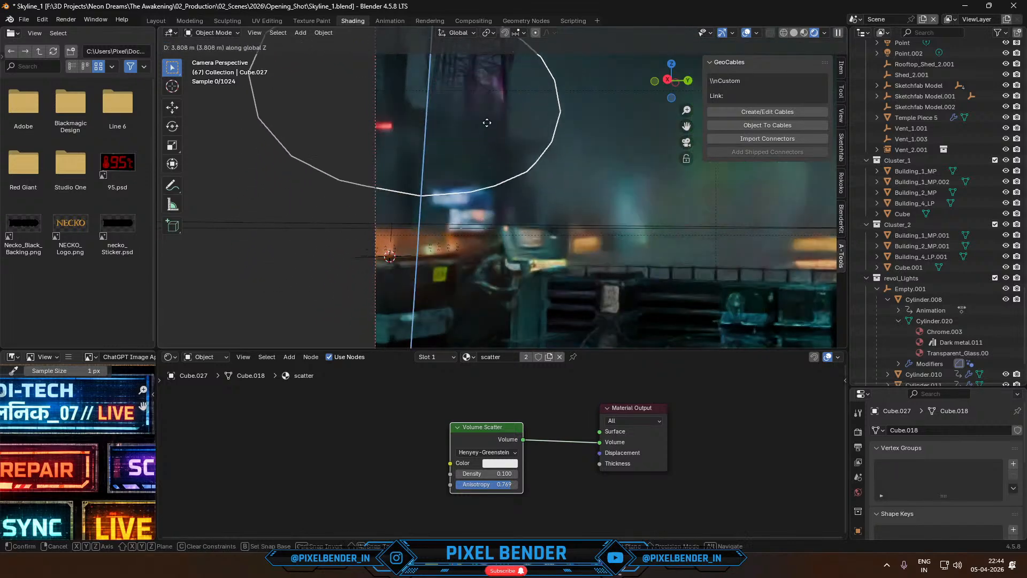
{"action": "left_click", "coordinate": [444, 265]}
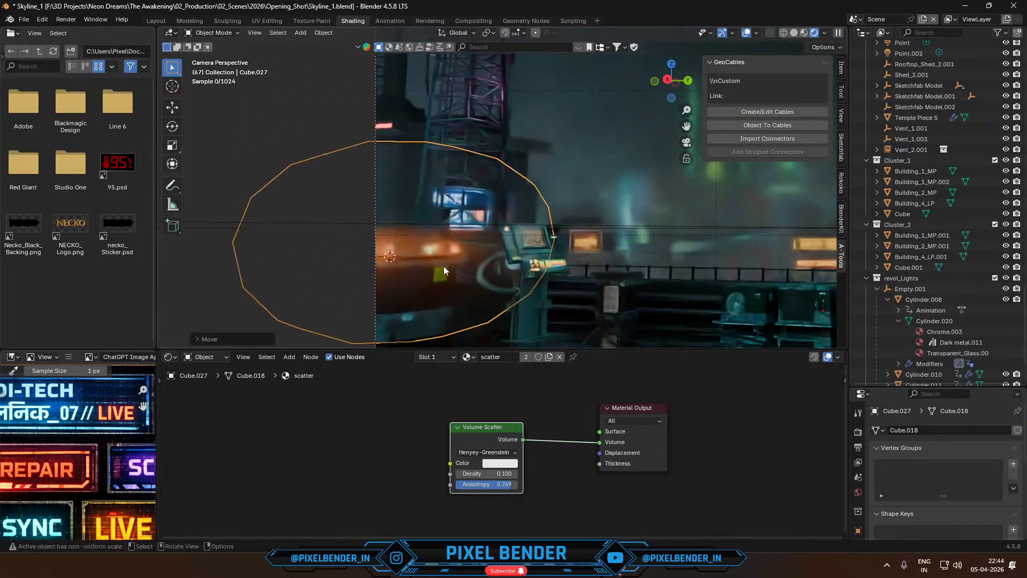
{"action": "scroll", "coordinate": [425, 274], "scroll_direction": "up", "scroll_amount": 4}
{"action": "middle_click_drag", "start_coordinate": [425, 274], "coordinate": [526, 204], "text": "shift"}
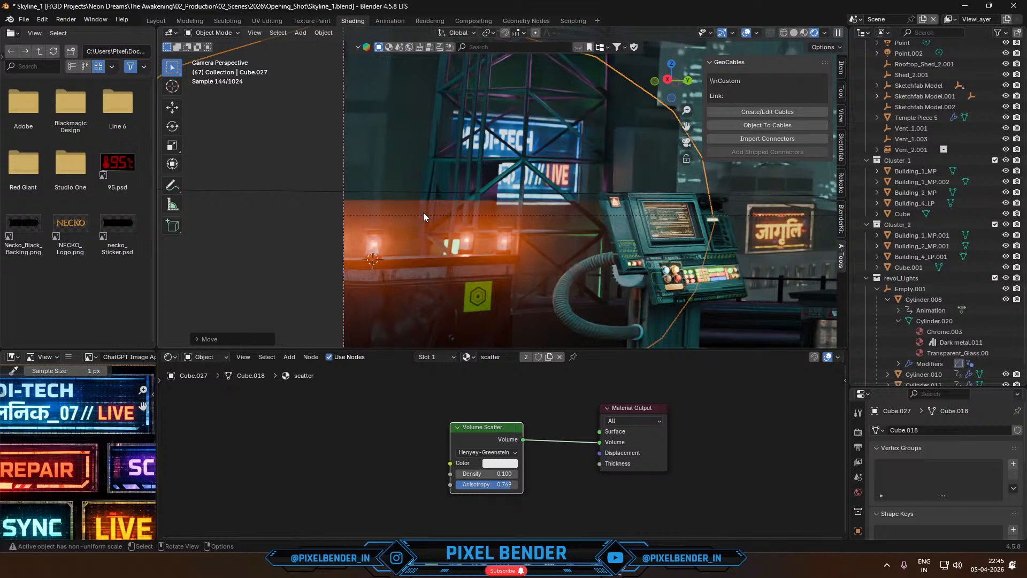
{"action": "scroll", "coordinate": [423, 213], "scroll_direction": "down", "scroll_amount": 1}
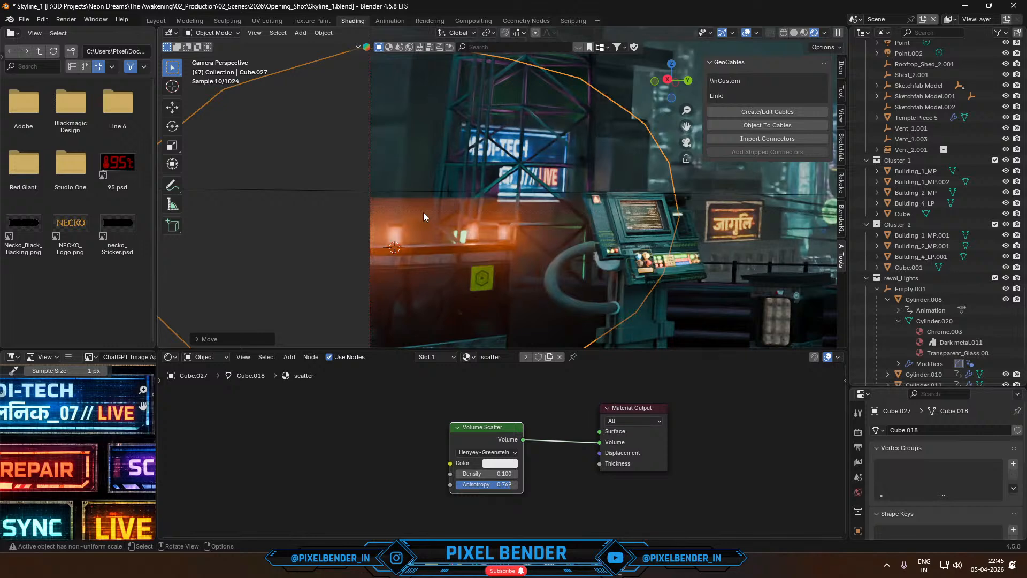
- Replace the rounded scatter volume with a new cube scaled up around the beacons and assign it the existing scatter material
{"action": "key", "text": "alt+a"}
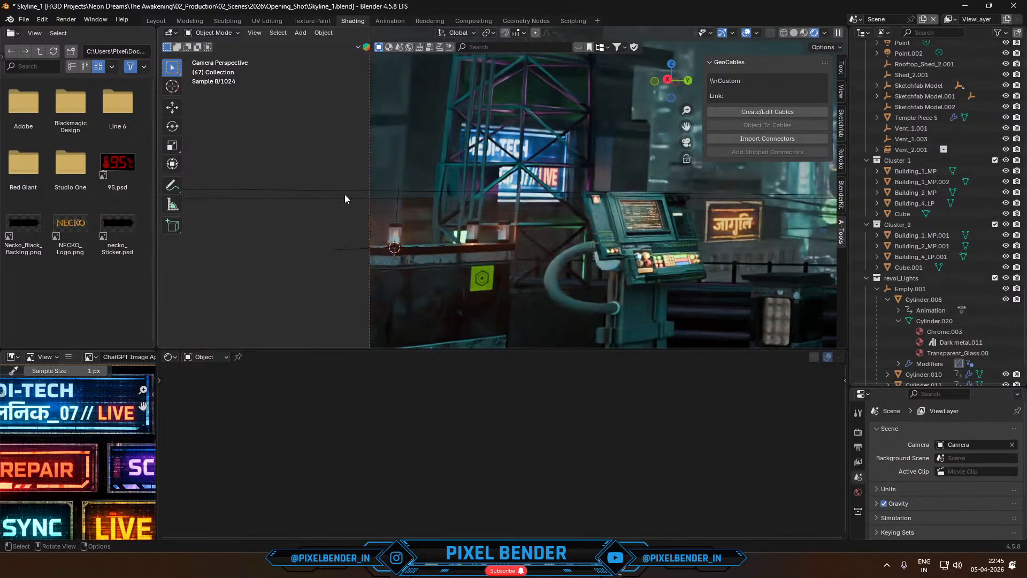
{"action": "left_click", "coordinate": [299, 34]}
{"action": "mouse_move", "coordinate": [317, 46]}
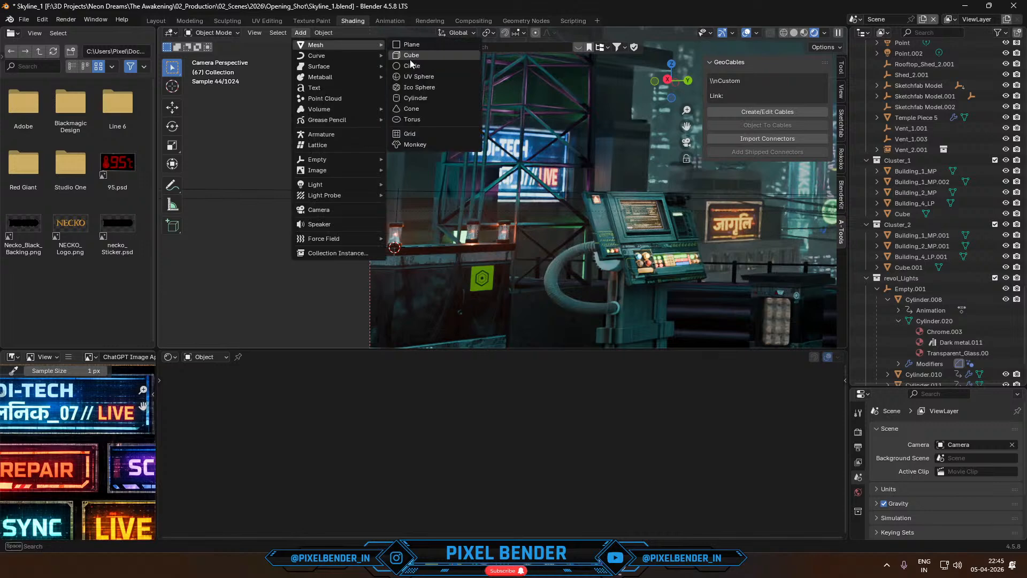
{"action": "left_click", "coordinate": [409, 56]}
{"action": "key", "text": "s"}
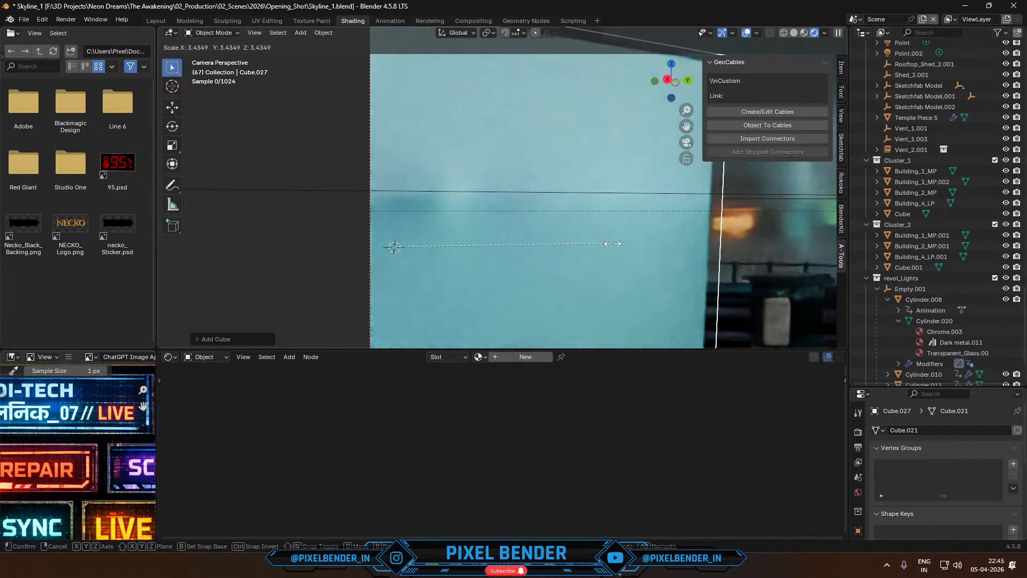
{"action": "left_click", "coordinate": [579, 321]}
{"action": "left_click", "coordinate": [478, 357]}
{"action": "type", "text": "sca"}
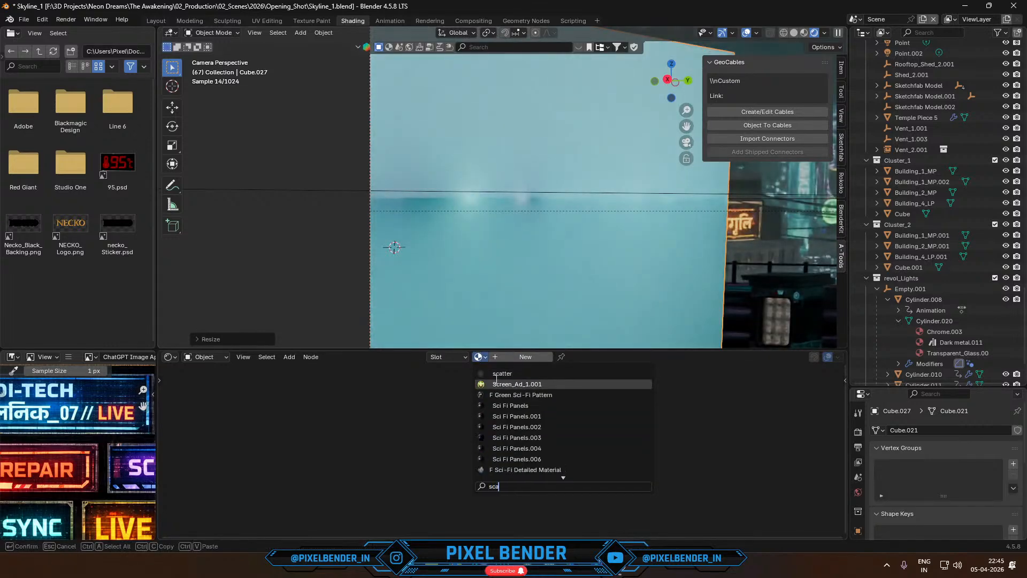
{"action": "left_click", "coordinate": [494, 374]}
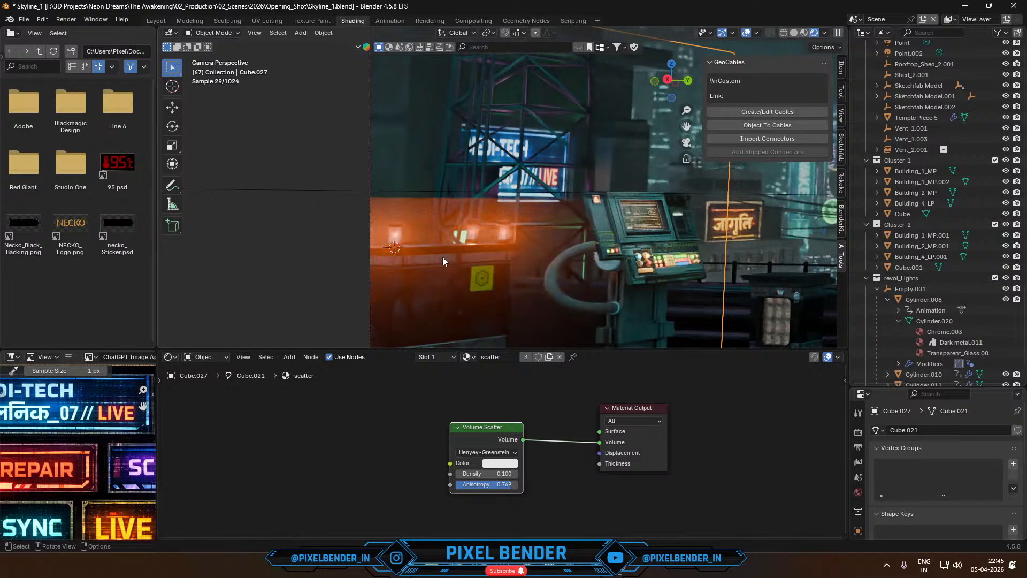
- Inspect the beacon glow up close and from the camera, and reduce the Volume Scatter Anisotropy to 0.662
{"action": "scroll", "coordinate": [441, 257], "scroll_direction": "down", "scroll_amount": 3}
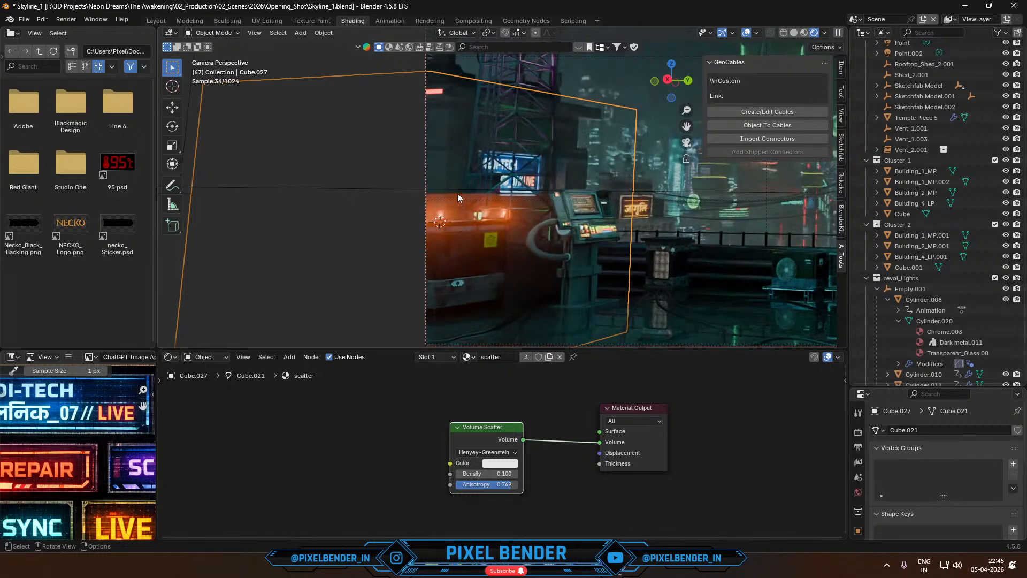
{"action": "middle_click_drag", "start_coordinate": [454, 217], "coordinate": [502, 206]}
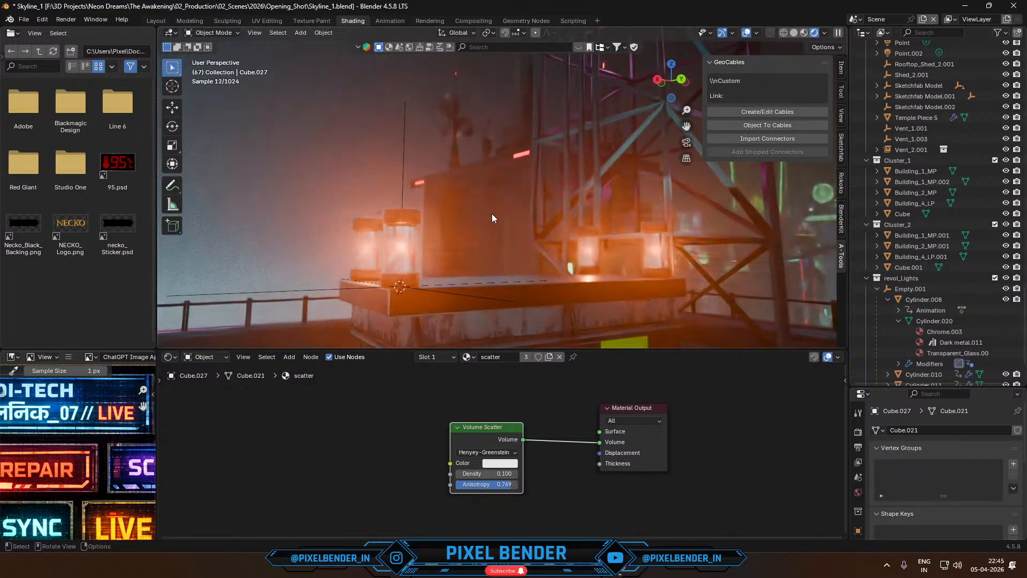
{"action": "key", "text": "KP_0"}
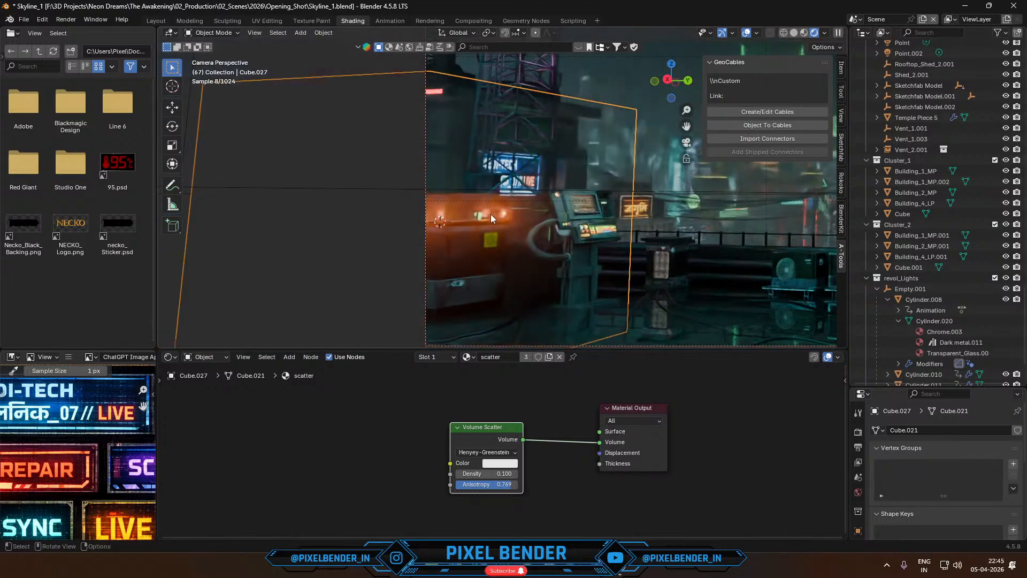
{"action": "left_click_drag", "start_coordinate": [509, 486], "coordinate": [477, 486]}
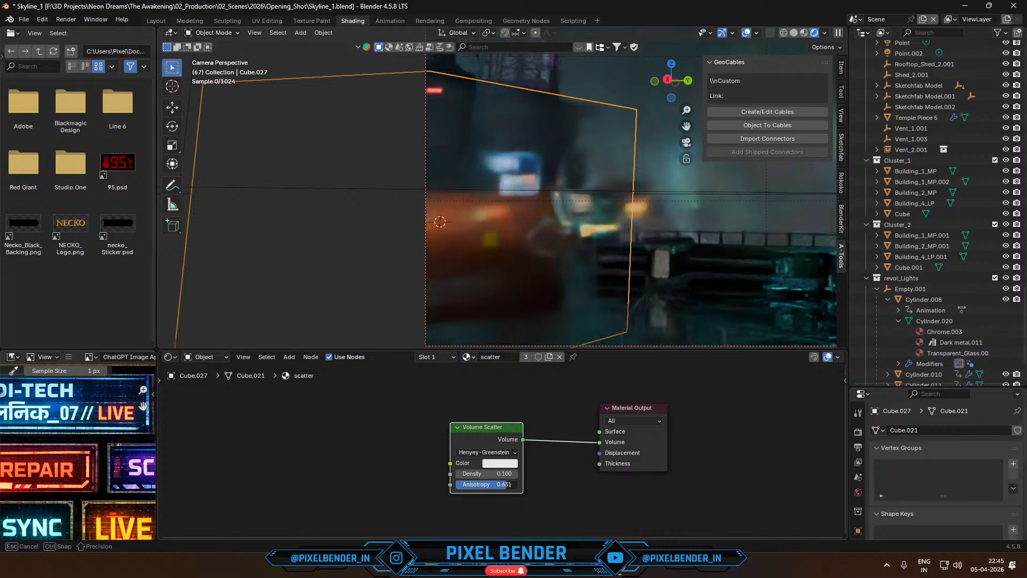
{"action": "left_click_drag", "start_coordinate": [506, 484], "coordinate": [508, 484]}
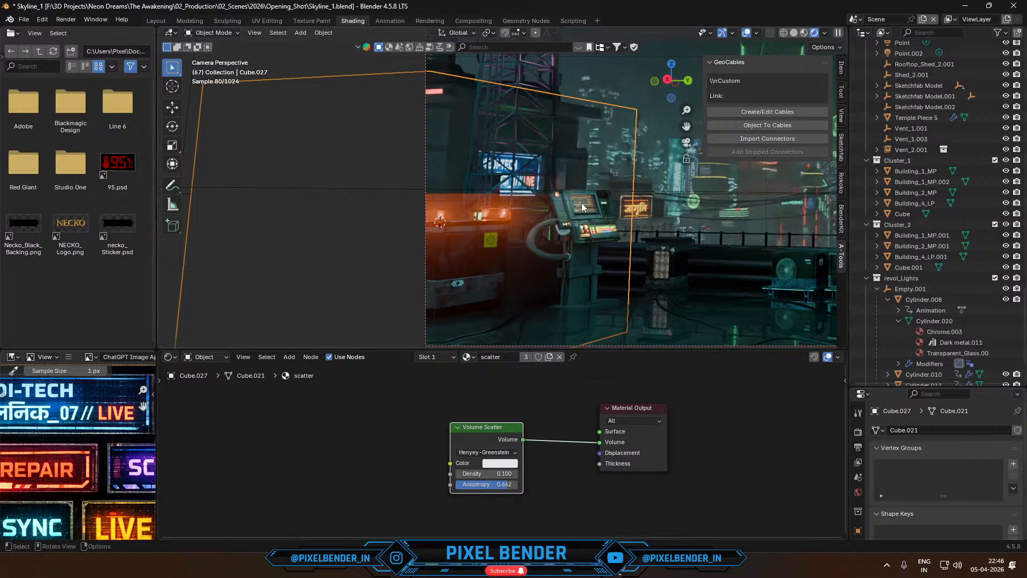
- Raise the scatter cube along the Z axis so its lower face sits nearer the electrical box
{"action": "key", "text": "g"}
{"action": "key", "text": "z"}
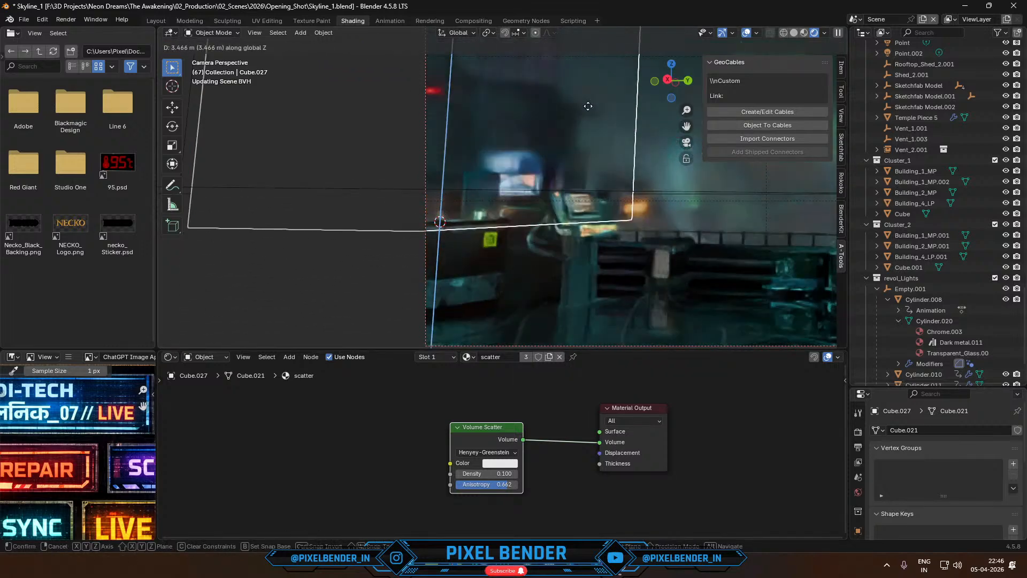
{"action": "left_click", "coordinate": [569, 167]}
{"action": "scroll", "coordinate": [534, 245], "scroll_direction": "up", "scroll_amount": 2}
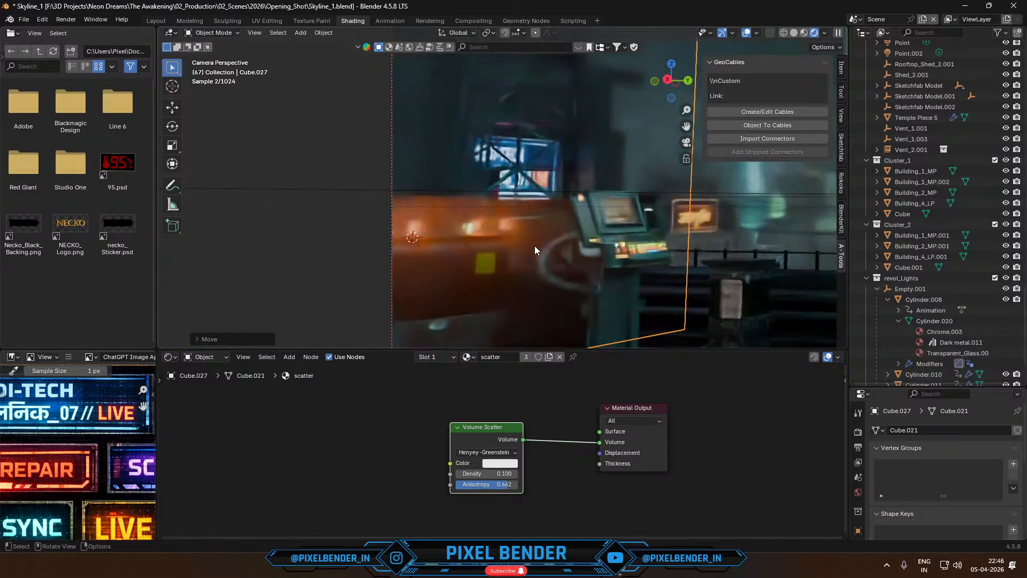
{"action": "key", "text": "g"}
{"action": "key", "text": "z"}
{"action": "left_click", "coordinate": [534, 199]}
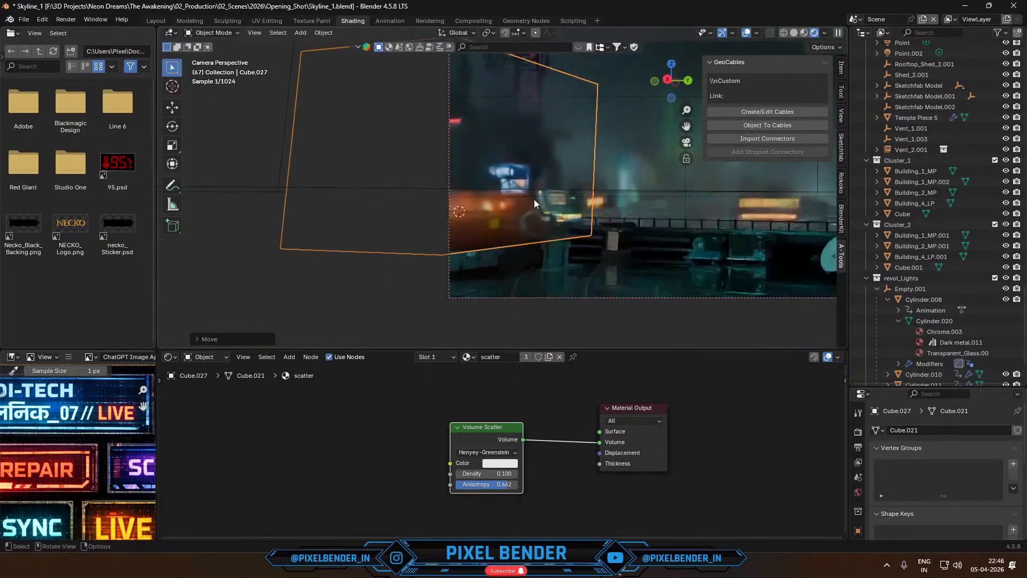
- Try scaling the scatter cube up to surround the whole rooftop corner and check the fog in the camera view
{"action": "key", "text": "s"}
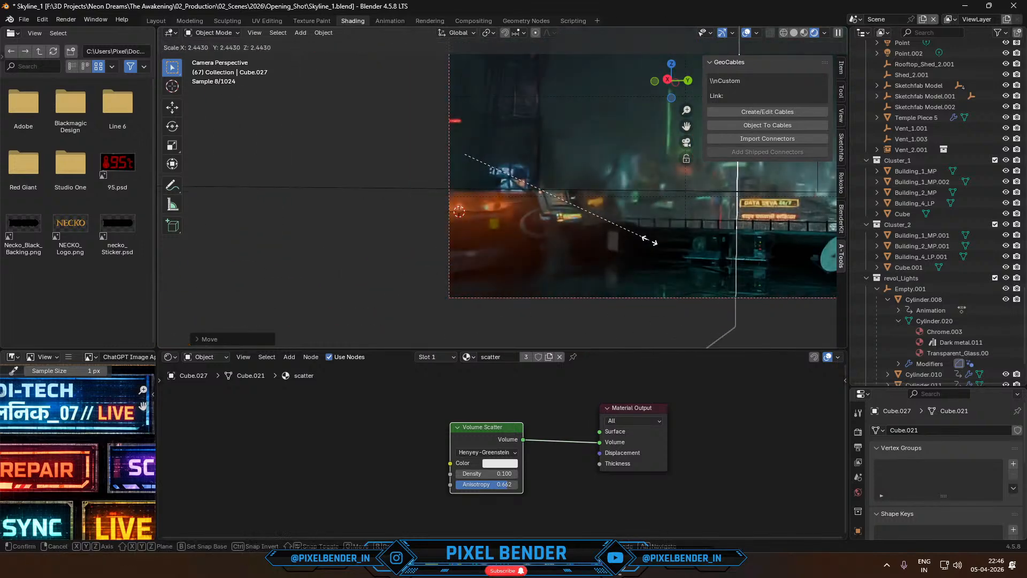
{"action": "left_click", "coordinate": [586, 233]}
{"action": "scroll", "coordinate": [510, 207], "scroll_direction": "up", "scroll_amount": 4}
{"action": "middle_click_drag", "start_coordinate": [510, 207], "coordinate": [579, 204], "text": "shift"}
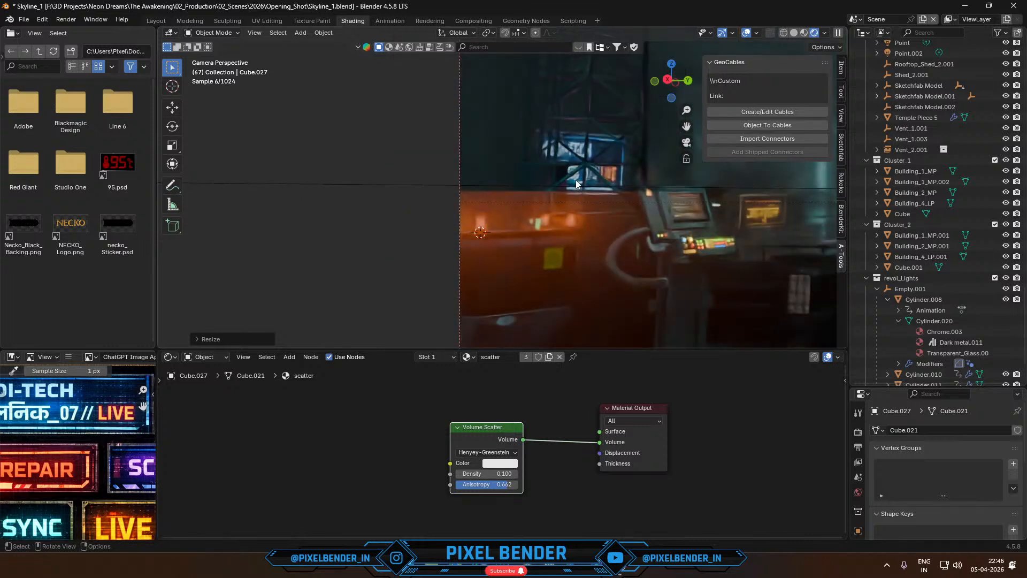
{"action": "scroll", "coordinate": [546, 209], "scroll_direction": "down", "scroll_amount": 3}
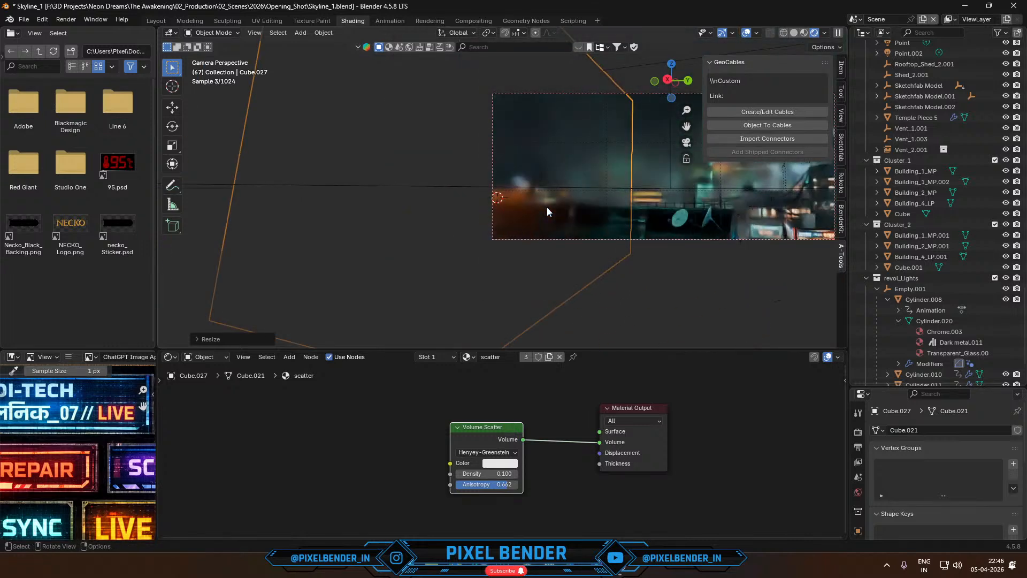
{"action": "scroll", "coordinate": [549, 193], "scroll_direction": "up", "scroll_amount": 3}
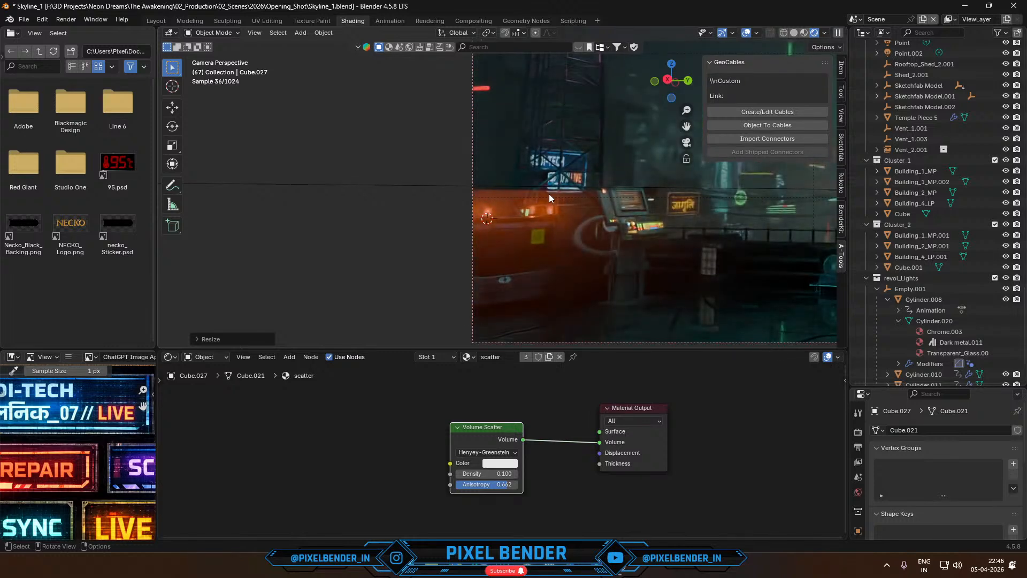
- Undo the last enlargement and delete the scatter cube around the beacons
{"action": "left_click", "coordinate": [549, 194]}
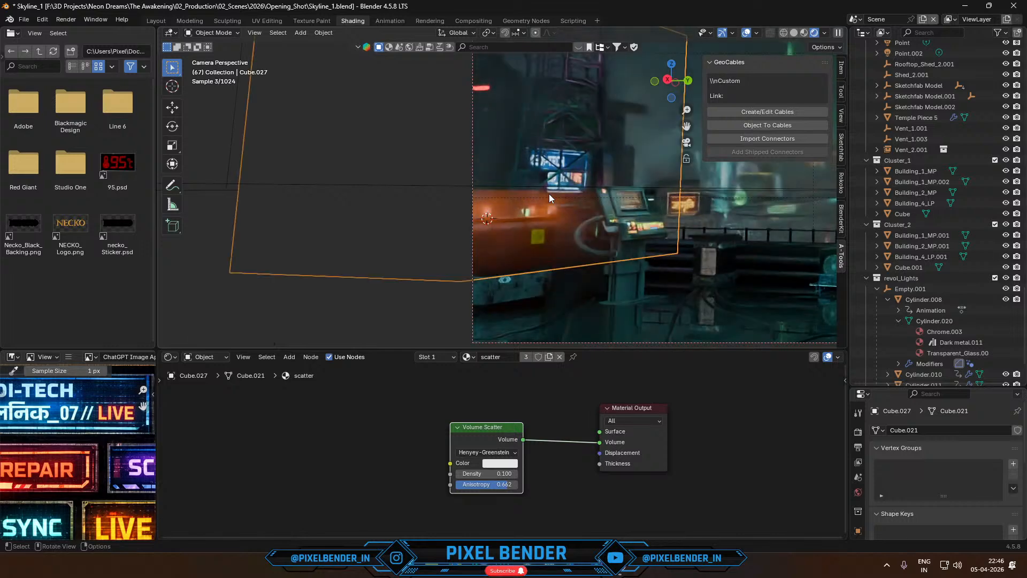
{"action": "key", "text": "x"}
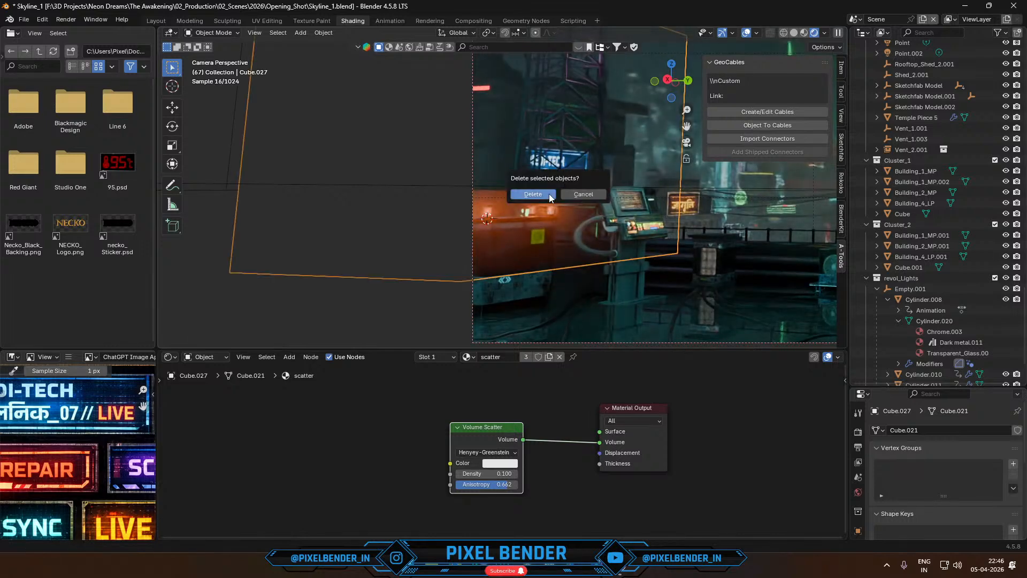
{"action": "left_click", "coordinate": [533, 195]}
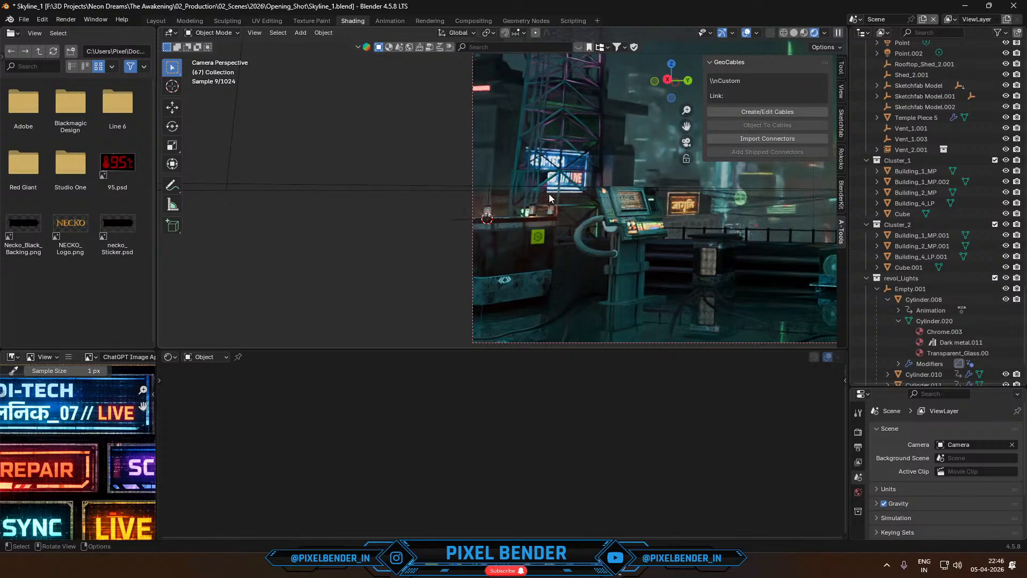
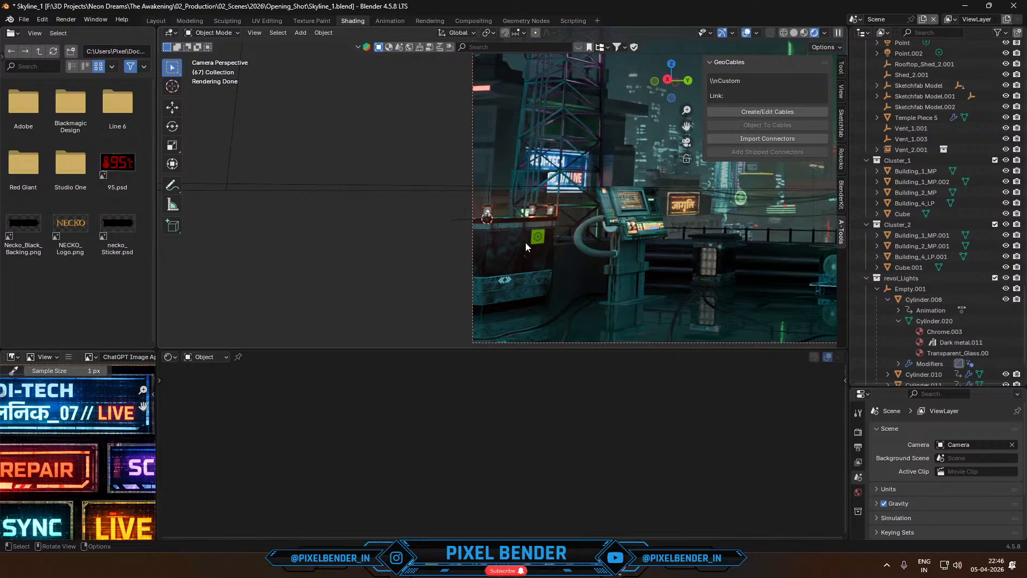
- Frame the rooftop scene in the camera view and switch the viewport to solid shading
{"action": "middle_click_drag", "start_coordinate": [525, 243], "coordinate": [295, 237], "text": "shift"}
{"action": "scroll", "coordinate": [402, 236], "scroll_direction": "down", "scroll_amount": 2}
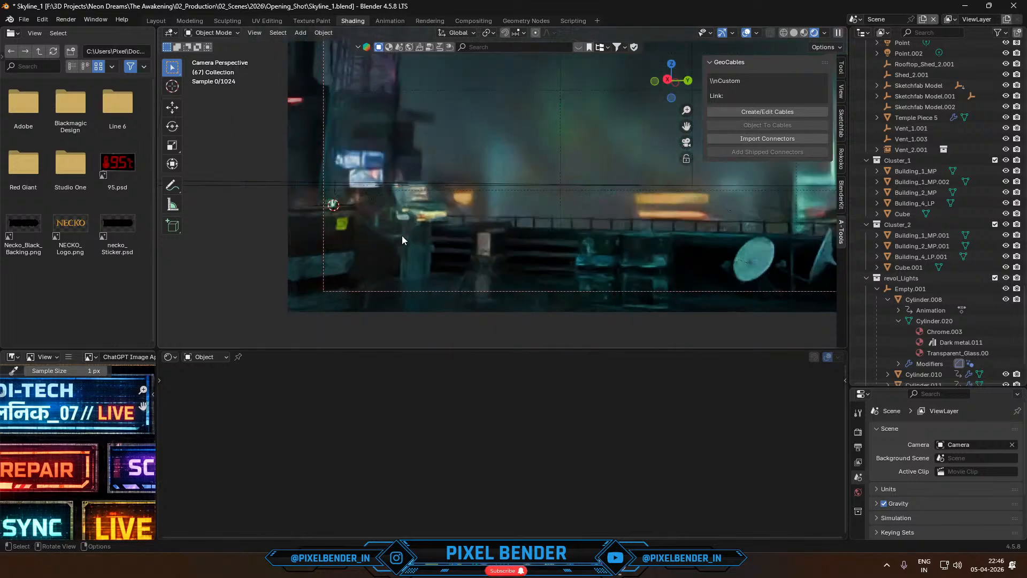
{"action": "middle_click_drag", "start_coordinate": [473, 216], "coordinate": [412, 236], "text": "shift"}
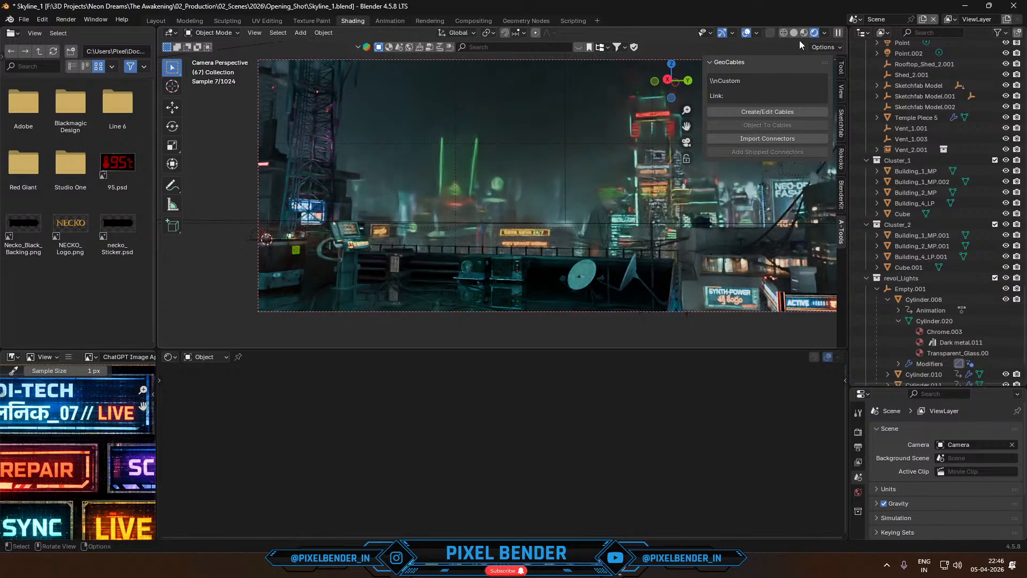
{"action": "left_click", "coordinate": [794, 33]}
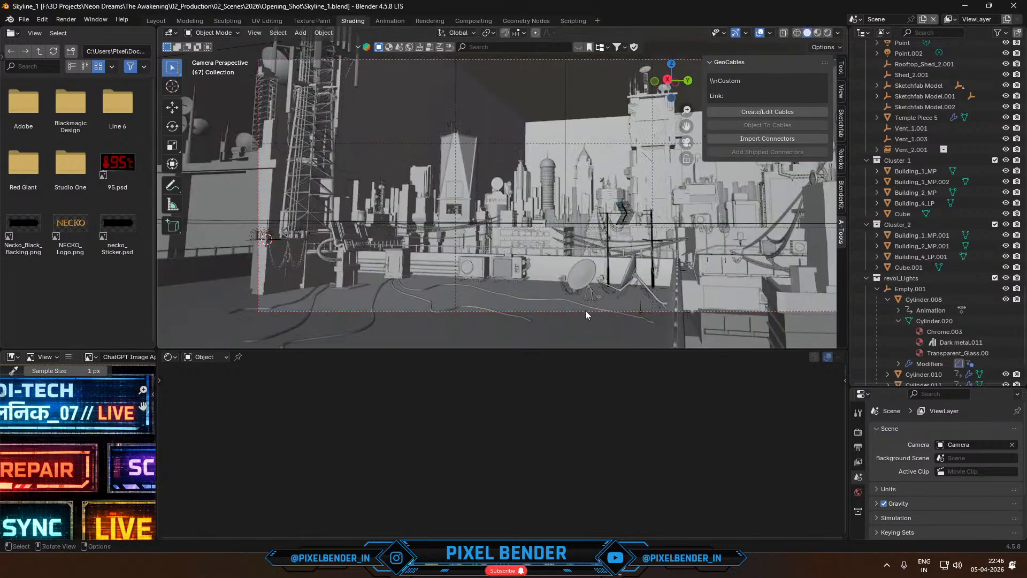
- Switch to Chrome, search for "rain generator addon blender", and open and read the Blender Rain Generator page on Gumroad
{"action": "key", "text": "alt+Tab"}
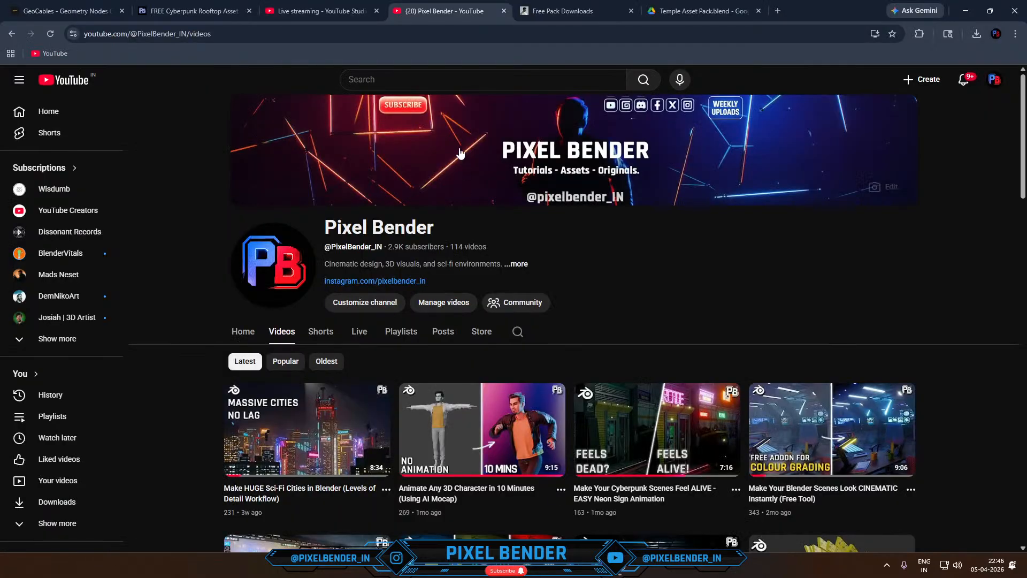
{"action": "left_click", "coordinate": [455, 34]}
{"action": "type", "text": "rain"}
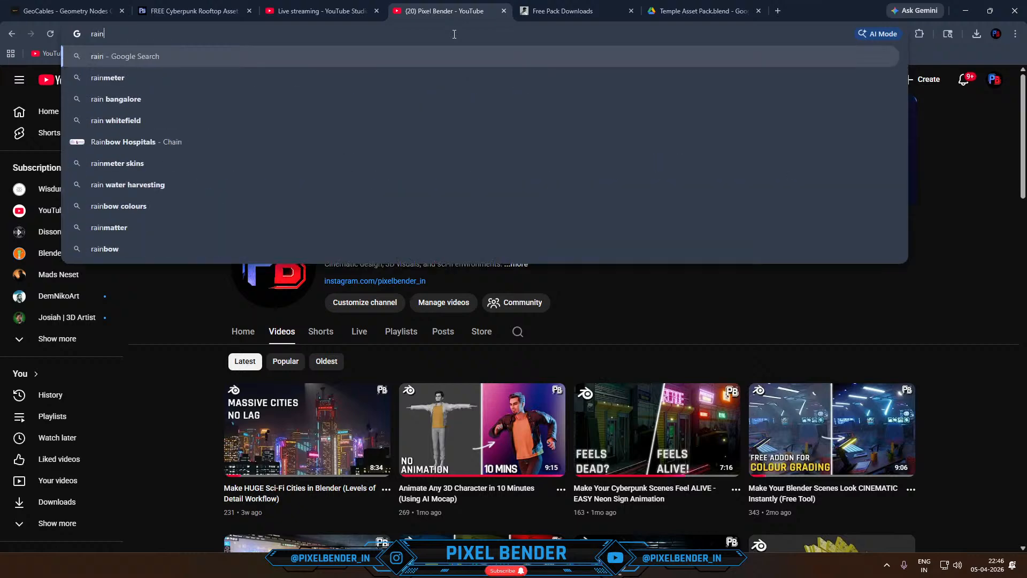
{"action": "type", "text": " generato"}
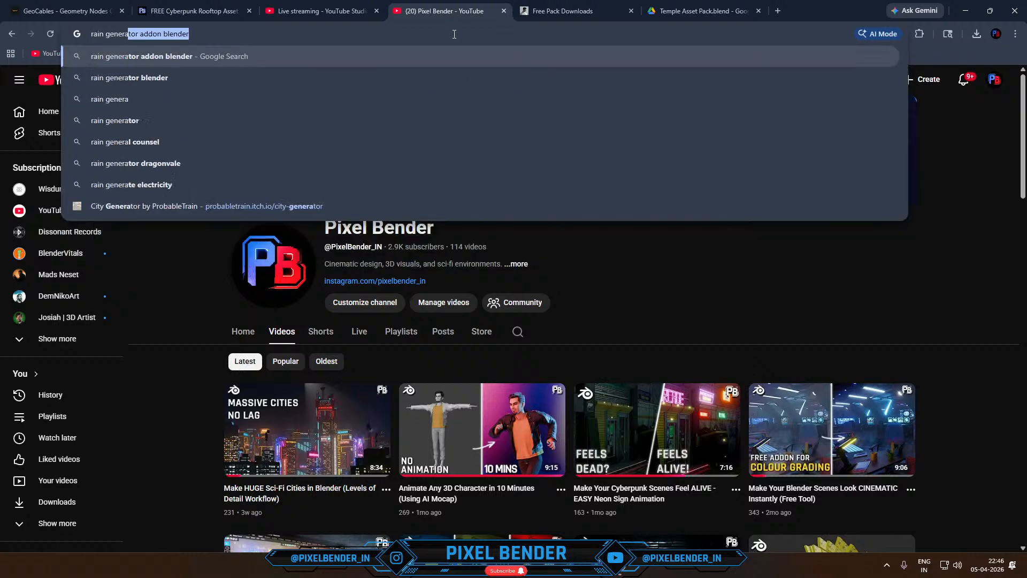
{"action": "type", "text": "r"}
{"action": "key", "text": "Return"}
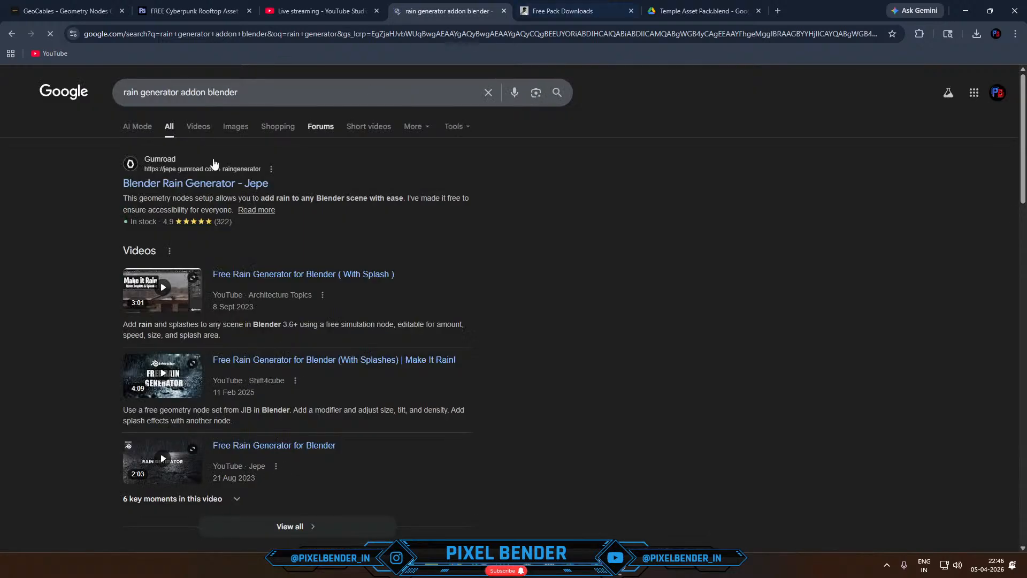
{"action": "left_click", "coordinate": [145, 184]}
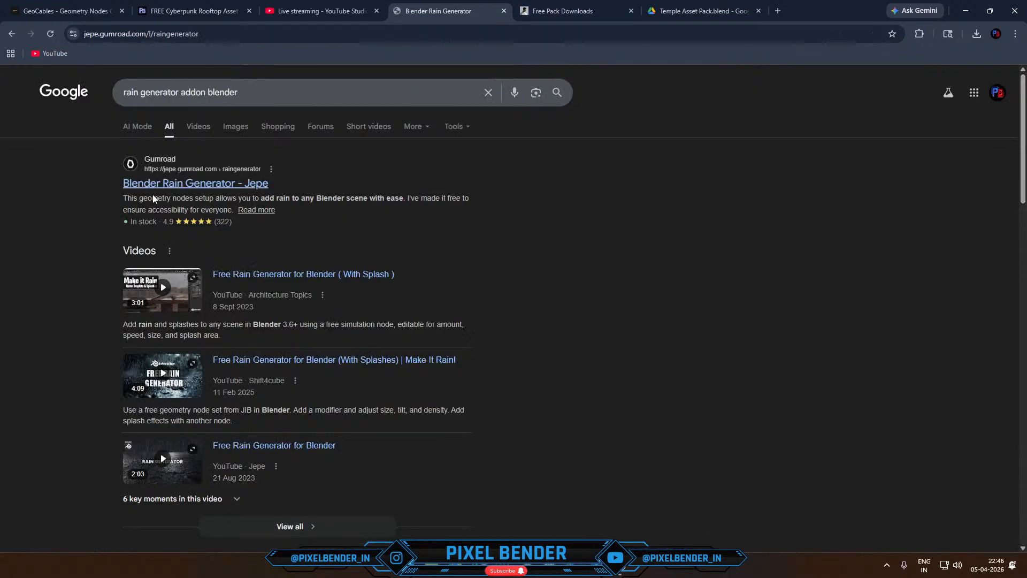
{"action": "scroll", "coordinate": [153, 244], "scroll_direction": "down", "scroll_amount": 2}
{"action": "scroll", "coordinate": [144, 249], "scroll_direction": "down", "scroll_amount": 2}
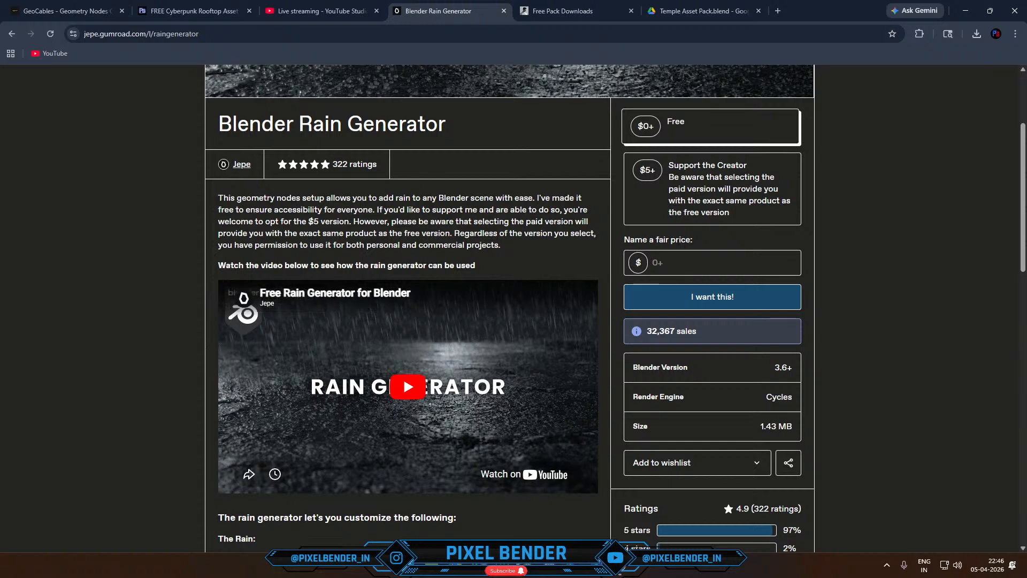
- Switch to the rain_generator file in Blender, play its animation and examine the Rain Zone and Rain Splash objects
{"action": "left_click", "coordinate": [483, 528]}
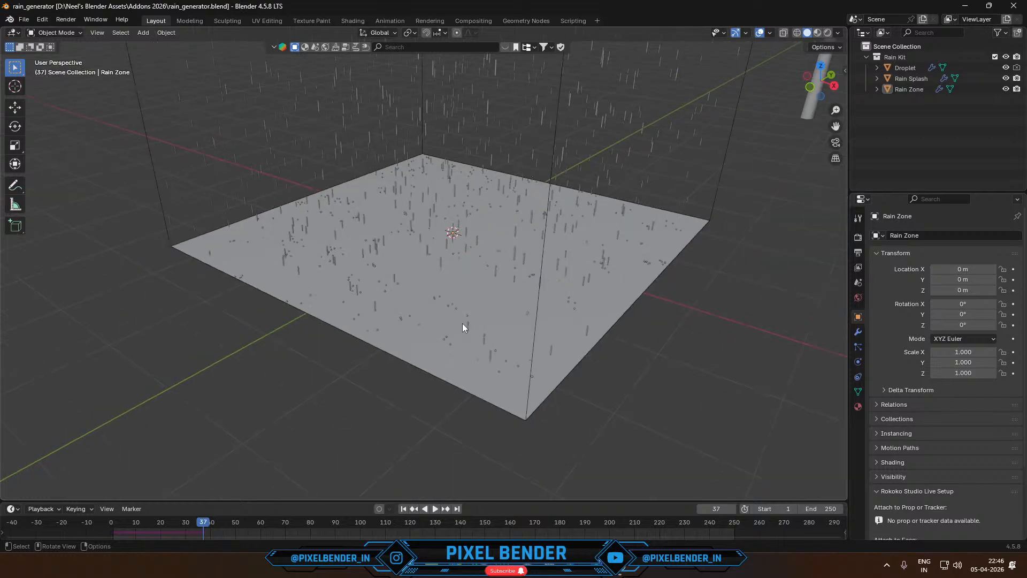
{"action": "middle_click_drag", "start_coordinate": [462, 324], "coordinate": [574, 436]}
{"action": "key", "text": "space"}
{"action": "middle_click_drag", "start_coordinate": [581, 428], "coordinate": [500, 207]}
{"action": "left_click", "coordinate": [499, 207]}
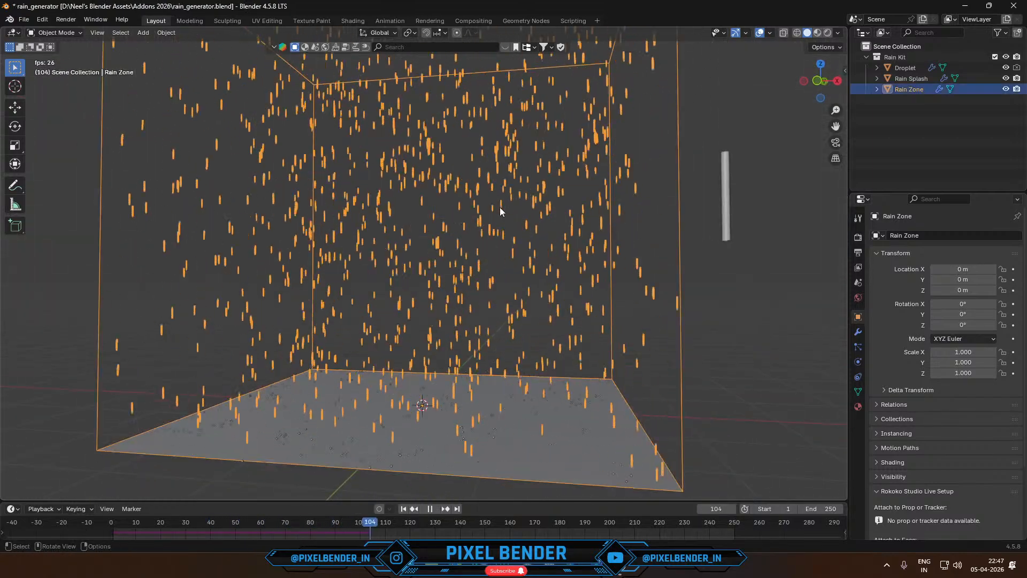
{"action": "left_click", "coordinate": [406, 458]}
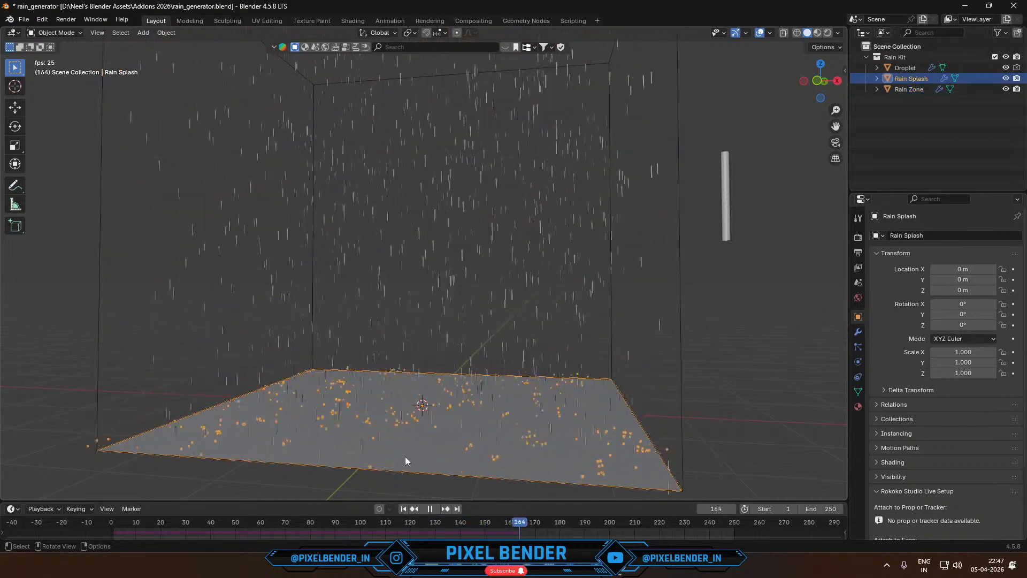
- Inspect the Droplet object's mesh in Edit Mode, return to Object Mode and stop the playback
{"action": "left_click", "coordinate": [902, 68]}
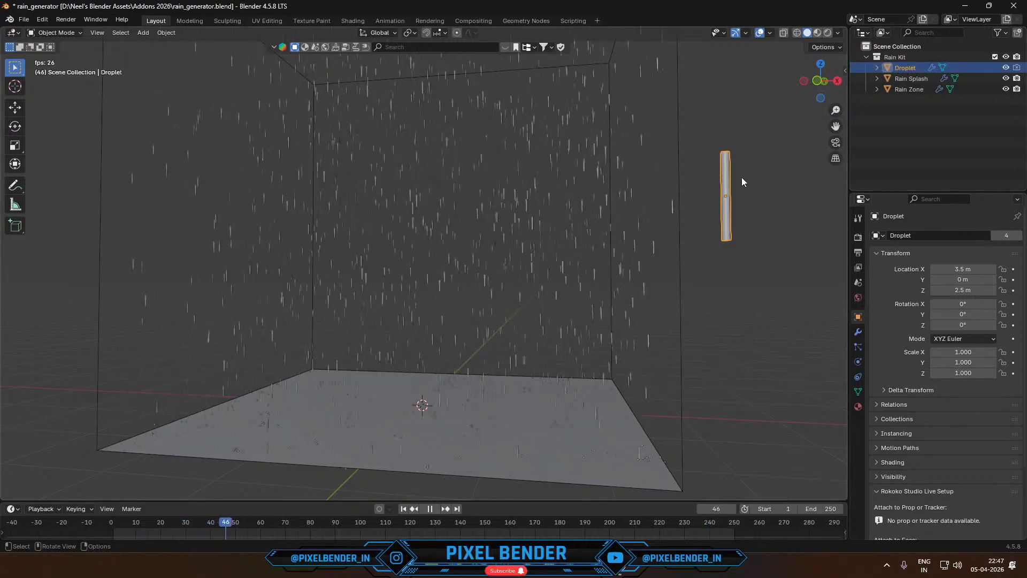
{"action": "key", "text": "Tab"}
{"action": "left_click_drag", "start_coordinate": [695, 187], "coordinate": [717, 266]}
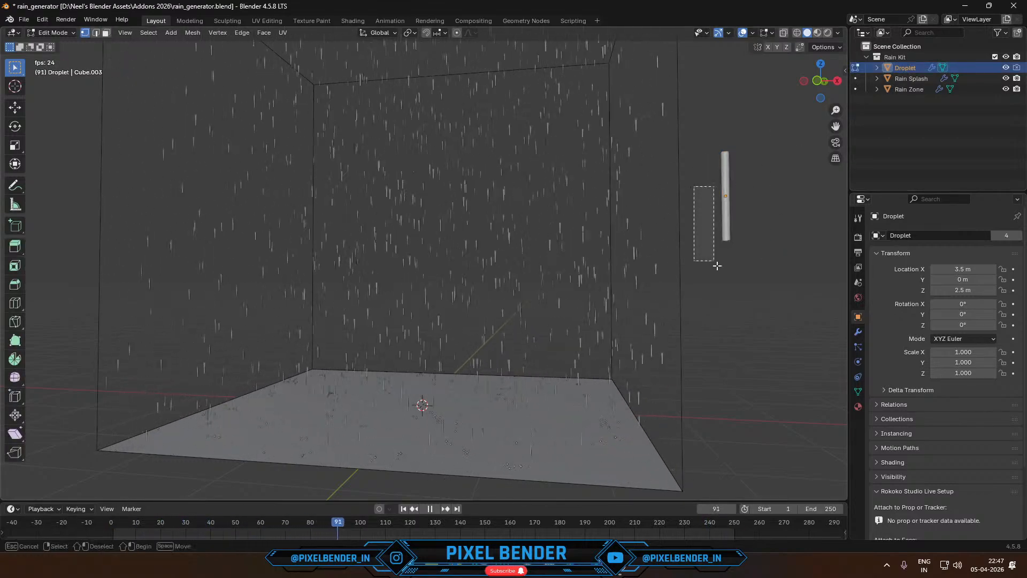
{"action": "key", "text": "Tab"}
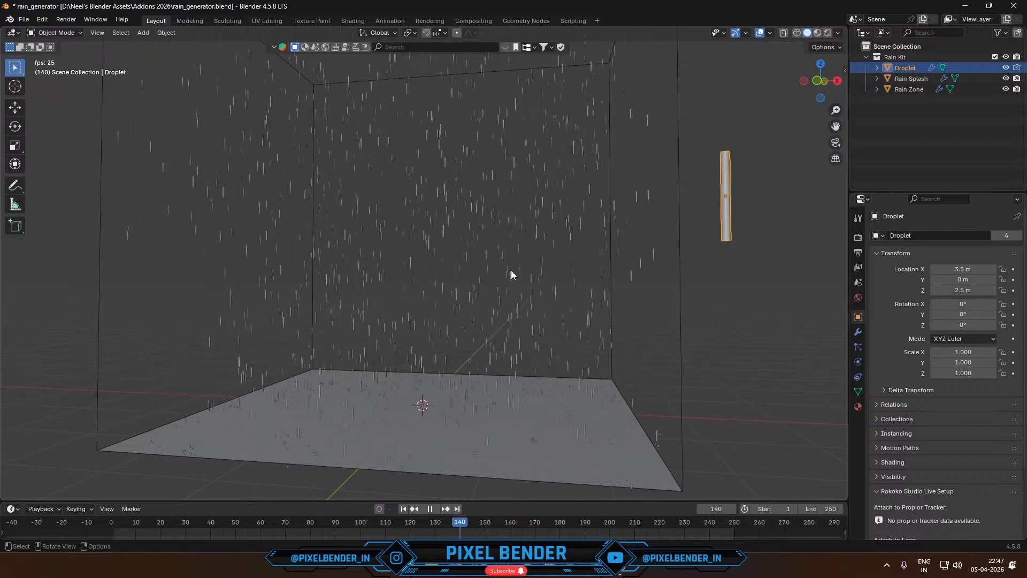
{"action": "key", "text": "space"}
- Try tilting the rain with a Tilt X of 1.760 on the Rain Zone modifier, preview the animation and undo the tilt
{"action": "left_click", "coordinate": [580, 273]}
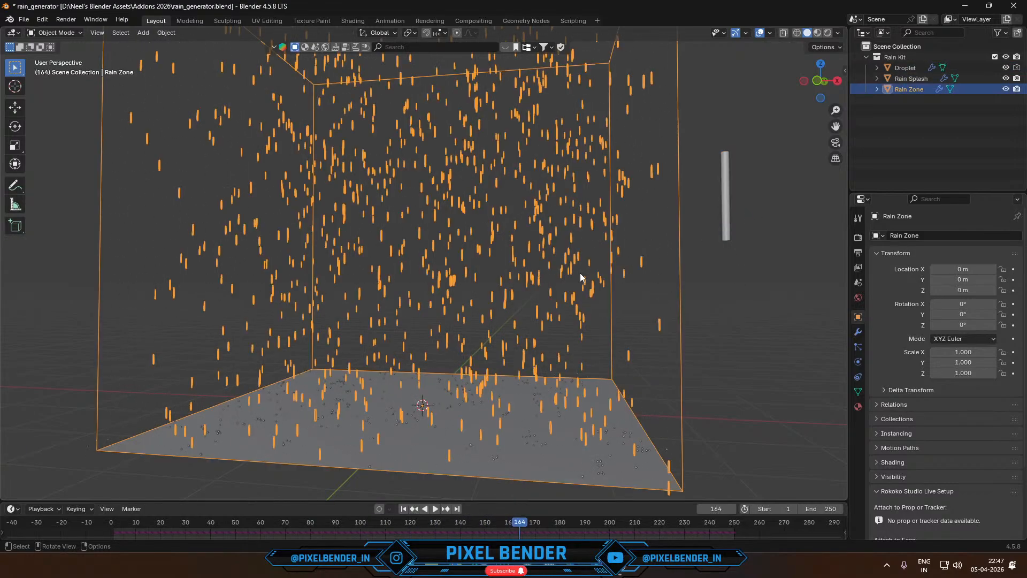
{"action": "left_click", "coordinate": [858, 332]}
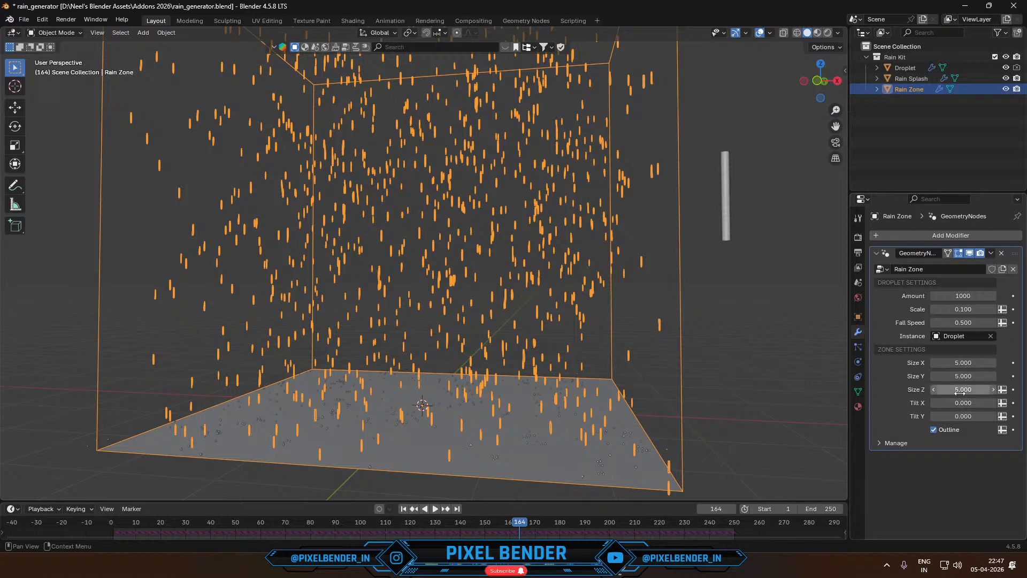
{"action": "left_click_drag", "start_coordinate": [963, 403], "coordinate": [1006, 403]}
{"action": "key", "text": "space"}
{"action": "key", "text": "space"}
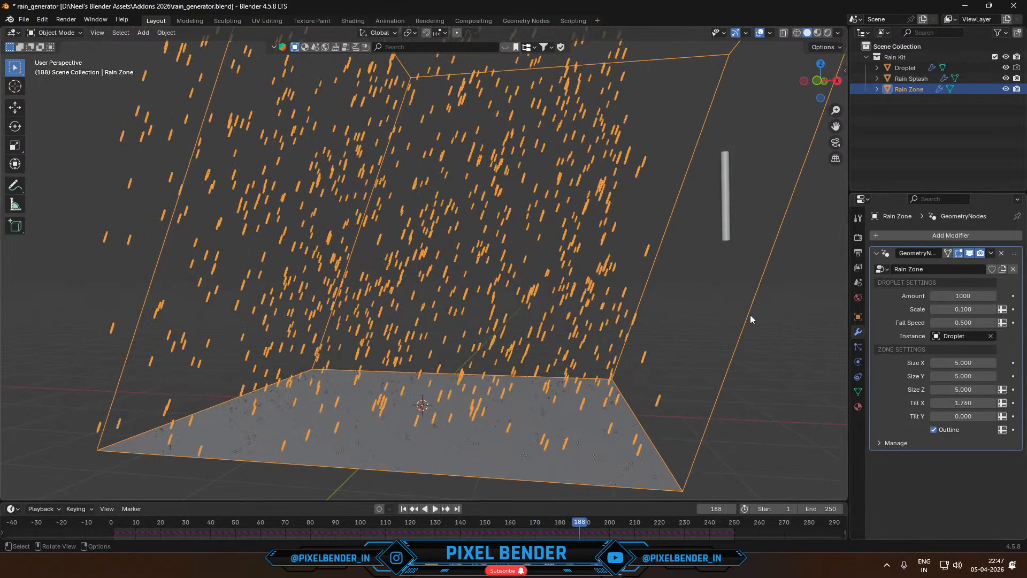
{"action": "key", "text": "ctrl+z"}
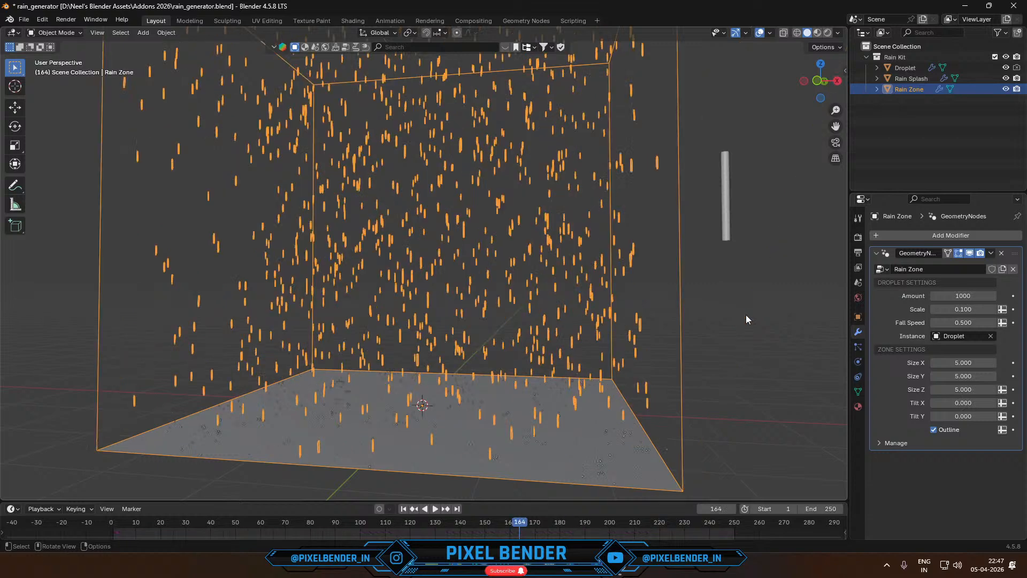
- Return to the Skyline_1 scene, and in File Explorer search the Blender assets folder on drive D: for "rain"
{"action": "key", "text": "alt+Tab"}
{"action": "key", "text": "alt+Tab"}
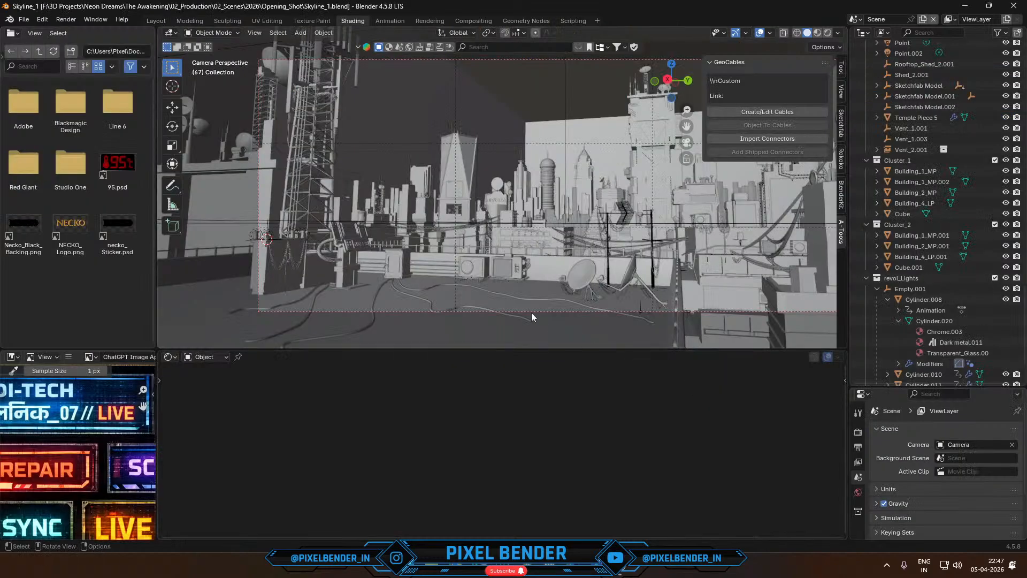
{"action": "scroll", "coordinate": [480, 234], "scroll_direction": "down", "scroll_amount": 2}
{"action": "middle_click_drag", "start_coordinate": [599, 231], "coordinate": [527, 246], "text": "shift"}
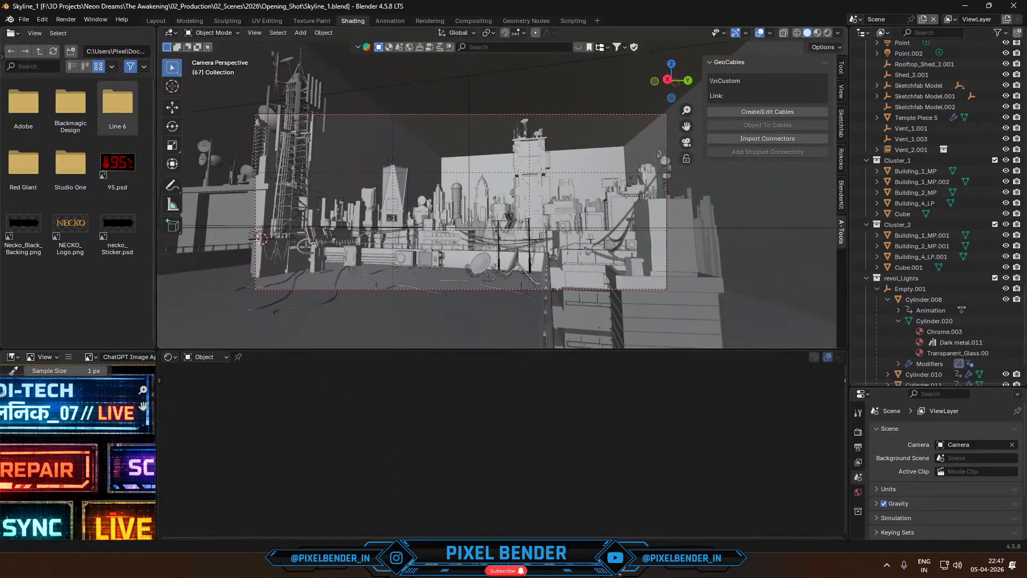
{"action": "left_click", "coordinate": [432, 566]}
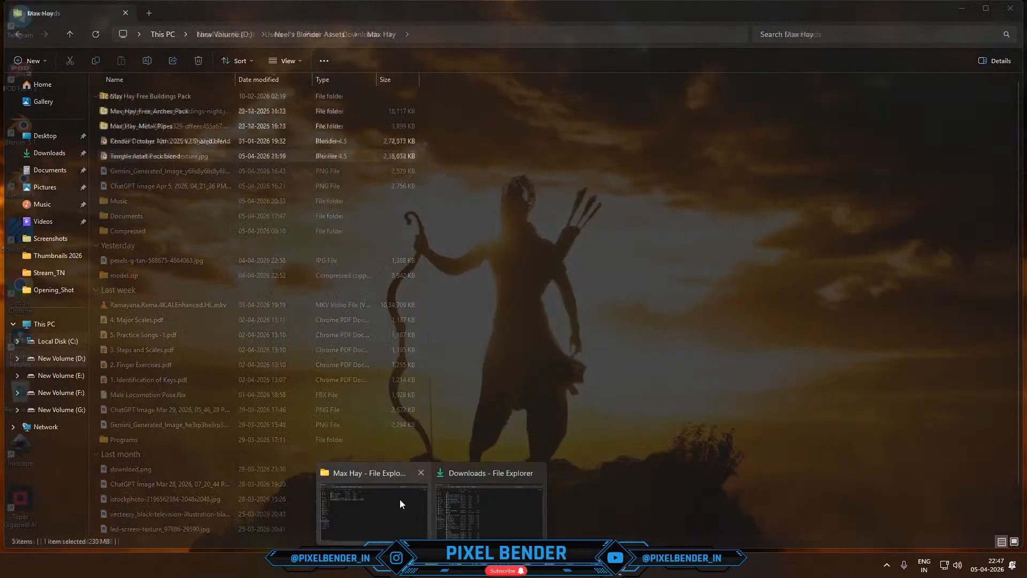
{"action": "left_click", "coordinate": [400, 499]}
{"action": "left_click", "coordinate": [53, 359]}
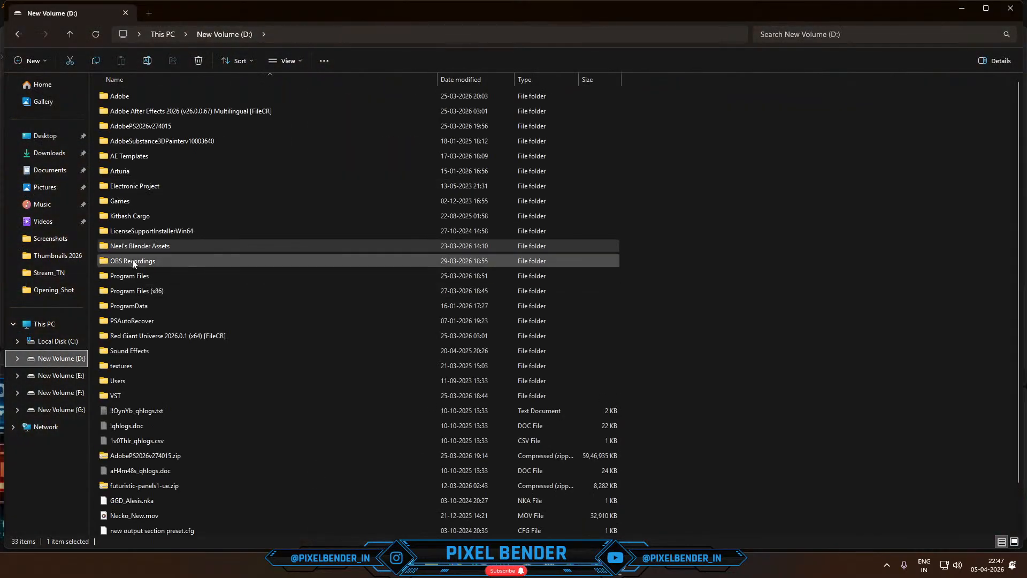
{"action": "double_click", "coordinate": [138, 246]}
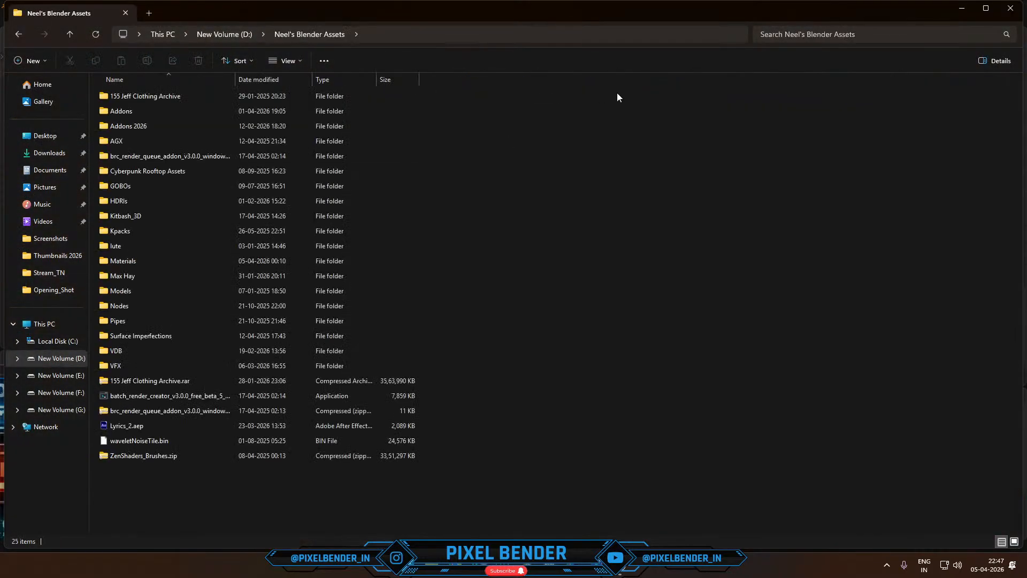
{"action": "left_click", "coordinate": [864, 35]}
{"action": "key", "text": "Return"}
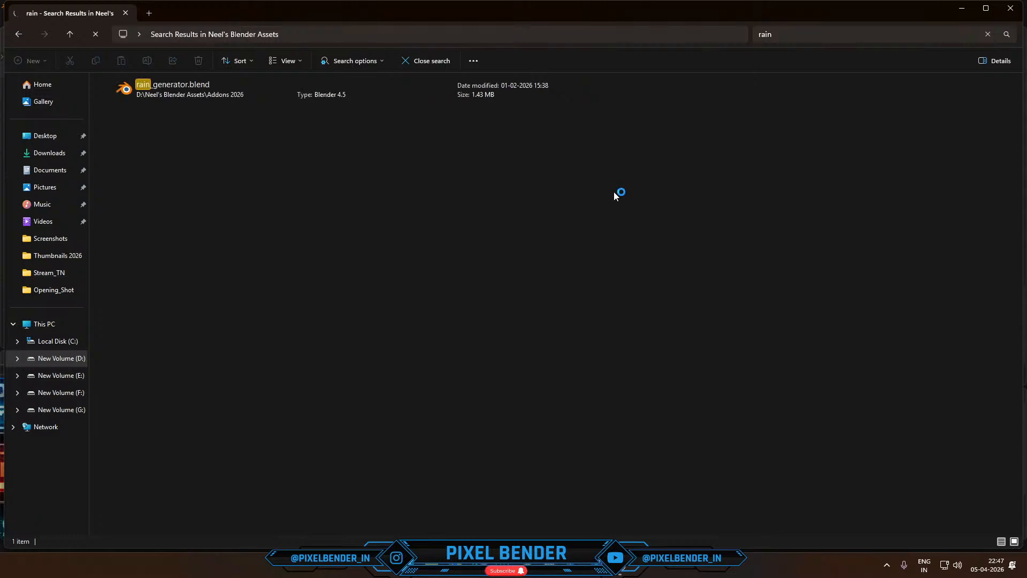
- Append the Droplet, Rain Splash and Rain Zone node groups from rain_generator.blend into the skyline scene
{"action": "left_click_drag", "start_coordinate": [233, 95], "coordinate": [382, 204]}
{"action": "key", "text": "alt+Tab"}
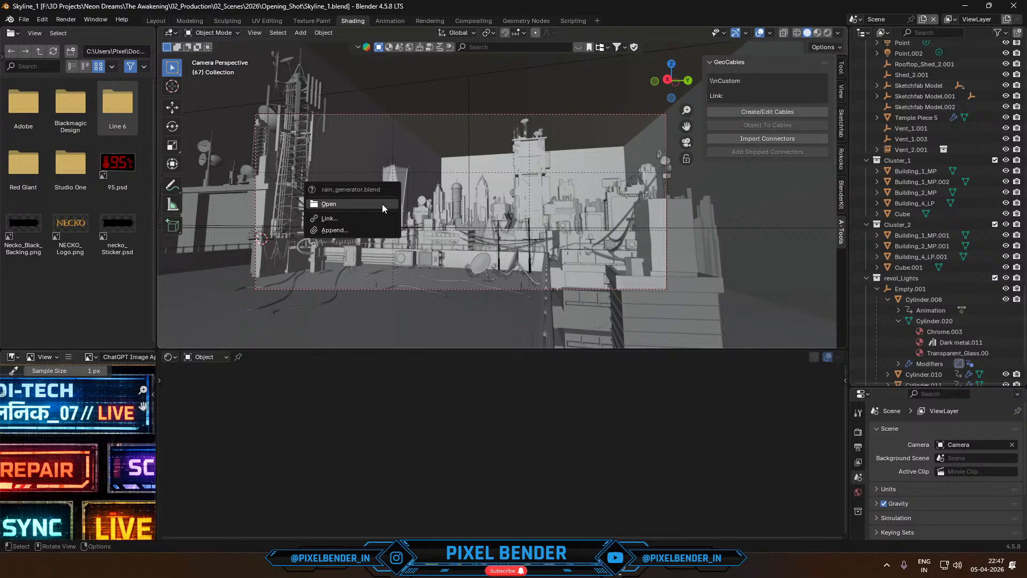
{"action": "left_click", "coordinate": [367, 236]}
{"action": "left_click", "coordinate": [394, 245]}
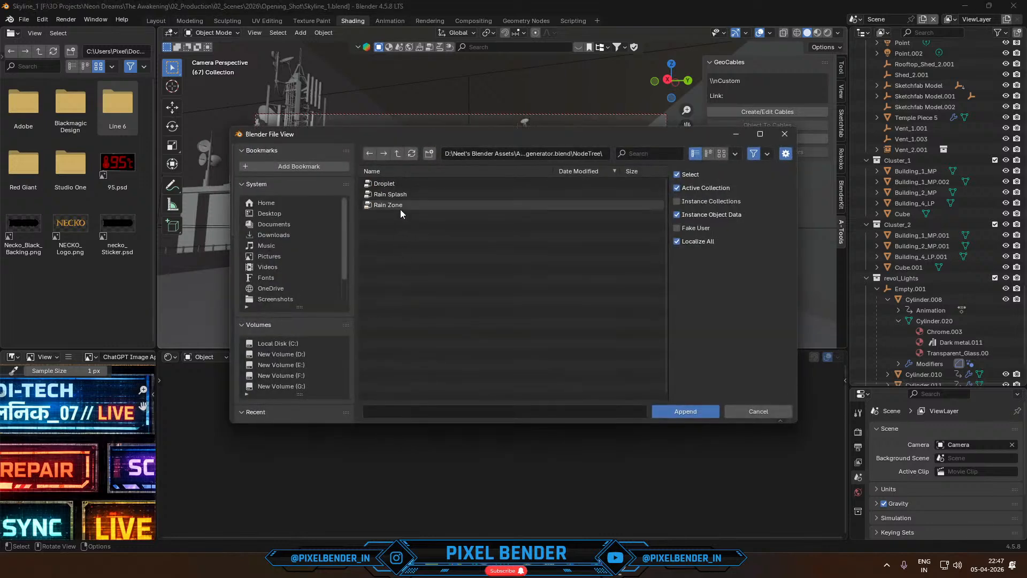
{"action": "left_click_drag", "start_coordinate": [401, 214], "coordinate": [397, 182]}
{"action": "left_click", "coordinate": [686, 411]}
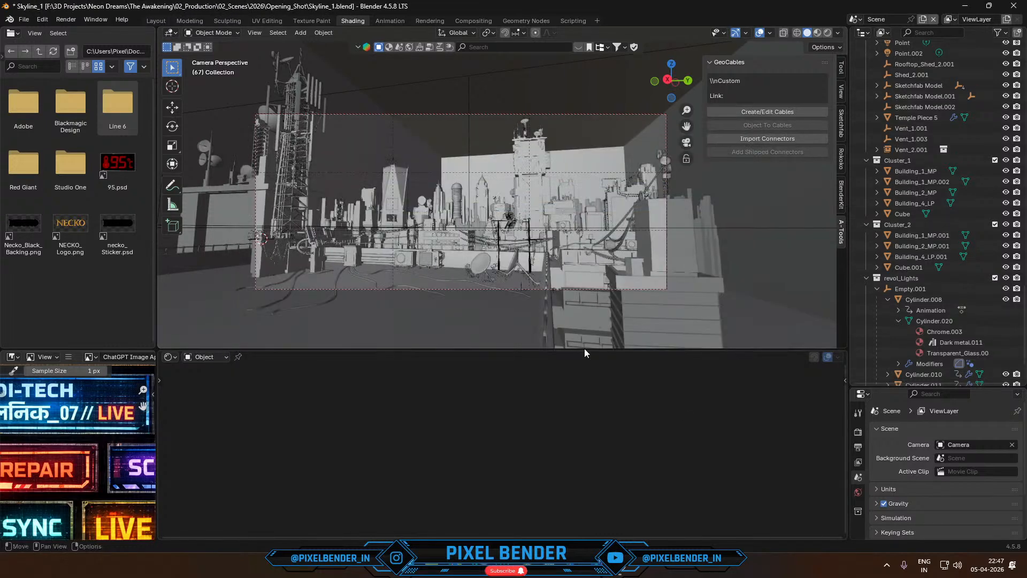
- Look for the appended rain objects around the building, filter the outliner by "zone" and clear the filter
{"action": "scroll", "coordinate": [415, 220], "scroll_direction": "up", "scroll_amount": 1}
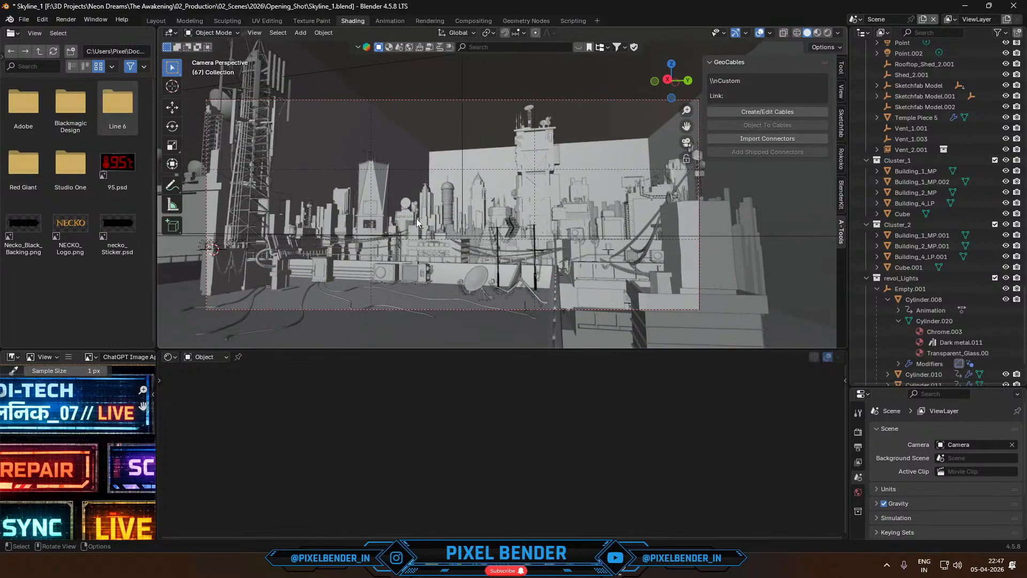
{"action": "middle_click_drag", "start_coordinate": [418, 220], "coordinate": [417, 259]}
{"action": "scroll", "coordinate": [417, 267], "scroll_direction": "down", "scroll_amount": 18}
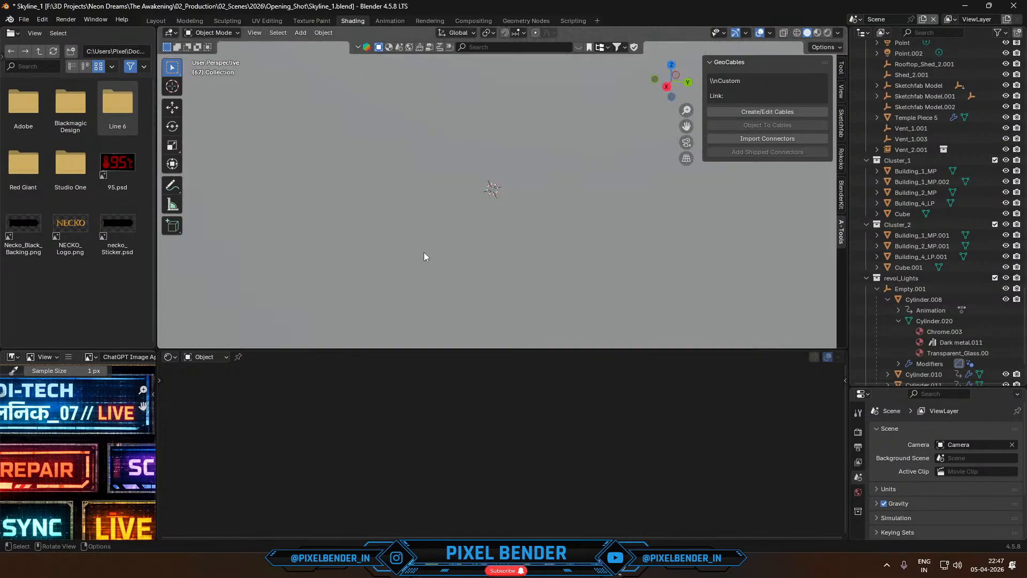
{"action": "scroll", "coordinate": [424, 257], "scroll_direction": "up", "scroll_amount": 15}
{"action": "left_click", "coordinate": [942, 30]}
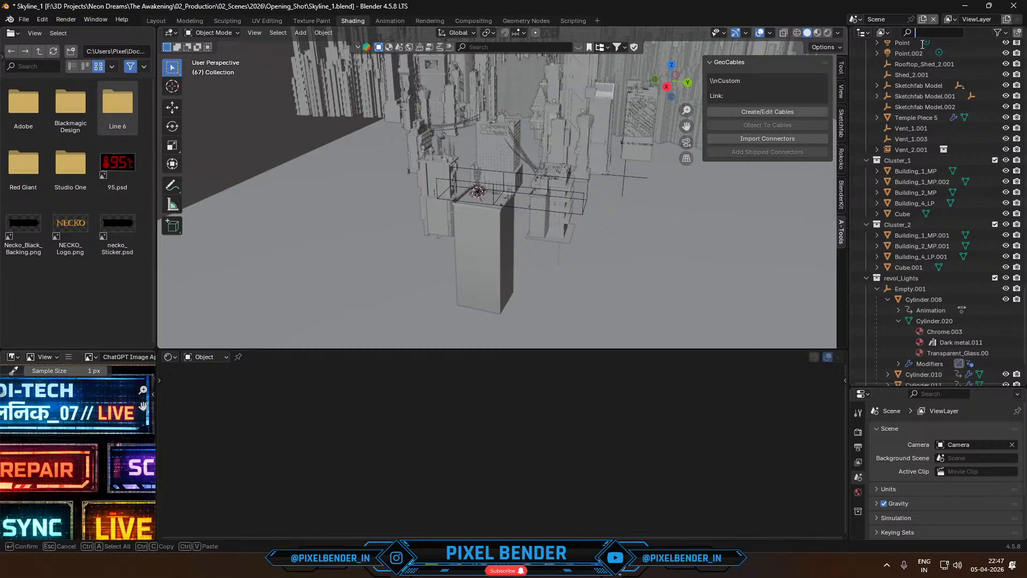
{"action": "type", "text": "zone"}
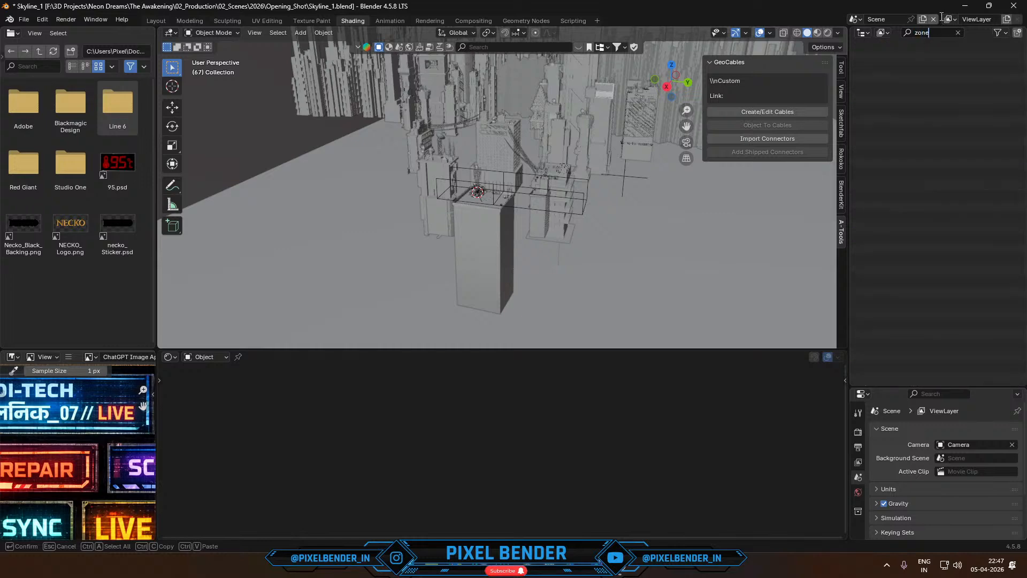
{"action": "left_click", "coordinate": [958, 32]}
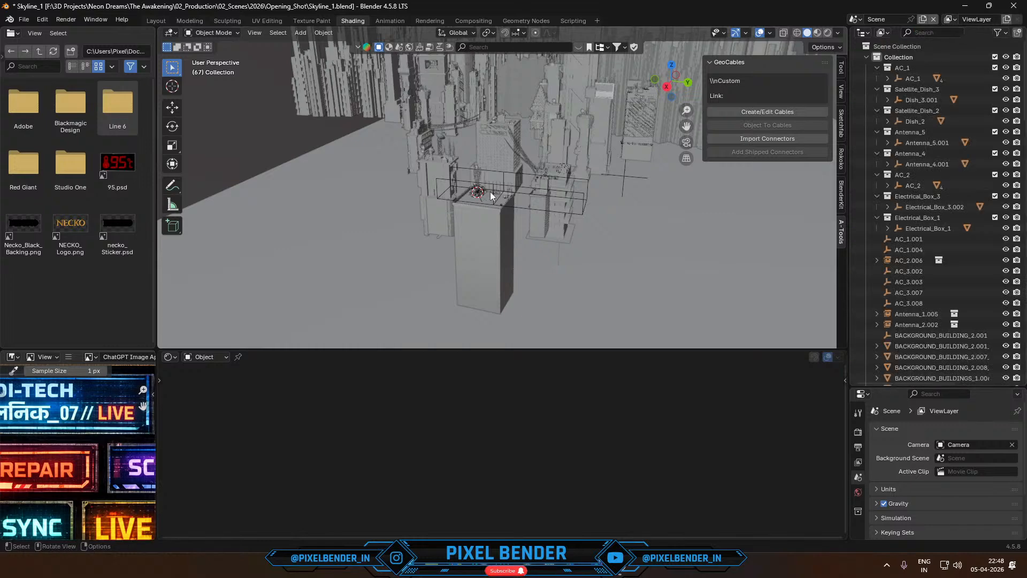
- Snap the 3D cursor to the tall rooftop building in the foreground
{"action": "middle_click_drag", "start_coordinate": [490, 196], "coordinate": [471, 207]}
{"action": "scroll", "coordinate": [479, 201], "scroll_direction": "up", "scroll_amount": 6}
{"action": "scroll", "coordinate": [480, 201], "scroll_direction": "down", "scroll_amount": 4}
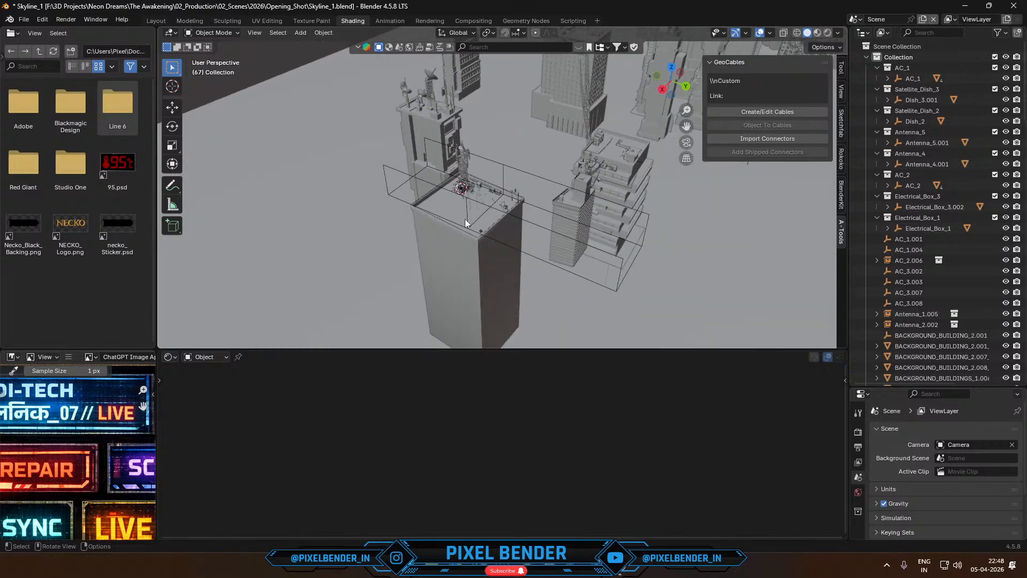
{"action": "left_click", "coordinate": [461, 210]}
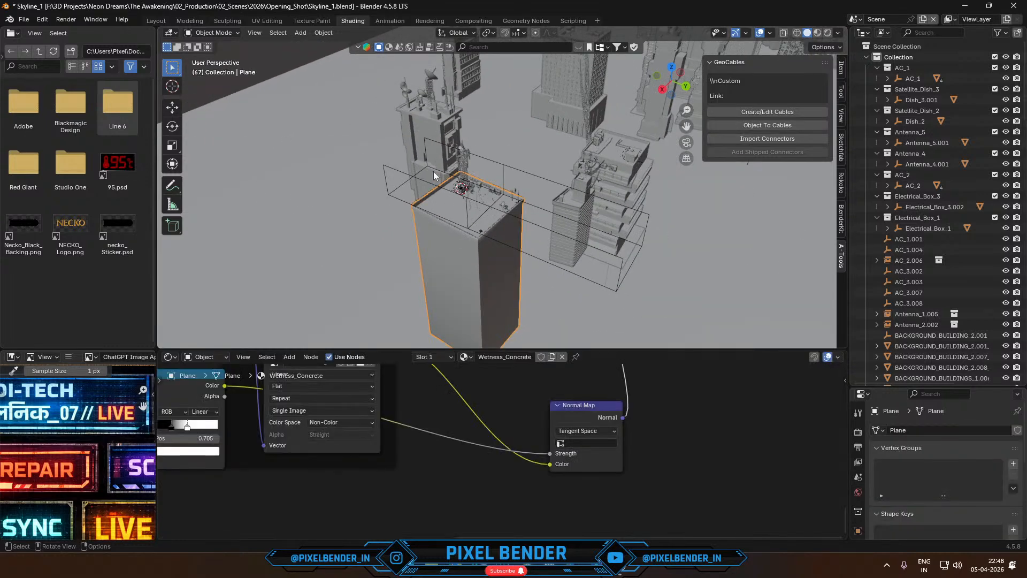
{"action": "left_click", "coordinate": [324, 33]}
{"action": "mouse_move", "coordinate": [339, 101]}
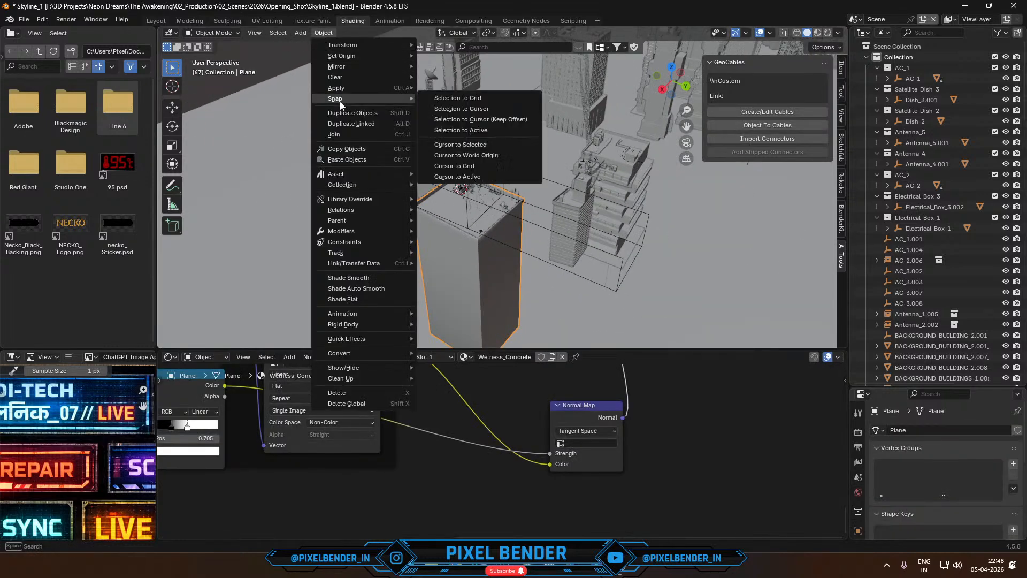
{"action": "left_click", "coordinate": [478, 142]}
- Add a cube at the 3D cursor, scale it up well beyond the rooftop's width and check it through the camera
{"action": "scroll", "coordinate": [478, 143], "scroll_direction": "up", "scroll_amount": 4}
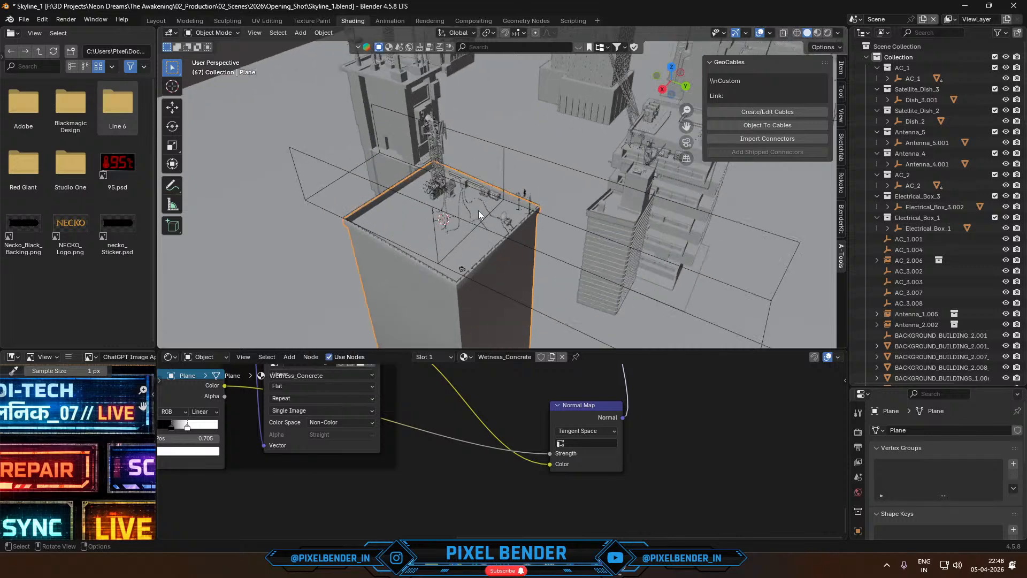
{"action": "left_click", "coordinate": [300, 33]}
{"action": "mouse_move", "coordinate": [310, 45]}
{"action": "left_click", "coordinate": [412, 55]}
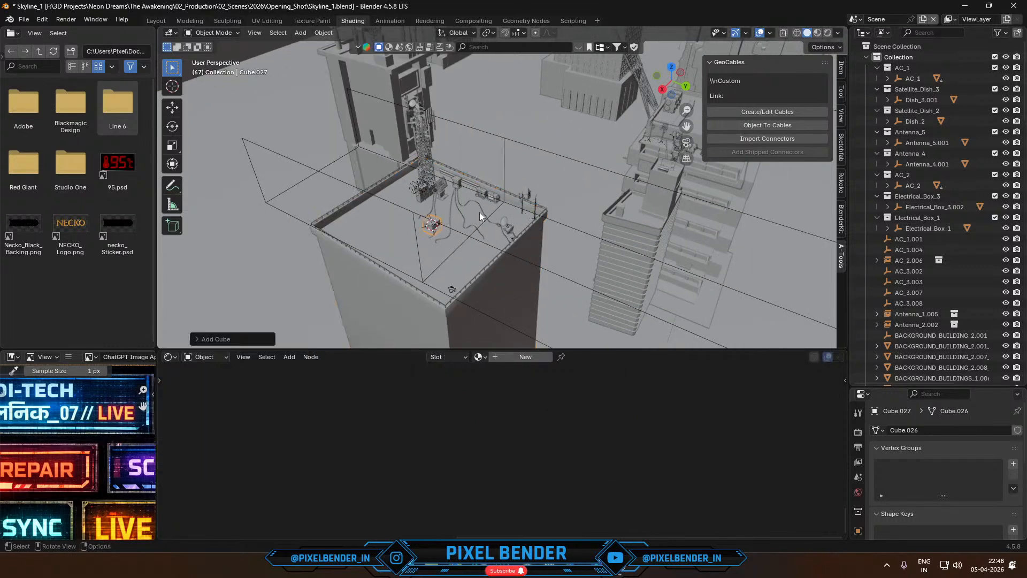
{"action": "scroll", "coordinate": [476, 216], "scroll_direction": "down", "scroll_amount": 2}
{"action": "key", "text": "s"}
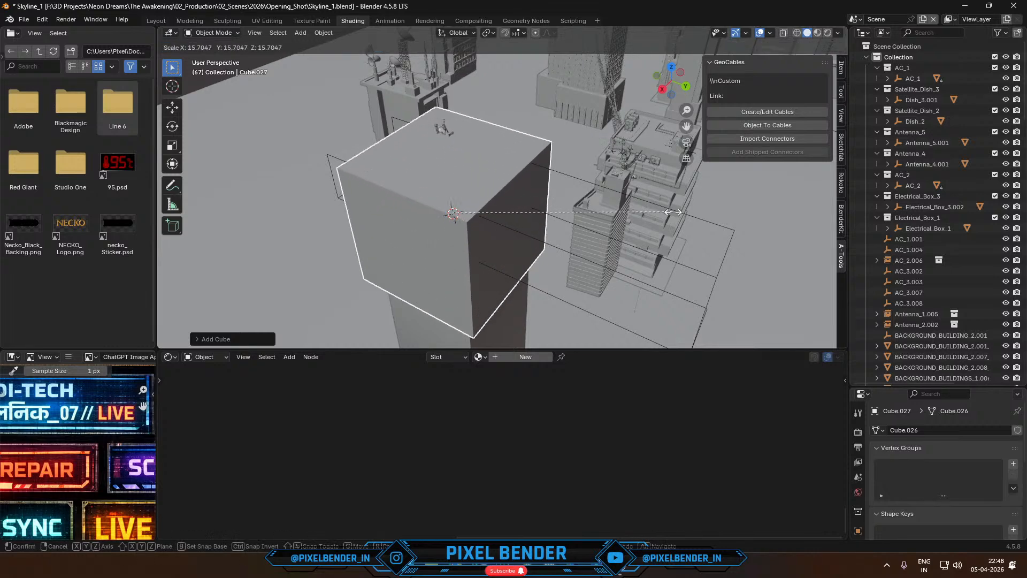
{"action": "left_click", "coordinate": [769, 188]}
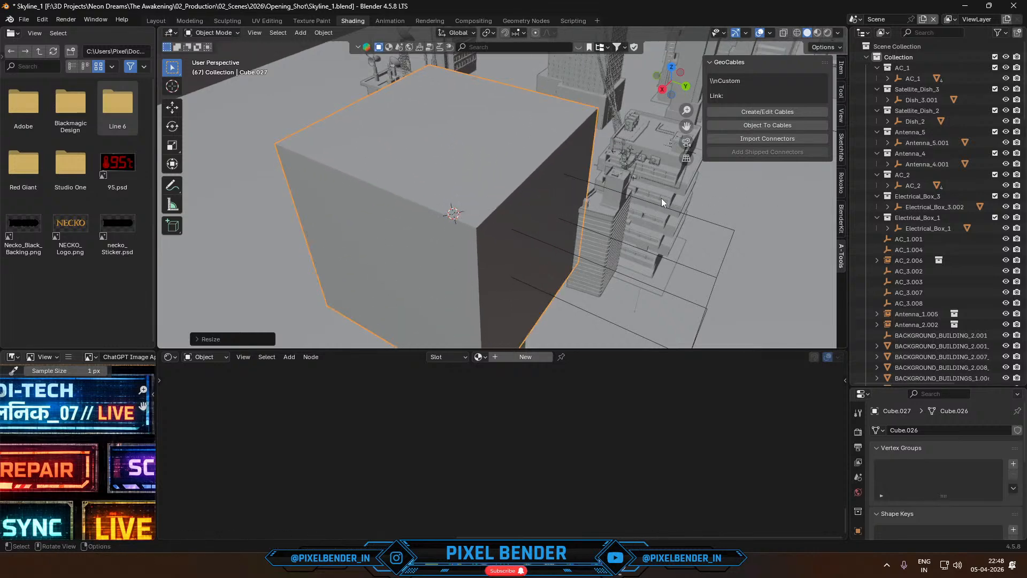
{"action": "key", "text": "KP_0"}
{"action": "scroll", "coordinate": [661, 203], "scroll_direction": "down", "scroll_amount": 2}
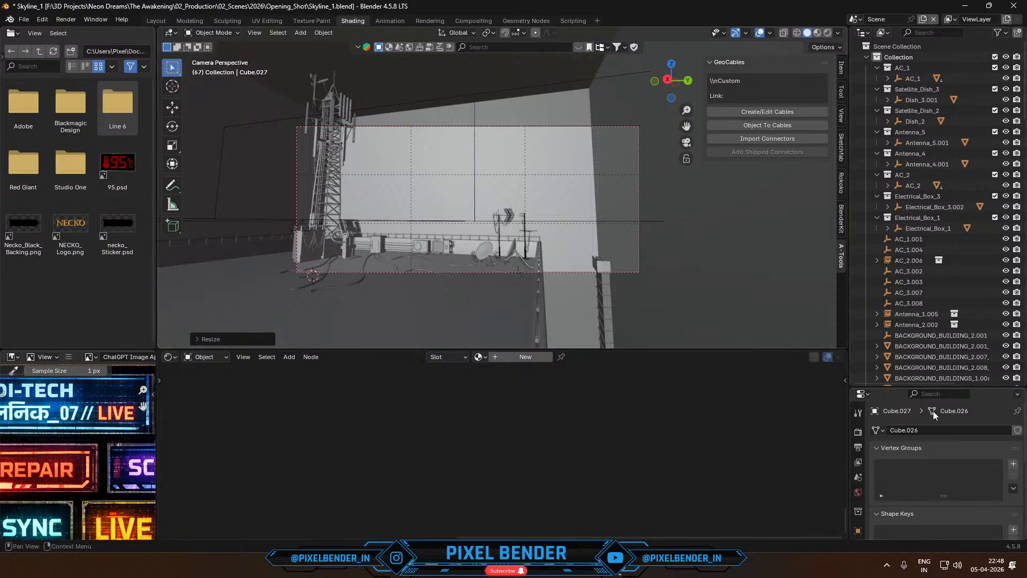
- Give the cube a Geometry Nodes modifier using the Rain Zone node group and preview the rain animation
{"action": "left_click_drag", "start_coordinate": [914, 384], "coordinate": [913, 205]}
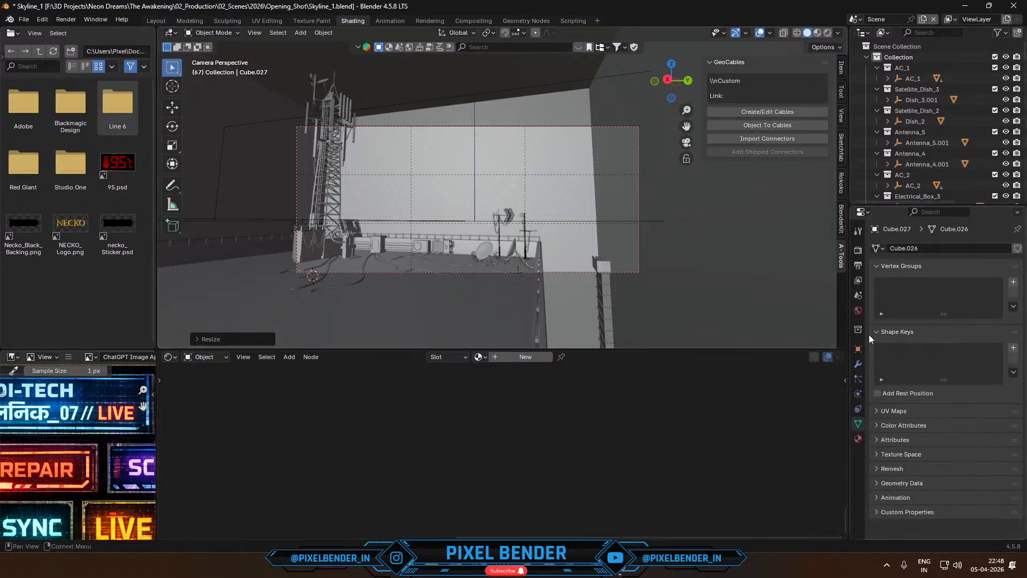
{"action": "left_click", "coordinate": [858, 365]}
{"action": "left_click", "coordinate": [880, 252]}
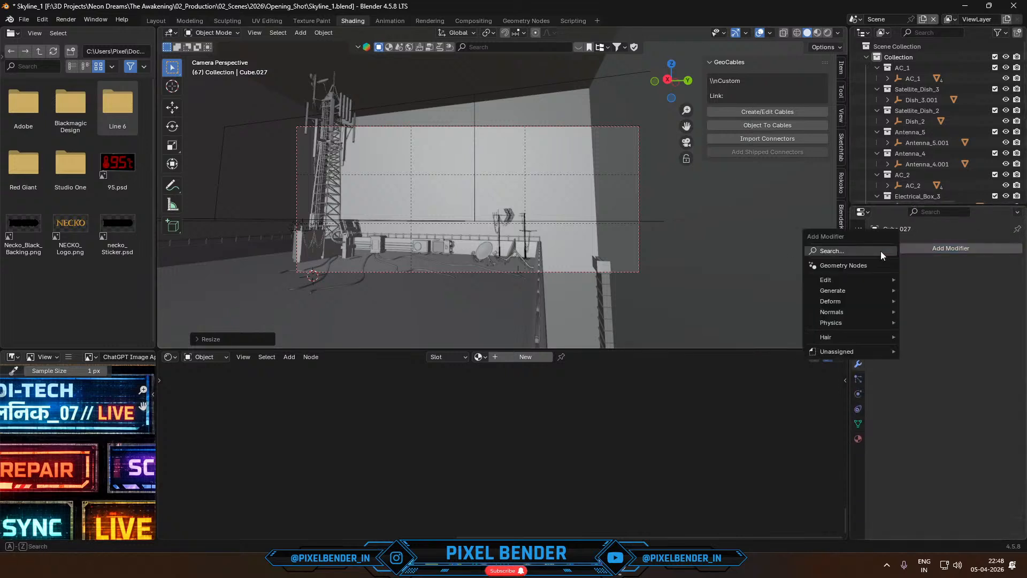
{"action": "left_click", "coordinate": [879, 256]}
{"action": "left_click", "coordinate": [880, 282]}
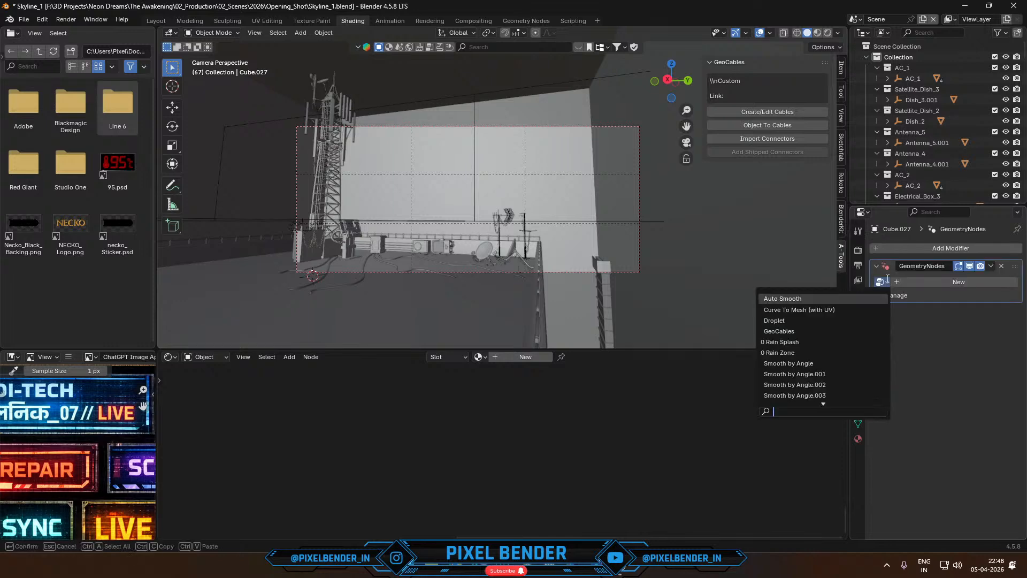
{"action": "type", "text": "ra"}
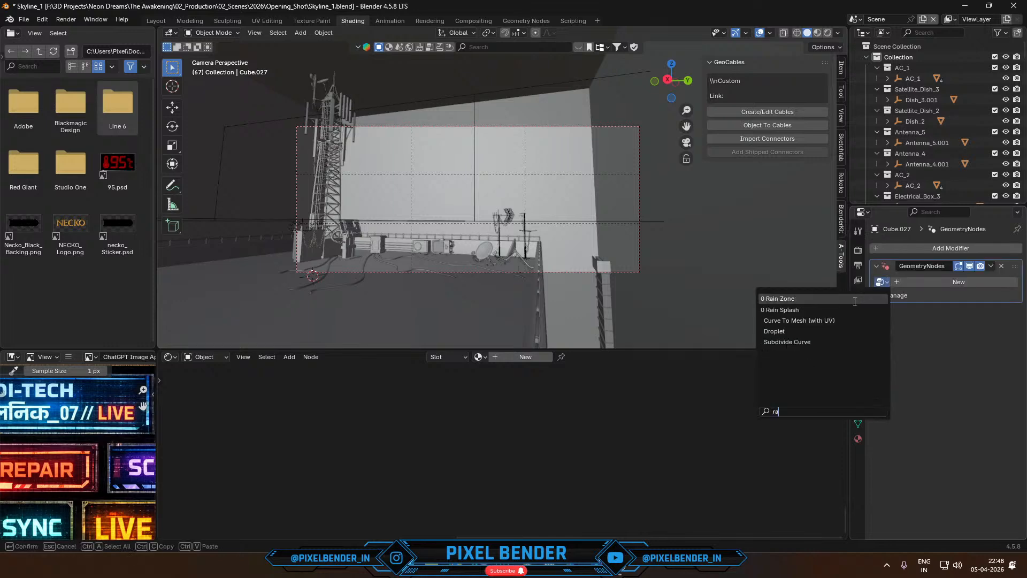
{"action": "left_click", "coordinate": [855, 300]}
{"action": "key", "text": "space"}
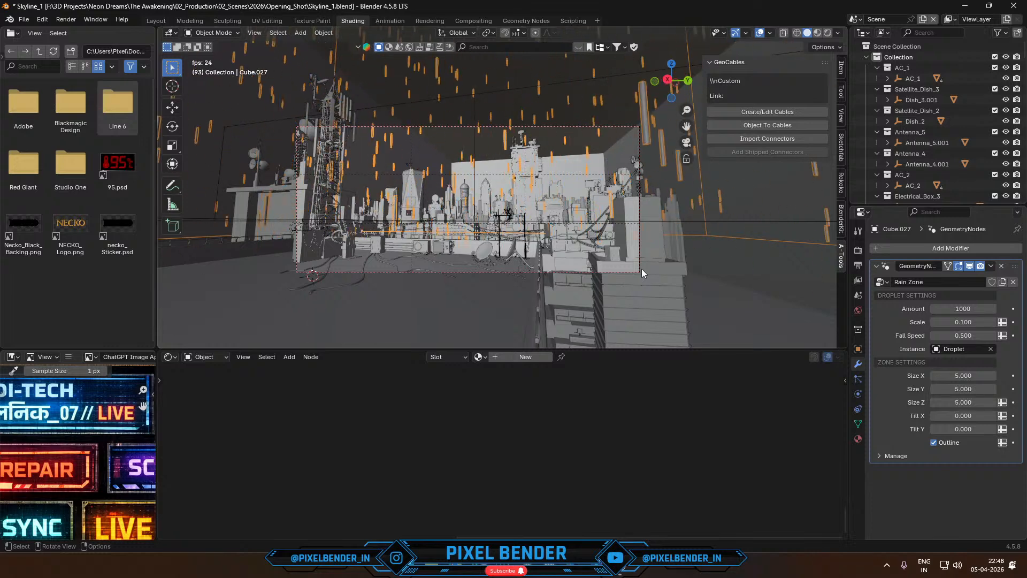
{"action": "key", "text": "space"}
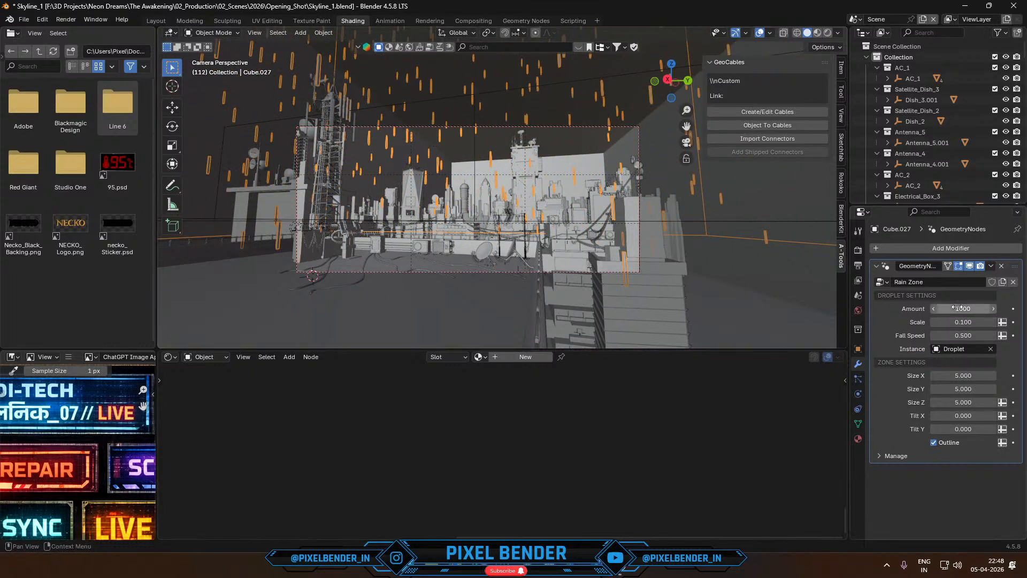
- Set the Rain Zone's droplet Amount to 5000 and preview the animation
{"action": "left_click_drag", "start_coordinate": [960, 309], "coordinate": [963, 307]}
{"action": "left_click", "coordinate": [962, 307]}
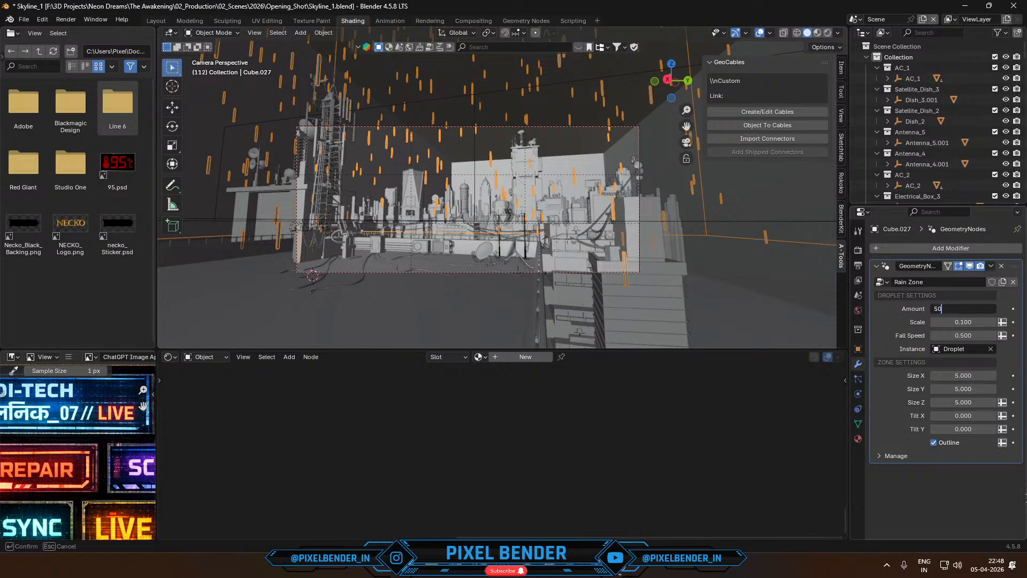
{"action": "key", "text": "Return"}
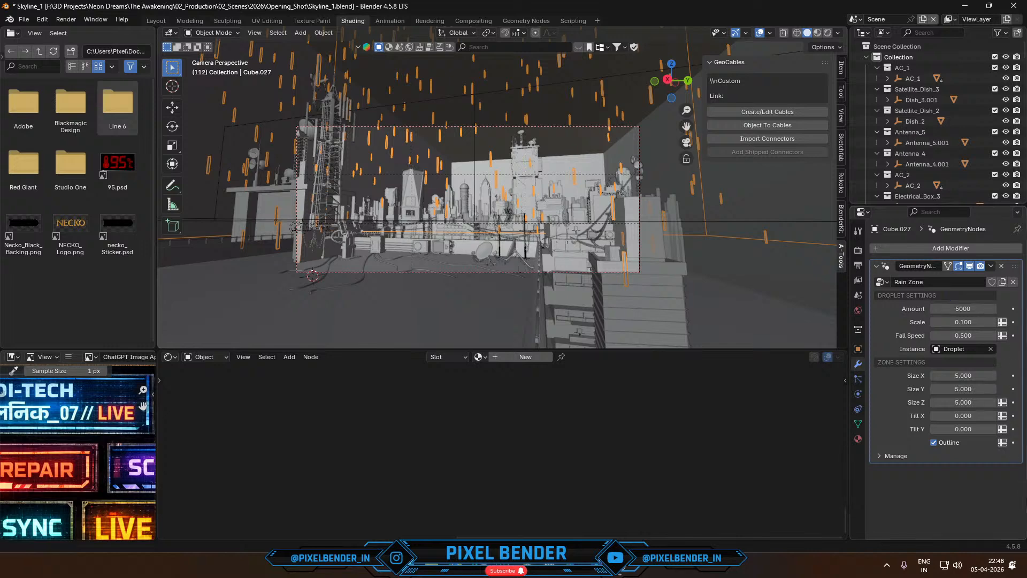
{"action": "key", "text": "space"}
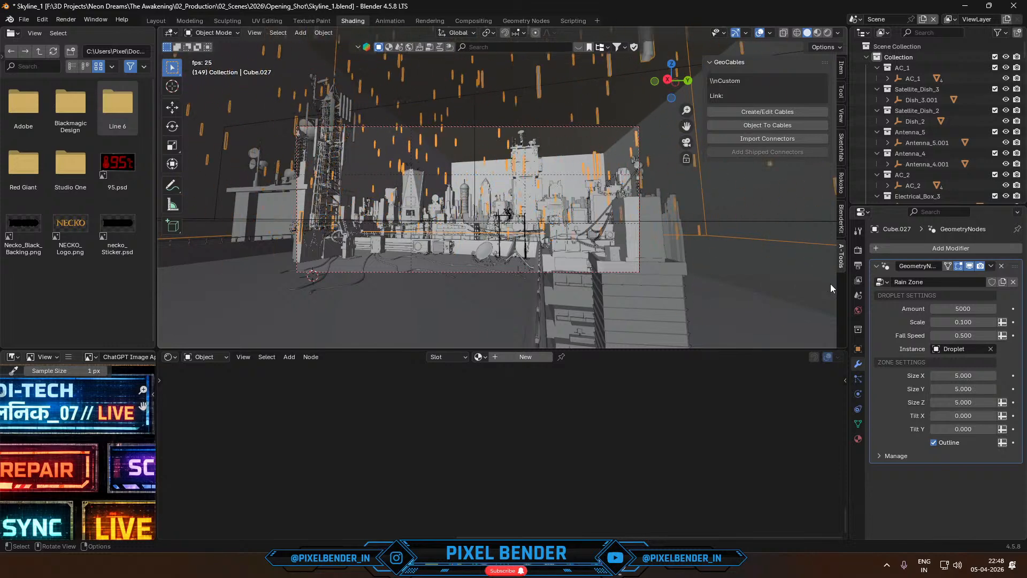
{"action": "key", "text": "space"}
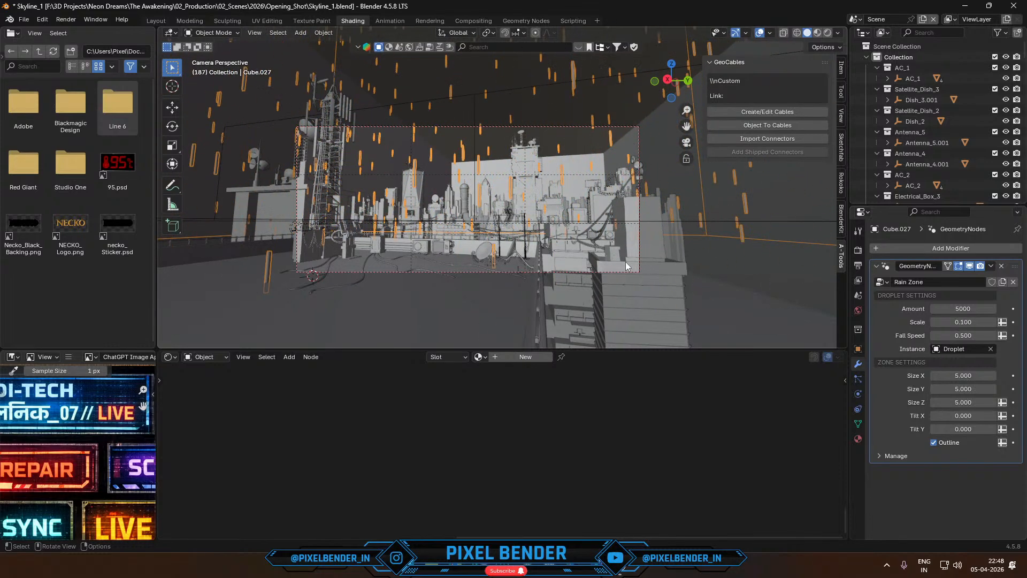
- Apply the rain cube's scale, enlarge the cube so the rain covers the camera view, and preview the animation
{"action": "key", "text": "ctrl+a"}
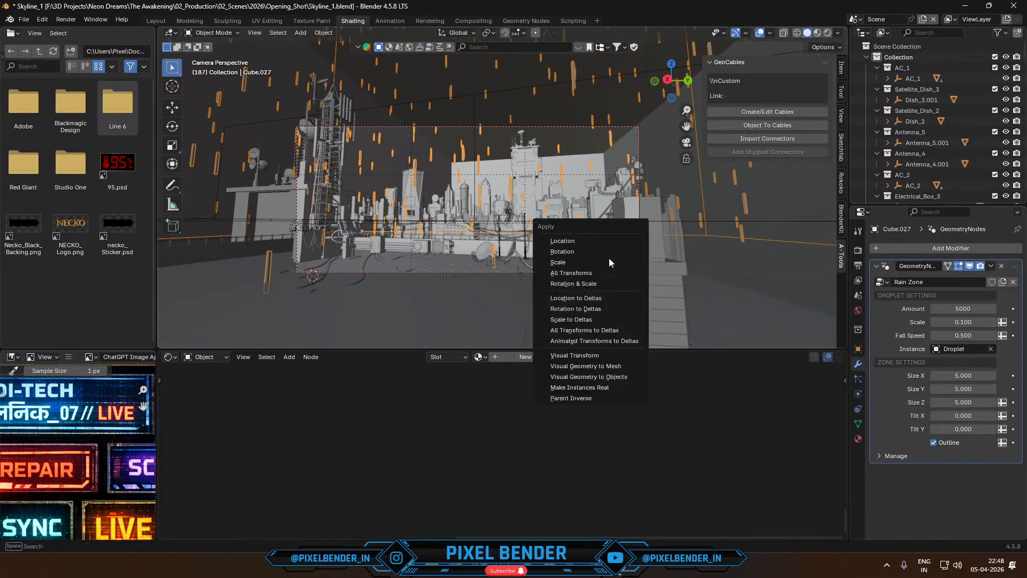
{"action": "left_click", "coordinate": [609, 258]}
{"action": "key", "text": "s"}
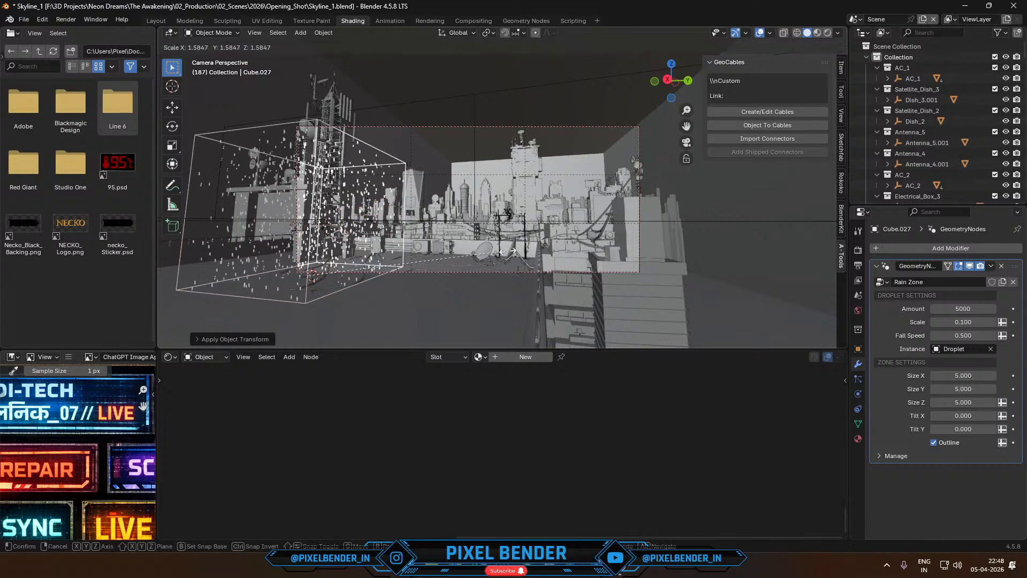
{"action": "left_click", "coordinate": [757, 207]}
{"action": "scroll", "coordinate": [617, 224], "scroll_direction": "down", "scroll_amount": 3}
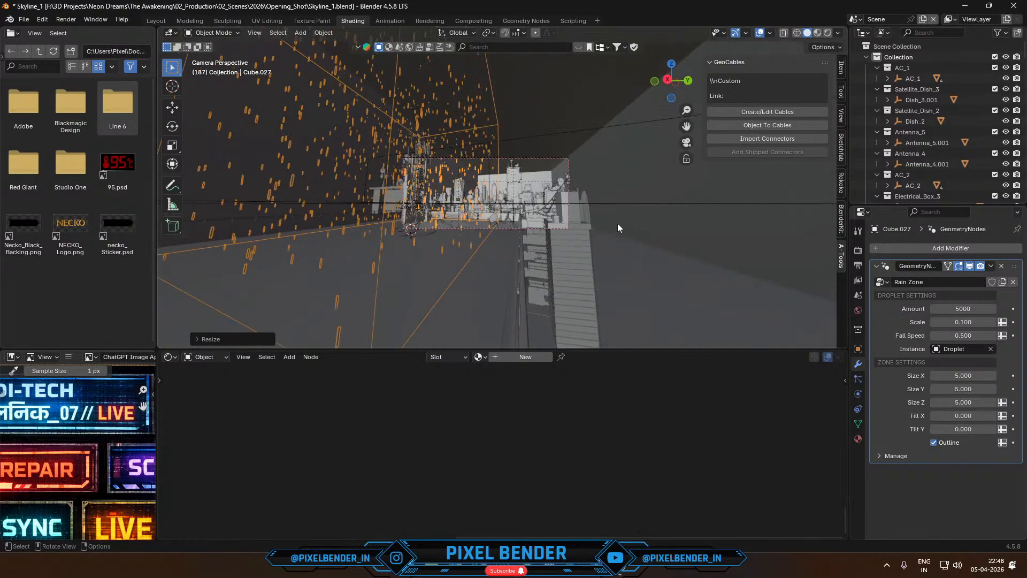
{"action": "key", "text": "space"}
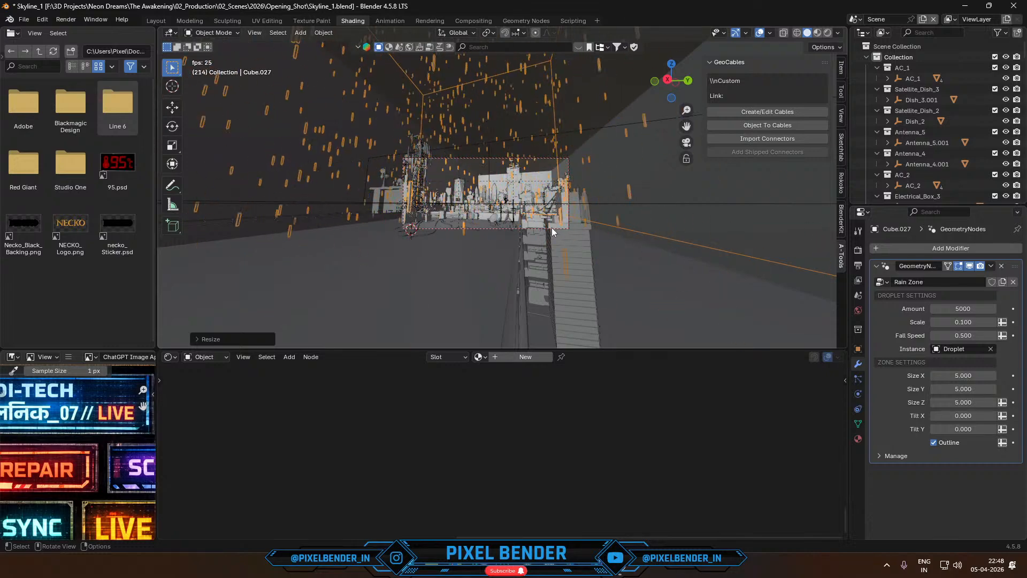
{"action": "scroll", "coordinate": [588, 249], "scroll_direction": "up", "scroll_amount": 6}
{"action": "key", "text": "space"}
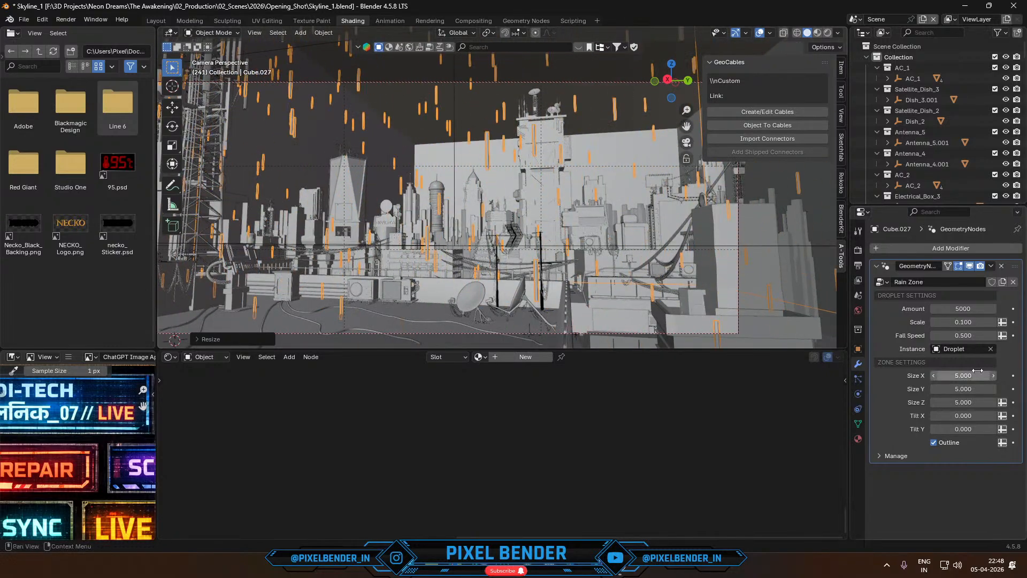
- Set the Rain Zone's Tilt Y to 4.050 and preview the slanted rain from outside and through the camera
{"action": "left_click_drag", "start_coordinate": [963, 429], "coordinate": [1017, 429]}
{"action": "scroll", "coordinate": [627, 275], "scroll_direction": "down", "scroll_amount": 4}
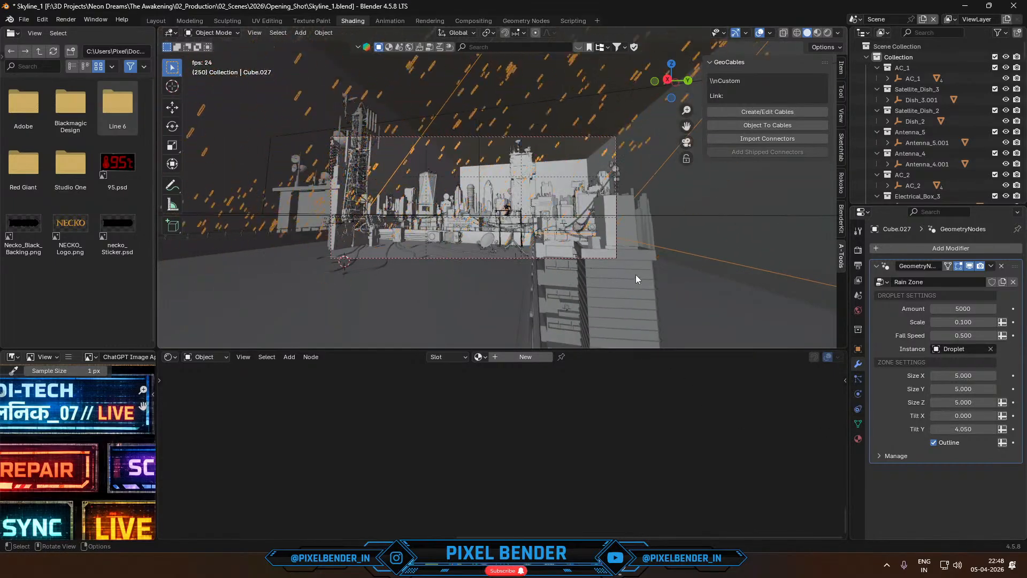
{"action": "key", "text": "space"}
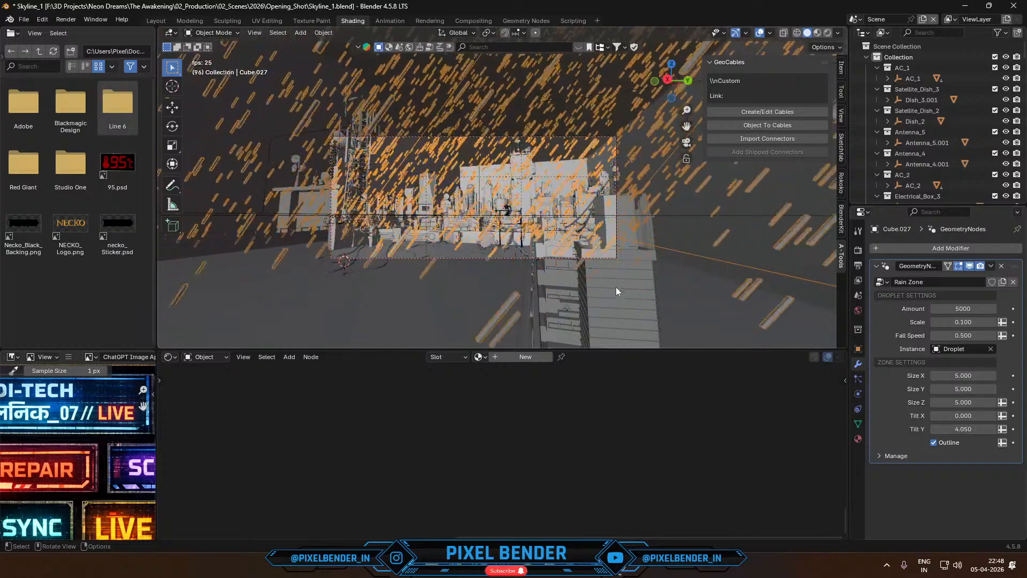
{"action": "middle_click_drag", "start_coordinate": [615, 287], "coordinate": [525, 270]}
{"action": "scroll", "coordinate": [562, 260], "scroll_direction": "down", "scroll_amount": 12}
{"action": "key", "text": "space"}
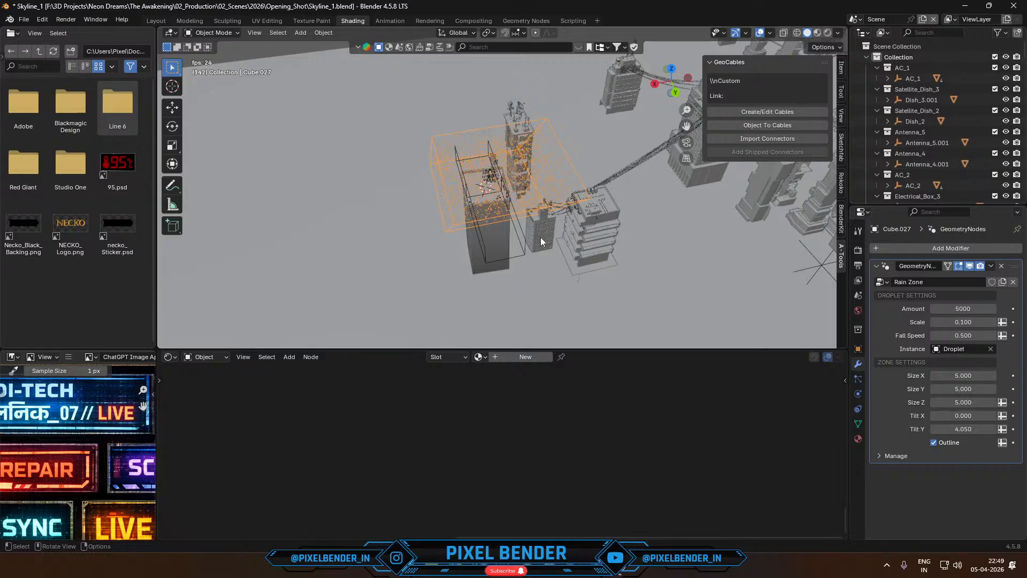
{"action": "key", "text": "KP_0"}
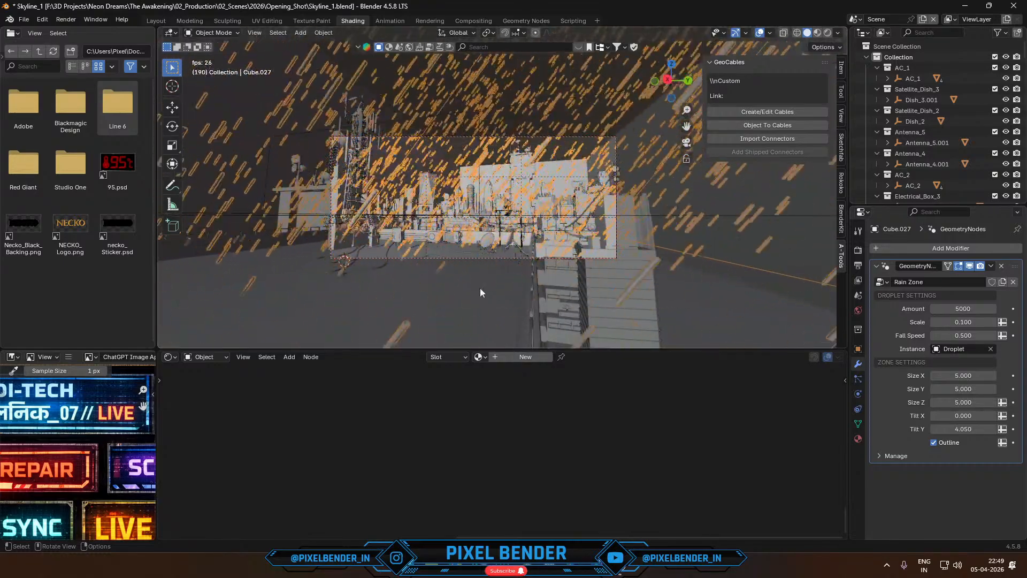
- Move the rain cube about -10.8 m along the global X axis and return to the camera view
{"action": "scroll", "coordinate": [480, 288], "scroll_direction": "up", "scroll_amount": 4}
{"action": "middle_click_drag", "start_coordinate": [480, 288], "coordinate": [461, 306]}
{"action": "scroll", "coordinate": [438, 320], "scroll_direction": "down", "scroll_amount": 5}
{"action": "key", "text": "g"}
{"action": "key", "text": "x"}
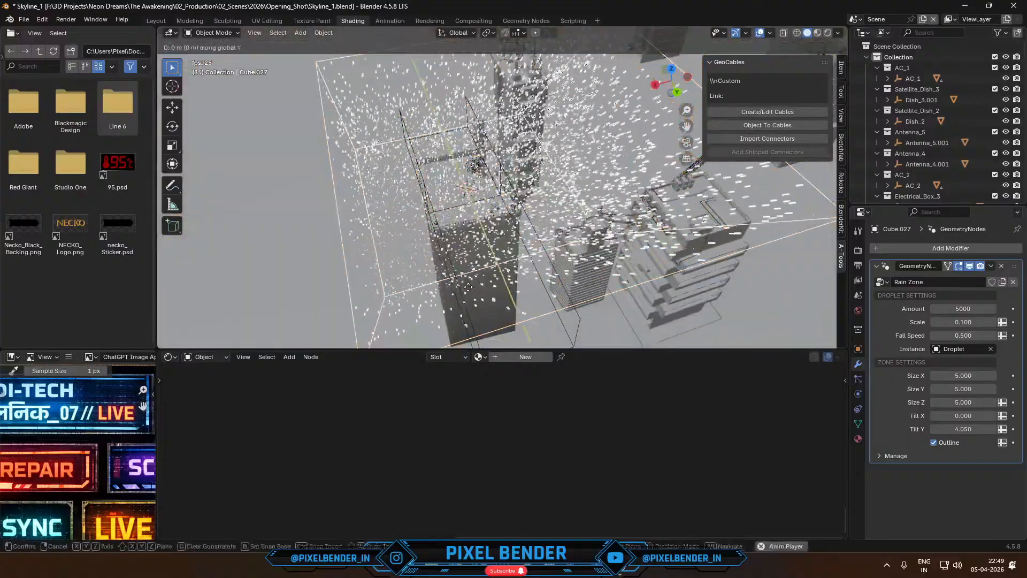
{"action": "left_click", "coordinate": [506, 287]}
{"action": "key", "text": "KP_0"}
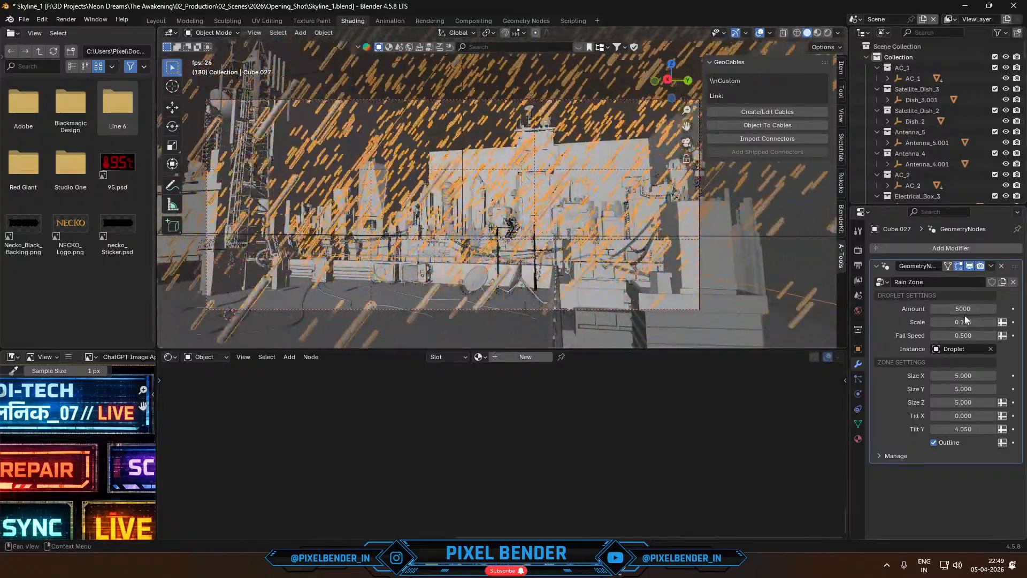
- Set the Rain Zone's droplet Amount to 2000
{"action": "left_click", "coordinate": [991, 304]}
{"action": "type", "text": "2000"}
{"action": "key", "text": "Return"}
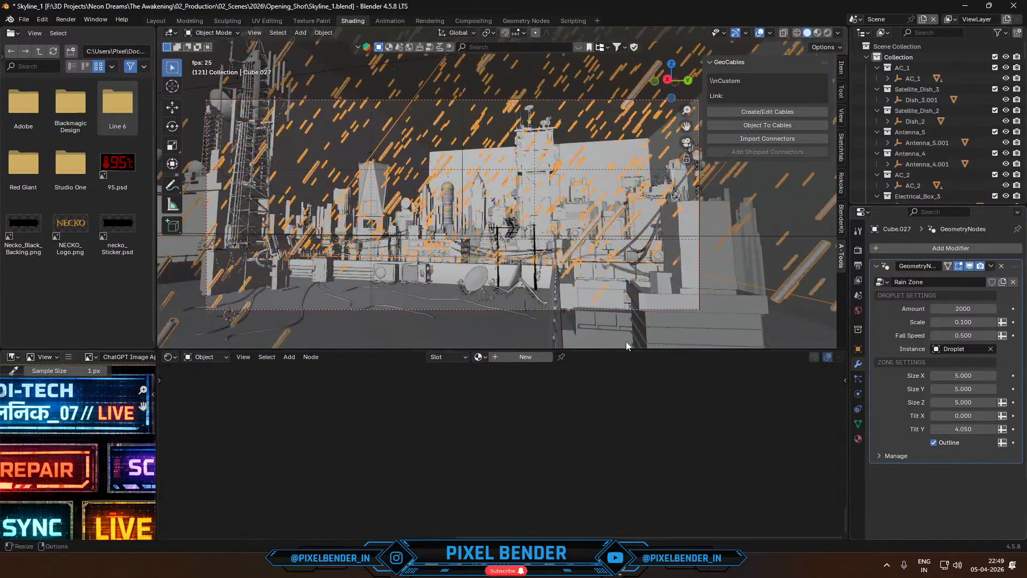
- Give the rooftop building a Geometry Nodes modifier using the Rain Splash node group and preview the splashes
{"action": "middle_click_drag", "start_coordinate": [449, 316], "coordinate": [537, 222], "text": "shift"}
{"action": "left_click", "coordinate": [507, 246]}
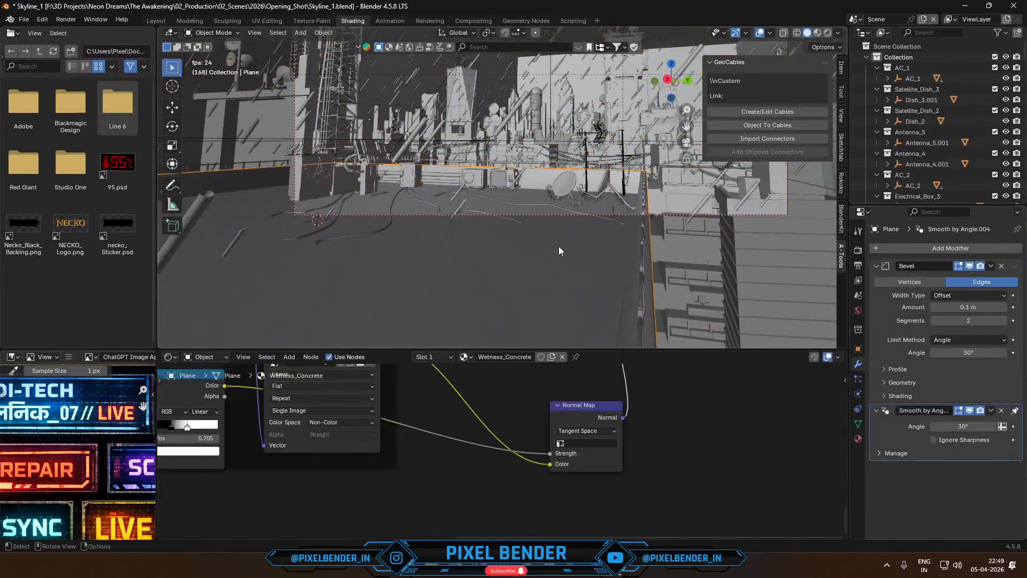
{"action": "left_click", "coordinate": [893, 250]}
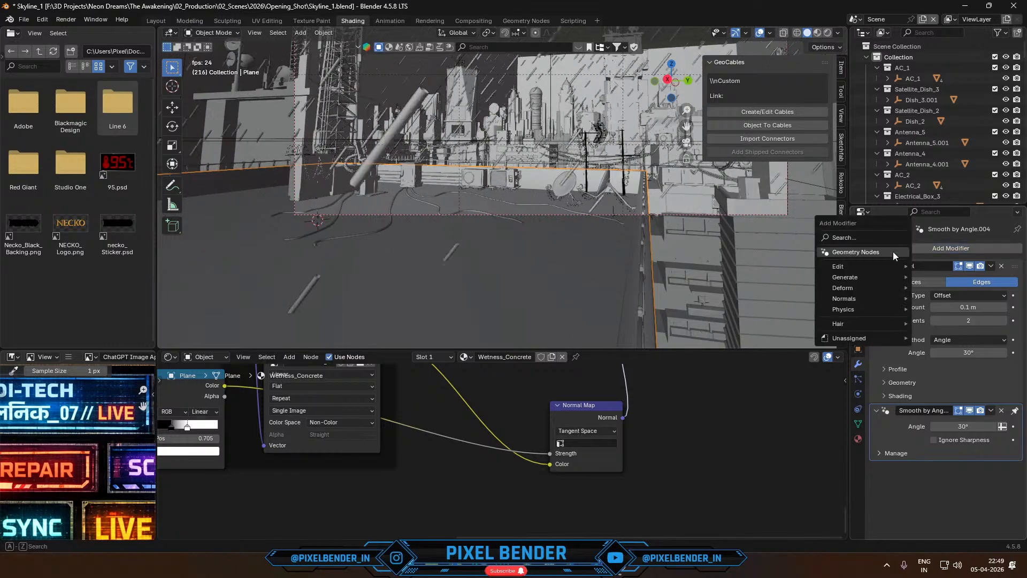
{"action": "left_click", "coordinate": [894, 252]}
{"action": "left_click", "coordinate": [881, 426]}
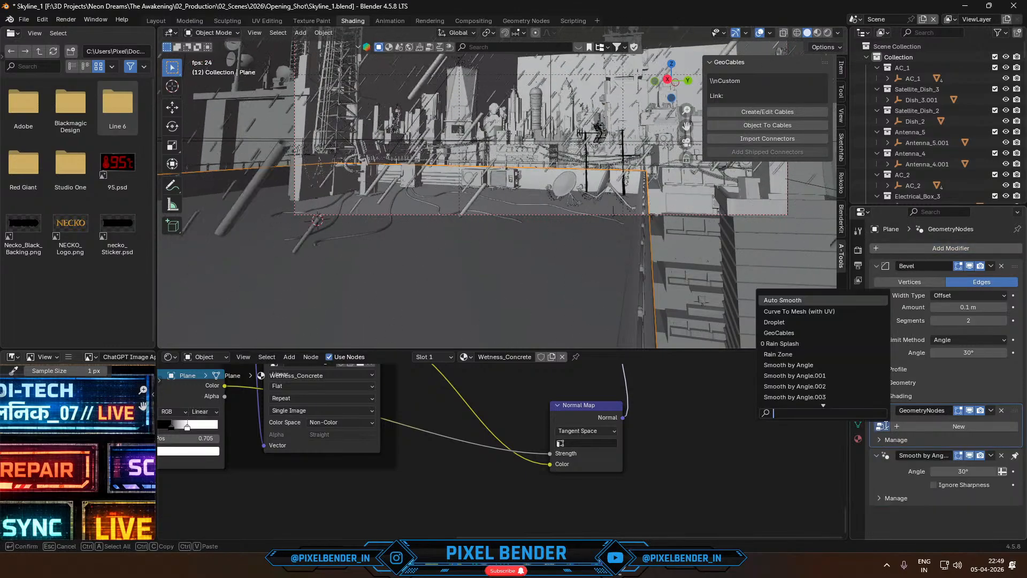
{"action": "type", "text": "spl"}
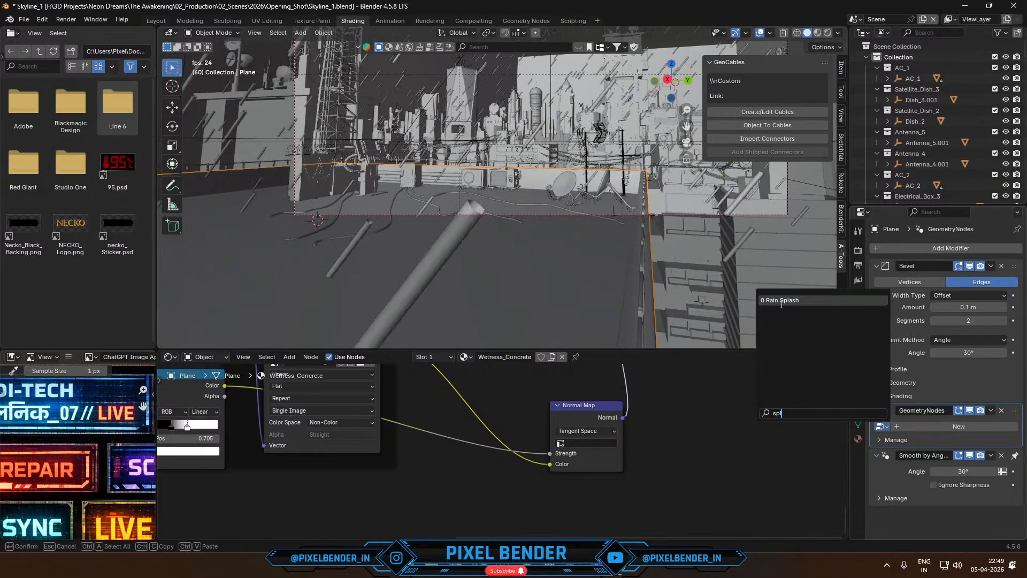
{"action": "left_click", "coordinate": [781, 301]}
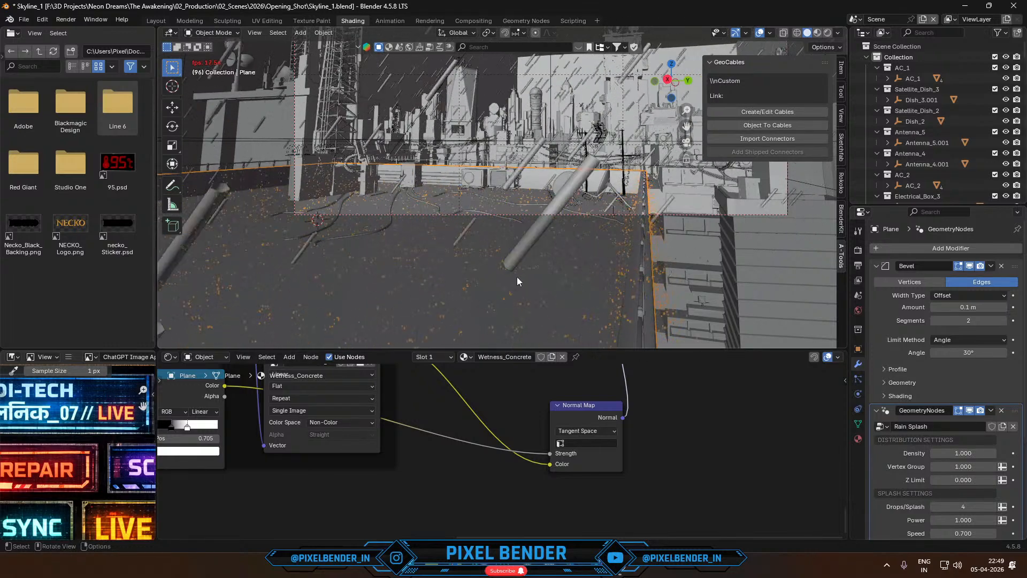
{"action": "key", "text": "space"}
- Check the scene's Cycles sampling, denoising and motion blur render settings
{"action": "left_click", "coordinate": [860, 250]}
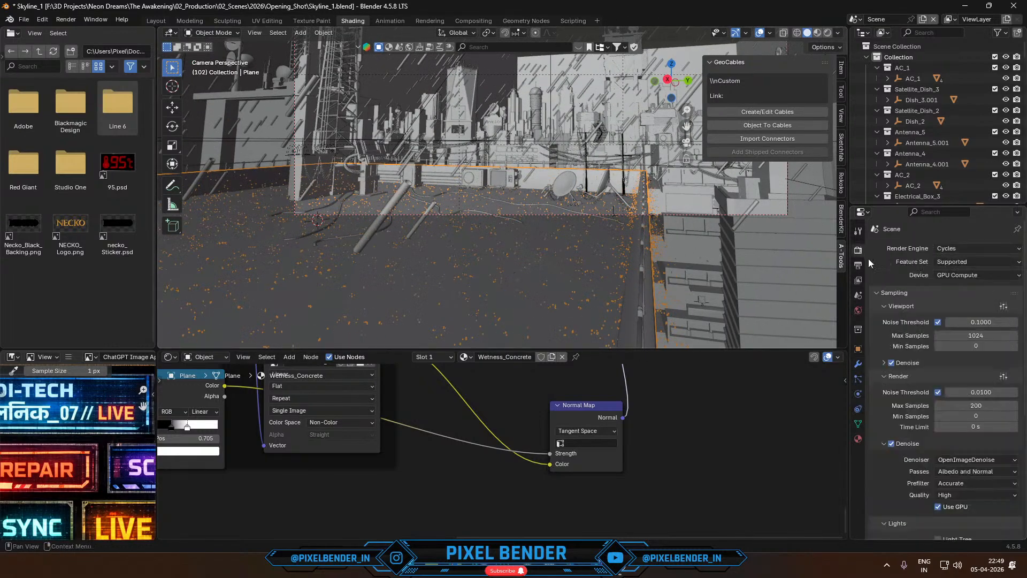
{"action": "scroll", "coordinate": [884, 414], "scroll_direction": "down", "scroll_amount": 5}
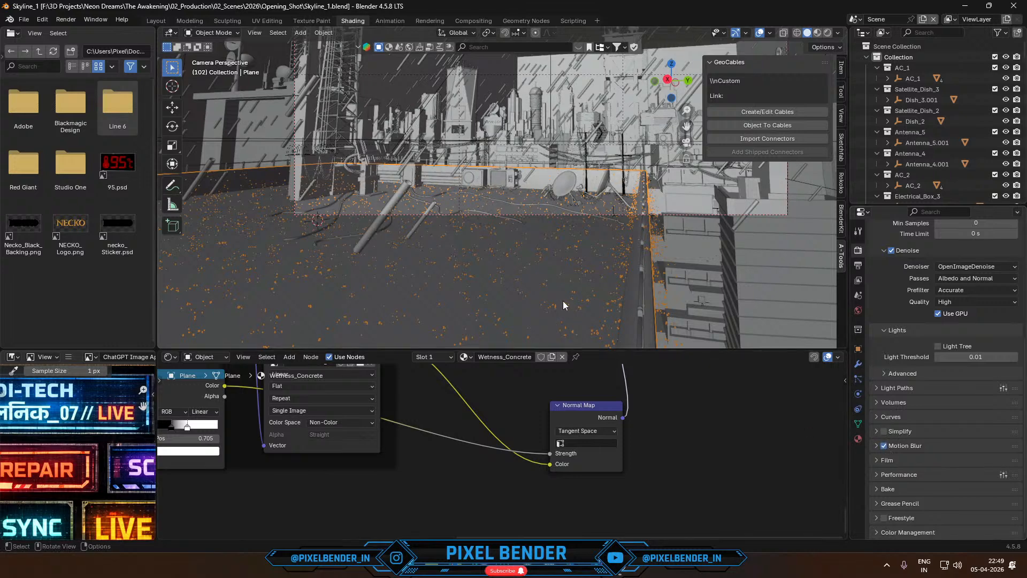
{"action": "middle_click_drag", "start_coordinate": [556, 294], "coordinate": [546, 304]}
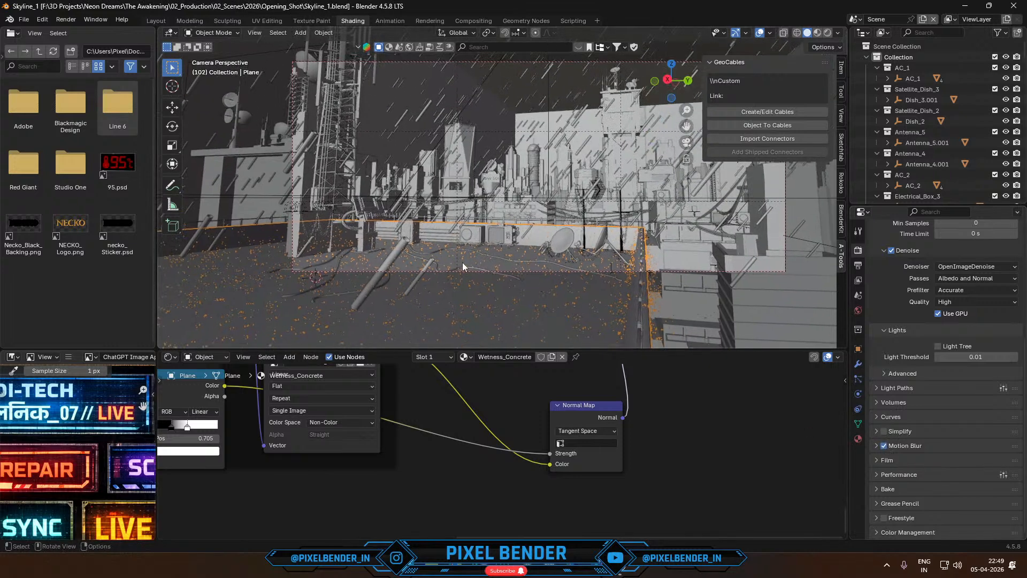
- Select the falling rain object and, after trying a larger droplet size, set the Rain Zone's Scale to 0.043
{"action": "left_click", "coordinate": [400, 249]}
{"action": "left_click", "coordinate": [858, 347]}
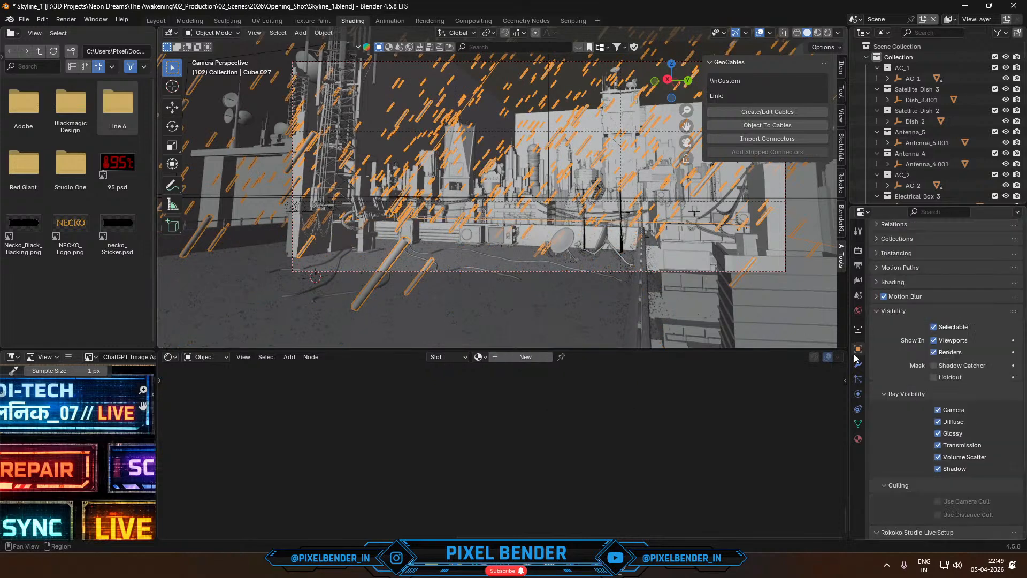
{"action": "left_click", "coordinate": [859, 364]}
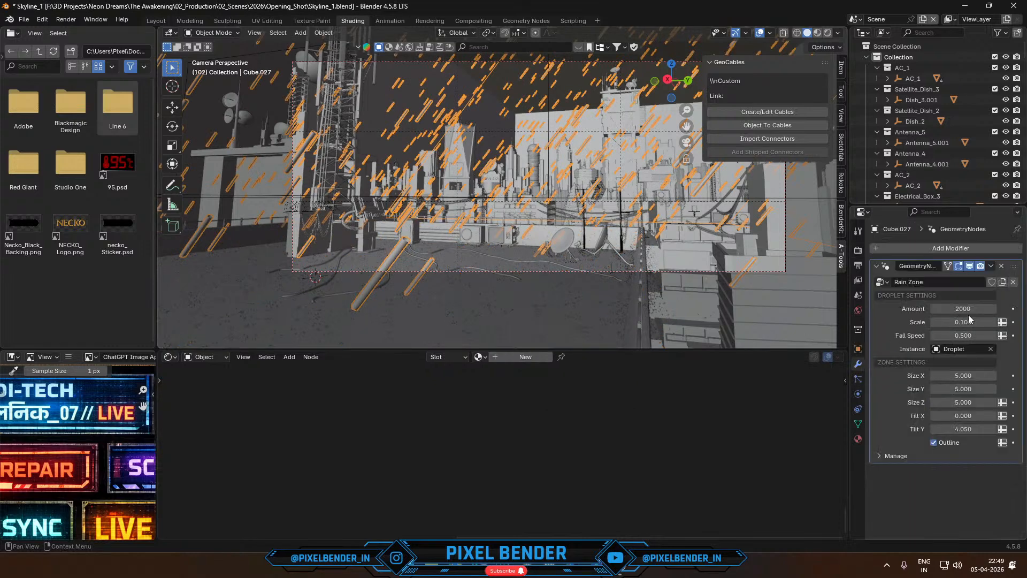
{"action": "mouse_move", "coordinate": [969, 317]}
{"action": "left_mouse_down"}
{"action": "mouse_move", "coordinate": [916, 316]}
{"action": "mouse_move", "coordinate": [982, 323]}
{"action": "left_mouse_up"}
{"action": "key", "text": "space"}
{"action": "key", "text": "space"}
{"action": "left_click", "coordinate": [982, 323]}
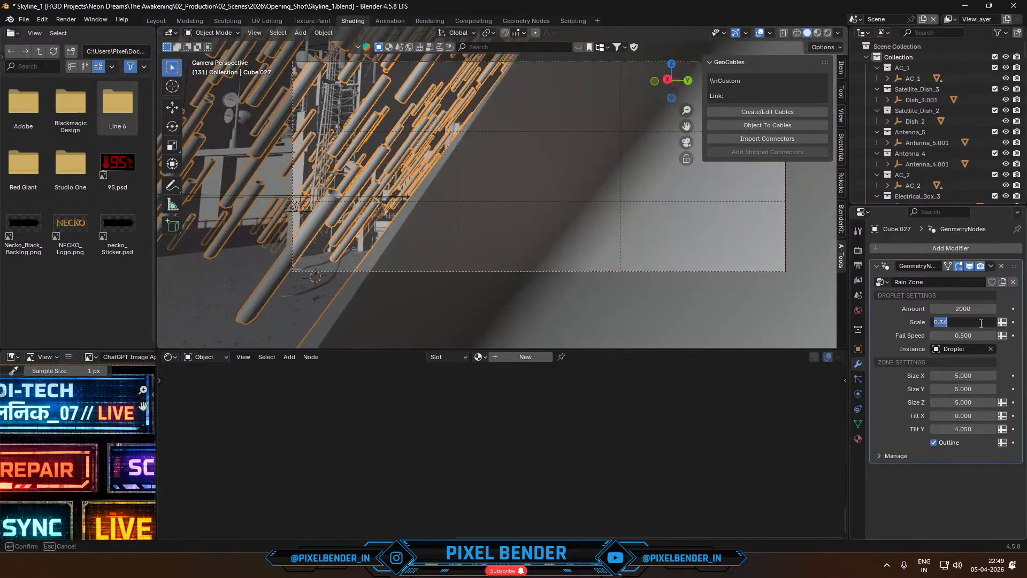
{"action": "type", "text": "0.1"}
{"action": "key", "text": "Return"}
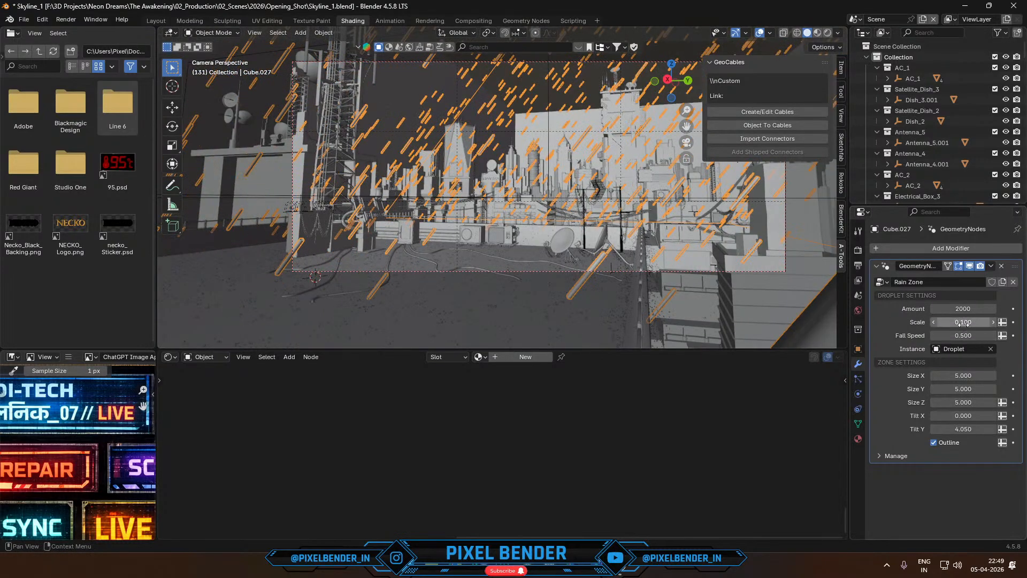
{"action": "left_click_drag", "start_coordinate": [982, 323], "coordinate": [965, 323]}
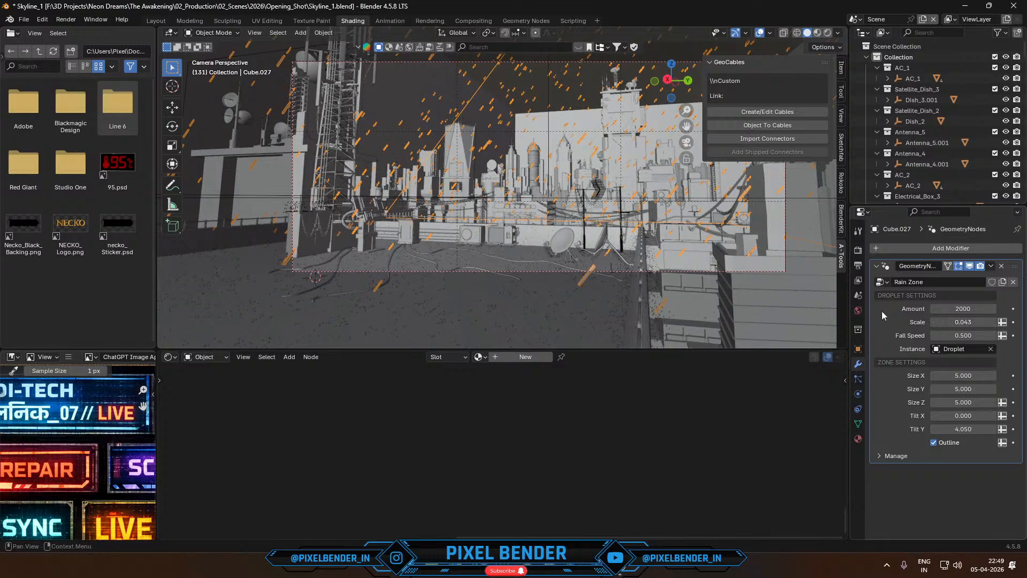
- Play the animation briefly to preview the smaller raindrops and render frame 161 from the camera
{"action": "key", "text": "space"}
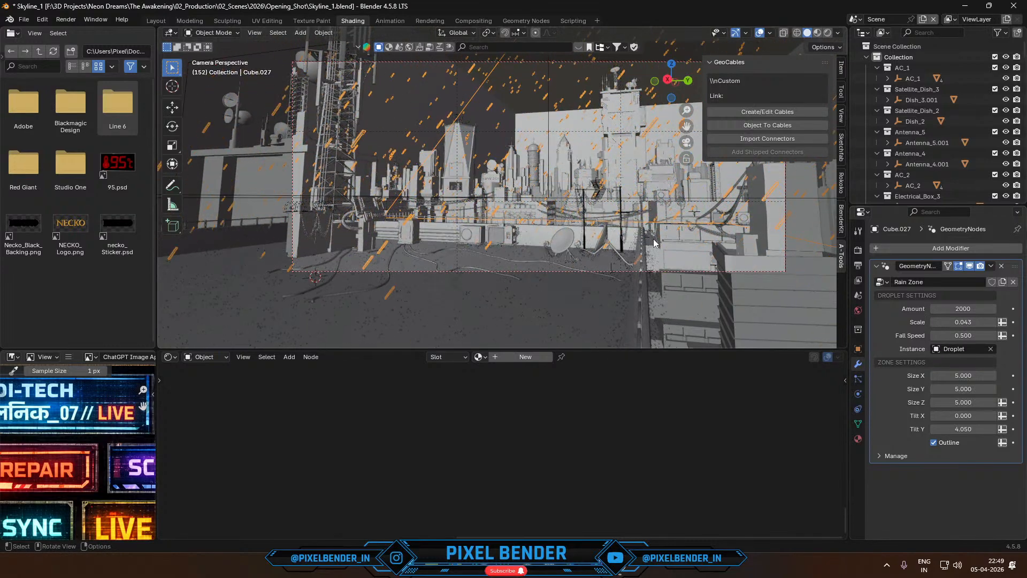
{"action": "key", "text": "space"}
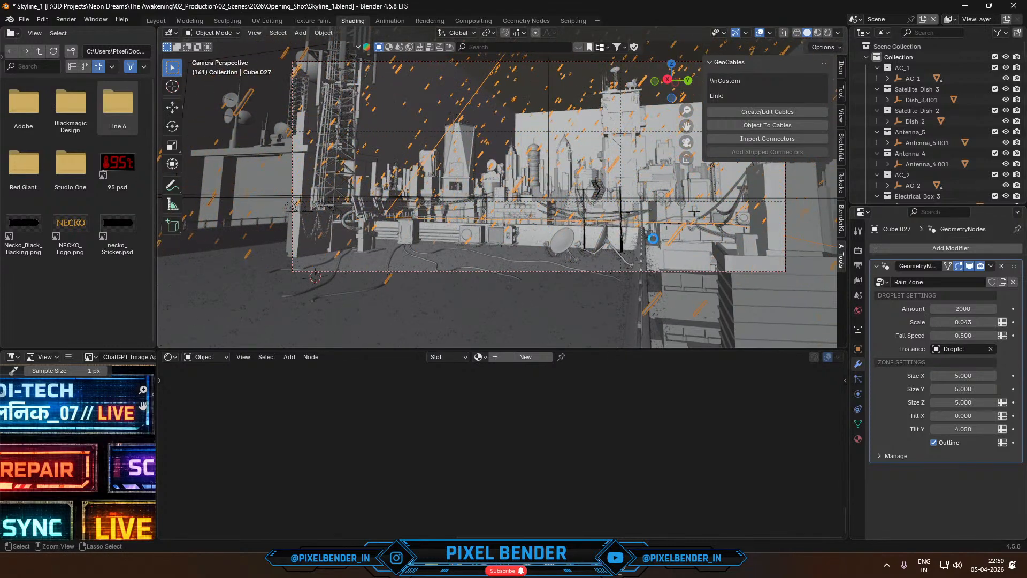
{"action": "key", "text": "F12"}
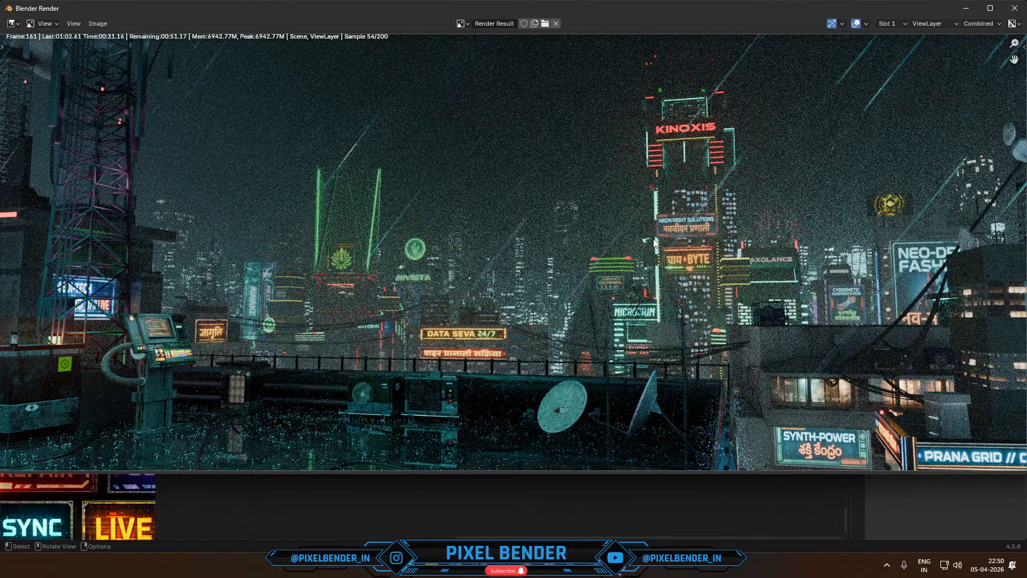
- Switch to the open rain_generator Blender window and close it
{"action": "mouse_move", "coordinate": [525, 566]}
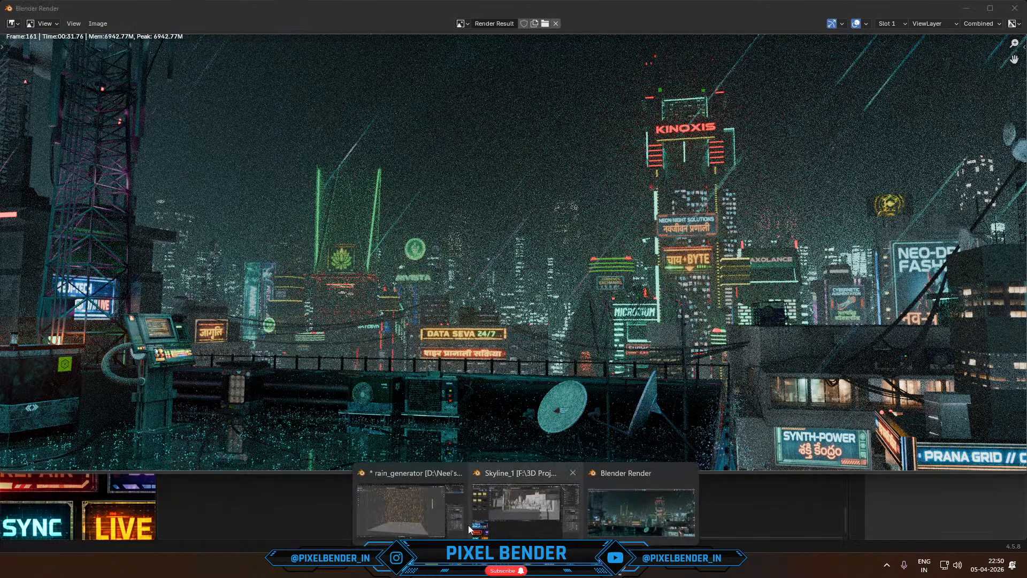
{"action": "left_click", "coordinate": [423, 506]}
{"action": "left_click", "coordinate": [1014, 6]}
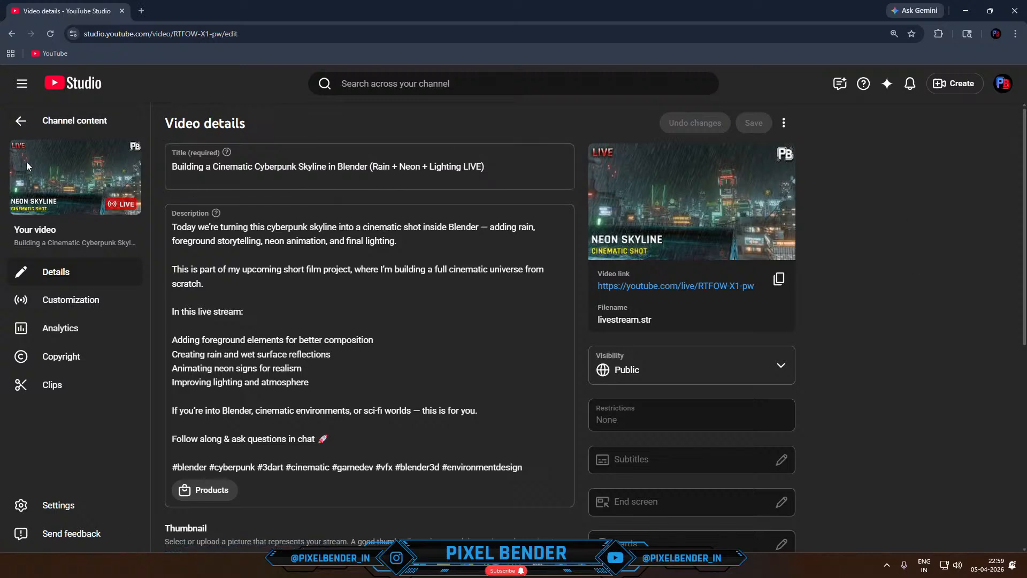
- Open the ongoing live stream's control room in YouTube Studio and review its chat and analytics
{"action": "left_click", "coordinate": [21, 121]}
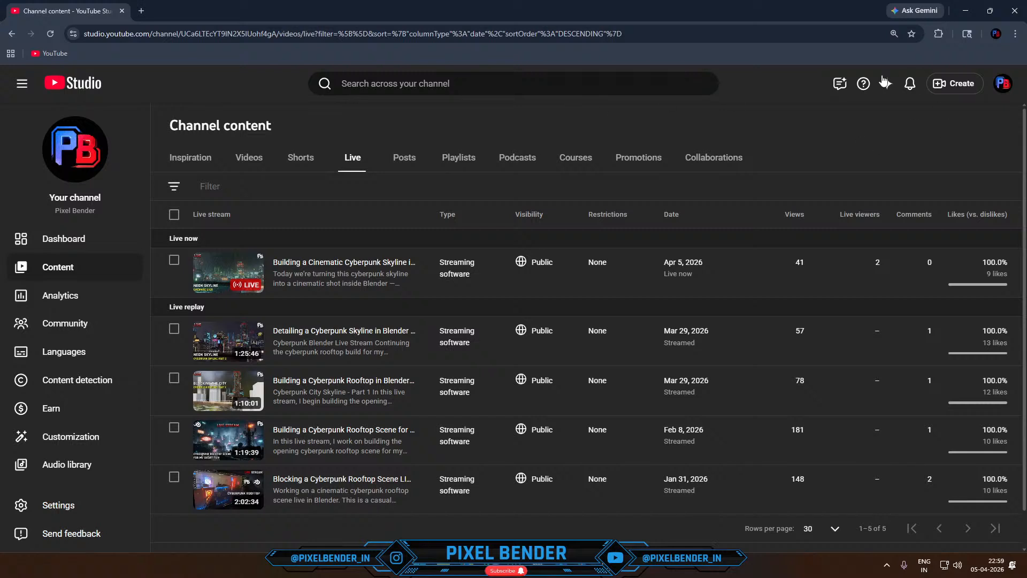
{"action": "left_click", "coordinate": [949, 84]}
{"action": "left_click", "coordinate": [914, 130]}
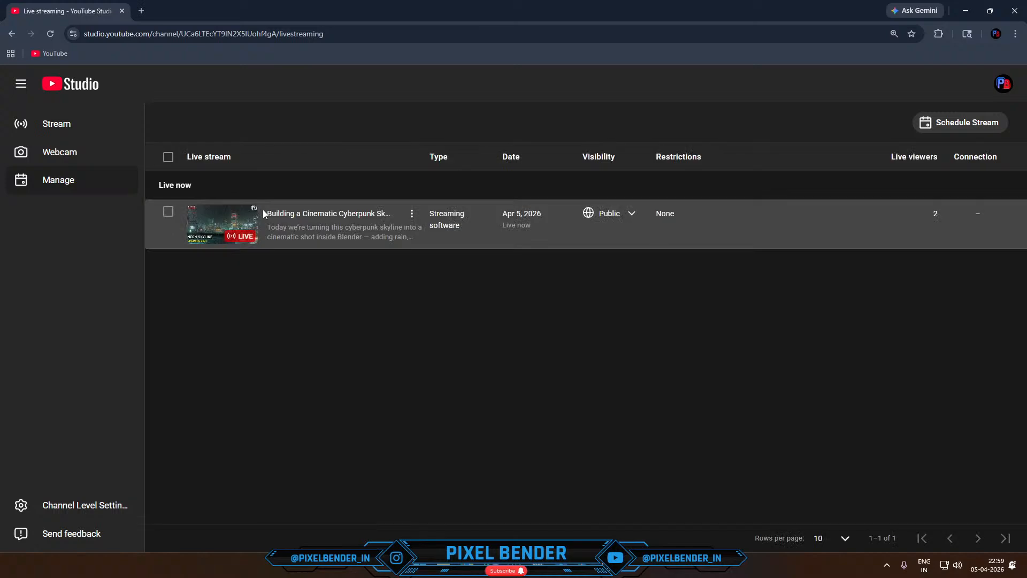
{"action": "left_click", "coordinate": [298, 213]}
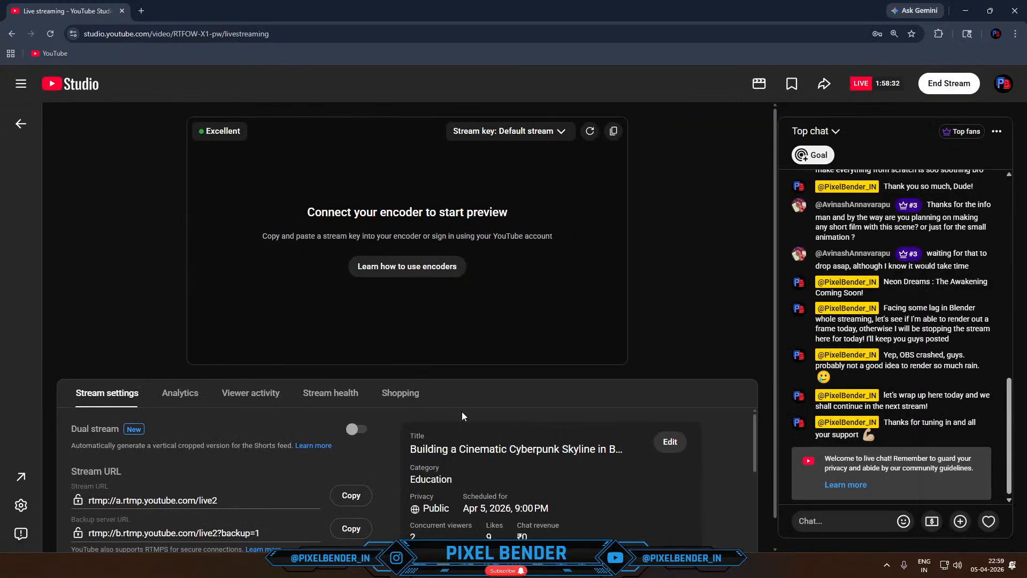
{"action": "scroll", "coordinate": [879, 375], "scroll_direction": "up", "scroll_amount": 3}
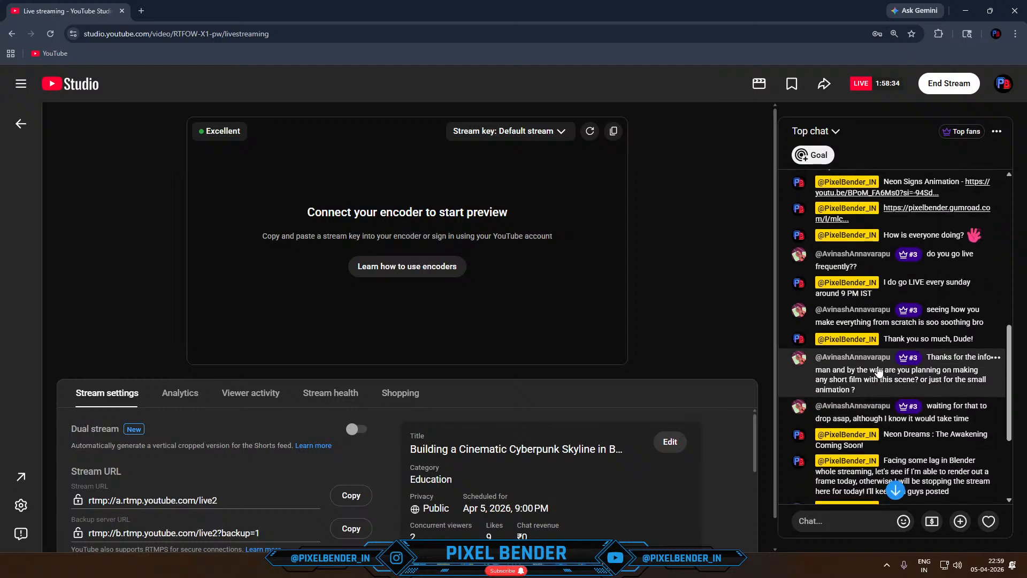
{"action": "scroll", "coordinate": [879, 373], "scroll_direction": "down", "scroll_amount": 4}
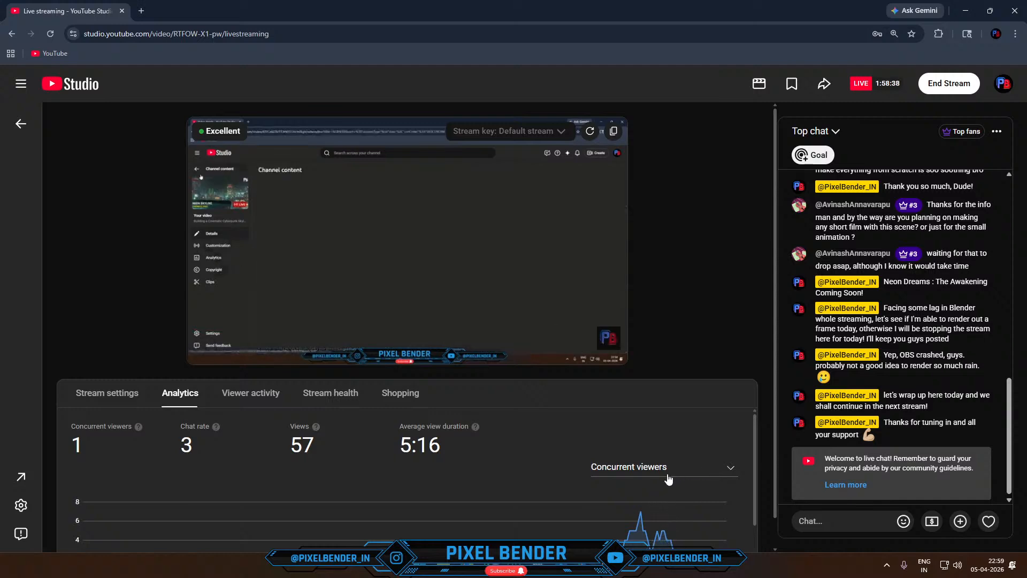
- Launch Blender 4.5 and open the recent file Skyline_1.blend
{"action": "key", "text": "super"}
{"action": "type", "text": "blender 4.5"}
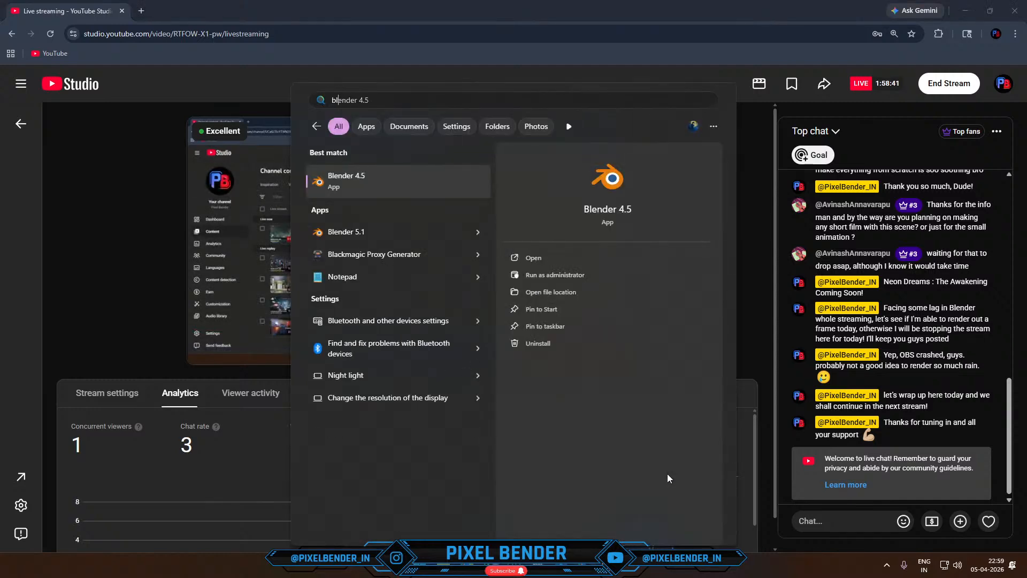
{"action": "key", "text": "Return"}
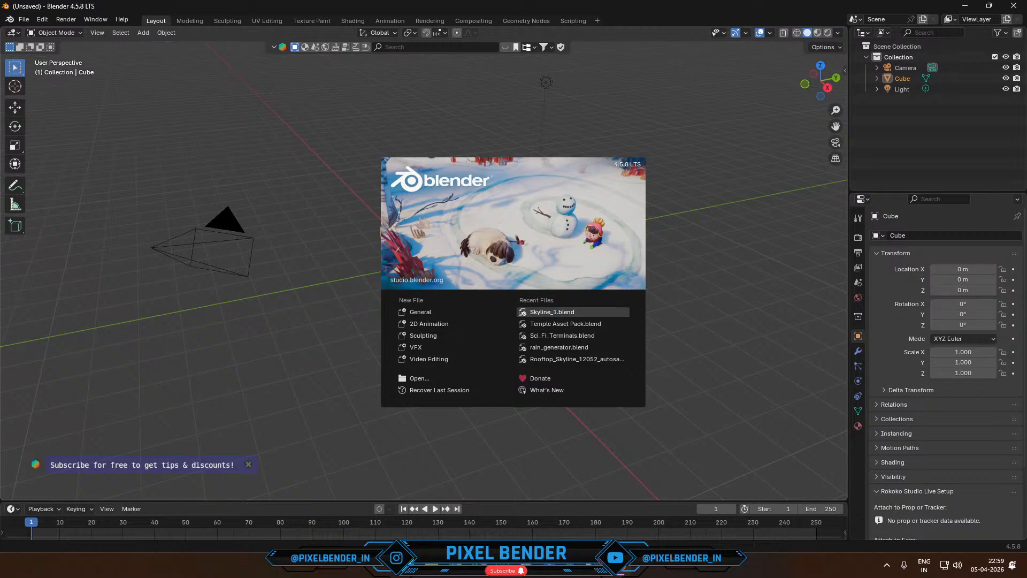
{"action": "key", "text": "alt+Tab"}
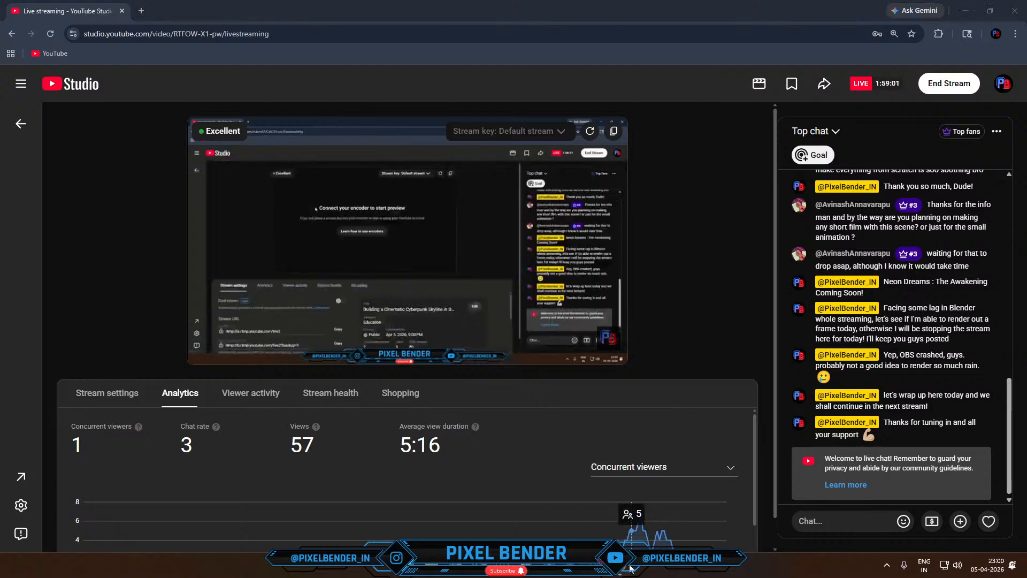
{"action": "mouse_move", "coordinate": [621, 567]}
{"action": "left_click", "coordinate": [617, 521]}
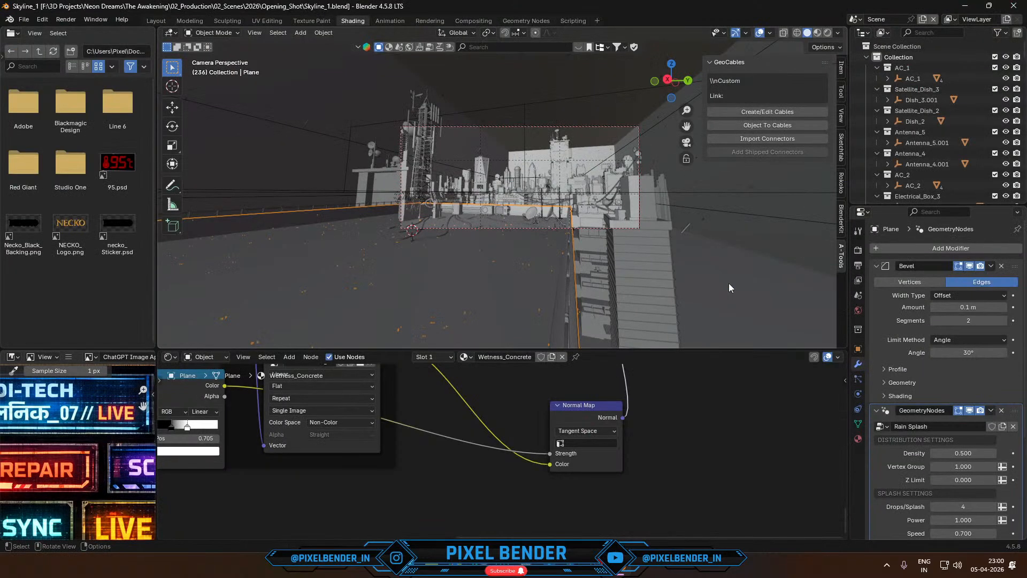
- Review the rooftop's Rain Splash settings, then select the rain object and set its Rain Zone Size X to 25
{"action": "scroll", "coordinate": [932, 374], "scroll_direction": "down", "scroll_amount": 5}
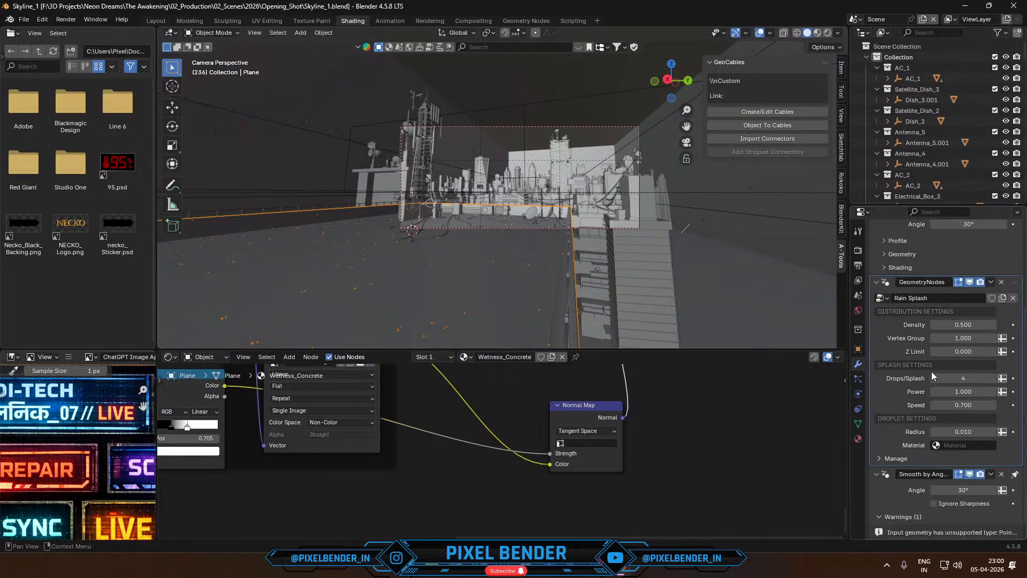
{"action": "scroll", "coordinate": [544, 221], "scroll_direction": "up", "scroll_amount": 4}
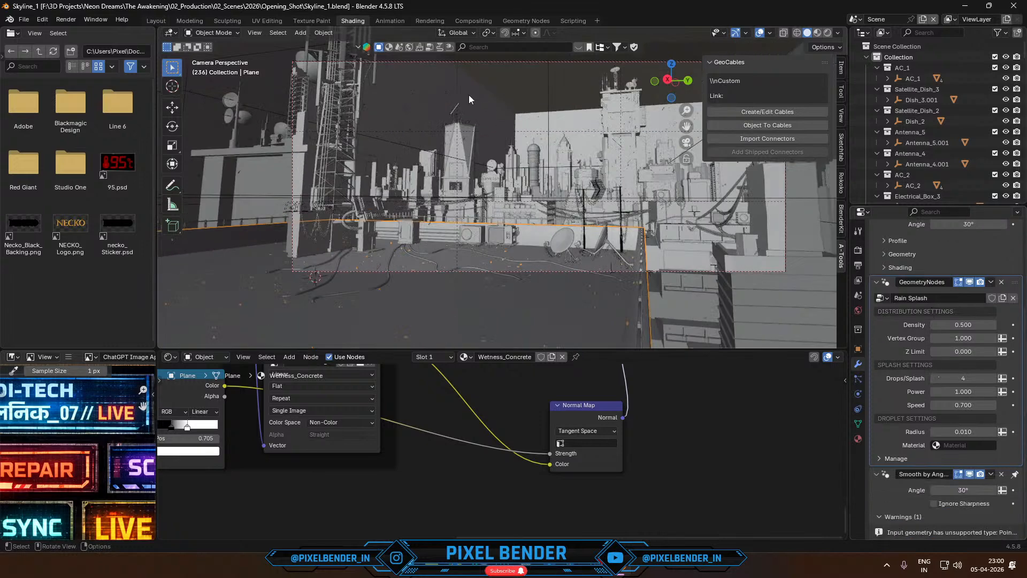
{"action": "left_click", "coordinate": [454, 110]}
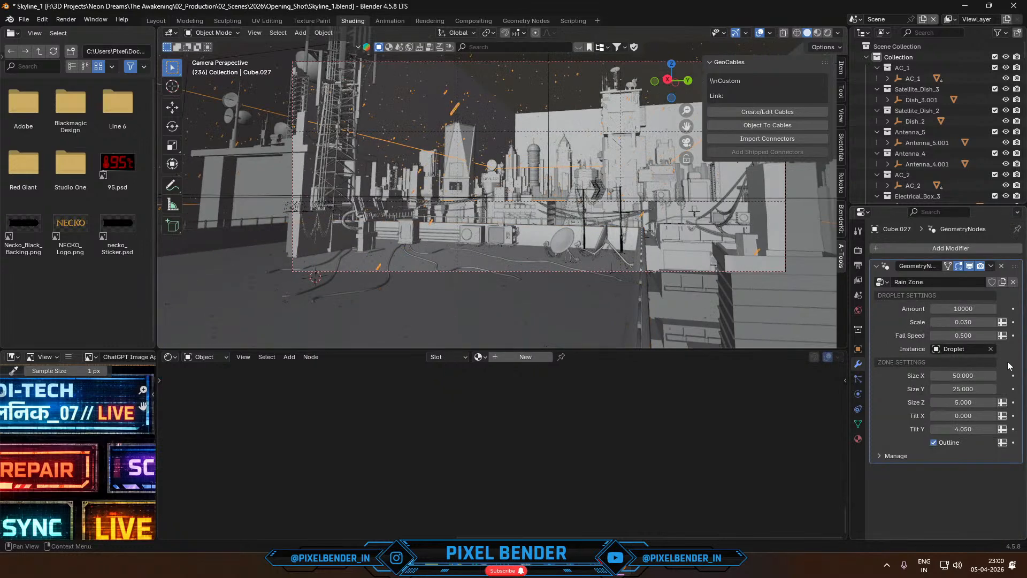
{"action": "middle_click_drag", "start_coordinate": [649, 229], "coordinate": [612, 260]}
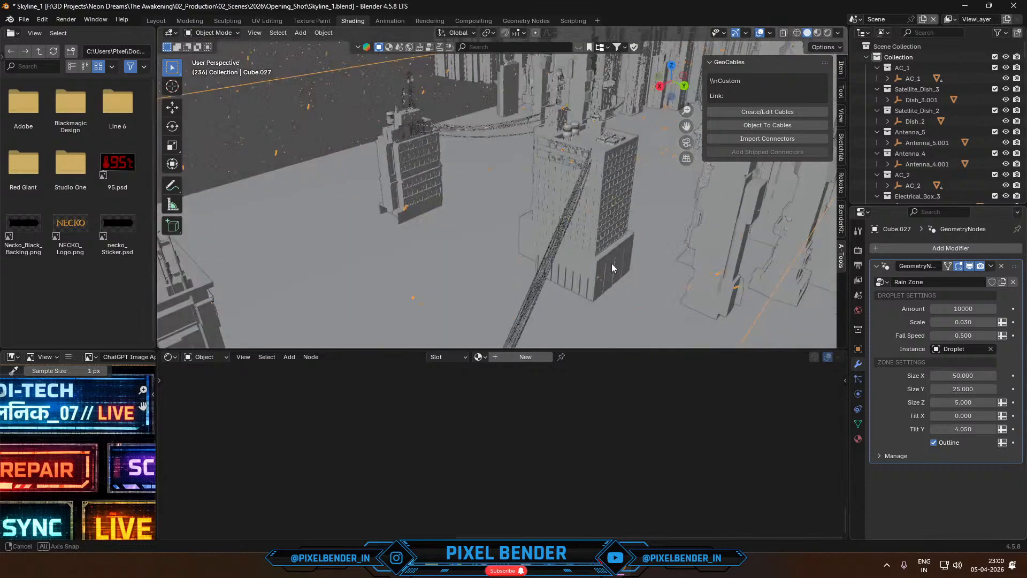
{"action": "scroll", "coordinate": [613, 260], "scroll_direction": "down", "scroll_amount": 7}
{"action": "left_click", "coordinate": [980, 373]}
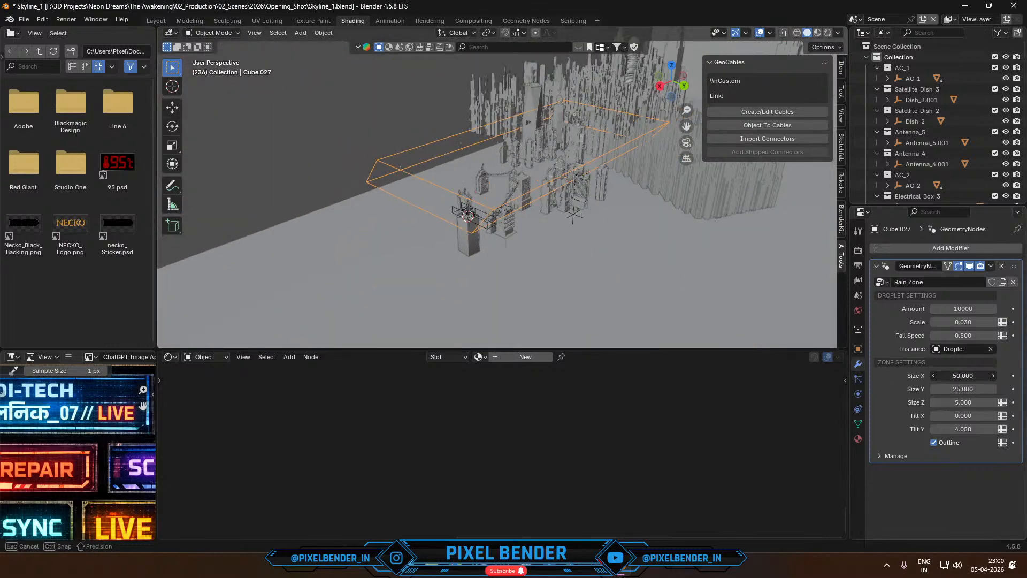
{"action": "key", "text": "Return"}
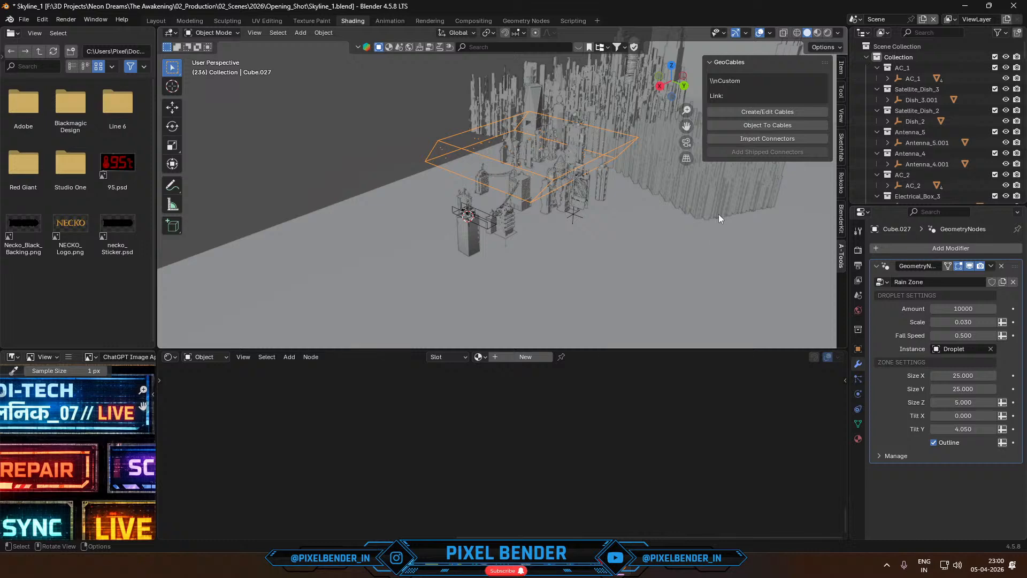
- Move the rain zone about 140 m along the global X axis so it reaches the camera's rooftop building
{"action": "middle_click_drag", "start_coordinate": [718, 214], "coordinate": [681, 255]}
{"action": "scroll", "coordinate": [679, 253], "scroll_direction": "up", "scroll_amount": 2}
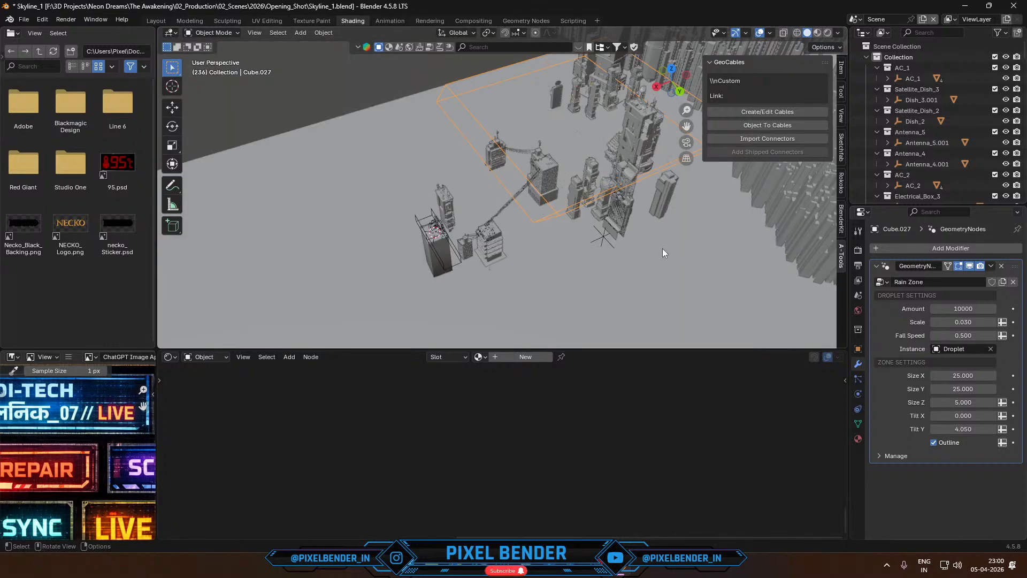
{"action": "key", "text": "g"}
{"action": "key", "text": "x"}
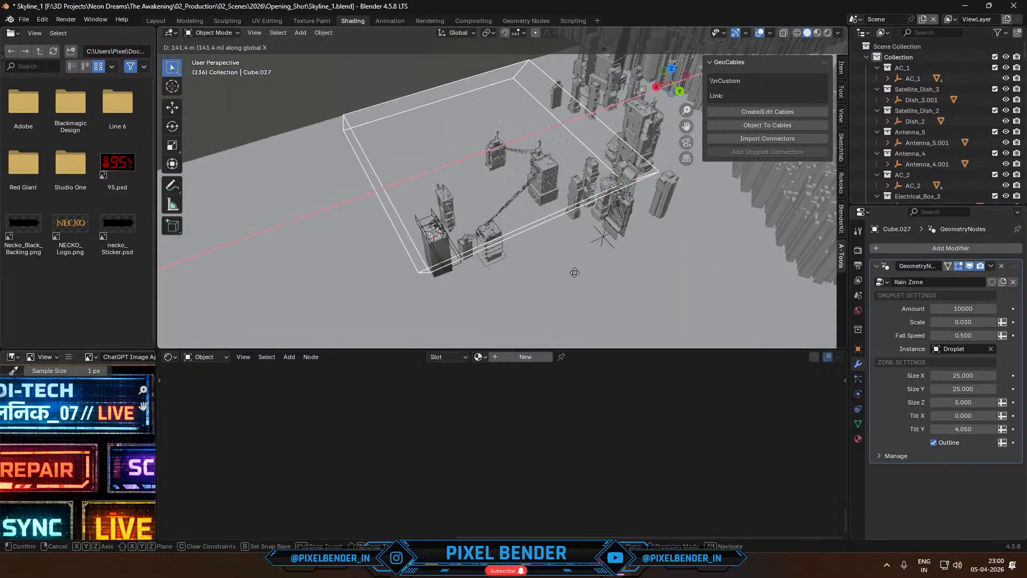
{"action": "left_click", "coordinate": [575, 273]}
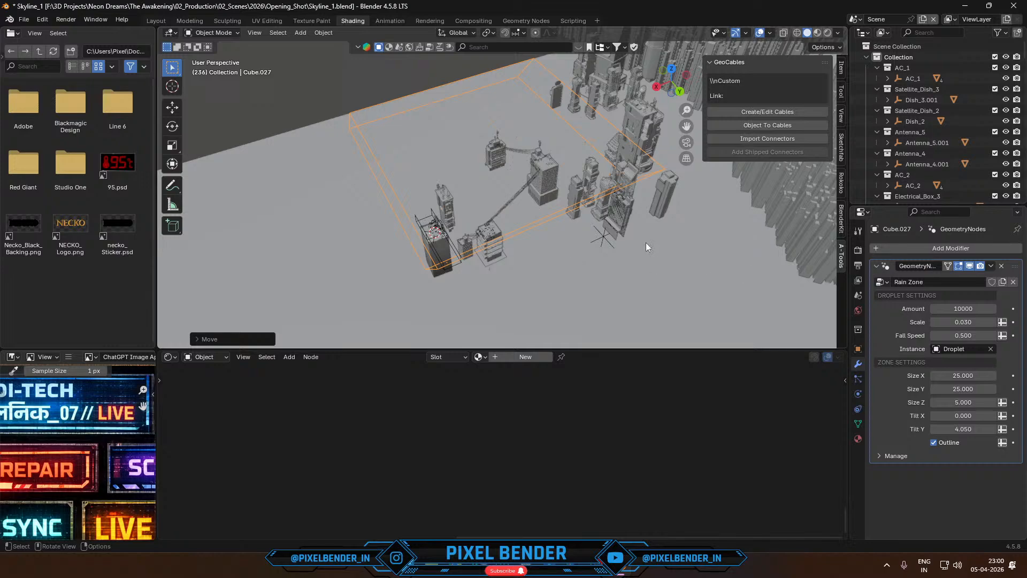
- Render frame 236 from the camera, check the YouTube Studio stream page while it loads, and view the whole render
{"action": "key", "text": "F12"}
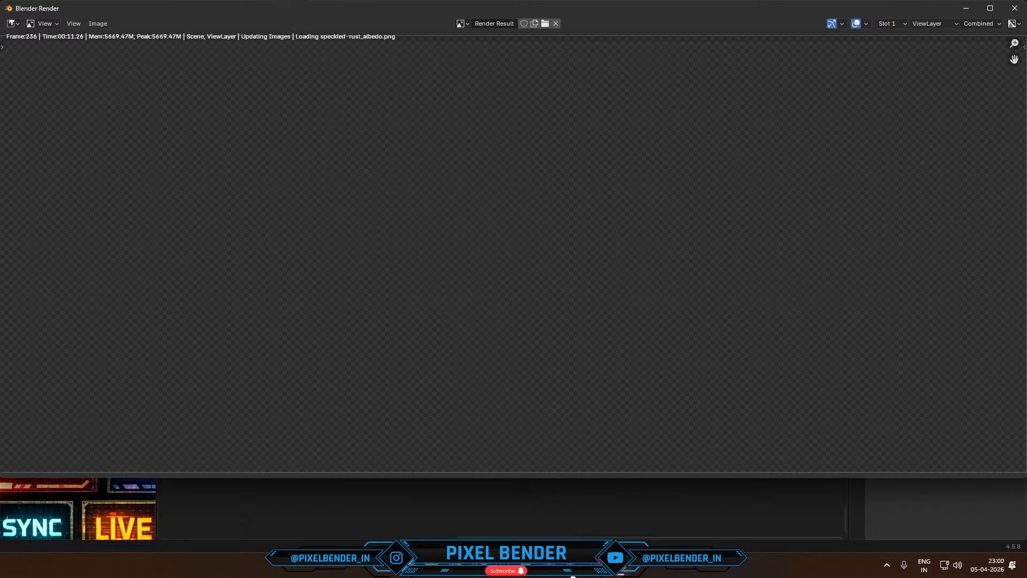
{"action": "left_click", "coordinate": [571, 575]}
{"action": "left_click", "coordinate": [571, 576]}
{"action": "left_click", "coordinate": [571, 576]}
{"action": "left_click", "coordinate": [571, 576]}
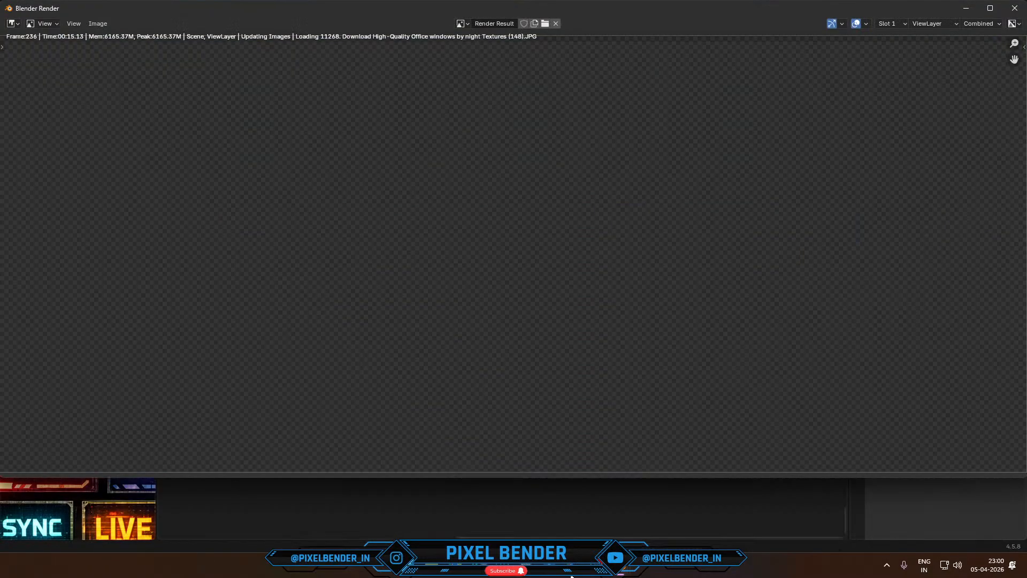
{"action": "left_click", "coordinate": [571, 576]}
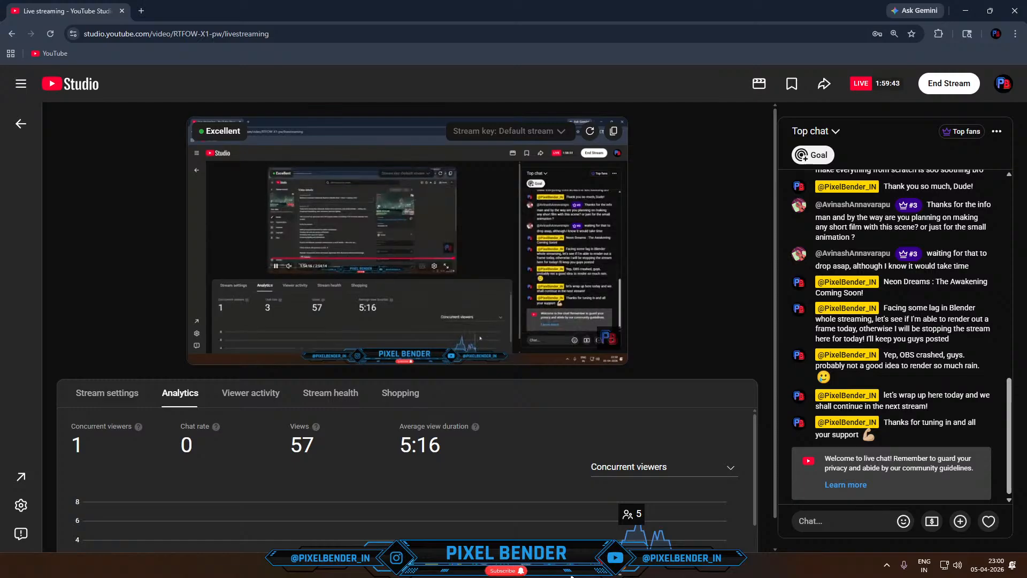
{"action": "left_click", "coordinate": [571, 576]}
{"action": "scroll", "coordinate": [625, 366], "scroll_direction": "down", "scroll_amount": 1}
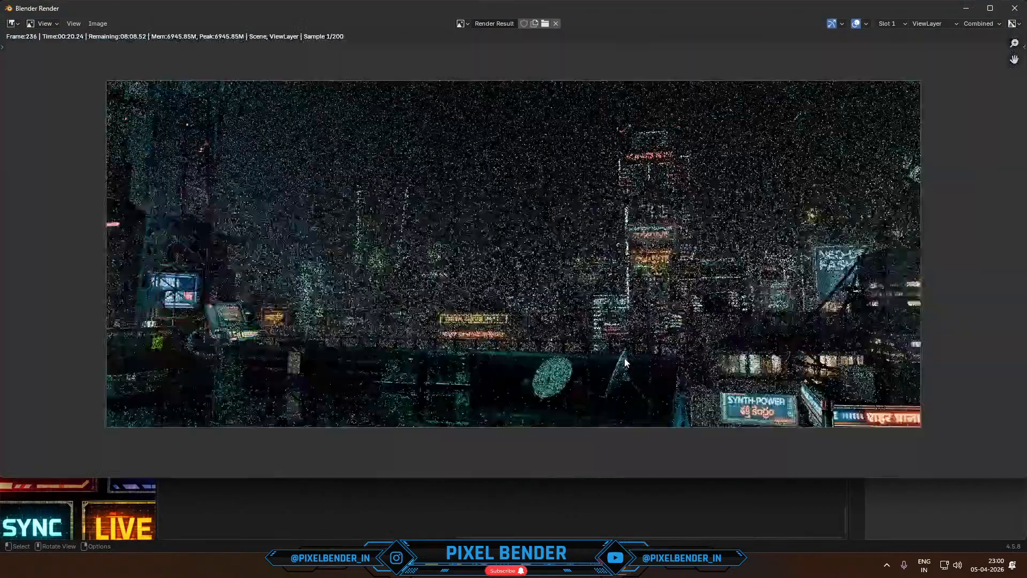
- Enlarge the render of frame 236, render it again to compare how the rain looks, and close the render
{"action": "scroll", "coordinate": [625, 366], "scroll_direction": "up", "scroll_amount": 1}
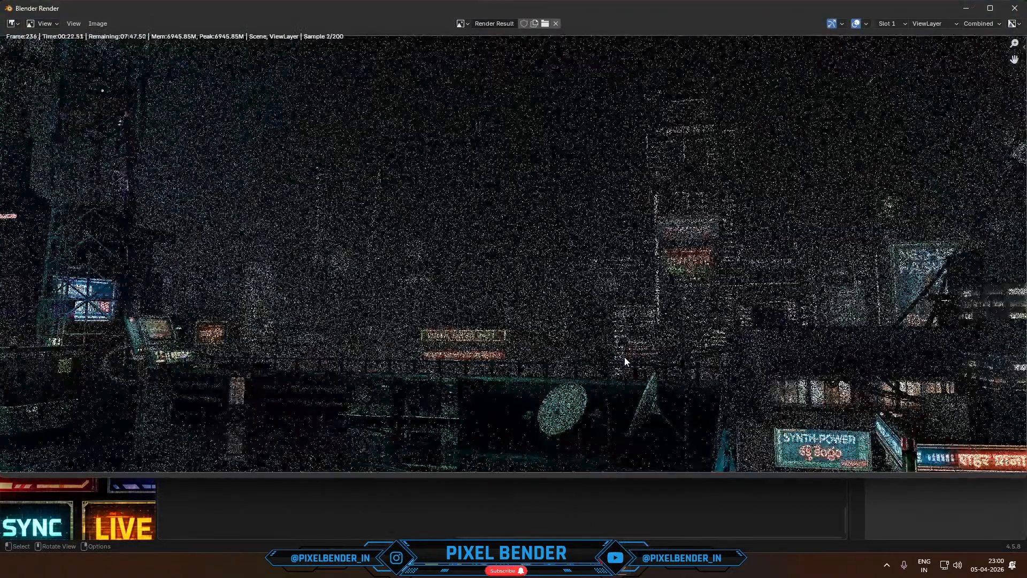
{"action": "left_click", "coordinate": [990, 15]}
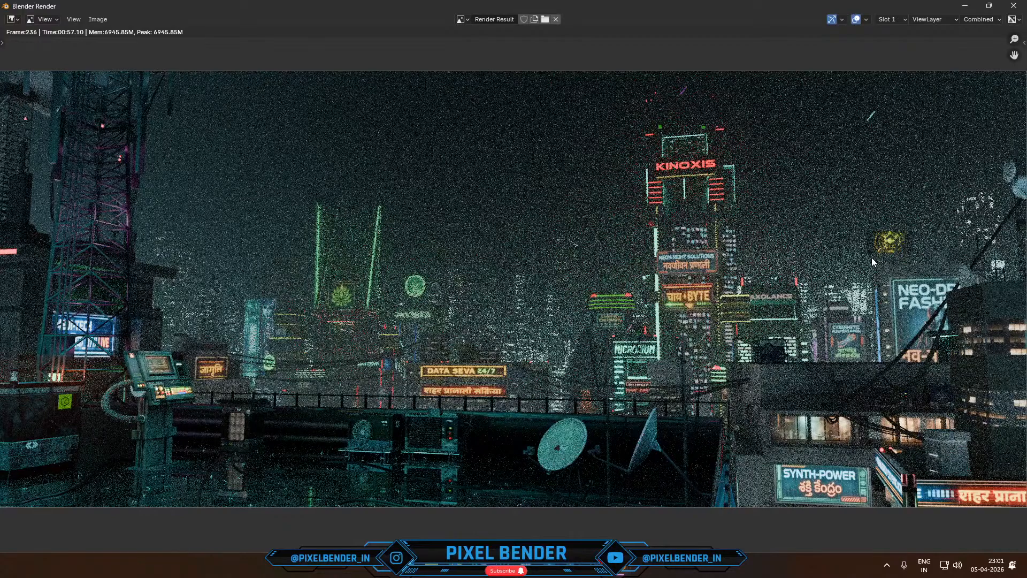
{"action": "key", "text": "F12"}
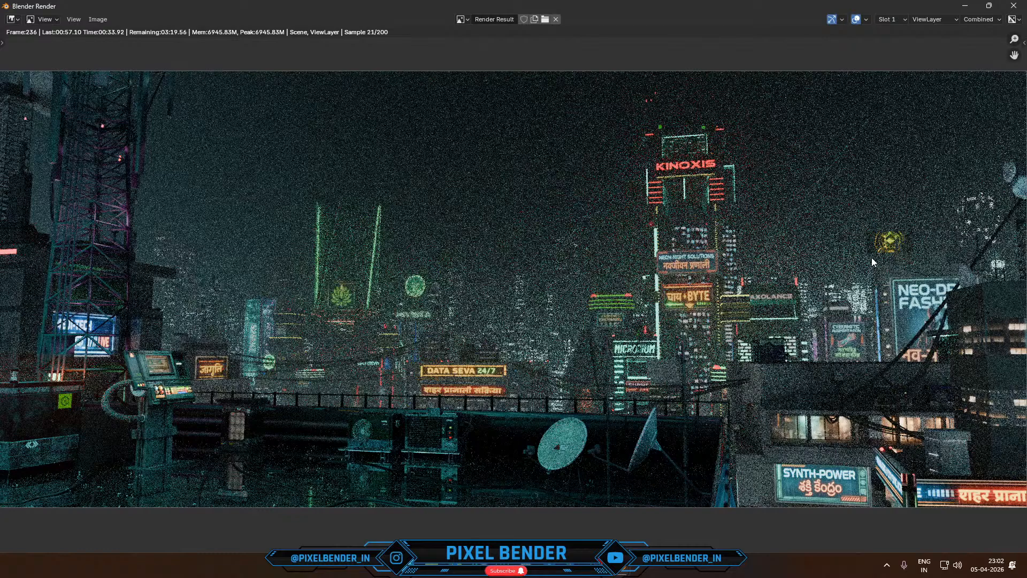
{"action": "scroll", "coordinate": [871, 259], "scroll_direction": "down", "scroll_amount": 1}
{"action": "scroll", "coordinate": [875, 273], "scroll_direction": "up", "scroll_amount": 1}
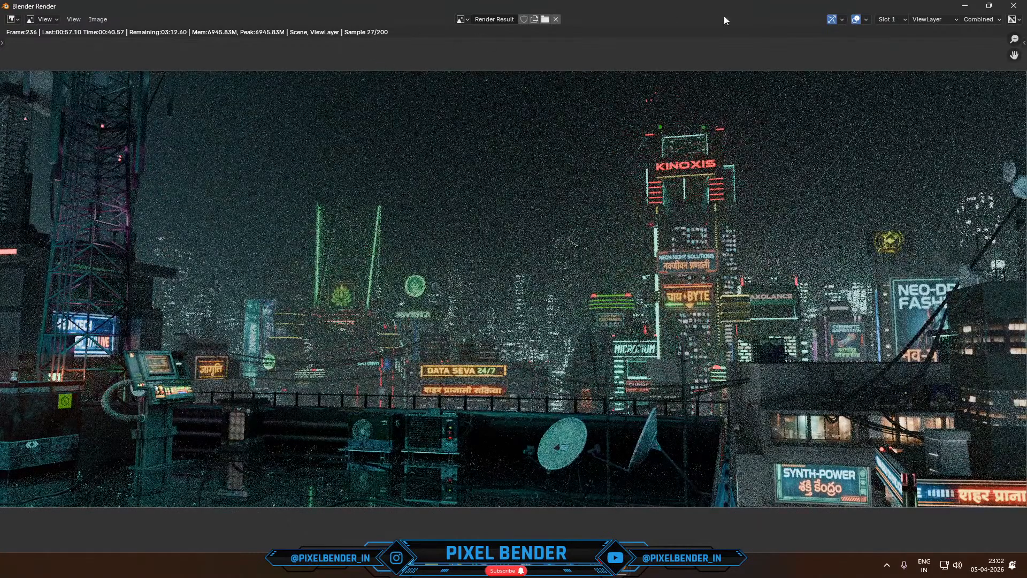
{"action": "key", "text": "Escape"}
{"action": "left_click", "coordinate": [1014, 6]}
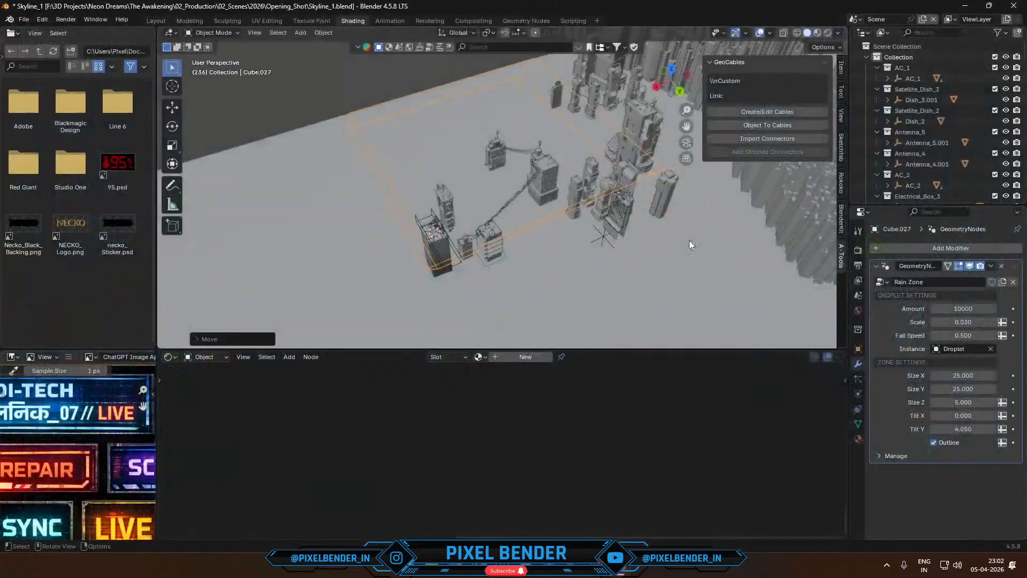
- Set the rain zone's Amount to 5000, advance the animation to frame 31, and test-render that frame from the camera
{"action": "left_click", "coordinate": [963, 309]}
{"action": "type", "text": "5000"}
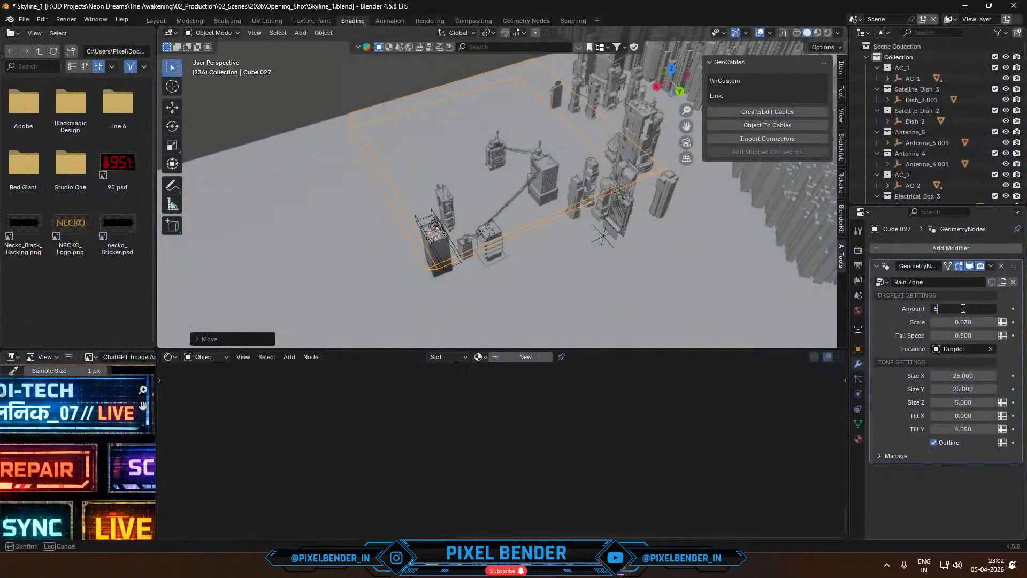
{"action": "key", "text": "Return"}
{"action": "key", "text": "space"}
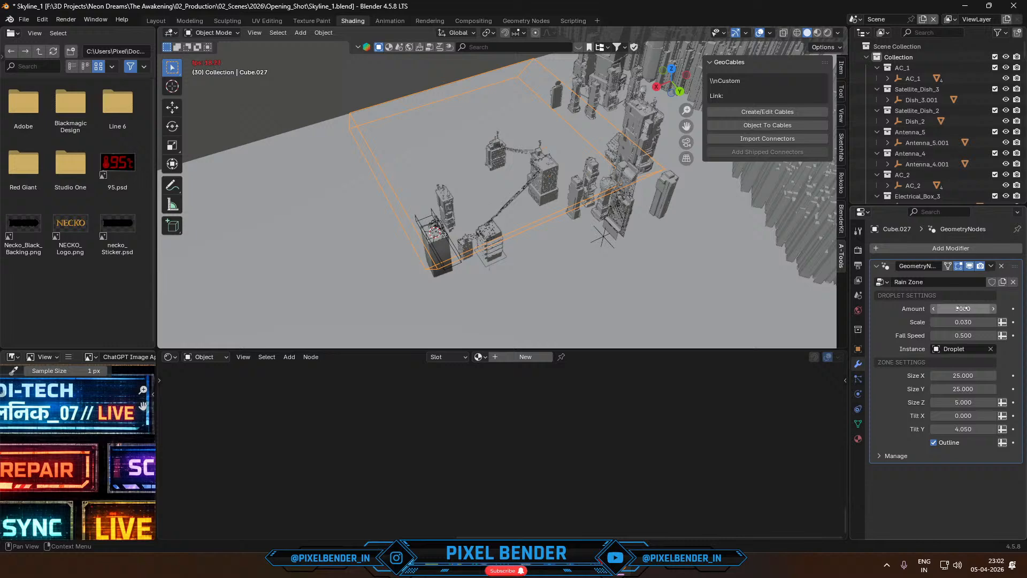
{"action": "key", "text": "F12"}
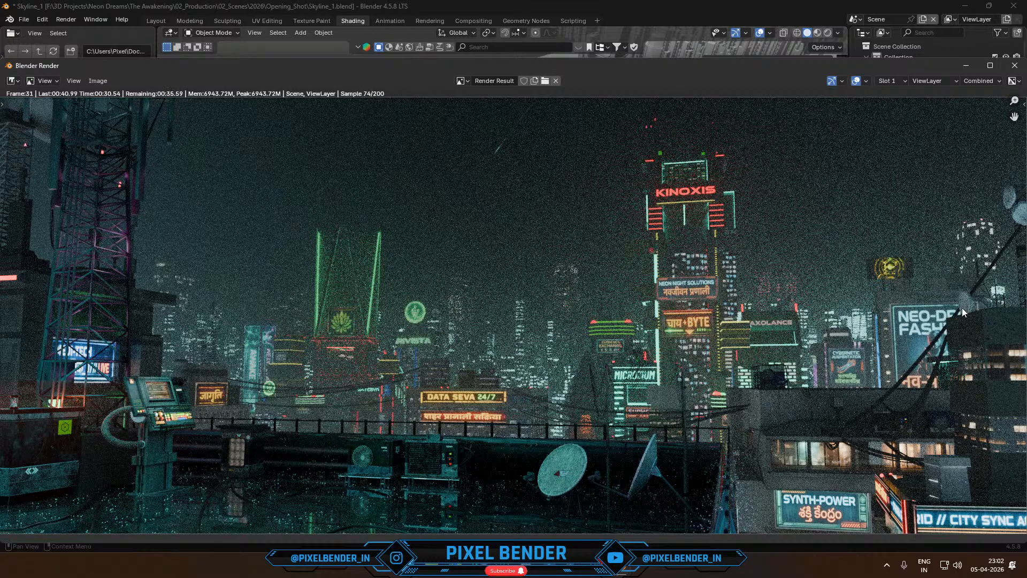
{"action": "scroll", "coordinate": [711, 289], "scroll_direction": "down", "scroll_amount": 2}
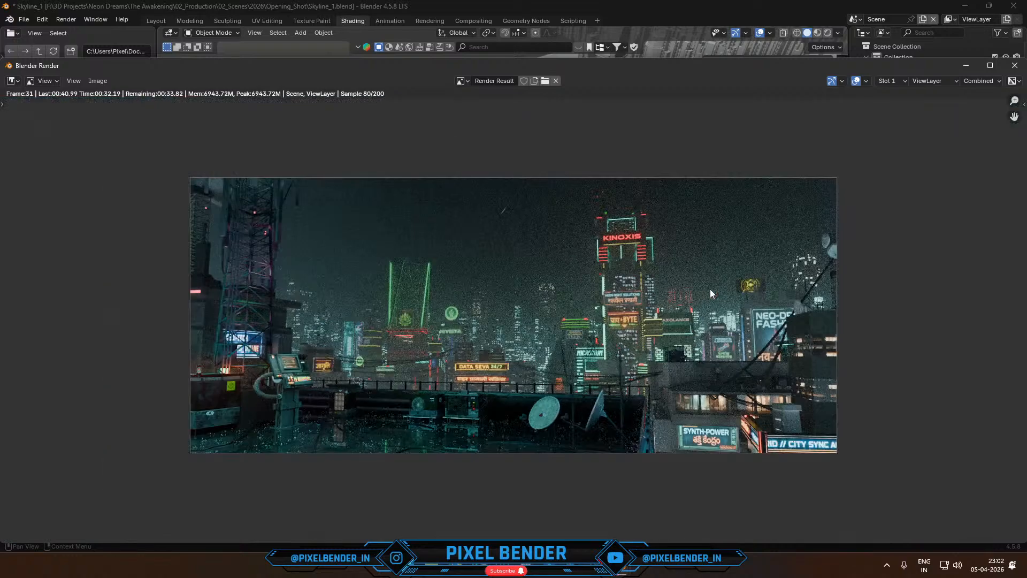
{"action": "left_click", "coordinate": [1015, 65]}
- Delete the existing rain zone object from the scene
{"action": "middle_click_drag", "start_coordinate": [578, 211], "coordinate": [531, 166]}
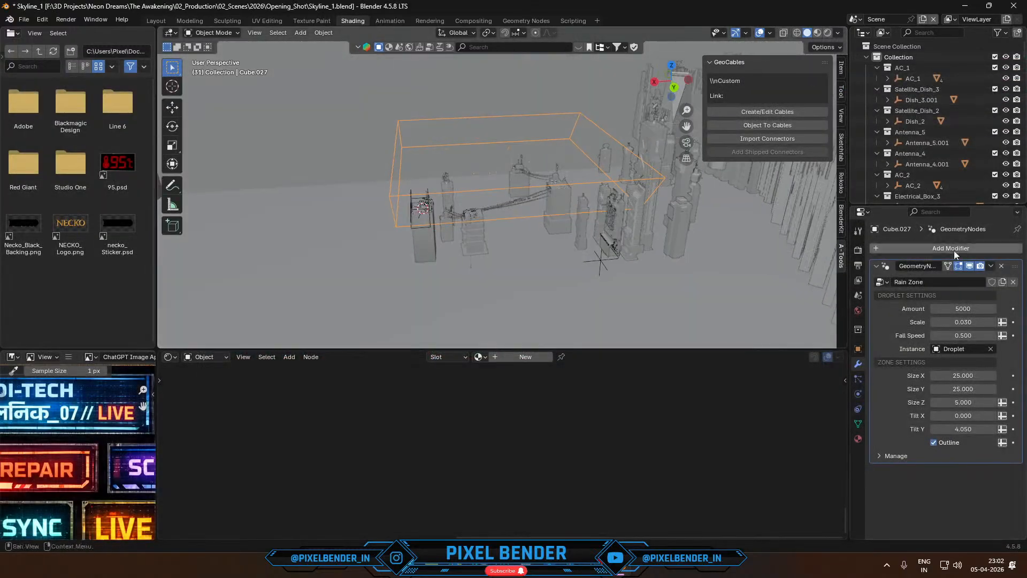
{"action": "key", "text": "x"}
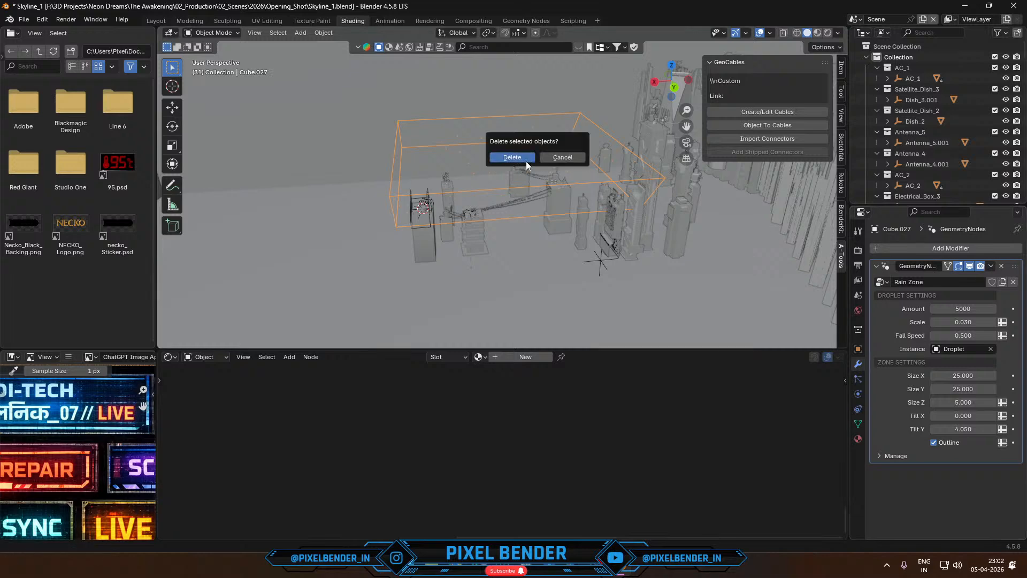
{"action": "left_click", "coordinate": [526, 160]}
- Add a new cube at the 3D cursor on the camera's rooftop and scale it up until it encloses the roof
{"action": "left_click", "coordinate": [301, 32]}
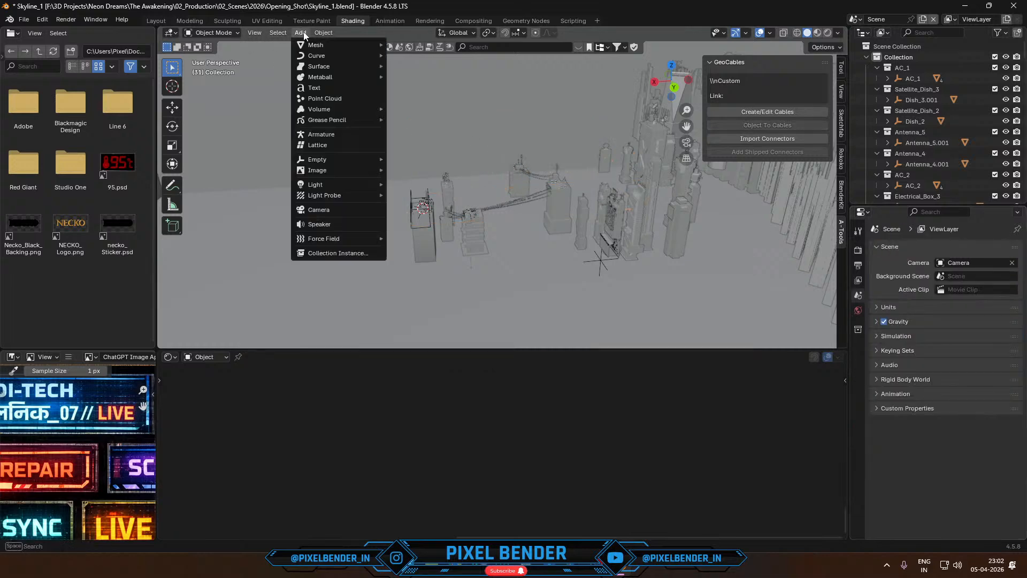
{"action": "mouse_move", "coordinate": [327, 45]}
{"action": "left_click", "coordinate": [412, 55]}
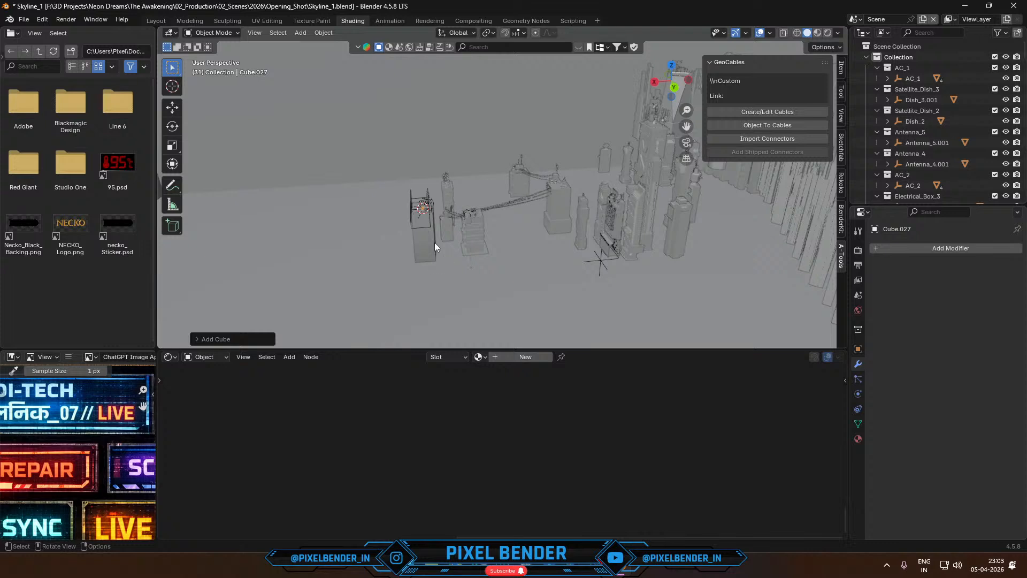
{"action": "middle_click_drag", "start_coordinate": [435, 242], "coordinate": [399, 222]}
{"action": "key", "text": "s"}
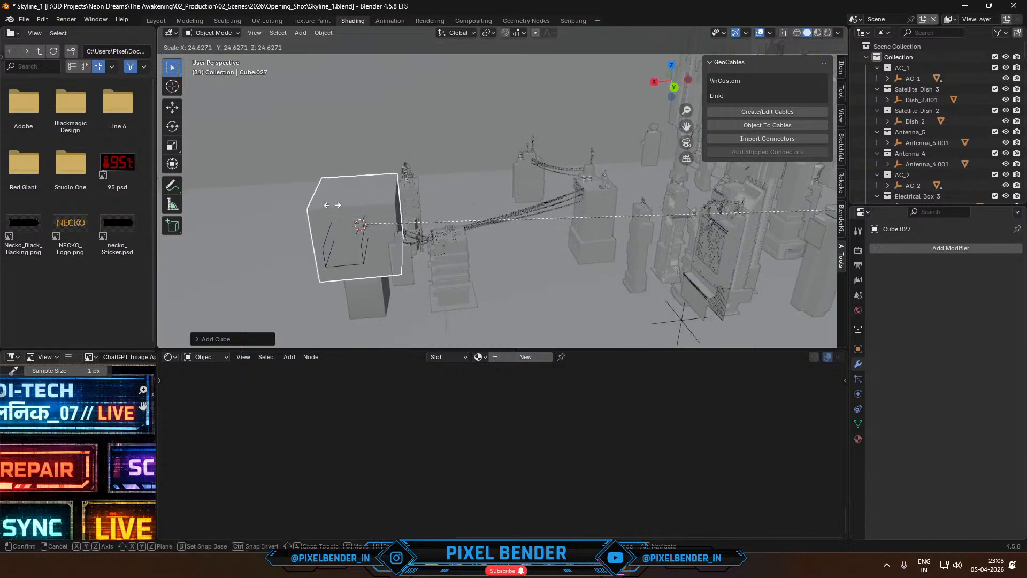
{"action": "left_click", "coordinate": [726, 86]}
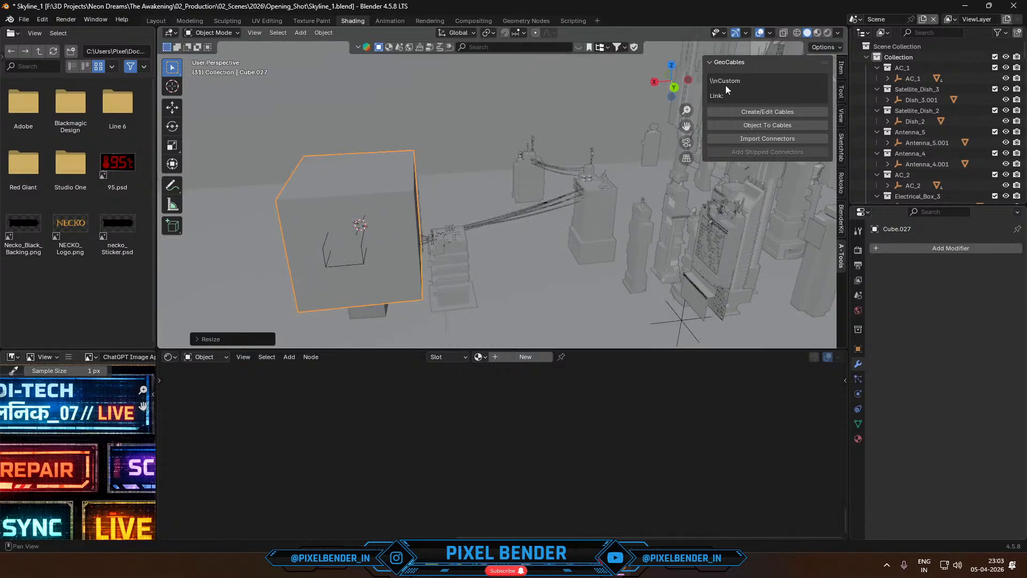
- Hide the Fog volume object and raise the new cube above the nearby rooftops in the back view
{"action": "left_click", "coordinate": [517, 93]}
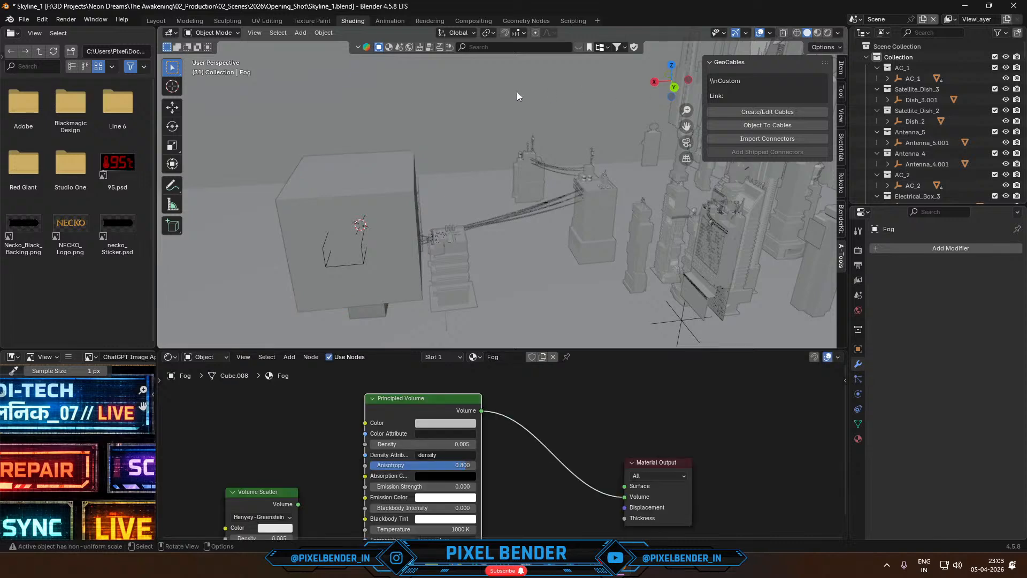
{"action": "key", "text": "h"}
{"action": "left_click", "coordinate": [402, 175]}
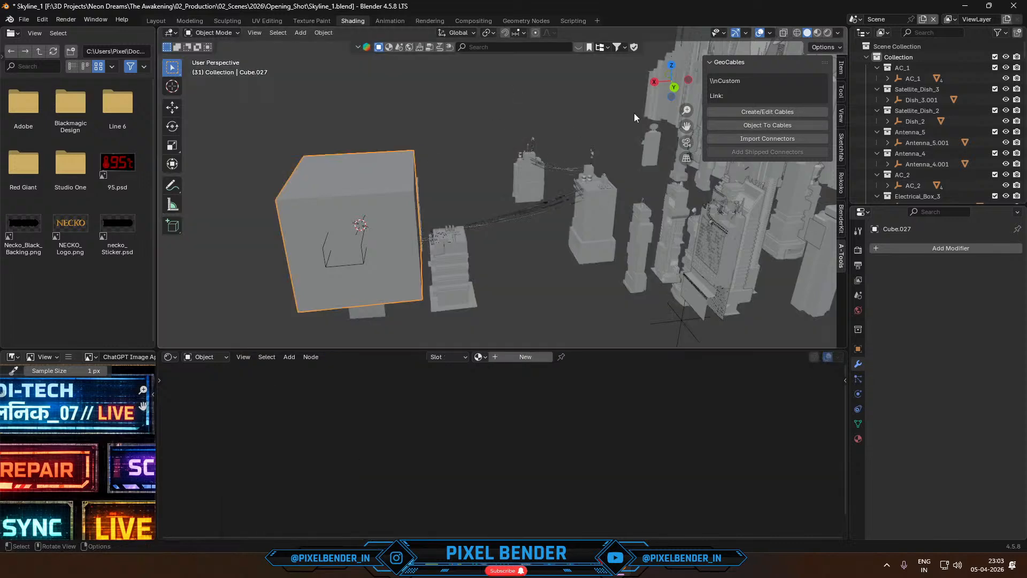
{"action": "left_click", "coordinate": [676, 88]}
{"action": "key", "text": "g"}
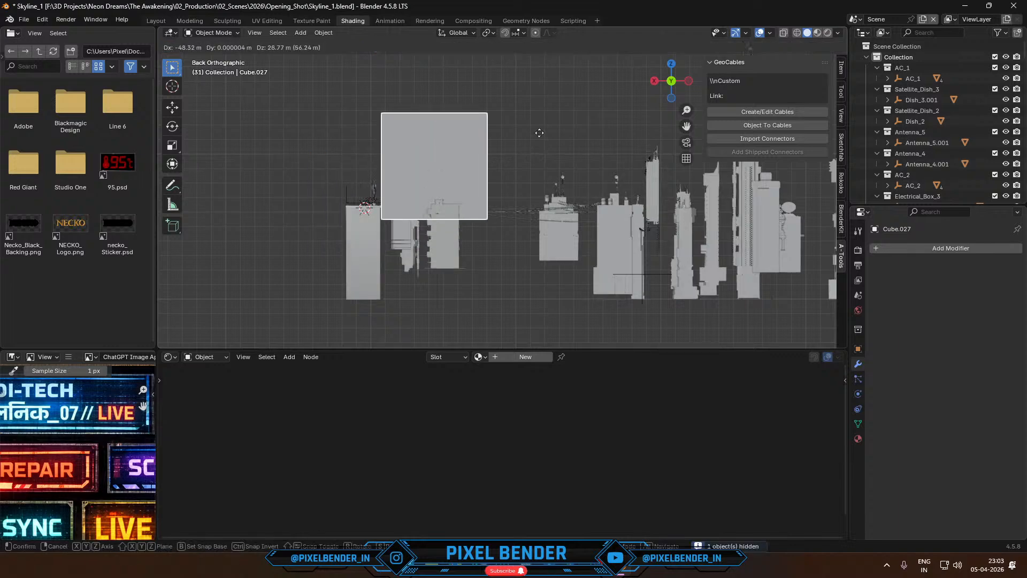
{"action": "left_click", "coordinate": [487, 136]}
- Enlarge the cube further and position it so its base meets the roof level of the camera's building
{"action": "middle_click_drag", "start_coordinate": [487, 137], "coordinate": [696, 252]}
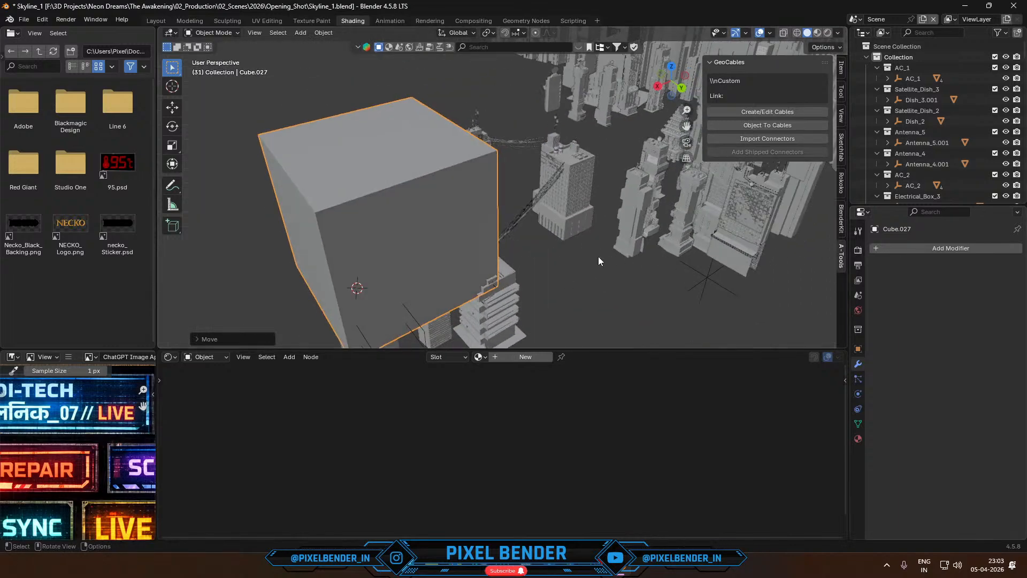
{"action": "key", "text": "s"}
{"action": "left_click", "coordinate": [557, 245]}
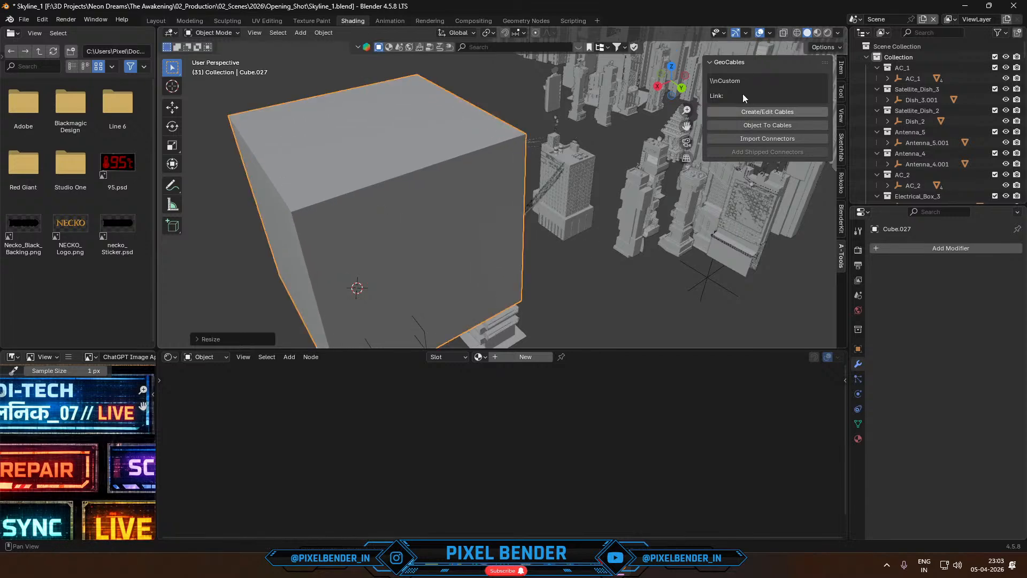
{"action": "left_click", "coordinate": [682, 88]}
{"action": "key", "text": "g"}
{"action": "left_click", "coordinate": [492, 176]}
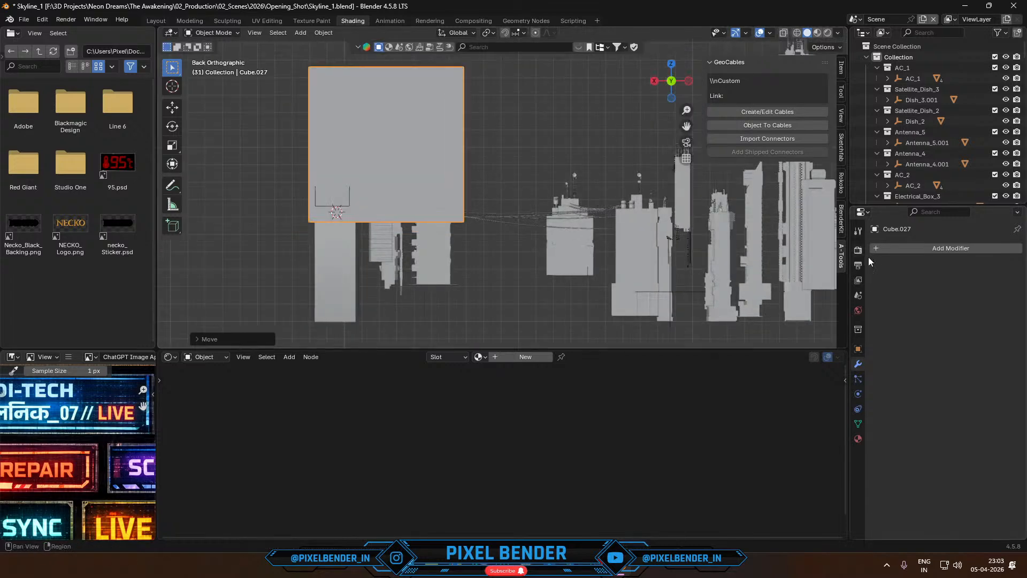
- Add a Geometry Nodes modifier to the cube and assign the Rain Zone node group to it
{"action": "left_click", "coordinate": [876, 249]}
{"action": "left_click", "coordinate": [881, 258]}
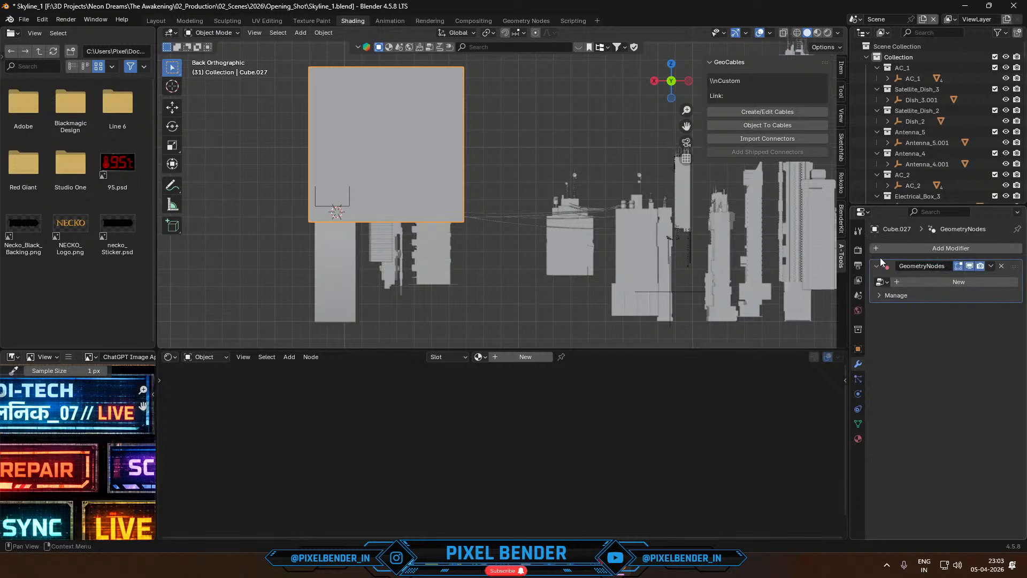
{"action": "left_click", "coordinate": [880, 282]}
{"action": "type", "text": "r"}
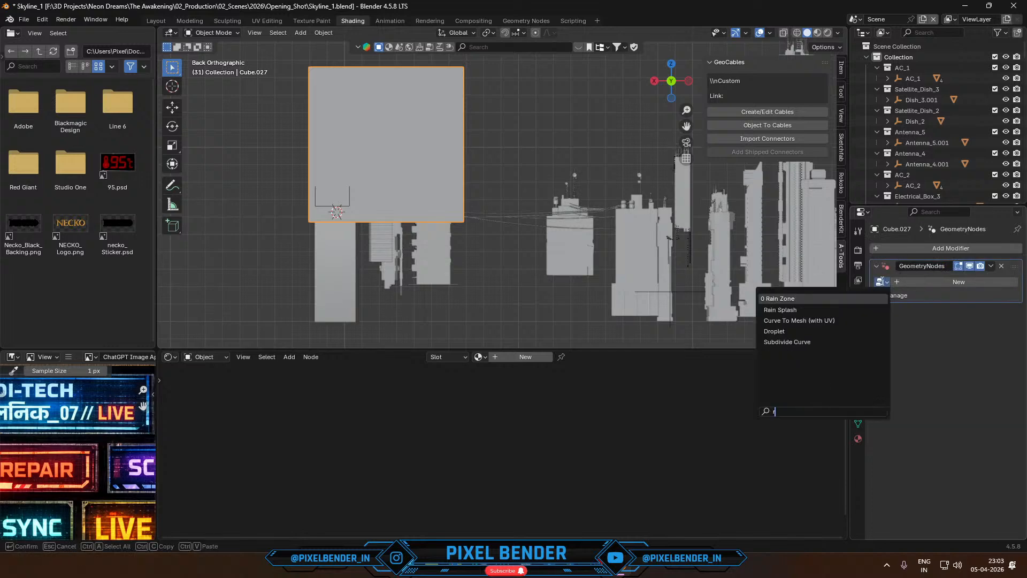
{"action": "type", "text": "ain"}
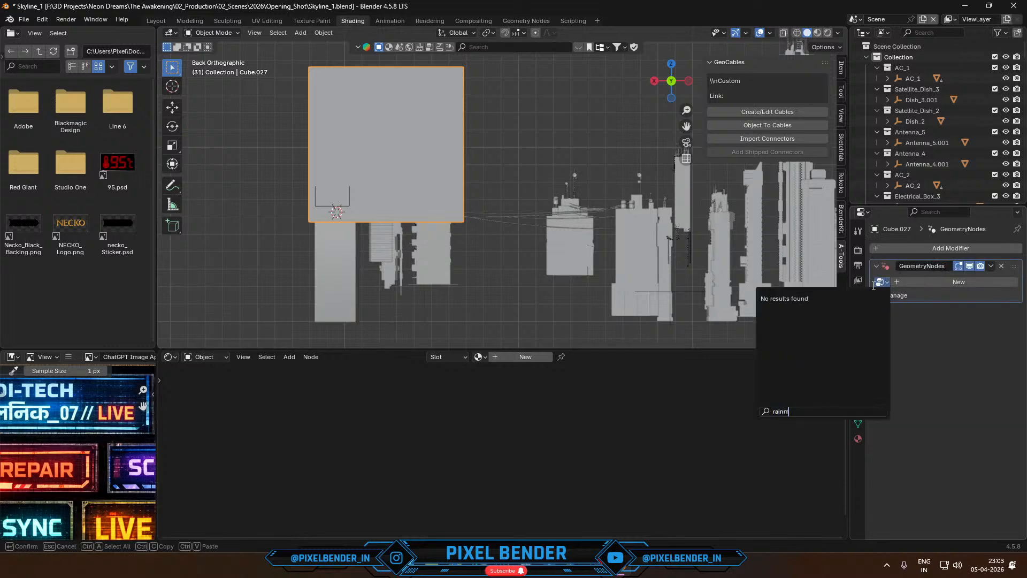
{"action": "left_click", "coordinate": [830, 298]}
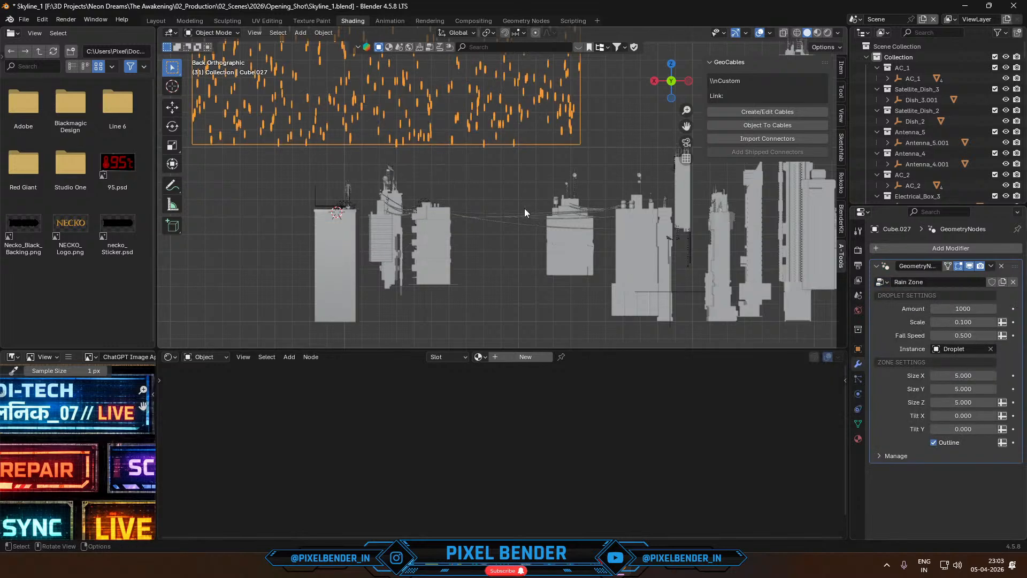
- Lower the oversized rain volume and shrink it to about half size, placing it over the front rooftop buildings
{"action": "scroll", "coordinate": [506, 182], "scroll_direction": "down", "scroll_amount": 6}
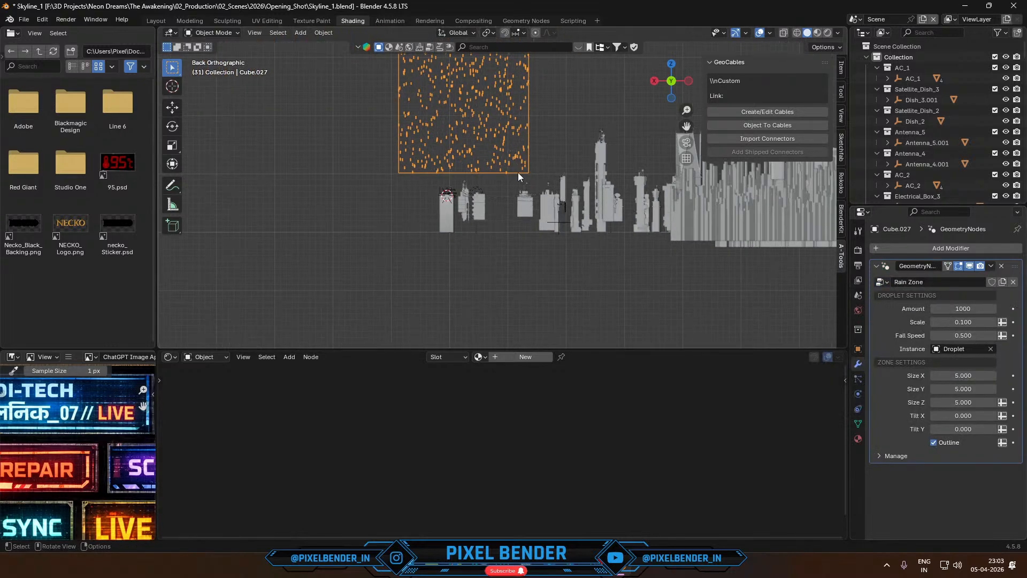
{"action": "left_click_drag", "start_coordinate": [512, 167], "coordinate": [520, 194]}
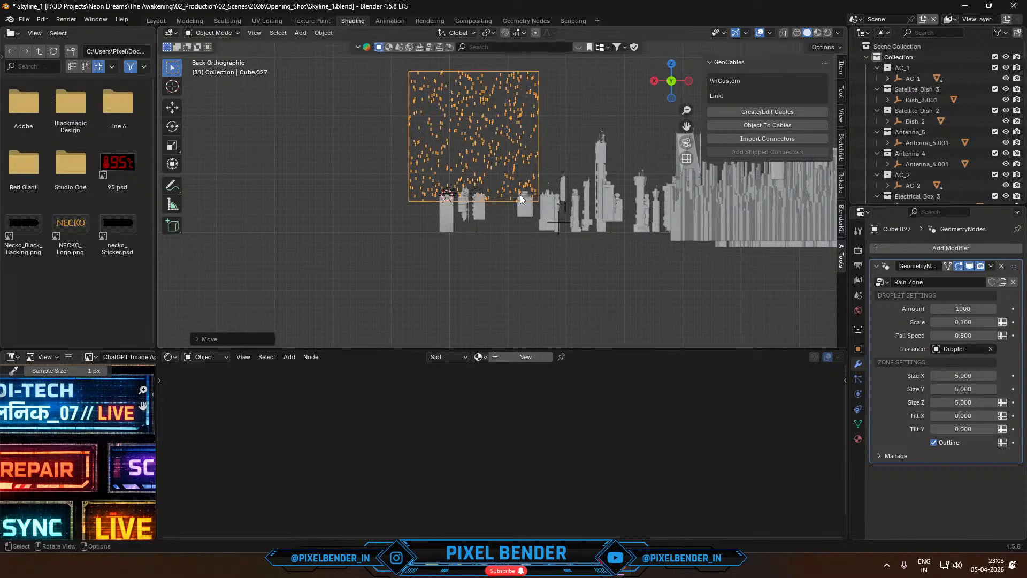
{"action": "key", "text": "s"}
{"action": "left_click", "coordinate": [525, 157]}
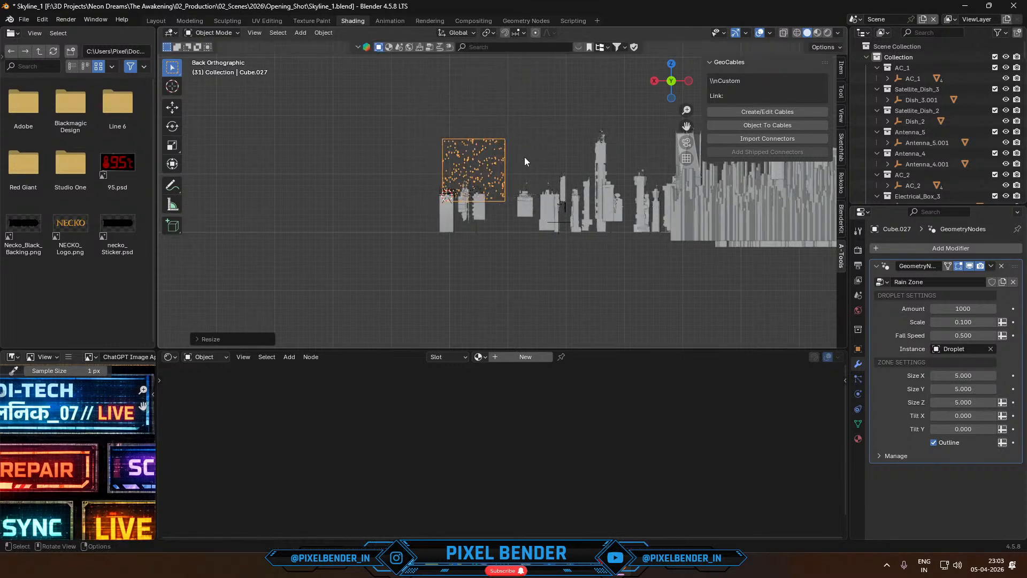
{"action": "key", "text": "g"}
{"action": "left_click", "coordinate": [515, 158]}
- Apply the rain object's transform and scale it up about 17 times to span the three front buildings
{"action": "key", "text": "ctrl+a"}
{"action": "left_click", "coordinate": [483, 180]}
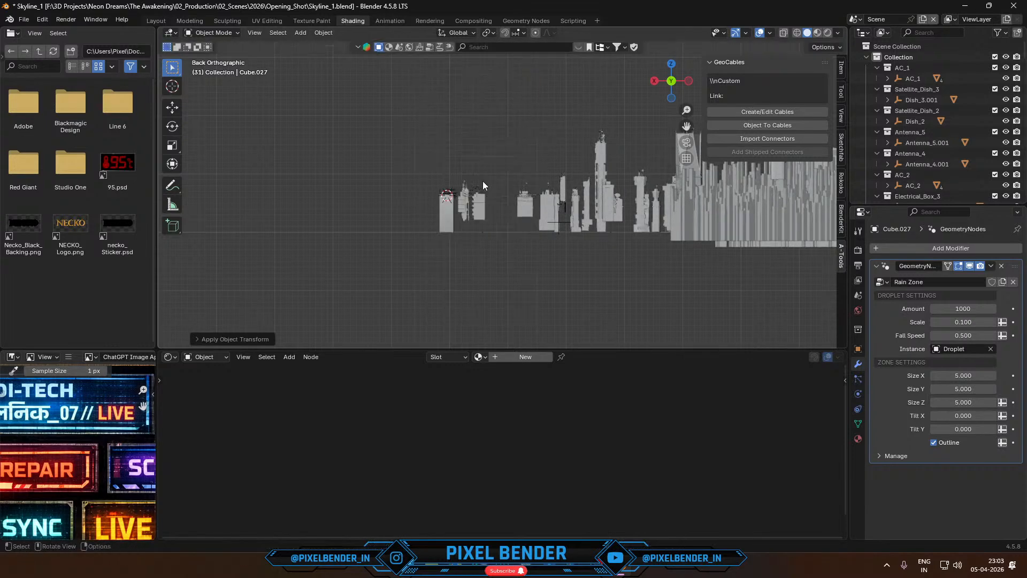
{"action": "scroll", "coordinate": [483, 182], "scroll_direction": "up", "scroll_amount": 8}
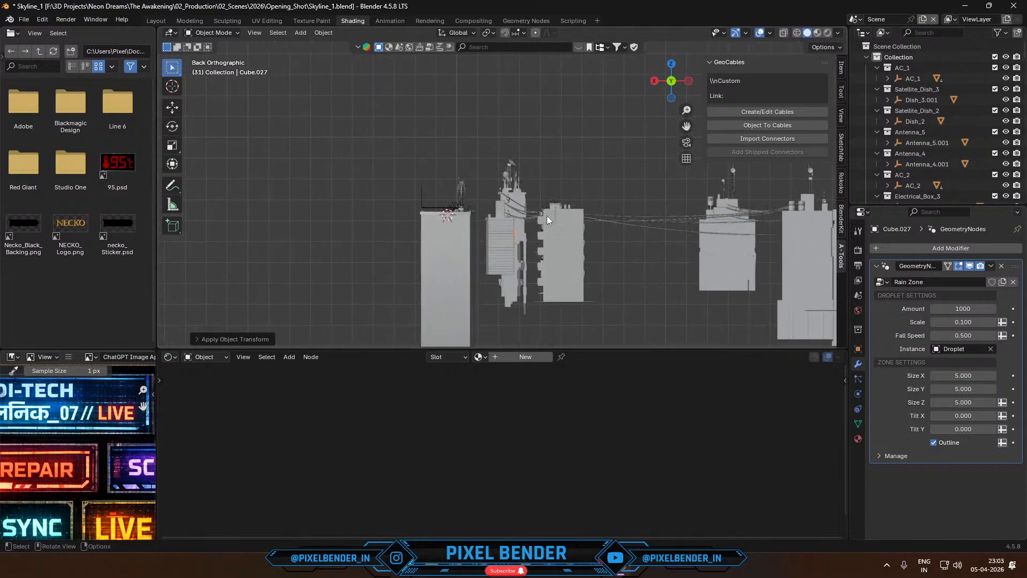
{"action": "key", "text": "s"}
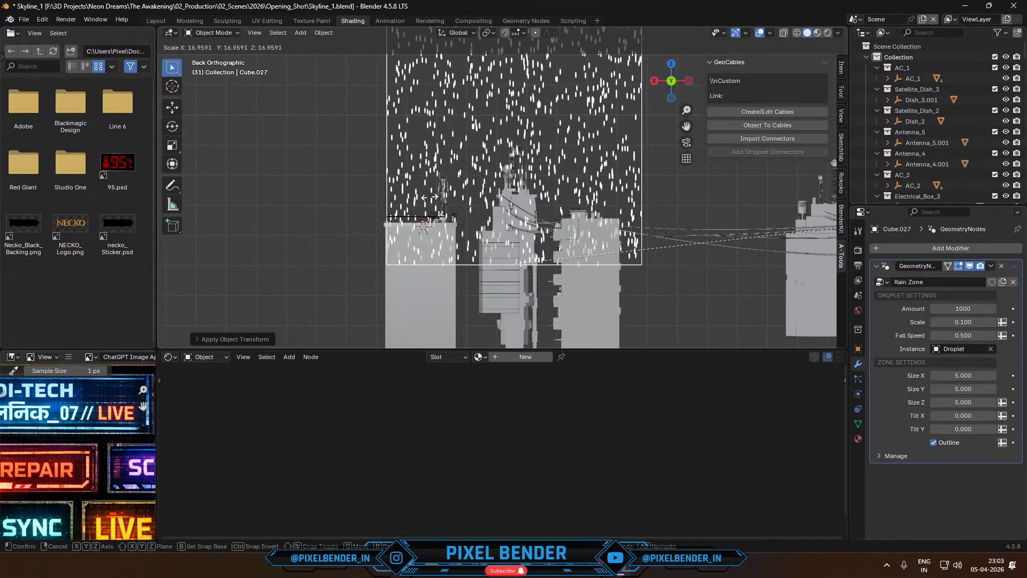
{"action": "left_click", "coordinate": [429, 196]}
- Play the animation and enlarge the rain zone slightly beyond the edges of the front buildings
{"action": "key", "text": "space"}
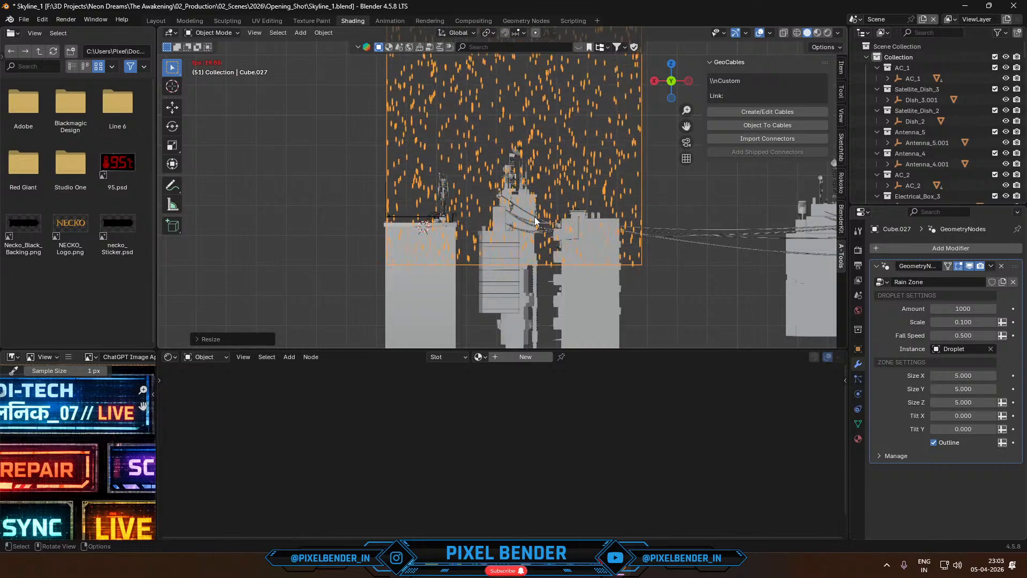
{"action": "key", "text": "s"}
{"action": "left_click", "coordinate": [513, 208]}
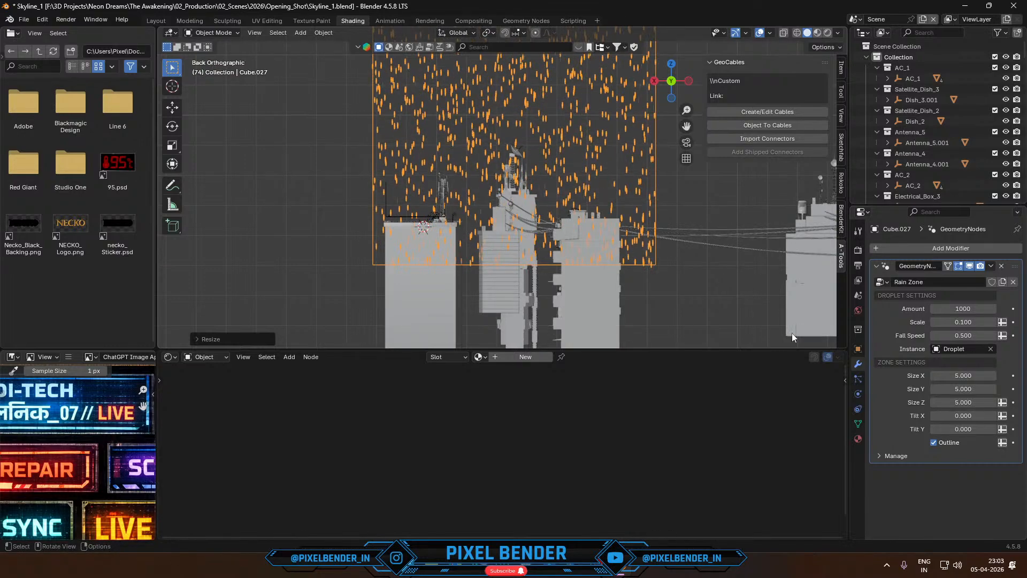
- Slant the rain as seen through the camera by setting the Rain Zone's Tilt Y to 3.180
{"action": "key", "text": "KP_0"}
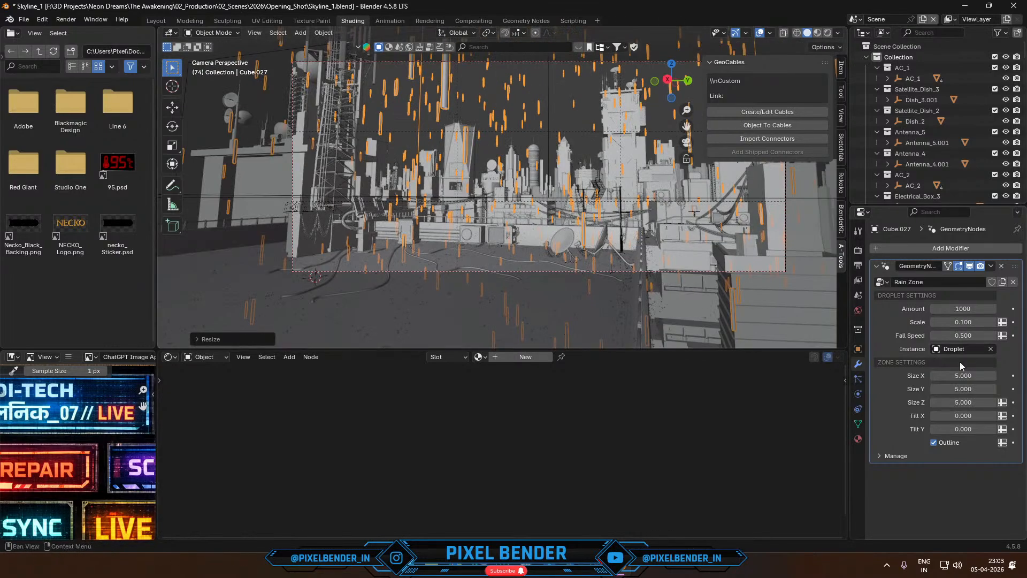
{"action": "left_click_drag", "start_coordinate": [963, 428], "coordinate": [989, 428]}
{"action": "scroll", "coordinate": [603, 208], "scroll_direction": "down", "scroll_amount": 2}
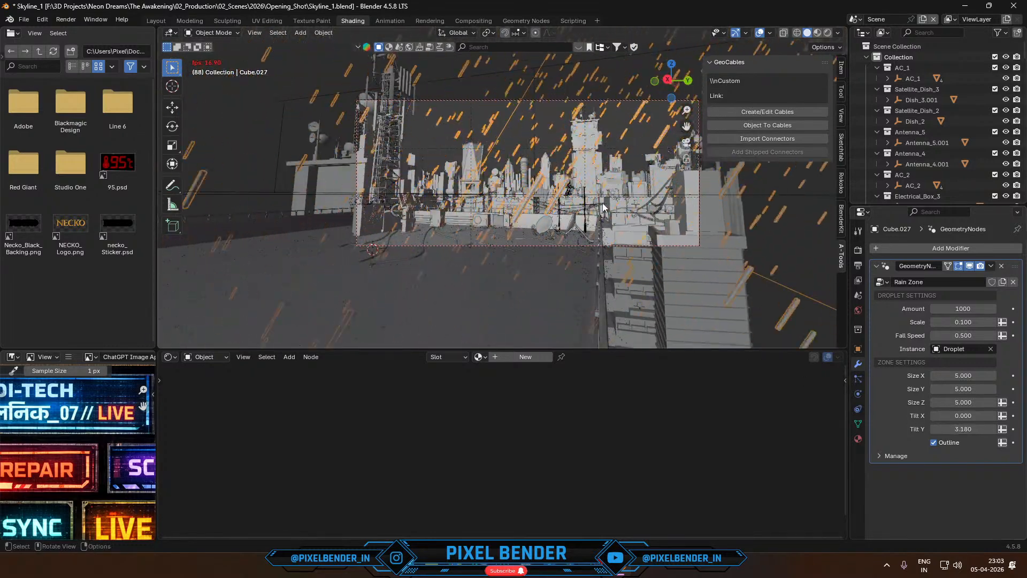
- Render the current frame, view the whole image to check the rain, and return to the scene
{"action": "key", "text": "F12"}
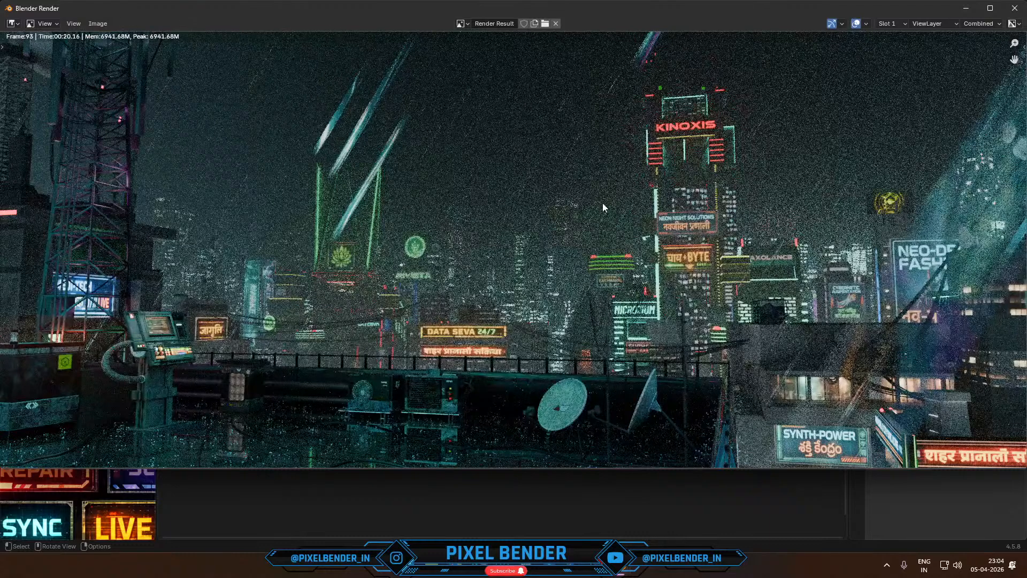
{"action": "scroll", "coordinate": [657, 252], "scroll_direction": "down", "scroll_amount": 4}
{"action": "key", "text": "alt+Tab"}
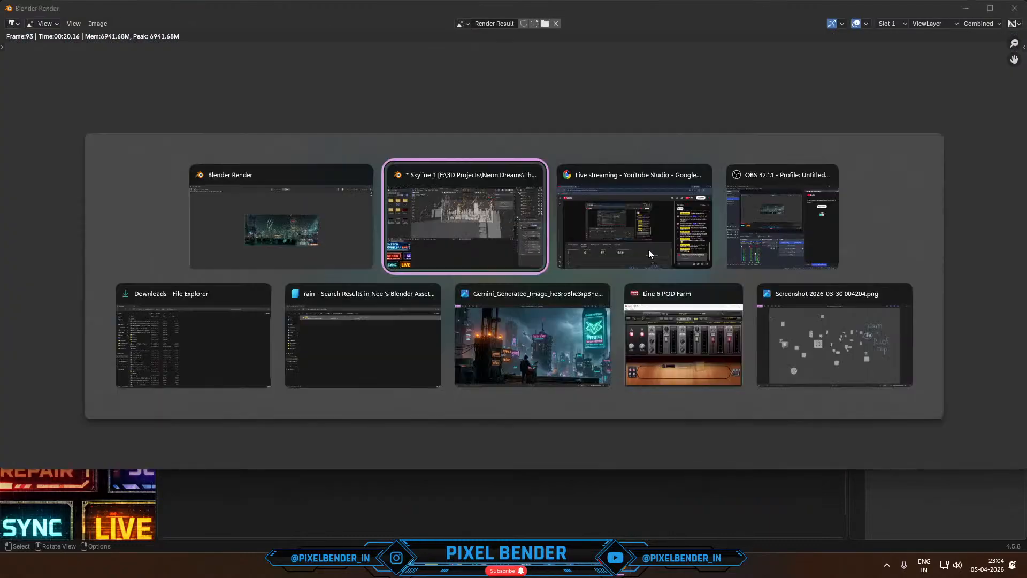
- Move the rain zone about 6.9 m along the global Y axis and scale it up slightly
{"action": "scroll", "coordinate": [580, 210], "scroll_direction": "down", "scroll_amount": 1}
{"action": "middle_click_drag", "start_coordinate": [580, 225], "coordinate": [530, 264], "text": "shift"}
{"action": "key", "text": "g"}
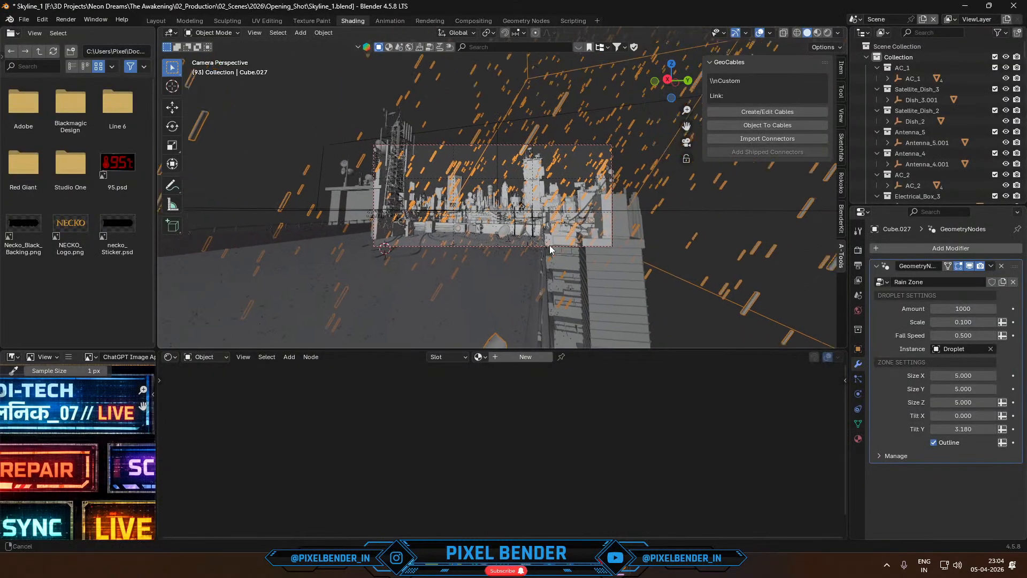
{"action": "left_click", "coordinate": [530, 264]}
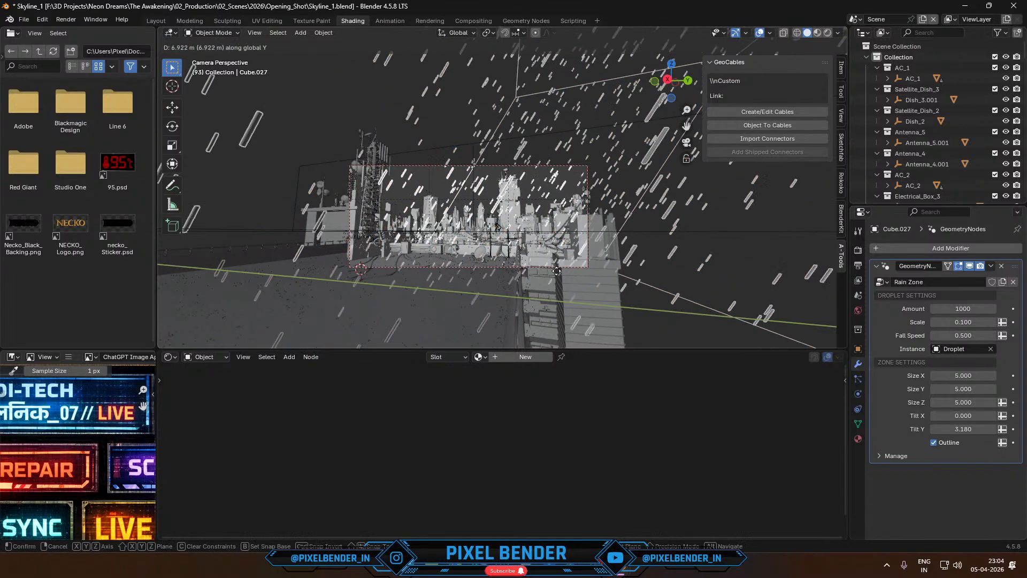
{"action": "key", "text": "s"}
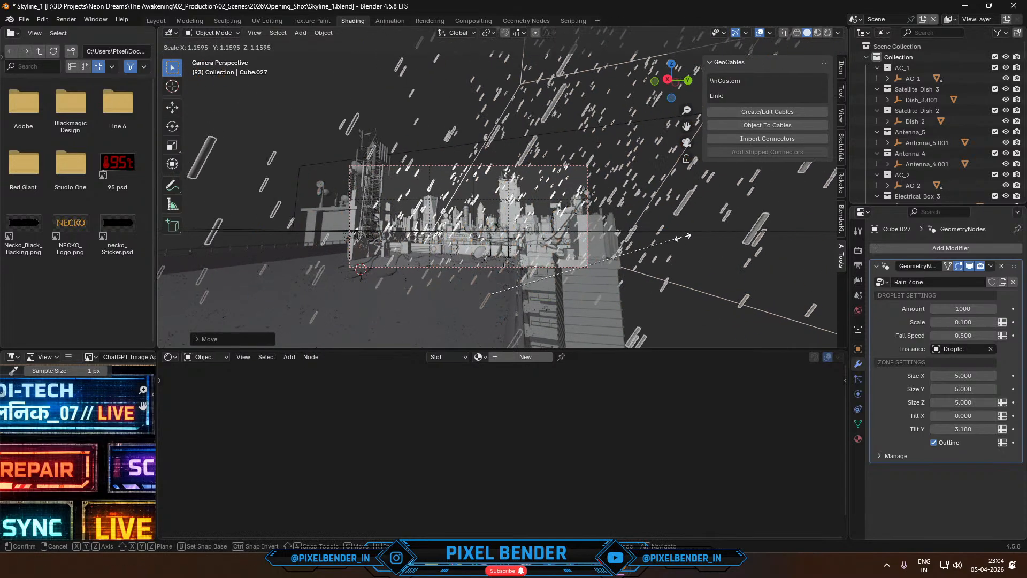
{"action": "left_click", "coordinate": [701, 242]}
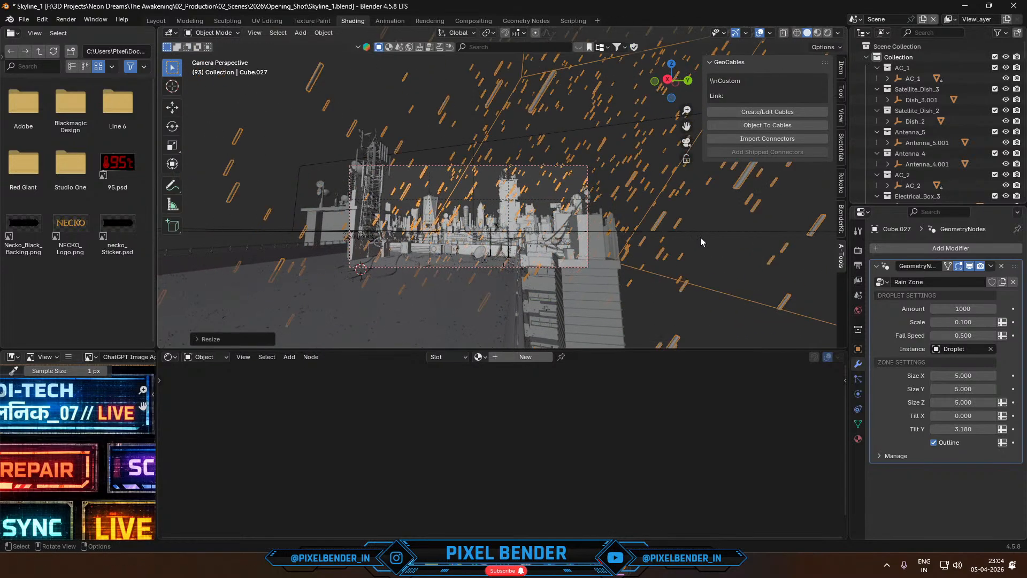
- Try applying the rain zone's object transform, and undo it
{"action": "key", "text": "ctrl+s"}
{"action": "key", "text": "ctrl+a"}
{"action": "left_click", "coordinate": [583, 234]}
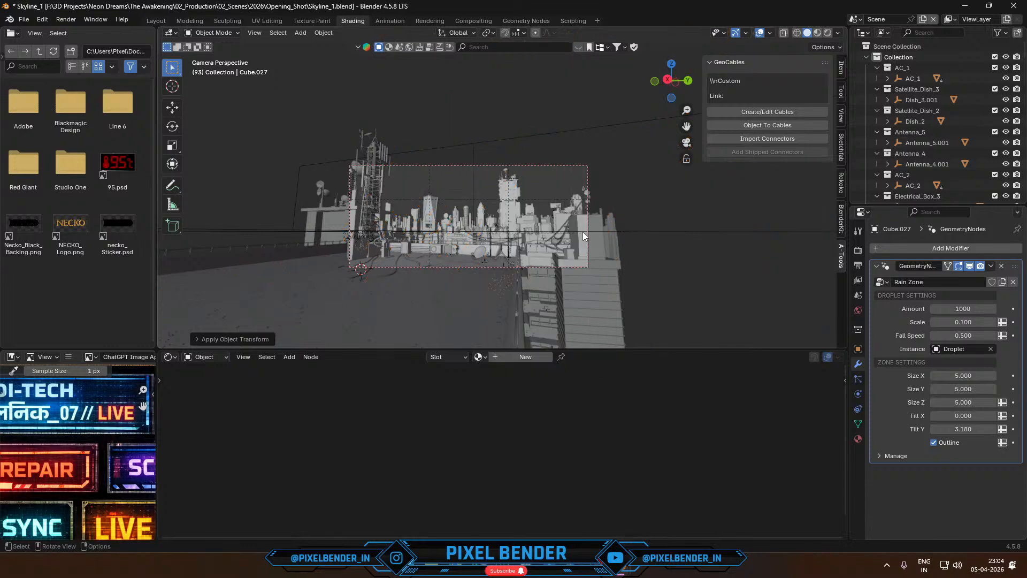
{"action": "middle_click_drag", "start_coordinate": [583, 232], "coordinate": [551, 277]}
{"action": "key", "text": "ctrl+z"}
{"action": "scroll", "coordinate": [542, 273], "scroll_direction": "down", "scroll_amount": 3}
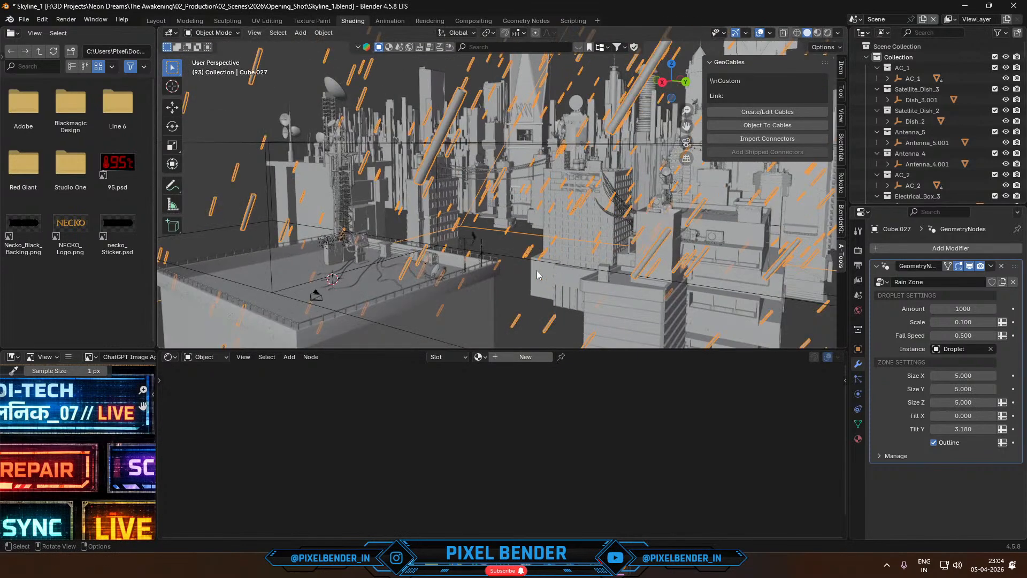
- Set the Rain Zone's droplet Scale to 0.034 in camera view and start a brief test render
{"action": "key", "text": "KP_0"}
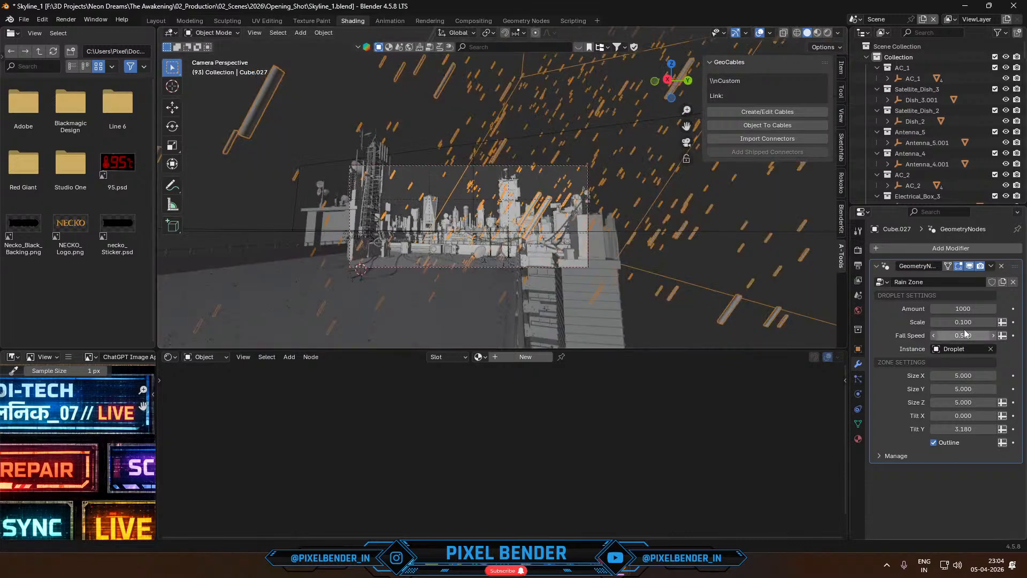
{"action": "left_click_drag", "start_coordinate": [963, 322], "coordinate": [936, 322]}
{"action": "scroll", "coordinate": [601, 204], "scroll_direction": "up", "scroll_amount": 5}
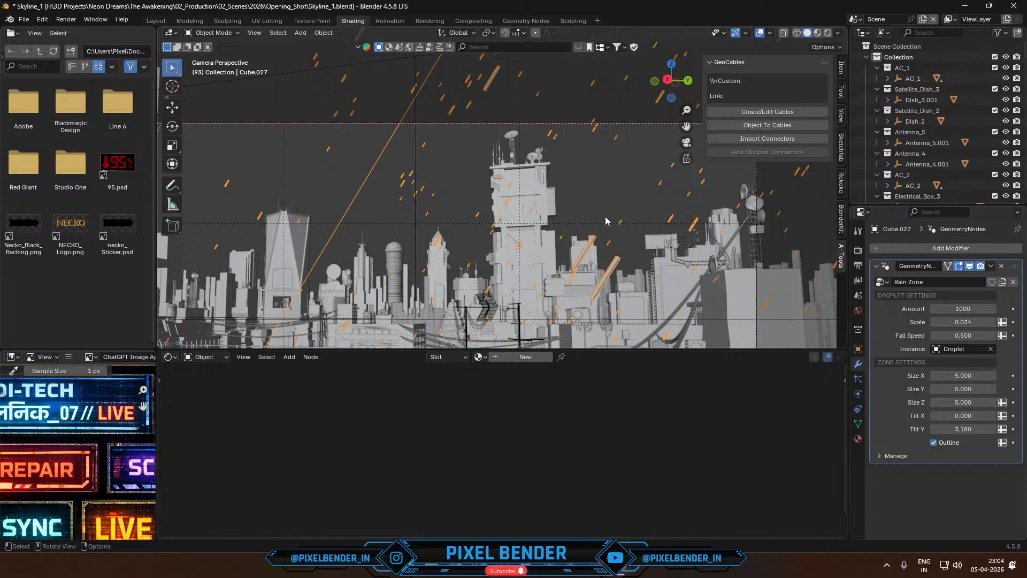
{"action": "key", "text": "F12"}
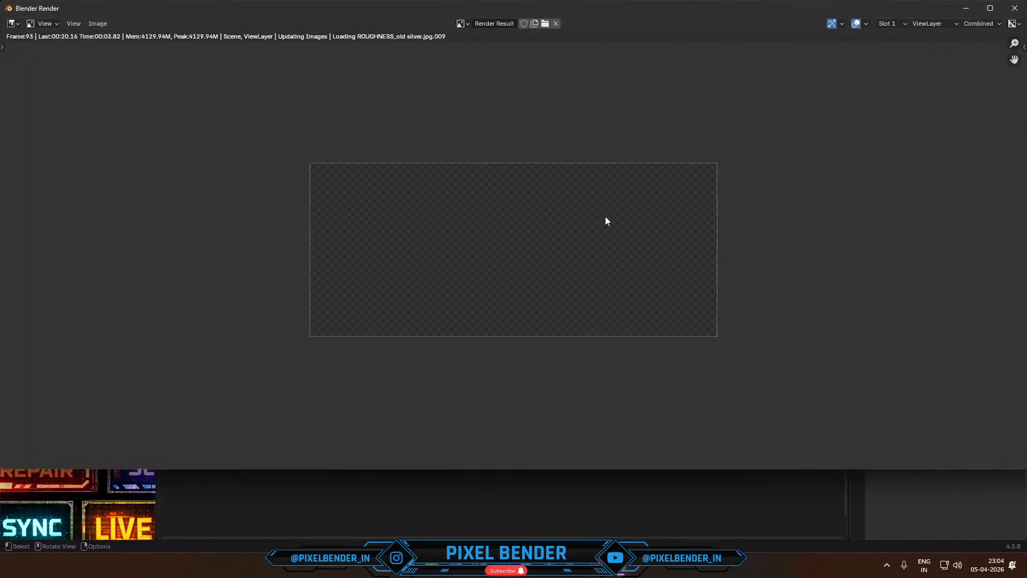
{"action": "key", "text": "alt+Tab"}
- Set the Rain Zone's droplet Amount to 5010 and play the animation to preview the density
{"action": "left_click_drag", "start_coordinate": [963, 309], "coordinate": [963, 308]}
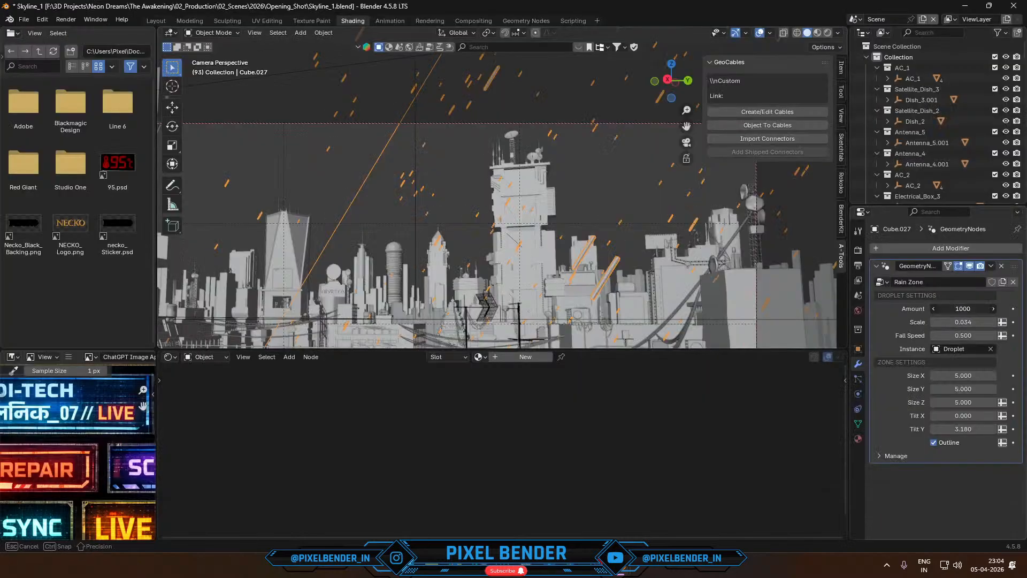
{"action": "type", "text": "5010"}
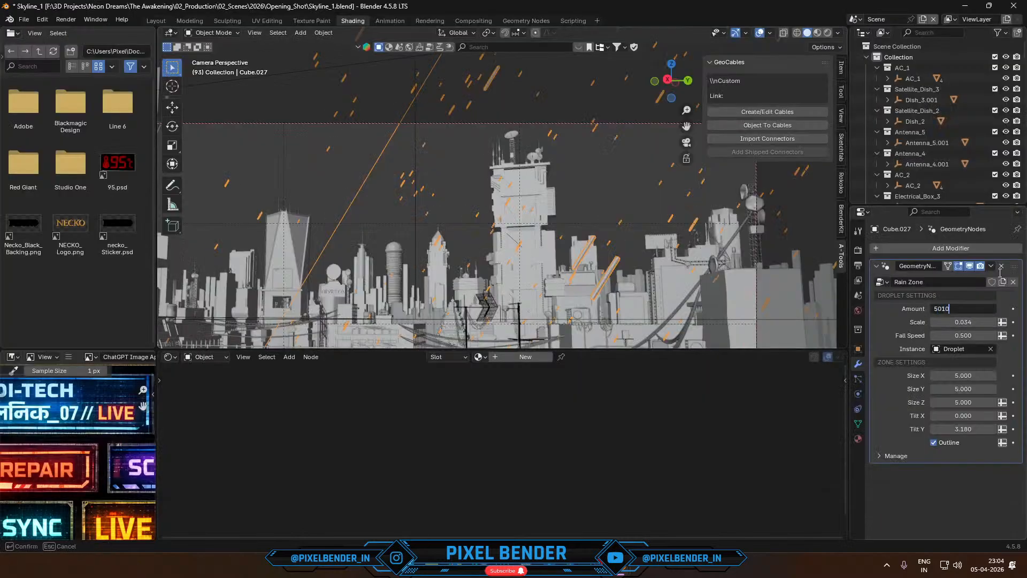
{"action": "key", "text": "Return"}
{"action": "key", "text": "space"}
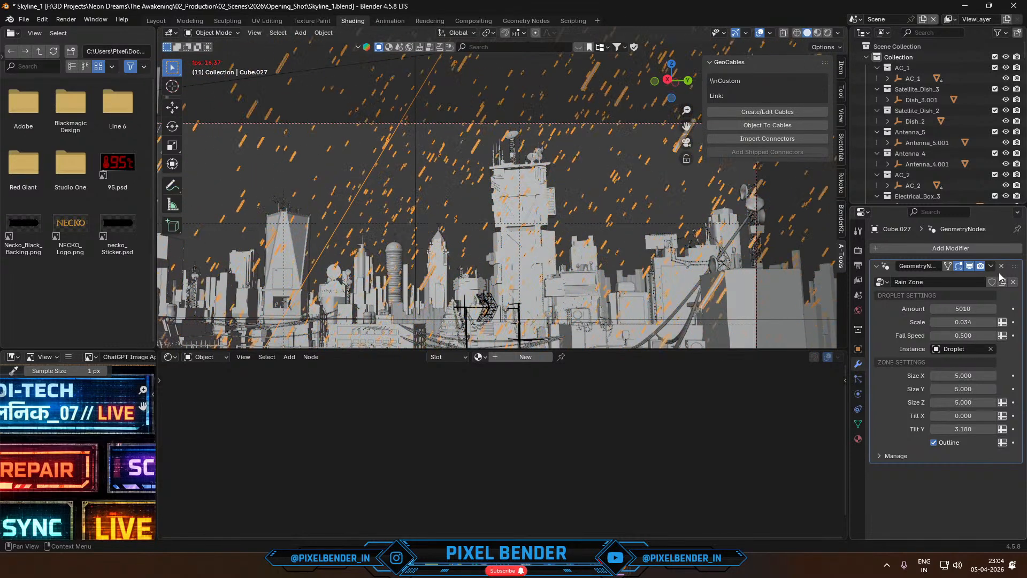
{"action": "key", "text": "space"}
- Render frame 12 in a maximized render window, inspect the rain, stop the render and close the window
{"action": "key", "text": "F12"}
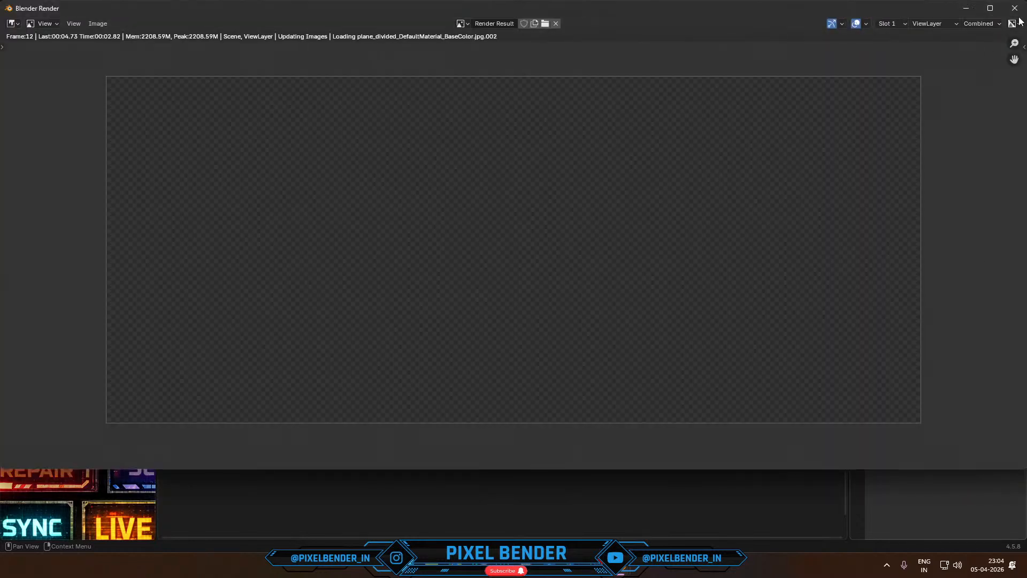
{"action": "left_click", "coordinate": [990, 8]}
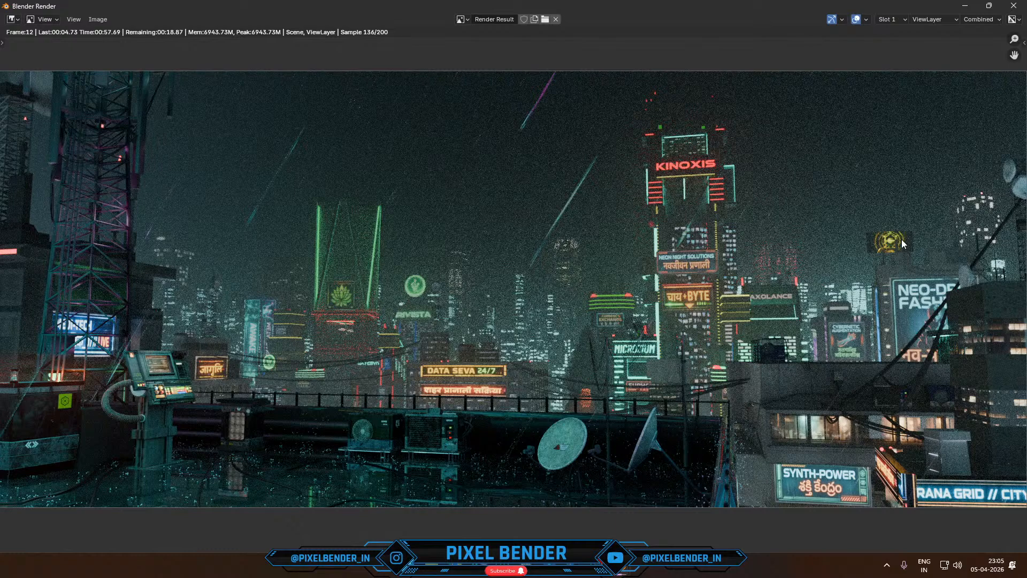
{"action": "key", "text": "Escape"}
{"action": "left_click", "coordinate": [1017, 5]}
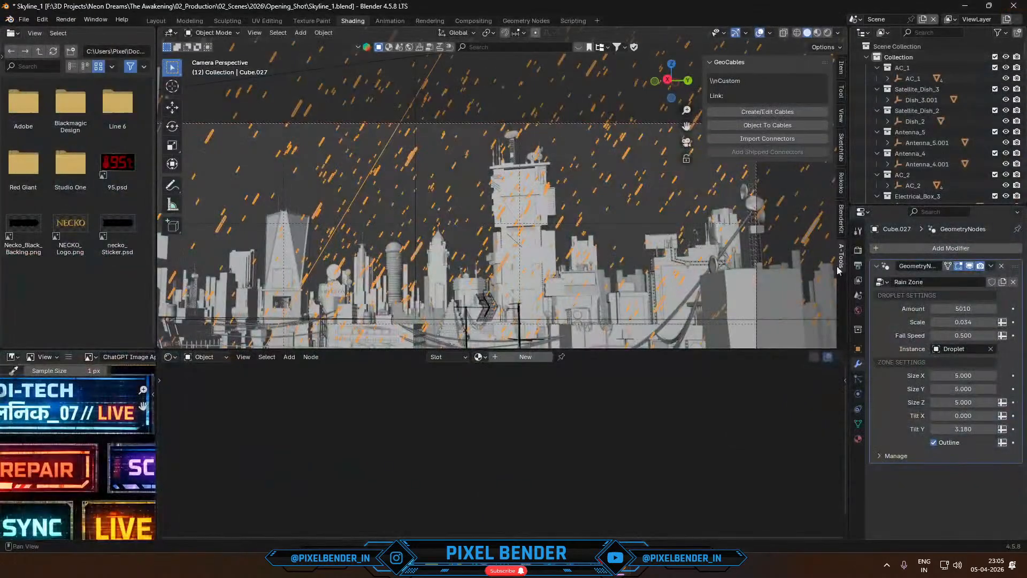
- Set the Rain Zone's droplet Amount to 10000 and play the animation to preview the denser rain
{"action": "left_click", "coordinate": [975, 310]}
{"action": "type", "text": "10000"}
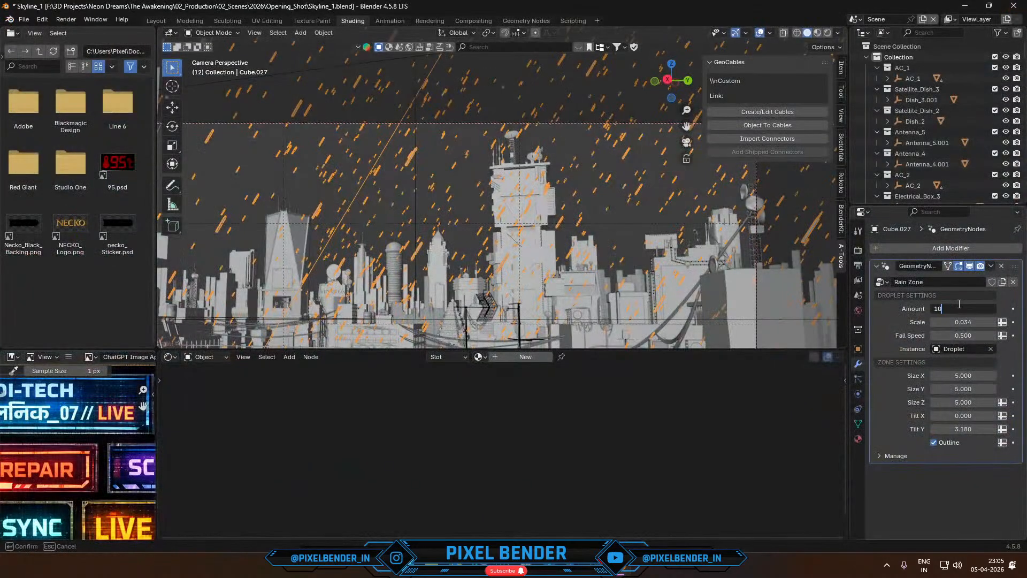
{"action": "key", "text": "Return"}
{"action": "key", "text": "space"}
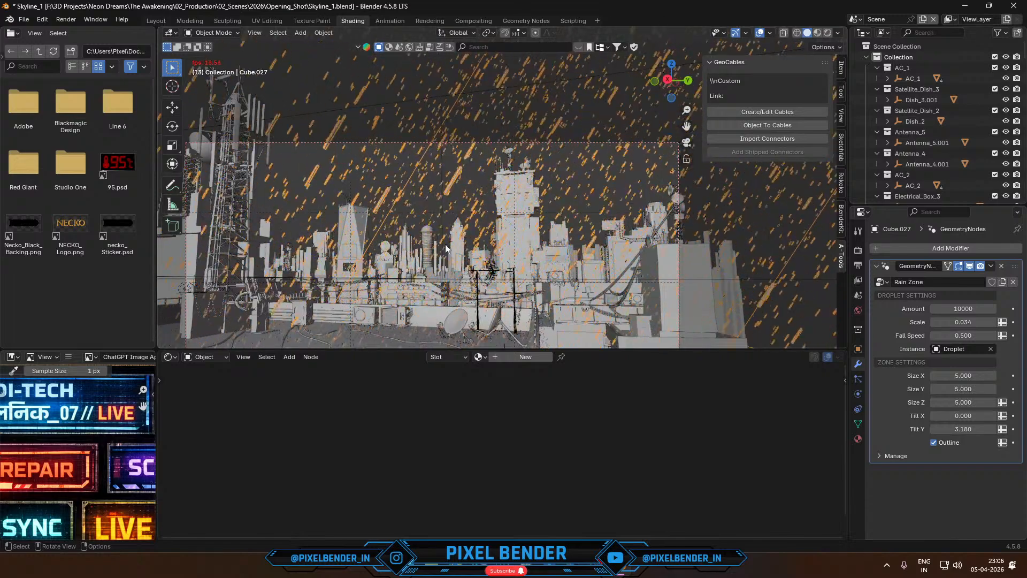
{"action": "key", "text": "space"}
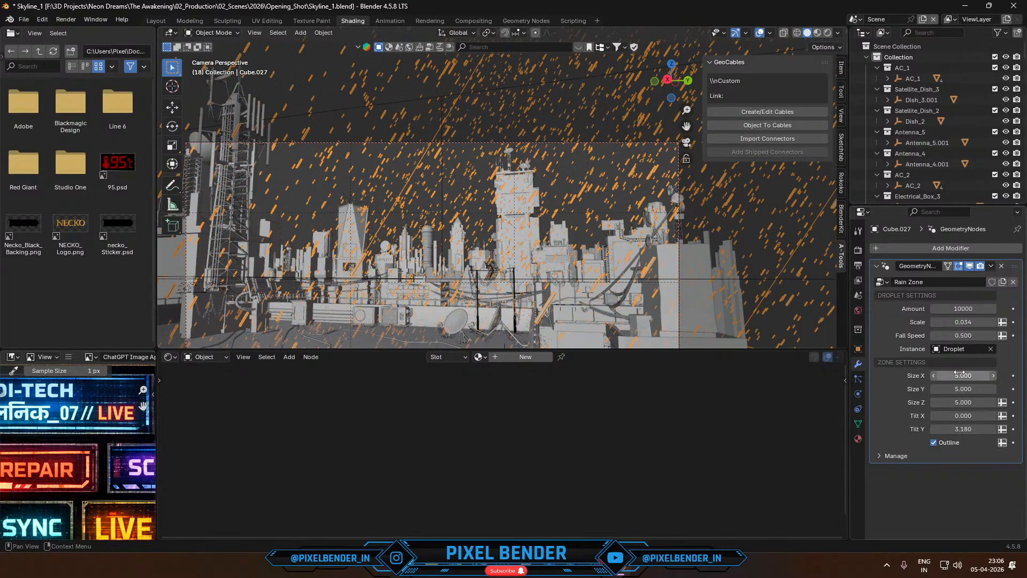
- Set the Rain Zone's Size X to 5.310 and Size Y to 7.360, and render frame 18 in a maximized window
{"action": "mouse_move", "coordinate": [963, 375]}
{"action": "left_mouse_down"}
{"action": "mouse_move", "coordinate": [985, 375]}
{"action": "mouse_move", "coordinate": [952, 381]}
{"action": "mouse_move", "coordinate": [1026, 389]}
{"action": "mouse_move", "coordinate": [963, 390]}
{"action": "left_mouse_up"}
{"action": "scroll", "coordinate": [620, 255], "scroll_direction": "down", "scroll_amount": 2}
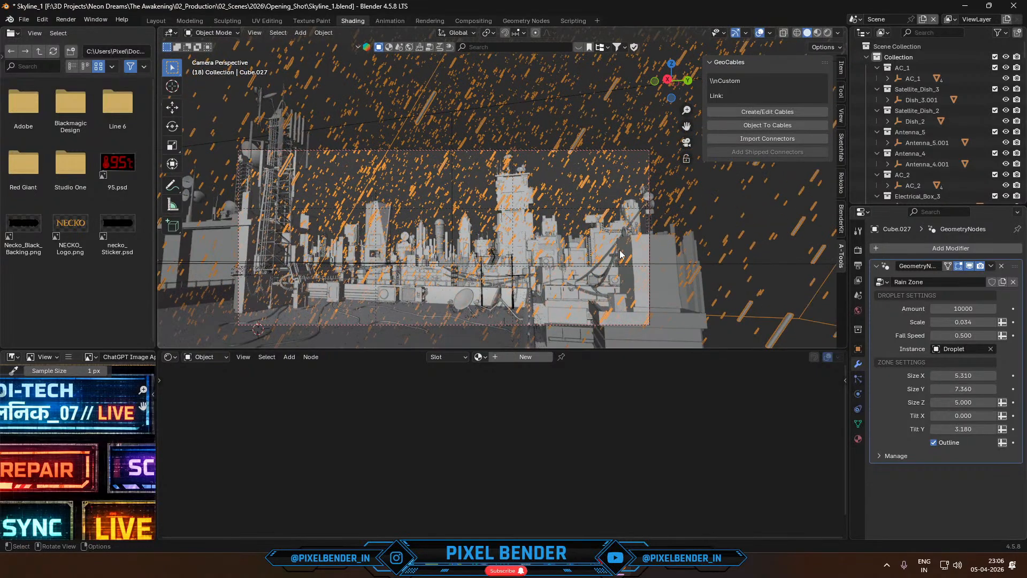
{"action": "key", "text": "F12"}
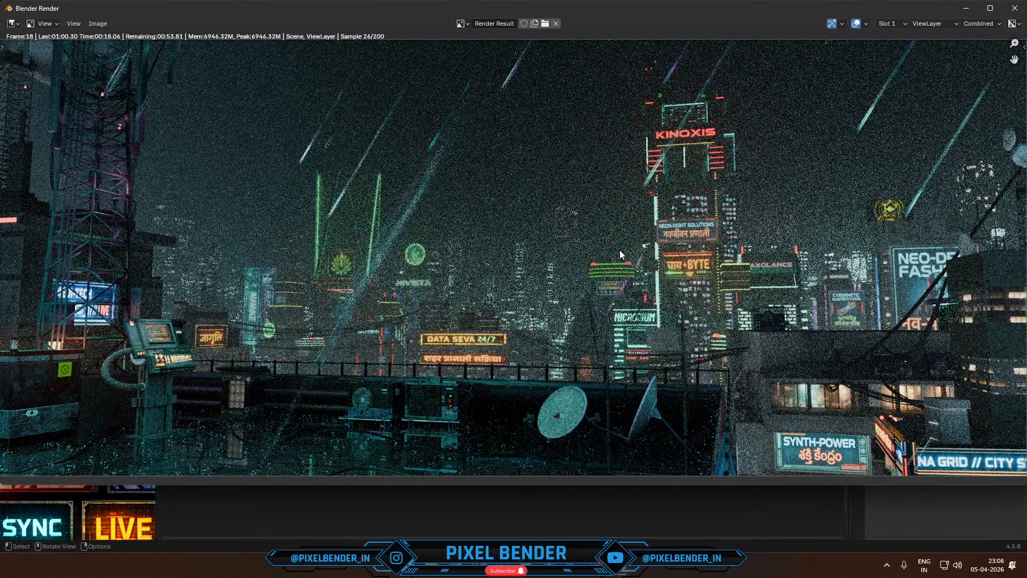
{"action": "left_click", "coordinate": [990, 8]}
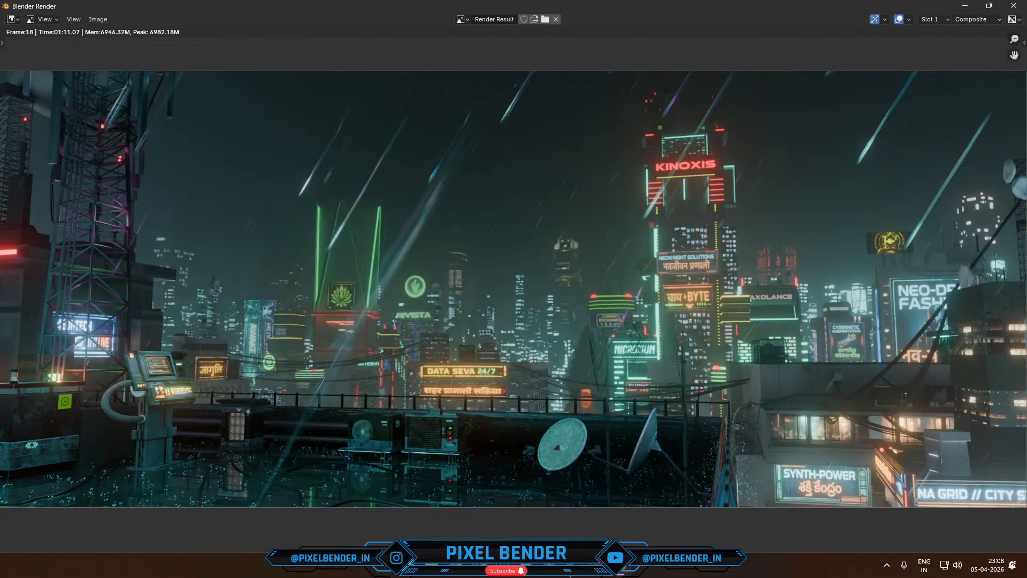
- Switch to YouTube Studio, end the live stream and open its recording in the video editor
{"action": "key", "text": "alt+Tab"}
{"action": "left_click", "coordinate": [942, 80]}
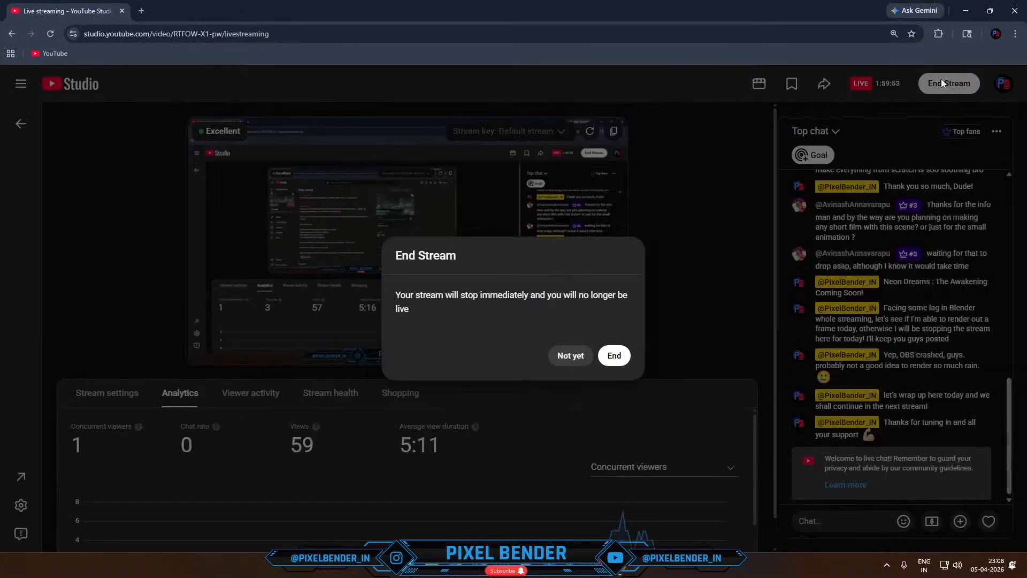
{"action": "left_click", "coordinate": [614, 356]}
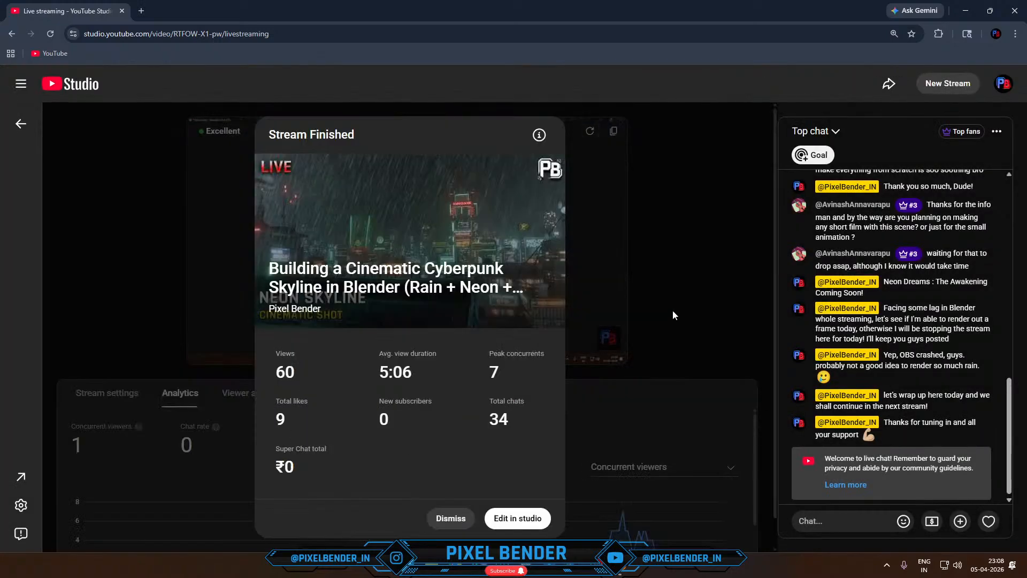
{"action": "left_click", "coordinate": [496, 517]}
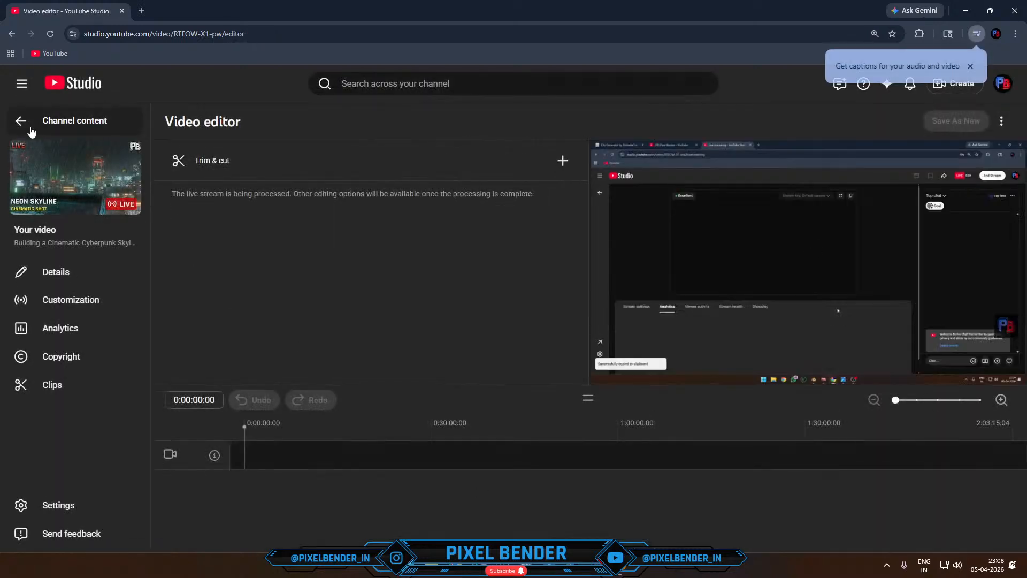